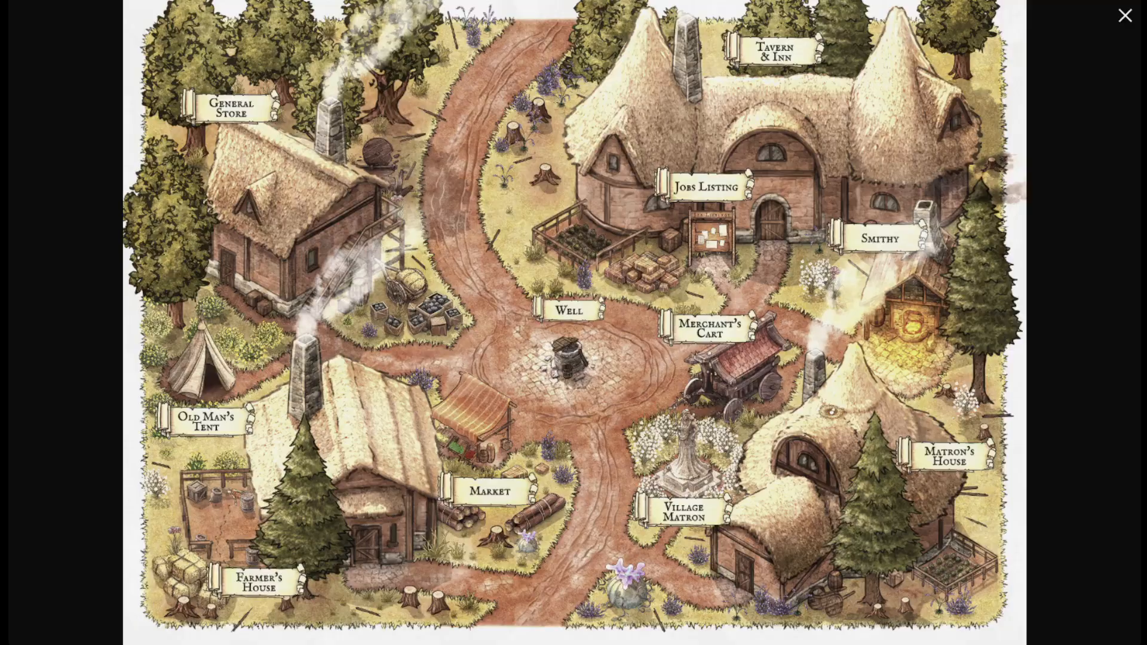
Examine the finished Starting Village map up close around the farmer's yard, the market, the matron statue and the well
scroll(248, 479, "up", 6)
left_click_drag(250, 481, 549, 191)
scroll(391, 302, "up", 3)
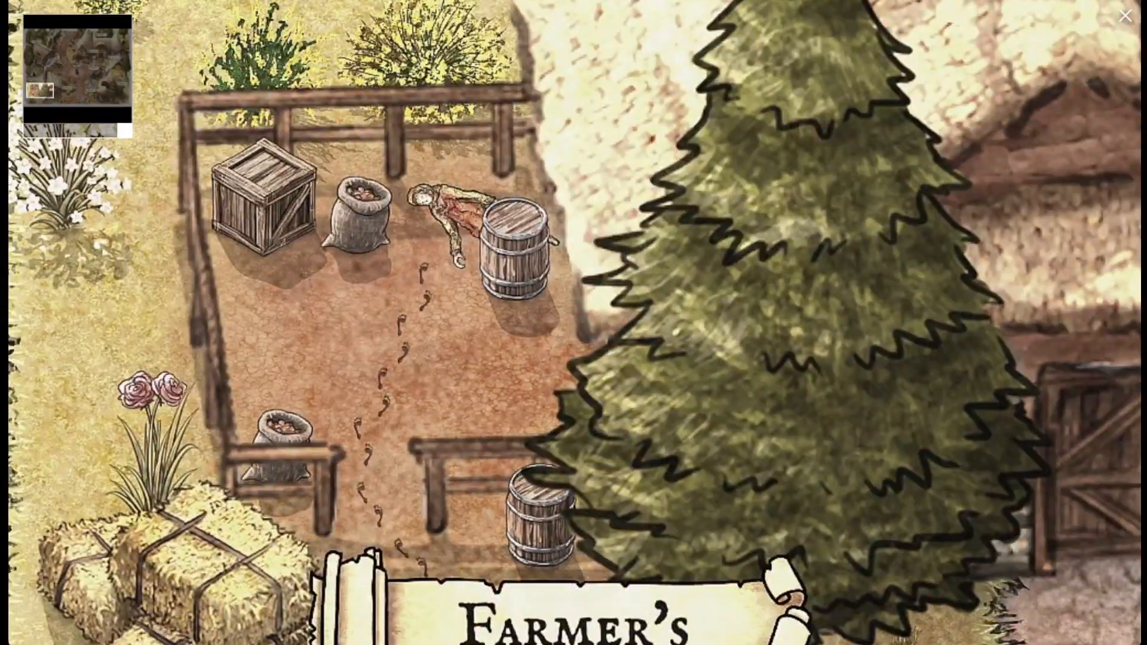
left_click_drag(40, 91, 64, 130)
left_click_drag(102, 91, 79, 85)
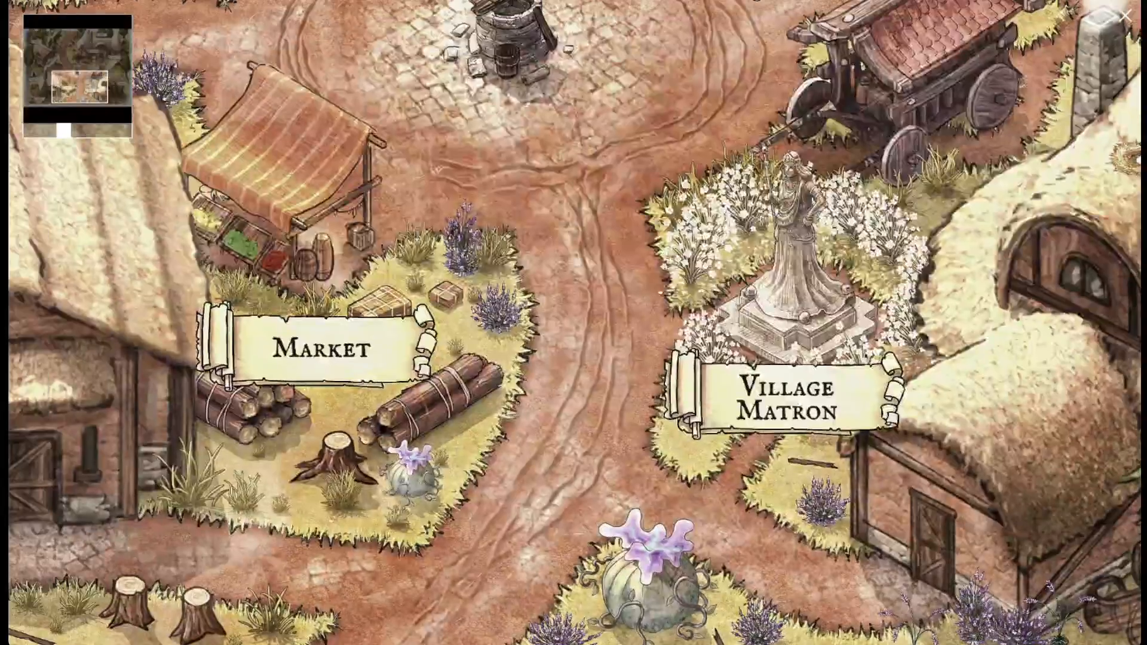
left_click_drag(64, 130, 88, 130)
left_click_drag(81, 83, 71, 72)
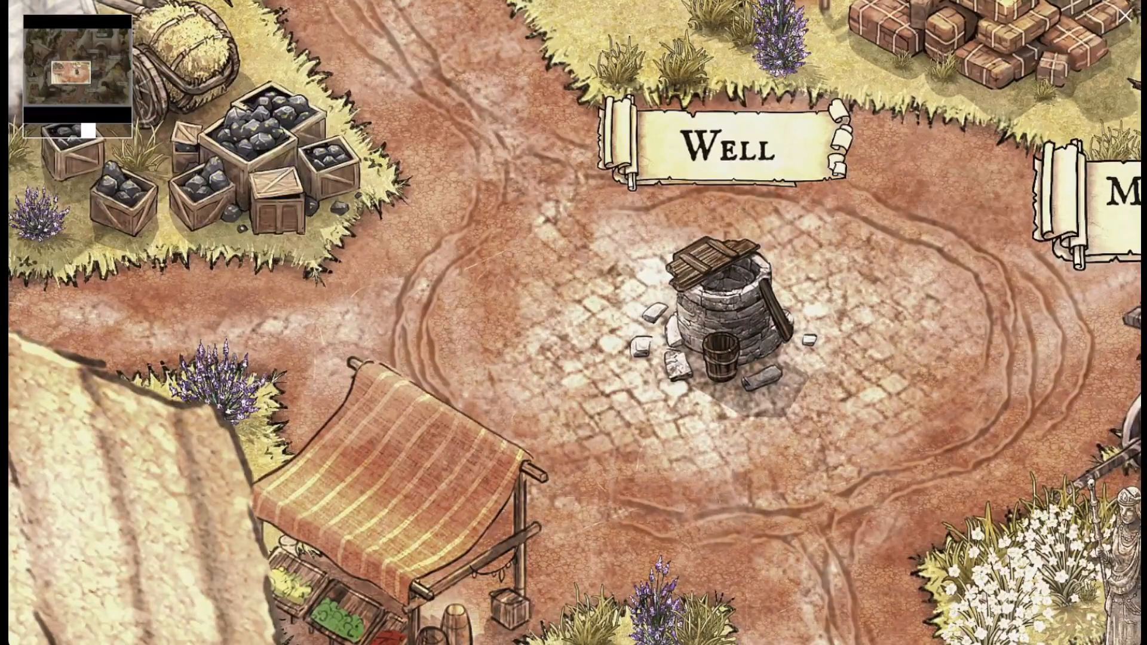
left_click_drag(88, 130, 30, 130)
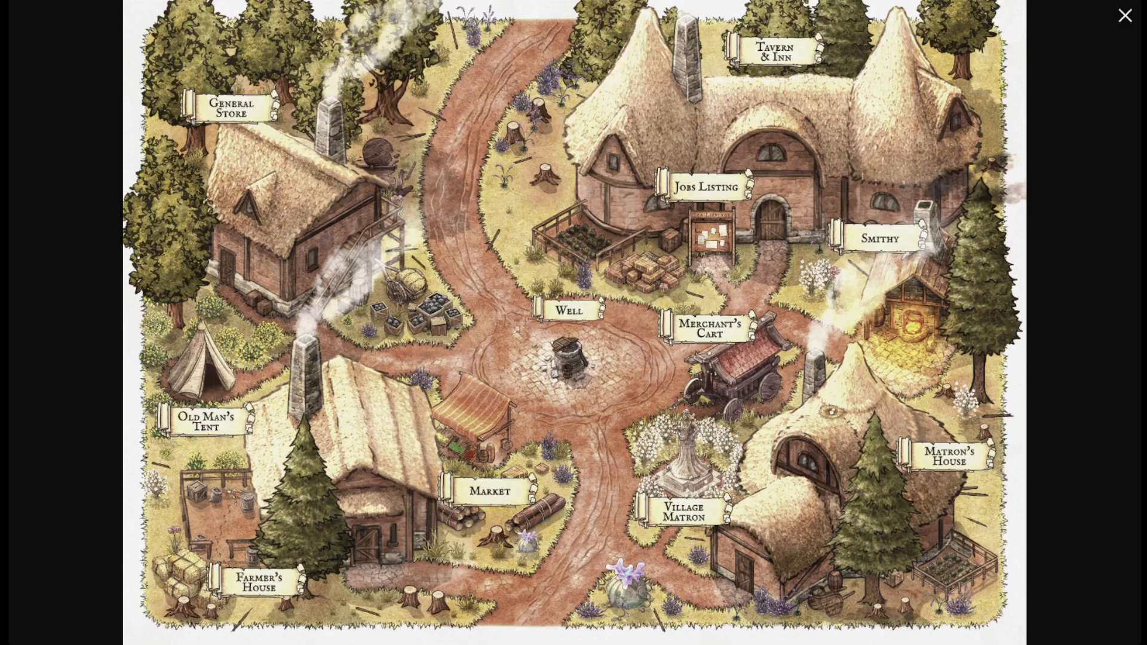
Close the finished map's preview and open Starting Village Stream Map for editing
key("Escape")
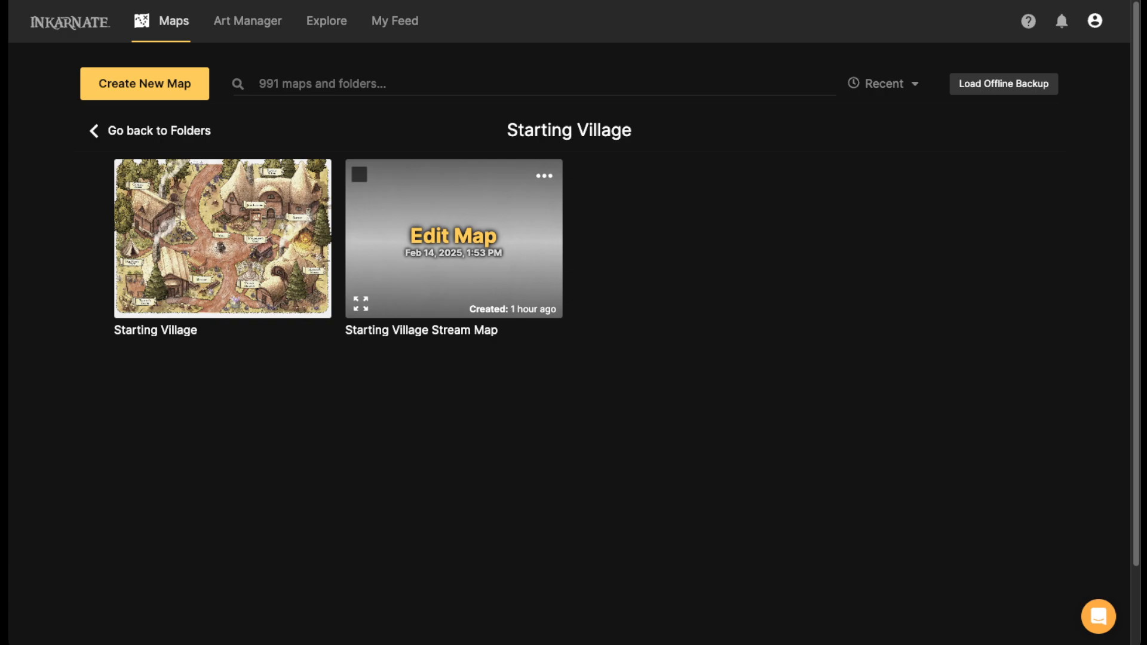
left_click(454, 236)
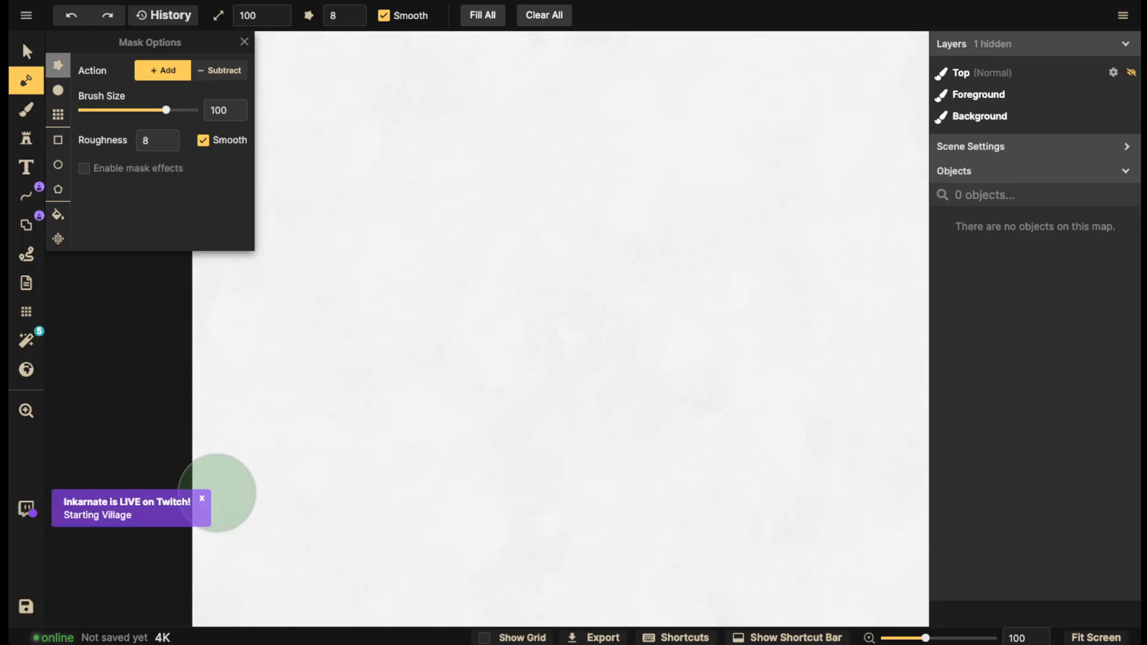
key("v")
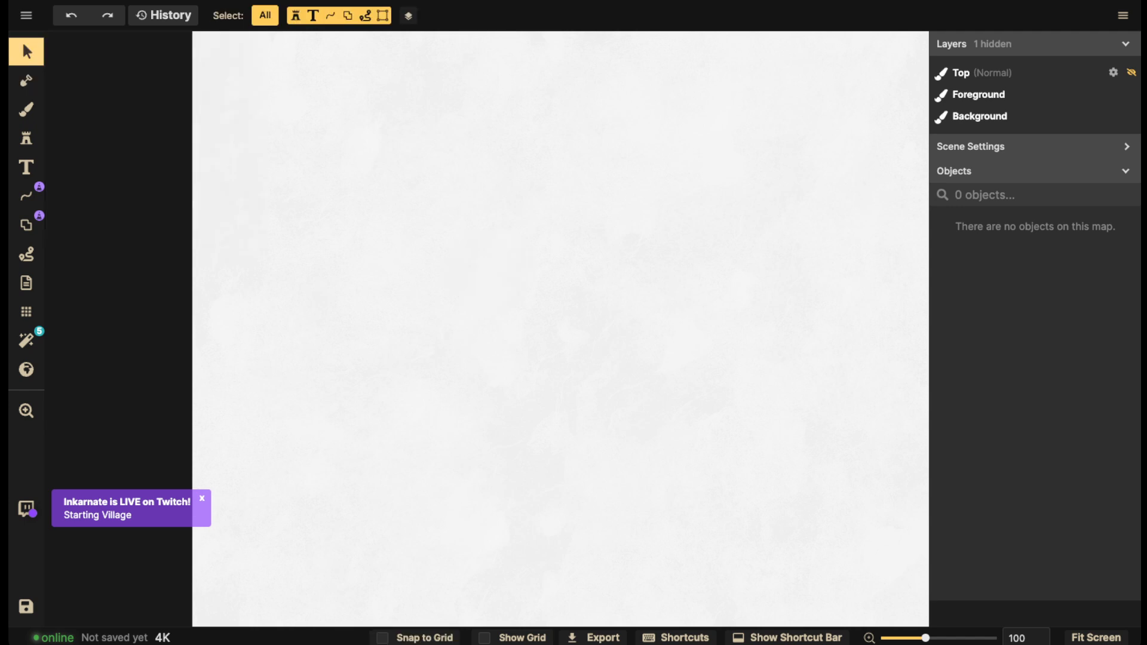
scroll(472, 361, "down", 3)
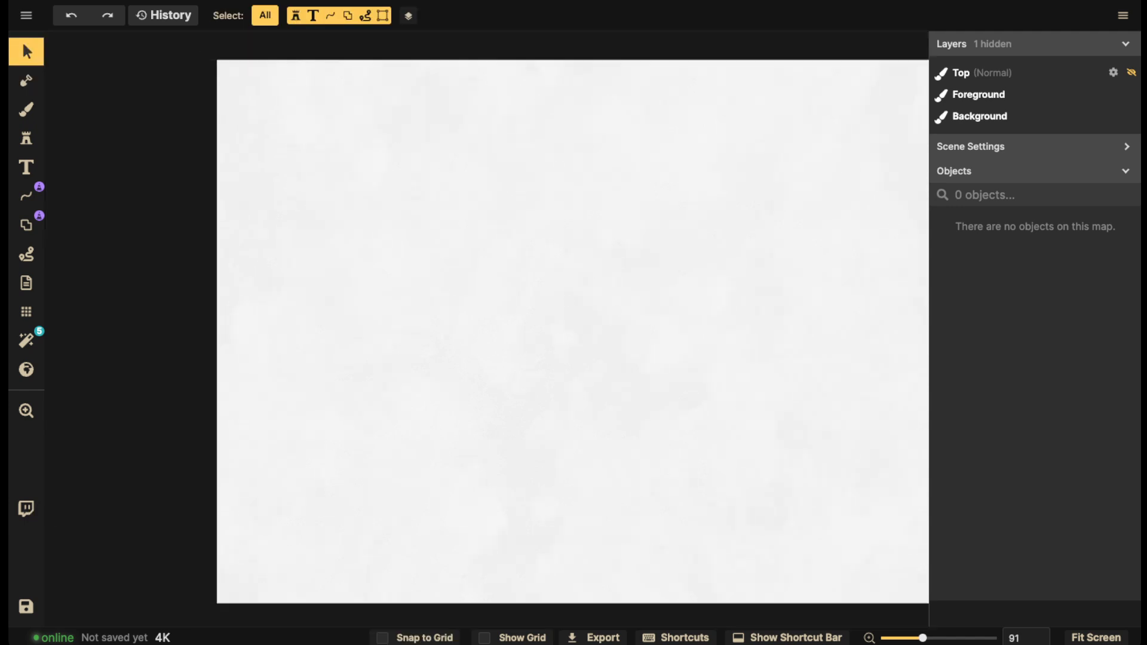
key("space")
left_click_drag(578, 333, 472, 336)
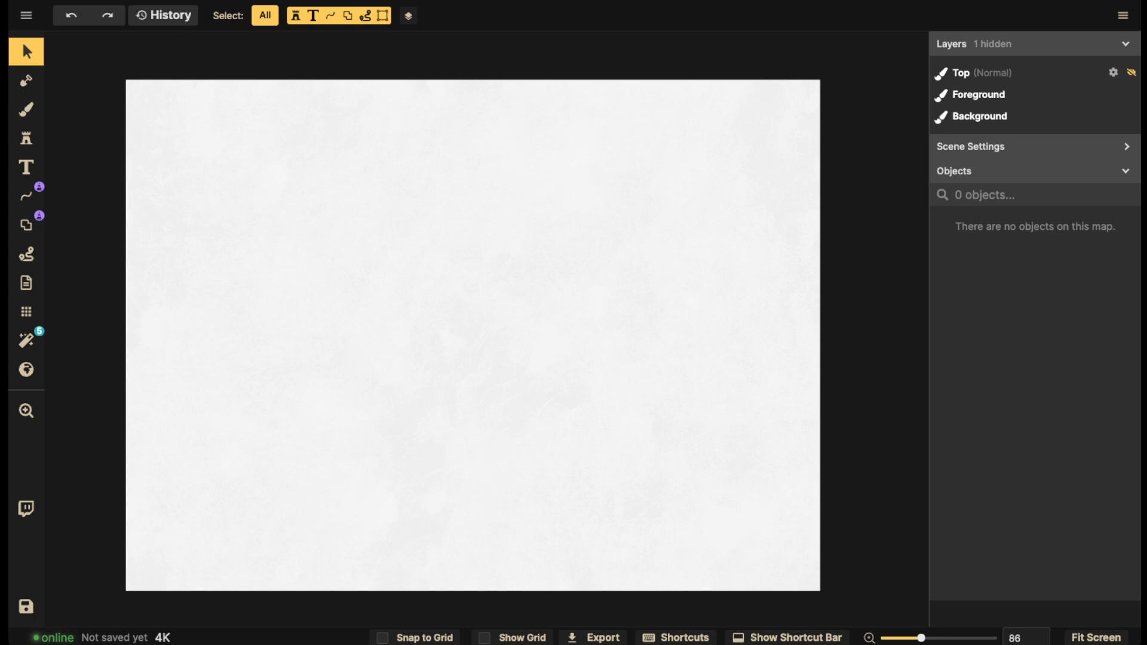
Review the settings of the map's Leather and Faded filters
left_click(27, 340)
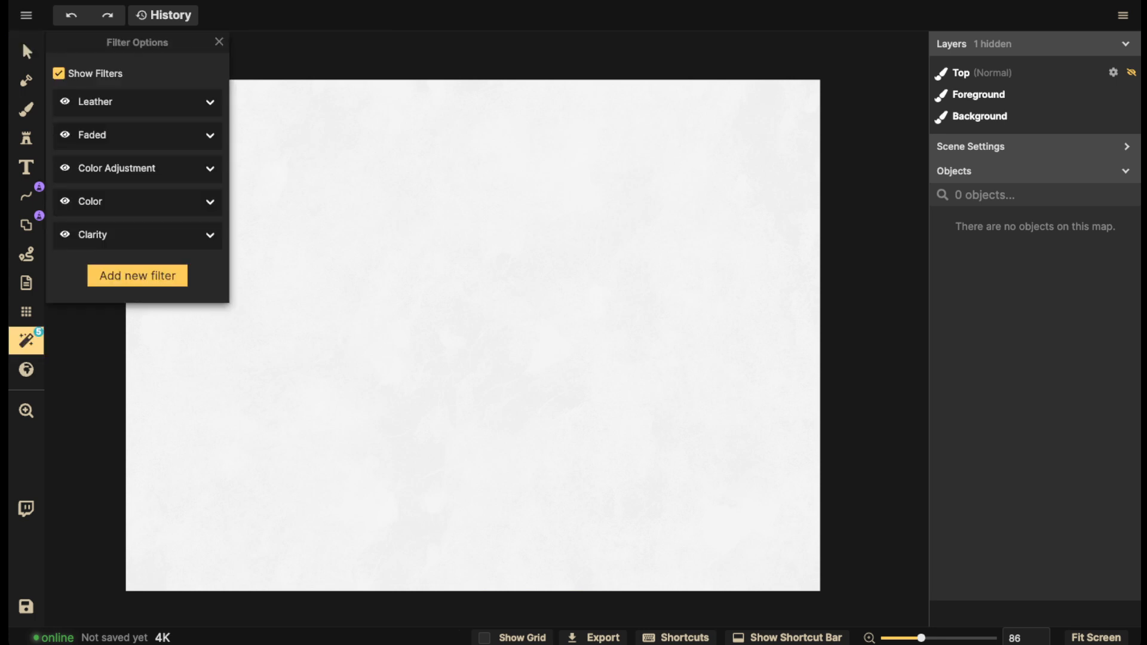
left_click(210, 103)
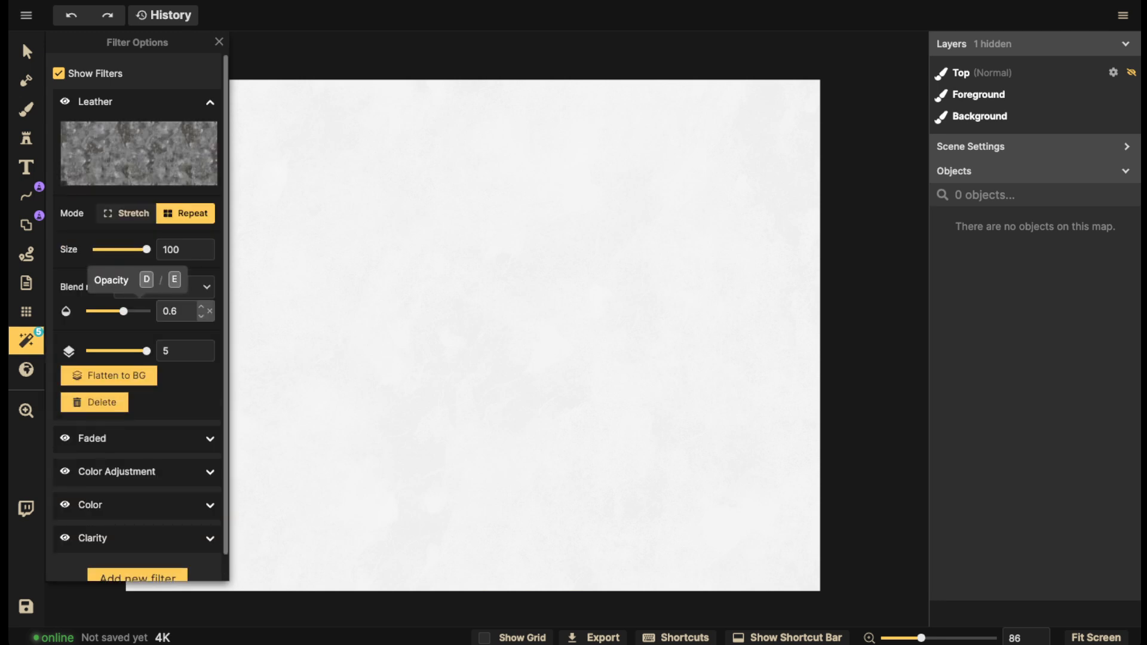
left_click(209, 102)
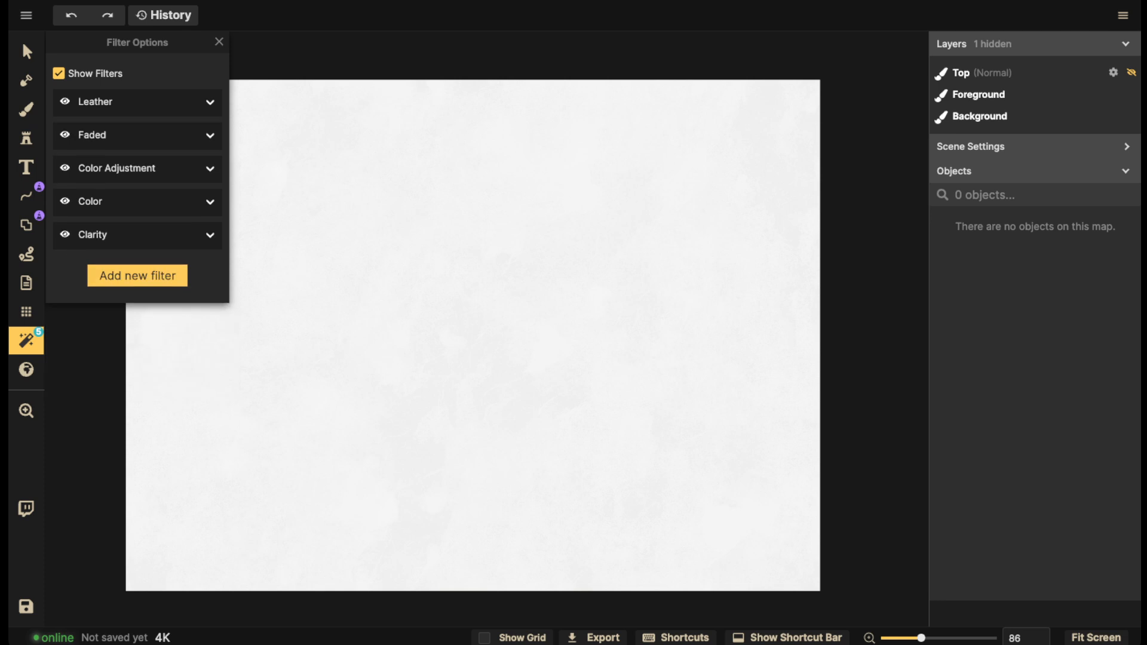
left_click(210, 135)
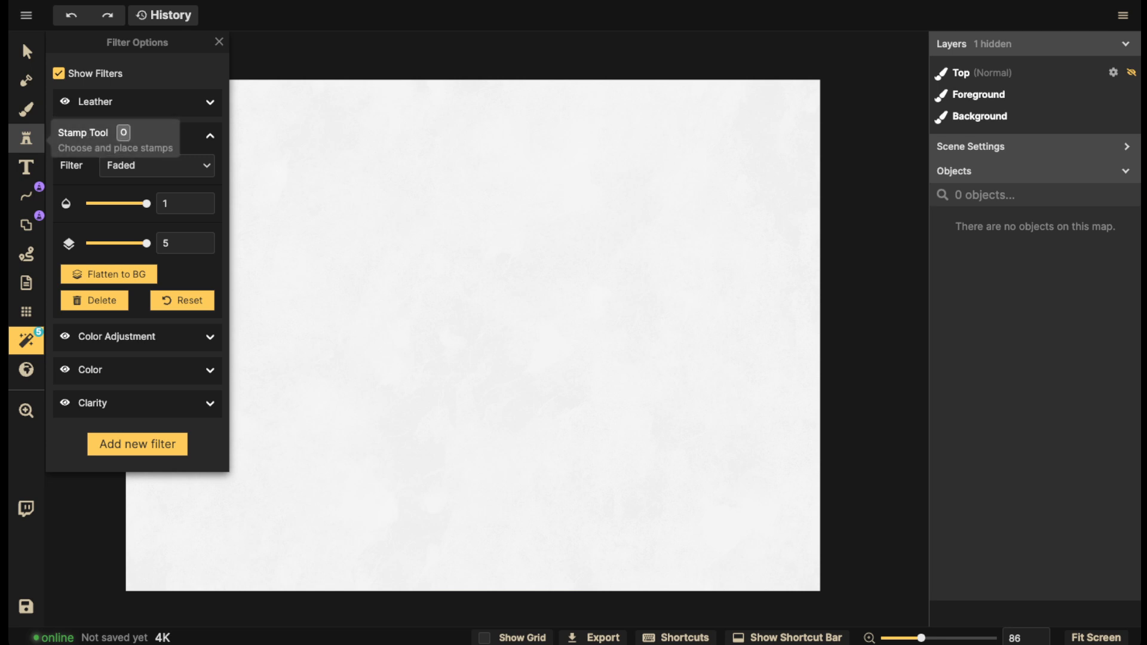
Place a Fairy Pumpkin stamp at scale 440 in the upper middle of the blank map and select it
left_click(27, 138)
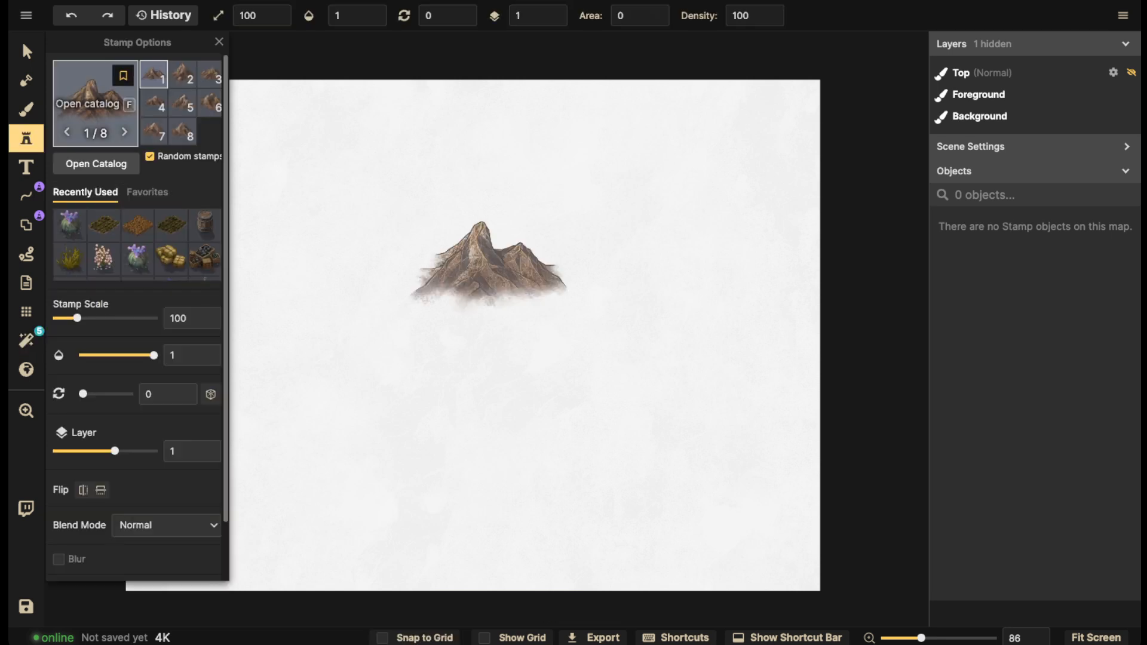
scroll(422, 328, "up", 20)
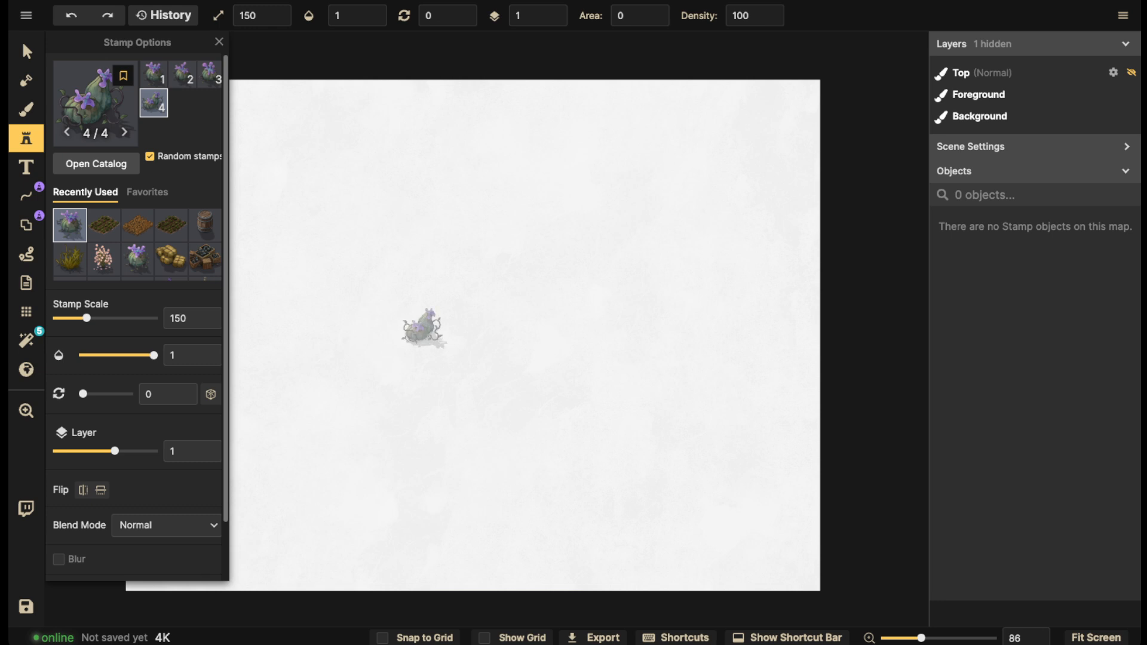
scroll(421, 334, "up", 11)
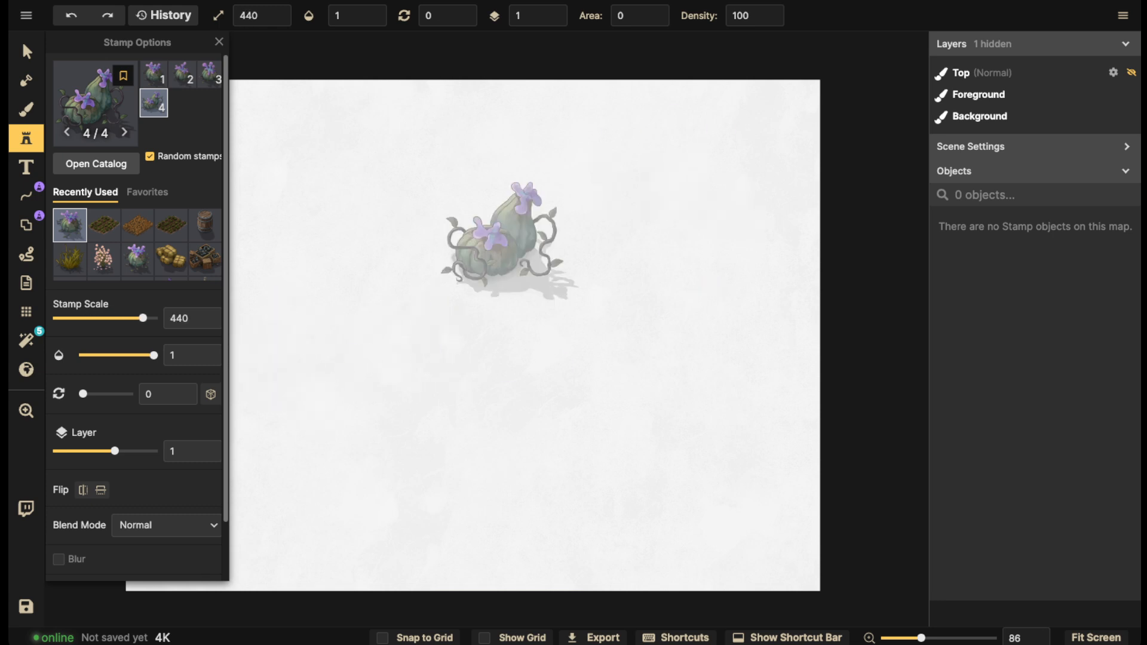
left_click(487, 263)
left_click(26, 52)
scroll(450, 275, "down", 3)
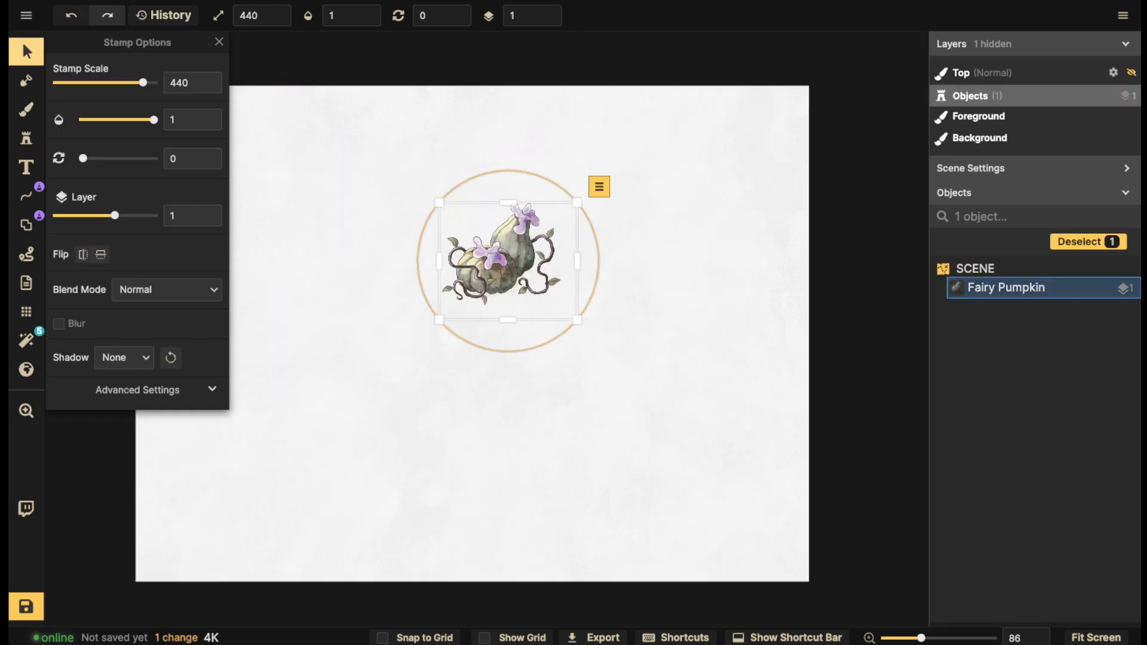
mouse_move(472, 271)
left_mouse_down()
mouse_move(381, 282)
mouse_move(395, 327)
mouse_move(374, 186)
mouse_move(498, 203)
mouse_move(508, 230)
mouse_move(468, 269)
left_mouse_up()
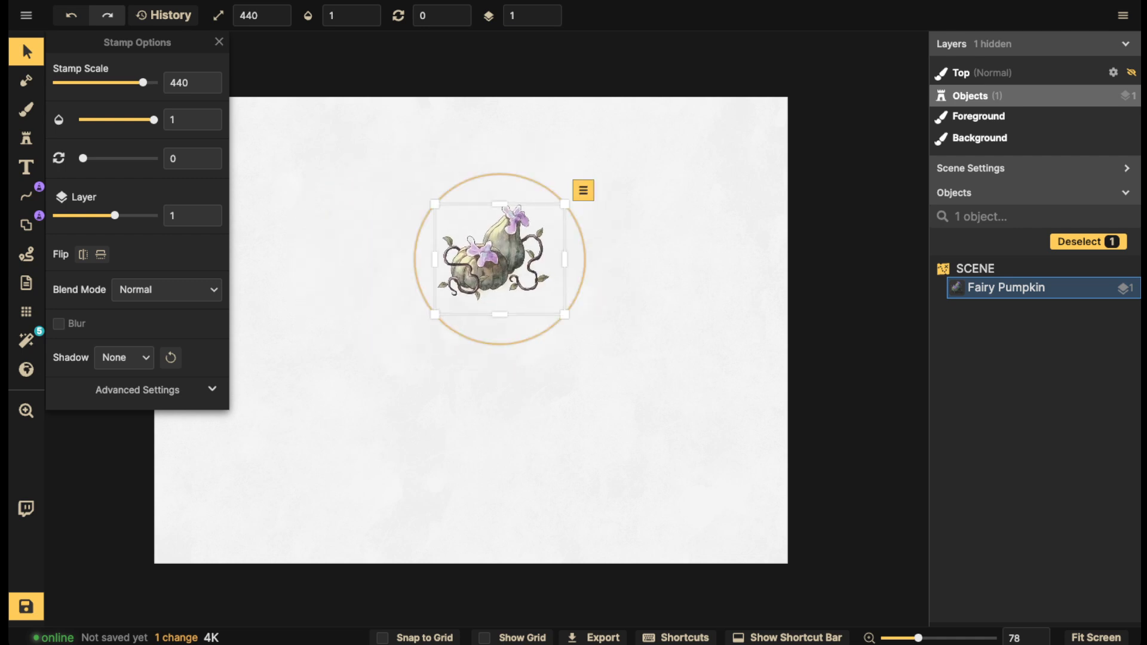
Hide the Faded filter and move the Fairy Pumpkin stamp toward the upper left of the map
left_click(26, 340)
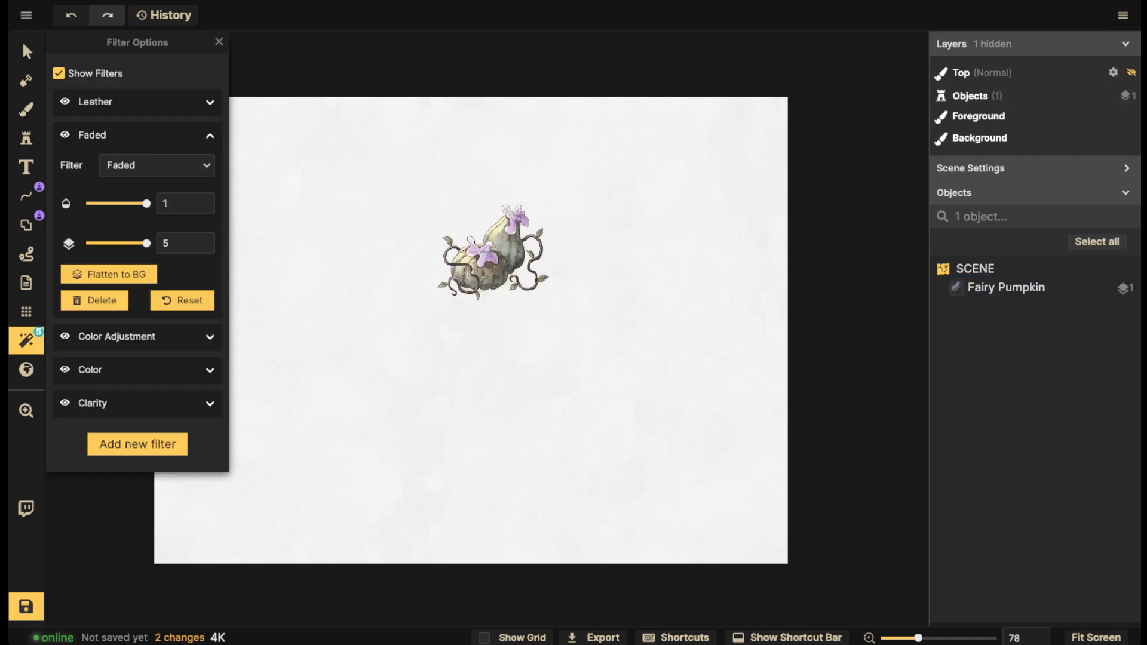
left_click(65, 135)
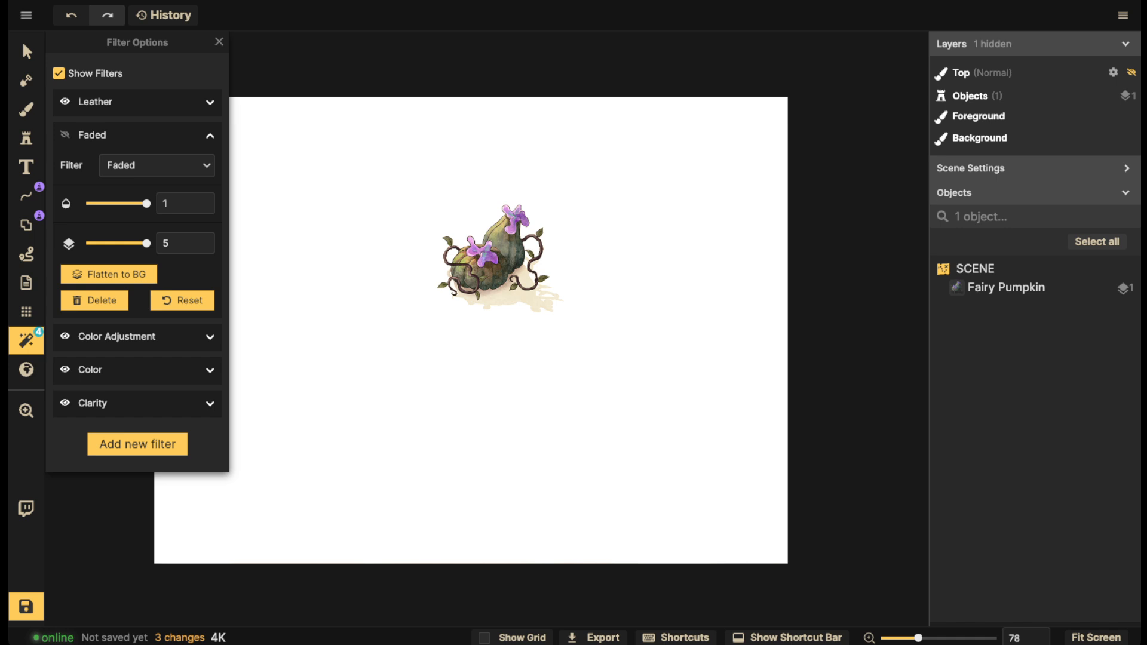
left_click(26, 51)
left_click(493, 262)
left_click_drag(493, 263, 407, 246)
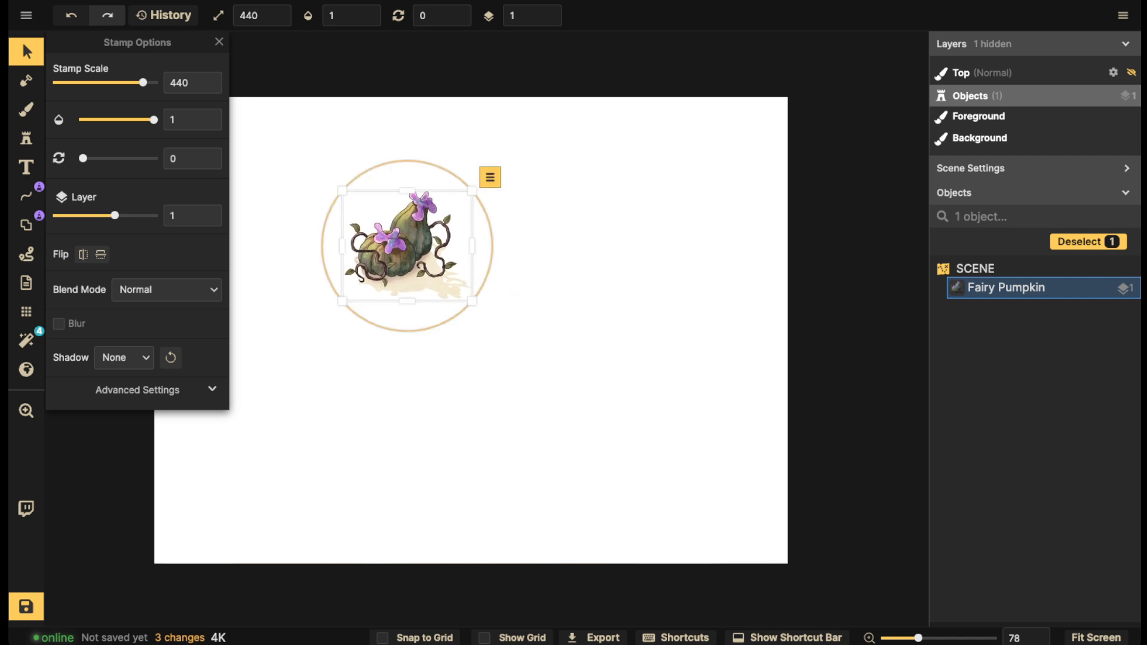
Toggle the Faded filter's visibility to compare the pumpkin with and without it, leaving the filter on
left_click(26, 340)
left_click(65, 135)
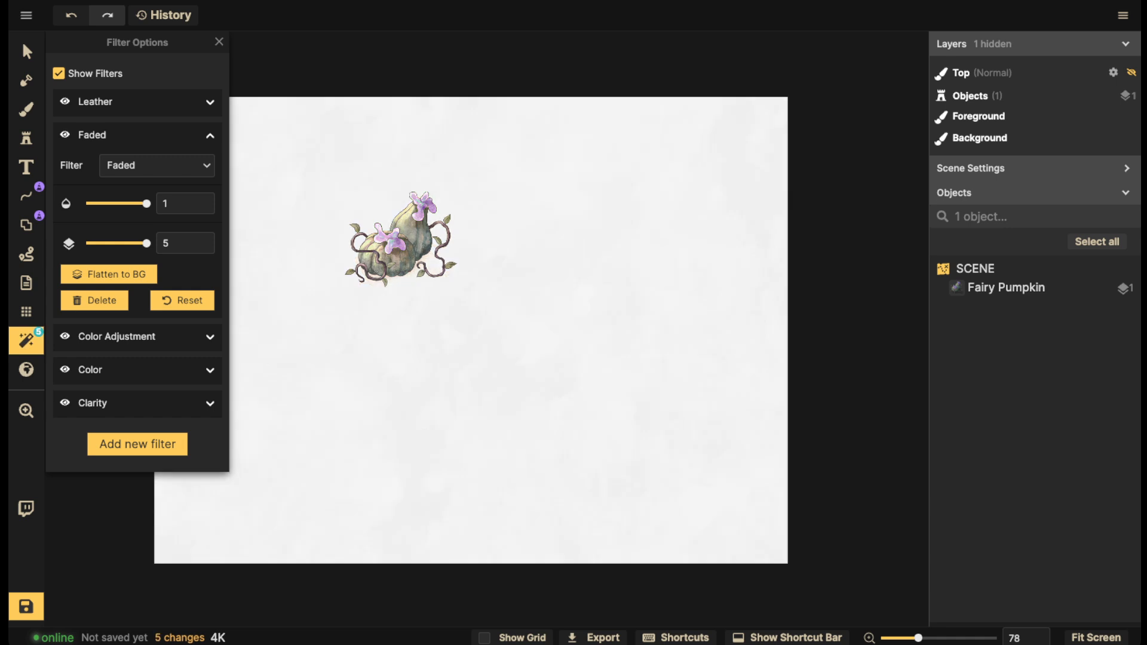
left_click(65, 135)
left_click(65, 135)
Delete the Fairy Pumpkin test stamp from the map
left_click(23, 41)
key("Delete")
key("s")
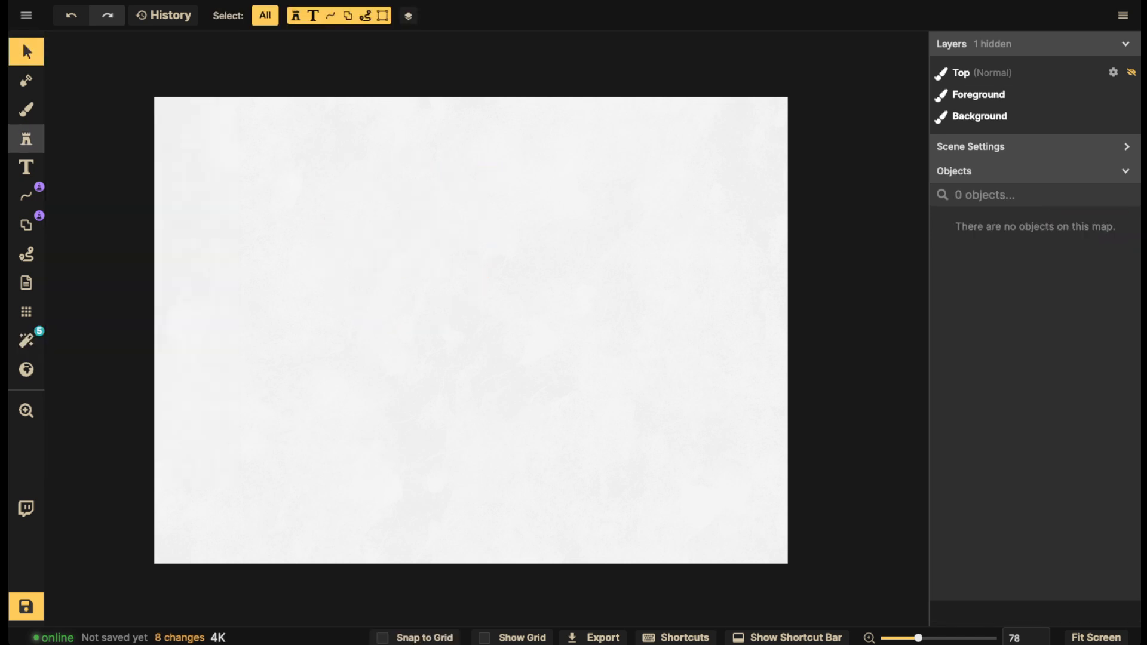
Review the settings of the Color Adjustment, Color and Clarity filters, and close the filter options
key("f")
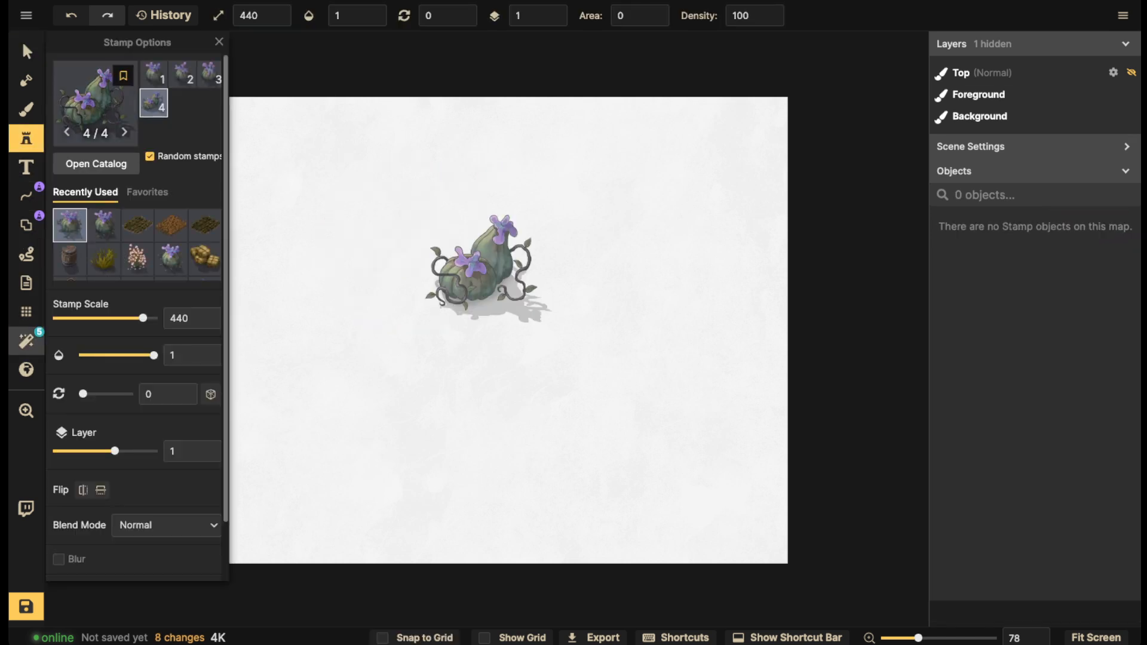
left_click(209, 135)
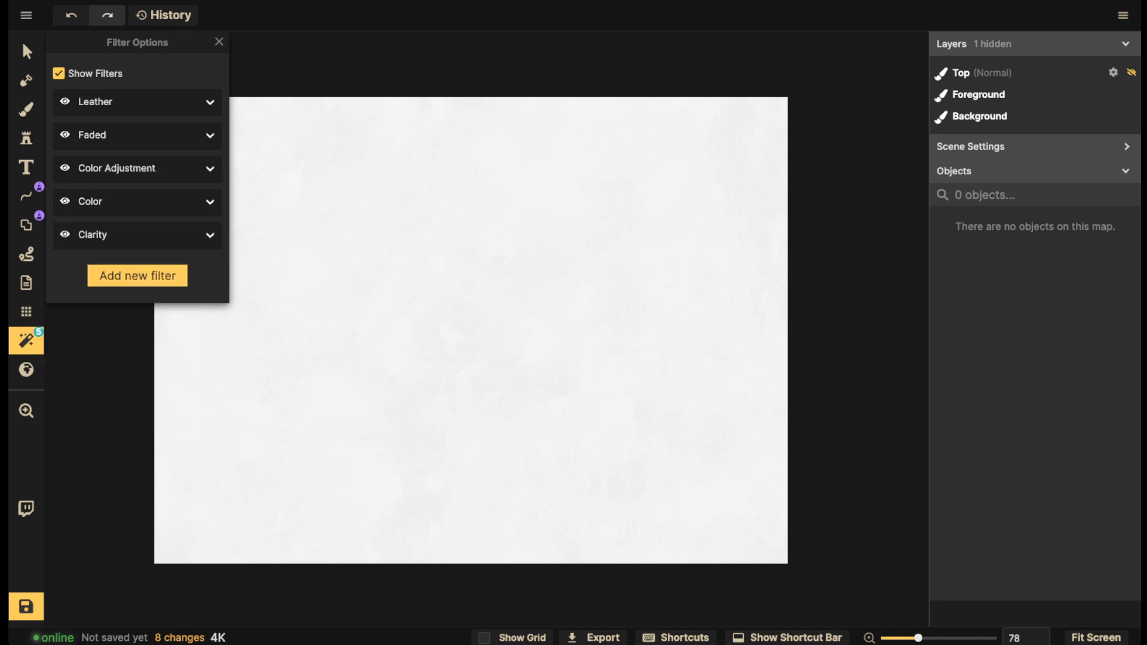
left_click(210, 169)
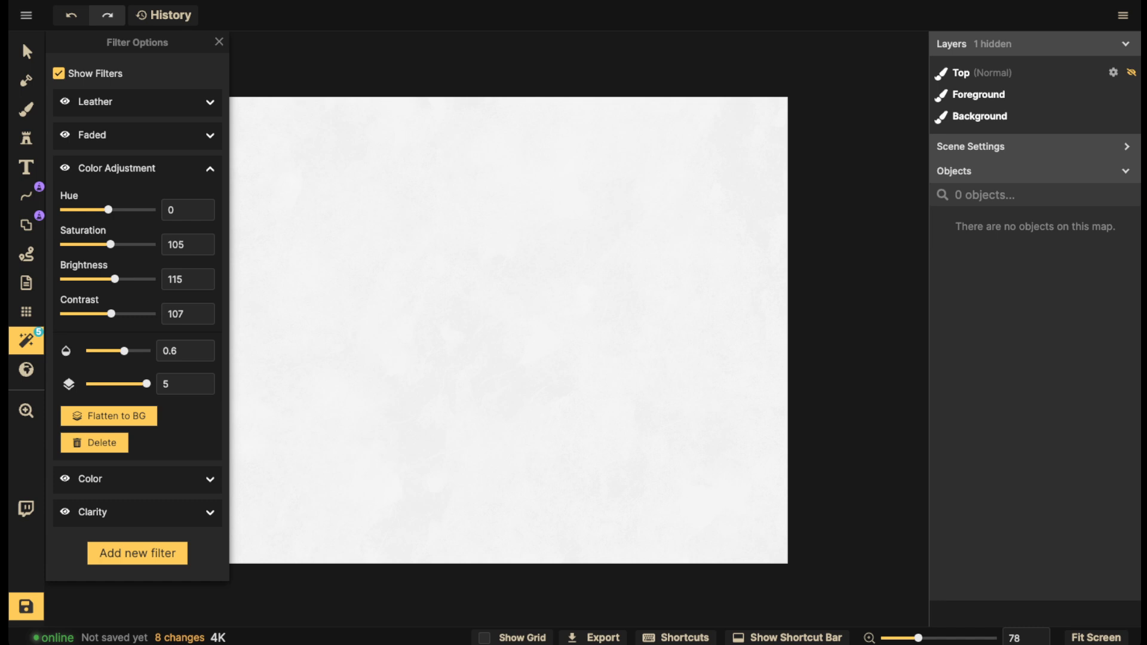
left_click(209, 168)
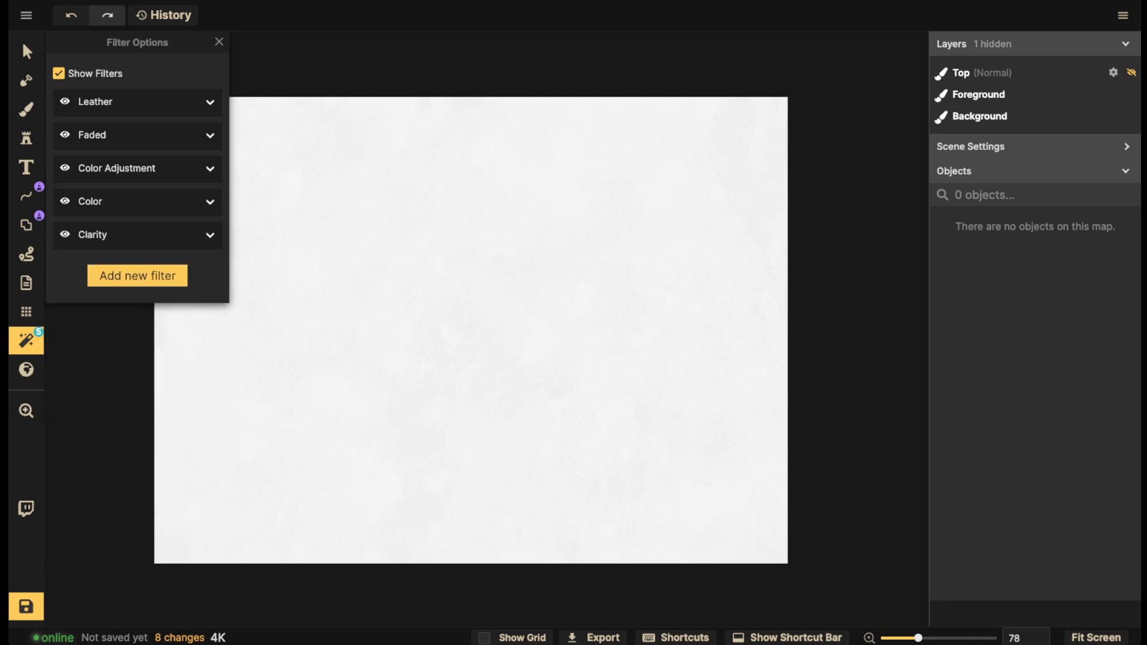
left_click(210, 202)
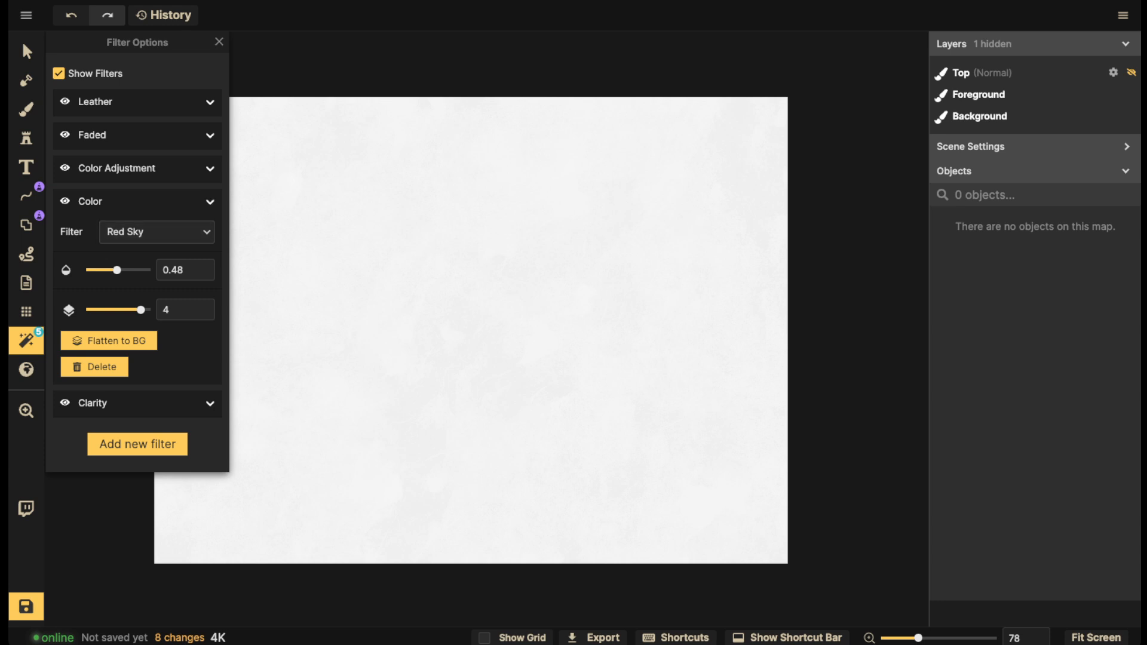
left_click(209, 202)
left_click(209, 235)
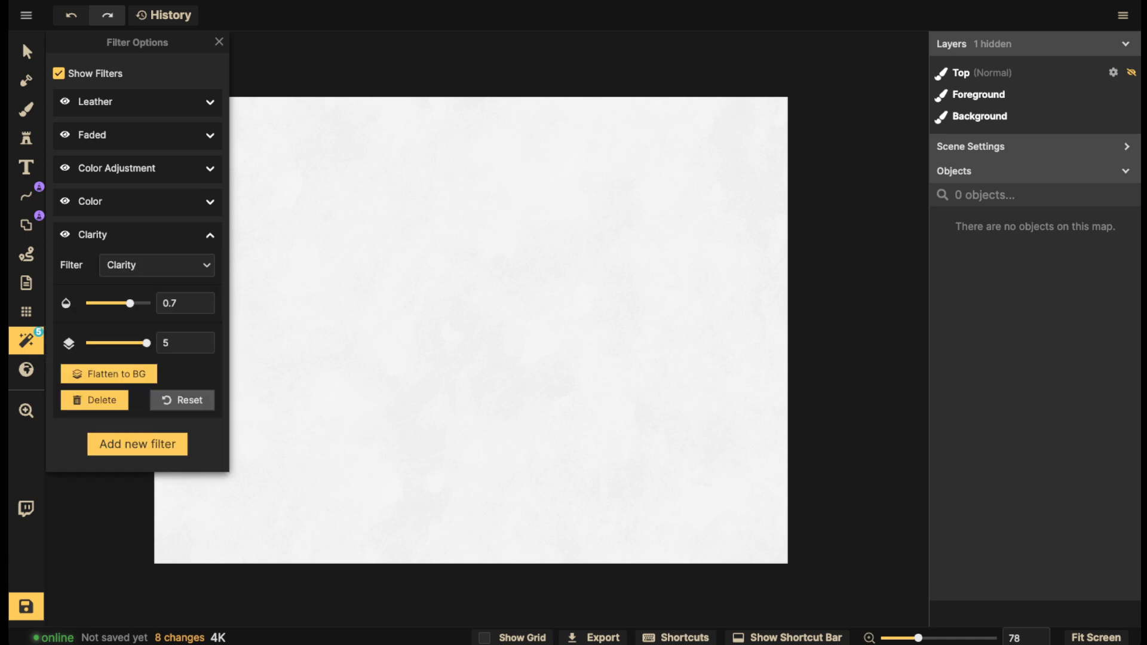
left_click(210, 235)
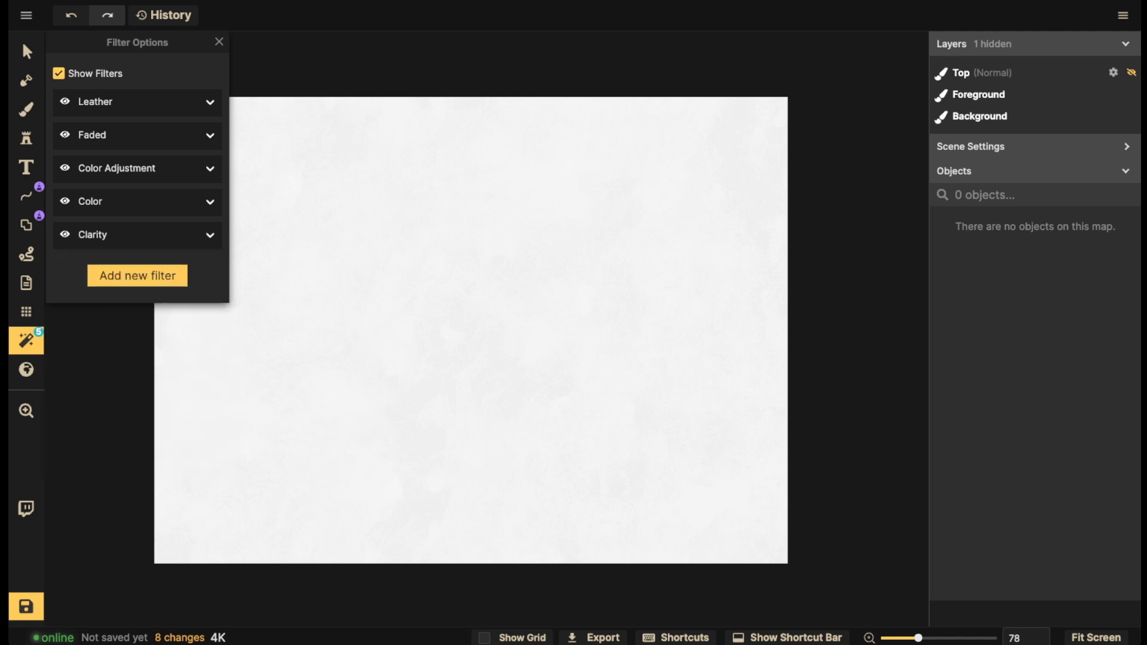
left_click(219, 42)
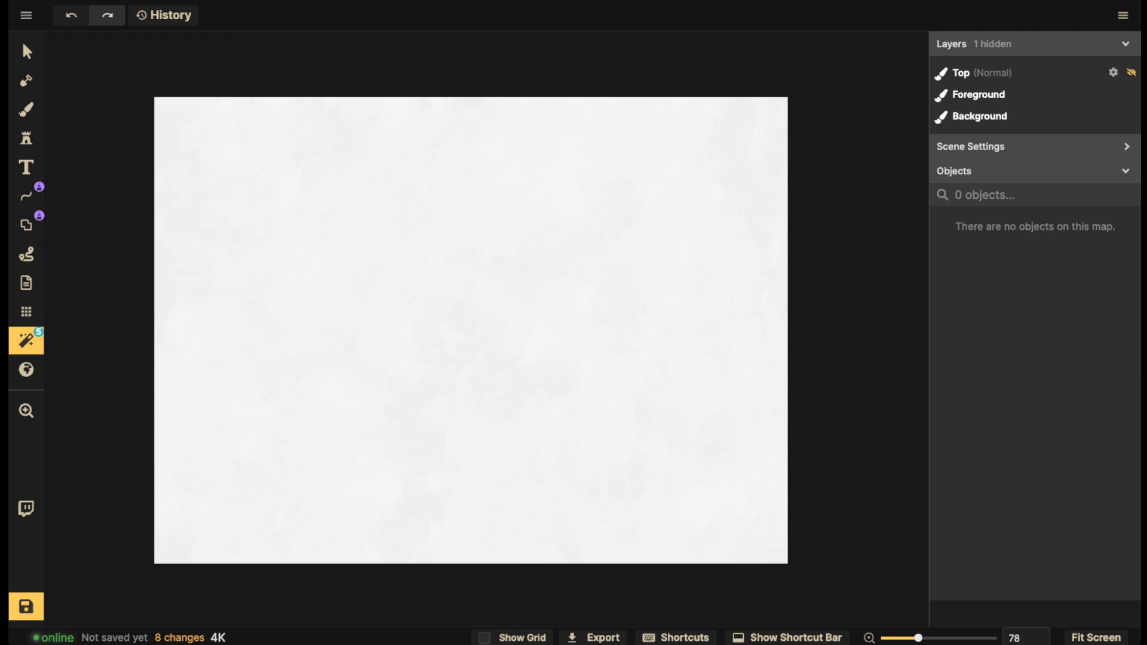
Show the square grid over the map and check its options
left_click(27, 312)
left_click(59, 68)
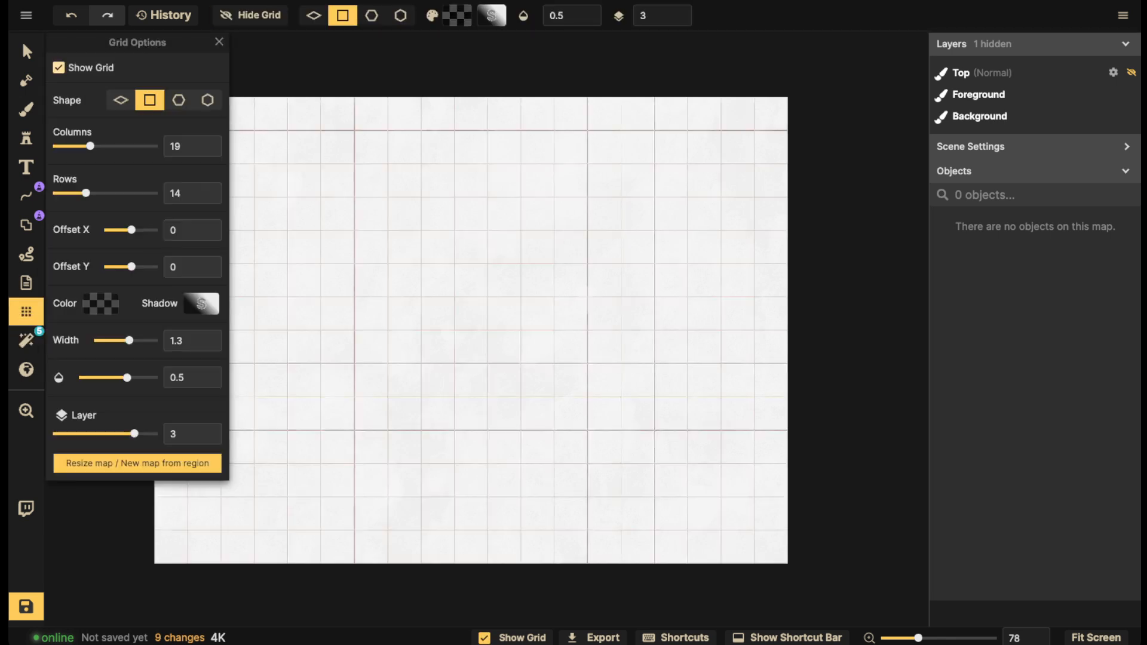
left_click(219, 41)
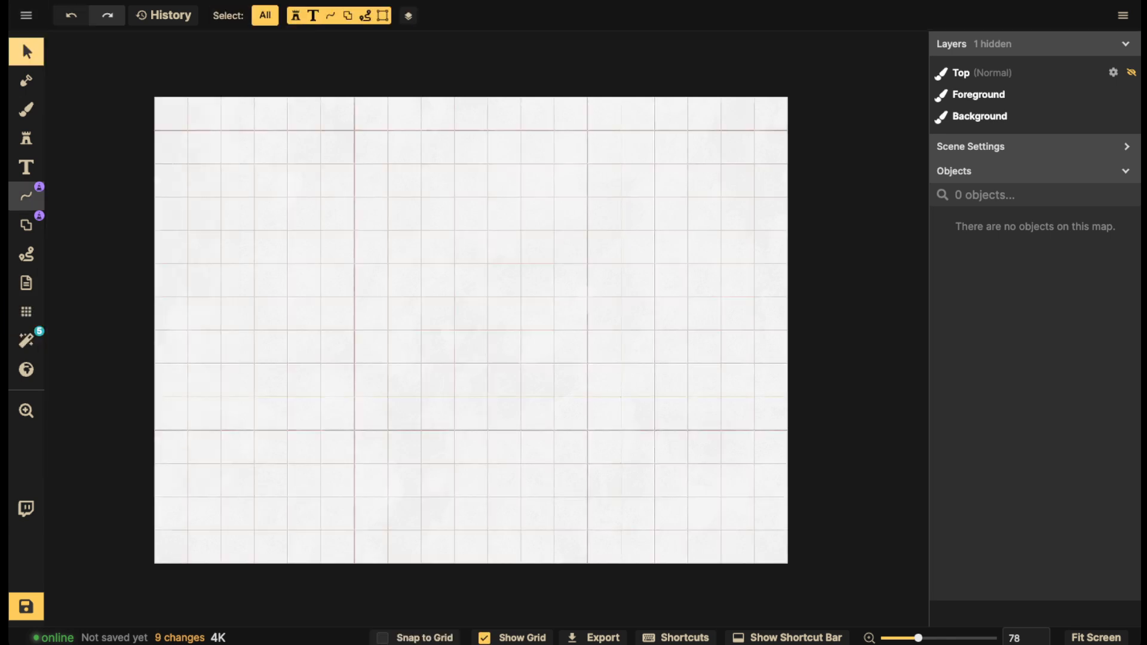
left_click(26, 312)
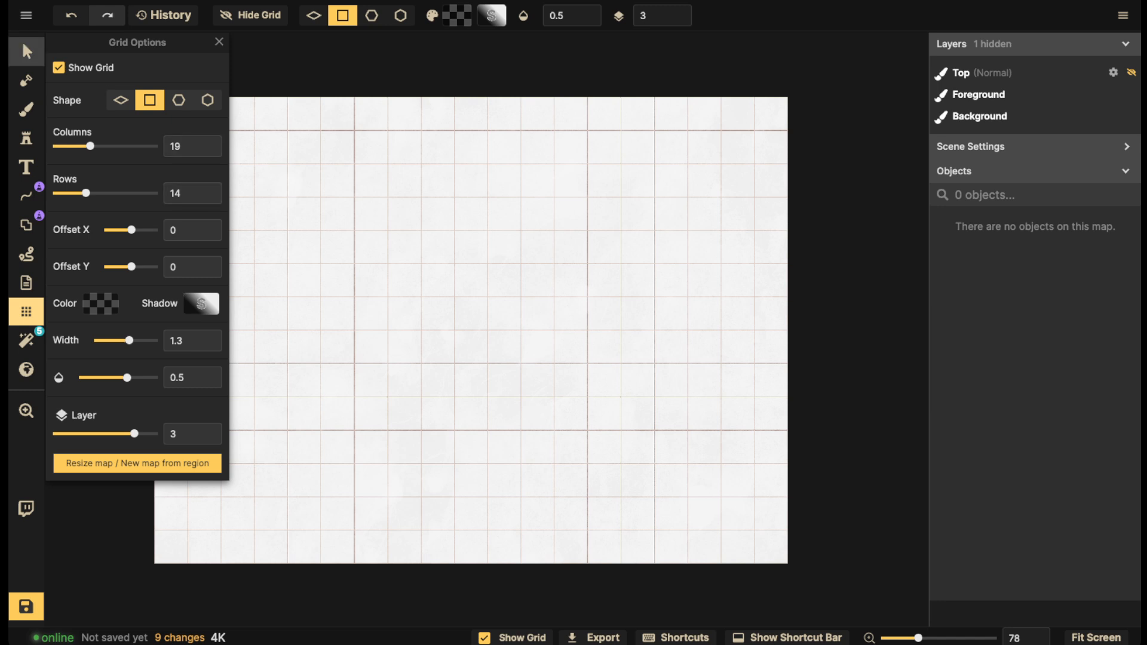
left_click(23, 40)
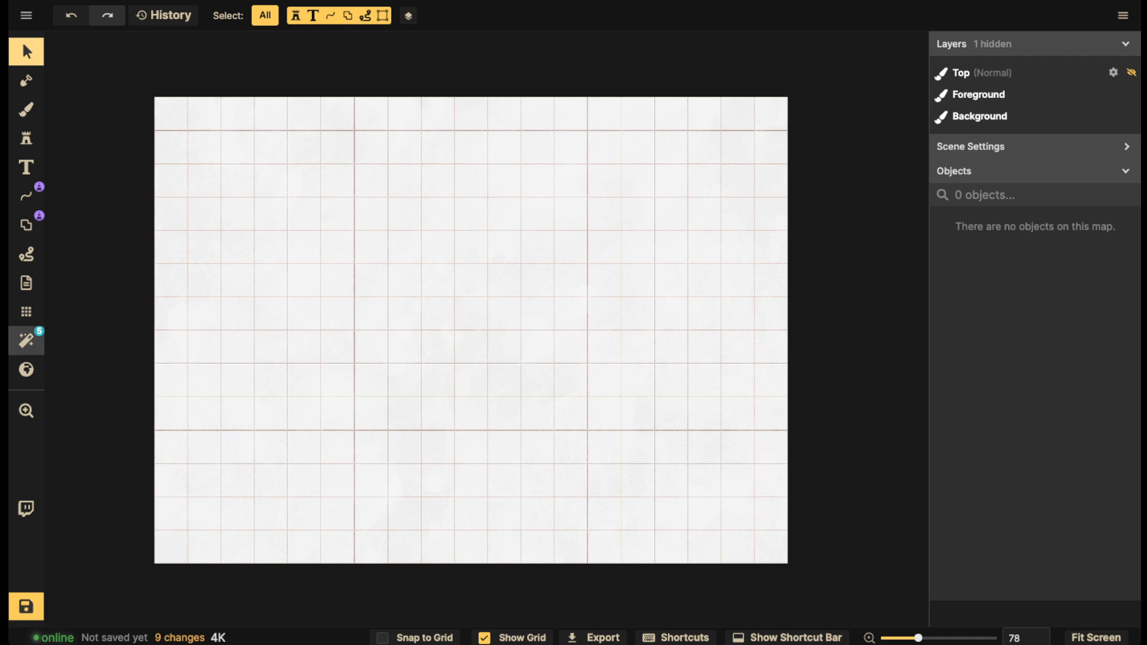
Set up the Shape tool with the first recently used grass-line preset, using a stamp stroke and a clip-mask fill
left_click(26, 225)
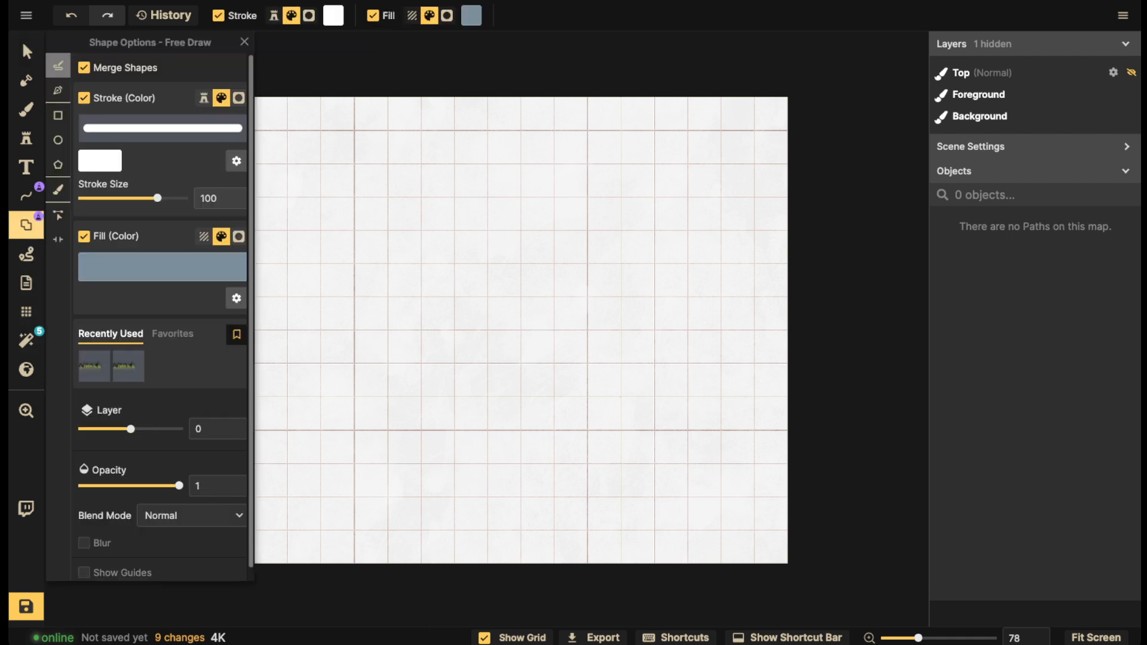
left_click(94, 366)
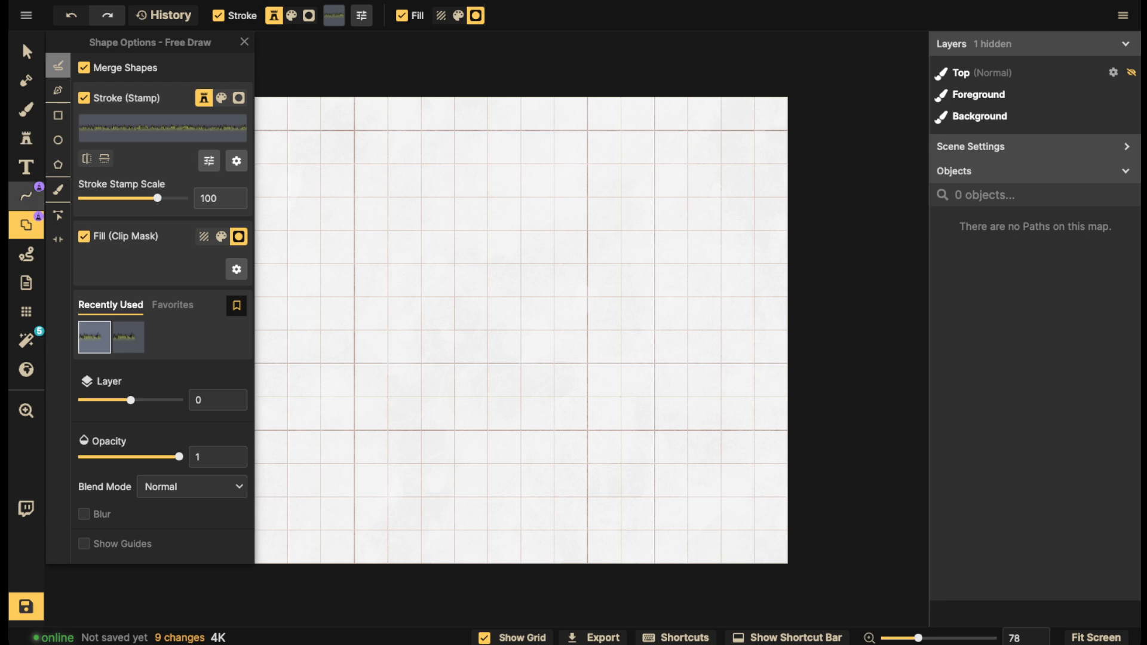
left_click(26, 109)
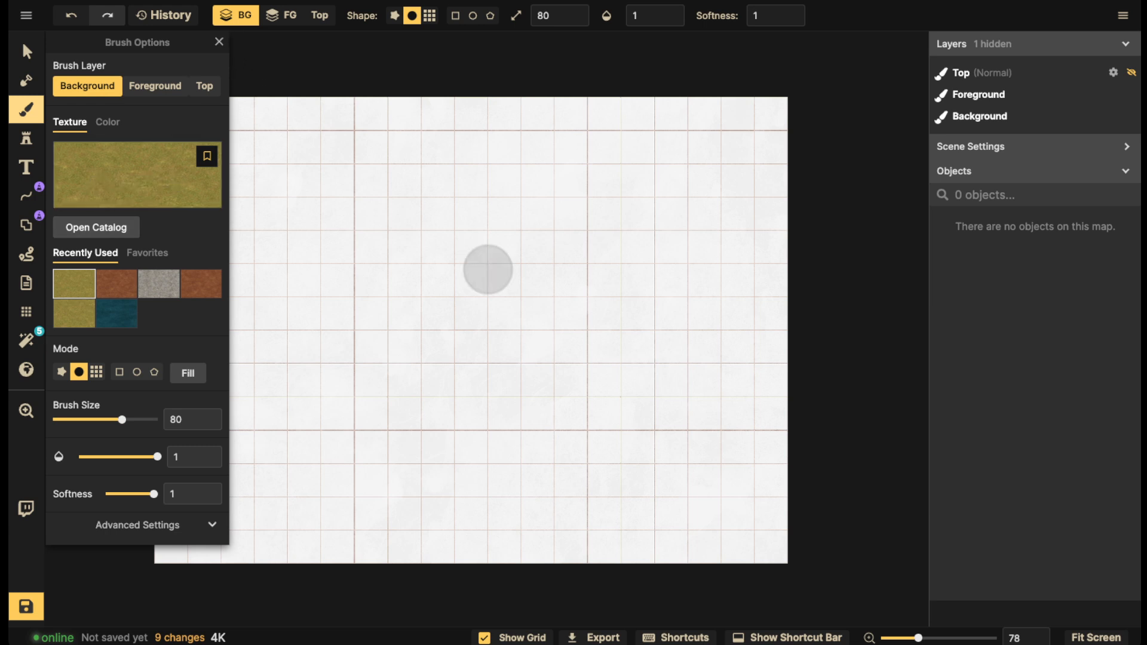
left_click(26, 225)
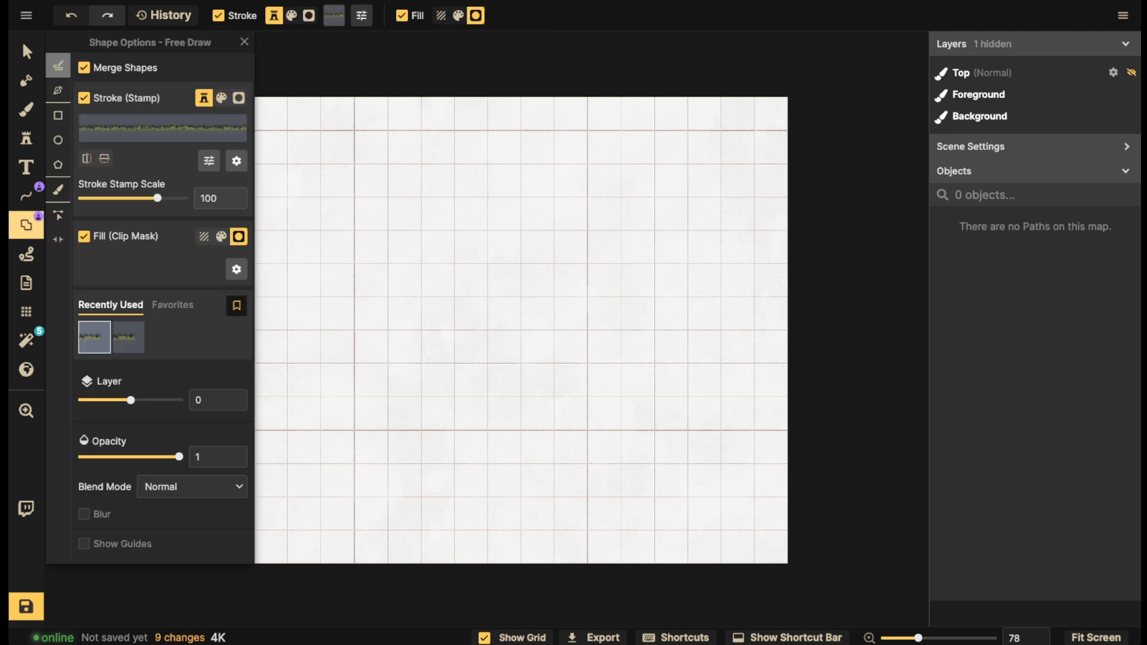
Enable snapping to the grid and add a rectangle covering the map, about half a grid square inside its edges
left_click(58, 115)
scroll(374, 217, "down", 3)
key("space")
left_click_drag(374, 217, 517, 222)
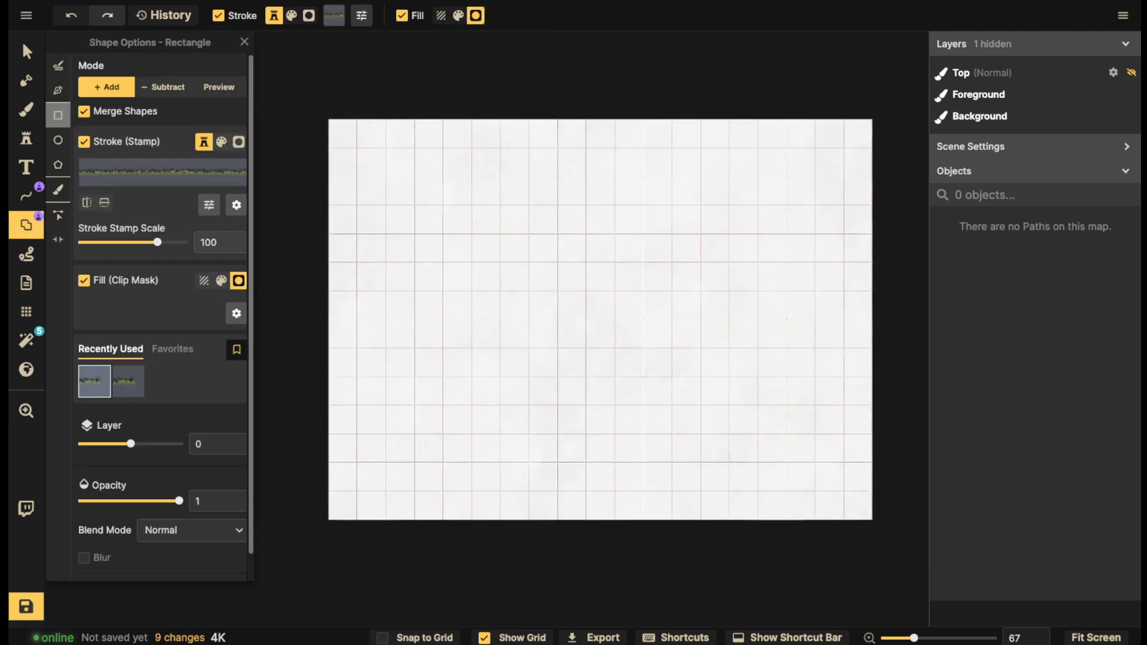
left_click(418, 637)
left_click_drag(338, 128, 869, 523)
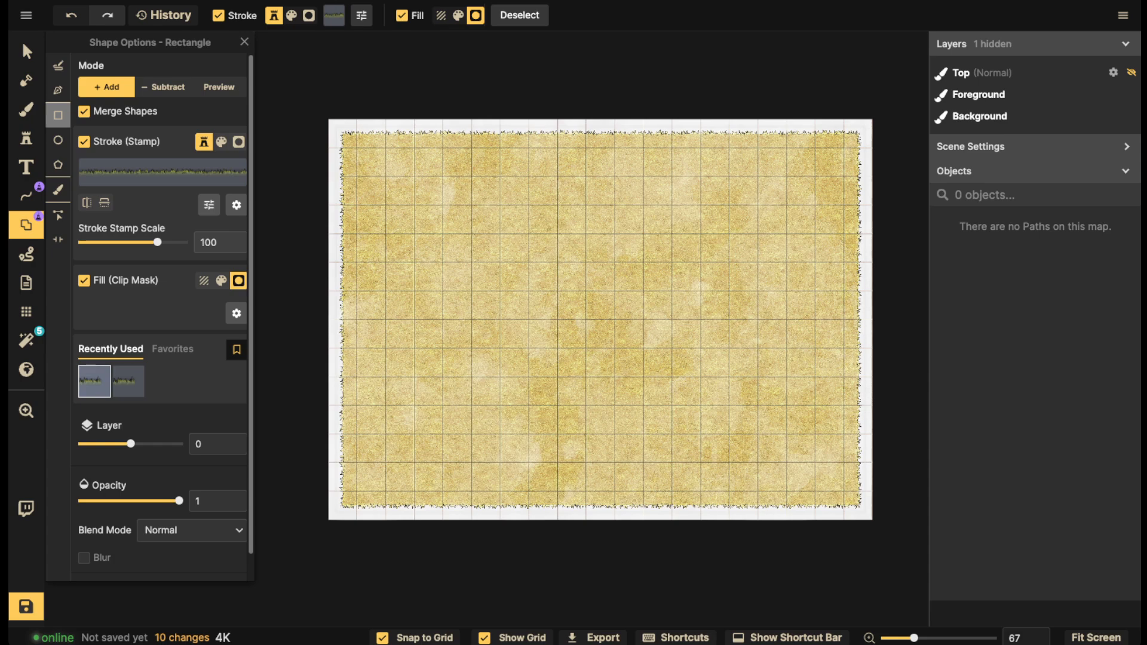
Subtract a one-square rectangle from the upper-left corner of the grass shape
scroll(383, 185, "up", 5)
left_click_drag(382, 185, 422, 341)
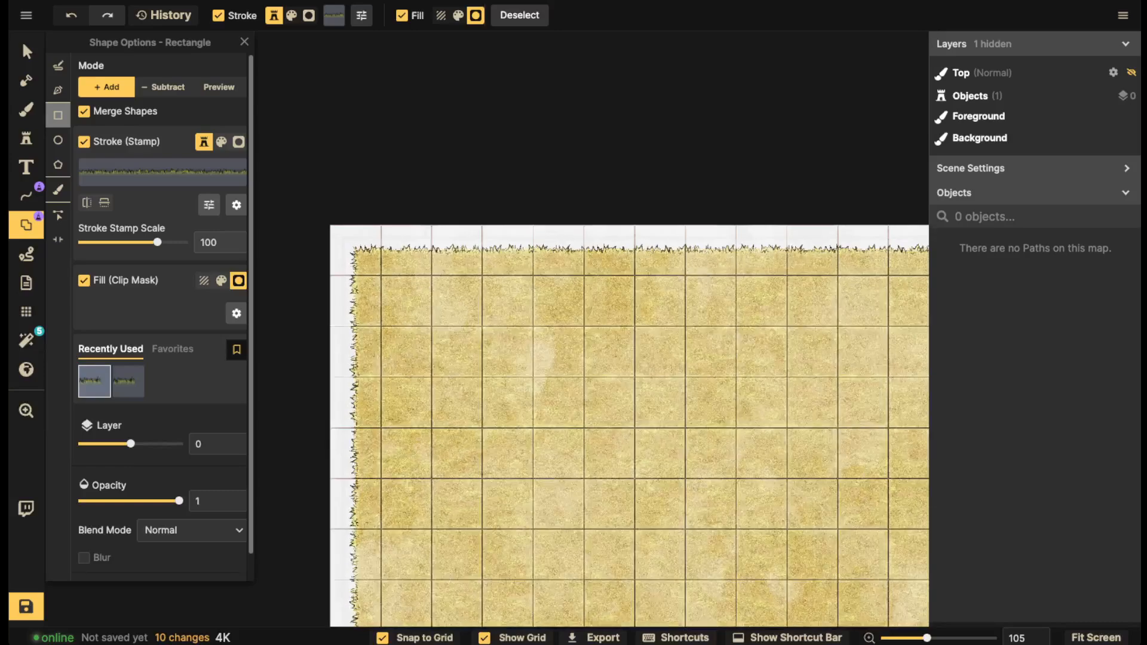
scroll(350, 276, "up", 3)
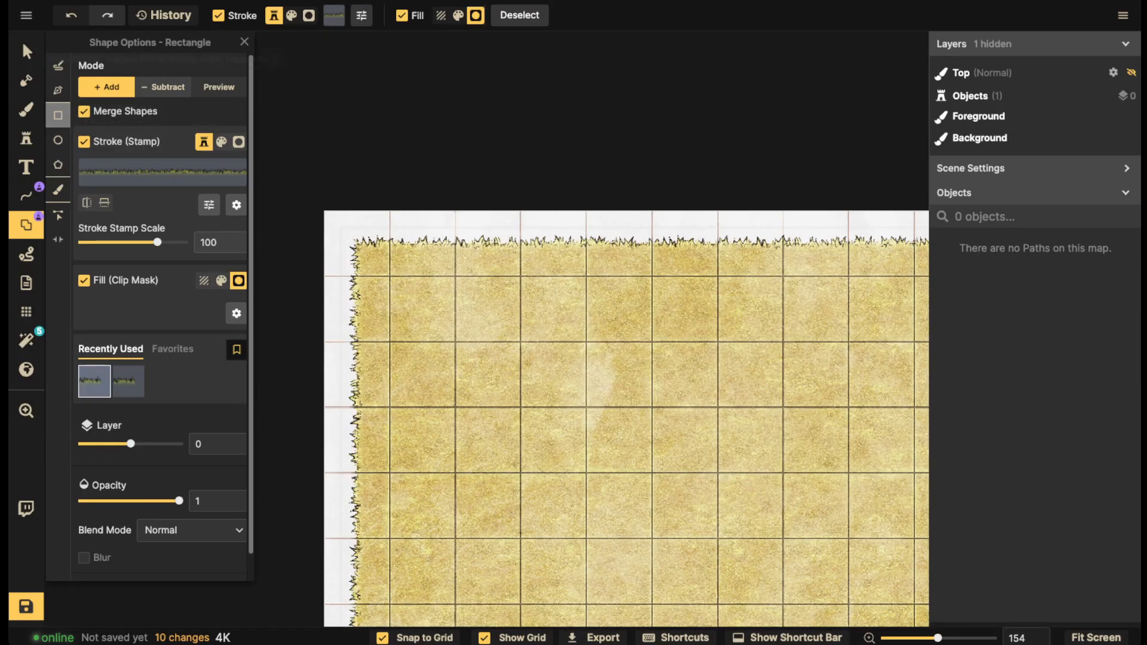
left_click(164, 87)
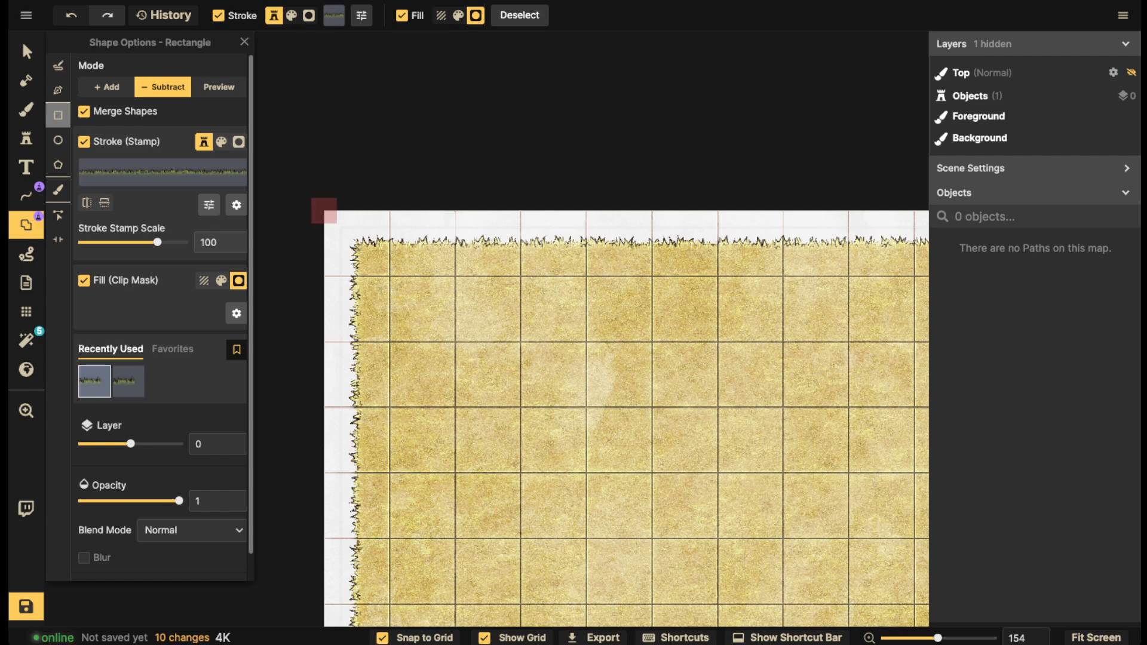
left_click_drag(325, 210, 389, 276)
Subtract a one-square rectangle from the lower-left corner of the grass shape
key("space")
left_click_drag(493, 368, 492, 46)
left_click_drag(626, 358, 631, 219)
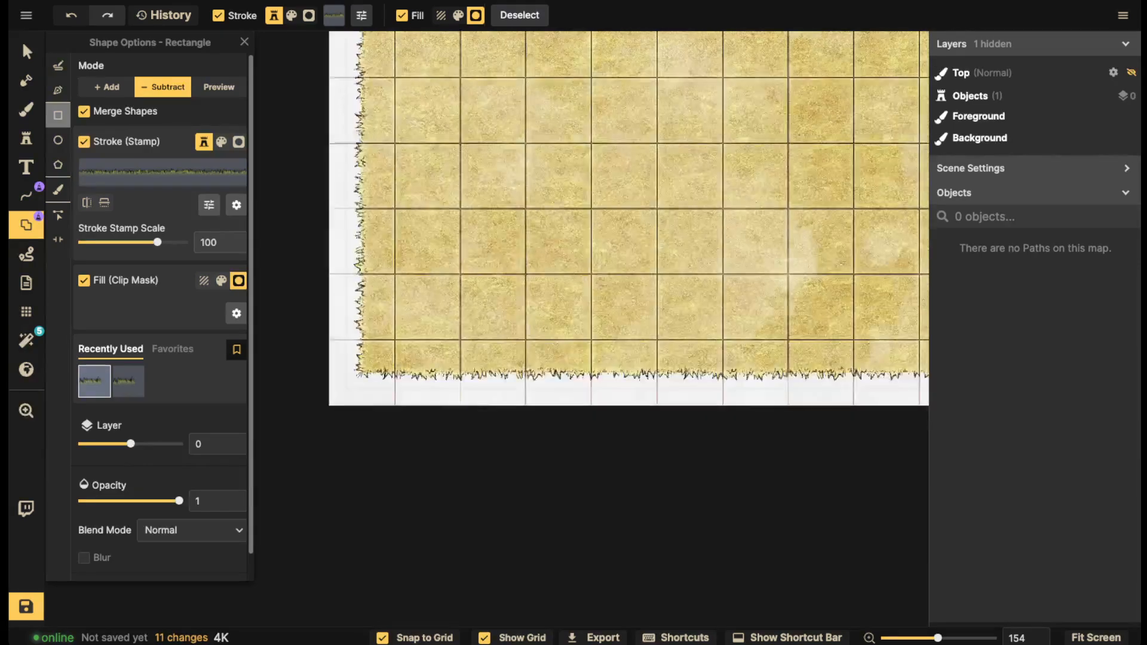
left_click_drag(327, 339, 404, 421)
Subtract a one-square rectangle from the lower-right and upper-right corners of the grass shape
key("space")
left_click_drag(896, 335, 24, 337)
left_click_drag(540, 335, 617, 414)
key("space")
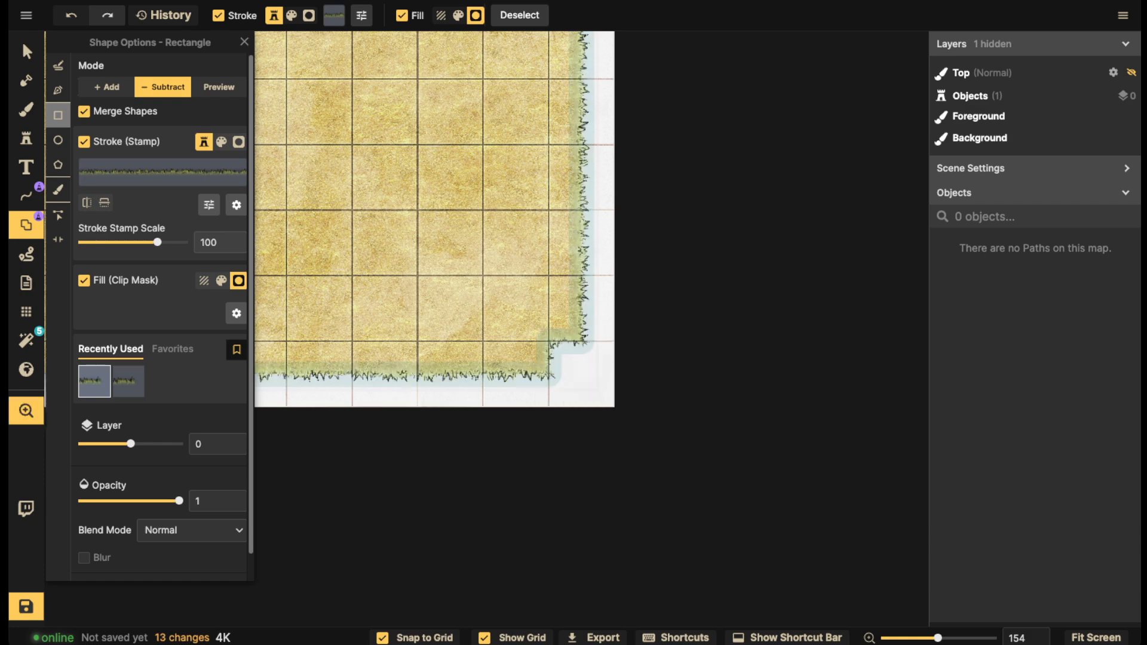
left_click_drag(616, 335, 622, 617)
left_click_drag(622, 197, 624, 607)
left_click_drag(560, 214, 624, 258)
Round the upper-left corner of the grass shape by adding a circle centred on the inner corner of its notch
key("space")
left_click_drag(618, 269, 667, 273)
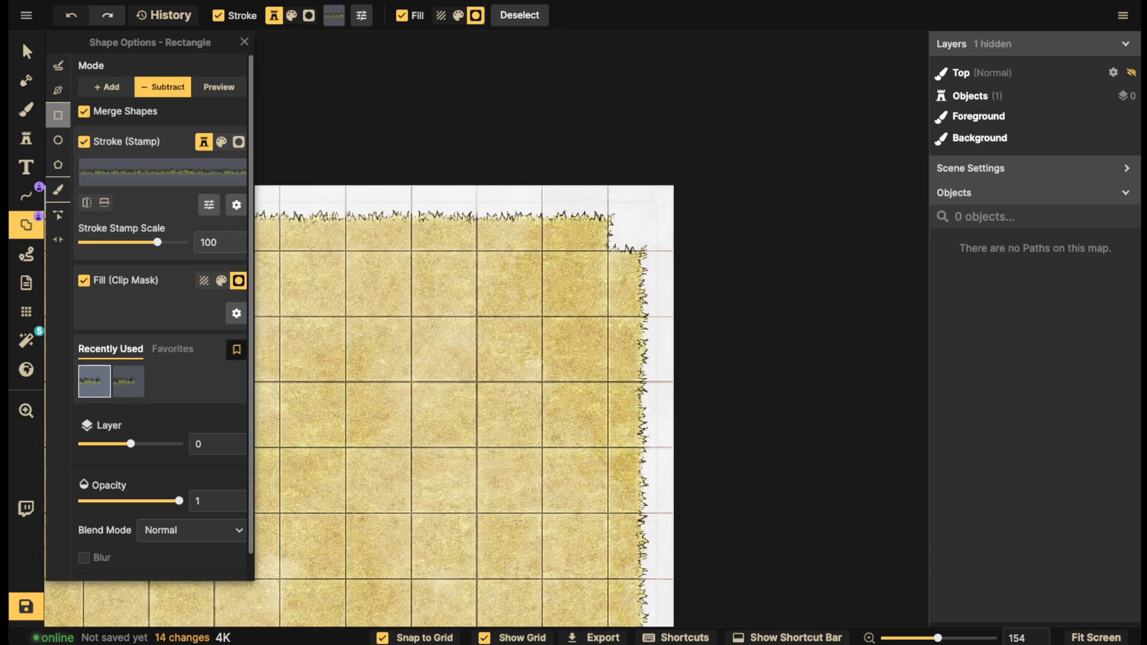
key("space")
left_click_drag(573, 287, 646, 257)
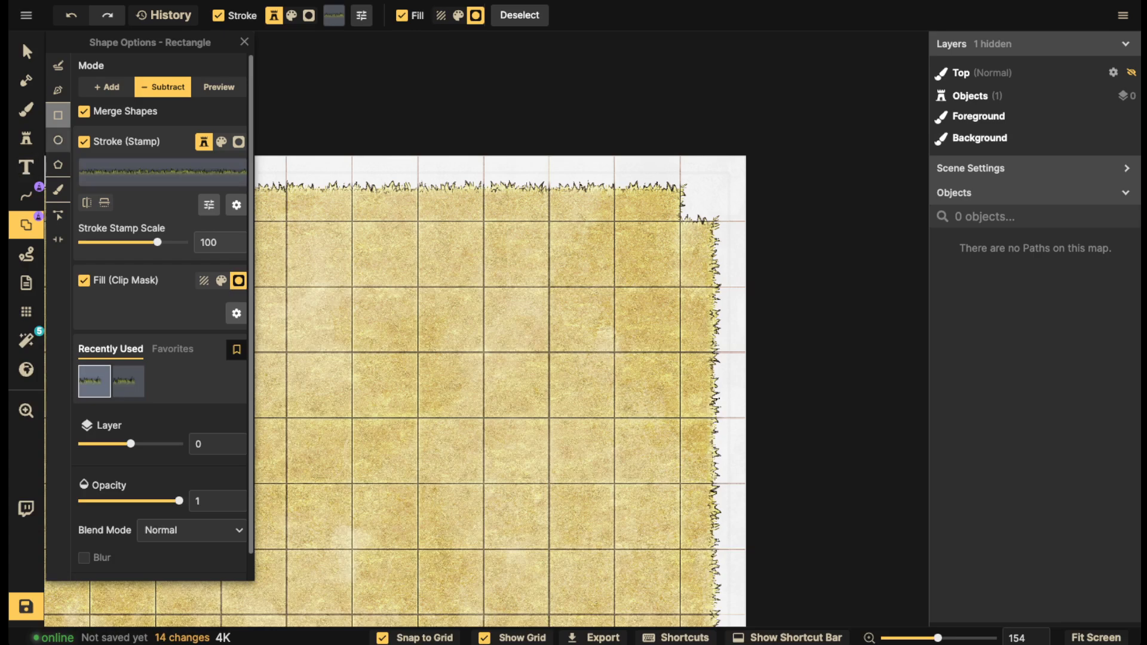
left_click(58, 140)
left_click(107, 87)
key("space")
left_click_drag(310, 359, 860, 351)
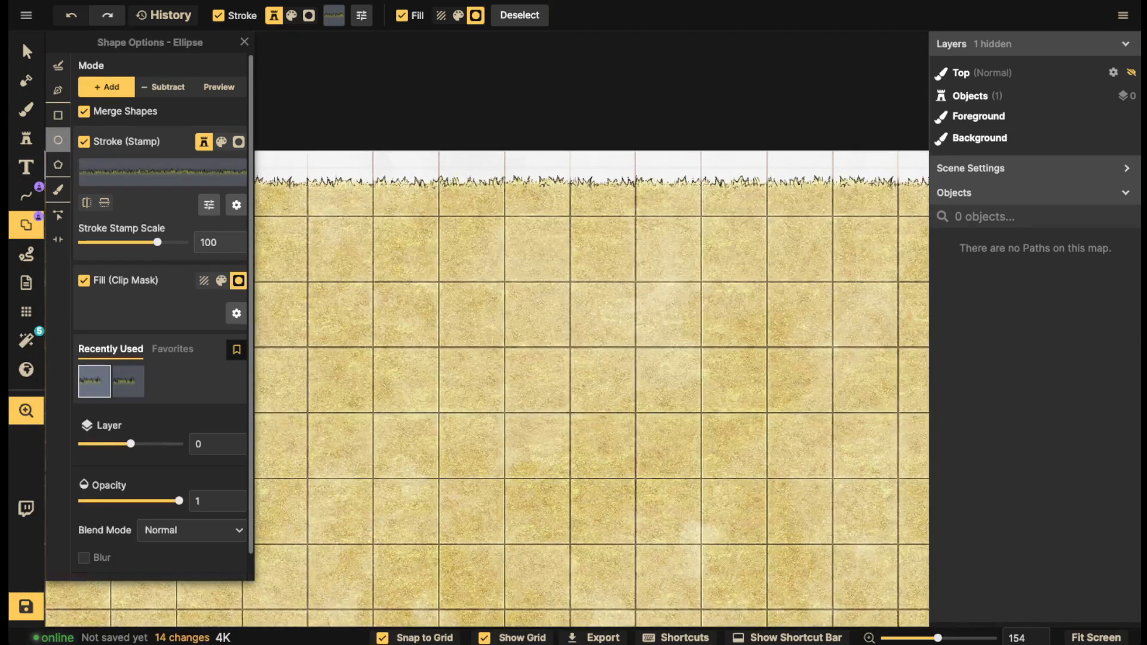
left_click_drag(371, 358, 694, 384)
scroll(562, 291, "down", 2)
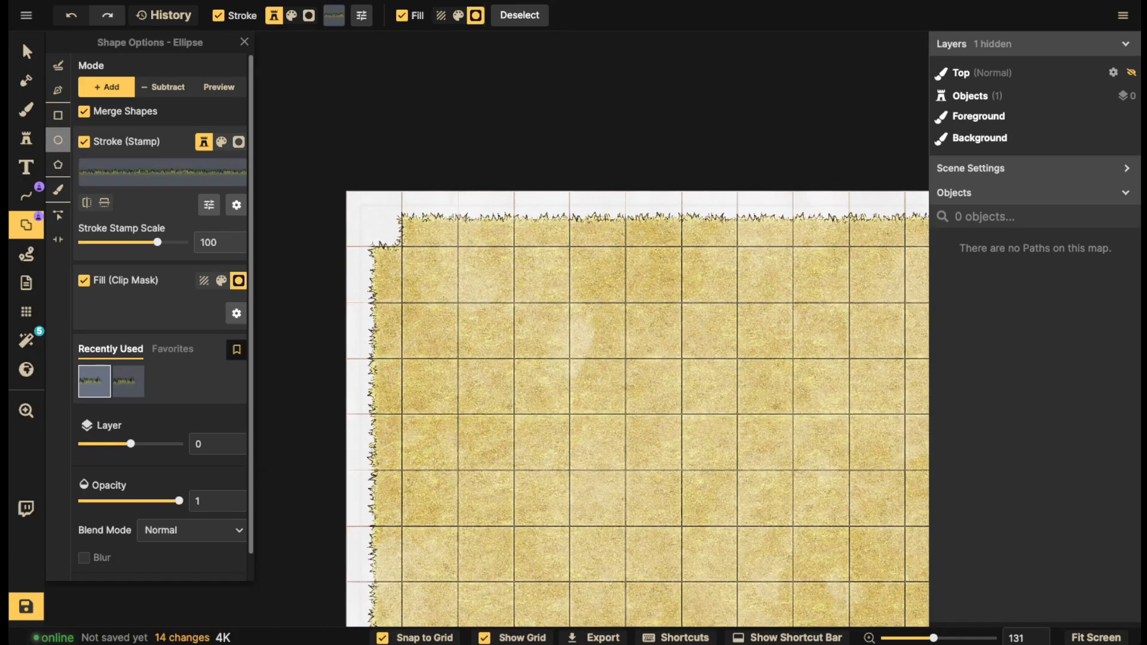
mouse_move(402, 247)
left_mouse_down()
mouse_move(430, 275)
mouse_move(402, 245)
left_mouse_up()
left_click_drag(402, 247, 402, 245)
left_click_drag(402, 247, 405, 278)
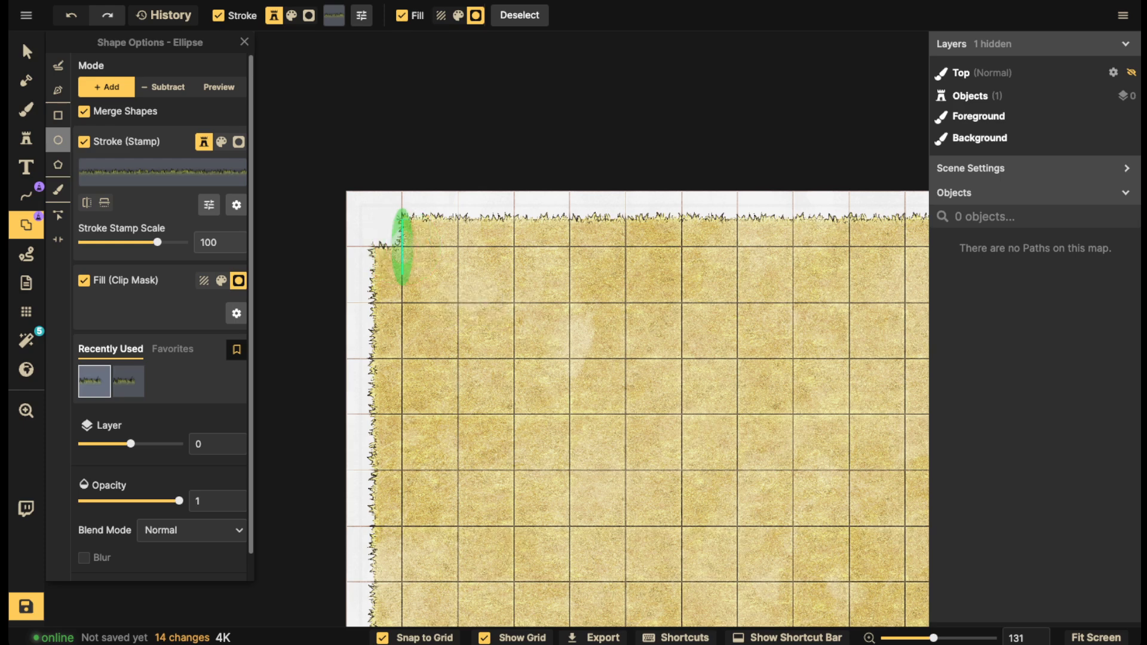
left_click_drag(405, 278, 458, 303)
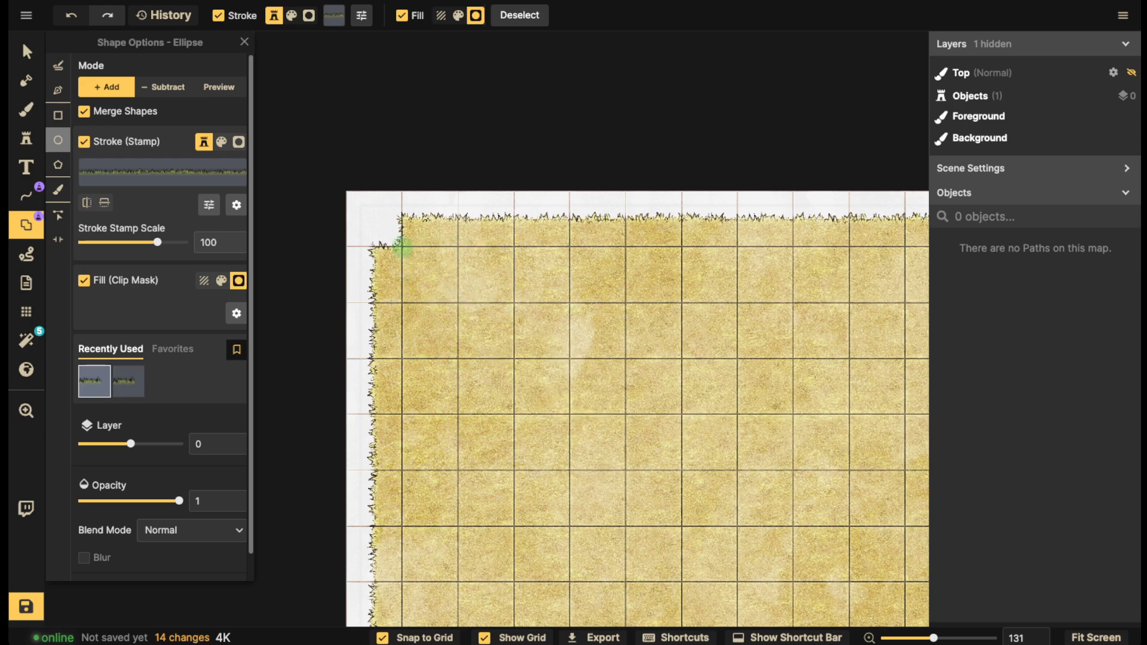
left_click_drag(402, 246, 430, 275)
Round the lower-left corner of the grass shape with an added circle centred on its notch
scroll(445, 298, "down", 2)
key("space")
left_click_drag(449, 442, 447, 126)
left_click_drag(403, 427, 425, 451)
Round the lower-right and upper-right corners of the grass shape with added circles centred on their notches
left_click_drag(878, 346, 296, 268)
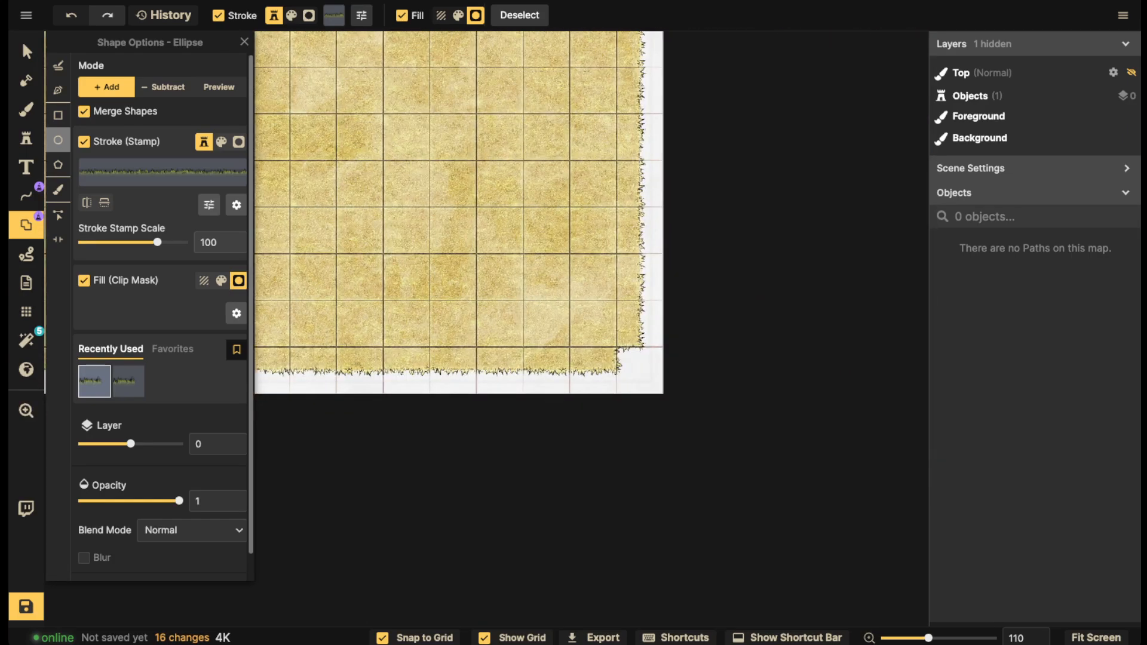
left_click_drag(616, 347, 639, 371)
key("space")
left_click_drag(633, 210, 627, 551)
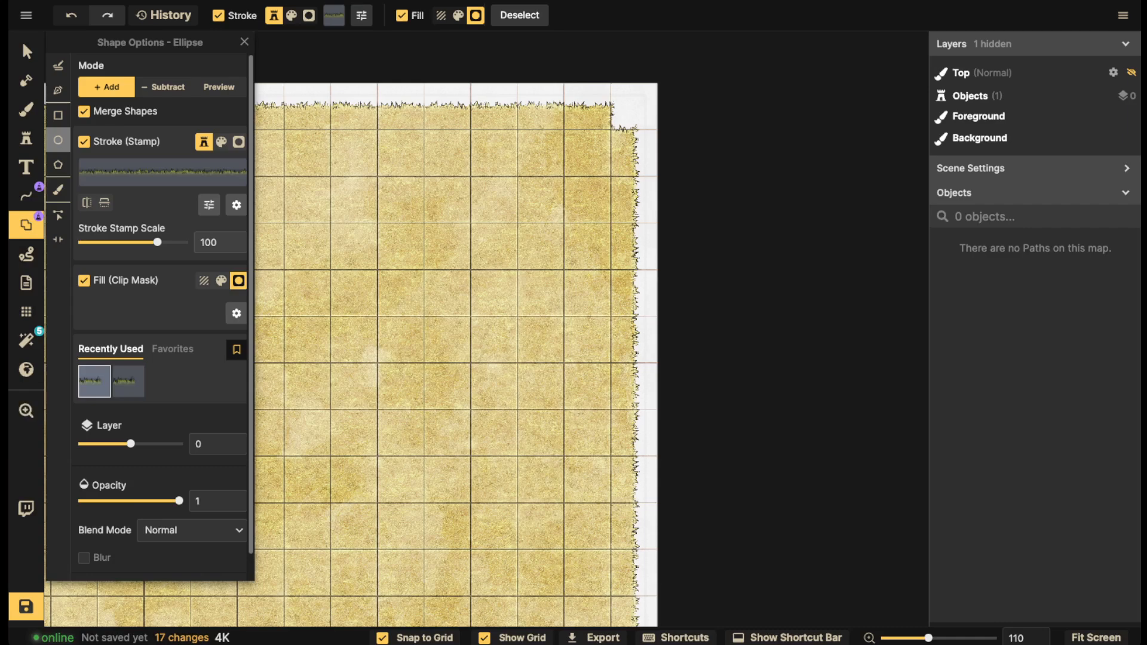
left_click_drag(612, 129, 634, 153)
scroll(505, 199, "down", 2)
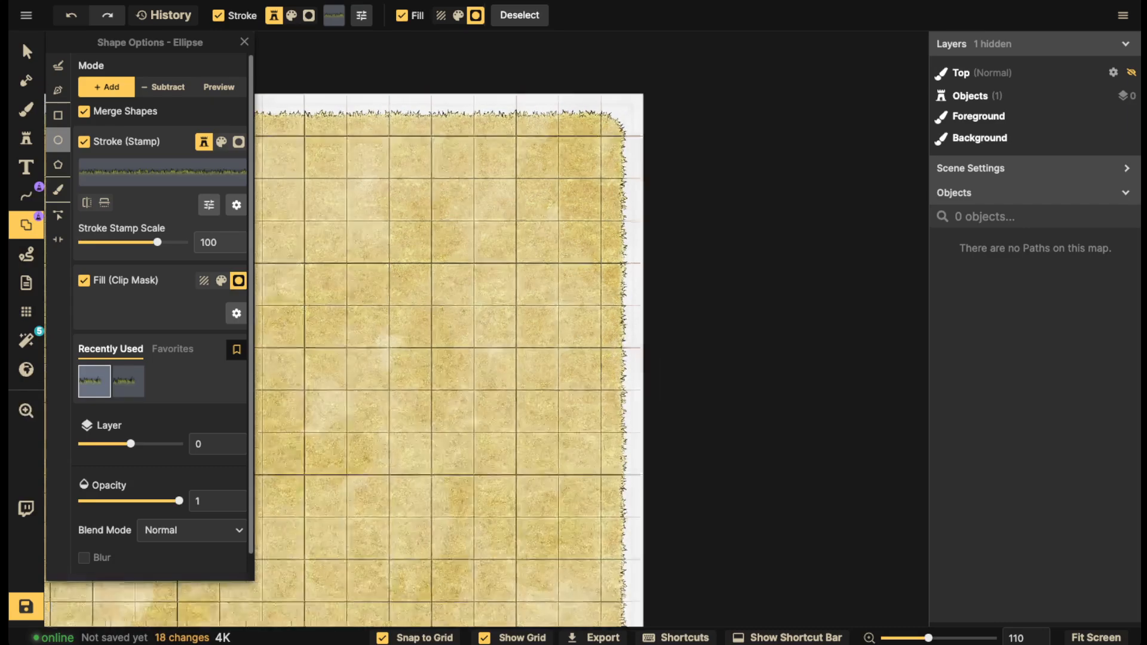
Leave the ellipse shape tool and hide the grid on the map
key("Escape")
left_click(26, 52)
scroll(293, 220, "down", 2)
key("space")
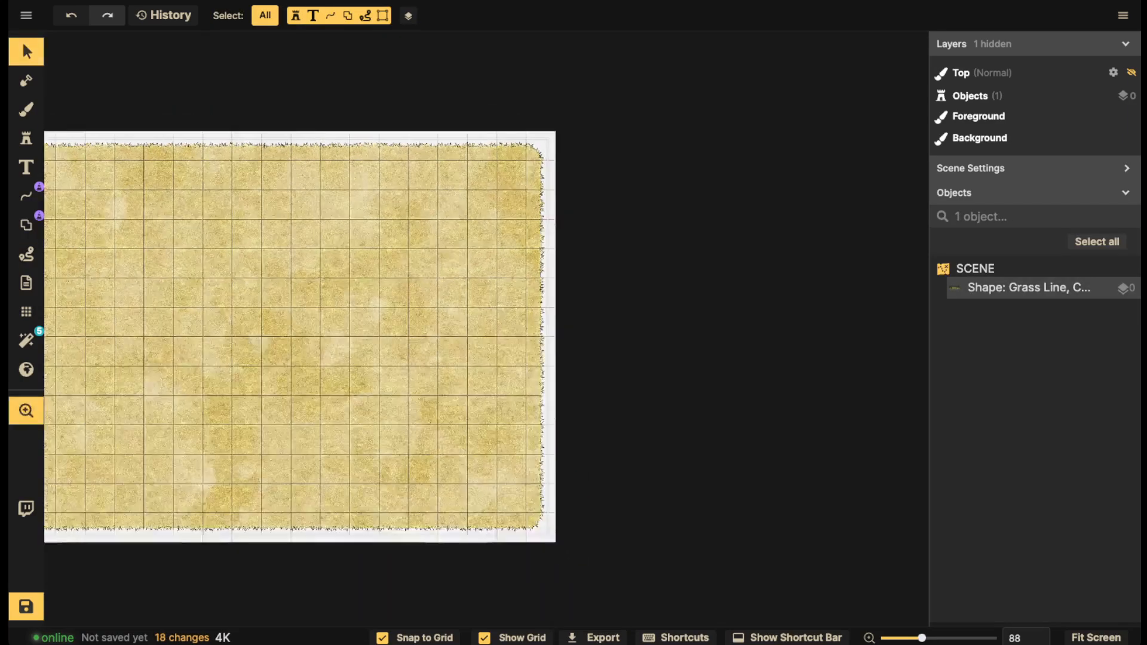
left_click_drag(293, 220, 582, 197)
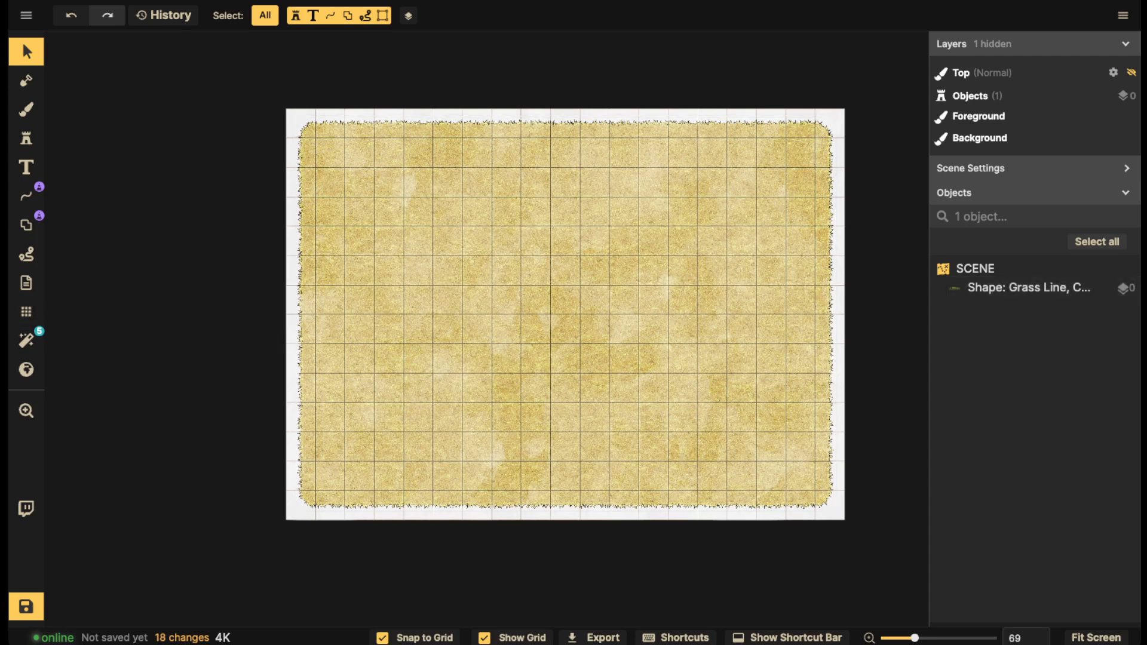
left_click(26, 312)
left_click(58, 67)
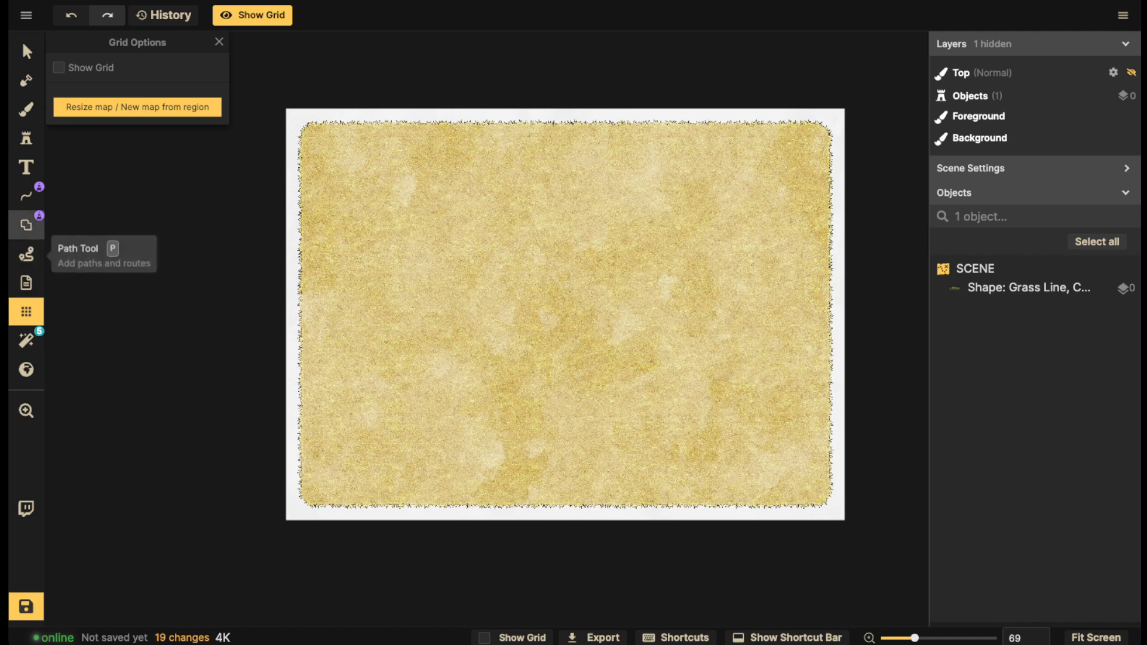
Set the Shape tool to the Brush option in Subtract mode, keeping the brush size at 80
left_click(27, 225)
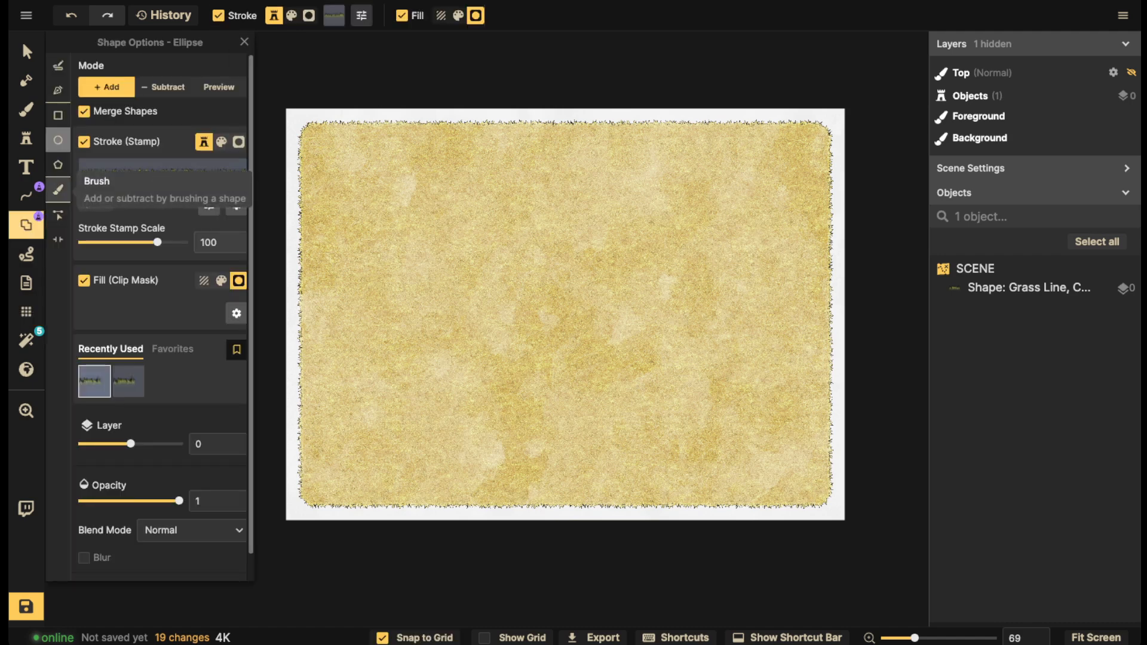
left_click(58, 190)
left_click(215, 111)
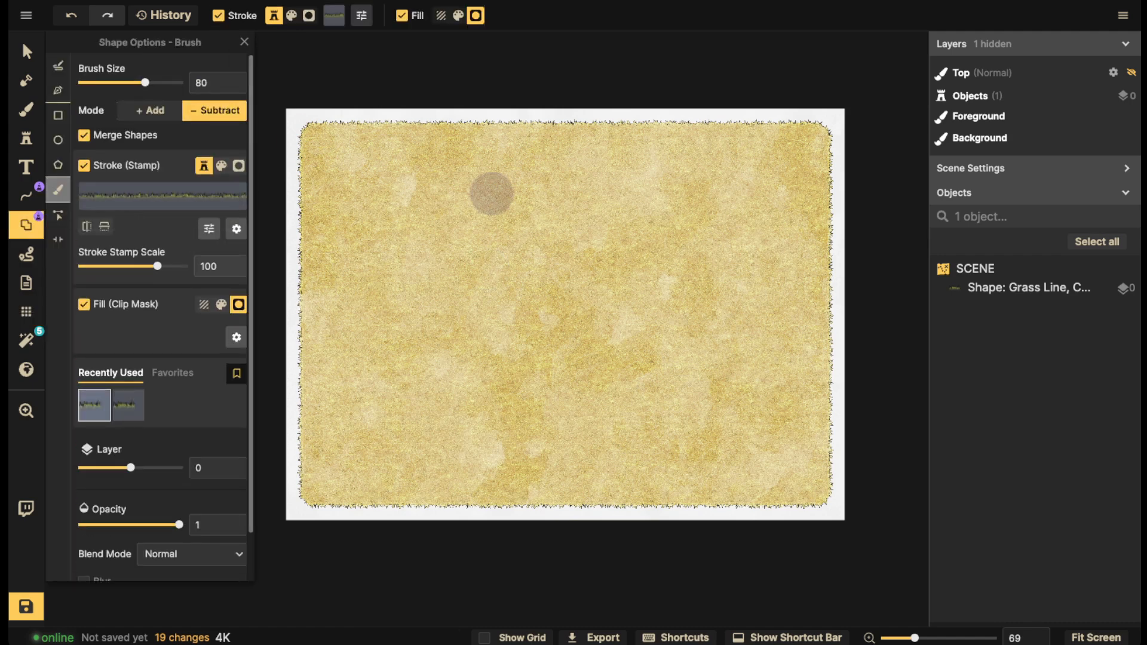
Try brushing a curved cut-out and oval openings in the middle of the grass shape, undoing each attempt
mouse_move(410, 237)
left_mouse_down()
mouse_move(573, 245)
mouse_move(488, 269)
left_mouse_up()
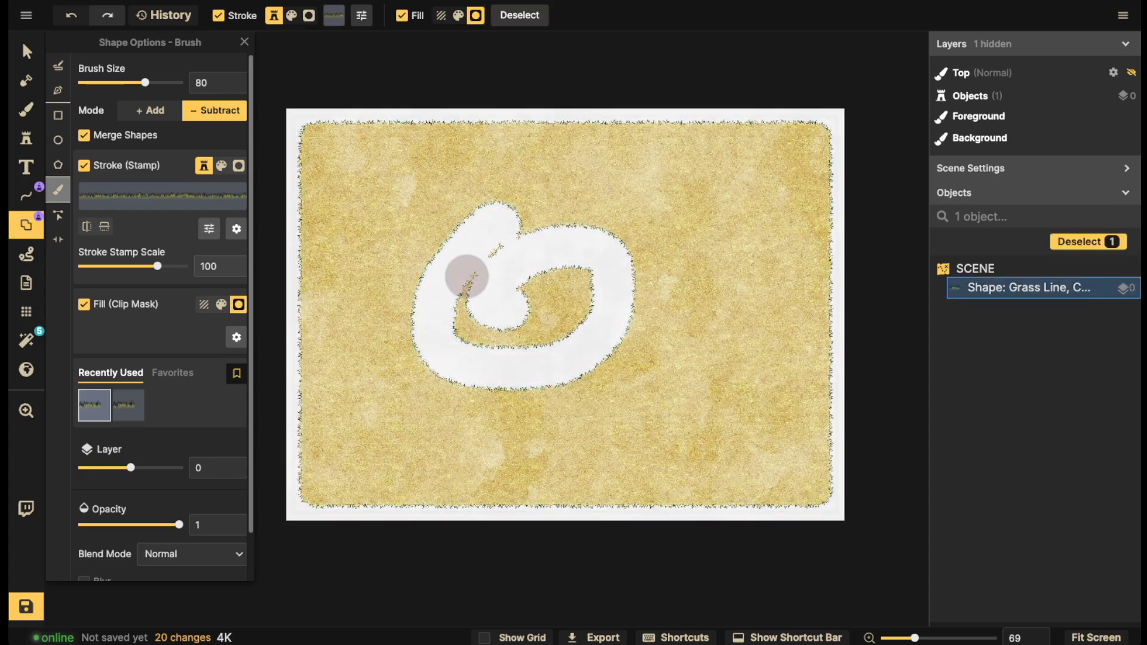
key("ctrl+z")
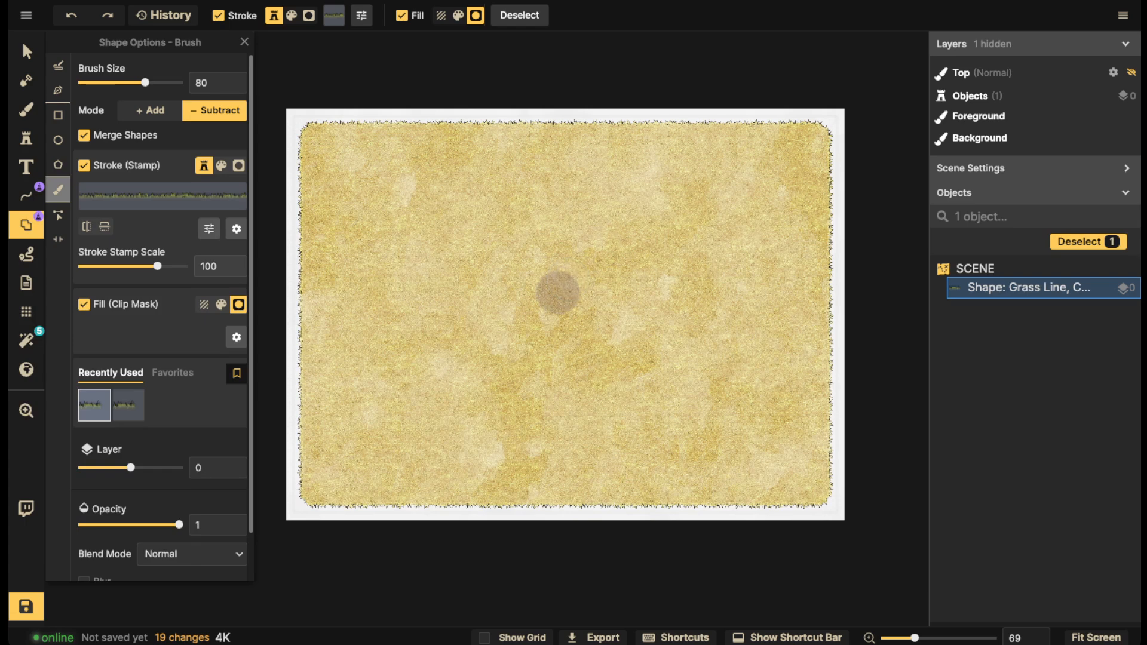
mouse_move(558, 289)
left_mouse_down()
mouse_move(531, 289)
mouse_move(488, 311)
mouse_move(552, 331)
mouse_move(600, 313)
mouse_move(528, 283)
mouse_move(475, 311)
mouse_move(536, 342)
mouse_move(615, 316)
mouse_move(567, 284)
mouse_move(495, 287)
mouse_move(460, 315)
mouse_move(487, 339)
mouse_move(581, 339)
mouse_move(626, 313)
mouse_move(583, 276)
mouse_move(530, 275)
mouse_move(629, 294)
mouse_move(630, 327)
mouse_move(576, 346)
mouse_move(502, 348)
mouse_move(464, 332)
mouse_move(463, 298)
mouse_move(541, 270)
left_mouse_up()
key("ctrl+z")
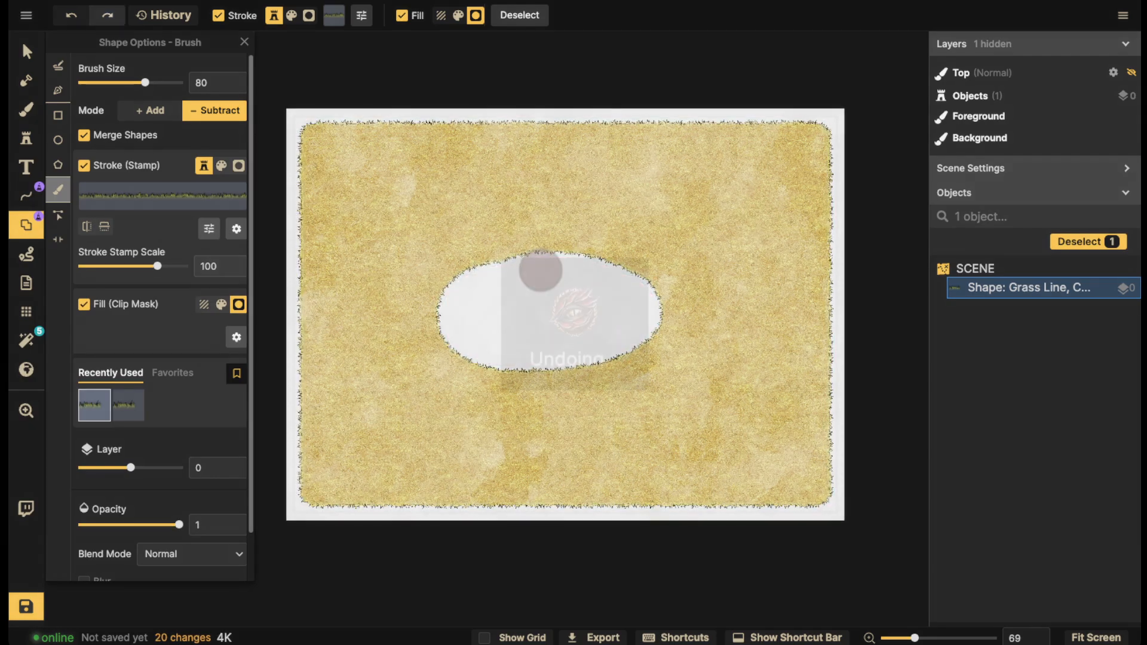
mouse_move(547, 230)
left_mouse_down()
mouse_move(467, 280)
mouse_move(553, 370)
mouse_move(587, 246)
mouse_move(505, 332)
mouse_move(564, 270)
mouse_move(594, 308)
mouse_move(533, 317)
mouse_move(615, 258)
mouse_move(494, 284)
mouse_move(551, 375)
mouse_move(625, 262)
mouse_move(494, 261)
mouse_move(548, 393)
mouse_move(605, 268)
mouse_move(547, 325)
mouse_move(568, 270)
mouse_move(601, 257)
mouse_move(569, 291)
mouse_move(628, 298)
mouse_move(576, 380)
mouse_move(493, 317)
left_mouse_up()
key("ctrl+z")
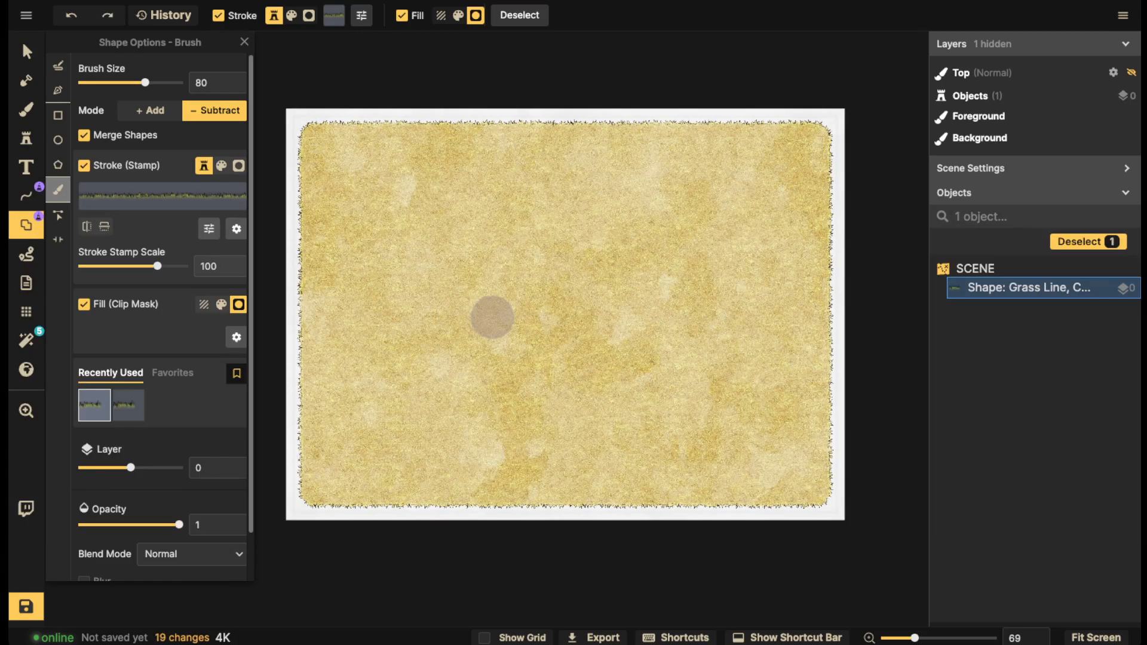
Brush a wide oval clearing out of the centre of the grass shape
mouse_move(586, 269)
left_mouse_down()
mouse_move(499, 278)
mouse_move(431, 314)
mouse_move(513, 333)
mouse_move(647, 309)
mouse_move(568, 285)
mouse_move(484, 306)
mouse_move(547, 333)
mouse_move(620, 311)
mouse_move(524, 307)
mouse_move(566, 322)
mouse_move(624, 299)
mouse_move(539, 287)
mouse_move(481, 303)
mouse_move(485, 326)
mouse_move(562, 333)
mouse_move(644, 315)
mouse_move(591, 287)
mouse_move(493, 295)
left_mouse_up()
key("ctrl+z")
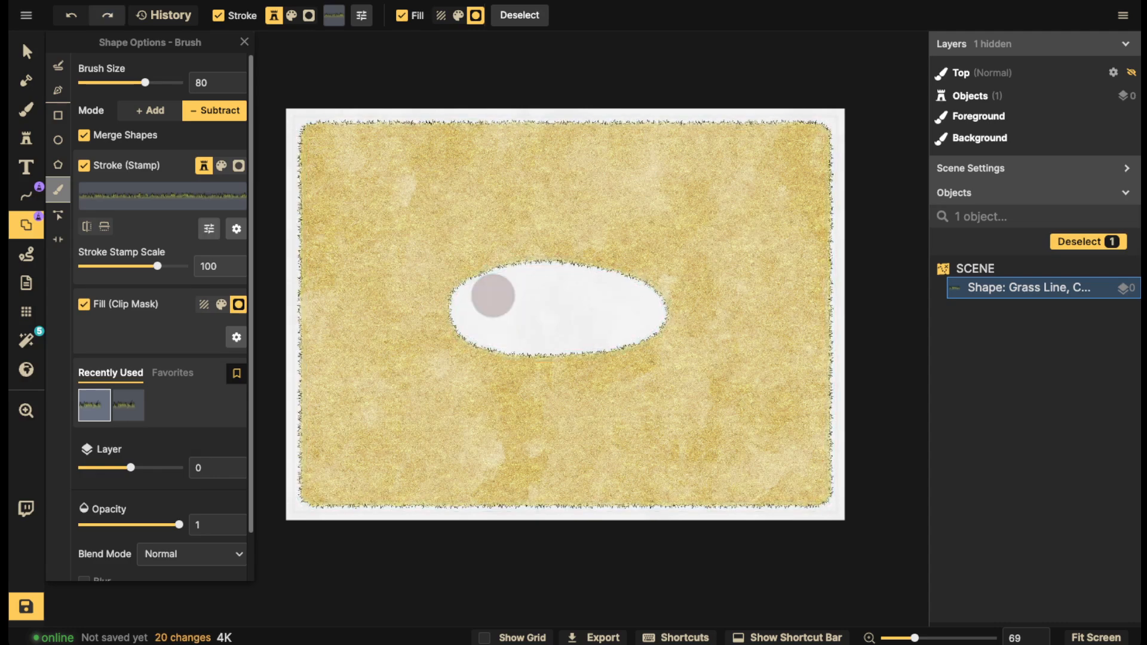
Try brushing a winding path from the upper to the lower map edge through the clearing, then undo it
mouse_move(558, 107)
left_mouse_down()
mouse_move(576, 174)
mouse_move(520, 263)
mouse_move(535, 325)
mouse_move(568, 358)
mouse_move(589, 420)
mouse_move(585, 505)
left_mouse_up()
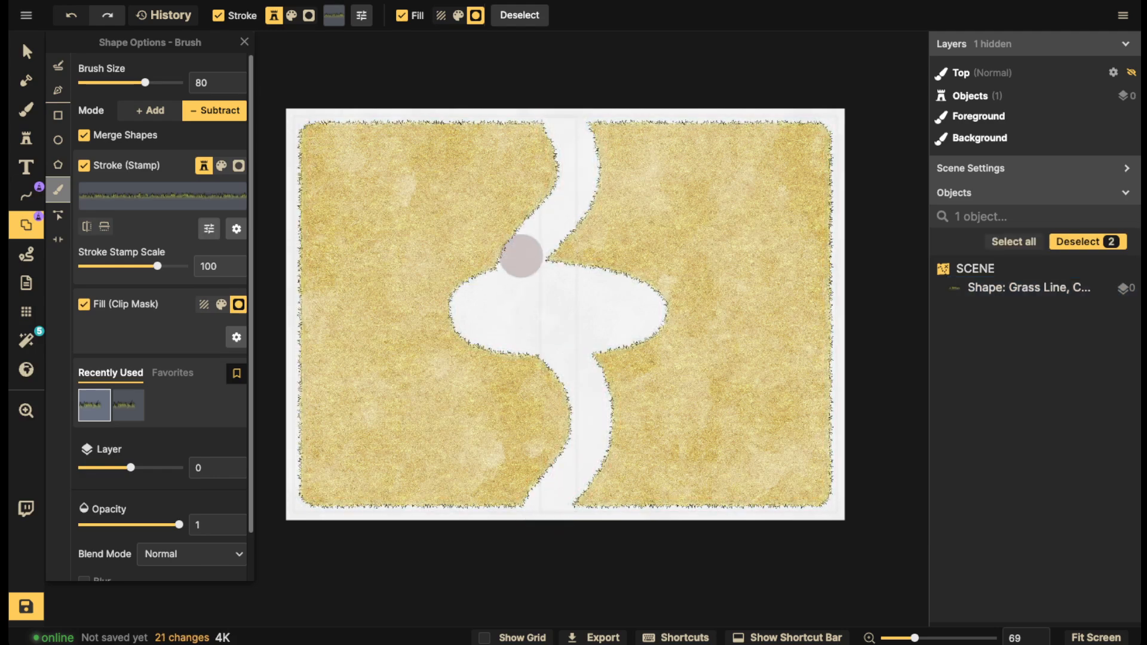
mouse_move(520, 253)
left_mouse_down()
mouse_move(520, 266)
mouse_move(521, 247)
left_mouse_up()
key("ctrl+z")
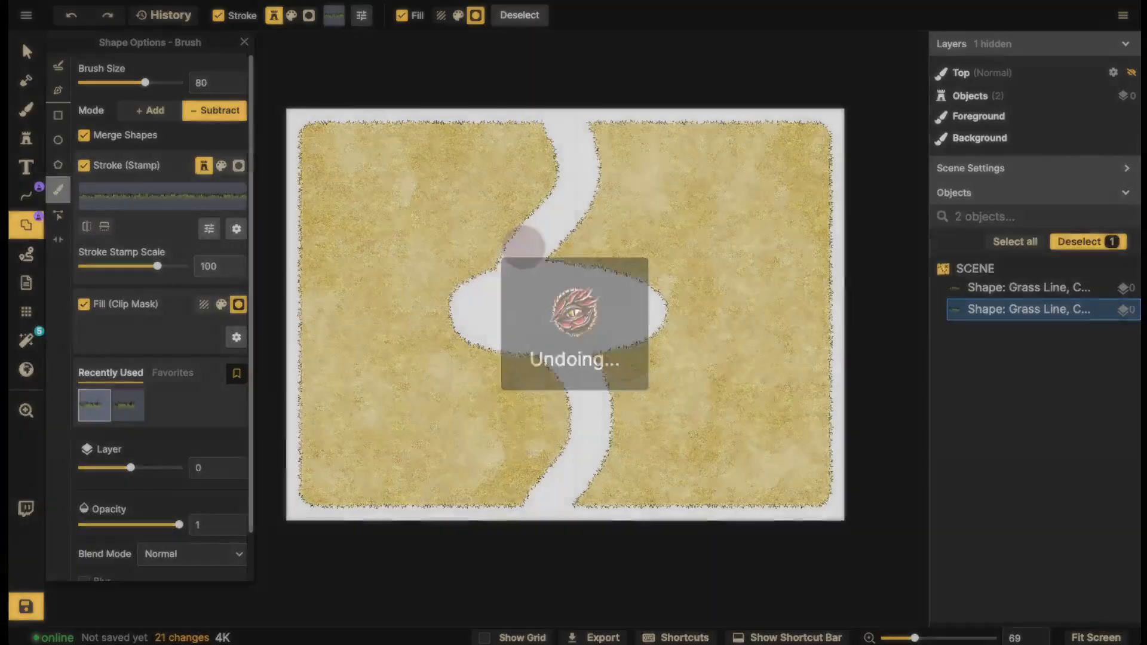
key("ctrl+z")
Subtract a winding path from the upper map edge through the oval clearing, slanting toward the right at the lower edge
mouse_move(524, 123)
left_mouse_down()
mouse_move(561, 356)
mouse_move(638, 457)
mouse_move(635, 530)
left_mouse_up()
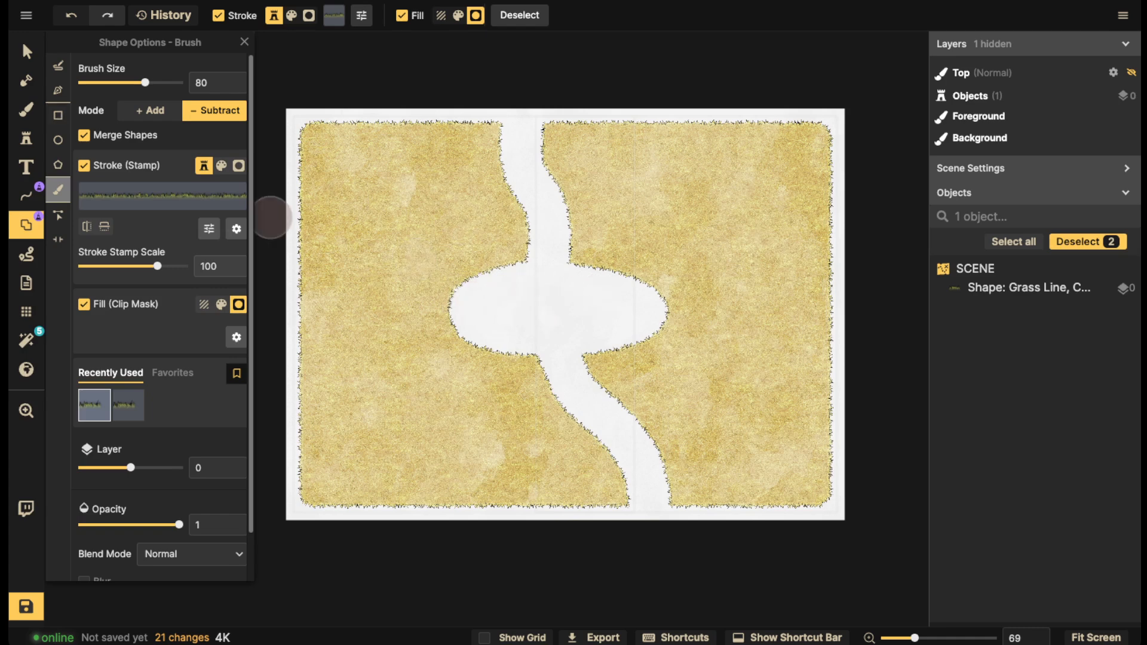
Paint the brown background texture with brush size 110 along the whole winding path and across the oval clearing
left_click(26, 109)
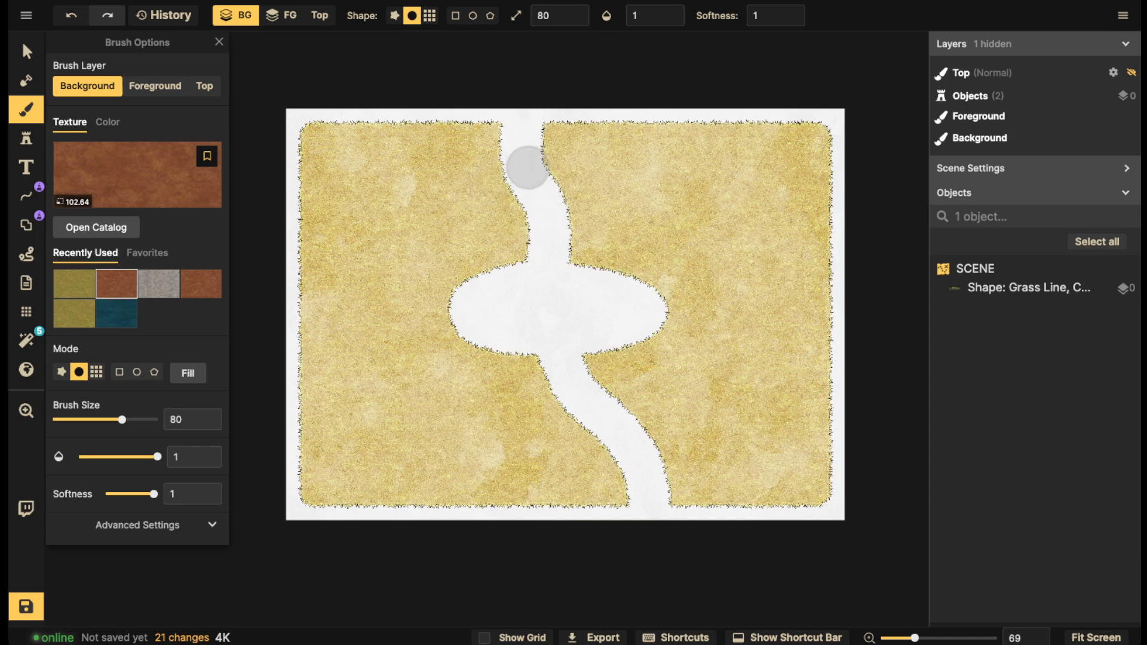
key("bracketright")
key("bracketright")
key("bracketright")
key("bracketright")
key("bracketright")
key("bracketright")
key("bracketleft")
key("bracketleft")
key("bracketleft")
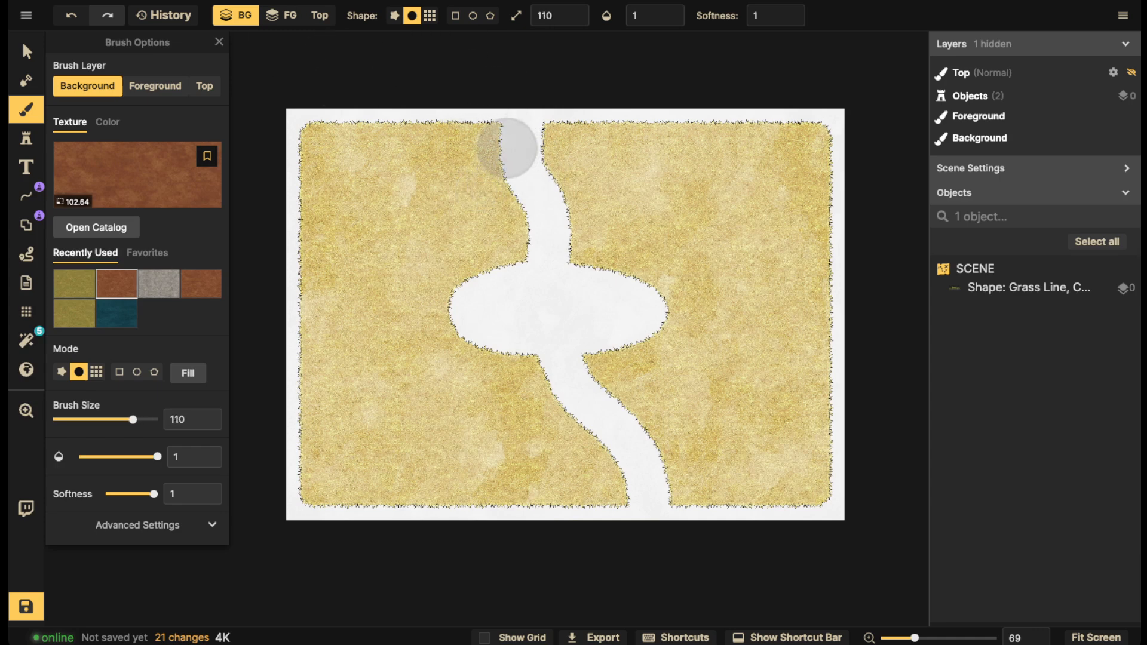
mouse_move(518, 151)
left_mouse_down()
mouse_move(576, 146)
mouse_move(469, 149)
mouse_move(520, 190)
mouse_move(493, 195)
mouse_move(527, 222)
mouse_move(716, 280)
mouse_move(465, 295)
mouse_move(521, 313)
mouse_move(567, 253)
mouse_move(501, 285)
mouse_move(473, 334)
mouse_move(536, 320)
mouse_move(670, 324)
mouse_move(551, 350)
mouse_move(565, 380)
mouse_move(622, 405)
mouse_move(670, 408)
mouse_move(629, 439)
mouse_move(663, 454)
mouse_move(608, 465)
mouse_move(648, 480)
mouse_move(622, 488)
mouse_move(680, 482)
mouse_move(594, 492)
mouse_move(711, 498)
left_mouse_up()
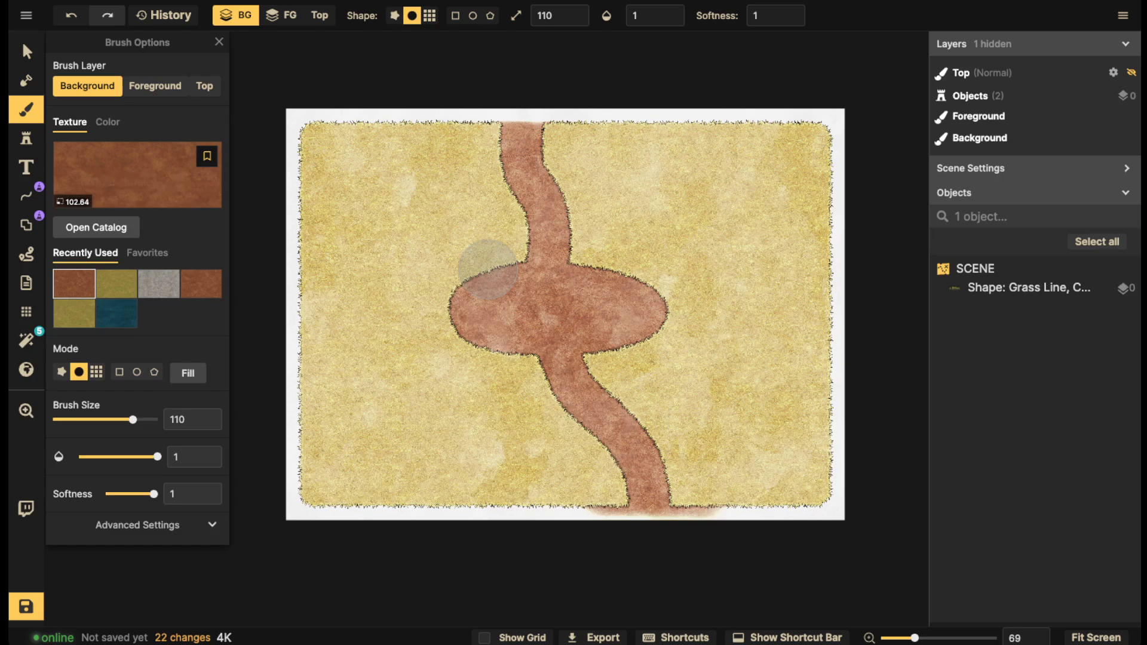
Cover the brown overspill beyond the lower grass edge with solid colour and touch up the path's lower end with the brown texture
left_click(107, 122)
mouse_move(621, 522)
left_mouse_down()
mouse_move(589, 525)
mouse_move(747, 533)
mouse_move(592, 535)
left_mouse_up()
left_click(70, 122)
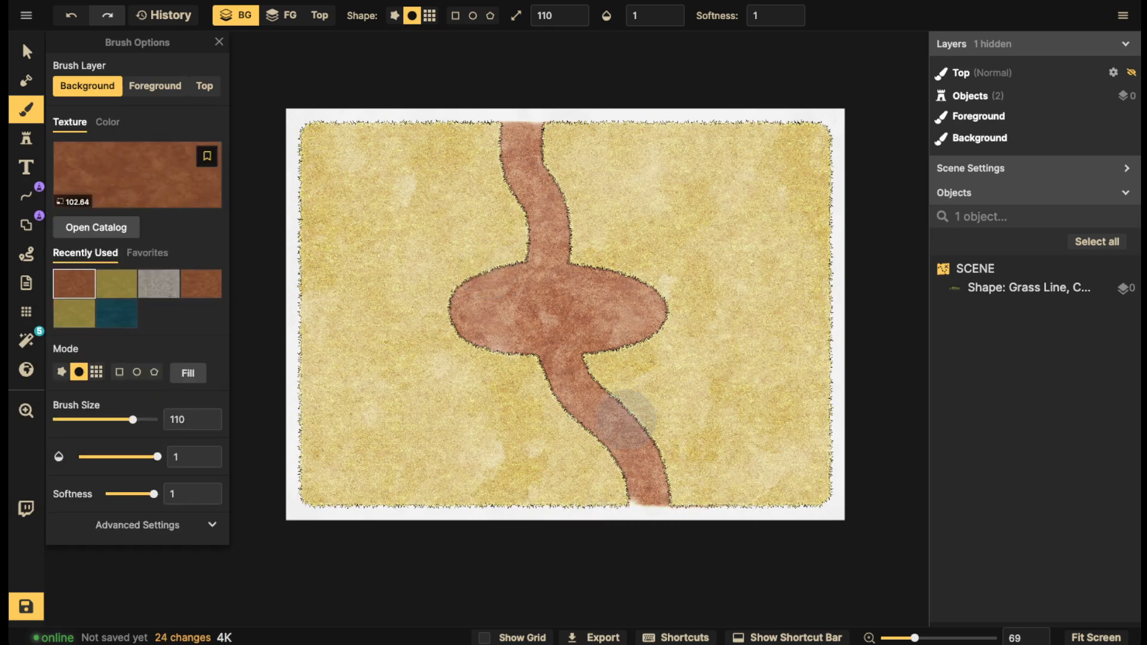
left_click_drag(631, 482, 617, 481)
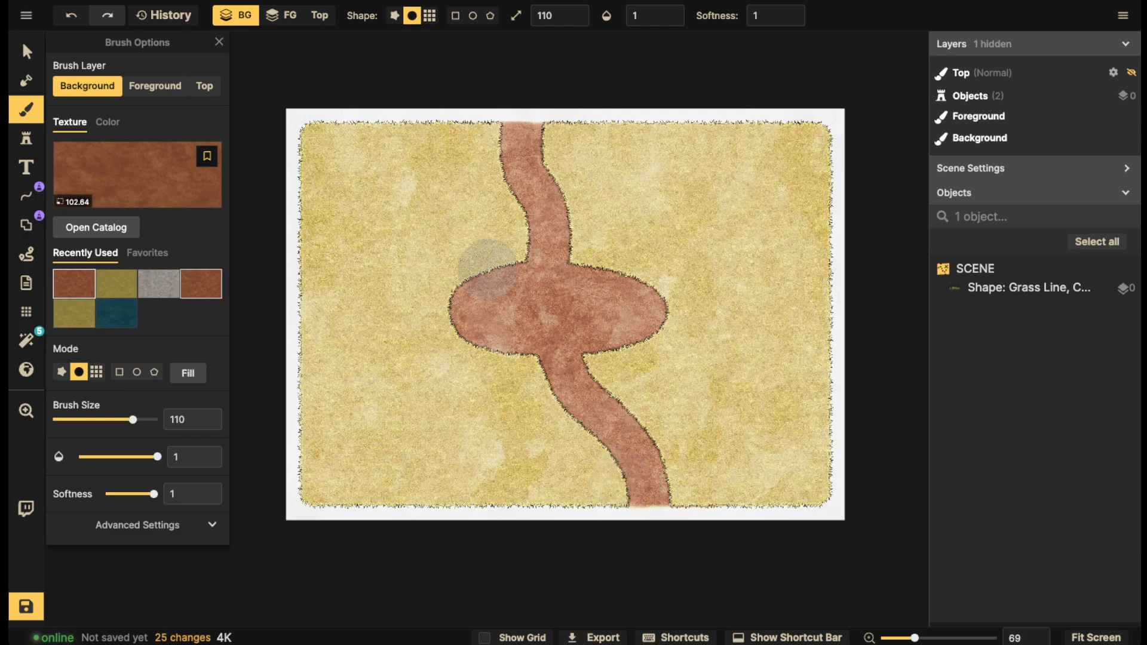
Lock both Grass Line shapes in the scene
left_click(26, 52)
scroll(550, 312, "down", 2)
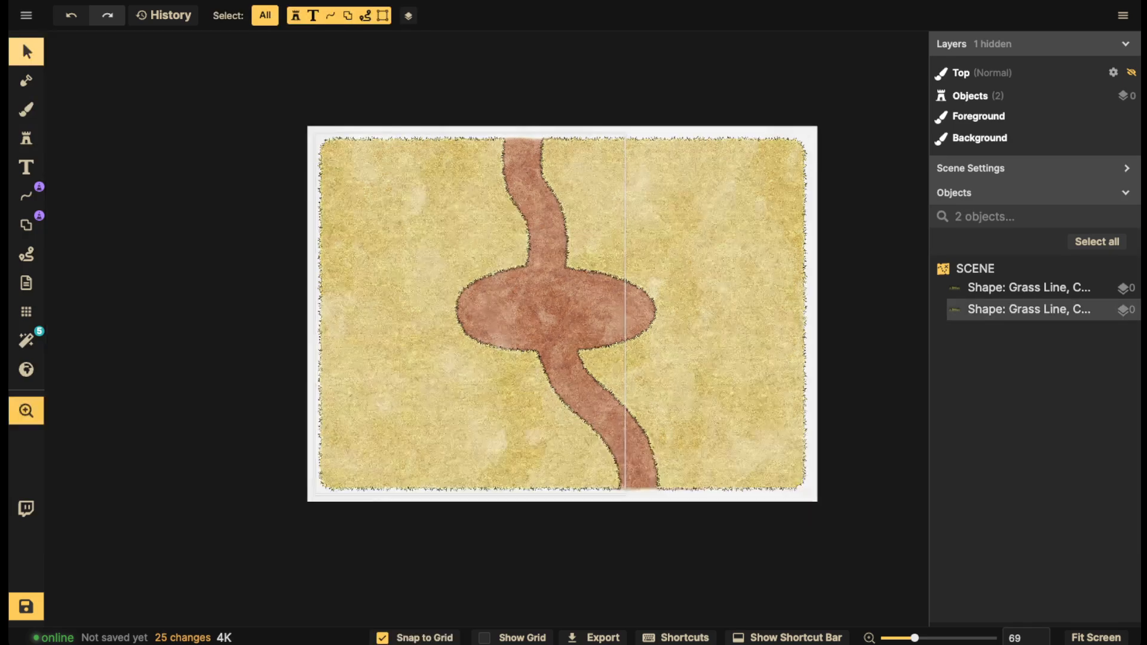
left_click_drag(550, 312, 532, 377)
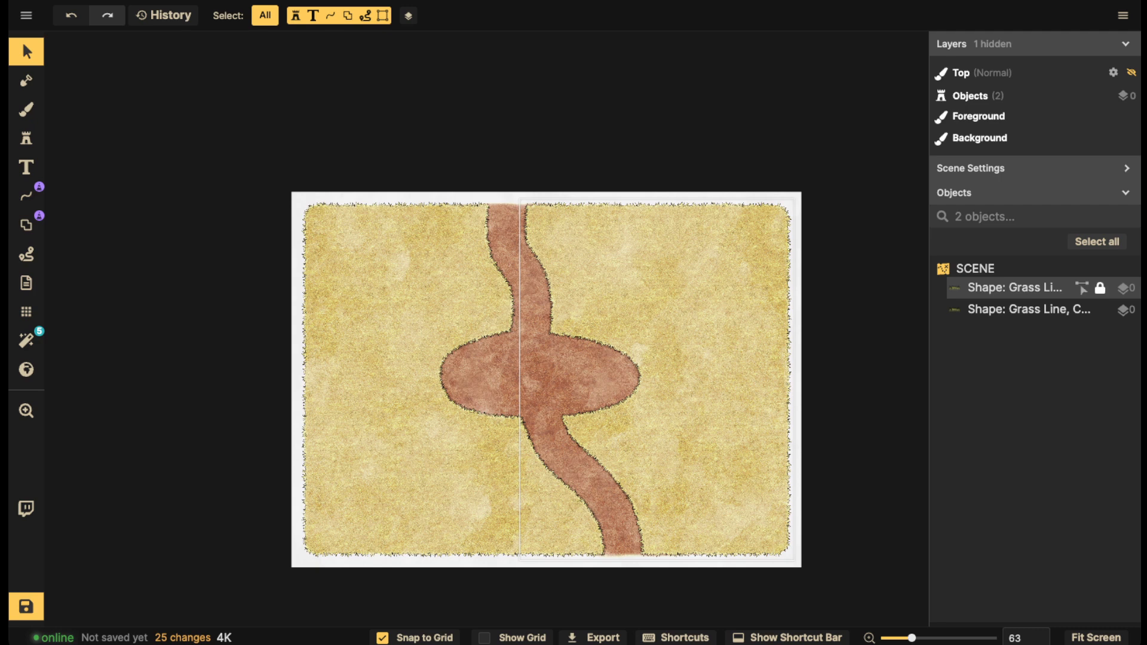
left_click(1099, 288)
left_click(1099, 310)
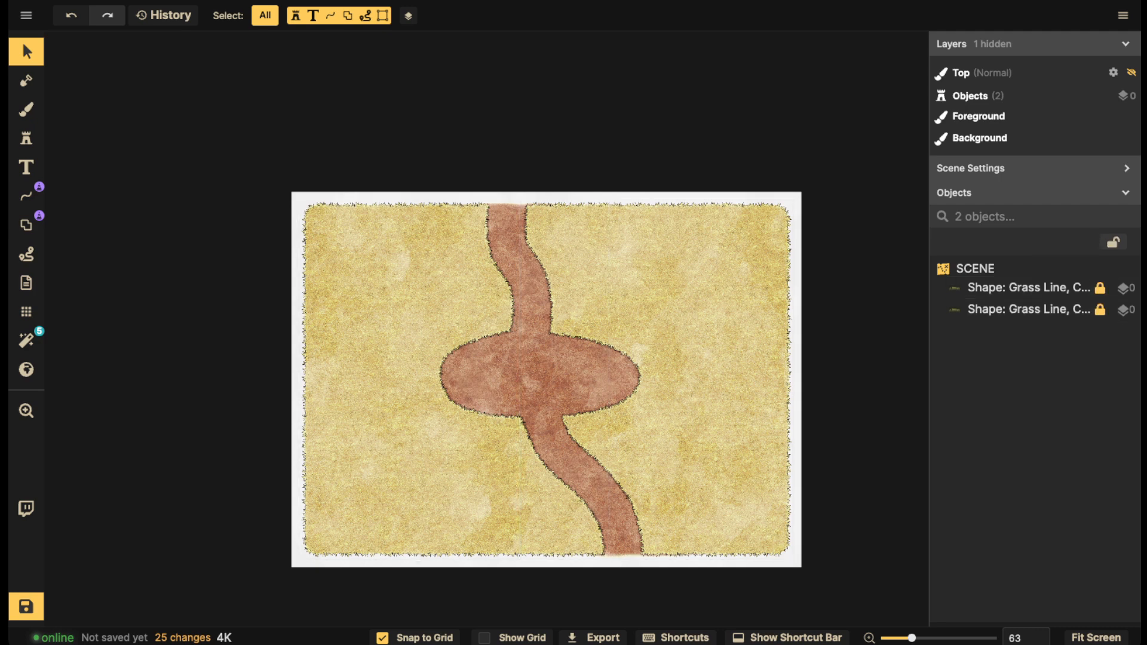
Search the Fantasy Regional stamp catalog for "well" and choose the well stamp set from the Fantasy Regional pack
scroll(626, 280, "up", 2)
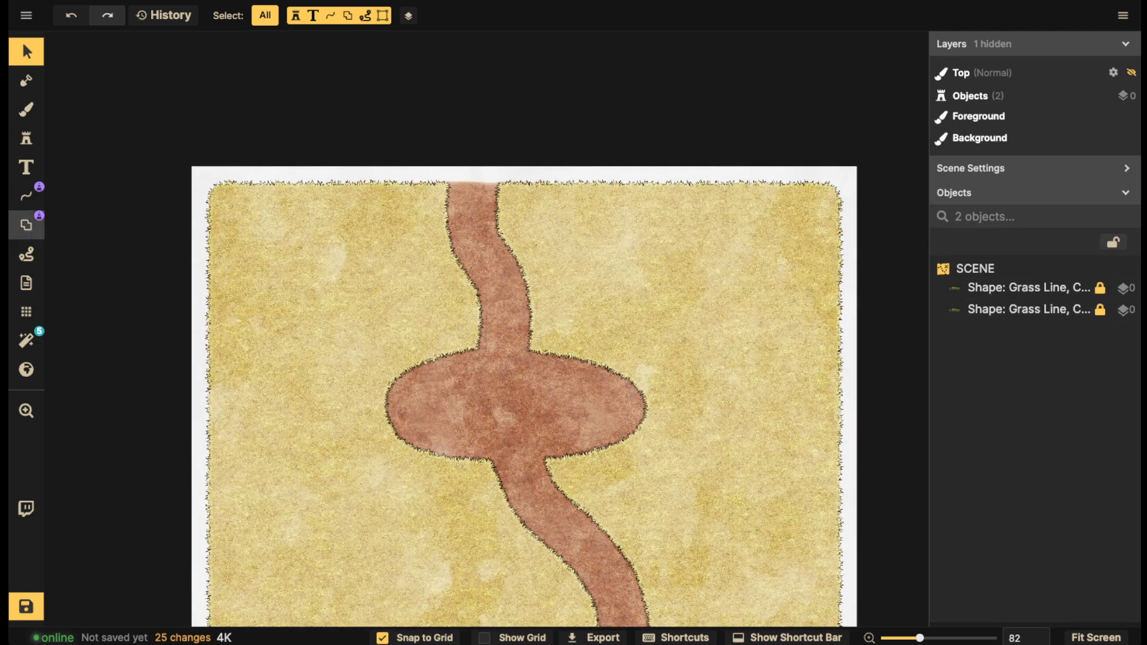
left_click(26, 138)
left_click(112, 102)
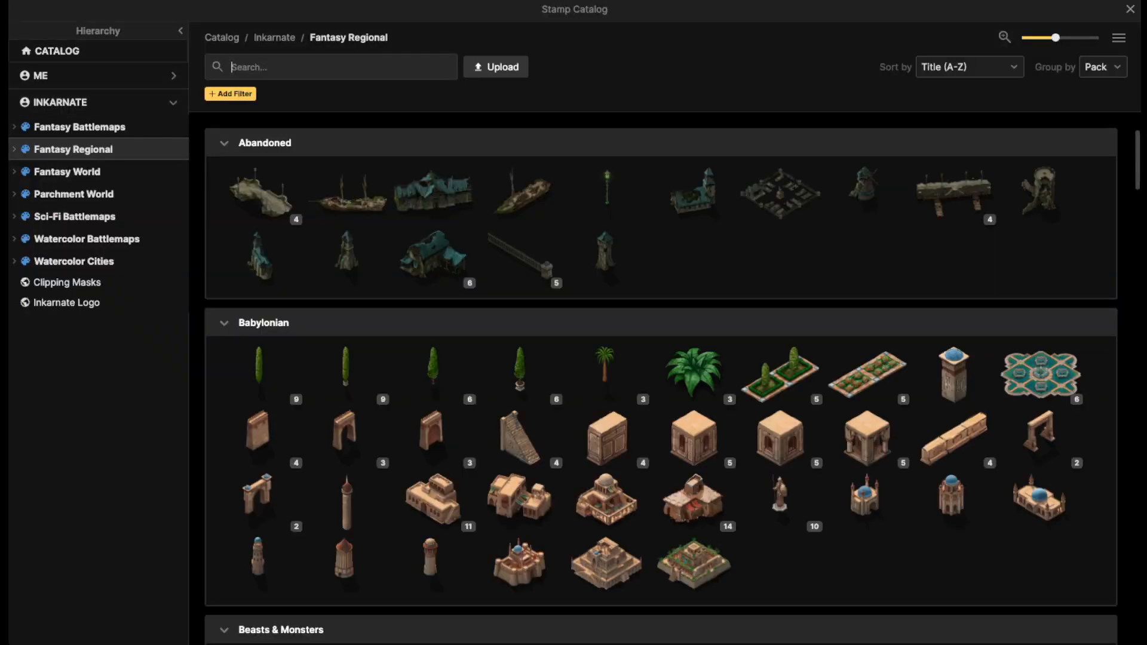
scroll(520, 436, "down", 6)
scroll(520, 418, "down", 3)
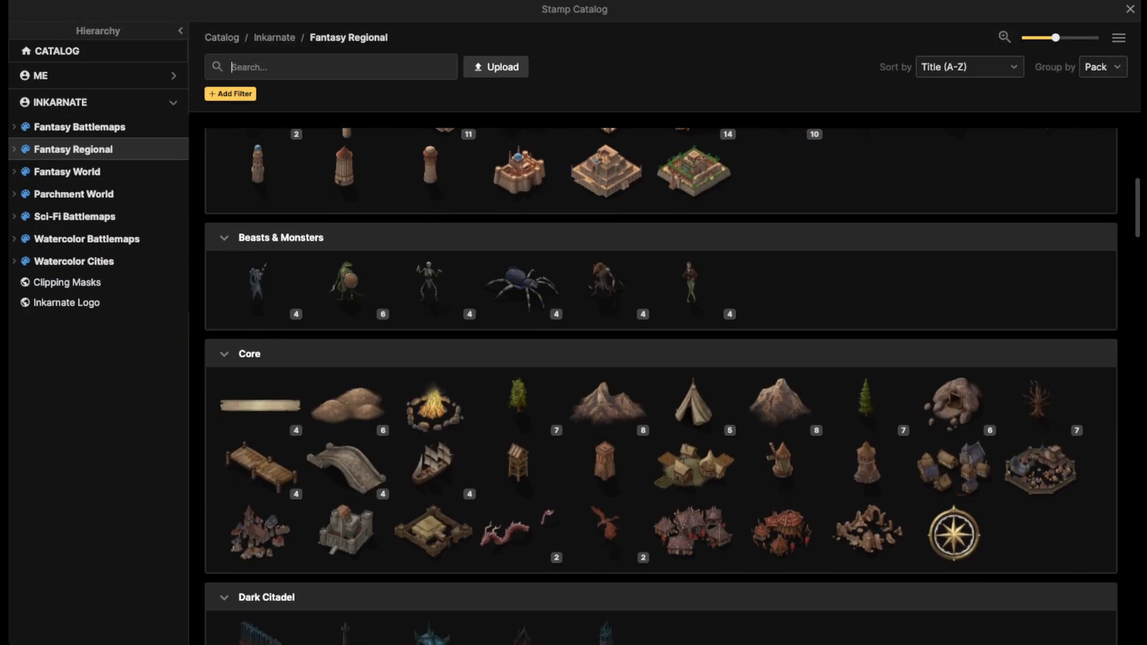
type("we")
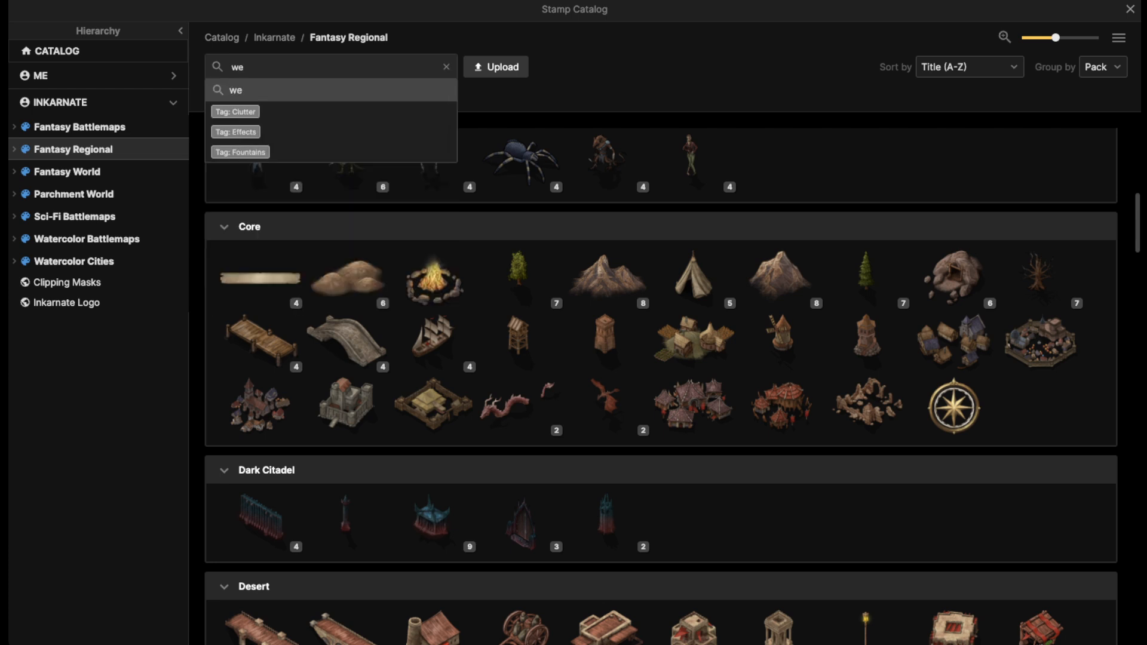
type("ll")
key("Return")
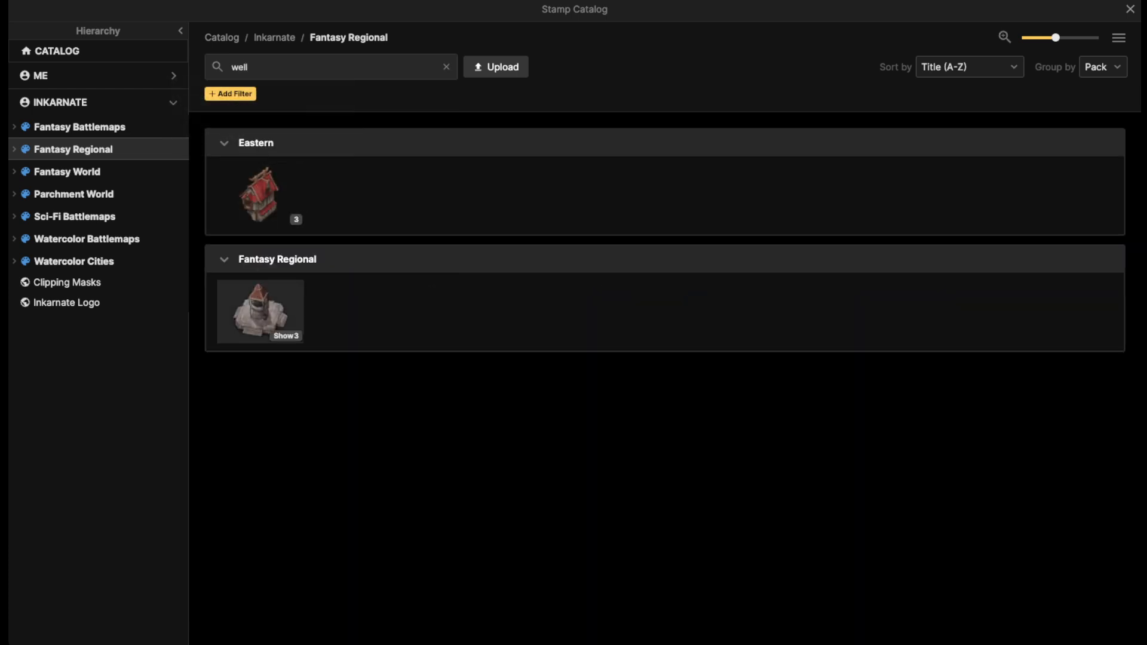
left_click(260, 310)
Place the second well variant at scale 240, move it into the middle of the clearing and turn off snapping to the grid
scroll(524, 391, "down", 18)
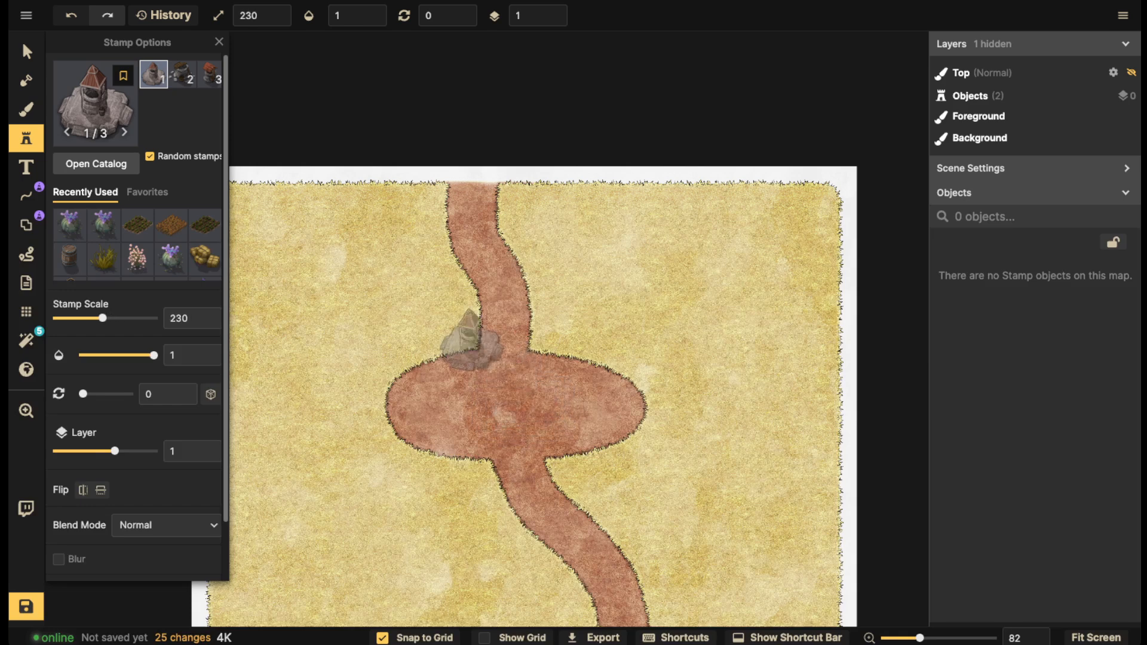
key("3")
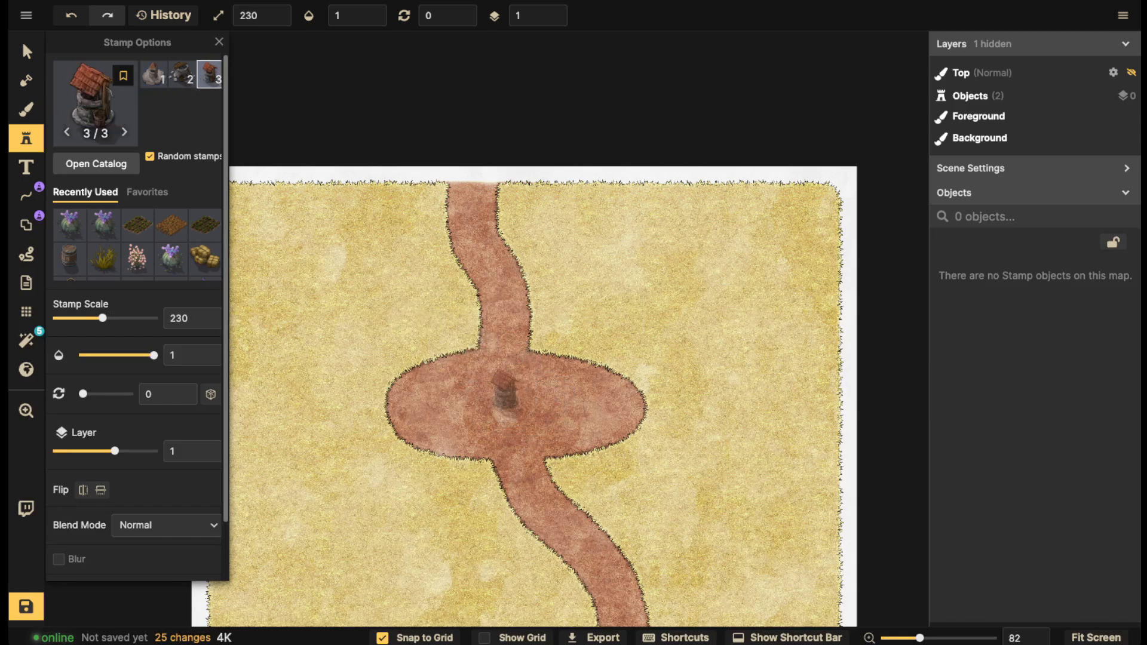
key("2")
scroll(328, 263, "up", 1)
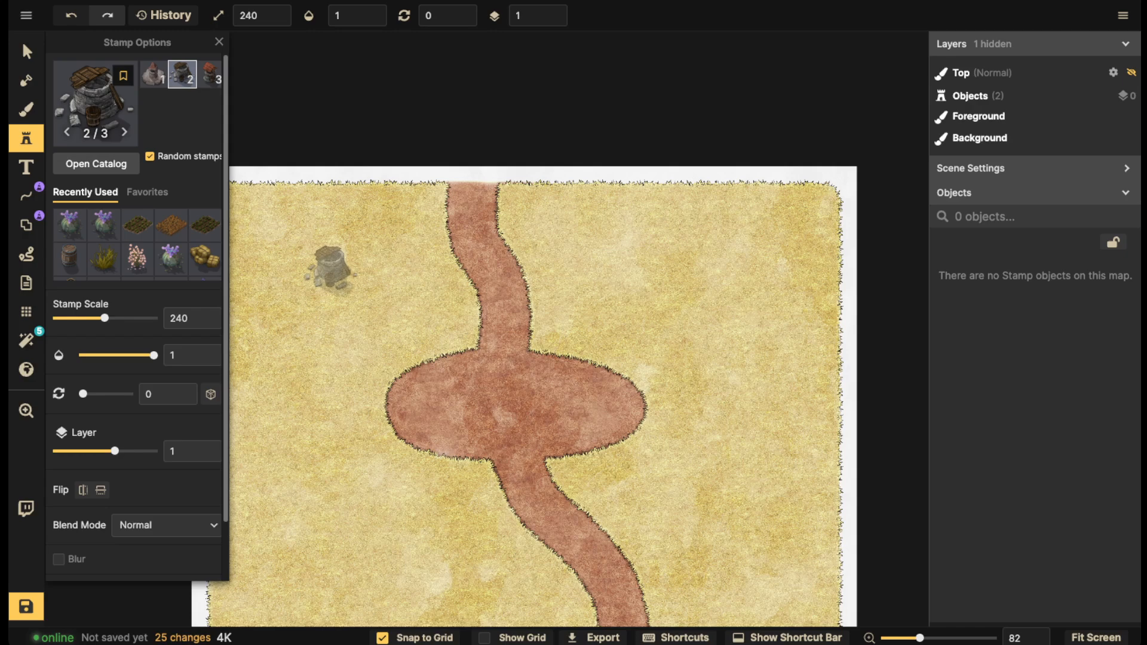
left_click(331, 270)
left_click(27, 52)
left_click_drag(331, 271, 511, 395)
left_click(415, 637)
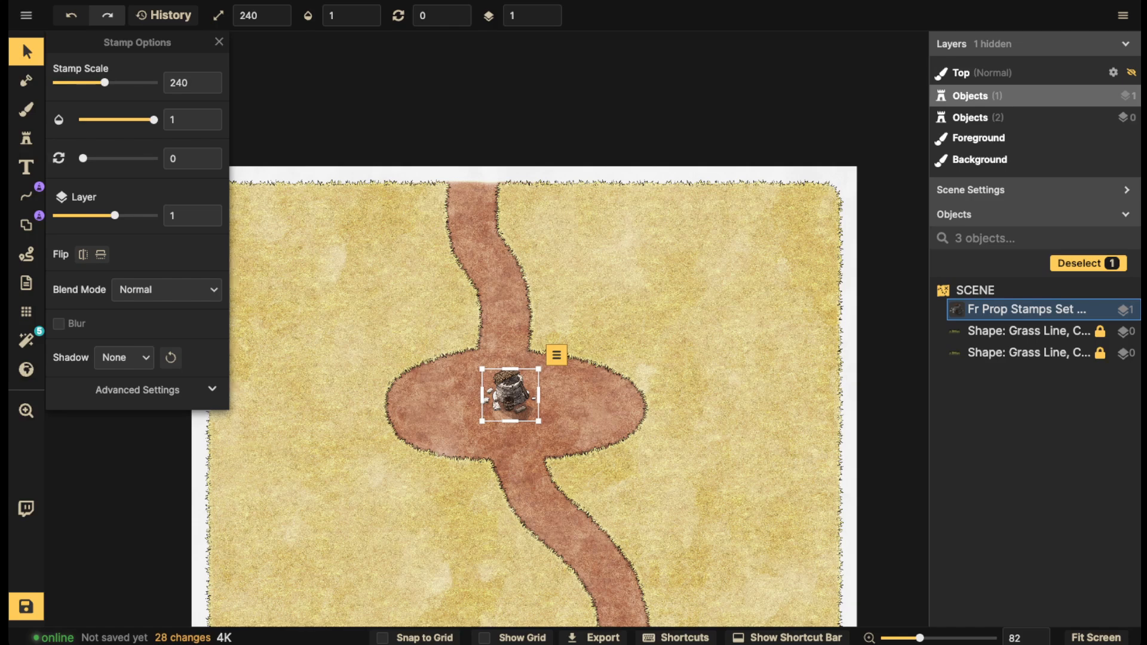
Nudge the well into its exact position in the middle of the clearing and deselect it
scroll(491, 399, "down", 1)
key("space")
left_click_drag(491, 400, 514, 341)
scroll(481, 354, "up", 3)
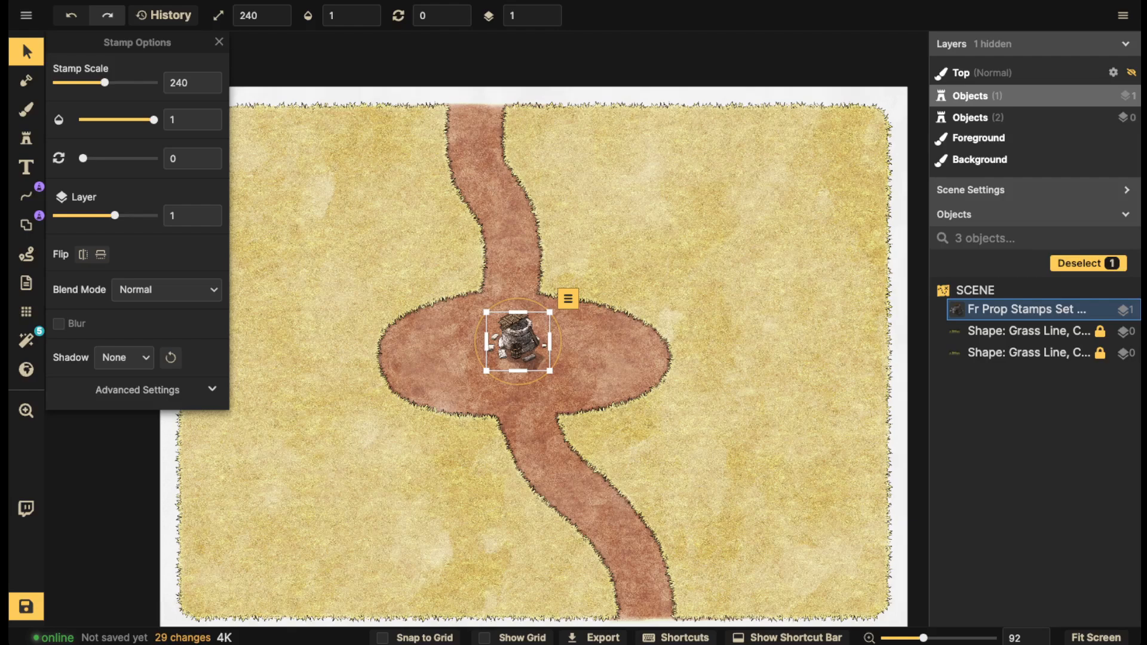
left_click_drag(514, 341, 512, 343)
key("Escape")
scroll(495, 336, "down", 2)
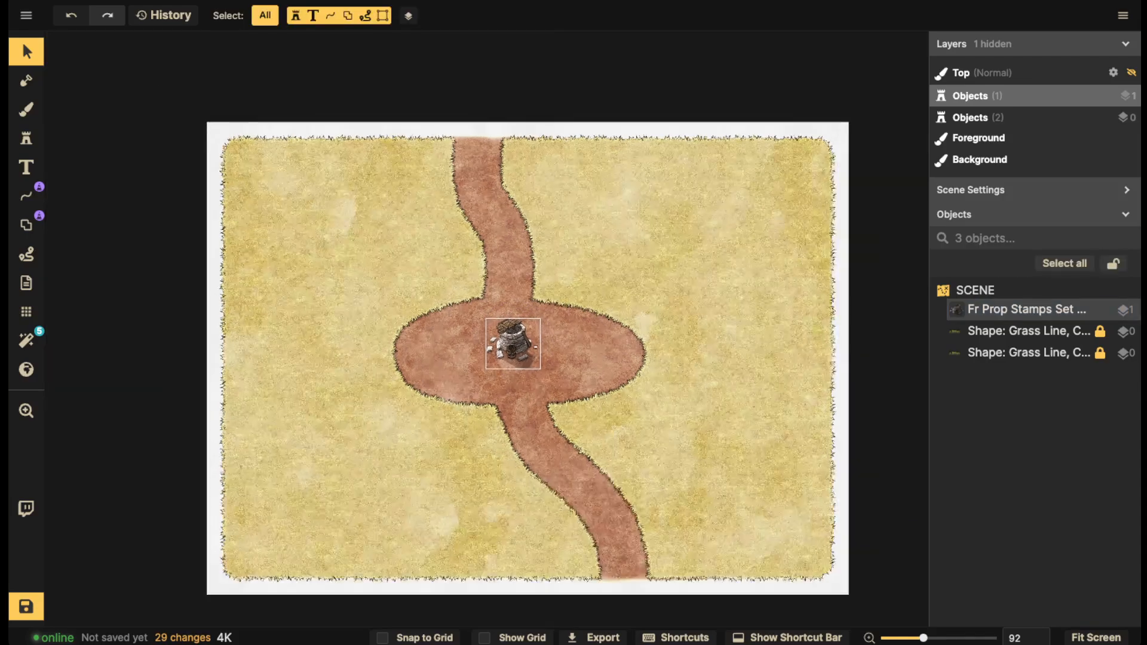
Clear the well search and choose the thatched village building stamp set from the Fantasy Regional catalog
left_click(26, 138)
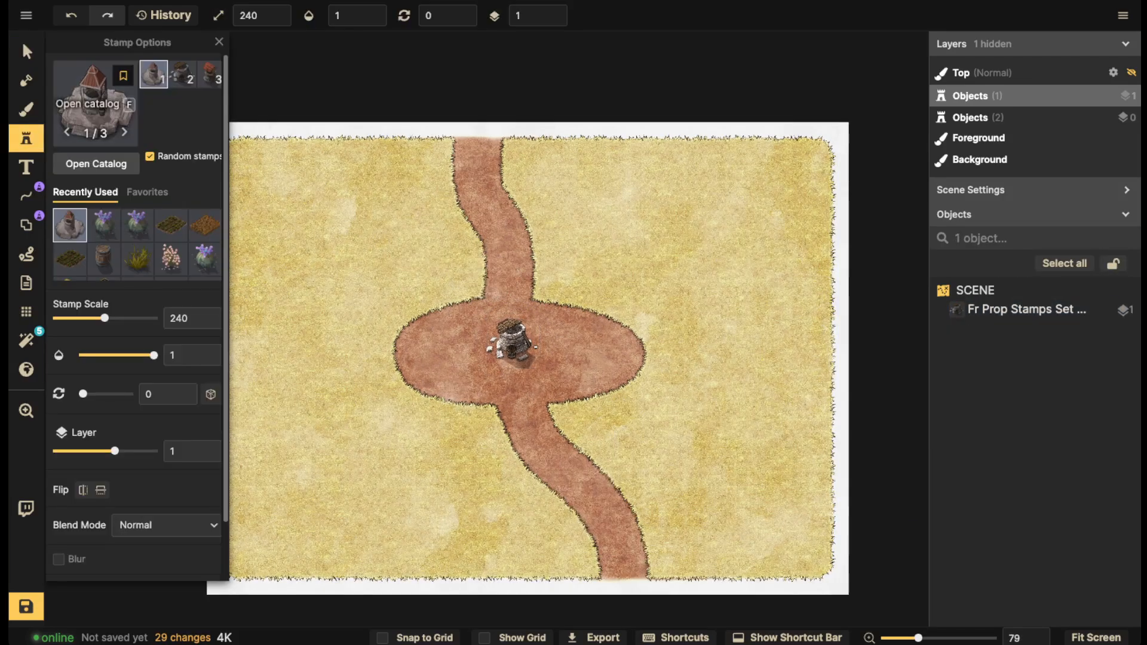
left_click(98, 106)
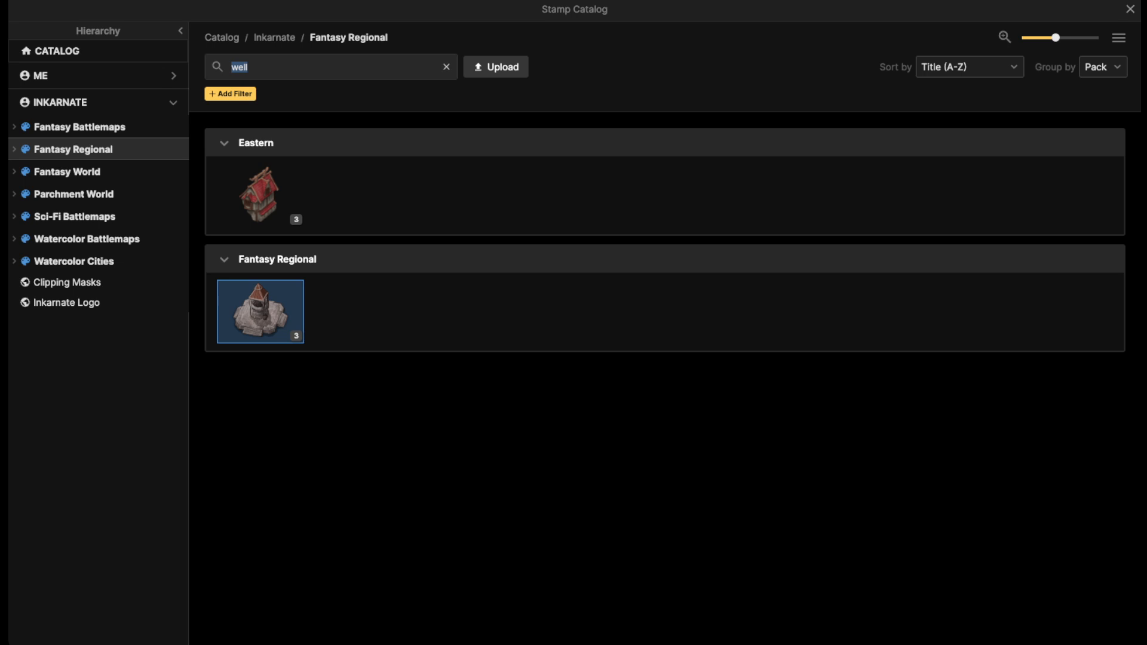
key("BackSpace")
scroll(472, 299, "down", 8)
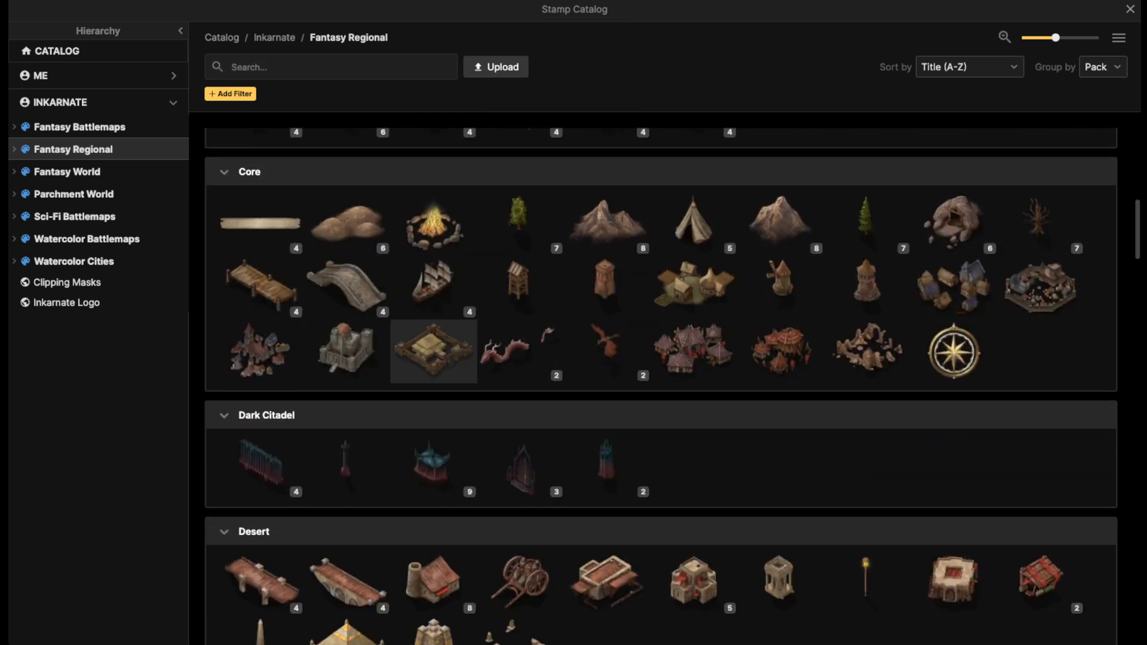
scroll(434, 351, "down", 8)
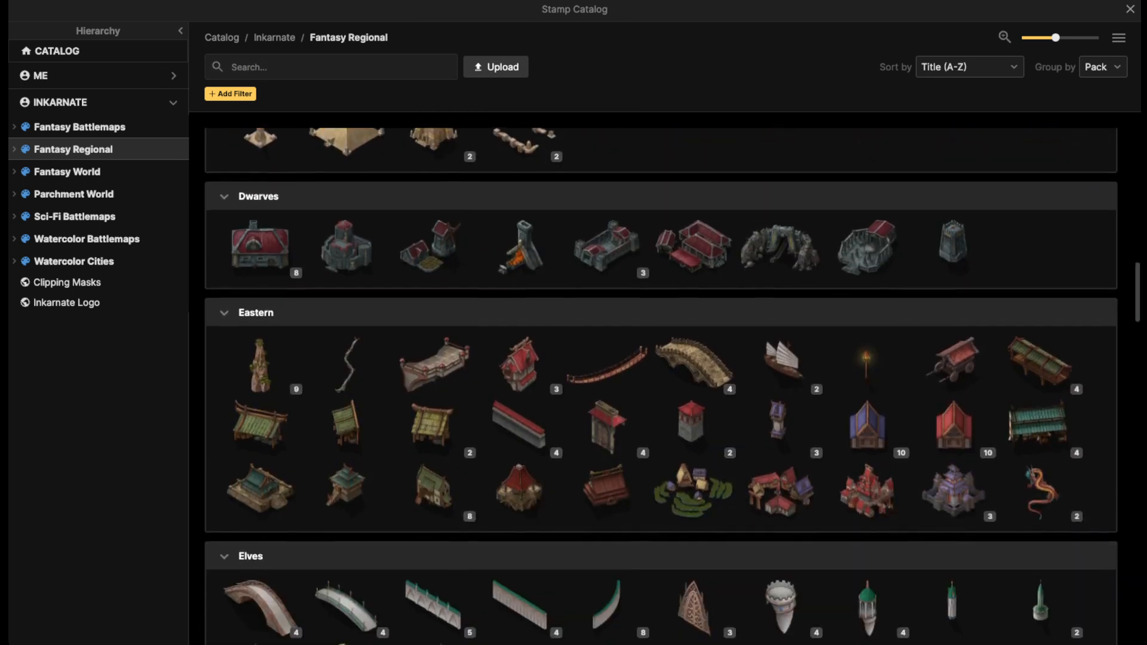
scroll(520, 349, "down", 10)
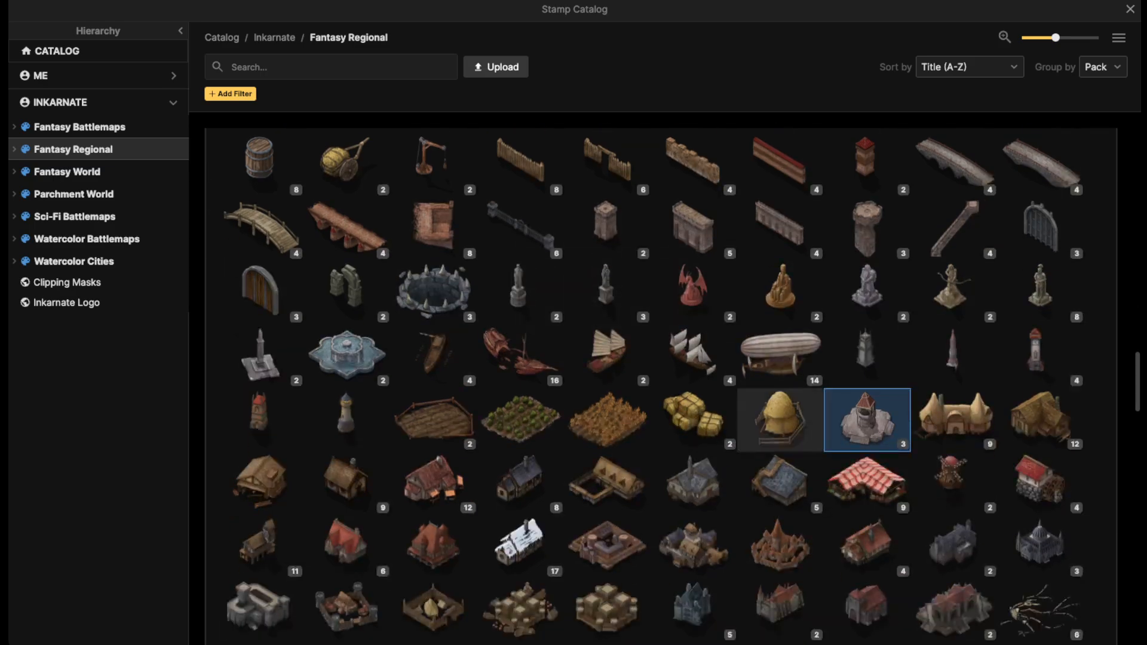
left_click(954, 418)
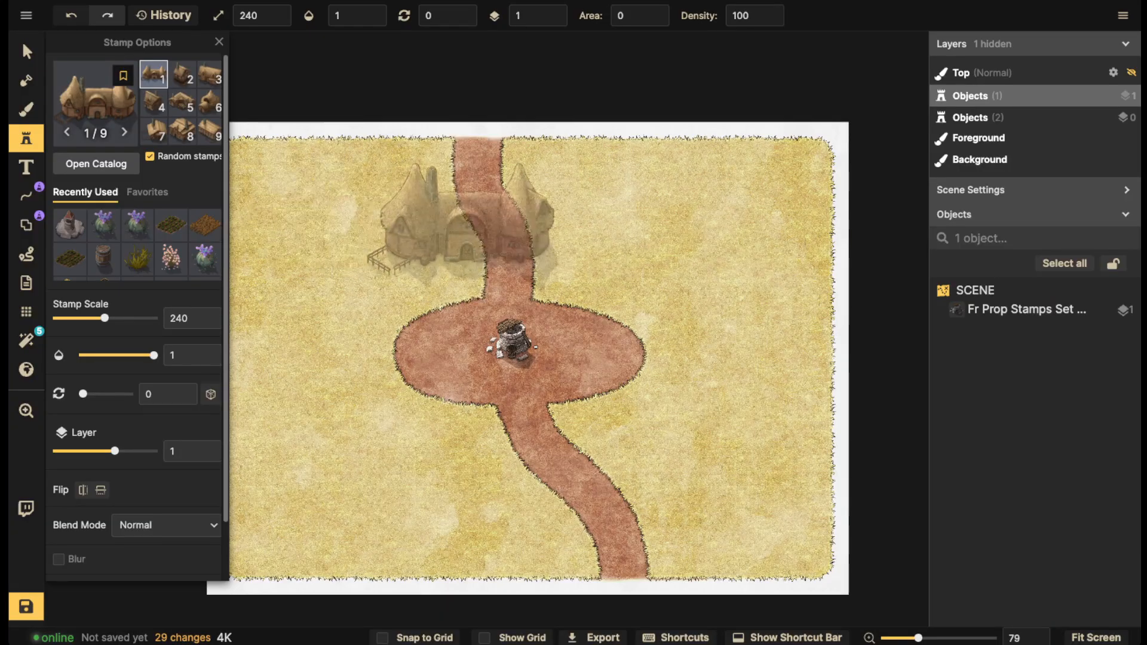
Place the long thatched building at scale 240 northeast of the clearing and move it closer to the upper path
left_click(657, 257)
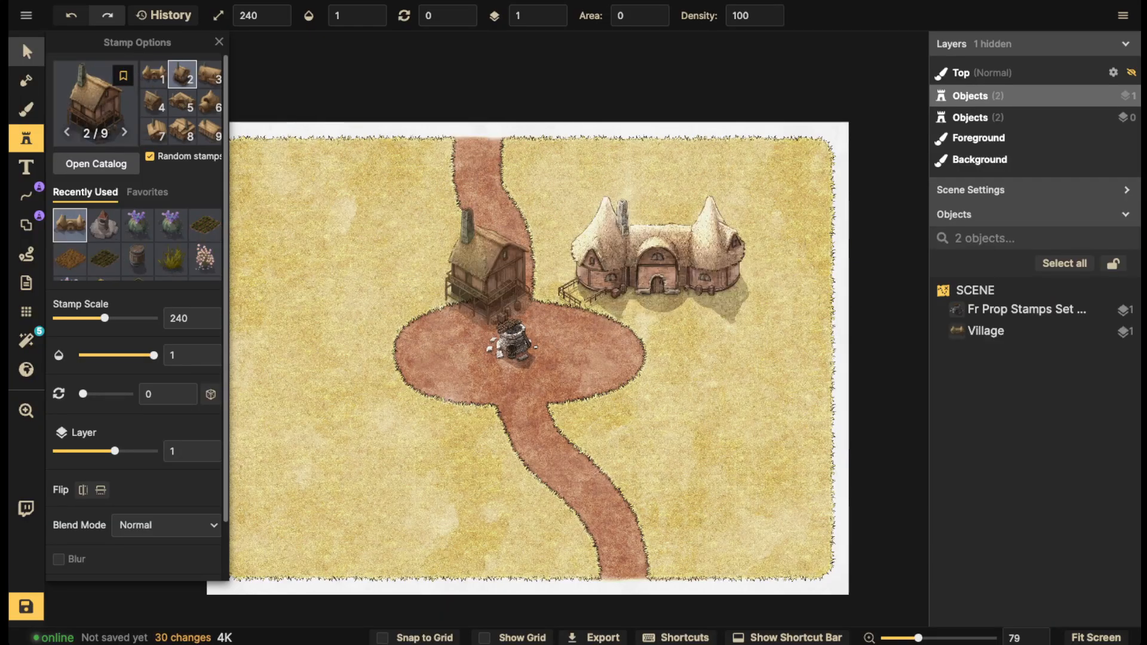
left_click(26, 51)
left_click(516, 349)
scroll(516, 350, "up", 1)
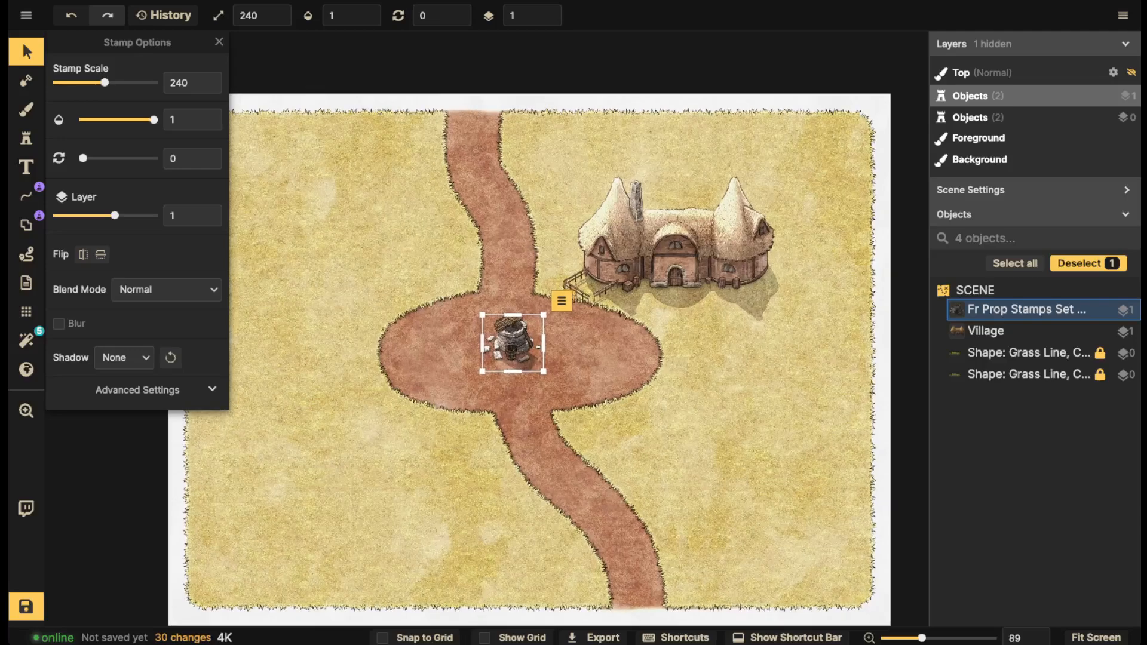
left_click(986, 331)
scroll(547, 359, "up", 1)
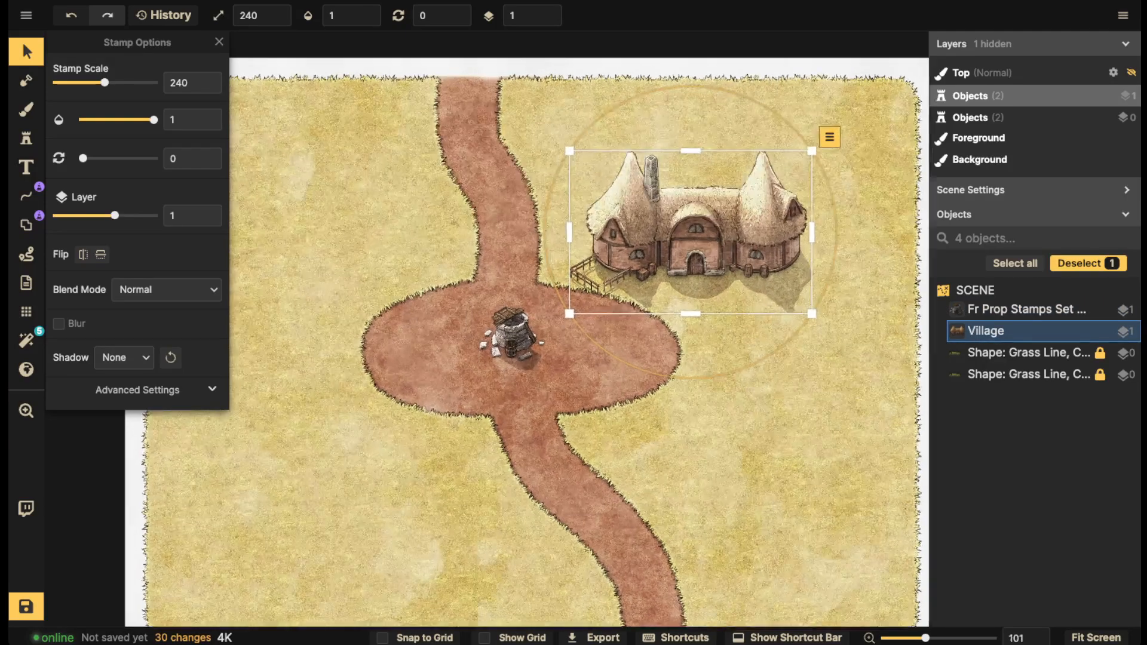
left_click_drag(687, 234, 633, 202)
Enlarge the thatched building to scale 330 and move it farther toward the map's upper right corner
left_click(512, 339)
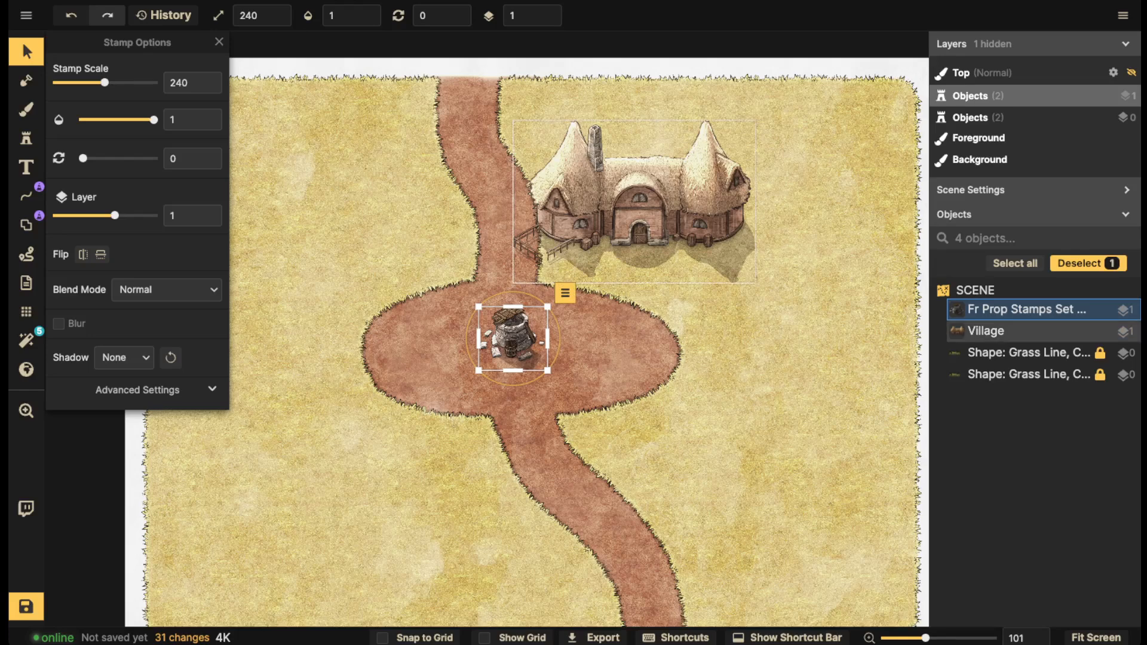
left_click(627, 209)
scroll(627, 209, "up", 10)
left_click_drag(634, 202, 722, 158)
scroll(734, 209, "down", 3)
Reduce the well in the clearing to scale 180
left_click(513, 338)
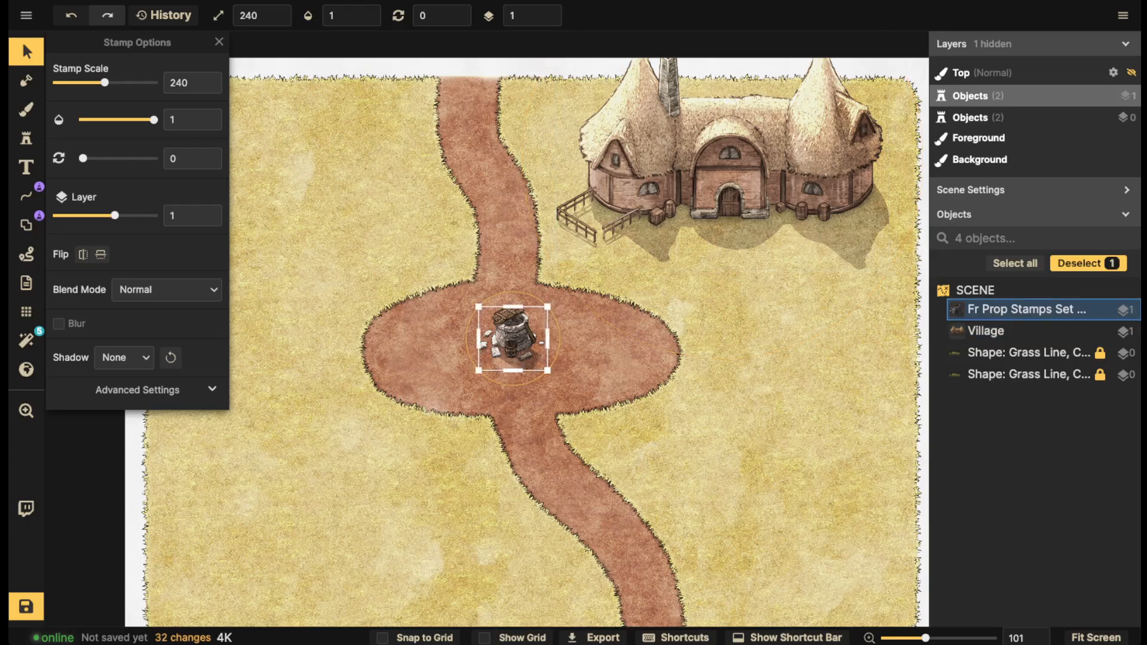
scroll(512, 339, "down", 3)
scroll(513, 338, "down", 2)
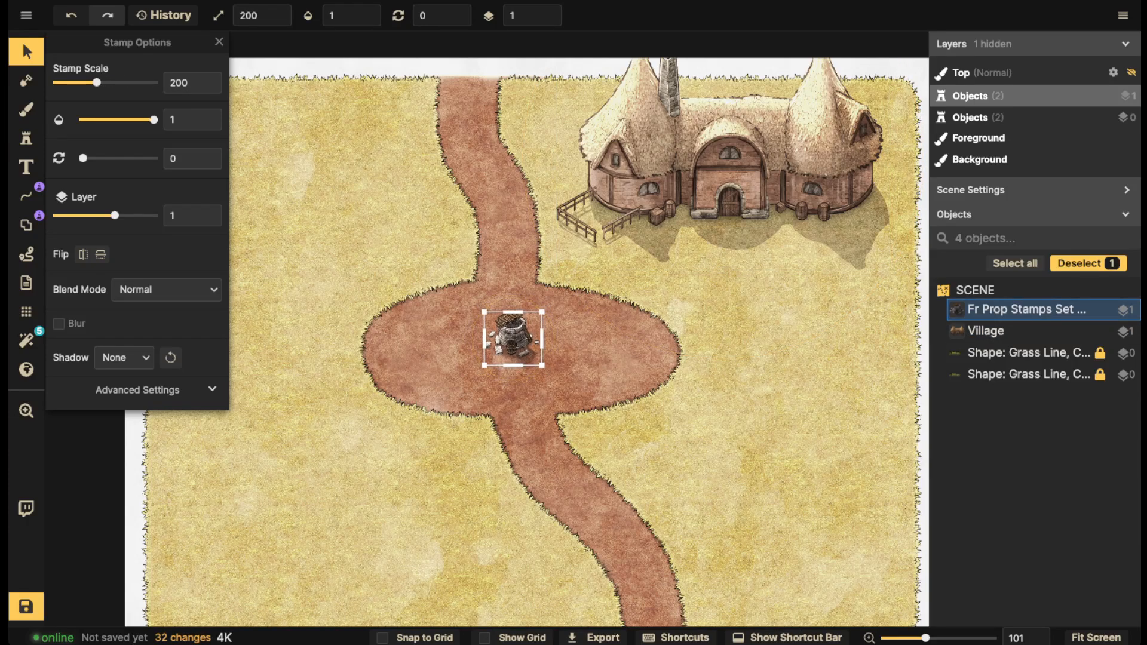
scroll(513, 338, "down", 1)
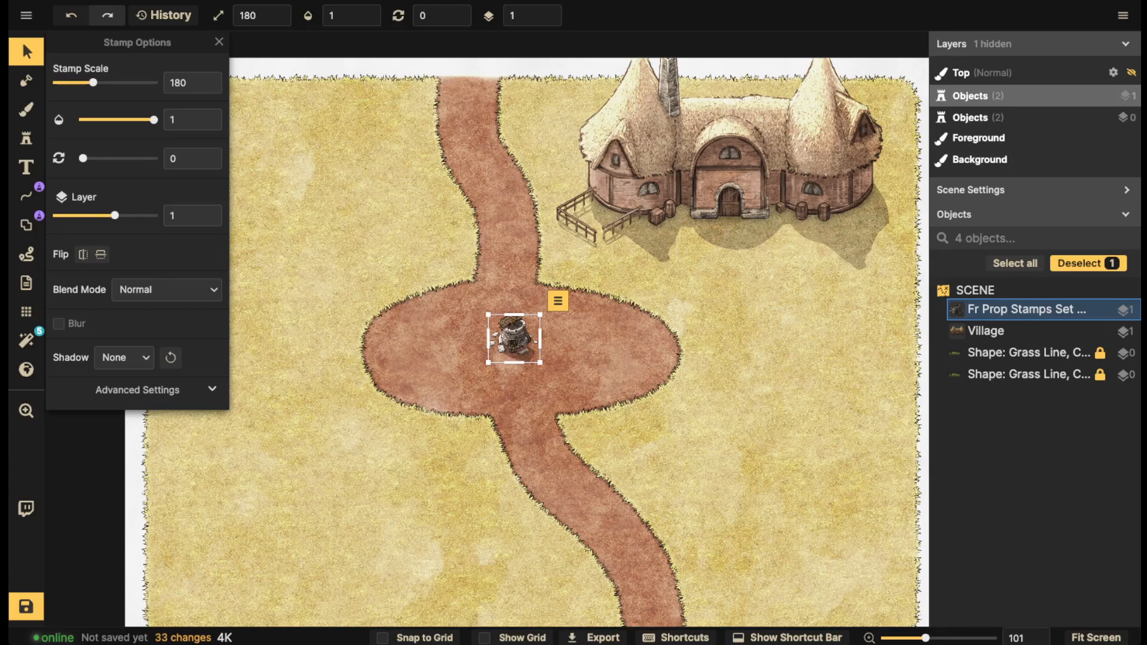
Delete the enlarged thatched building from the upper right of the map
key("space")
scroll(717, 114, "down", 1)
left_click_drag(717, 114, 668, 180)
left_click(668, 180)
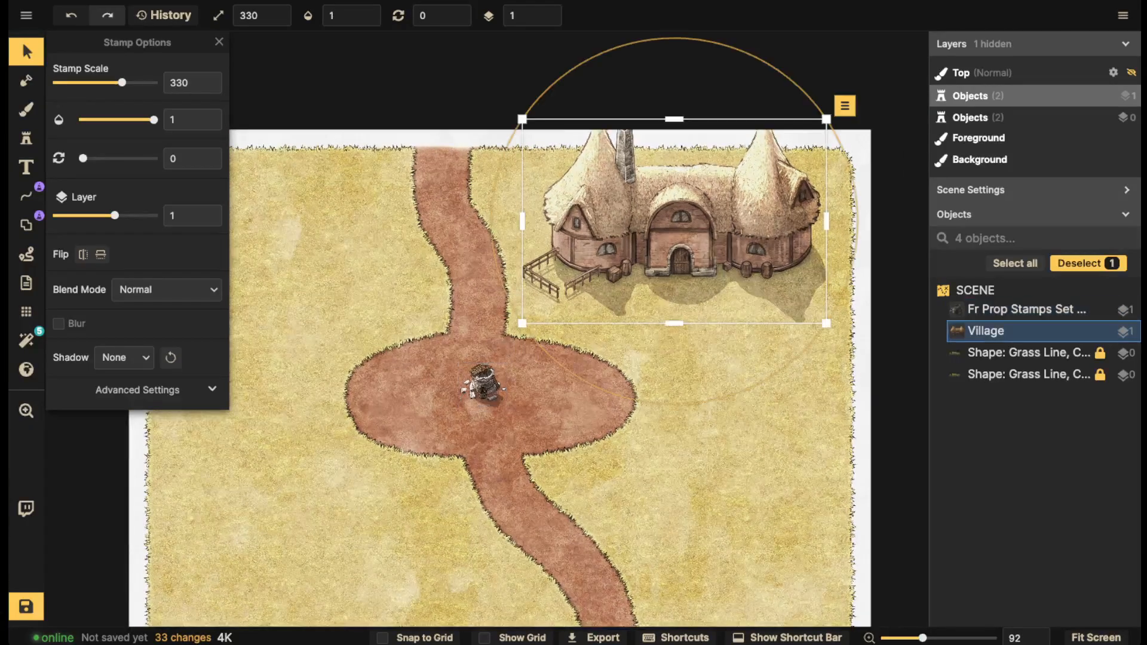
key("Delete")
scroll(438, 360, "down", 1)
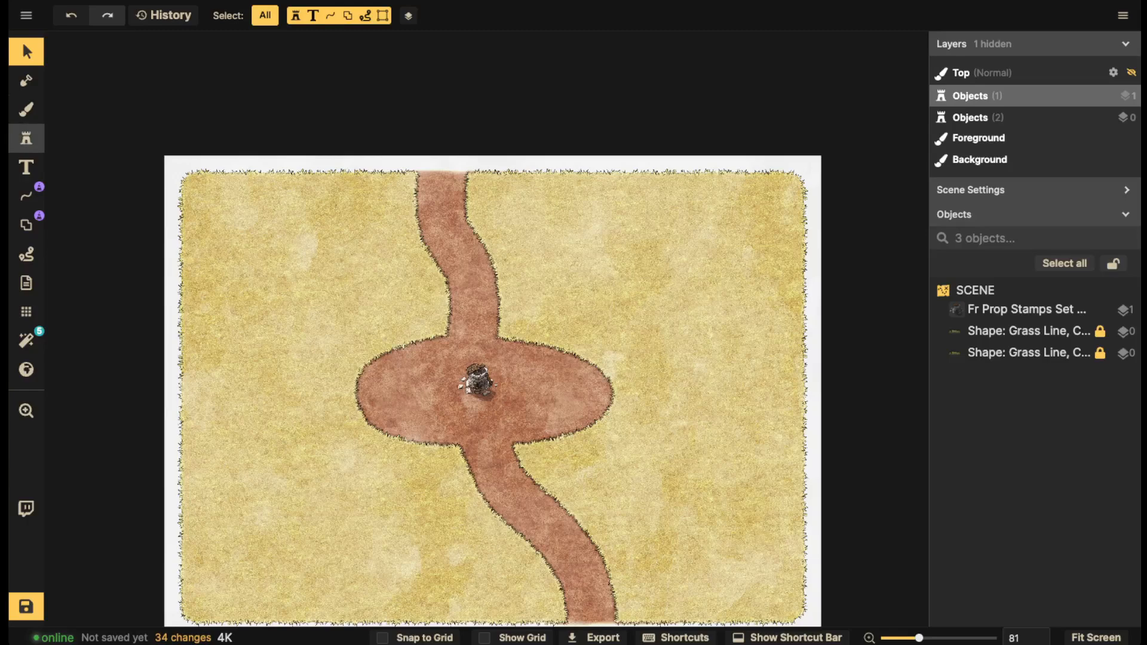
Place the long thatched village building at scale 330 northeast of the clearing
left_click(26, 138)
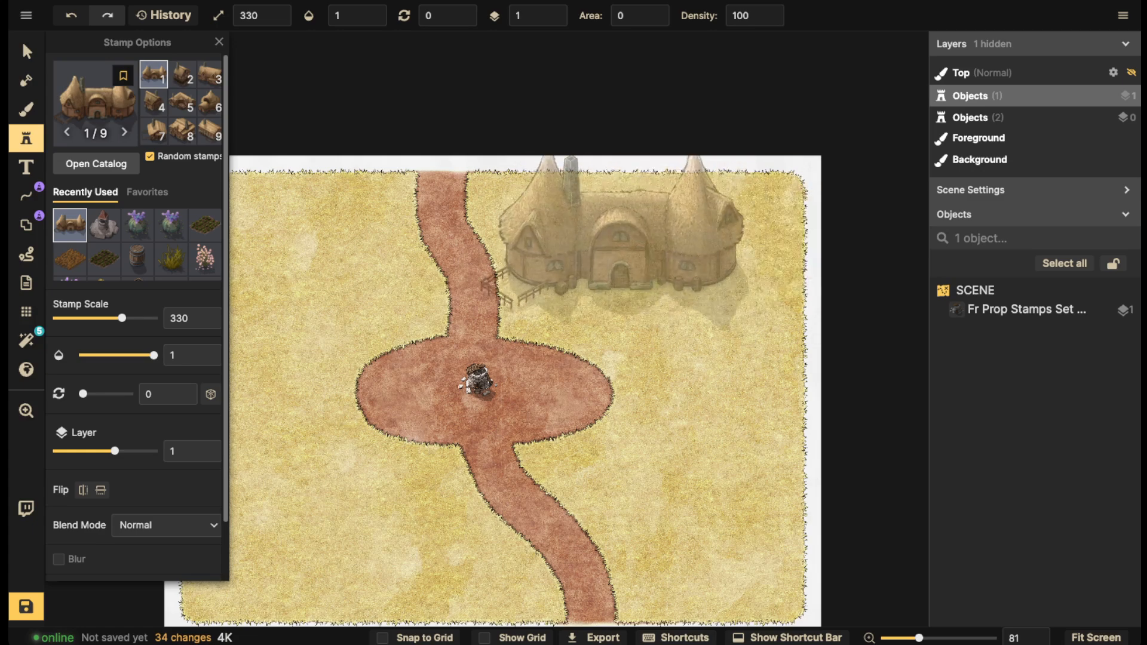
left_click(651, 256)
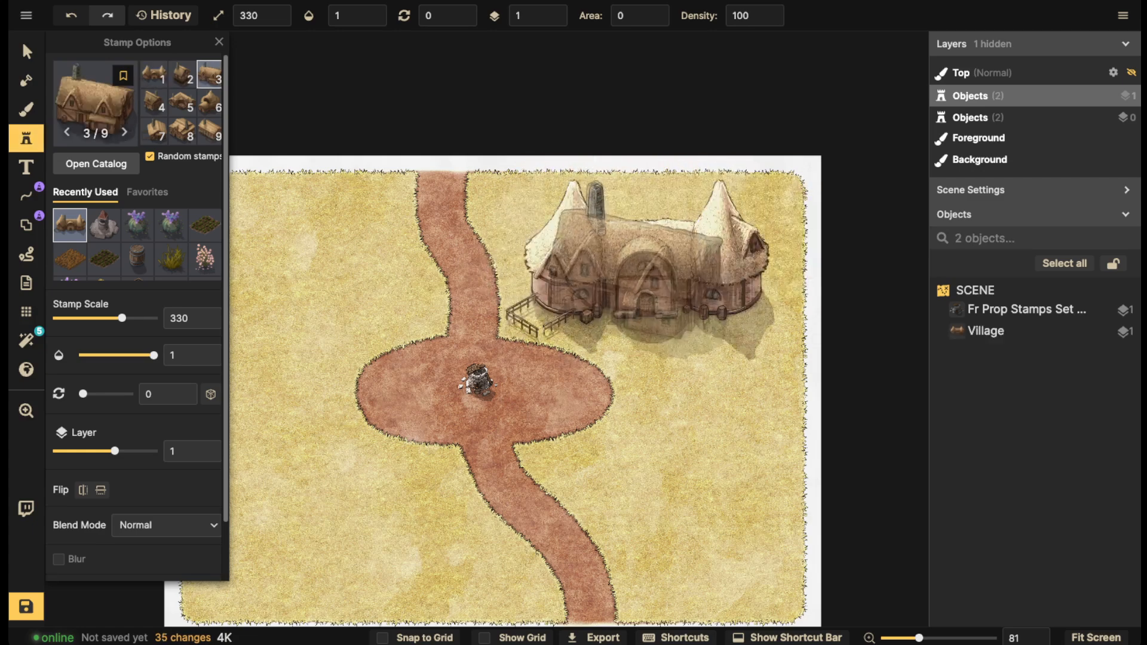
left_click(26, 51)
Check the long thatched building up close and enlarge it to scale 347
scroll(694, 291, "up", 6)
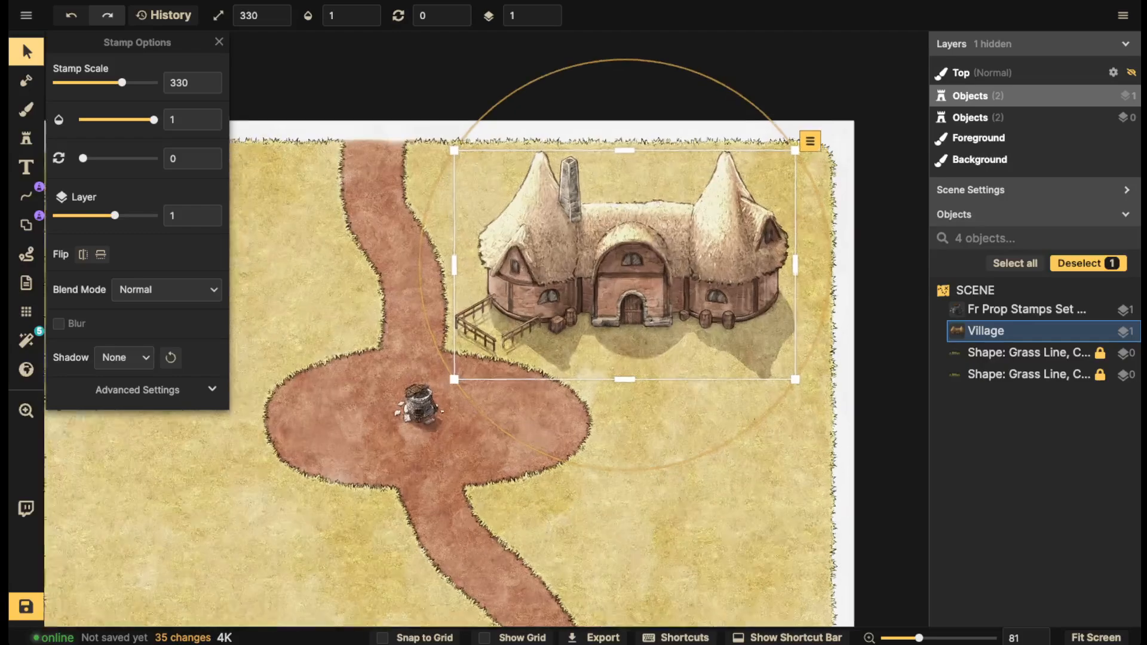
scroll(485, 222, "up", 5)
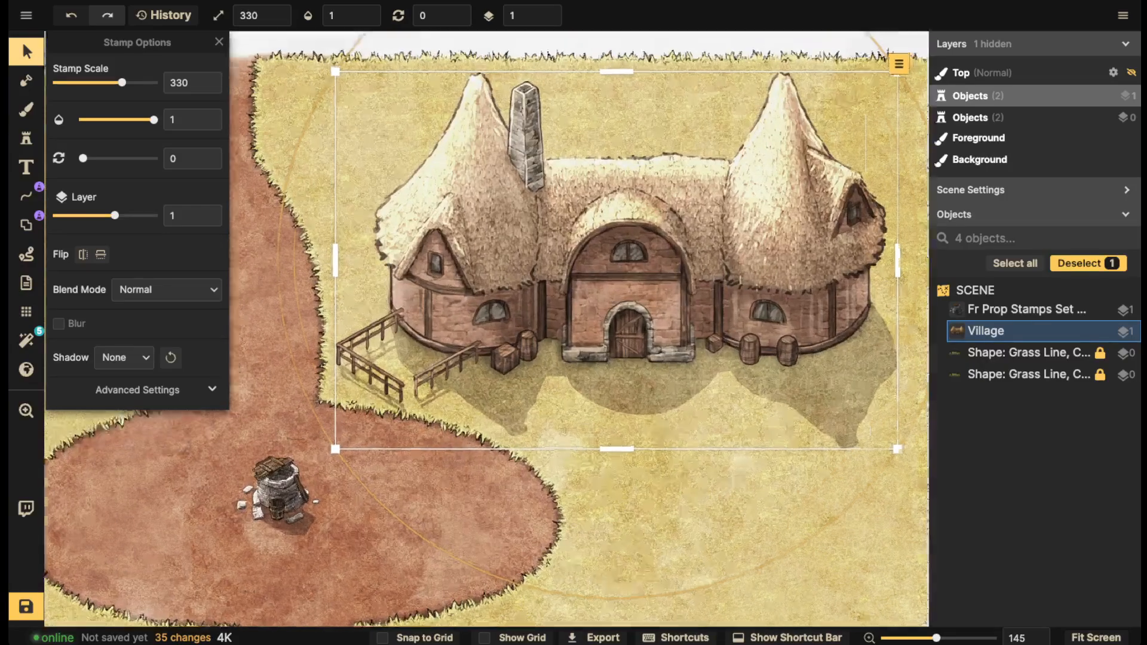
key("space")
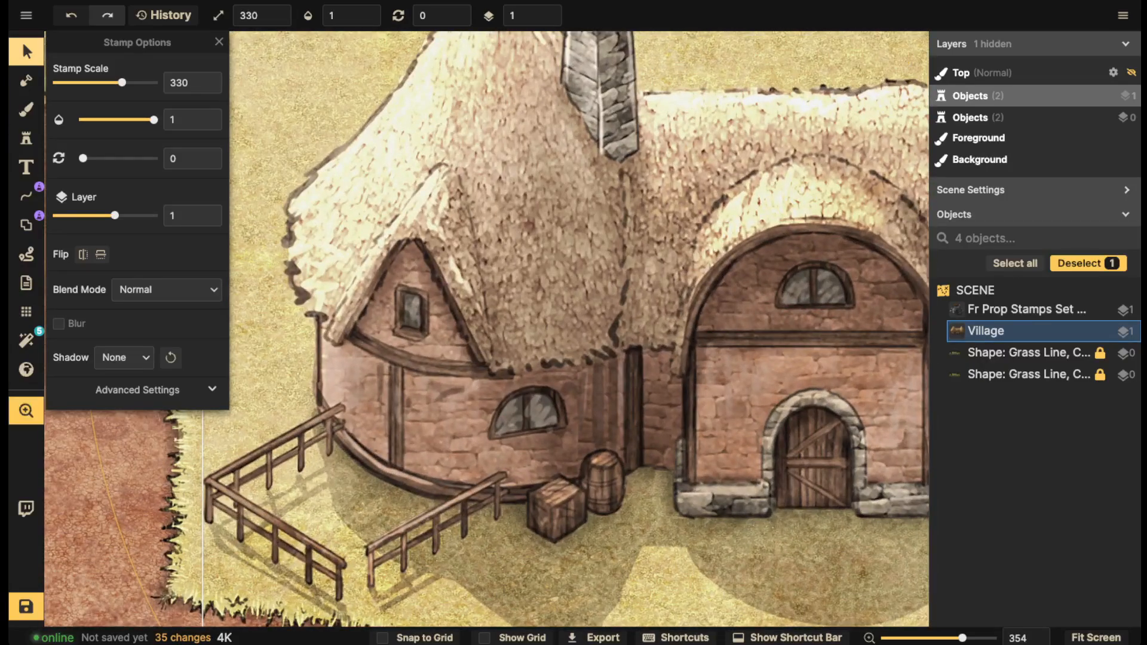
left_click_drag(836, 329, 211, 335)
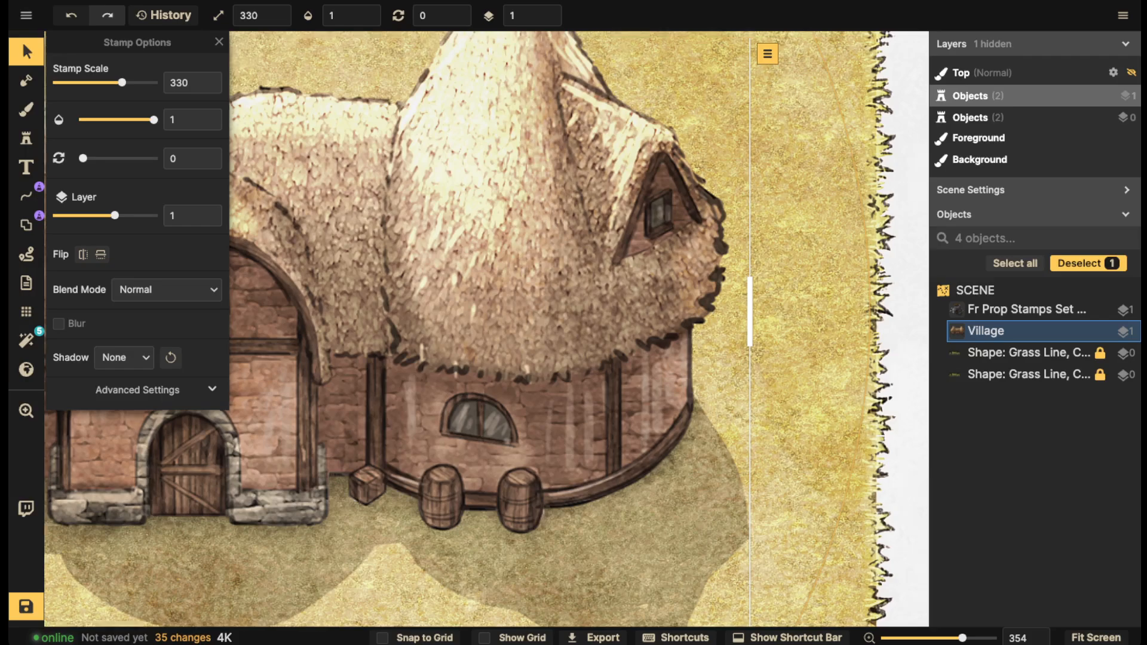
scroll(481, 258, "down", 6)
key("space")
left_click_drag(308, 284, 668, 208)
scroll(710, 259, "down", 5)
scroll(710, 260, "down", 3)
key("space")
left_click_drag(500, 88, 482, 76)
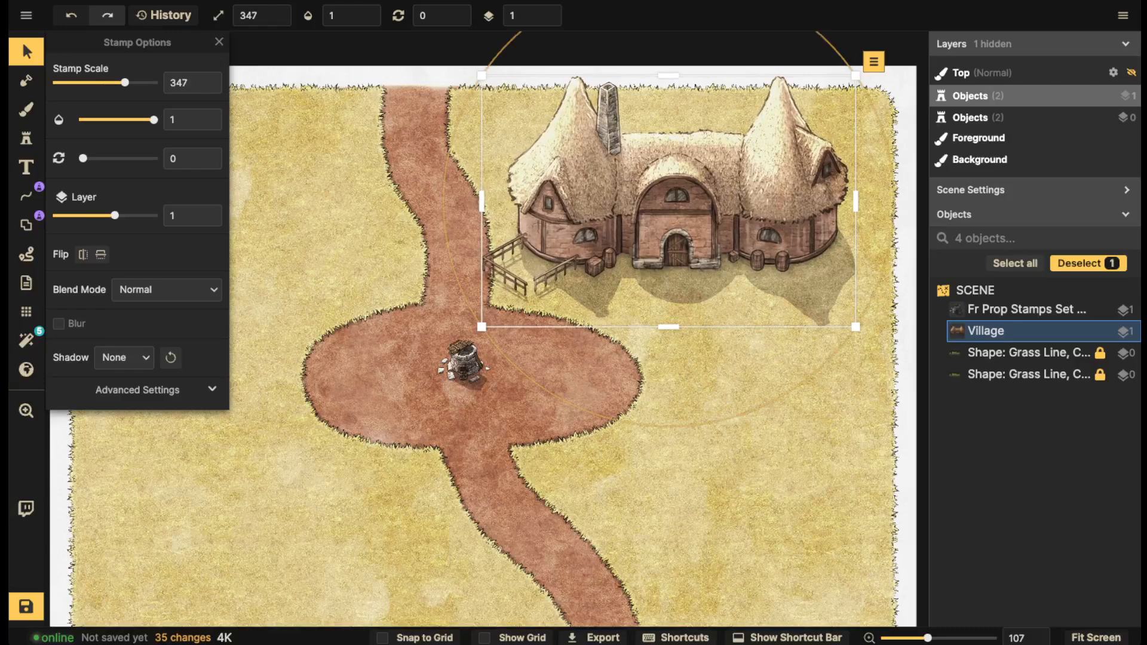
Compare the well with the building's doorway, reduce the well to scale 150, and return it to the clearing
left_click_drag(465, 363, 677, 276)
key("bracketleft")
key("bracketleft")
key("bracketleft")
key("bracketleft")
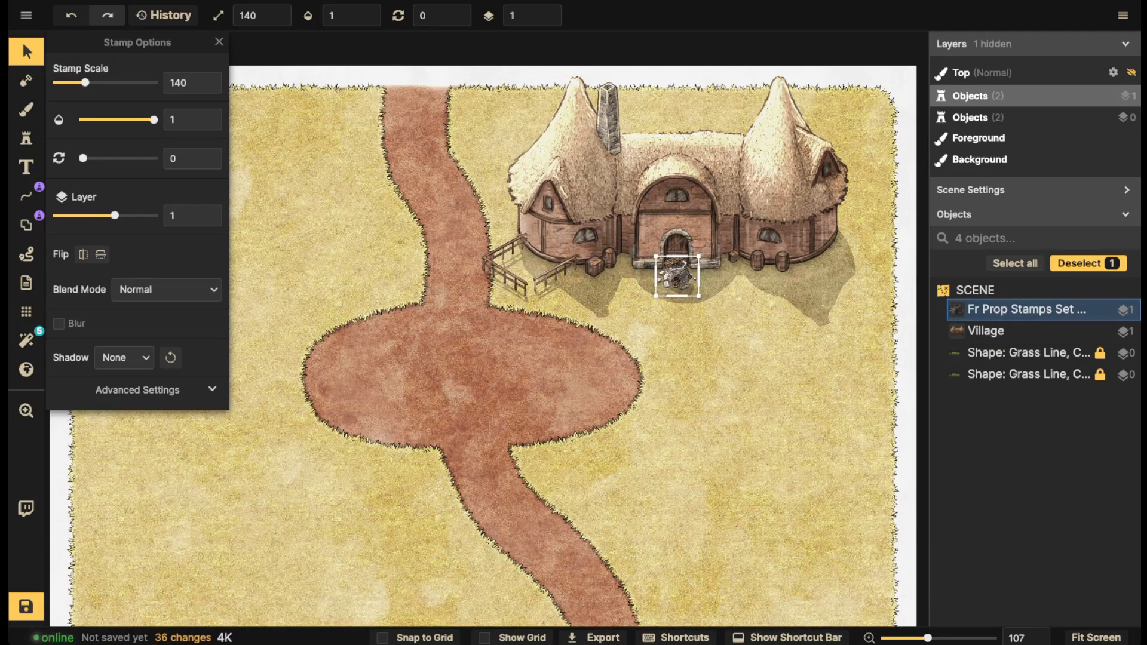
key("bracketleft")
left_click_drag(677, 276, 462, 368)
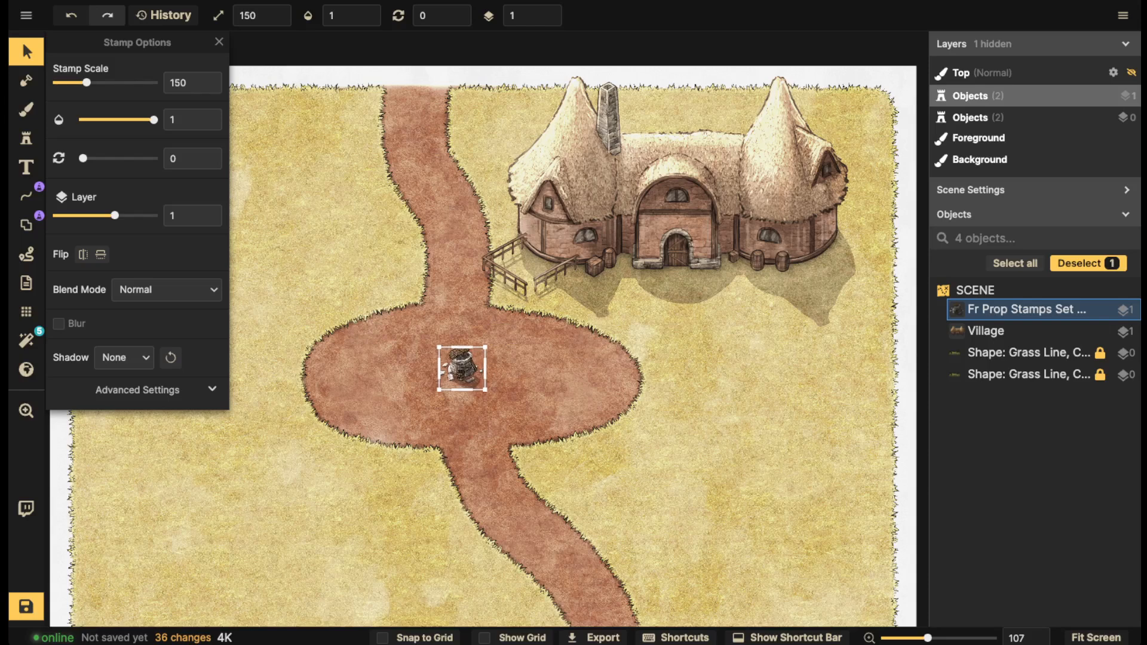
Shift the long thatched building slightly away from the upper path and enlarge it to scale 352
left_click_drag(633, 203, 650, 210)
left_click_drag(498, 81, 494, 77)
mouse_move(651, 203)
left_mouse_down()
mouse_move(653, 185)
mouse_move(656, 197)
left_mouse_up()
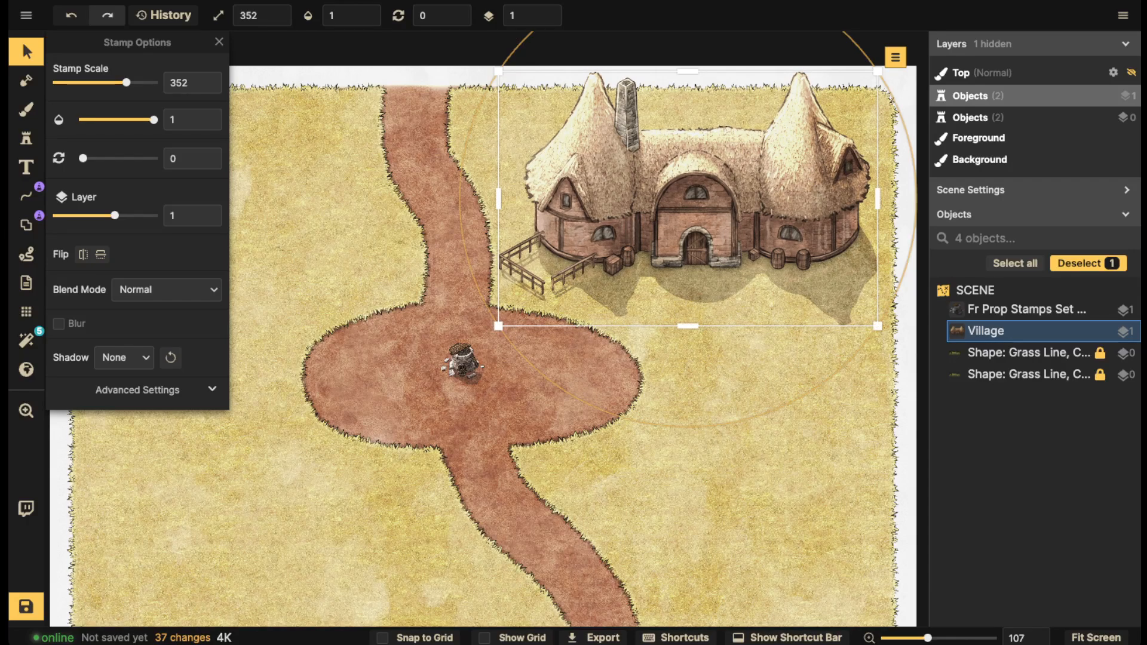
Browse the village stamp variants and choose variant 8, the large house with a stone chimney
left_click(25, 138)
scroll(600, 339, "down", 5)
key("space")
left_click_drag(563, 445, 578, 308)
key("space")
left_click_drag(297, 223, 426, 237)
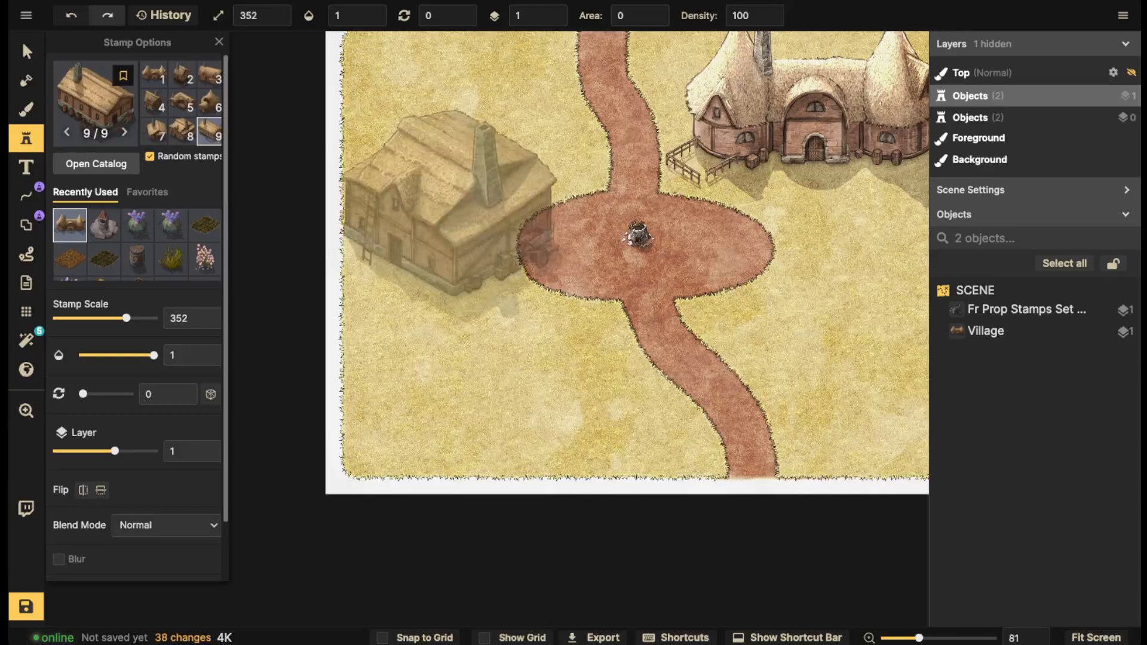
key("Left")
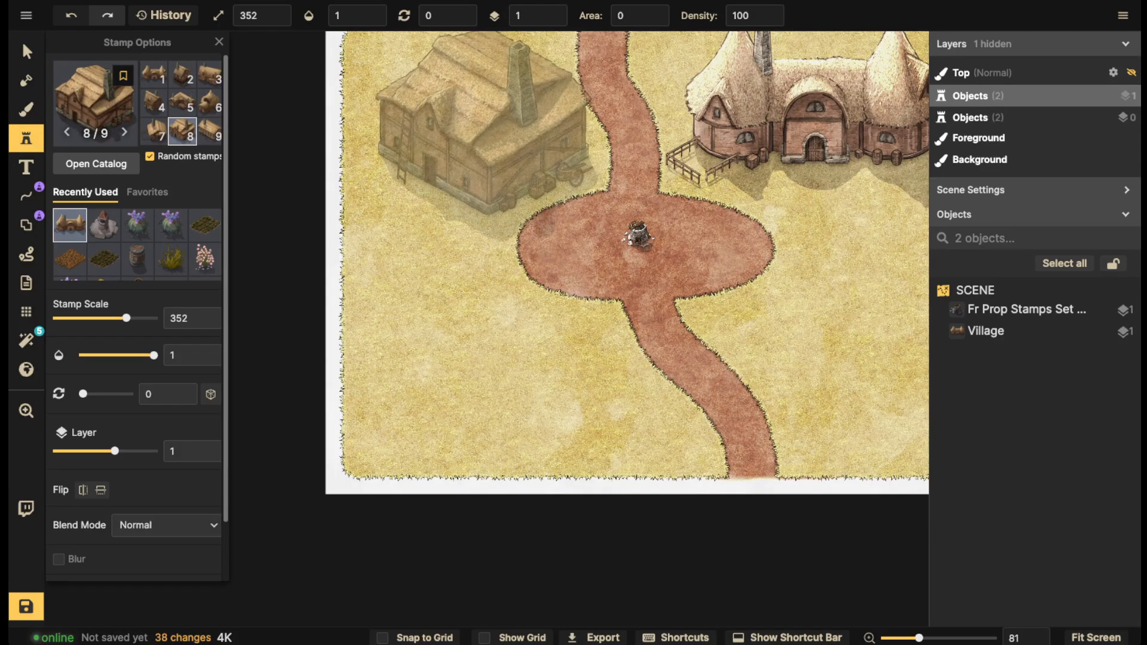
key("Left")
key("Left")
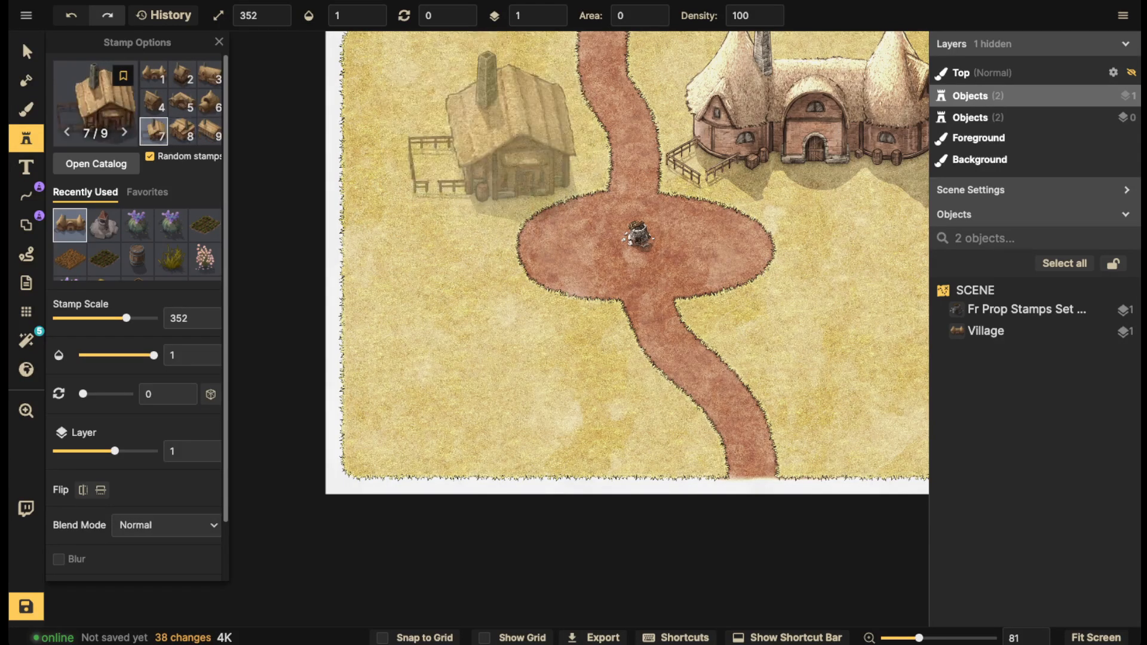
key("Right")
key("Left")
key("Left")
key("Left")
key("Left")
key("Left")
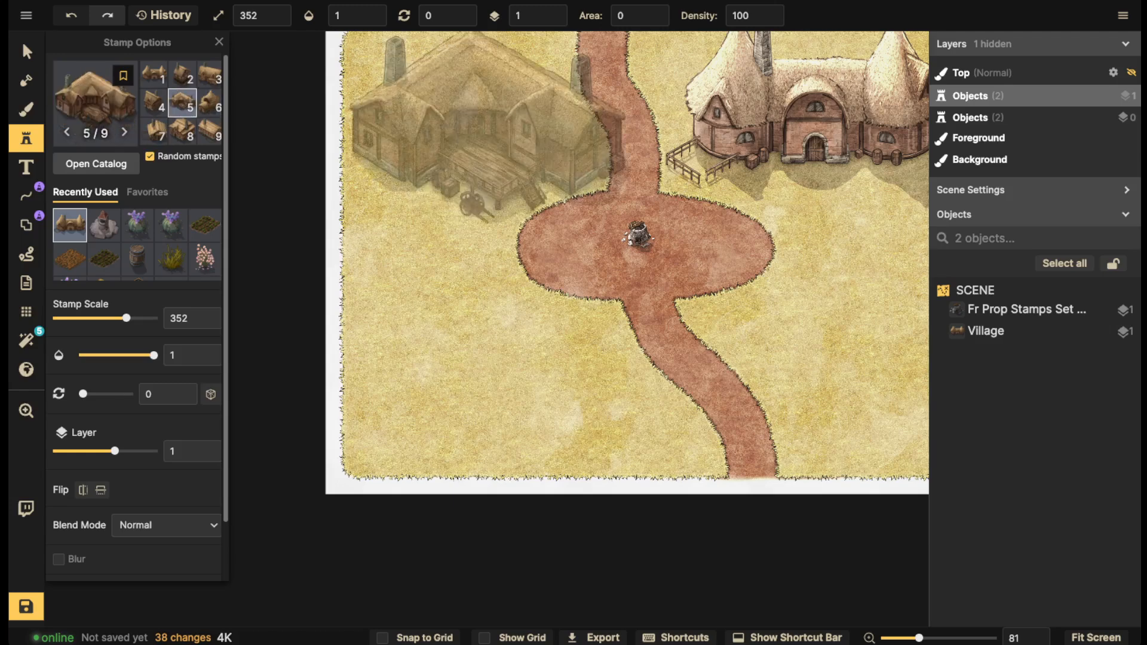
key("Left")
key("Left")
key("Left")
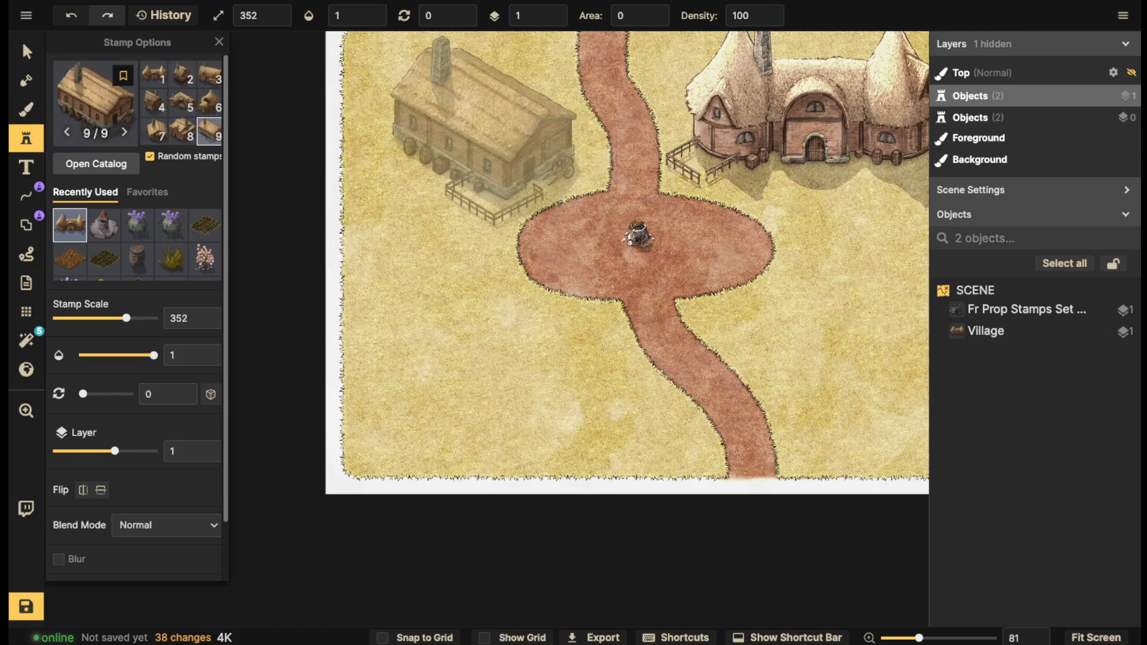
key("Left")
Place the large chimney house at scale 352 northwest of the clearing, beside the upper path
key("space")
left_click_drag(481, 129, 460, 228)
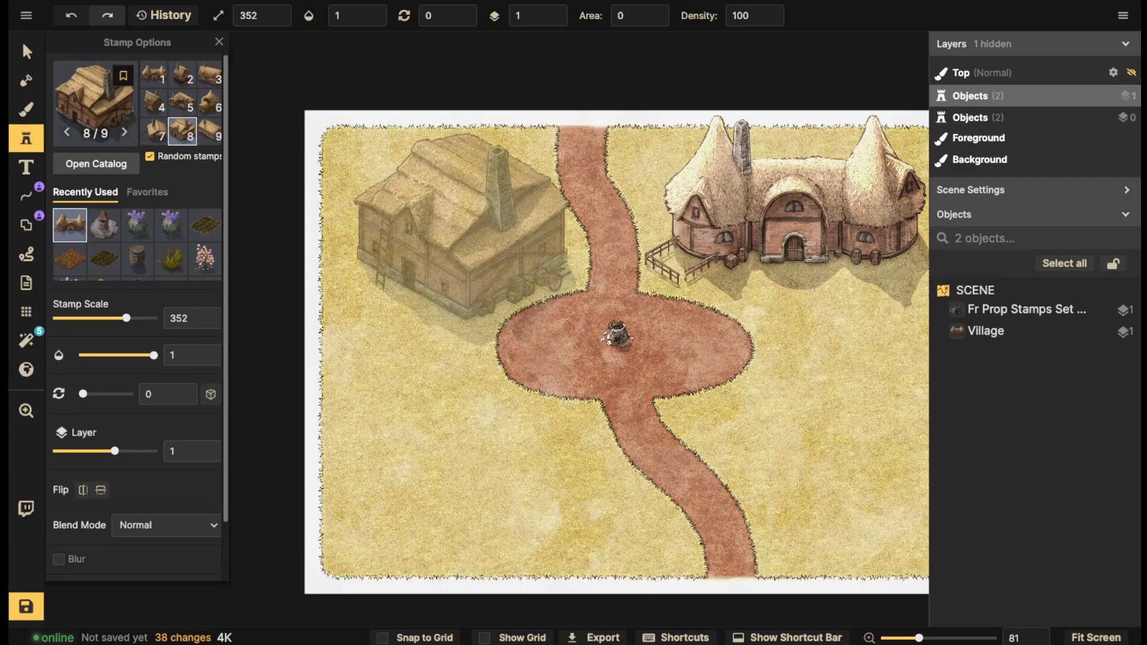
left_click(471, 240)
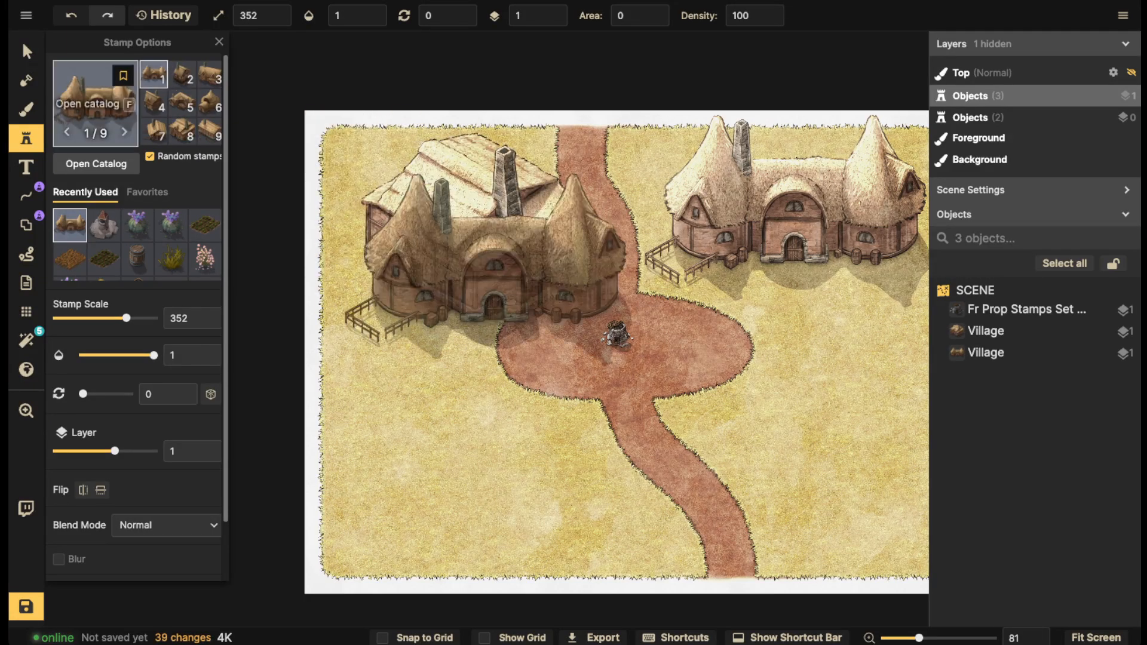
left_click(26, 52)
scroll(484, 235, "up", 2)
left_click_drag(470, 240, 473, 239)
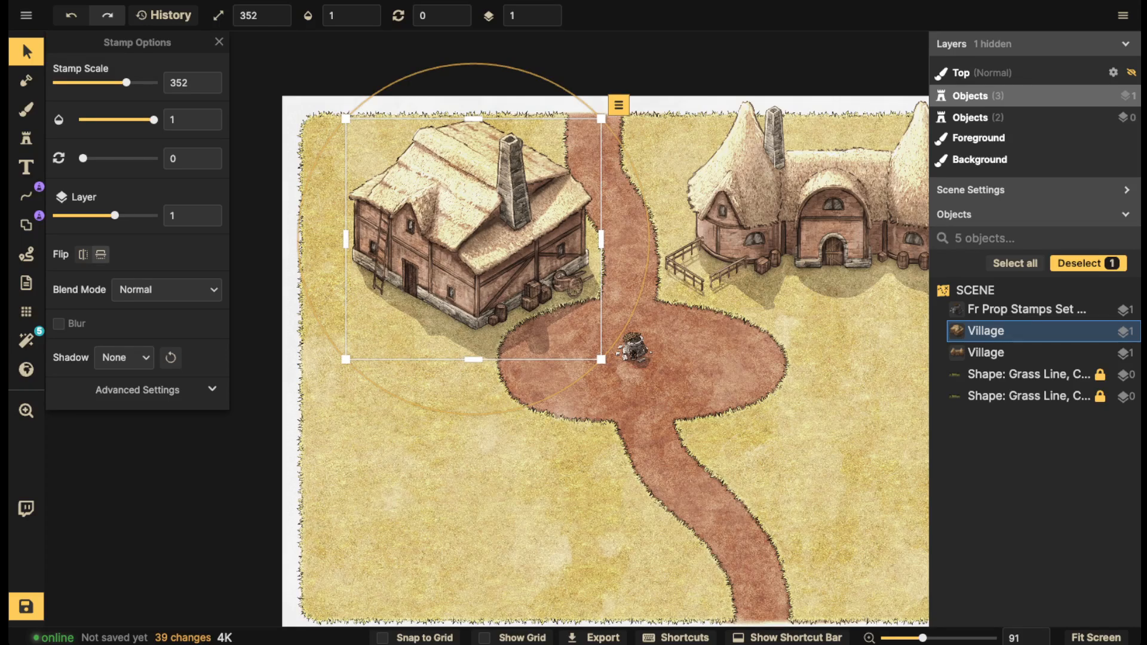
Try mirroring the large chimney house horizontally, and restore its original orientation
left_click(83, 254)
left_click_drag(474, 239, 475, 249)
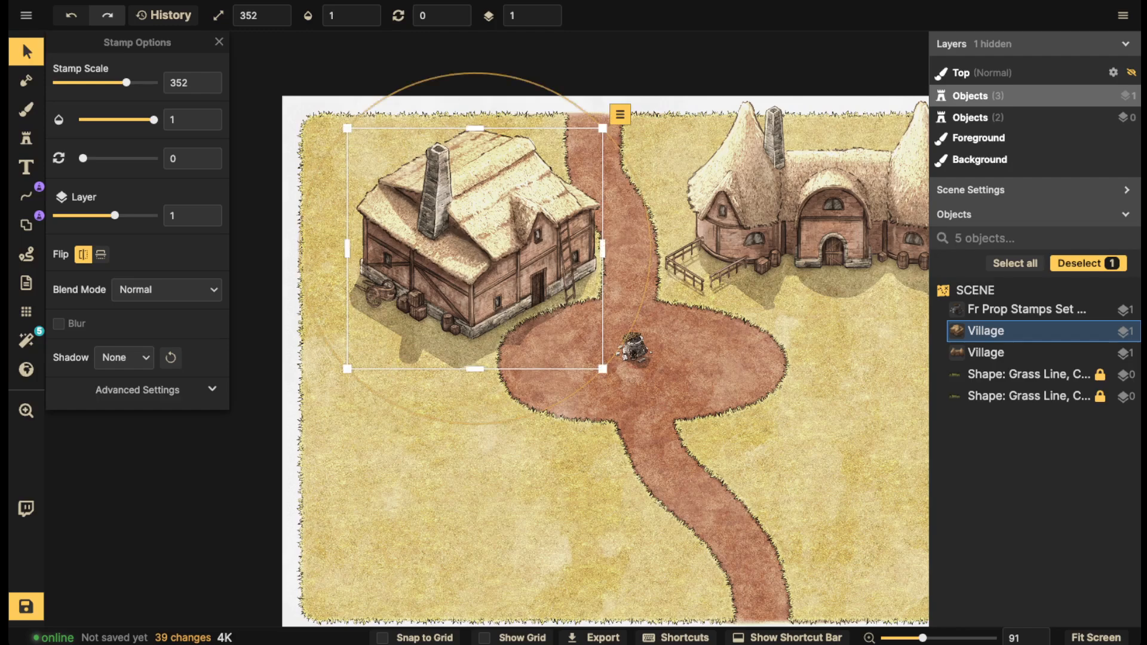
scroll(675, 257, "down", 1)
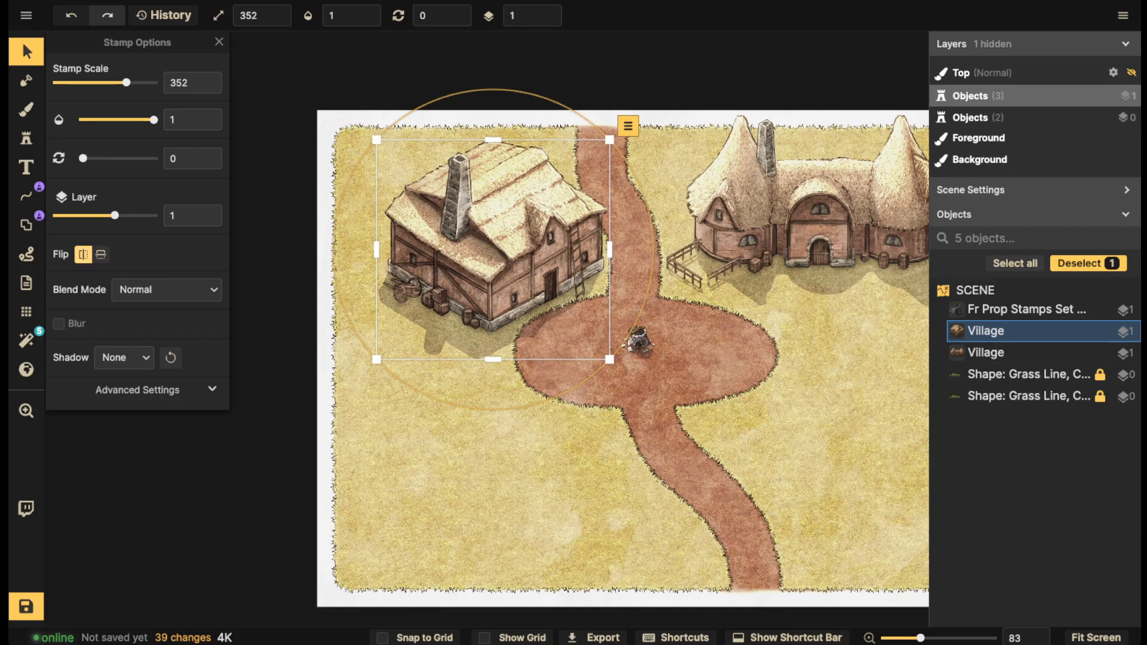
left_click(83, 254)
Fine-tune the large chimney house's position beside the upper path and deselect it
left_click_drag(491, 245, 494, 235)
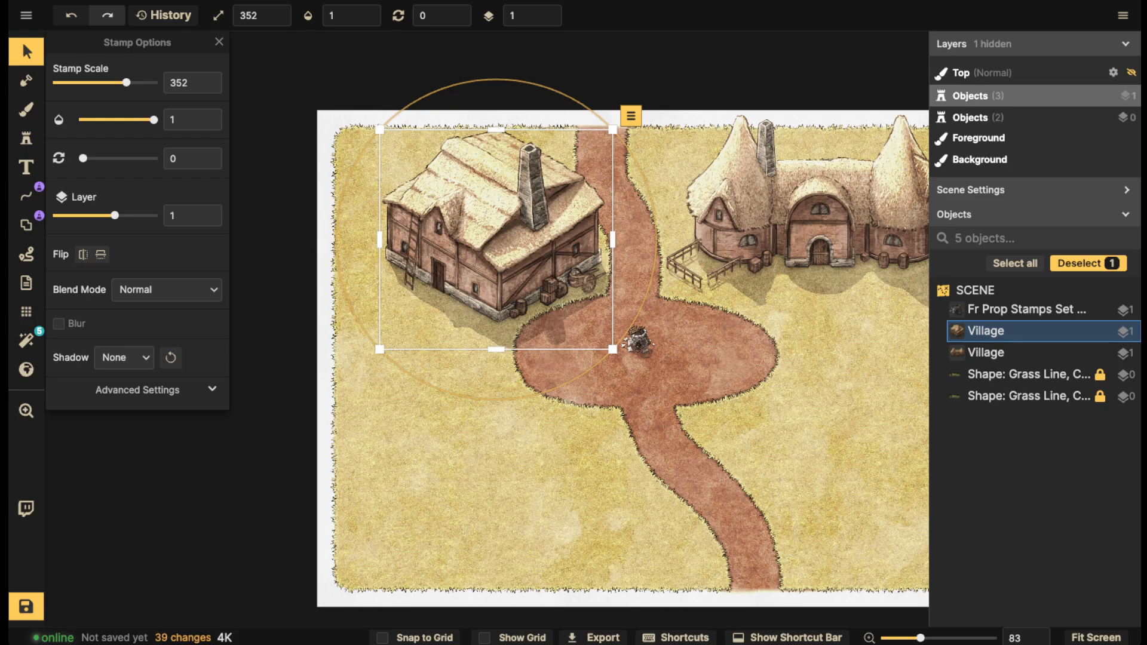
left_click_drag(494, 235, 491, 237)
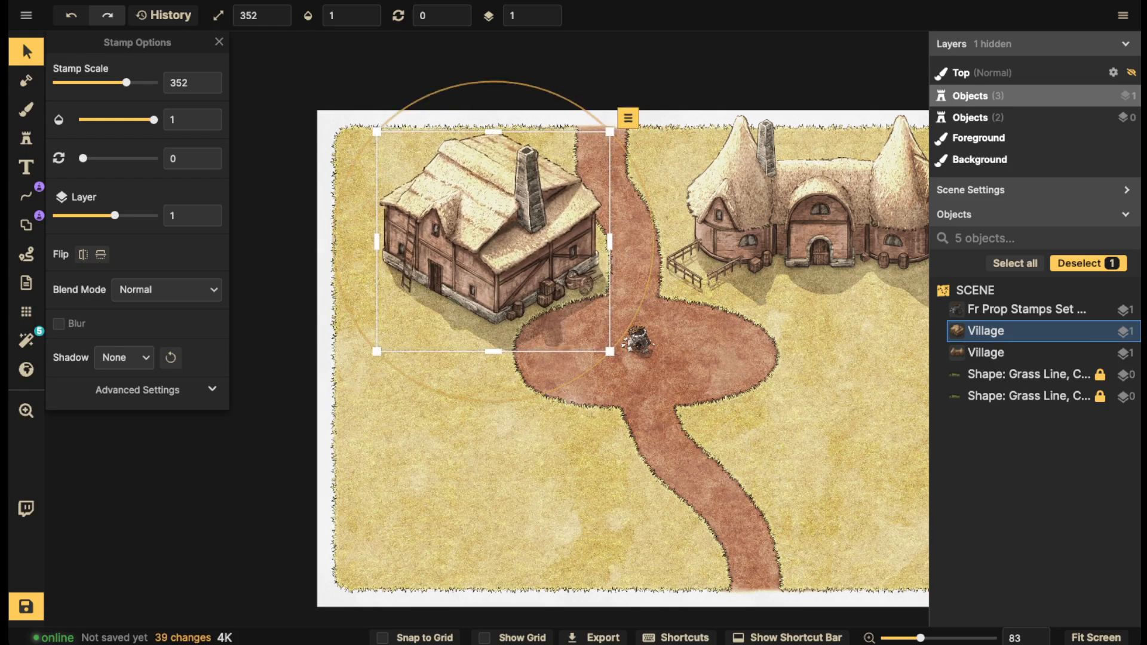
scroll(440, 243, "up", 5)
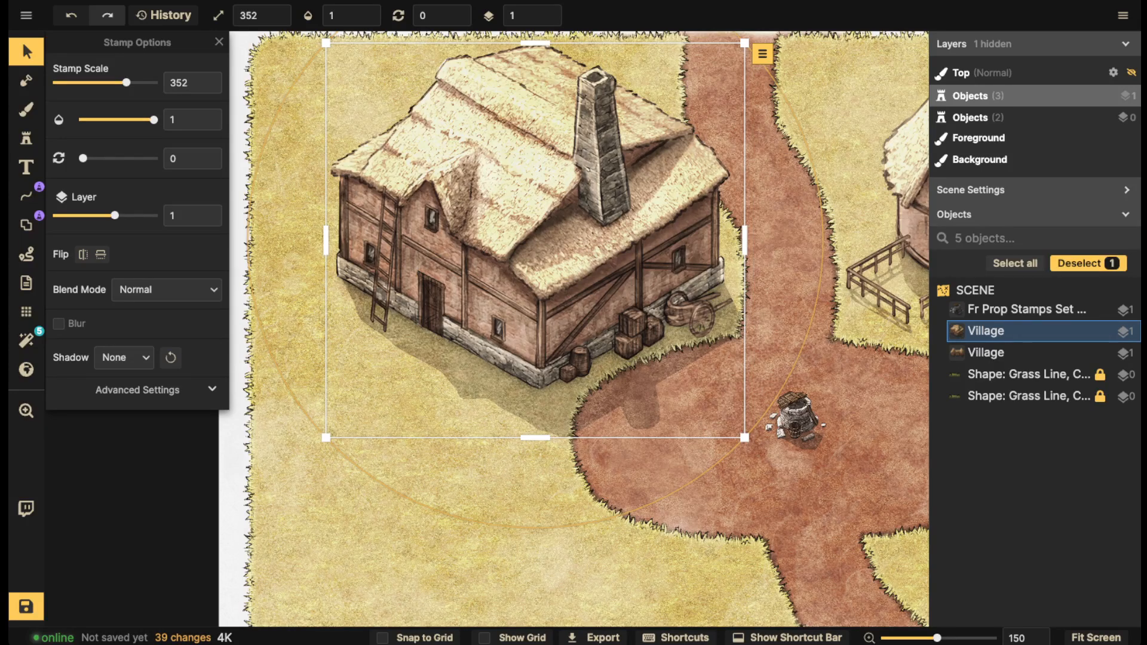
left_click_drag(535, 241, 534, 240)
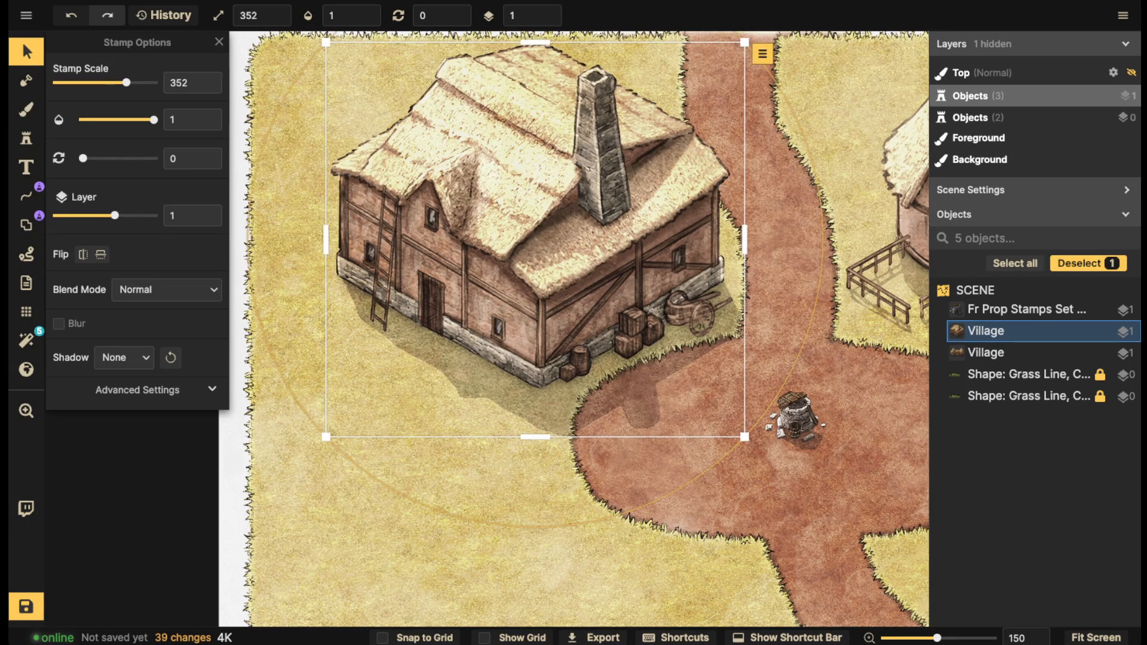
scroll(495, 254, "down", 2)
key("Escape")
scroll(567, 359, "down", 3)
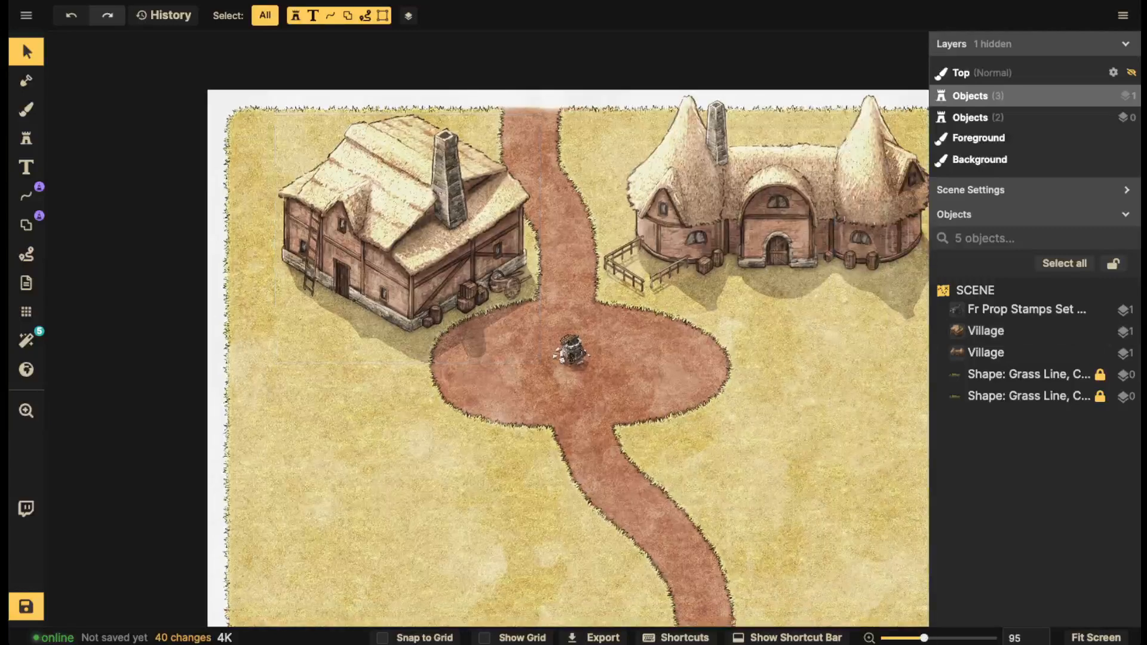
Choose village stamp variant 4, the small house with outside stairs, and place it at scale 352 southeast of the clearing
left_click(26, 139)
key("Left")
key("space")
left_click_drag(420, 468, 423, 327)
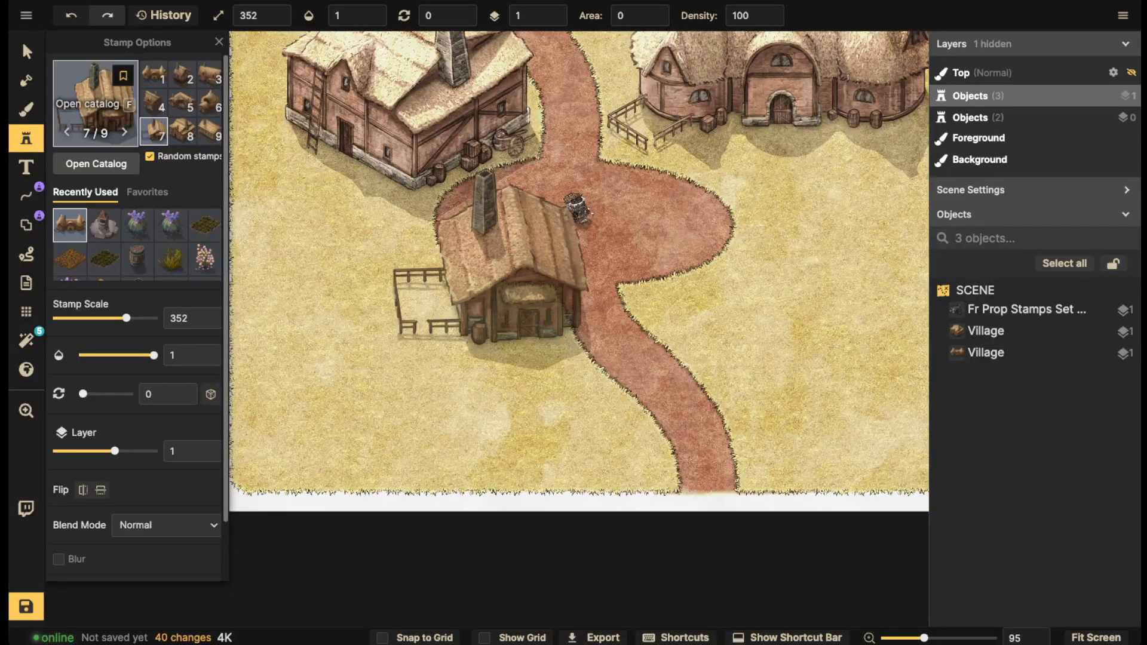
key("Left")
key("space")
left_click_drag(472, 338, 354, 360)
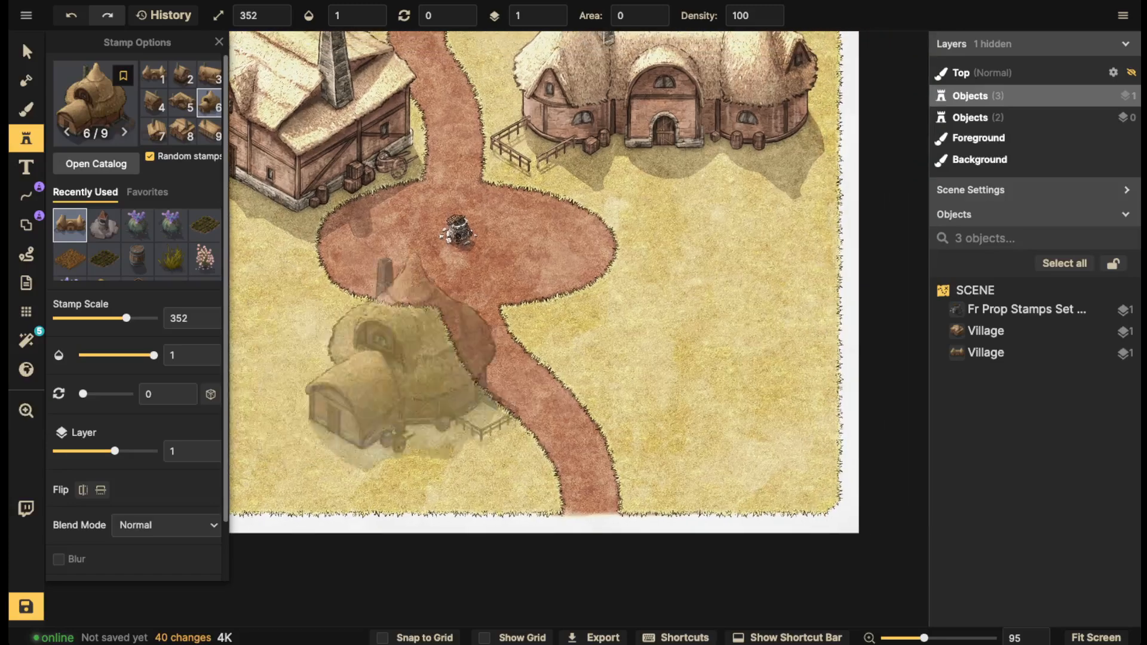
scroll(658, 323, "down", 3)
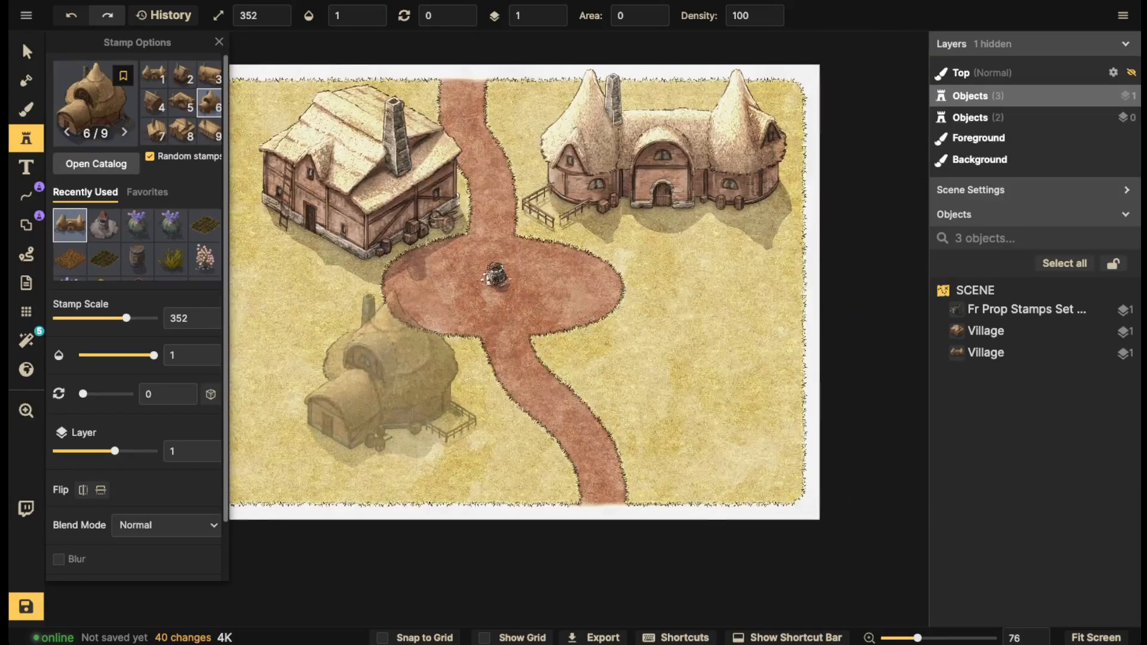
key("Left")
key("Left")
key("Right")
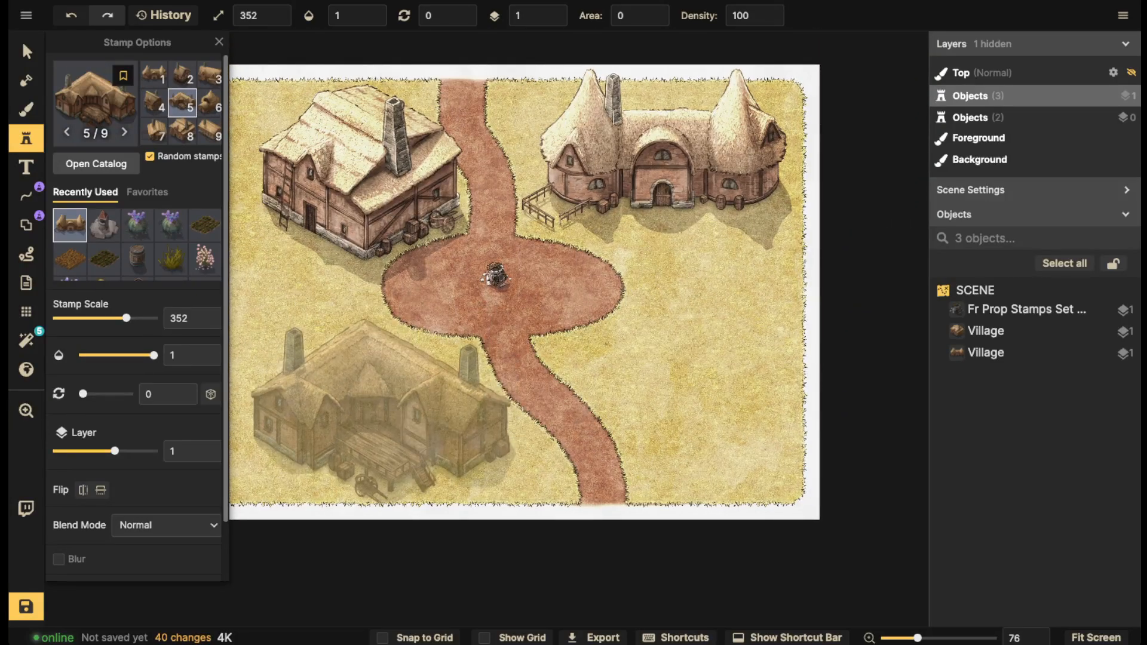
key("Left")
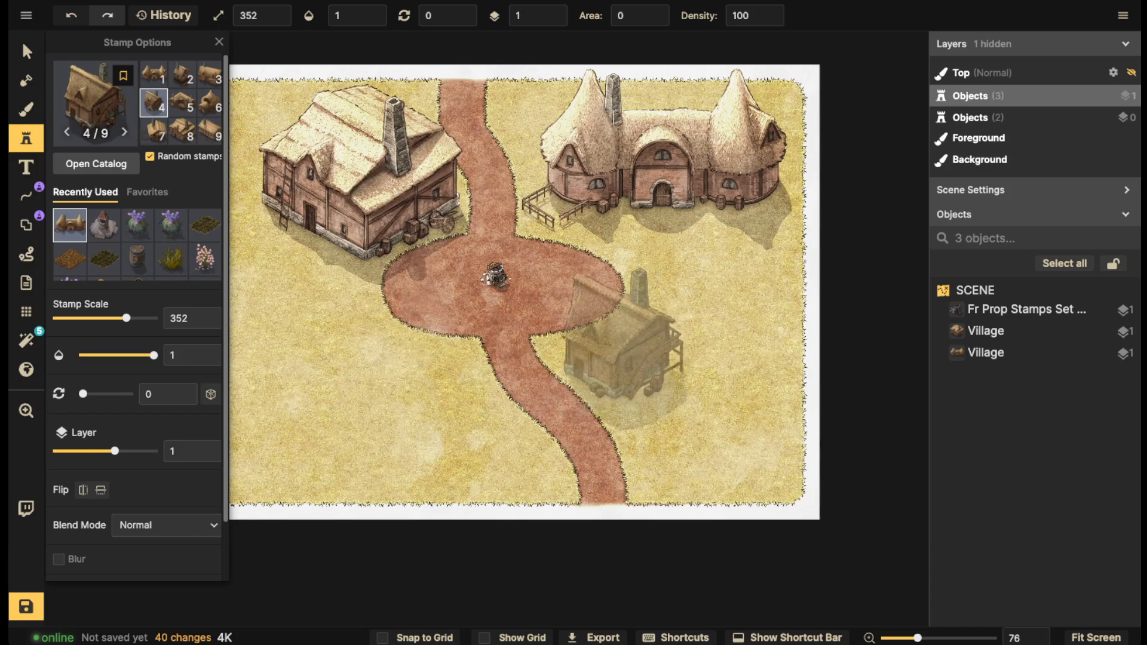
left_click(623, 344)
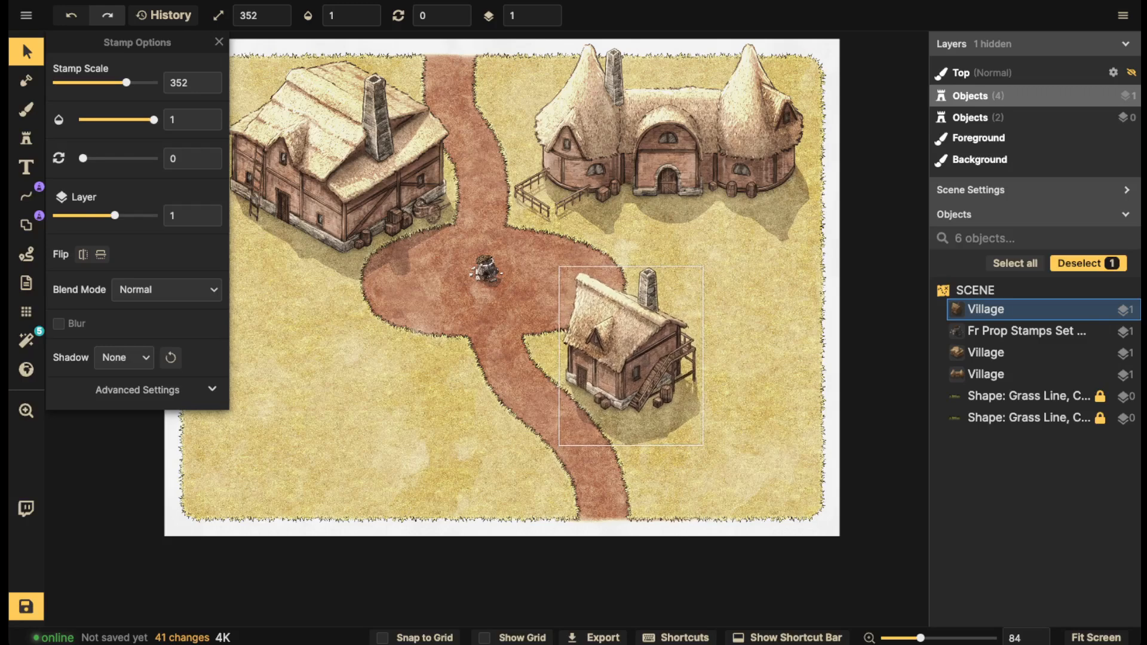
left_click_drag(622, 353, 623, 352)
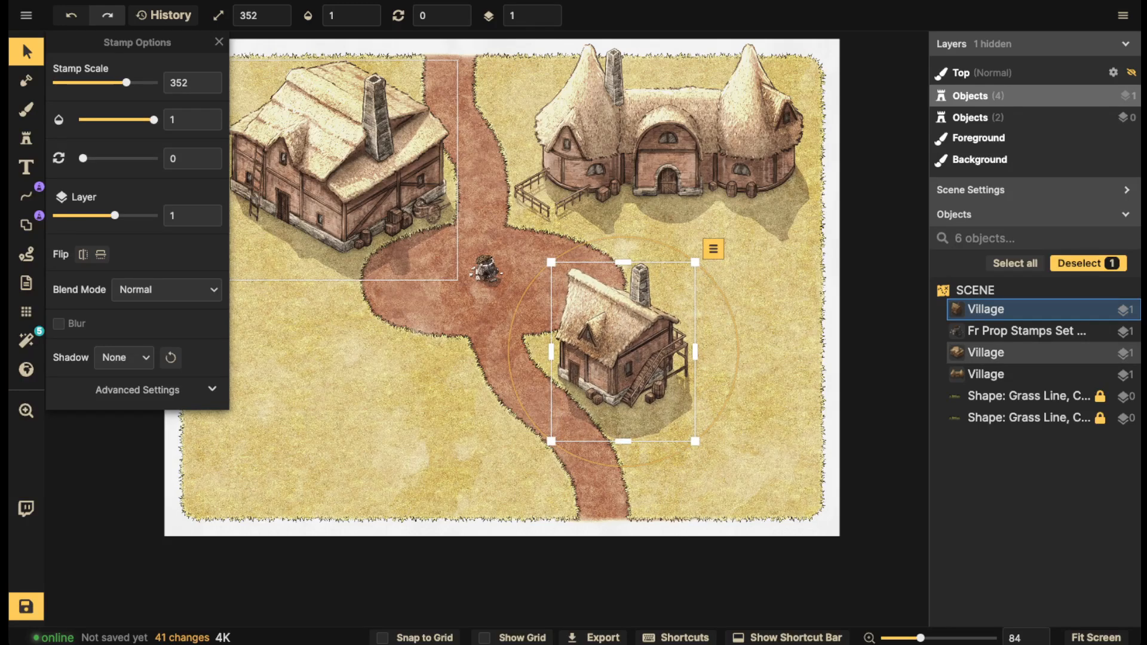
Move the small house across the lower path to the area southwest of the clearing
left_click(371, 382)
key("s")
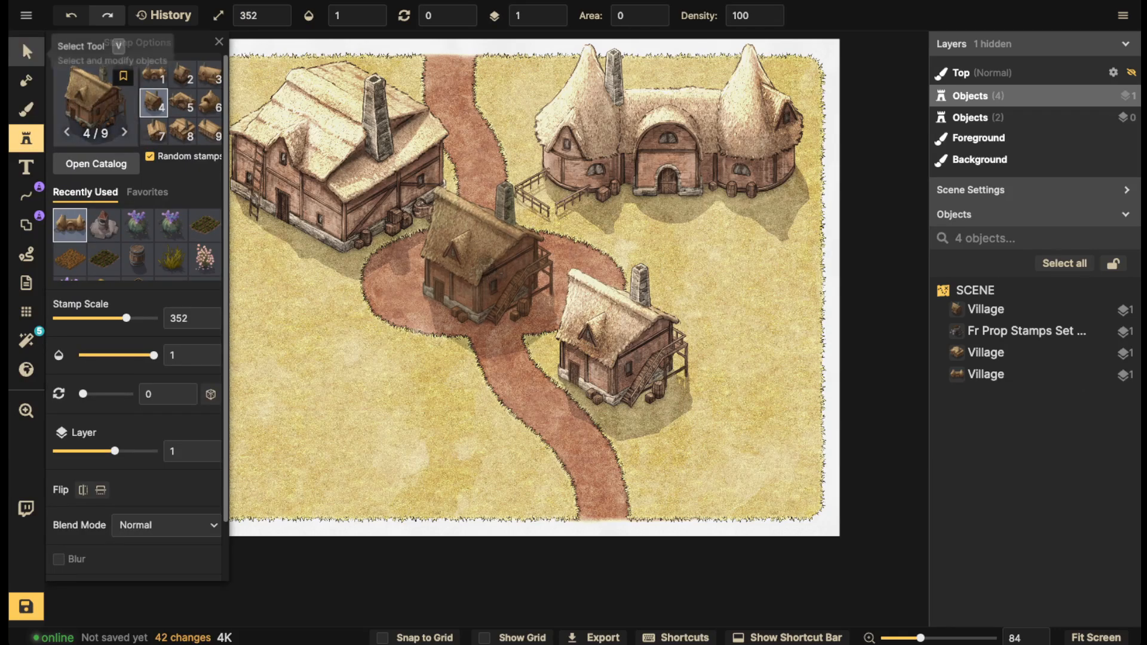
left_click(27, 51)
left_click_drag(619, 344, 407, 371)
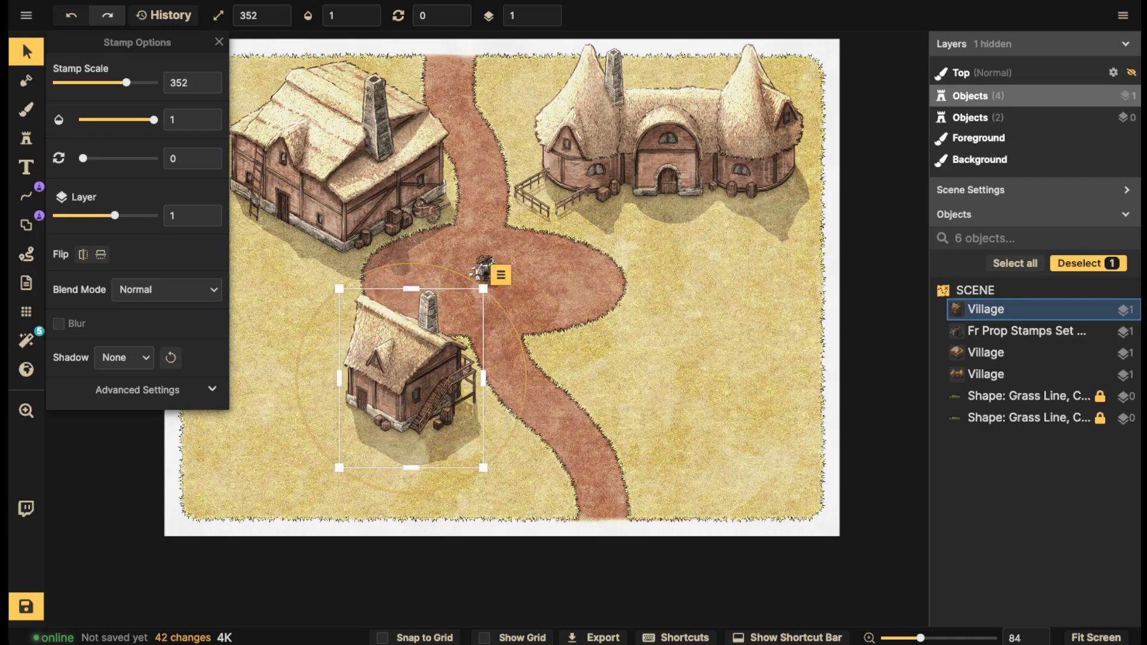
Open the Fantasy Regional stamp catalog and expand all asset groups to show every variant
left_click(26, 138)
left_click(96, 106)
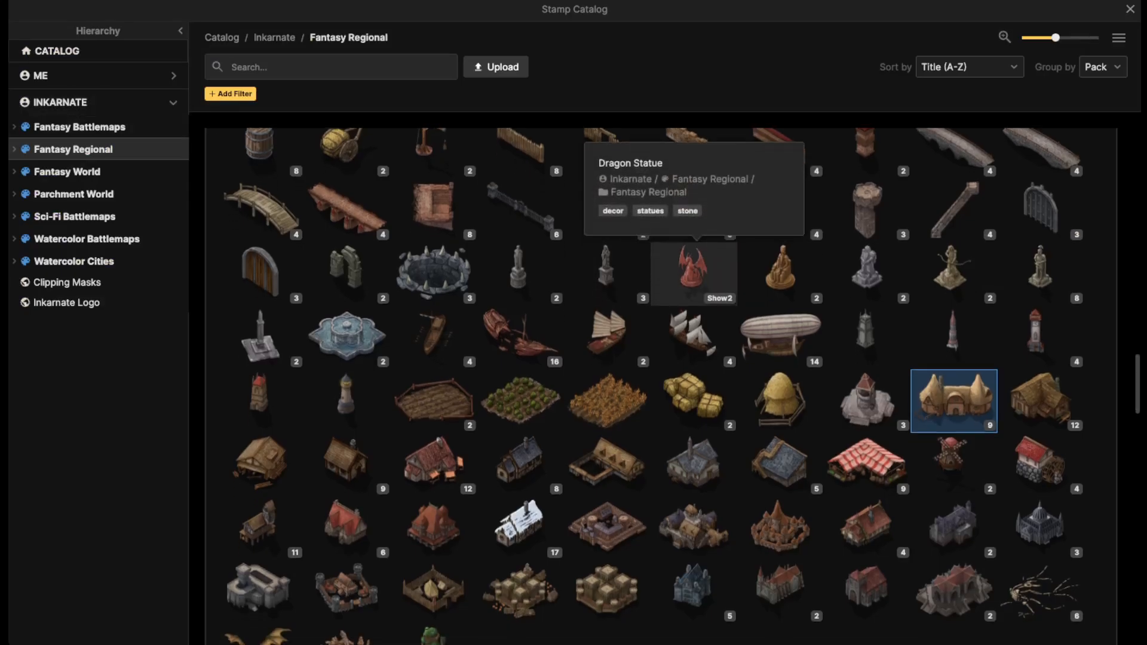
scroll(657, 358, "down", 3)
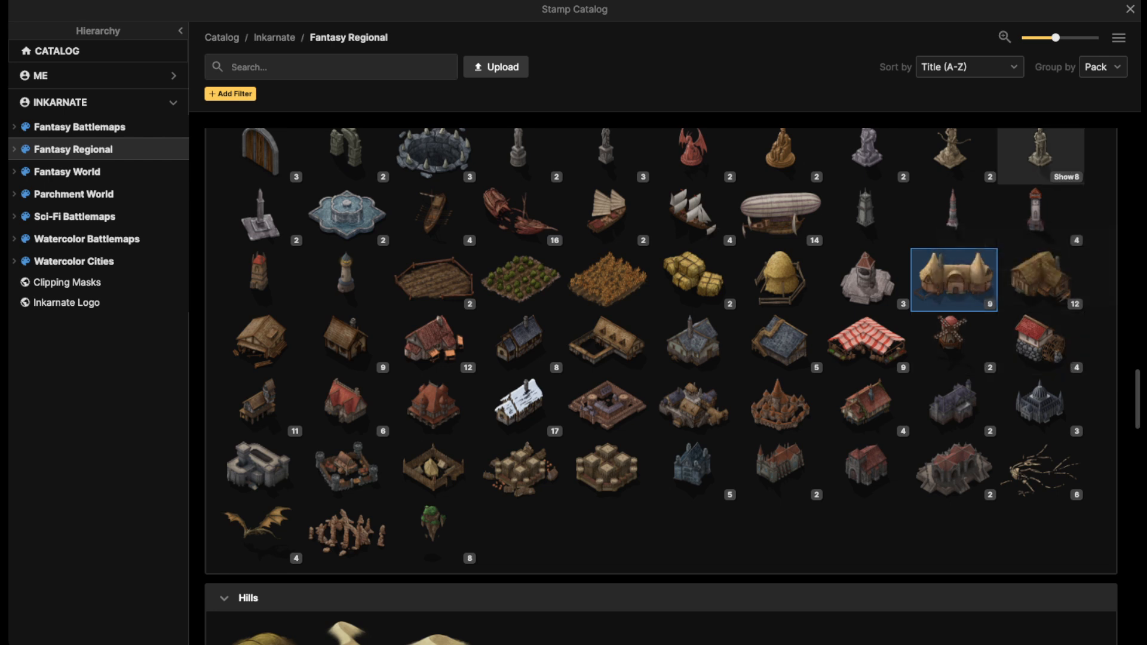
left_click(1118, 37)
left_click(1063, 85)
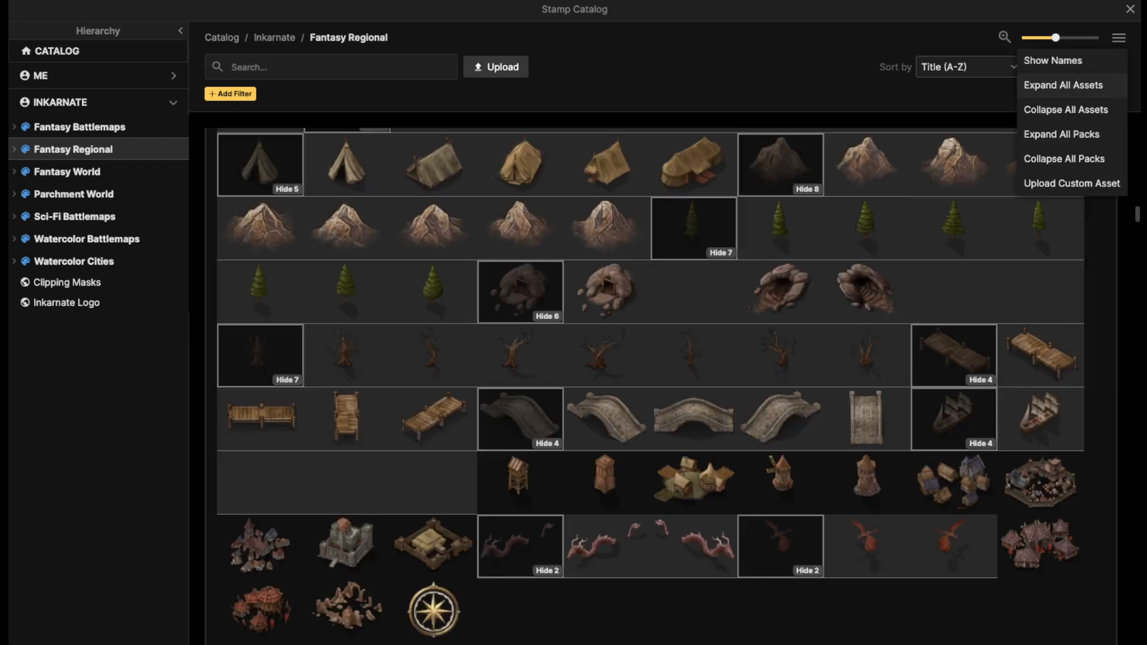
Browse the expanded Fantasy Regional packs for further village stamps
scroll(693, 287, "down", 3)
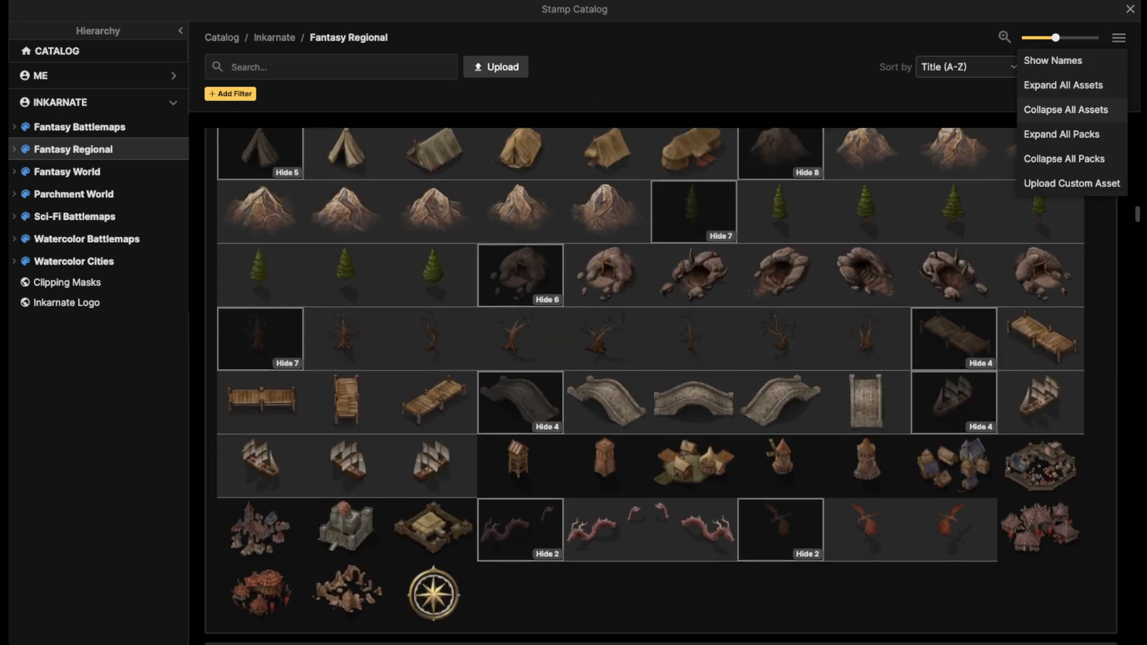
scroll(607, 346, "down", 7)
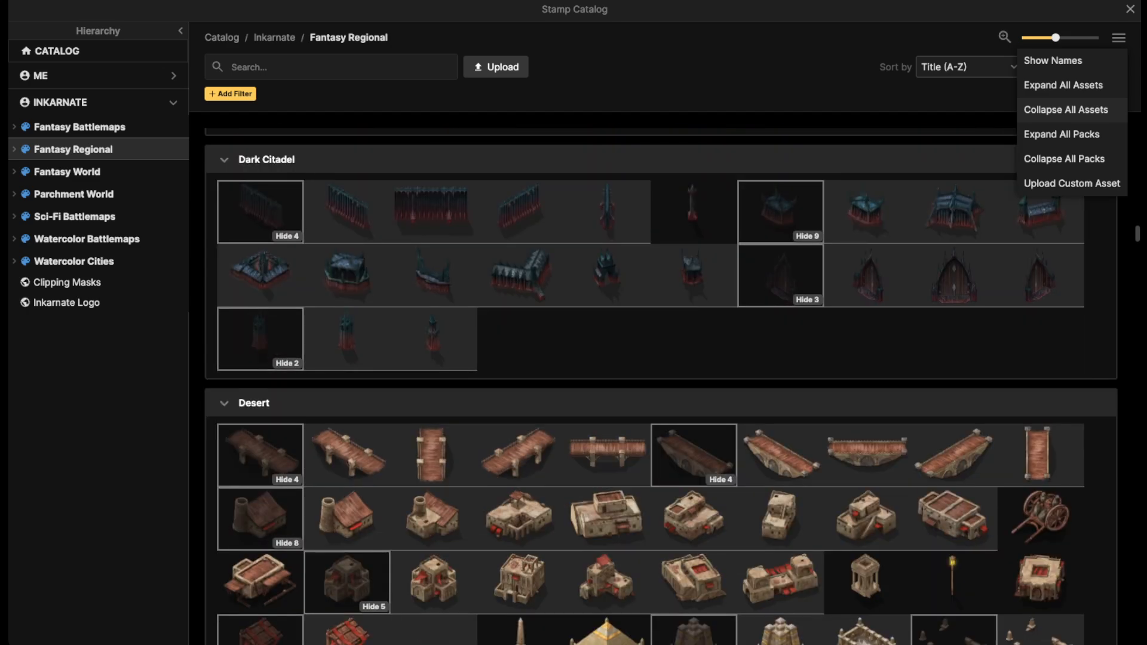
scroll(607, 345, "up", 2)
scroll(606, 345, "up", 8)
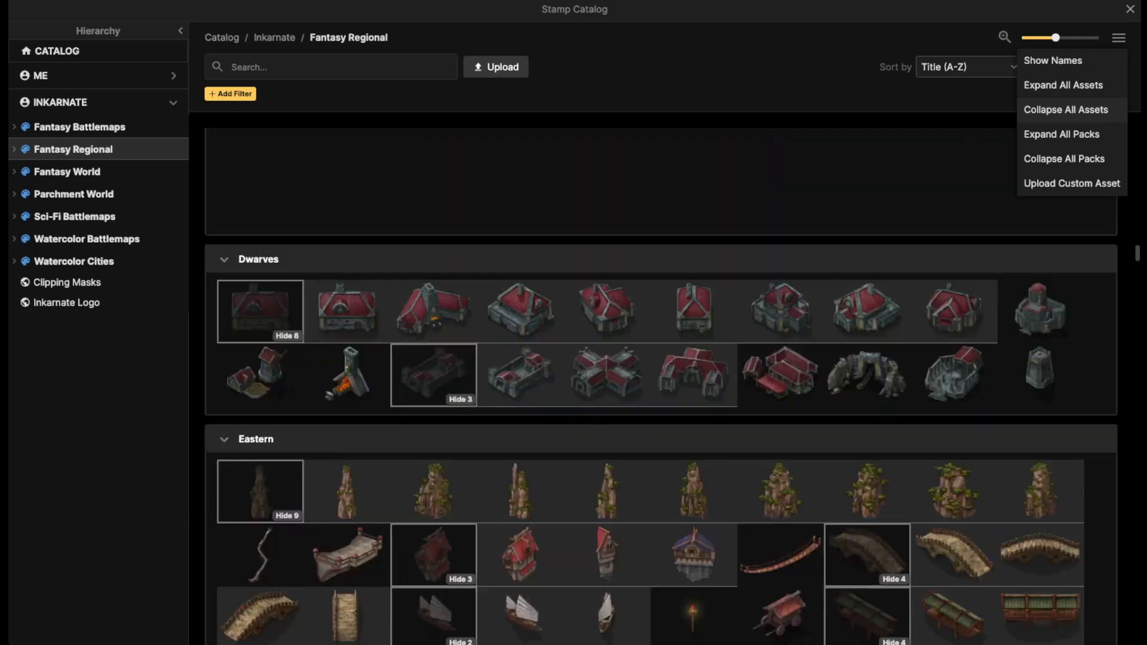
scroll(657, 382, "up", 15)
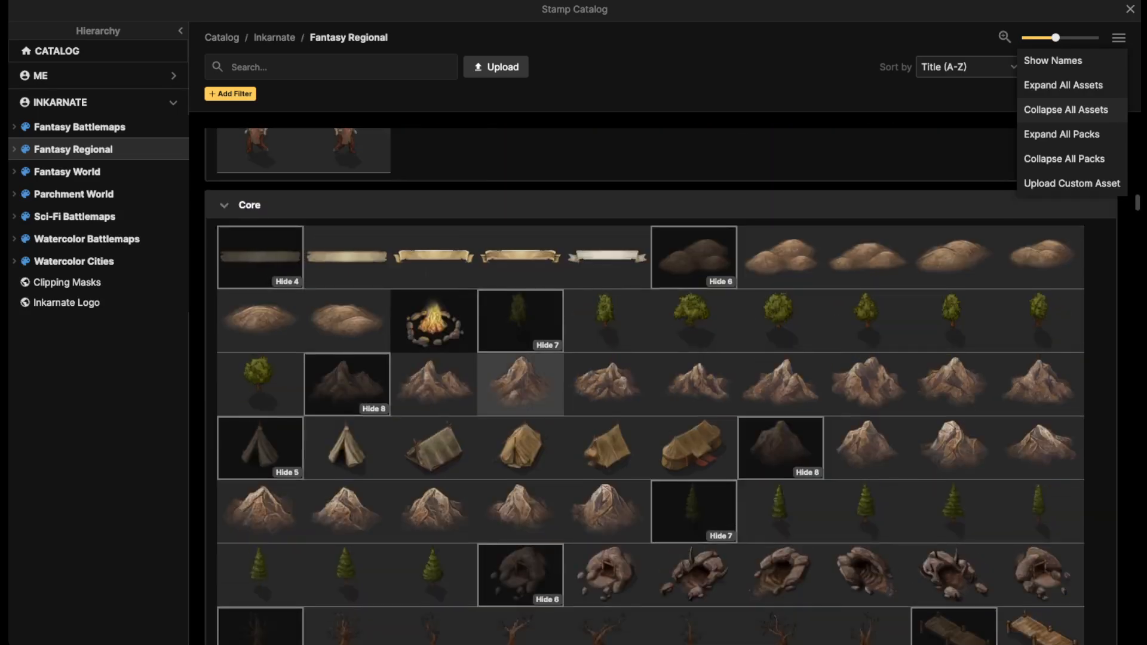
scroll(520, 383, "up", 3)
scroll(657, 382, "up", 20)
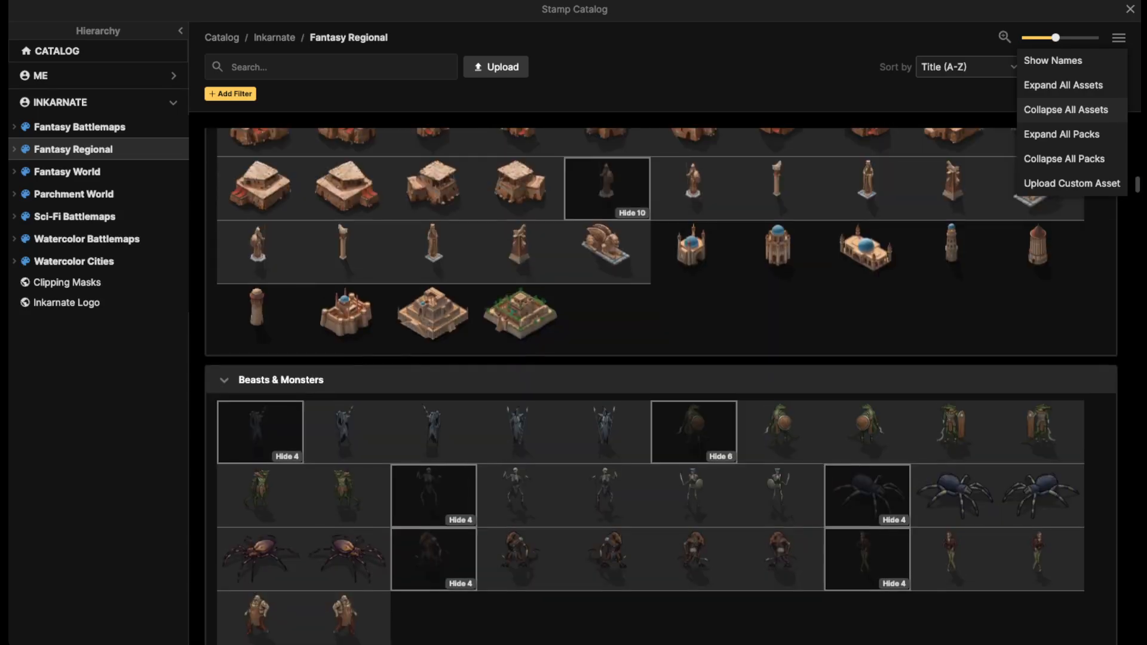
scroll(657, 383, "up", 3)
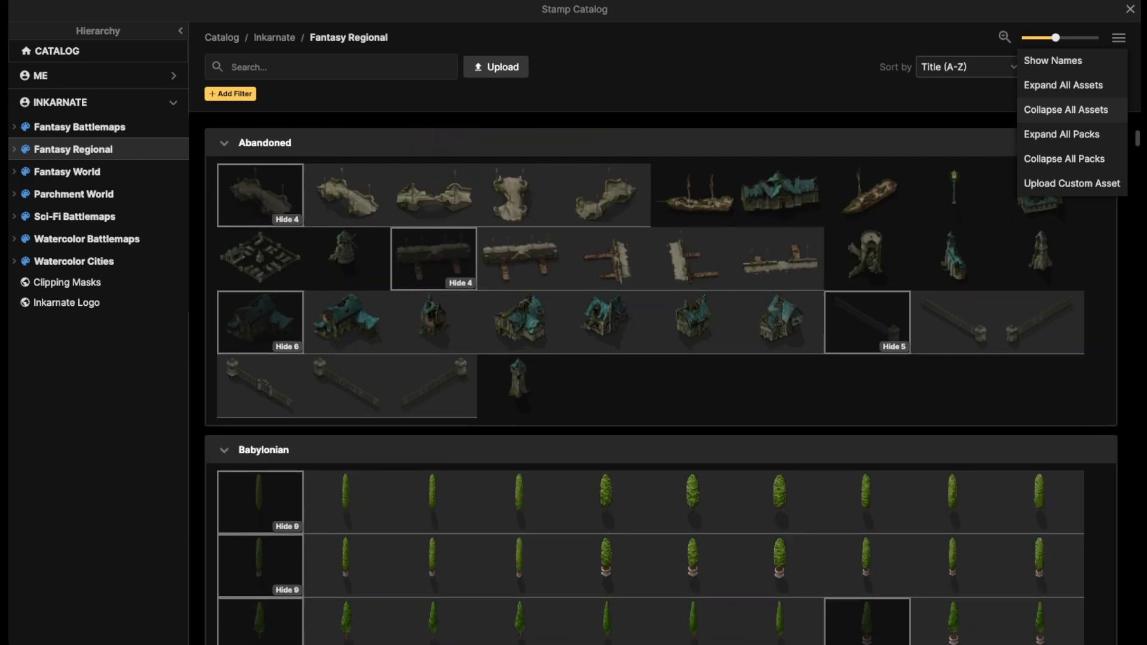
scroll(657, 382, "down", 8)
Search the catalog for "farm" and place the open-sided forge house, variant 6, at scale 352 east of the clearing
left_click(310, 67)
type("farm")
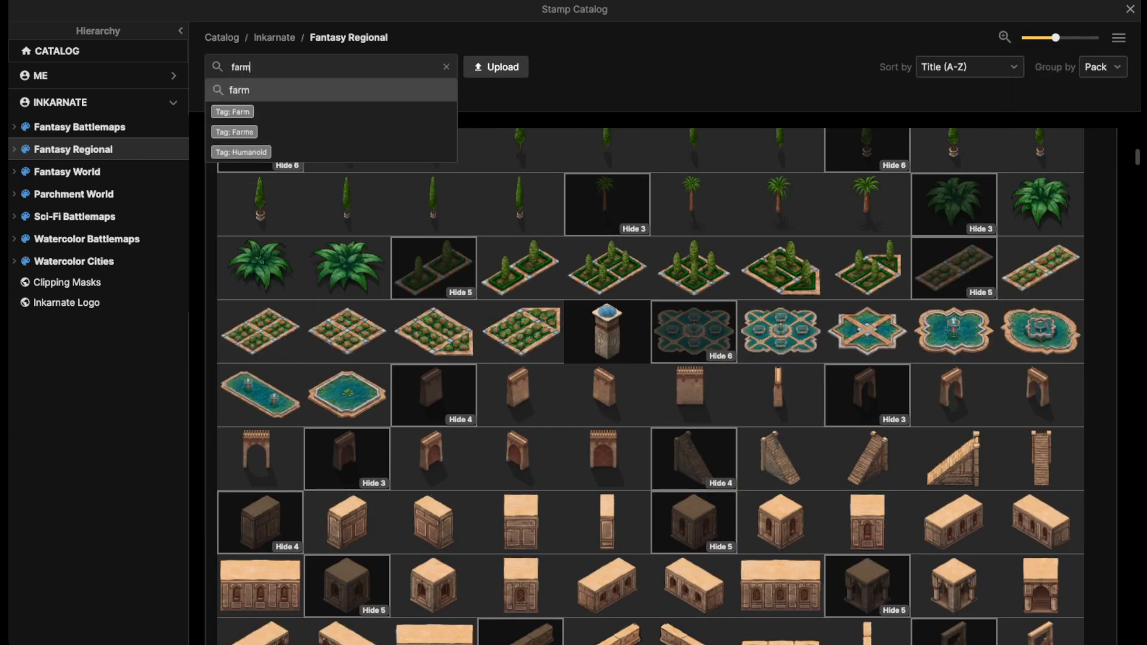
key("Return")
scroll(672, 382, "down", 8)
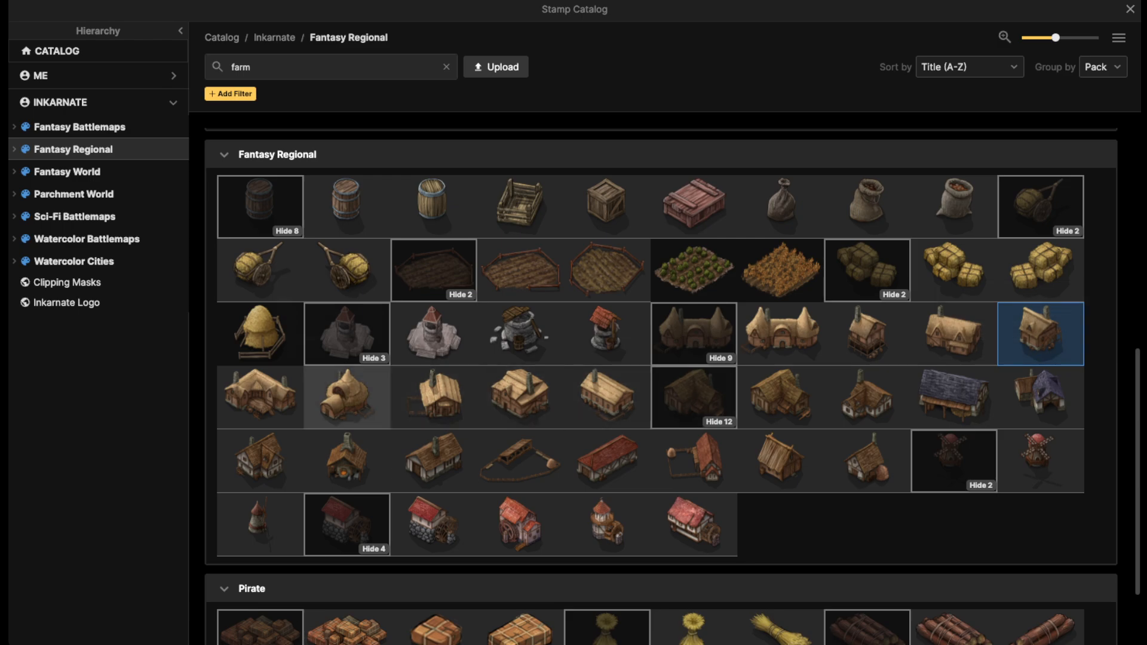
left_click(347, 460)
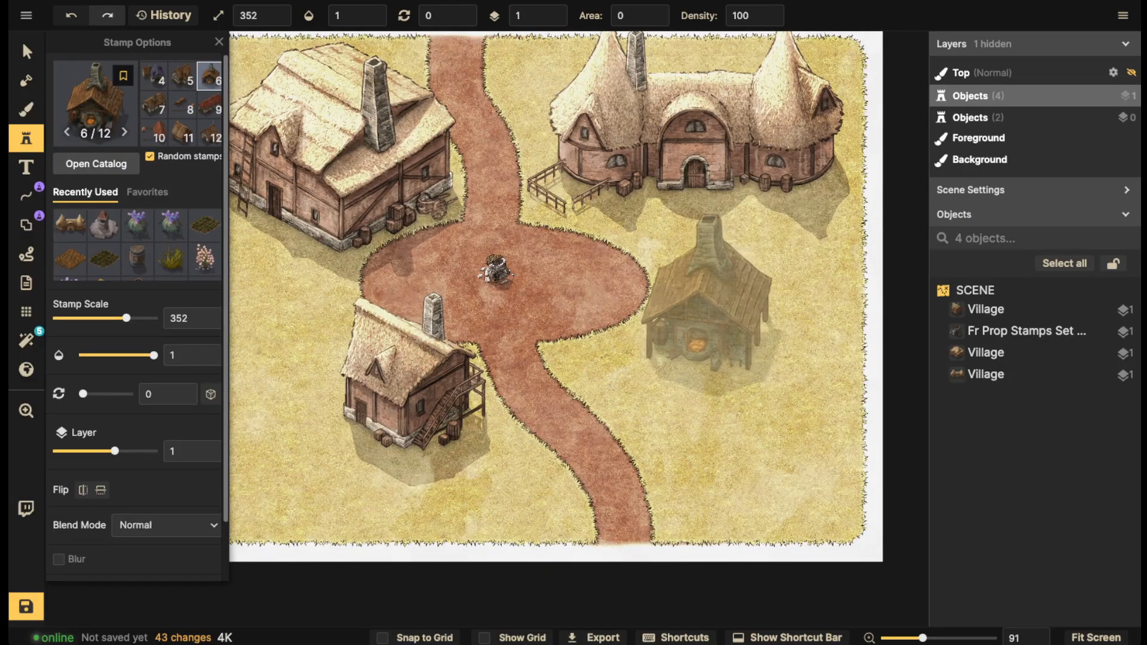
left_click(693, 305)
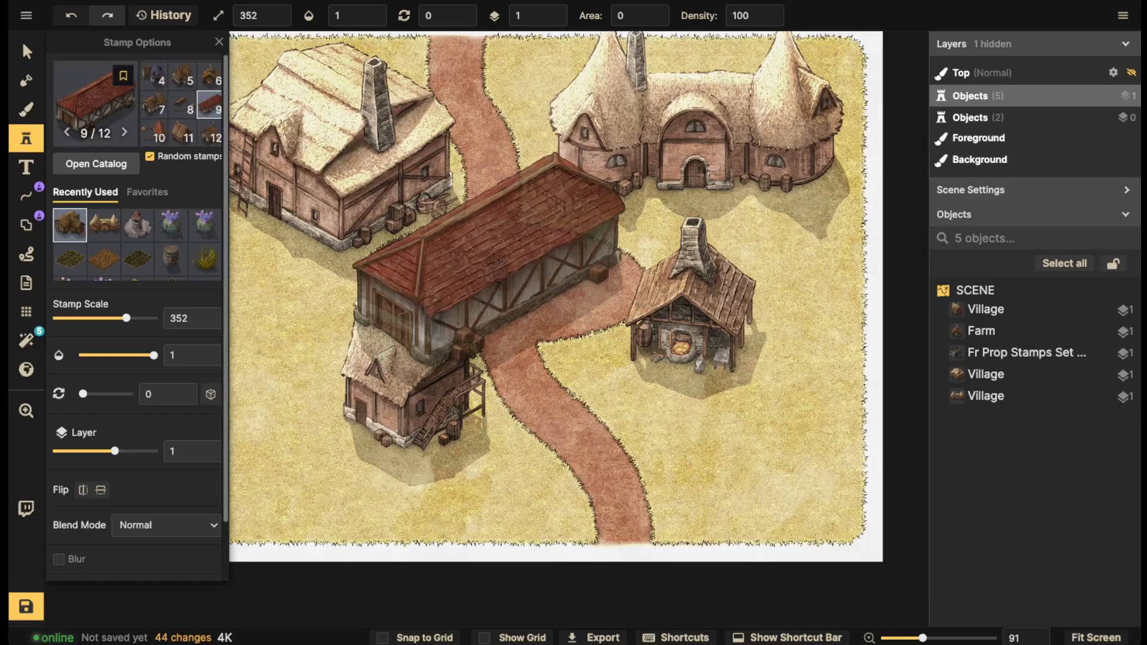
Move the forge house farther east below the cone-roofed building, and shift the small stair house slightly south
left_click(26, 52)
left_click_drag(687, 302, 681, 336)
mouse_move(412, 375)
left_mouse_down()
mouse_move(439, 261)
mouse_move(416, 403)
mouse_move(412, 387)
left_mouse_up()
left_click_drag(686, 341, 787, 285)
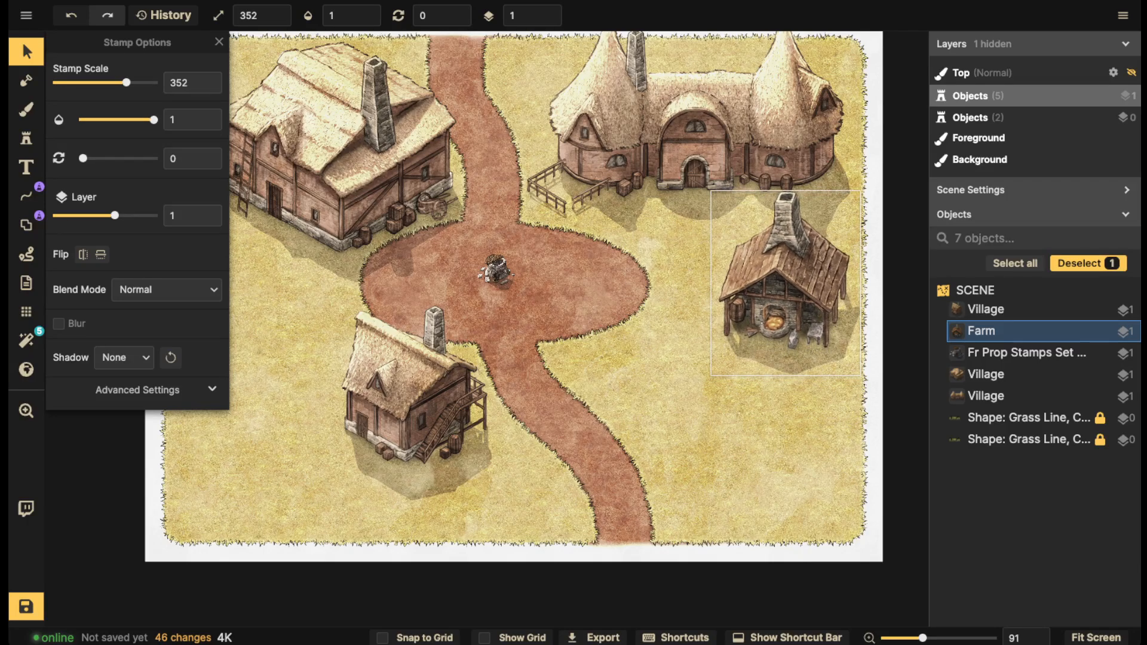
Search the stamp catalog for "merchant"
left_click(27, 138)
left_click(120, 103)
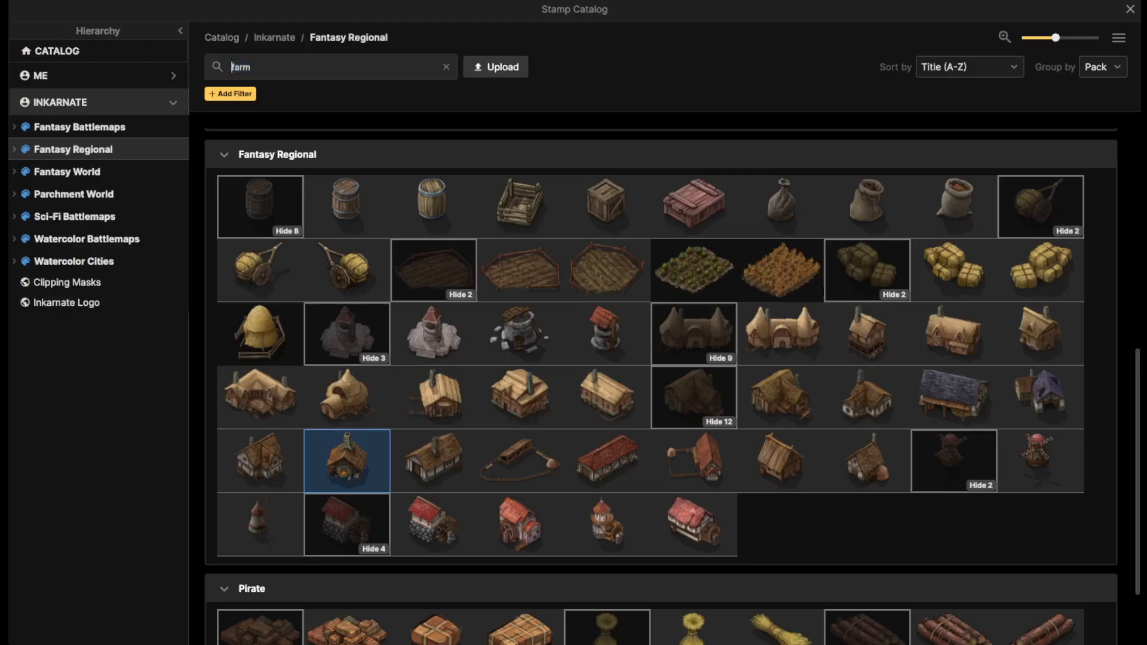
type("maer")
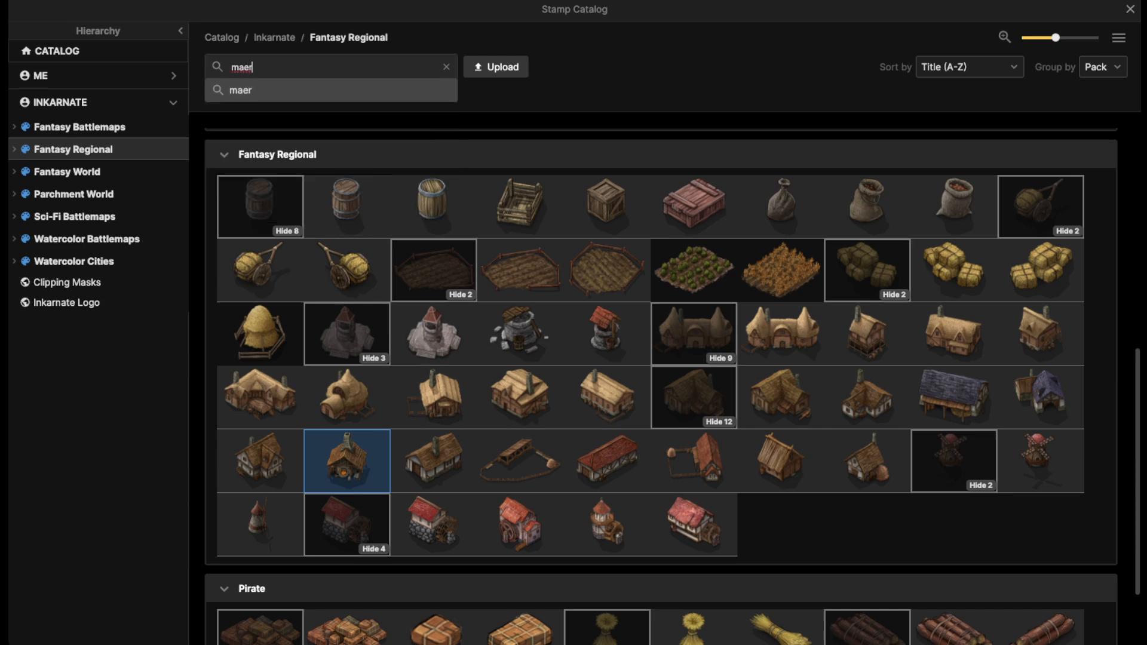
type("chant'")
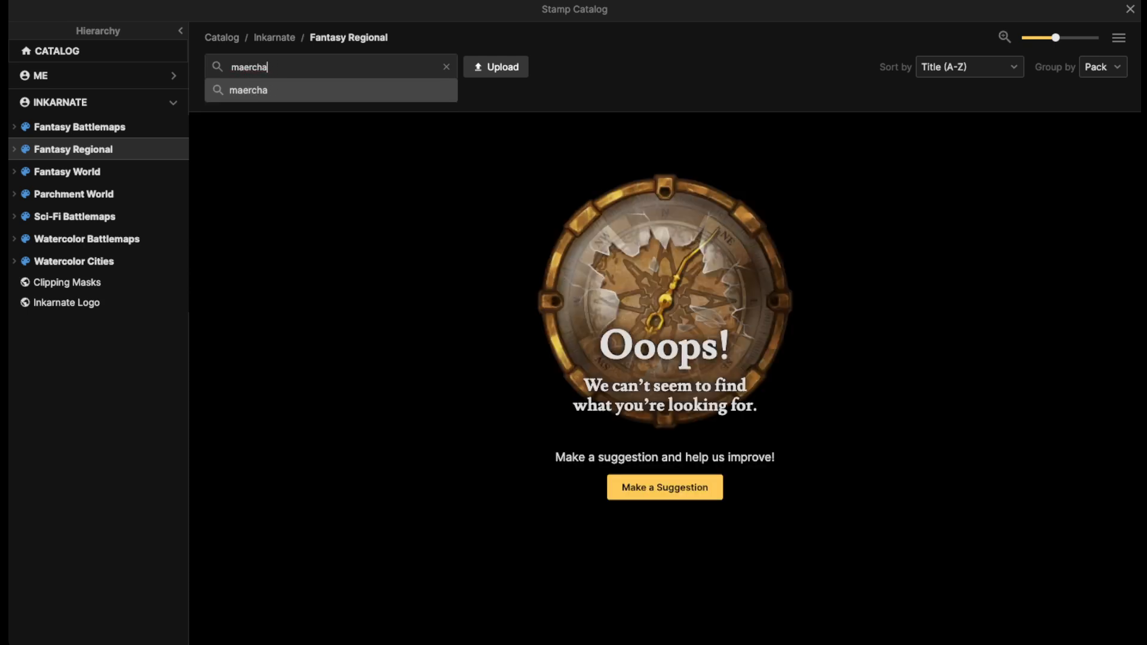
key("BackSpace")
key("BackSpace")
type("erchant")
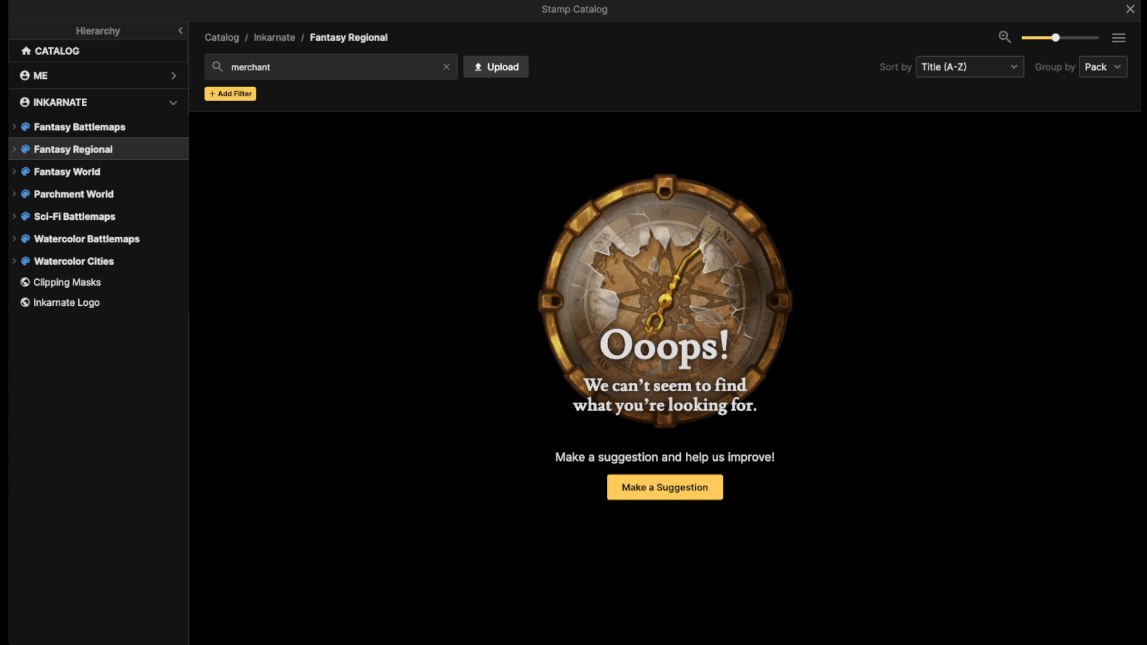
Search the catalog for "cart" and place the Eastern Wagon at scale 302 on the southeast edge of the clearing
key("BackSpace")
key("BackSpace")
key("BackSpace")
key("BackSpace")
key("BackSpace")
key("BackSpace")
key("BackSpace")
key("BackSpace")
type("cart")
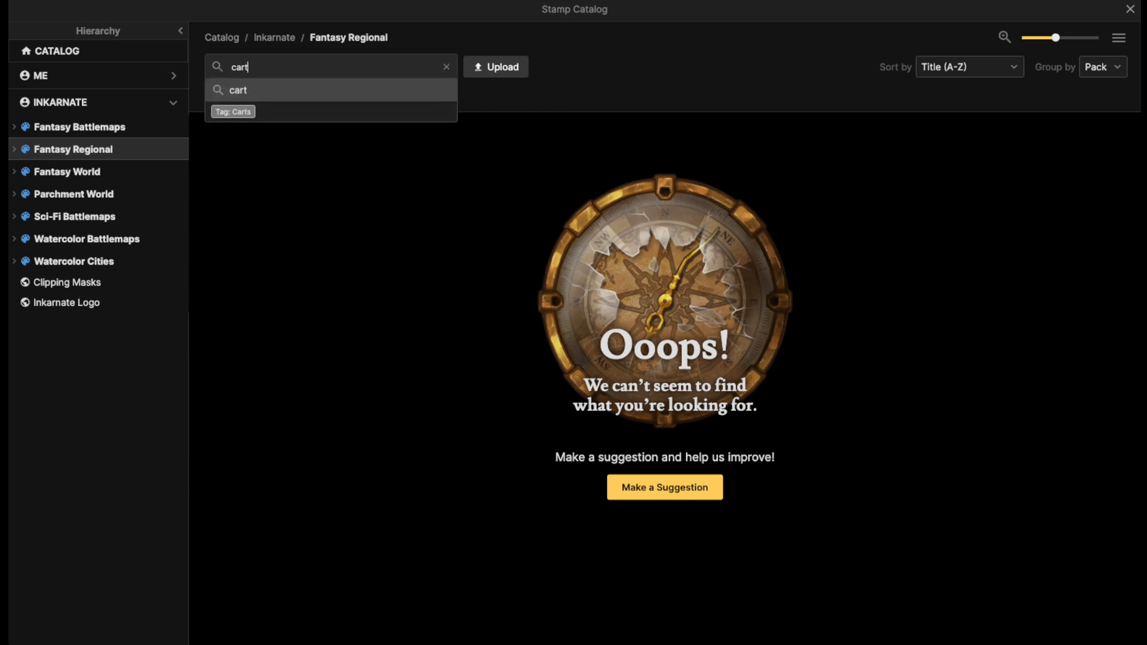
key("Return")
left_click(259, 307)
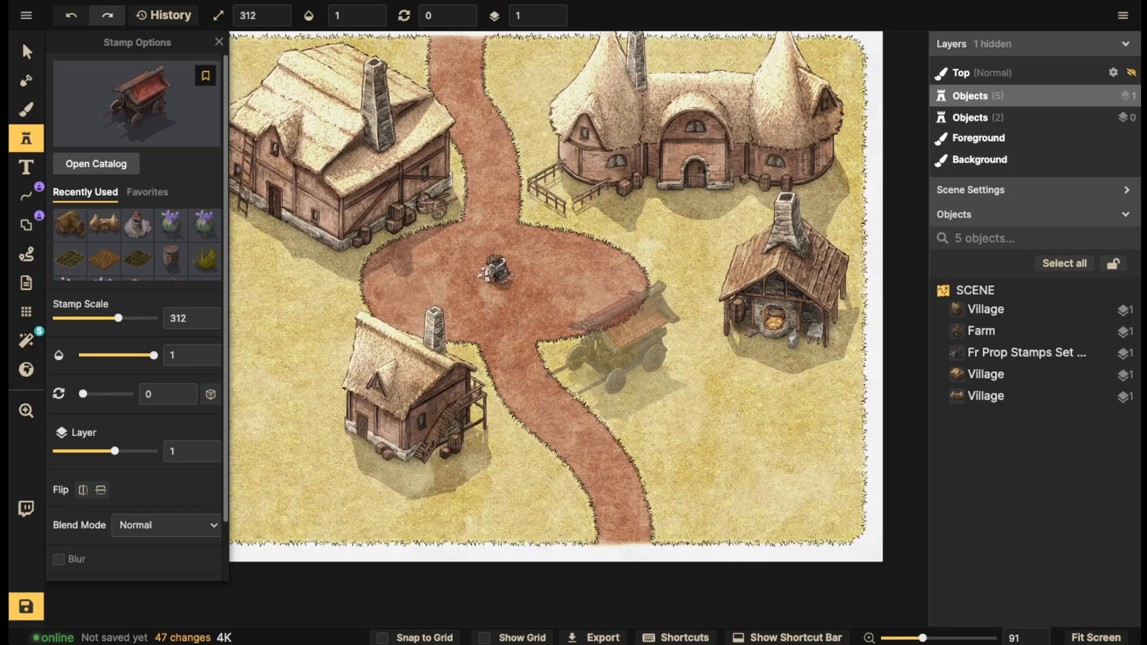
left_click(617, 341)
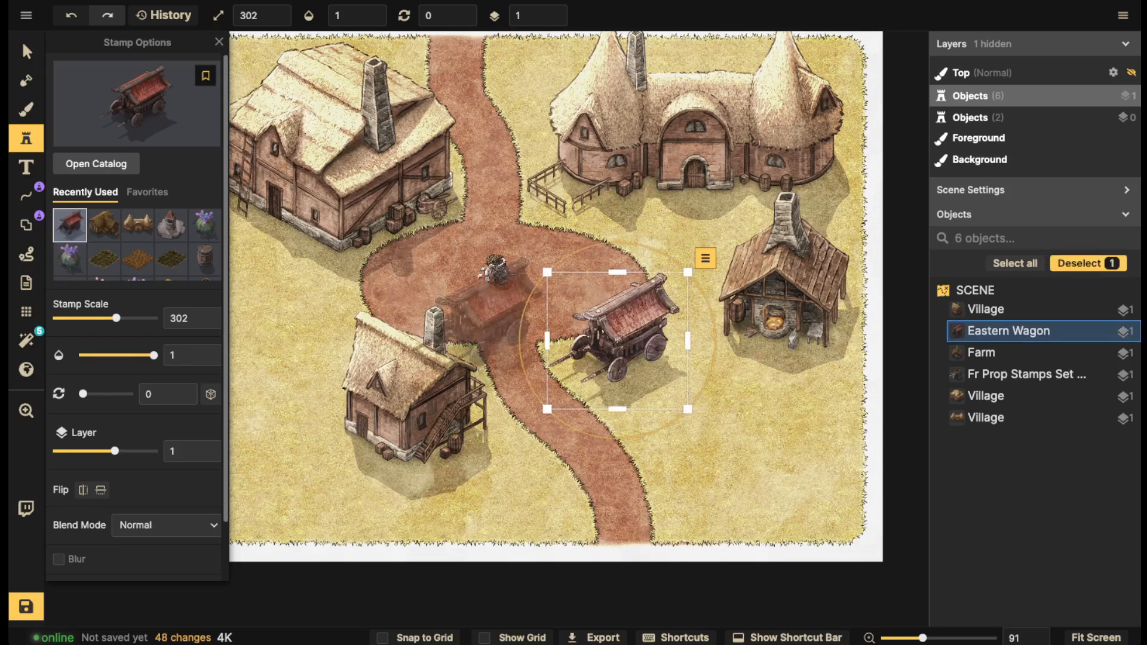
Nudge the wagon slightly west and rotate it to 357.5 degrees
left_click(26, 52)
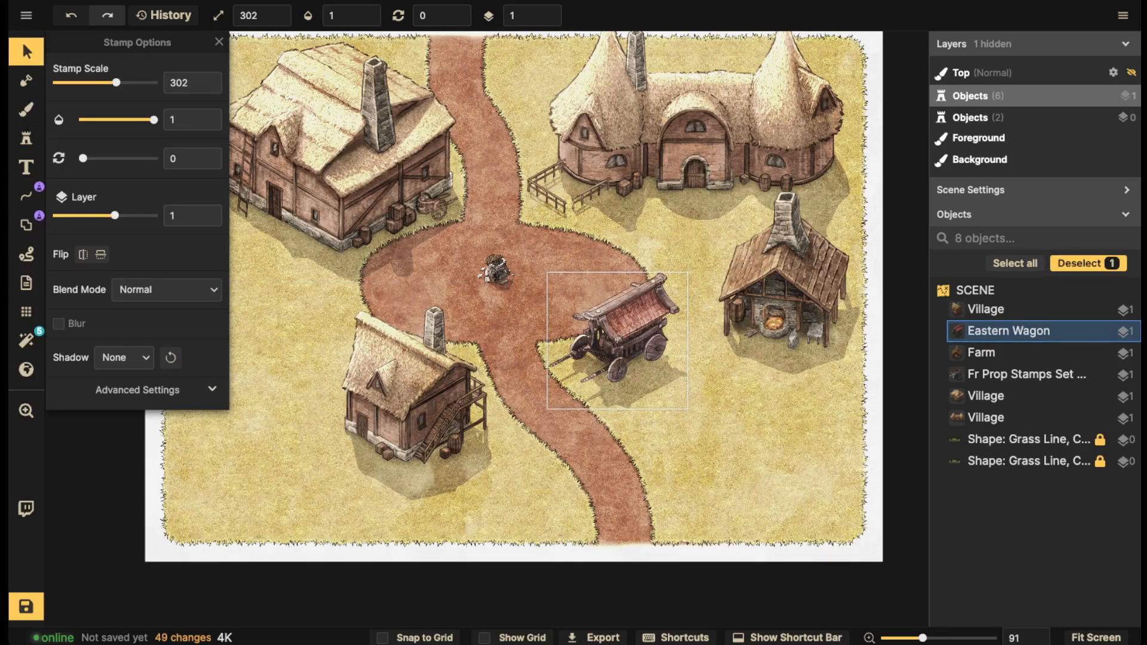
left_click_drag(618, 339, 613, 340)
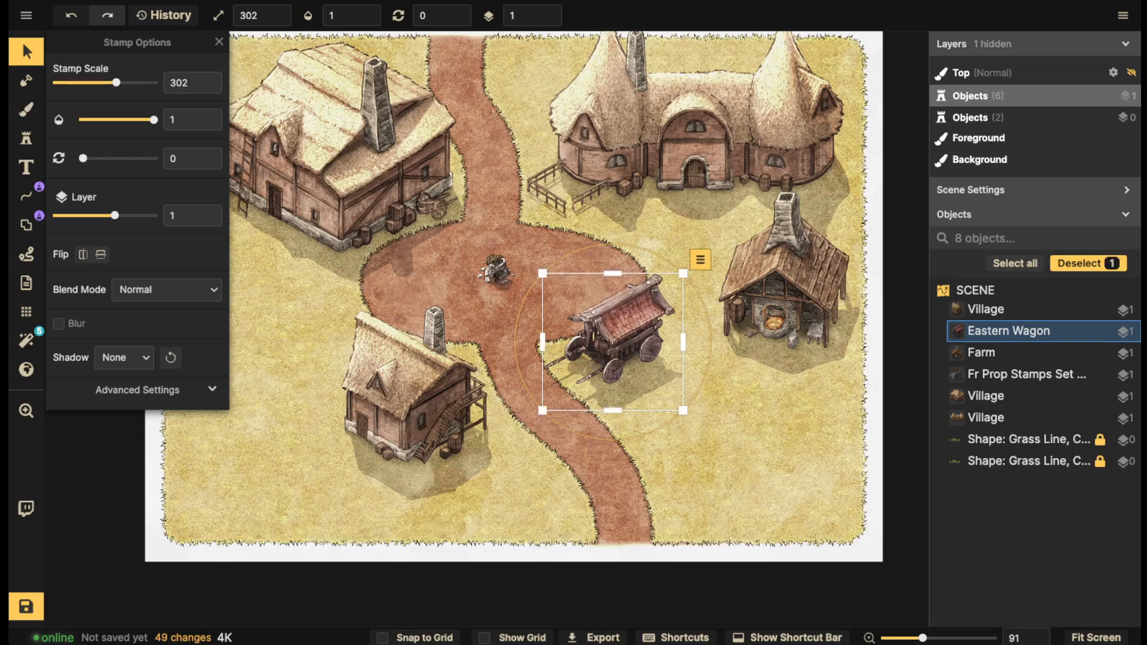
left_click_drag(711, 341, 711, 337)
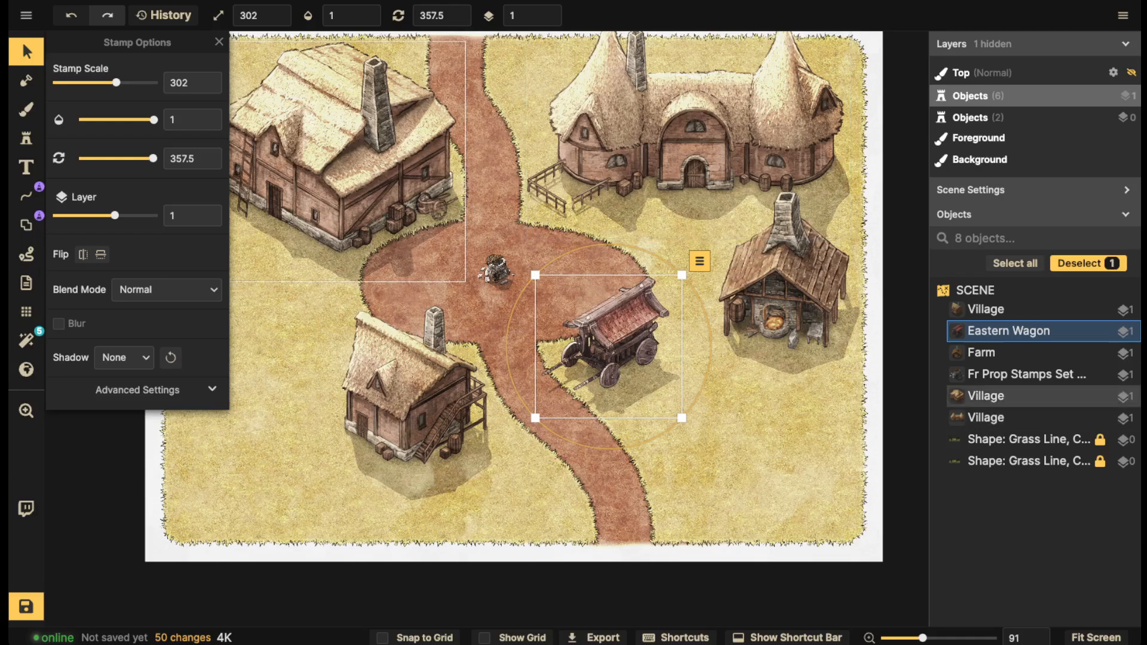
Search the catalog for "tent" and place the conical tent, mirrored horizontally at scale 302, west of the clearing
key("space")
left_click_drag(609, 156, 628, 256)
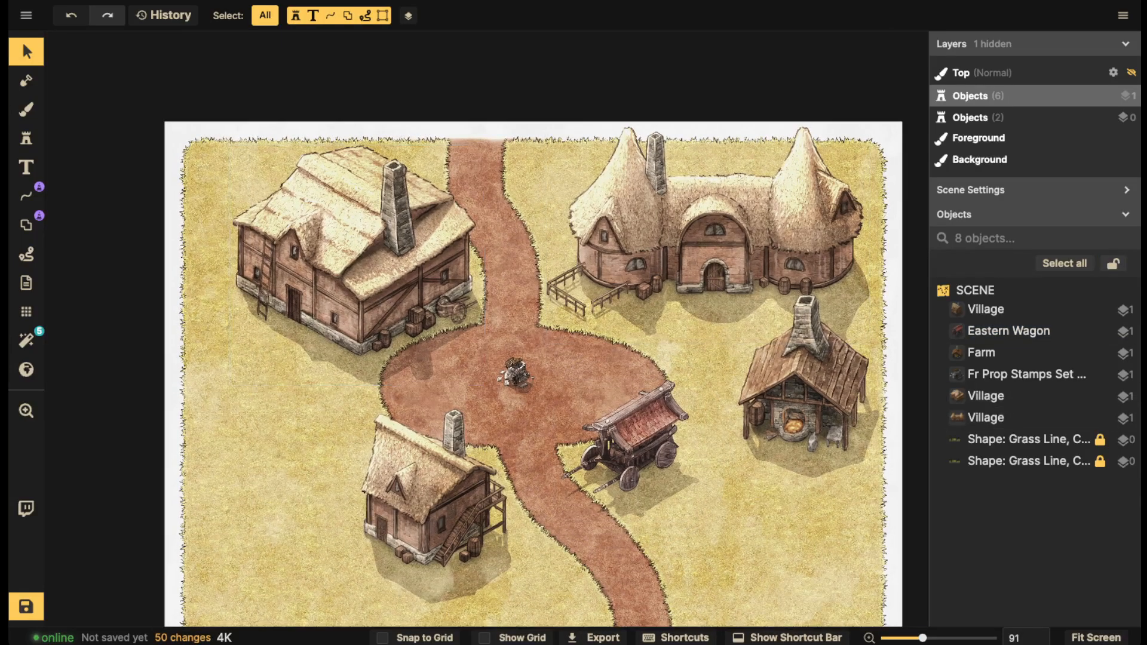
key("space")
left_click_drag(481, 335, 538, 230)
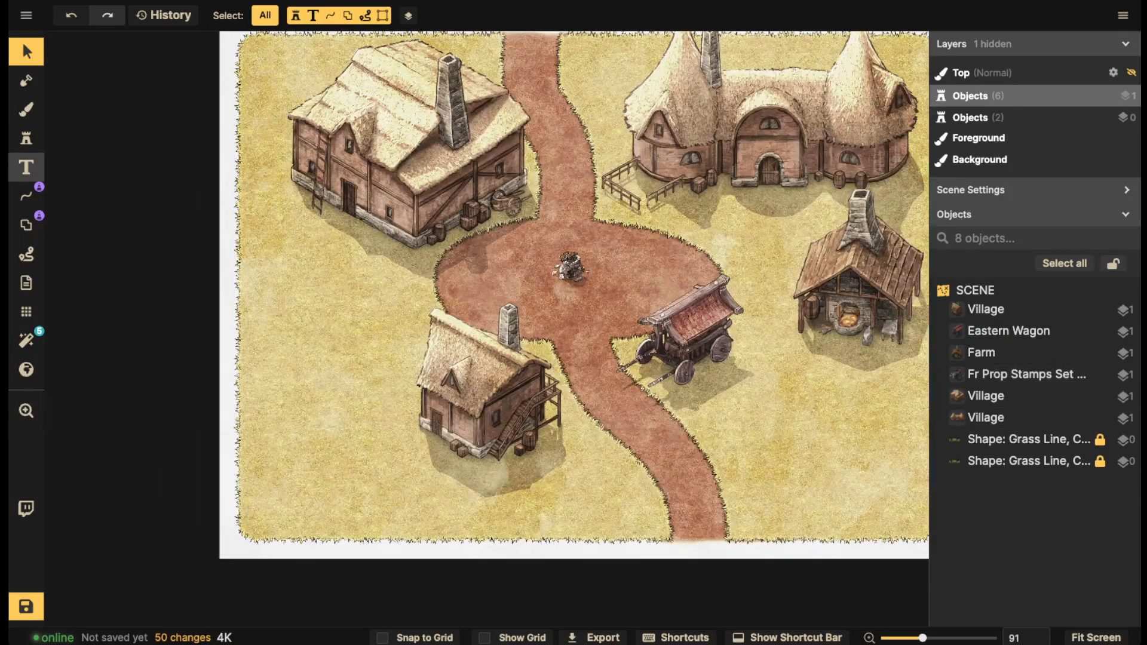
left_click(26, 138)
left_click(97, 161)
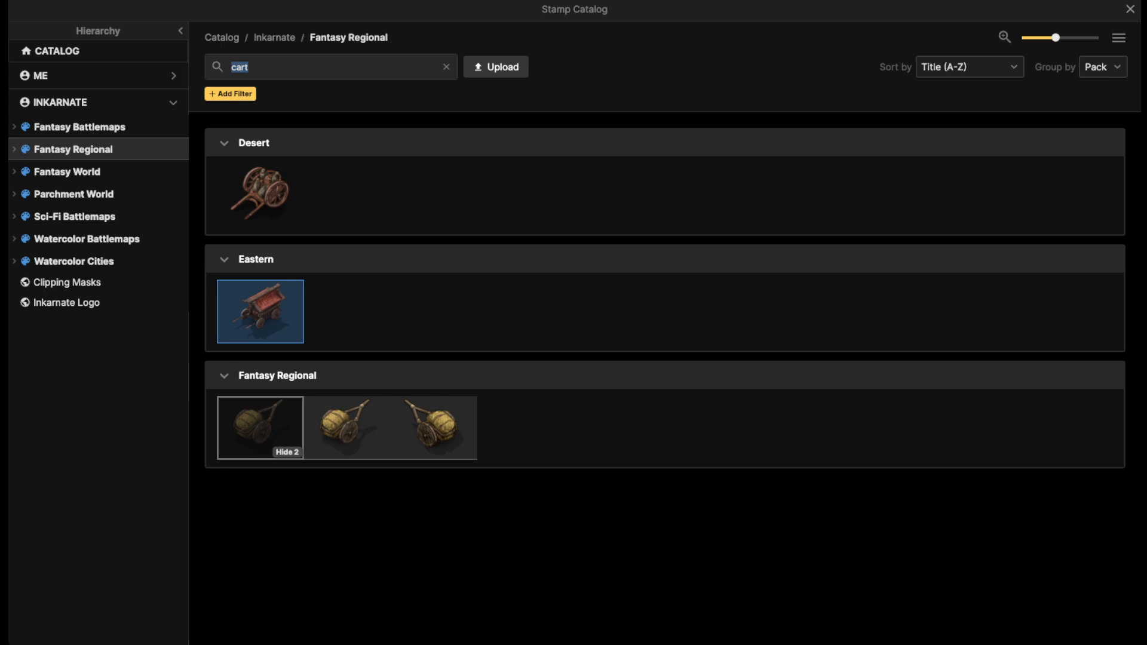
type("tent")
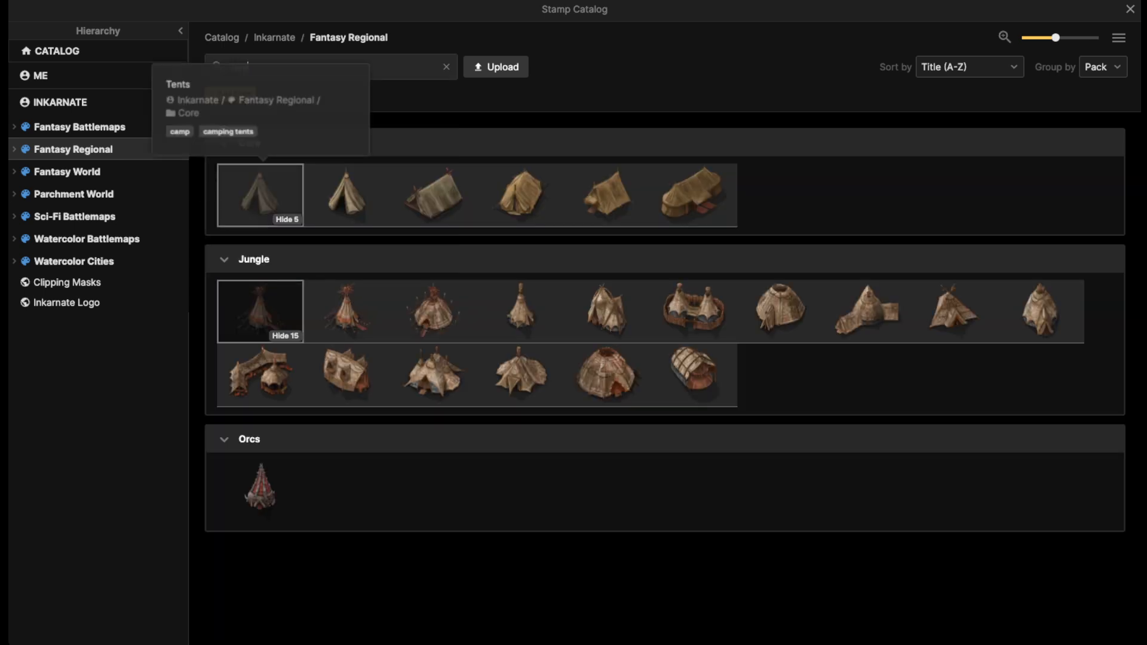
left_click(260, 194)
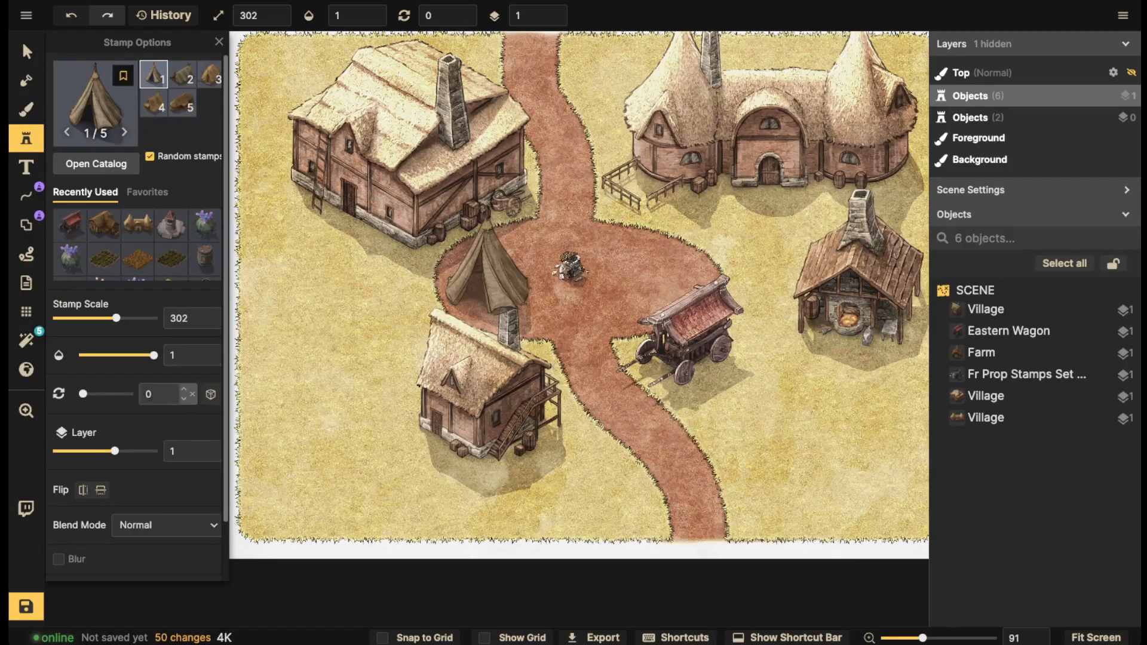
left_click(322, 276)
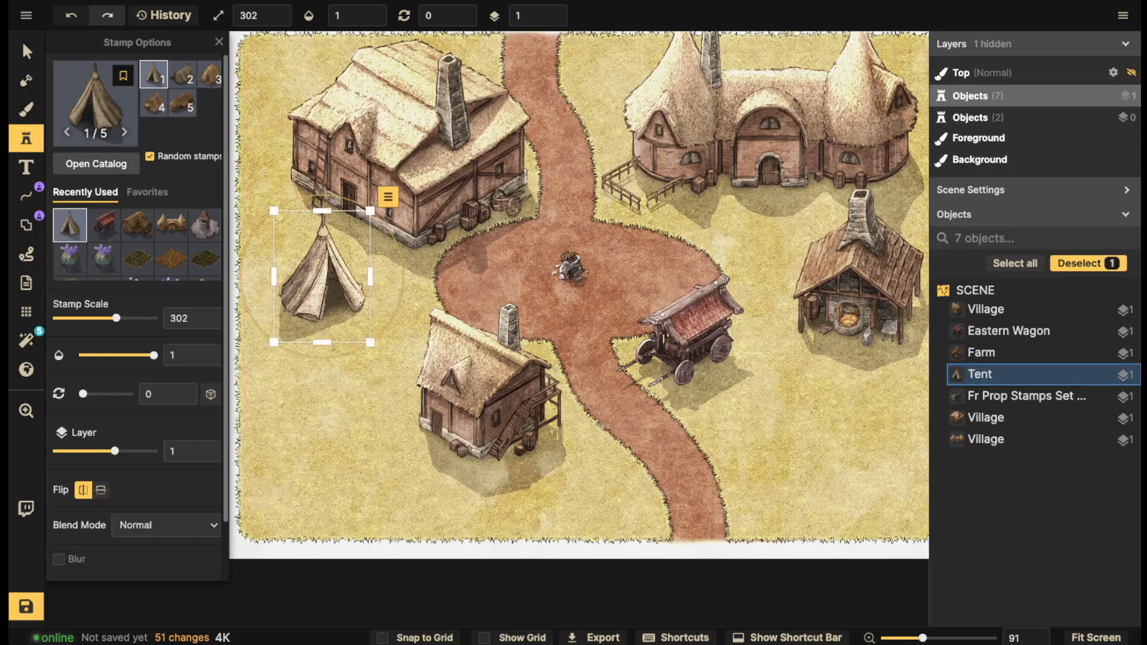
Move the tent farther west, close to the map's edge below the large chimney house, and deselect it
left_click(26, 52)
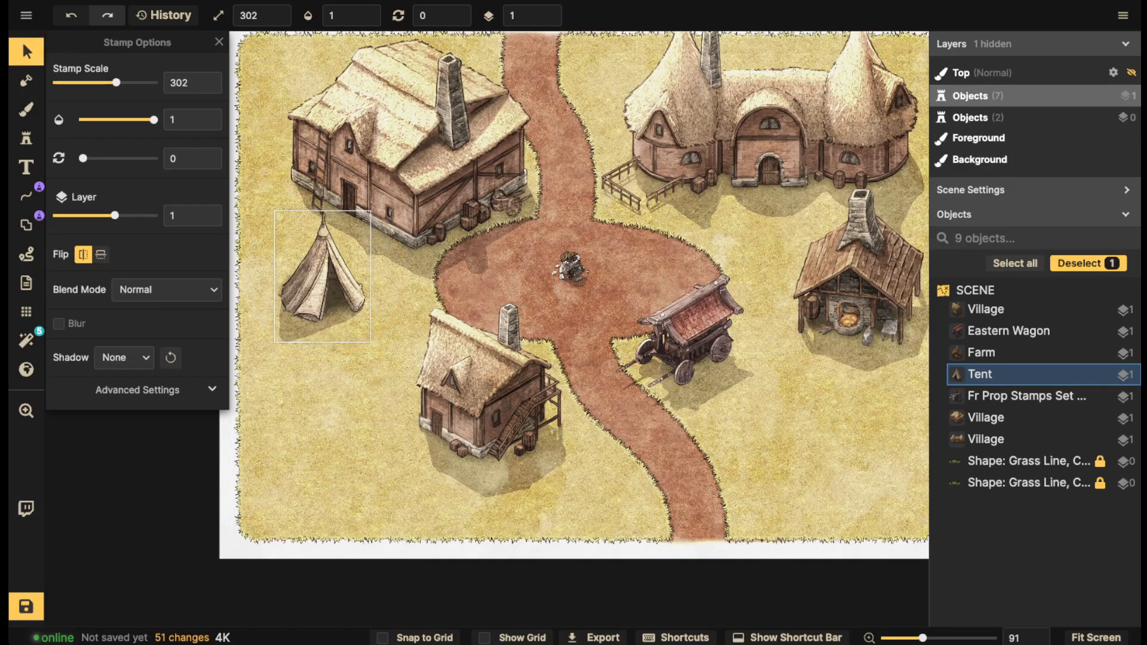
left_click_drag(323, 281, 291, 284)
key("Escape")
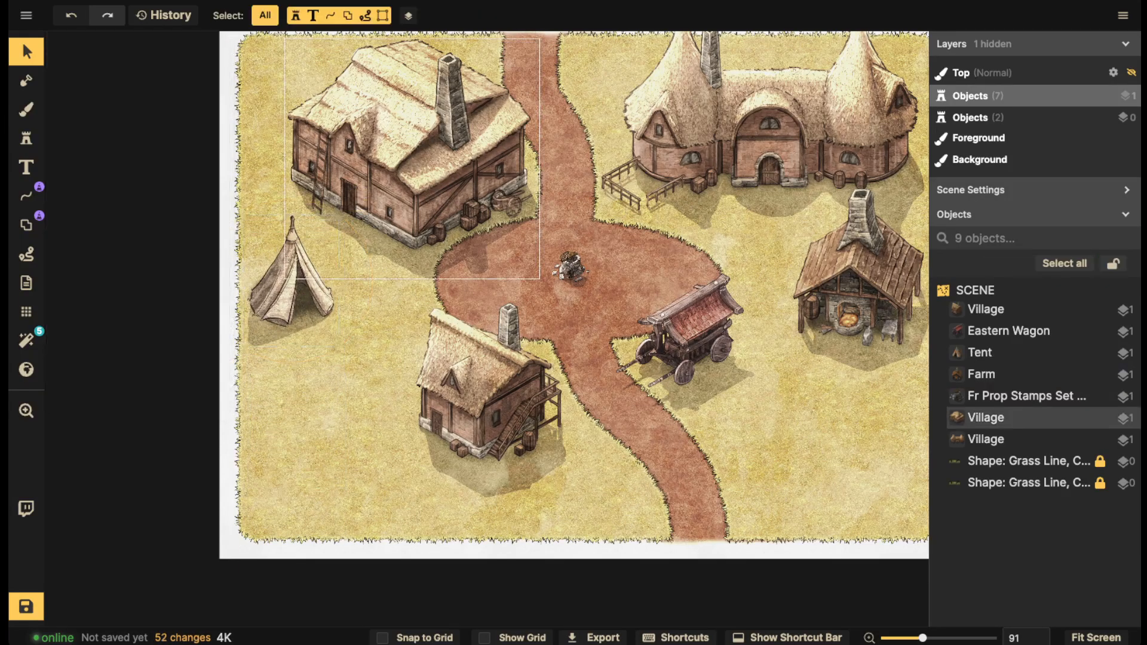
Browse the full stamp catalog for the campfire and place it at scale 132 just southeast of the tent
scroll(436, 252, "down", 1)
left_click_drag(436, 253, 350, 283)
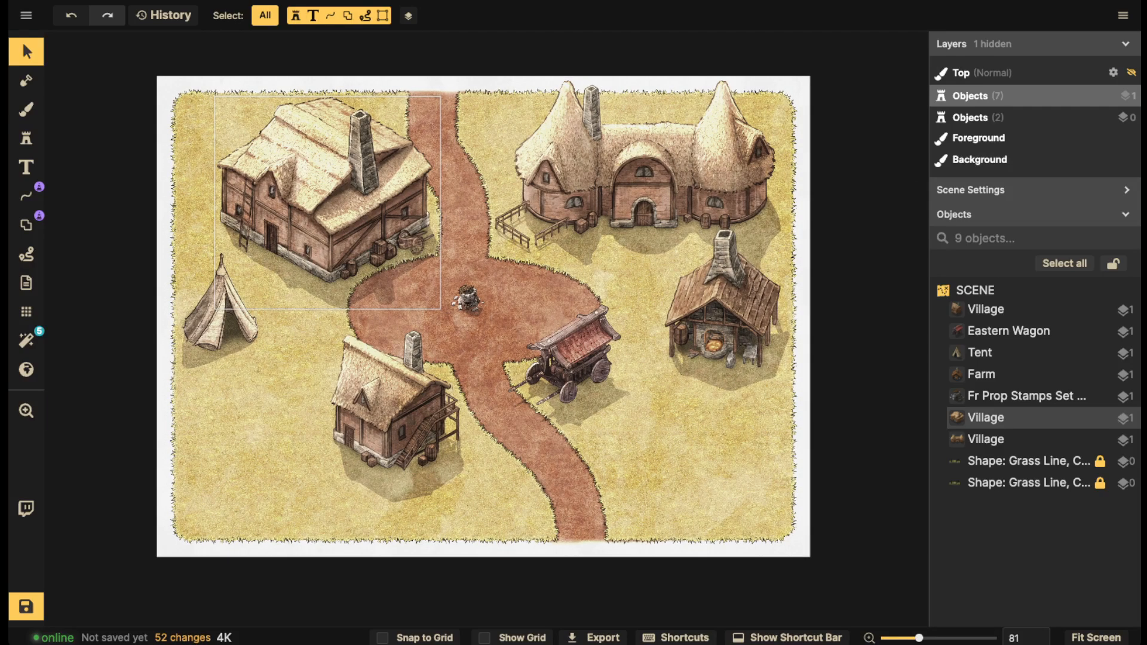
left_click(26, 138)
left_click(90, 106)
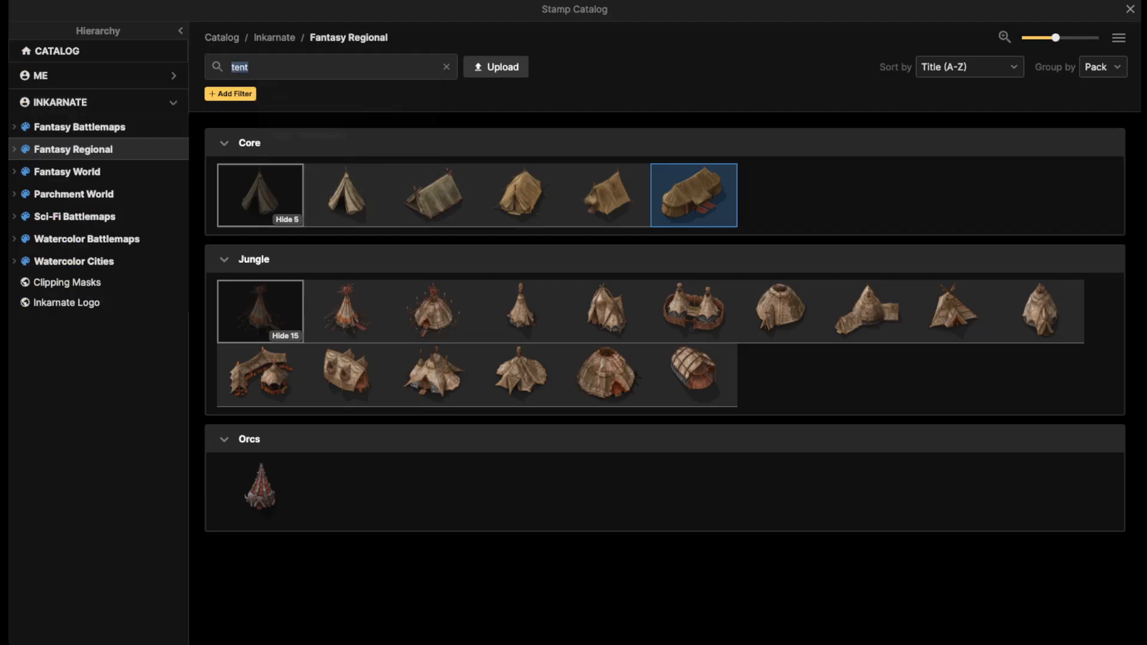
left_click(446, 67)
scroll(519, 281, "down", 18)
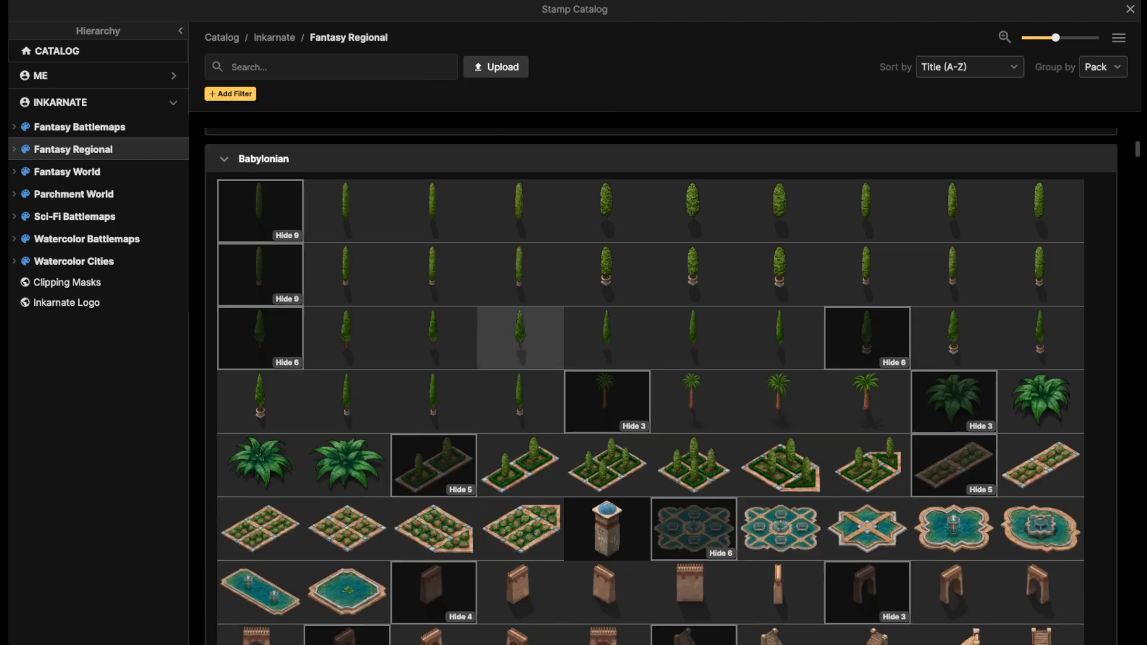
scroll(651, 386, "down", 15)
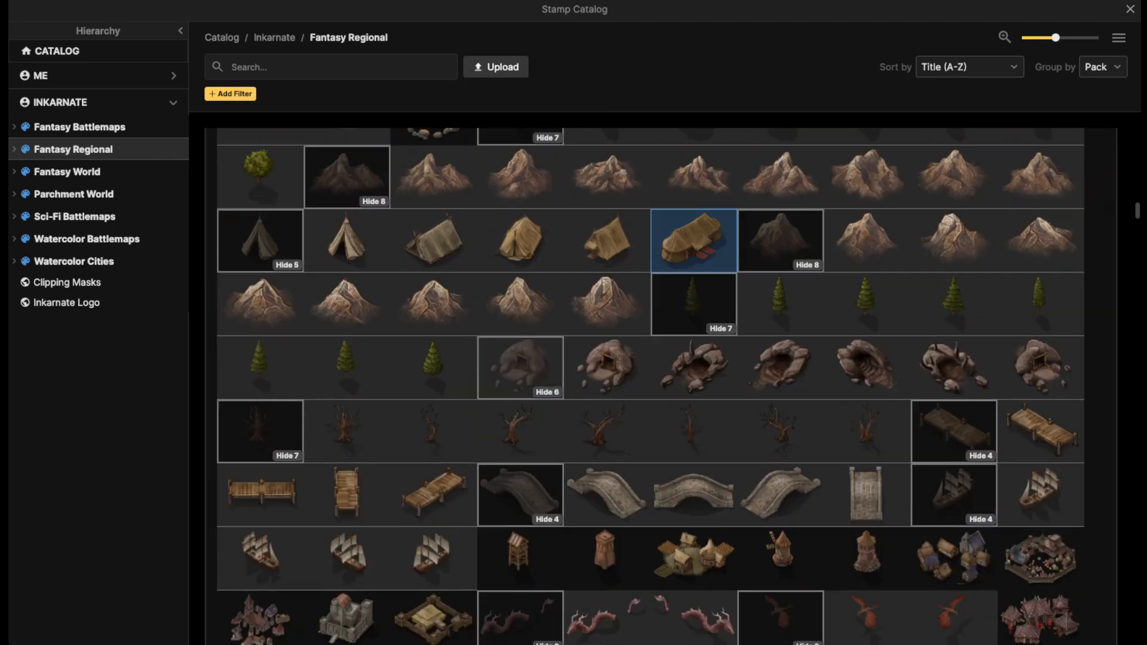
scroll(650, 386, "up", 2)
left_click(434, 206)
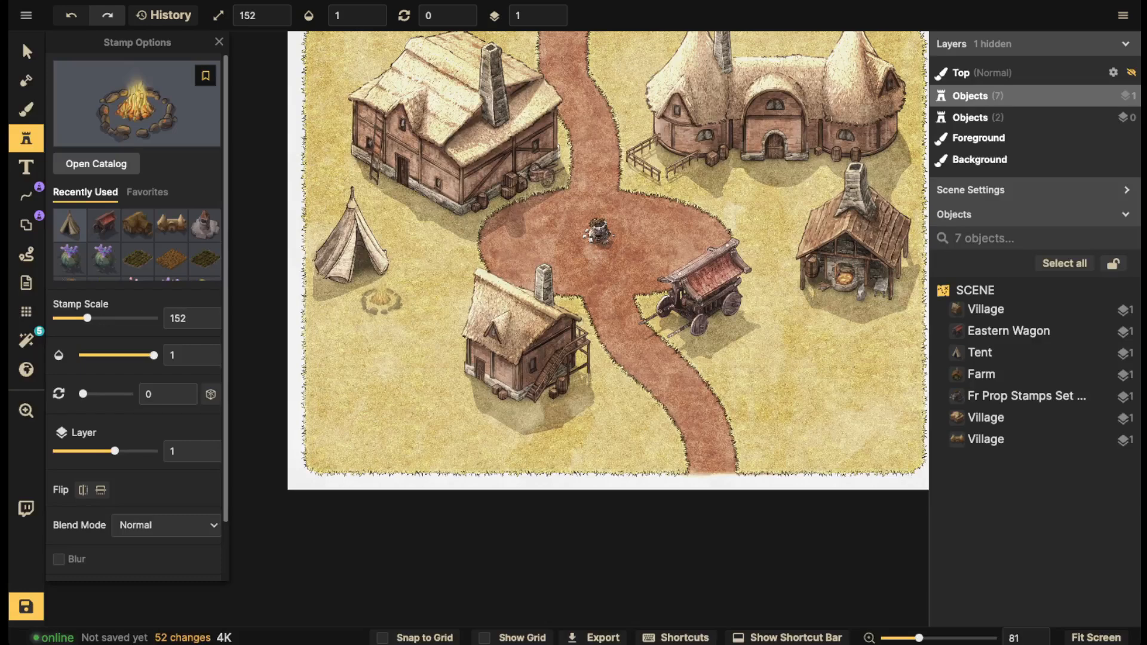
left_click(379, 289)
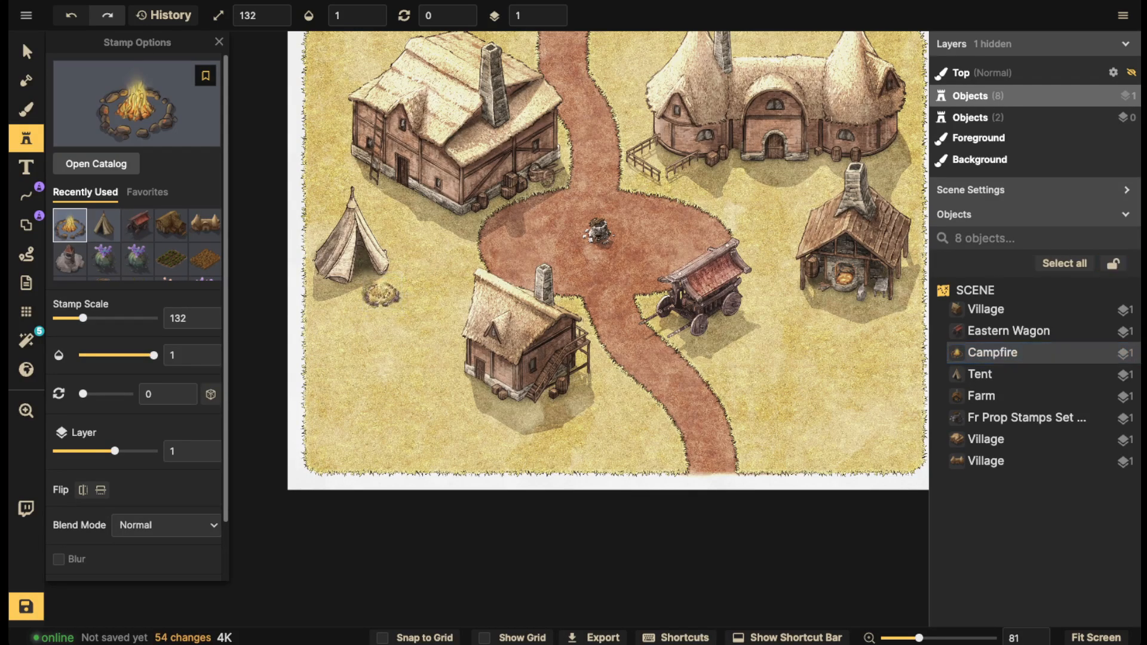
Move the tent slightly east, shift the campfire to the southeast of it, and deselect it
left_click_drag(380, 293, 344, 305)
left_click(26, 52)
left_click(316, 259)
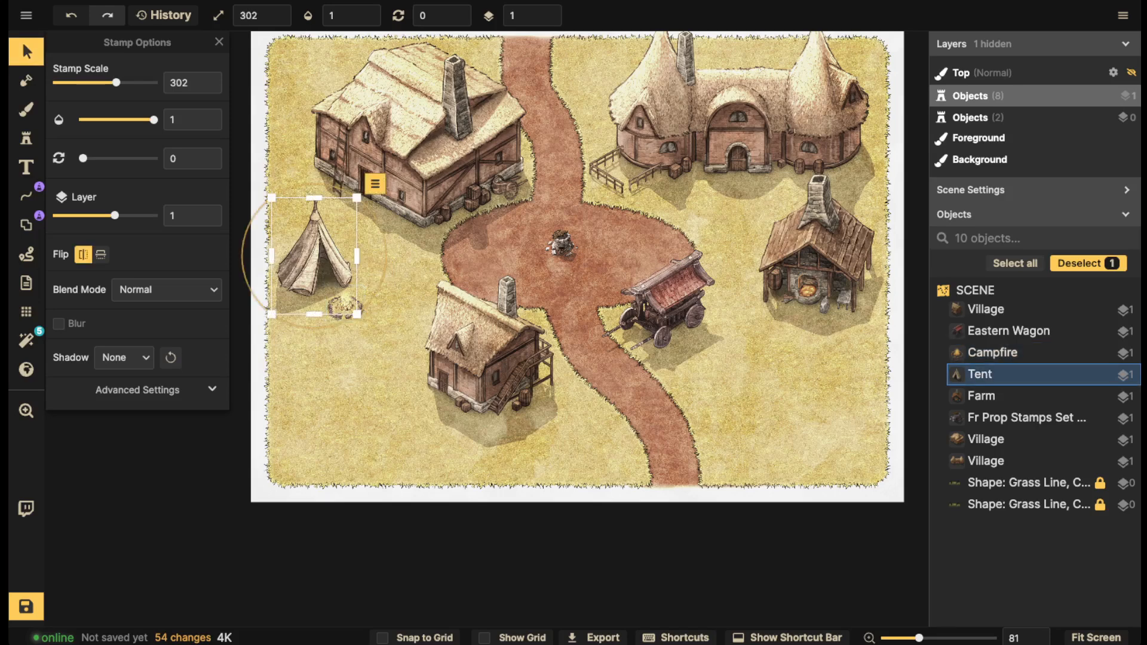
left_click_drag(315, 258, 332, 258)
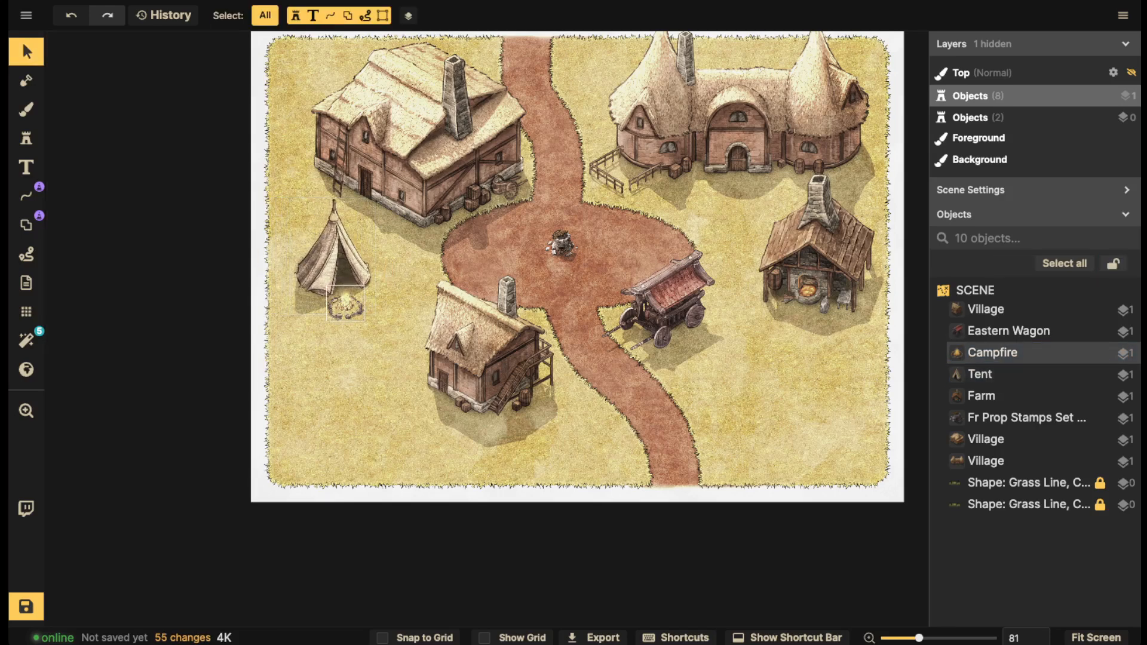
left_click(345, 305)
left_click_drag(358, 305, 360, 307)
left_click(404, 301)
scroll(448, 290, "down", 3)
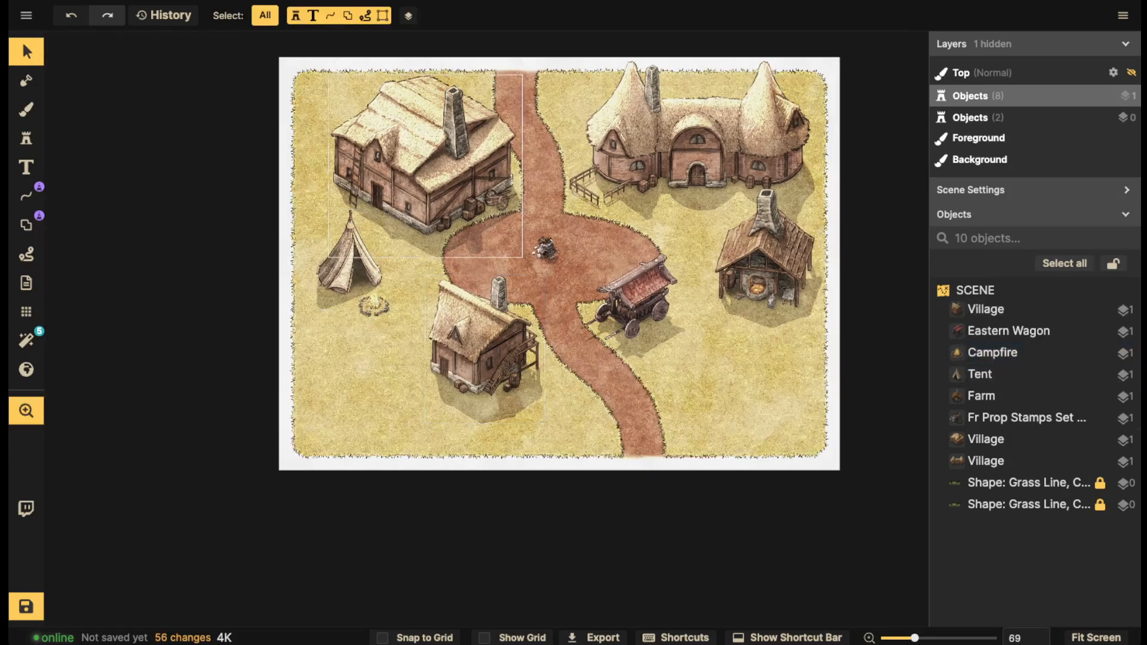
left_click_drag(448, 289, 441, 300)
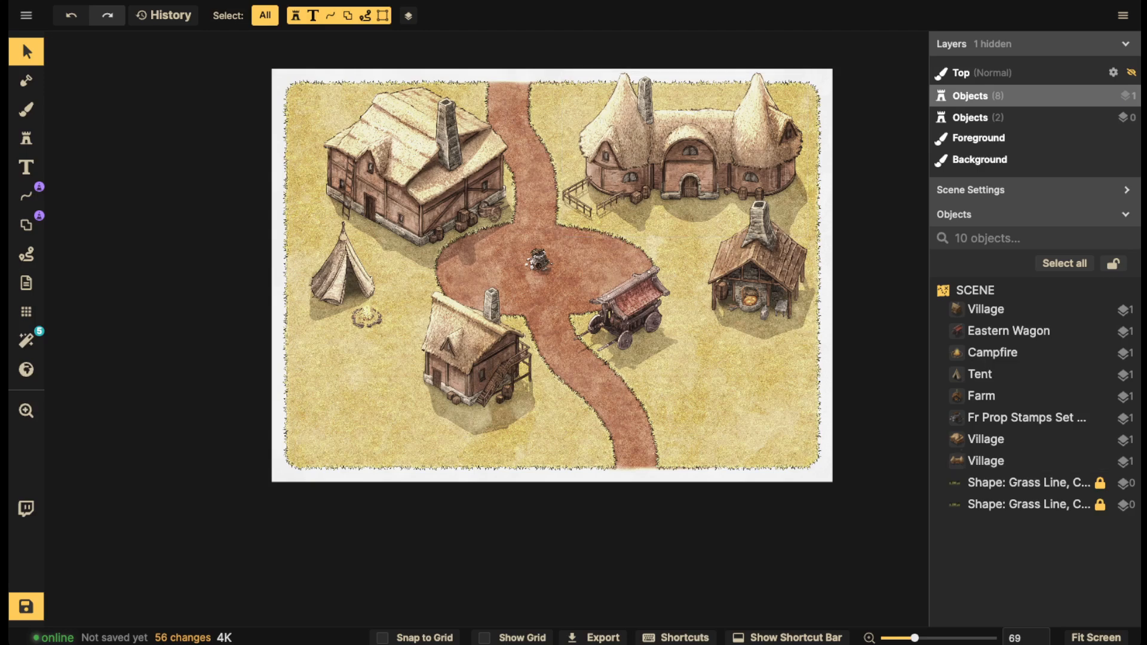
Unlock both grass-line shapes so they can be edited, leaving neither selected
left_click(1100, 484)
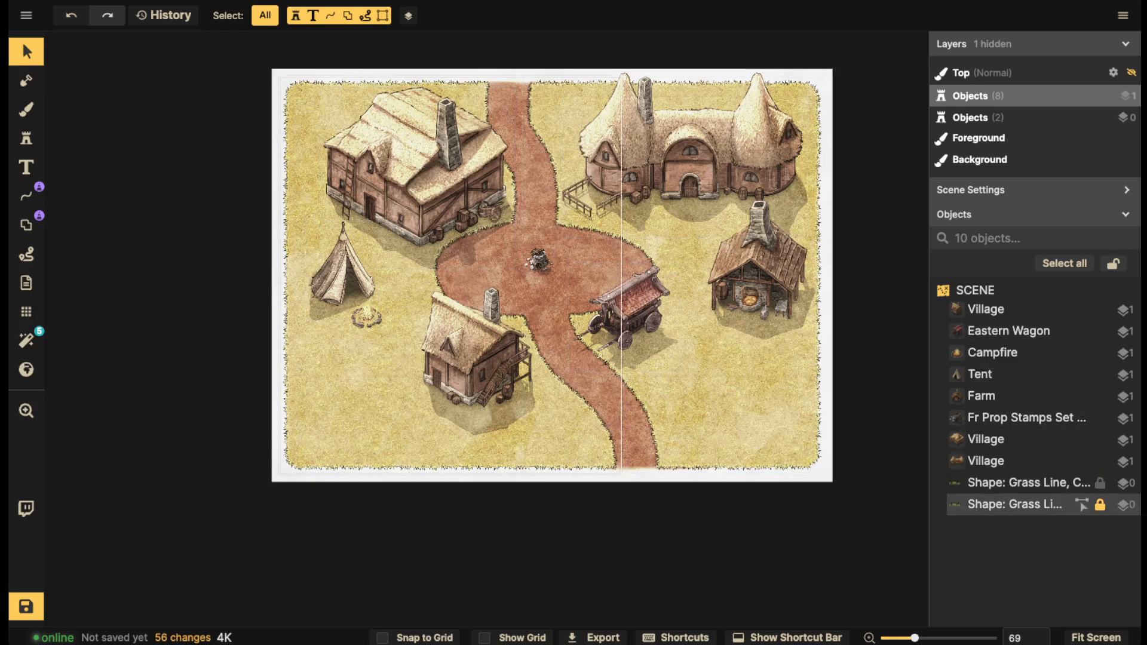
left_click(1100, 505)
left_click_drag(555, 364, 549, 434)
left_click(549, 434)
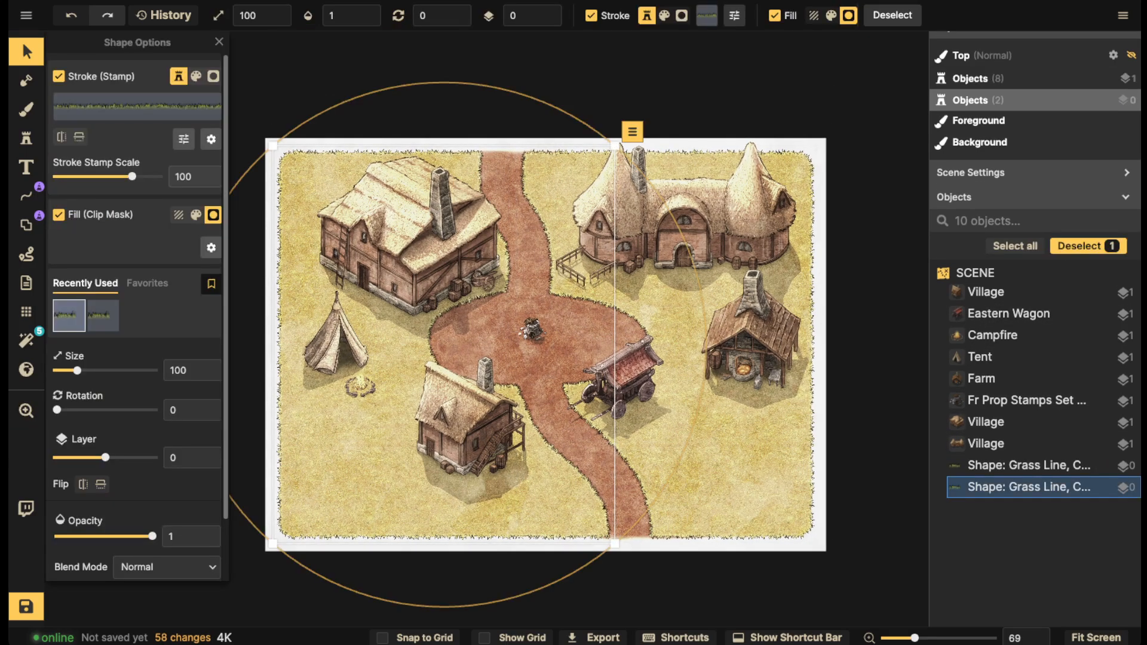
key("Escape")
With the shape brush in Subtract mode at size 30, carve a path from the large chimney house's door to the clearing
left_click(26, 225)
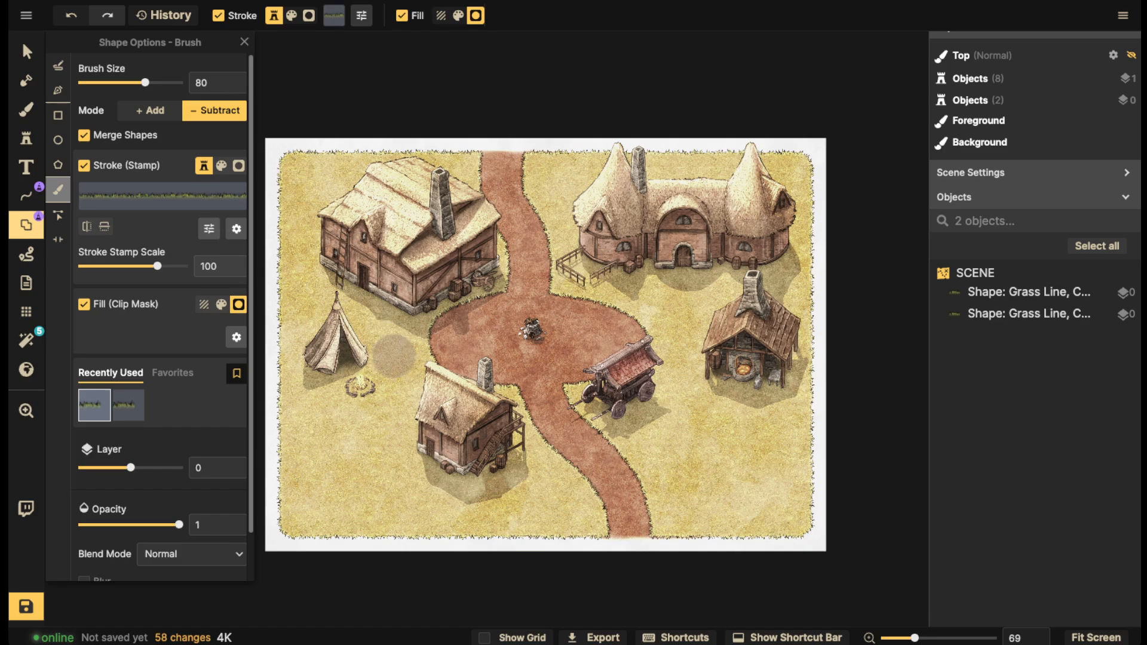
scroll(394, 354, "up", 1)
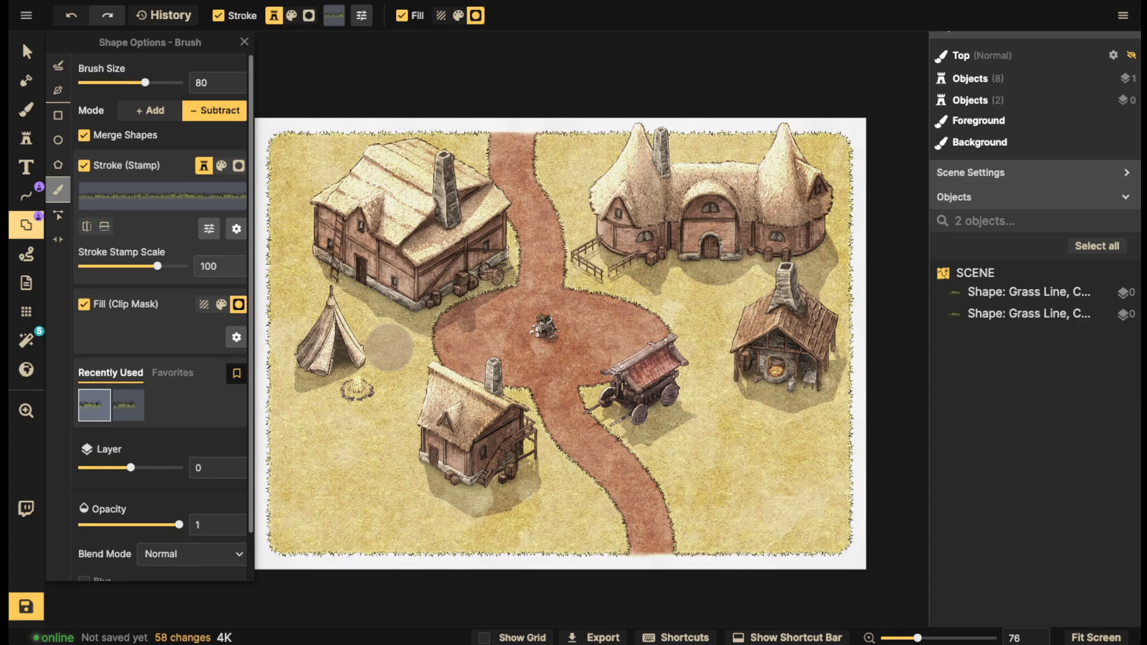
scroll(402, 351, "up", 3)
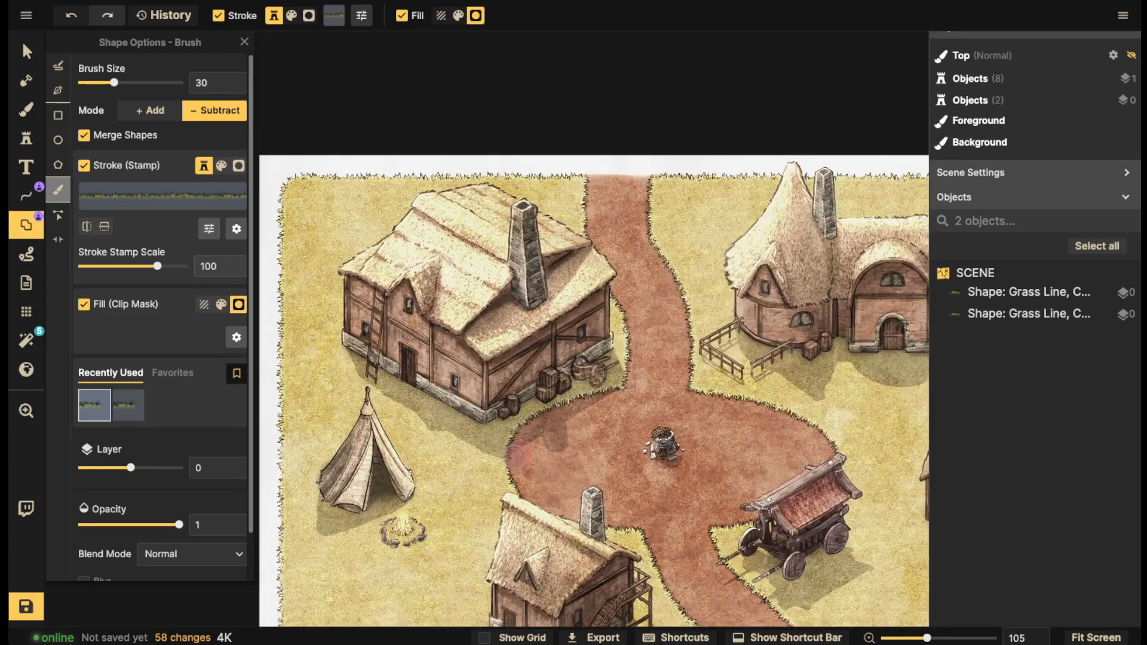
left_click_drag(412, 373, 412, 371)
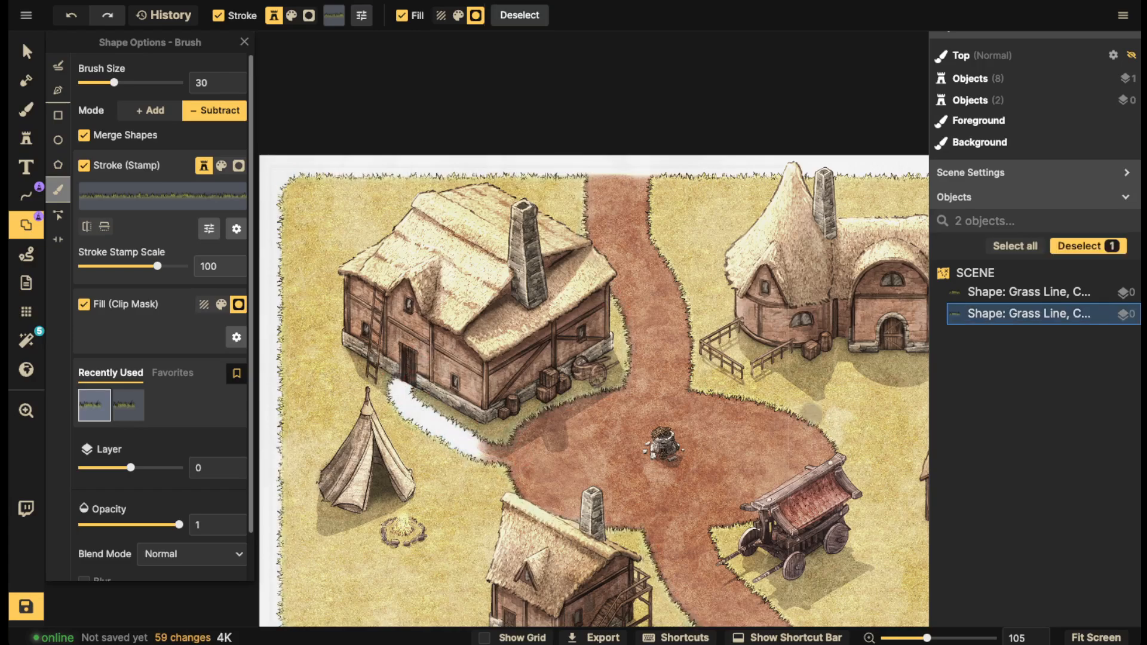
Subtract a narrow curved path from the clearing's northeast edge to the door of the long thatched building
key("space")
left_click_drag(836, 414, 647, 400)
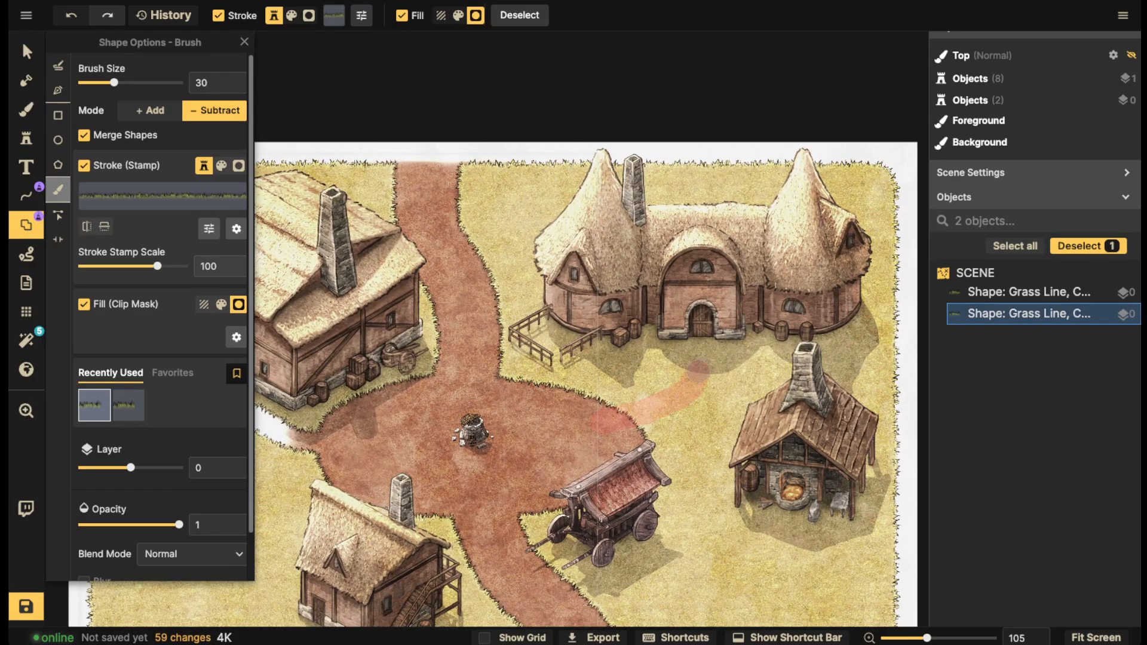
left_click_drag(701, 329, 702, 327)
Subtract a narrow path from the southern road to the forge and clear a wide yard in front of it
key("space")
mouse_move(812, 464)
left_mouse_down()
mouse_move(795, 375)
mouse_move(771, 338)
left_mouse_up()
key("space")
left_click_drag(687, 449, 661, 421)
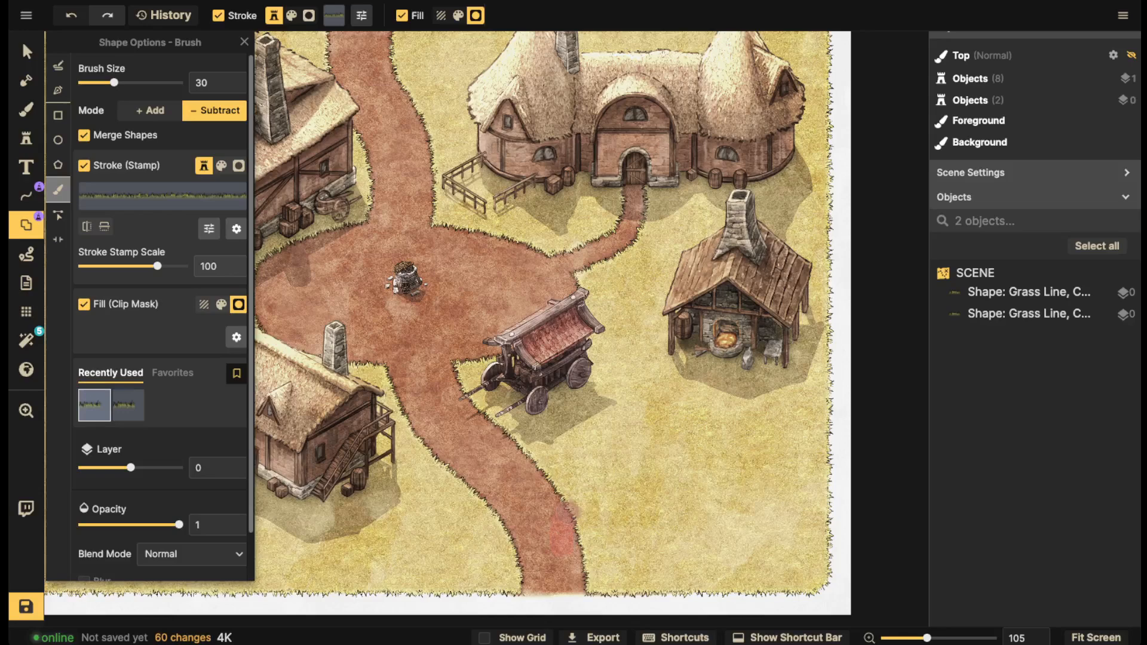
left_click_drag(711, 383, 714, 357)
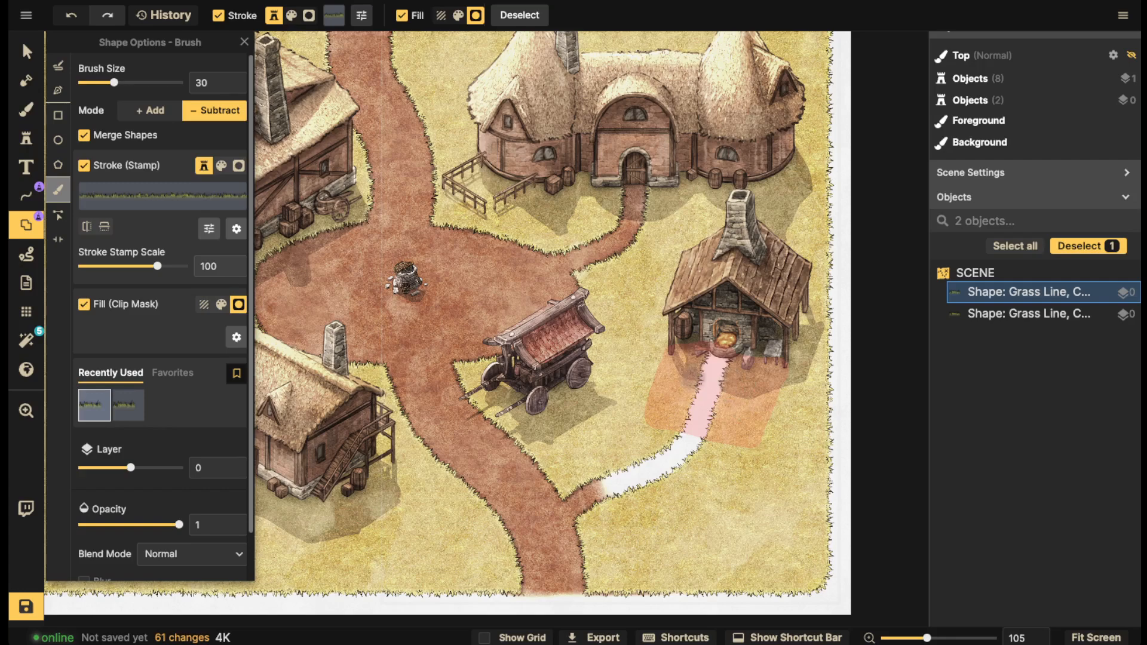
left_click_drag(755, 438, 755, 427)
Subtract a path from the southern road around the front of the small cottage to its west side
key("space")
left_click_drag(468, 466, 687, 383)
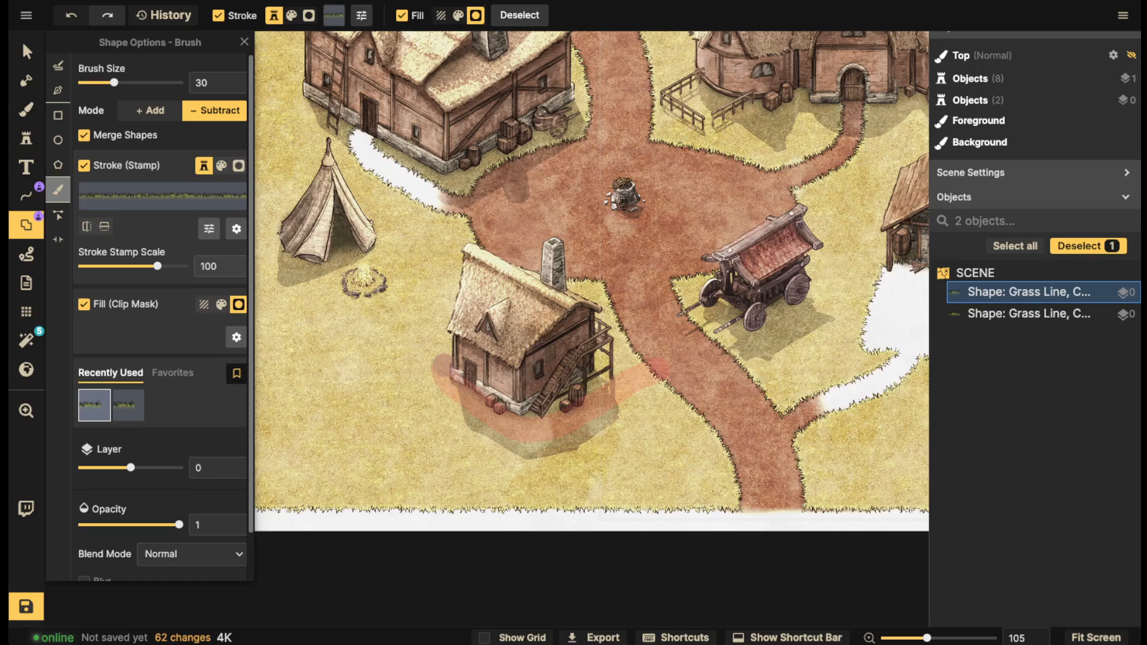
mouse_move(547, 232)
left_mouse_down()
mouse_move(592, 223)
mouse_move(632, 249)
left_mouse_up()
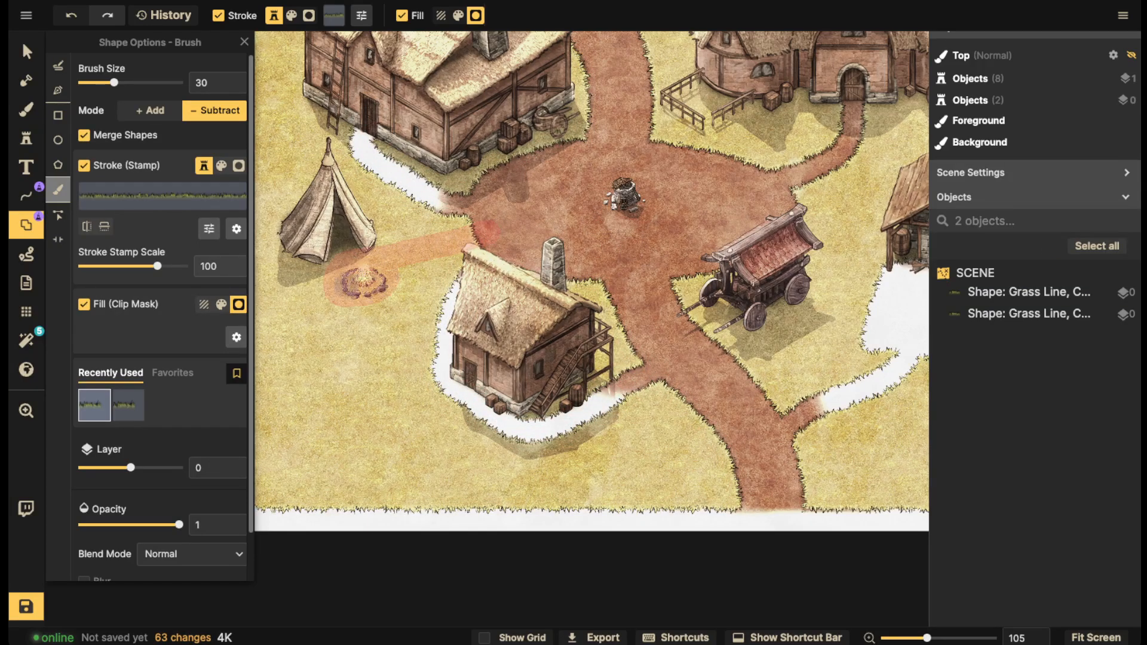
Subtract the grass around the campfire and tent, linking both to the clearing
left_click_drag(354, 274, 450, 267)
key("space")
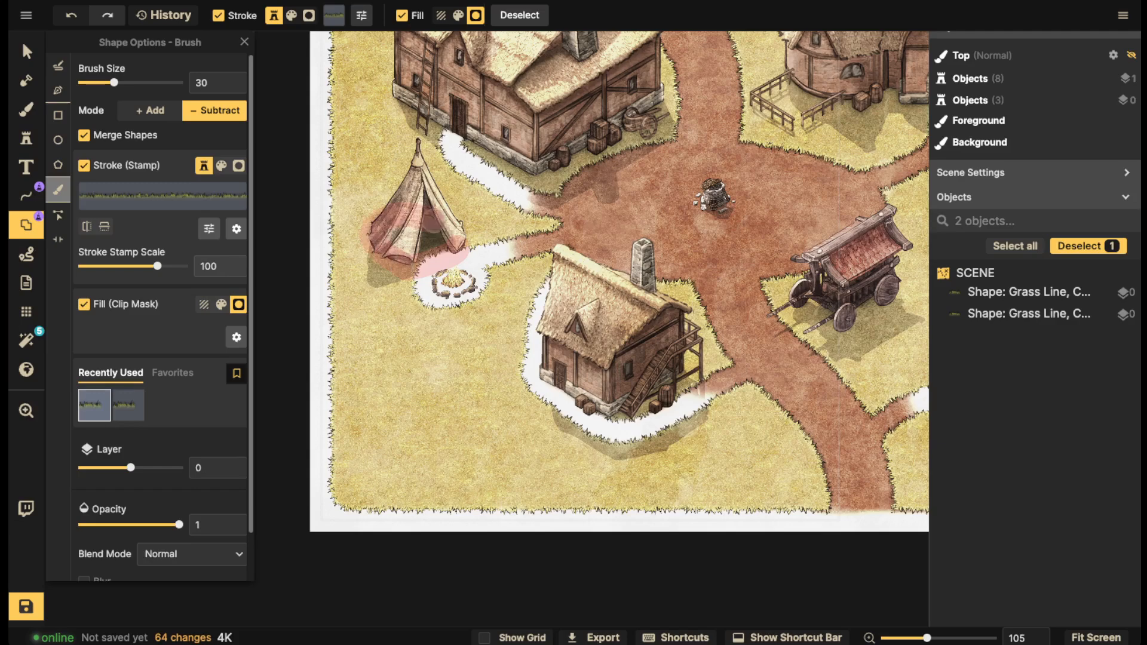
left_click_drag(438, 212, 445, 216)
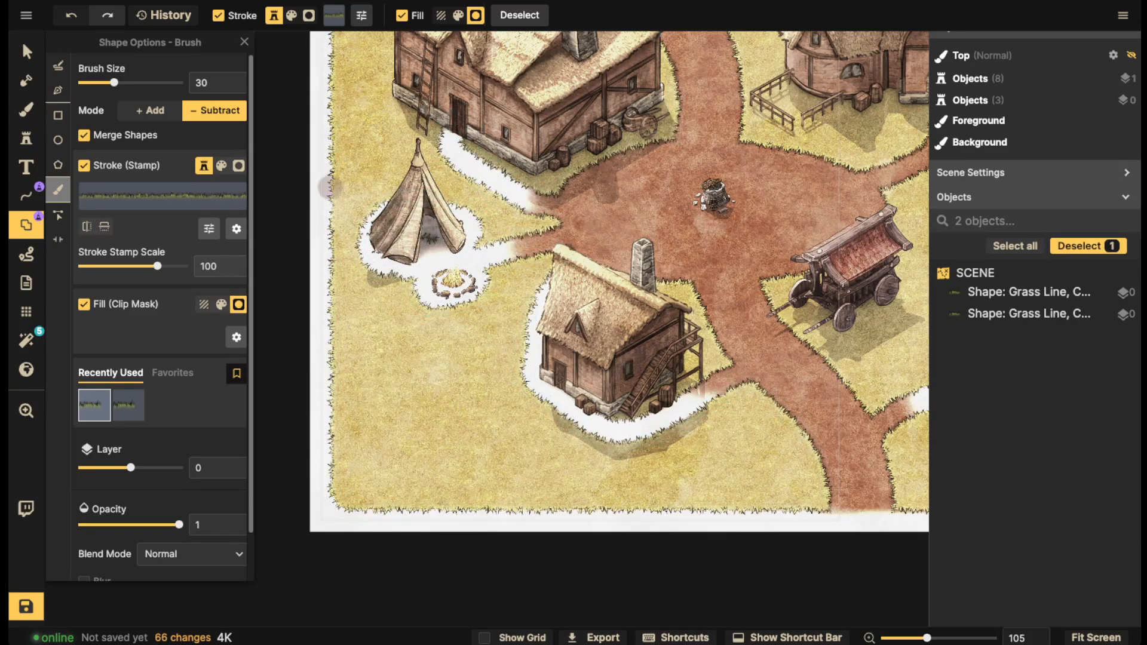
Paint the exposed white paths, campsite and forge yard with the reddish-brown background texture at brush size 110
key("b")
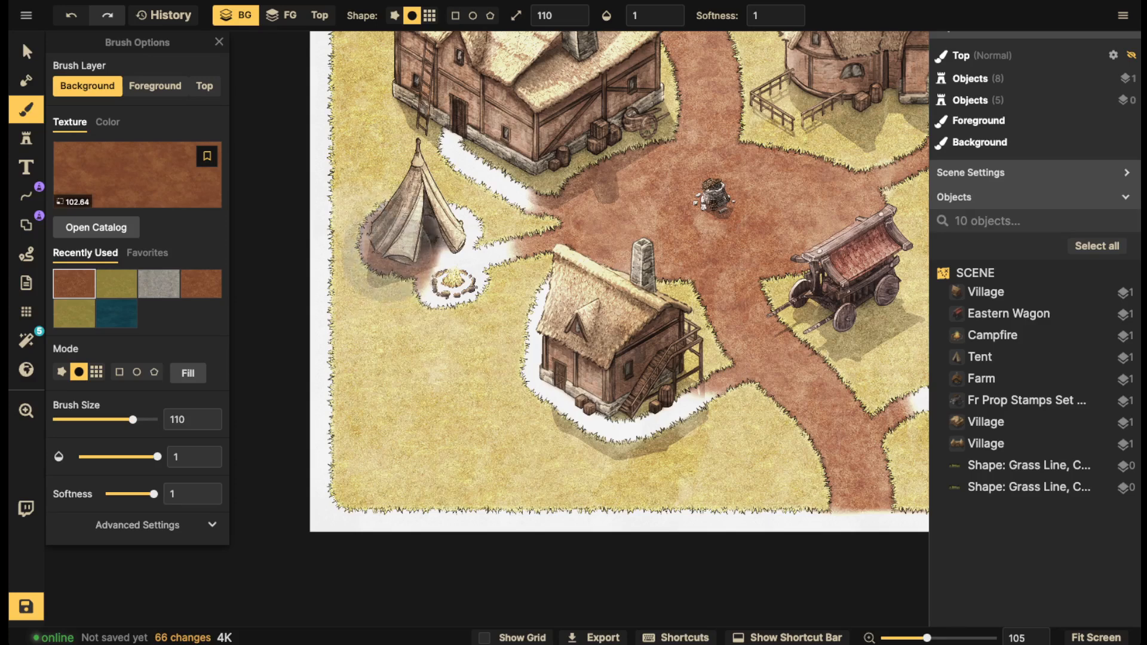
mouse_move(383, 251)
left_mouse_down()
mouse_move(454, 268)
mouse_move(526, 263)
mouse_move(496, 180)
mouse_move(518, 177)
mouse_move(549, 383)
mouse_move(592, 439)
mouse_move(669, 418)
mouse_move(581, 390)
mouse_move(508, 341)
mouse_move(370, 336)
left_mouse_up()
scroll(505, 335, "down", 3)
key("space")
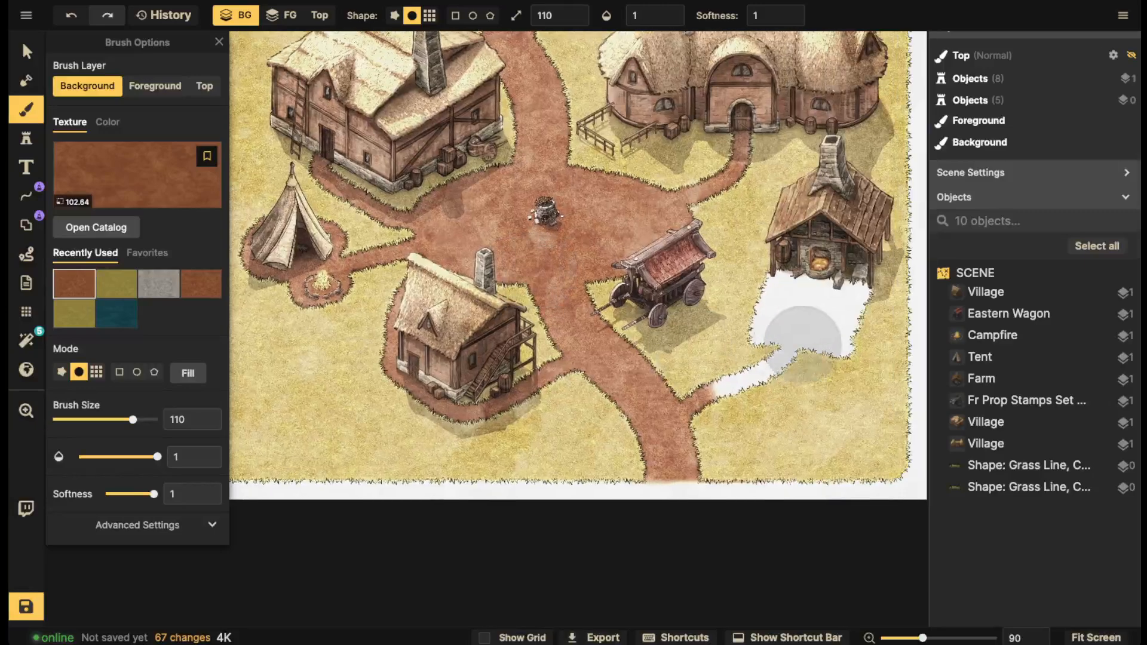
mouse_move(802, 340)
left_mouse_down()
mouse_move(817, 321)
mouse_move(784, 266)
mouse_move(710, 392)
mouse_move(736, 391)
mouse_move(825, 300)
left_mouse_up()
scroll(490, 199, "down", 3)
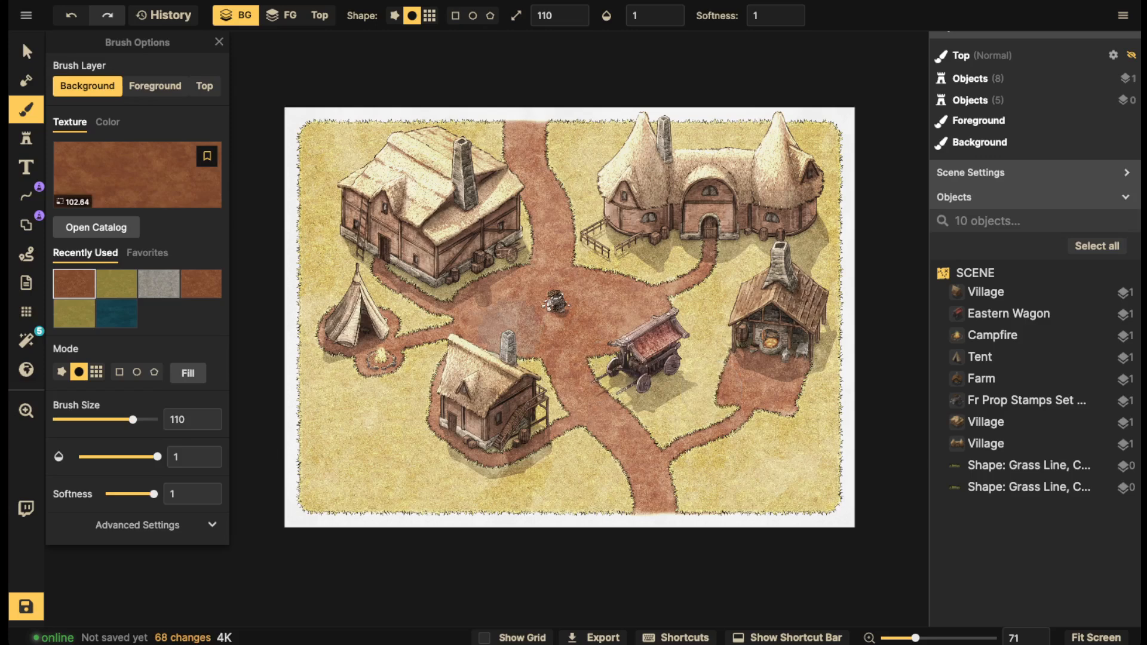
left_click(26, 52)
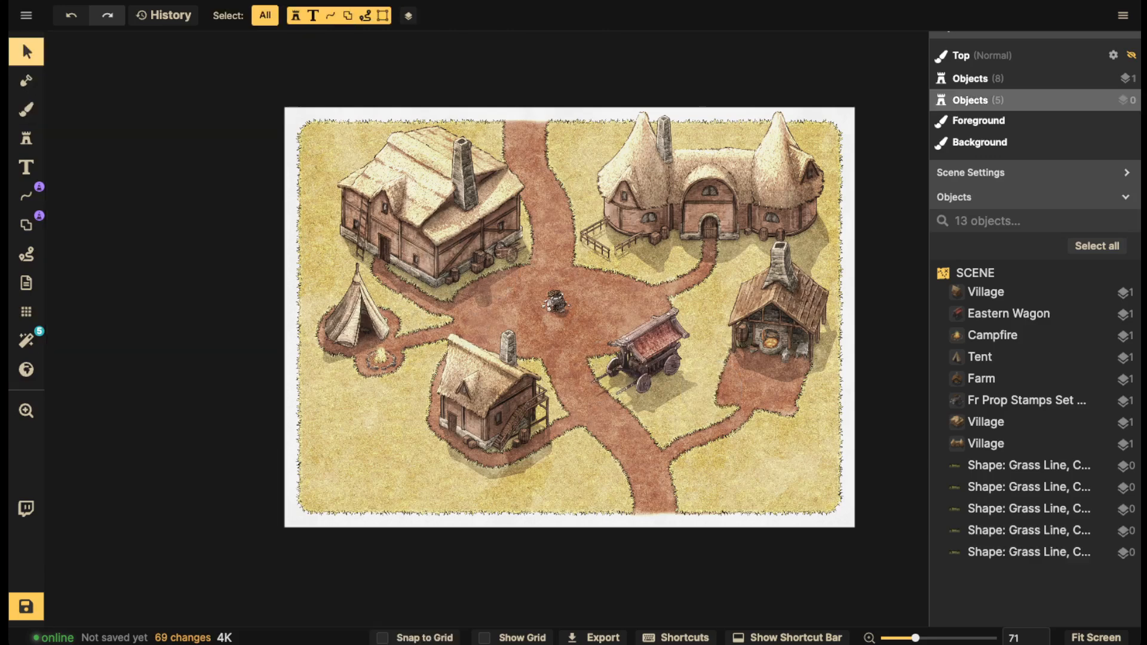
scroll(617, 297, "down", 1)
left_click_drag(617, 297, 517, 297)
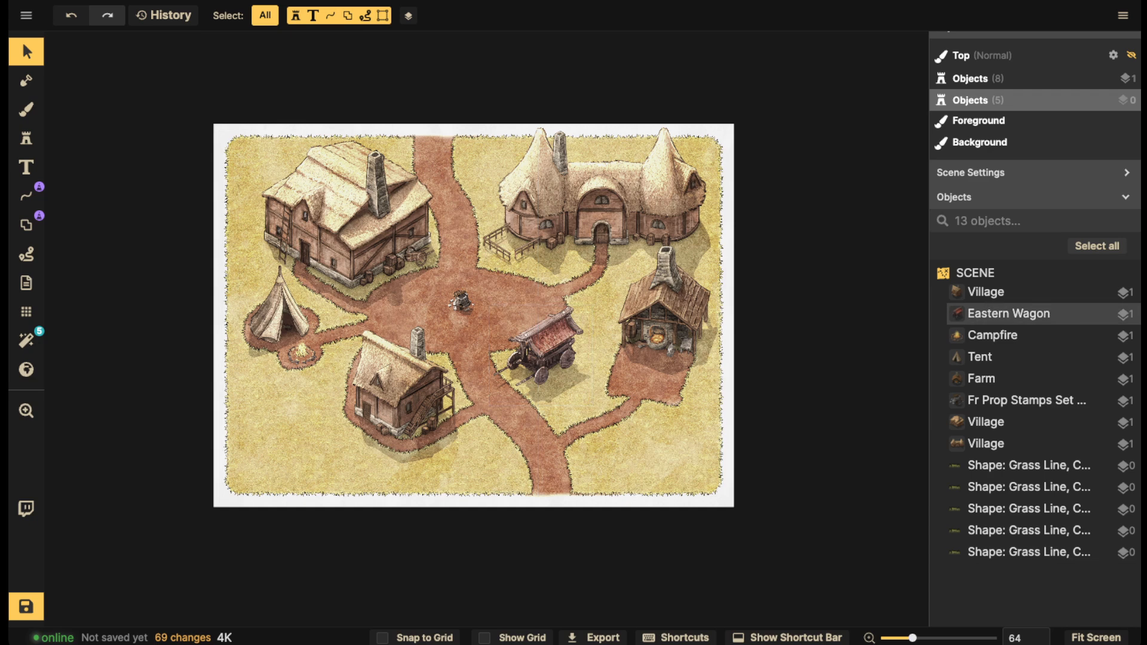
left_click(1009, 314)
key("Escape")
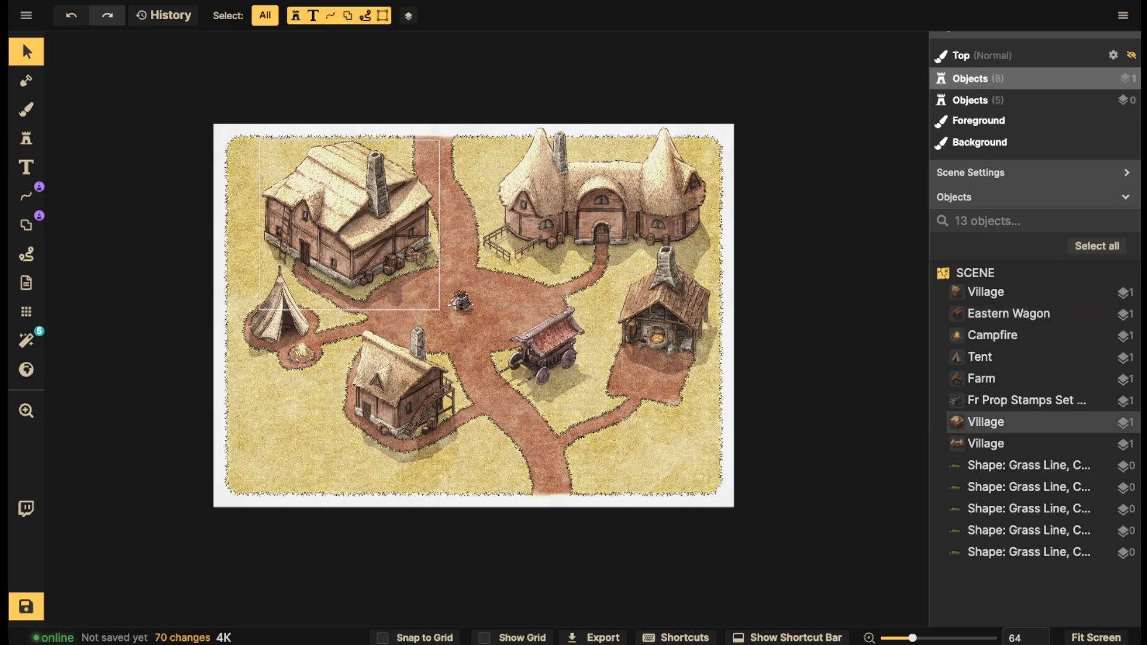
Choose the random pine tree stamps at scale 332 and place a row of trees behind the large chimney house in the northwest
left_click(27, 138)
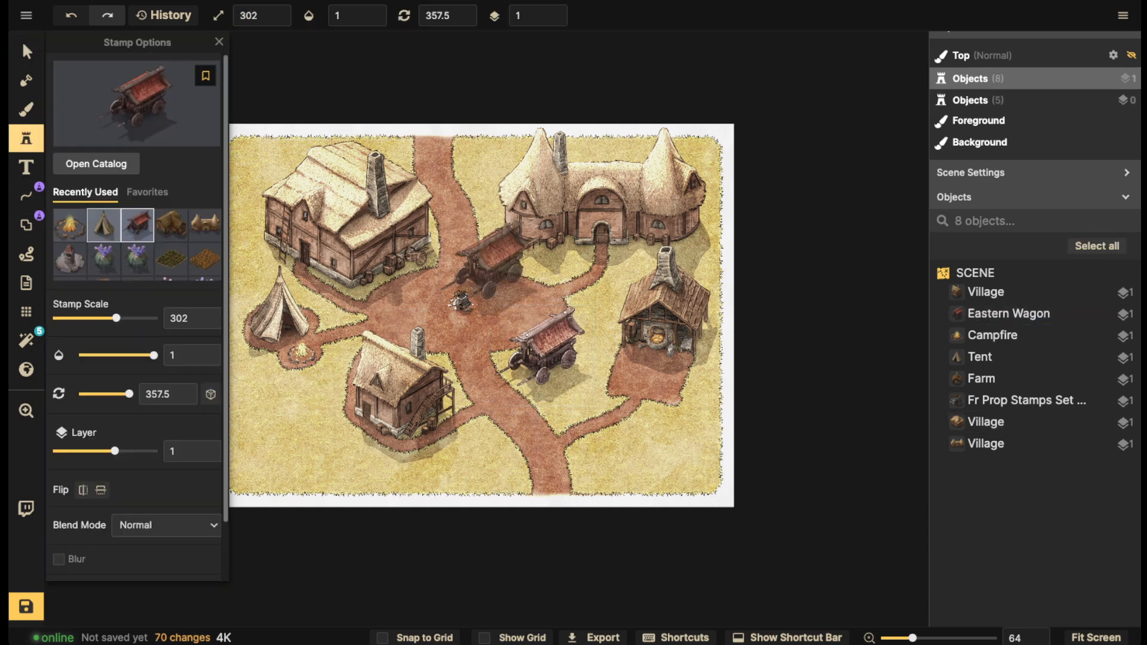
scroll(104, 251, "down", 5)
scroll(104, 251, "up", 5)
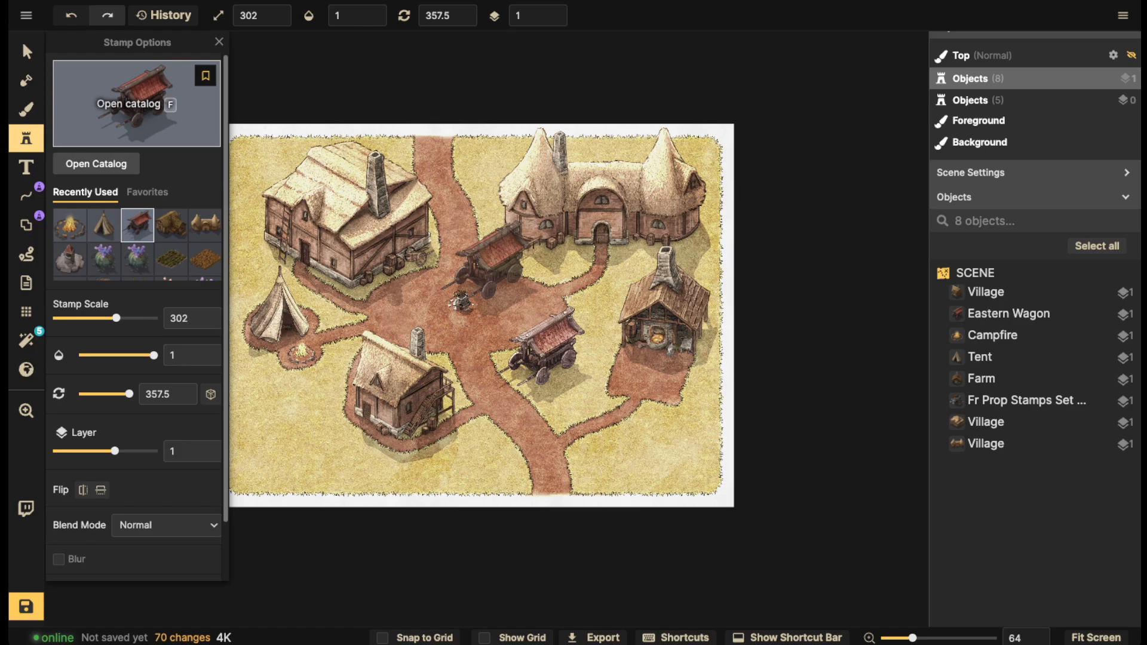
left_click(135, 103)
left_click(423, 459)
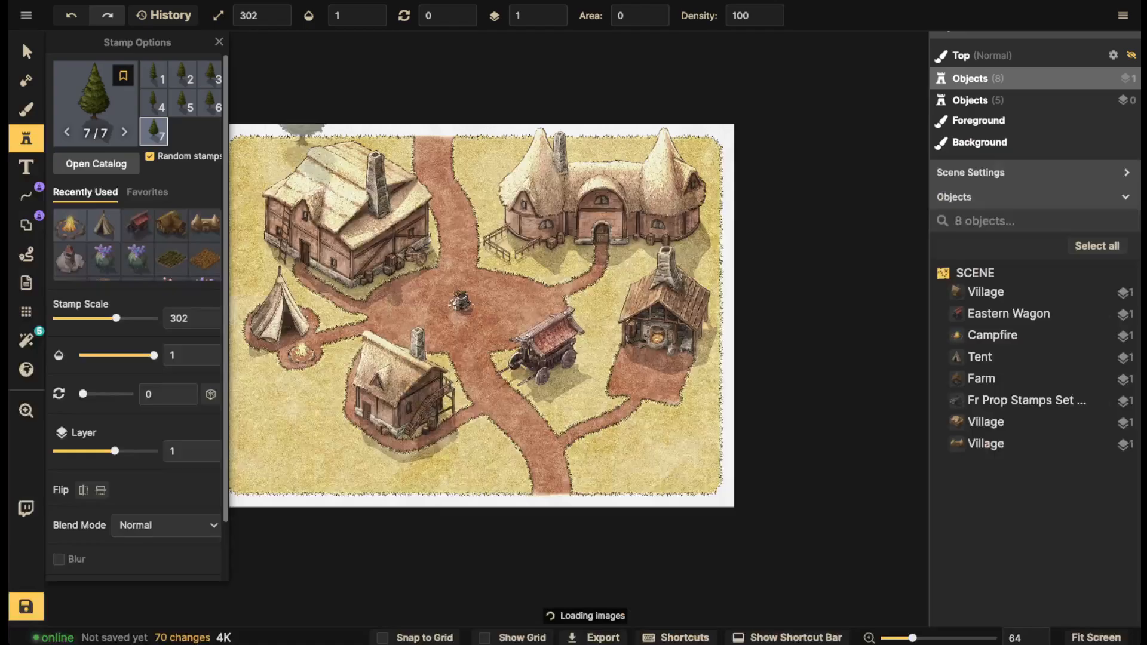
scroll(279, 149, "up", 1)
left_click_drag(279, 149, 433, 165)
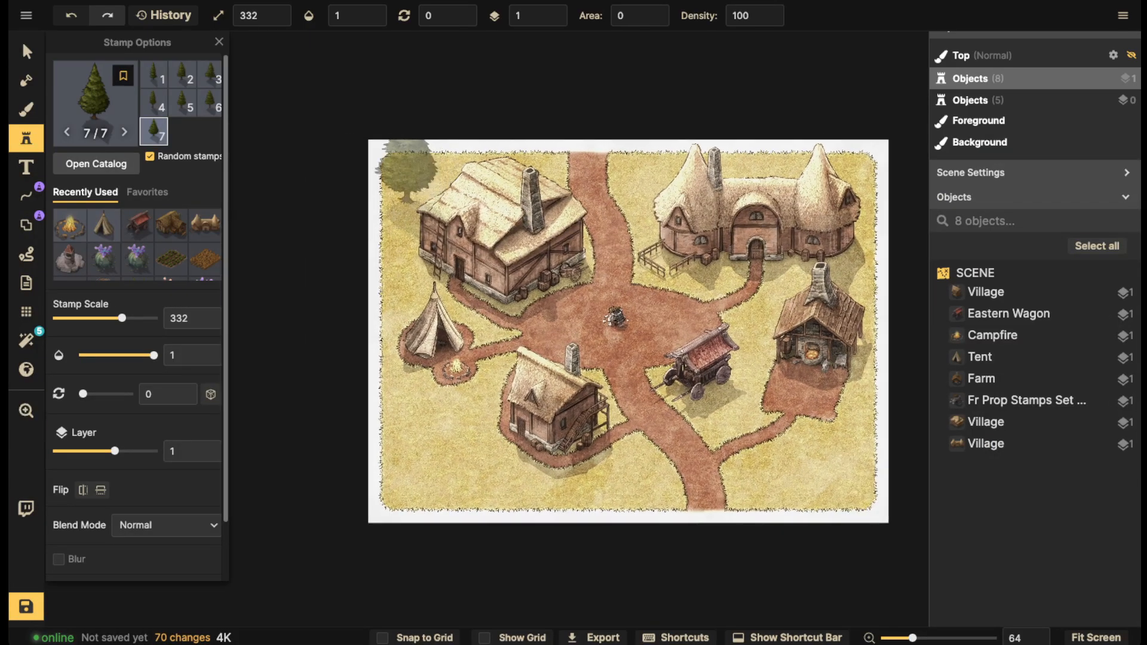
left_click(411, 173)
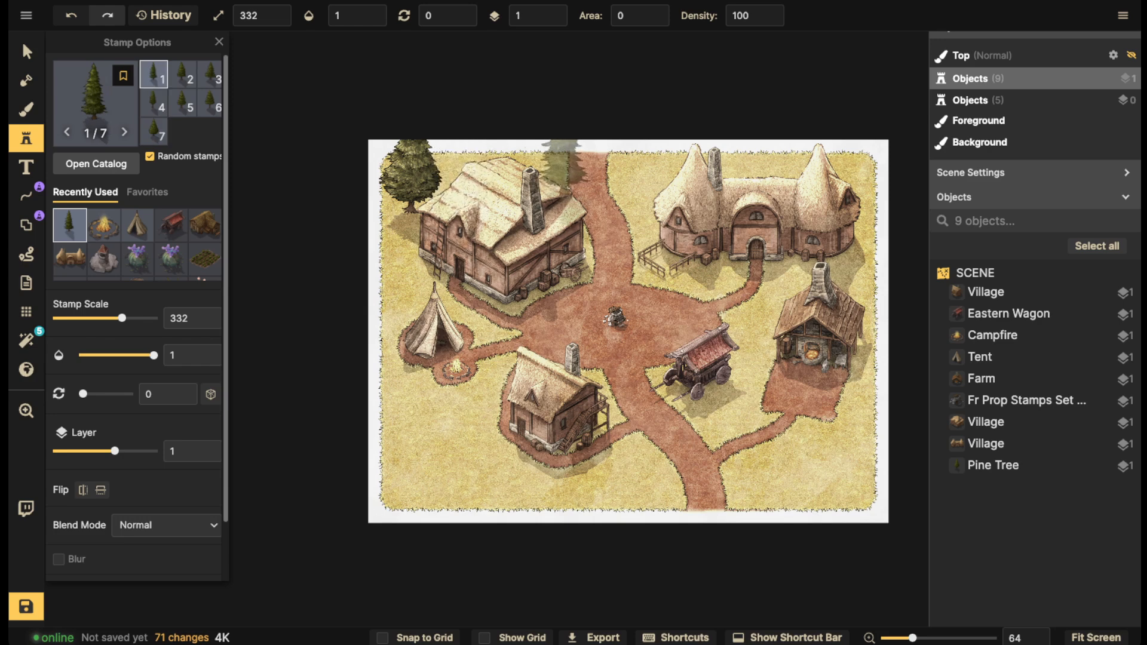
left_click_drag(555, 157, 439, 154)
left_click(389, 153)
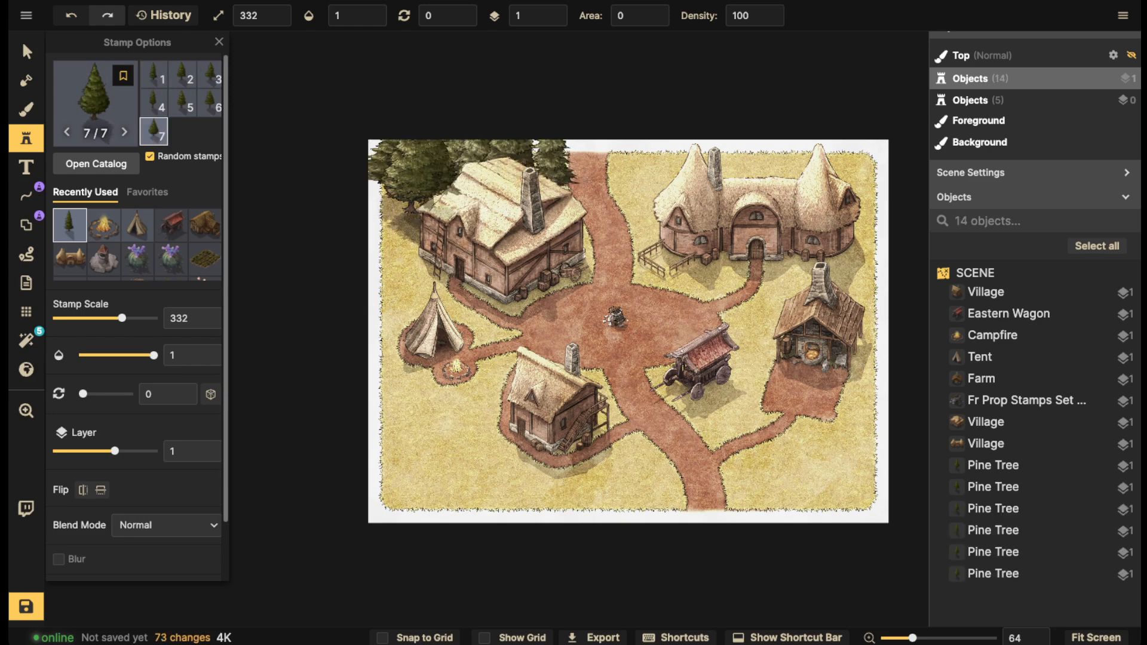
Undo the row of pine trees behind the northwest house until only the one at its back-west corner remains
left_click(441, 155)
left_click(528, 154)
key("ctrl+z")
key("ctrl+z")
key("ctrl+z")
key("ctrl+z")
key("ctrl+z")
key("ctrl+z")
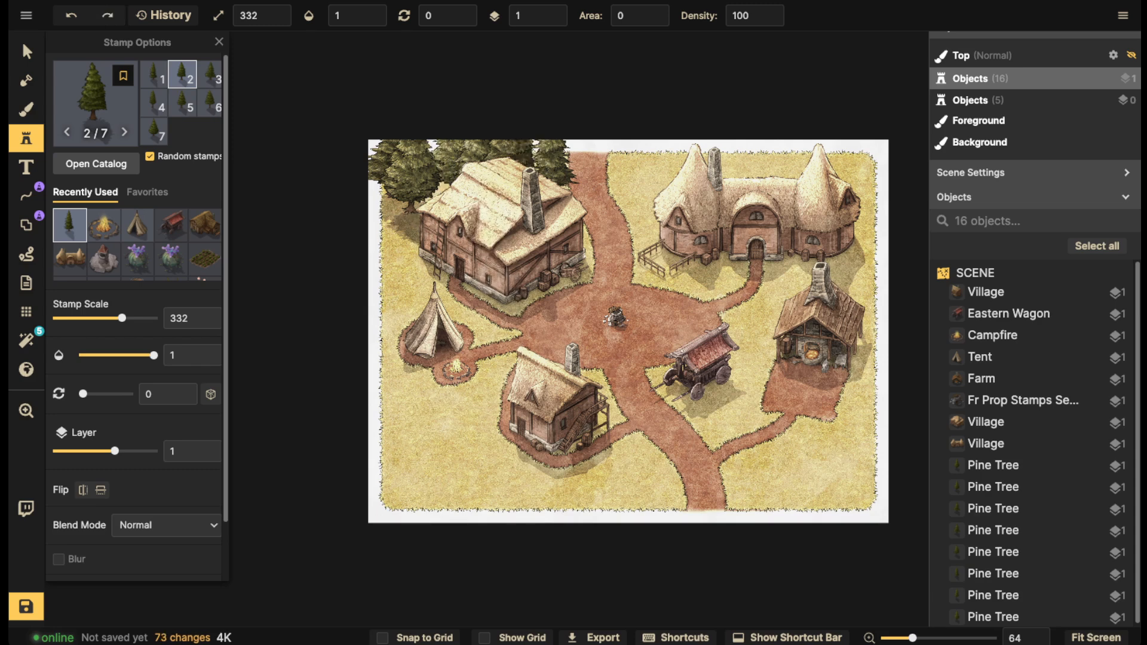
key("ctrl+shift+z")
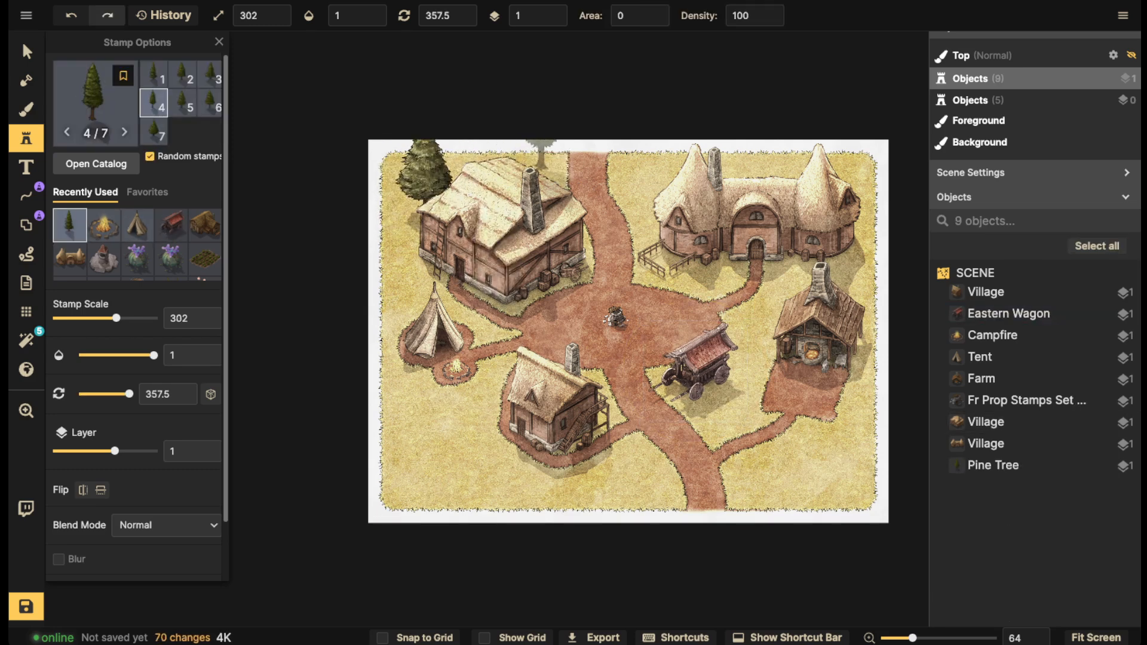
Place pine trees at scale 302 behind the northwest house's chimney and behind both ends of the long thatched house in the northeast
left_click(542, 154)
left_click(667, 173)
left_click(706, 150)
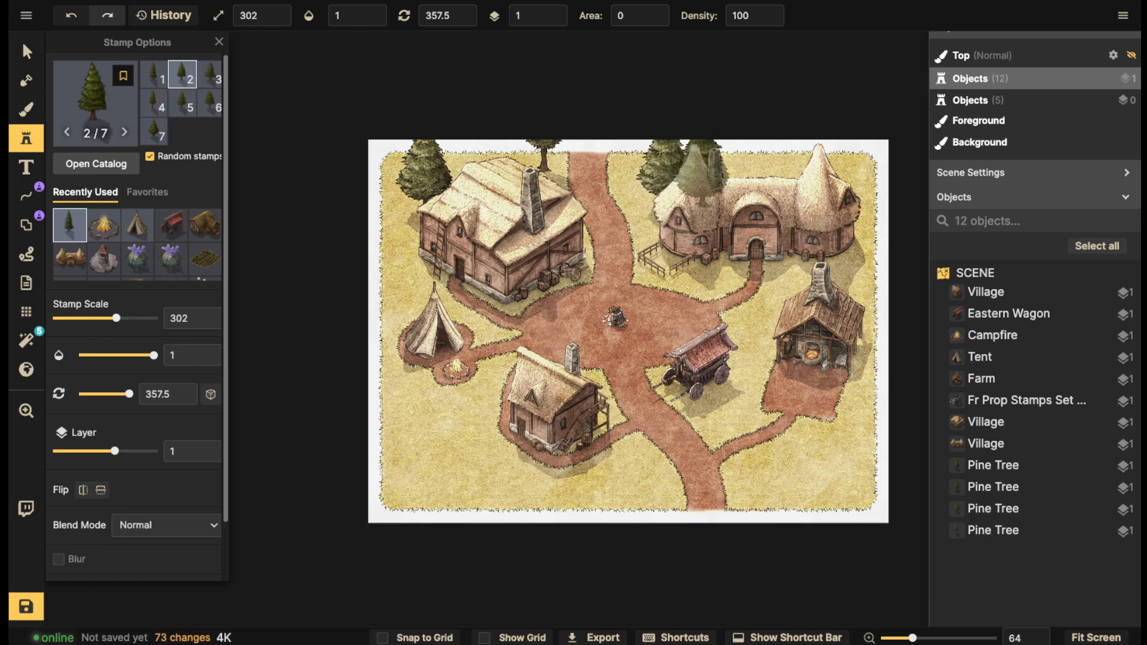
left_click(818, 155)
Place pine trees down the western edge past the tent, one west of the small cottage and one beside the forge yard
left_click_drag(647, 420, 606, 338)
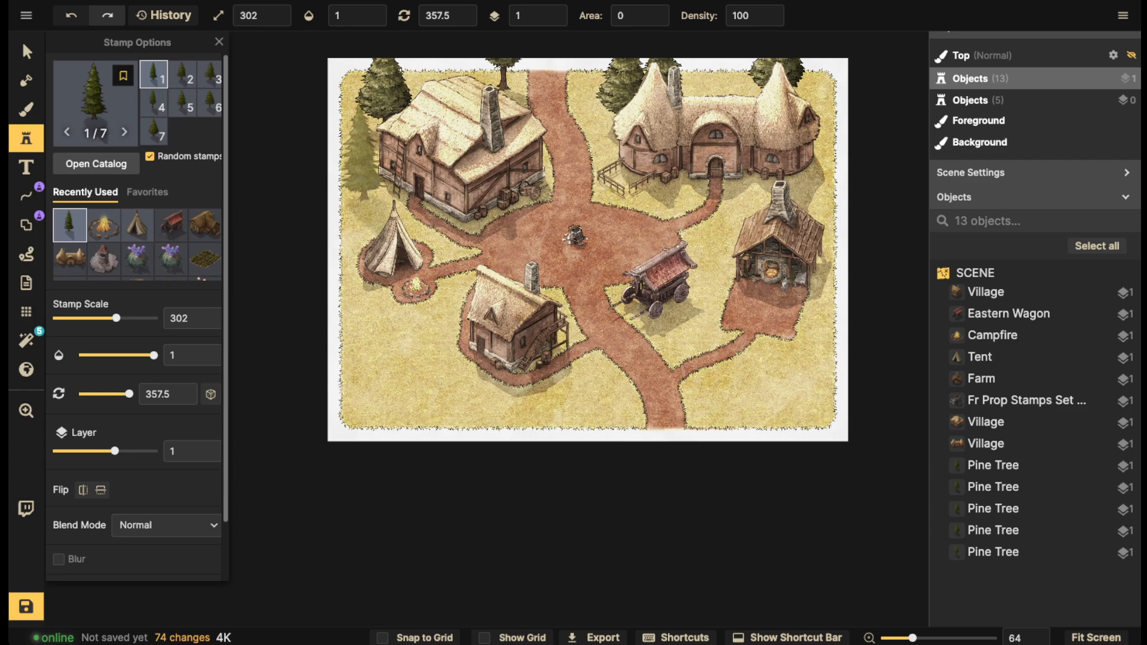
left_click(361, 146)
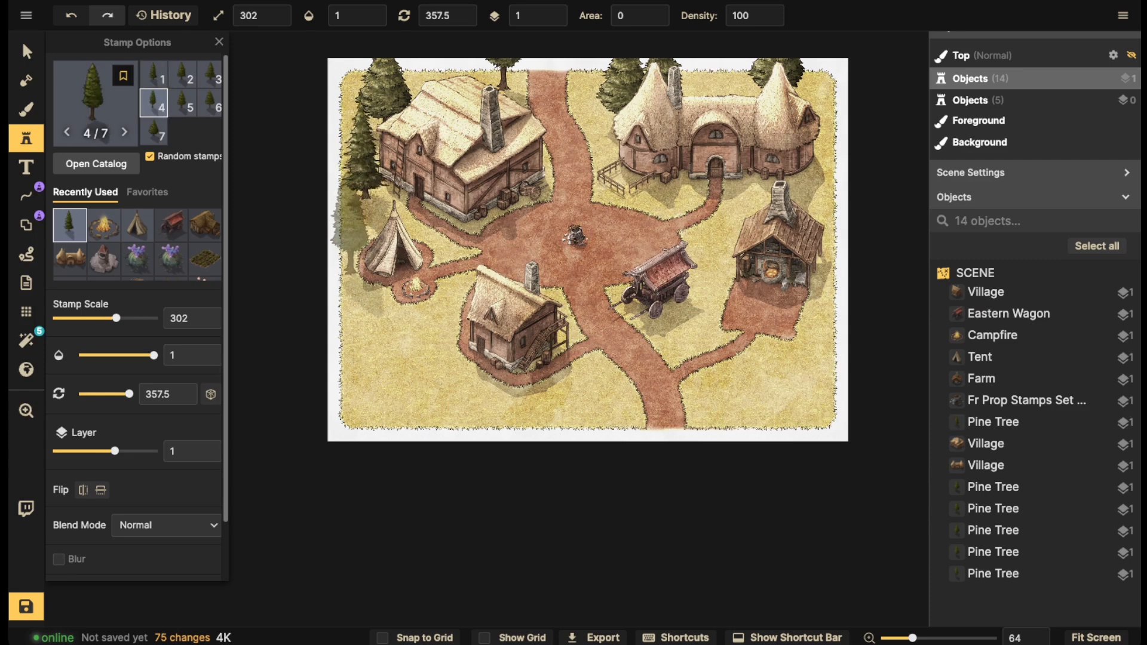
left_click(350, 227)
left_click(355, 253)
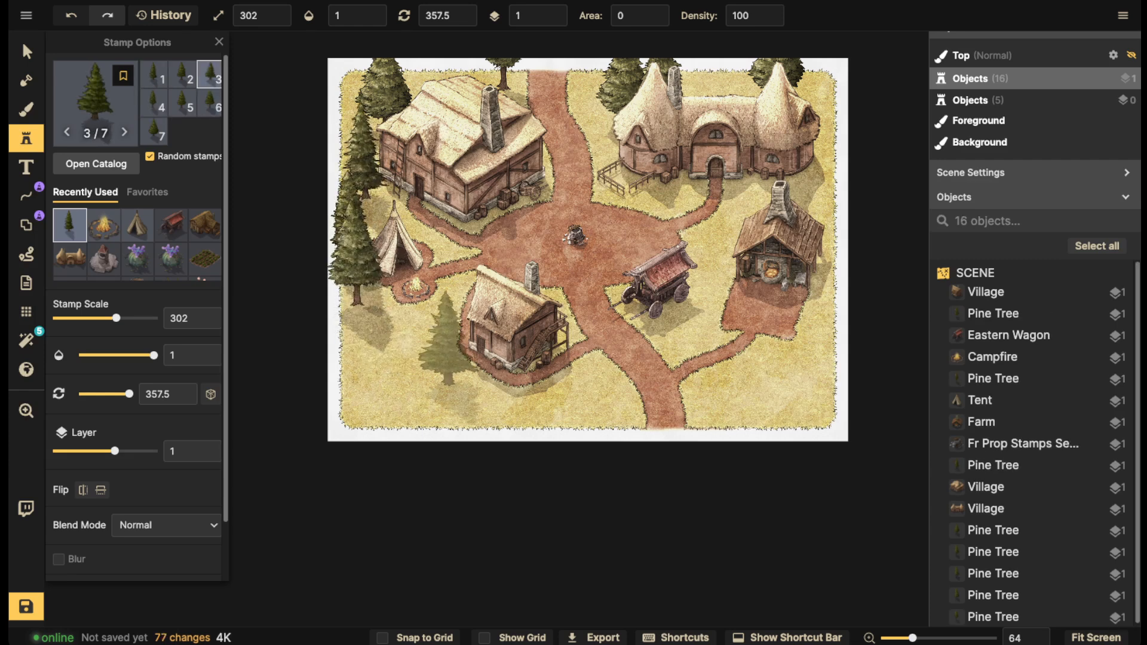
left_click(449, 344)
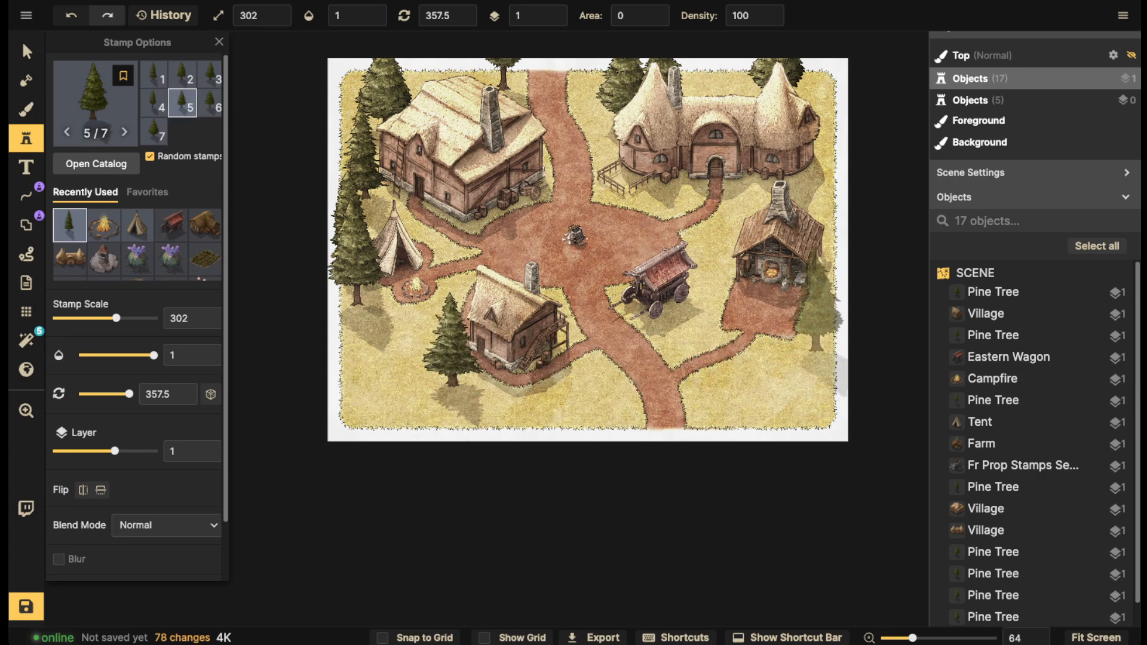
left_click(816, 300)
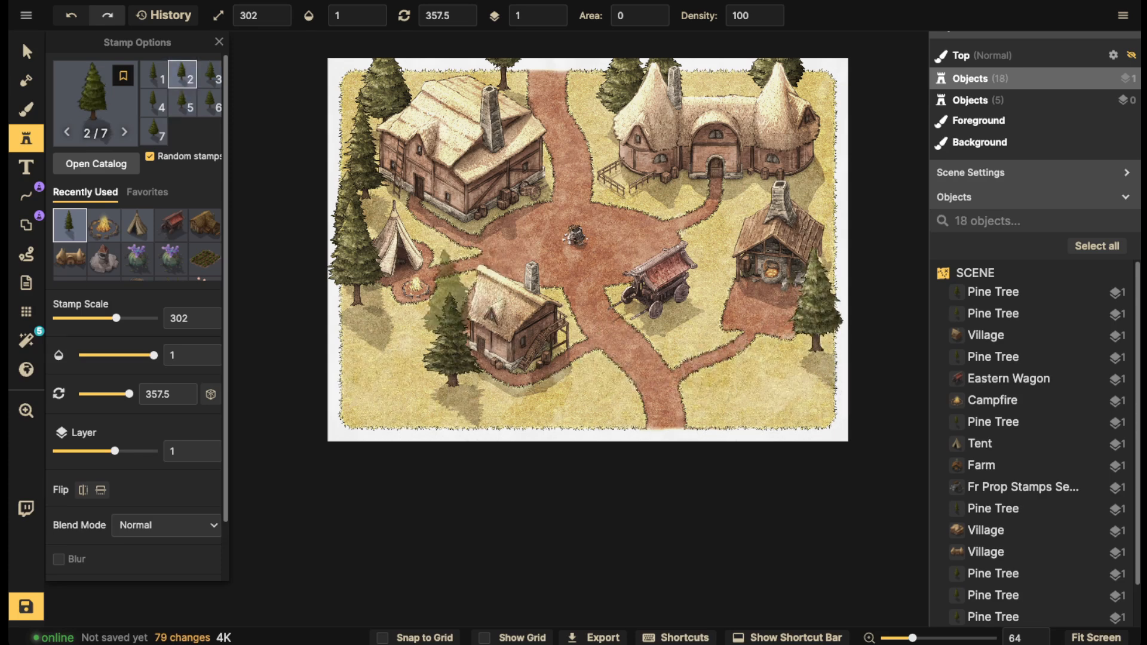
Choose the Deciduous Tree stamps from the Fantasy Regional catalog and place two trees in the southwest corner
left_click(96, 163)
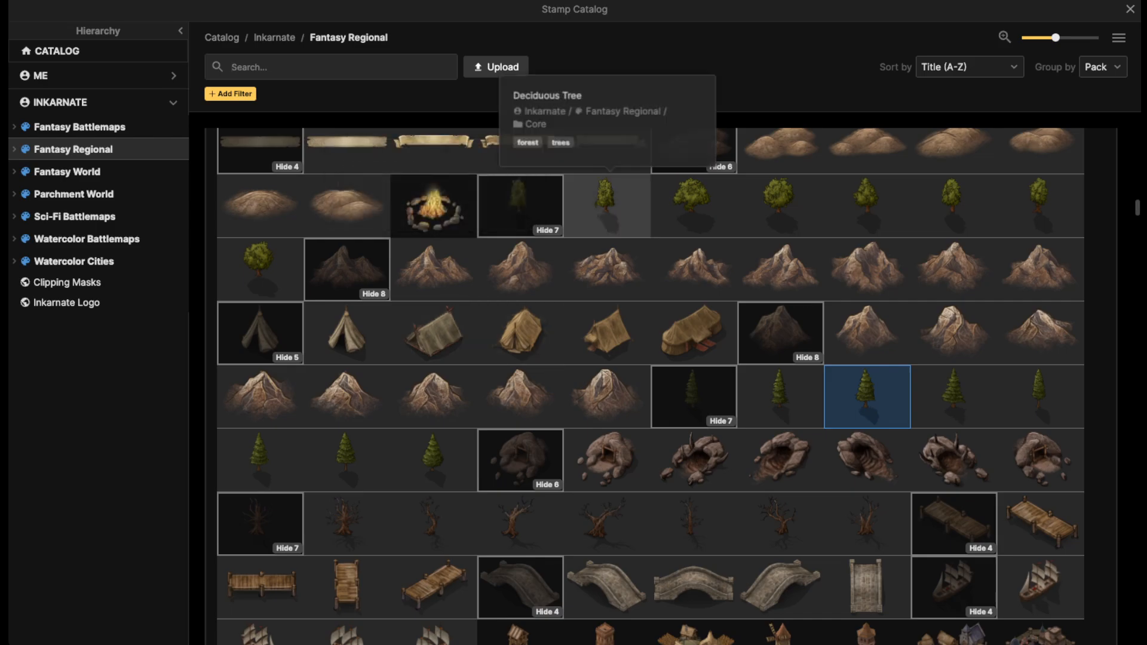
left_click(608, 203)
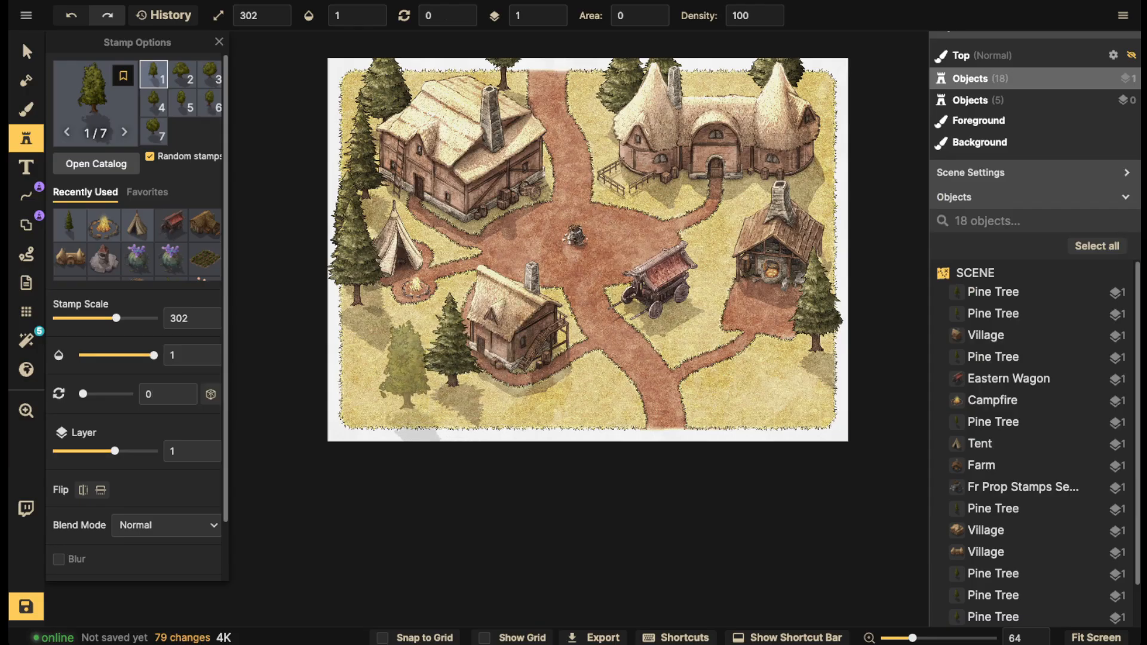
left_click(421, 364)
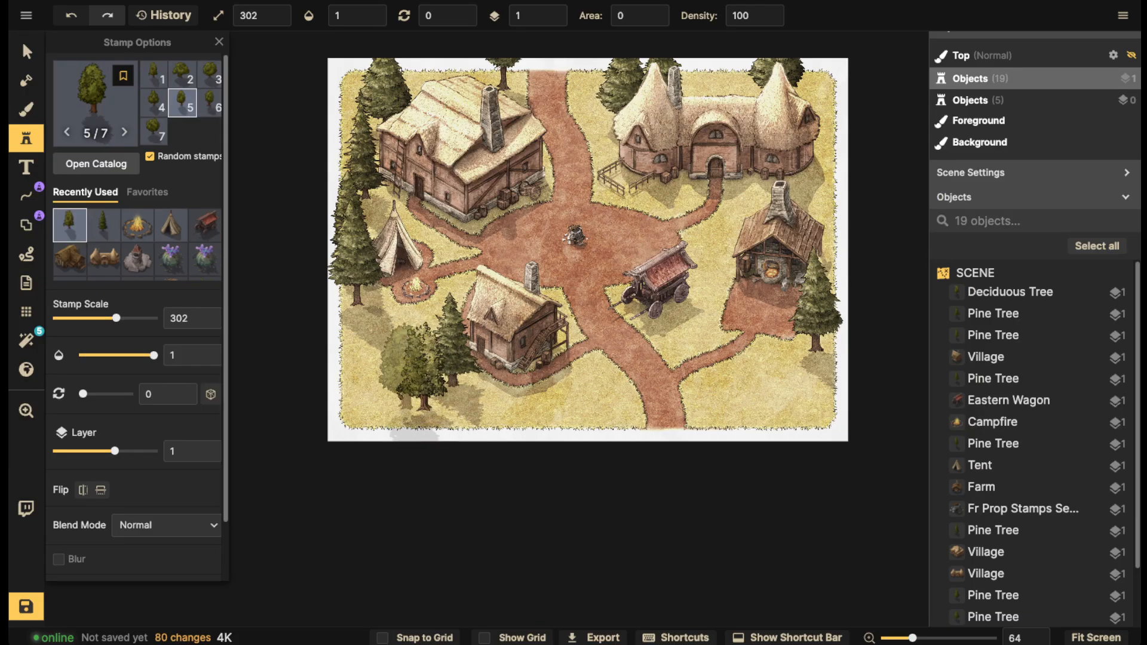
left_click(366, 381)
Place two deciduous trees at the east end of the long thatched house, one beside it and one in the northeast corner
scroll(377, 403, "up", 2)
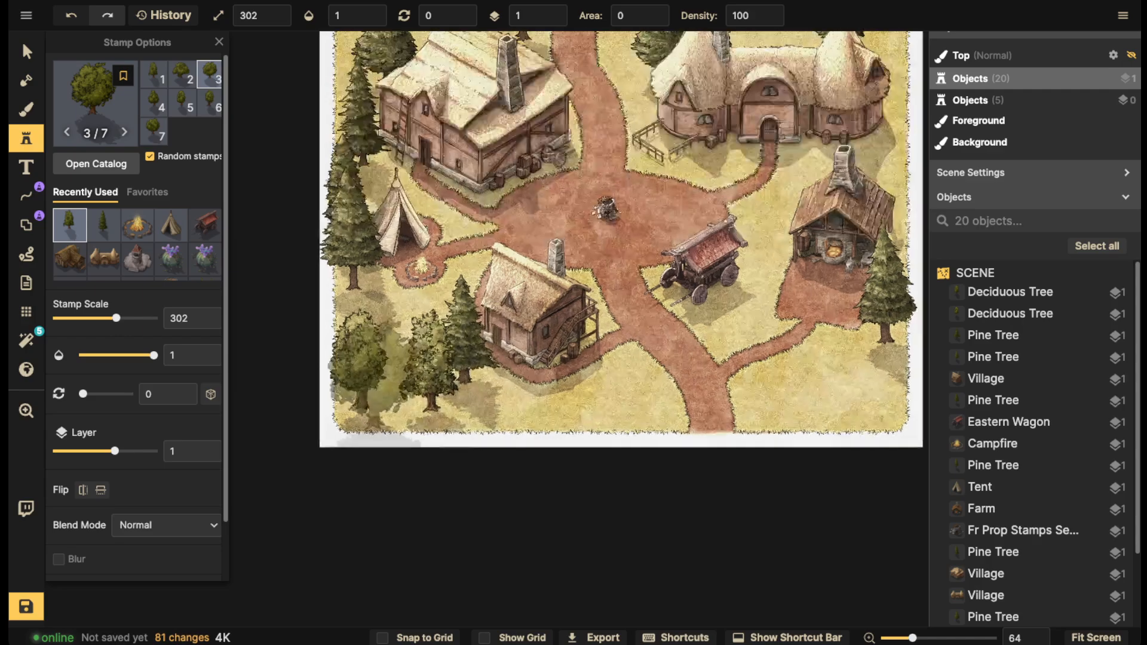
scroll(379, 408, "up", 4)
key("space")
left_click_drag(378, 408, 483, 280)
scroll(475, 288, "up", 4)
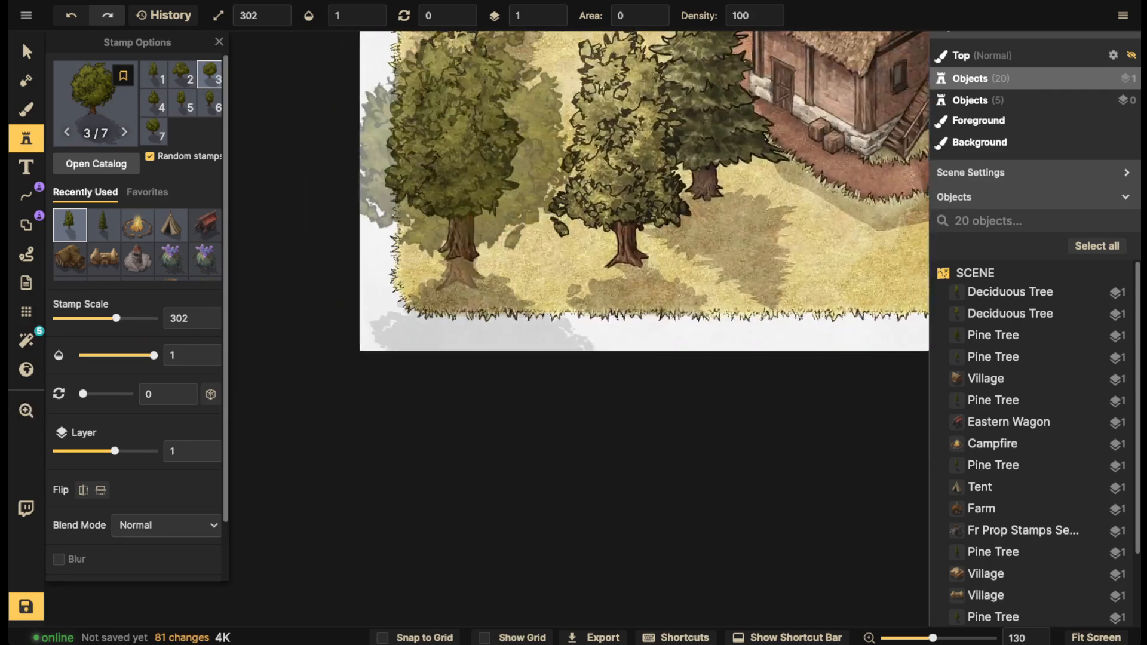
scroll(475, 289, "up", 3)
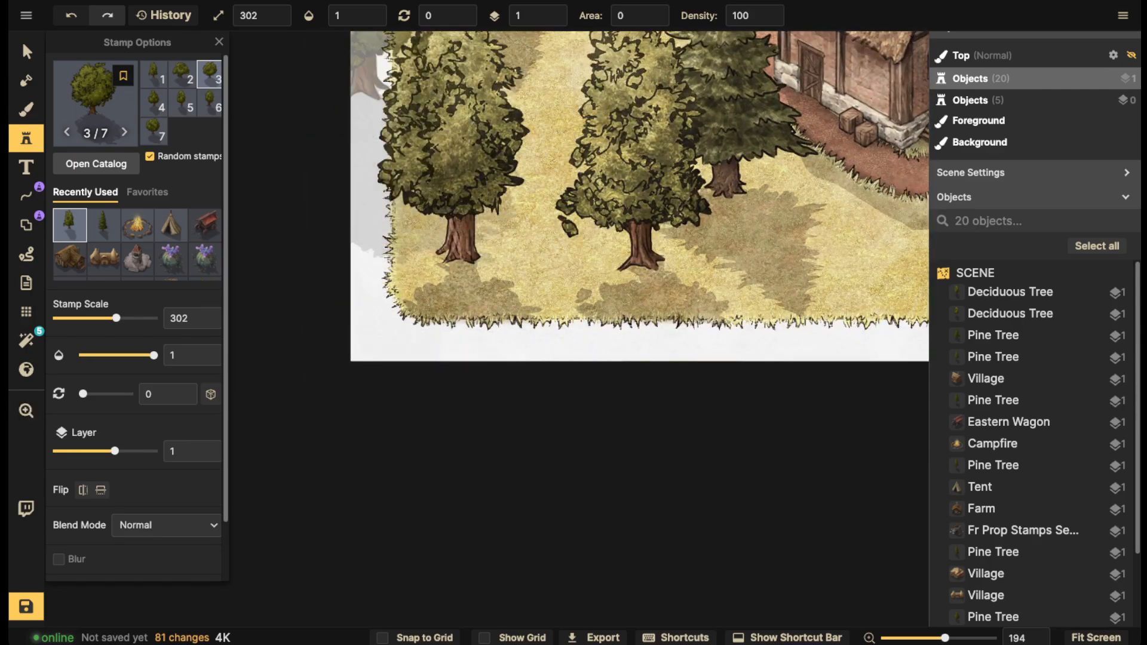
scroll(544, 109, "down", 3)
key("space")
left_click_drag(702, 186, 259, 452)
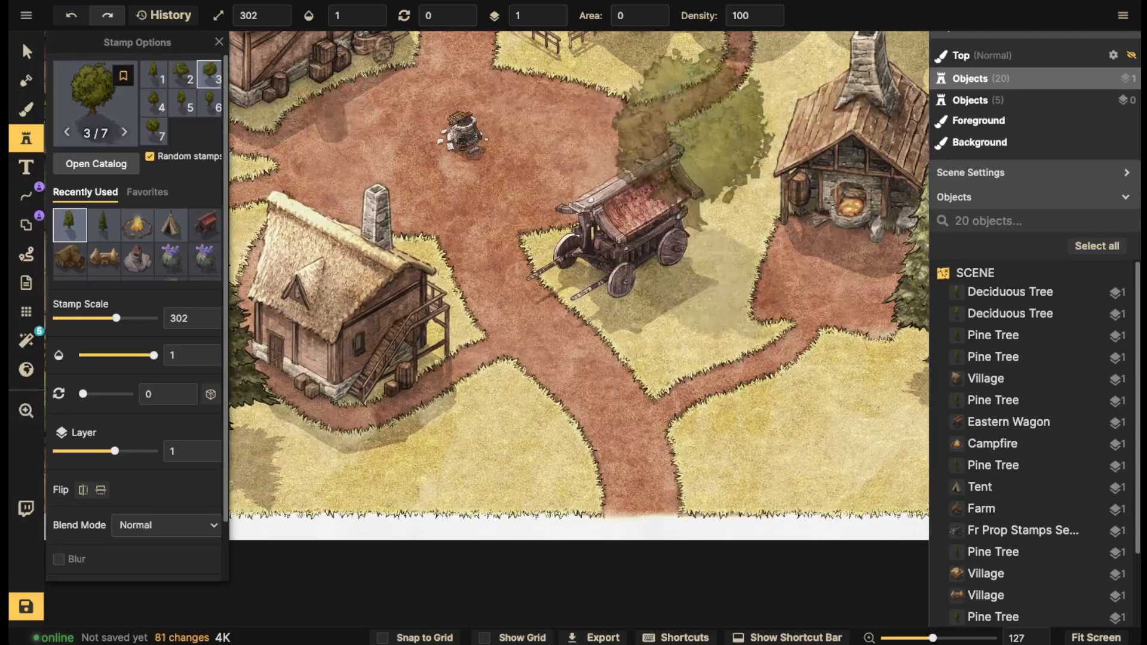
scroll(700, 185, "down", 2)
key("space")
left_click_drag(702, 185, 551, 395)
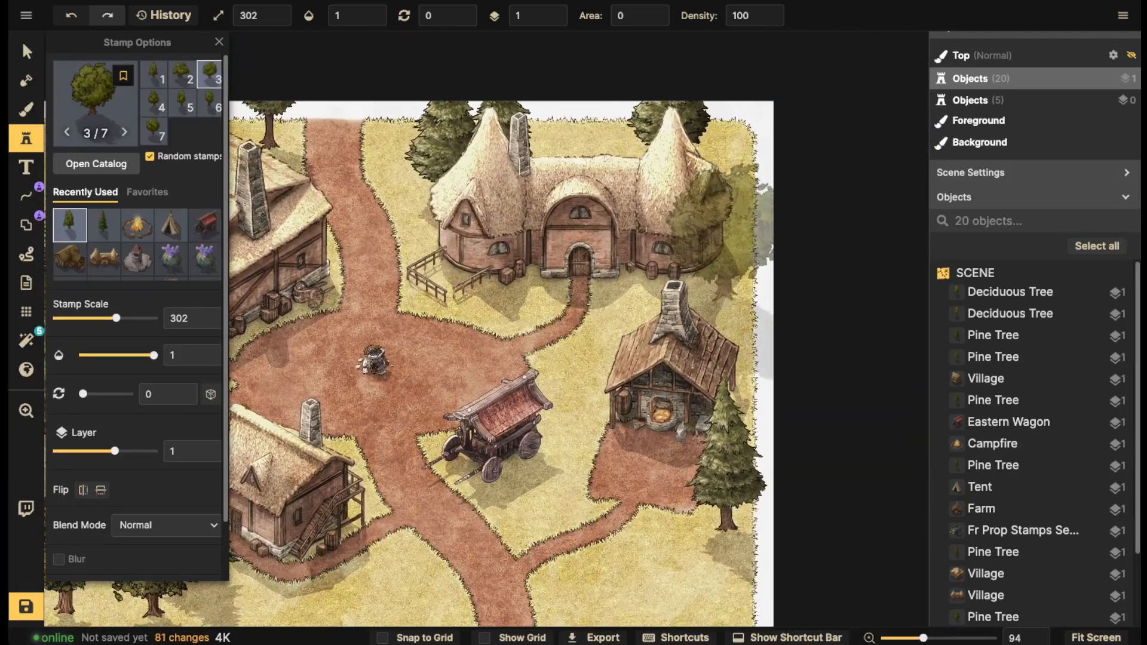
left_click(722, 224)
left_click(735, 133)
scroll(568, 181, "down", 1)
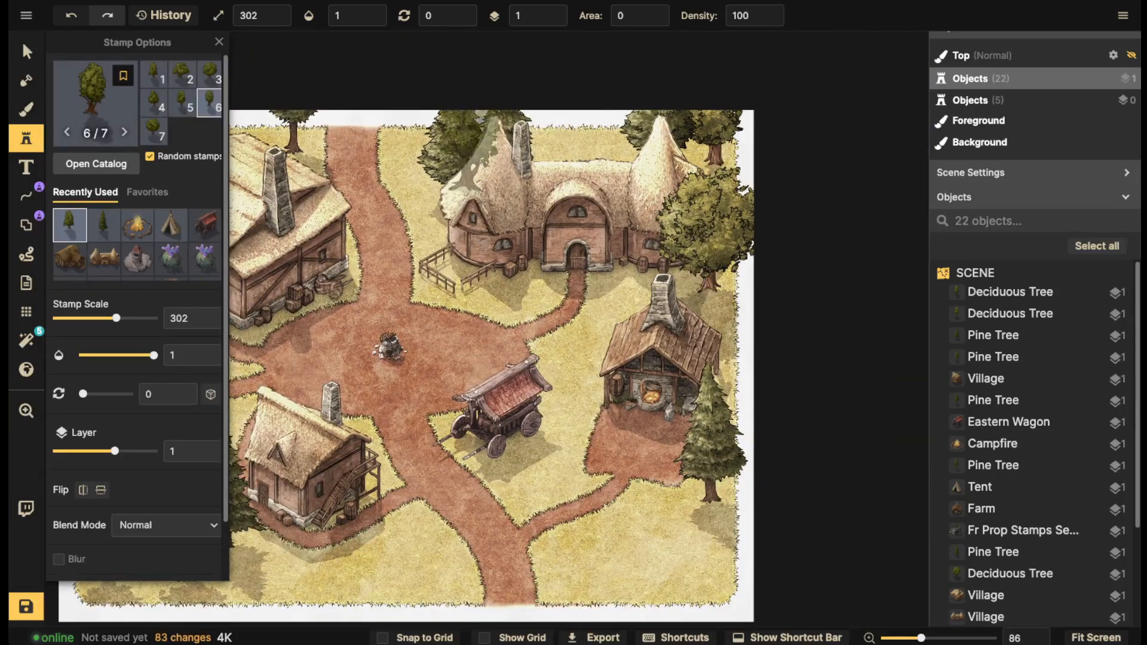
Place a deciduous tree between the small cottage and the southern road
key("space")
left_click_drag(455, 278, 568, 207)
key("space")
left_click_drag(681, 317, 718, 233)
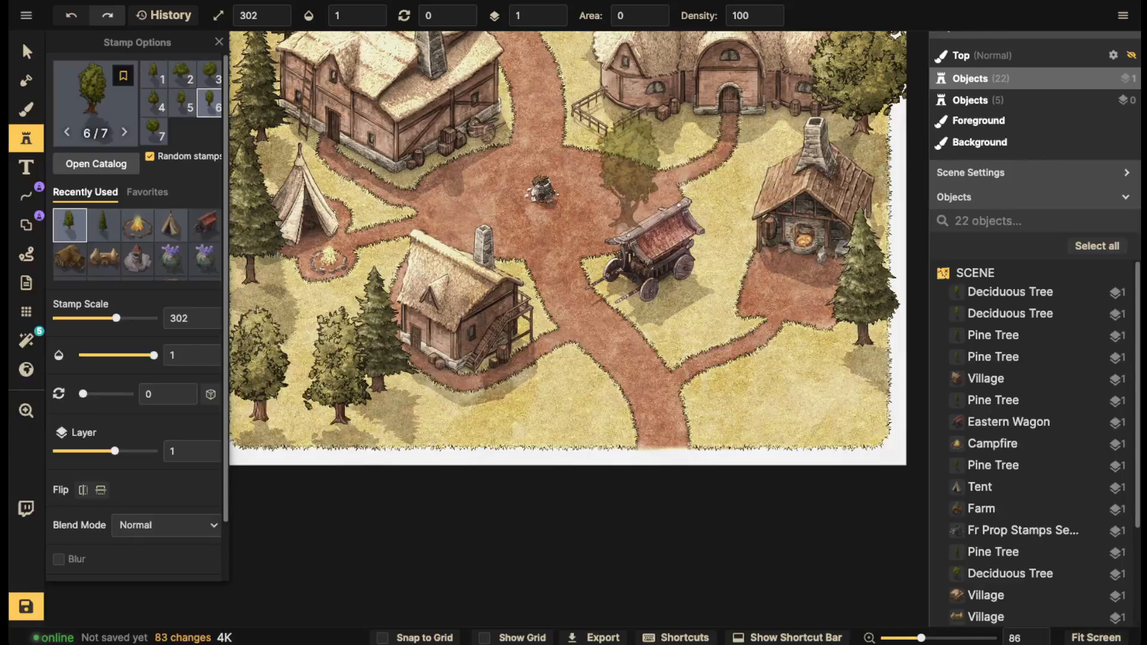
key("space")
left_click_drag(609, 167, 618, 183)
key("space")
left_click_drag(453, 291, 528, 244)
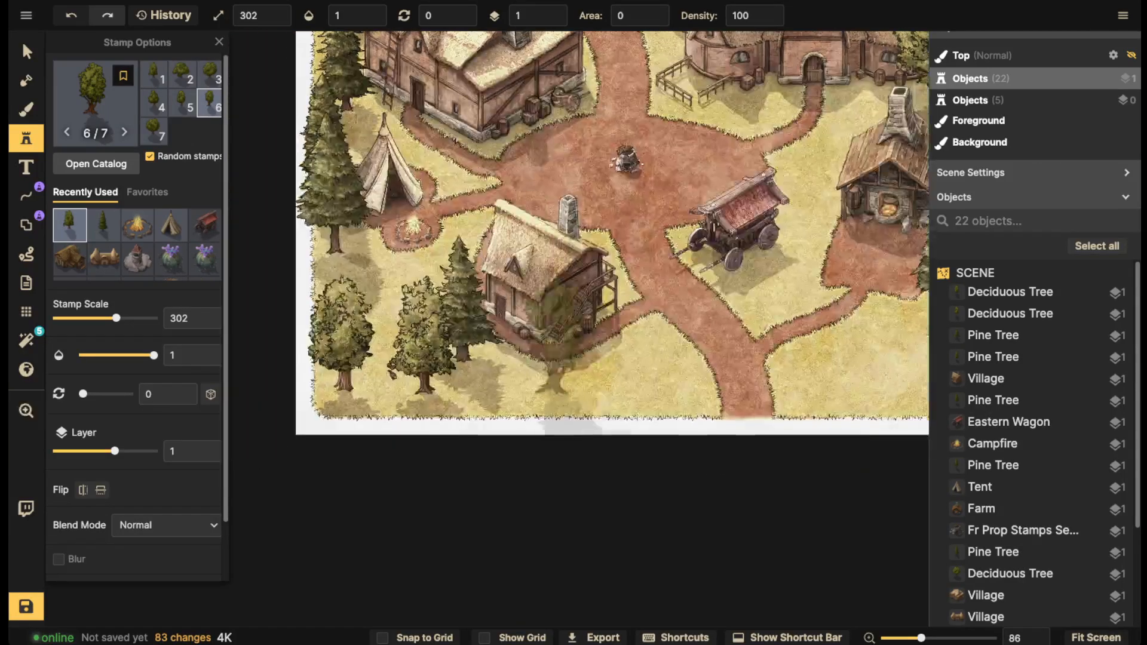
left_click(655, 346)
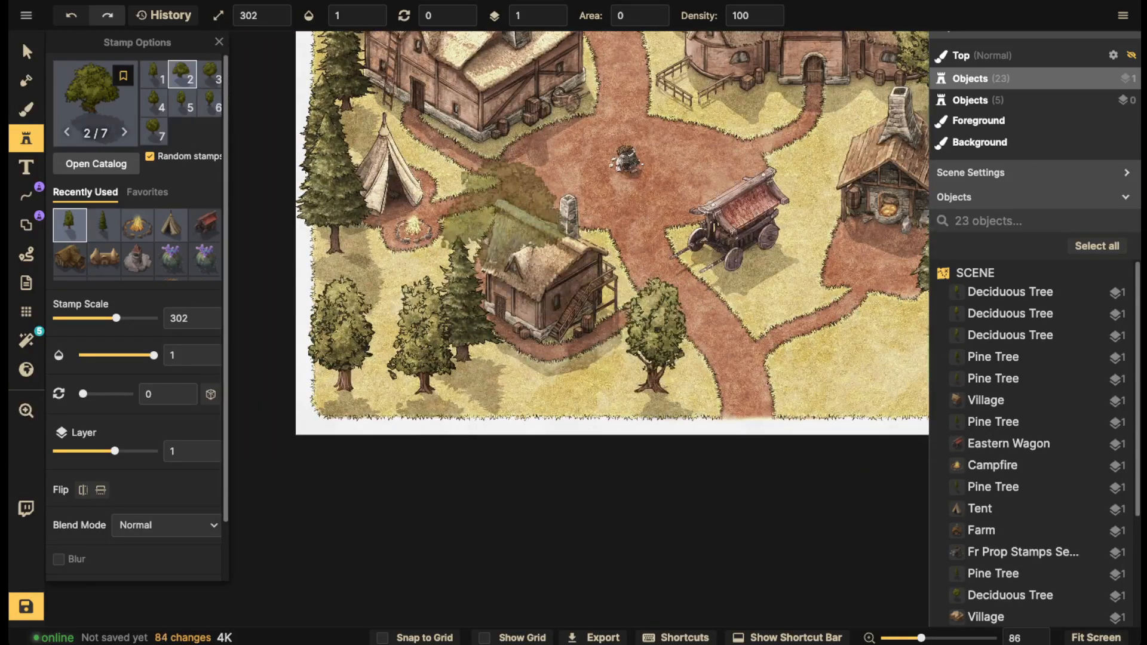
Examine the whole village map, then inspect the buildings, wagon and paths up close
scroll(654, 347, "down", 1)
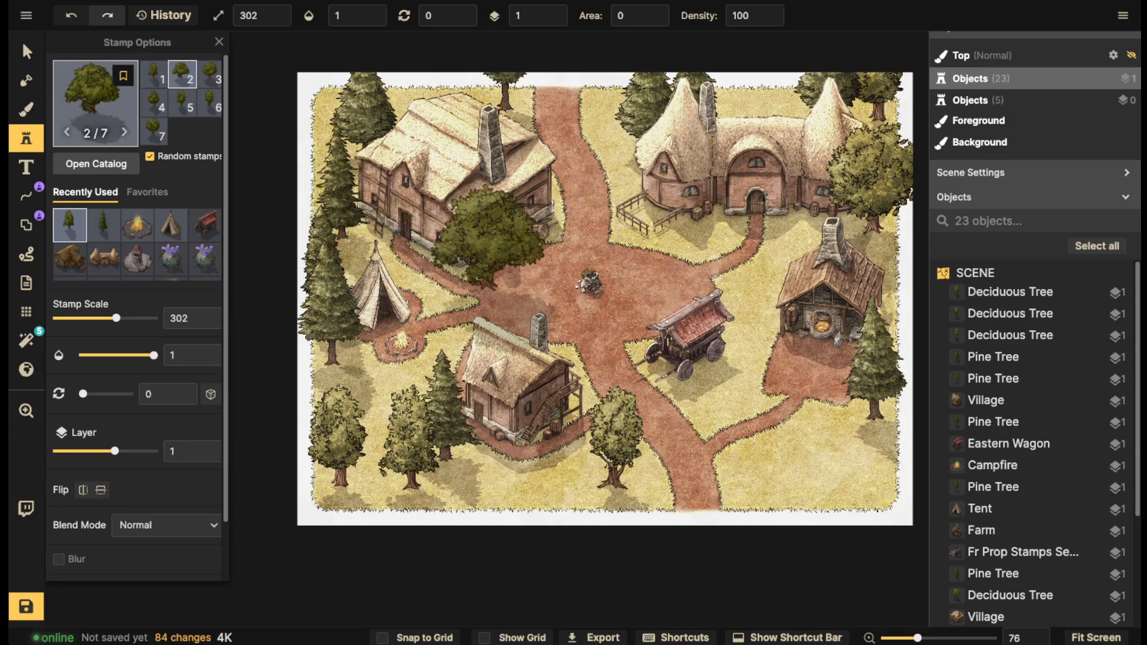
left_click(26, 52)
scroll(554, 266, "down", 1)
left_click_drag(552, 275, 436, 277)
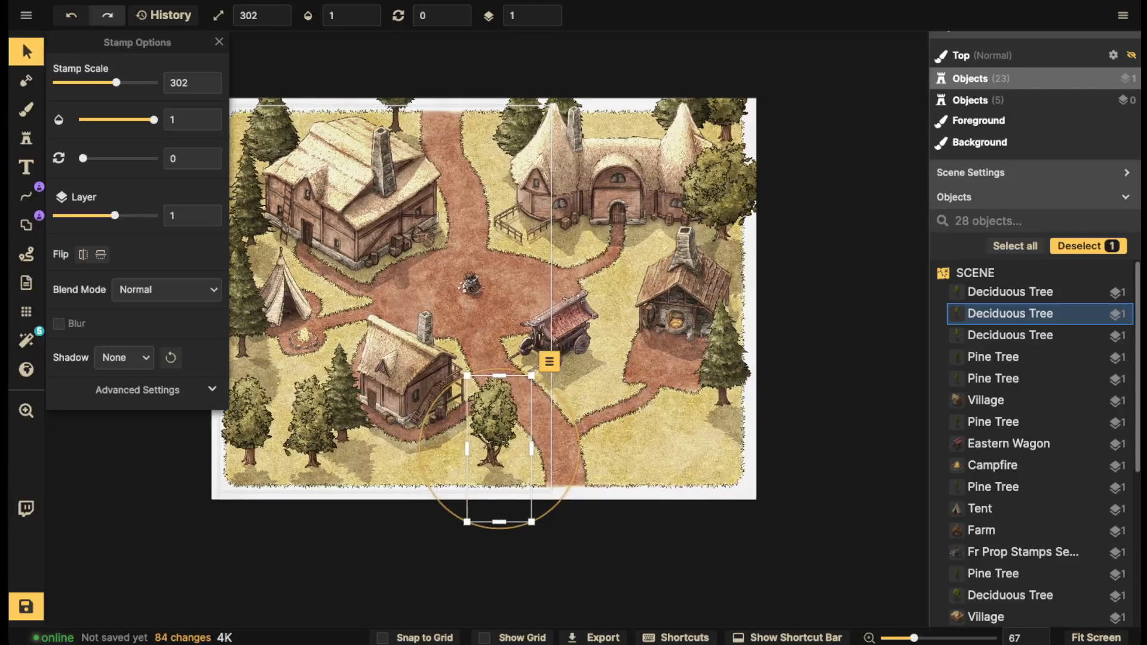
scroll(400, 290, "down", 1)
key("Escape")
left_click_drag(409, 353, 462, 294)
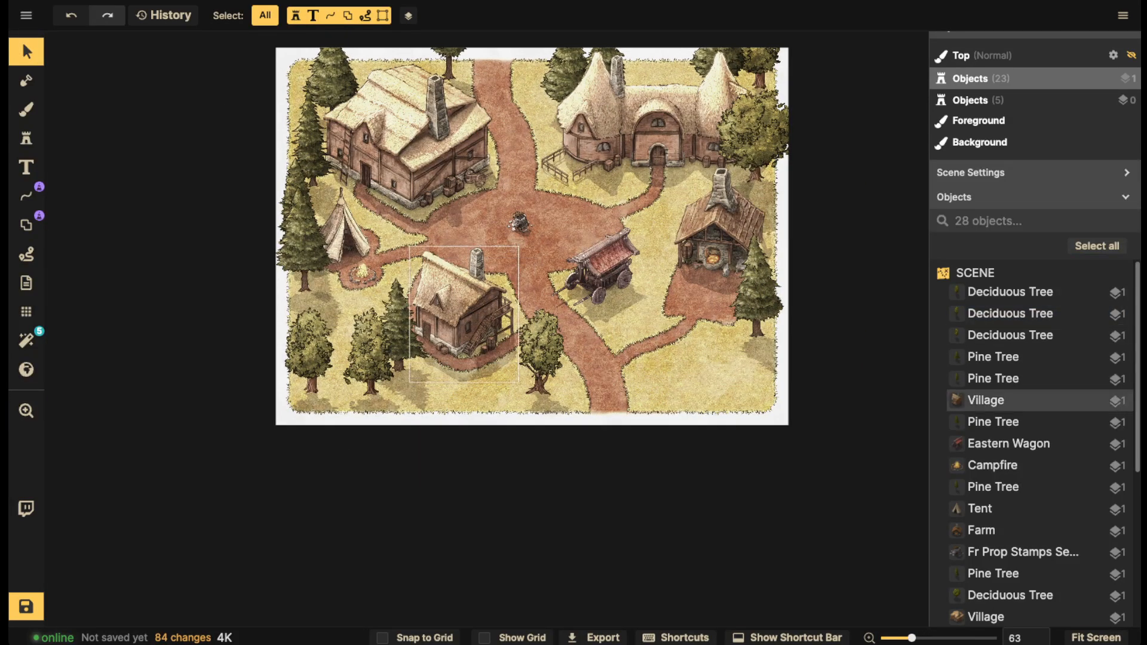
scroll(441, 347, "up", 1)
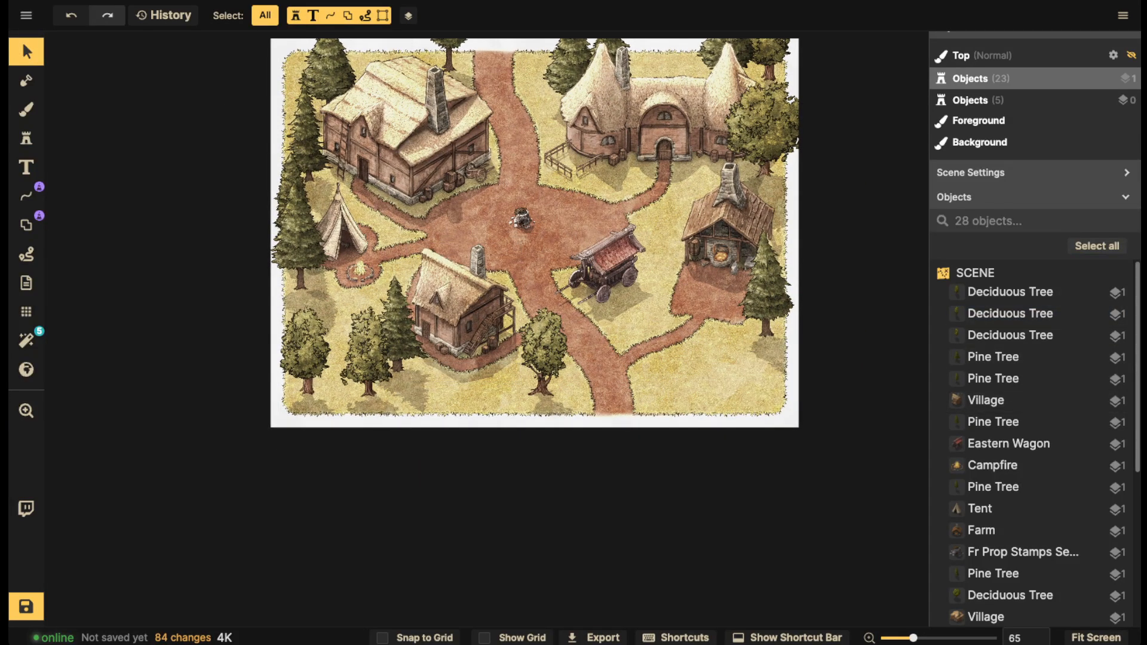
scroll(534, 233, "up", 5)
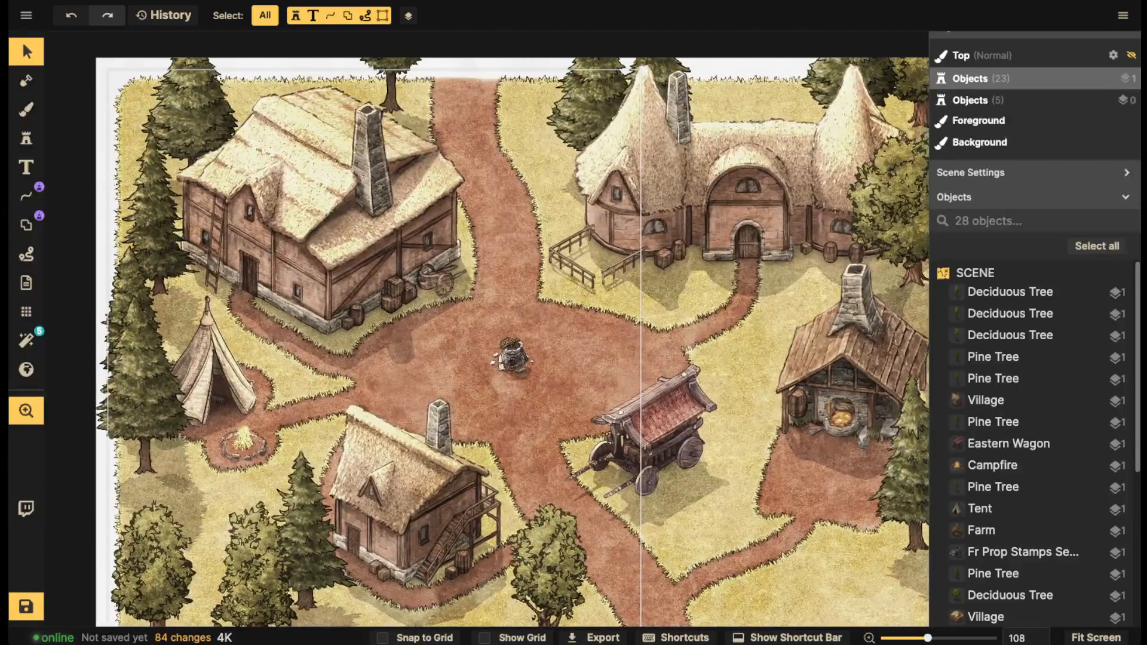
left_click_drag(526, 334, 230, 269)
left_click_drag(349, 368, 598, 306)
Subtract a path from the forge yard behind the wagon to the central clearing with the shape brush at size 30
scroll(561, 355, "left", 5)
scroll(562, 355, "right", 6)
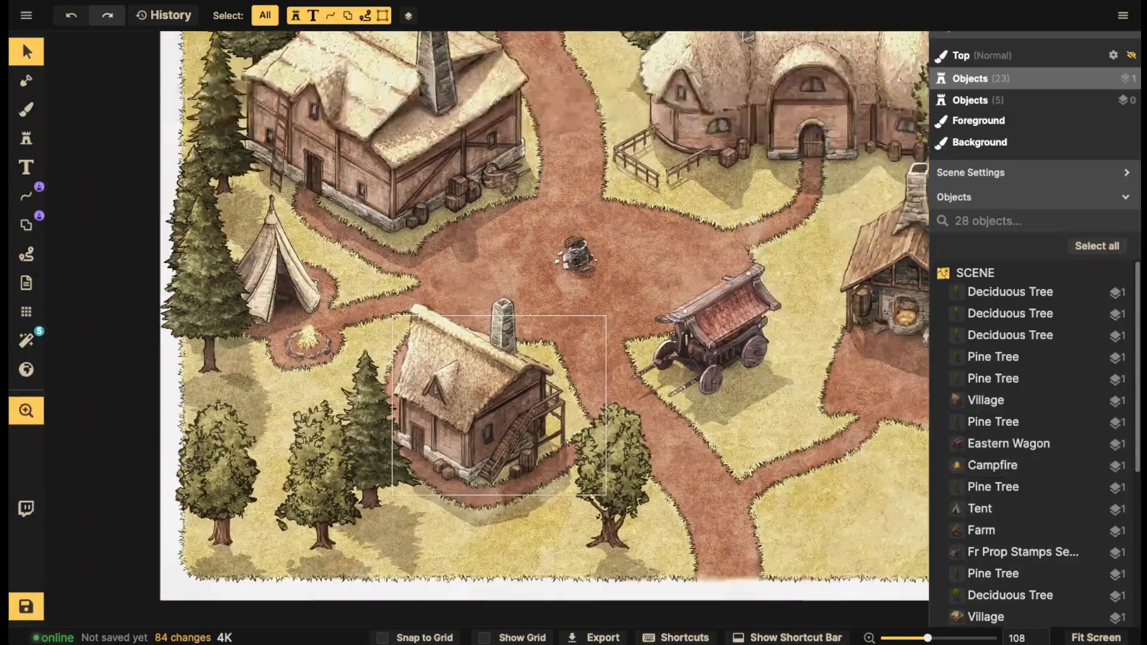
left_click(26, 225)
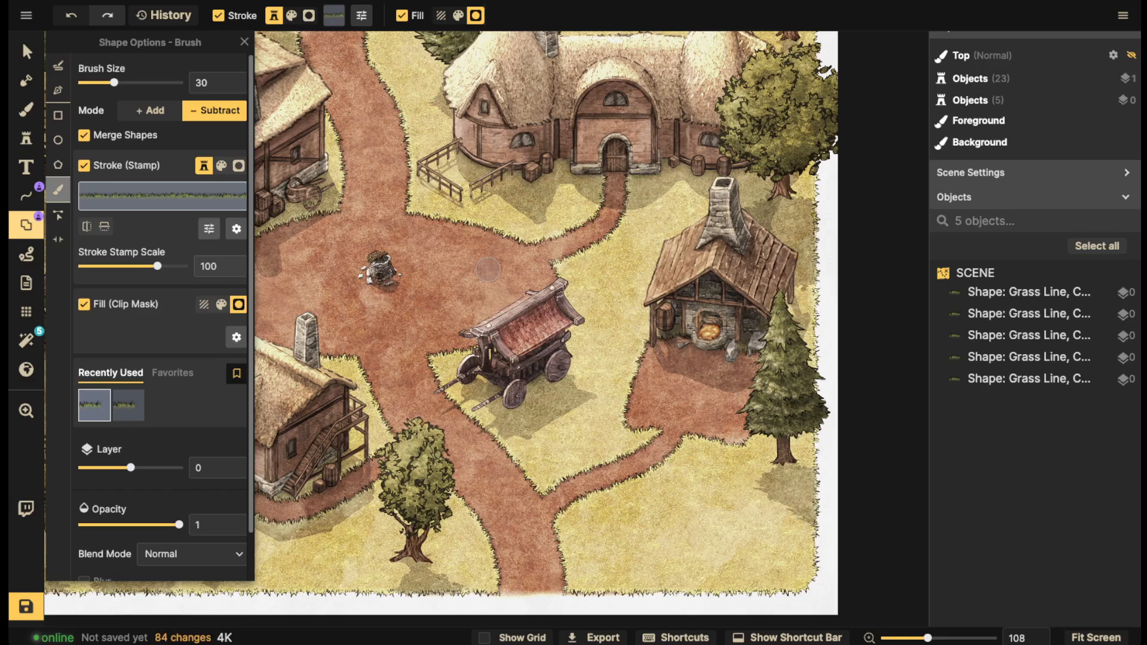
mouse_move(656, 357)
left_mouse_down()
mouse_move(574, 322)
mouse_move(523, 280)
left_mouse_up()
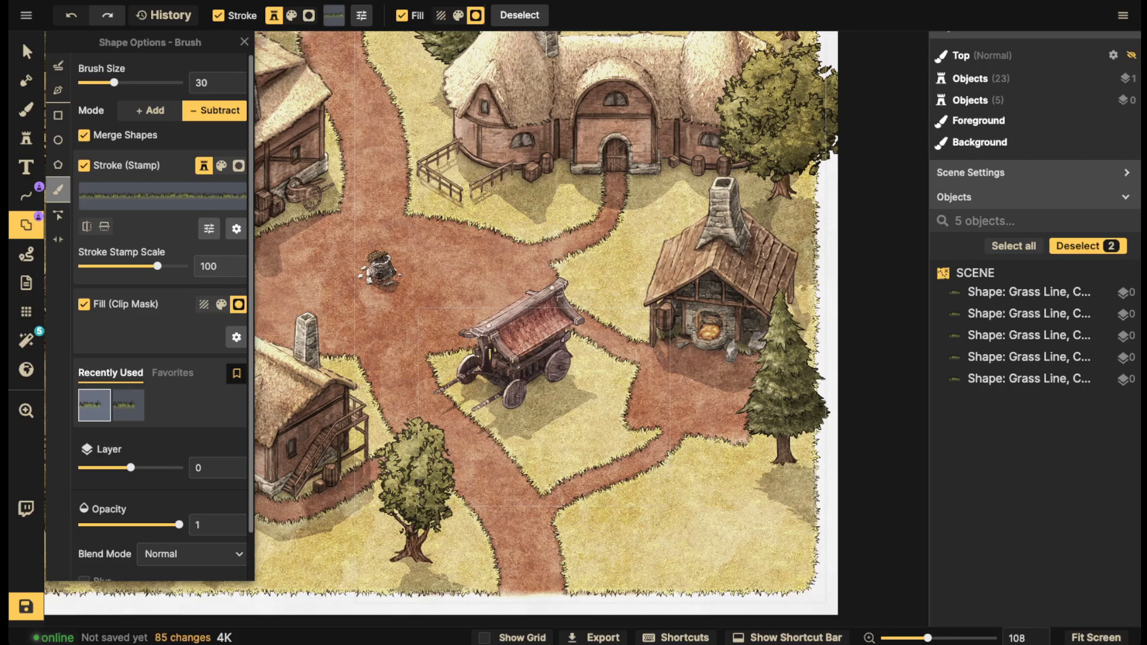
Deselect the edited shapes, then lock all the Grass Line shapes in the scene's object list
left_click(27, 51)
scroll(594, 279, "down", 3)
left_click_drag(593, 278, 690, 289)
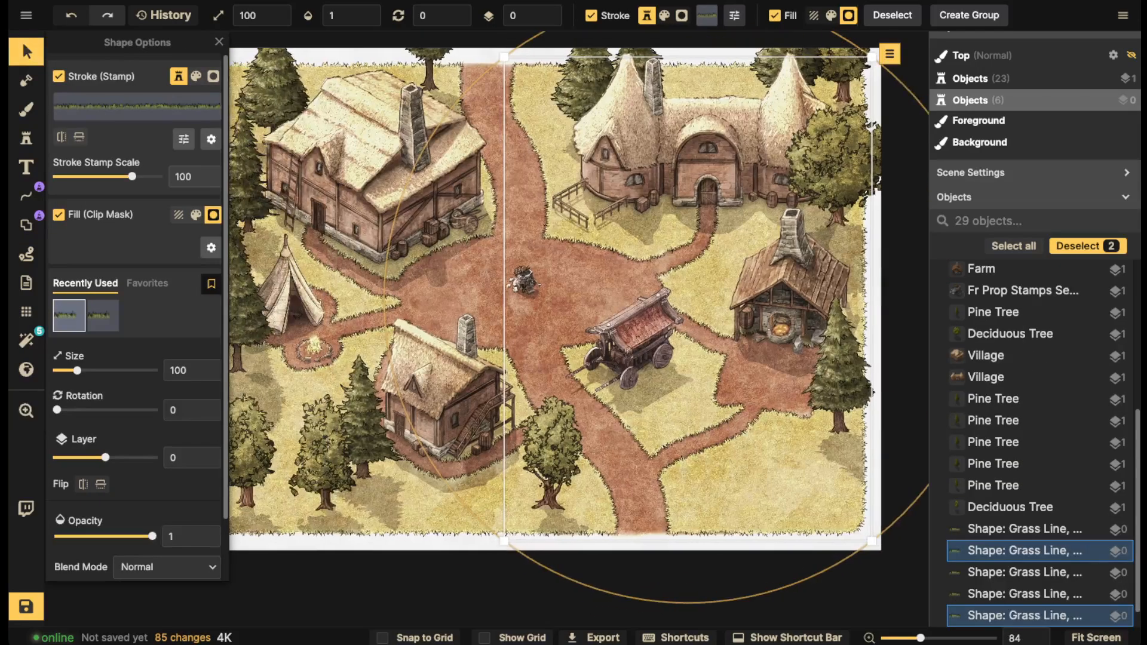
key("Escape")
scroll(565, 353, "down", 3)
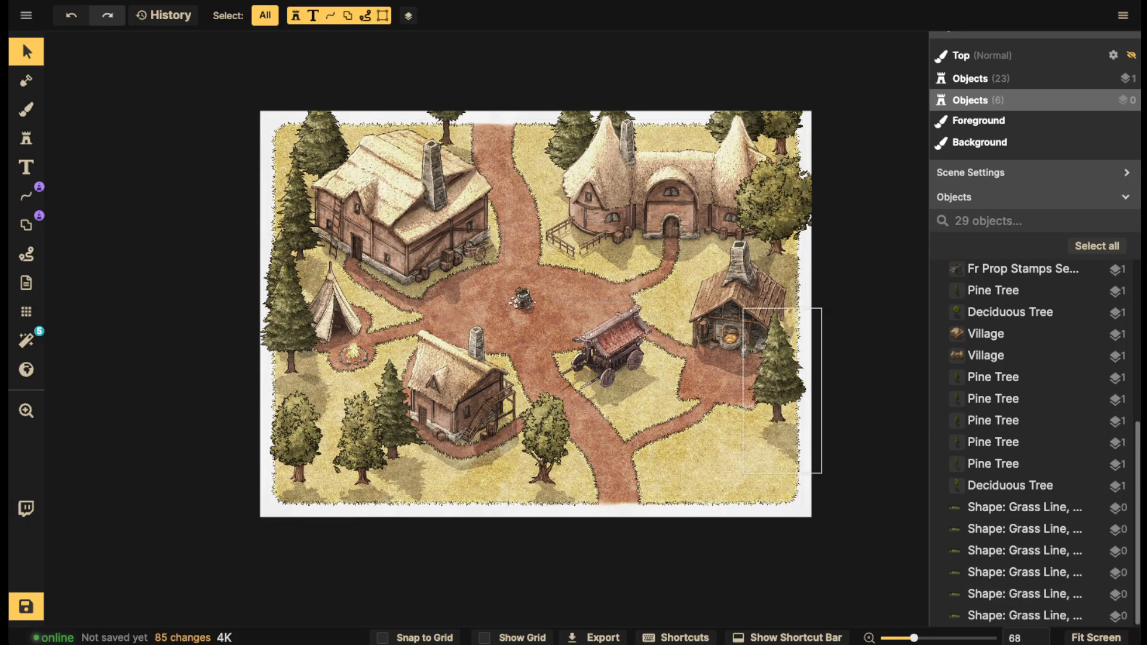
left_click(1016, 507)
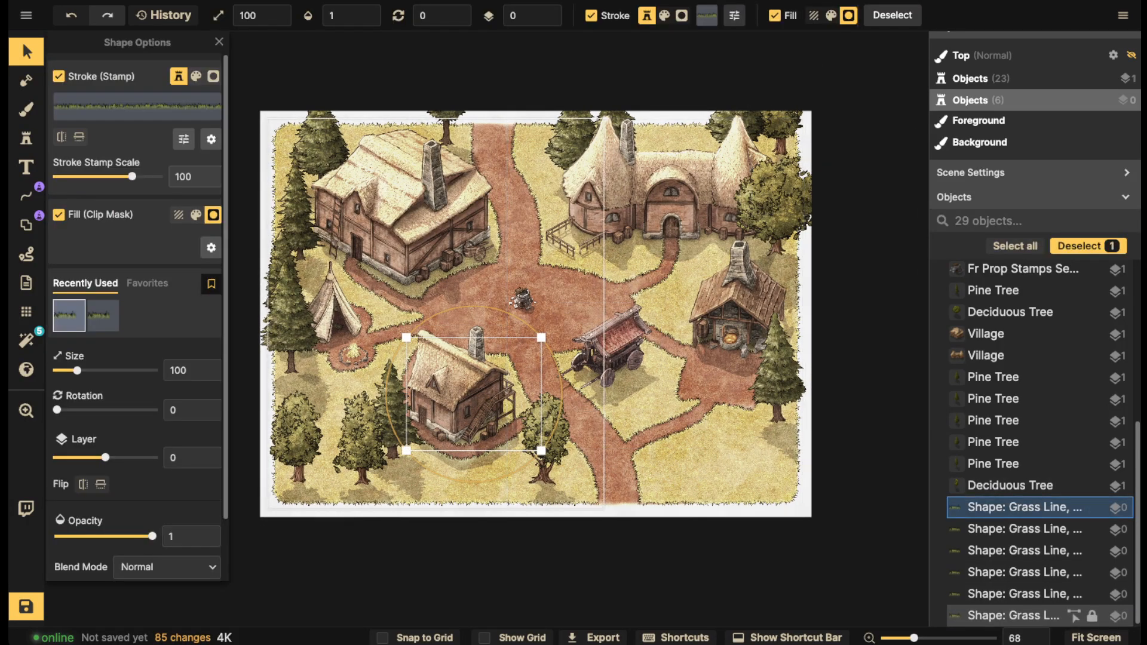
left_click(1016, 616, "shift")
left_click(1092, 507)
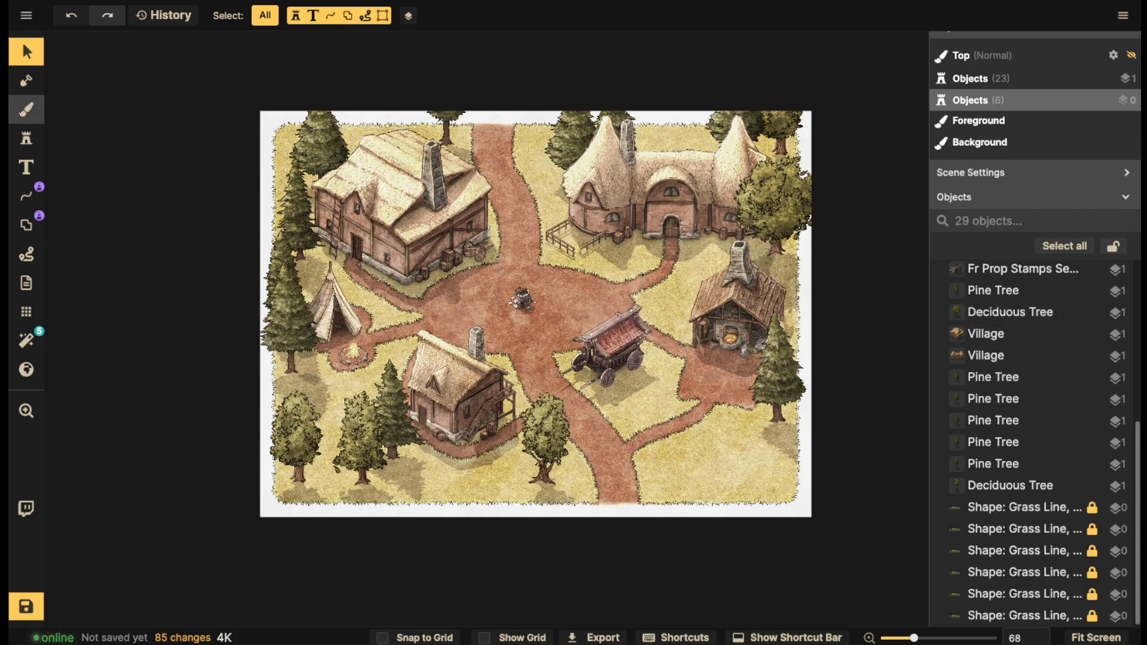
Set up the background brush with the grey cobblestone texture at size 50, opacity 0.3 and softness 1
left_click(26, 109)
left_click(158, 284)
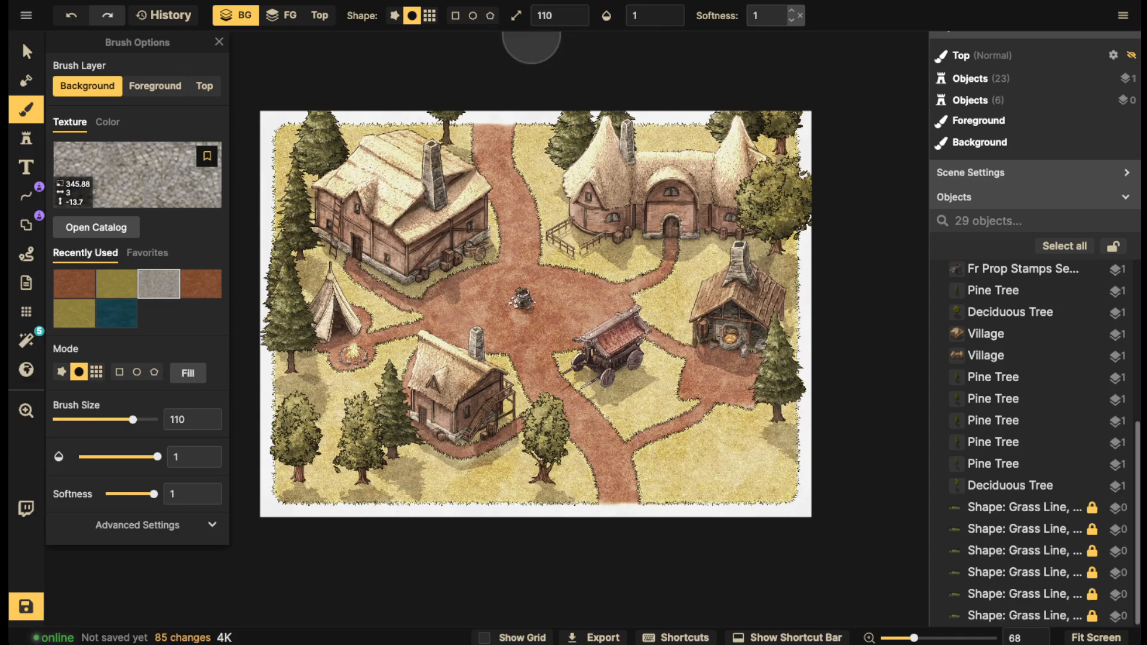
mouse_move(771, 16)
left_click_drag(837, 67, 780, 67)
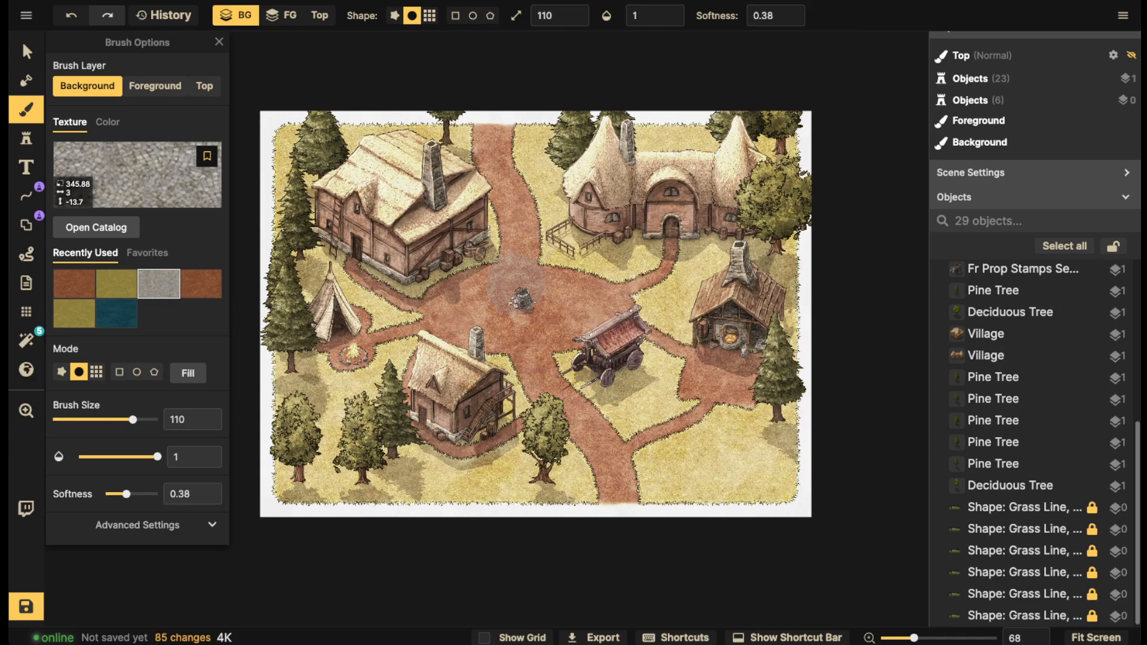
scroll(527, 323, "up", 5)
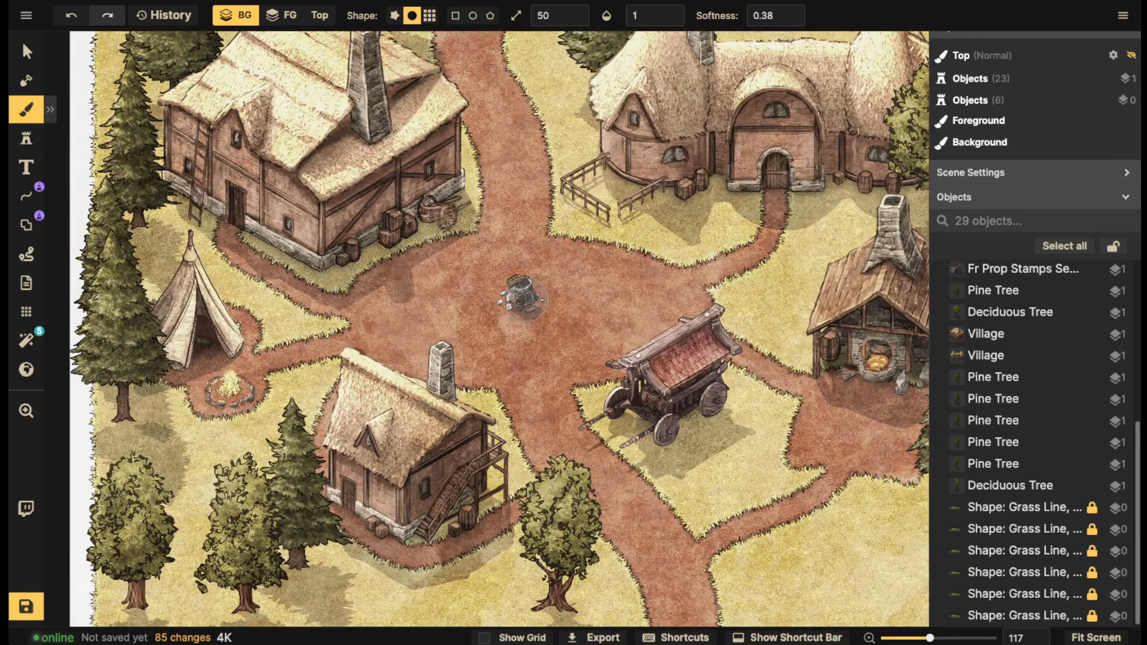
mouse_move(519, 303)
left_mouse_down()
mouse_move(542, 306)
mouse_move(532, 296)
left_mouse_up()
key("ctrl+z")
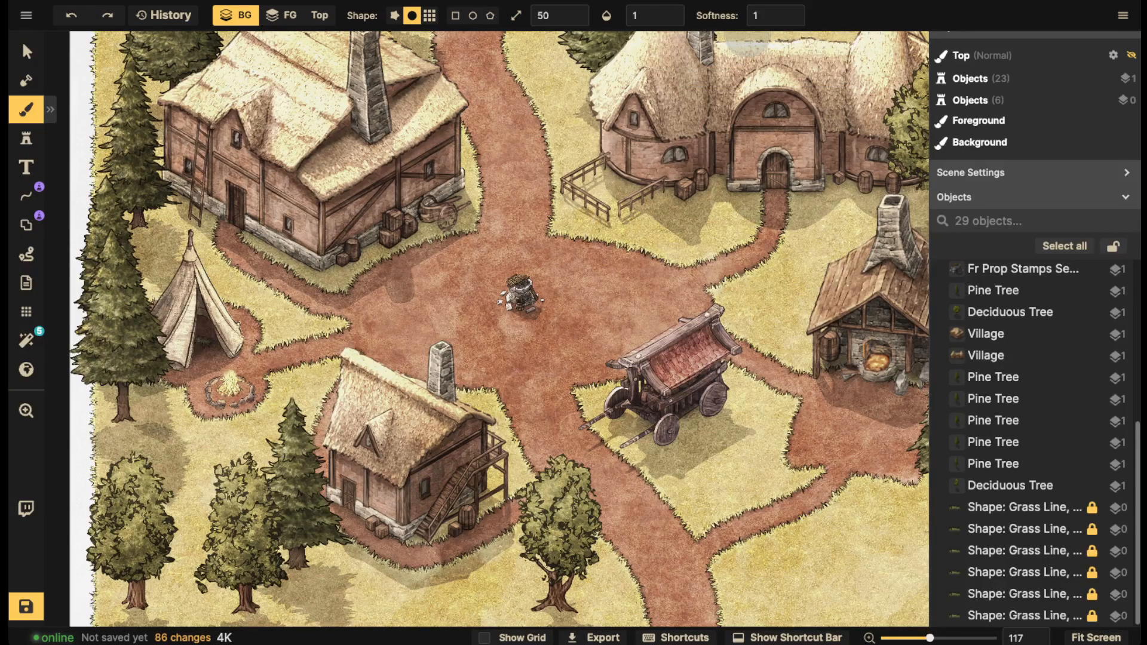
left_click(654, 17)
type("0.3")
key("Return")
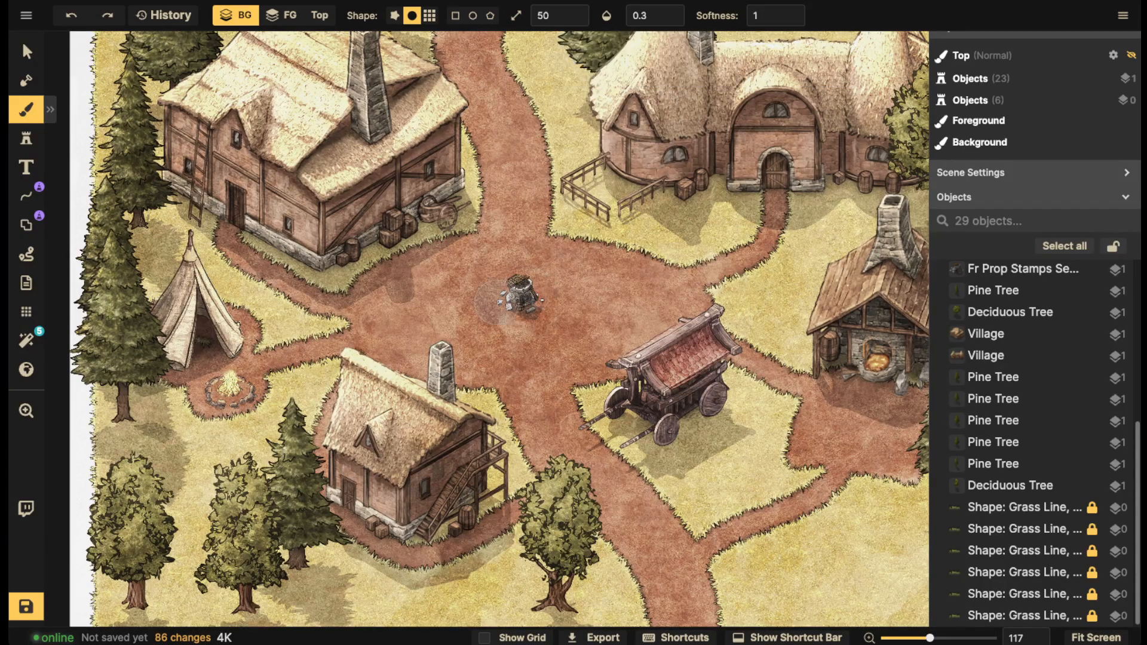
Paint faded cobblestones in a ring of overlapping dabs around the well in the central clearing
mouse_move(512, 300)
left_mouse_down()
mouse_move(542, 302)
mouse_move(493, 297)
mouse_move(517, 301)
left_mouse_up()
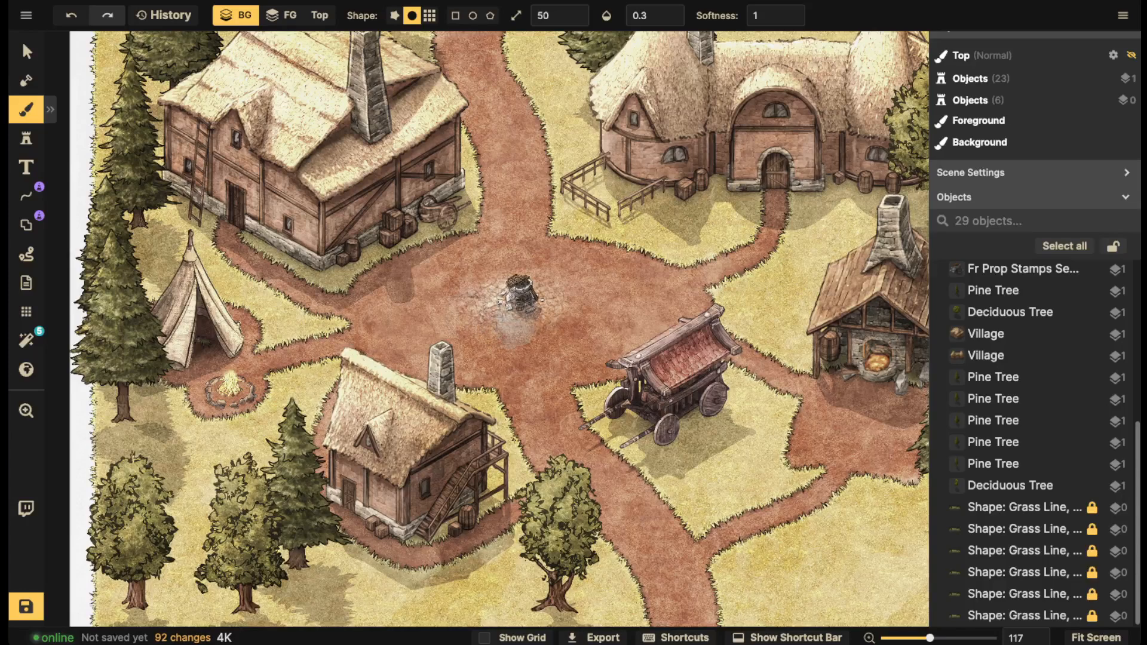
left_click(557, 310)
left_click(531, 326)
left_click(491, 324)
left_click(517, 287)
left_click(536, 283)
left_click(555, 311)
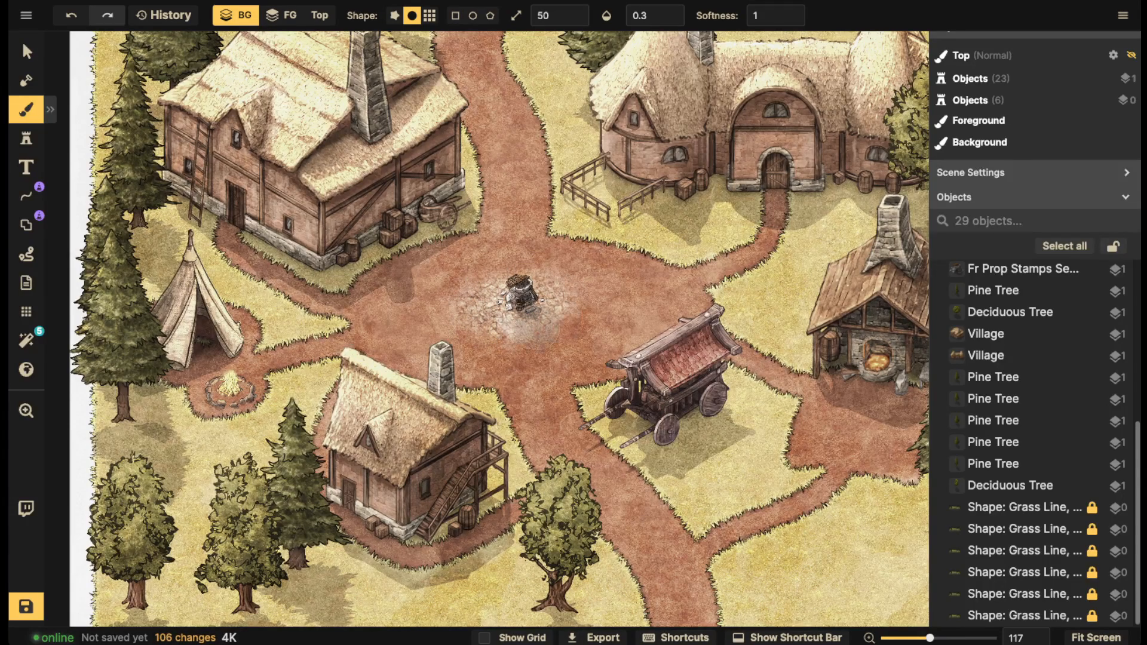
left_click(531, 327)
left_click(550, 293)
left_click(552, 292)
left_click(560, 307)
left_click(527, 325)
left_click(485, 317)
left_click(531, 290)
left_click(479, 295)
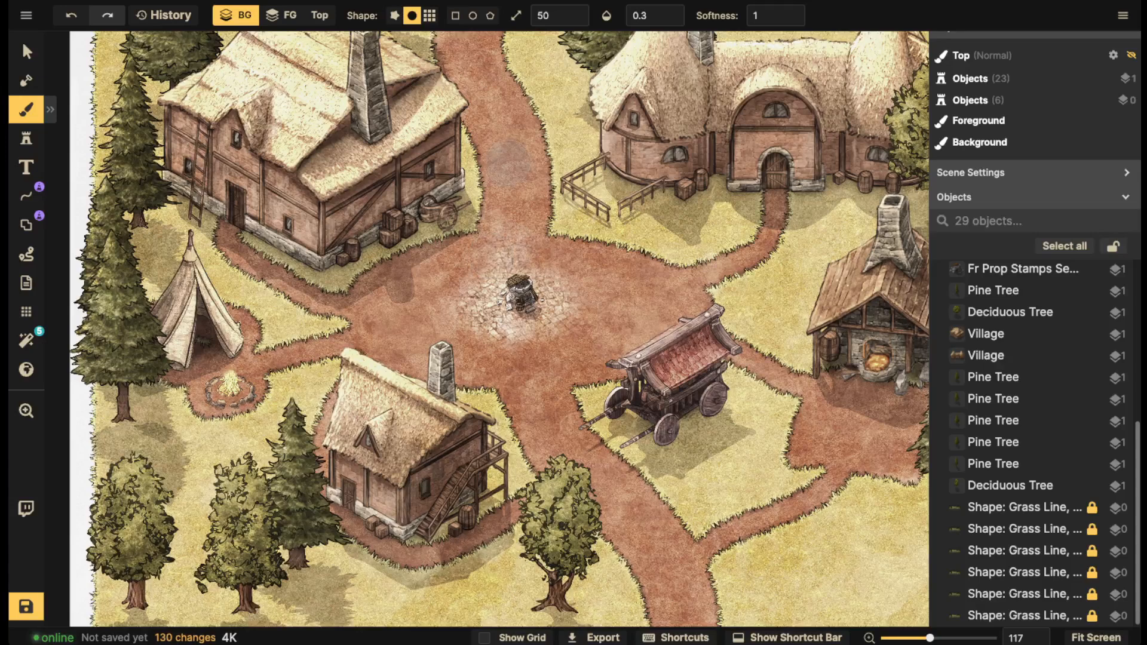
Paint faint cobblestone patches along the northern road from the map edge down towards the clearing
left_click_drag(513, 156, 566, 246)
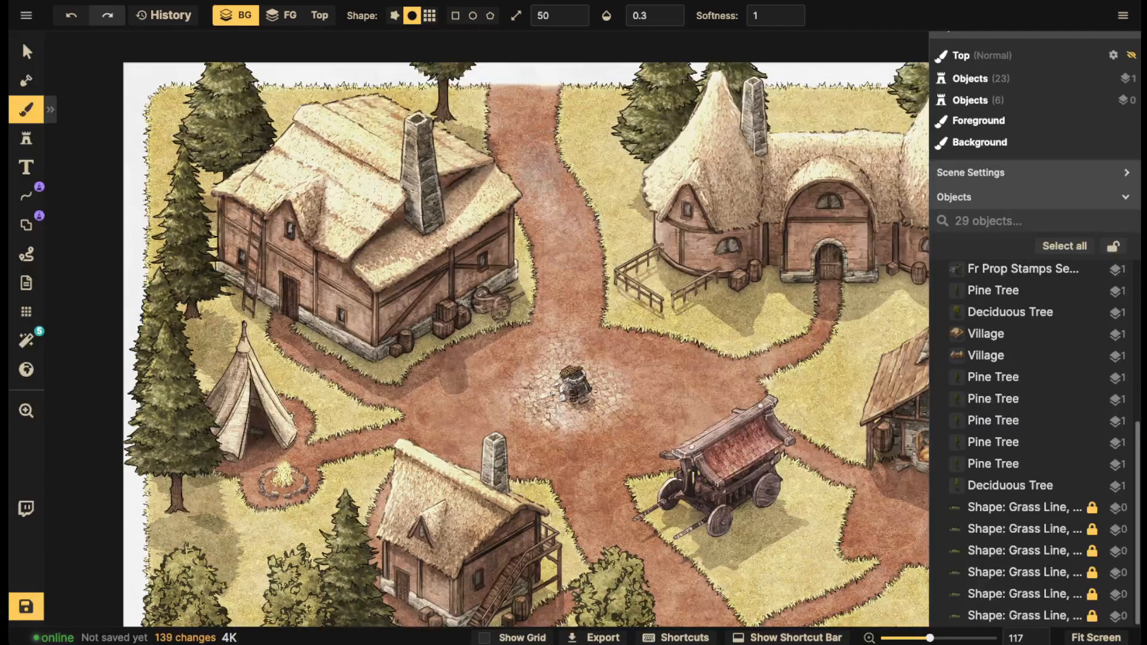
left_click(521, 111)
left_click(526, 111)
left_click(565, 99)
left_click(550, 204)
left_click(561, 243)
left_click(559, 194)
left_click(571, 248)
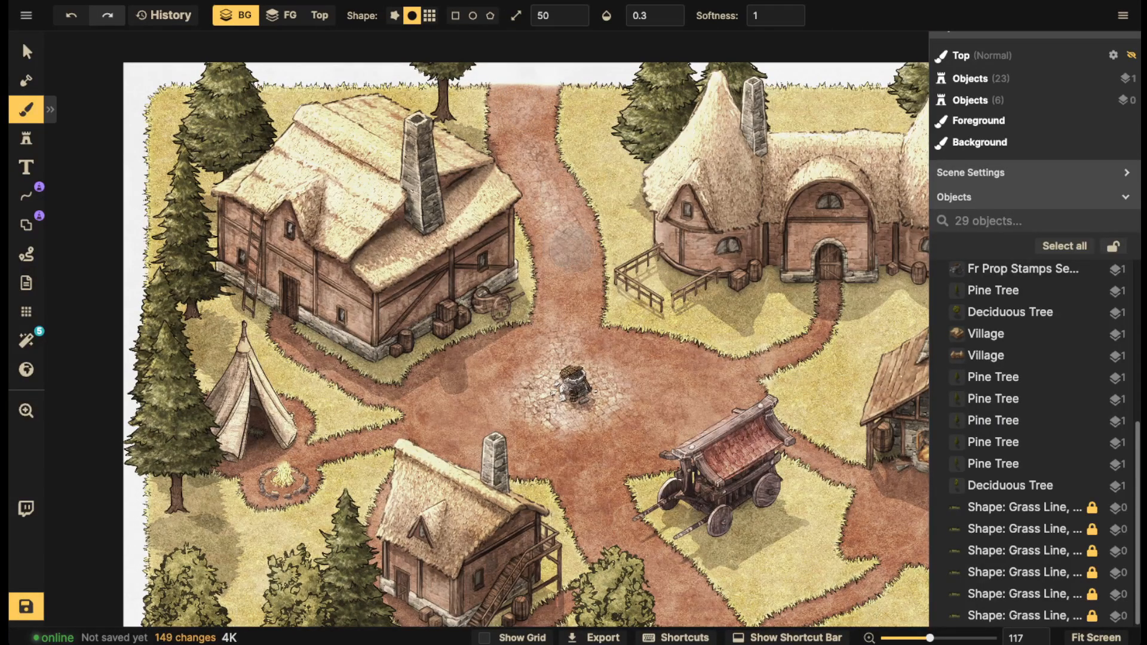
Paint faint cobblestone patches from the well down the southern road to the map's lower edge
left_click(533, 399)
key("space")
left_click_drag(556, 383, 654, 263)
left_click_drag(847, 283, 655, 294)
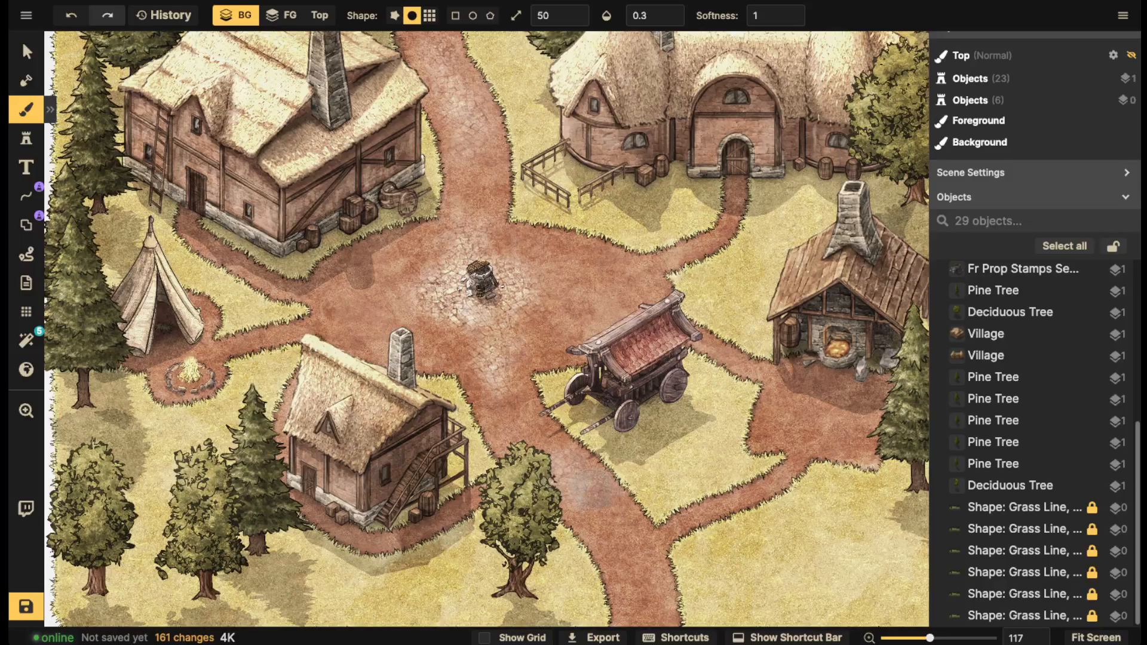
key("space")
left_click_drag(648, 613, 612, 406)
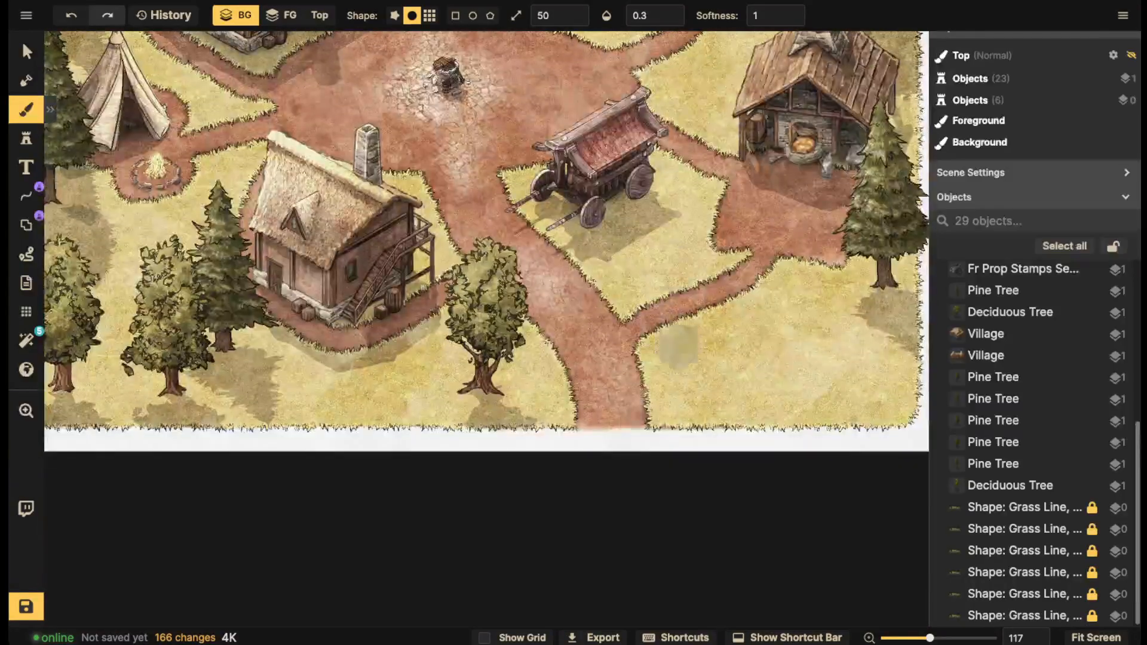
Paint cobblestones across the forge yard, covering the ground in front of and beside the forge
left_click_drag(777, 263, 613, 371)
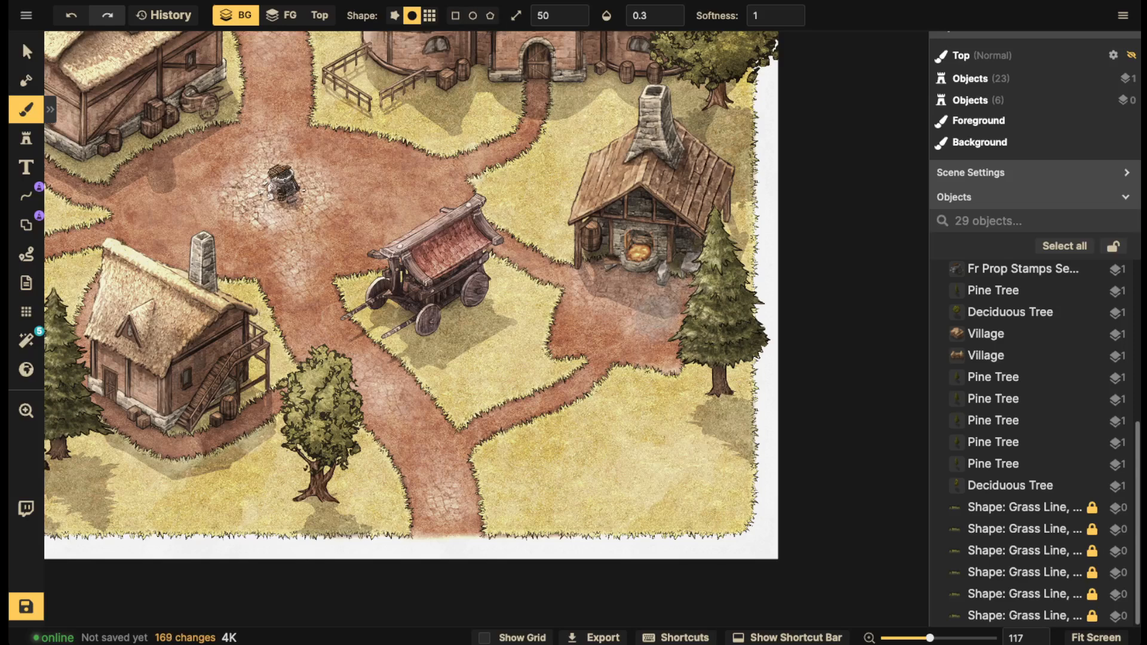
left_click(655, 321)
left_click(642, 292)
left_click(626, 300)
left_click(613, 324)
left_click(596, 317)
left_click(590, 293)
left_click(580, 293)
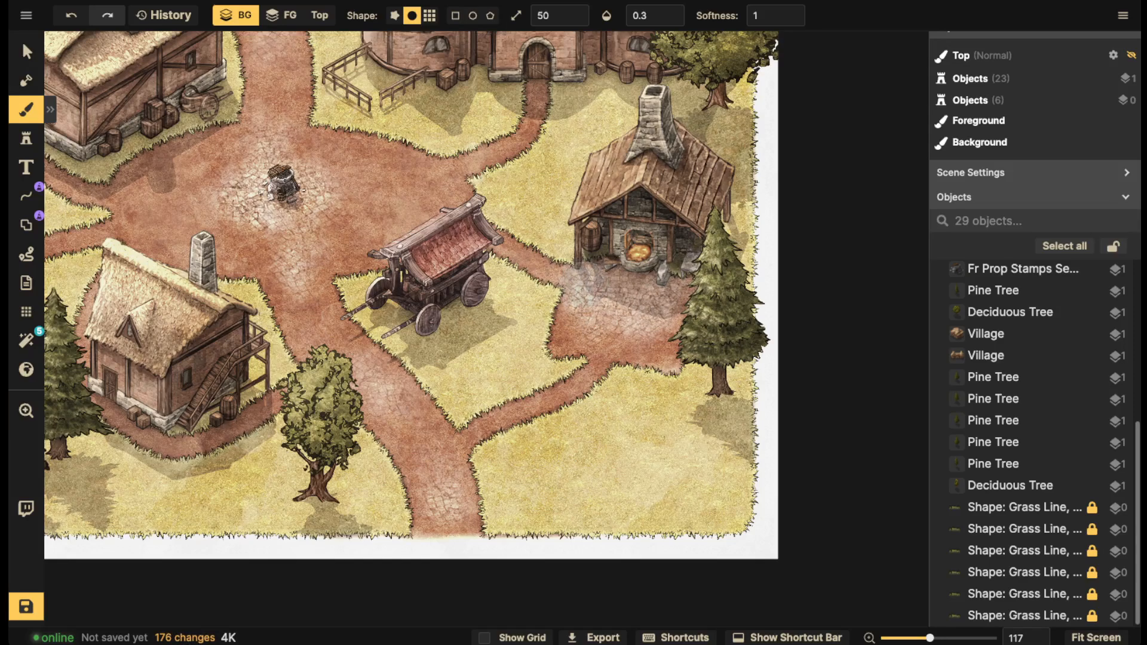
left_click(675, 272)
left_click(665, 325)
left_click(584, 321)
left_click(601, 332)
left_click(636, 333)
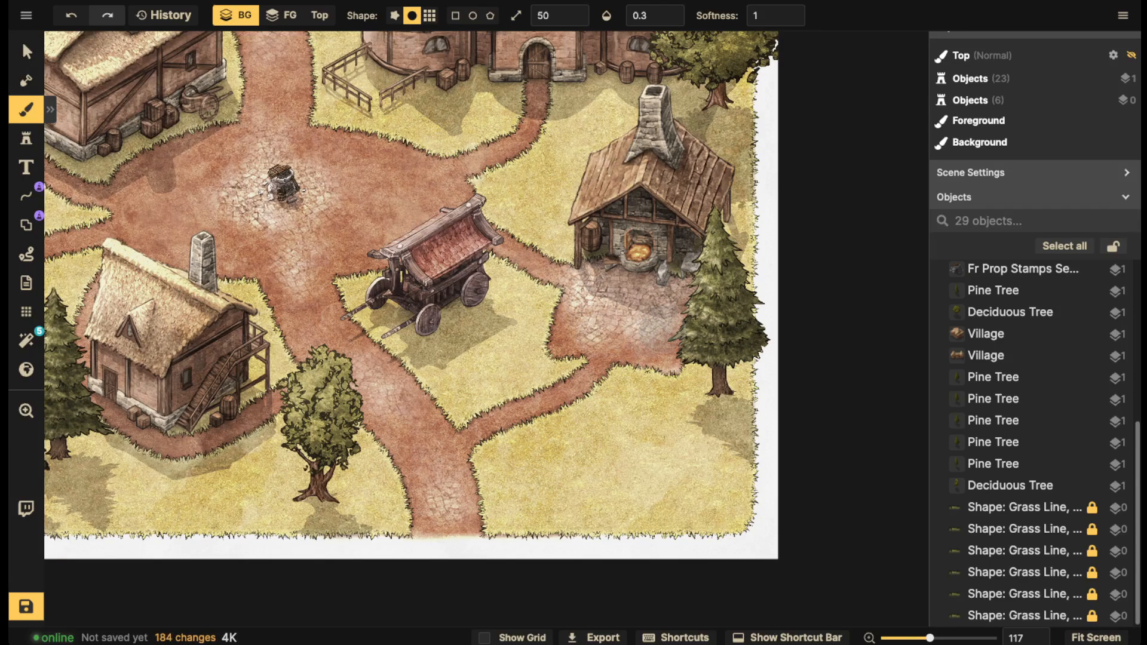
left_click(658, 332)
left_click(599, 252)
left_click(664, 260)
left_click(667, 276)
key("space")
left_click_drag(612, 242, 840, 336)
left_click(817, 399)
left_click(845, 415)
left_click(860, 418)
left_click(874, 423)
Paint light cobblestone patches over the eastern and western parts of the central clearing
key("space")
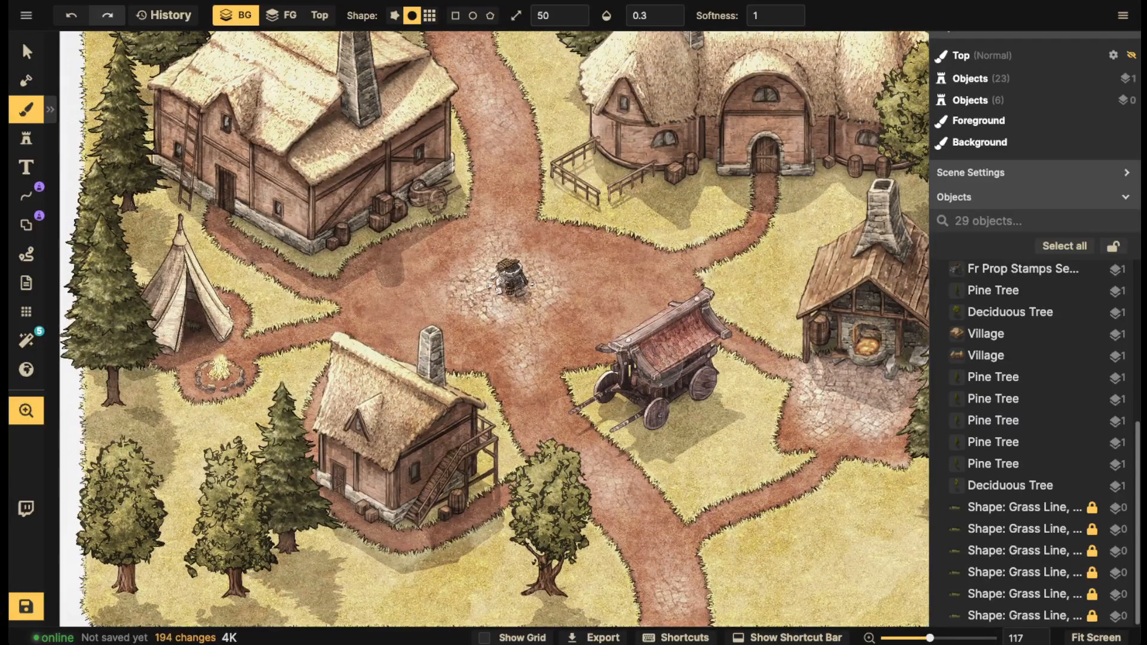
mouse_move(875, 423)
left_mouse_down()
mouse_move(900, 392)
mouse_move(823, 391)
mouse_move(622, 437)
mouse_move(753, 377)
left_mouse_up()
key("space")
left_click_drag(634, 289, 727, 313)
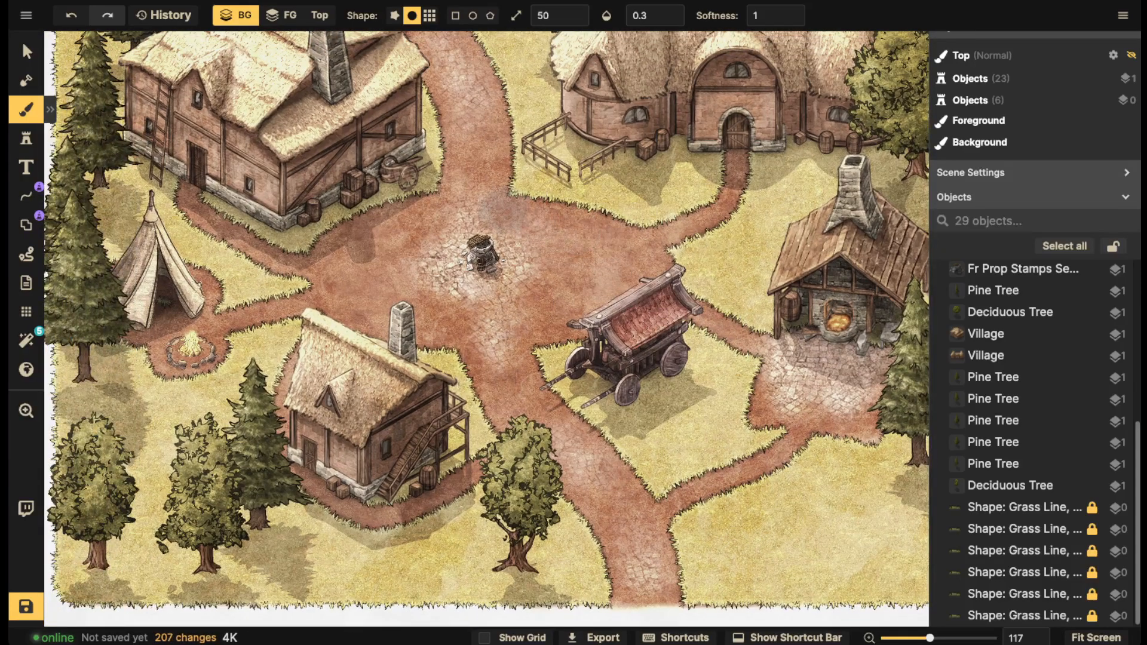
mouse_move(594, 290)
left_mouse_down()
mouse_move(556, 303)
mouse_move(611, 273)
mouse_move(593, 243)
mouse_move(616, 279)
mouse_move(512, 217)
mouse_move(362, 238)
left_mouse_up()
left_click_drag(353, 280, 374, 328)
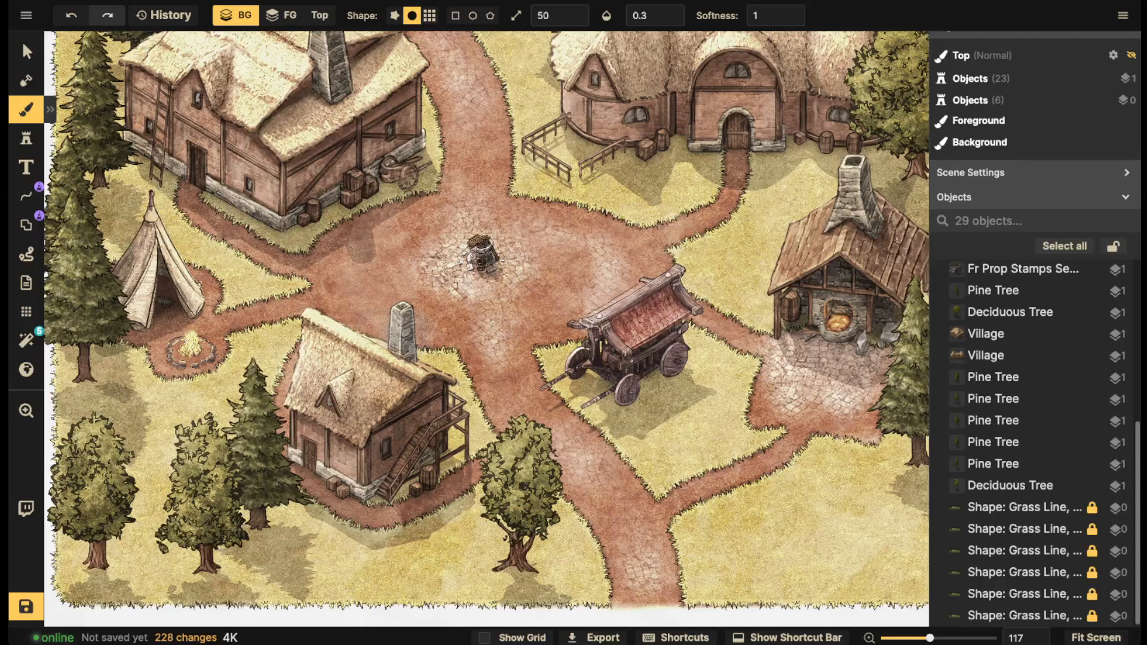
left_click_drag(345, 286, 357, 241)
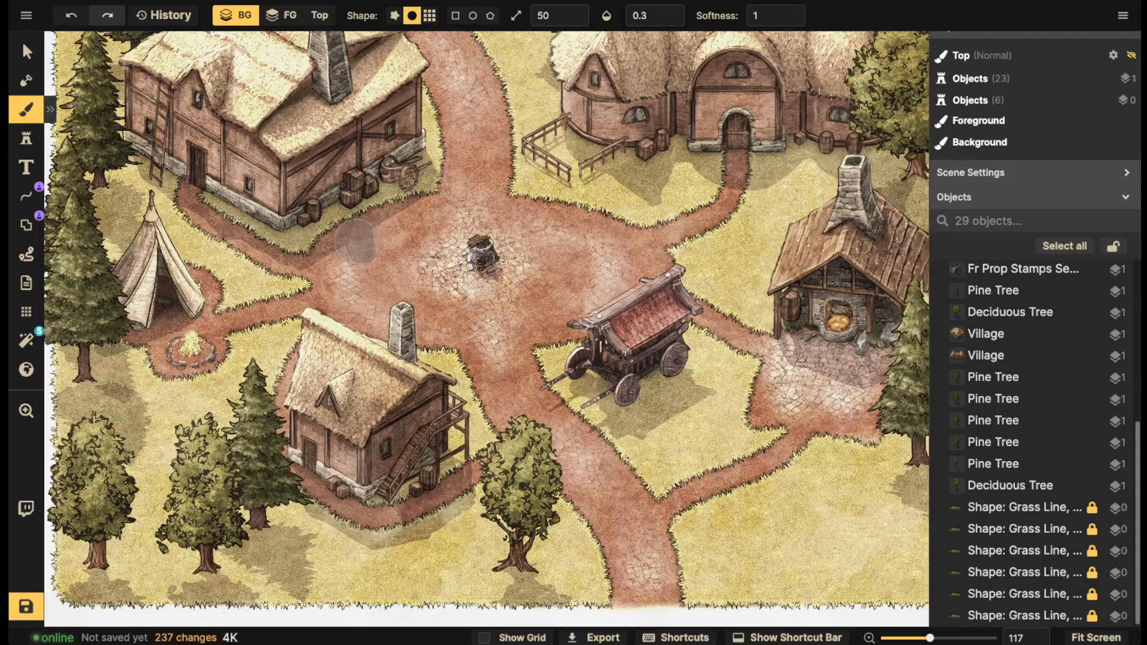
Leave the brush, bring the whole village into view and save the map
left_click(26, 52)
scroll(454, 286, "down", 5)
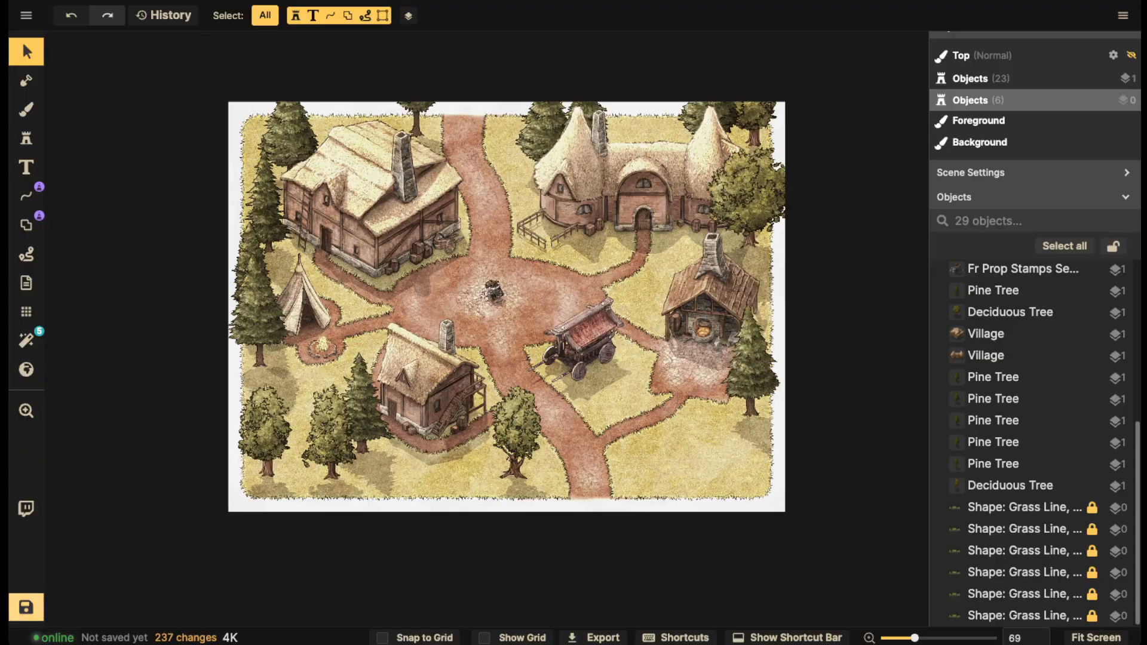
key("ctrl+s")
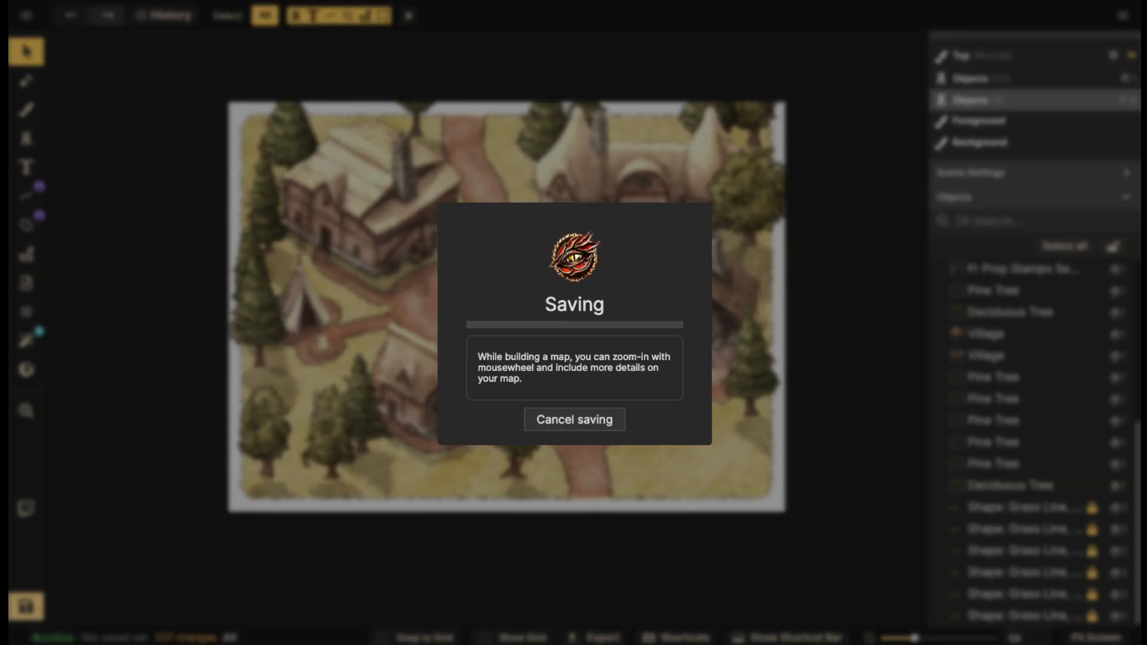
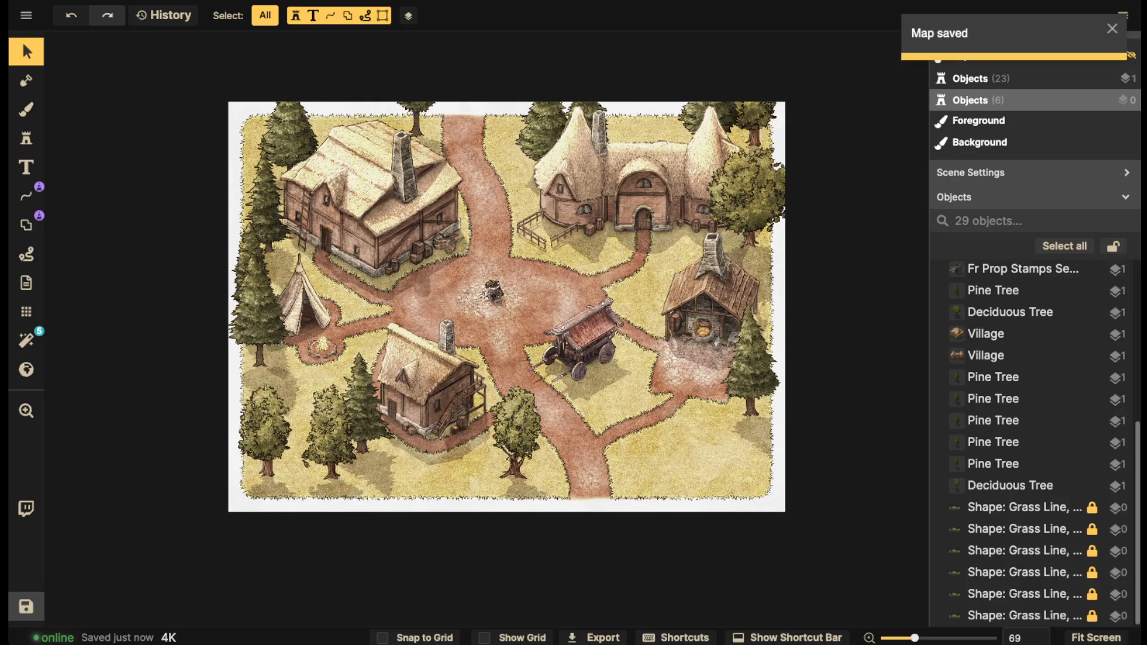
Search the Fantasy Battlemaps stamps for "pole" and choose variant 3 of the wooden pole
left_click(26, 139)
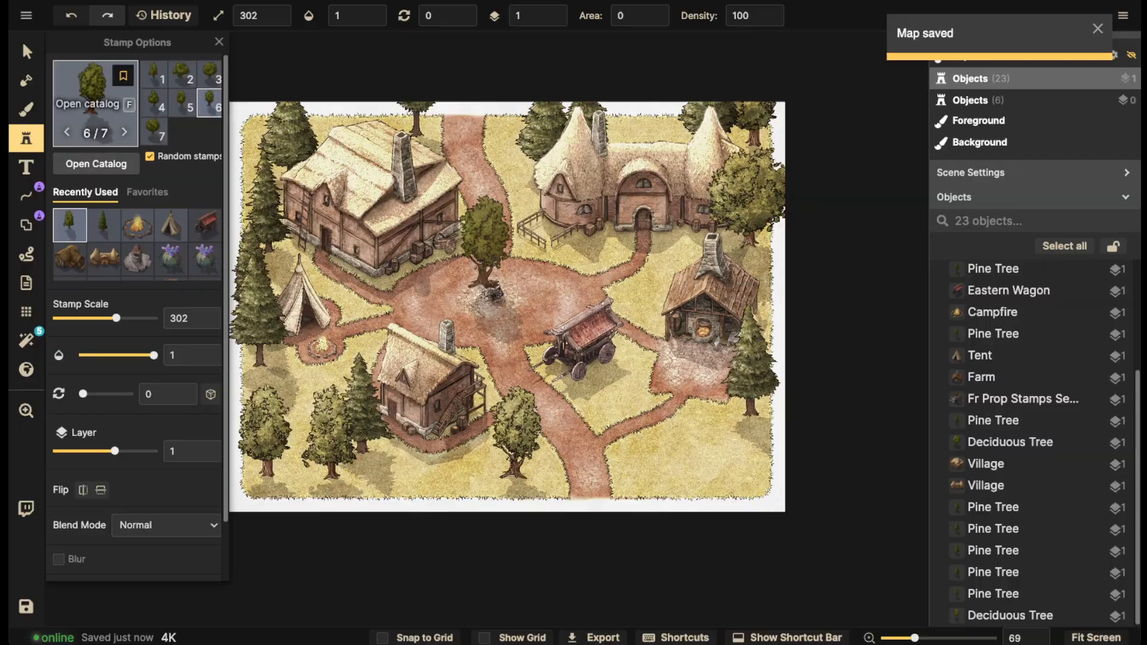
left_click(95, 105)
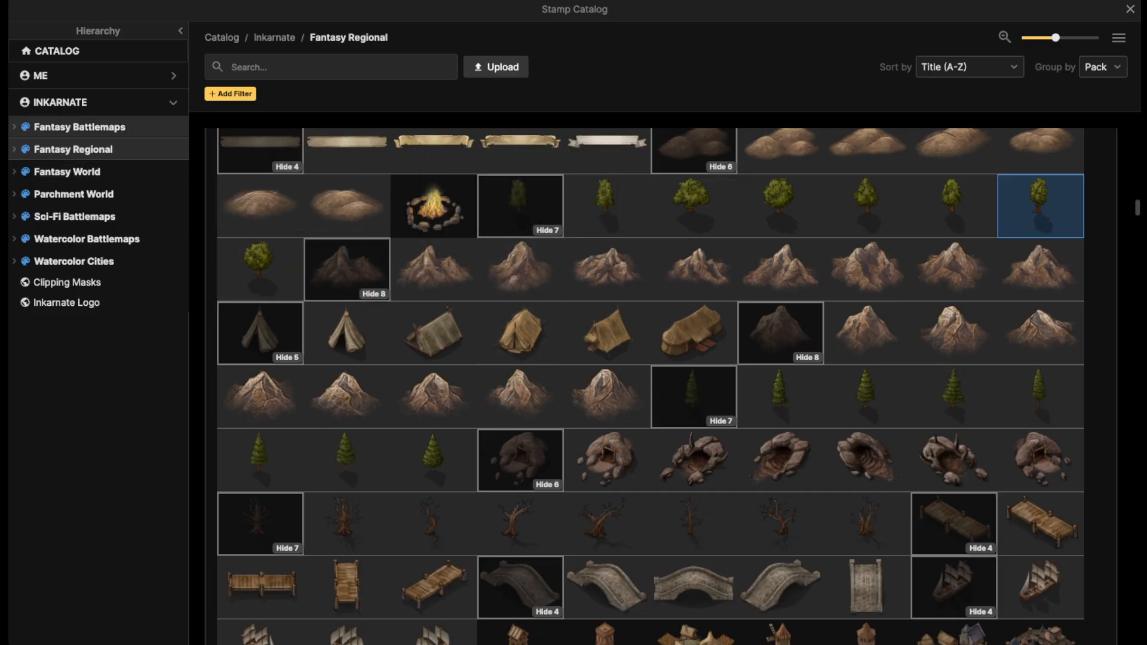
left_click(80, 126)
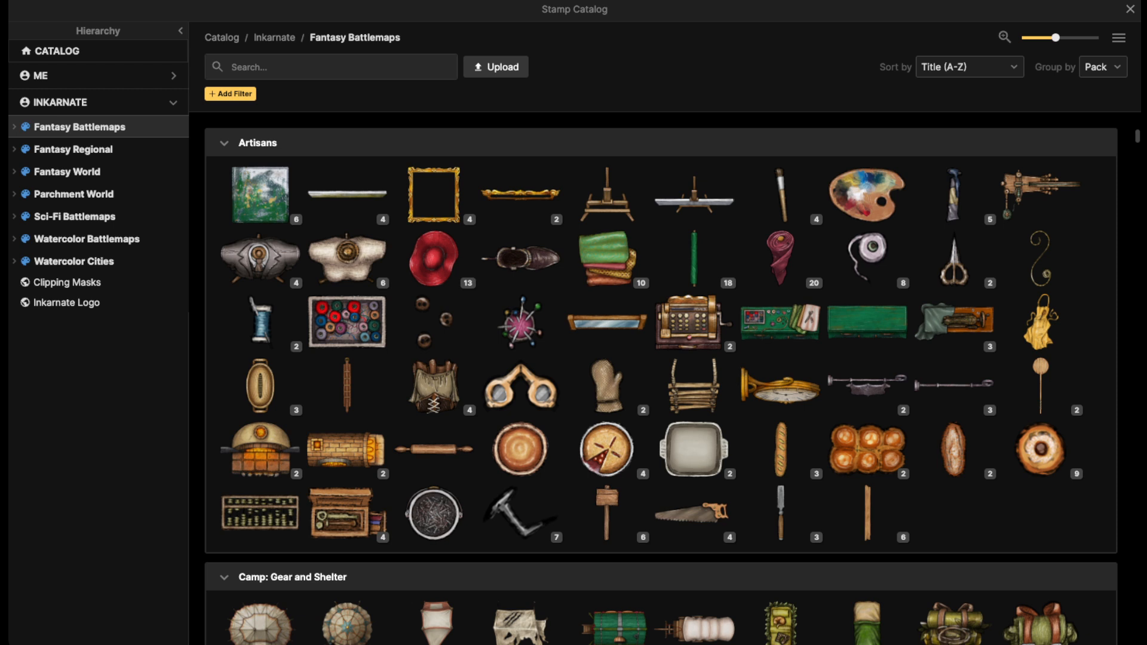
type("pole")
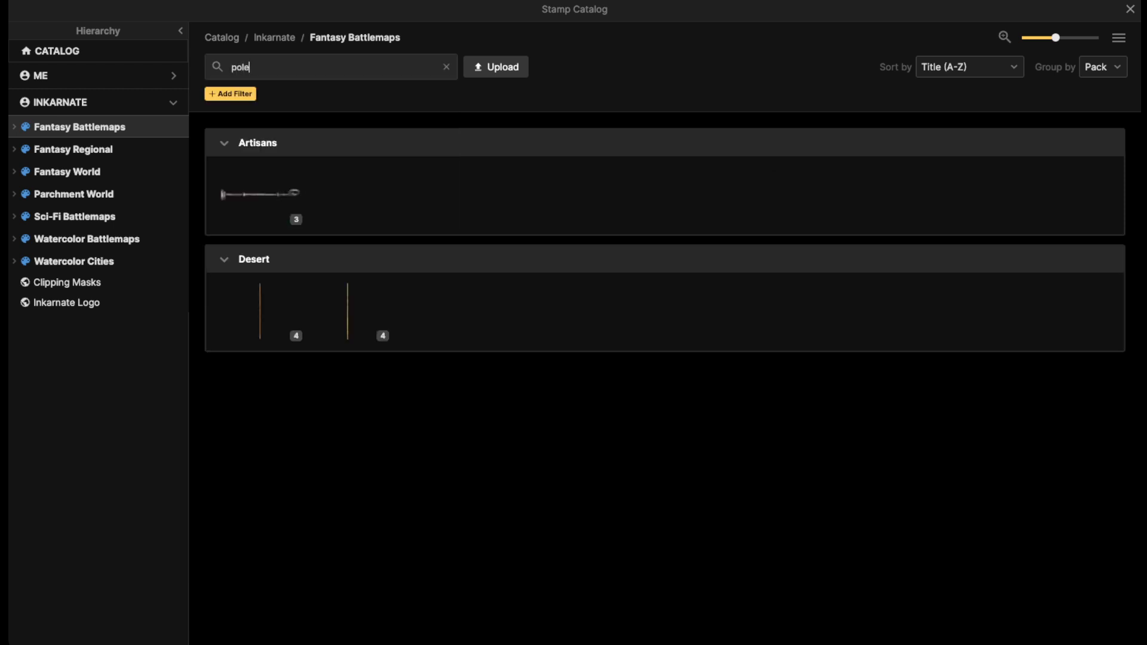
left_click(260, 311)
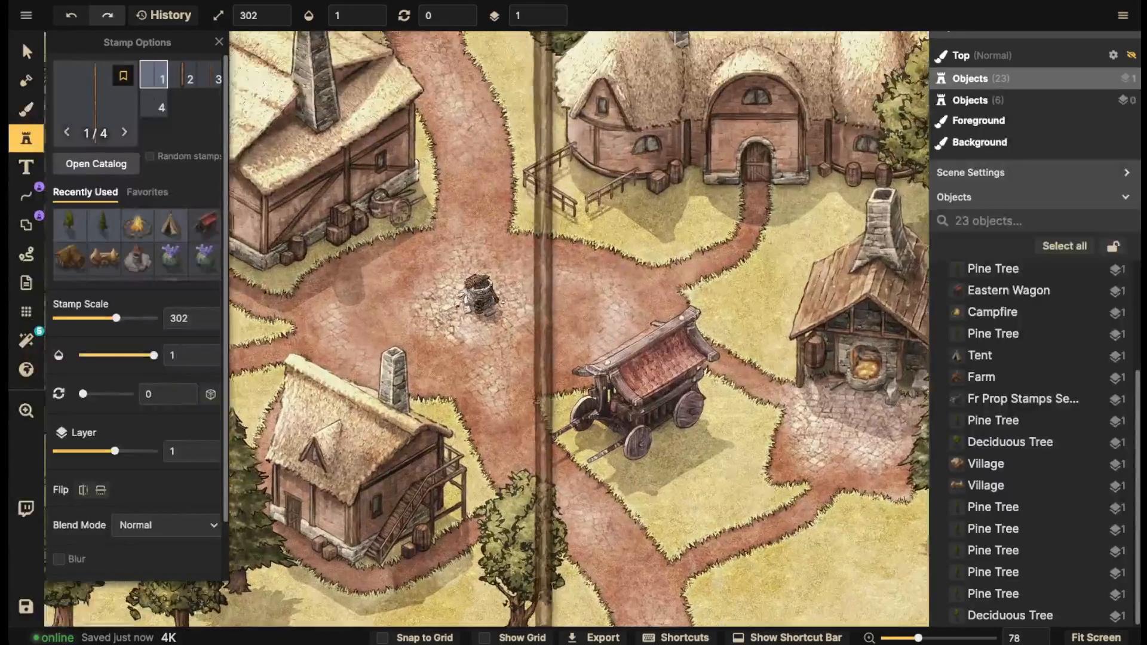
scroll(543, 287, "up", 5)
left_click(210, 76)
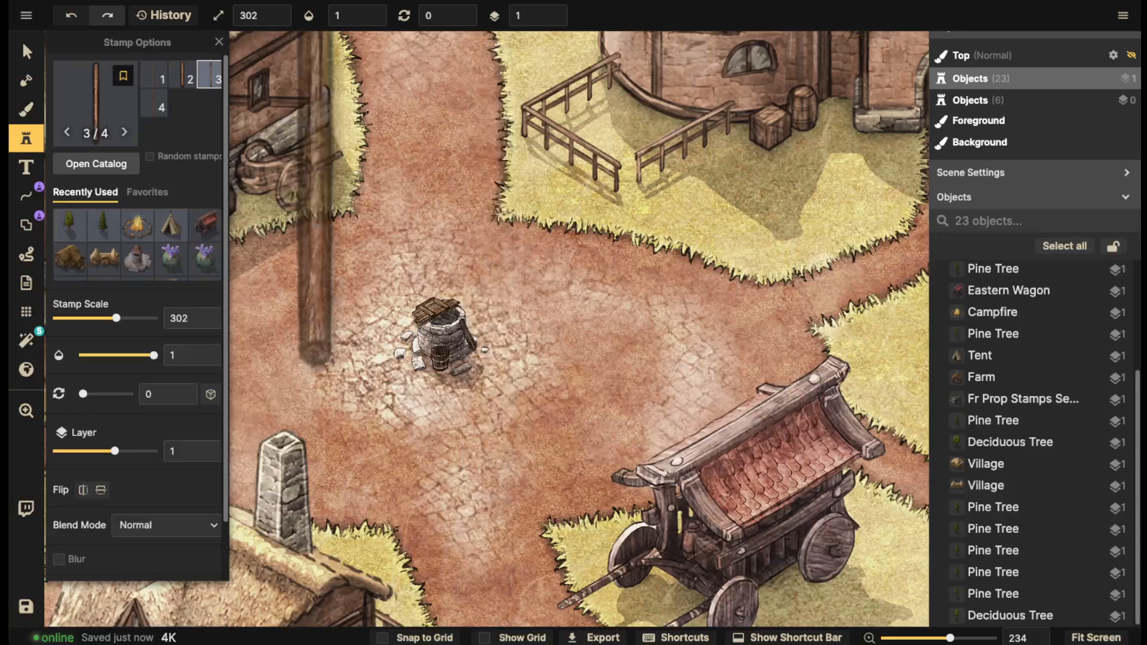
Place two parallel upright wooden poles between the well and the wagon at scale 102 and rotation 180
left_click_drag(633, 299, 510, 330)
scroll(472, 330, "down", 16)
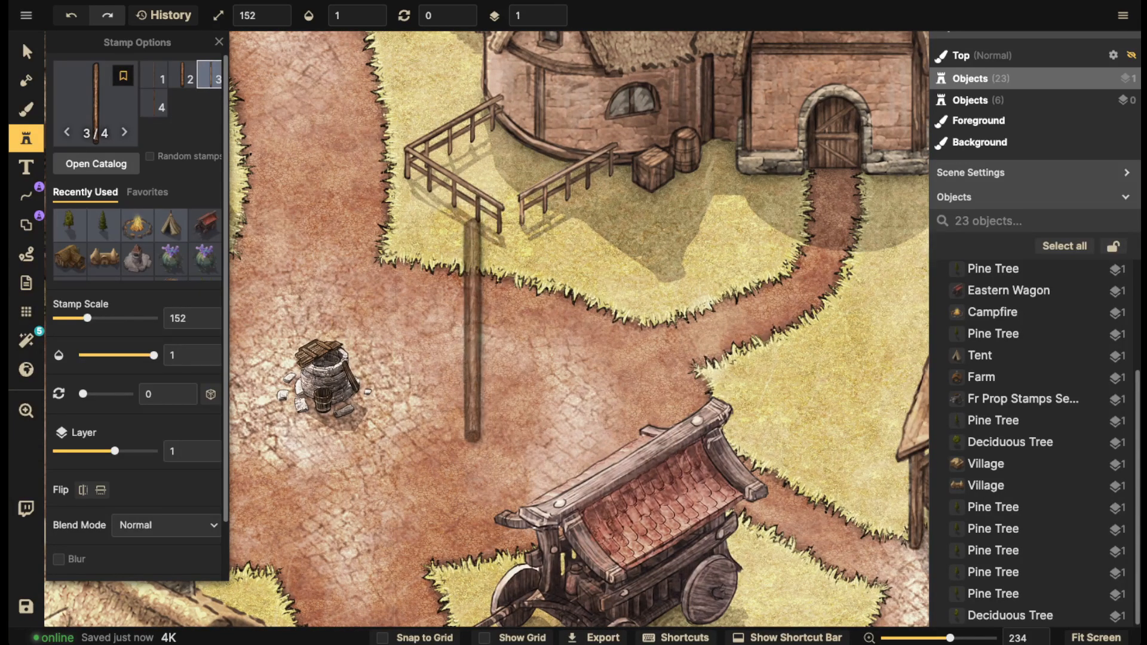
scroll(473, 329, "down", 4)
scroll(473, 329, "up", 12, "shift")
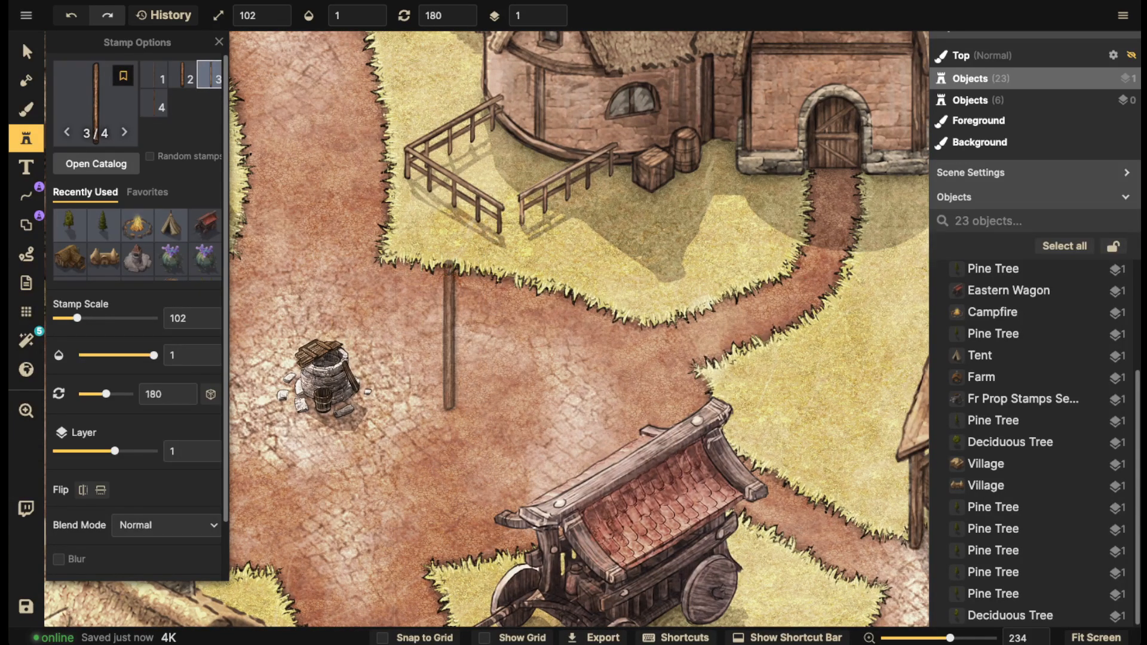
left_click(439, 345)
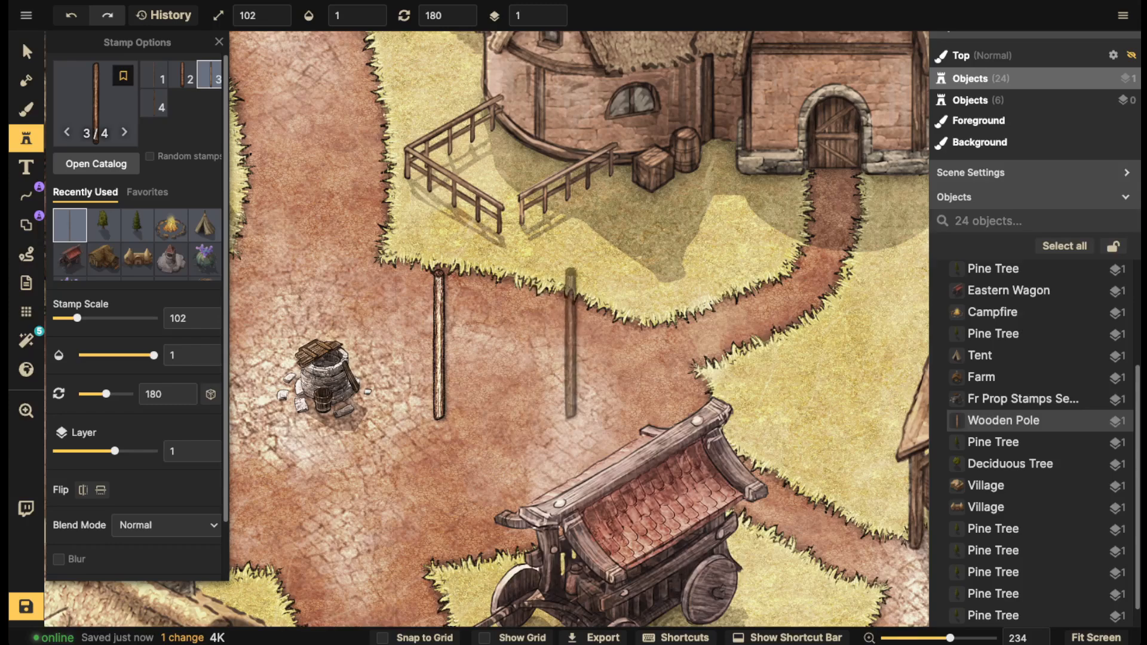
left_click(581, 344)
left_click_drag(580, 344, 583, 347)
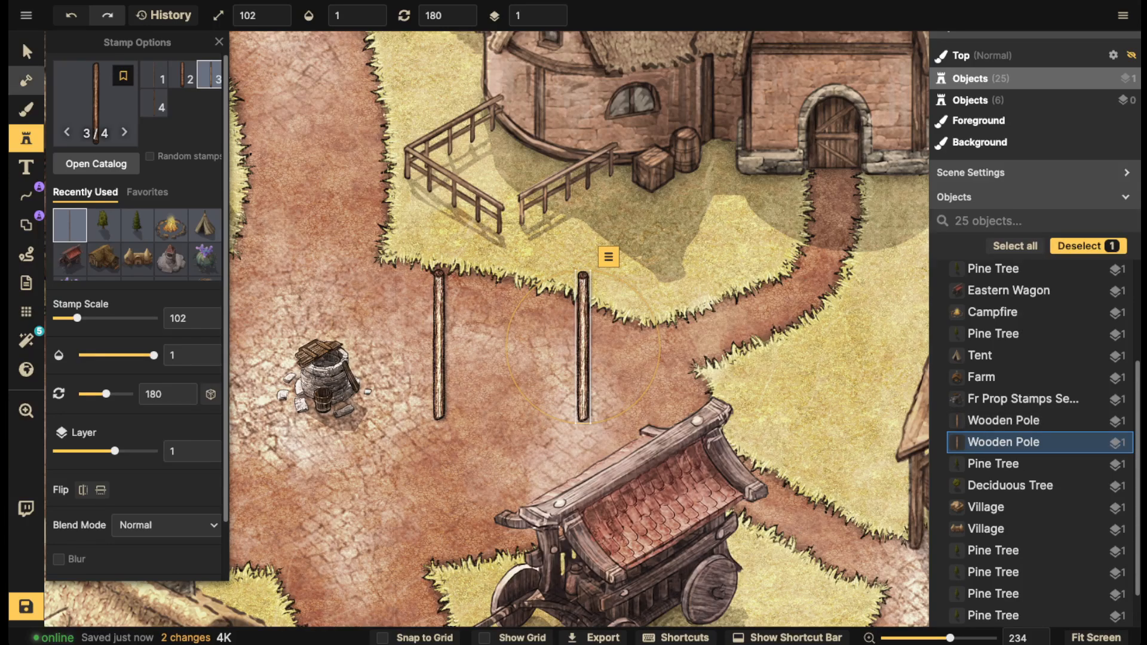
Select both wooden poles and set their shadow to None
left_click(26, 52)
left_click(1016, 442, "shift")
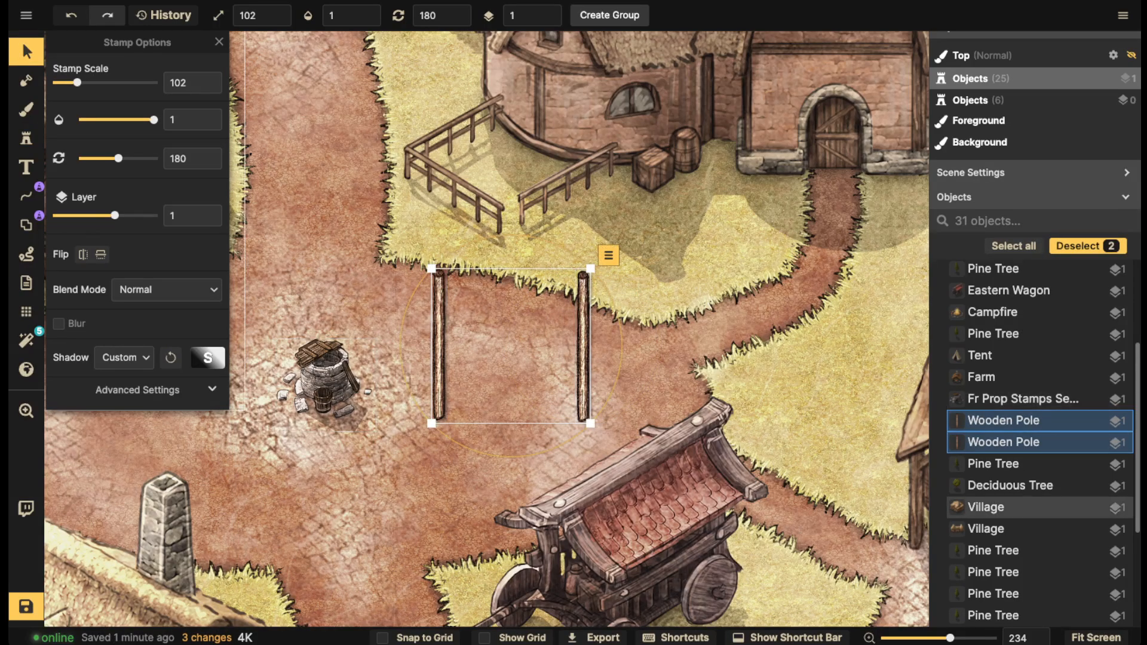
left_click(123, 358)
left_click(138, 387)
Try rotation 0 on the wooden pole nearer the well, then restore its rotation to 180
scroll(418, 358, "up", 5)
left_click(450, 355)
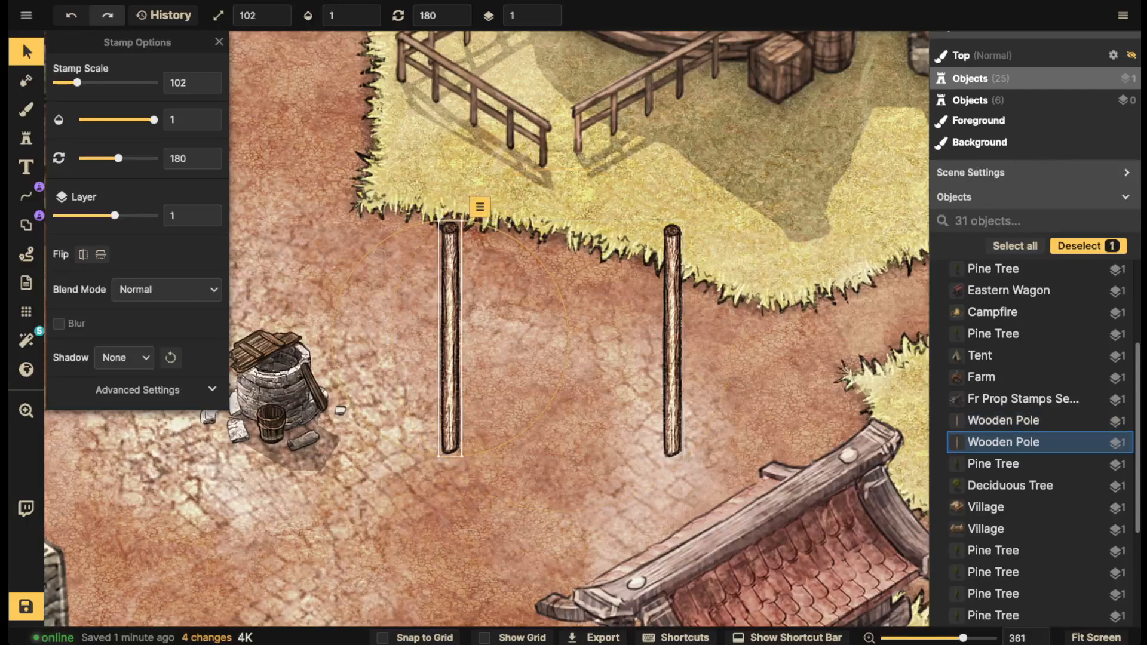
scroll(455, 249, "up", 10)
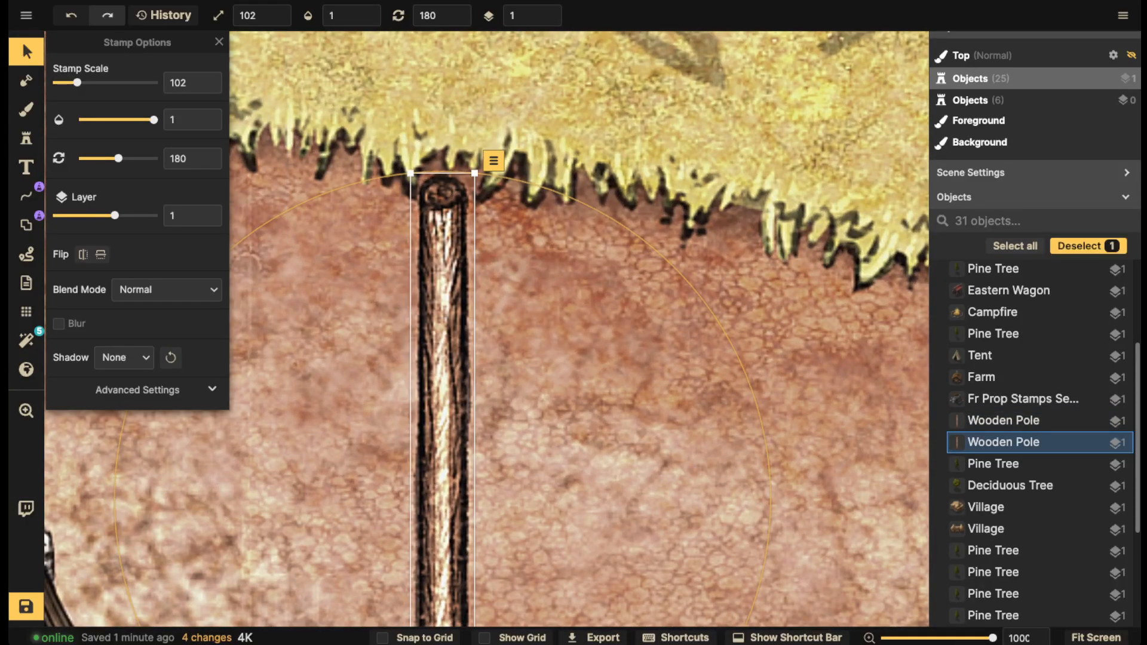
scroll(442, 214, "down", 10)
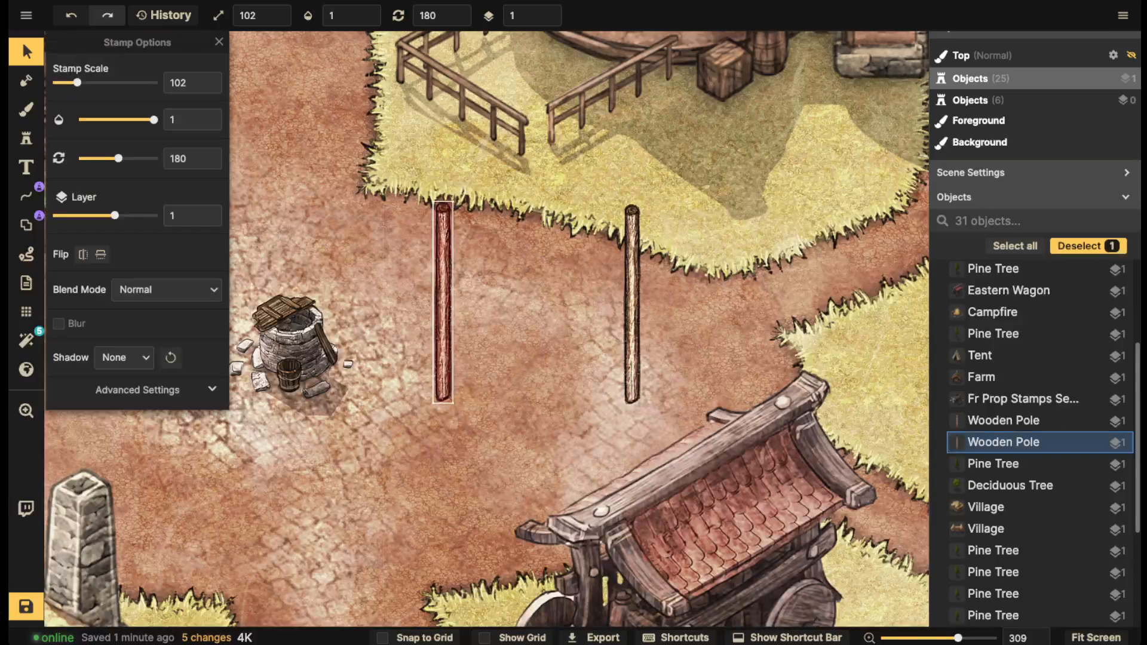
scroll(442, 213, "up", 15)
scroll(442, 213, "down", 3)
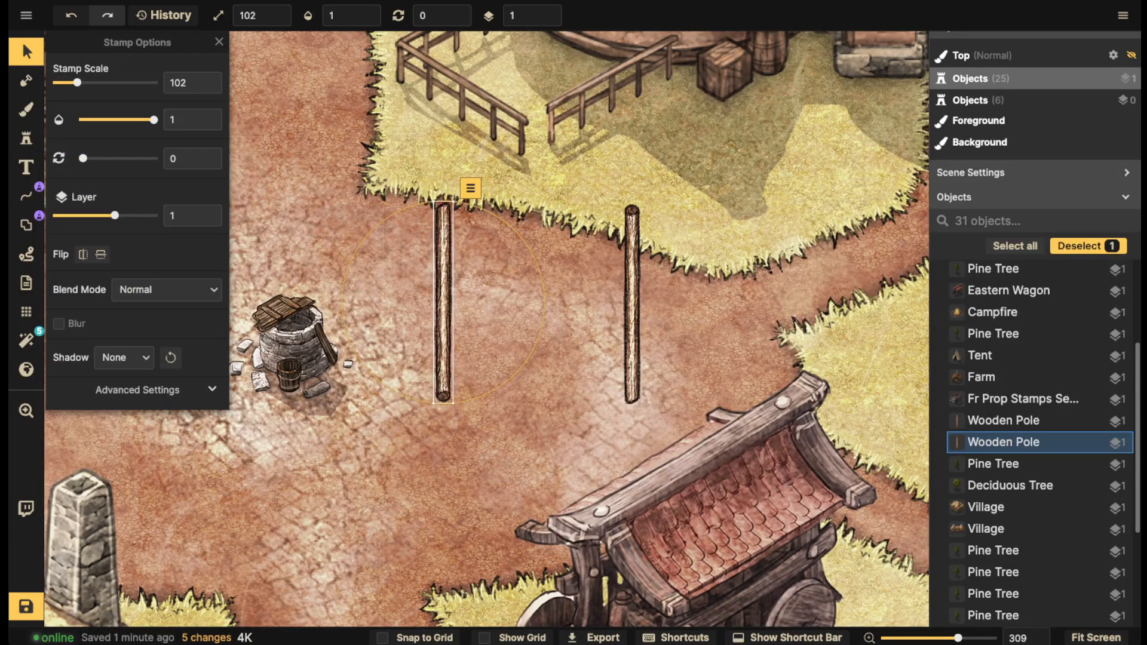
scroll(443, 214, "up", 12)
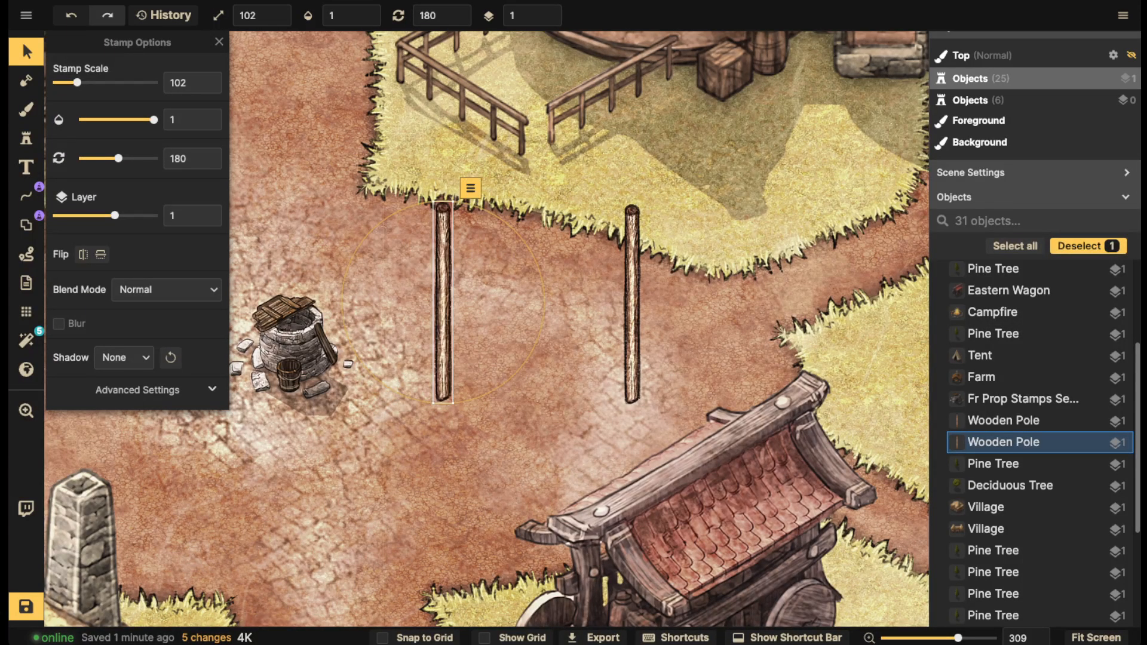
Search the Fantasy Battlemaps stamps for "table" and choose the long plank table from the Core pack
key("Escape")
left_click(26, 139)
left_click(88, 87)
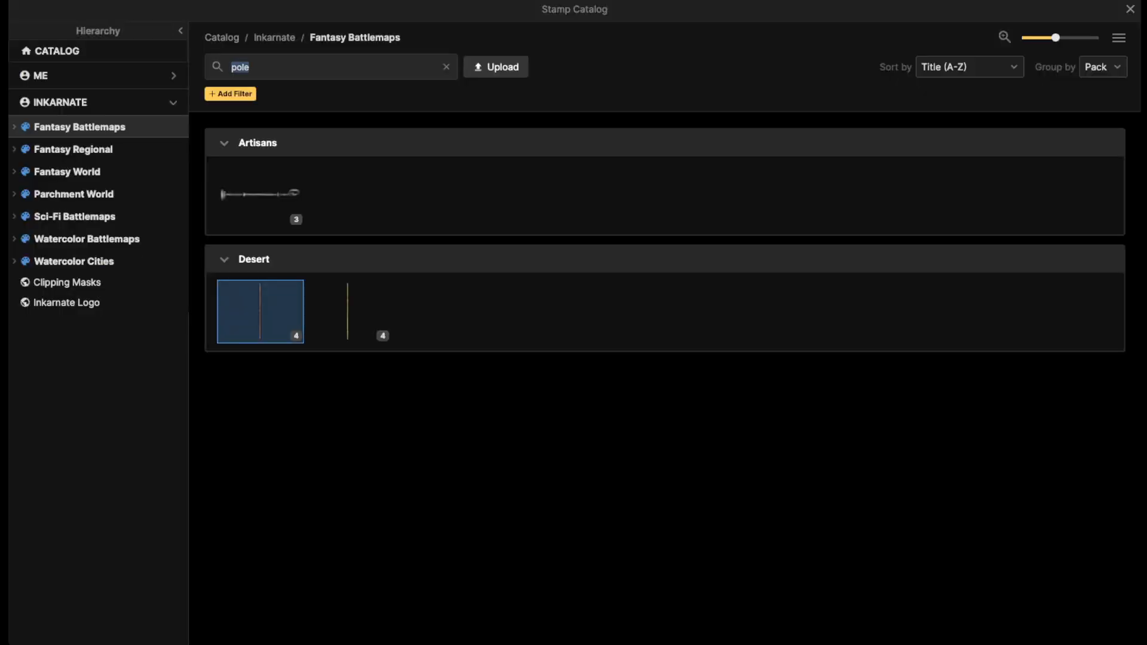
type("table")
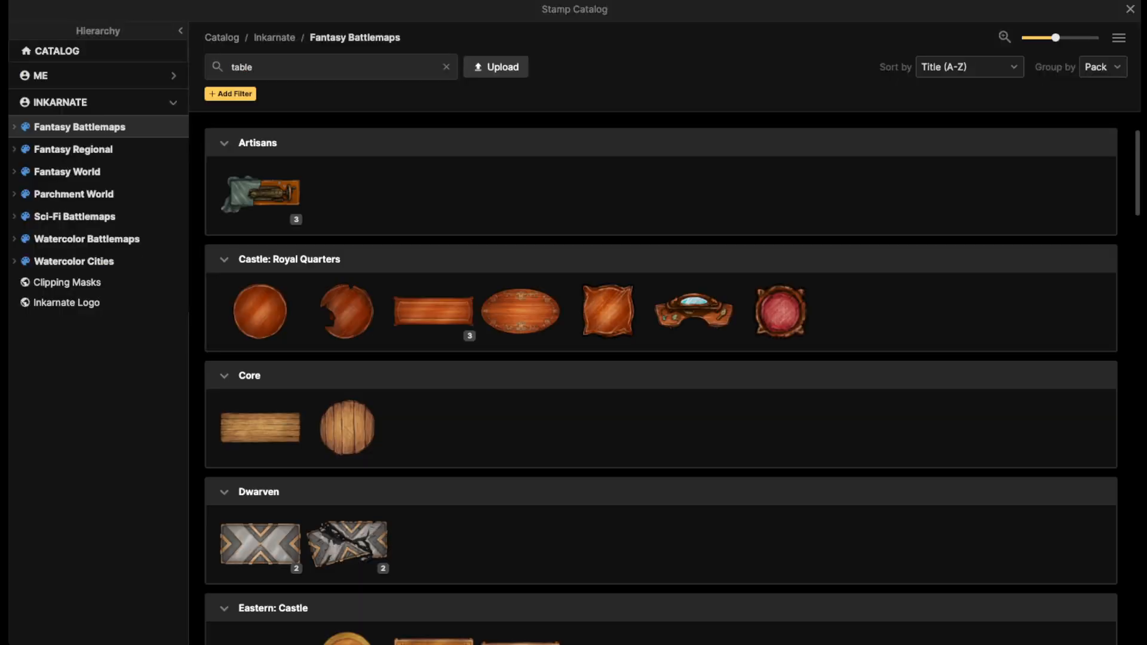
scroll(347, 311, "down", 2)
left_click(261, 295)
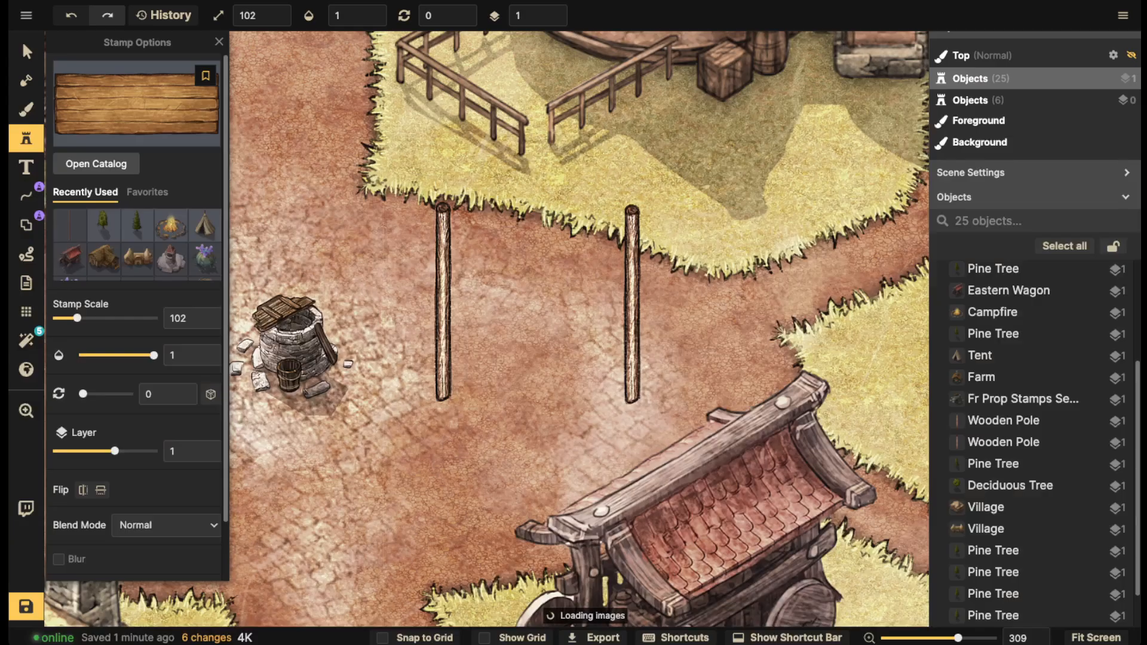
Place the long table at scale 42 as a board between the upper parts of the two wooden poles
scroll(531, 241, "down", 5)
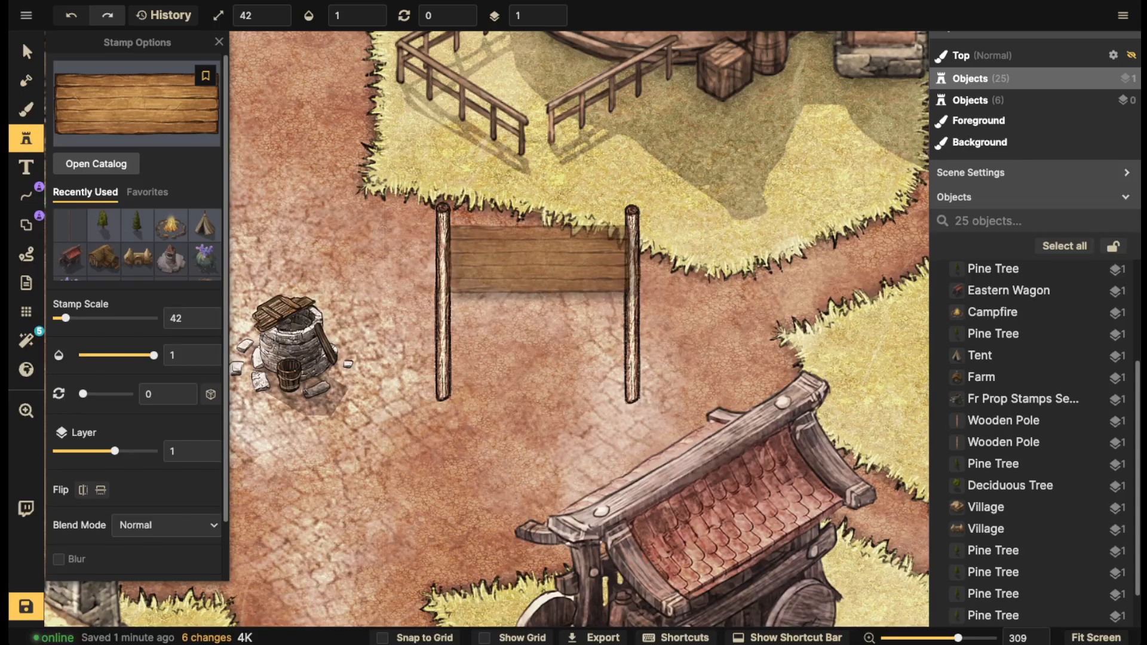
left_click(538, 257)
left_click(26, 52)
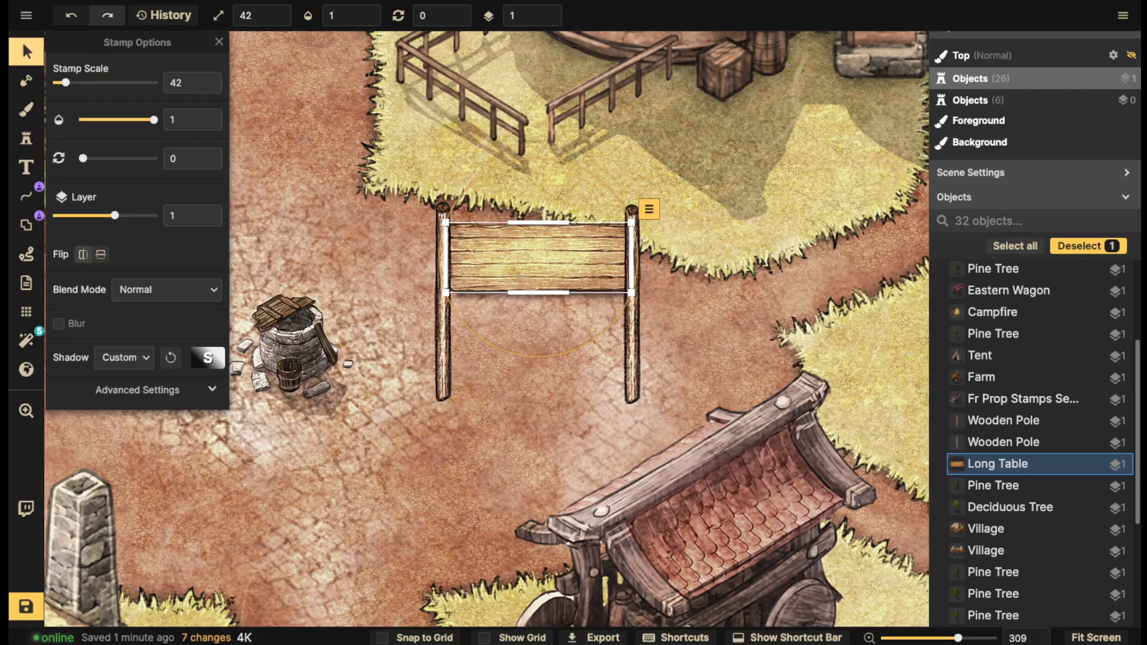
Set the board's shadow to None and stretch its lower edge down so the board becomes taller
left_click(124, 358)
left_click(120, 382)
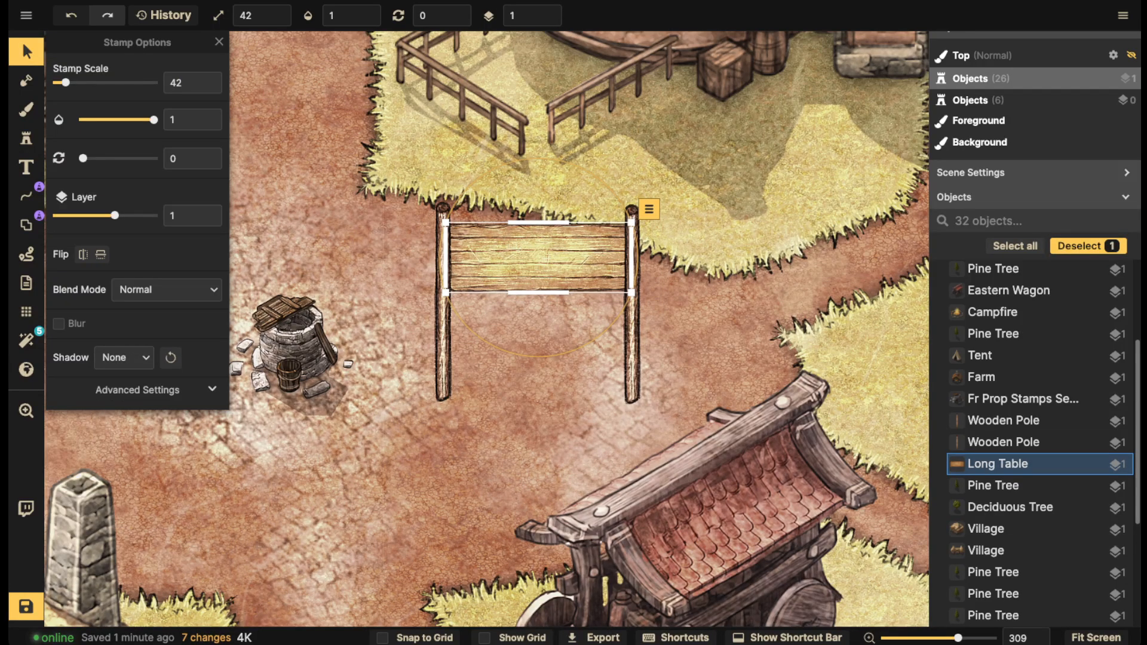
left_click_drag(538, 293, 538, 328)
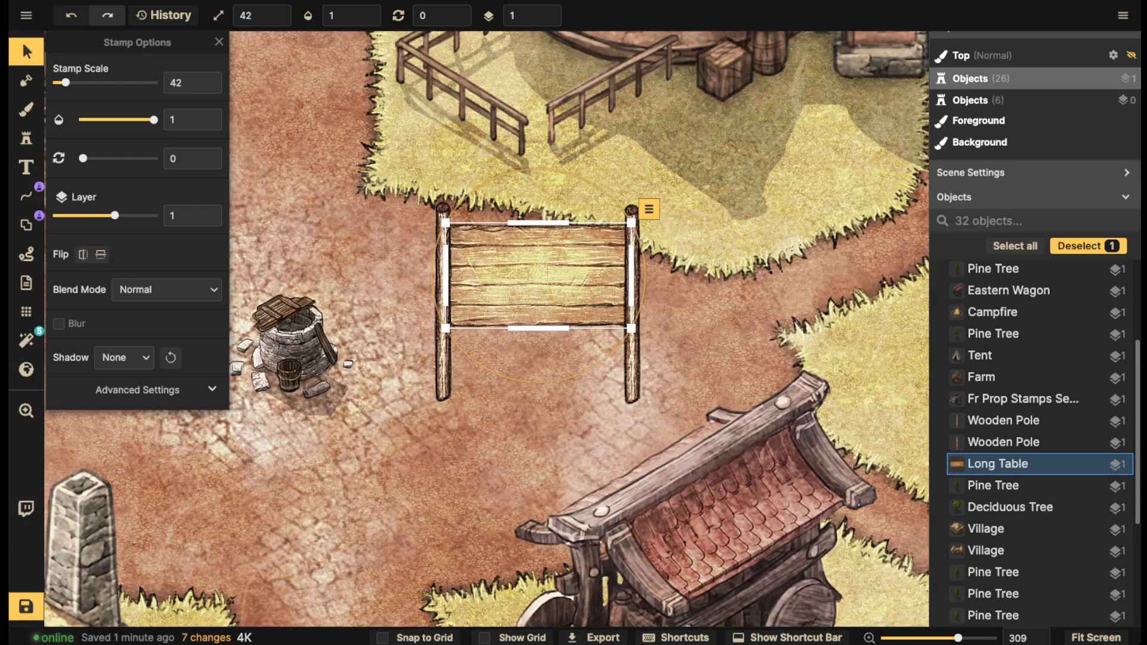
Duplicate the board, align the copy between the poles slightly above the original, and lower the selected board's brightness
key("ctrl+d")
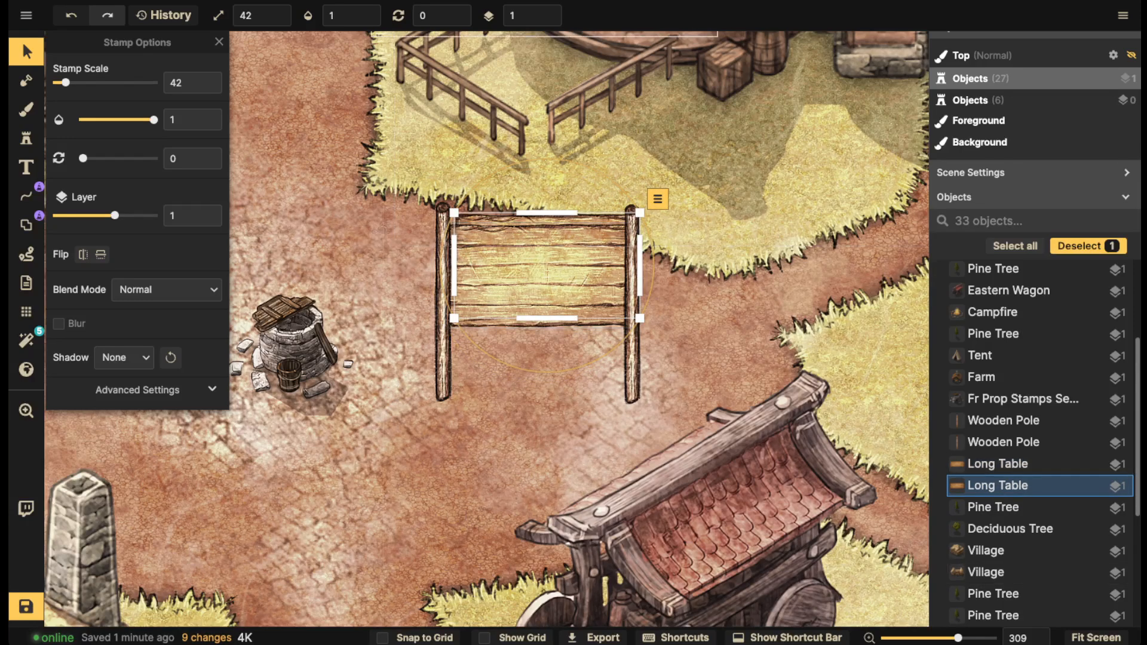
left_click_drag(545, 267, 539, 270)
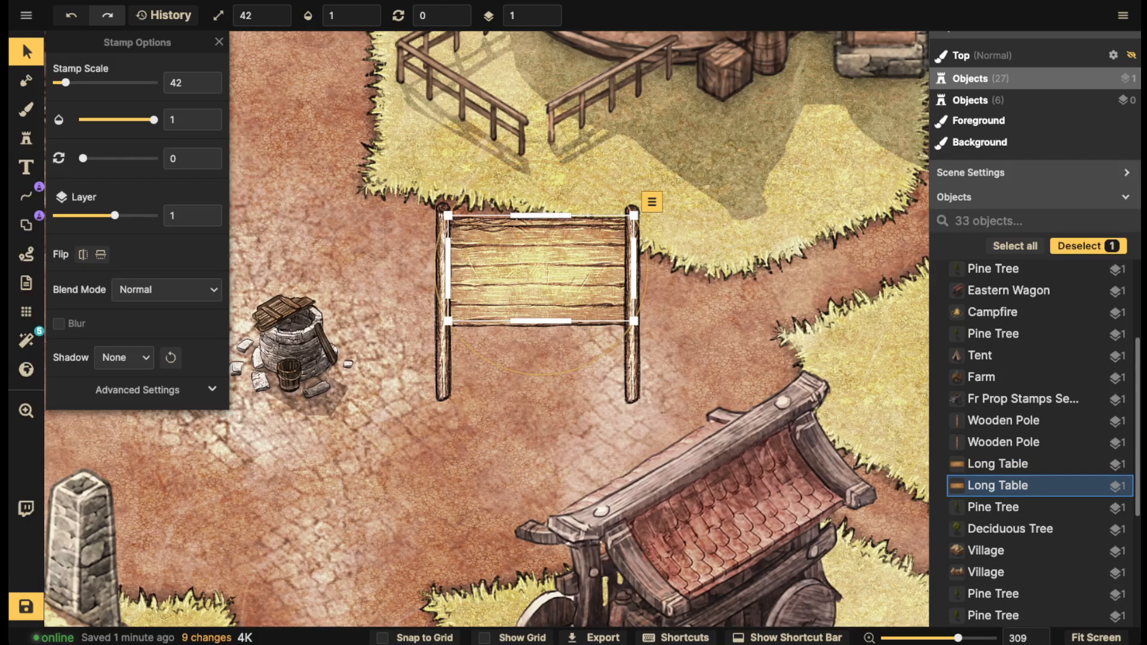
left_click(137, 389)
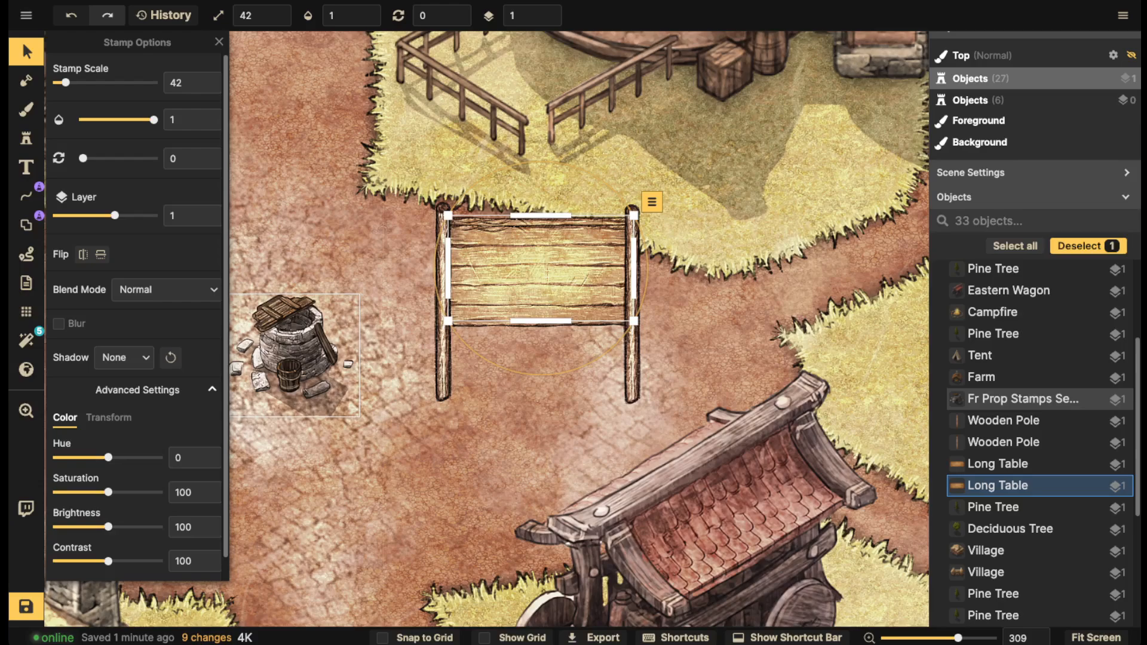
left_click_drag(108, 527, 91, 527)
key("Escape")
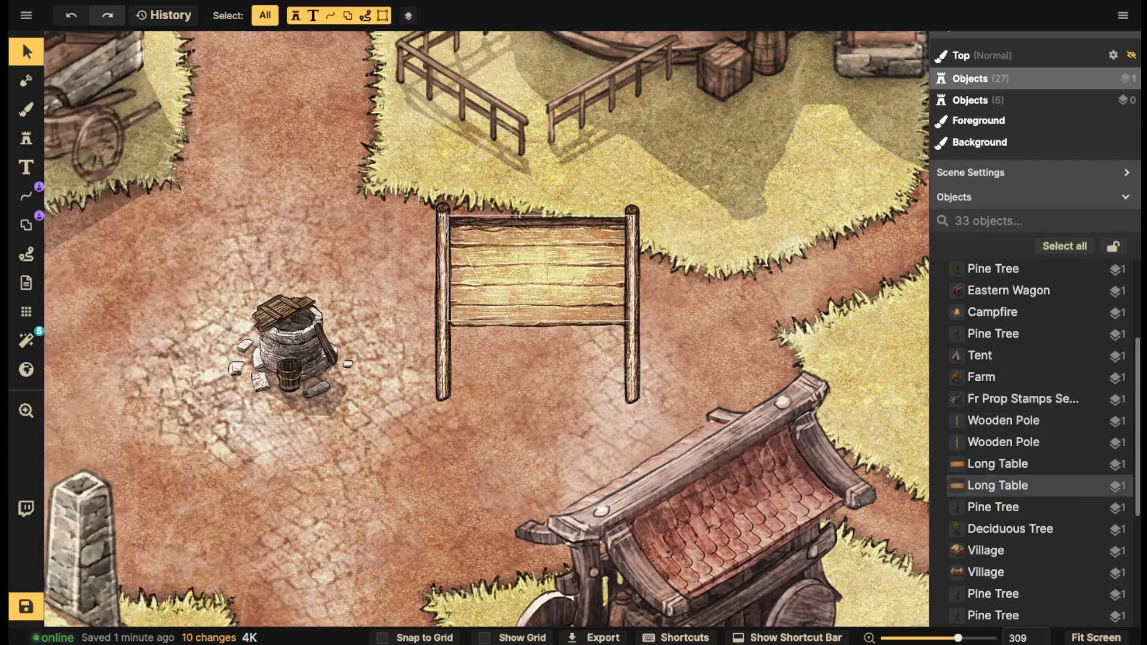
Examine the joints between the signboard's poles and boards up close, selecting its four parts together and releasing them
scroll(504, 163, "up", 10)
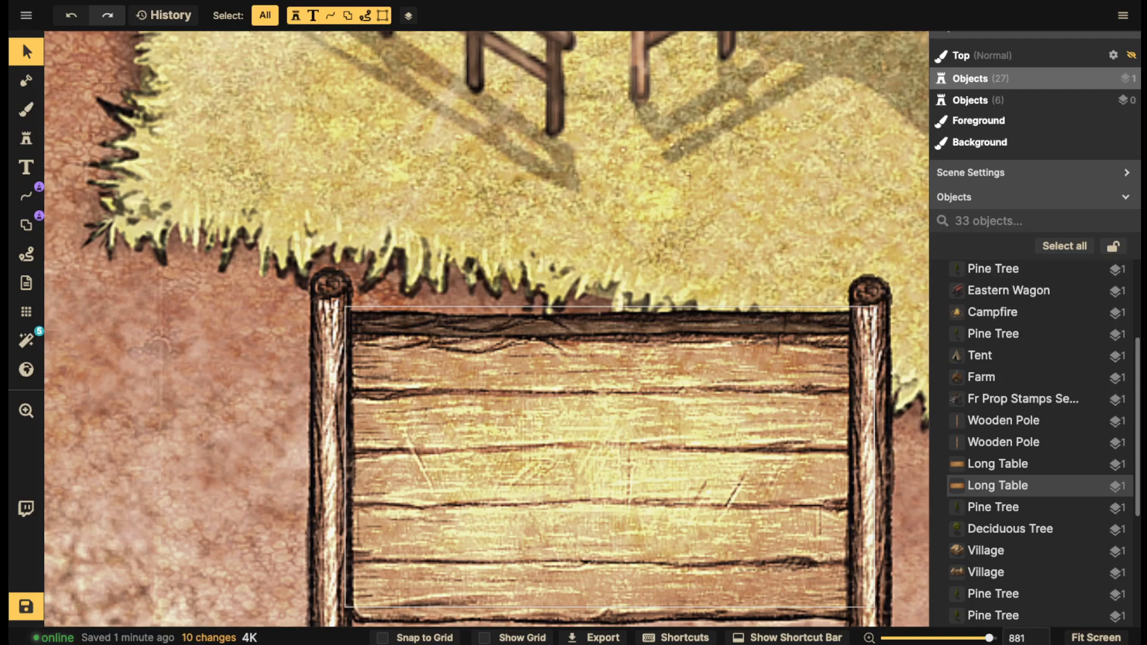
left_click(870, 310)
scroll(607, 247, "down", 4)
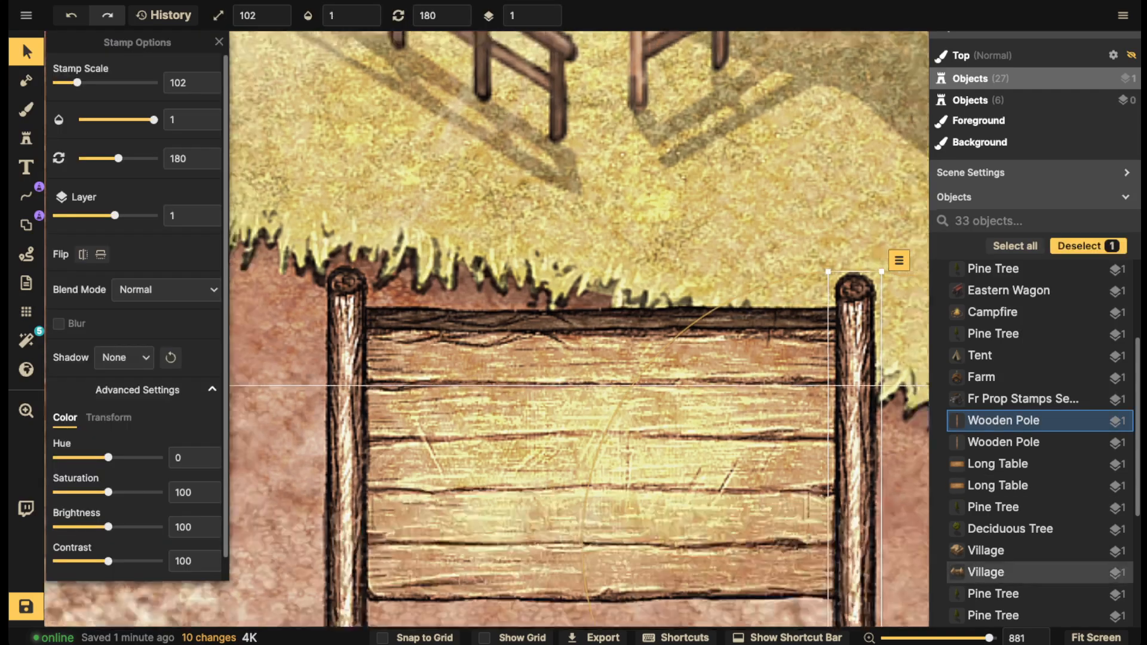
key("Escape")
scroll(573, 269, "down", 5)
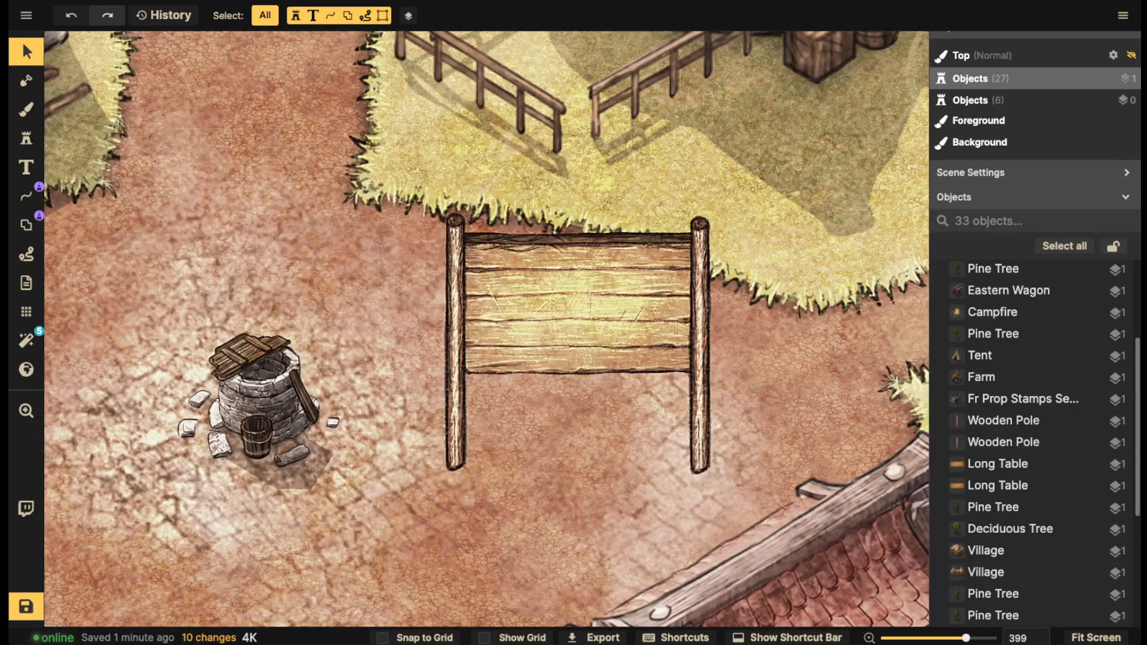
left_click_drag(678, 323, 728, 409)
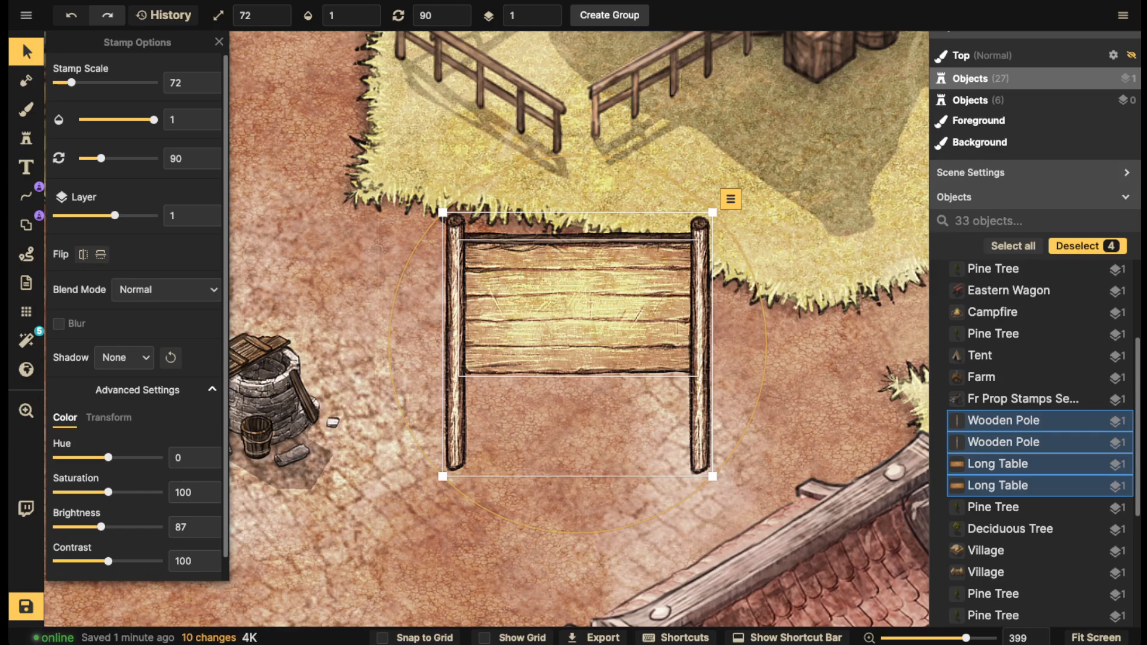
scroll(562, 317, "down", 4)
scroll(572, 334, "up", 2)
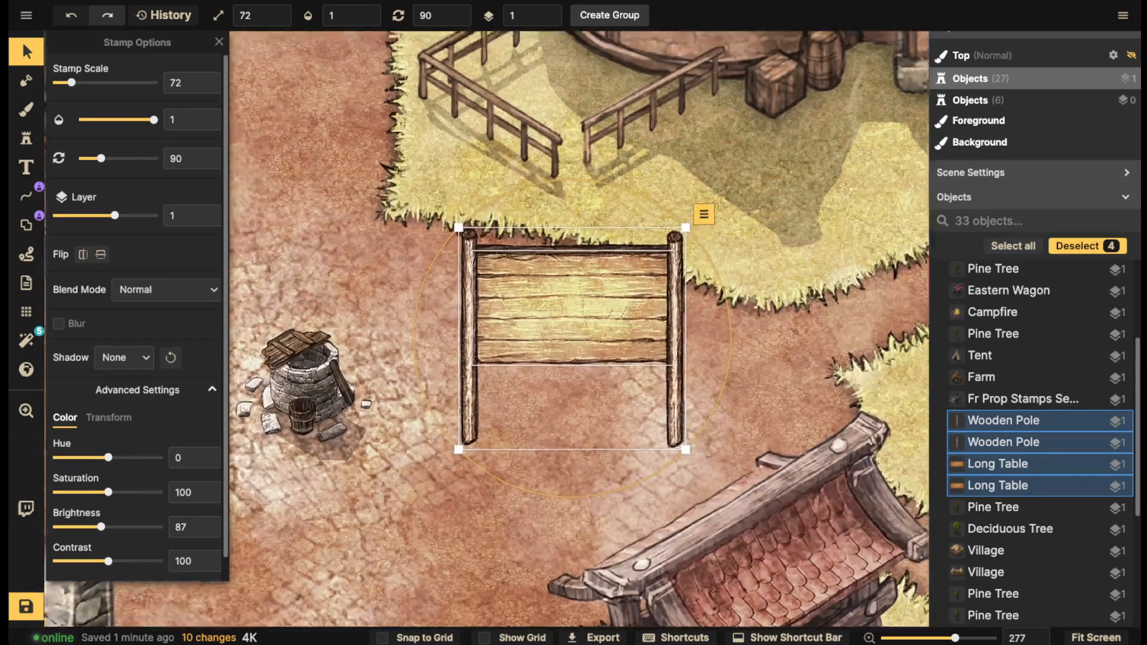
key("Escape")
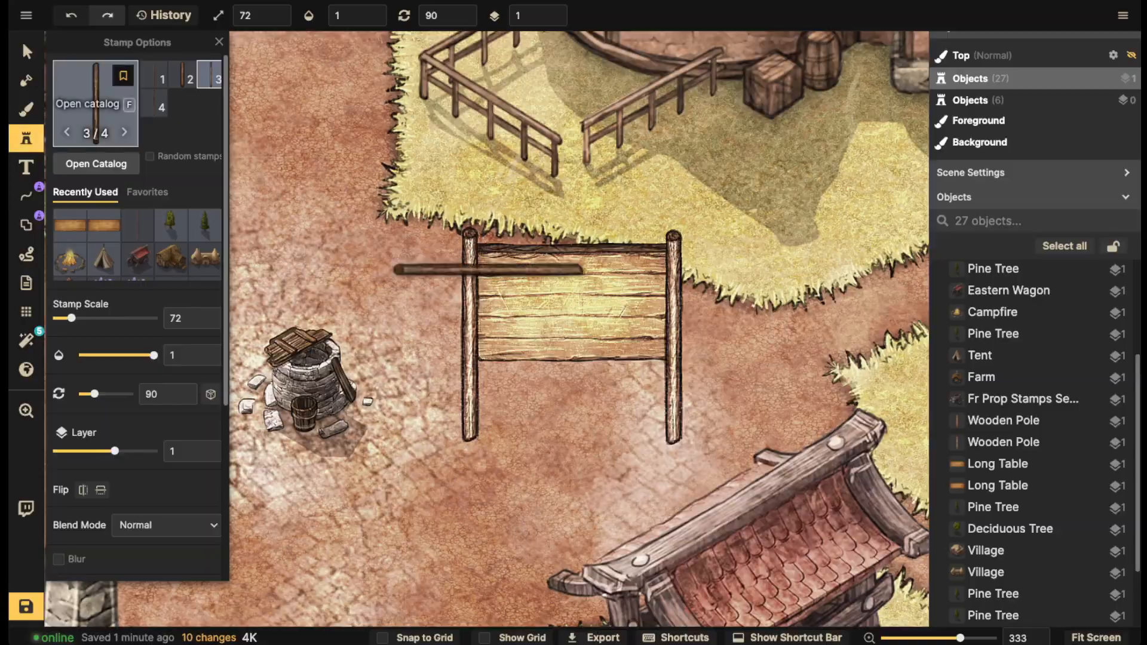
Search the stamp catalog for "notes" and try the written page from the Wizard pack
left_click(95, 103)
type("notes")
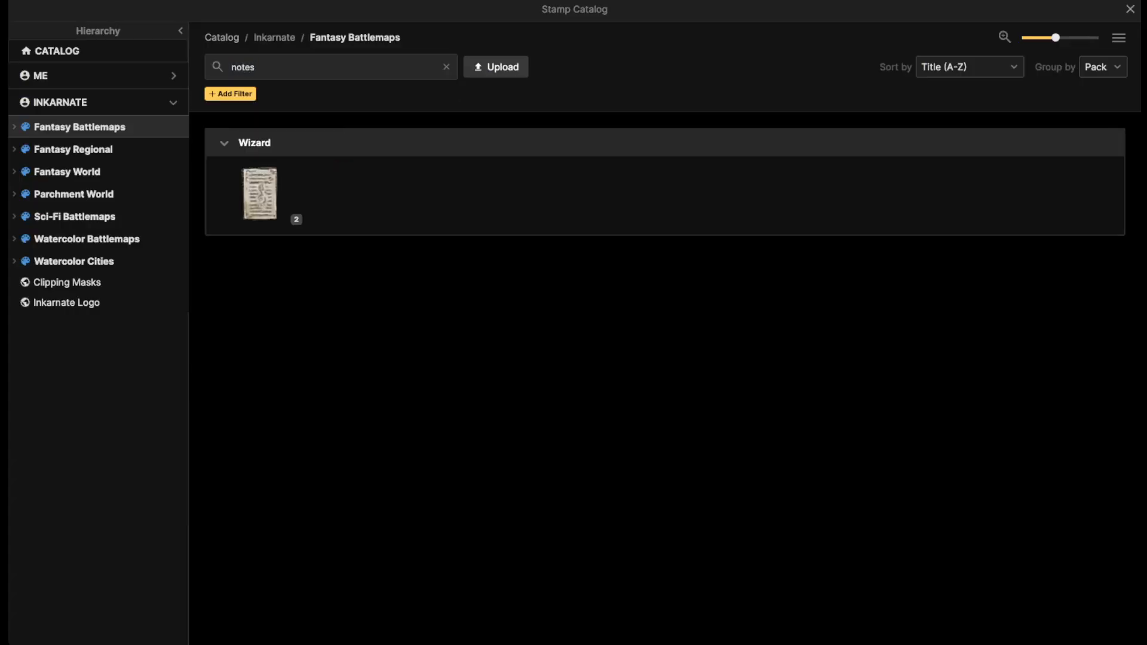
left_click(260, 195)
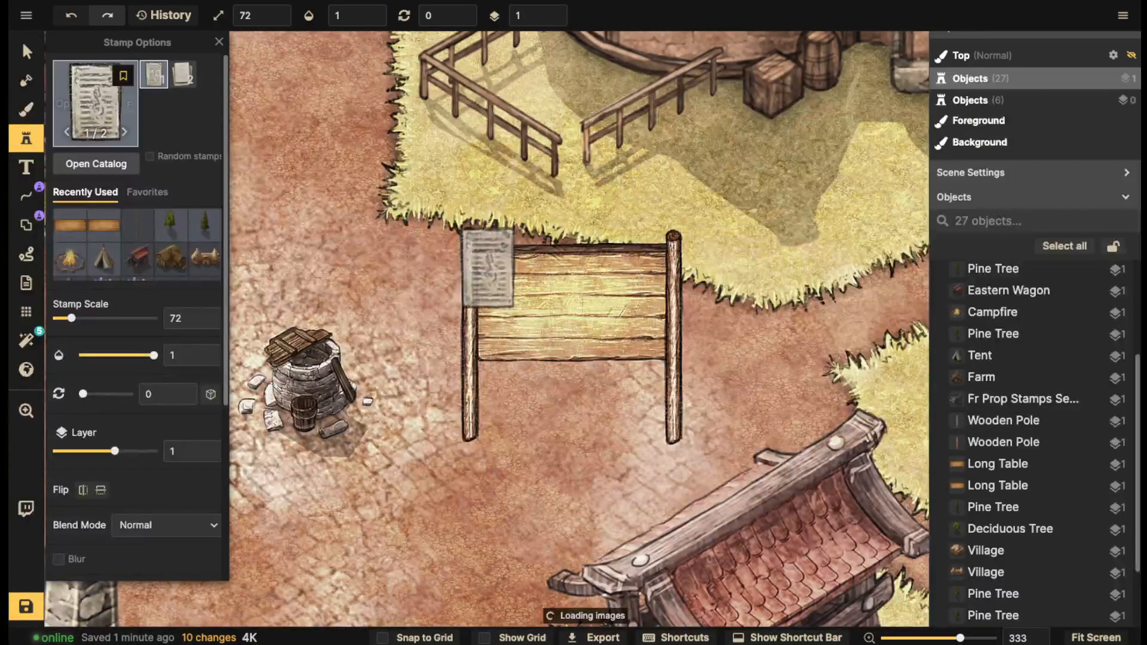
Search the stamp catalog for "paper" and choose the Wizard pack's loose paper with random stamps and random rotation enabled
left_click(95, 103)
type("paper")
key("Return")
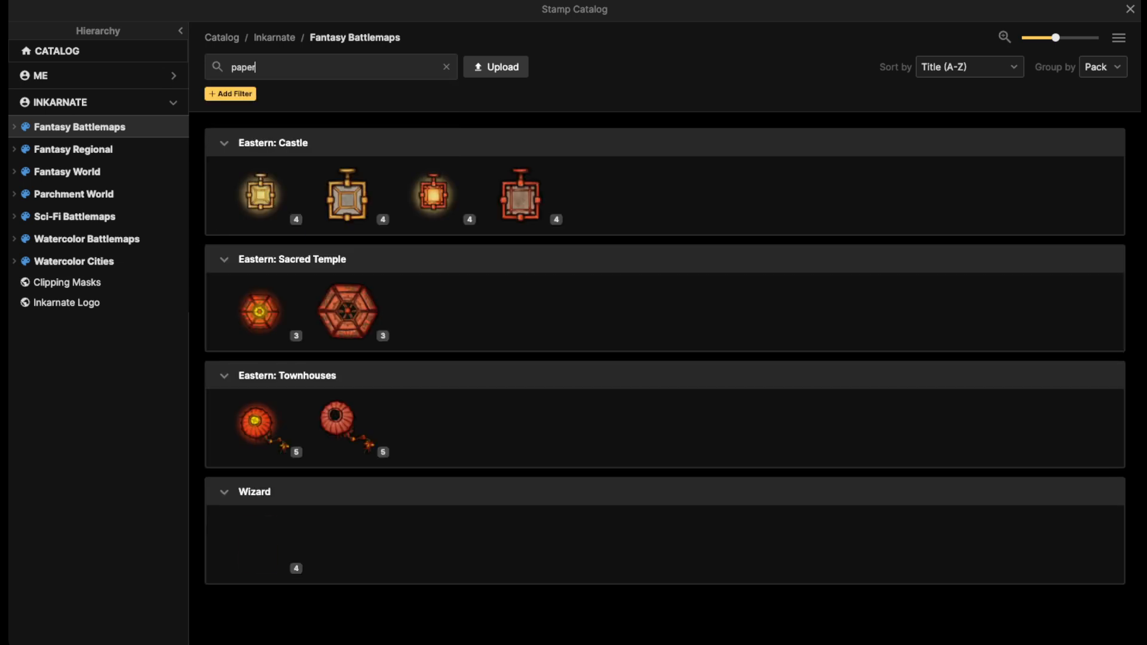
left_click(261, 545)
scroll(502, 345, "up", 5)
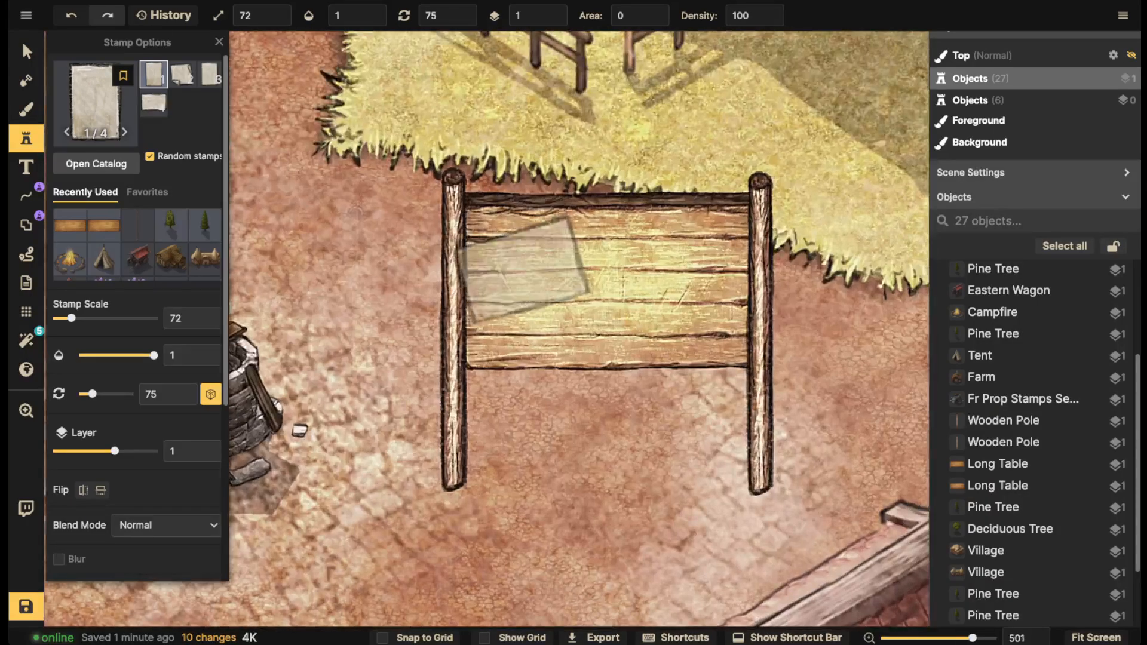
Place an upright loose paper at scale 32 on the well side of the signboard and raise it to layer 3
scroll(520, 272, "down", 5)
scroll(518, 274, "down", 6)
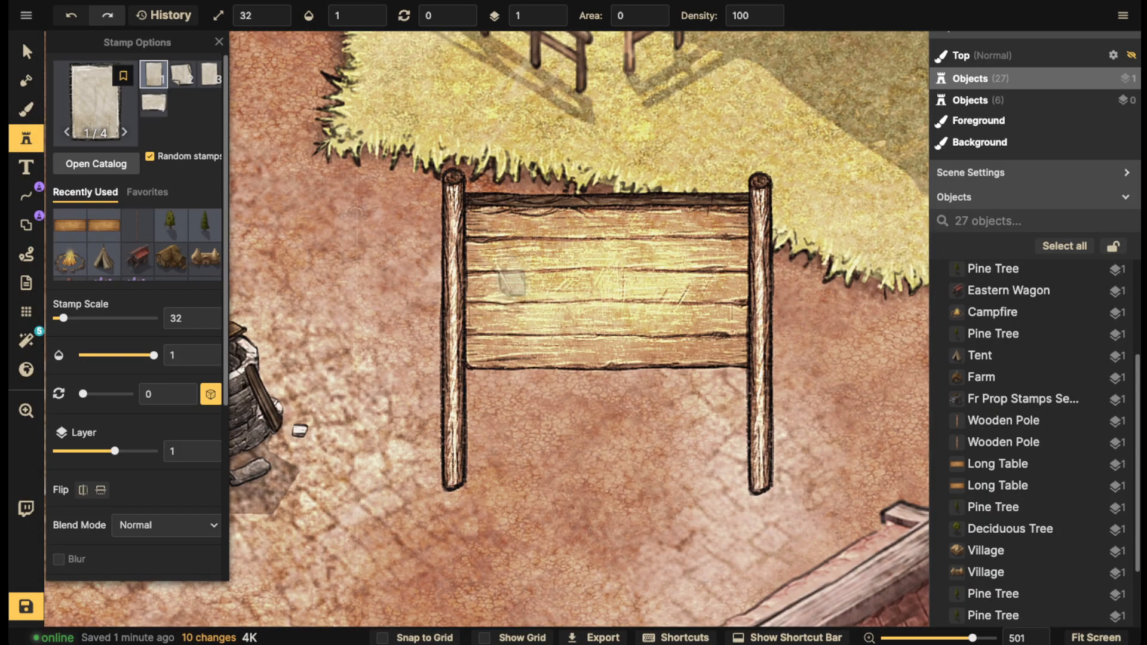
left_click(512, 282)
left_click(26, 52)
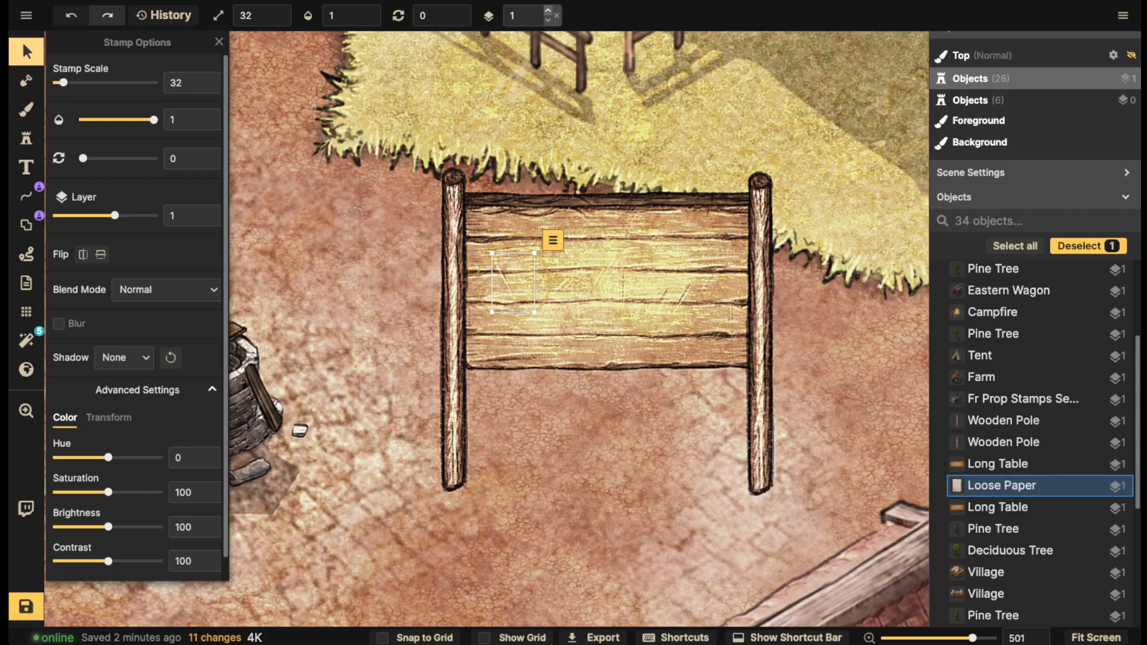
scroll(523, 15, "up", 2)
Scatter five more loose papers with varied shapes and rotations across the signboard at scale 32 on layer 3
left_click(26, 138)
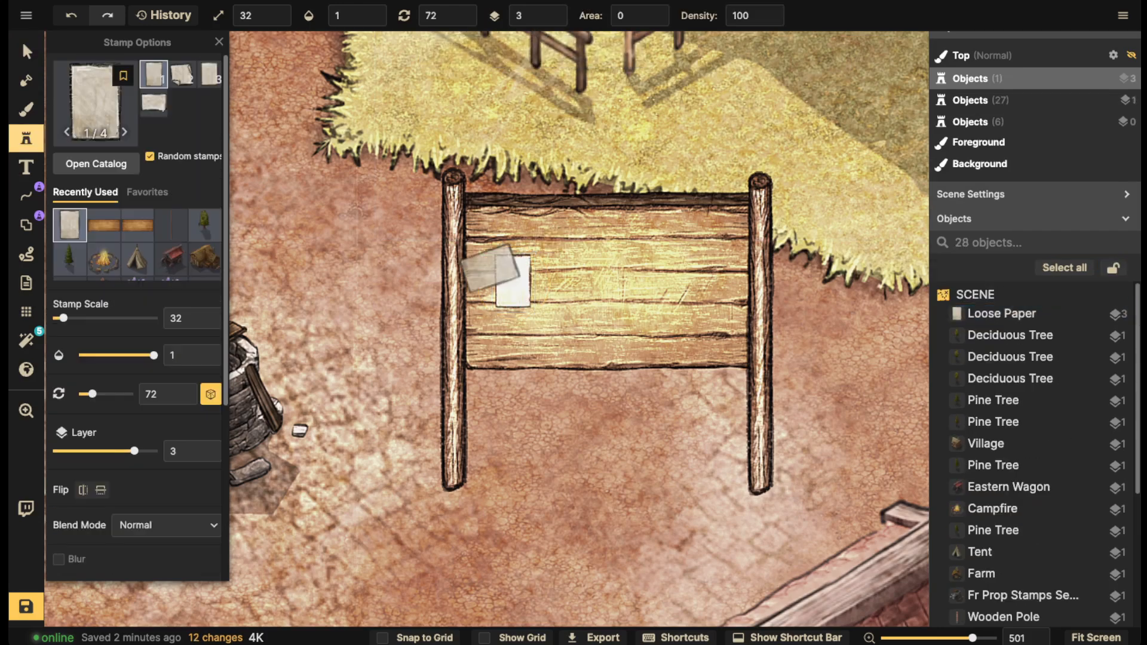
scroll(556, 341, "down", 5)
left_click(562, 358)
left_click(562, 358)
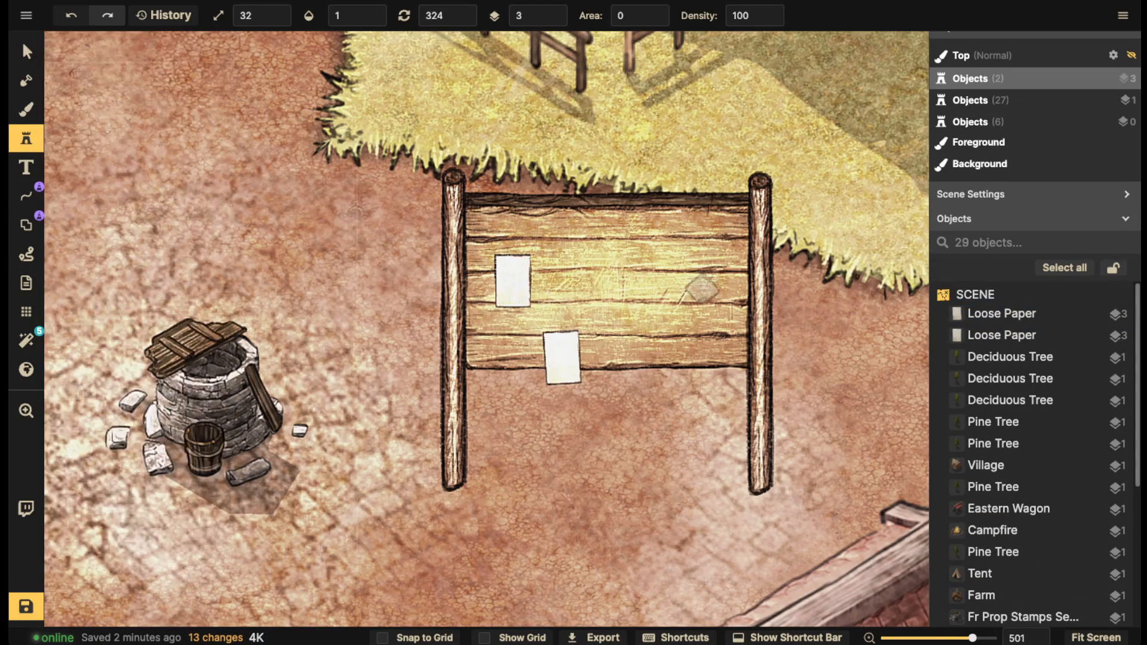
scroll(698, 289, "down", 1)
left_click(698, 289)
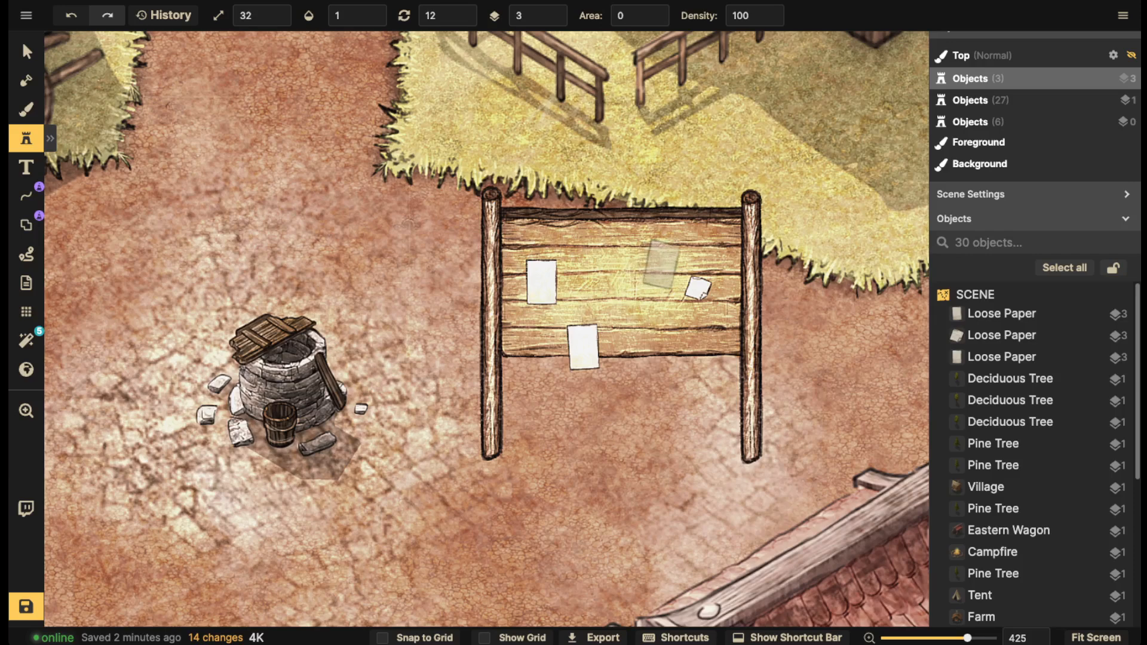
left_click(666, 263)
left_click(642, 332)
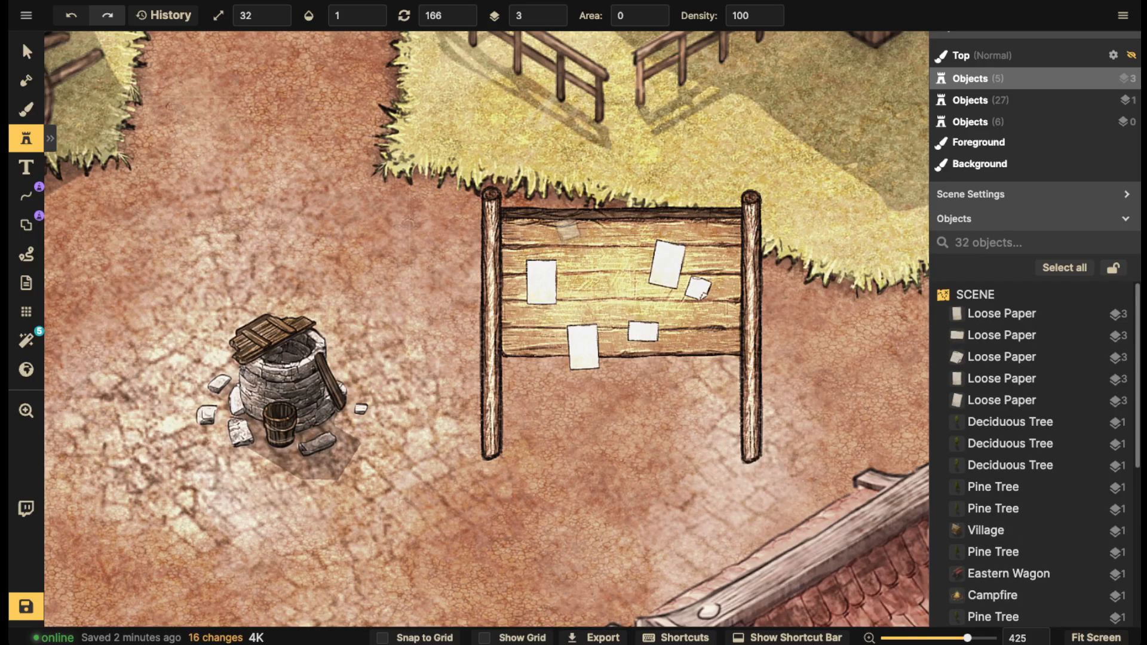
left_click(587, 242)
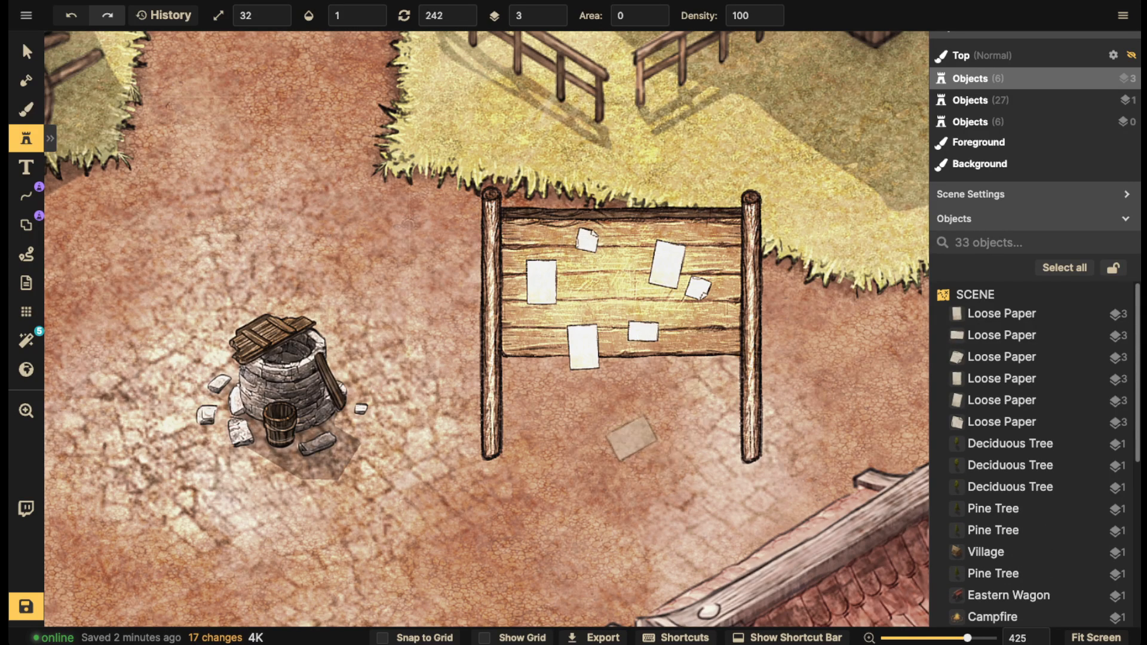
Place a loose paper on the ground below the signboard and set its brightness to 65
left_click(632, 430)
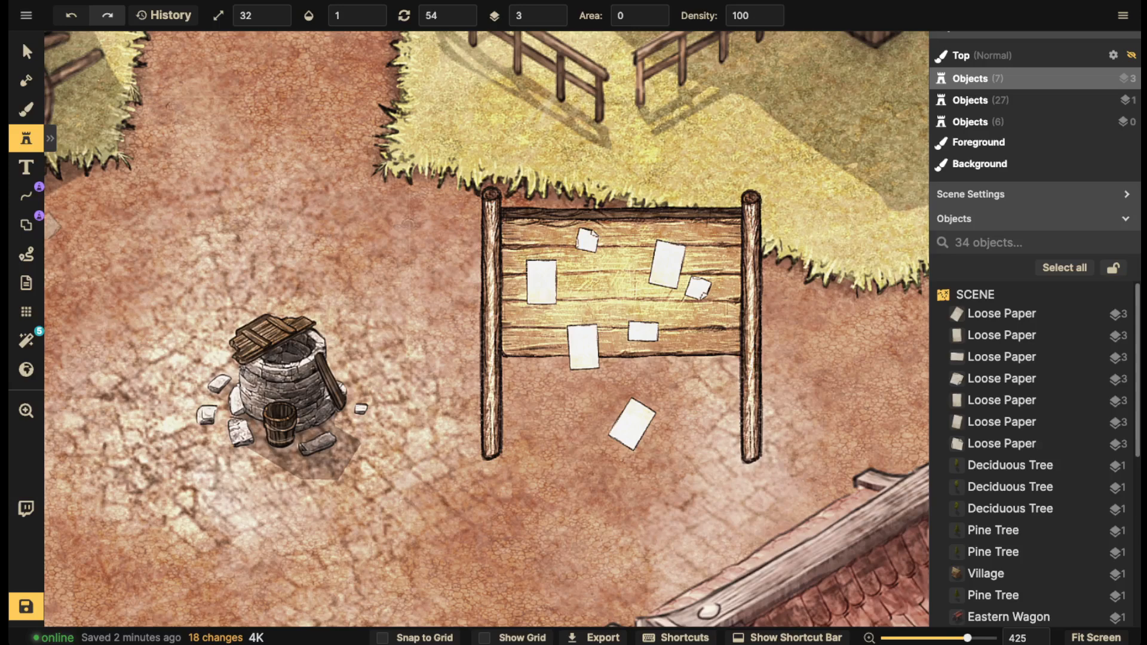
left_click(26, 52)
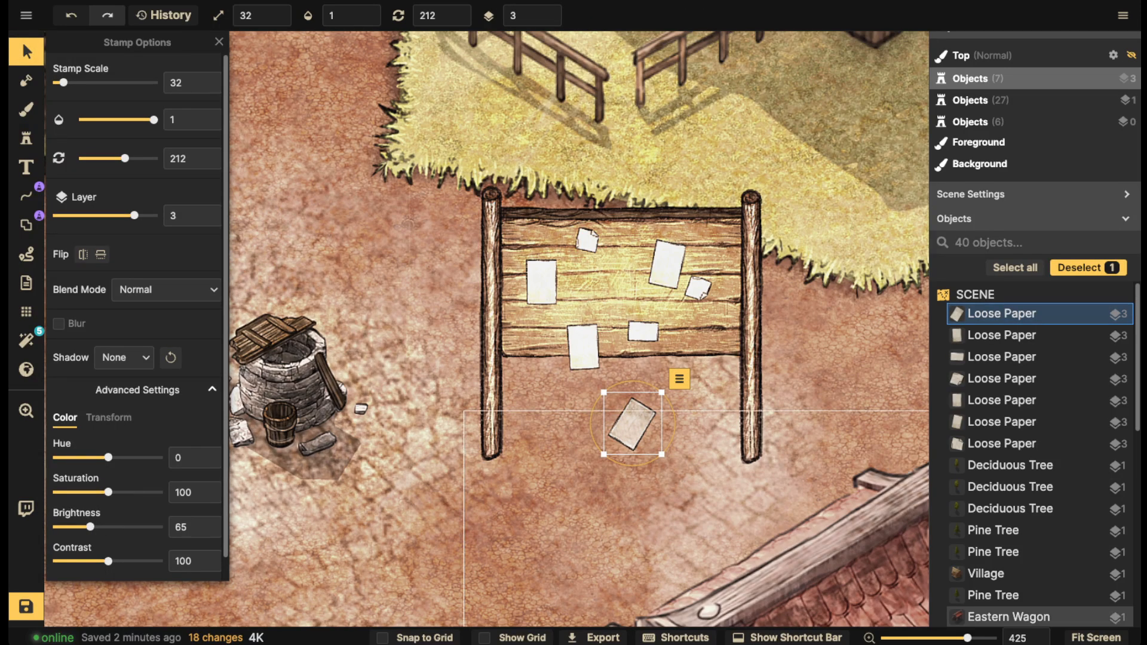
Rotate the fallen paper to 195.5 and shift the small folded paper and the large tilted paper lower on the signboard
left_click_drag(614, 385, 604, 391)
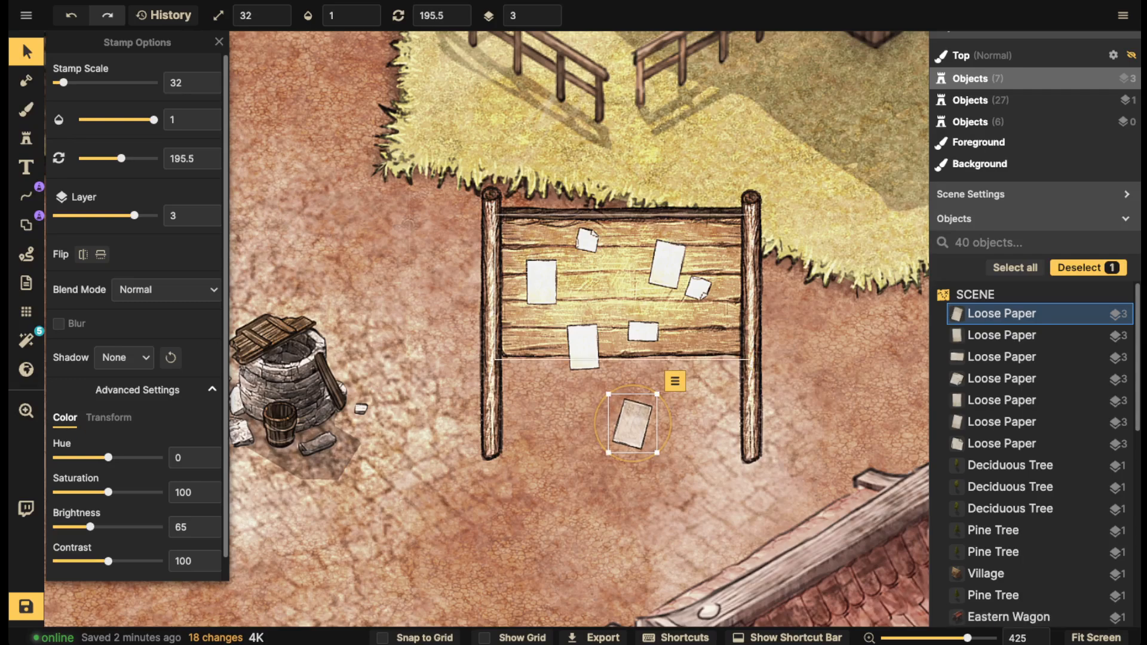
key("space")
left_click_drag(587, 240, 518, 294)
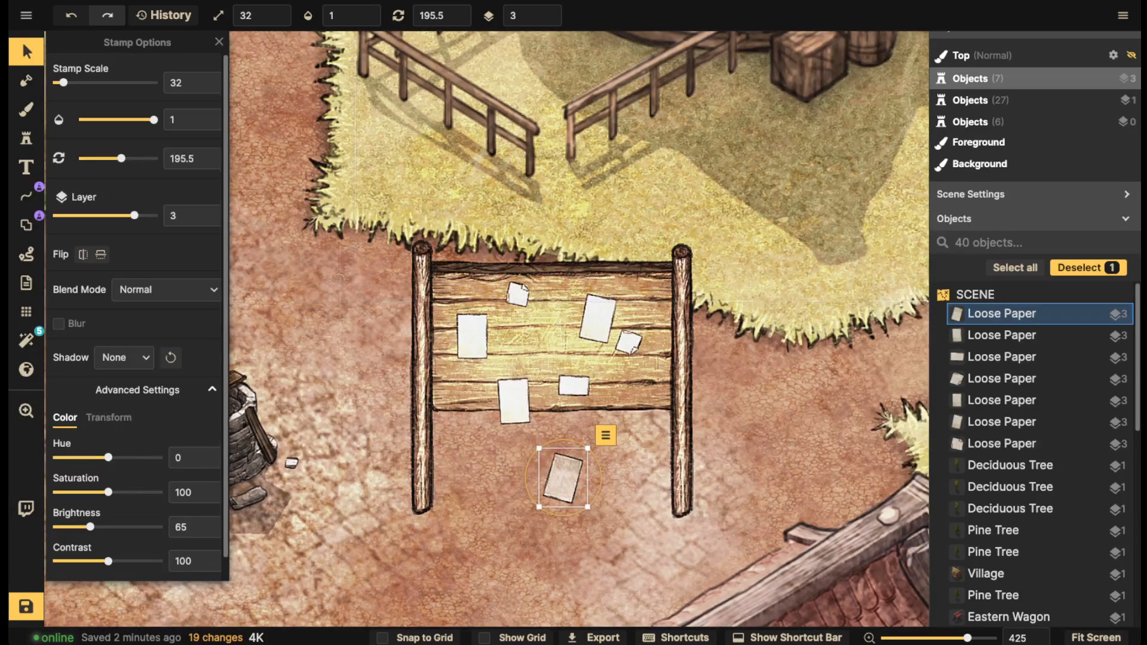
left_click(518, 295)
left_click(556, 350)
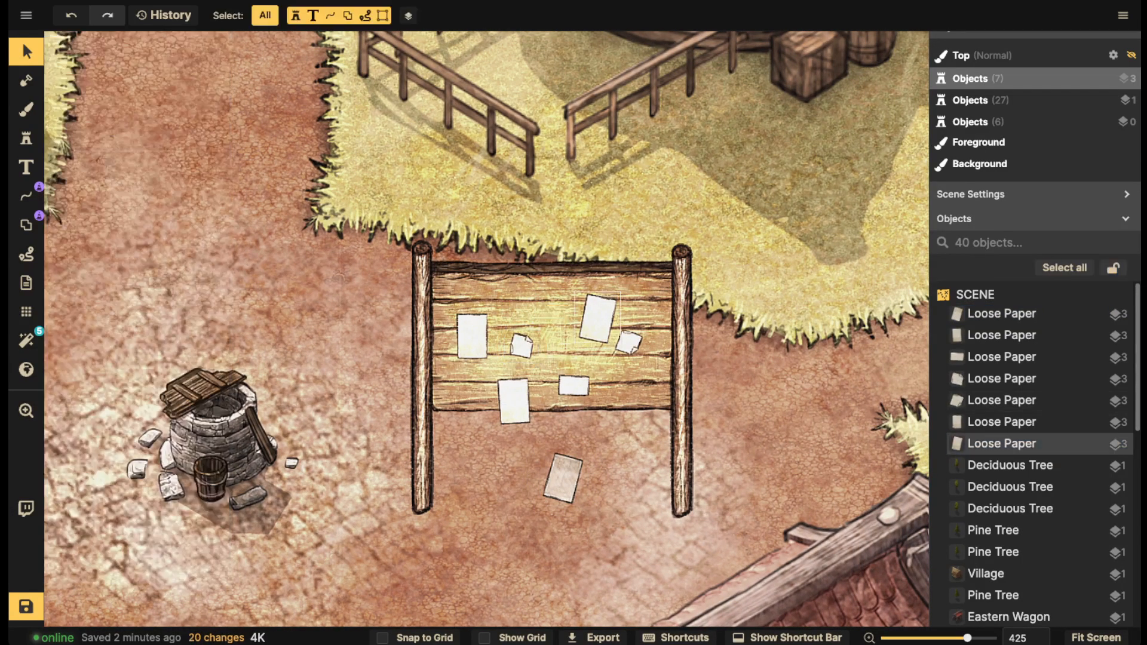
left_click_drag(597, 320, 593, 329)
left_click(552, 353)
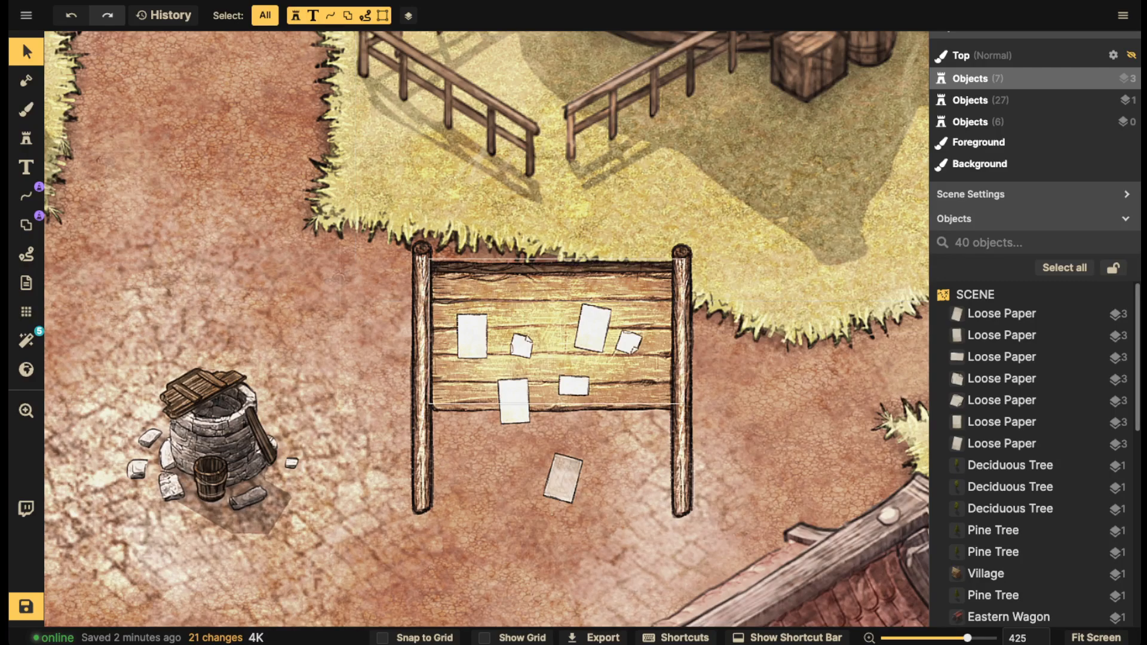
Select the signboard's poles, planks and all its papers and group them as "Quest Board"
scroll(416, 273, "down", 3)
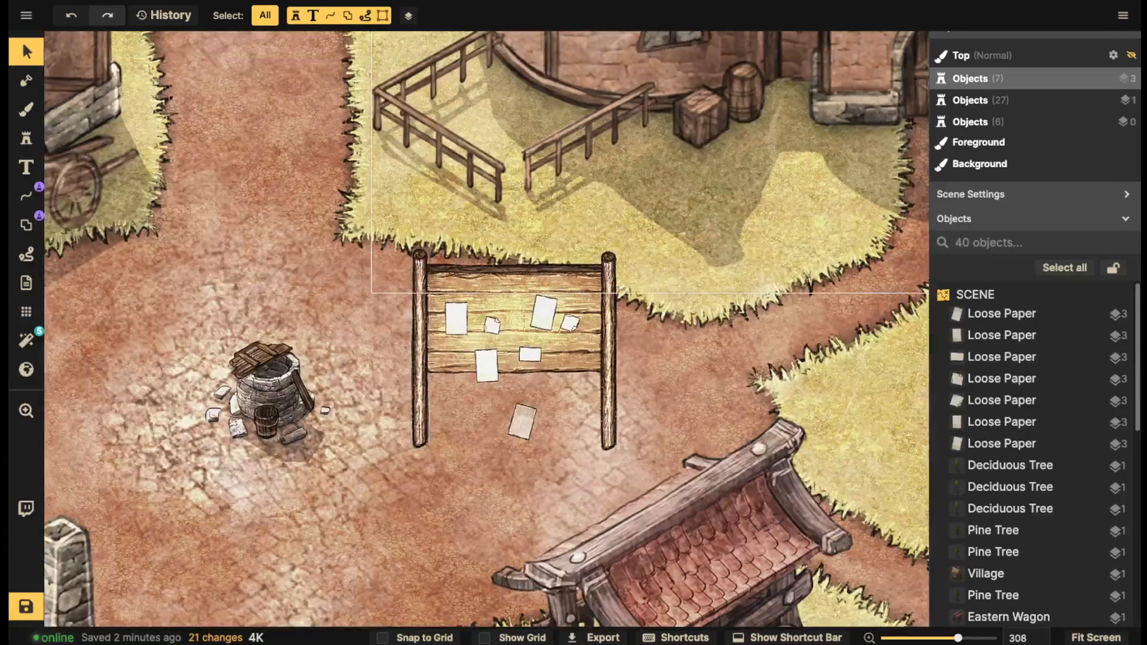
left_click_drag(411, 285, 605, 396)
scroll(603, 392, "down", 2)
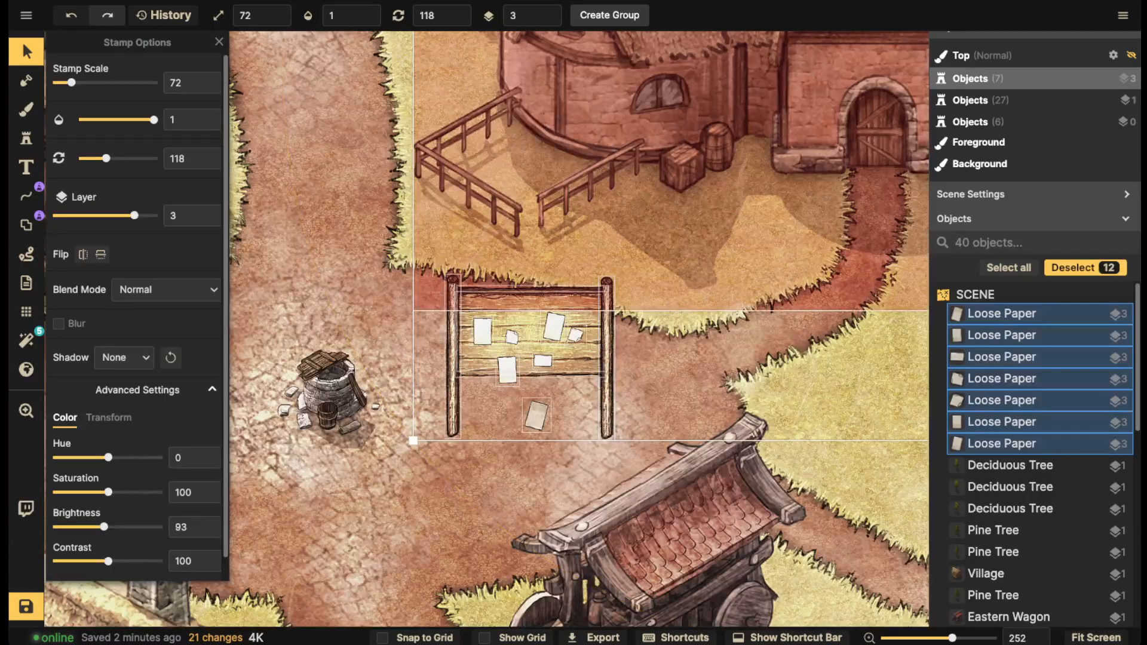
left_click(616, 263, "shift")
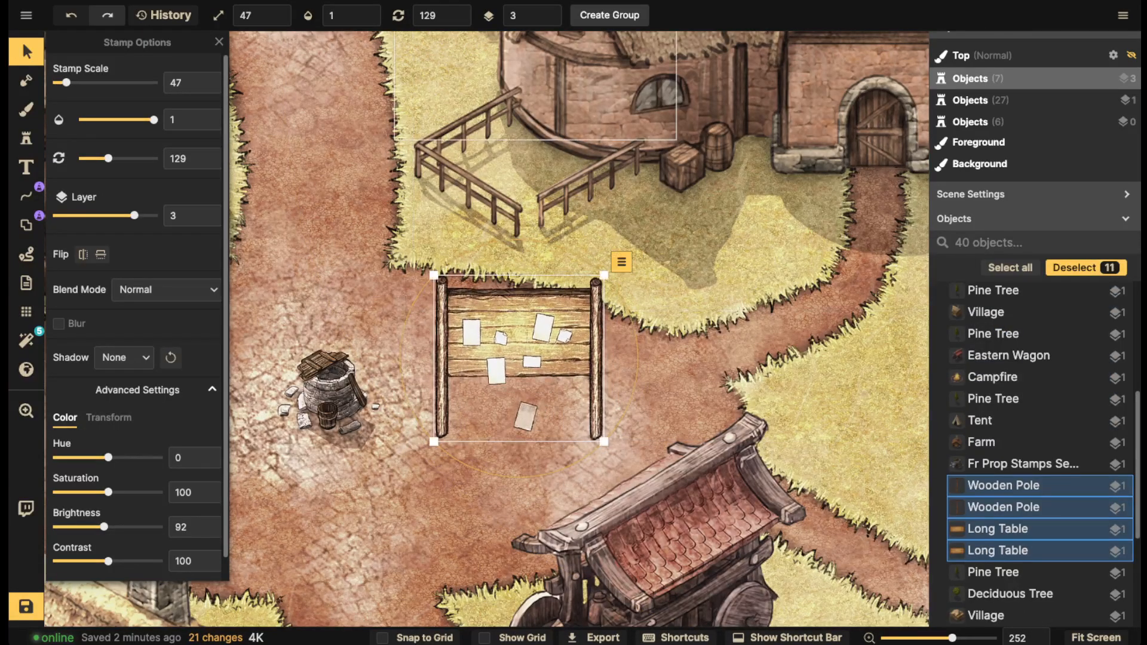
left_click(609, 15)
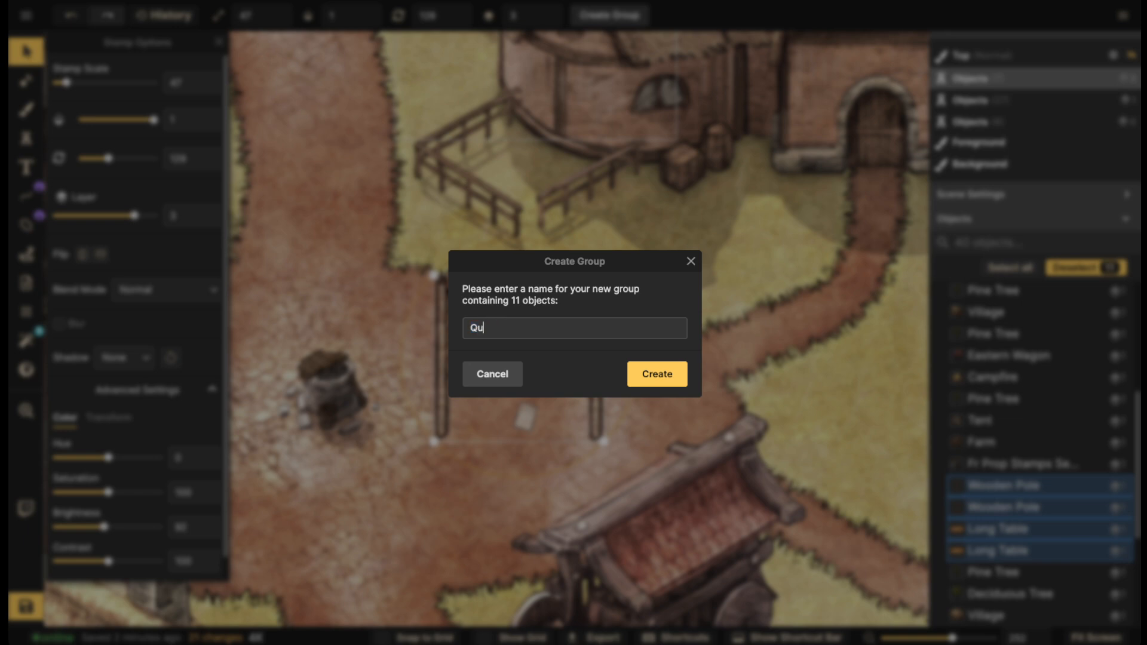
type("Quest Board")
key("Return")
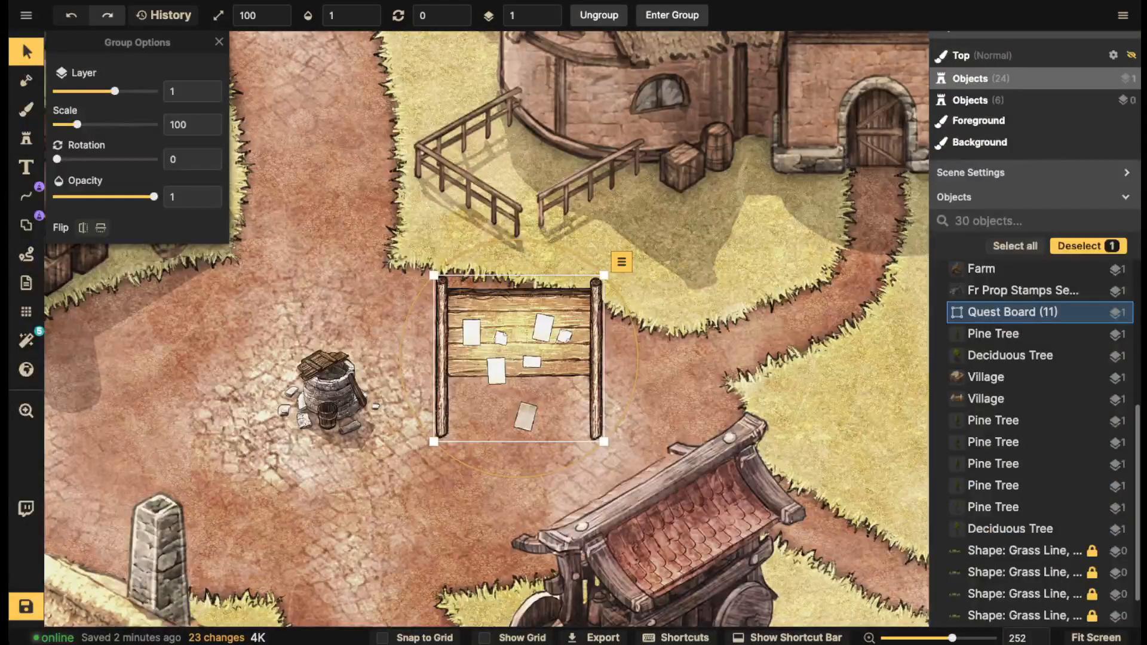
Scale the Quest Board group to 60 and place it on the grass between the fence and the thatched brick building's doorway path
key("[")
key("[")
key("[")
key("[")
key("space")
left_click_drag(520, 358, 595, 320)
key("[")
key("[")
key("[")
key("[")
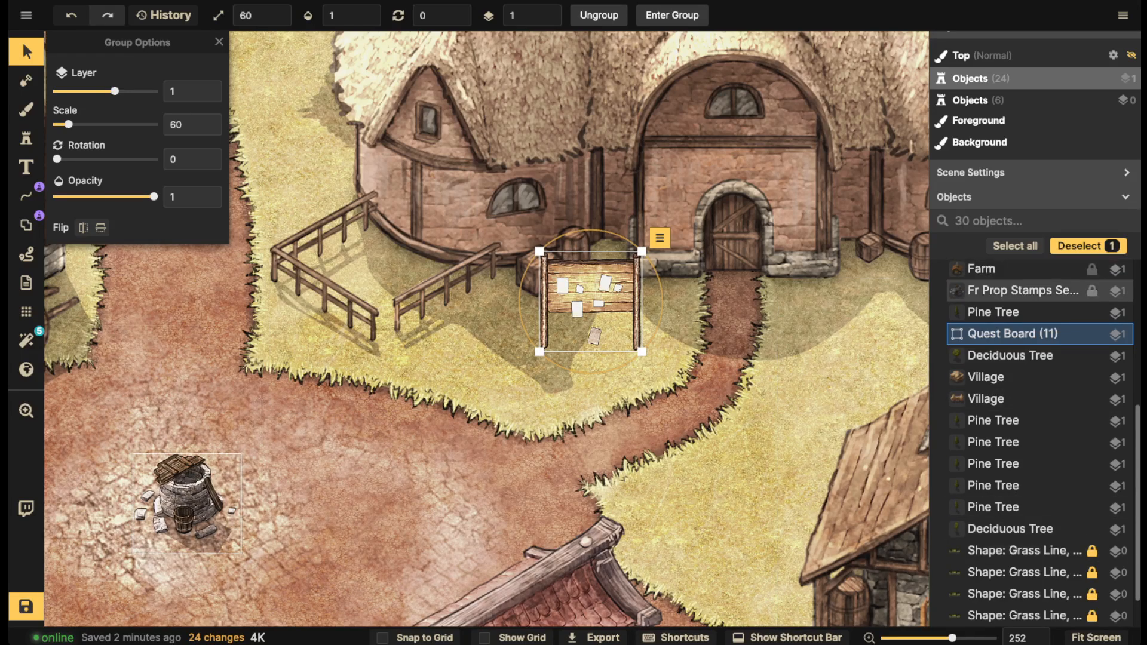
left_click(1079, 246)
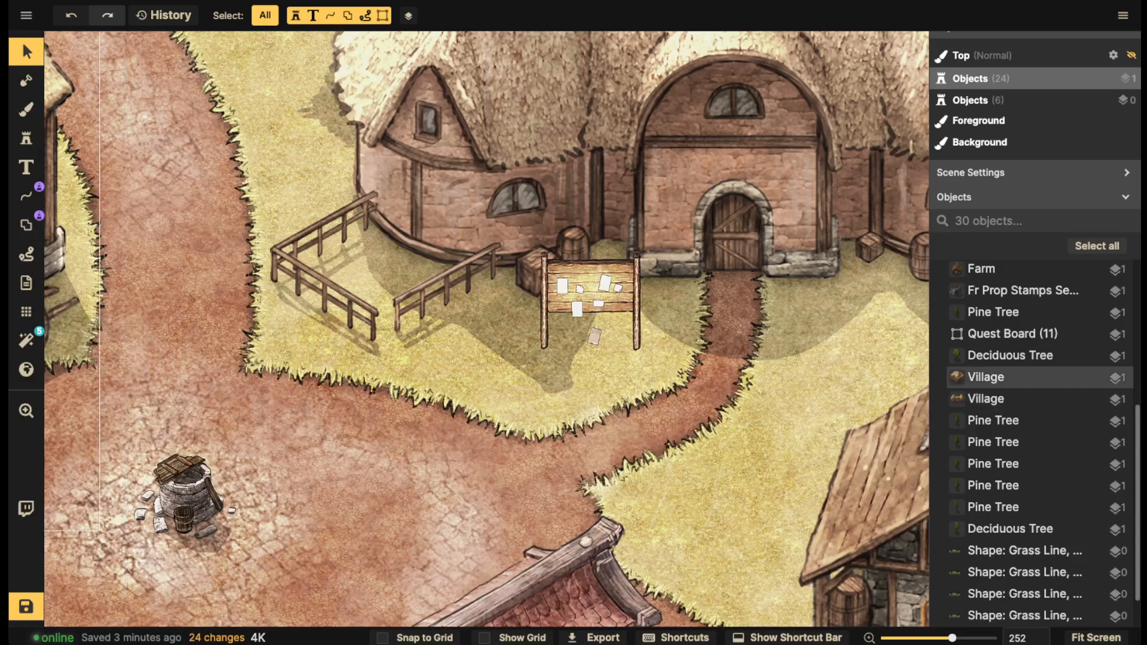
Subtract grass with the shape brush at size 10 to clear dirt beneath the quest board and a short trail to the main path
left_click(25, 225)
left_click(58, 190)
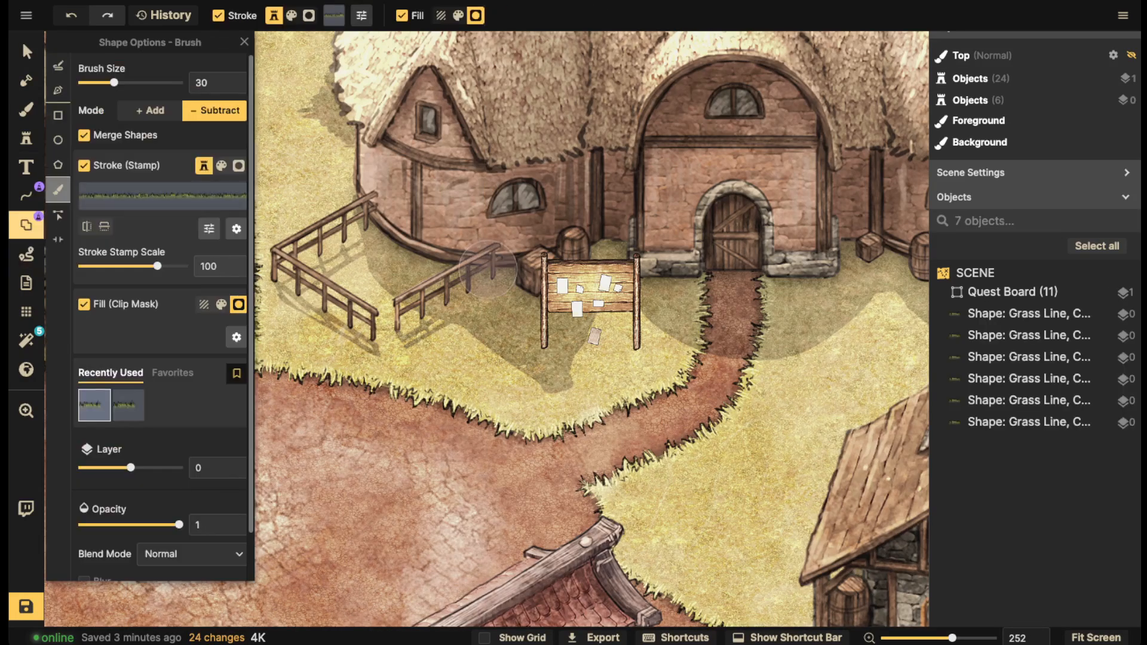
key("[")
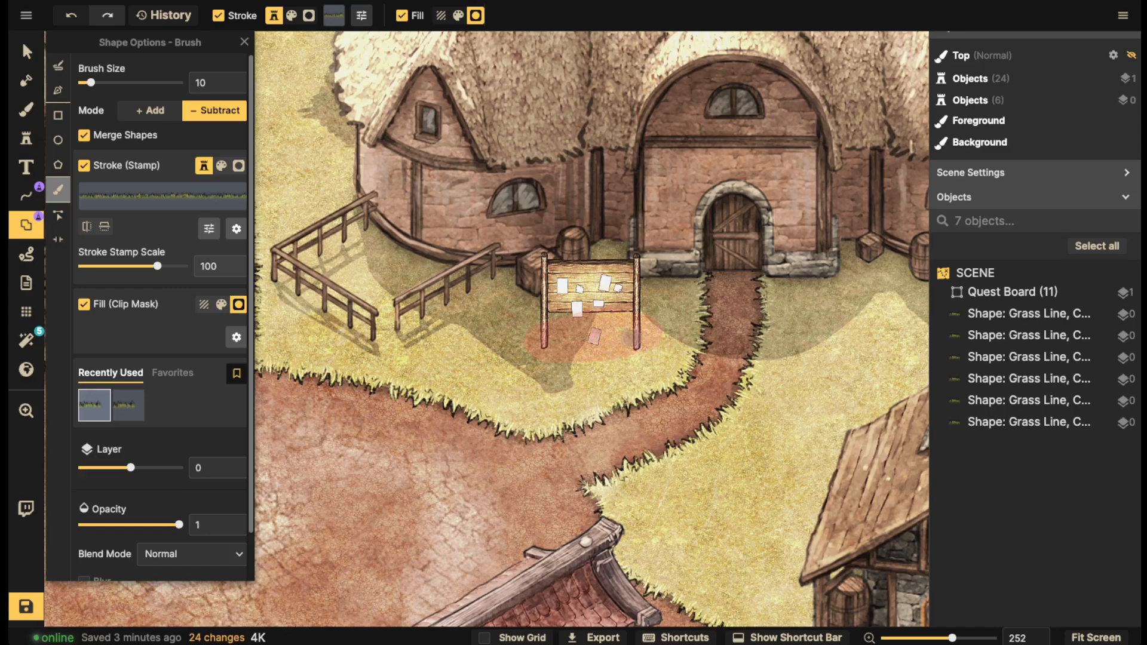
mouse_move(619, 353)
left_mouse_down()
mouse_move(572, 321)
mouse_move(626, 406)
mouse_move(599, 330)
left_mouse_up()
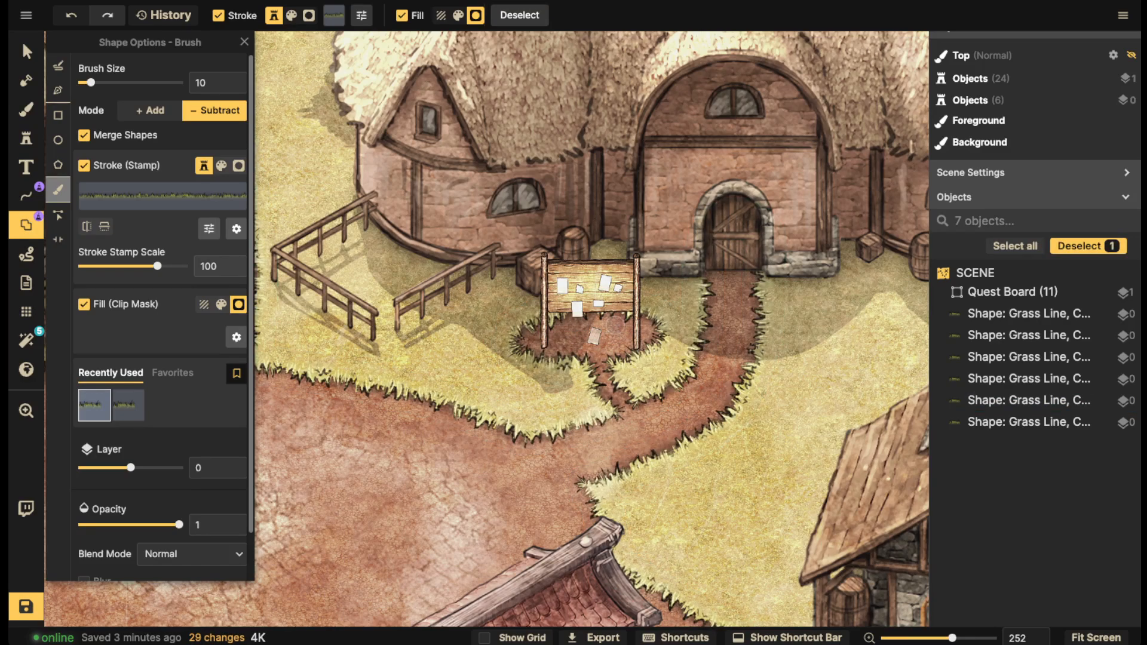
mouse_move(606, 412)
left_mouse_down()
mouse_move(583, 364)
mouse_move(634, 400)
left_mouse_up()
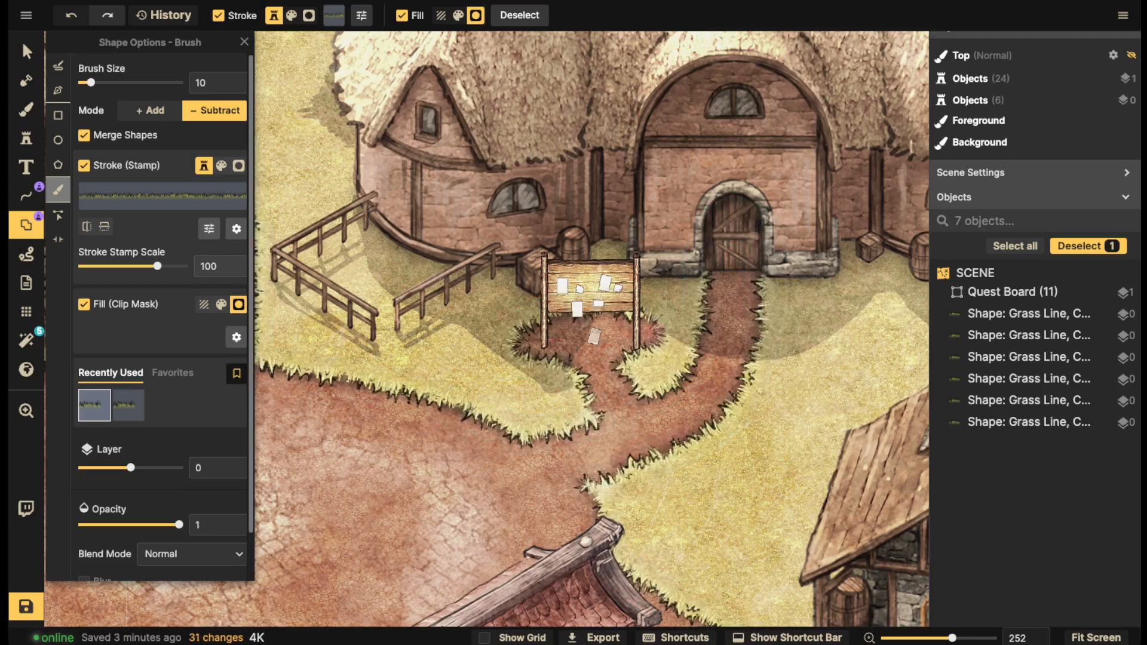
mouse_move(609, 353)
left_mouse_down()
mouse_move(538, 347)
mouse_move(554, 319)
mouse_move(530, 326)
mouse_move(576, 309)
mouse_move(693, 314)
mouse_move(646, 333)
left_mouse_up()
left_click_drag(647, 335, 633, 354)
mouse_move(630, 354)
left_mouse_down()
mouse_move(606, 365)
mouse_move(578, 358)
left_mouse_up()
left_click_drag(578, 357, 618, 348)
Paint cobblestone texture on the background beneath the quest board with brush size 50 and opacity 0.3
key("b")
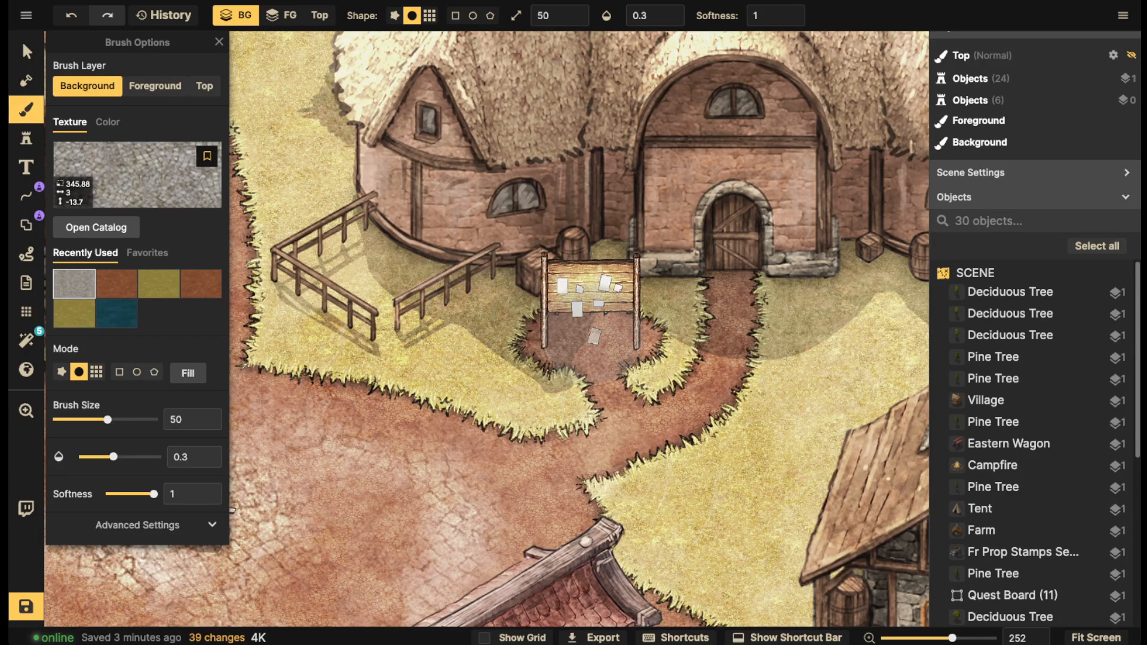
left_click(581, 343)
left_click(630, 343)
left_click(633, 343)
left_click(603, 345)
left_click(571, 343)
left_click(568, 344)
left_click(601, 328)
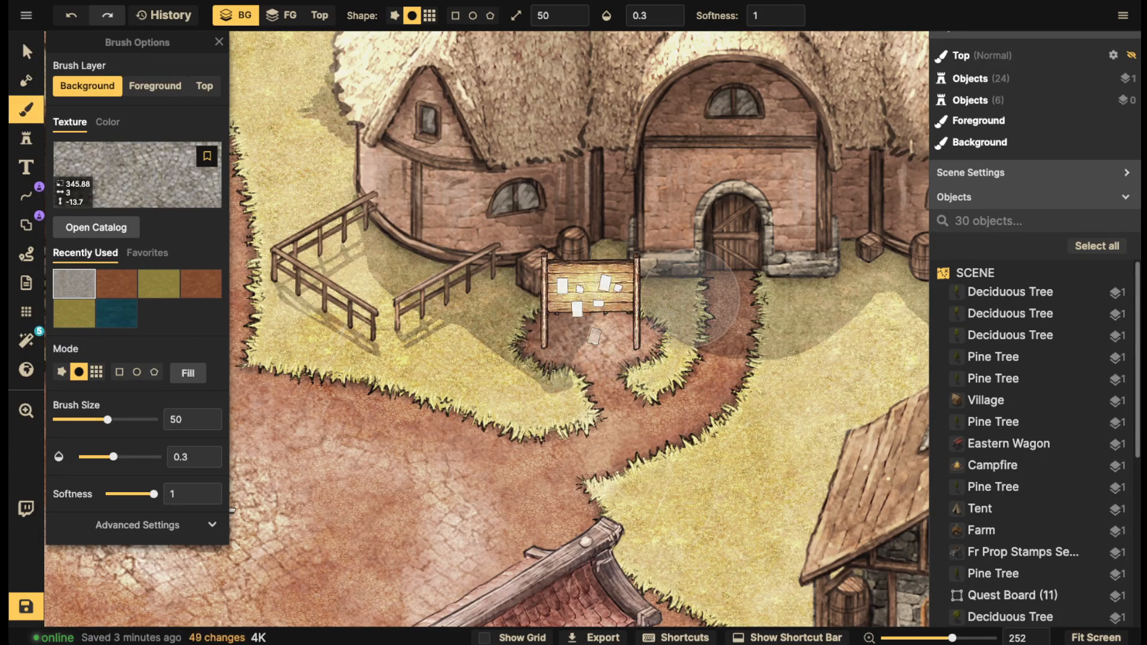
Paint the same faint cobblestone on the dirt path at the arched door of the thatched brick building
left_click(718, 276)
left_click(730, 264)
left_click(731, 273)
left_click(730, 279)
left_click(733, 272)
left_click(733, 298)
left_click(737, 268)
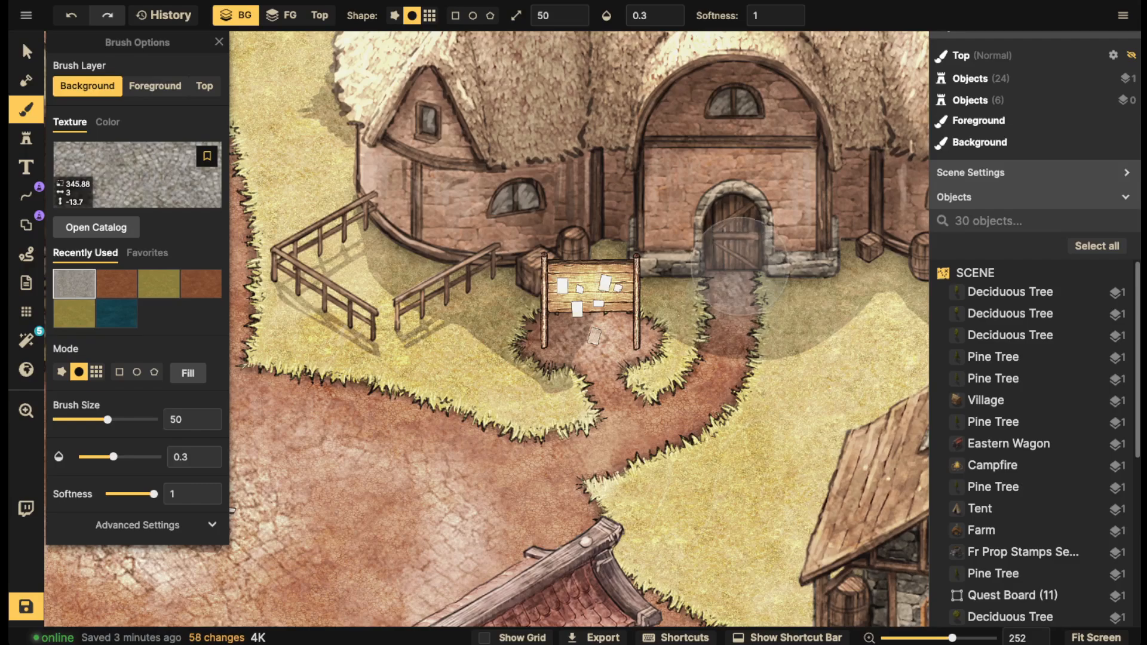
left_click(734, 262)
left_click(718, 267)
Paint faint cobblestone in front of the small cottage's door and the large farmhouse's door
scroll(718, 267, "down", 4)
left_click_drag(714, 272, 621, 41)
left_click_drag(359, 442, 558, 439)
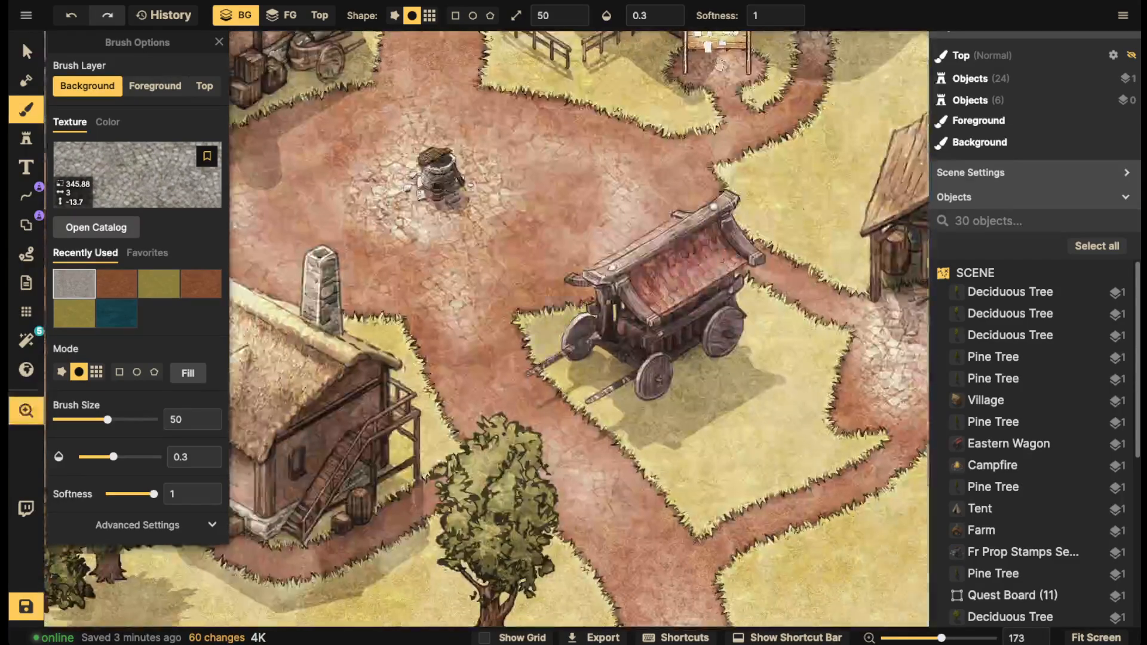
left_click_drag(302, 449, 565, 325)
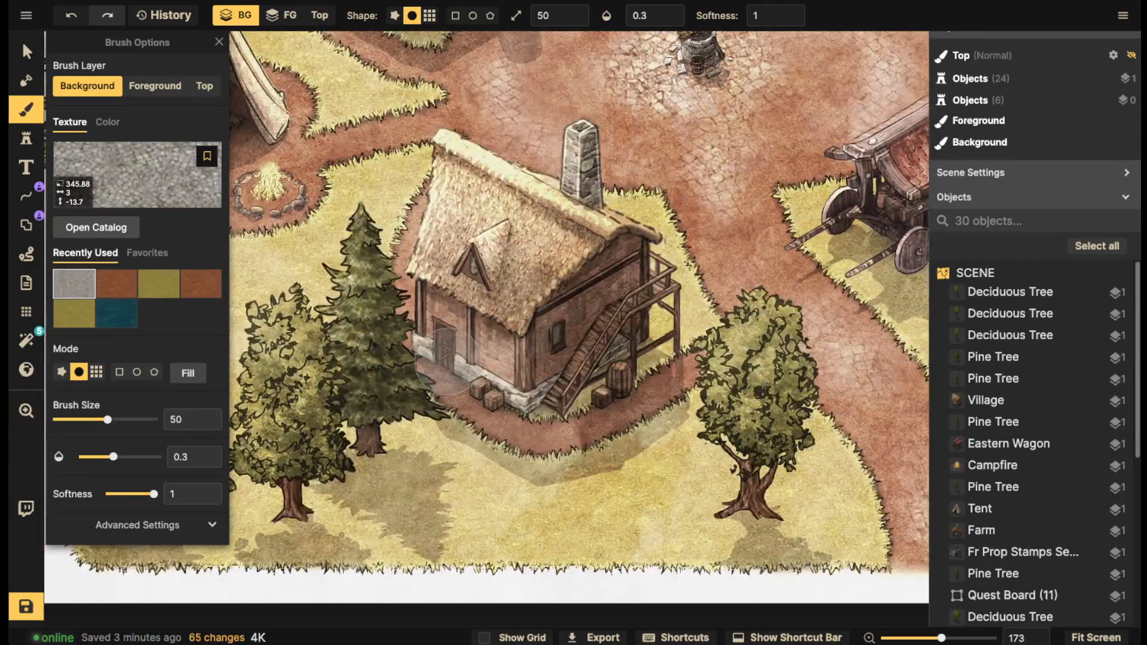
mouse_move(463, 202)
left_mouse_down()
mouse_move(643, 394)
mouse_move(679, 518)
left_mouse_up()
left_click(496, 256)
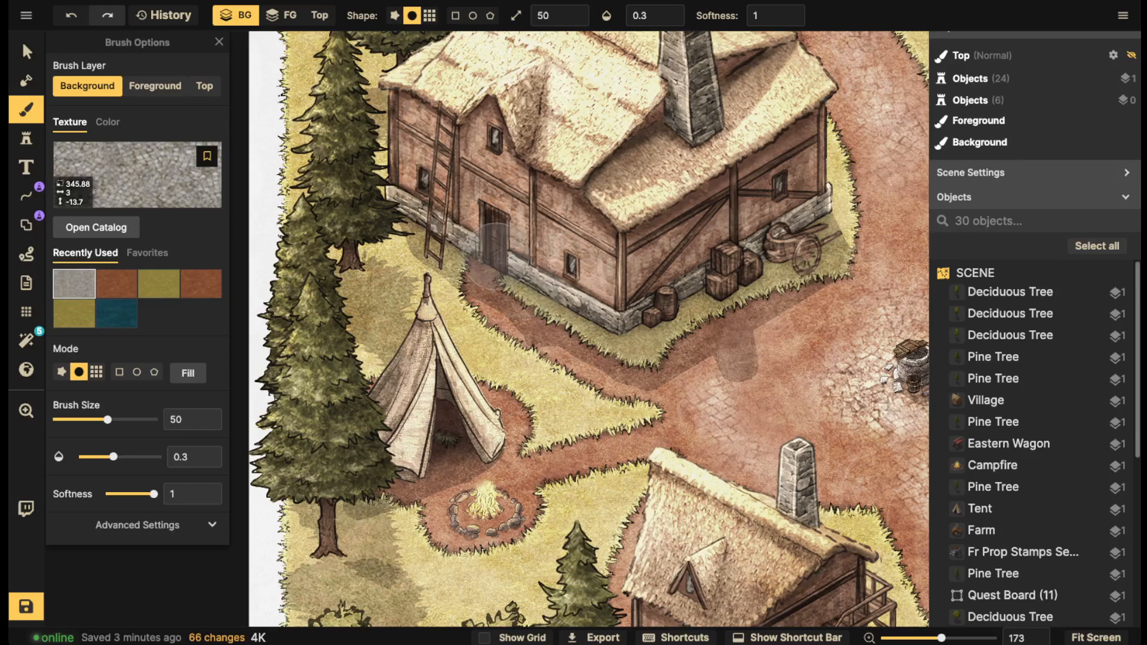
scroll(485, 263, "down", 3)
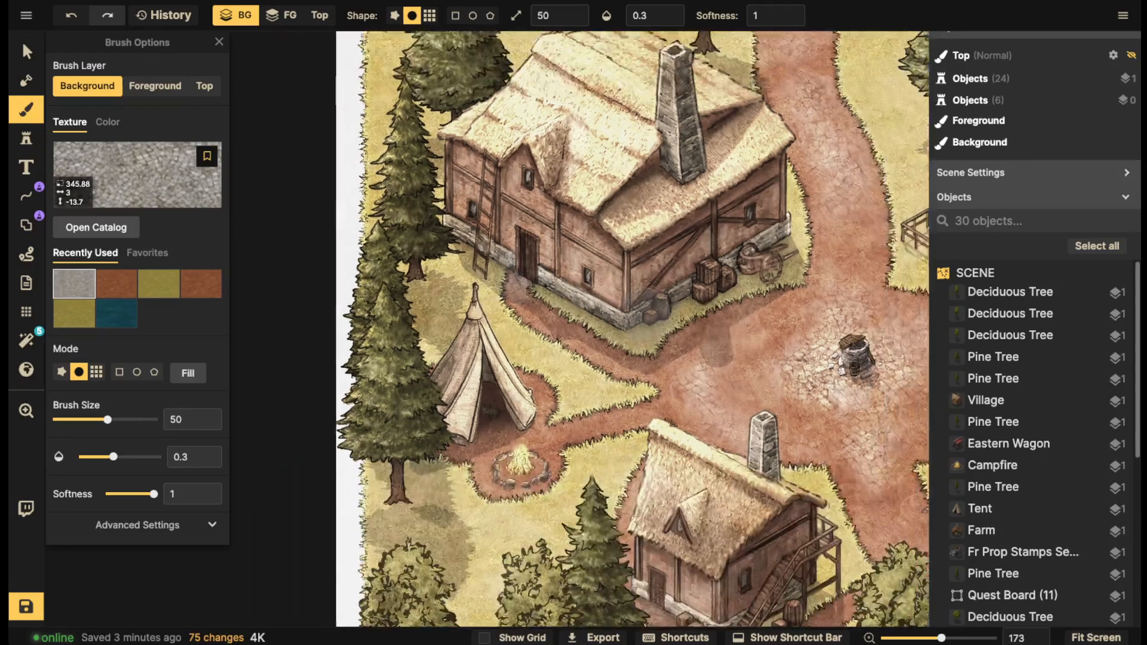
Subtract the grass showing inside the tent's opening with the shape brush at size 10
key("s")
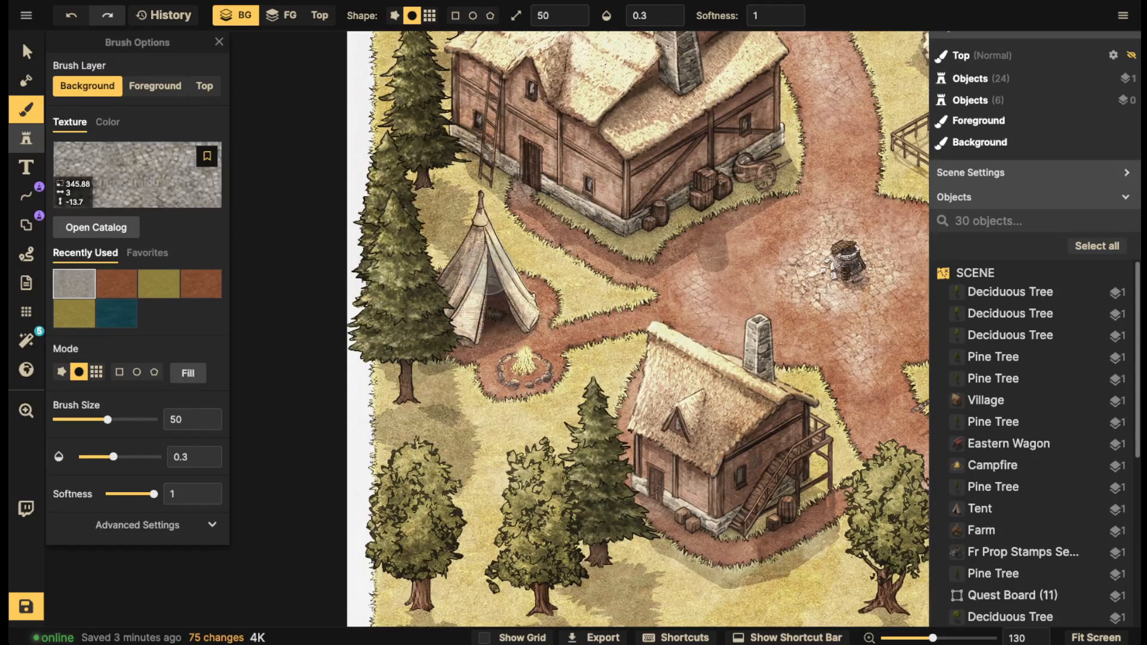
scroll(488, 281, "up", 5)
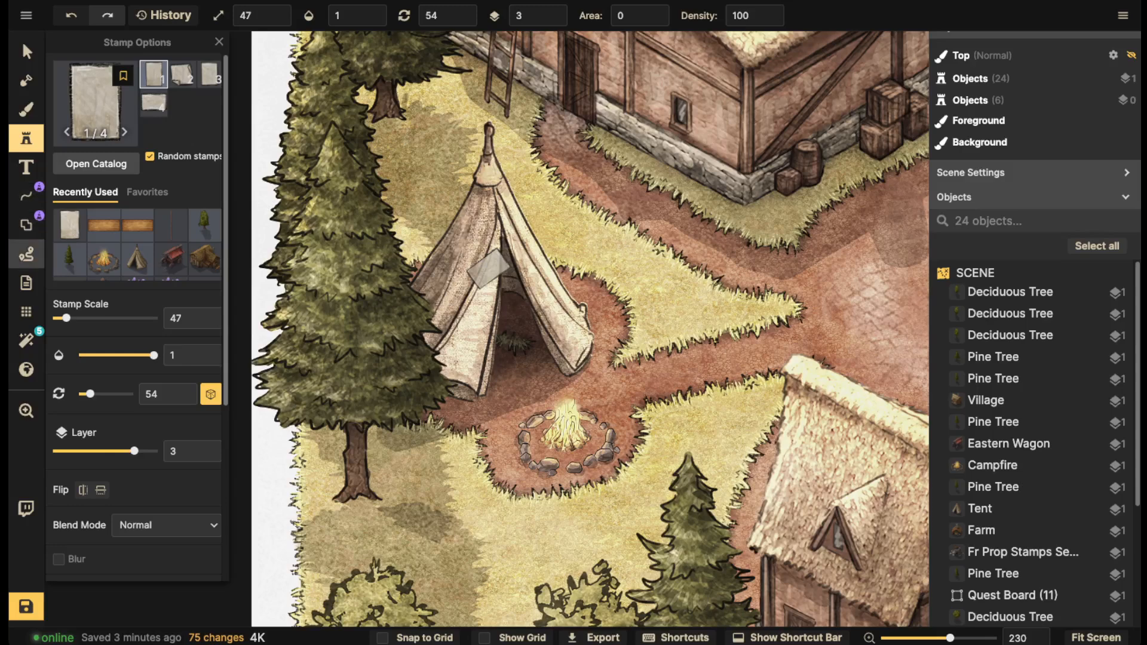
key("h")
scroll(528, 352, "up", 2)
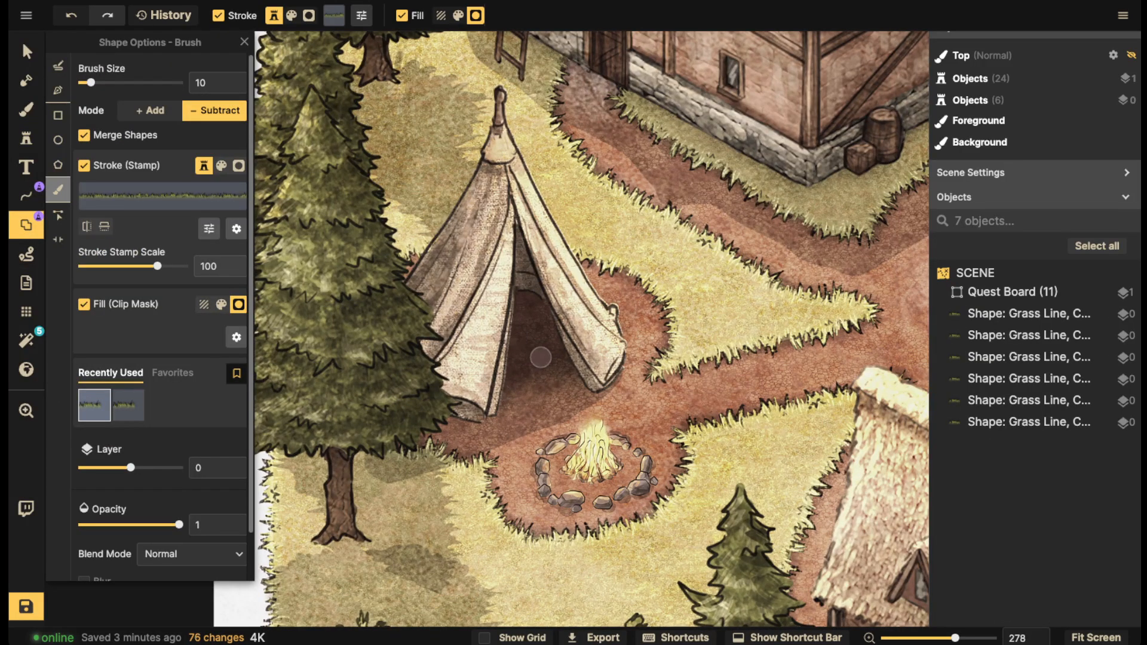
key("v")
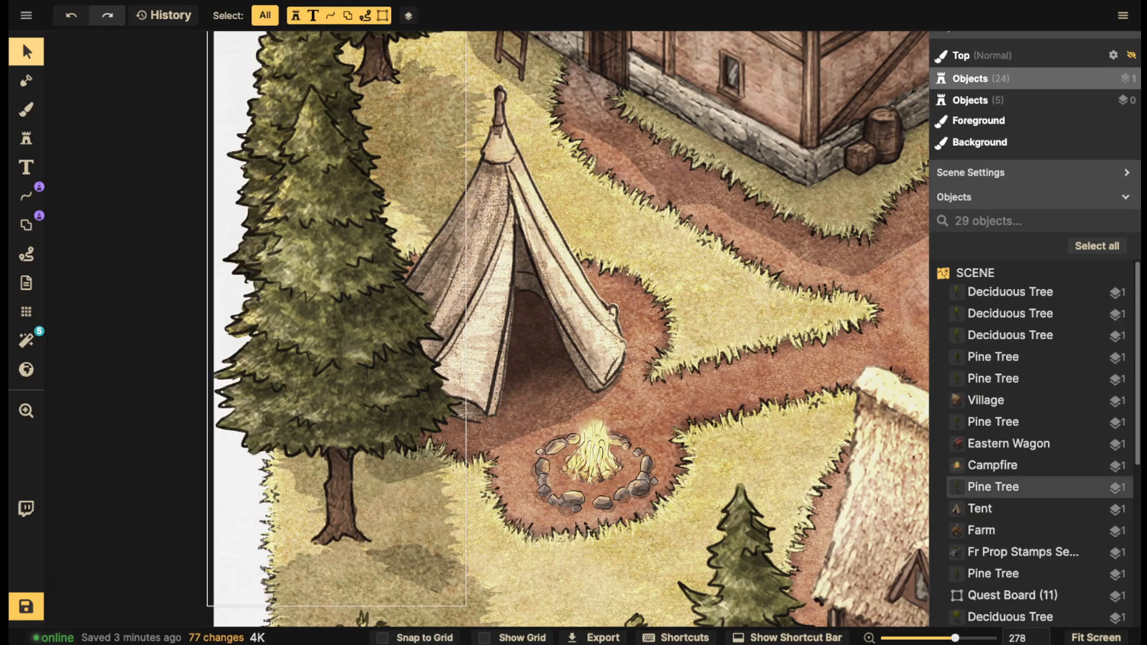
Search the stamp catalog for "bed" and choose the green bedroll stamp
key("s")
type("f")
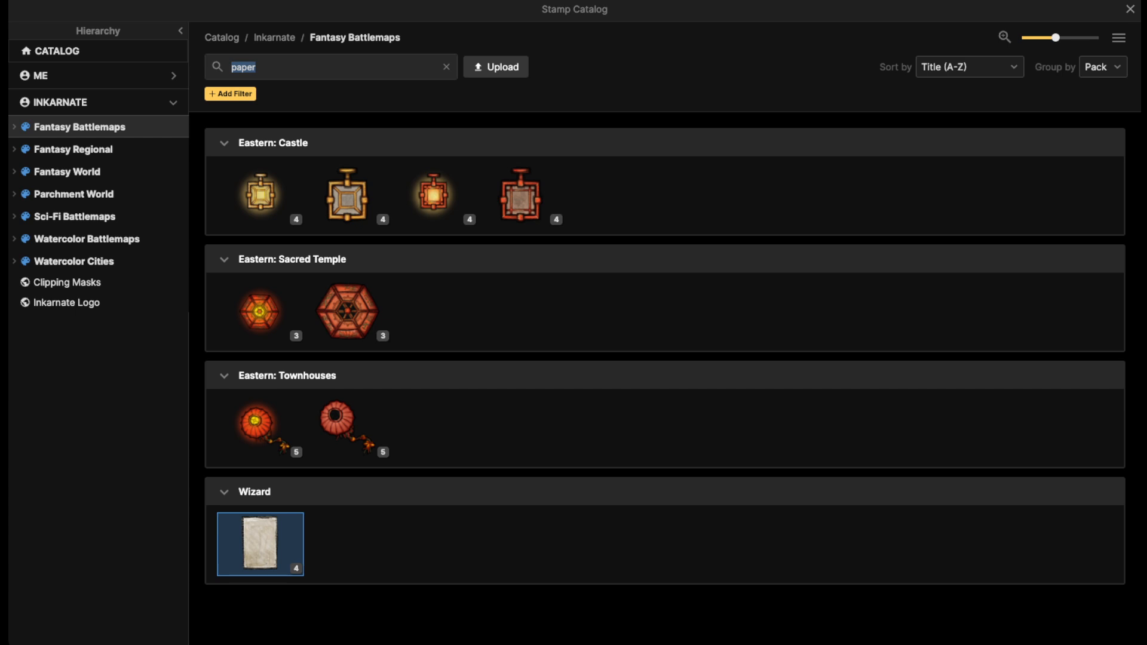
type("bed")
left_click(346, 187)
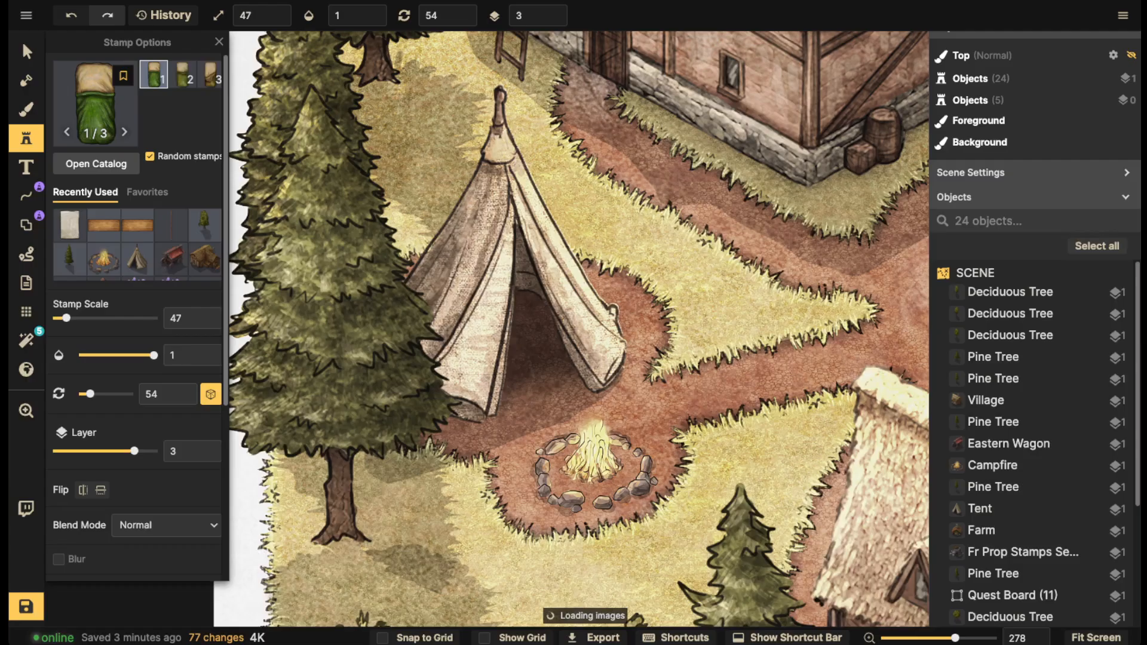
Place the green bedroll at scale 47 in the tent, lower it to layer 0 and angle it so it pokes out of the opening
scroll(519, 345, "down", 20)
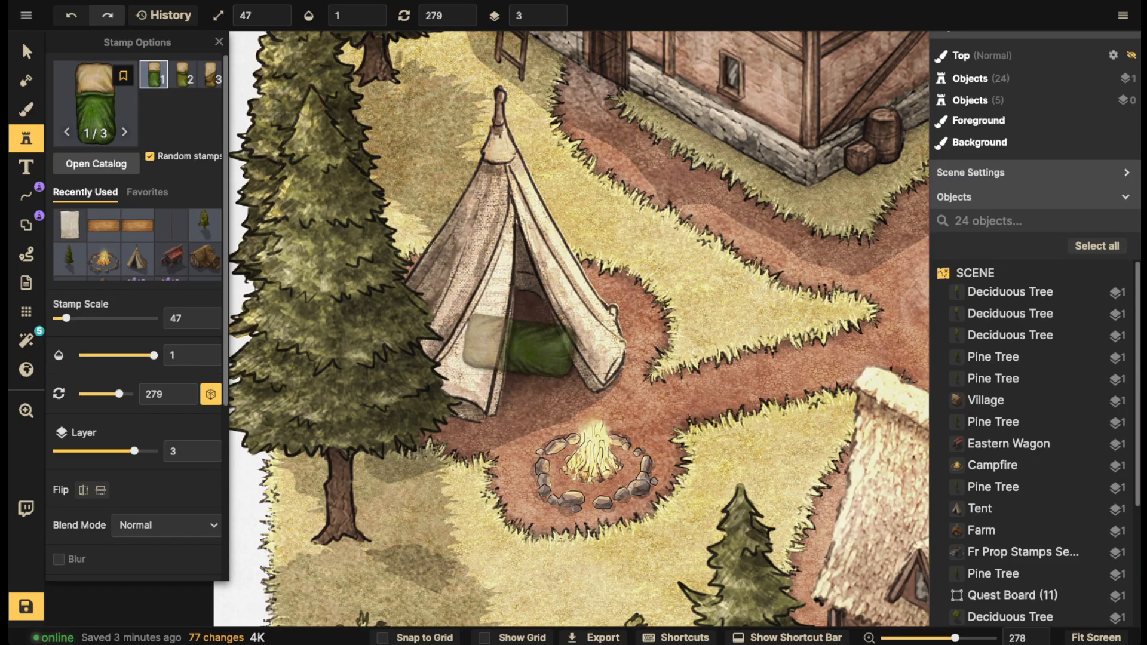
left_click(519, 346)
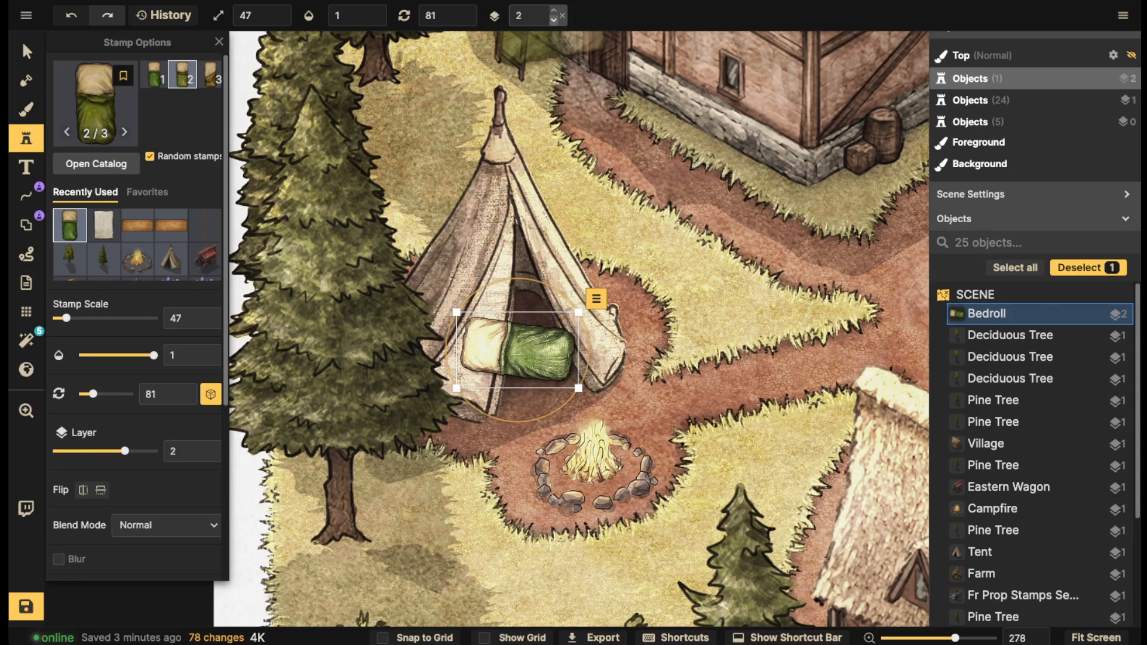
left_click(554, 20)
left_click(553, 20)
left_click_drag(557, 289, 581, 318)
left_click_drag(539, 361, 539, 365)
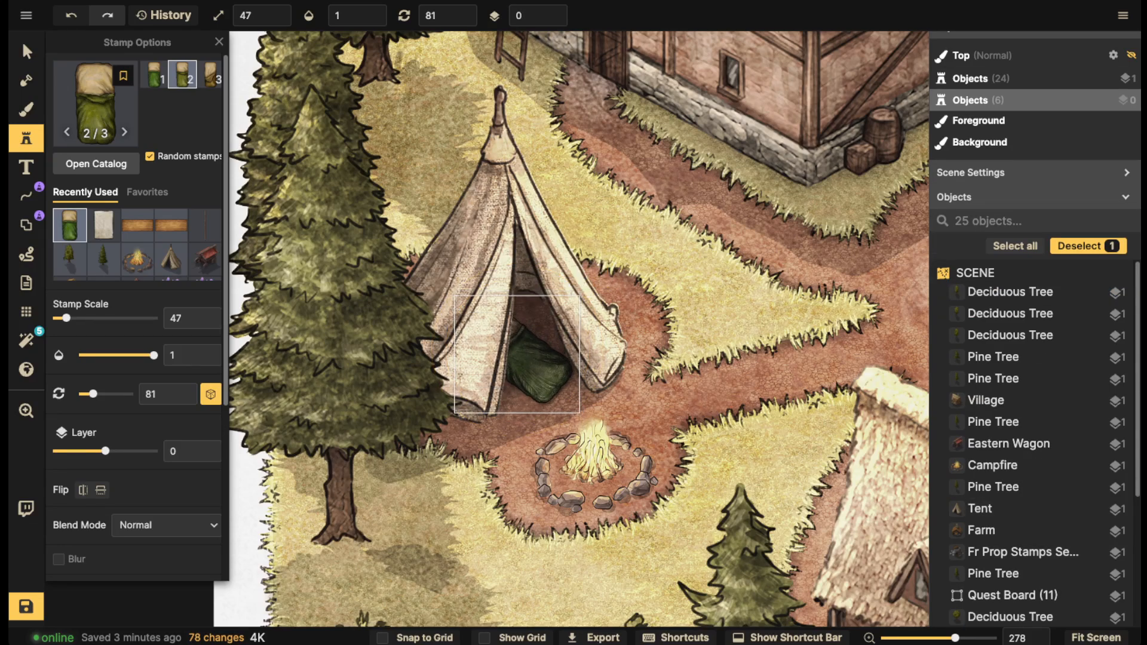
left_click_drag(587, 279, 597, 282)
left_click_drag(538, 364, 533, 362)
key("Escape")
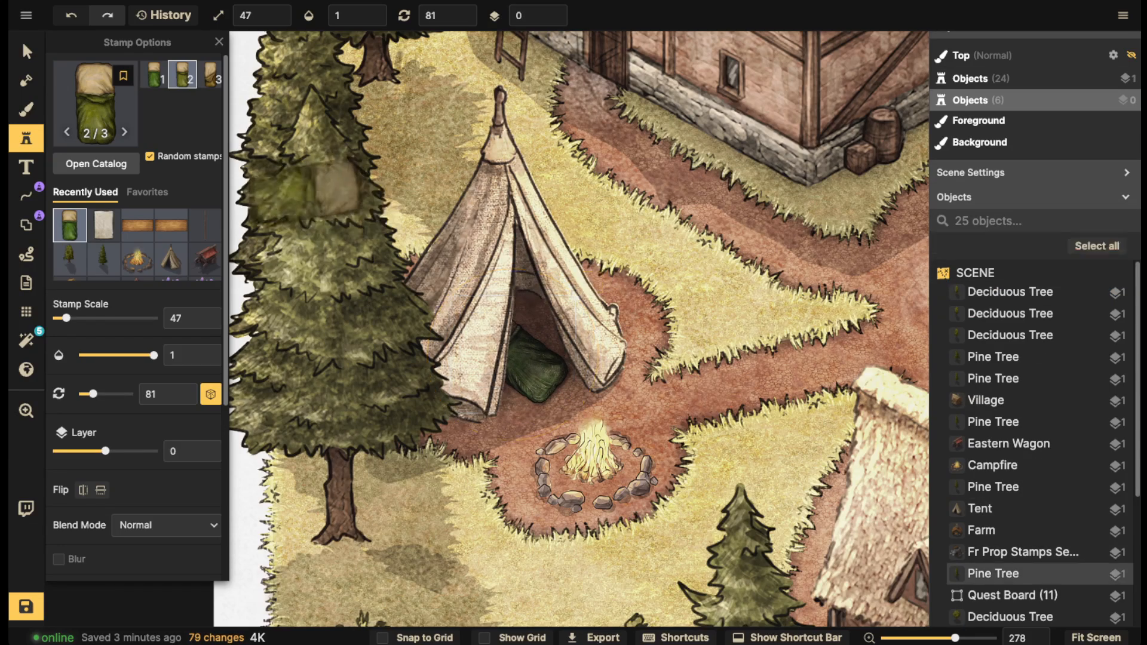
Look over the whole village map, including a closer view of the quest board area
scroll(306, 198, "down", 5)
left_click_drag(383, 215, 280, 125)
key("v")
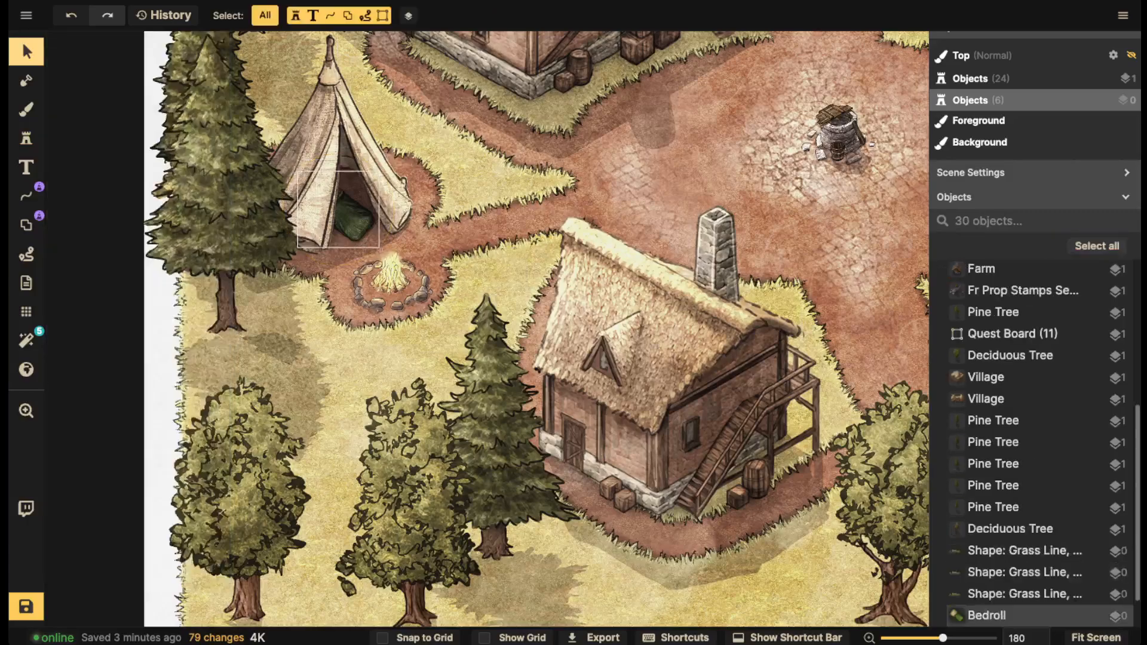
scroll(359, 228, "down", 3)
left_click_drag(381, 257, 124, 334)
scroll(364, 261, "down", 3)
left_click_drag(364, 261, 441, 263)
scroll(447, 267, "down", 1)
left_click_drag(660, 176, 586, 282)
scroll(502, 326, "up", 1)
scroll(499, 326, "up", 6)
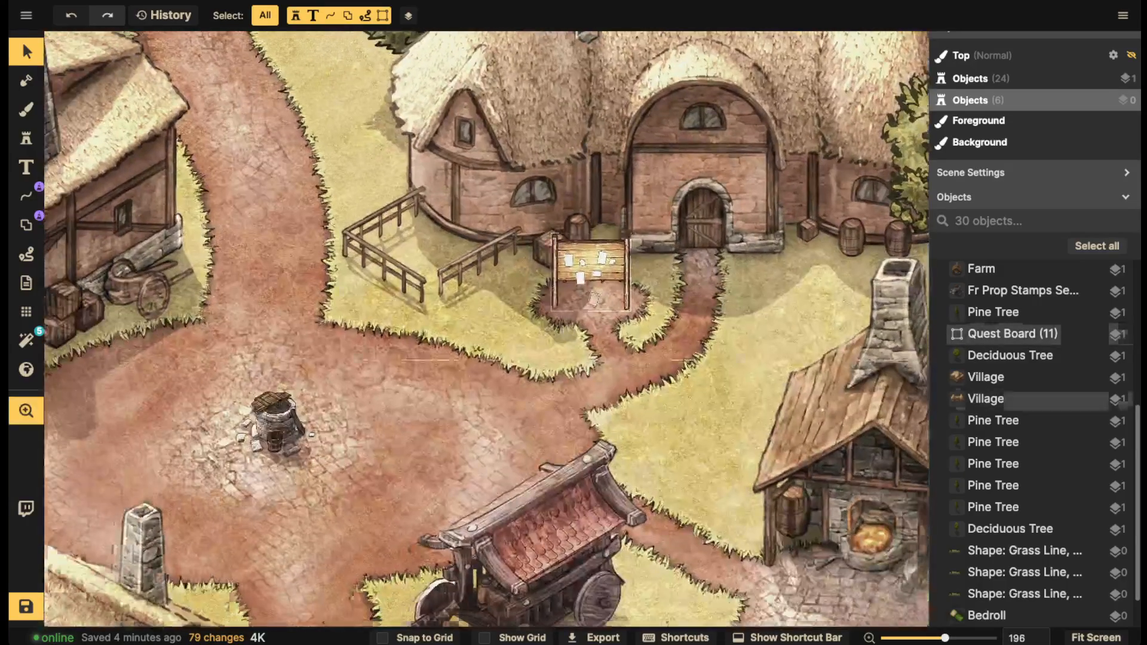
scroll(519, 308, "down", 3)
scroll(487, 330, "down", 3)
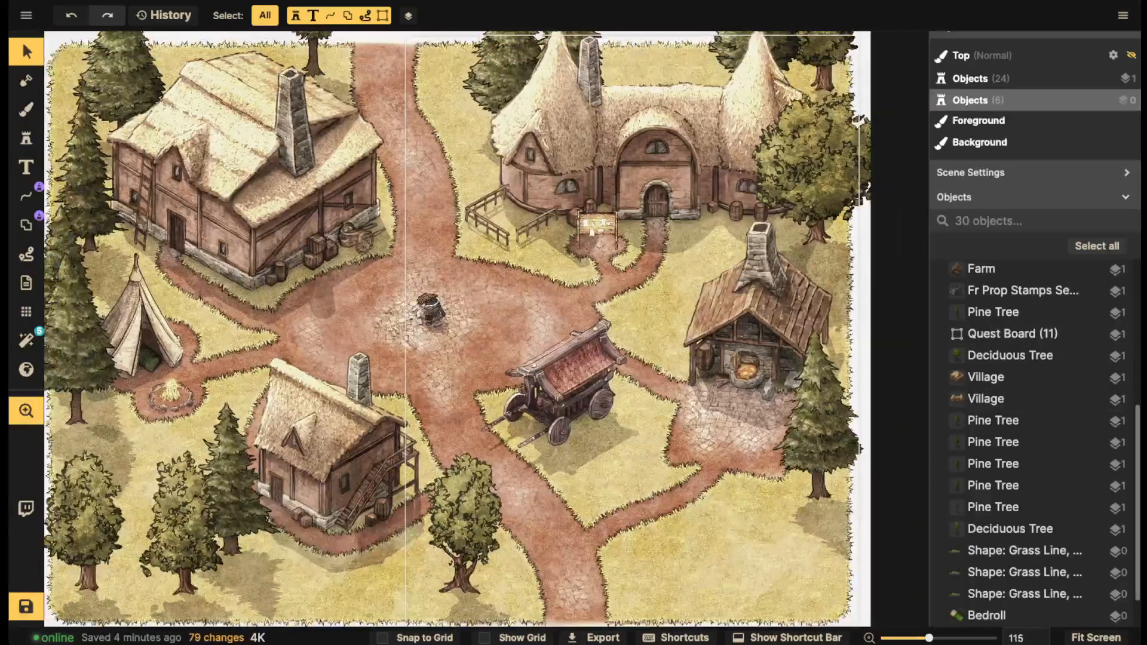
Lock the five grass line shapes in place, leaving the bedroll unlocked
scroll(504, 332, "down", 1)
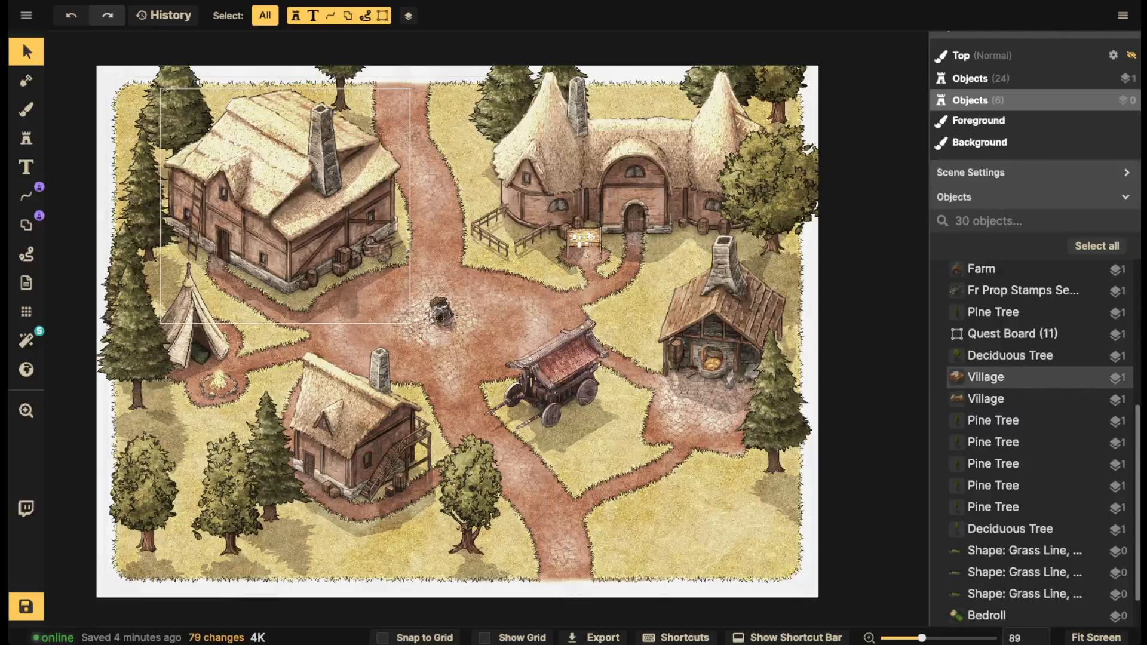
scroll(1015, 508, "down", 1)
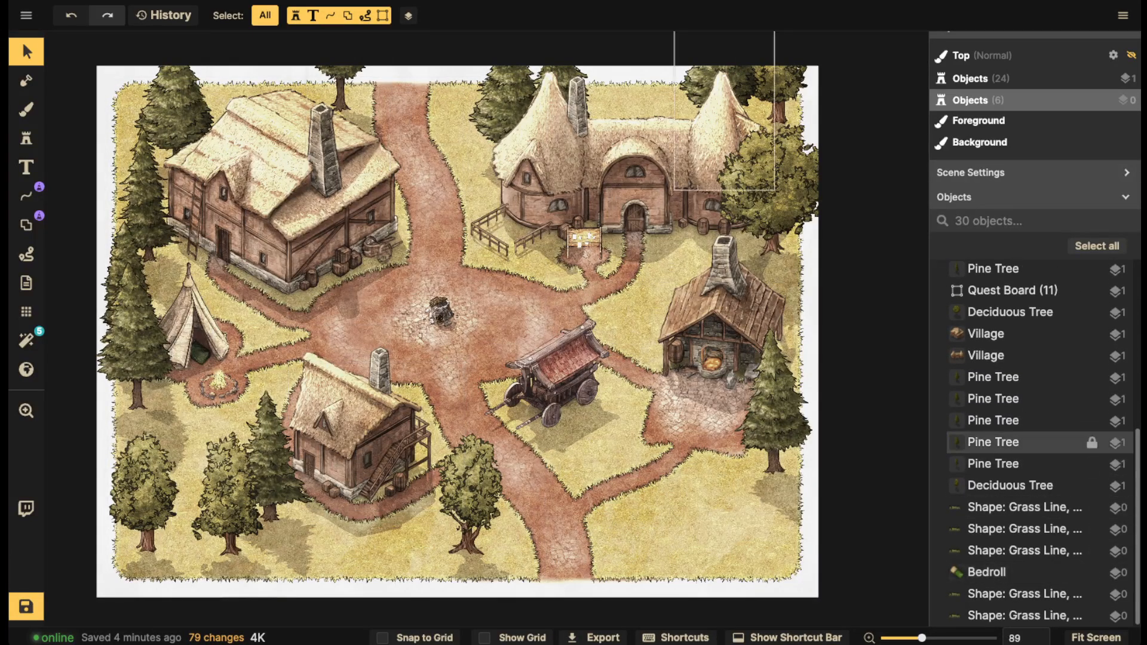
left_click(1015, 507)
left_click(1016, 551, "shift")
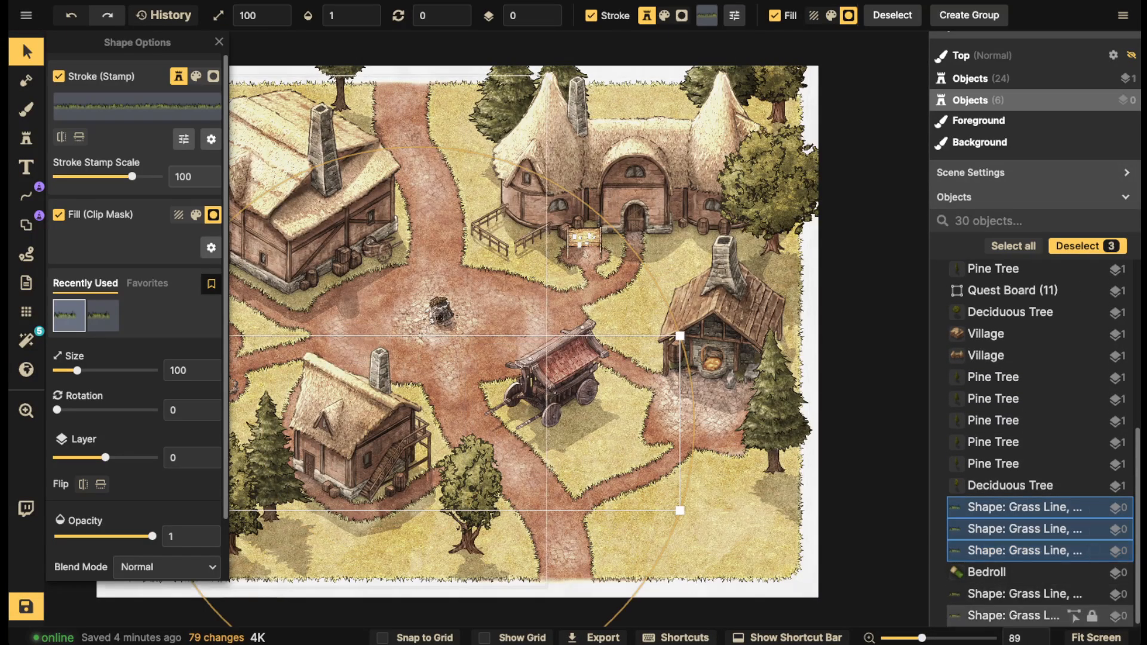
left_click(1015, 594, "ctrl")
left_click(1015, 615, "ctrl")
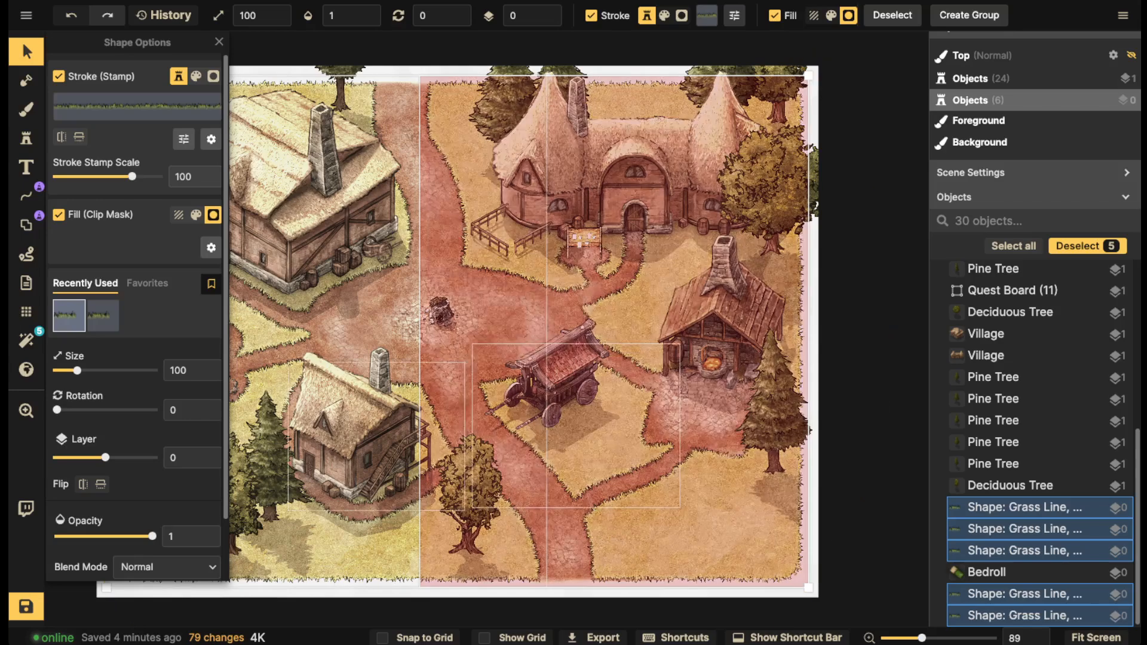
left_click(1092, 615)
left_click(1016, 355)
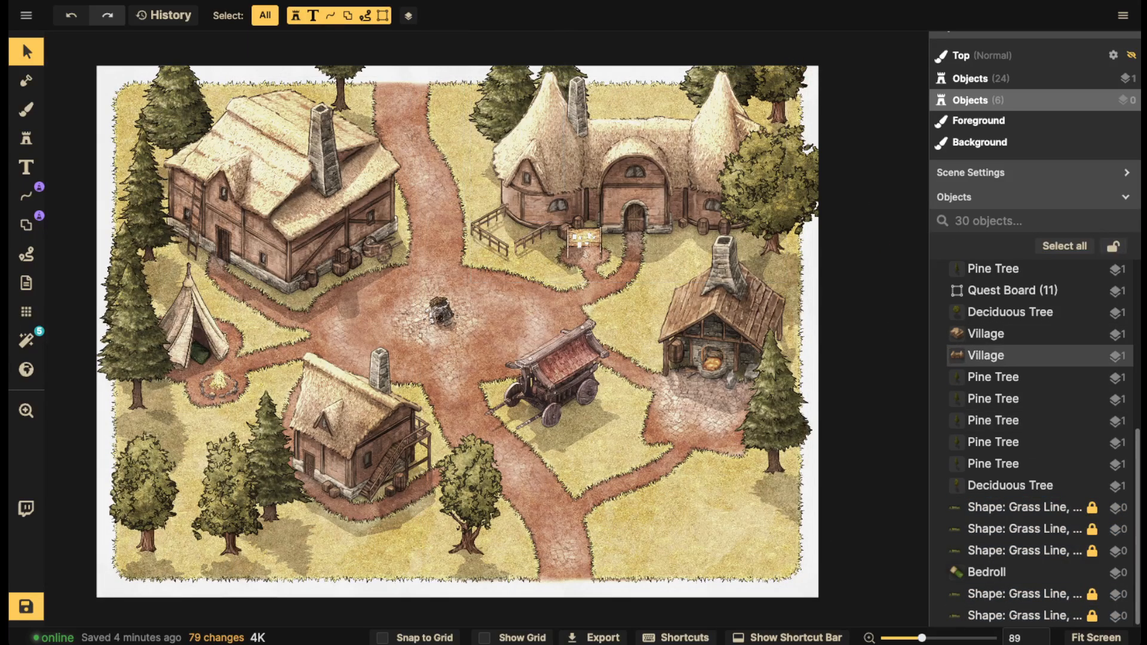
Lock the large house, tent, small house, wagon, forge and pointed-roof thatched building in place together
left_click(341, 194)
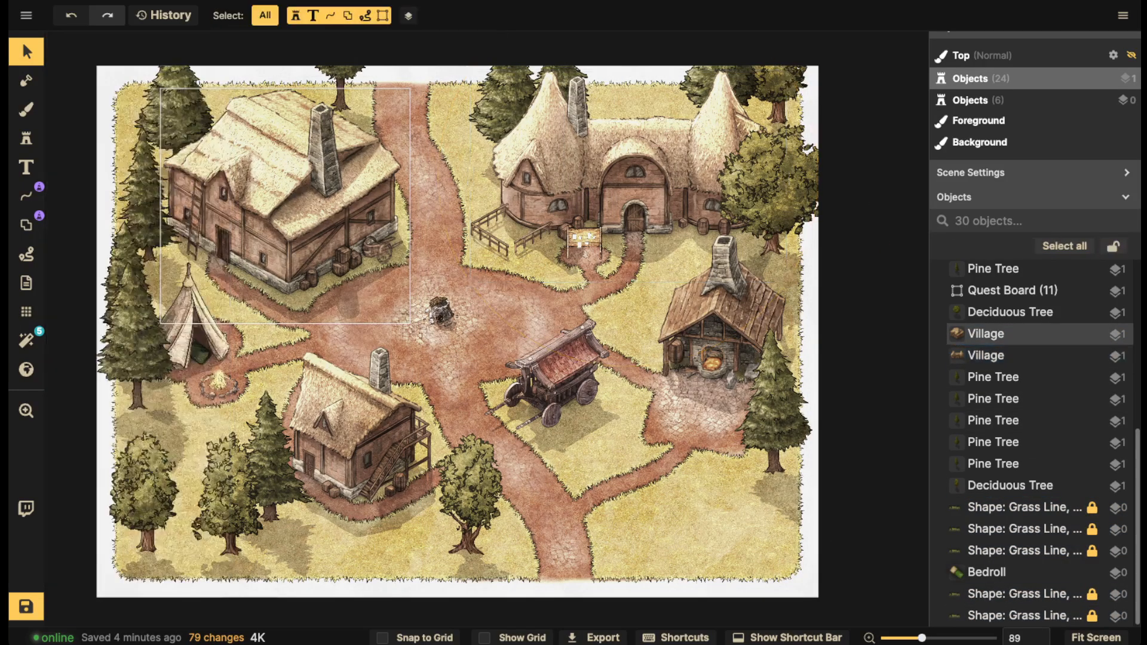
scroll(342, 194, "down", 2)
left_click(338, 196)
key("space")
left_click_drag(238, 314, 459, 294)
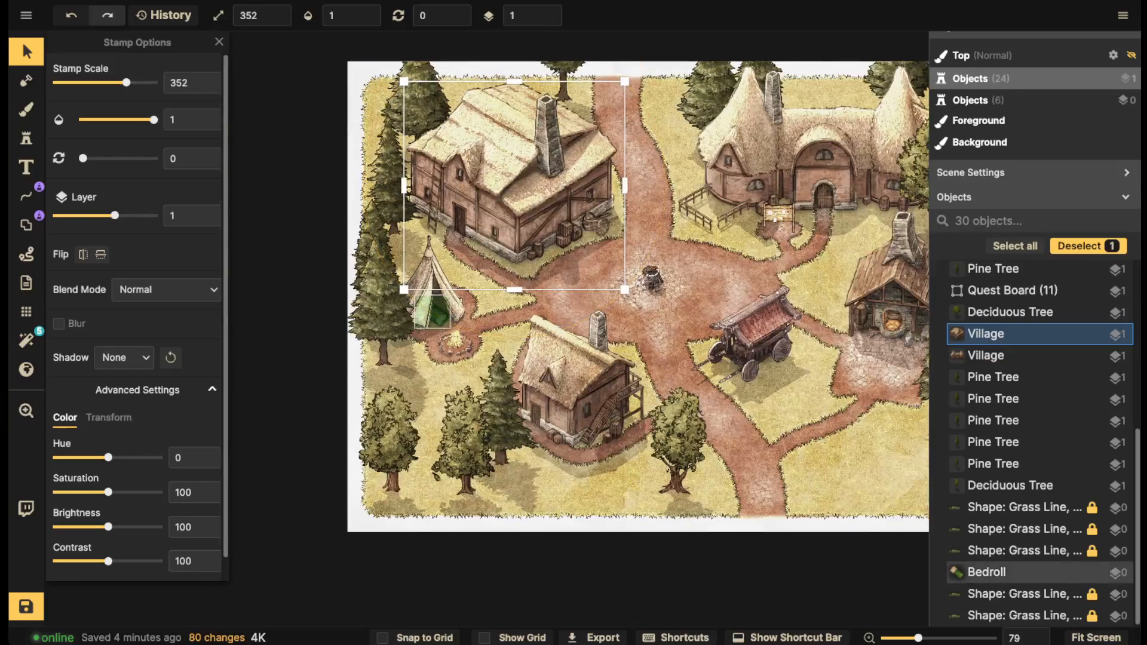
left_click(429, 284, "shift")
left_click(582, 392, "shift")
key("space")
left_click_drag(741, 336, 524, 361)
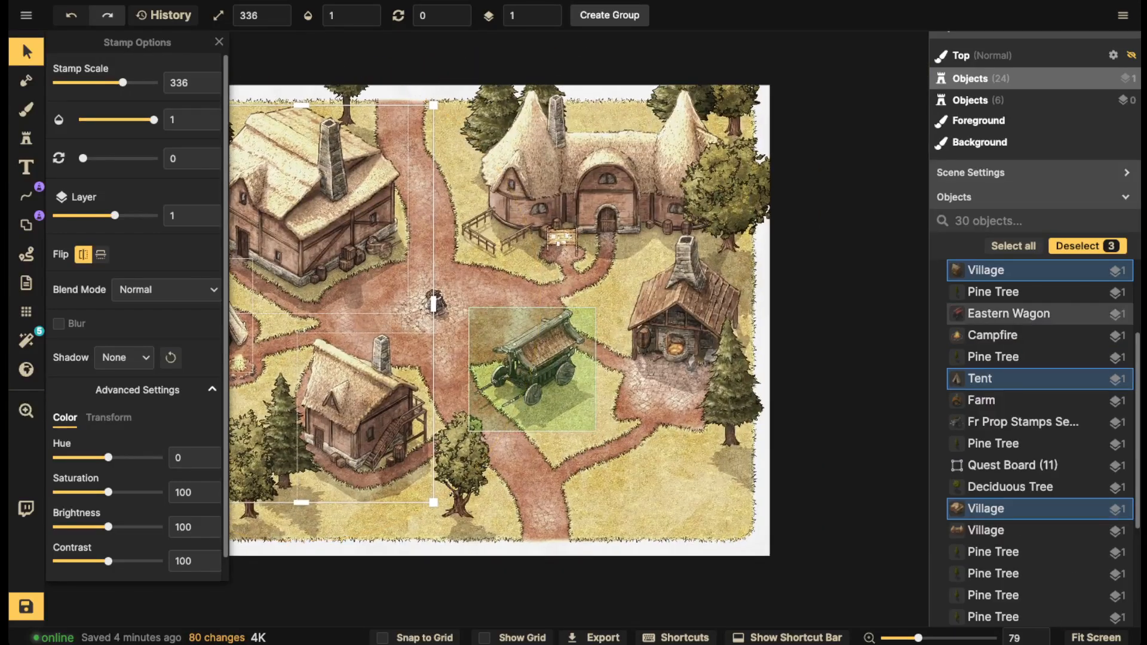
left_click(532, 366, "shift")
left_click(682, 305, "shift")
left_click(664, 164, "shift")
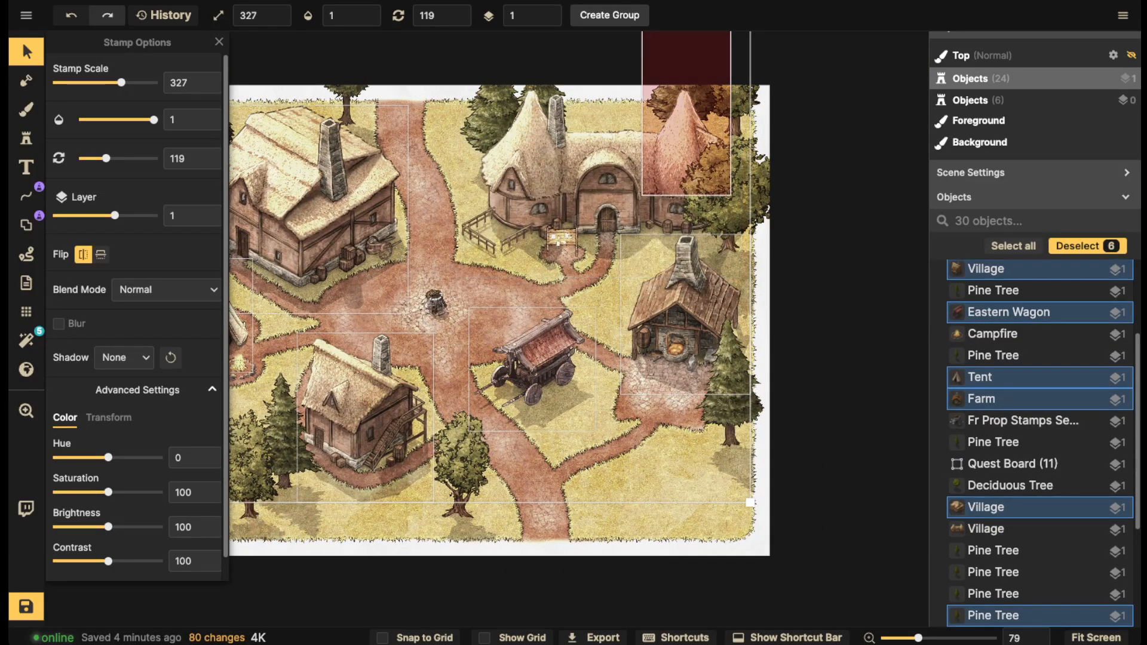
left_click(663, 162, "shift")
left_click(604, 163, "shift")
key("shift+l")
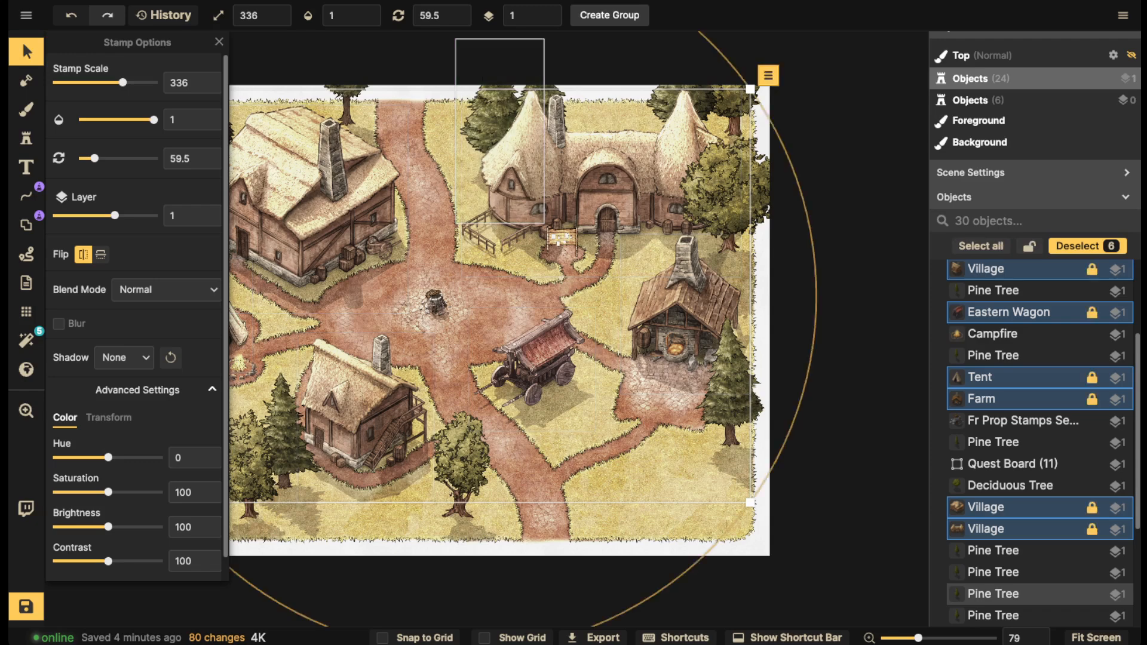
key("Escape")
Shift the deciduous tree beside the small house slightly closer to the house
scroll(409, 175, "down", 2)
key("space")
left_click_drag(239, 156, 295, 177)
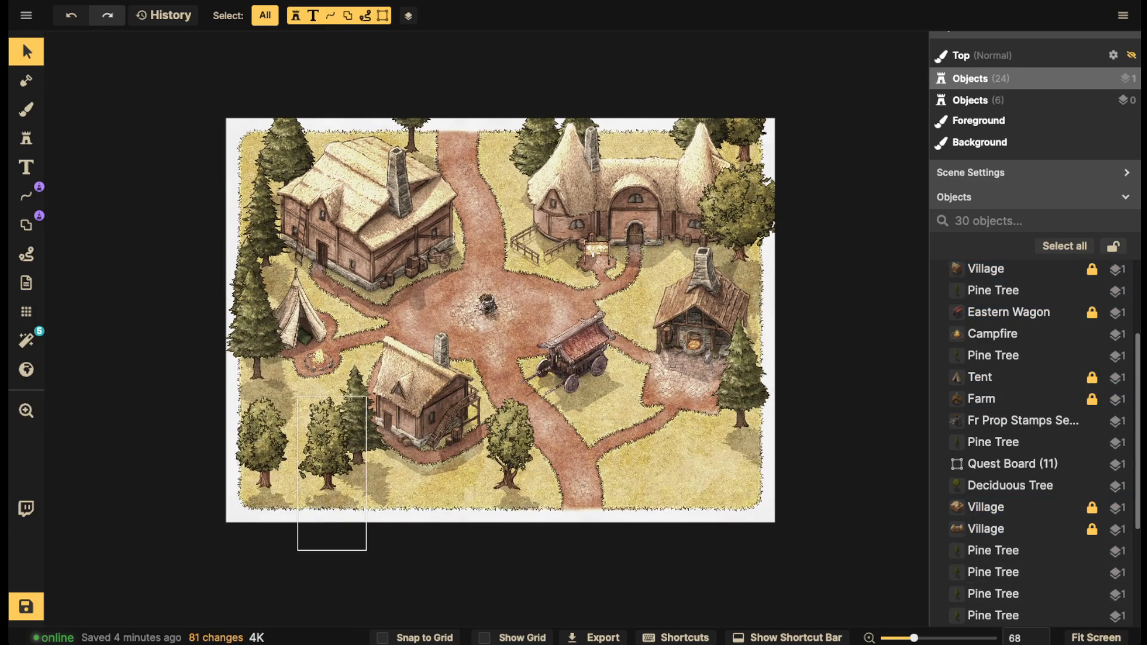
left_click_drag(512, 441, 488, 443)
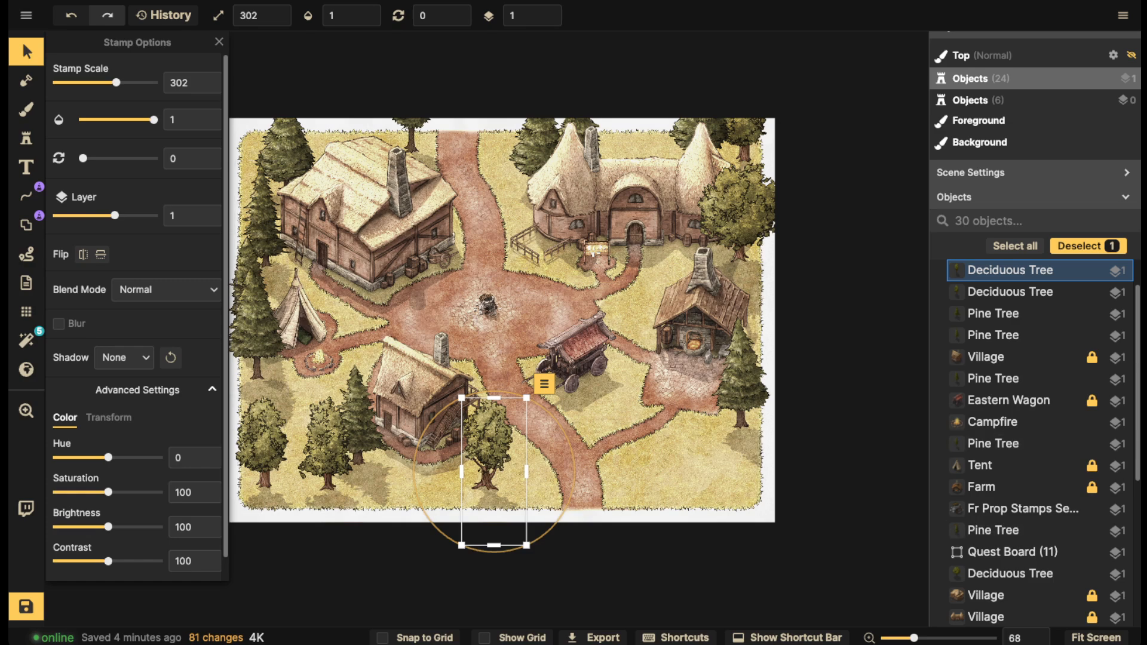
Outline the empty meadow below the forge with a white free-draw line, set its stroke size to 500 and delete it
scroll(601, 423, "up", 3)
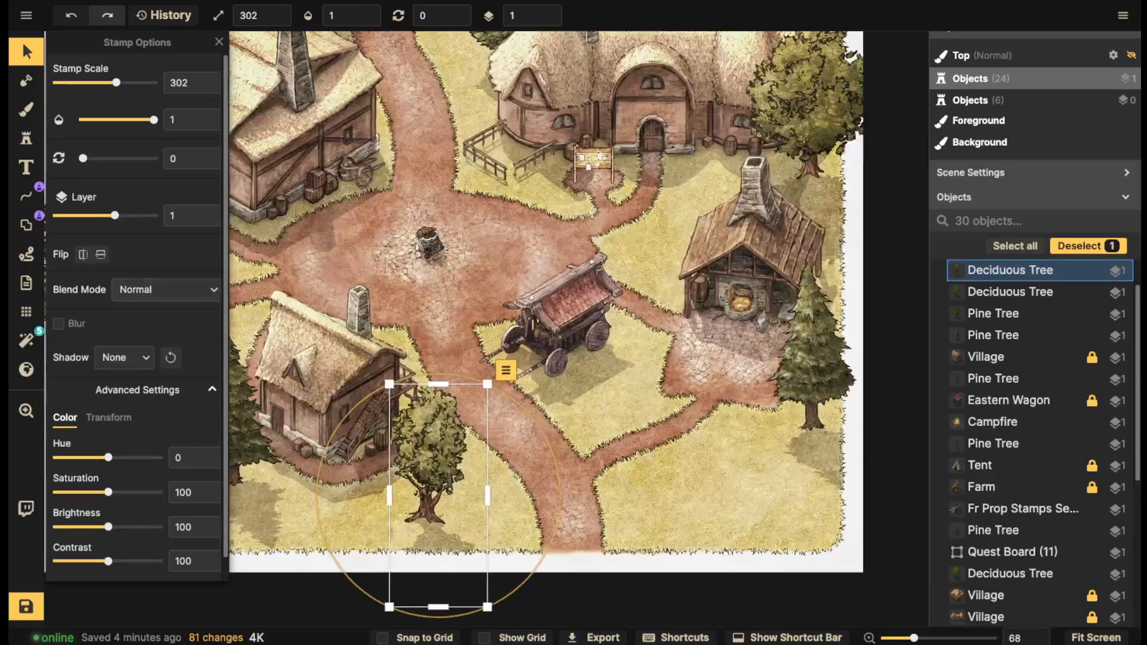
left_click(25, 195)
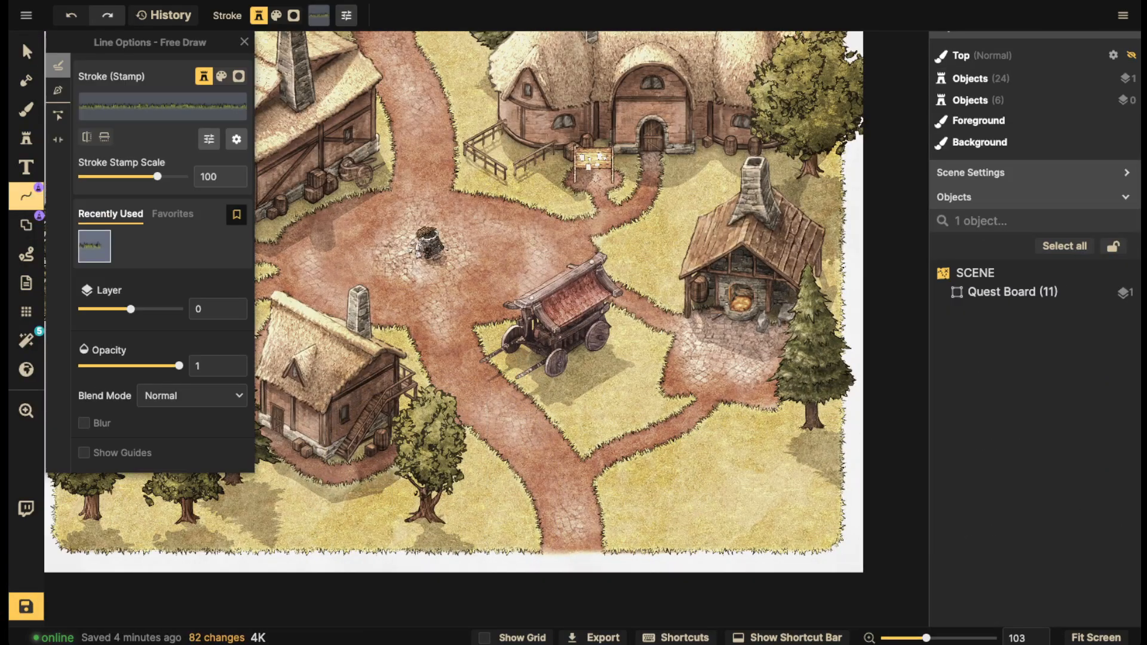
left_click(58, 66)
left_click(221, 76)
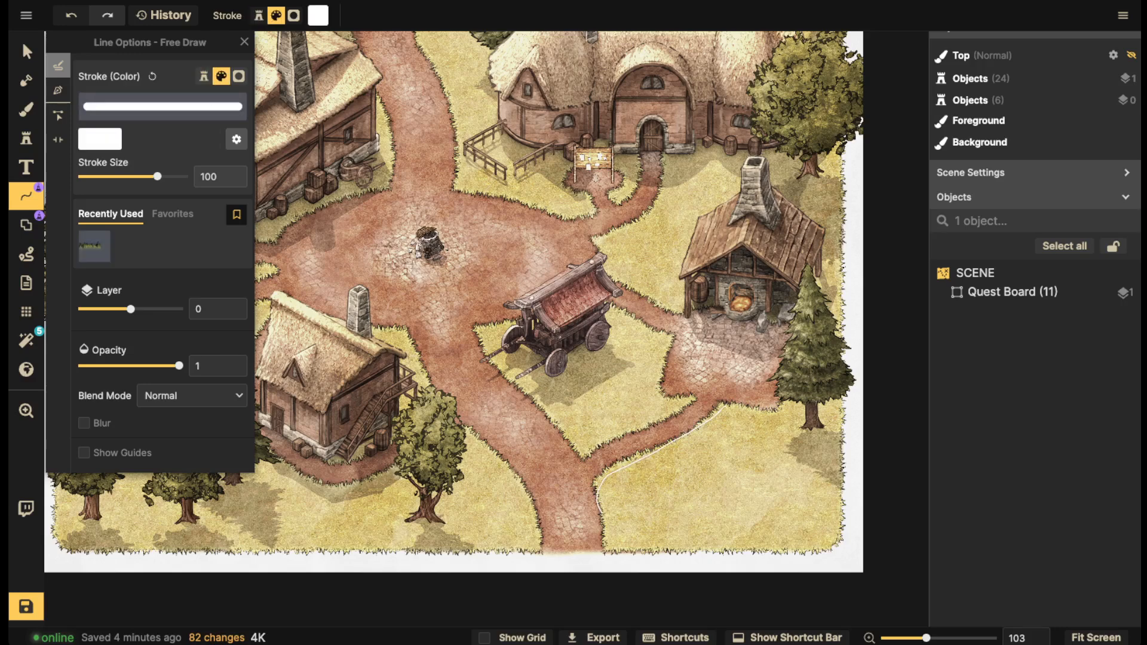
left_click_drag(815, 433, 726, 407)
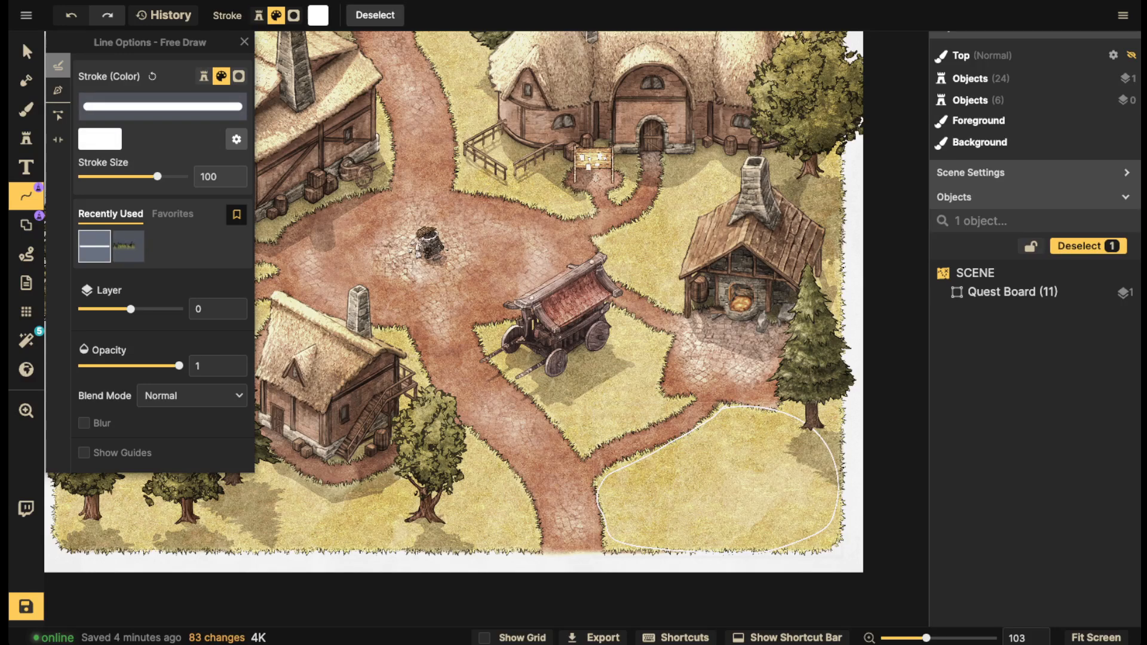
left_click_drag(157, 176, 193, 176)
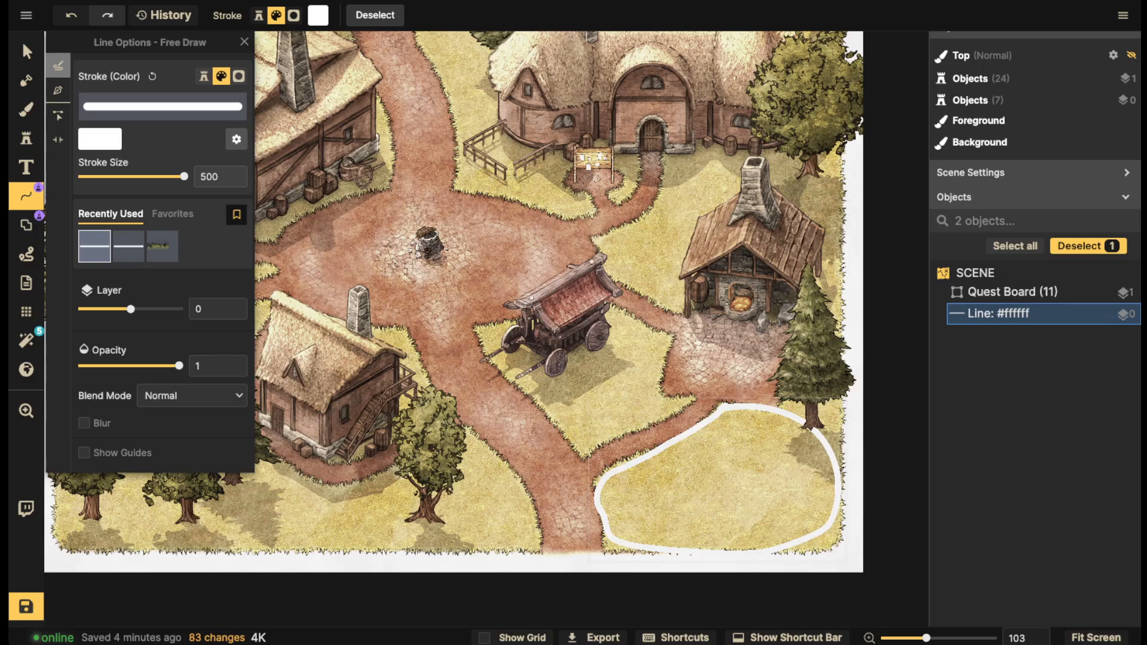
key("Delete")
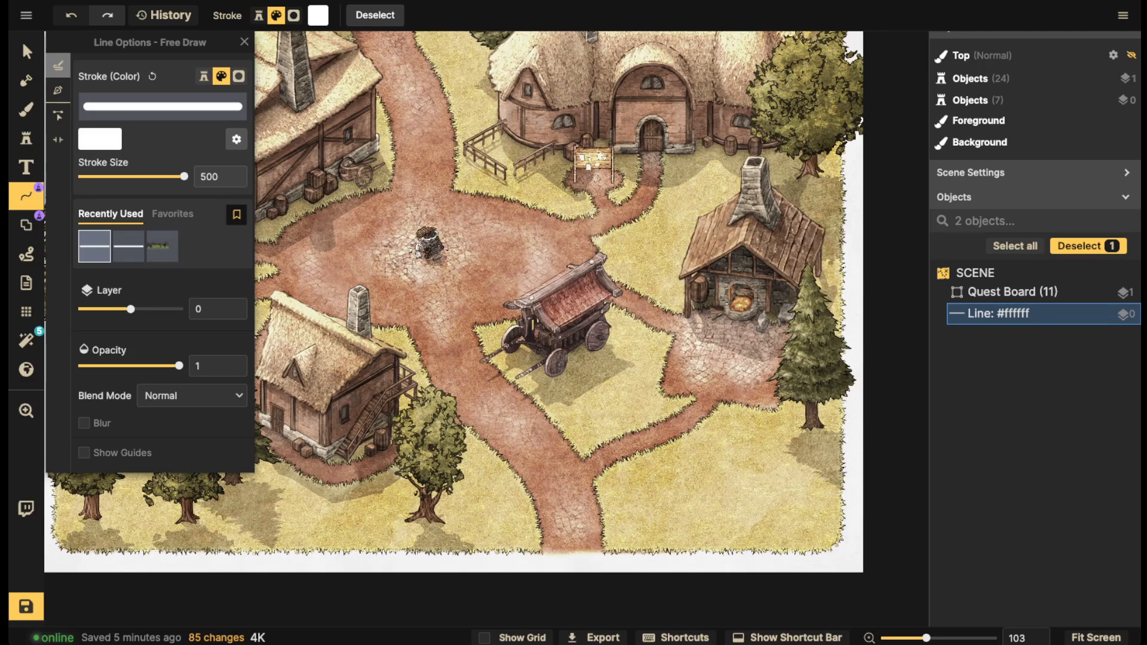
Mark the bare grass by the wagon, around the southwestern trees and beside the forge with temporary white lines, removing each one
left_click_drag(623, 446, 661, 337)
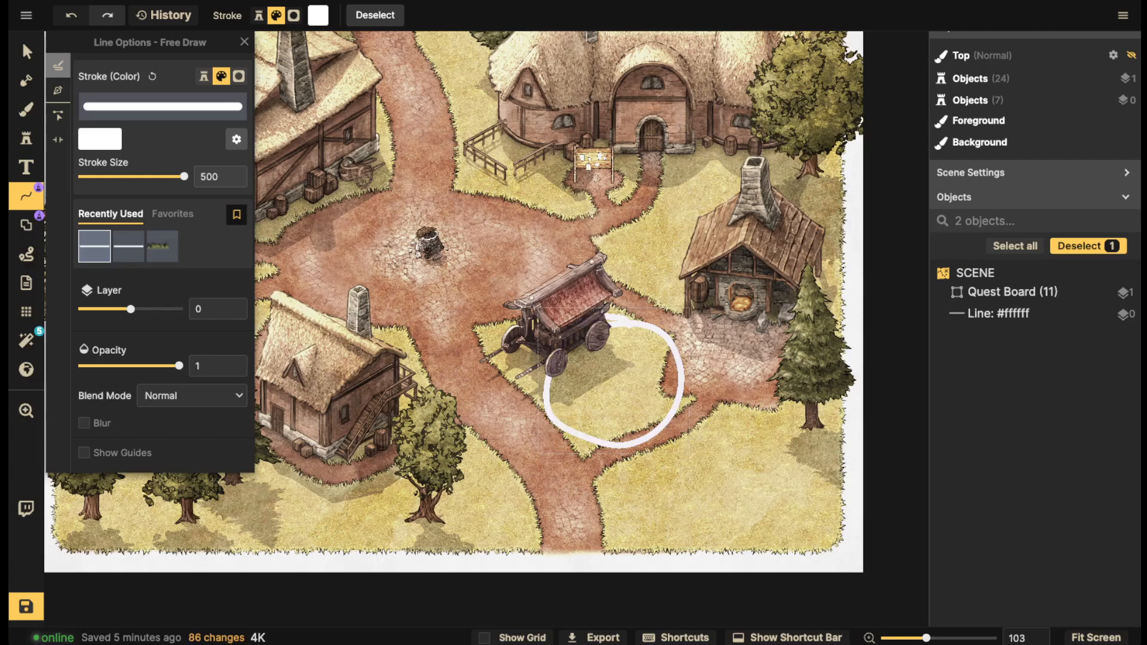
key("Delete")
left_click_drag(466, 323, 700, 268)
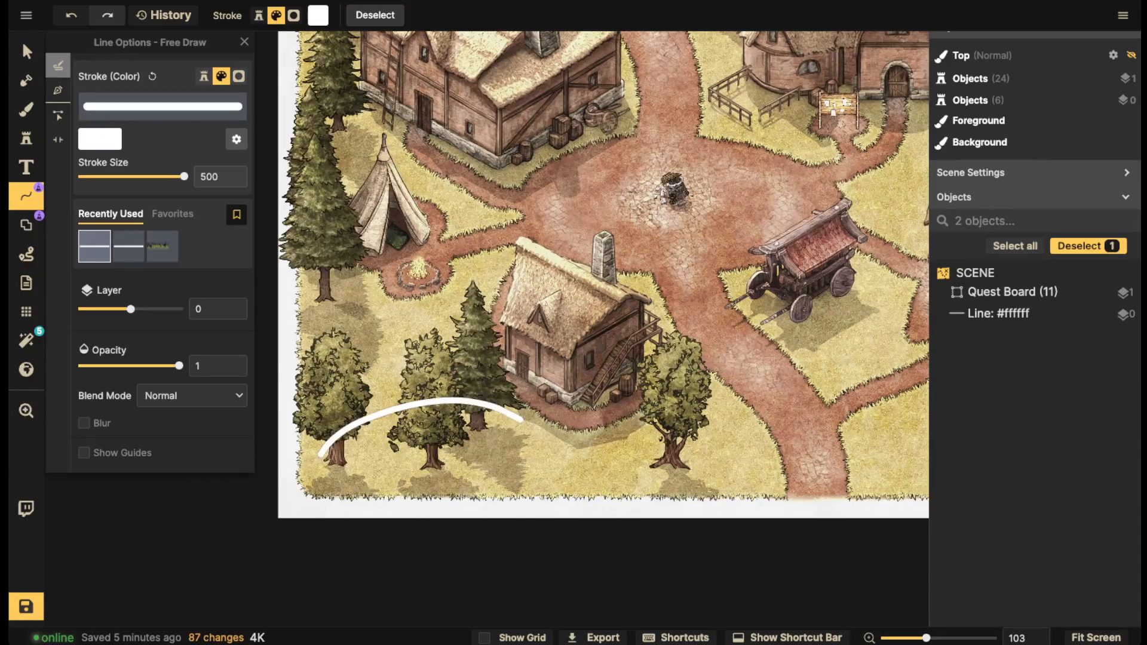
mouse_move(321, 456)
left_mouse_down()
mouse_move(482, 507)
mouse_move(784, 458)
mouse_move(523, 417)
left_mouse_up()
key("Delete")
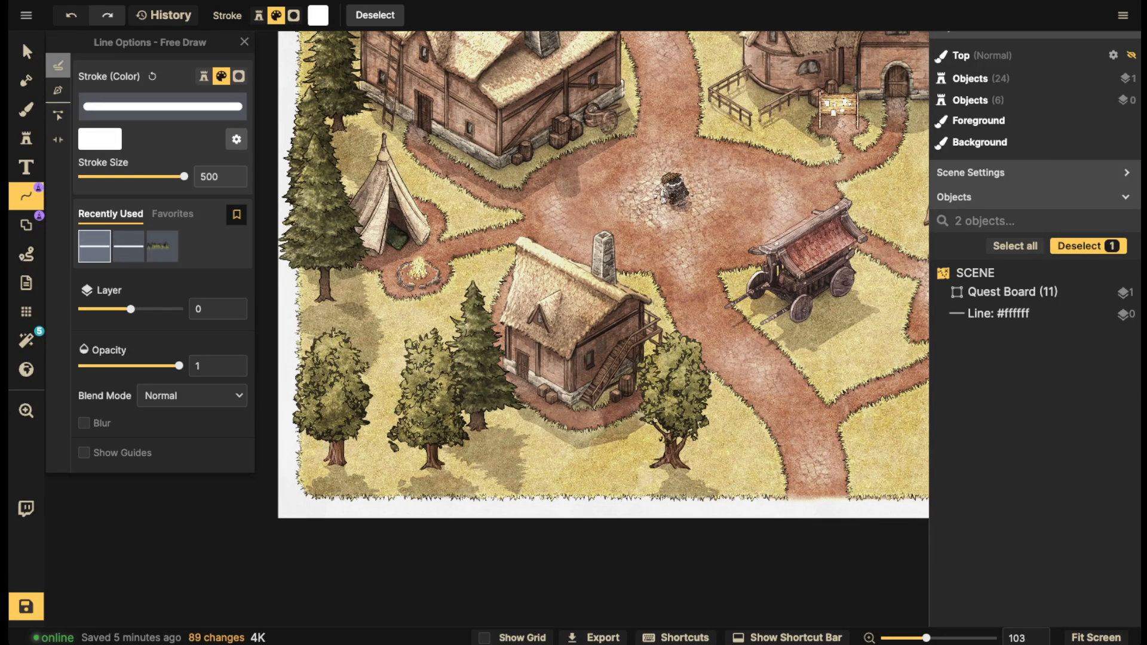
left_click_drag(657, 269, 465, 502)
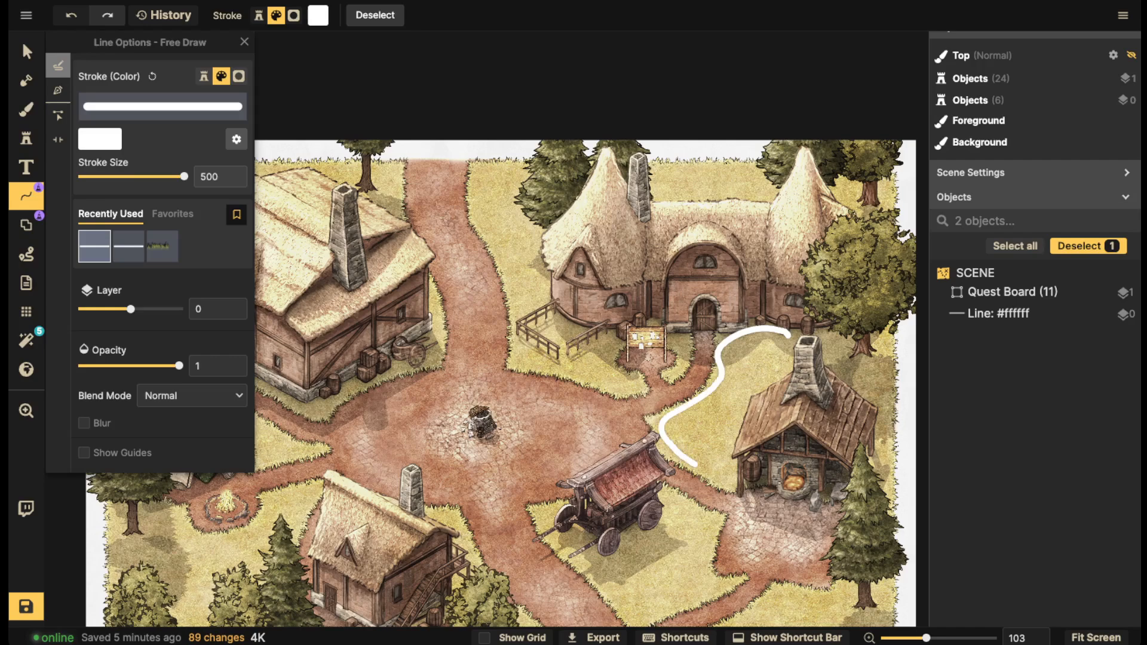
key("Delete")
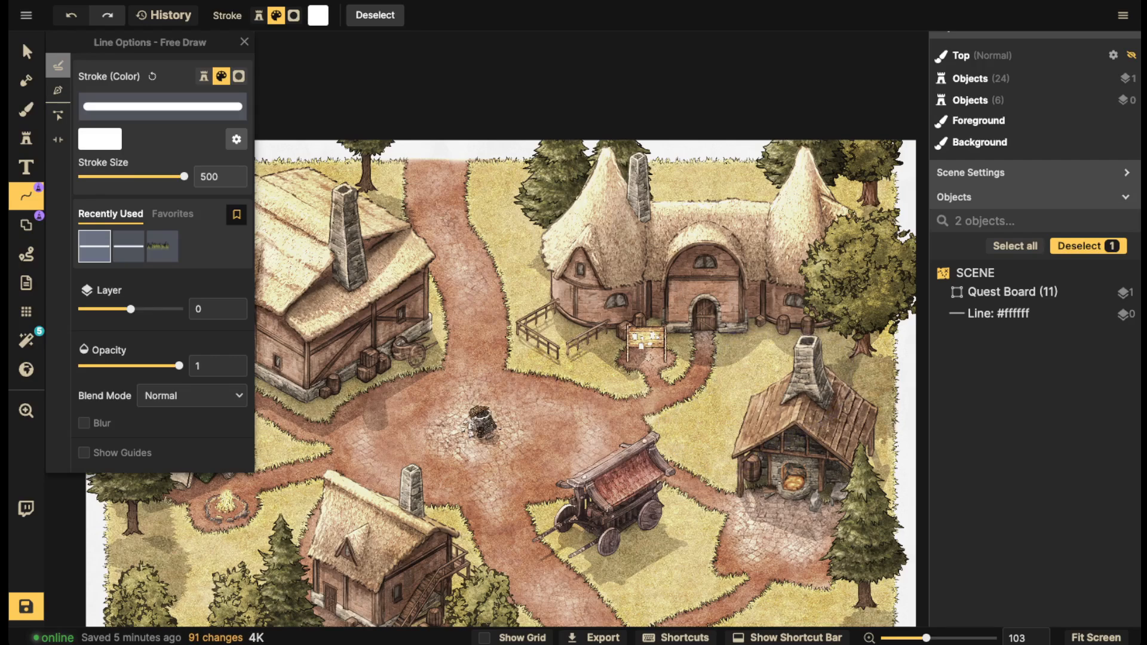
Search the Fantasy Regional stamps for "grass" and choose the whole Vegetation grass group
key("v")
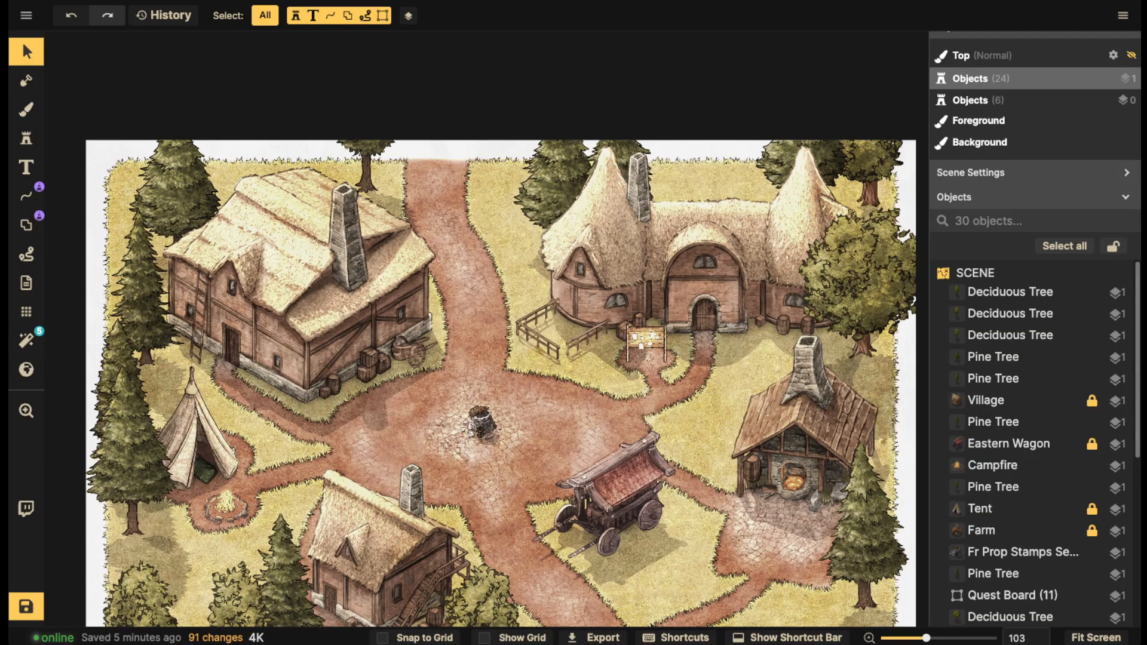
scroll(488, 168, "down", 3)
key("space")
left_click_drag(488, 167, 463, 81)
scroll(455, 323, "up", 1)
key("space")
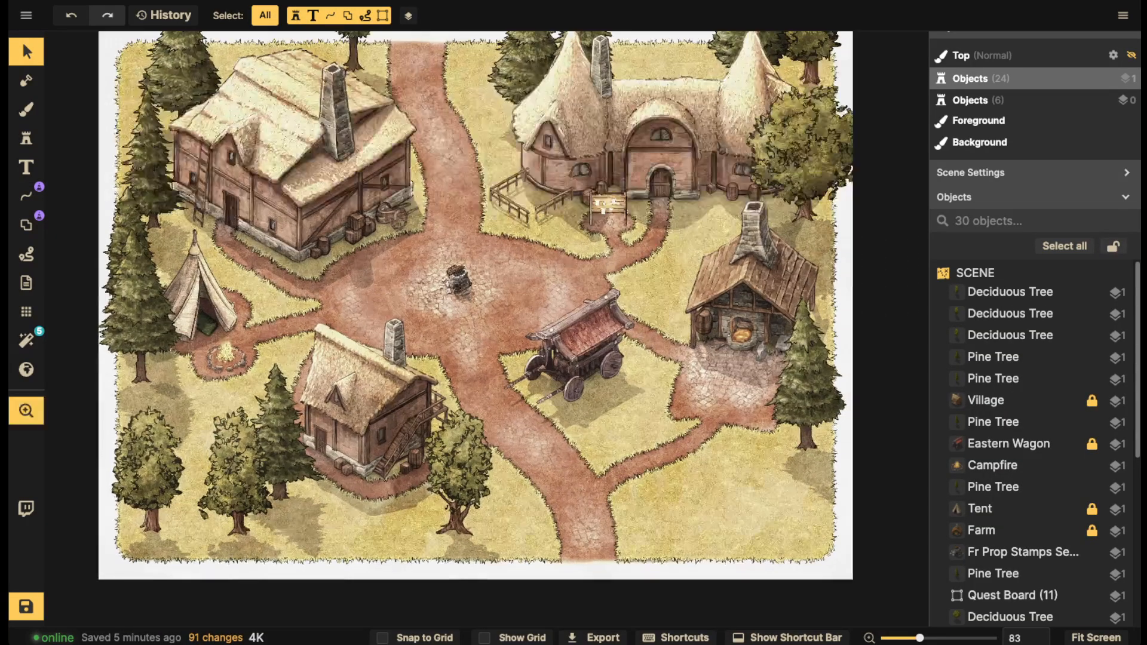
left_click_drag(455, 323, 509, 350)
left_click(26, 139)
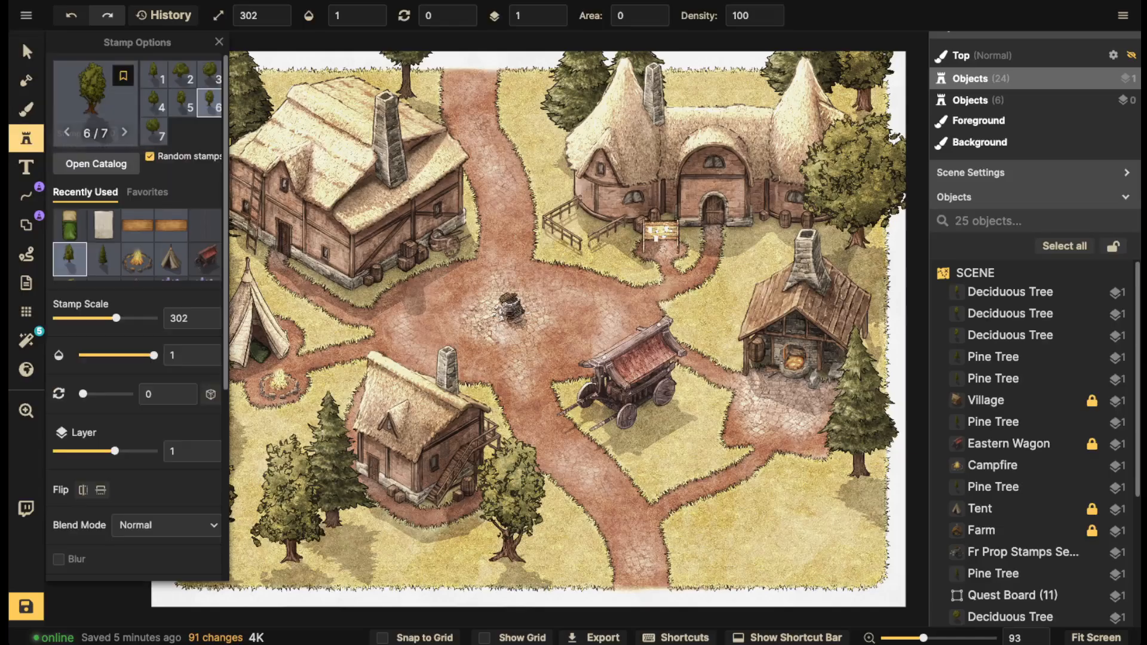
left_click(84, 164)
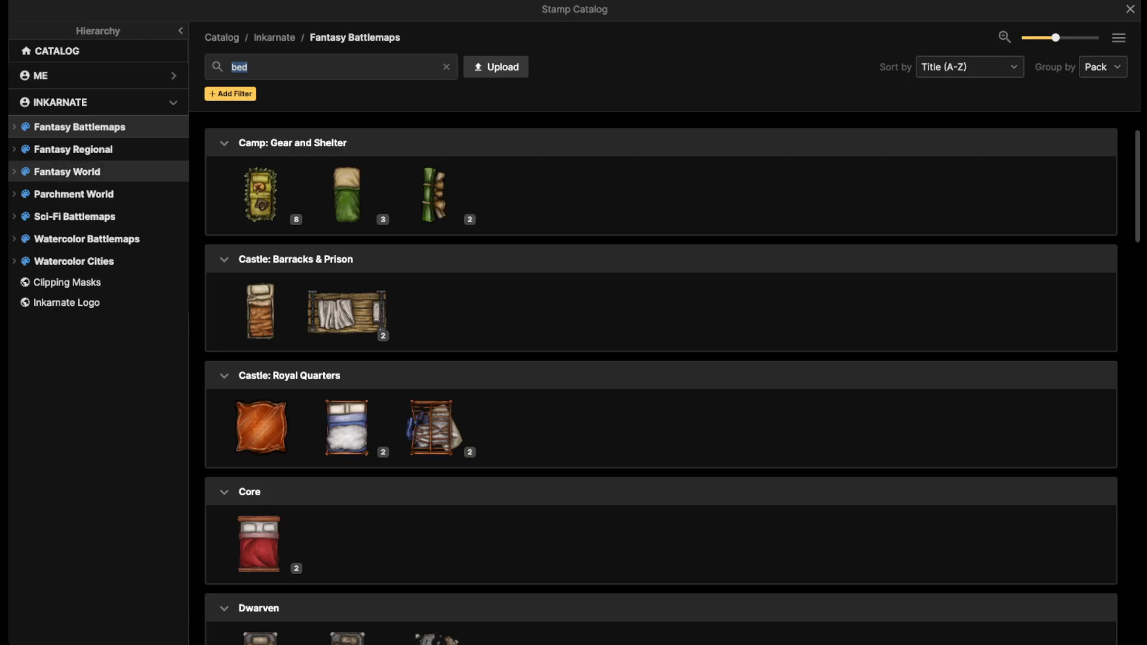
left_click(73, 149)
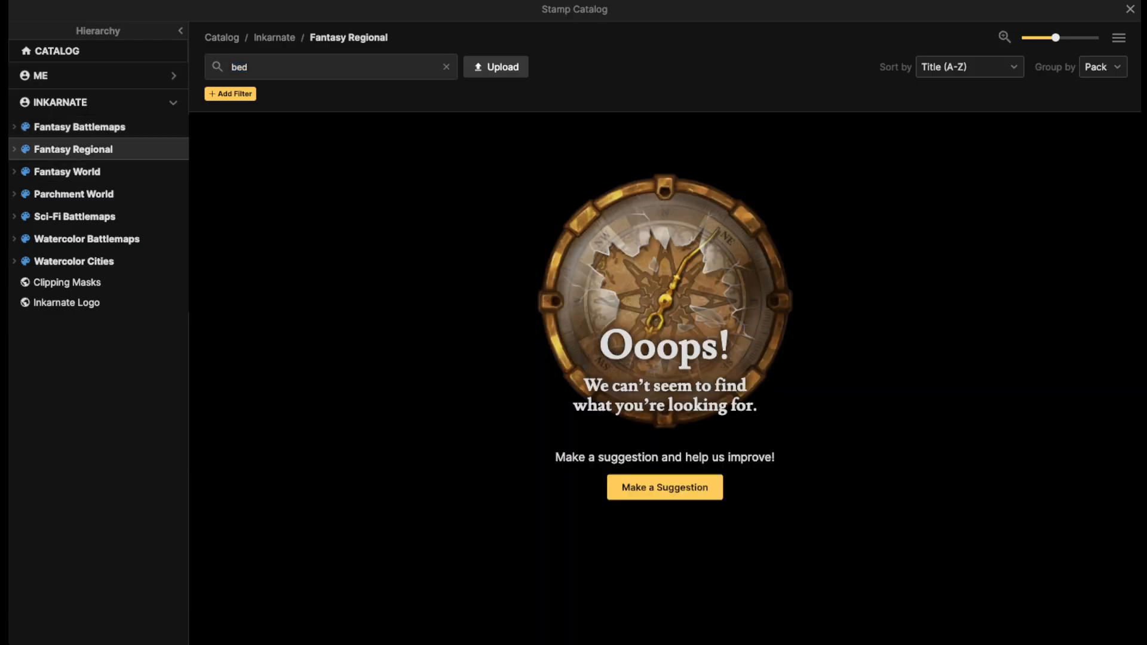
left_click(446, 66)
type("grass")
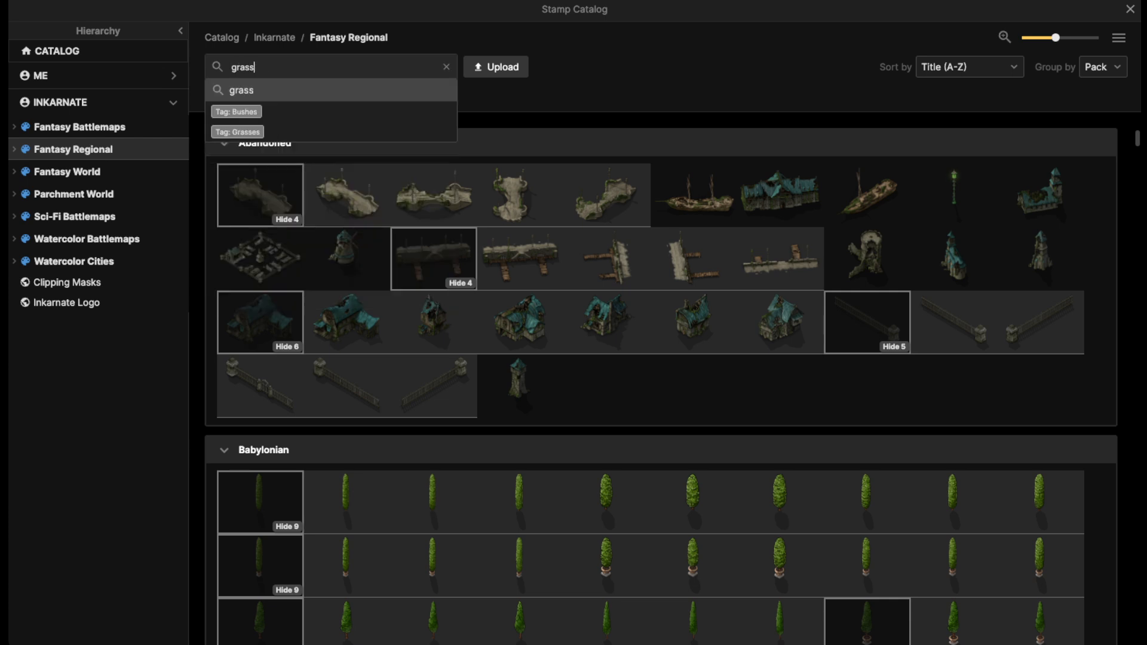
key("Return")
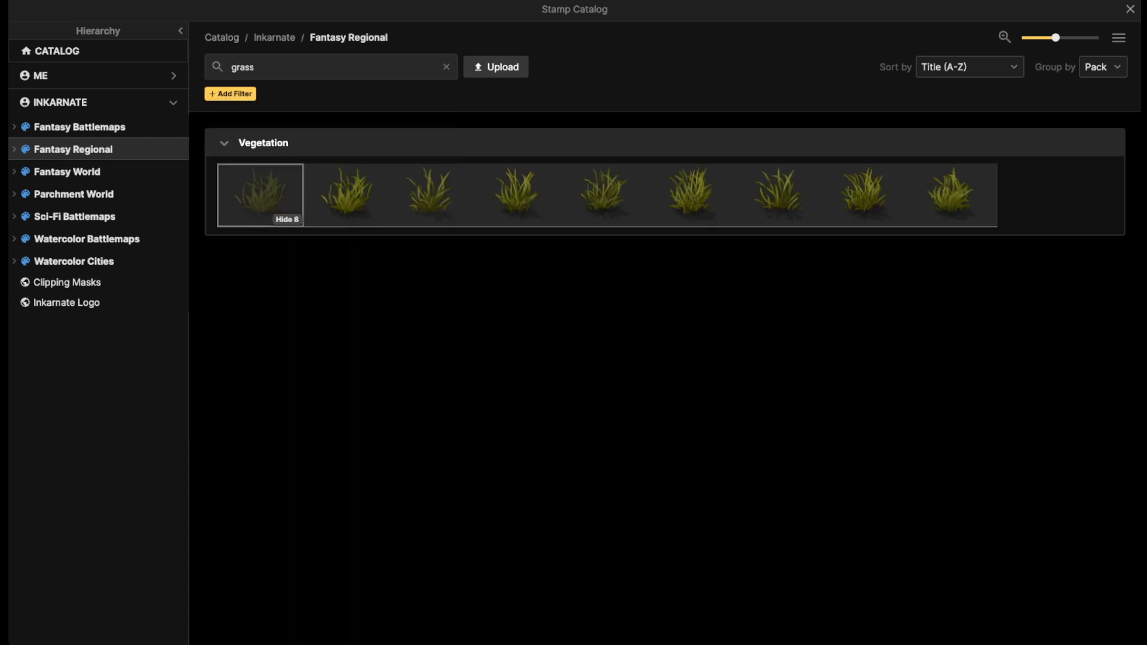
left_click(259, 192)
Place a grass clump at scale 102 beside the large house's door and smaller clumps at scale 52 along its front wall
scroll(257, 224, "up", 8)
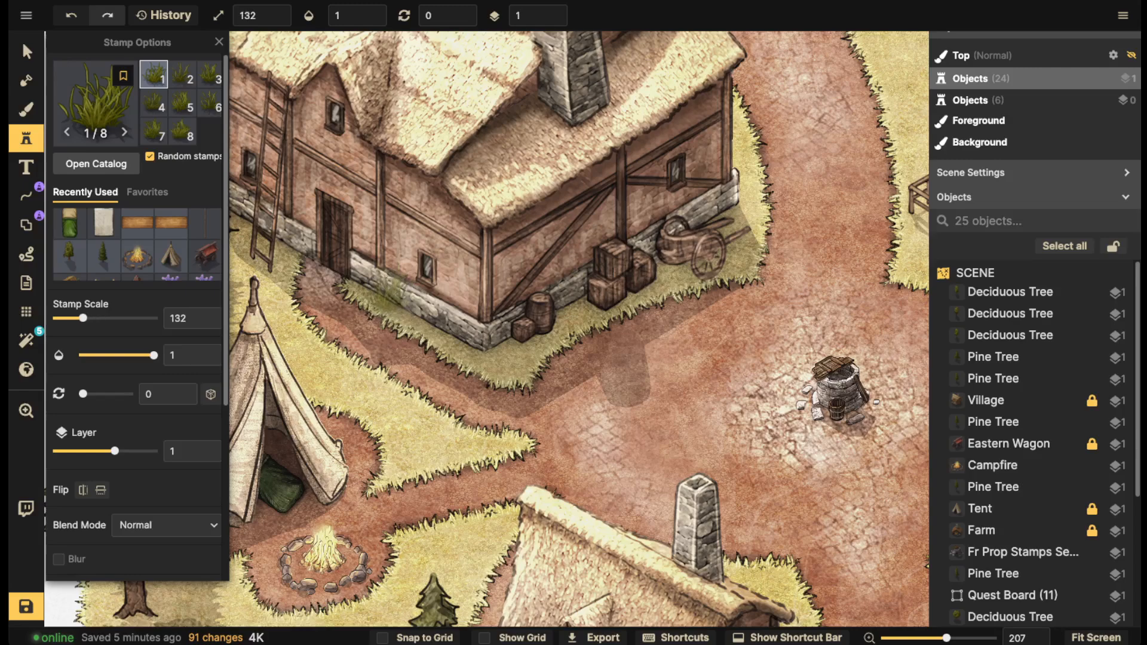
scroll(330, 254, "up", 10)
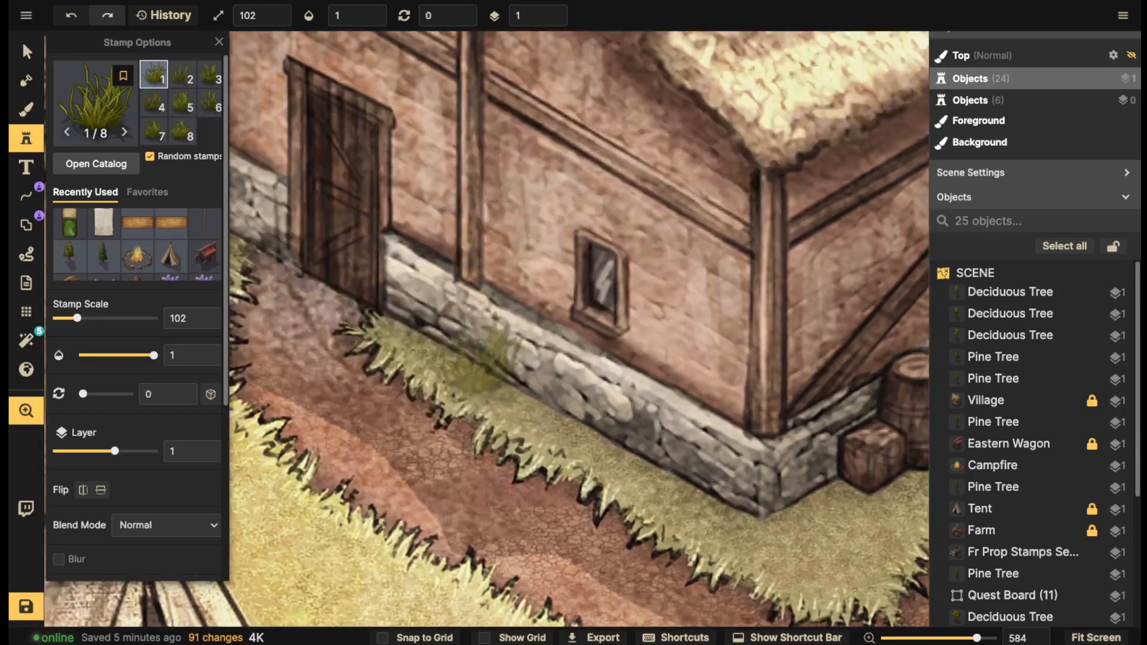
left_click(417, 325)
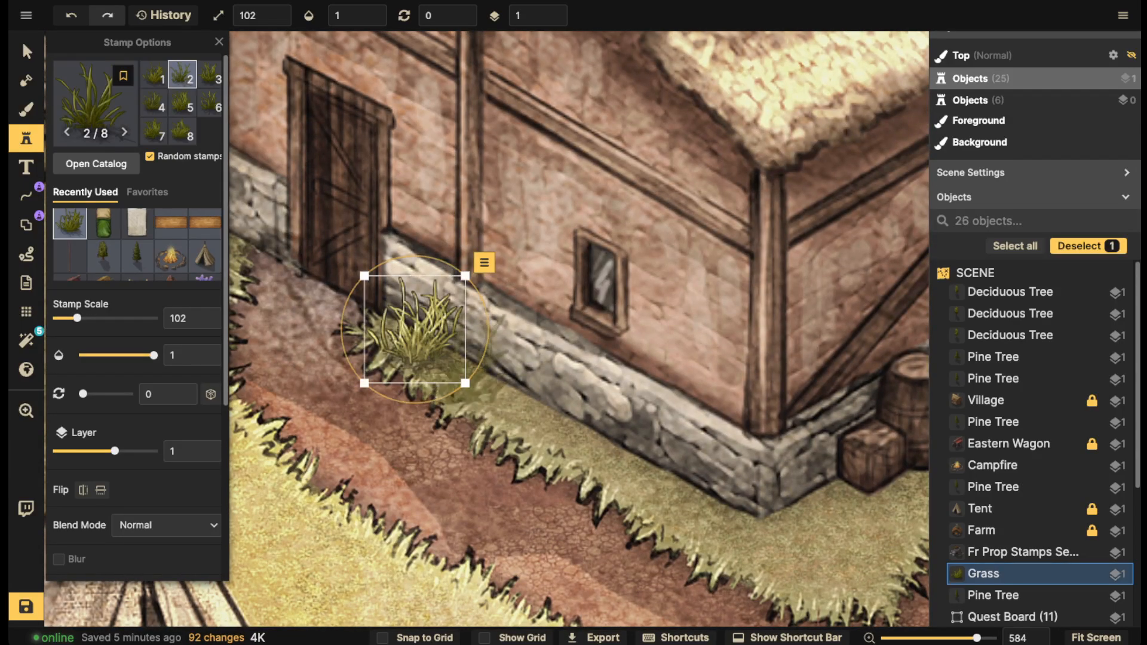
scroll(508, 374, "down", 5)
left_click(520, 394)
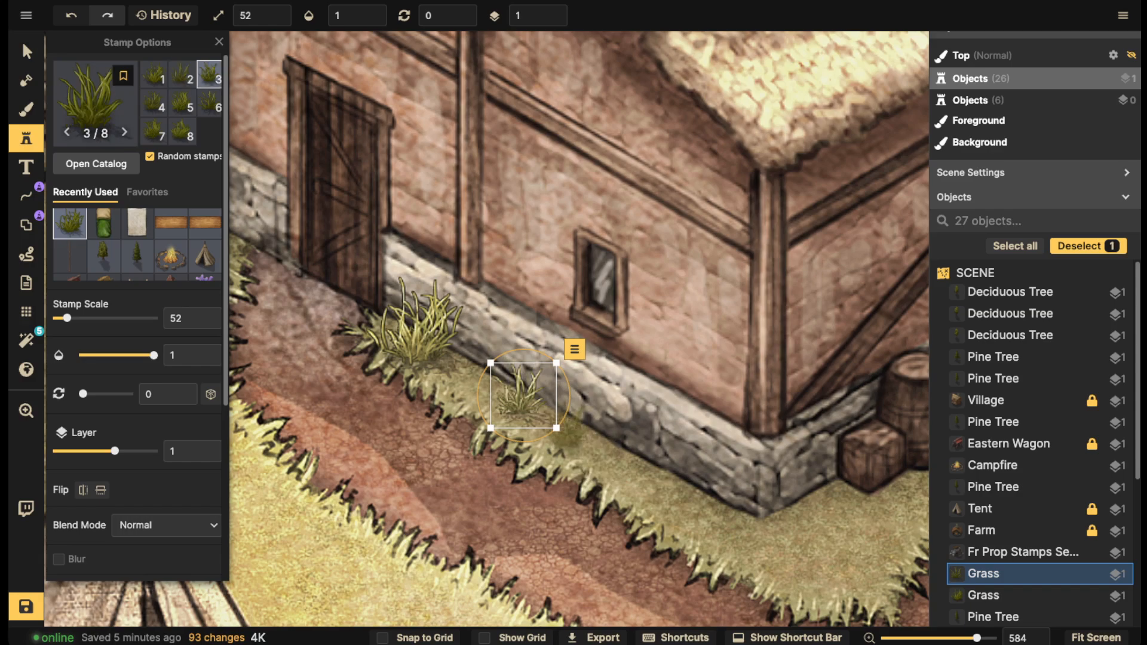
left_click(565, 423)
Add grass clumps at scale 52 at the large house's corner and in front of its barrel and crates
left_click_drag(813, 487, 422, 319)
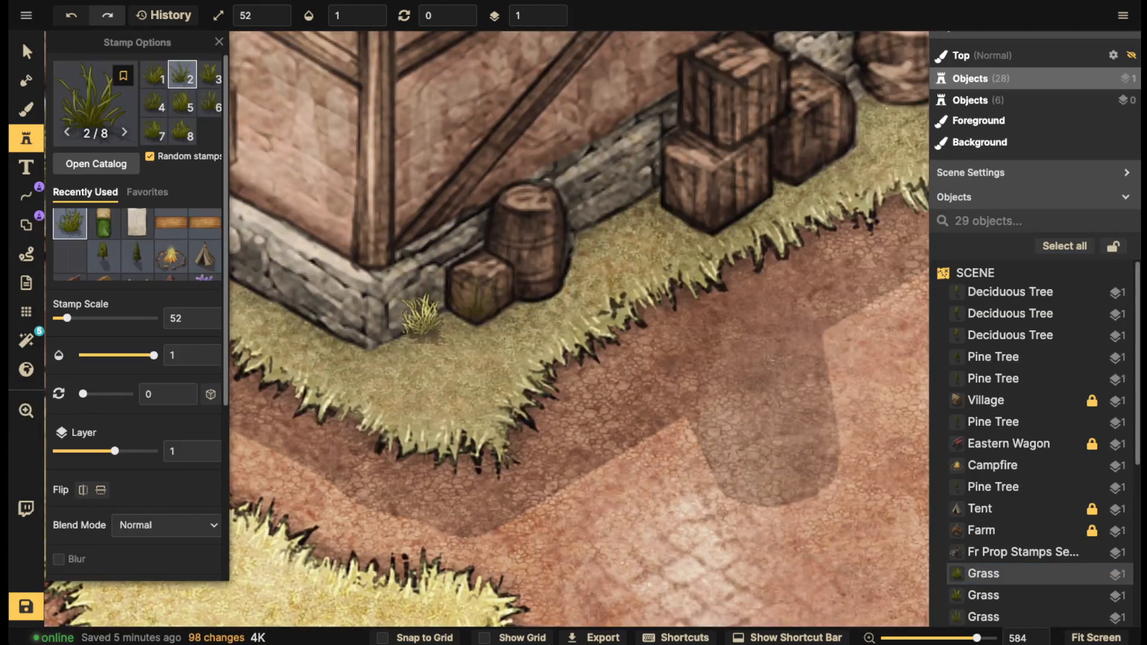
left_click(527, 312)
left_click(679, 219)
Place a grass clump at scale 62 by the ladder and three at scale 92 on the grass between tent and large house
scroll(514, 287, "down", 5)
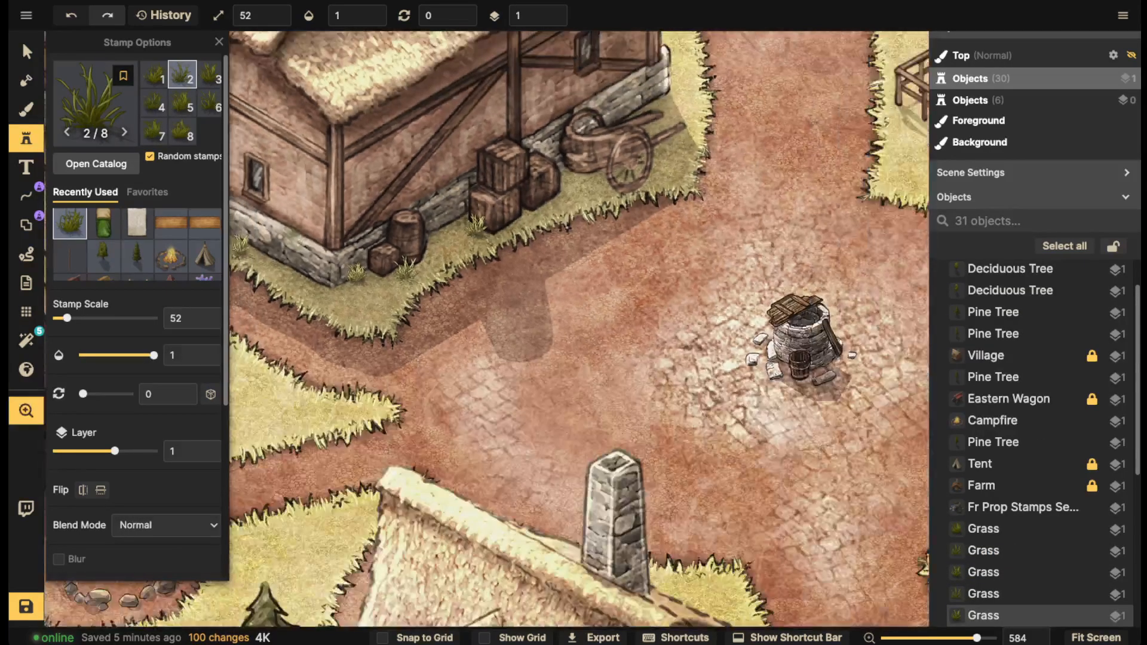
left_click_drag(296, 386, 633, 236)
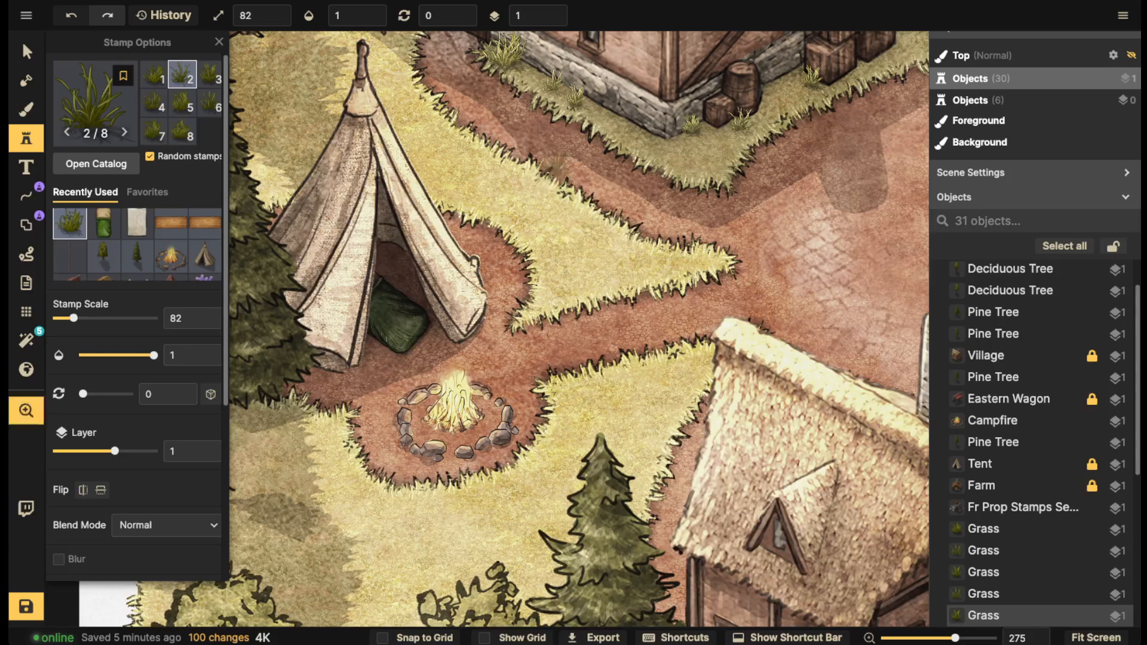
left_click_drag(555, 167, 576, 319)
left_click(425, 157)
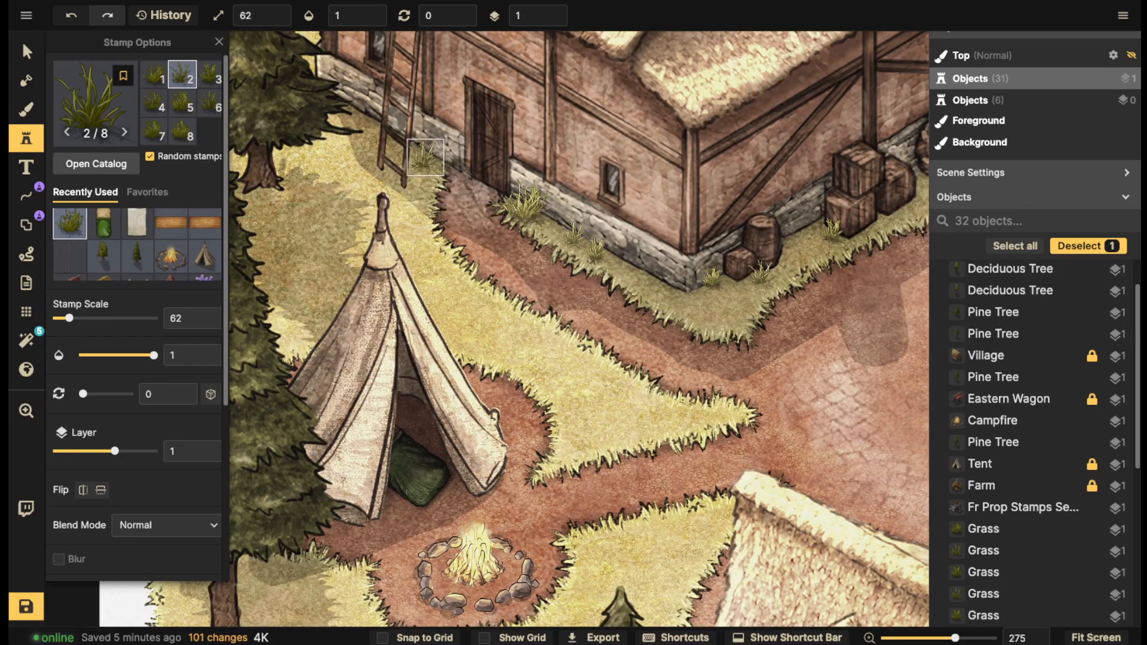
left_click(708, 403)
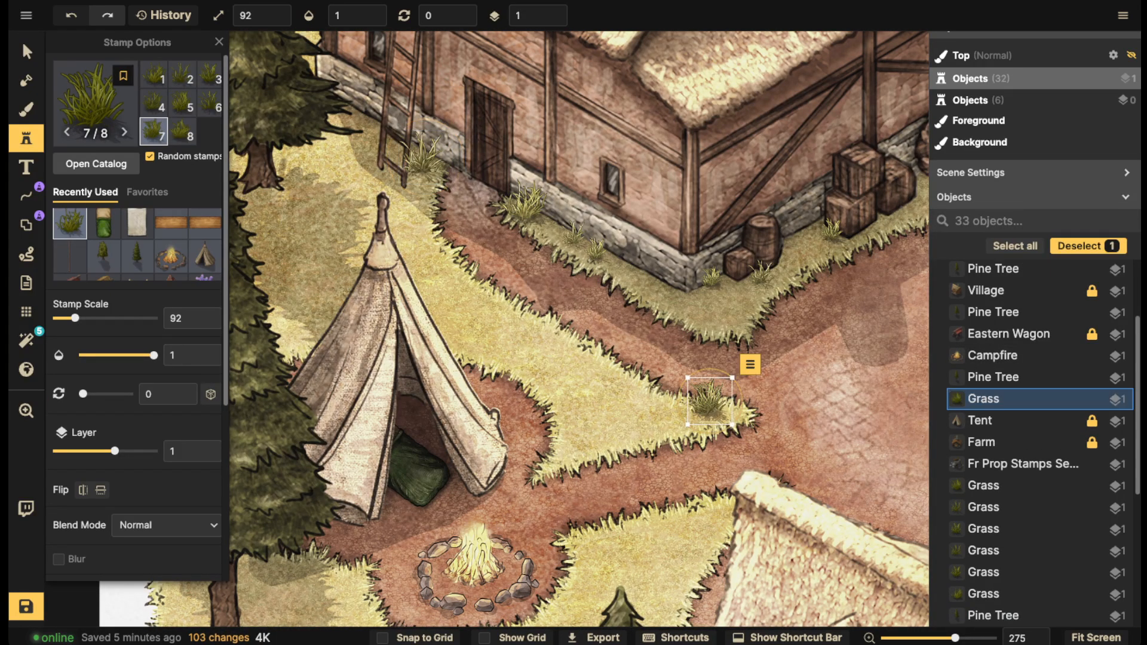
left_click(616, 366)
left_click(460, 264)
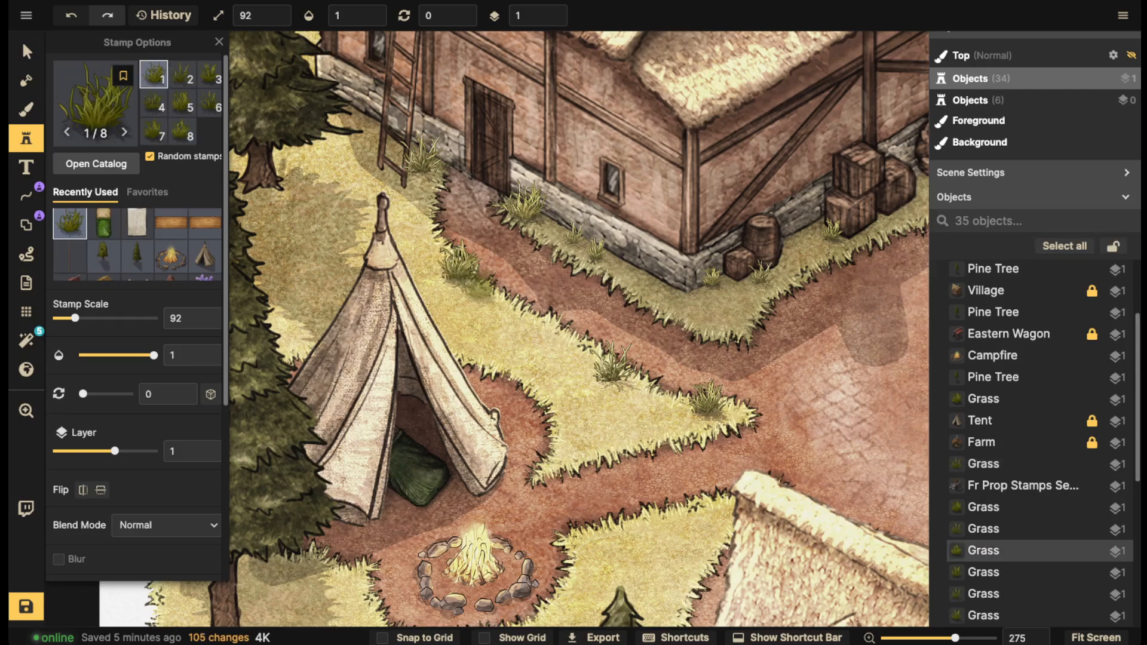
Stamp grass tufts at scale 92 beside the tent's path and along the verge between the campfire and the thatched cottage
left_click(476, 287)
left_click_drag(734, 499, 568, 248)
left_click(509, 267)
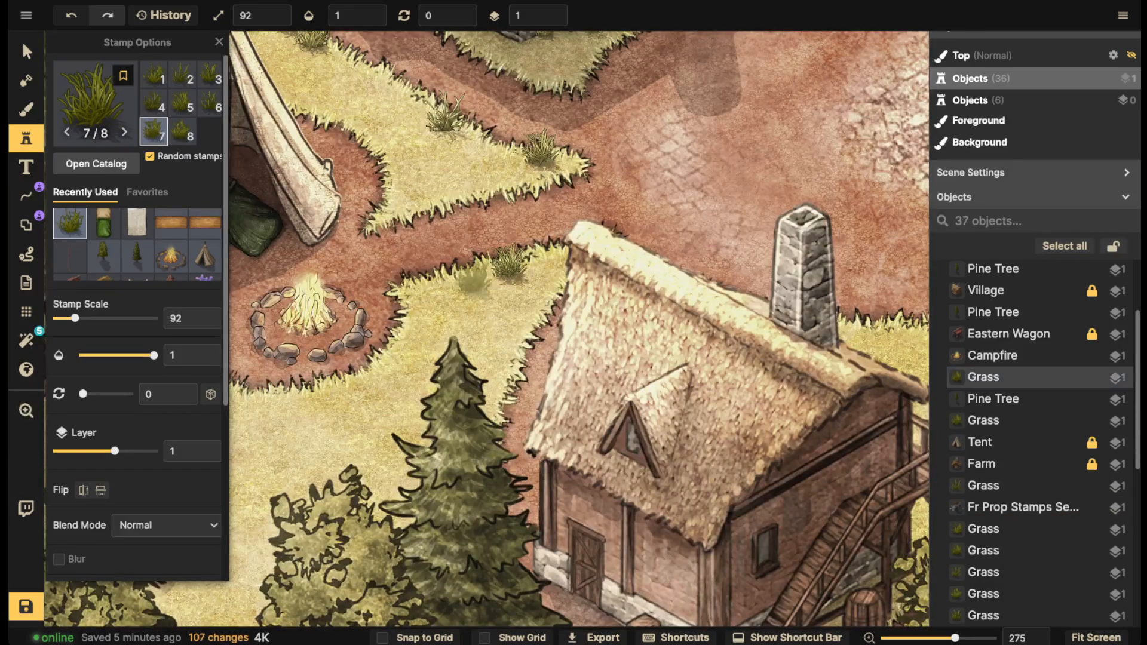
left_click(458, 267)
Stamp grass tufts at scale 92 on the lower rim of the campfire clearing and beside the pine next to the tent
left_click_drag(332, 367, 514, 342)
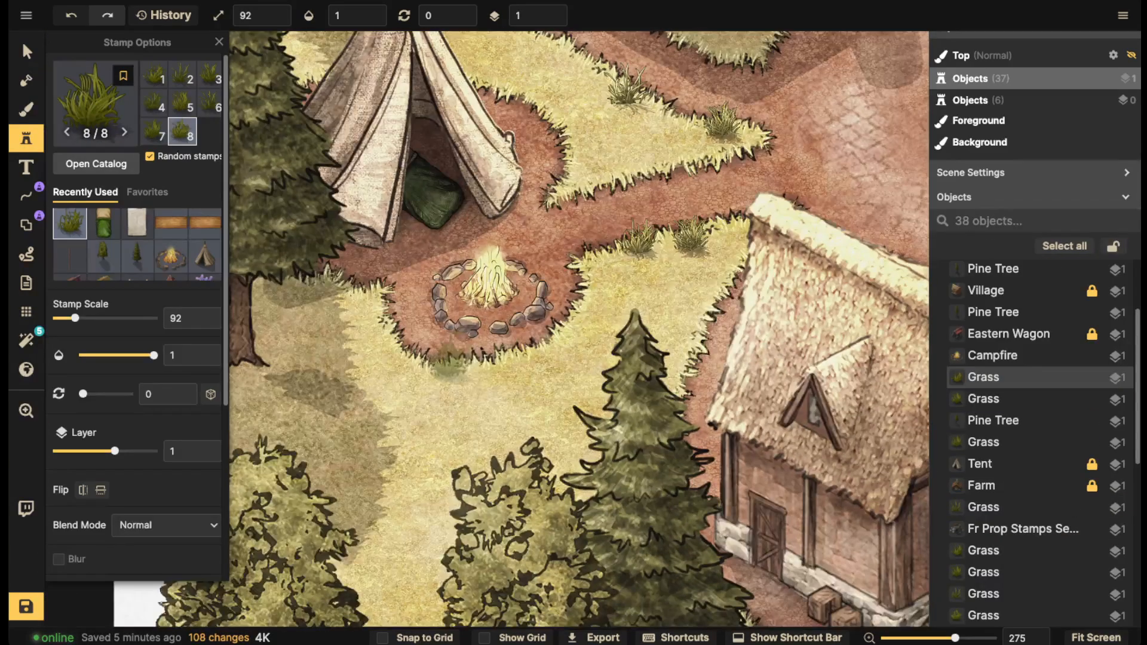
left_click(448, 362)
left_click(469, 363)
left_click(334, 299)
Stamp grass tufts at scale 92 along the edge of the dirt path below the thatched cottage
scroll(478, 359, "down", 3)
left_click_drag(508, 406, 374, 233)
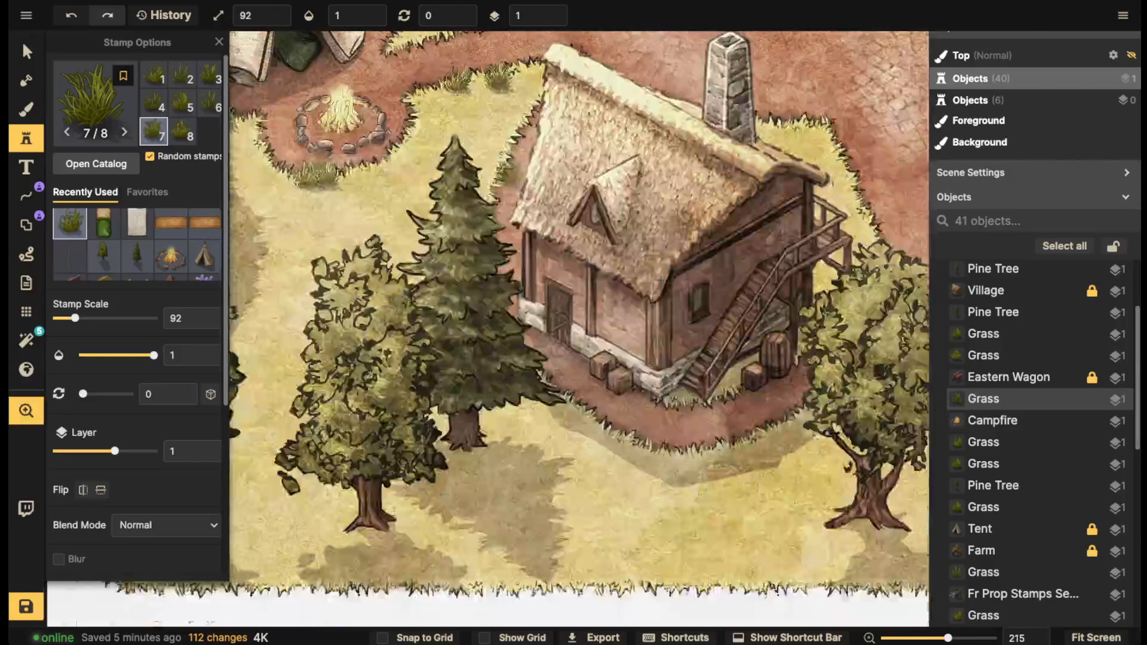
left_click_drag(568, 358, 476, 193)
left_click(486, 253)
left_click(552, 290)
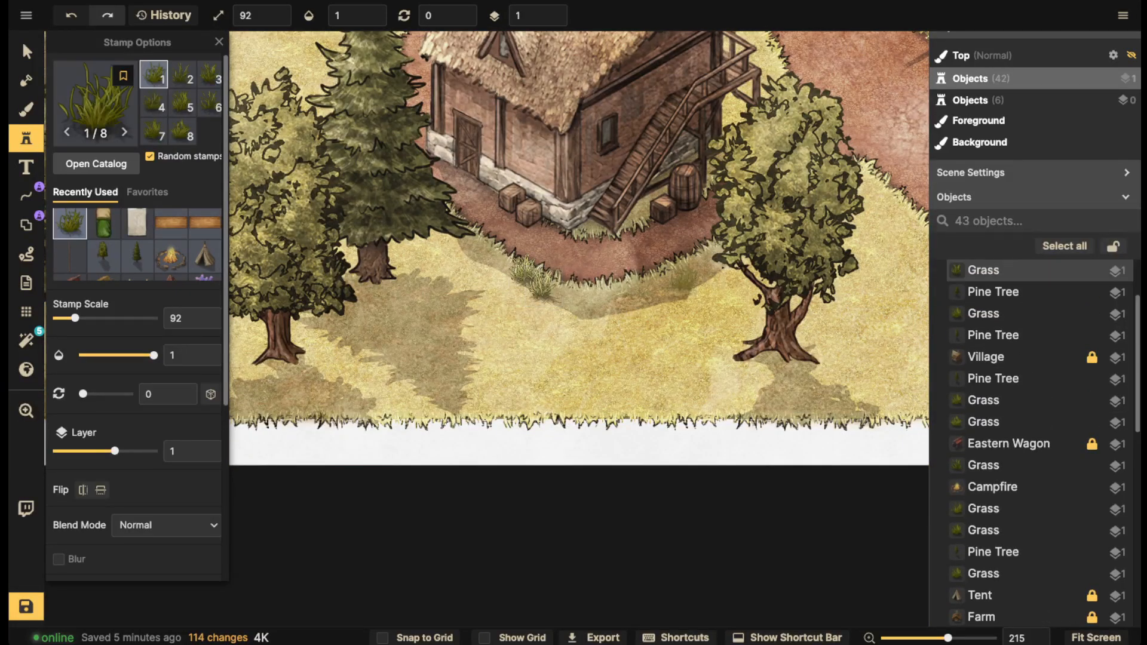
left_click(682, 276)
Stamp grass tufts at scale 92 down the western verge of the southern road and at the road fork's grassy corner
left_click_drag(842, 272, 497, 284)
left_click(556, 226)
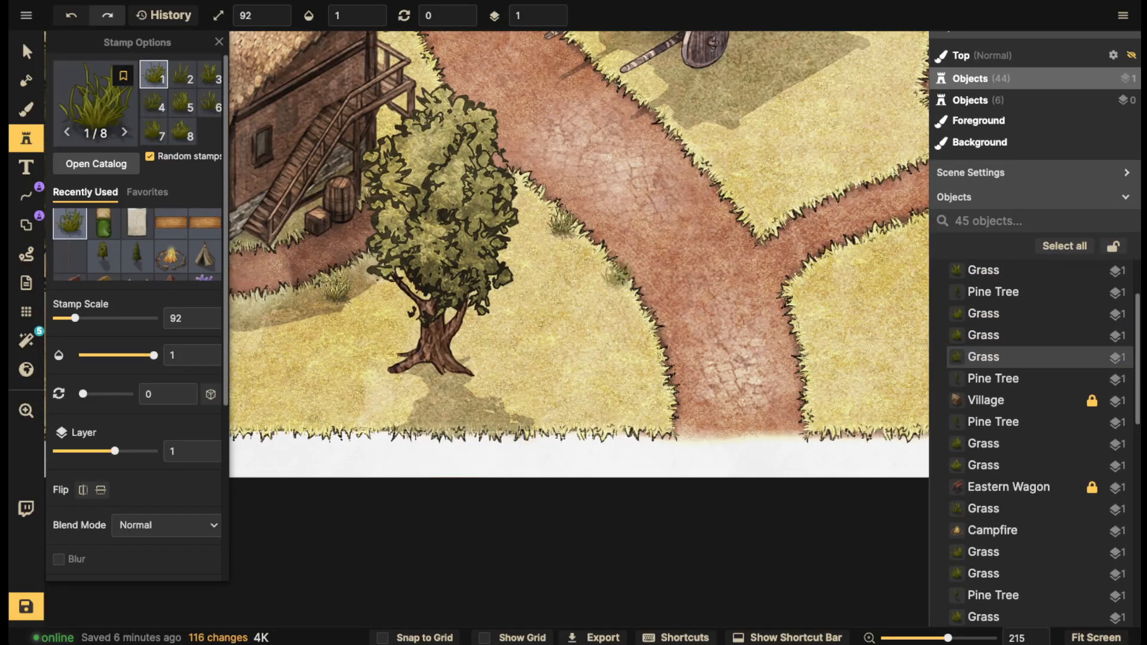
left_click(620, 278)
left_click(654, 360)
left_click(788, 186)
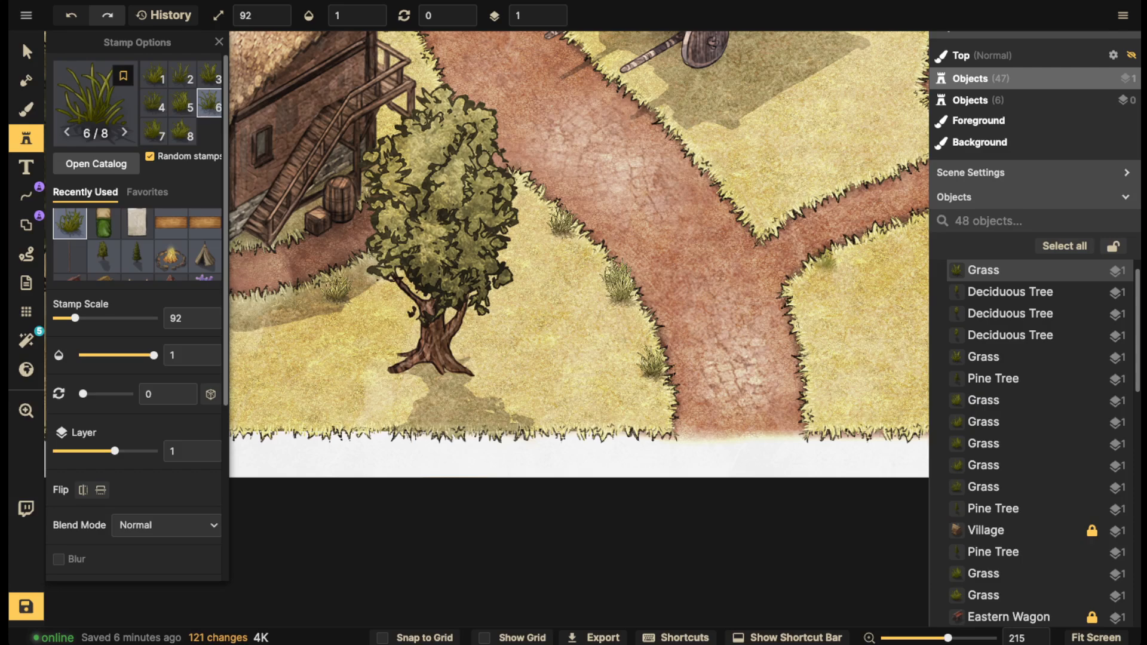
left_click(873, 234)
left_click(874, 237)
Raise the grass stamp scale to 132 and place two tufts behind the wagon's rear wheel
key("space")
left_click_drag(873, 237, 780, 535)
left_click(759, 248)
left_click(794, 265)
Stamp grass tufts along the verge opposite the quest board, beside the board and by the wooden fence, reducing the scale to 102
key("space")
left_click_drag(793, 265, 773, 400)
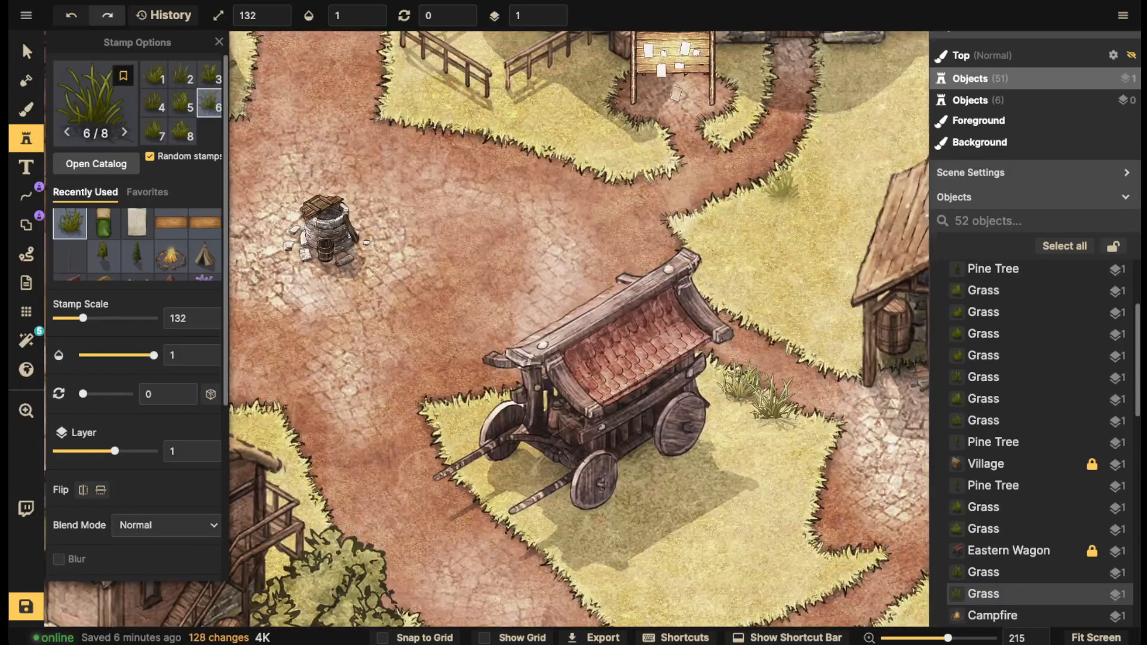
left_click(782, 179)
left_click(757, 199)
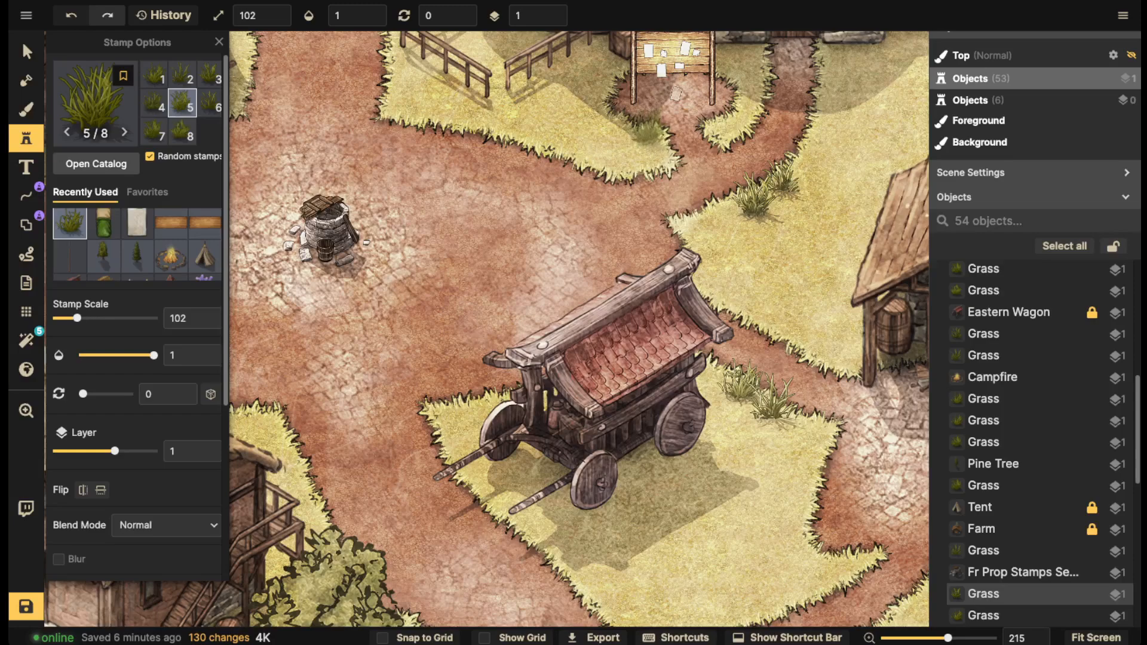
left_click(645, 129)
left_click(604, 60)
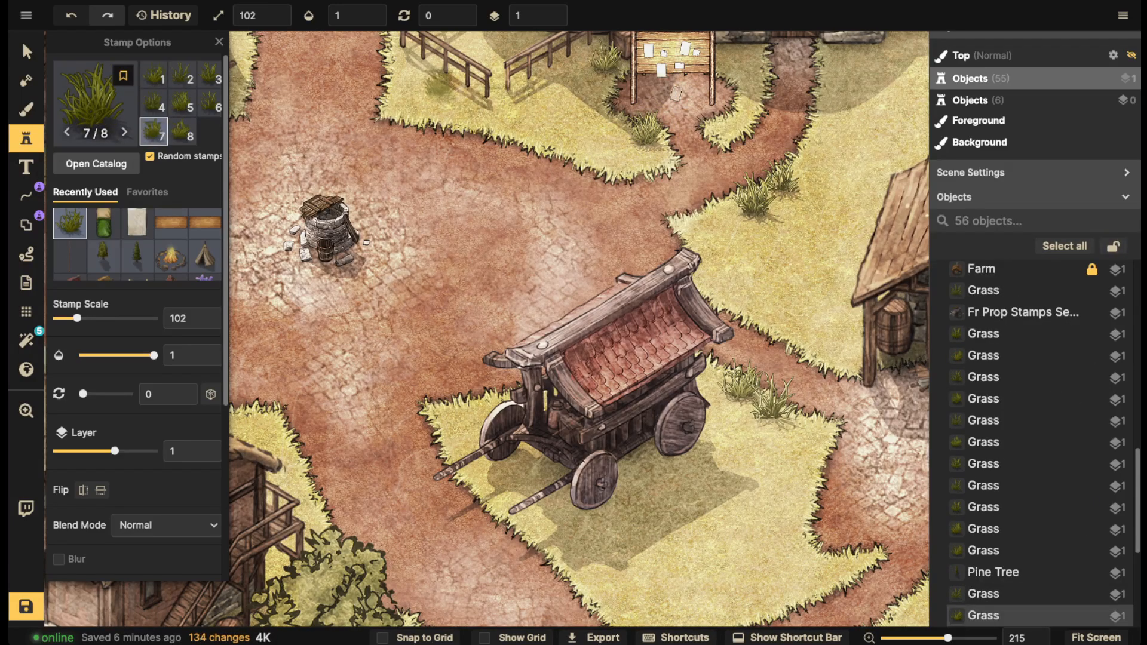
left_click(448, 83)
left_click(416, 91)
Stamp grass tufts at scale 102 along the map's northern edge on both sides of the road
key("space")
left_click_drag(417, 92, 417, 328)
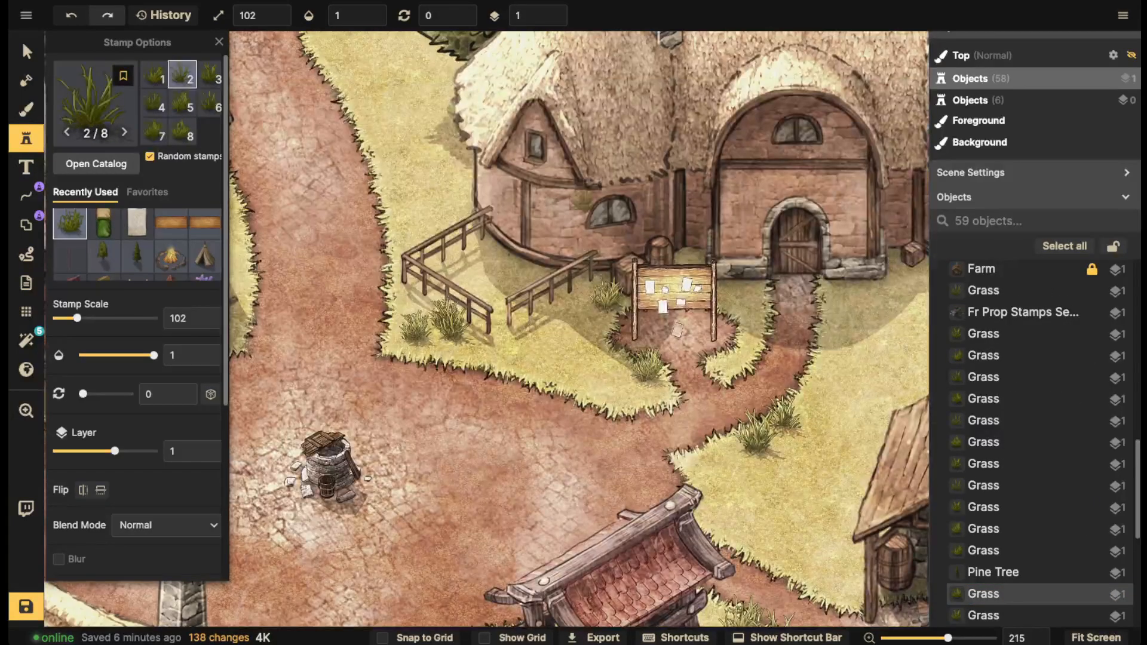
key("space")
left_click_drag(583, 246, 834, 520)
left_click(589, 187)
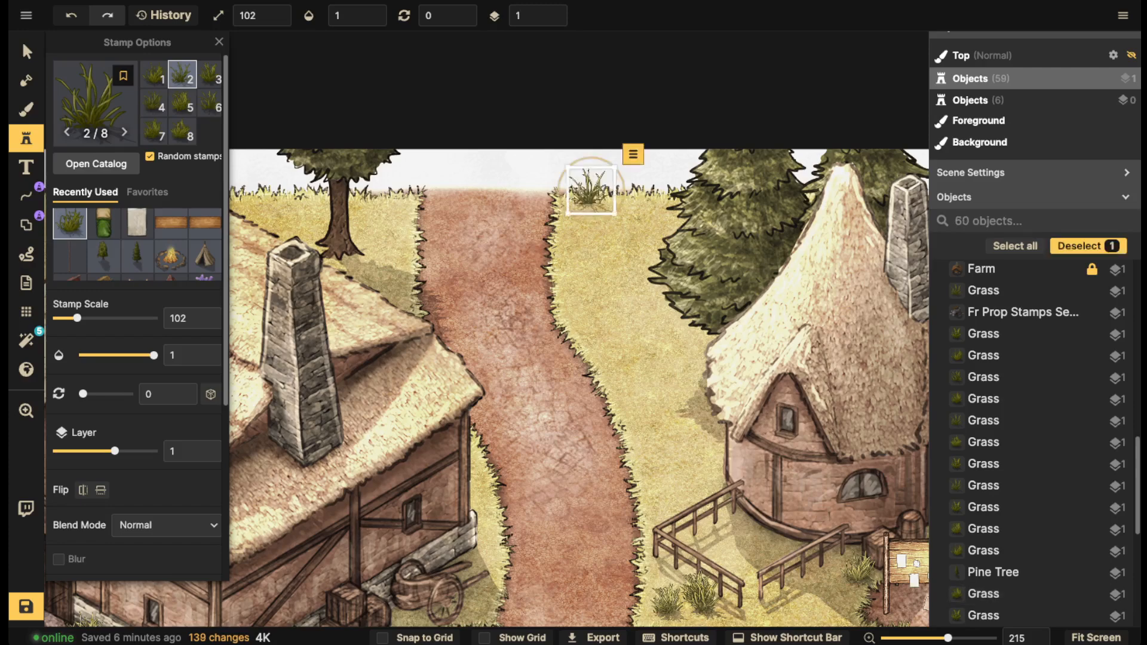
left_click(618, 190)
left_click(401, 193)
Stamp two grass tufts at scale 102 on the northern edge behind the large farmhouse roof
key("space")
left_click_drag(384, 192, 926, 201)
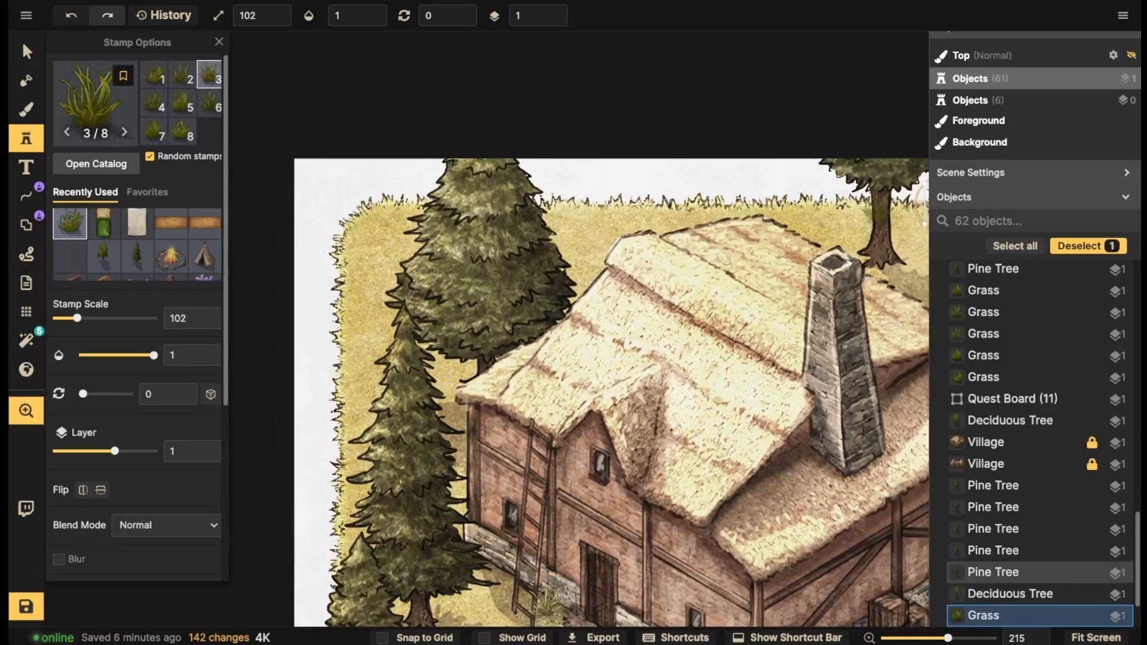
left_click(661, 200)
left_click(629, 201)
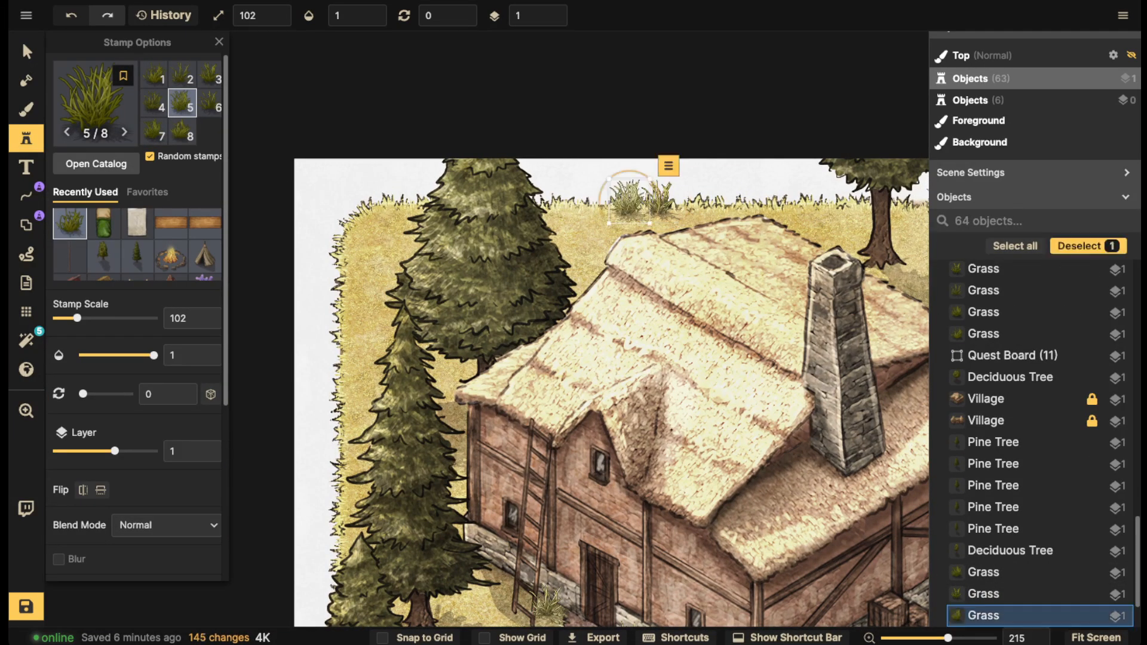
Reduce the grass stamp scale to 32 and scatter small tufts over the triangular lawn and the farmhouse corner near the tent
scroll(382, 394, "down", 5)
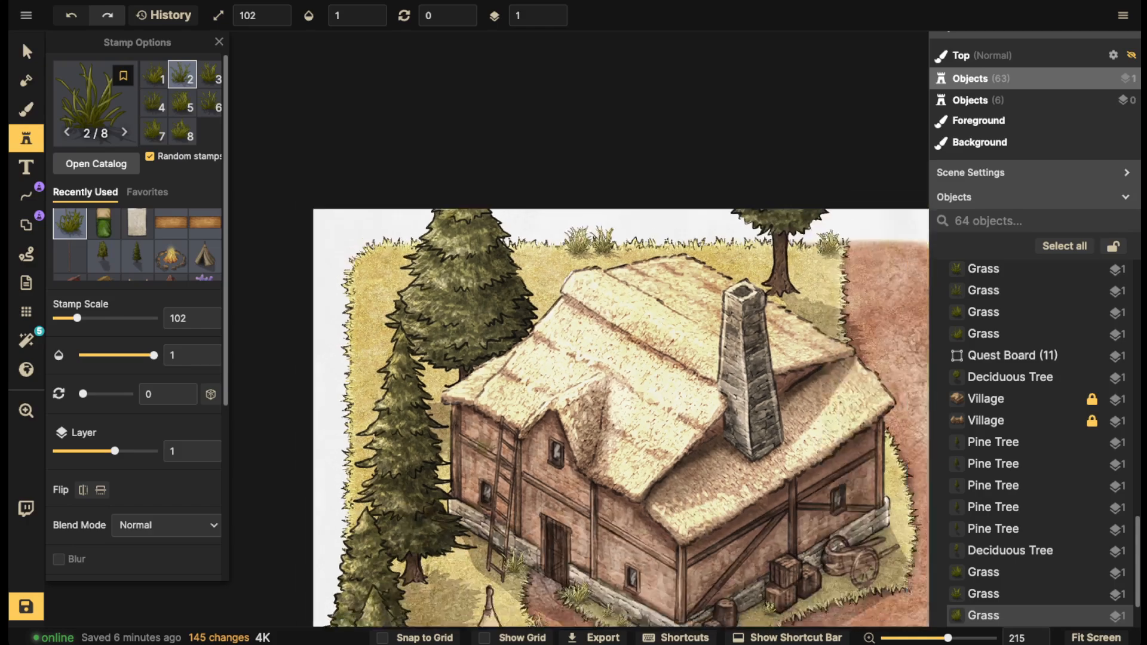
key("space")
left_click_drag(382, 395, 270, 306)
key("space")
left_click_drag(630, 253, 557, 66)
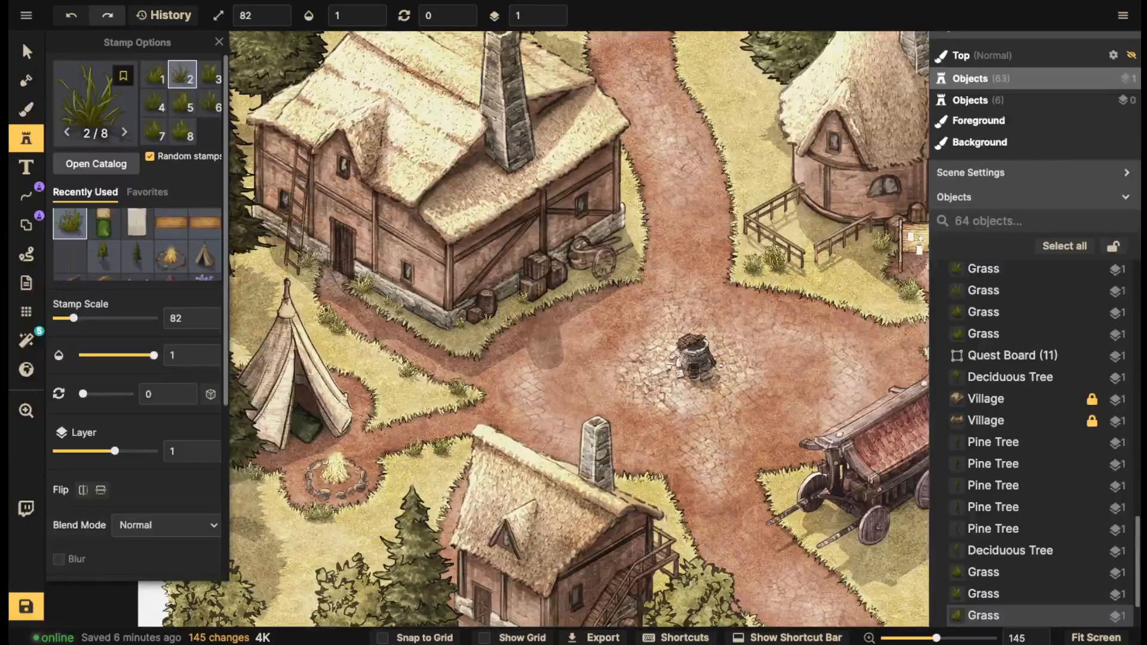
scroll(427, 406, "up", 3)
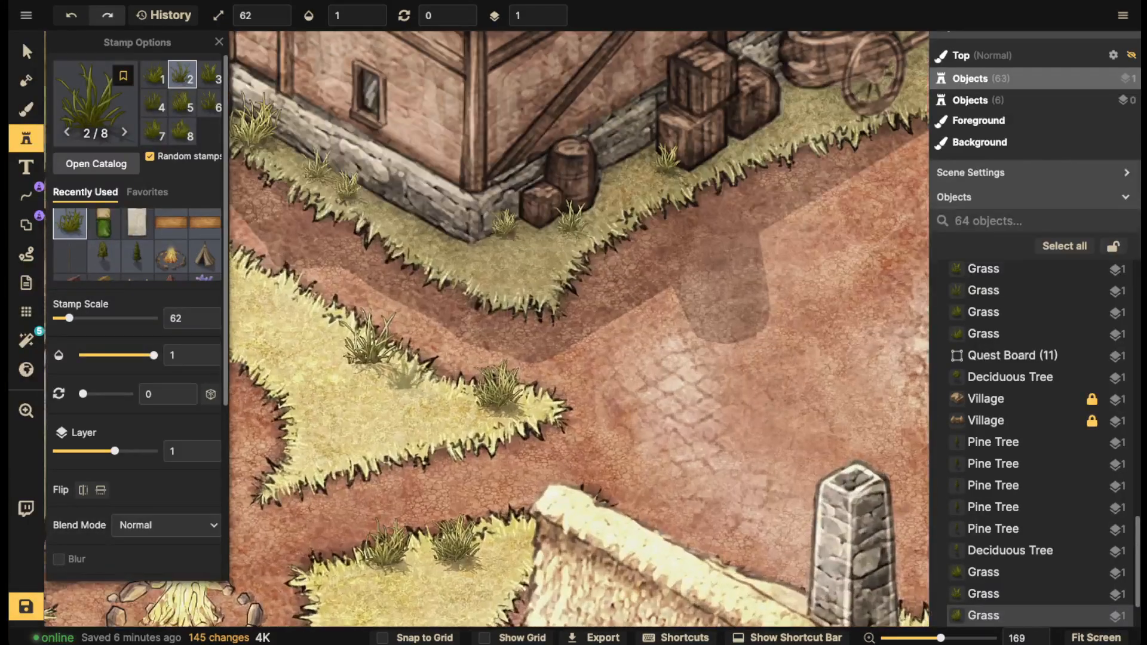
left_click(399, 374)
left_click(370, 378)
left_click(397, 399)
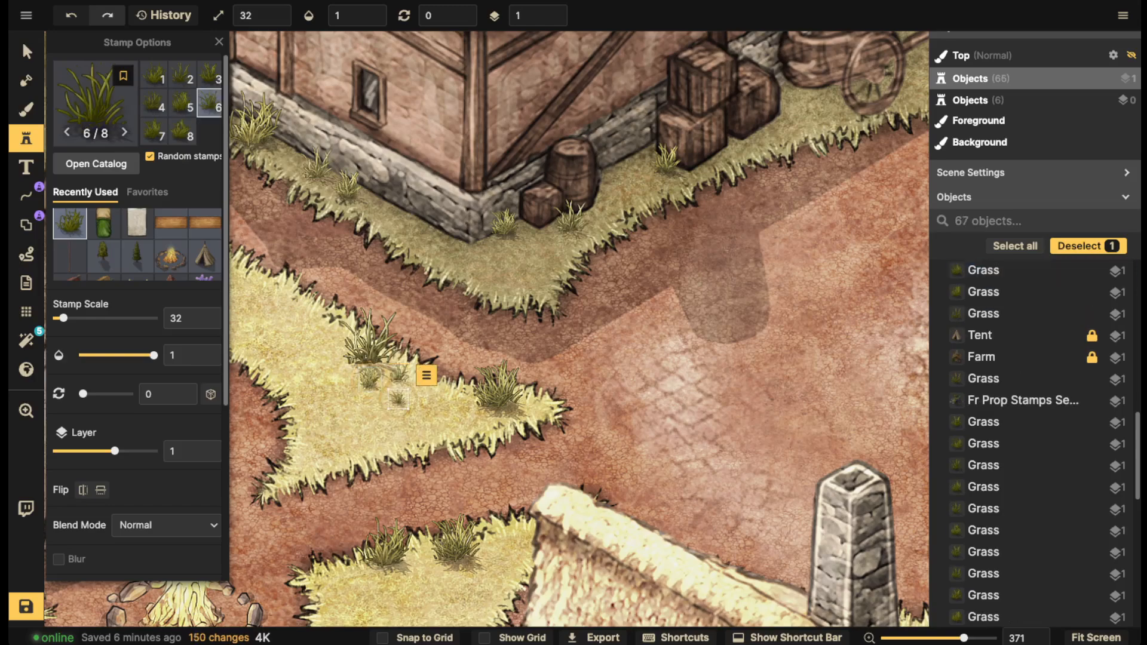
left_click(452, 403)
left_click(536, 254)
Scatter small grass tufts at scale 32 around the larger tufts on the lawn between the tent and the farmhouse
scroll(537, 254, "down", 6)
key("space")
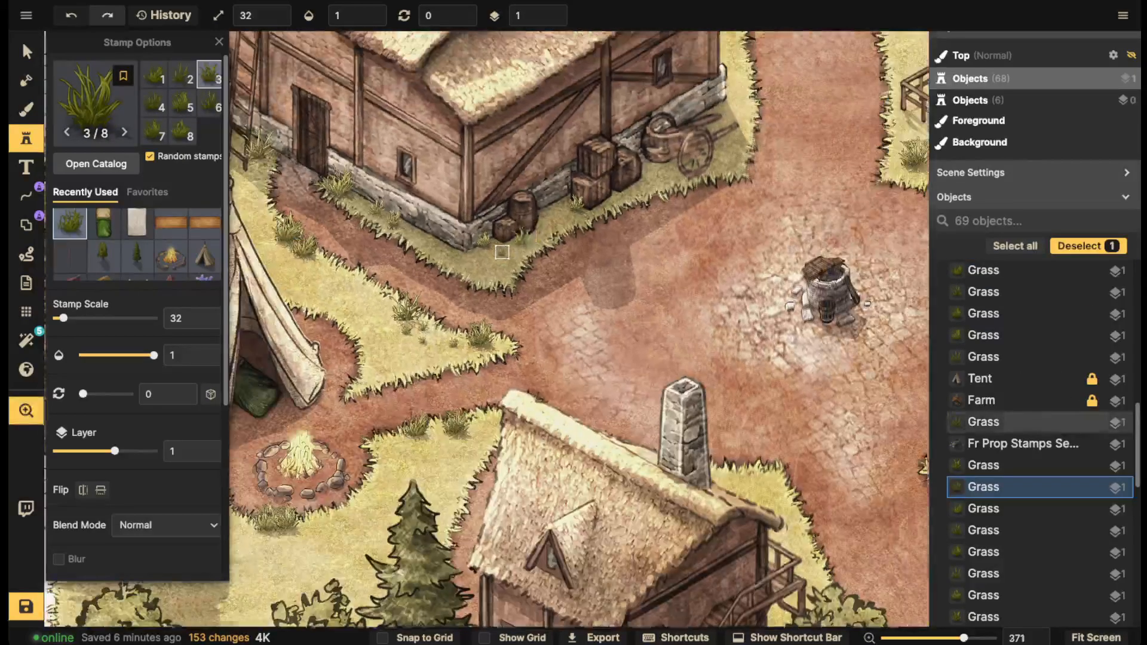
left_click_drag(303, 268, 537, 239)
left_click(527, 238)
left_click(547, 238)
left_click(542, 263)
left_click(581, 264)
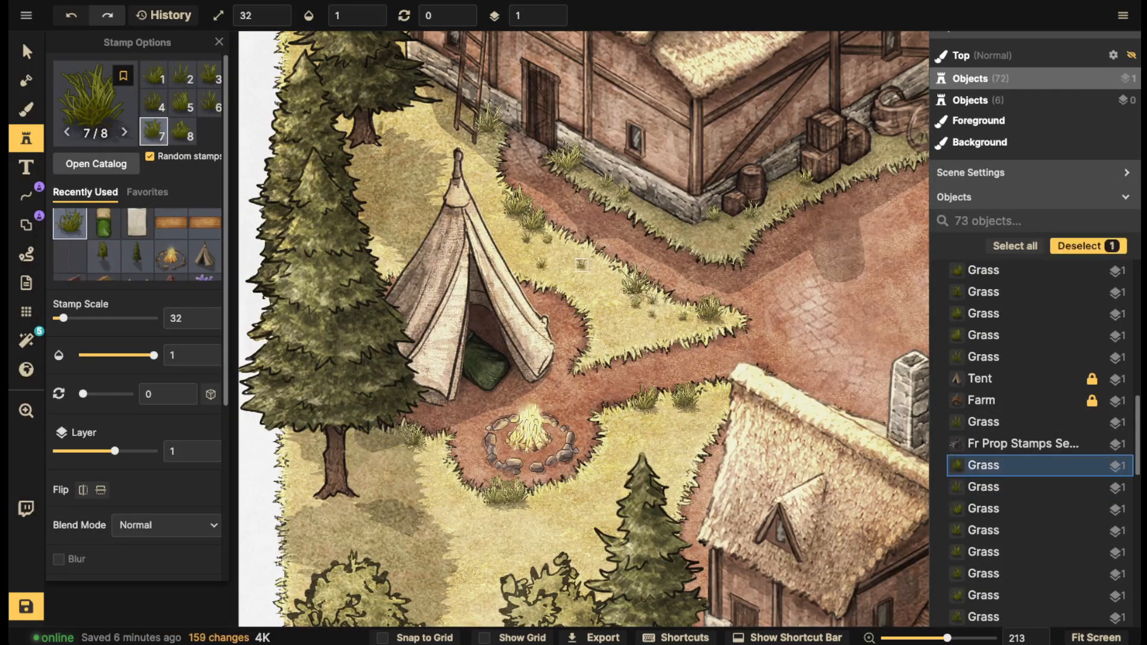
left_click(487, 210)
Scatter small grass tufts at scale 32 around the large clump just below the campfire clearing
key("space")
left_click_drag(581, 525, 585, 350)
left_click(540, 330)
left_click(540, 350)
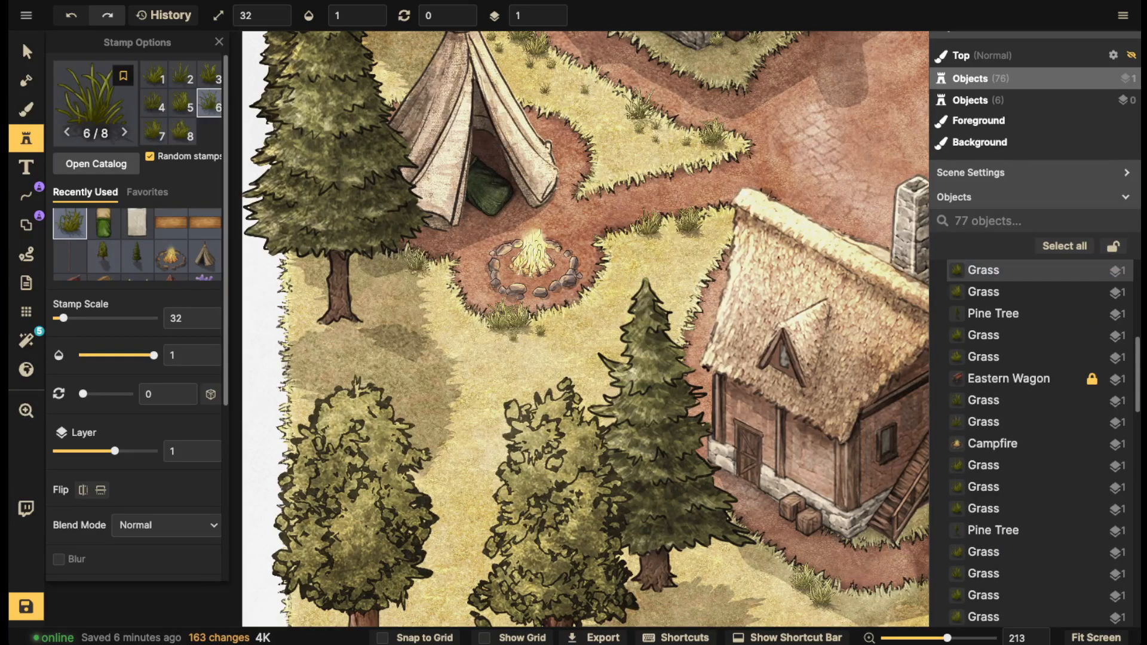
left_click(513, 338)
left_click(473, 332)
left_click(490, 354)
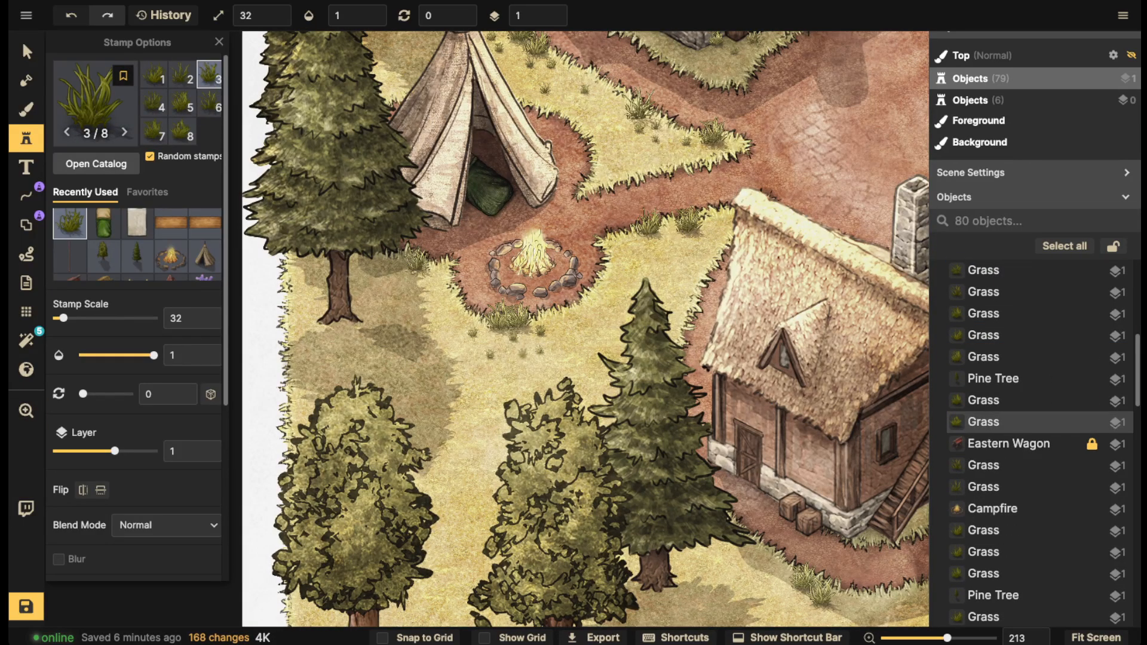
left_click(516, 345)
left_click(524, 338)
Scatter small grass tufts at scale 32 on the verge between the campfire and the cottage roof
left_click(630, 241)
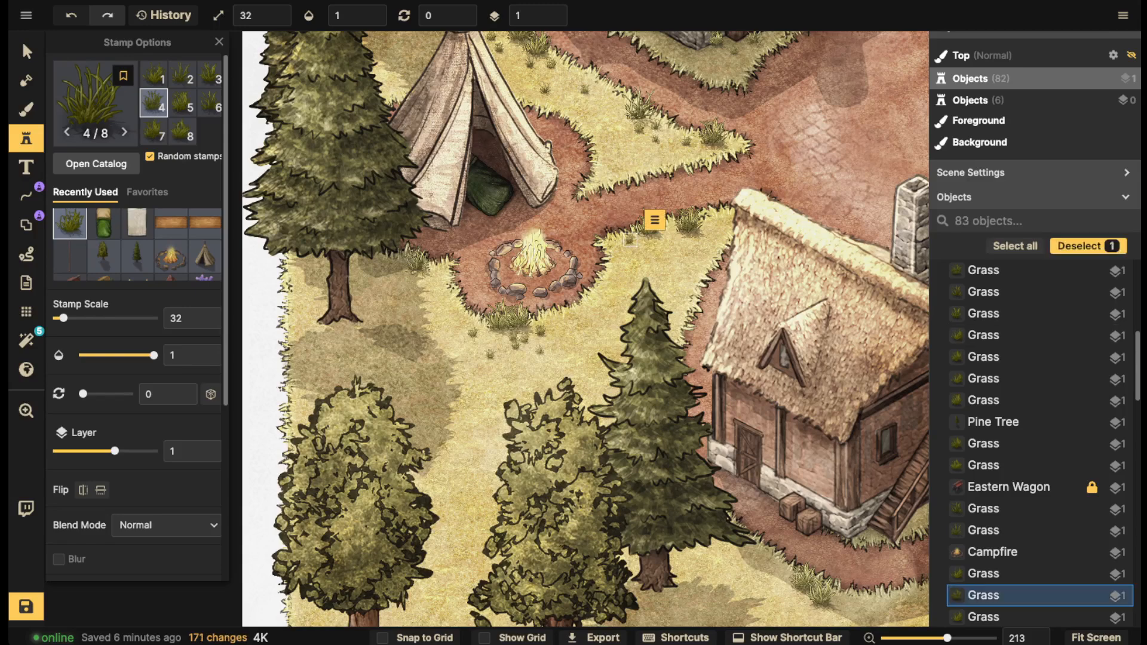
left_click(649, 228)
left_click(638, 251)
left_click(667, 243)
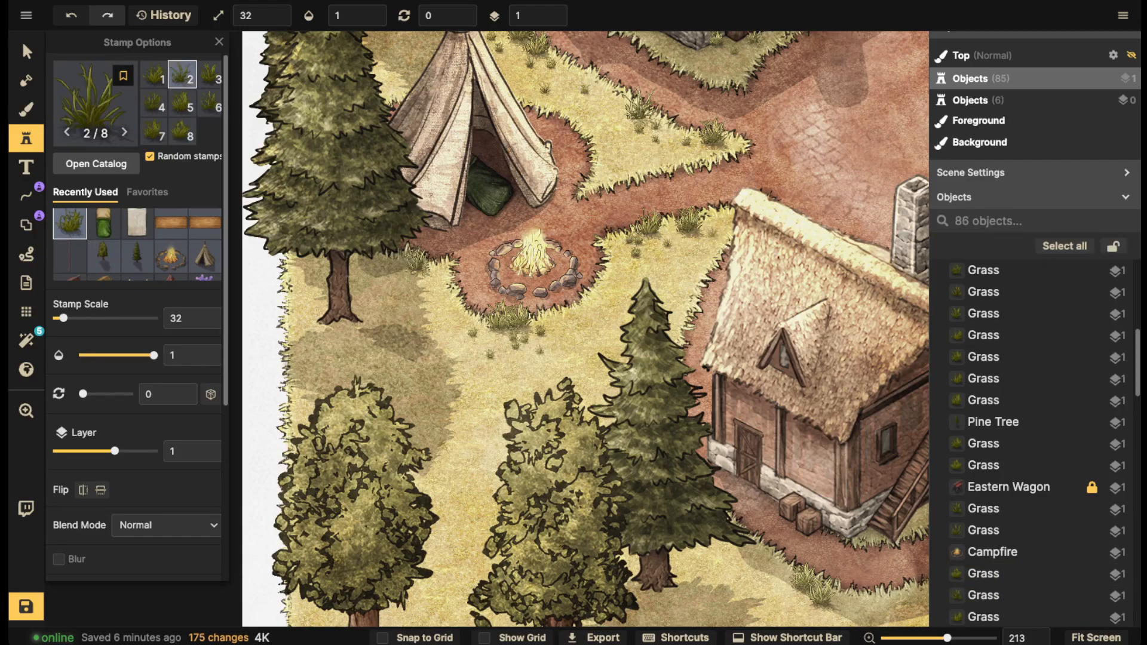
left_click(716, 236)
left_click(710, 239)
left_click(715, 236)
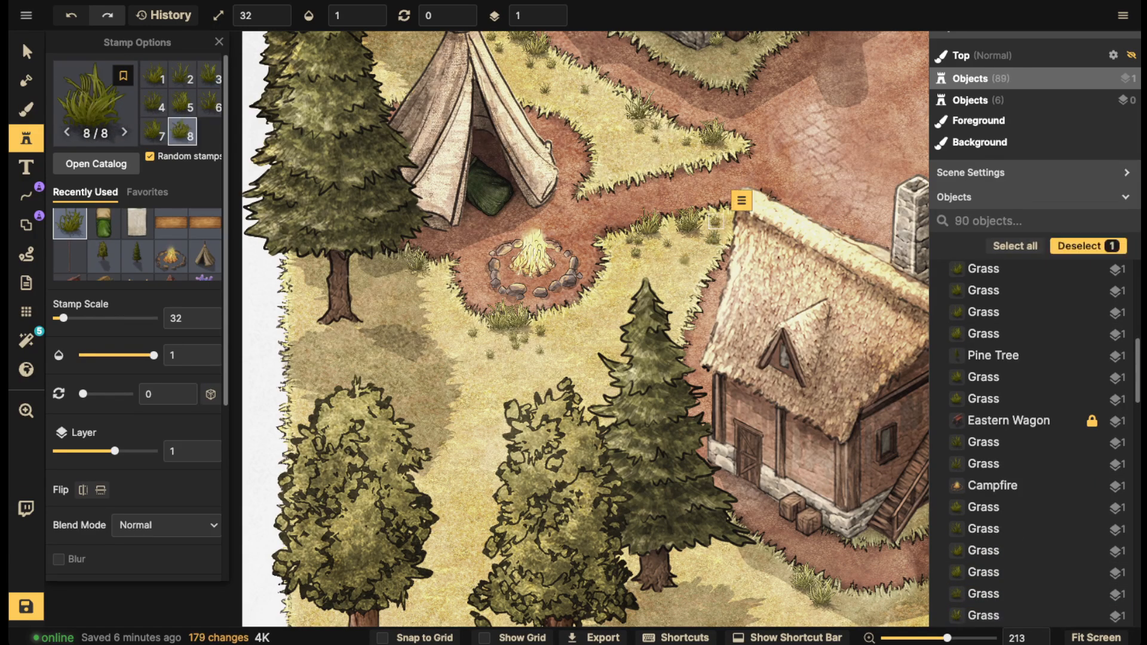
left_click(684, 258)
key("Escape")
Scatter small grass tufts at scale 32 around the clump on the lawn below the thatched cottage
scroll(555, 391, "down", 4)
key("space")
left_click_drag(556, 391, 306, 186)
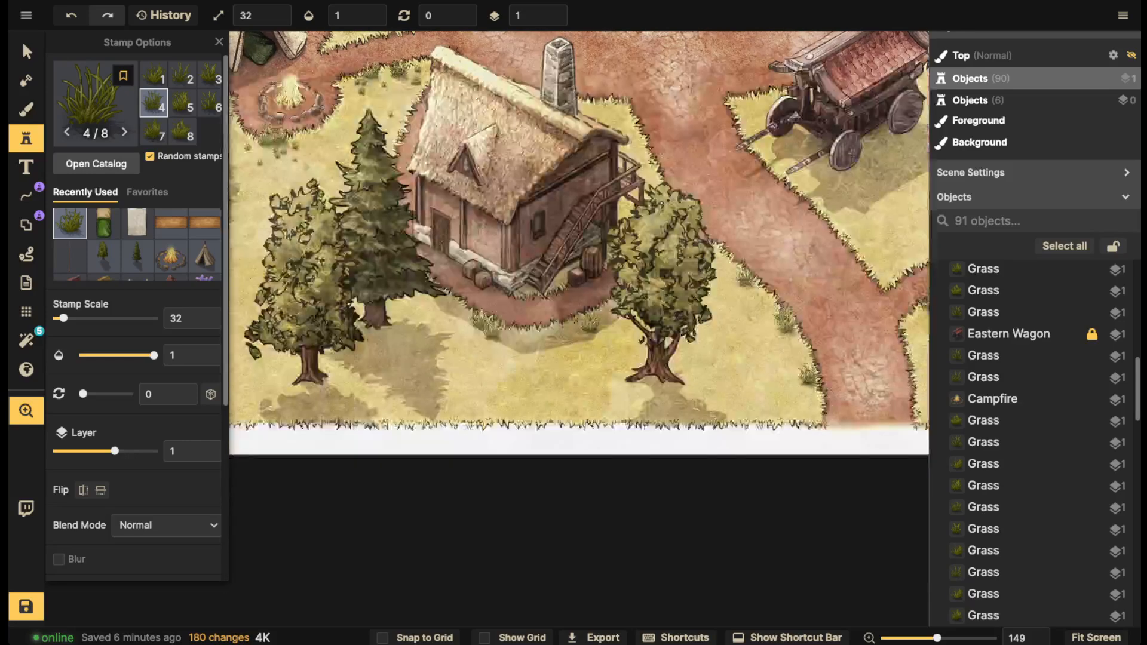
left_click(461, 336)
left_click(473, 338)
left_click(475, 341)
left_click(497, 336)
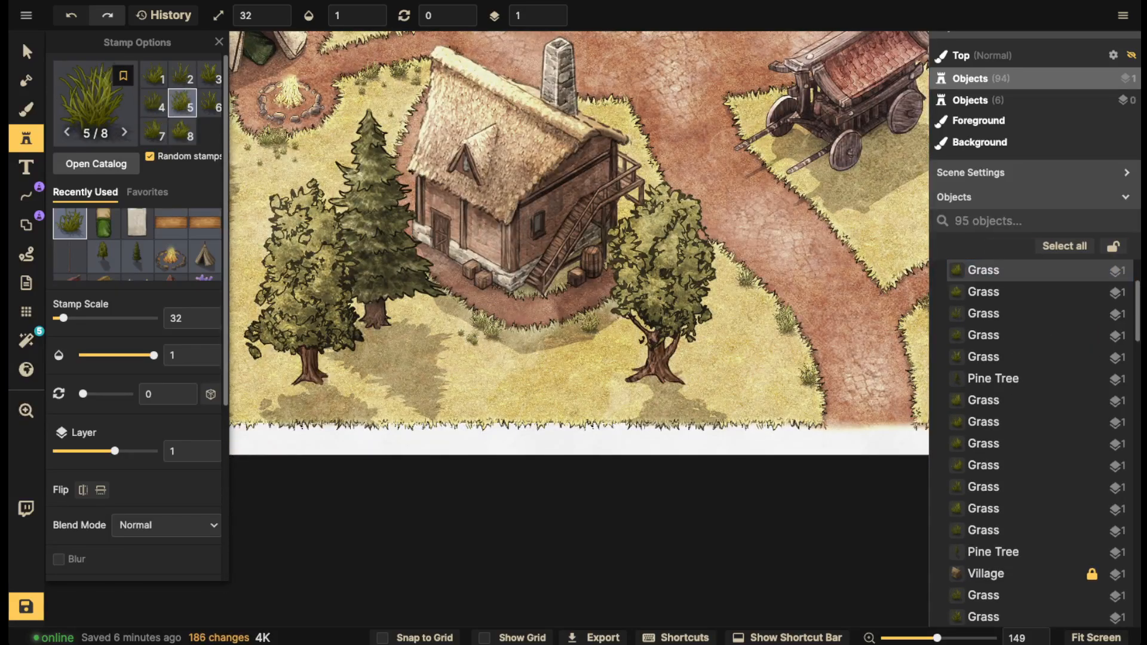
left_click(505, 347)
left_click(457, 364)
left_click(458, 362)
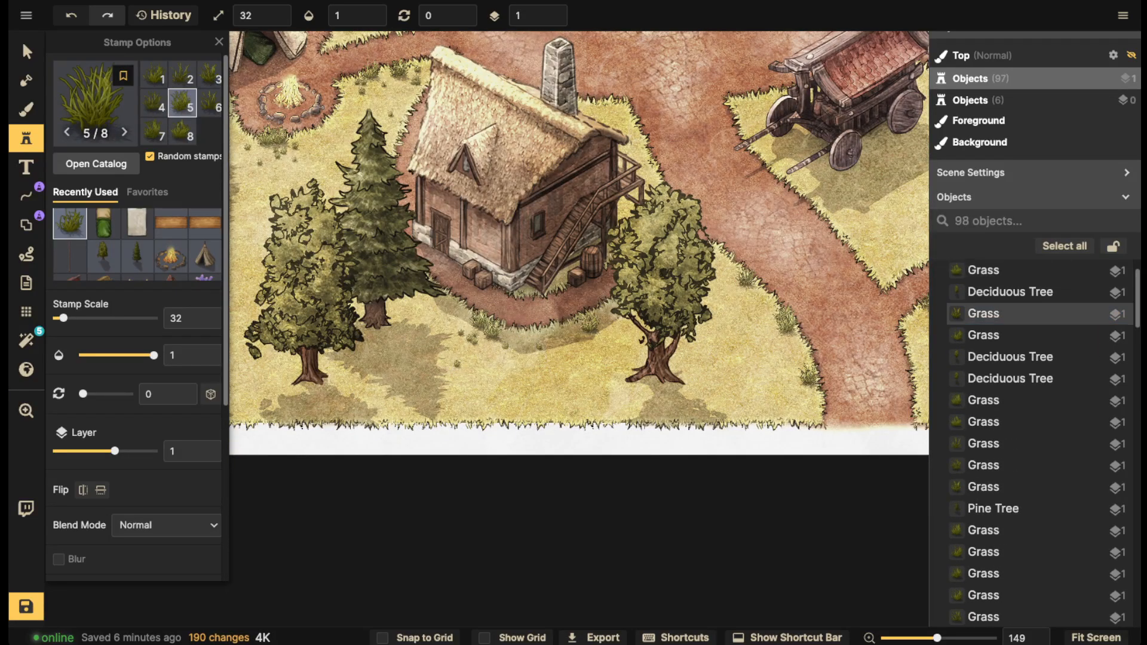
left_click(472, 352)
Scatter small grass tufts at scale 32 along the southern road's western verge beside the deciduous tree
left_click(769, 307)
key("space")
left_click_drag(768, 308, 538, 348)
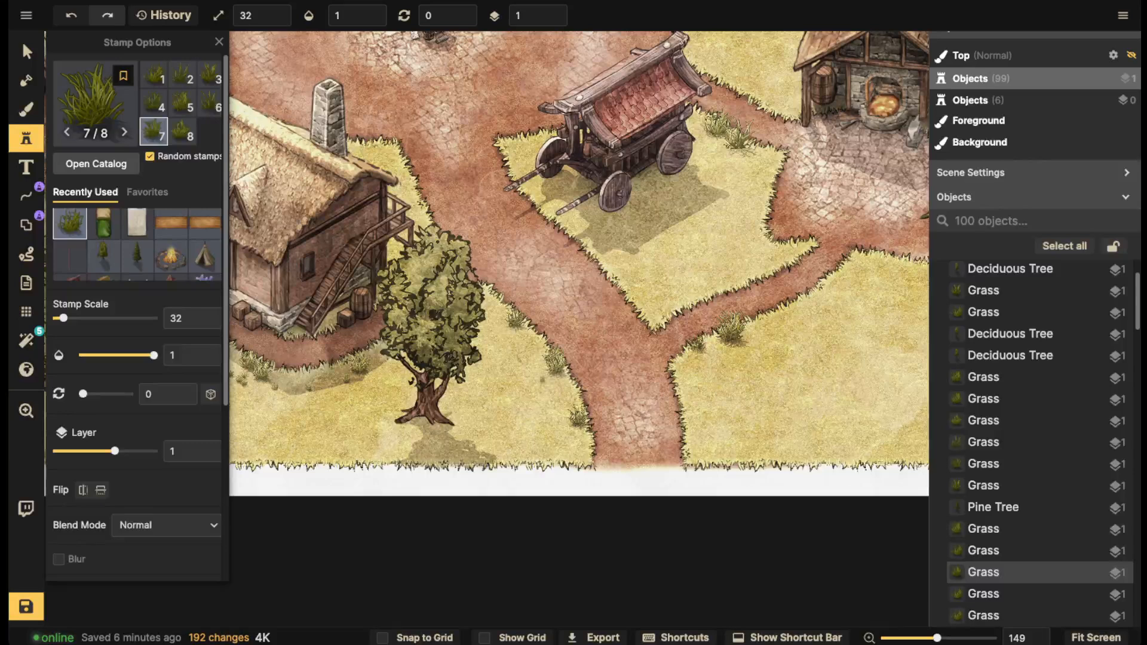
left_click(560, 380)
left_click(561, 391)
left_click(534, 339)
left_click(526, 326)
left_click(505, 327)
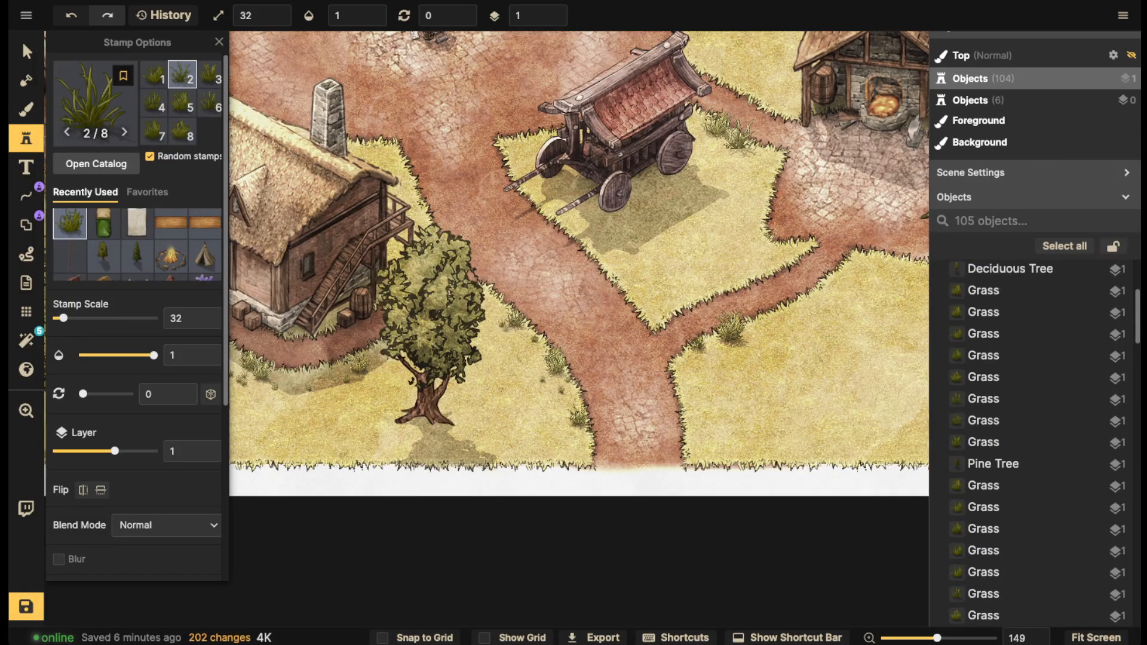
left_click(518, 338)
left_click(497, 332)
left_click(492, 315)
left_click(491, 302)
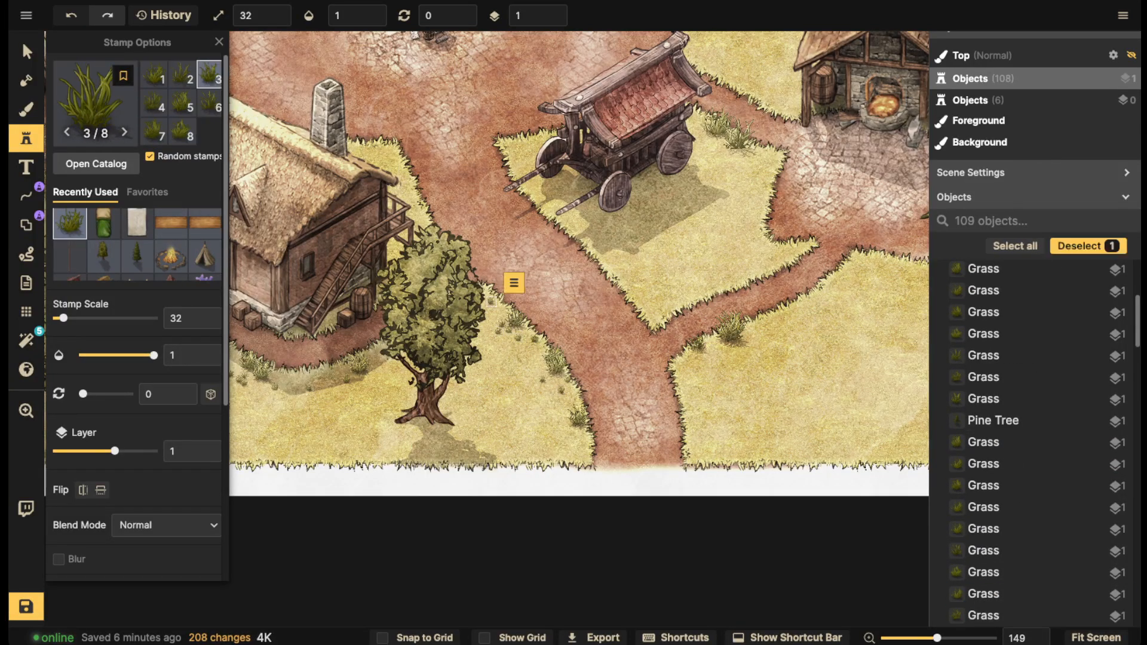
Scatter small grass tufts at scale 32 around the clump on the eastern corner of the road fork
left_click(724, 356)
left_click(714, 346)
left_click(715, 360)
left_click(710, 354)
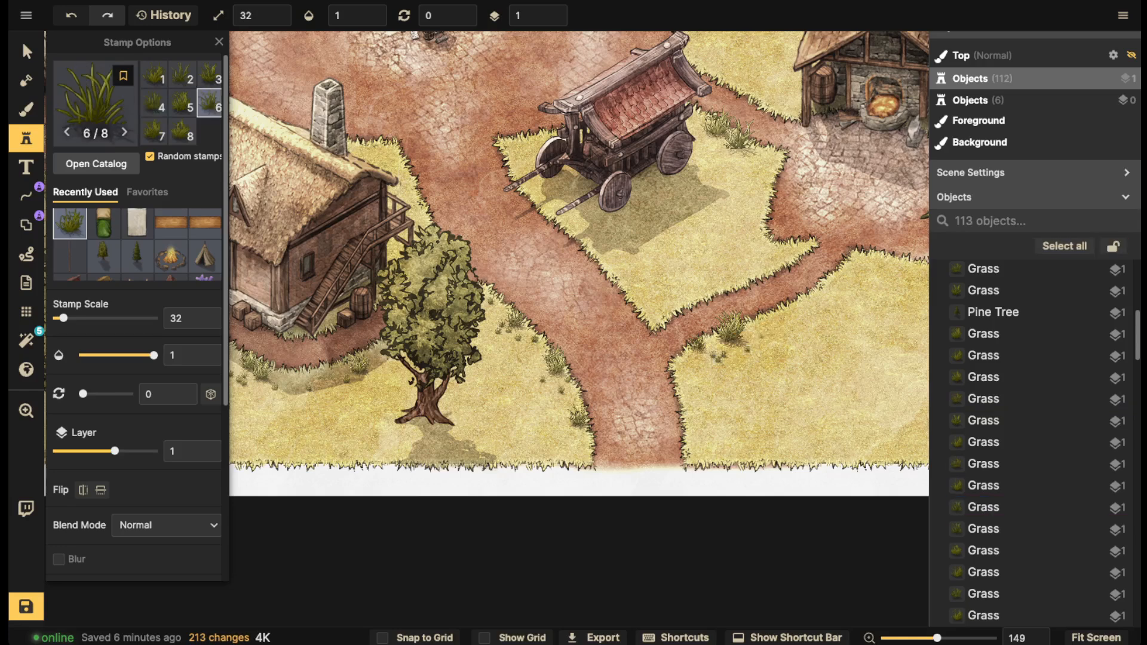
left_click(764, 332)
Add small grass tufts at scale 32 around the clump near the southern end of the road's western verge
left_click(577, 437)
left_click(583, 438)
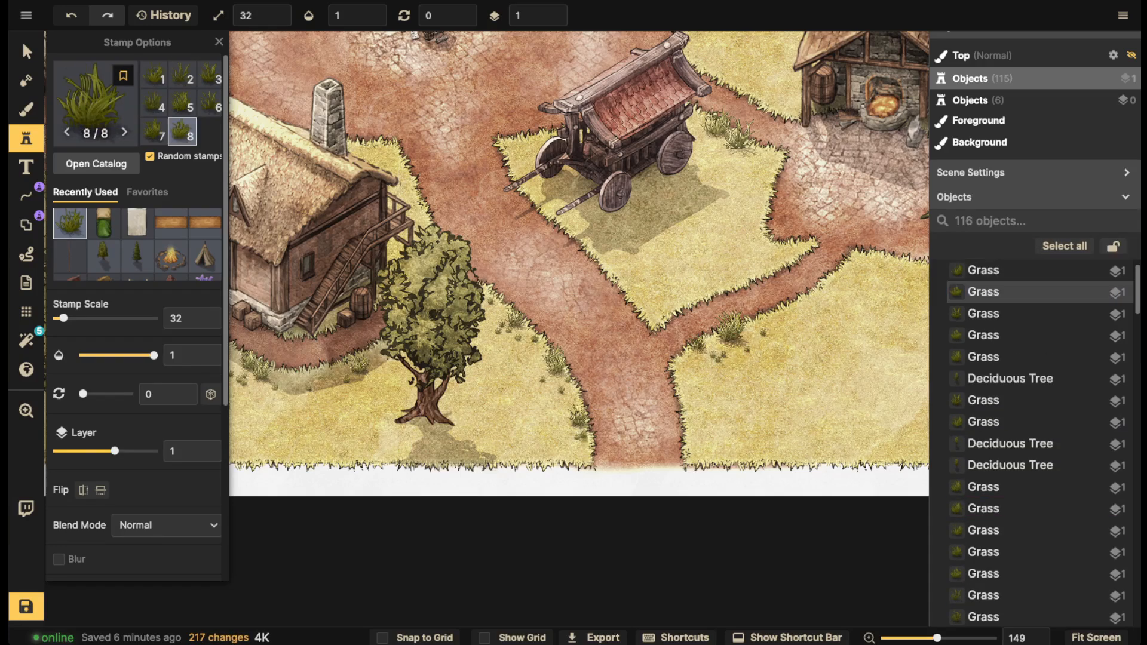
left_click(581, 451)
left_click(586, 452)
Scatter small grass tufts at scale 32 around the large clumps behind the wagon
left_click_drag(714, 230, 670, 351)
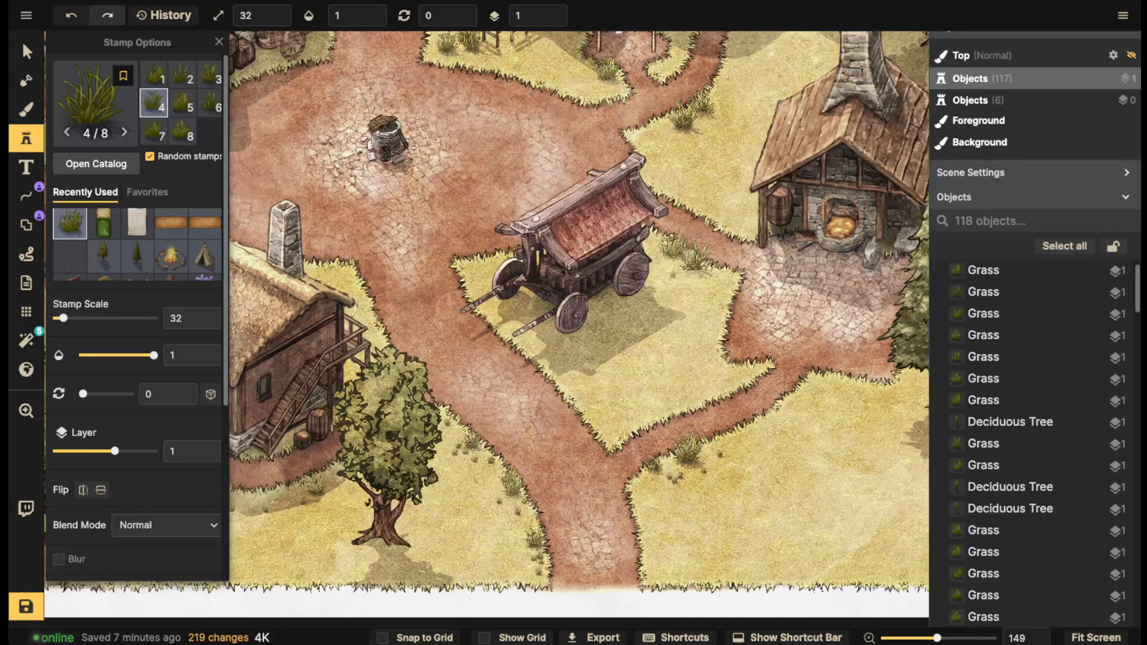
left_click(673, 275)
left_click(677, 277)
left_click(695, 276)
left_click(708, 279)
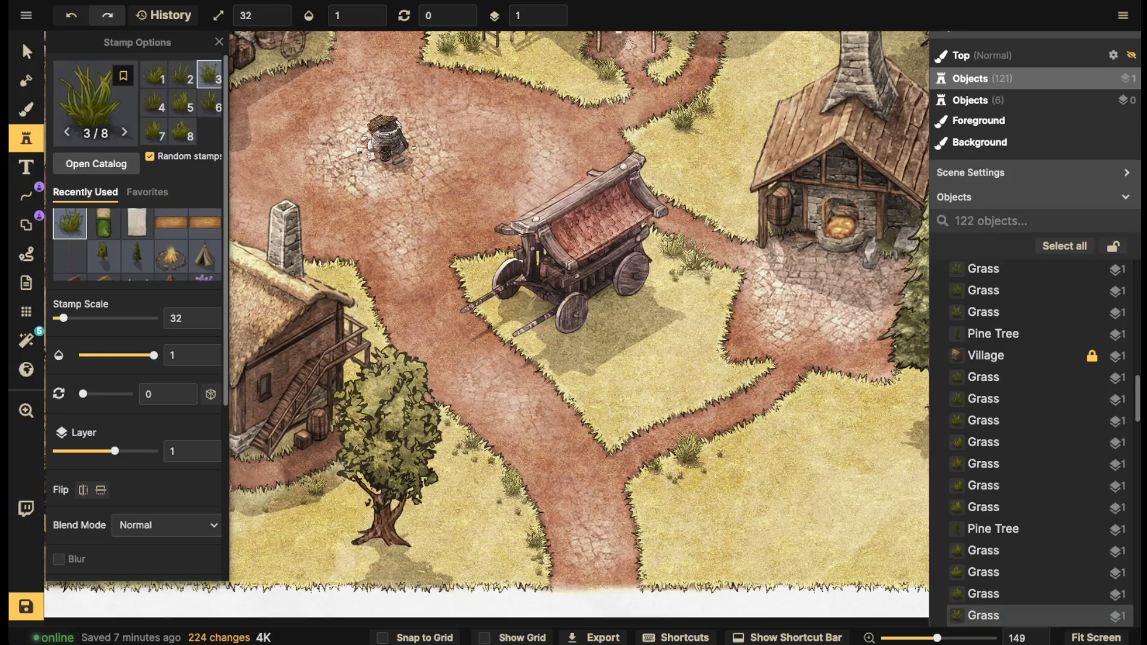
left_click(720, 284)
left_click(660, 244)
left_click(652, 247)
Place small grass tufts at scale 32 around the clumps on the lawn between the wagon and the quest board path
left_click_drag(652, 247, 582, 409)
left_click(599, 297)
left_click(625, 288)
left_click(605, 304)
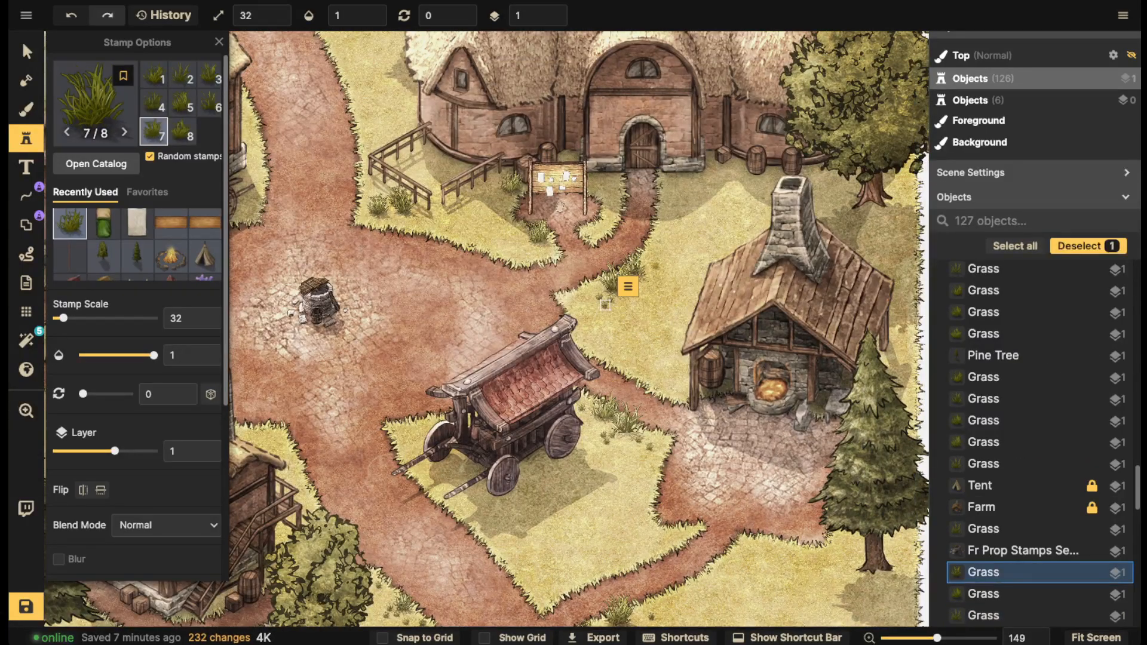
Scatter small grass tufts at scale 32 along the lawn between the quest board path and the smithy
left_click(656, 267)
left_click(672, 269)
left_click(662, 275)
left_click(663, 242)
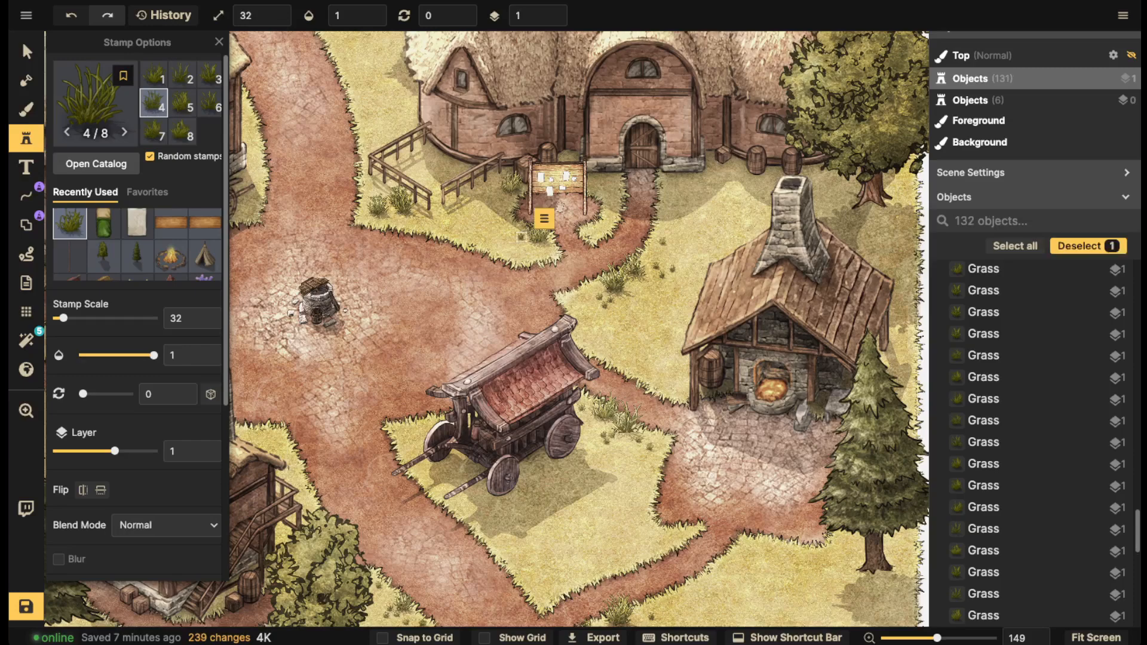
Add small grass tufts at scale 32 around the clumps beneath the quest board and along the wooden fence
left_click(529, 243)
left_click(539, 245)
left_click(402, 214)
left_click(410, 215)
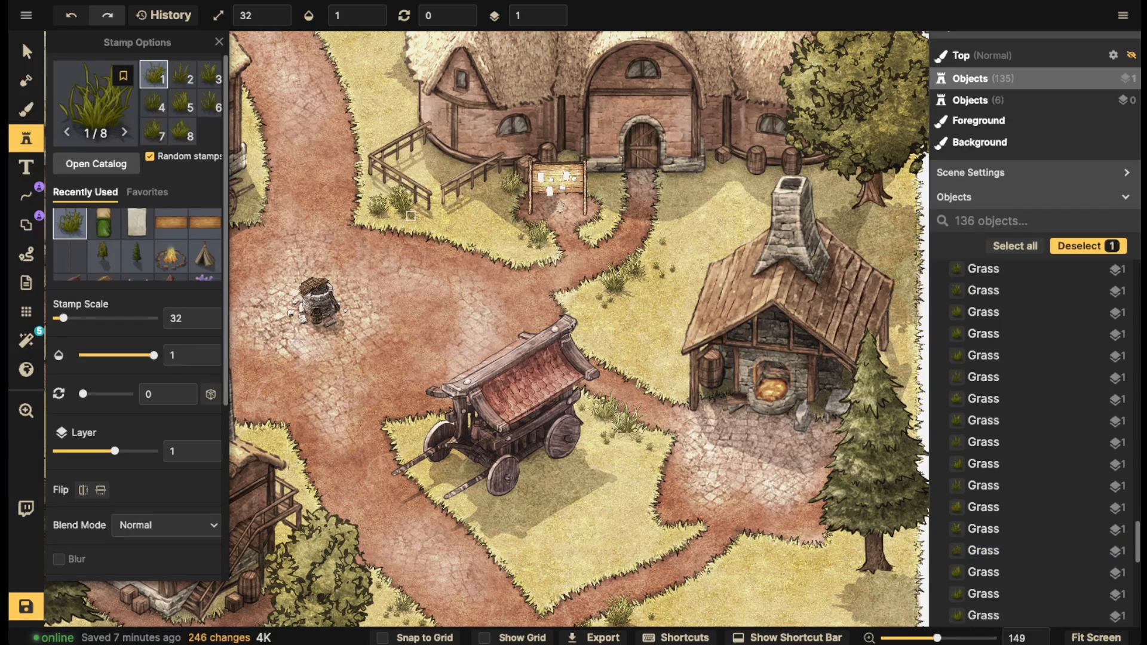
left_click(422, 224)
left_click(439, 219)
left_click(491, 194)
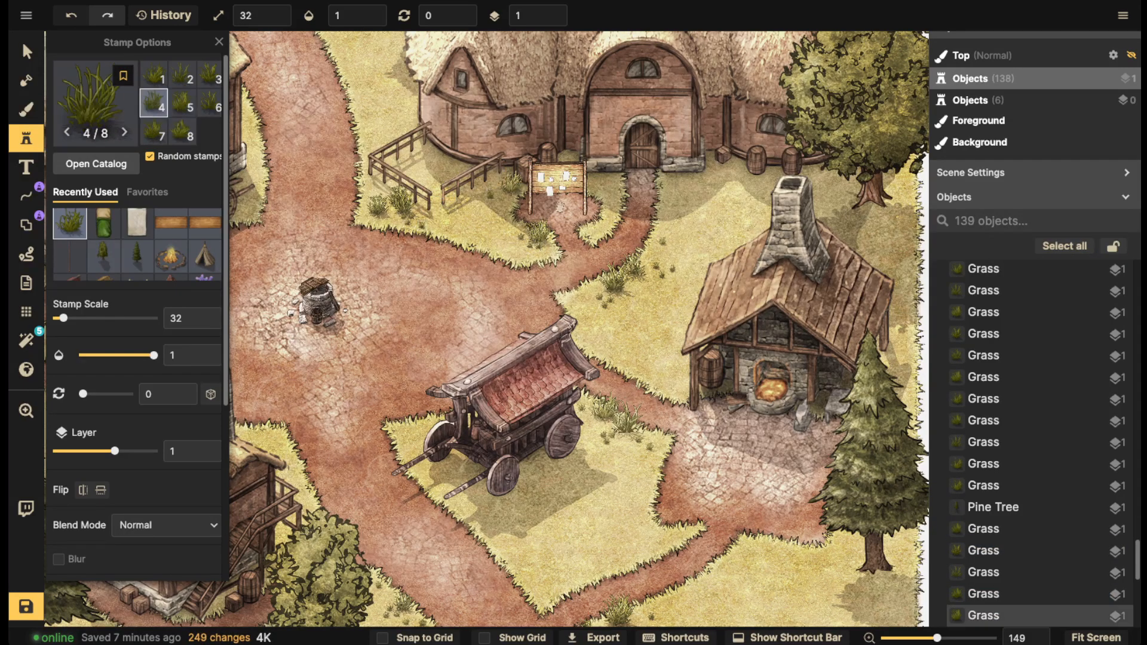
Place small grass tufts at scale 32 by the farmhouse door and around the clump east of the road's northern end
scroll(561, 207, "down", 5)
left_click_drag(561, 207, 723, 215)
scroll(735, 196, "down", 2)
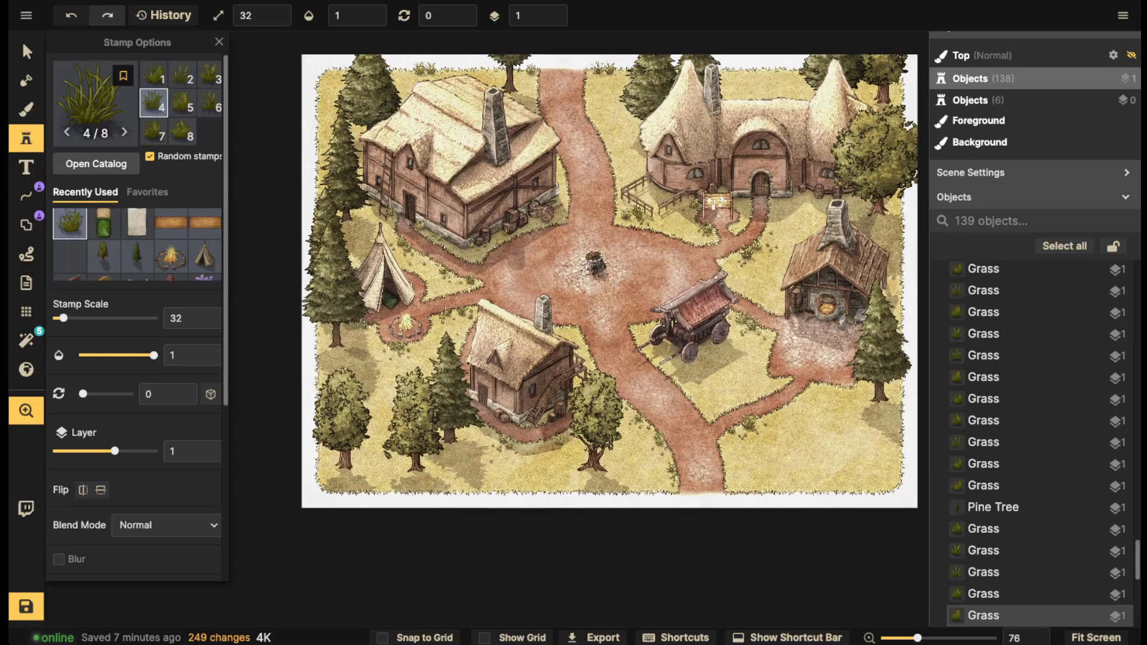
left_click_drag(592, 92, 589, 235)
scroll(589, 235, "up", 2)
left_click(366, 409)
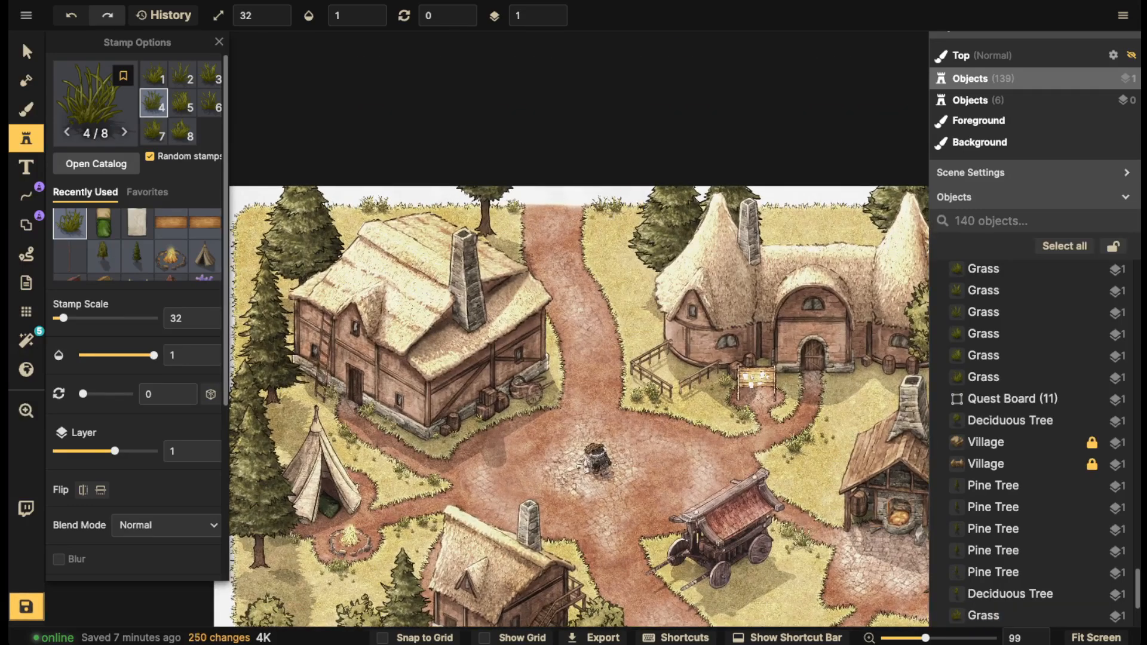
left_click(609, 219)
left_click(591, 222)
left_click(602, 220)
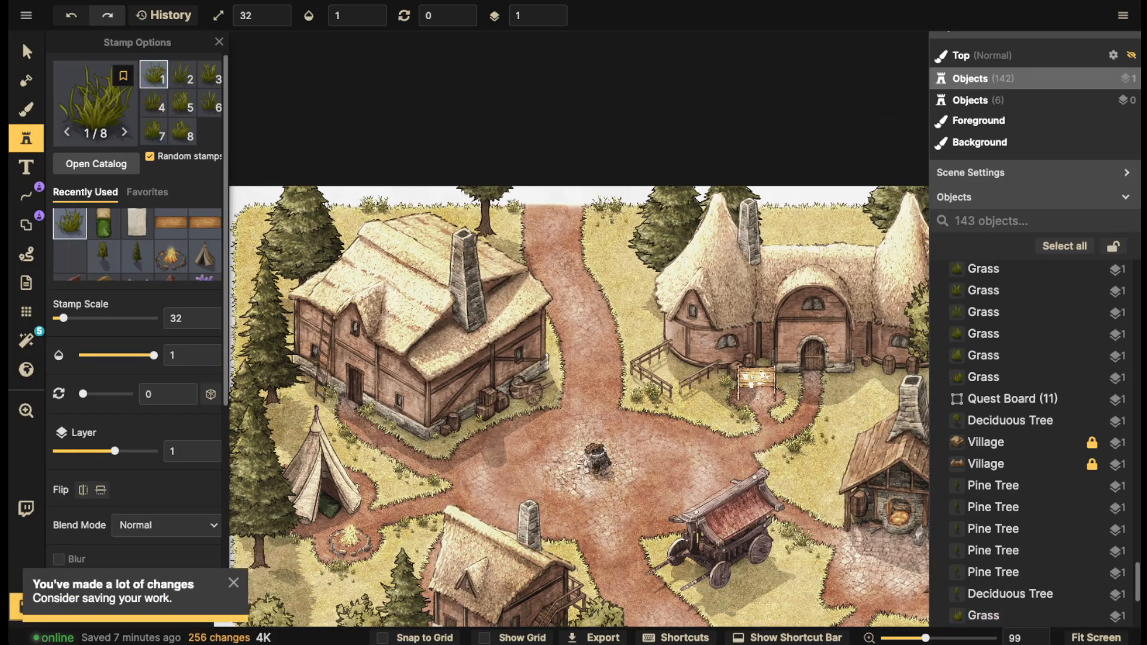
Scatter small grass tufts at scale 32 around the clump on the western verge of the road's northern end
left_click(515, 207)
left_click(511, 206)
left_click(515, 211)
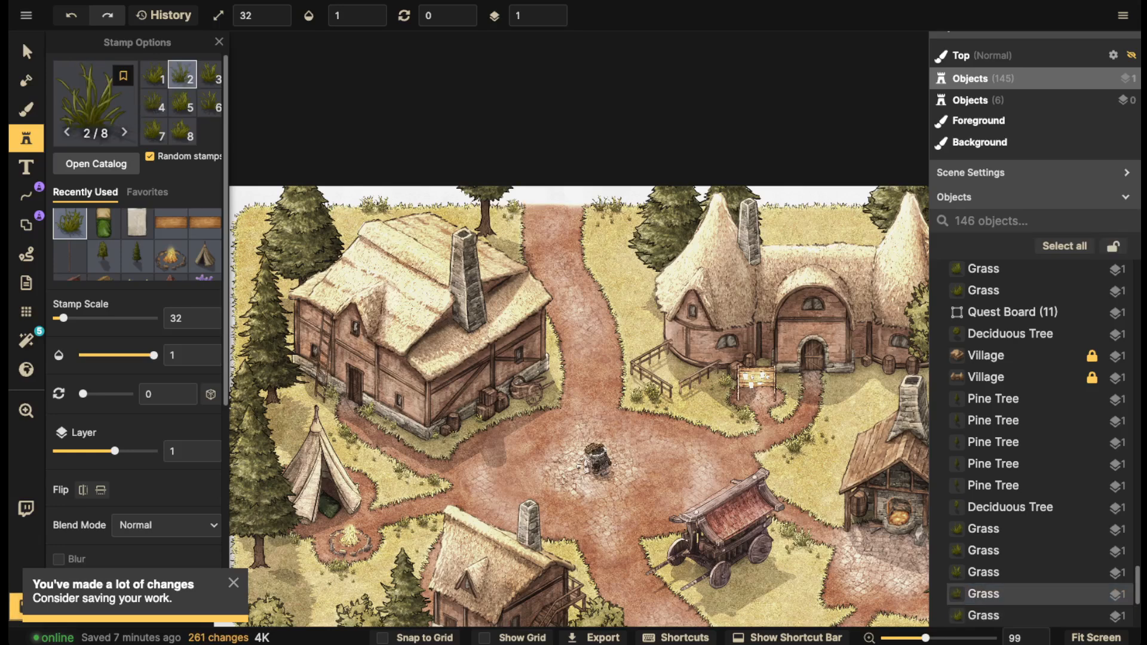
left_click(511, 215)
left_click(513, 218)
left_click(511, 226)
left_click(508, 219)
left_click(516, 210)
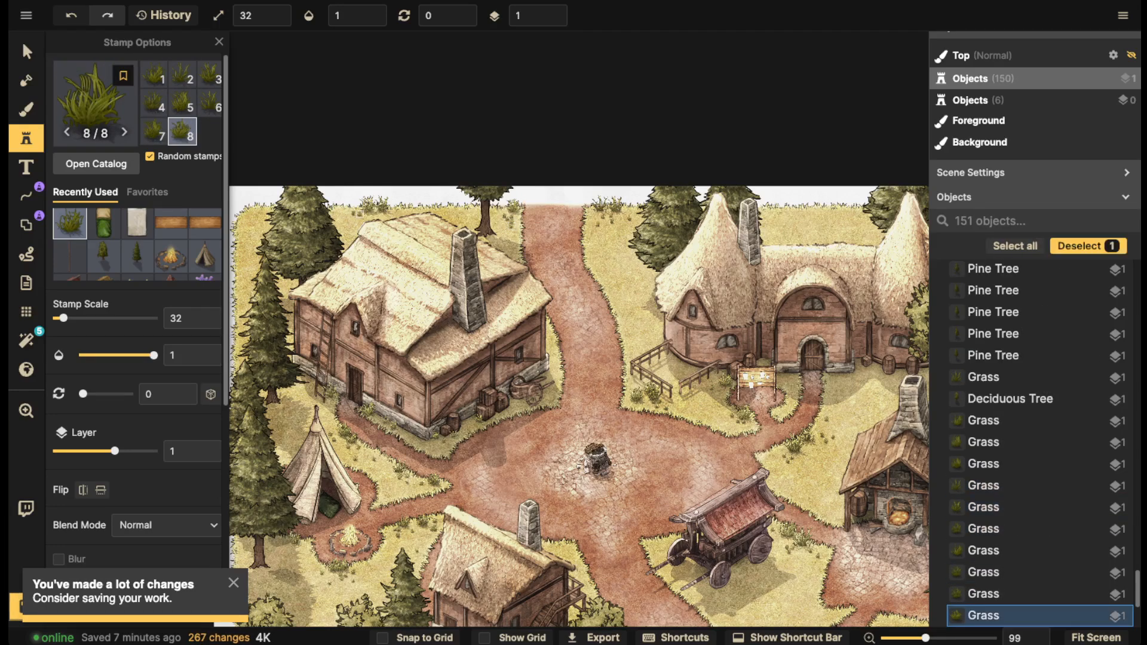
left_click(517, 215)
Add small grass tufts at scale 32 in the map's northwest corner and save the map
left_click(248, 212)
left_click(246, 227)
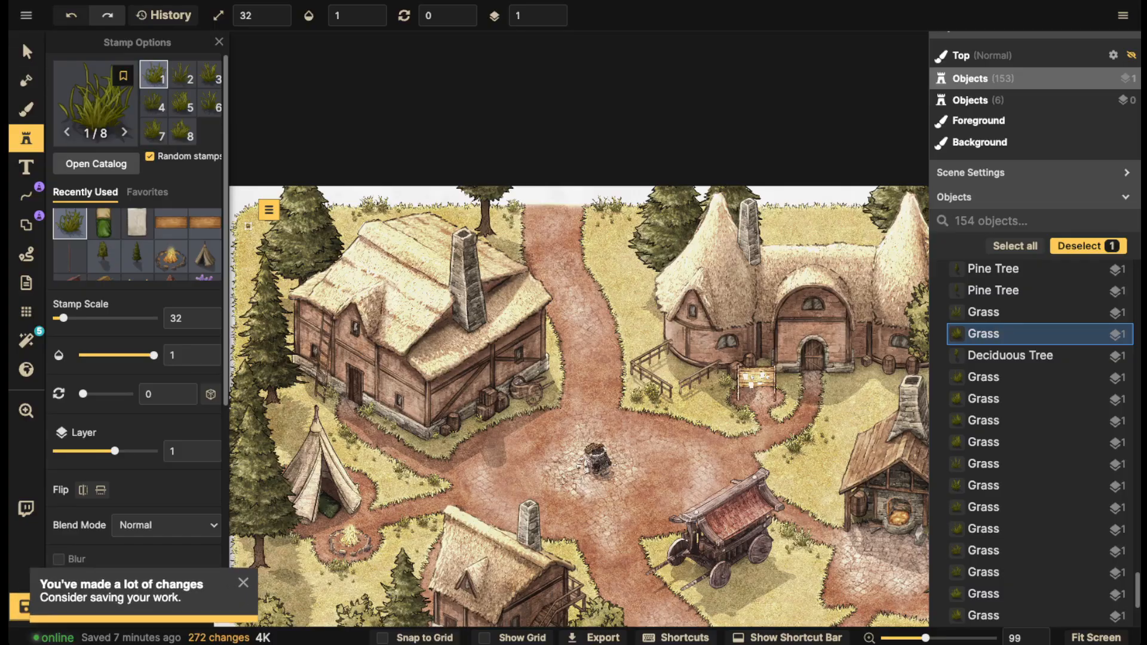
key("ctrl+s")
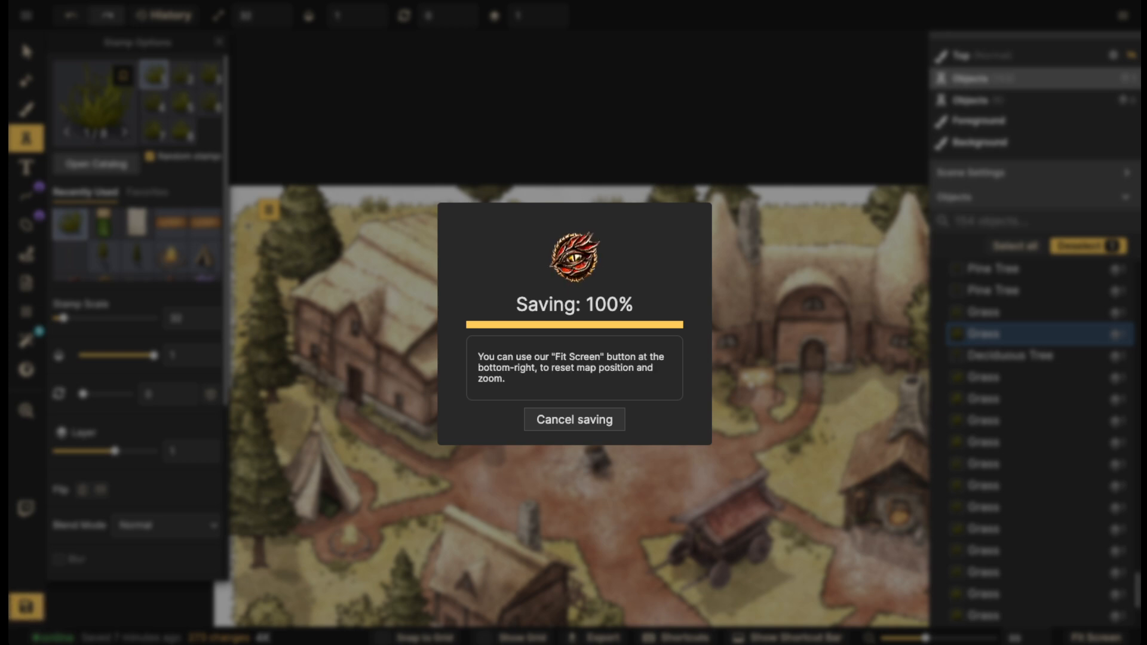
scroll(292, 333, "up", 10)
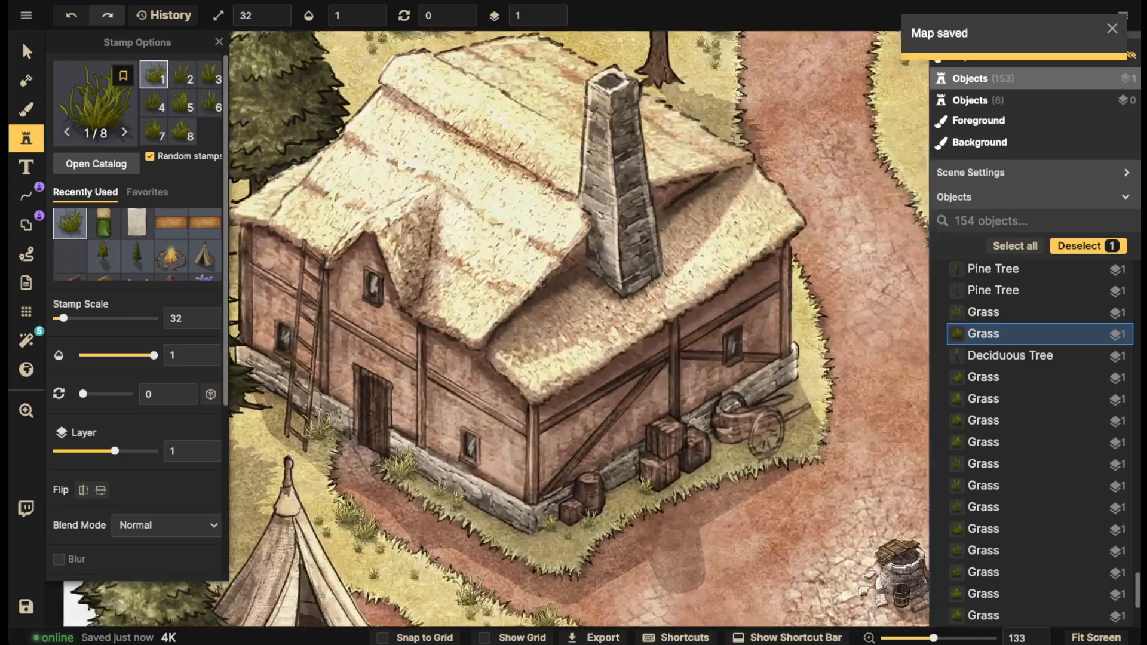
key("space")
left_click_drag(382, 496, 435, 526)
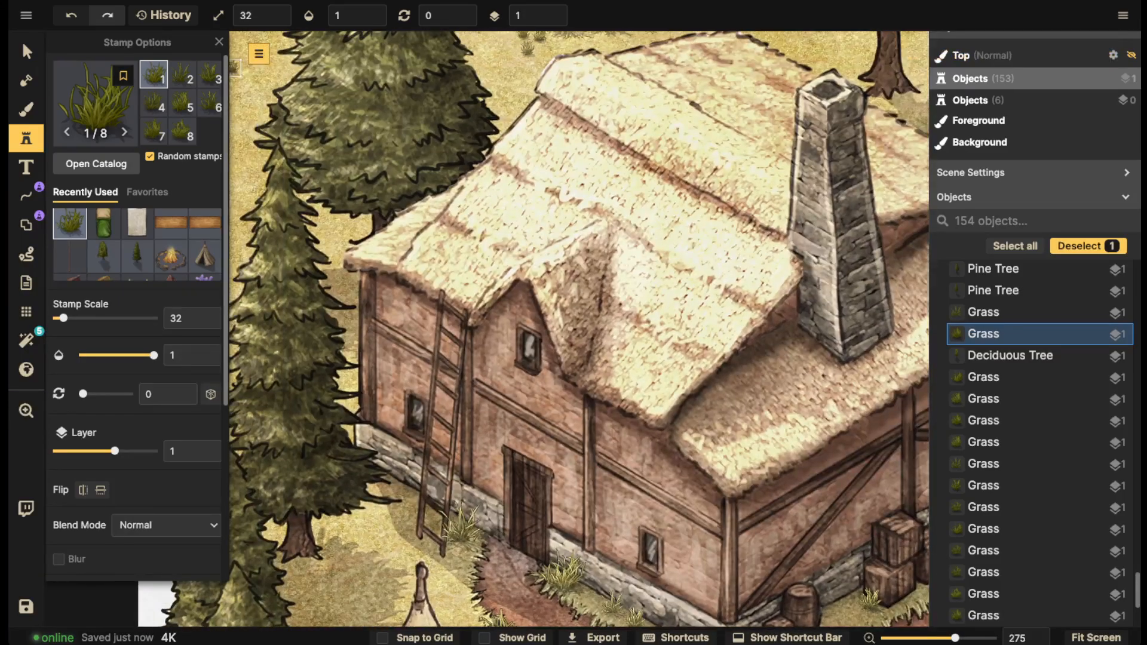
left_click_drag(589, 175, 427, 316)
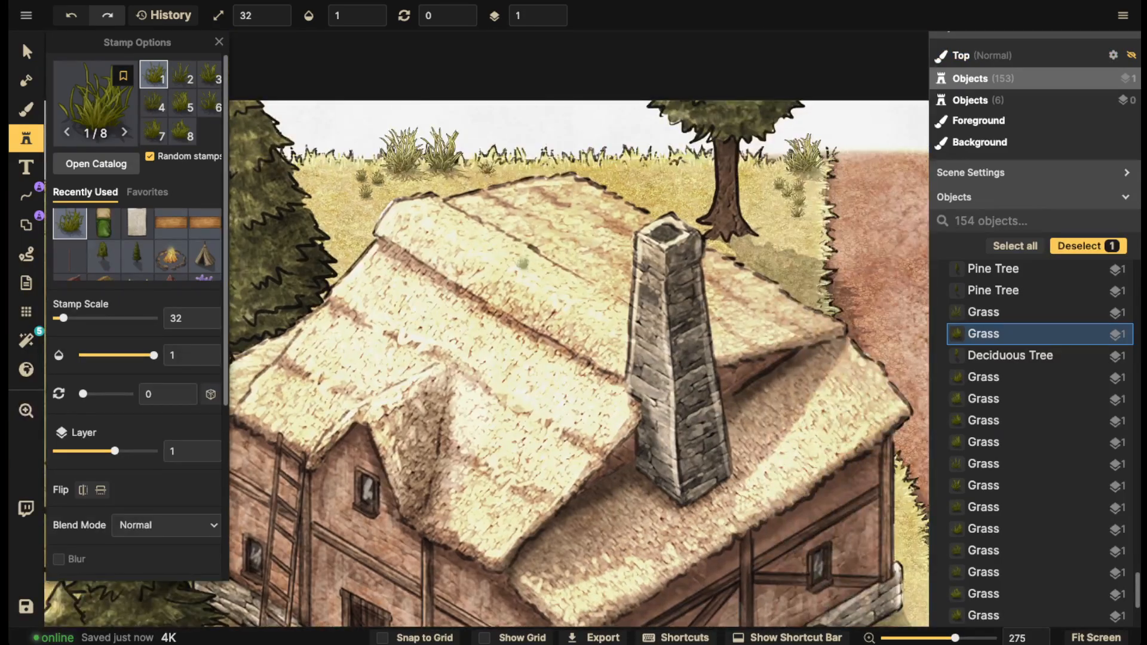
scroll(685, 119, "down", 3)
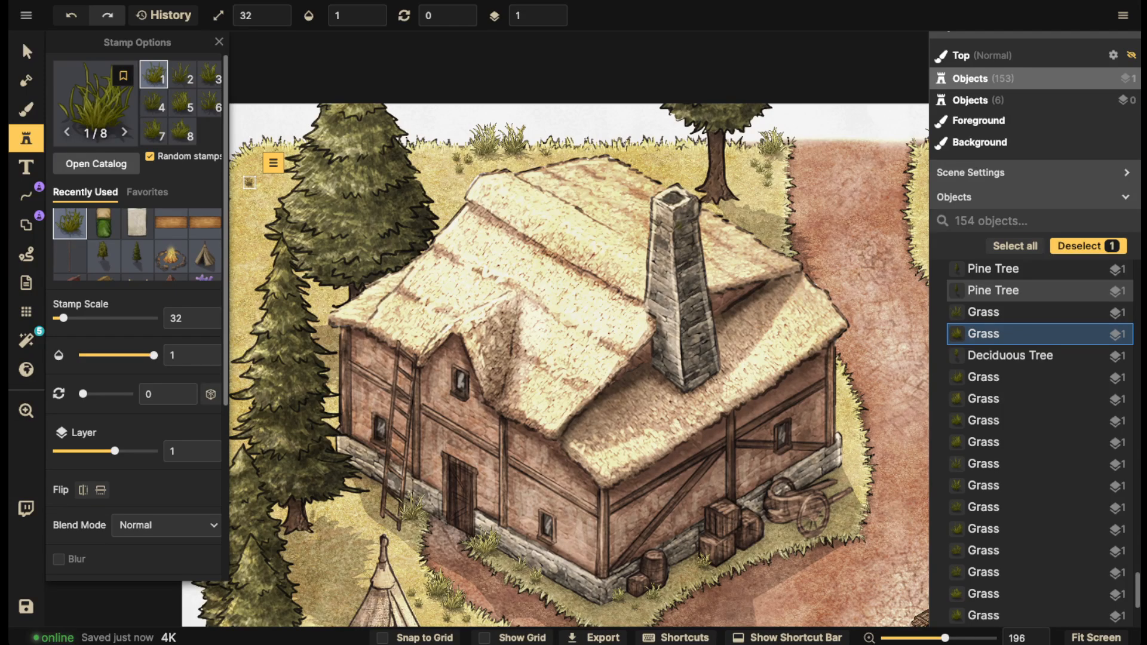
Search the Fantasy Regional stamp catalog for "bird nest"
scroll(759, 293, "up", 5)
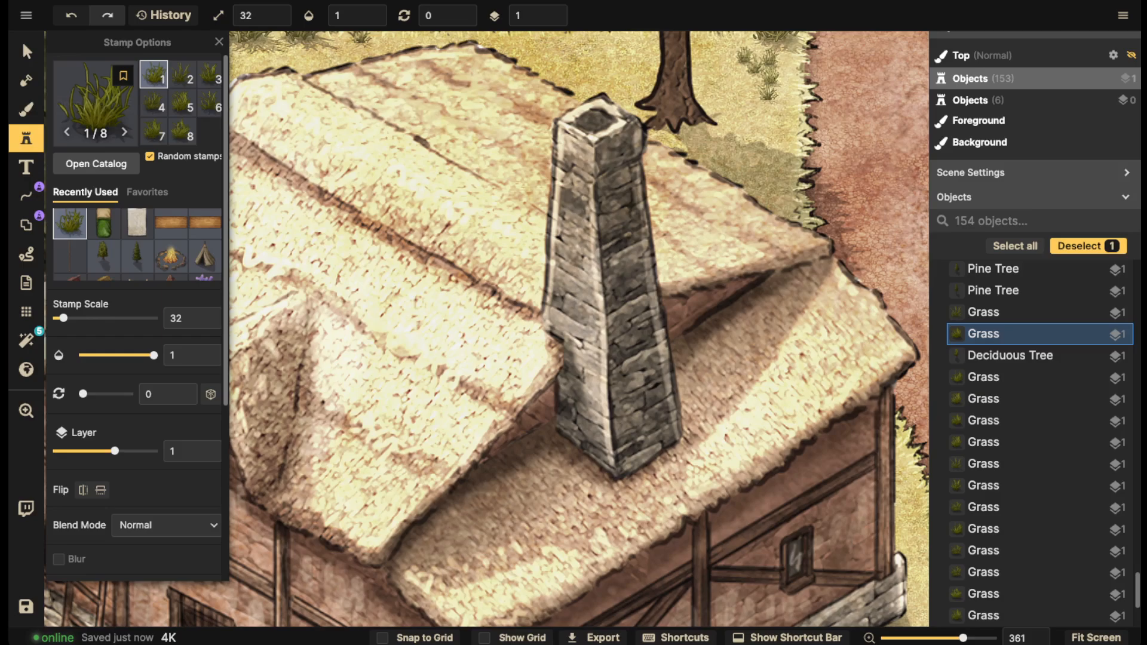
left_click(27, 138)
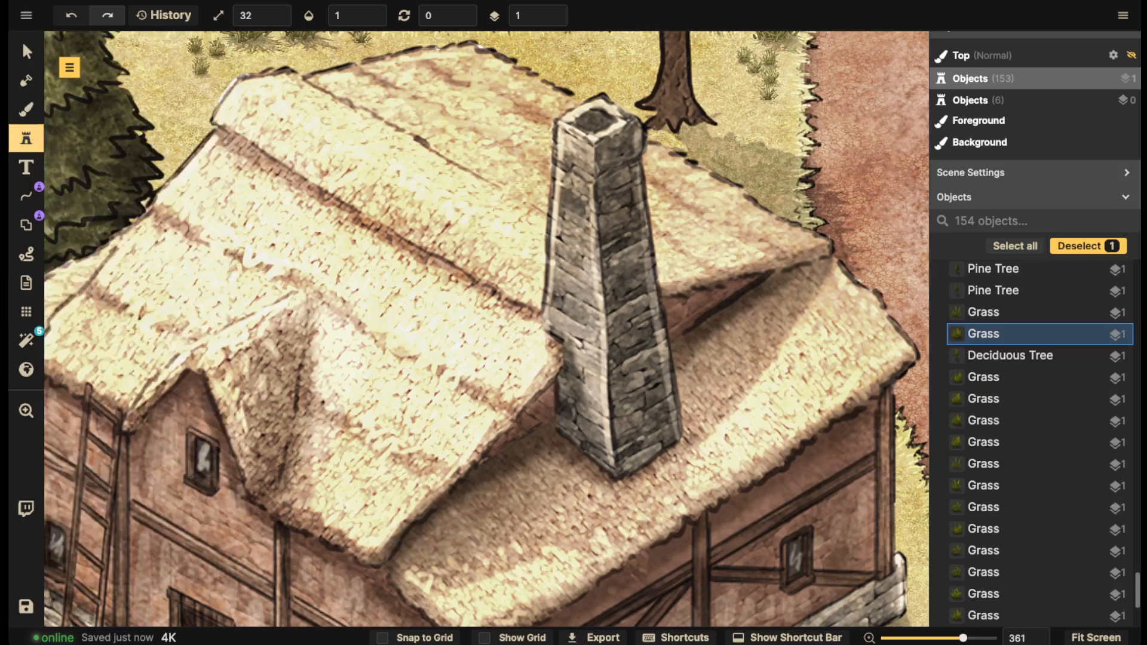
left_click(27, 138)
left_click(95, 103)
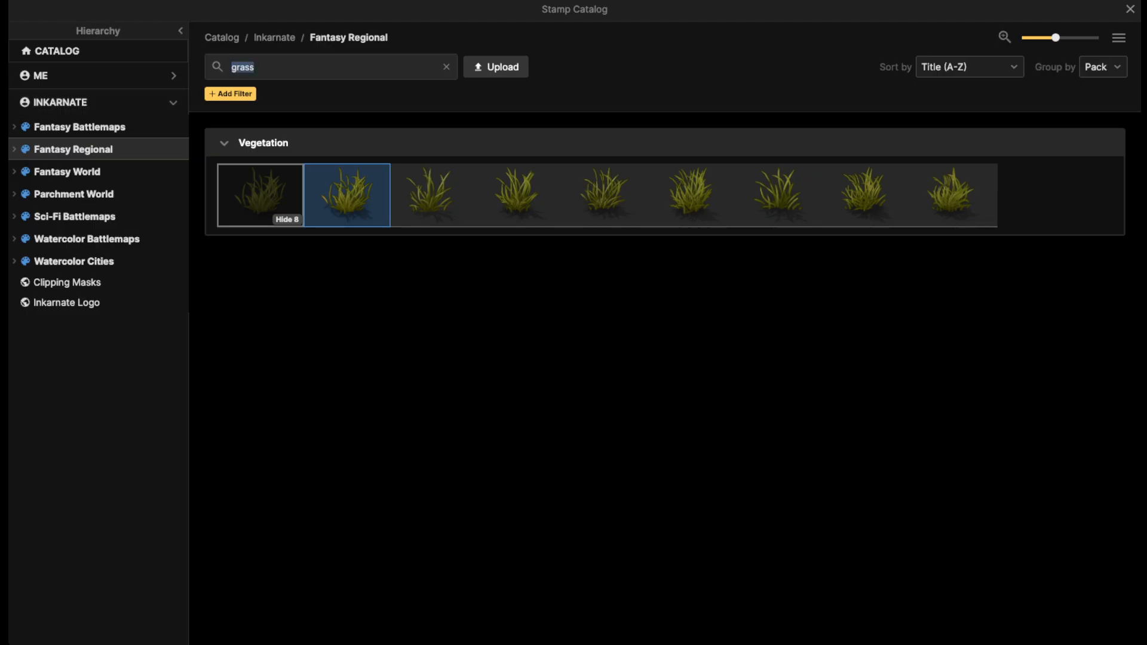
type("bird")
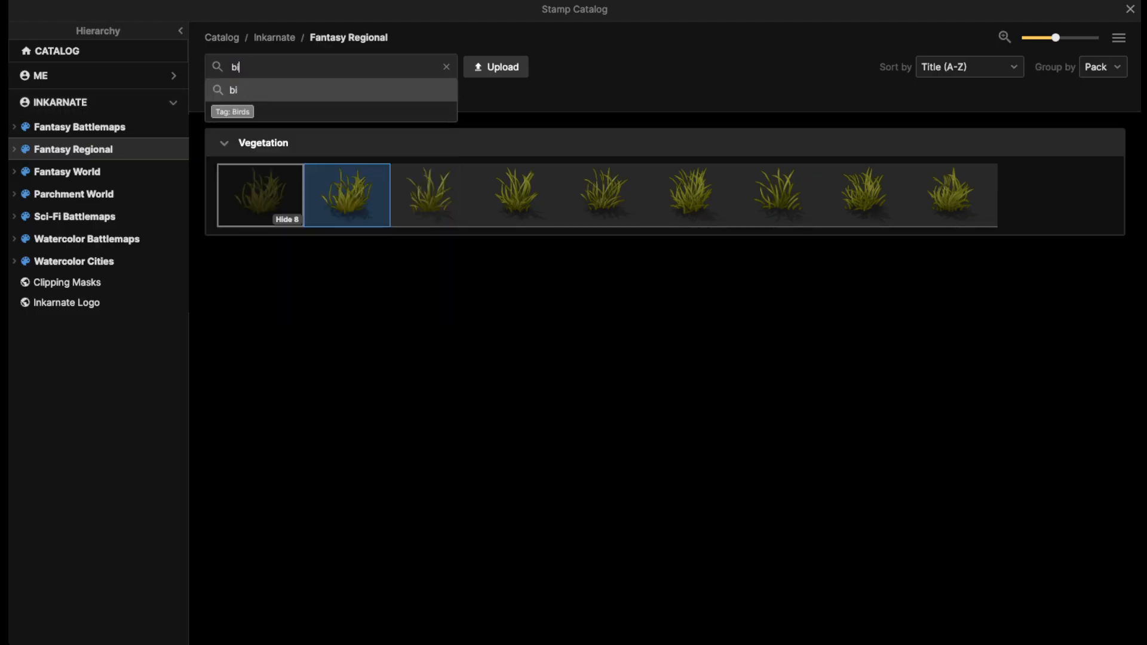
key("BackSpace")
type("nest")
key("Return")
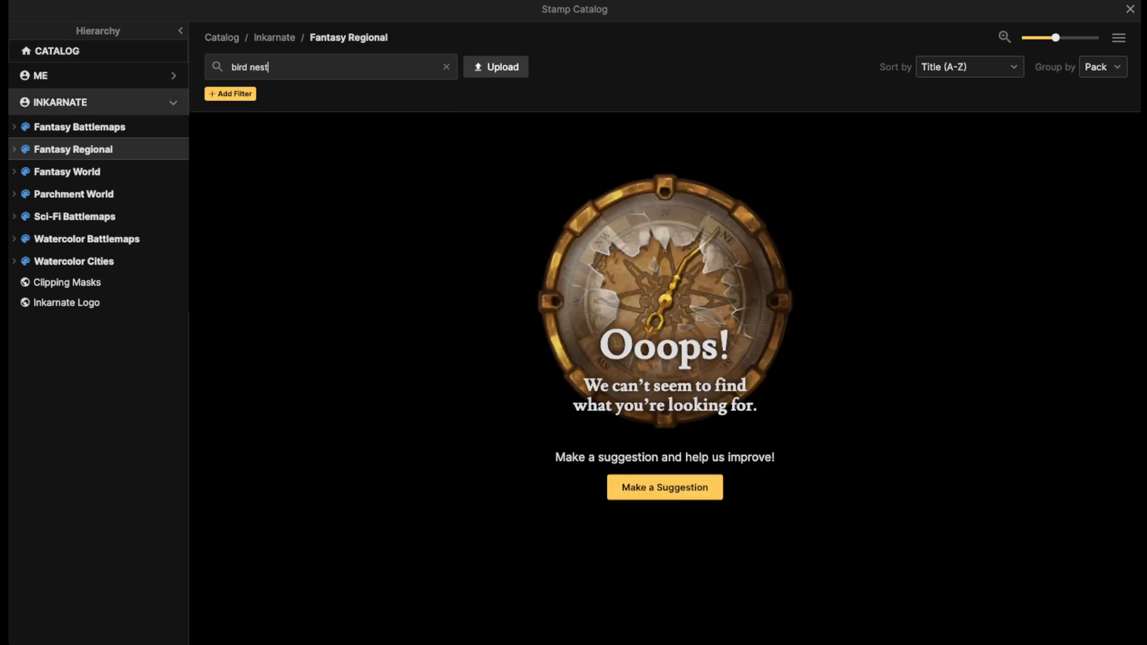
Search the Fantasy Battlemaps catalog for "nest" and place the Farmstead nest stamp on the farmhouse roof beside the chimney at scale 52
left_click(80, 126)
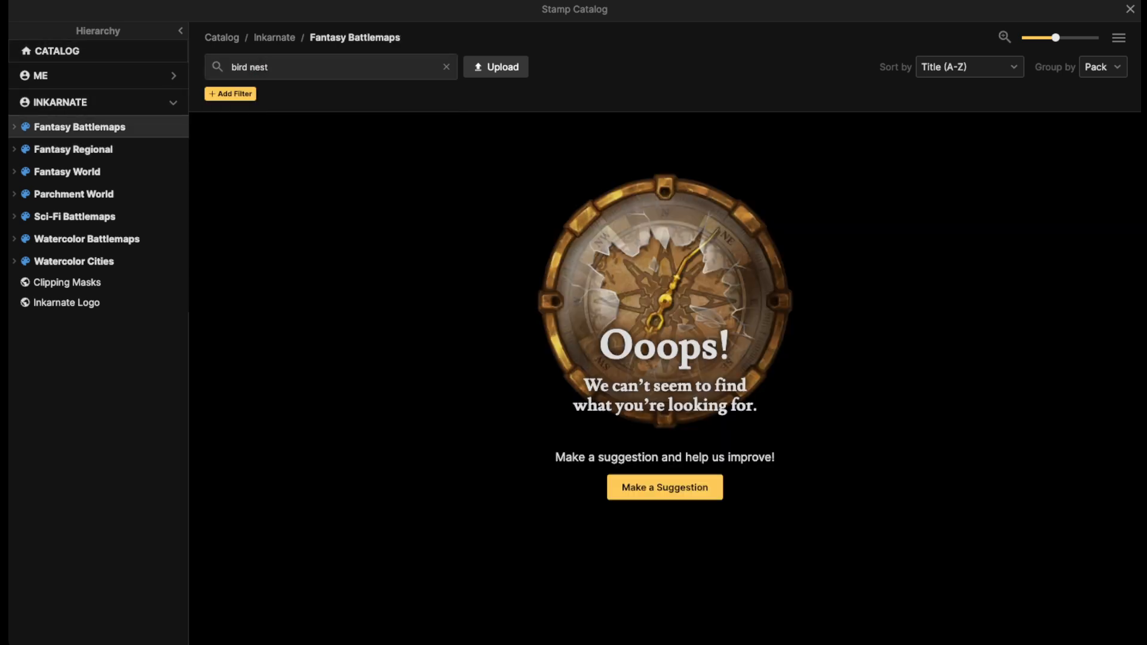
left_click(447, 67)
type("b")
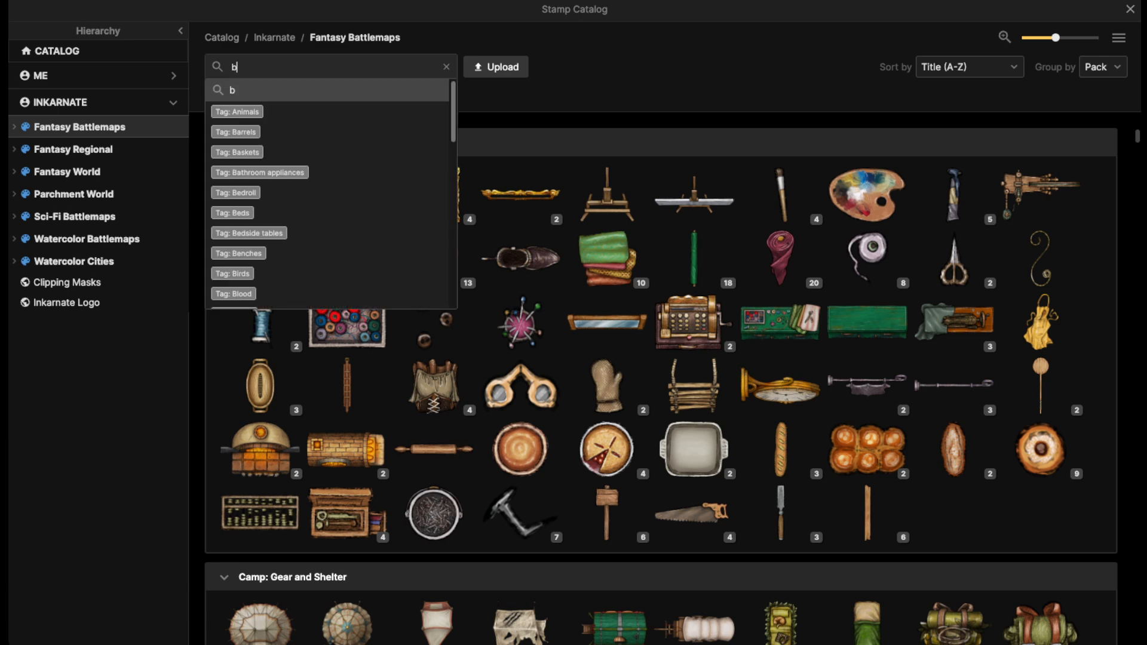
key("BackSpace")
type("nest")
key("Return")
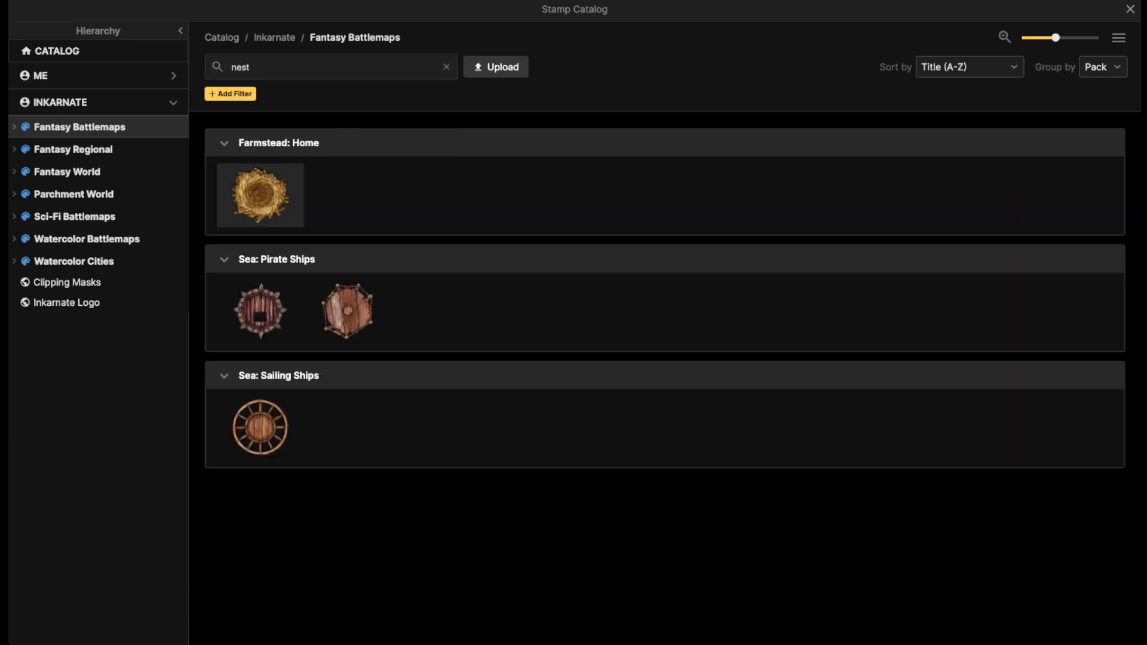
left_click(260, 195)
left_click(533, 340)
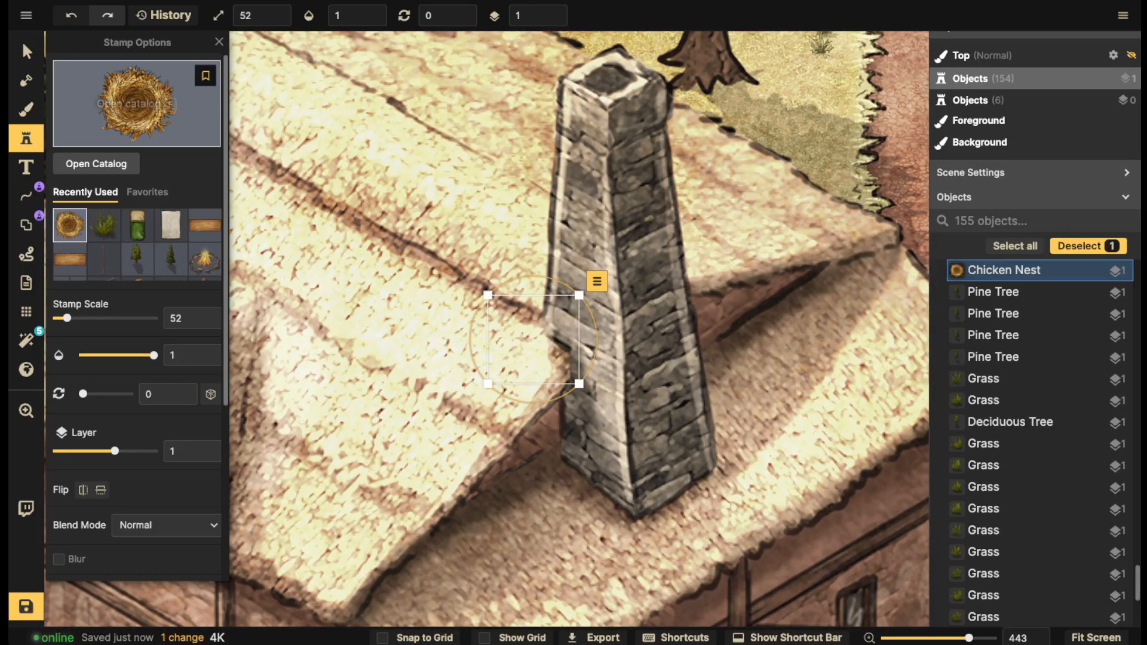
Raise the nest to layer 5 above the roof and reshape it into a flattened oval at scale 102
left_click(26, 52)
left_click(552, 12)
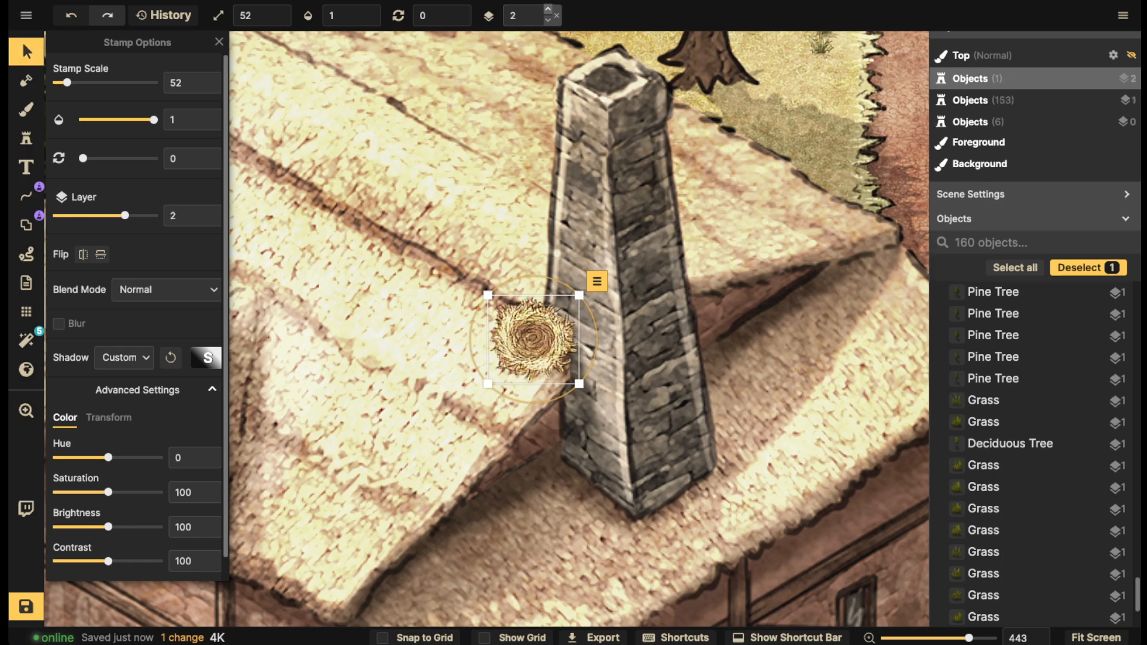
left_click(552, 12)
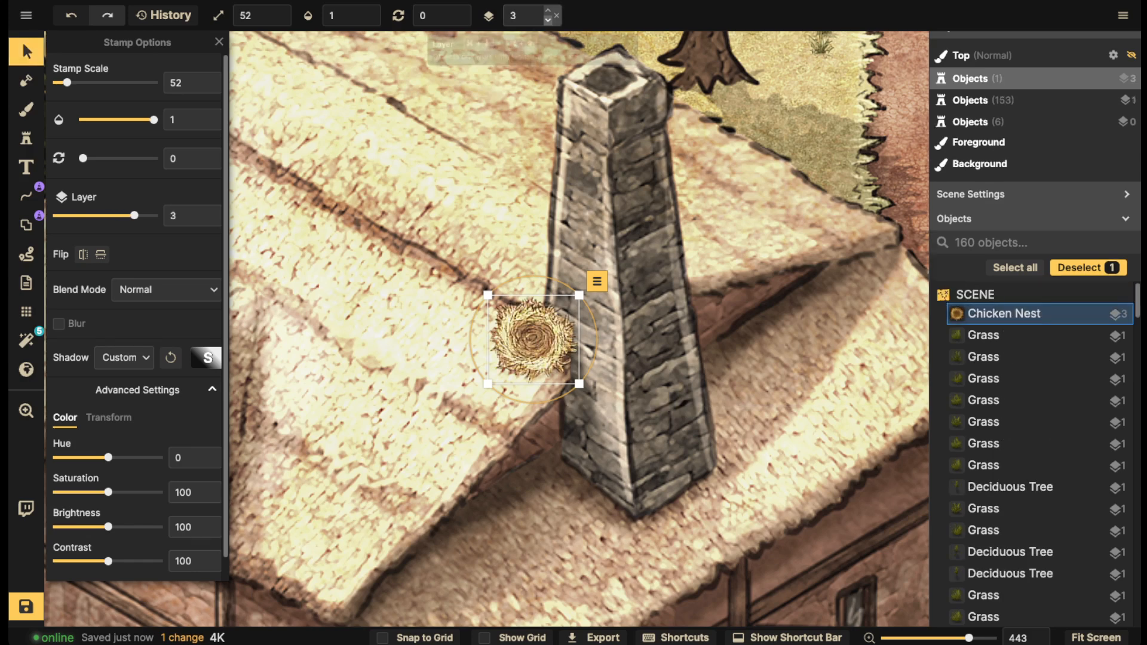
left_click(552, 20)
left_click(552, 19)
left_click(548, 11)
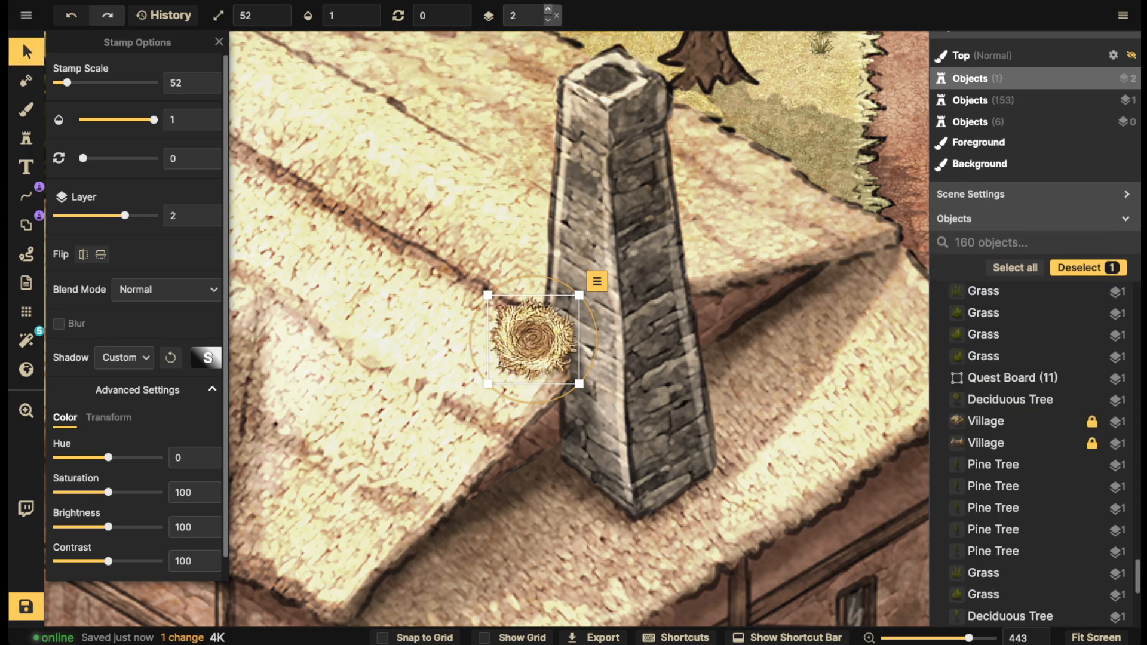
scroll(539, 406, "up", 5)
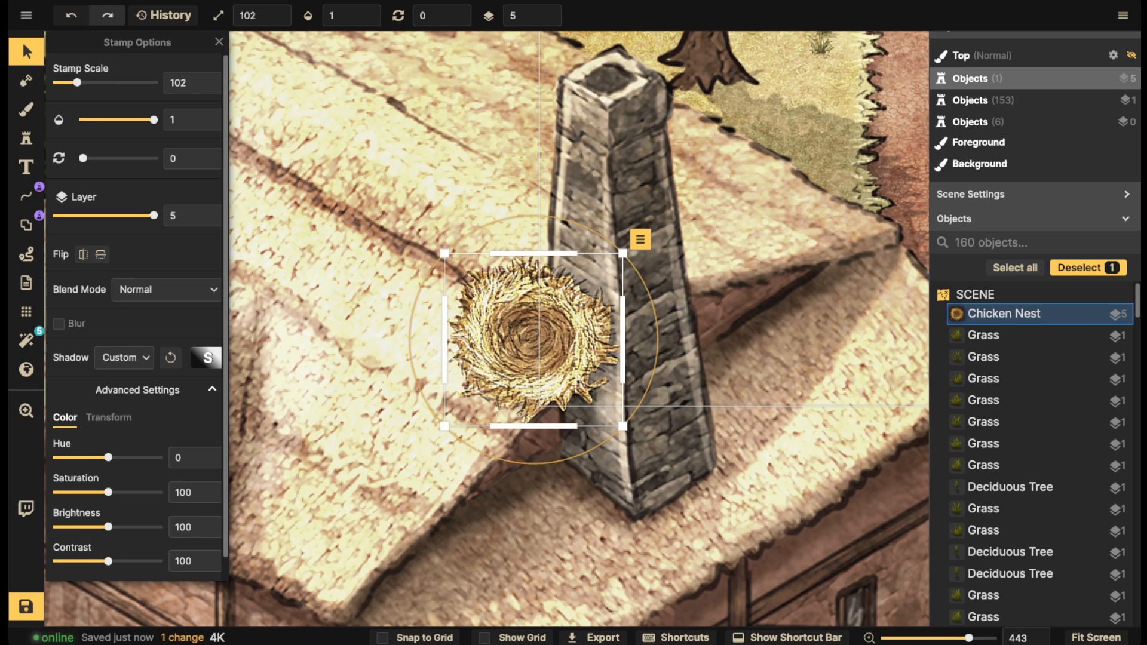
Set the nest's shadow to None and fit it at the chimney's base at scale 42
left_click(124, 357)
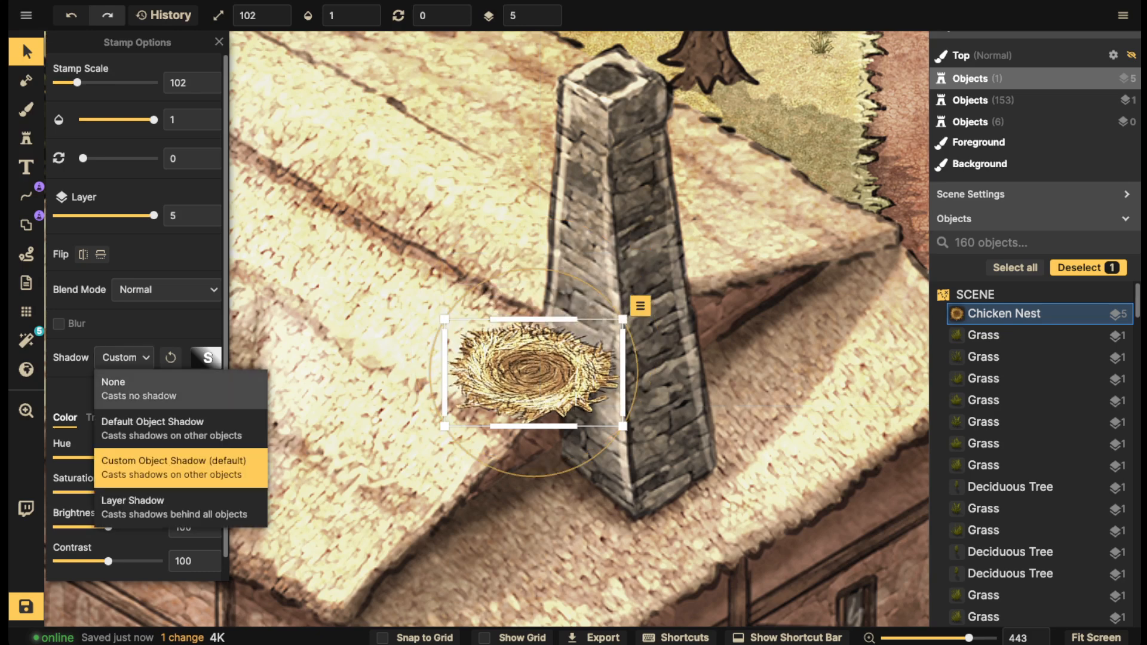
left_click(114, 381)
scroll(534, 373, "down", 4)
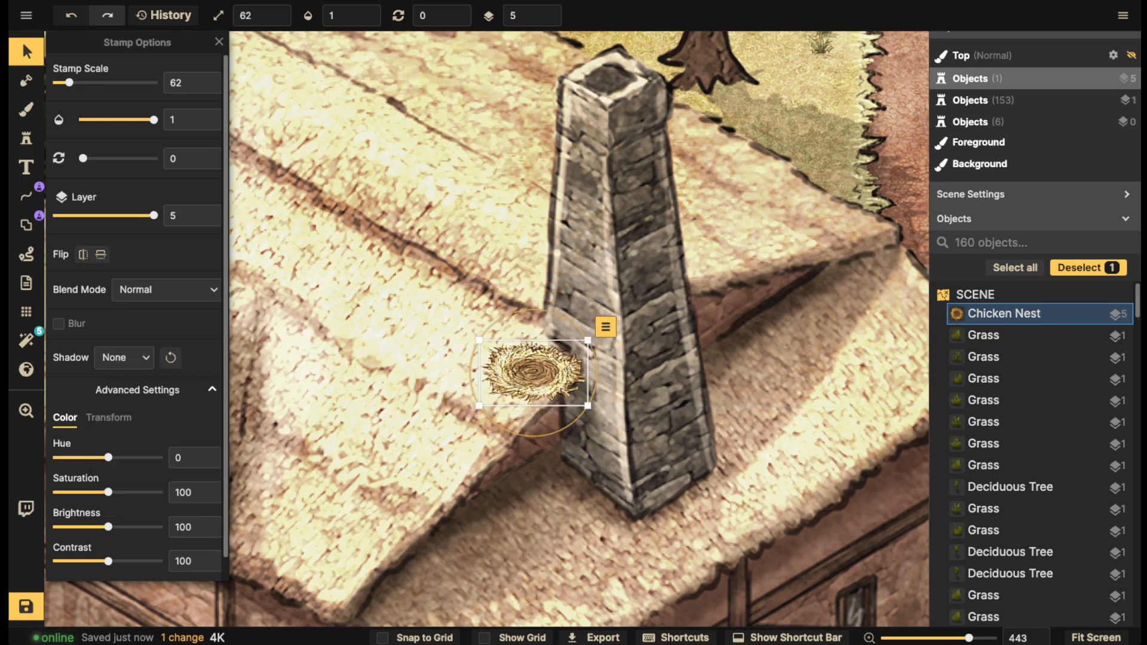
left_click_drag(534, 373, 553, 471)
scroll(566, 480, "down", 2)
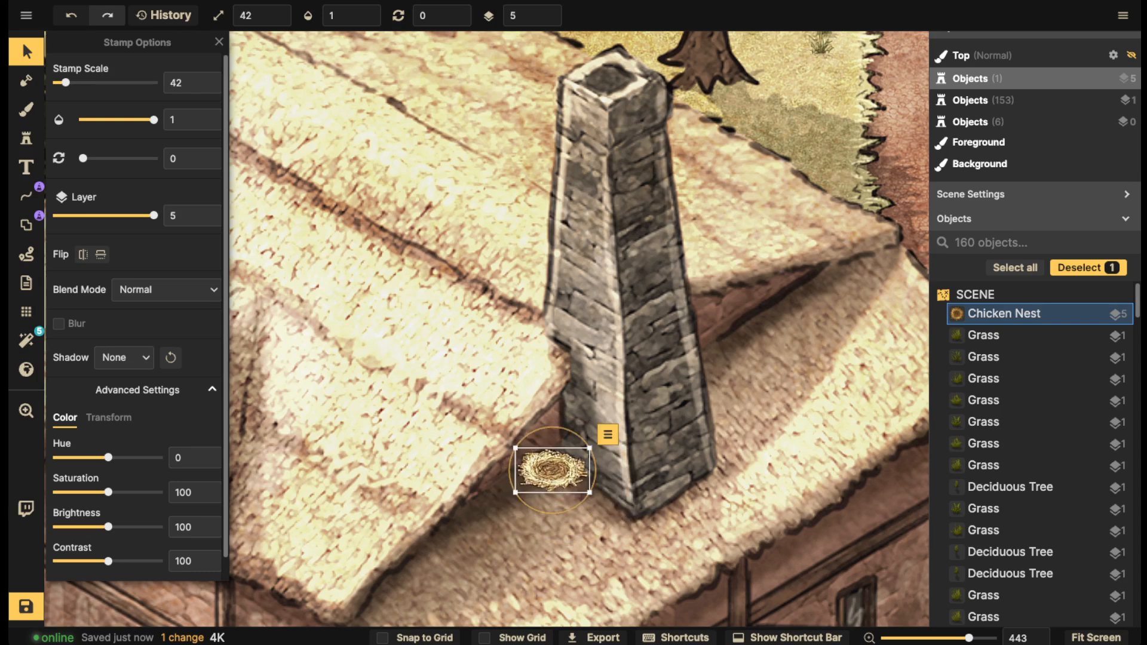
Darken the nest by setting its brightness to 50, then deselect it
left_click_drag(97, 527, 80, 527)
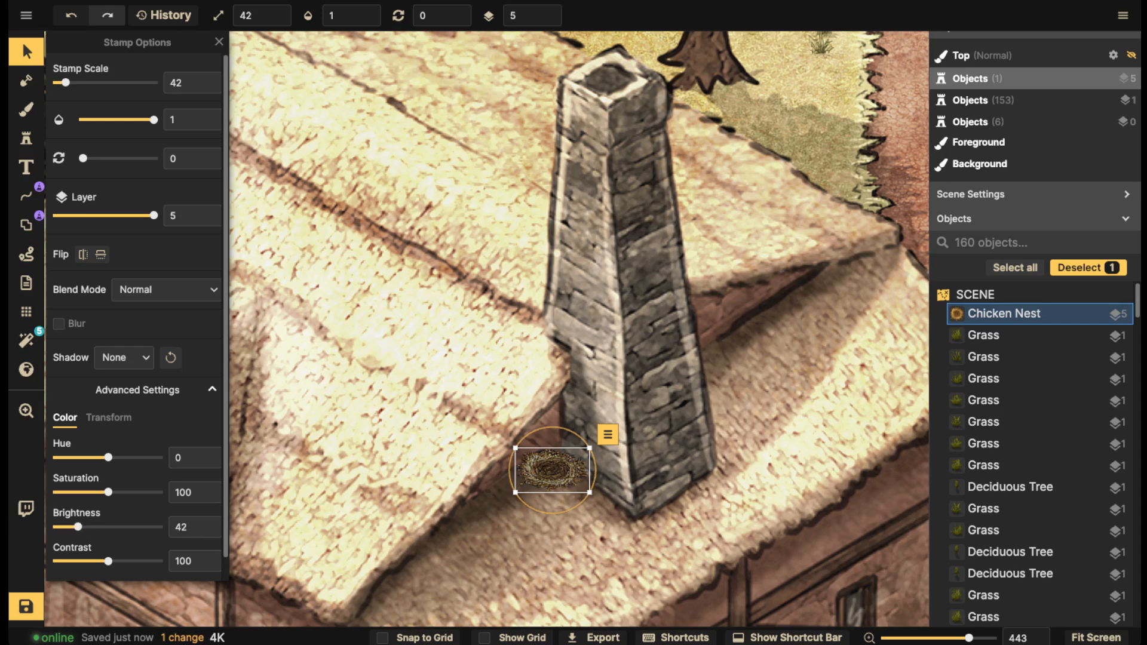
left_click_drag(77, 527, 82, 527)
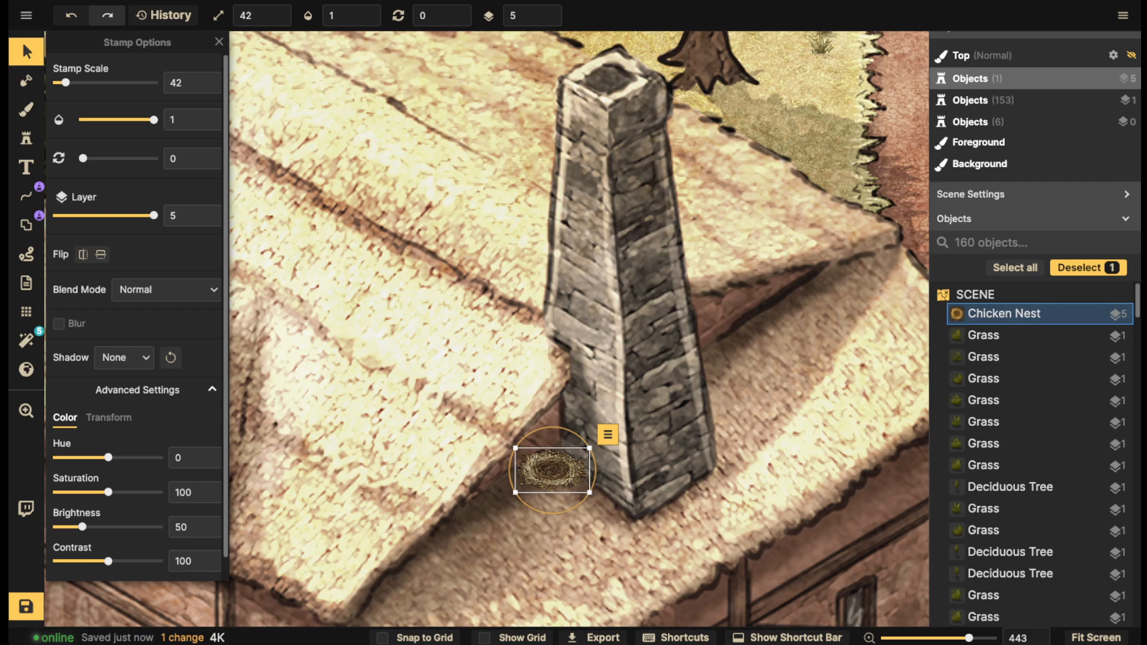
left_click(510, 558)
Reselect the nest at the chimney's base and set its layer to 2
scroll(514, 550, "down", 5)
left_click_drag(564, 494, 498, 433)
scroll(487, 350, "up", 2)
scroll(585, 268, "down", 4)
left_click(328, 263)
scroll(327, 263, "up", 7)
double_click(526, 15)
type("1")
key("Return")
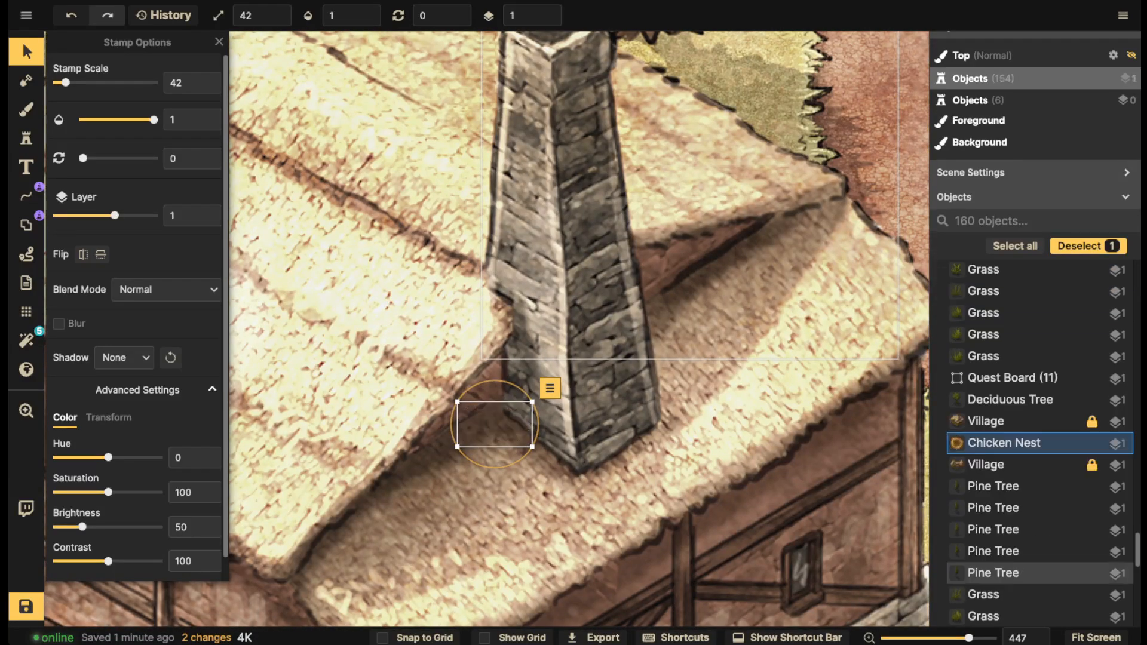
left_click(555, 12)
left_click(549, 426)
Search the stamp catalog for "egg" and place one Egg stamp in the nest beside the chimney
scroll(522, 429, "up", 3)
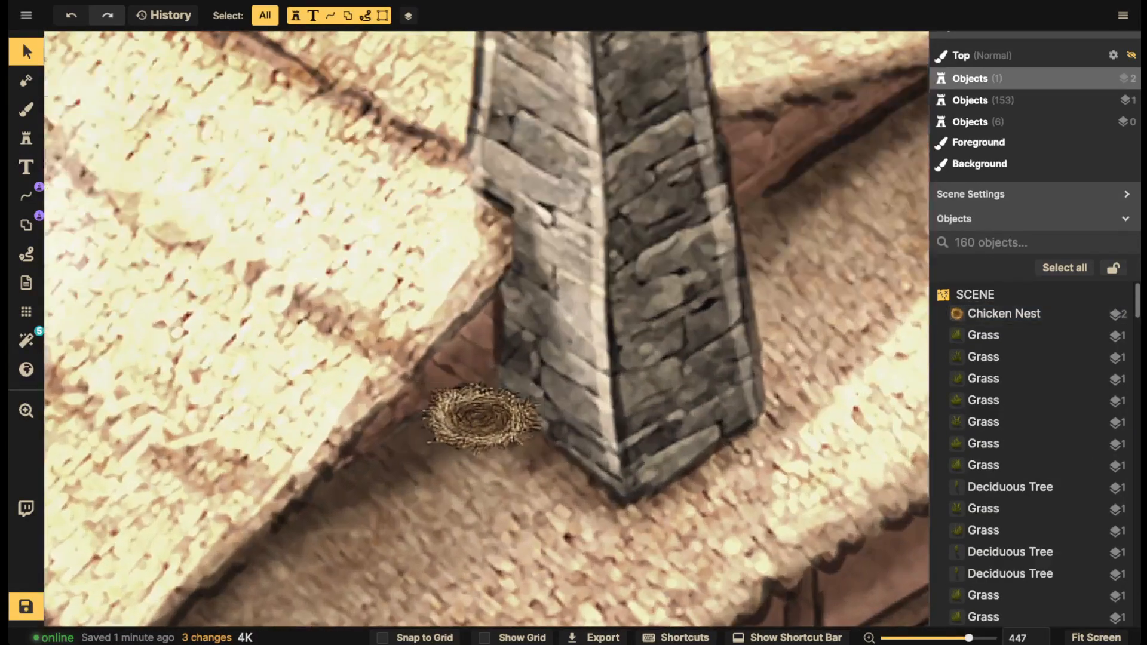
left_click(26, 138)
left_click(135, 104)
type("e")
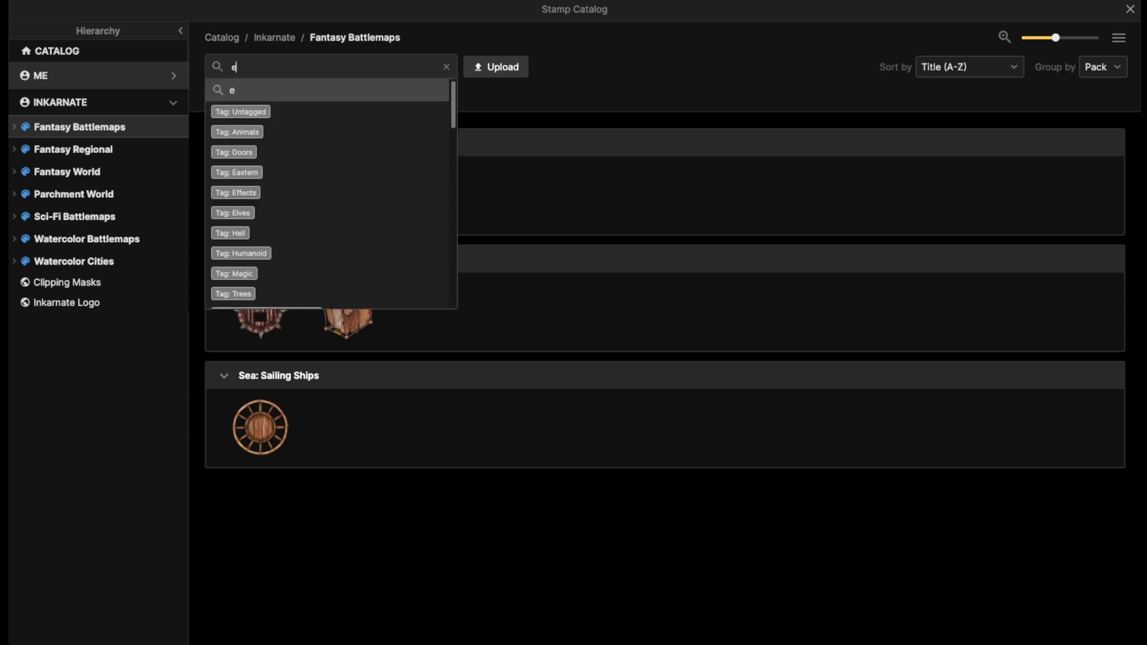
type("gg")
left_click(348, 195)
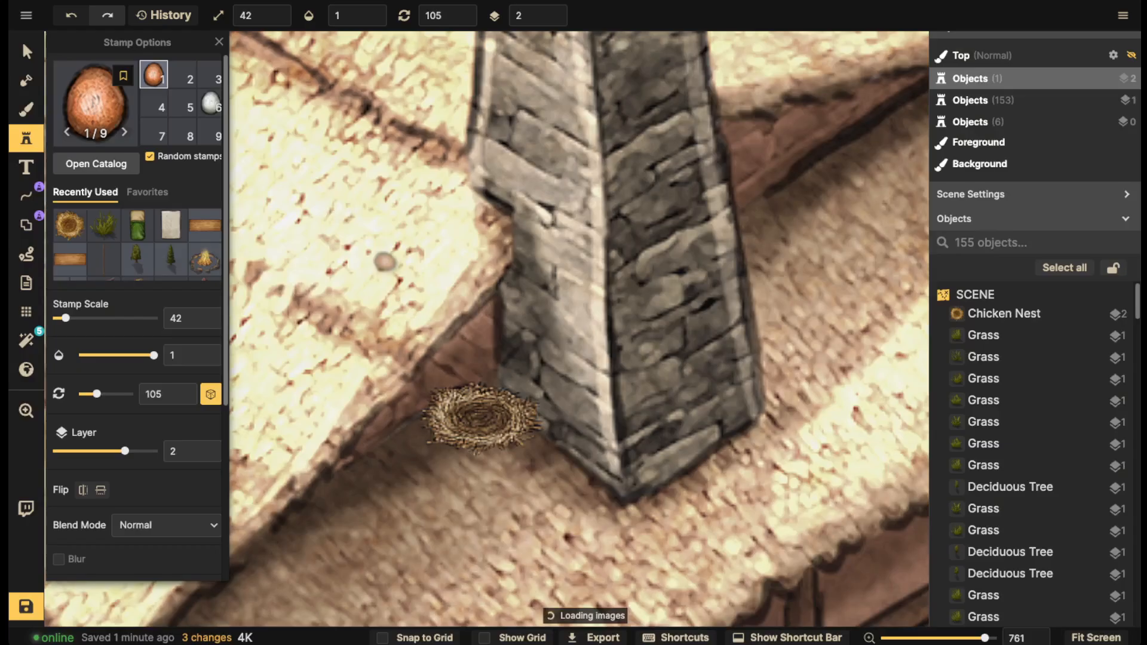
scroll(384, 261, "up", 2)
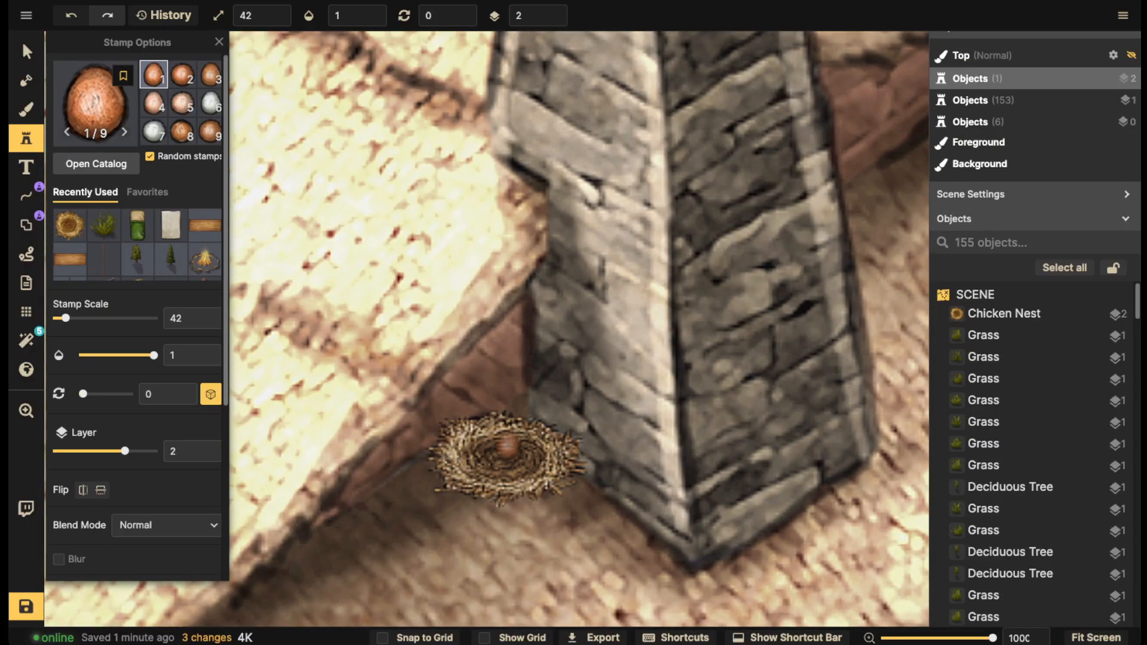
left_click(508, 444)
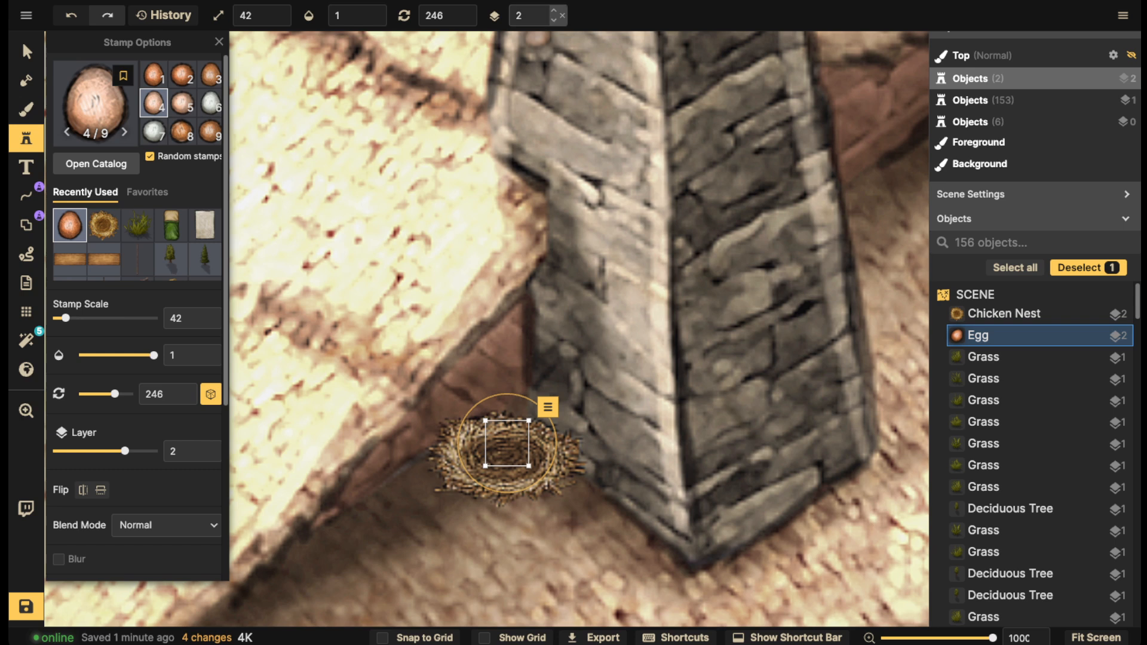
Set the egg's layer to 3 and place a second egg just below it in the nest
left_click(554, 11)
type("3")
key("Return")
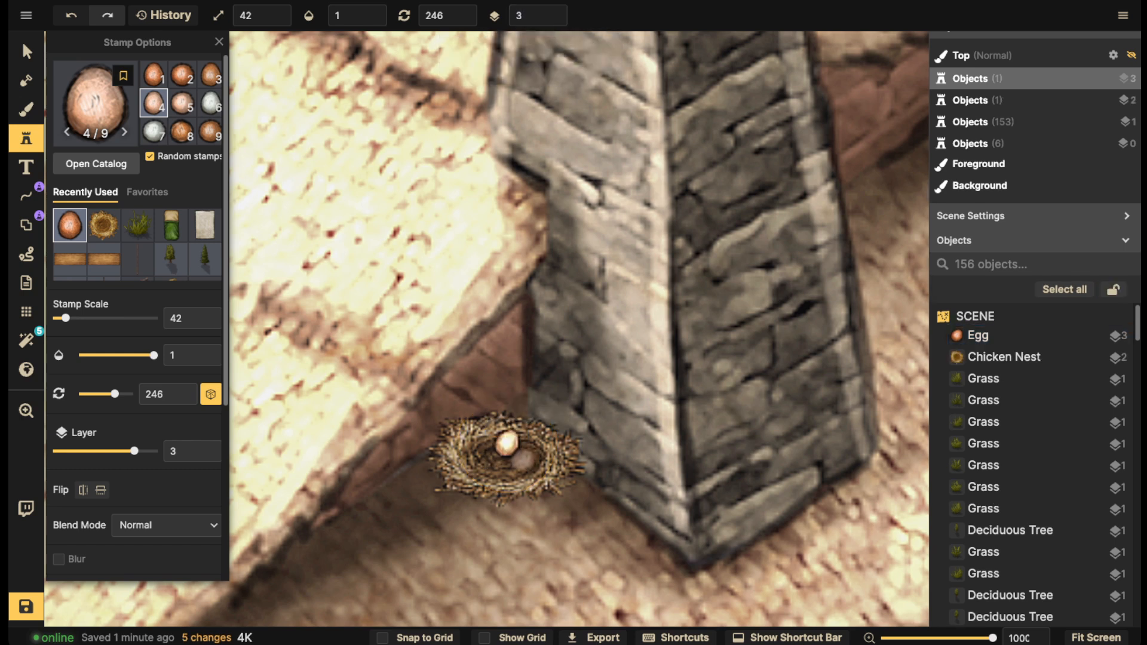
left_click(518, 461)
Select both eggs in the nest, darken them to a brightness of 46, and deselect them
left_click(26, 52)
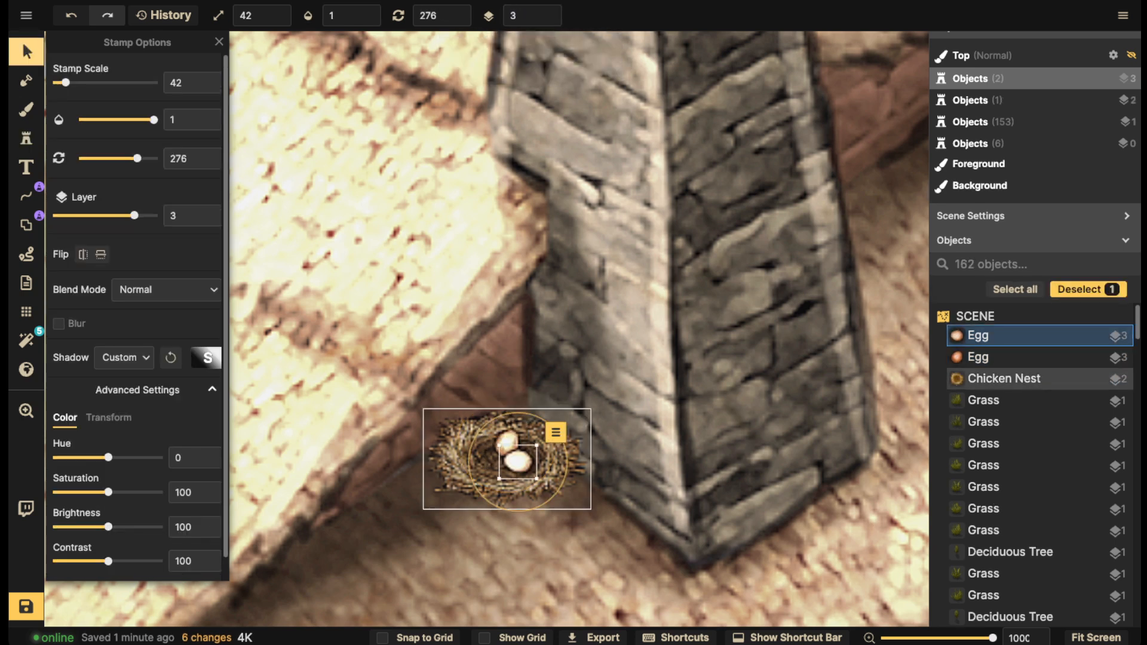
left_click(507, 442, "shift")
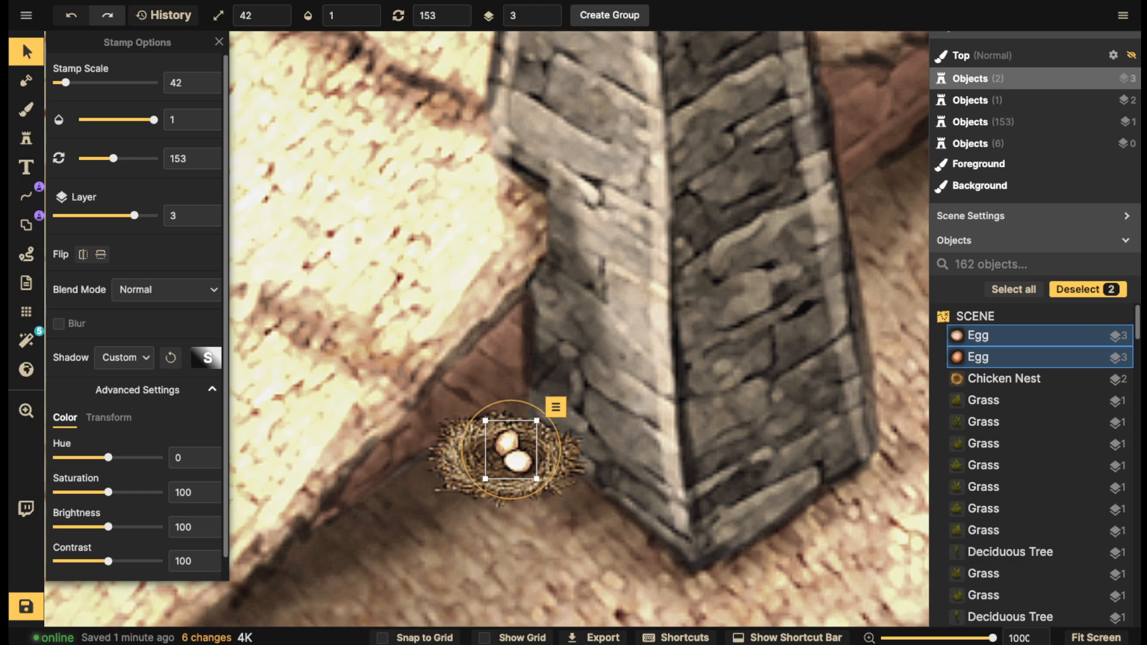
left_click_drag(108, 527, 92, 526)
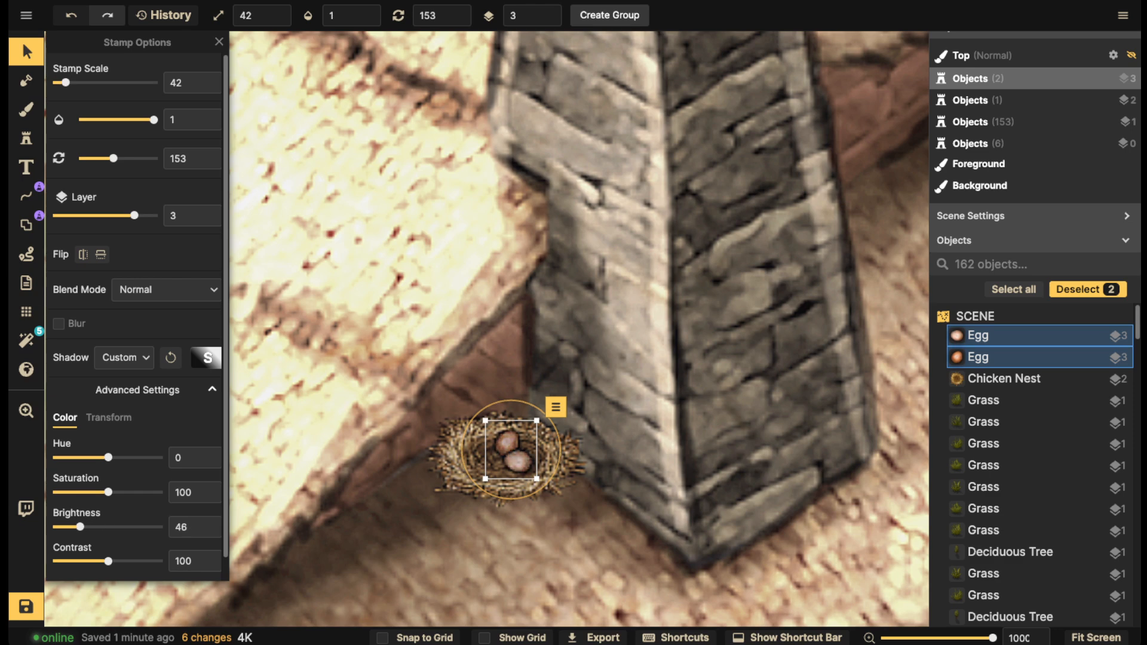
left_click(512, 352)
Nudge the nest slightly beneath the two eggs and deselect it
scroll(512, 351, "down", 8)
left_click(509, 401)
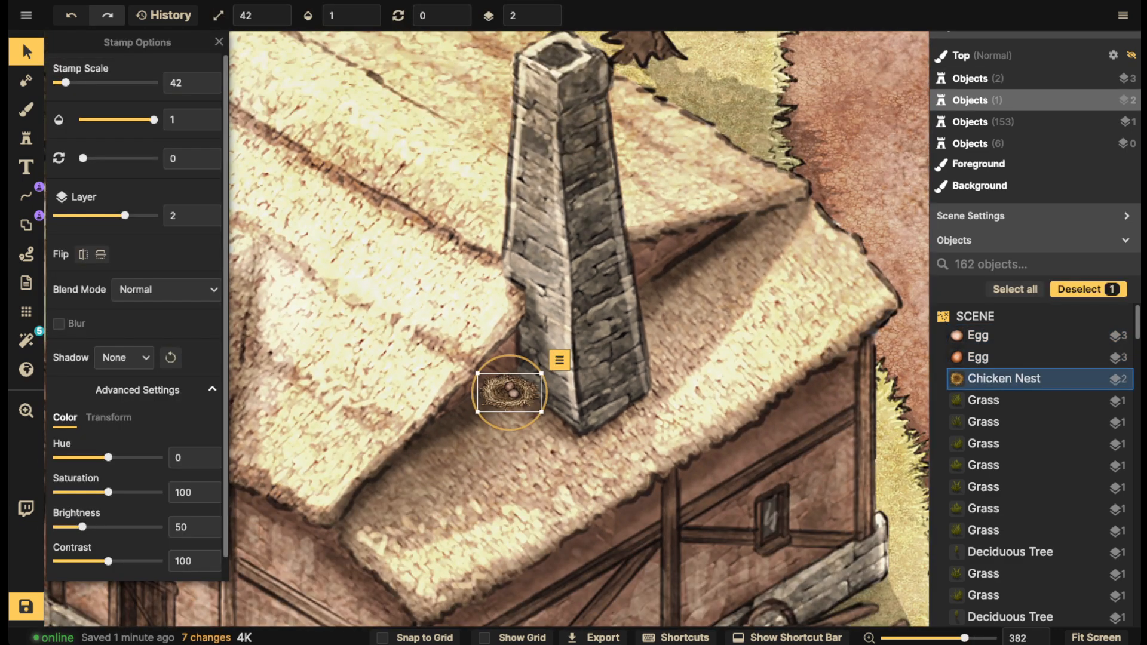
left_click_drag(472, 392, 472, 394)
left_click(441, 338)
scroll(441, 337, "down", 5)
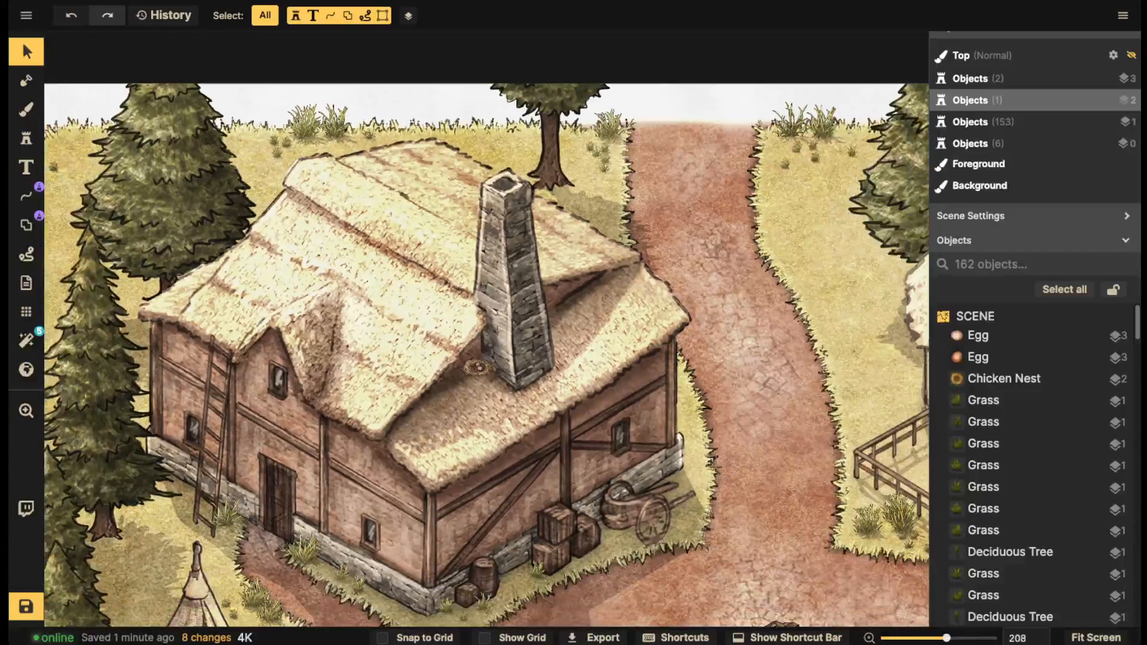
scroll(494, 354, "up", 4)
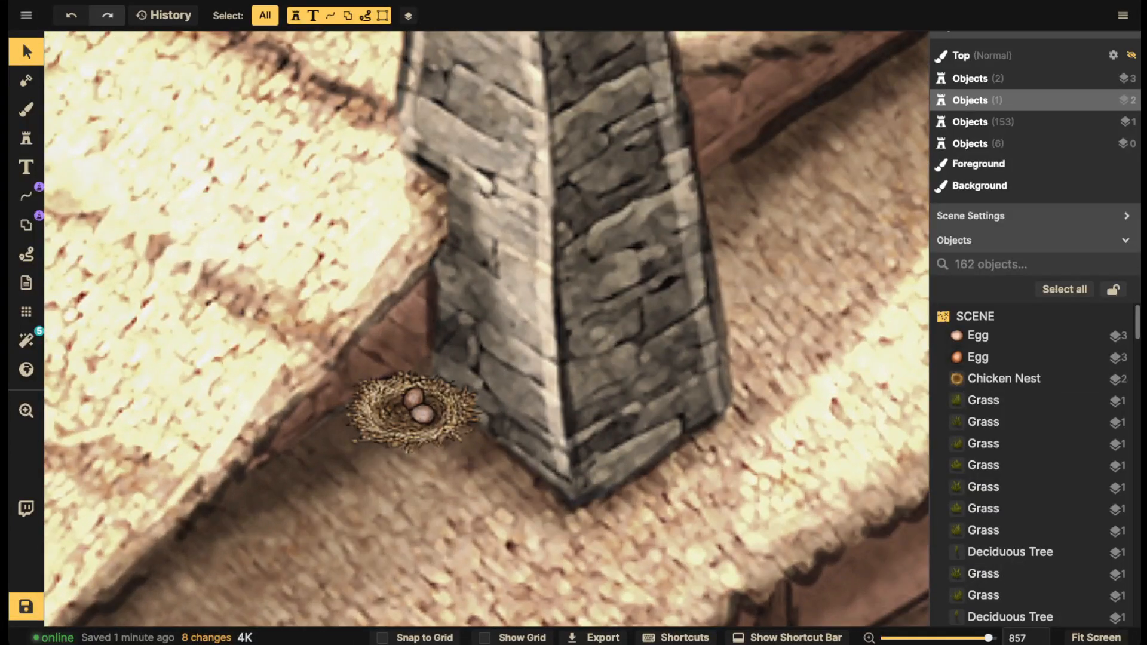
left_click(26, 196)
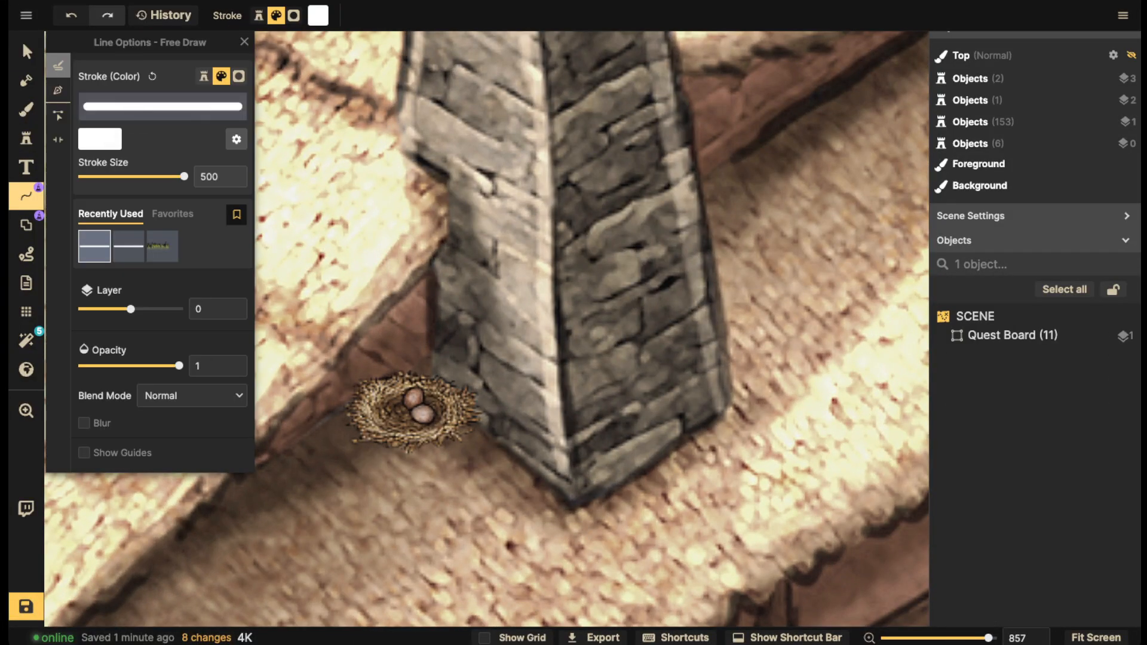
left_click(26, 52)
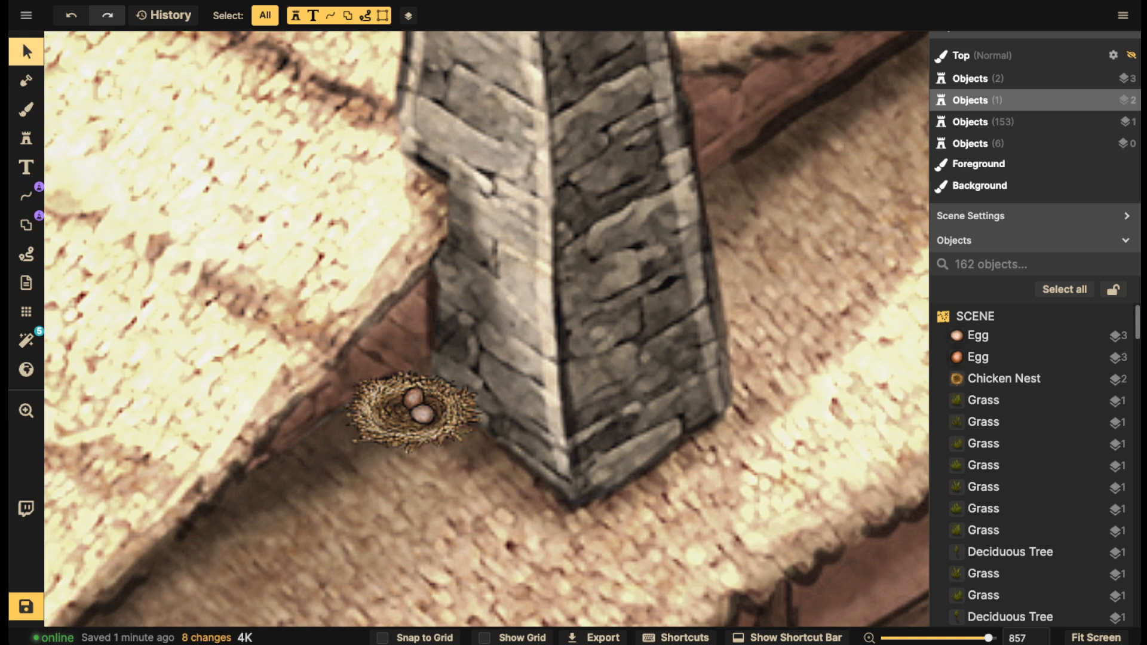
left_click(26, 195)
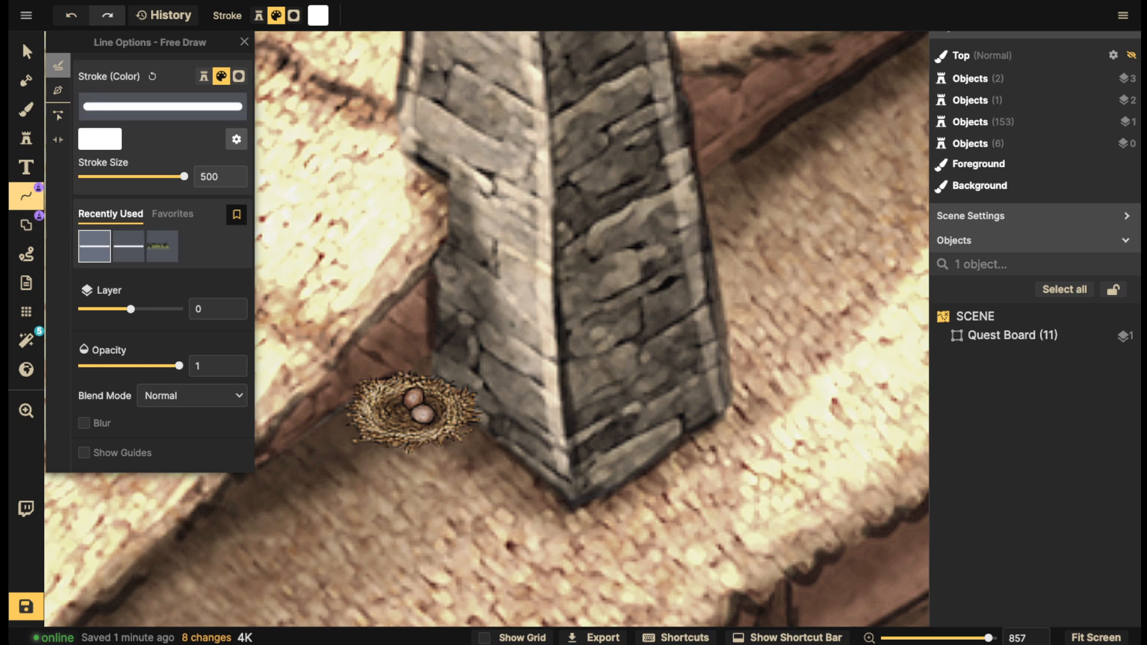
left_click(100, 139)
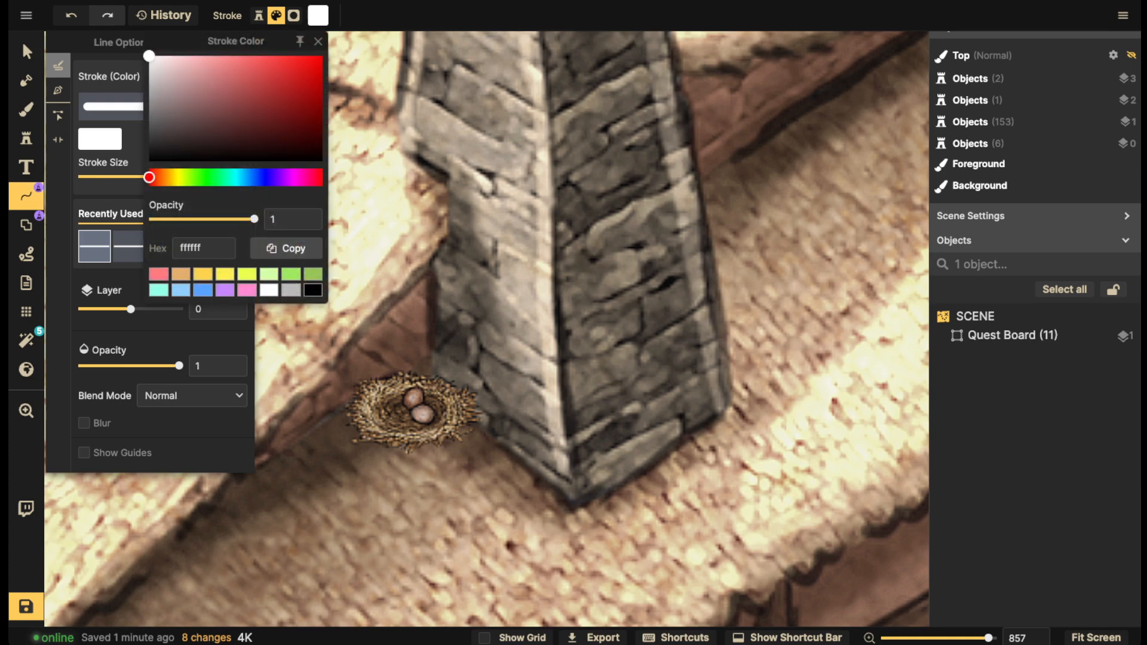
mouse_move(308, 66)
left_mouse_down()
mouse_move(322, 56)
mouse_move(319, 103)
left_mouse_up()
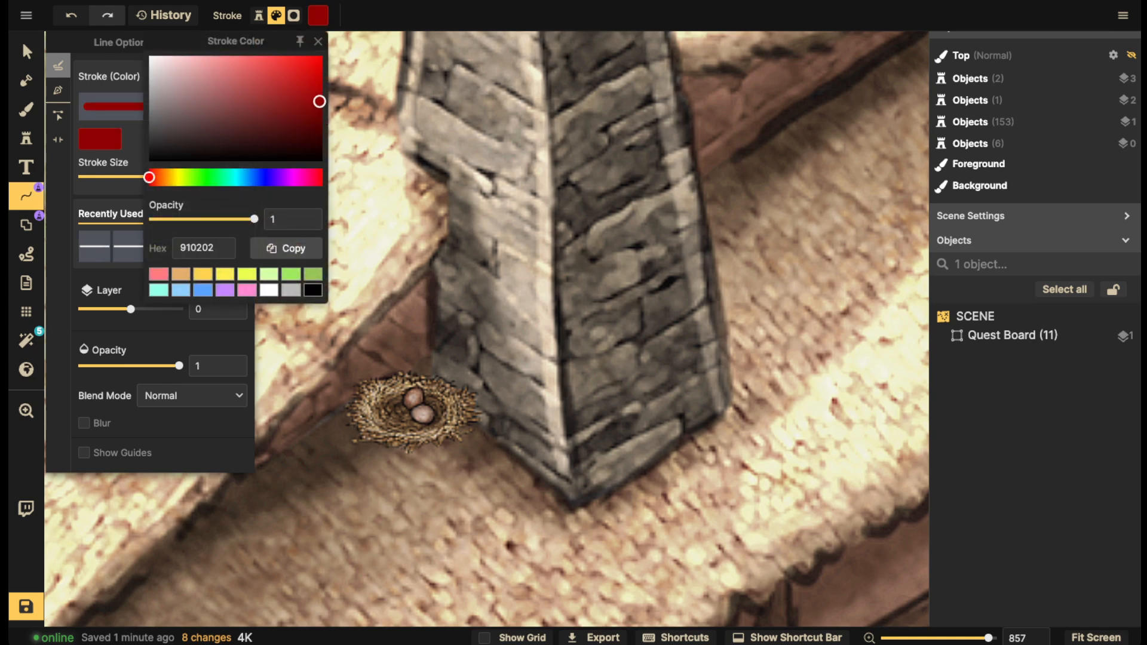
left_click(318, 41)
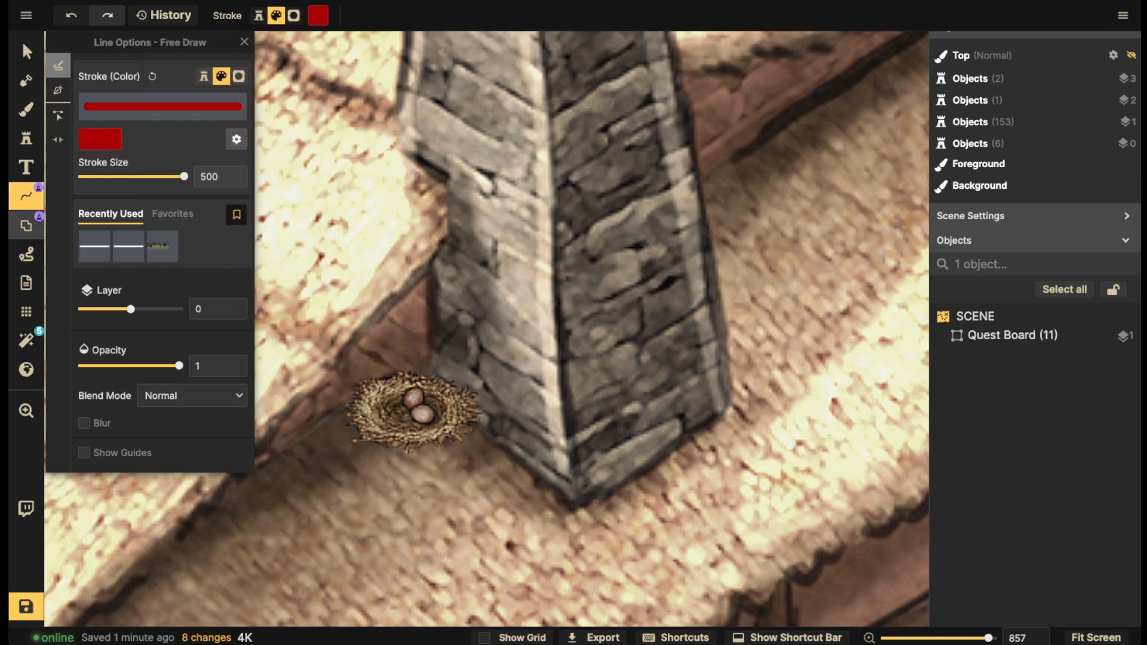
Configure new shapes with no stroke and a pure red colour fill instead of the clip mask
left_click(26, 225)
left_click(84, 98)
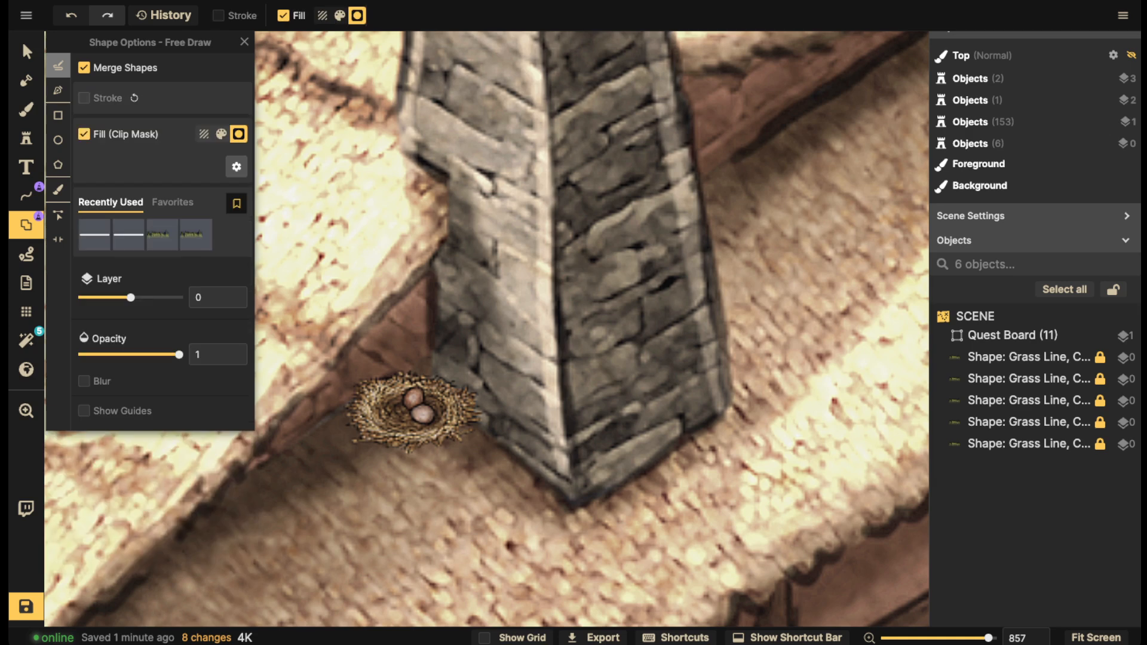
left_click(221, 134)
left_click(173, 164)
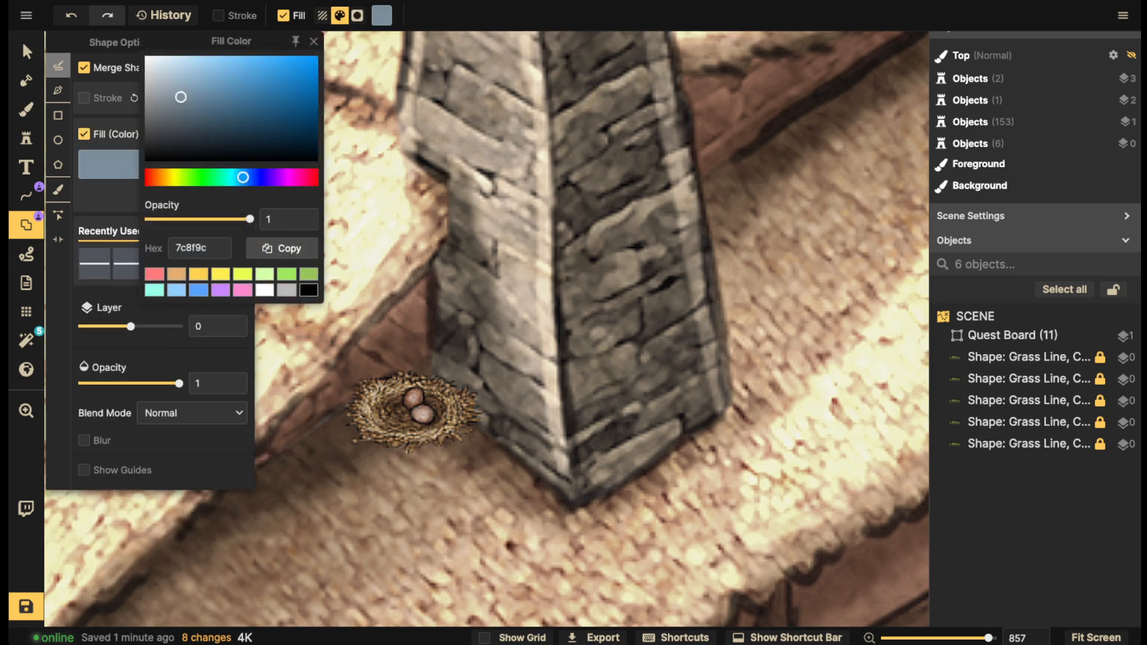
left_click(146, 177)
left_click_drag(275, 98, 318, 56)
left_click(314, 41)
Outline a single stone above the nest on the chimney's light face with the Pen shape tool and add it as a four-cornered shape
scroll(472, 294, "up", 2)
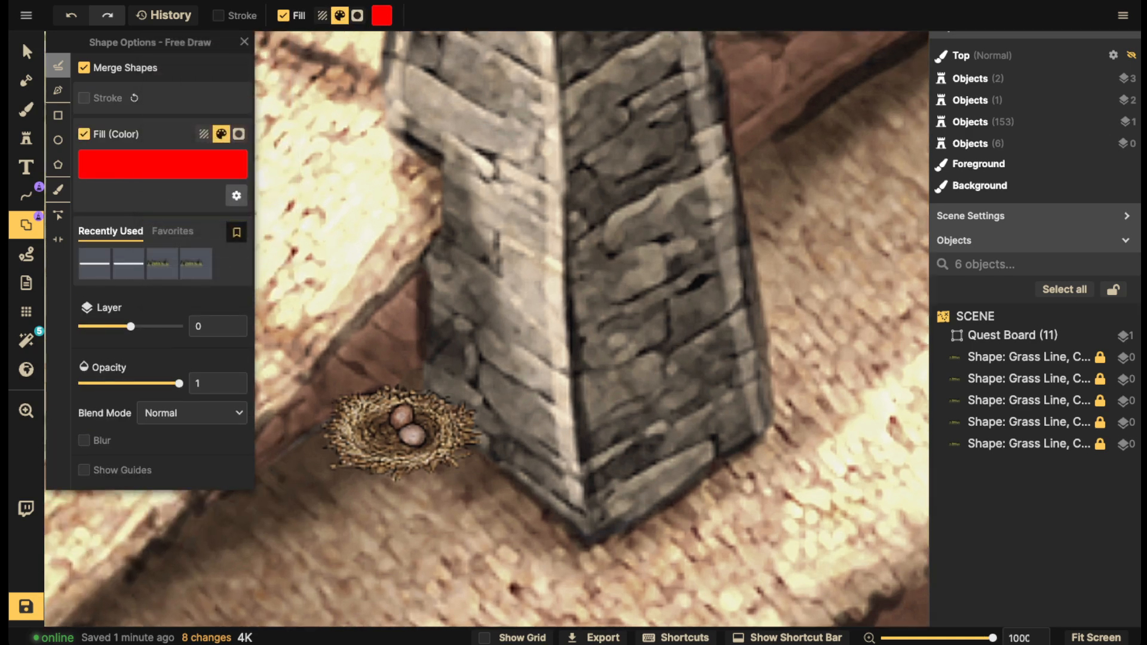
left_click(58, 115)
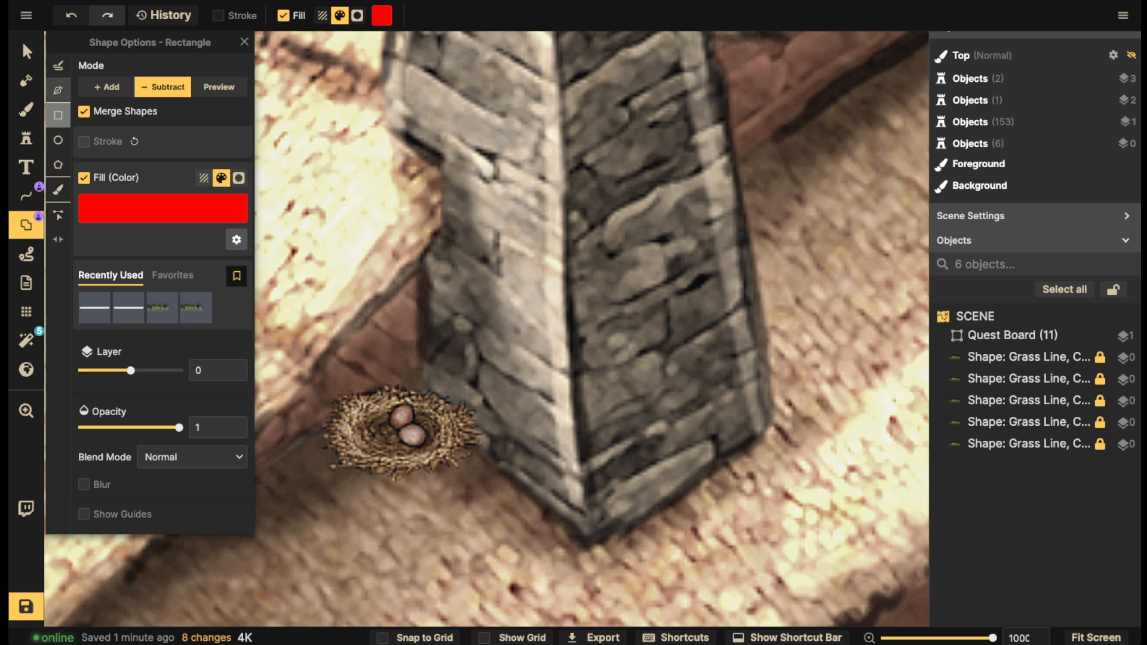
left_click(58, 90)
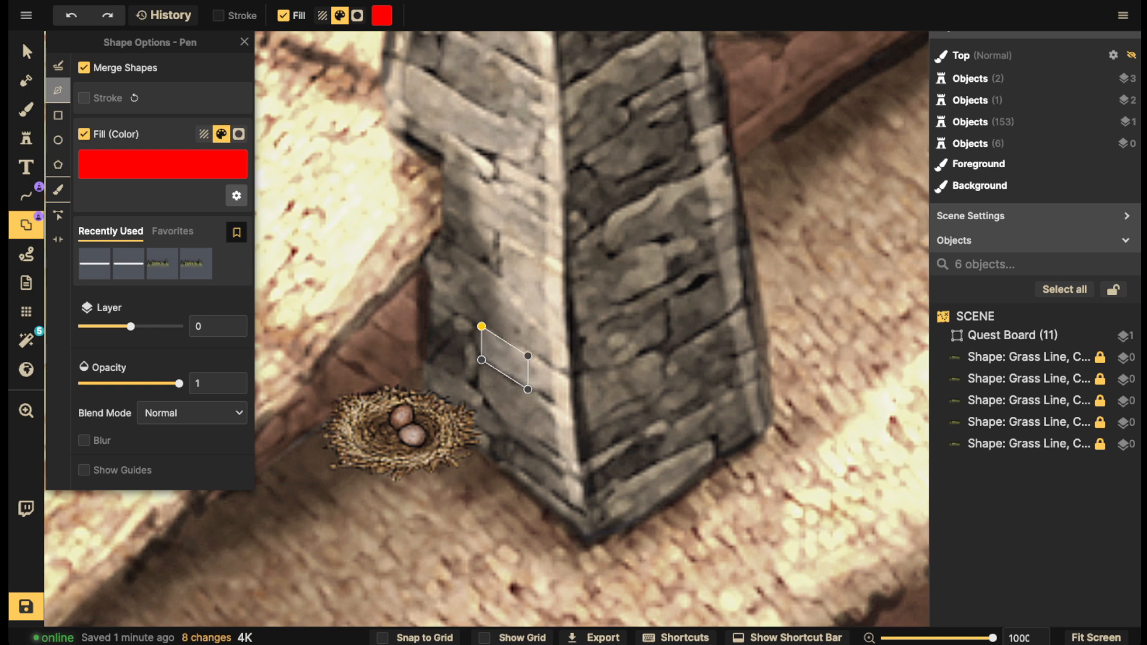
left_click(481, 326)
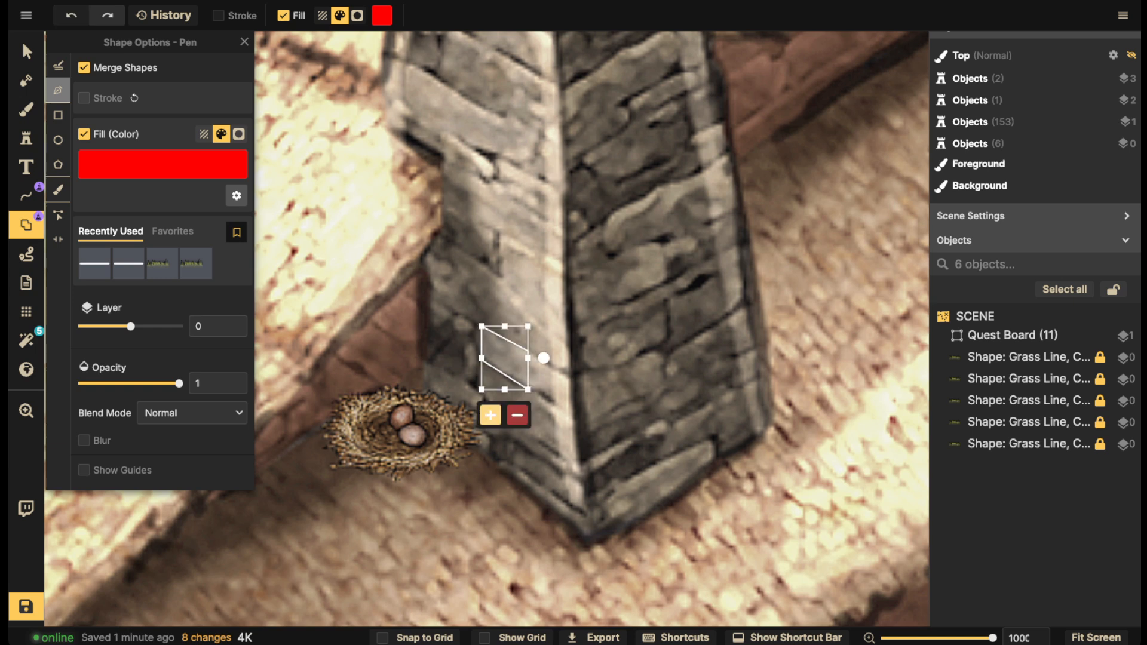
left_click(489, 414)
Raise the red shape on the chimney to layer 3
left_click(27, 52)
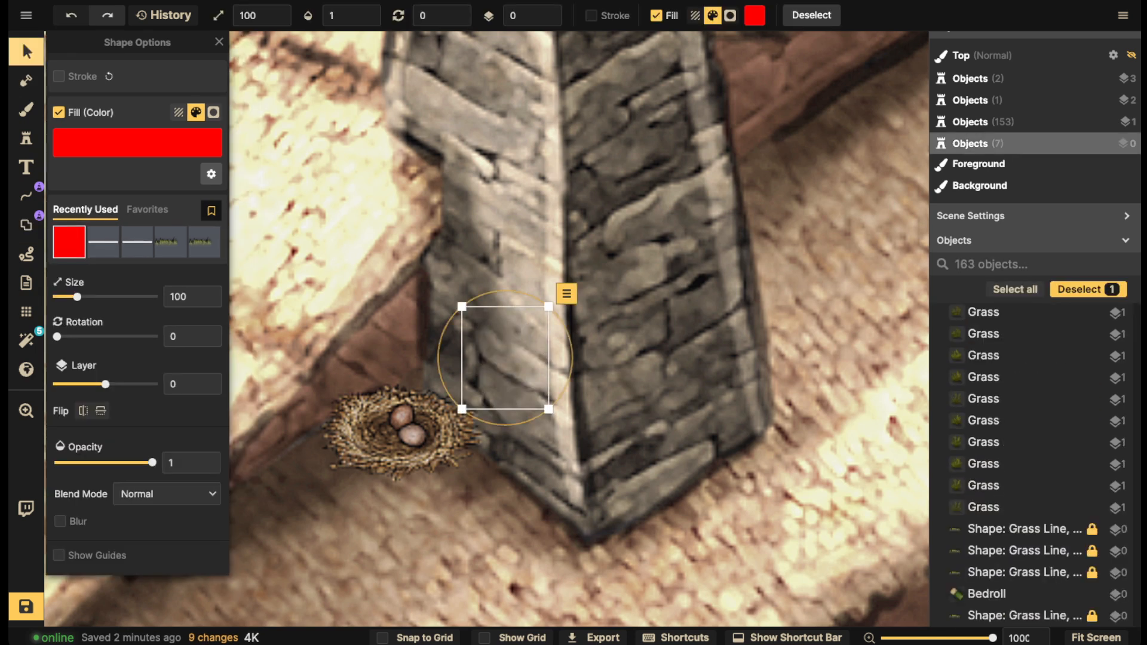
key("super+Up")
key("super+Up")
key("super+Up")
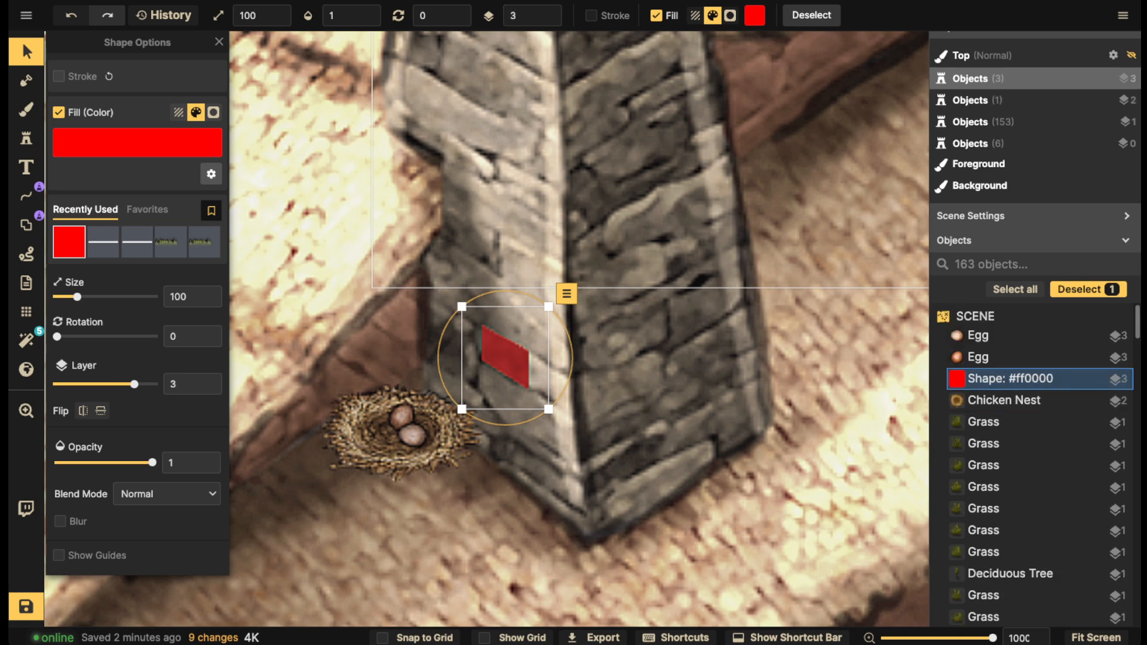
Set the red shape's blend mode to Color and nudge it to fit the chimney stone
left_click(167, 495)
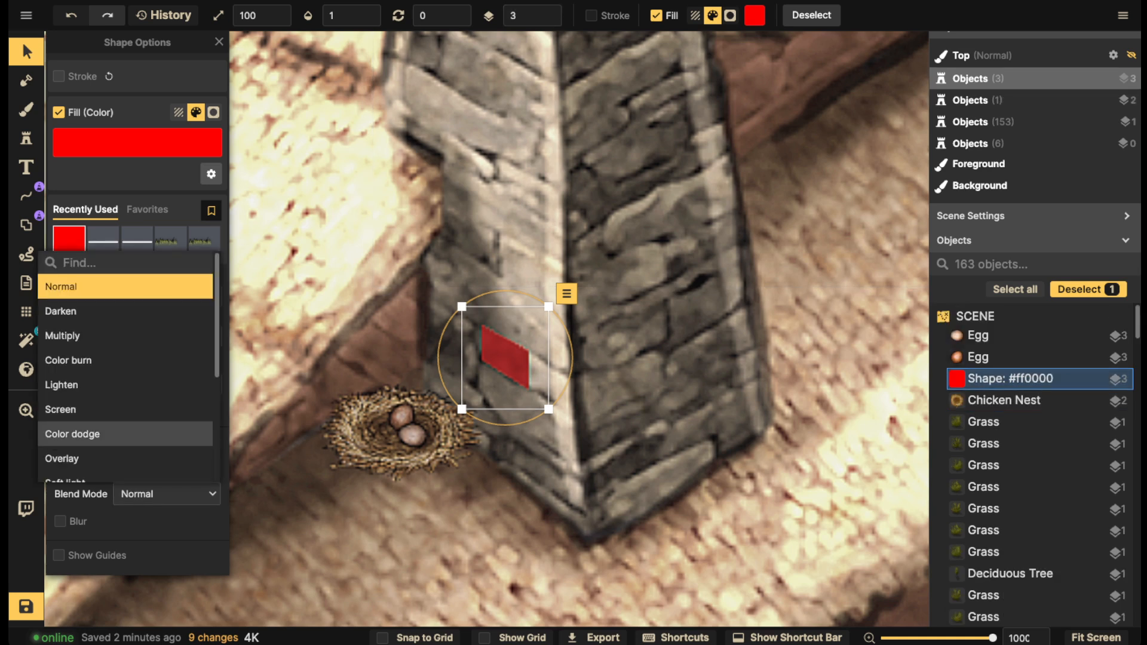
scroll(126, 440, "down", 3)
left_click(125, 446)
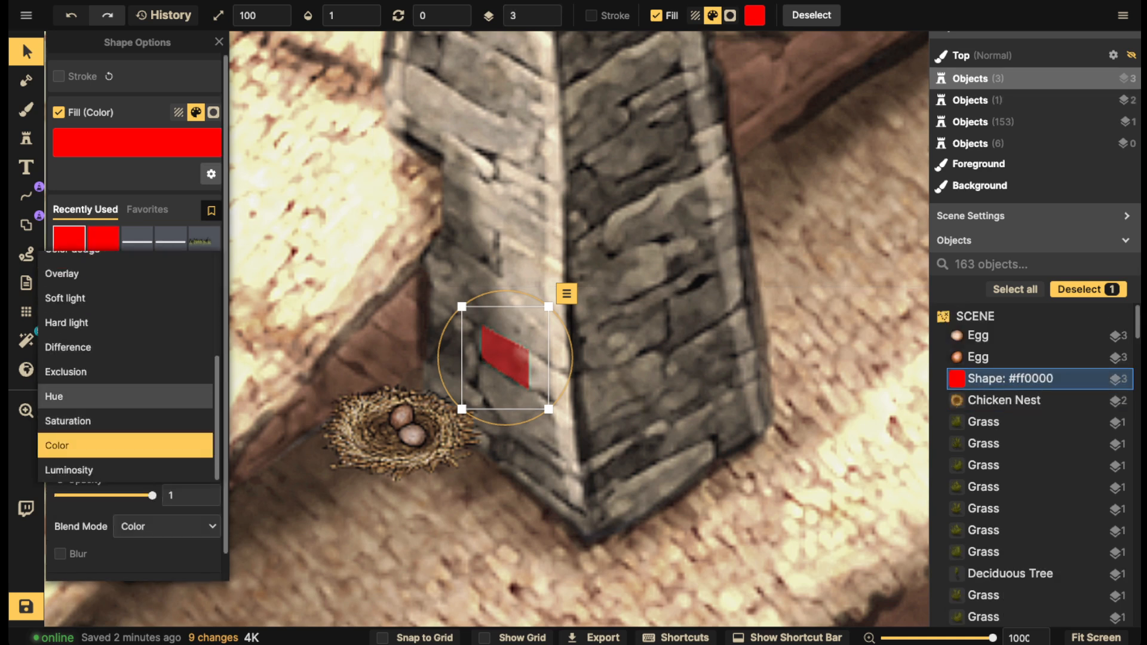
left_click(119, 446)
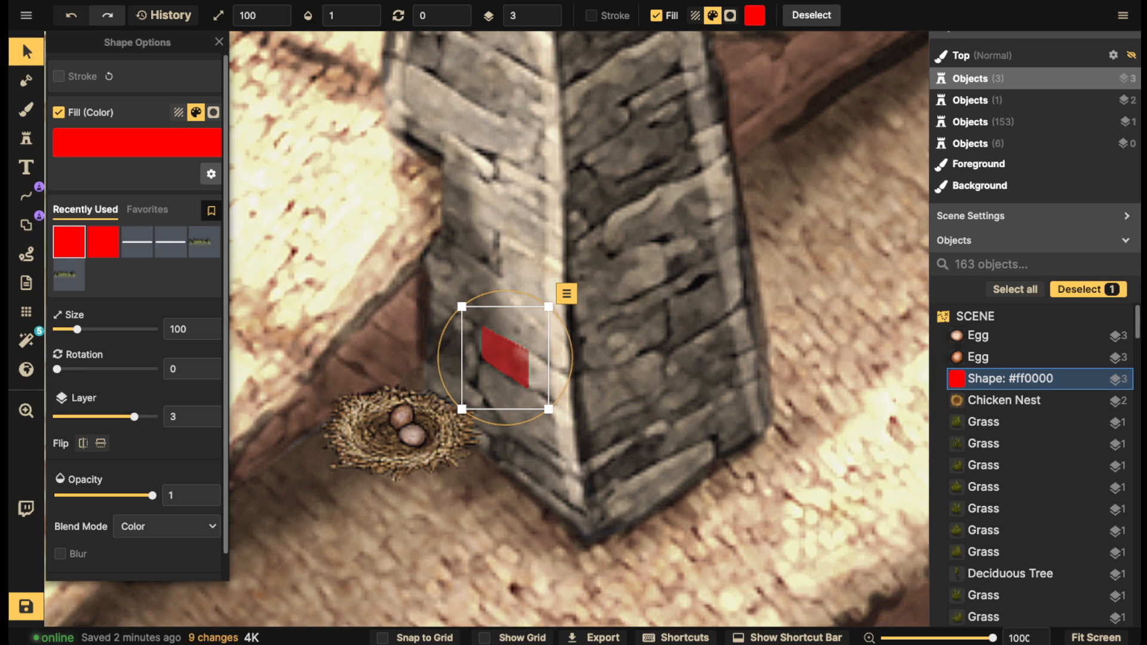
mouse_move(506, 358)
left_mouse_down()
mouse_move(506, 379)
mouse_move(503, 354)
left_mouse_up()
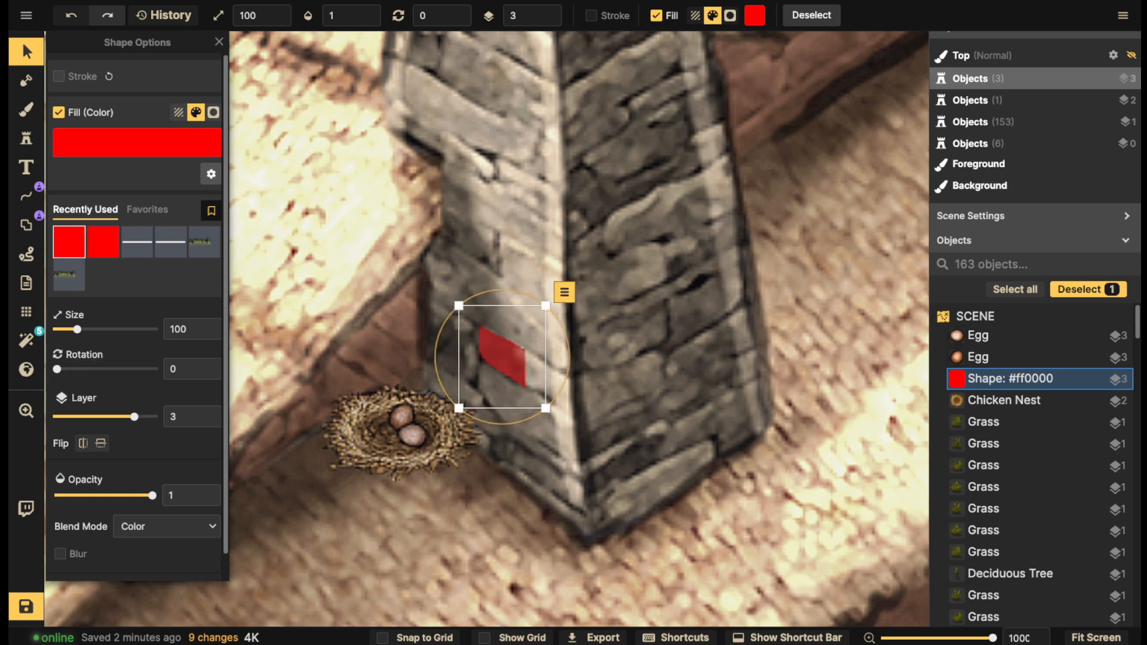
Recolour the stone shape to orange-brown #ab4c13 at 0.62 opacity and deselect it
left_click_drag(152, 495, 133, 495)
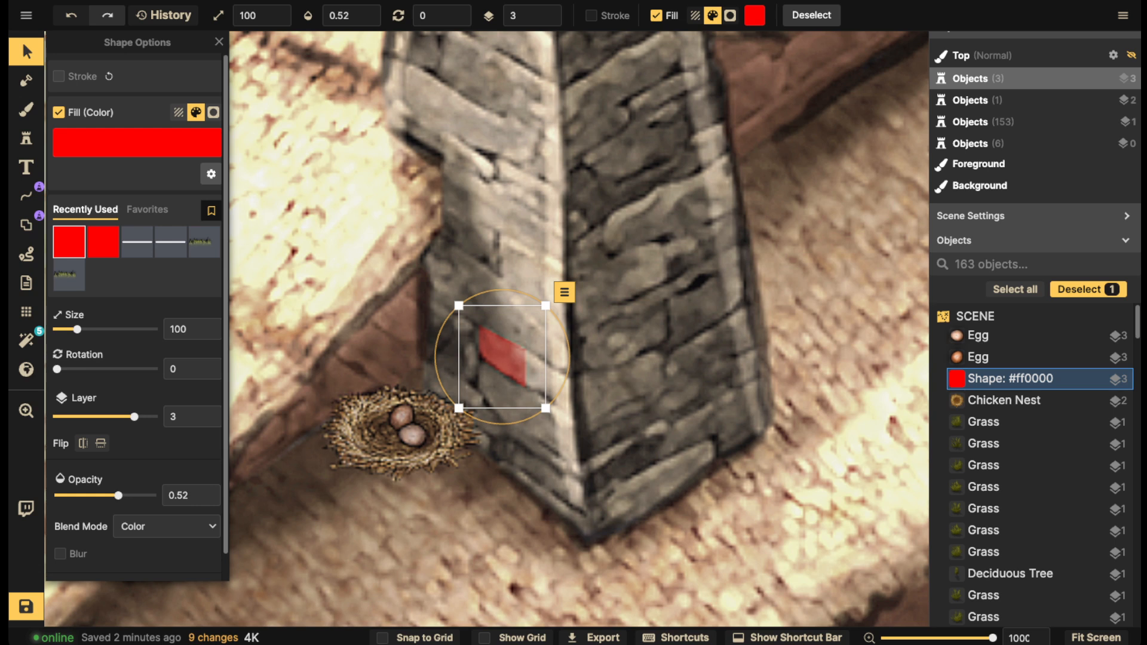
left_click(137, 142)
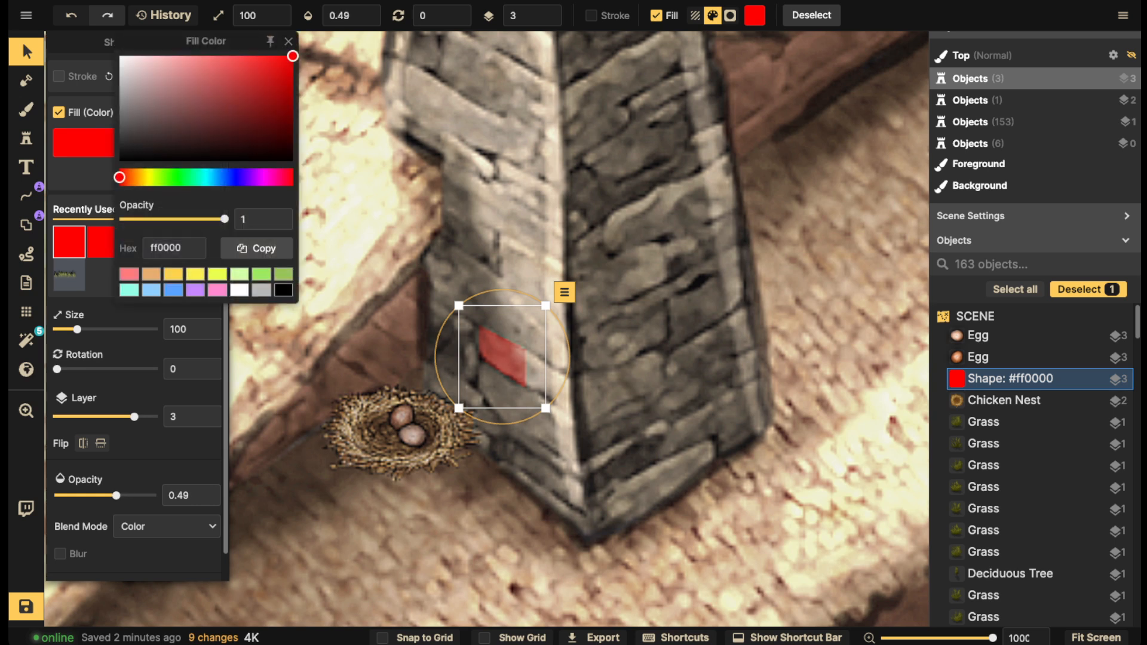
left_click(152, 274)
left_click_drag(255, 96, 256, 98)
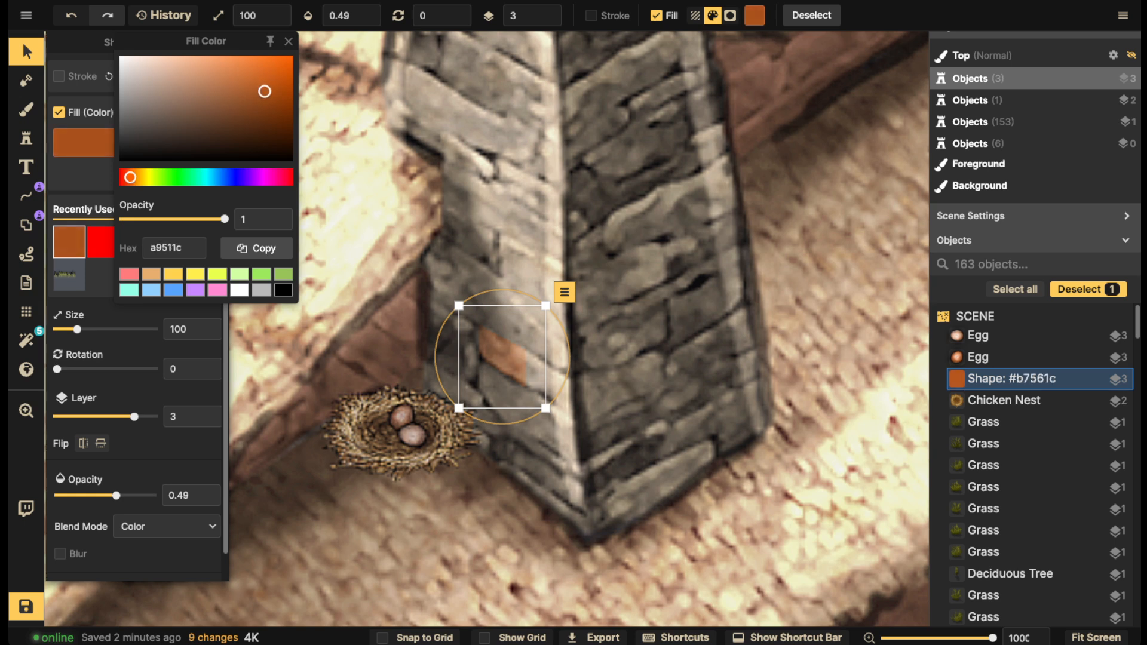
left_click(288, 41)
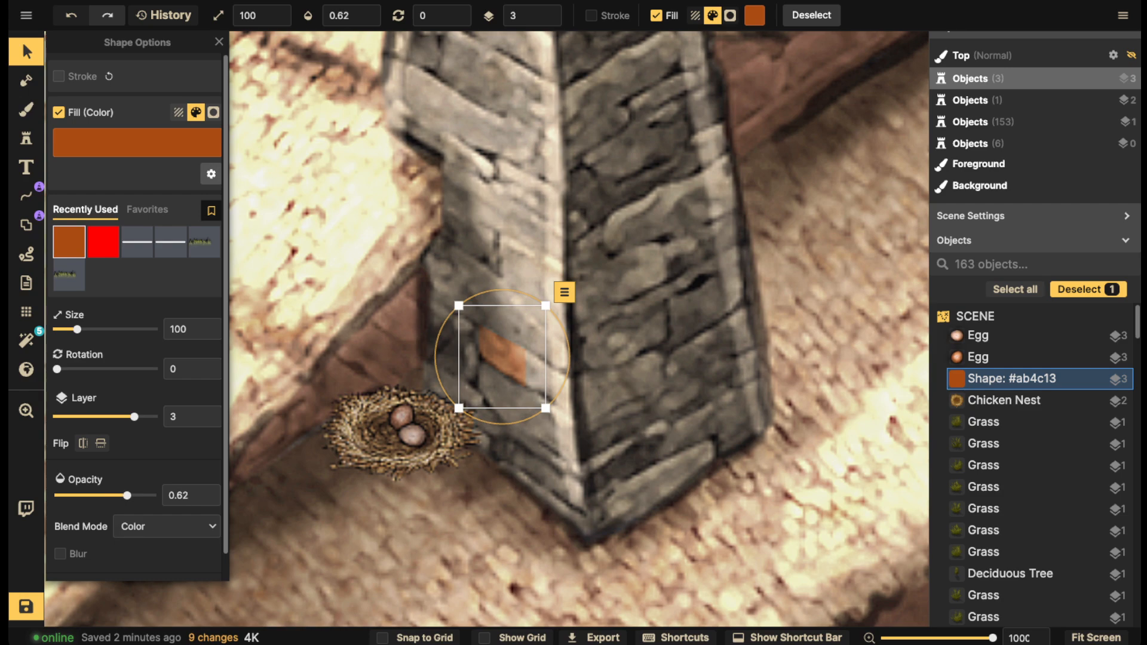
left_click(373, 221)
scroll(373, 221, "down", 10)
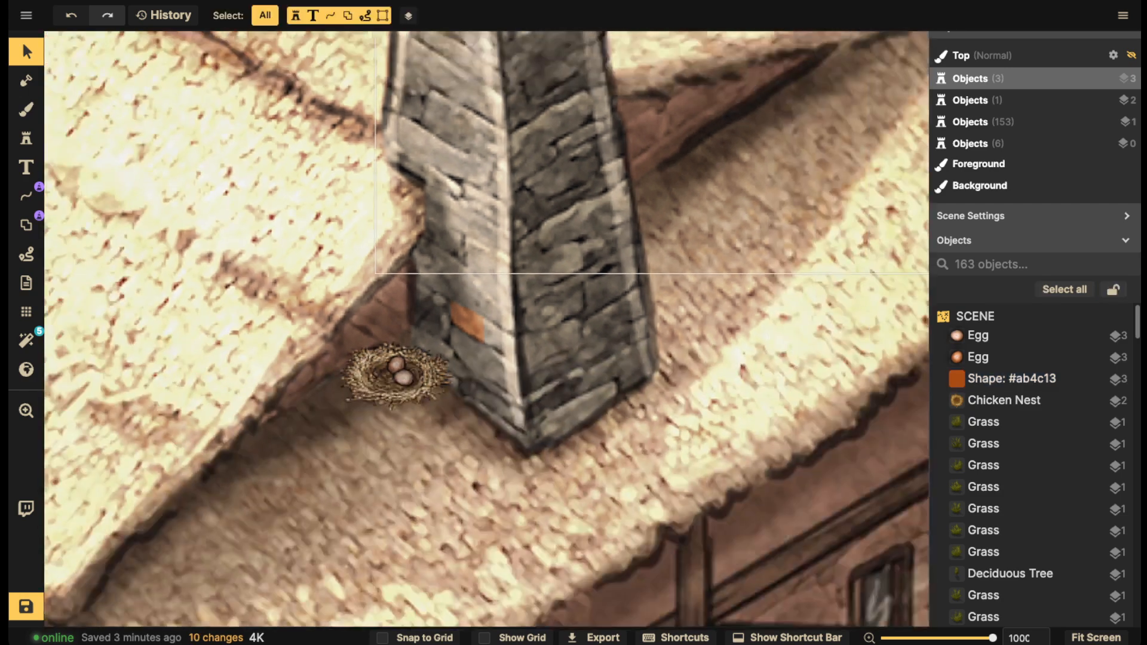
Examine the nest and coloured chimney stone on the farmhouse roof, and the village map as a whole
scroll(372, 221, "down", 10)
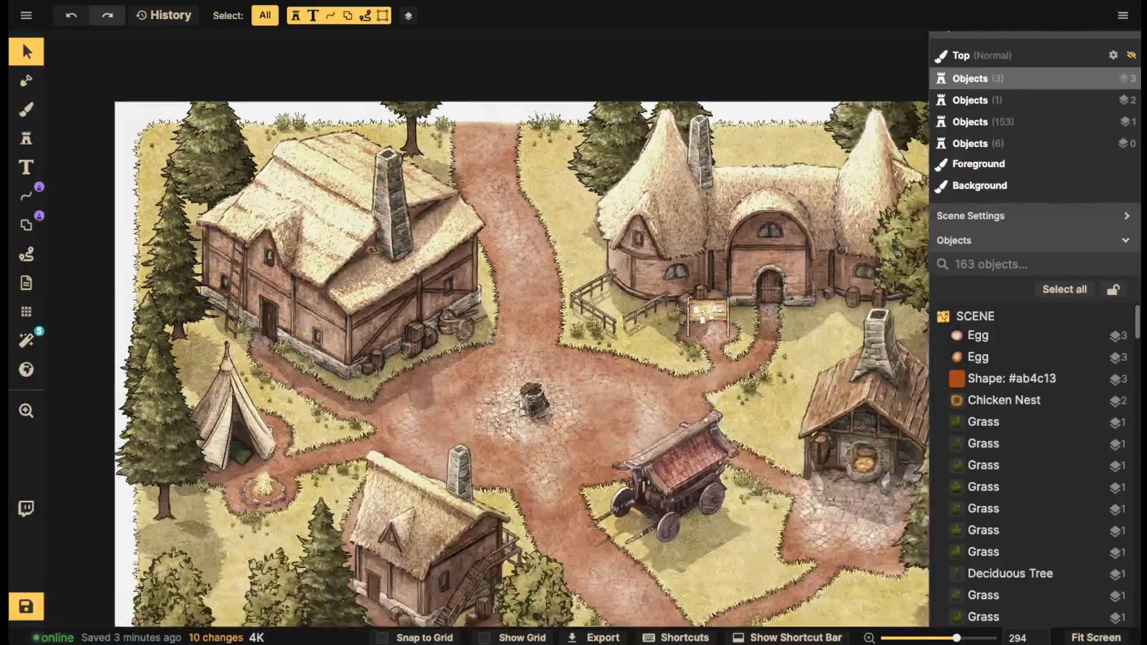
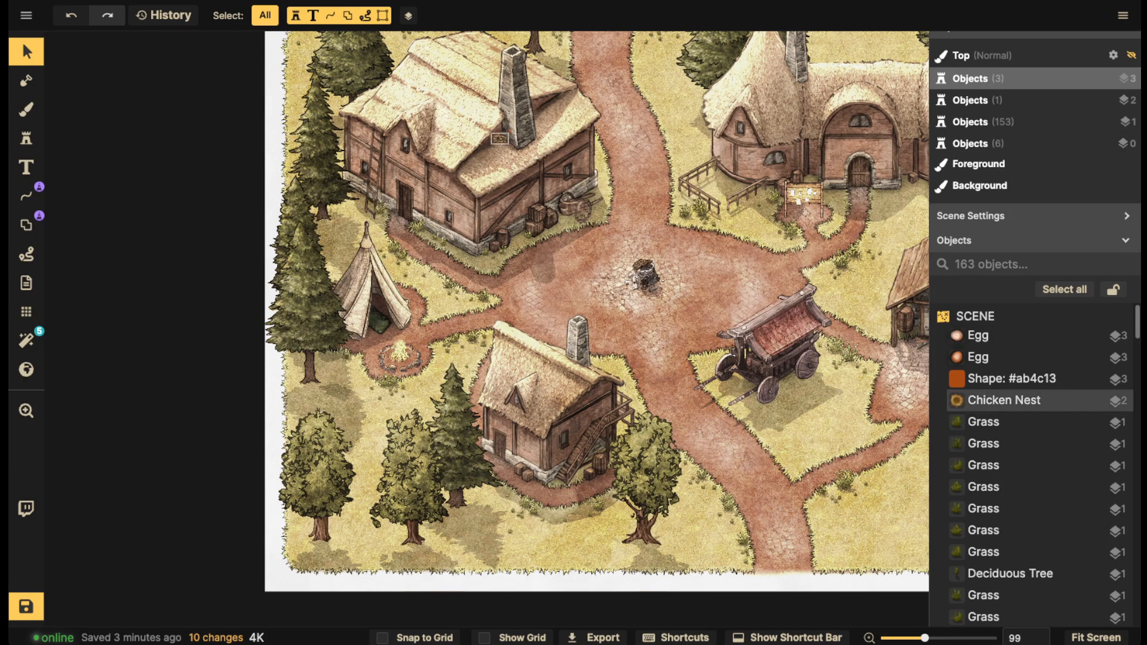
scroll(501, 138, "up", 8)
scroll(500, 138, "up", 20)
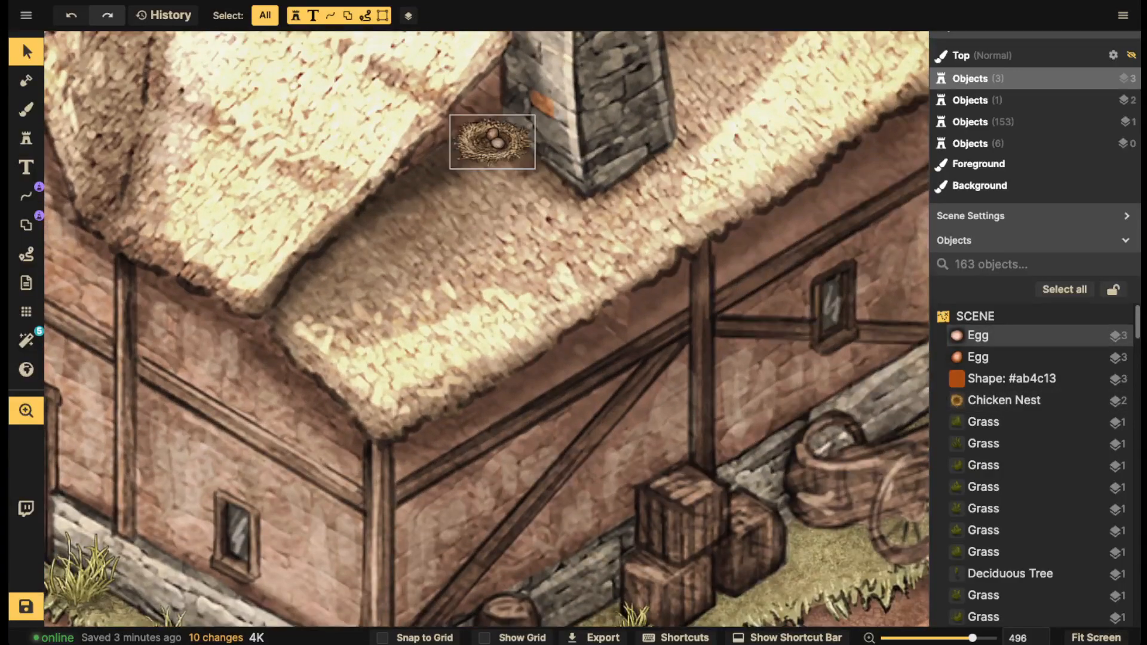
left_click_drag(500, 139, 497, 389)
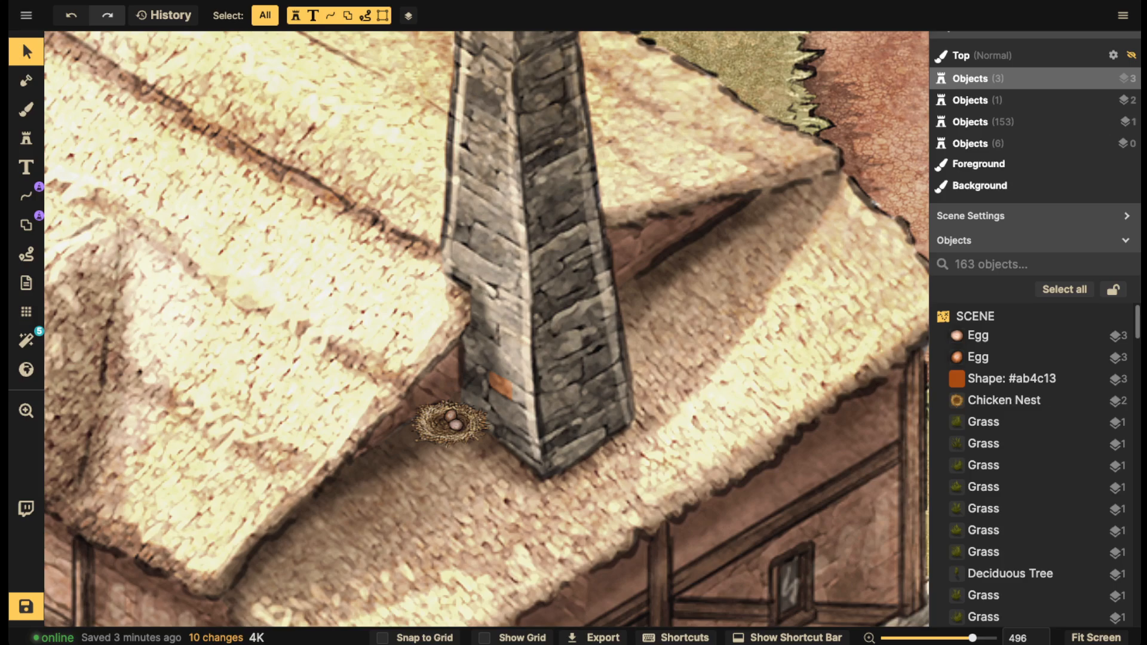
scroll(344, 194, "down", 5)
left_click_drag(361, 487, 413, 359)
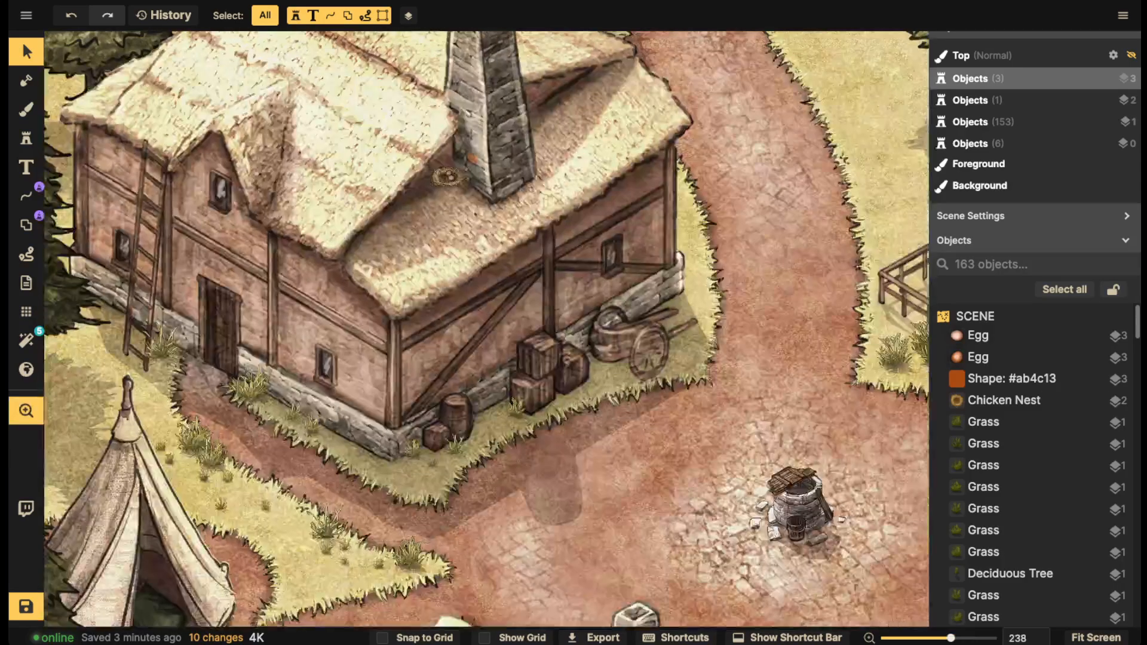
scroll(412, 360, "down", 2)
scroll(421, 323, "down", 4)
left_click_drag(798, 383, 602, 333)
scroll(605, 308, "down", 1)
scroll(504, 305, "up", 2)
left_click_drag(505, 305, 516, 339)
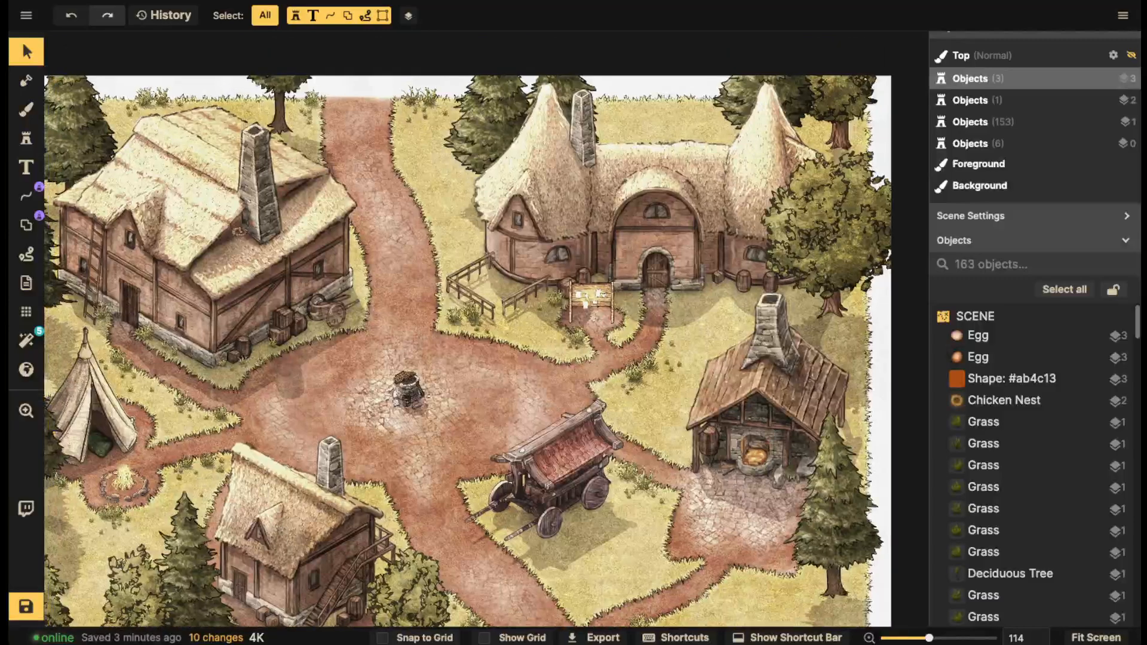
scroll(568, 430, "down", 1)
left_click_drag(574, 439, 627, 360)
scroll(628, 361, "up", 3)
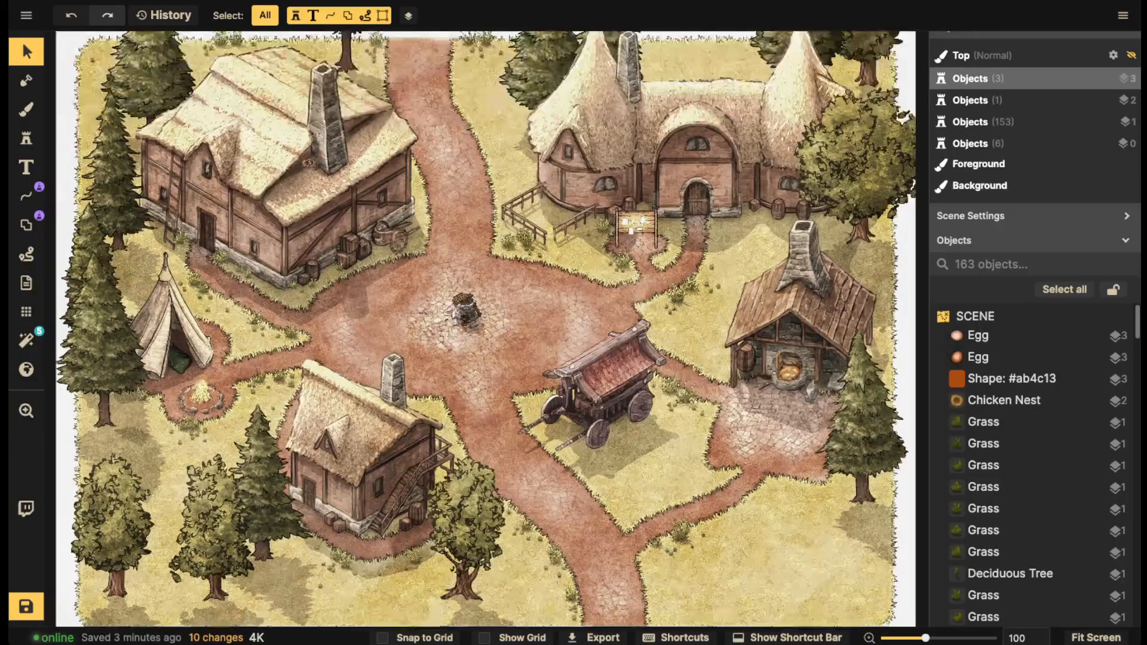
Clear the stamp catalog search and choose the pink-and-red Love Balloon stamp from the Fantasy Regional Holidays collection
scroll(615, 394, "up", 3)
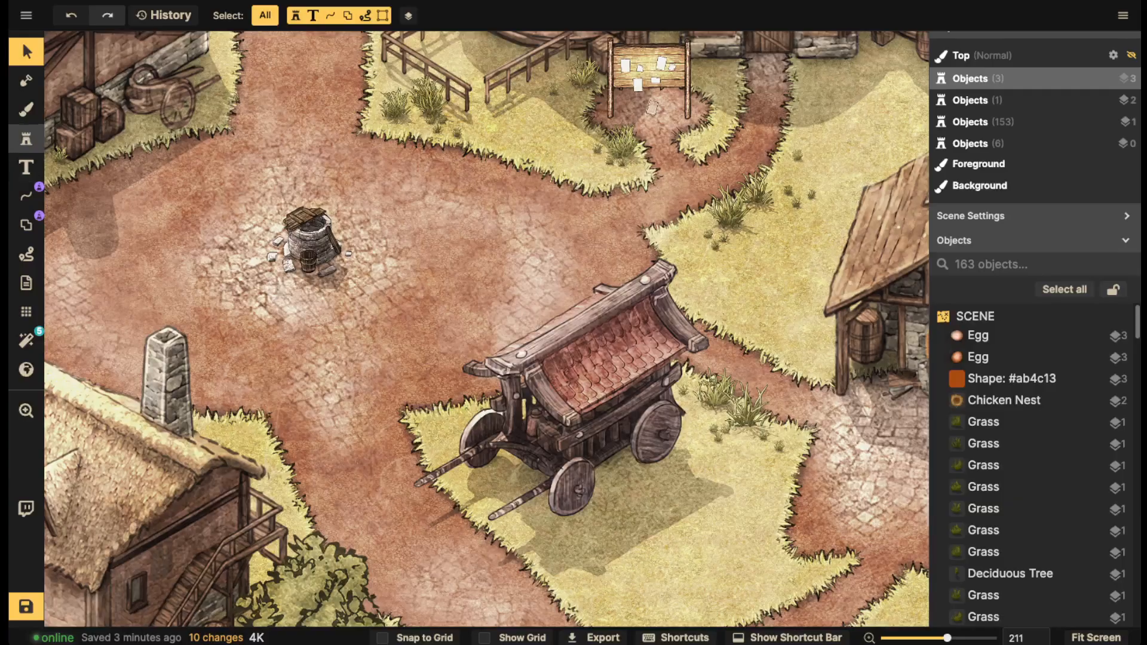
left_click(26, 139)
key("f")
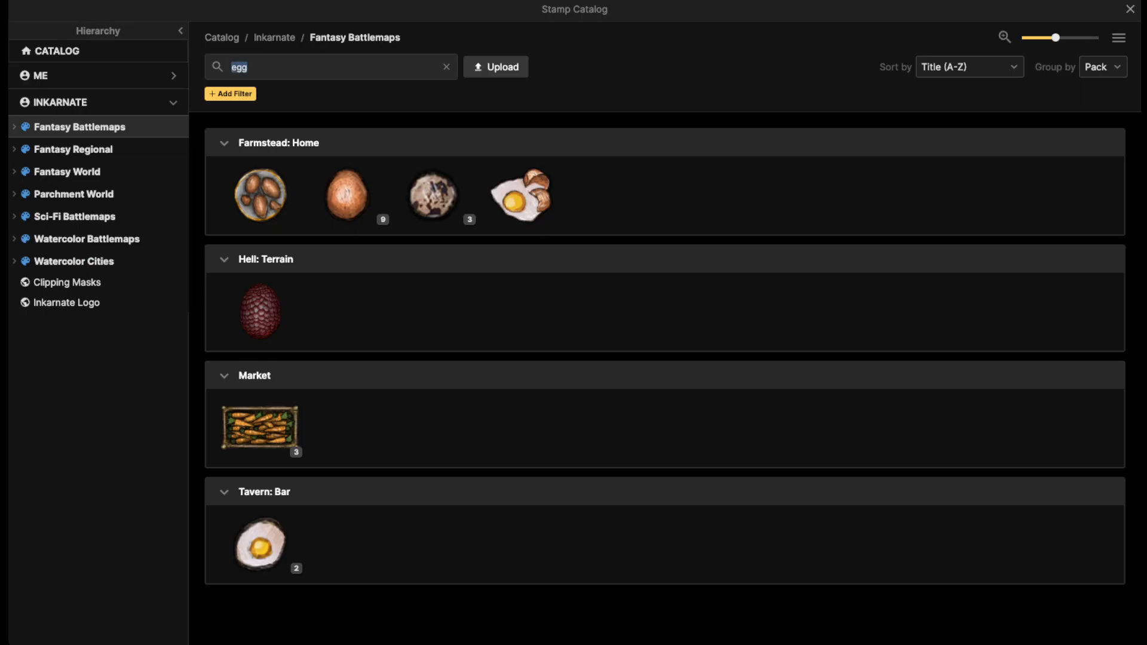
left_click(446, 67)
left_click(74, 149)
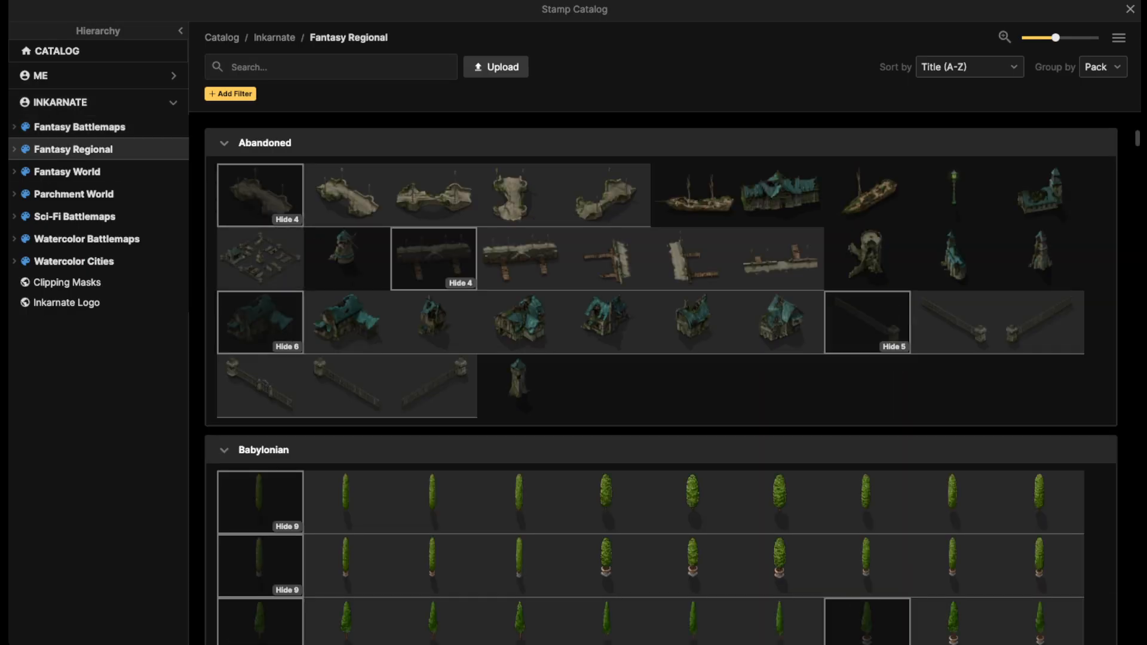
scroll(335, 281, "down", 8)
scroll(650, 386, "down", 5)
left_click(14, 149)
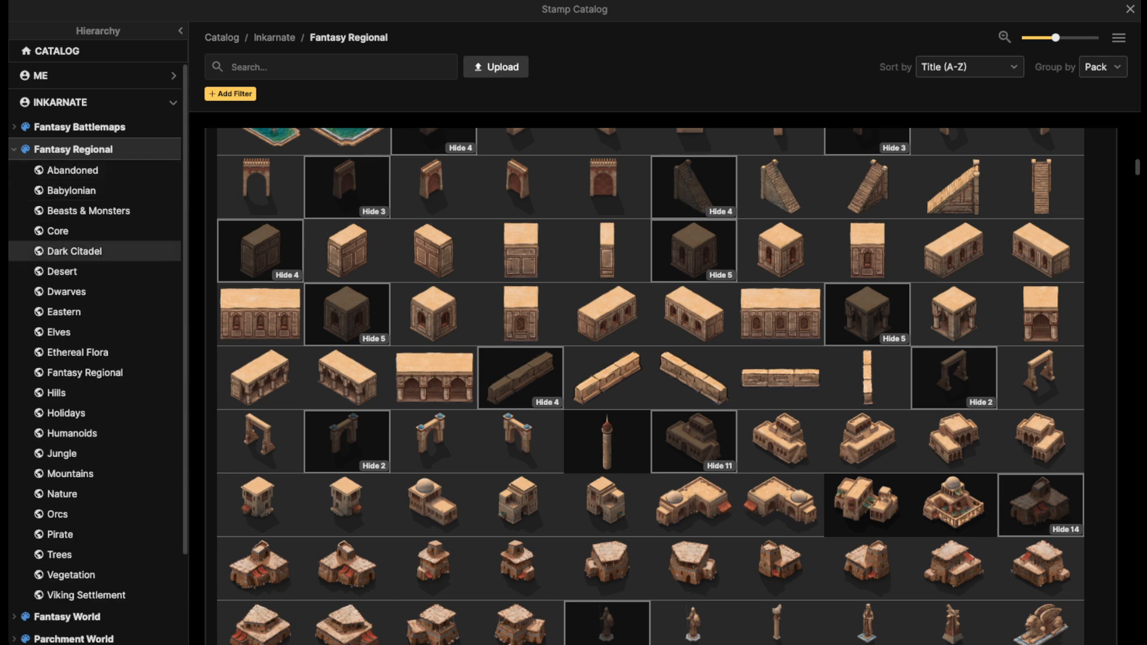
left_click(66, 413)
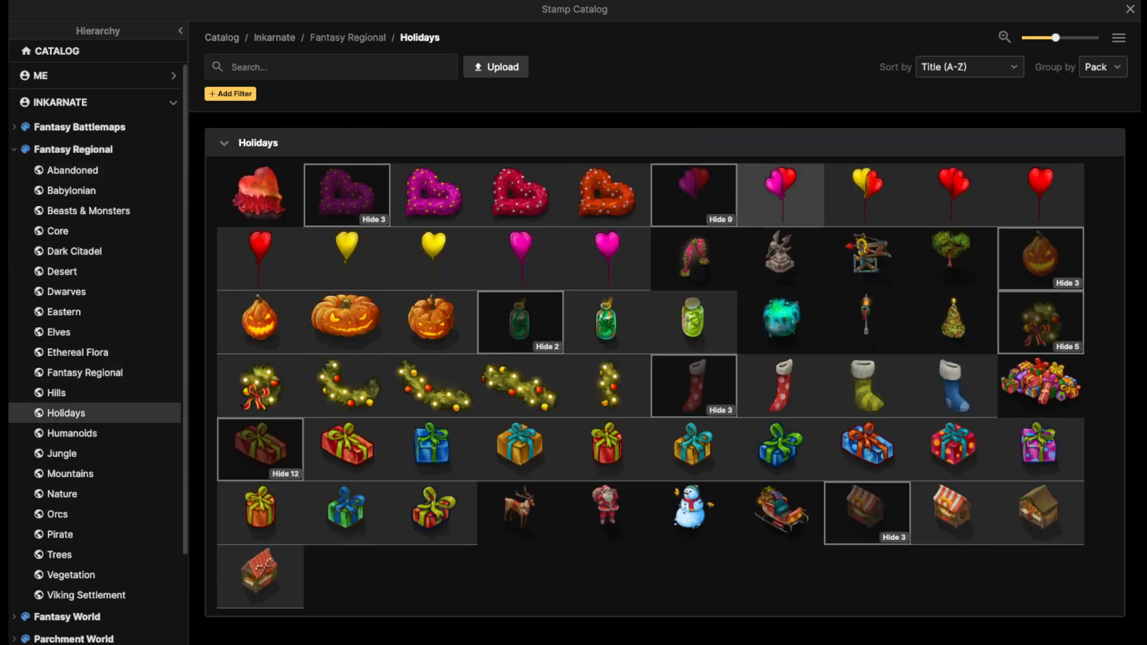
left_click(780, 195)
Place five Love Balloon stamps at scale 142 along the ridge of the covered cart's roof
scroll(533, 304, "up", 5)
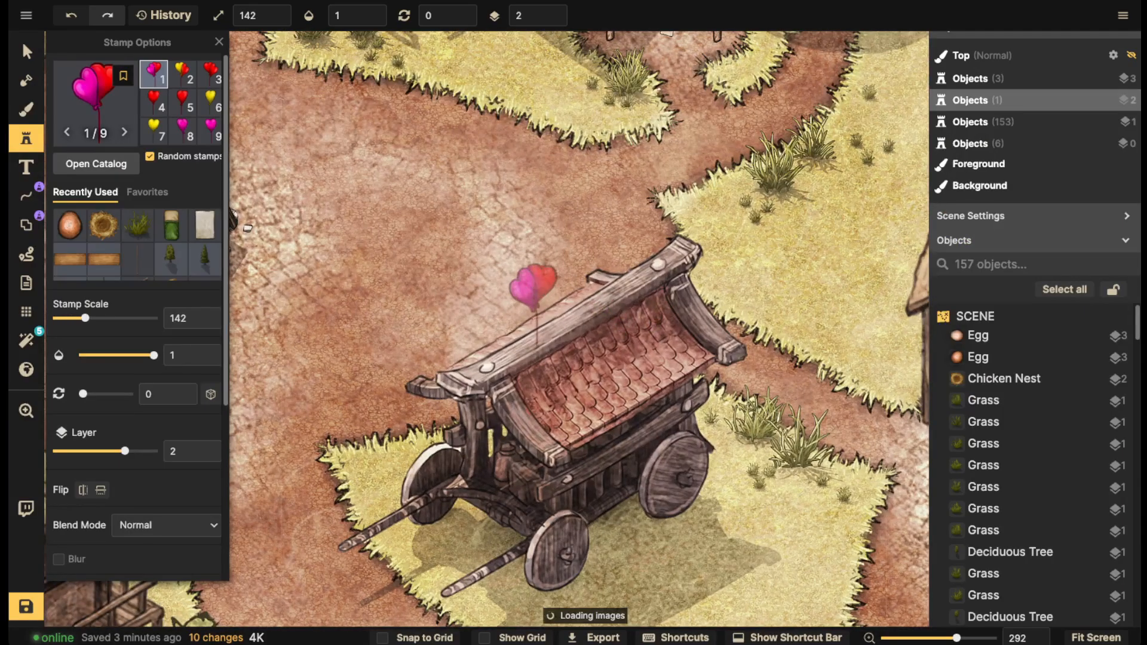
left_click(442, 335)
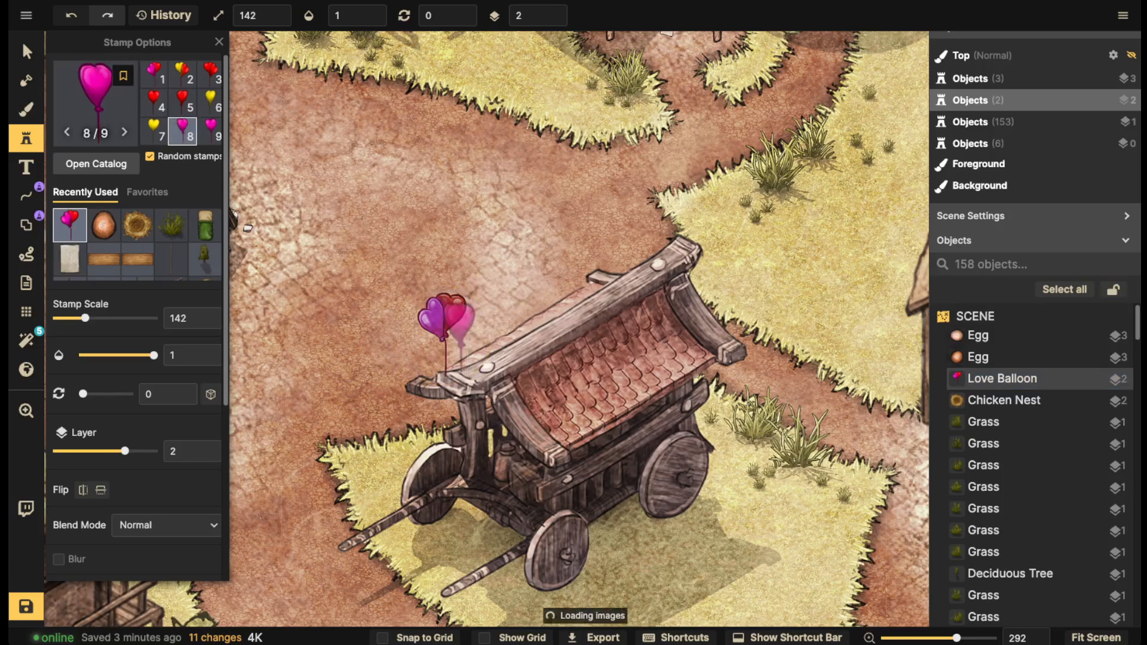
left_click(553, 276)
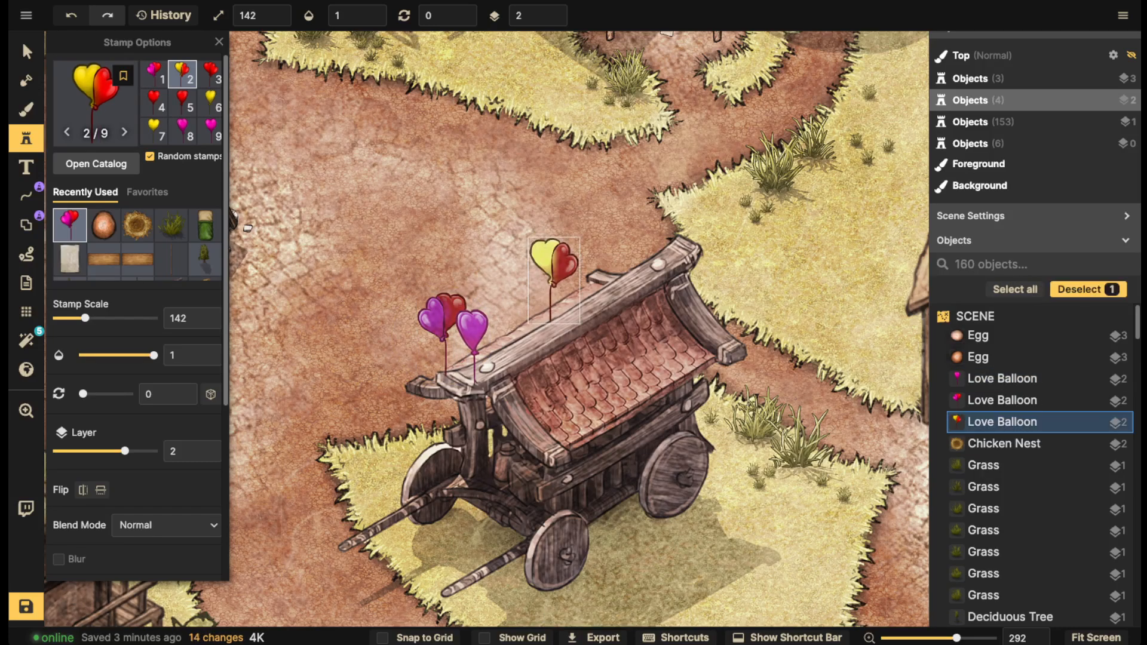
left_click(676, 203)
left_click(628, 254)
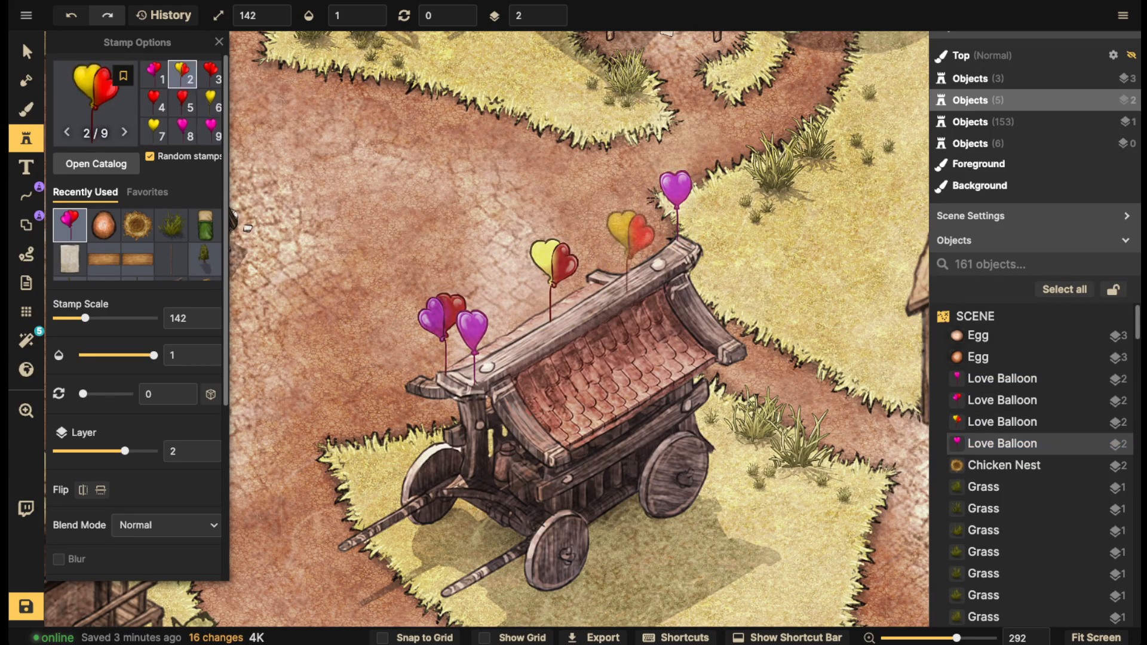
left_click(631, 251)
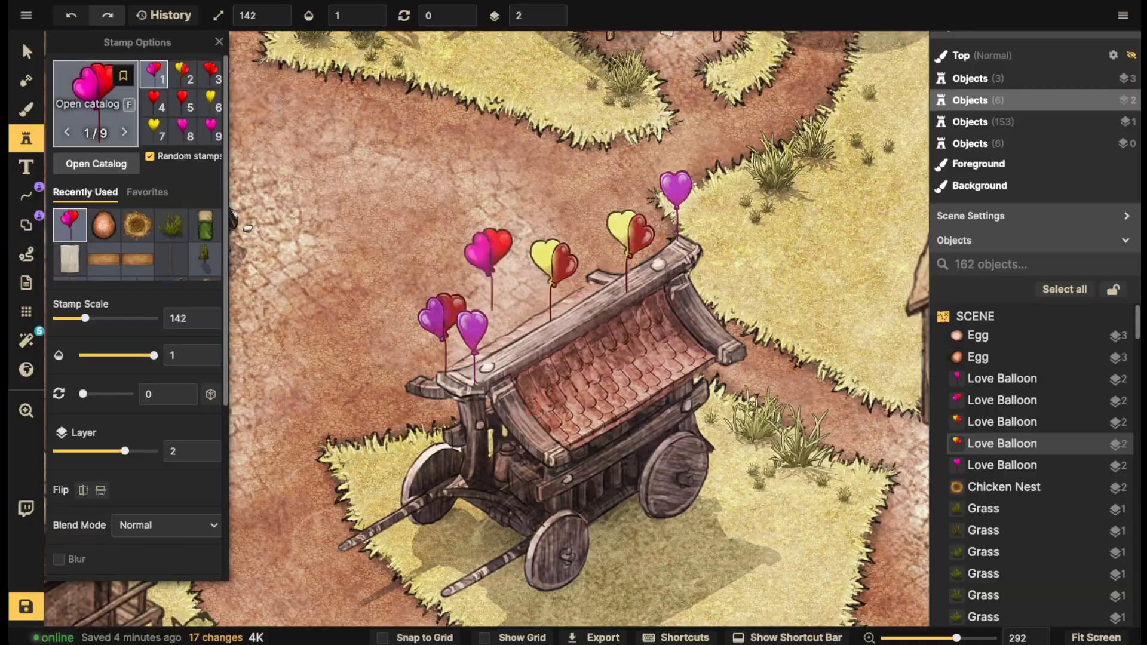
Try a Love Statue stamp at scale 92 beside the cart's front wheel, with its brightness set to 70
left_click(96, 96)
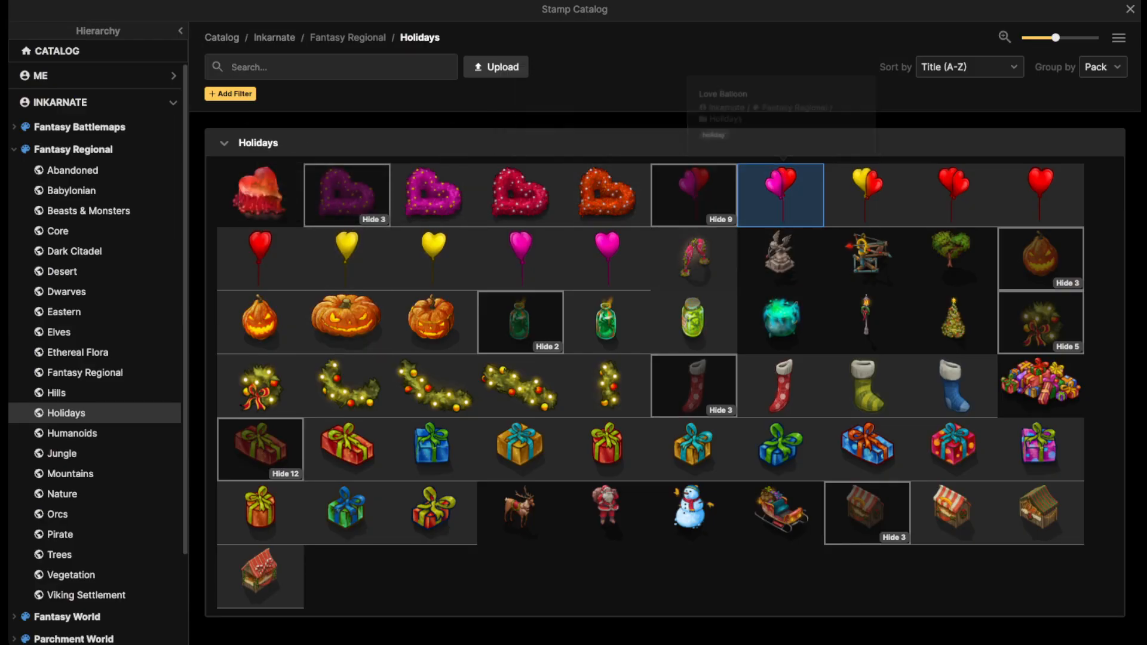
left_click(780, 254)
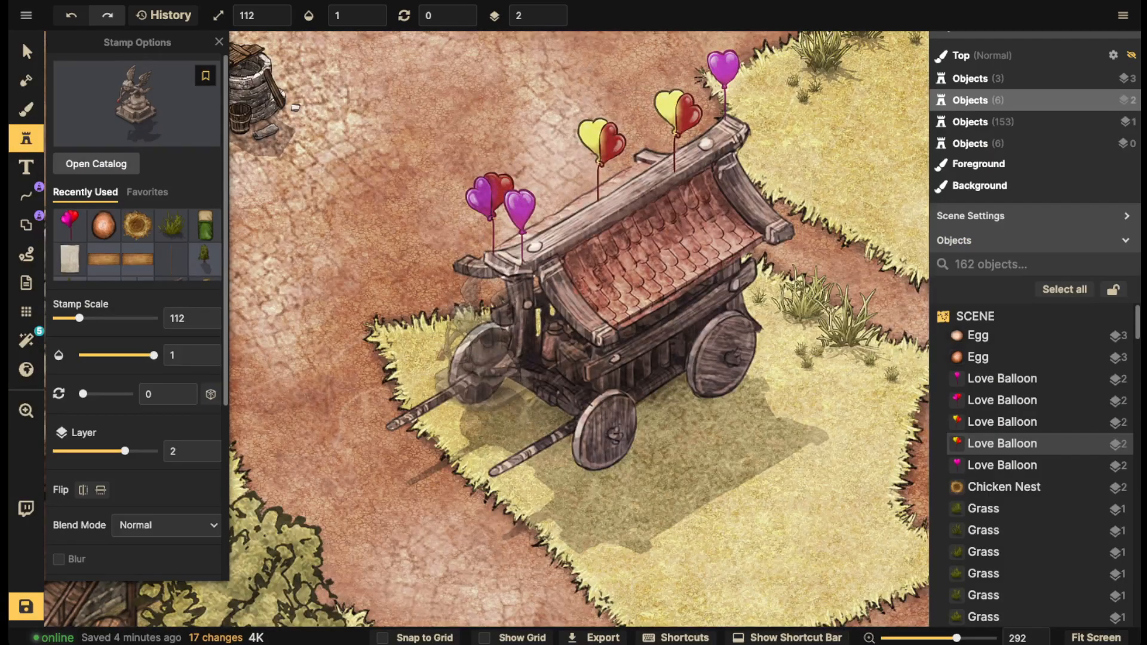
scroll(491, 352, "down", 4)
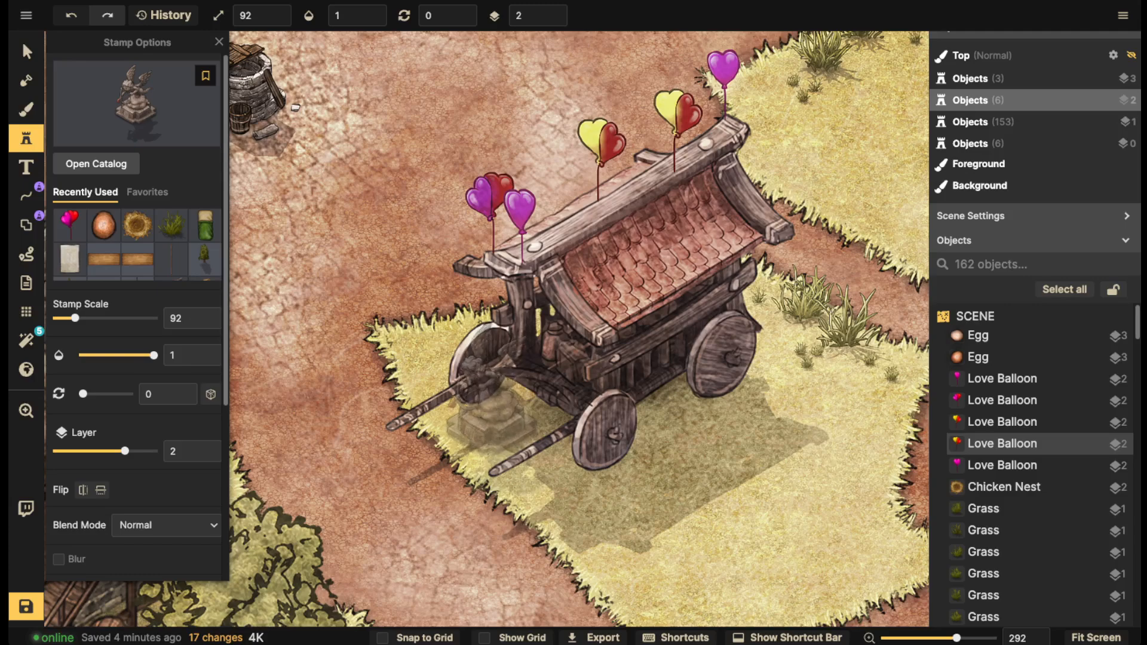
left_click(492, 407)
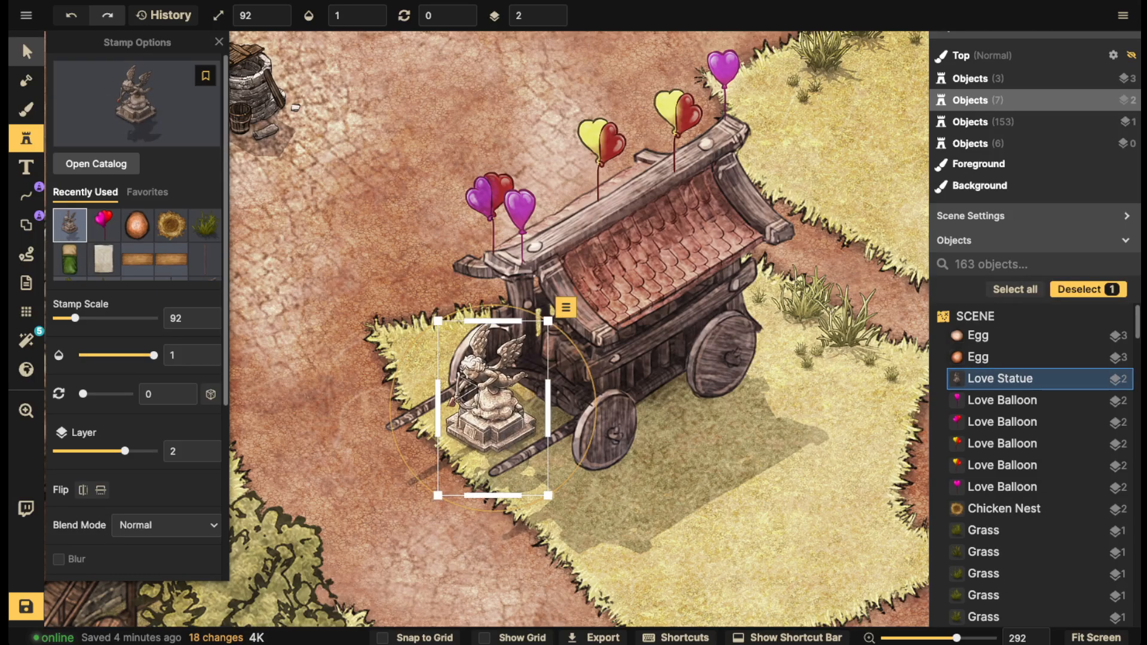
left_click(26, 52)
left_click(92, 526)
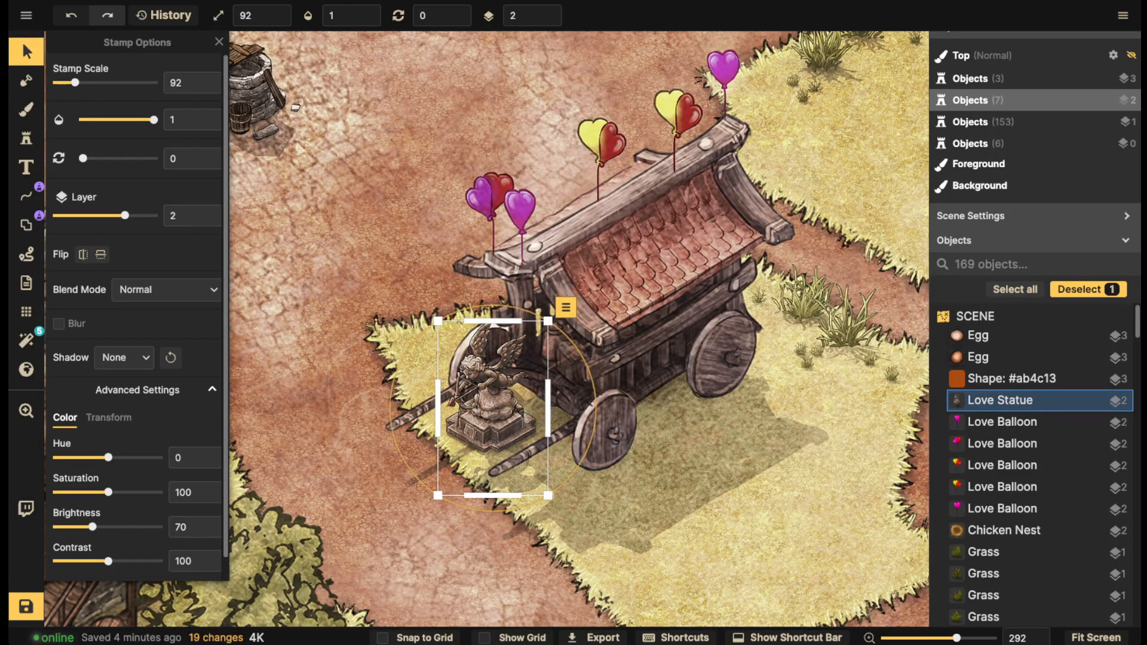
Try the statue beside the cart at scale 82, then delete it
left_click(575, 351)
scroll(574, 351, "down", 2)
mouse_move(507, 387)
left_mouse_down()
mouse_move(578, 218)
mouse_move(677, 143)
mouse_move(740, 212)
mouse_move(536, 220)
mouse_move(503, 252)
mouse_move(520, 257)
mouse_move(630, 435)
mouse_move(850, 365)
mouse_move(511, 390)
left_mouse_up()
scroll(676, 144, "down", 4)
scroll(511, 389, "up", 2)
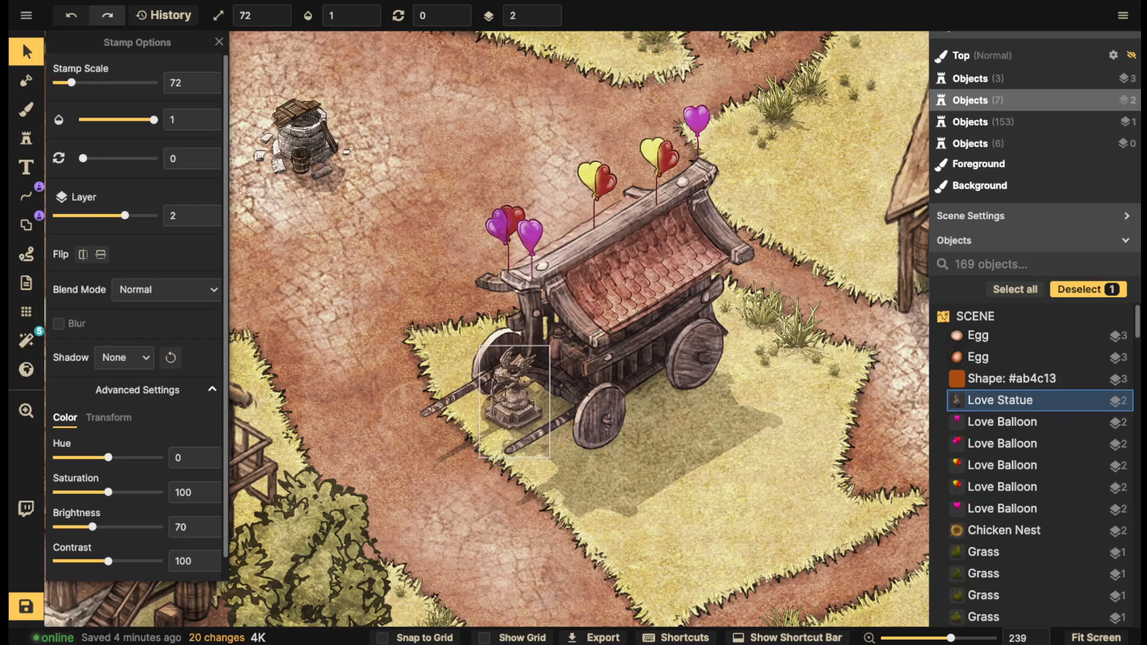
scroll(512, 396, "up", 1)
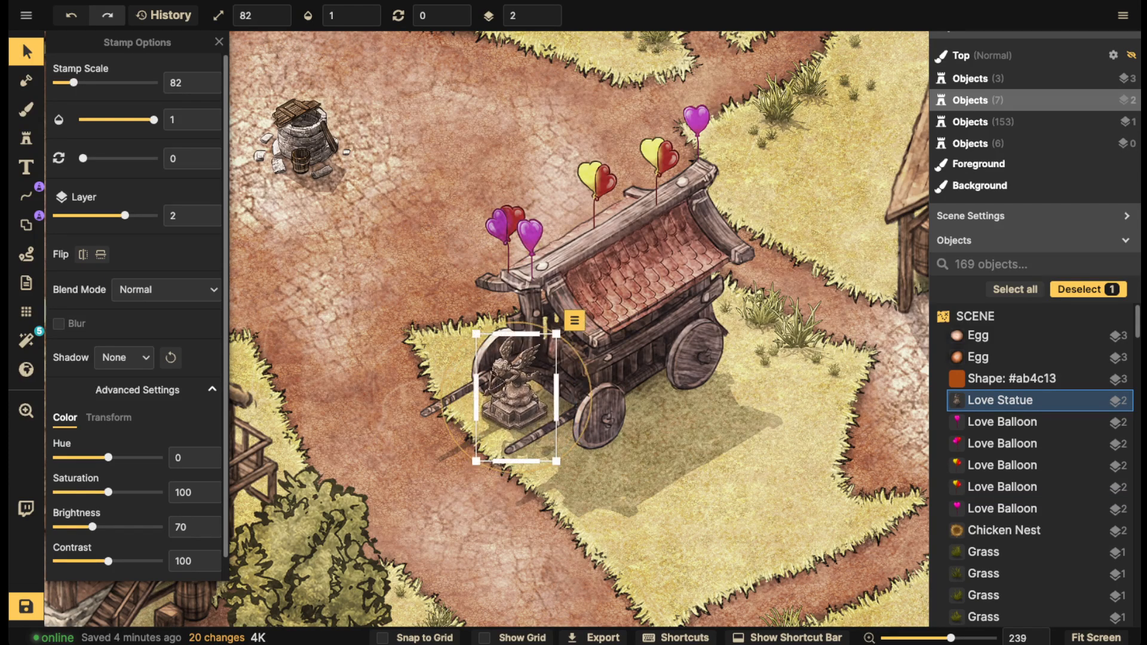
key("Delete")
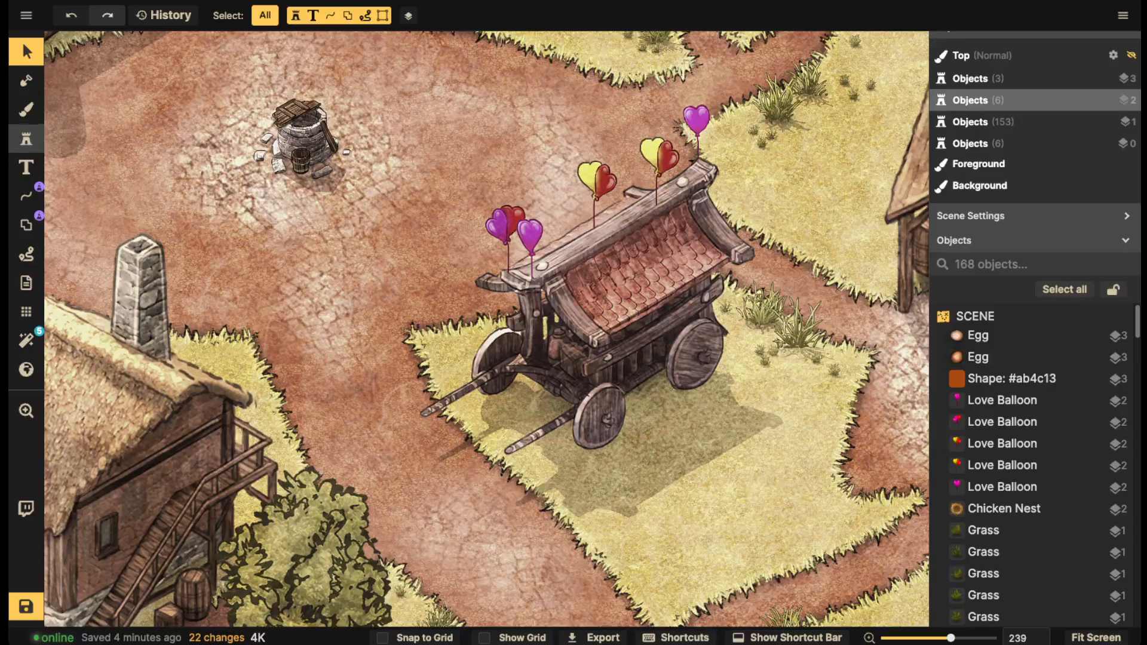
Pick the orange heart-shaped Bush of Love stamp from the Holidays collection at scale 52 and rotate it to 285 degrees
left_click(26, 139)
left_click(137, 104)
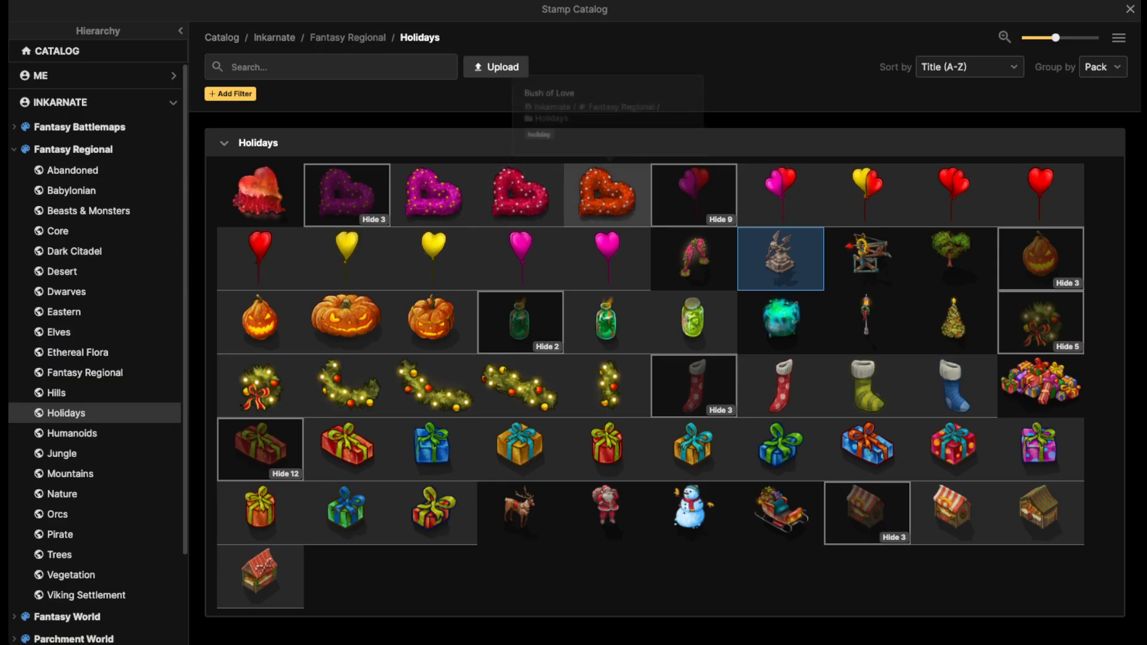
left_click(604, 194)
scroll(621, 335, "up", 3)
scroll(628, 329, "down", 3)
scroll(628, 332, "down", 5)
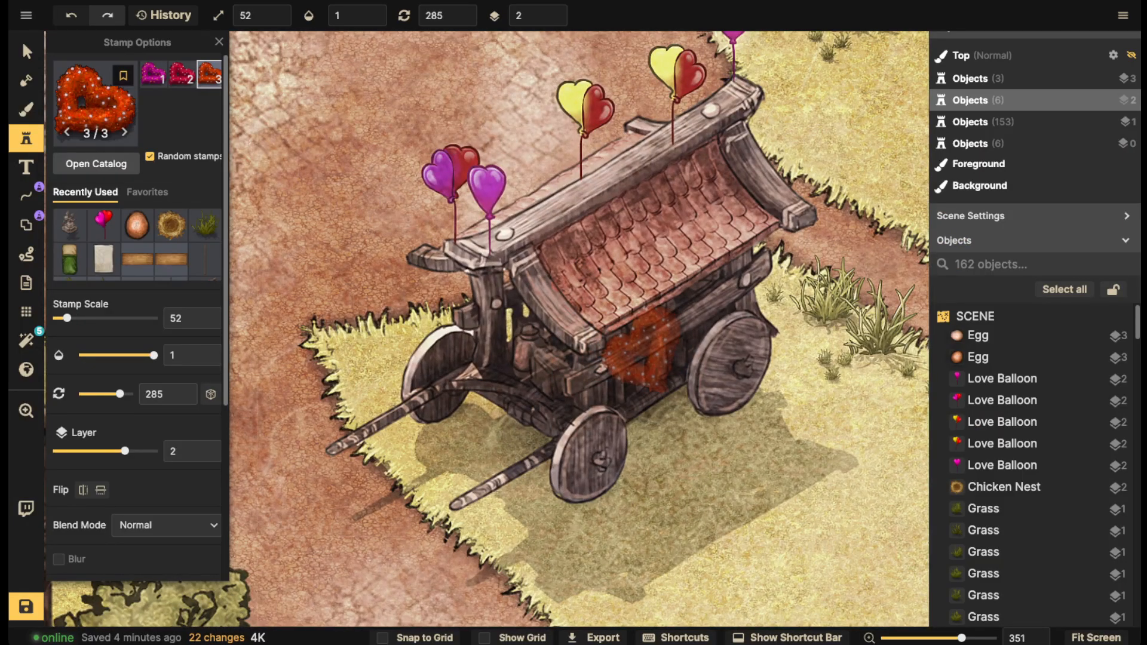
Flip the Bush of Love stamp horizontally, rotate it to 30 degrees and try it on the cart's tiled roof
key("f")
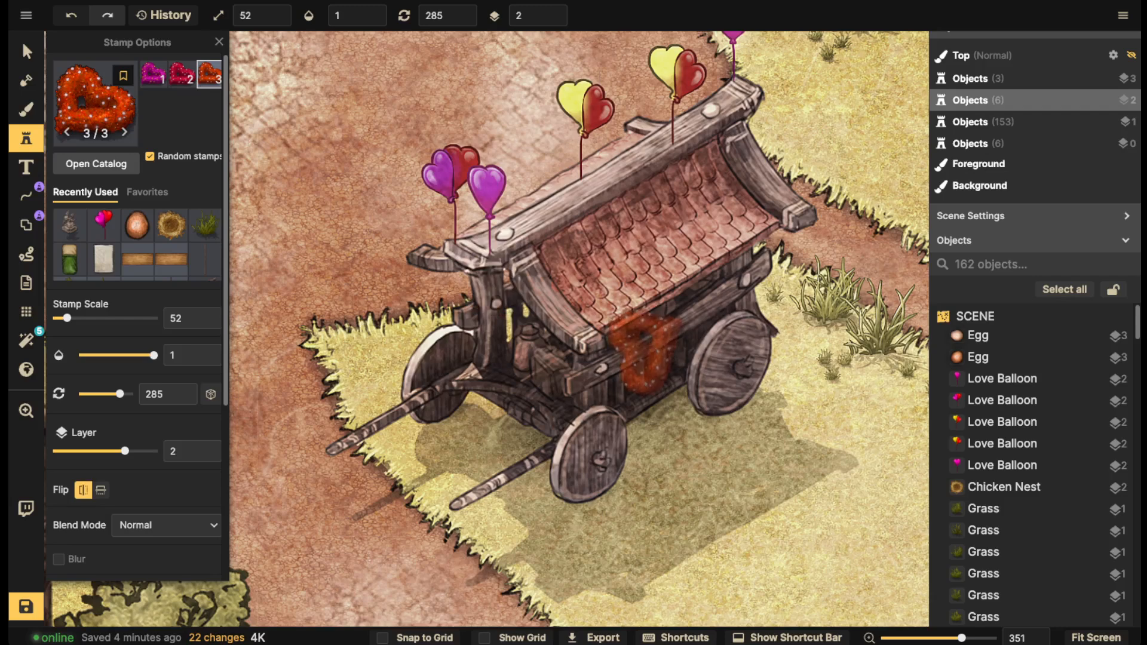
scroll(645, 352, "up", 8)
scroll(642, 358, "down", 1)
scroll(631, 269, "down", 1)
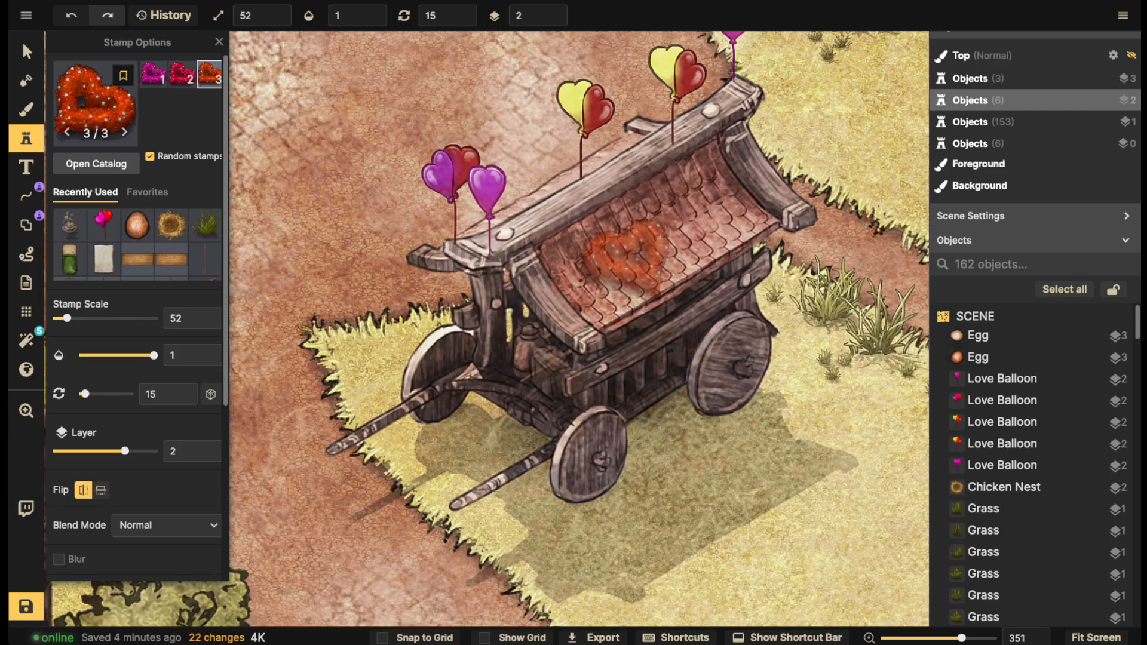
scroll(634, 242, "up", 2)
scroll(642, 235, "down", 1)
left_click(642, 233)
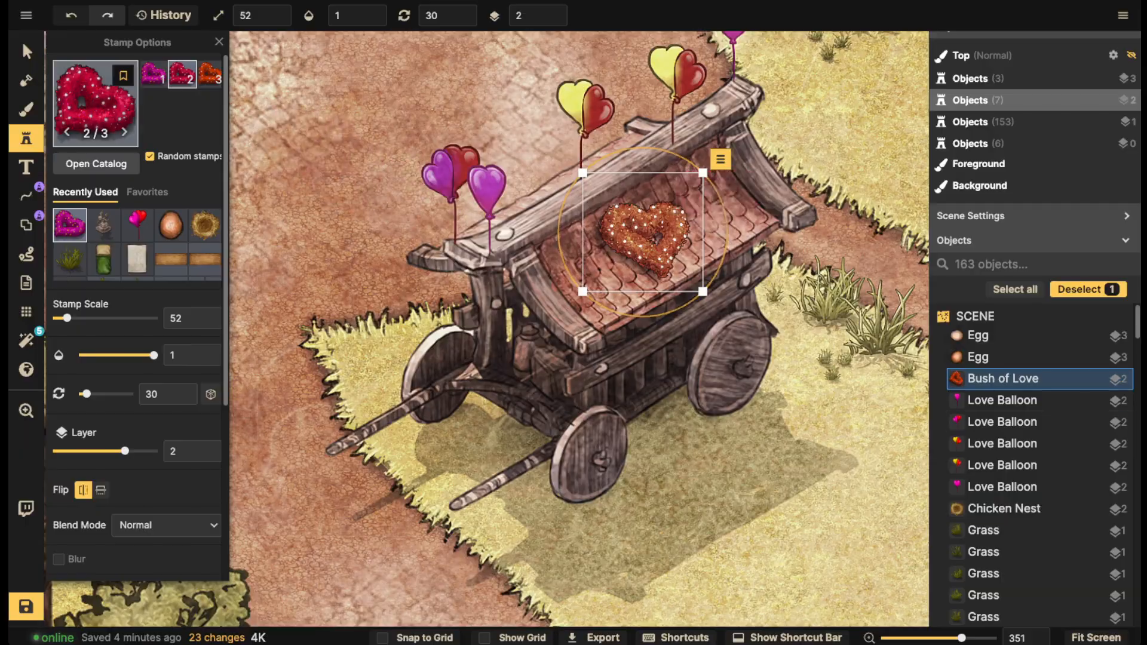
Choose the Lustlista stamp from the Holidays collection and place it at scale 132 near the front end of the cart
left_click(95, 164)
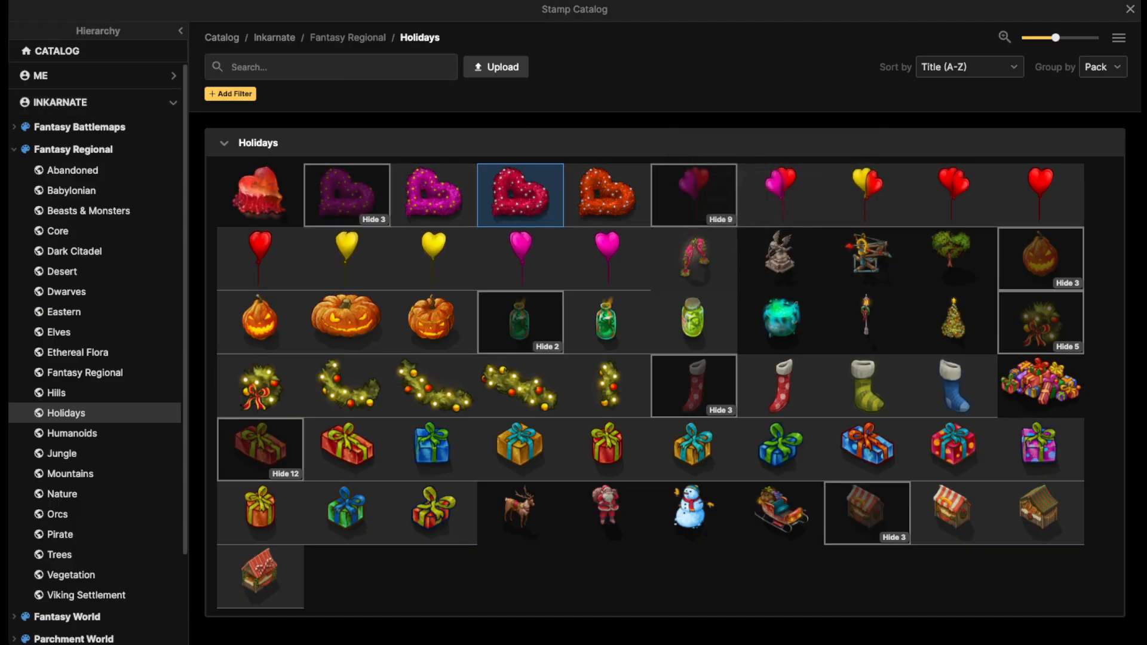
left_click(866, 257)
scroll(549, 182, "up", 8)
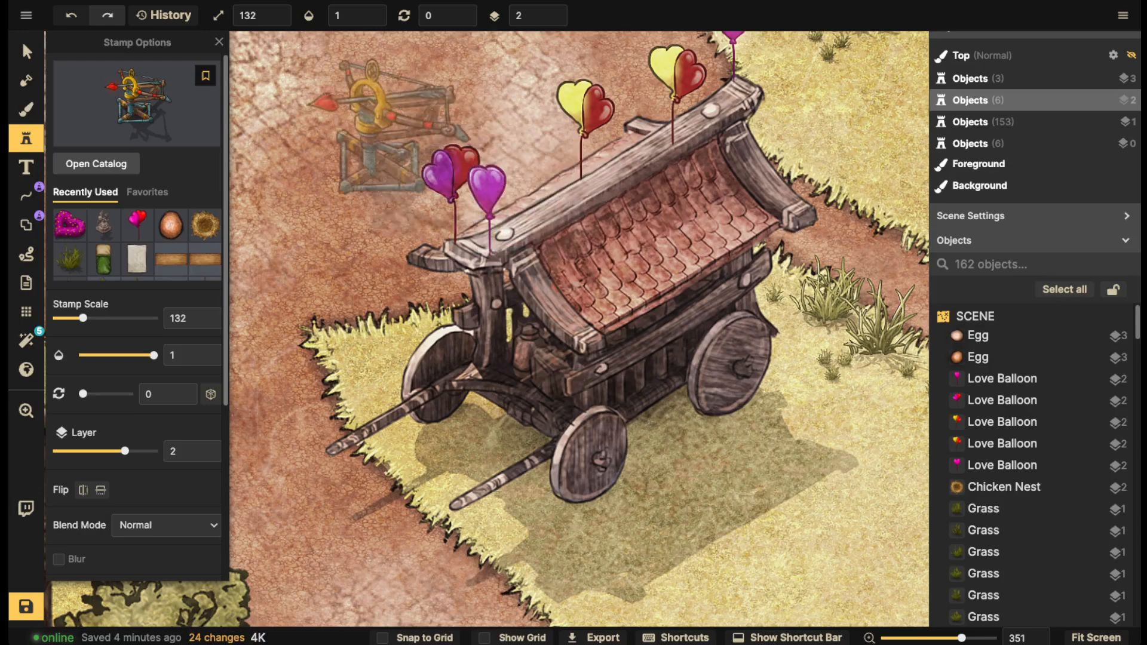
left_click(362, 143)
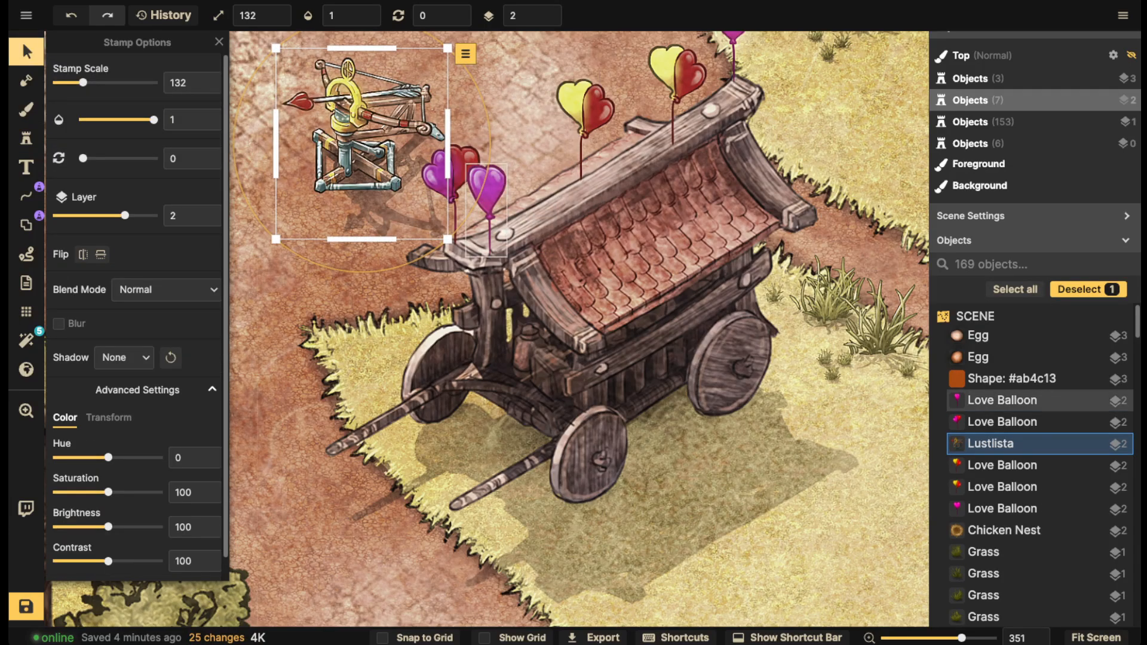
Delete the two balloons at the front end of the cart's roof and move the Lustlista there, scaled to 102
left_click(488, 186)
key("Delete")
left_click(457, 170)
key("Delete")
left_click_drag(370, 140, 494, 219)
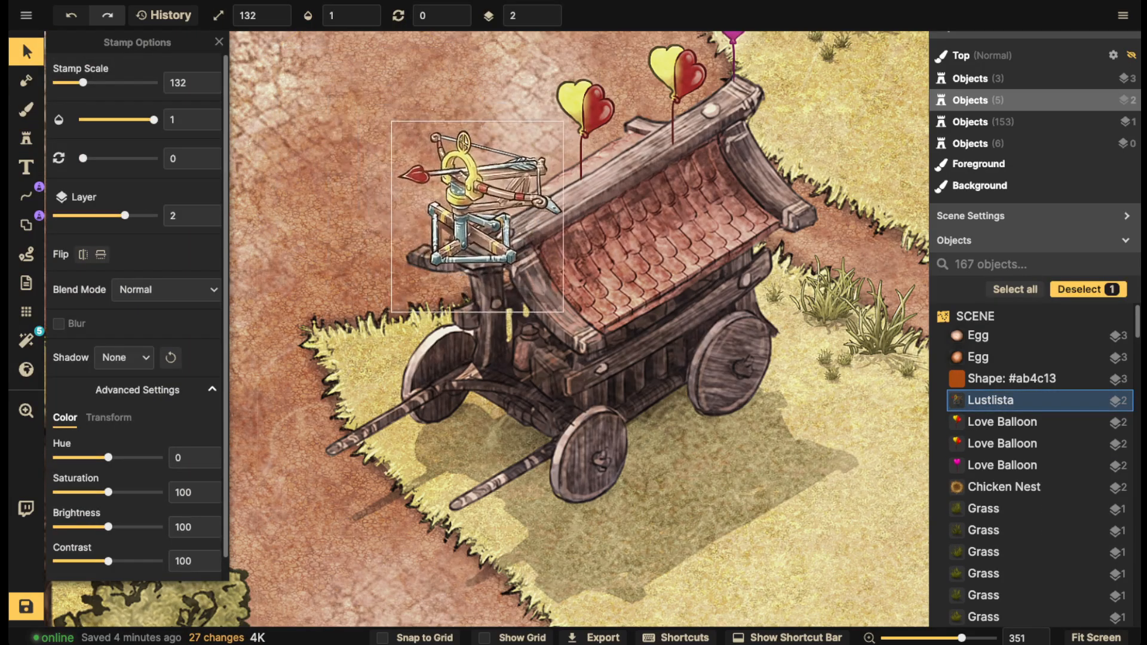
scroll(495, 219, "down", 3)
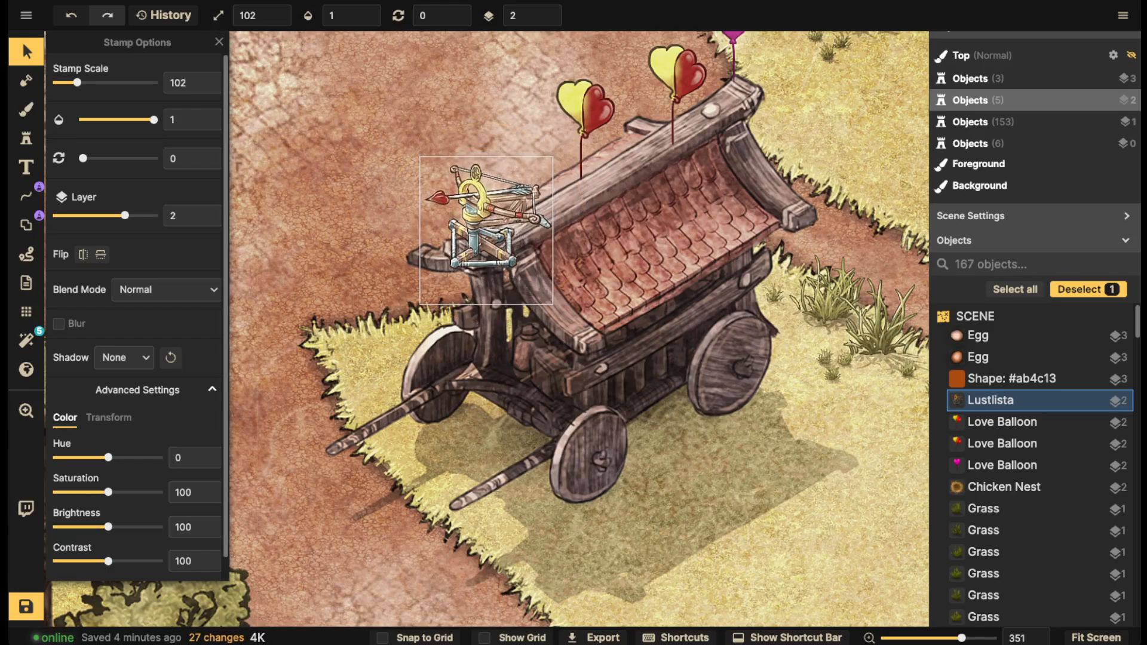
Reselect the Lustlista and nudge it slightly into position on the front end of the cart's roof
key("Escape")
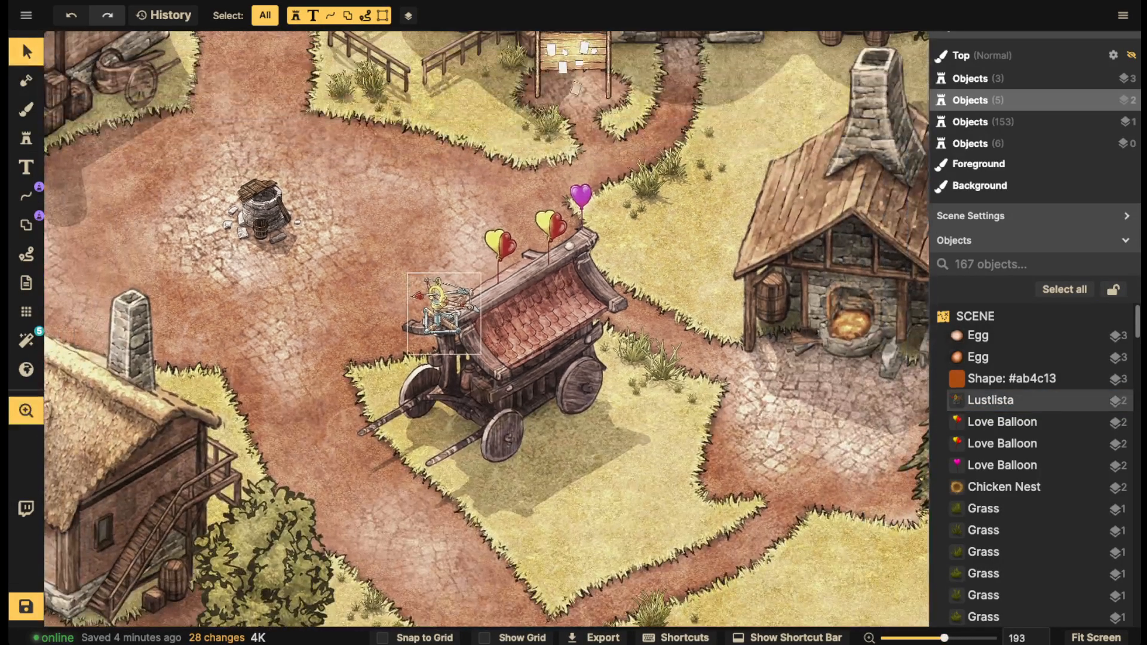
left_click(992, 401)
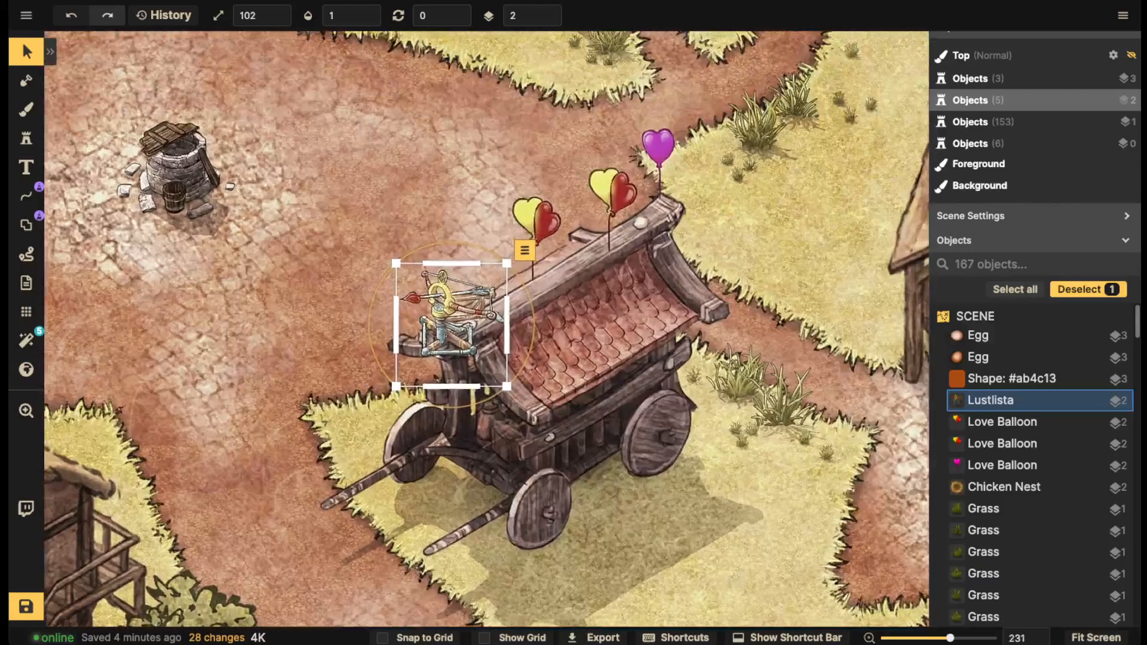
left_click_drag(448, 317, 449, 318)
key("Escape")
scroll(355, 235, "down", 5)
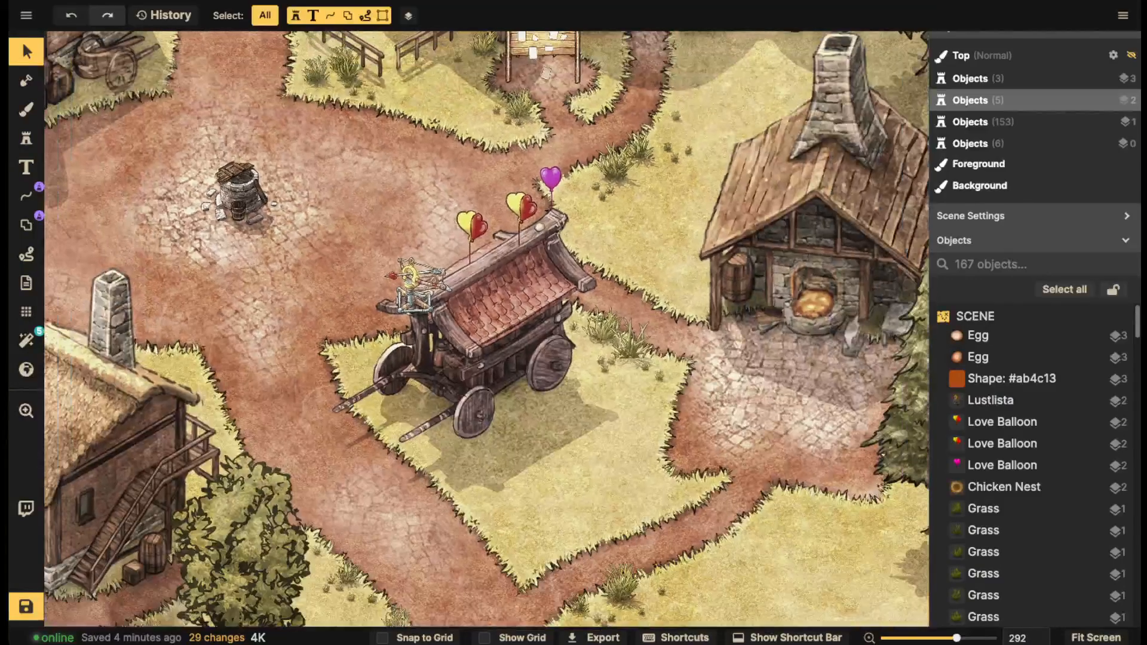
Rearrange the balloons on the cart's ridge, putting the magenta one beside the front yellow-red pair and the other pair near the rear end
left_click(1002, 422)
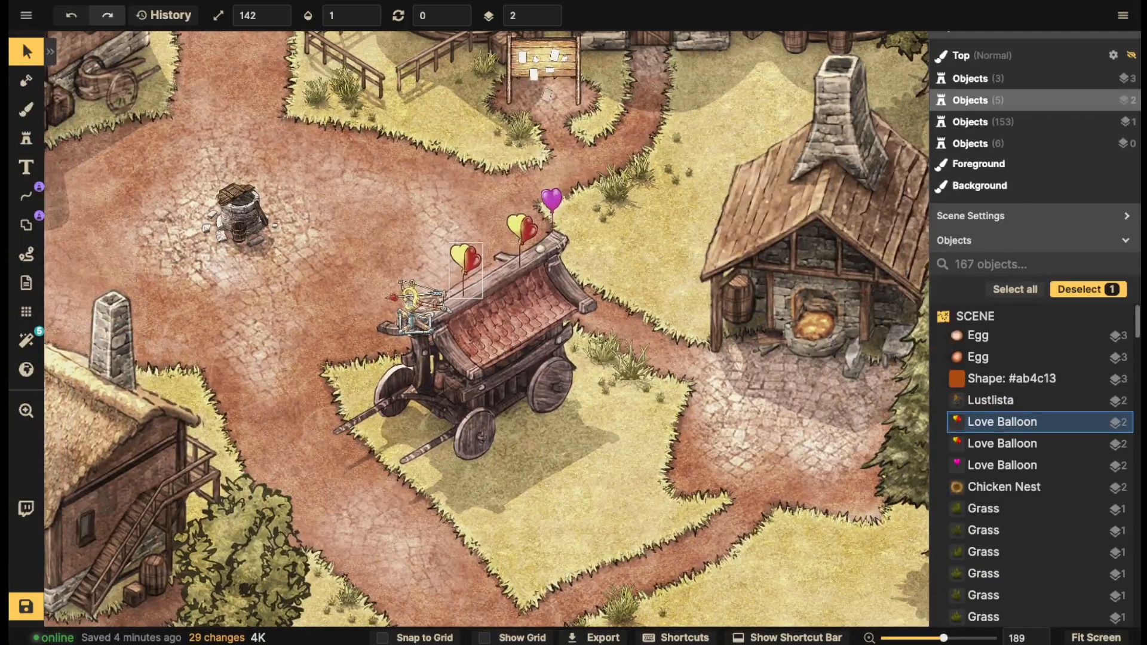
left_click_drag(465, 263, 468, 260)
left_click_drag(552, 200, 530, 213)
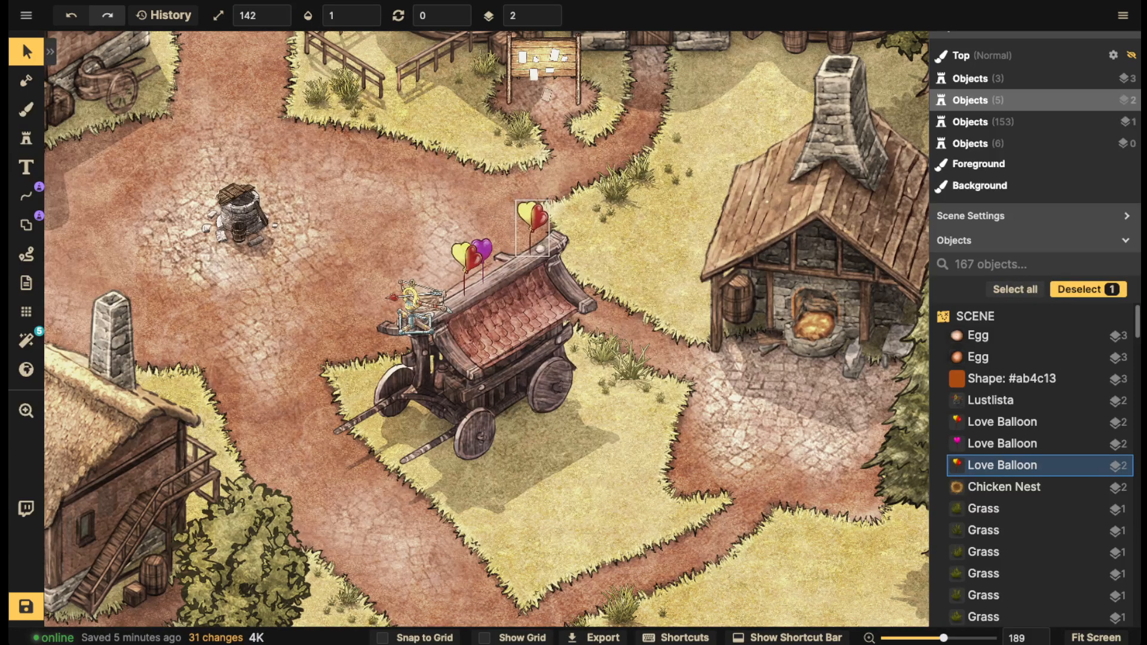
key("Escape")
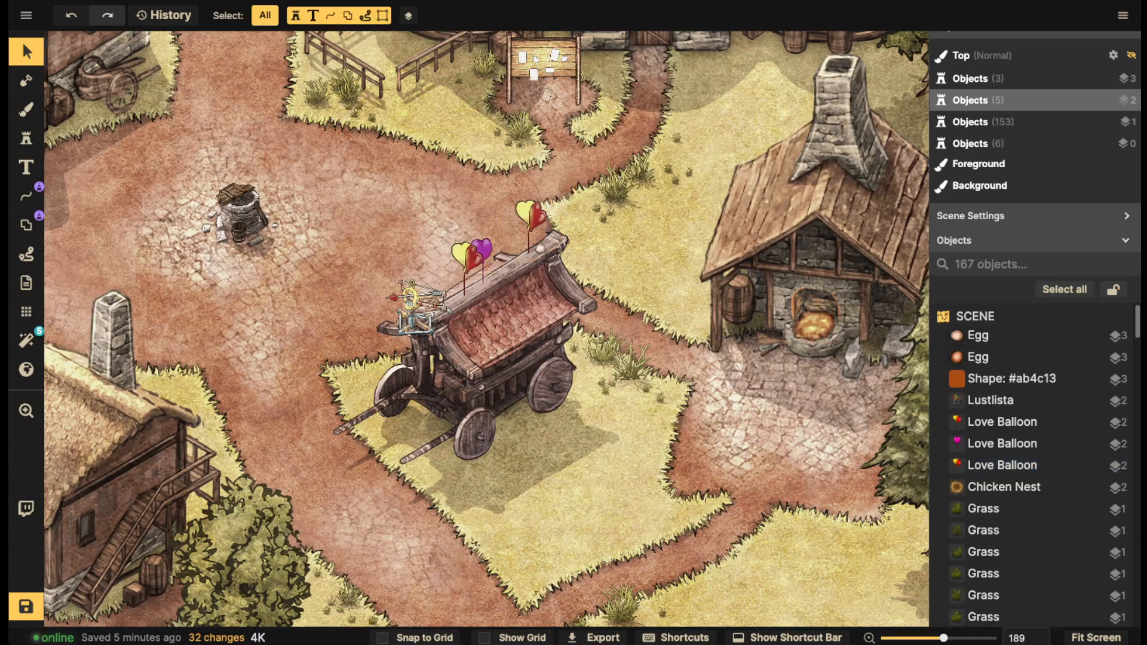
scroll(530, 226, "down", 3)
left_click_drag(530, 226, 419, 219)
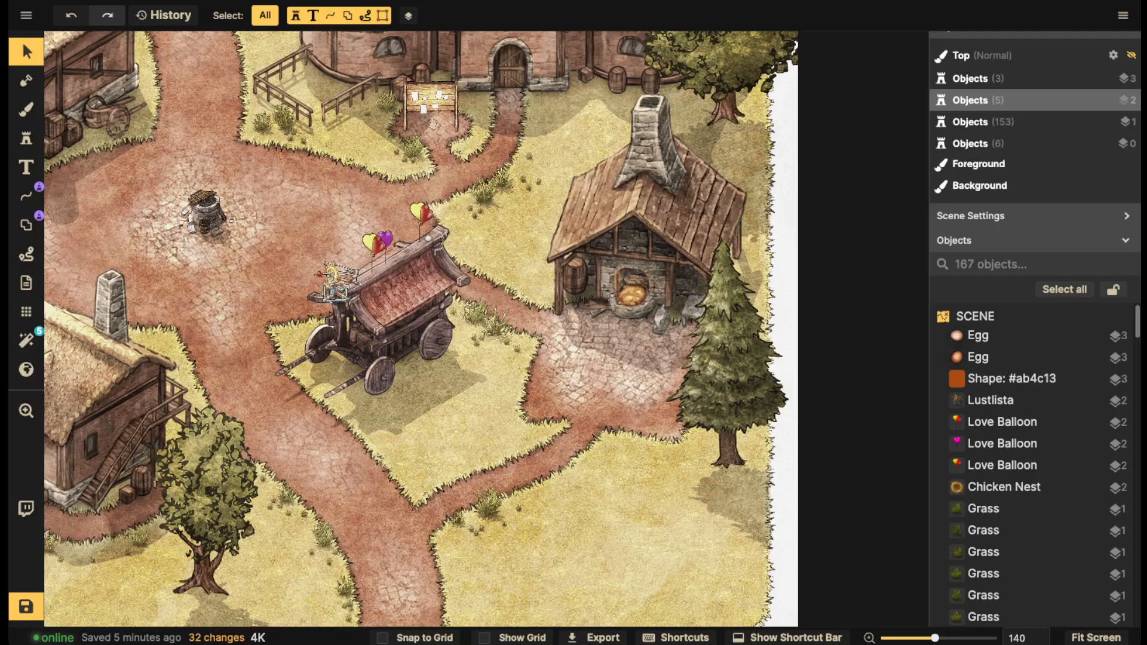
Choose the Giant Jar stamps from the Holidays collection and place Giant Jar 2 and Giant Jar 1 at scale 82 near the cart's front
scroll(367, 247, "up", 3)
left_click(26, 138)
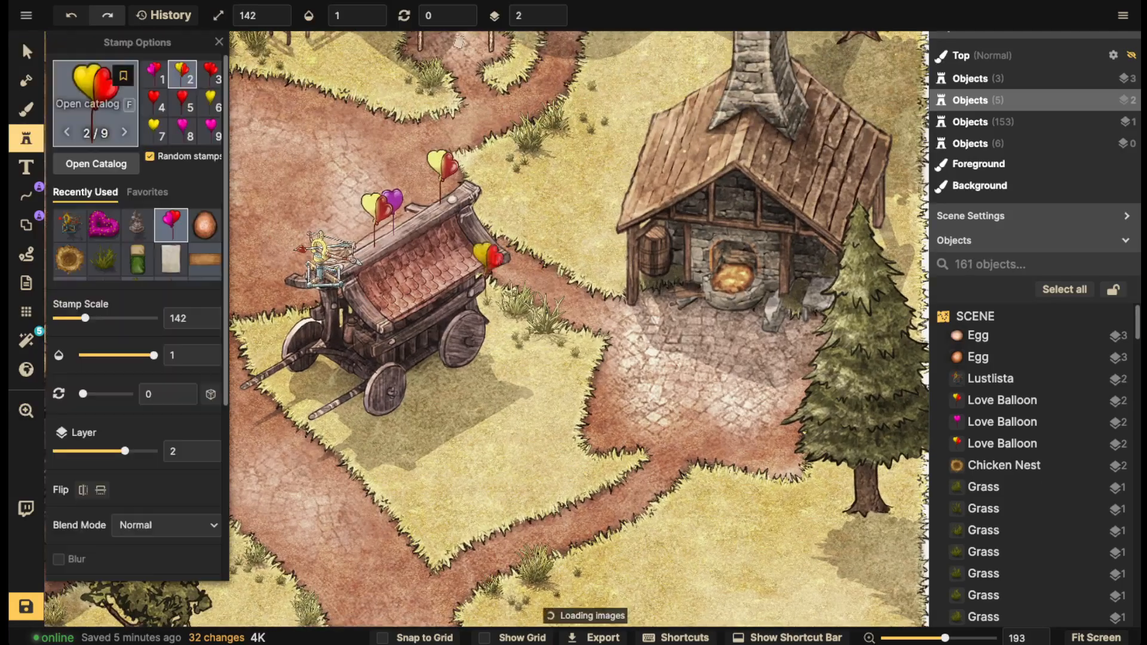
left_click(95, 104)
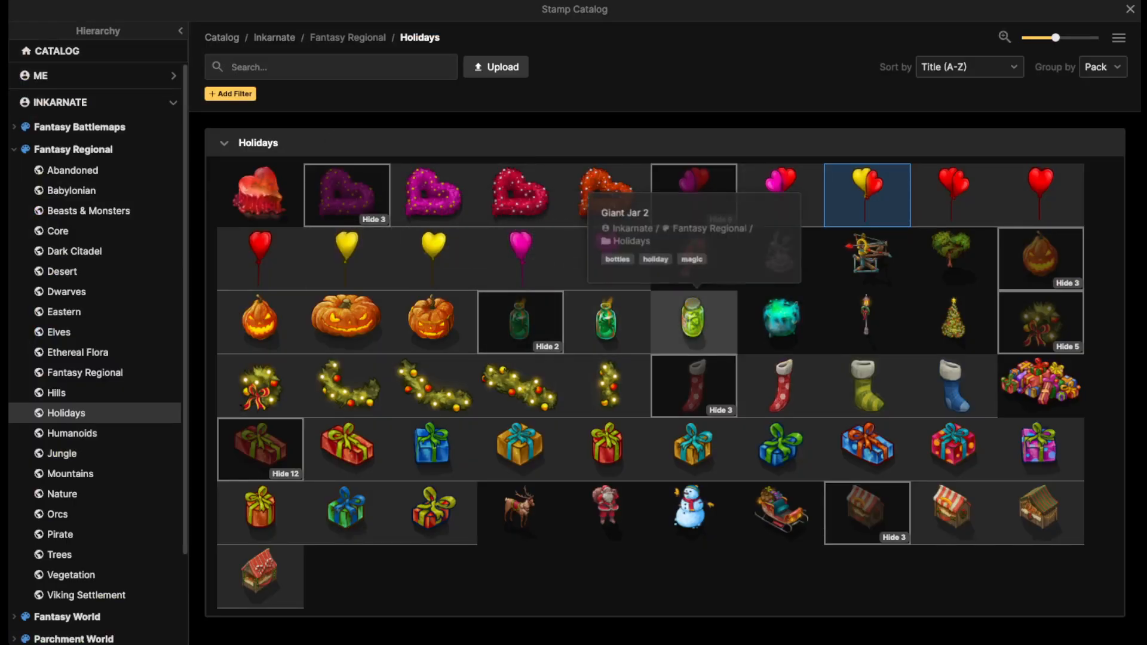
left_click(693, 323)
scroll(400, 318, "up", 3)
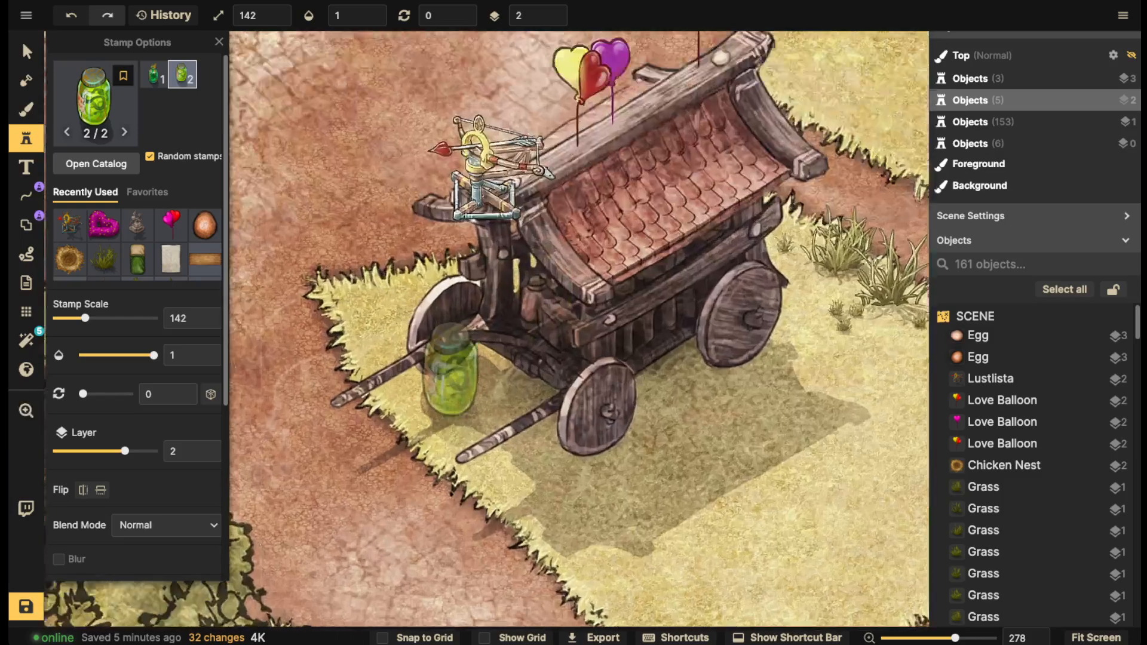
scroll(458, 353, "down", 6)
left_click(293, 141)
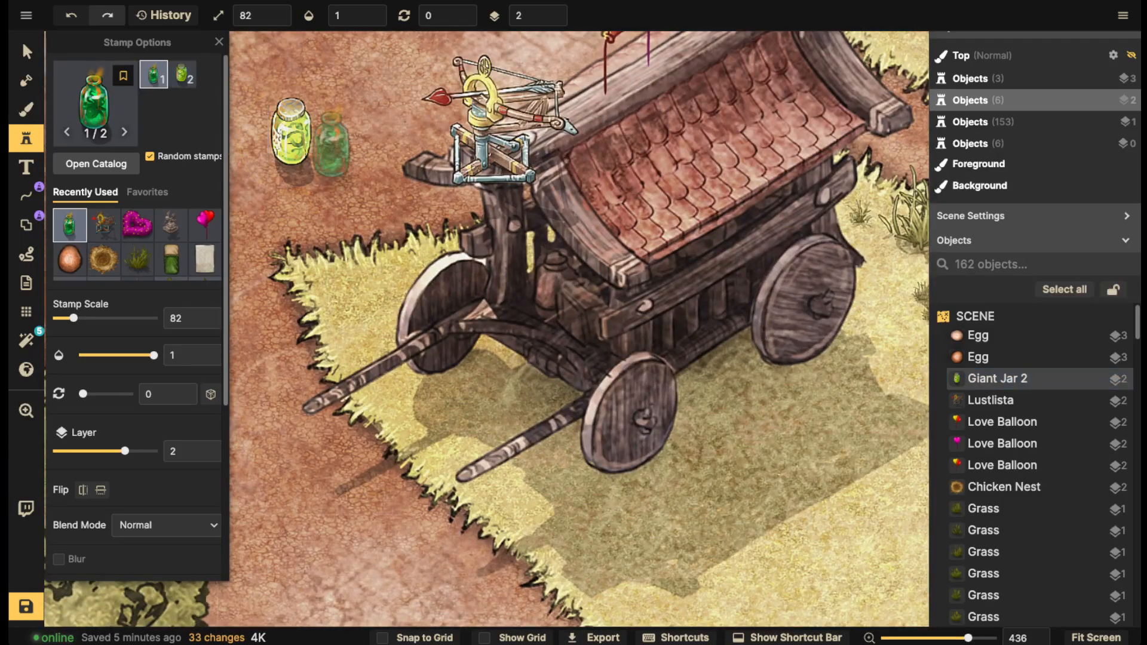
left_click(335, 146)
Recolour both jars together with hue -122, saturation 171, brightness 114 and contrast 148
left_click(26, 52)
left_click(292, 138, "shift")
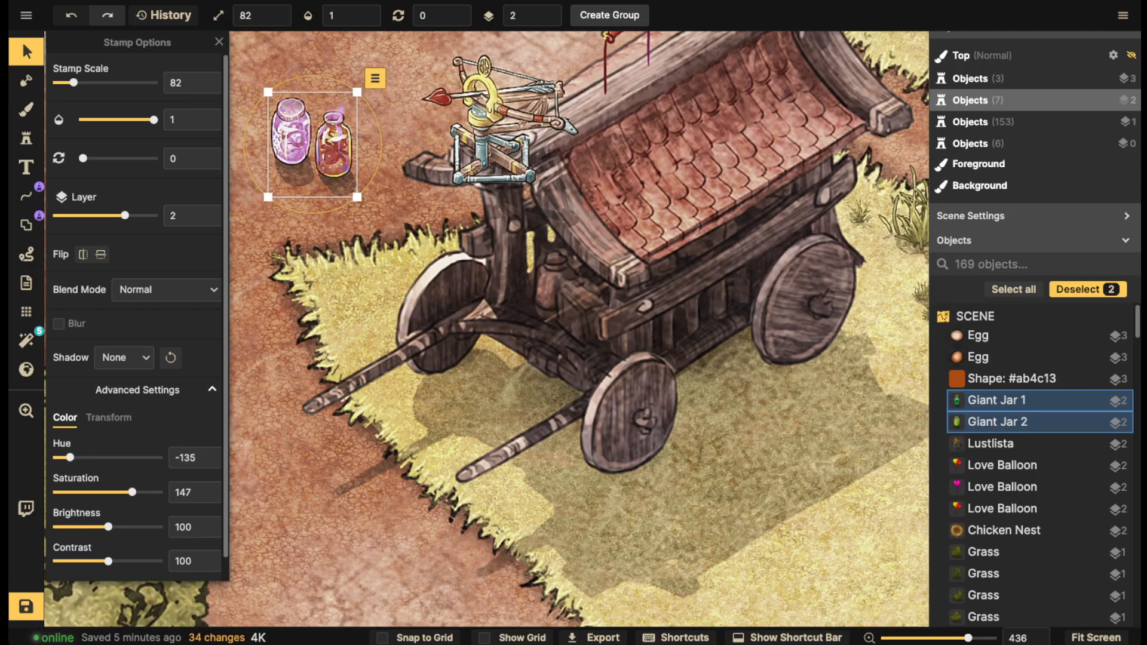
left_click_drag(109, 562, 126, 562)
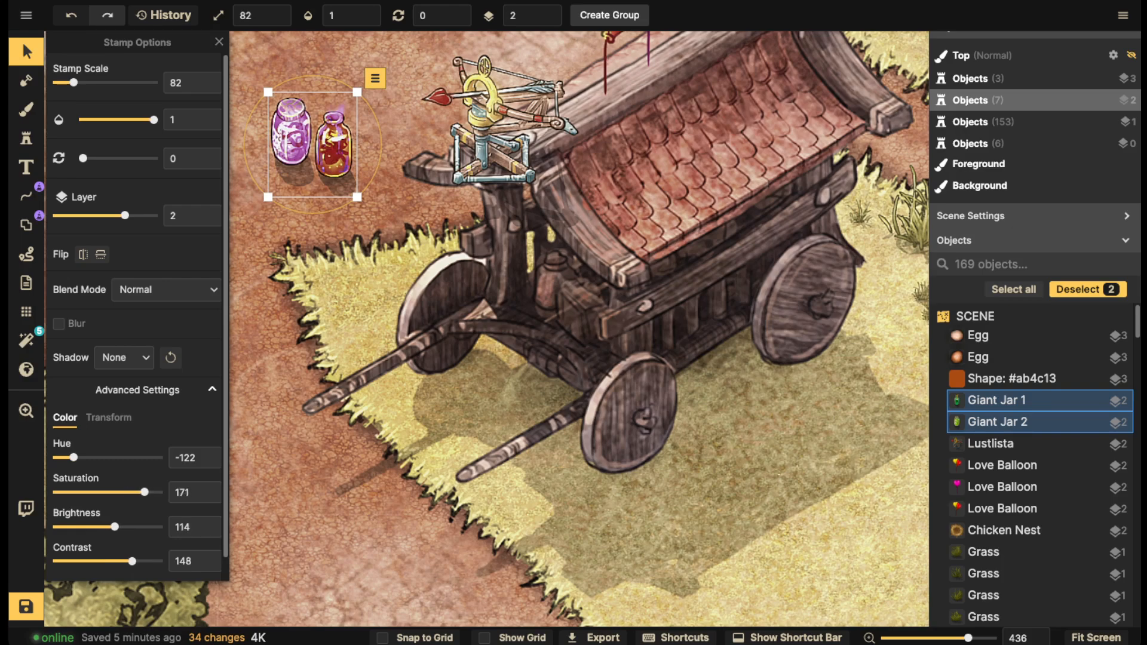
Move both jars between the cart's front shafts, scaling Giant Jar 1 to 62 and Giant Jar 2 to 72
left_click(334, 146)
left_click_drag(334, 146, 481, 371)
left_click_drag(503, 422, 467, 364)
scroll(482, 372, "down", 1)
scroll(468, 364, "up", 2)
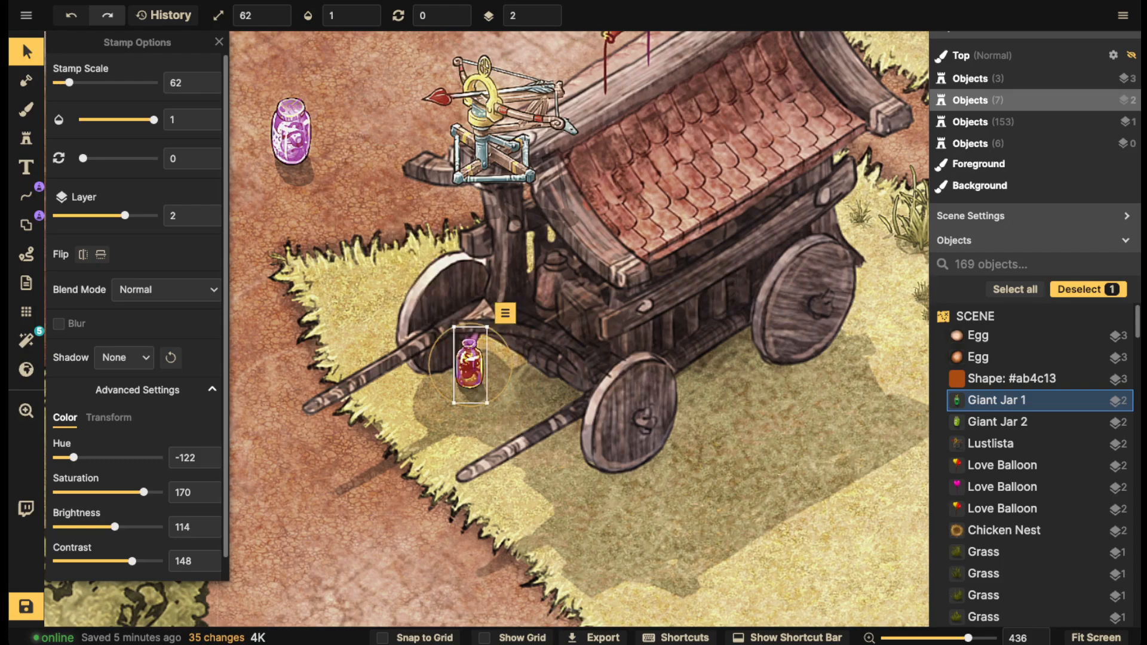
left_click(291, 137)
left_click(292, 136)
left_click_drag(291, 136, 528, 374)
Select both jars between the shafts and darken them to brightness 59
left_click(467, 357, "shift")
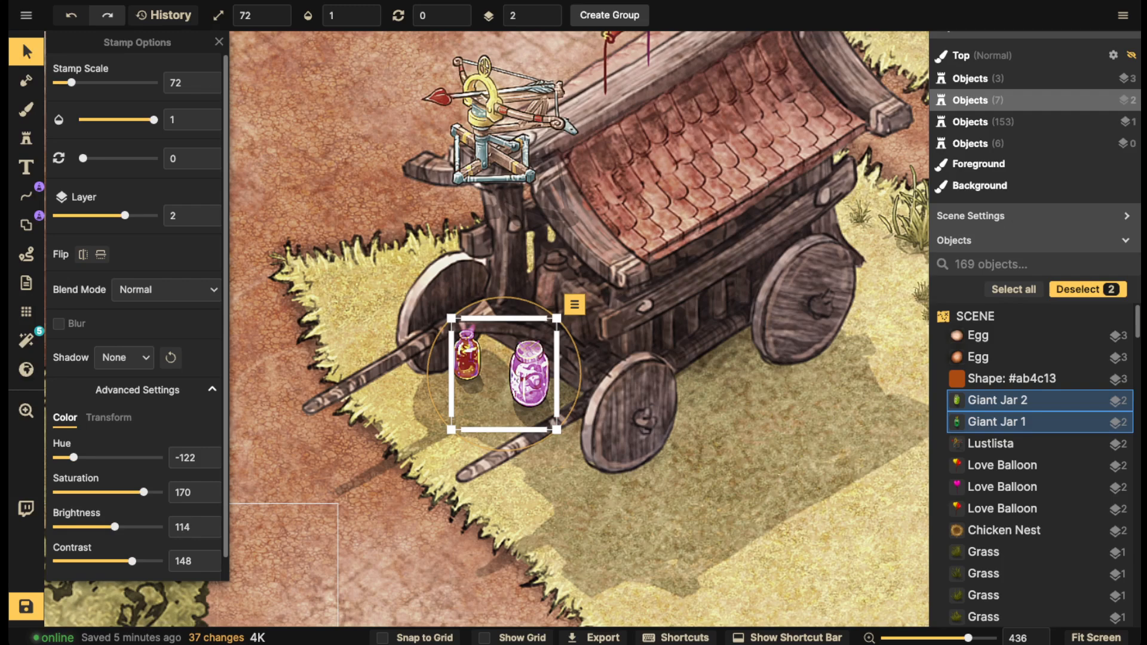
left_click_drag(114, 527, 99, 527)
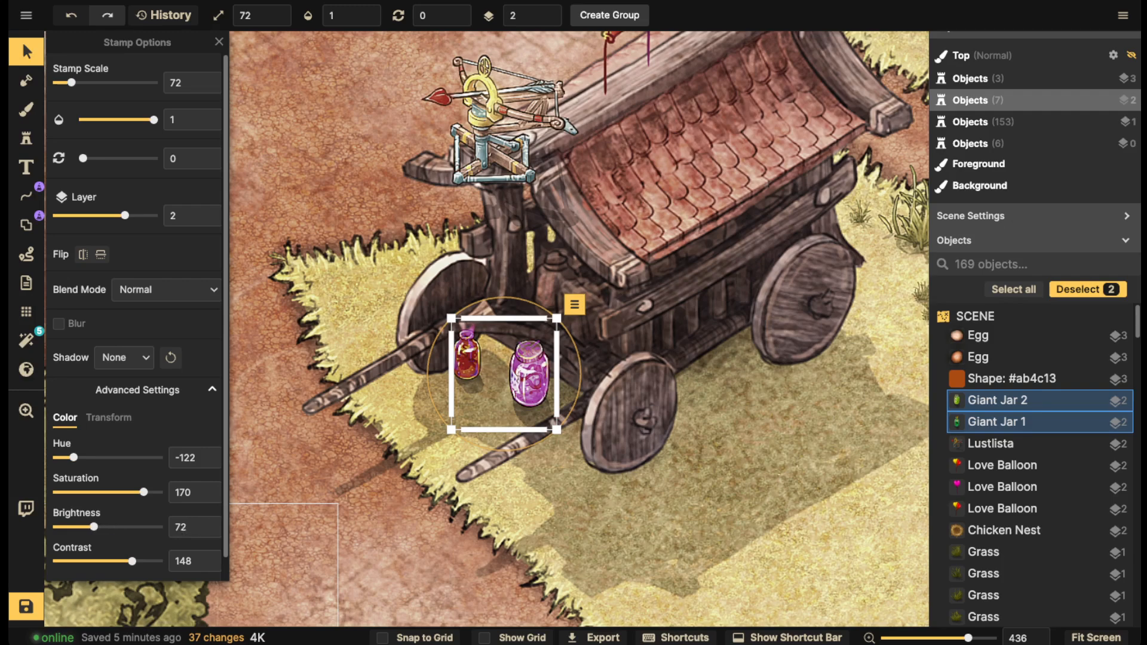
left_click(531, 376)
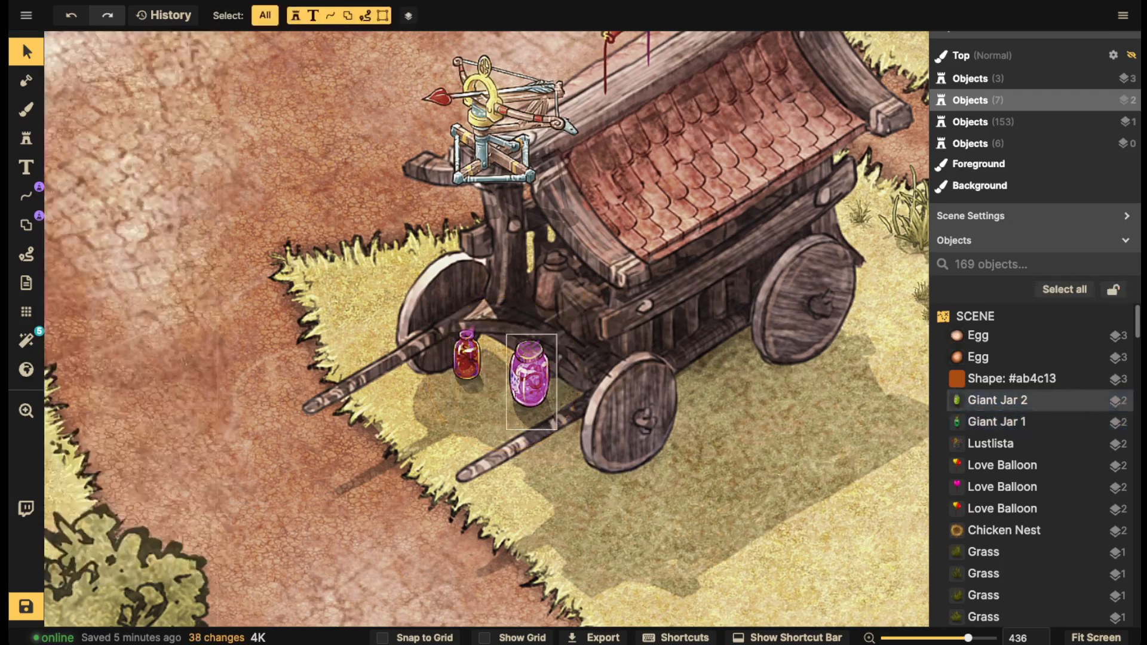
Duplicate the small red jar and place the copy between the cart's front and rear wheels
left_click(467, 358)
key("ctrl+c")
key("ctrl+v")
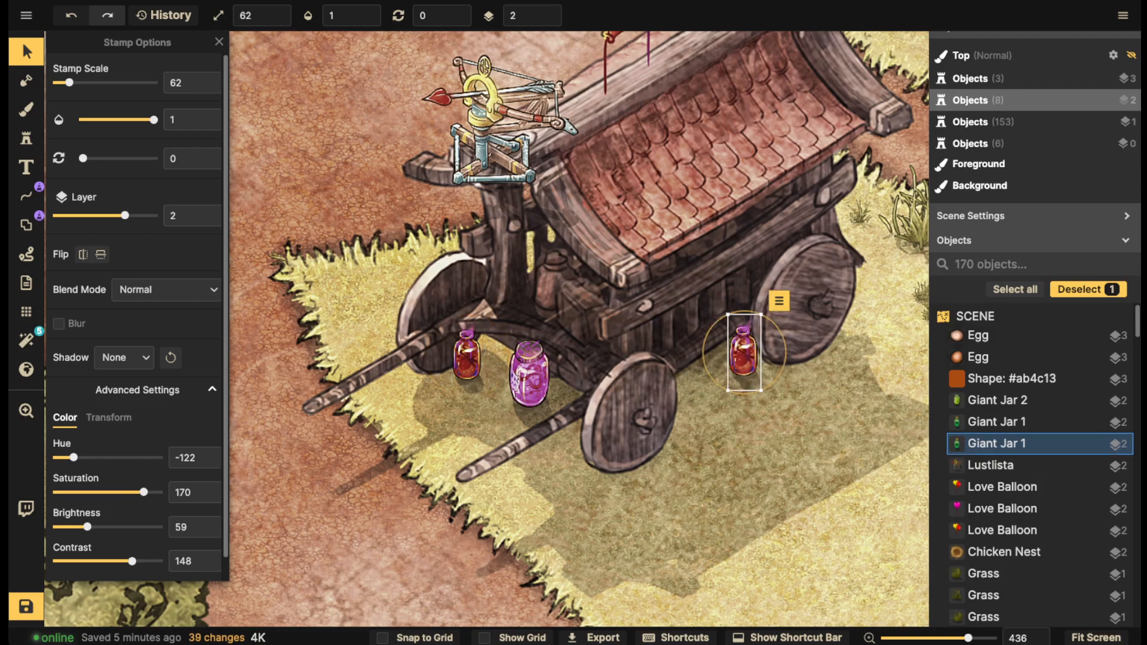
left_click_drag(744, 353, 719, 360)
key("Escape")
scroll(521, 310, "down", 2)
scroll(535, 311, "down", 3)
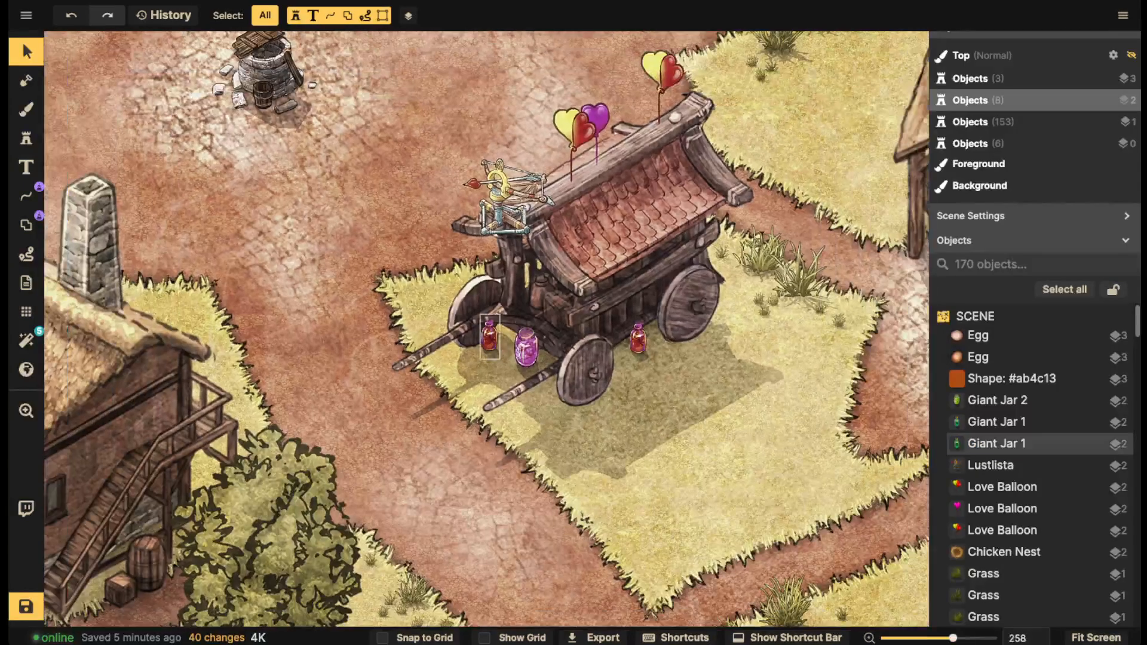
Scale the copied jar between the wheels to 42 and move the small front jar closer to the large one
left_click(639, 340)
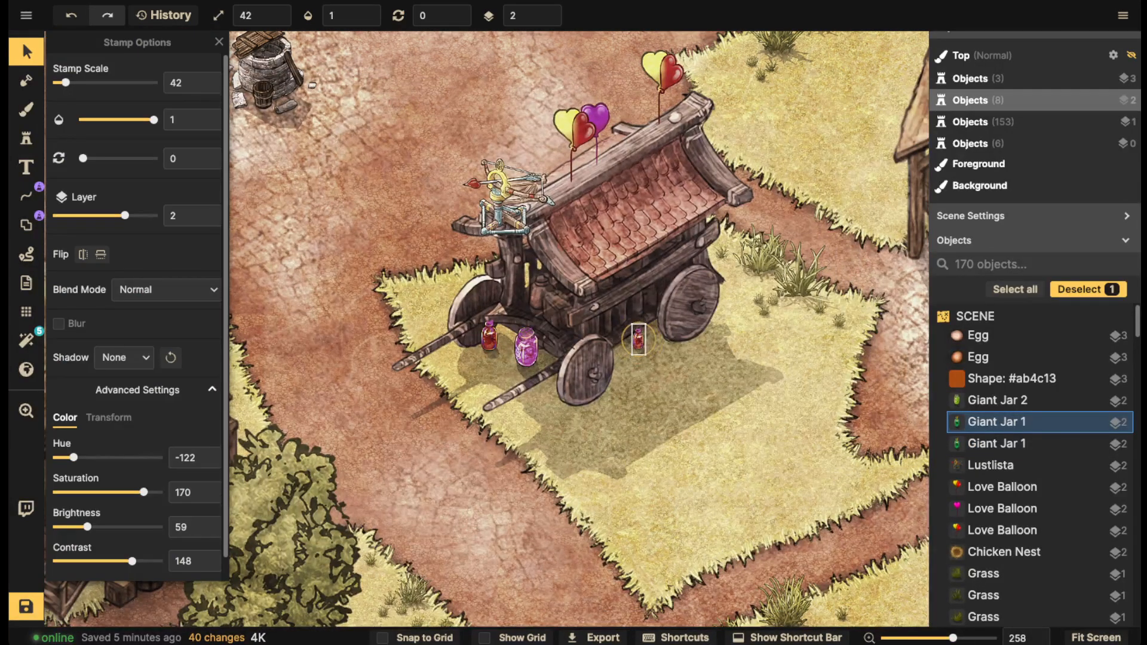
key("Escape")
left_click_drag(490, 337, 374, 356)
key("Escape")
scroll(500, 327, "down", 3)
Examine the decorated cart up close and within the whole village scene
key("space")
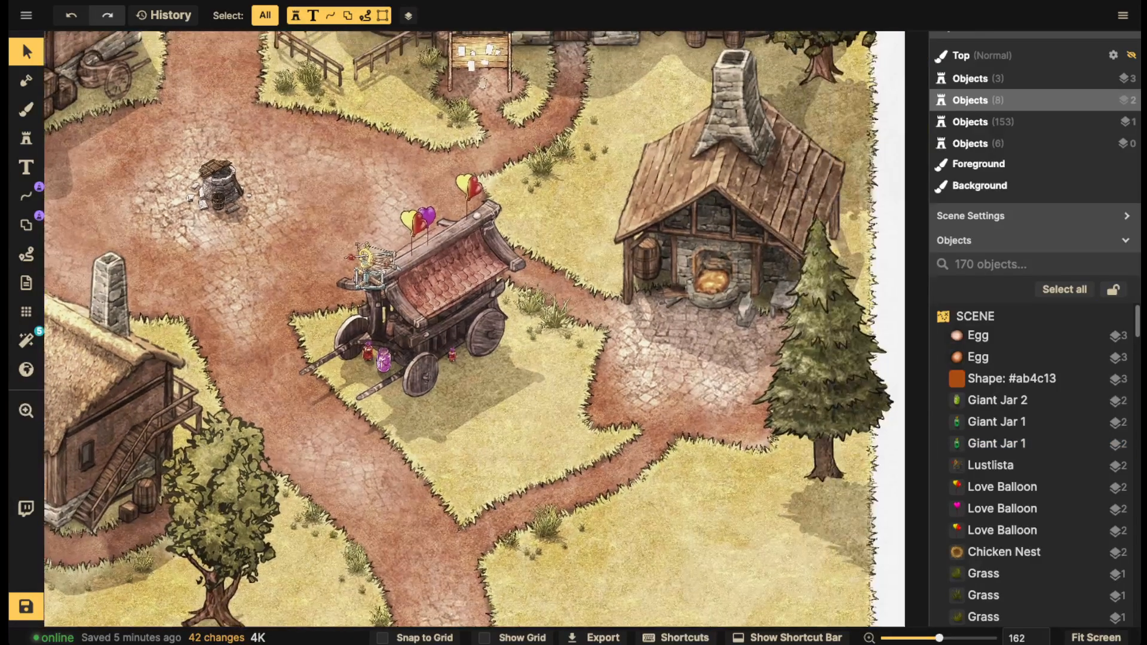
scroll(466, 305, "down", 1)
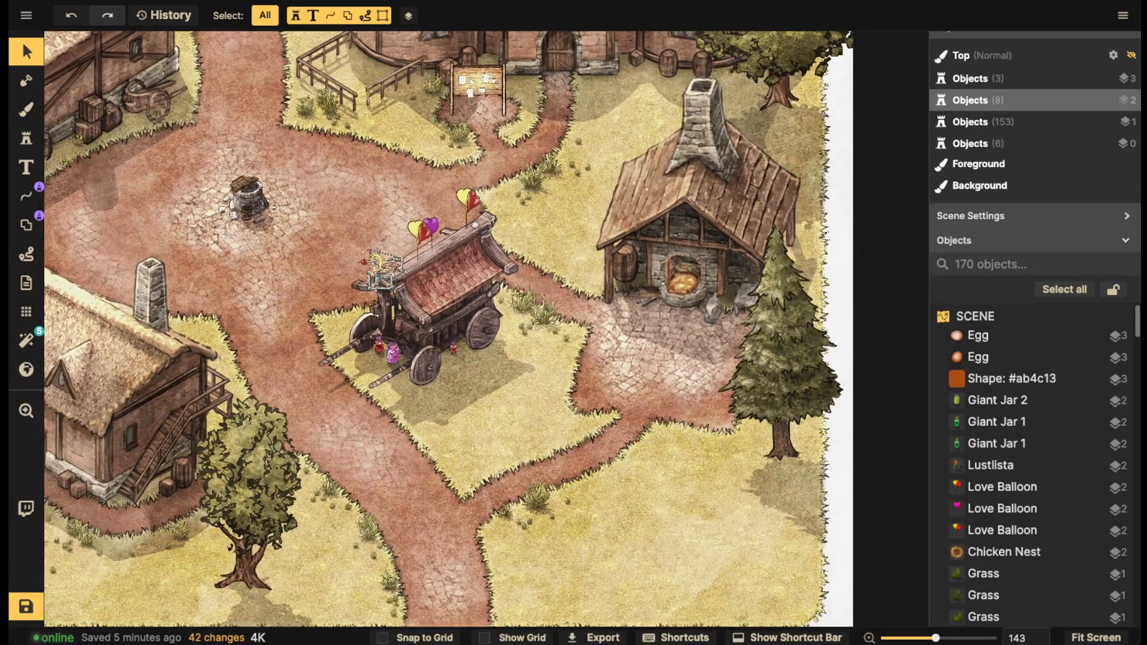
key("space")
left_click_drag(427, 249, 512, 298)
scroll(556, 364, "up", 2)
key("space")
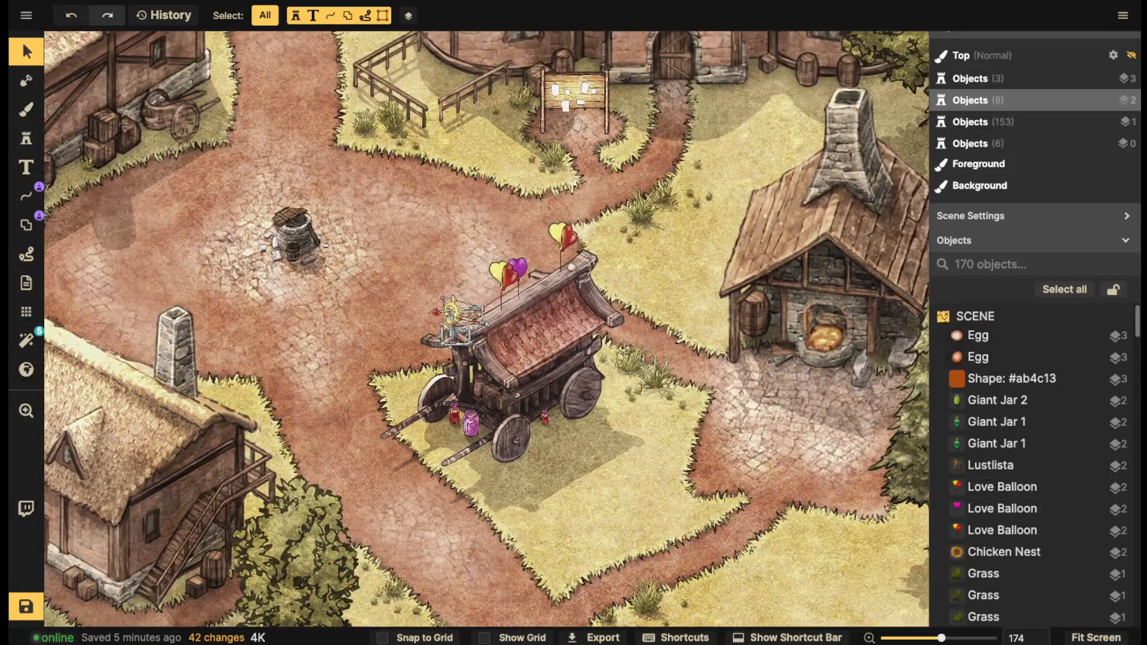
key("space")
left_click_drag(546, 401, 794, 423)
scroll(499, 400, "down", 3)
scroll(406, 394, "down", 2)
key("space")
left_click_drag(406, 394, 257, 472)
scroll(643, 311, "up", 5)
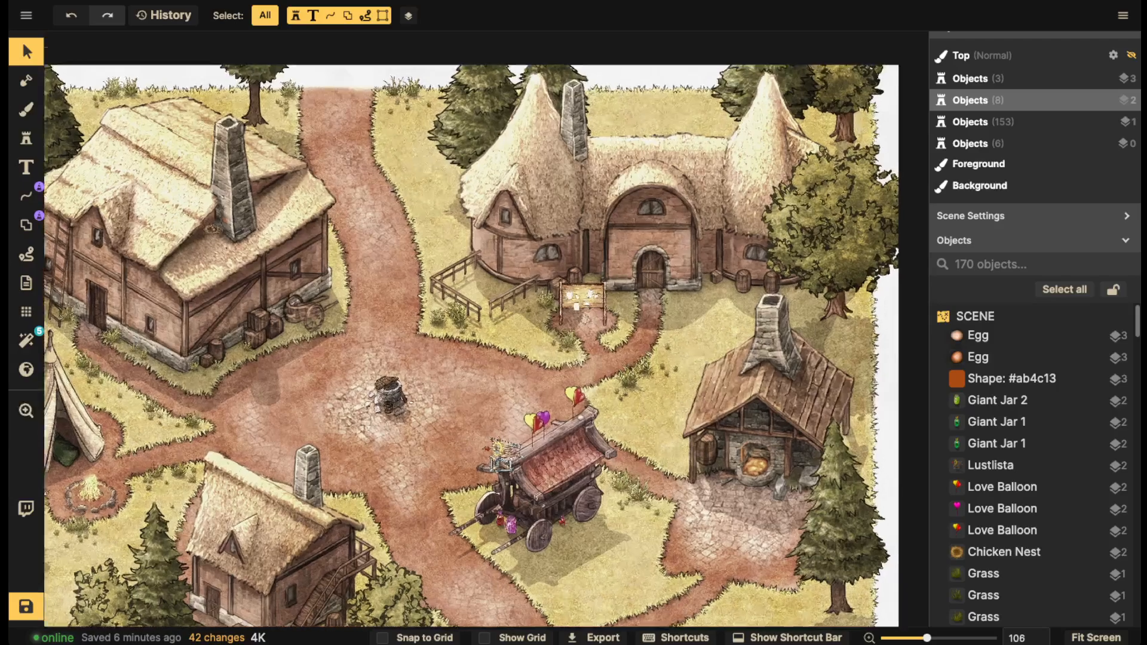
Search the Fantasy Regional stamps for "crate" and pick the barrel from the barrel, crate and sack set for the forge area
key("space")
left_click_drag(643, 311, 405, 136)
scroll(534, 364, "up", 5)
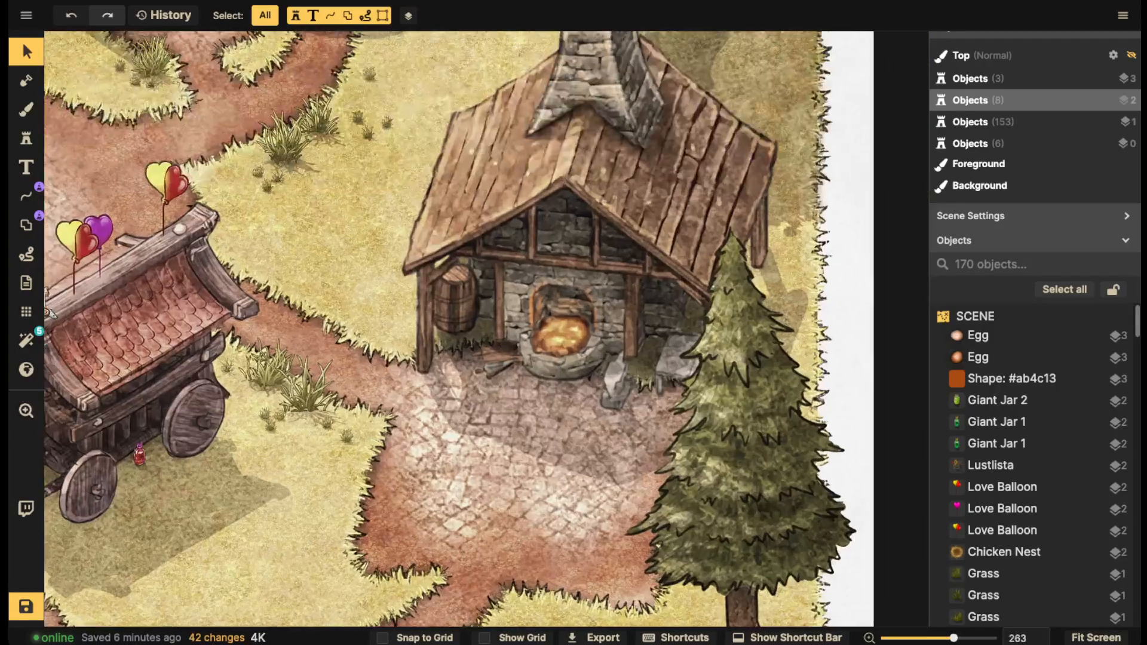
left_click(25, 138)
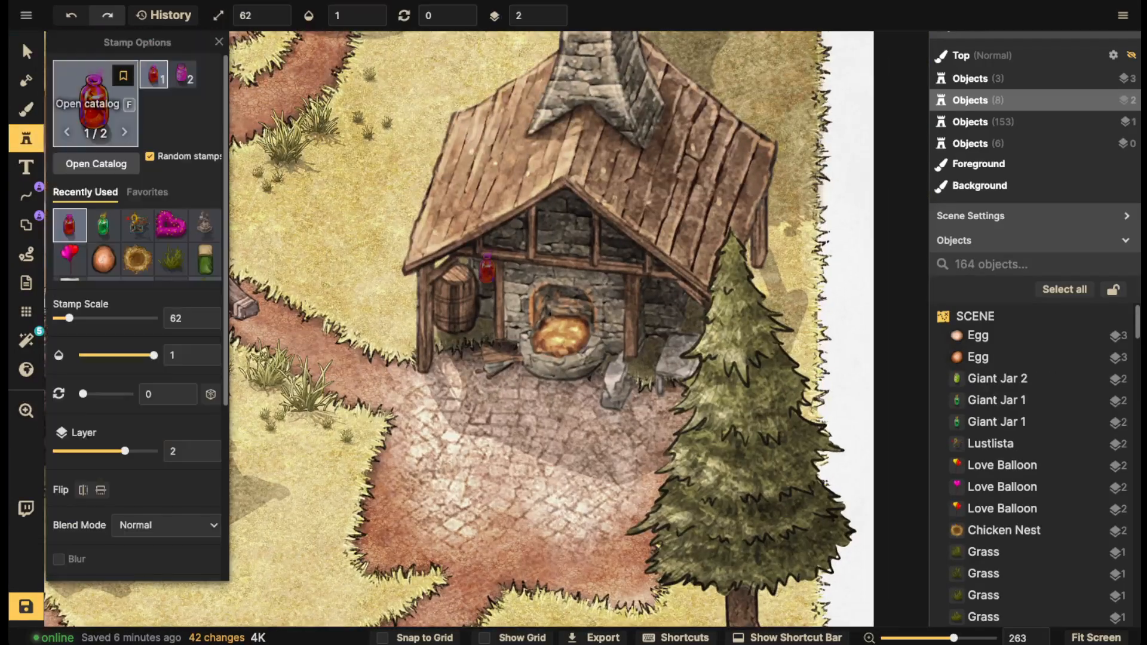
left_click(94, 160)
left_click(348, 37)
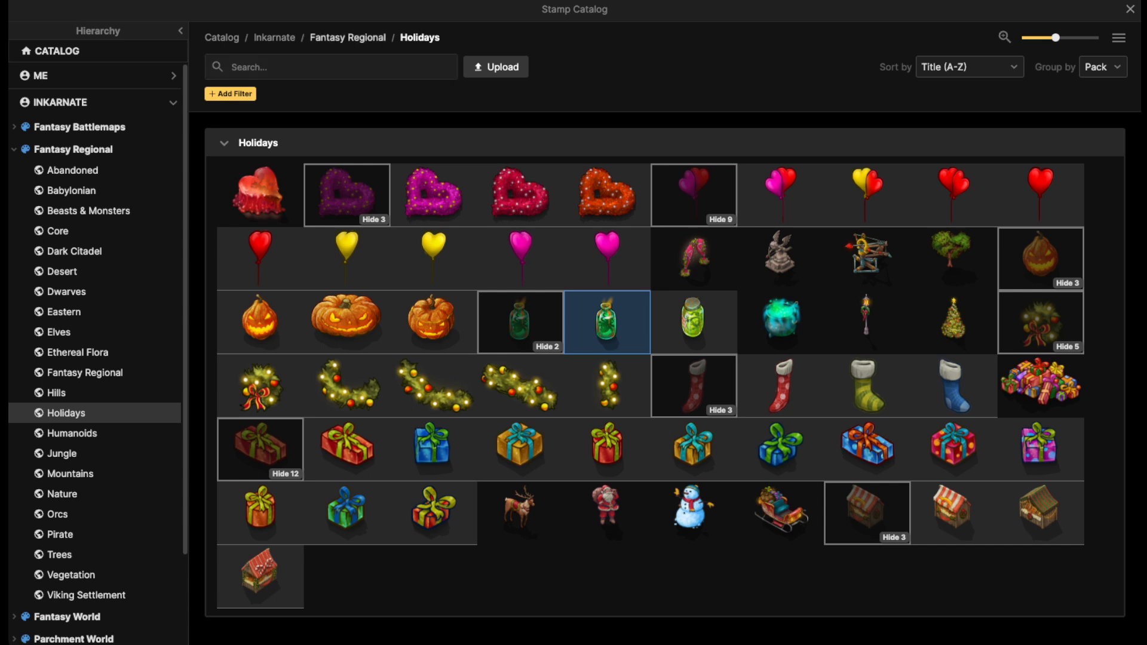
type("crate")
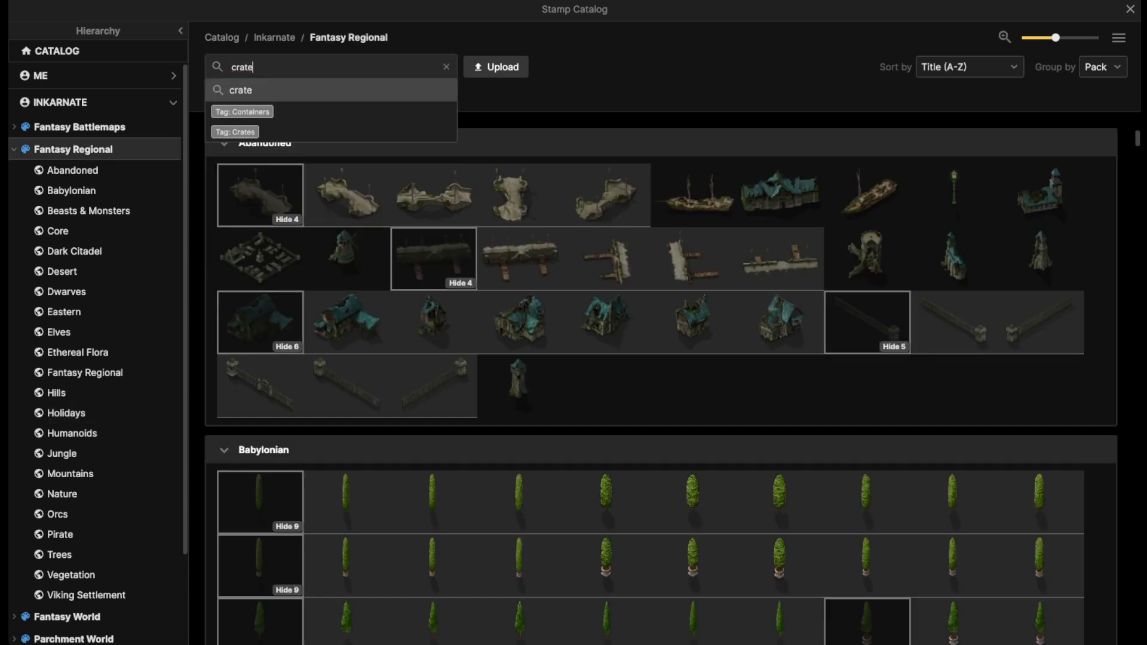
key("Return")
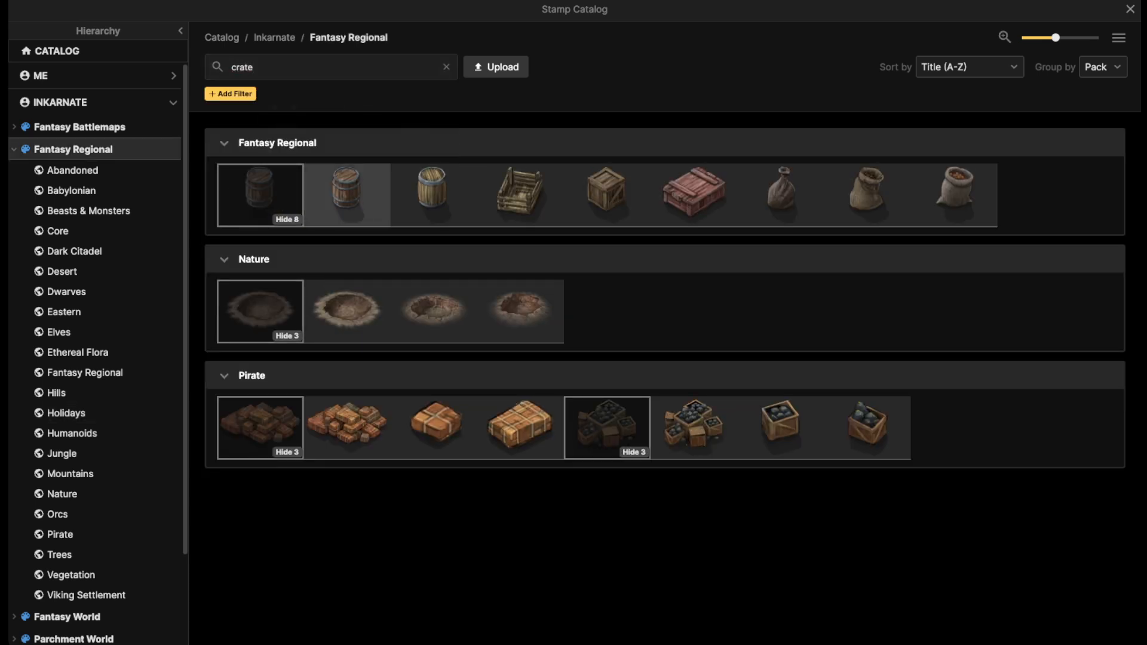
left_click(346, 194)
Place a Barrel at scale 182 at the edge of the paving before the forge and a Sack at scale 92 in front of it
scroll(496, 433, "up", 2)
left_click_drag(497, 439, 530, 287)
left_click_drag(497, 250, 514, 316)
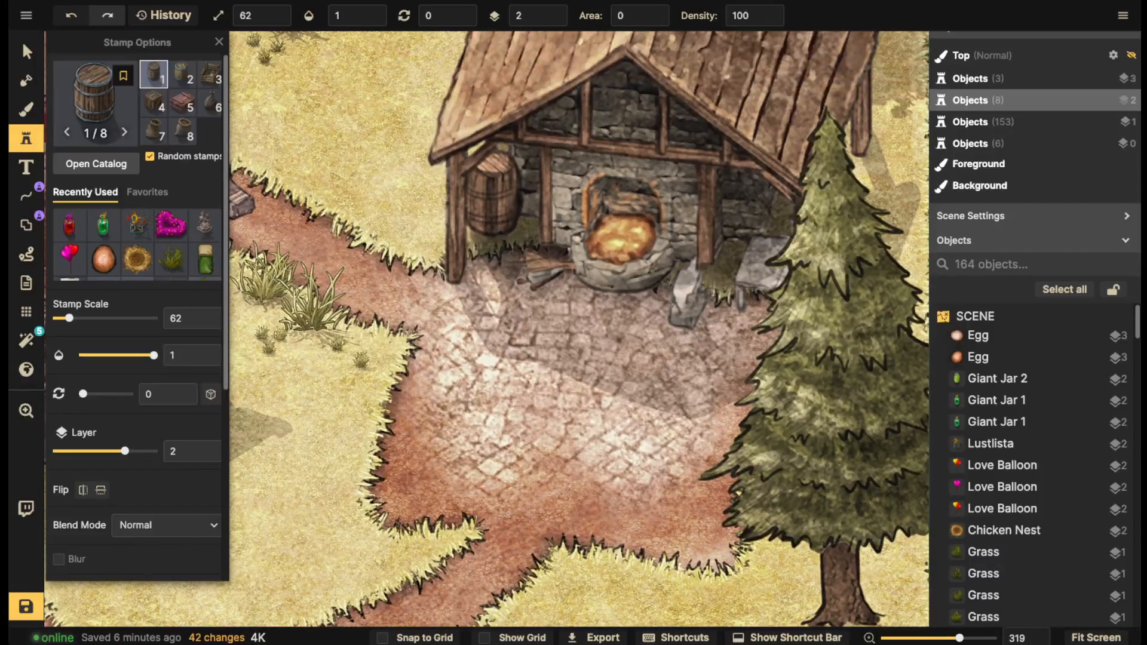
scroll(505, 212, "up", 4)
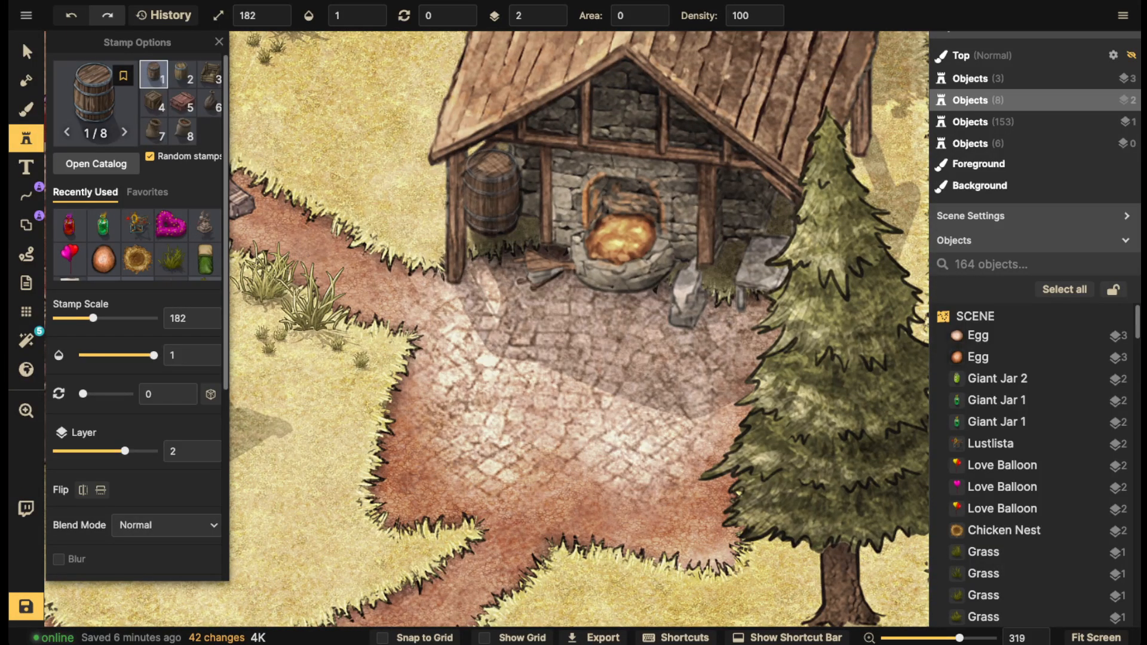
scroll(494, 190, "up", 1)
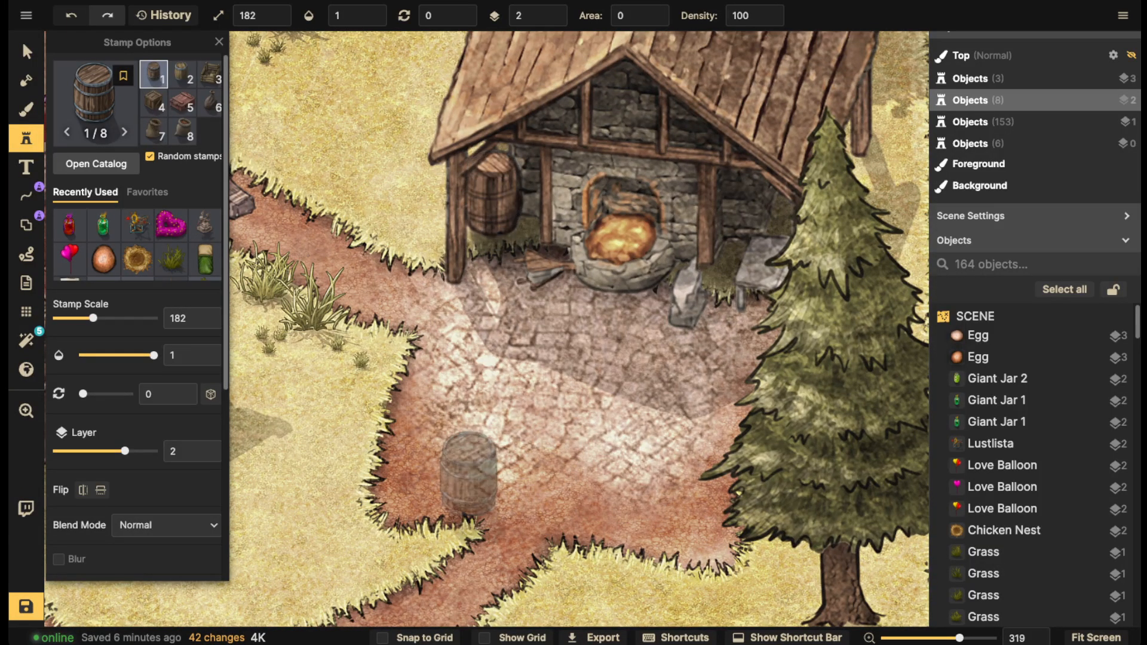
left_click(421, 463)
scroll(472, 466, "down", 5)
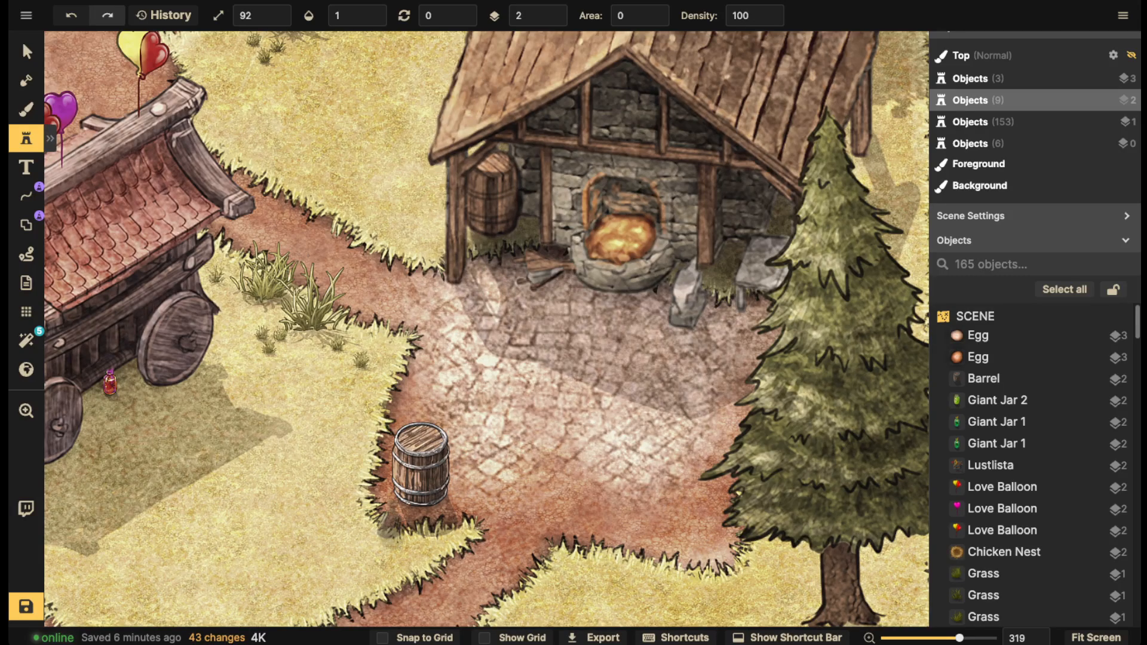
left_click(410, 502)
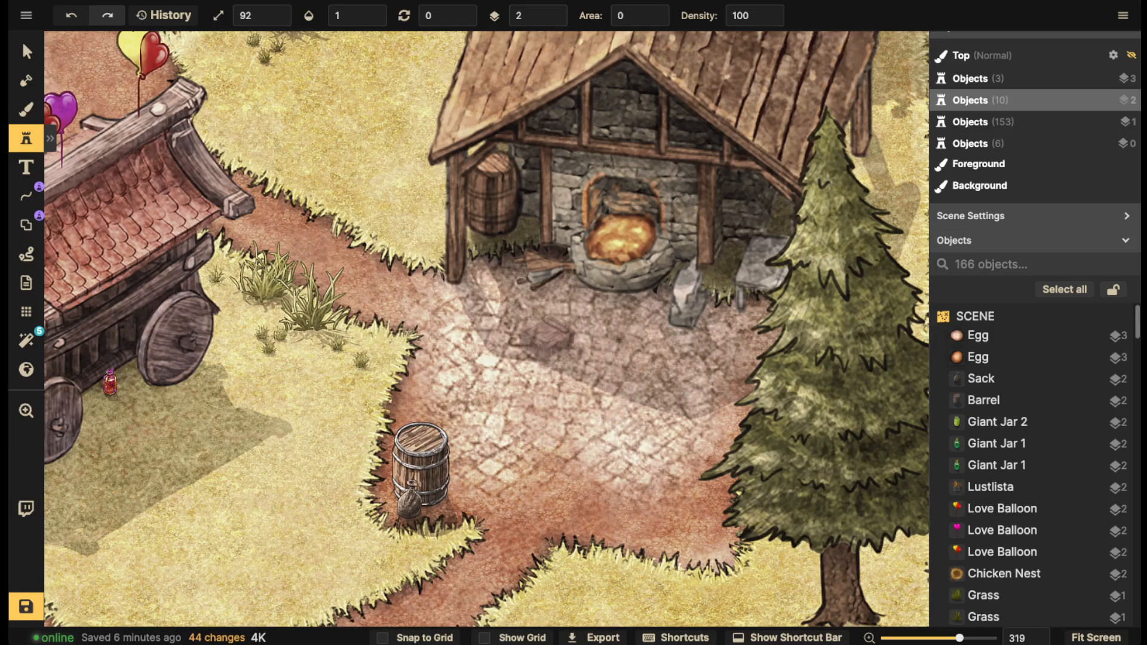
Place a closed Crate beside the pine in front of the forge and an open Crate behind the barrel, both at scale 162
scroll(549, 340, "up", 2)
scroll(548, 340, "up", 5)
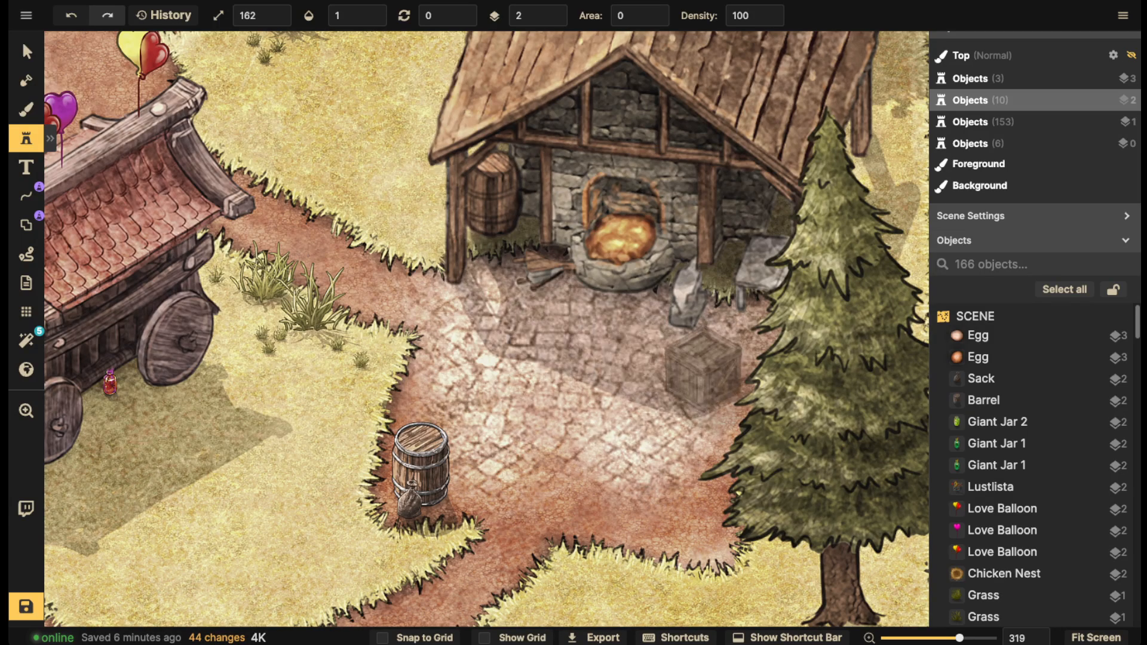
left_click(734, 329)
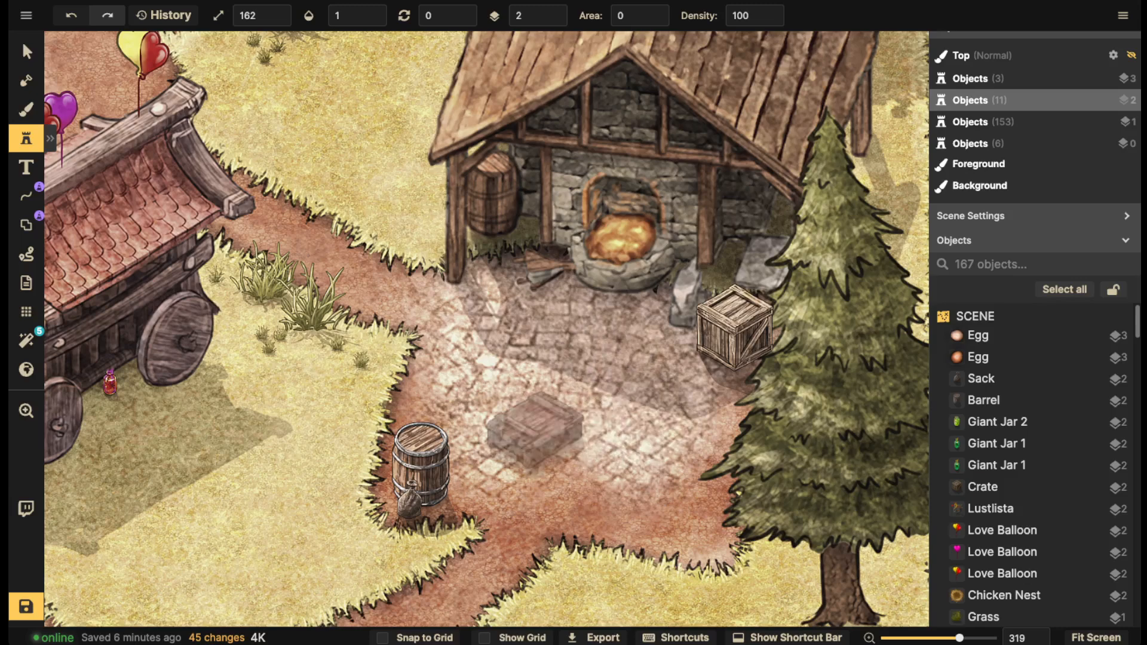
left_click(447, 418)
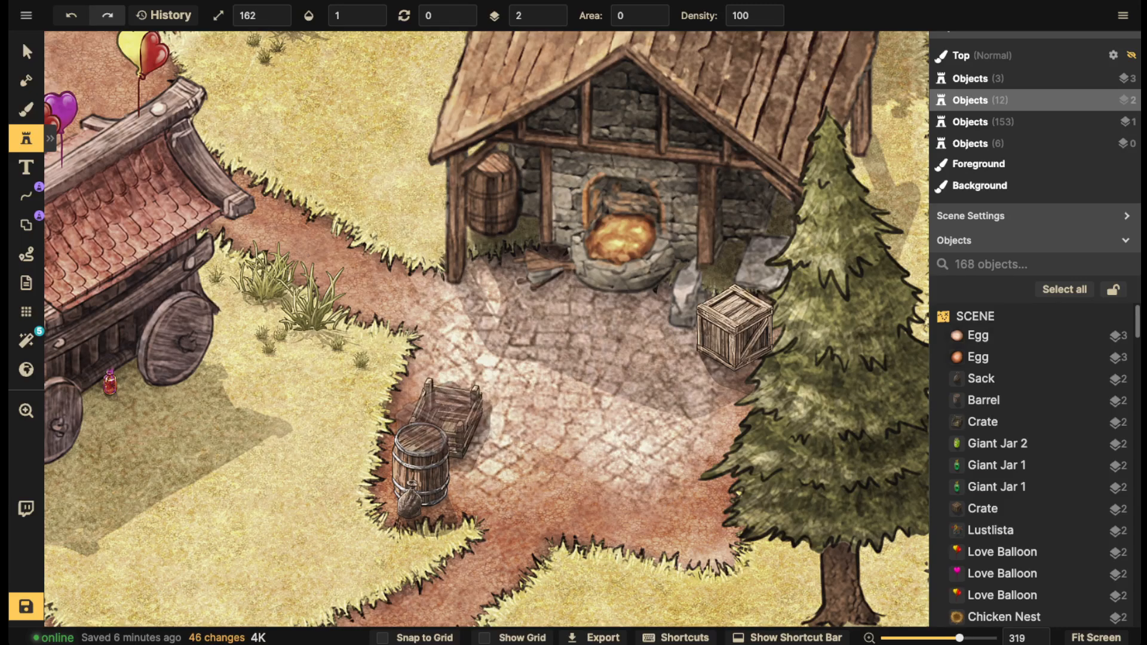
left_click(27, 51)
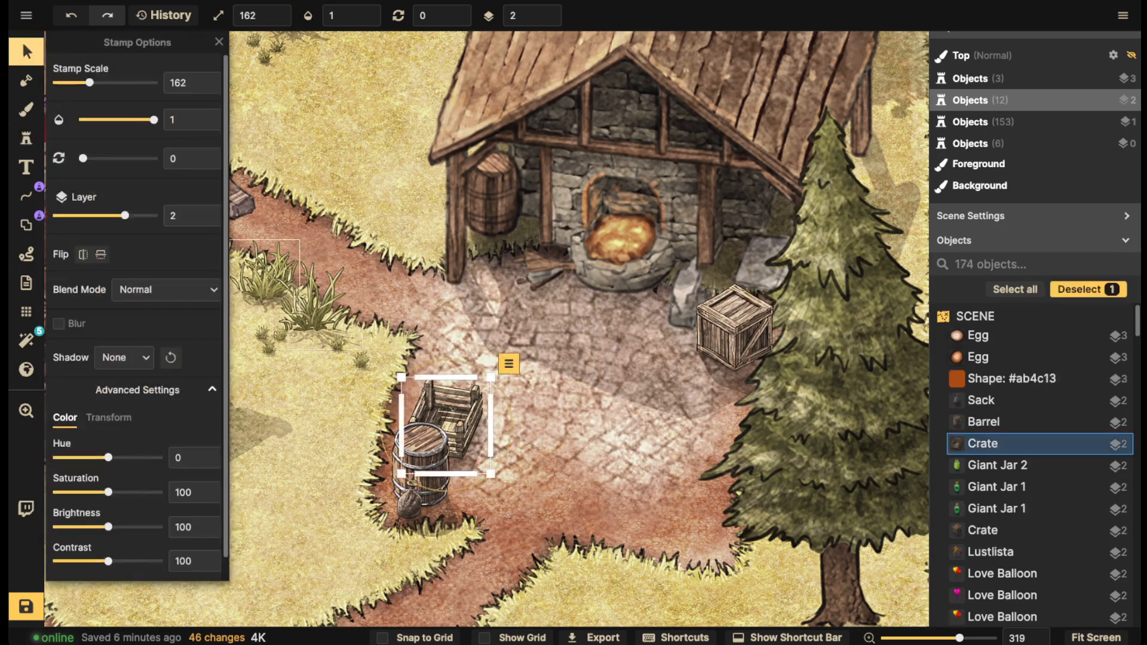
left_click_drag(449, 419, 445, 416)
left_click(377, 342)
scroll(376, 343, "down", 3)
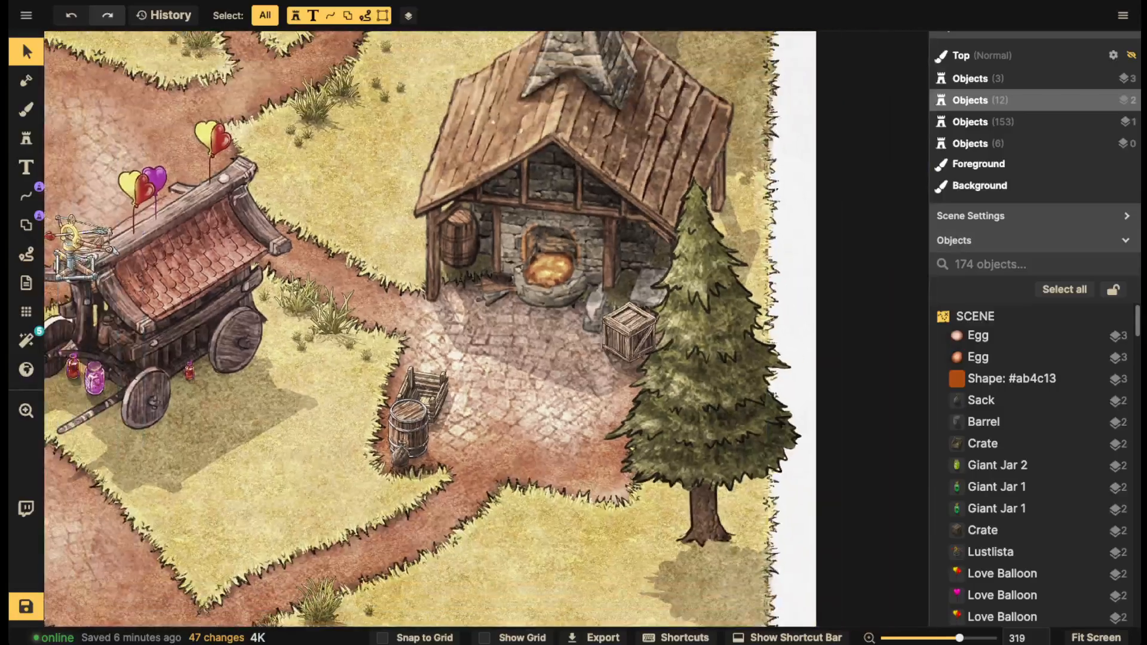
Search the Fantasy Battlemaps stamps for "light" and pick the Orange Light from the Effects set
left_click(27, 138)
left_click(91, 105)
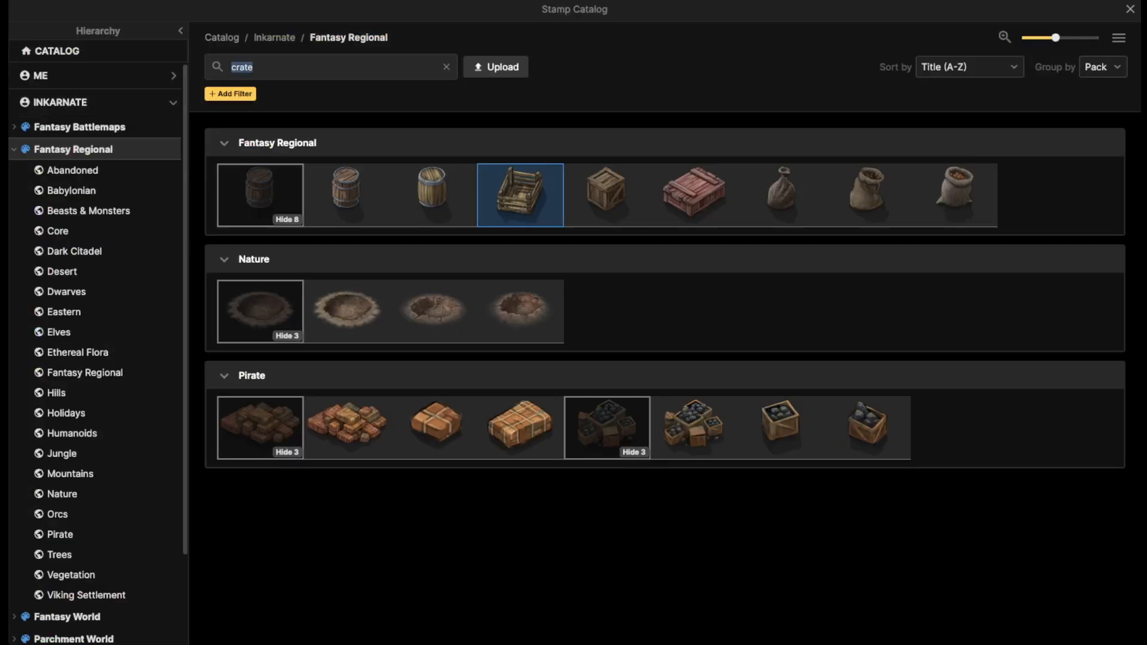
type("light")
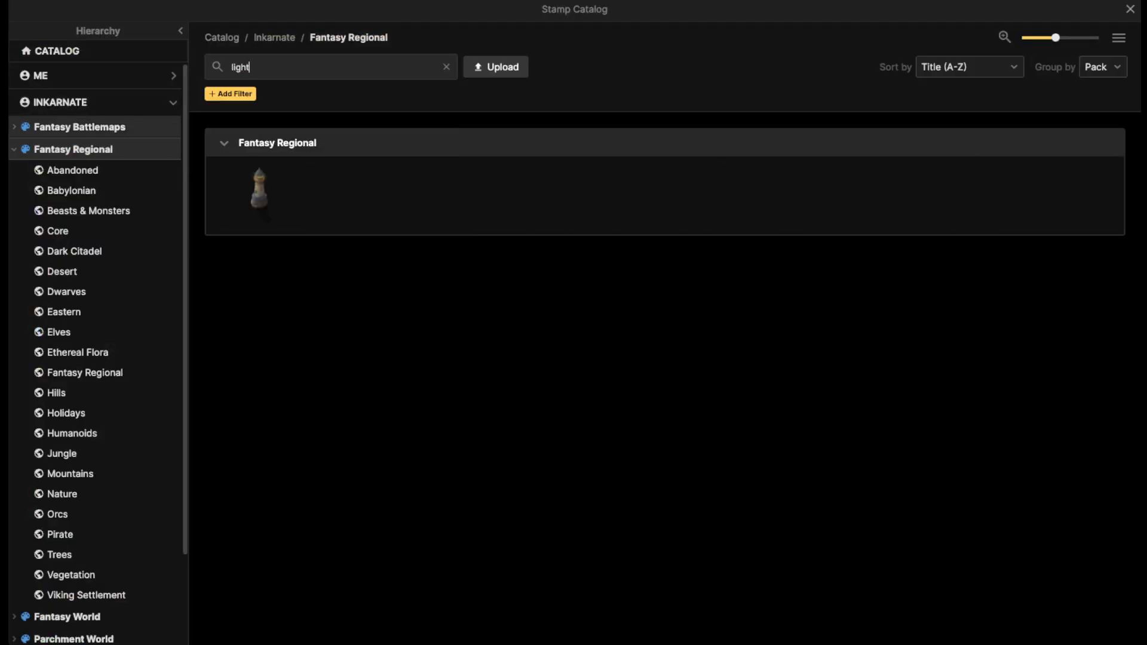
left_click(80, 127)
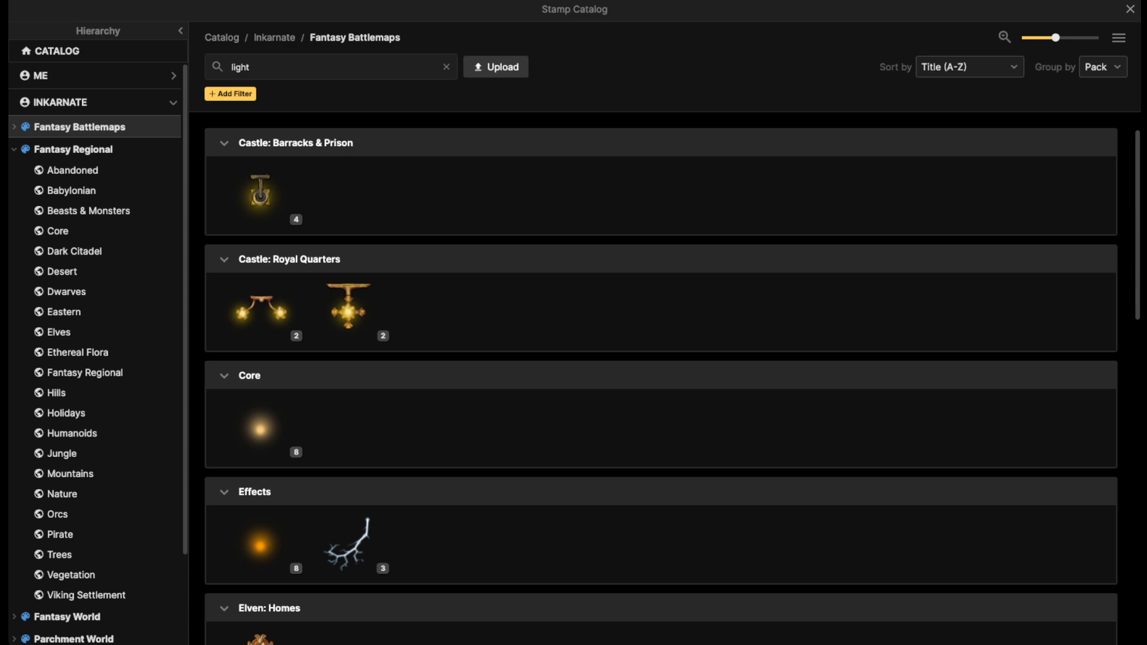
left_click(260, 545)
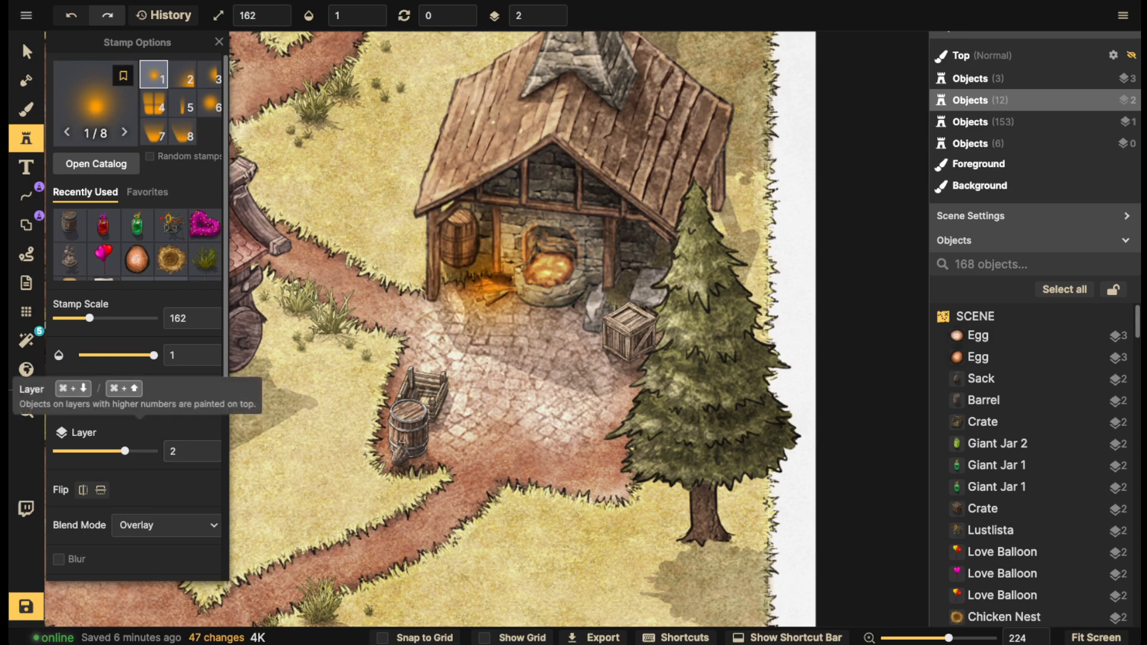
Set the stamp layer to 5 and place two Orange Lights over the forge fire, one at scale 222 and one at 202
left_click_drag(125, 451, 158, 451)
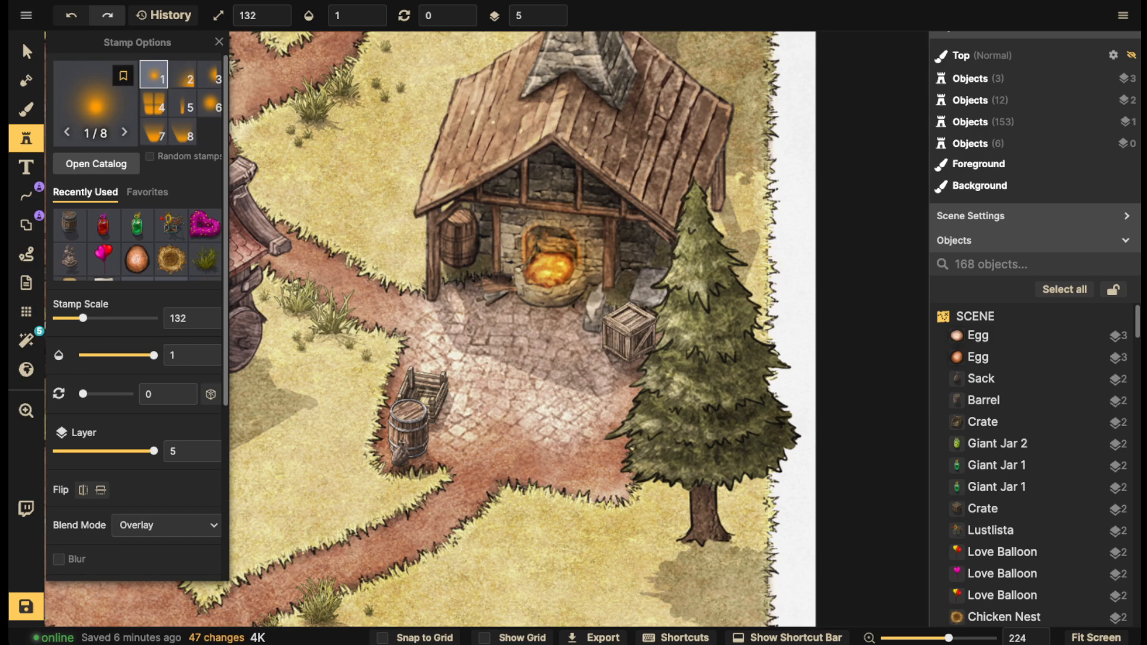
scroll(510, 258, "down", 5)
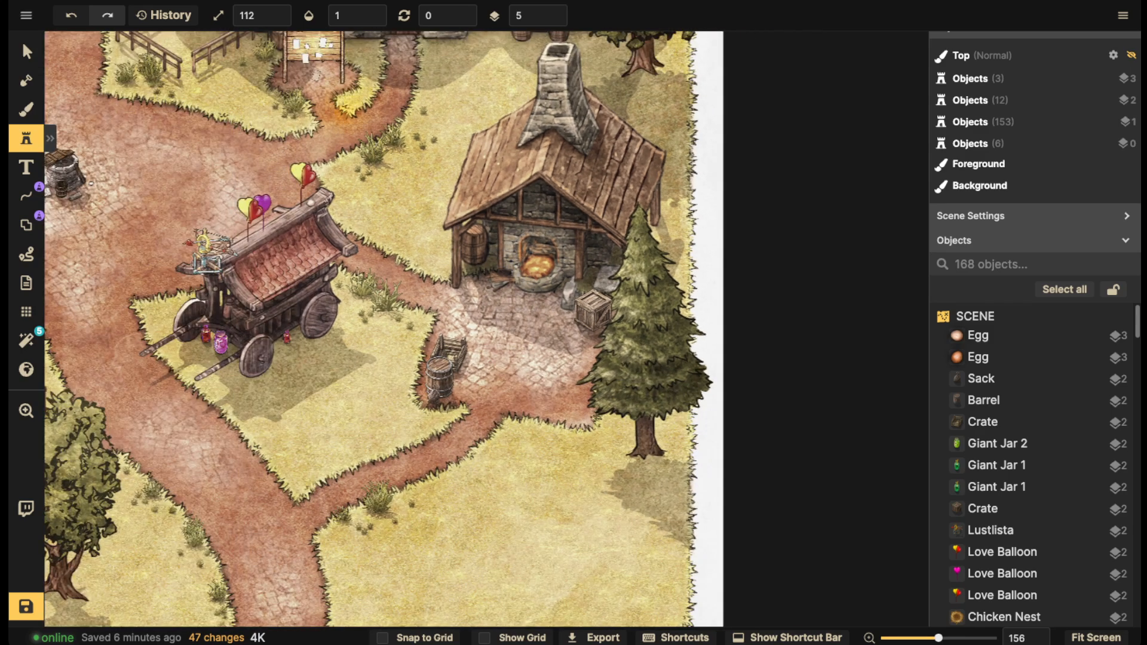
scroll(534, 266, "up", 10)
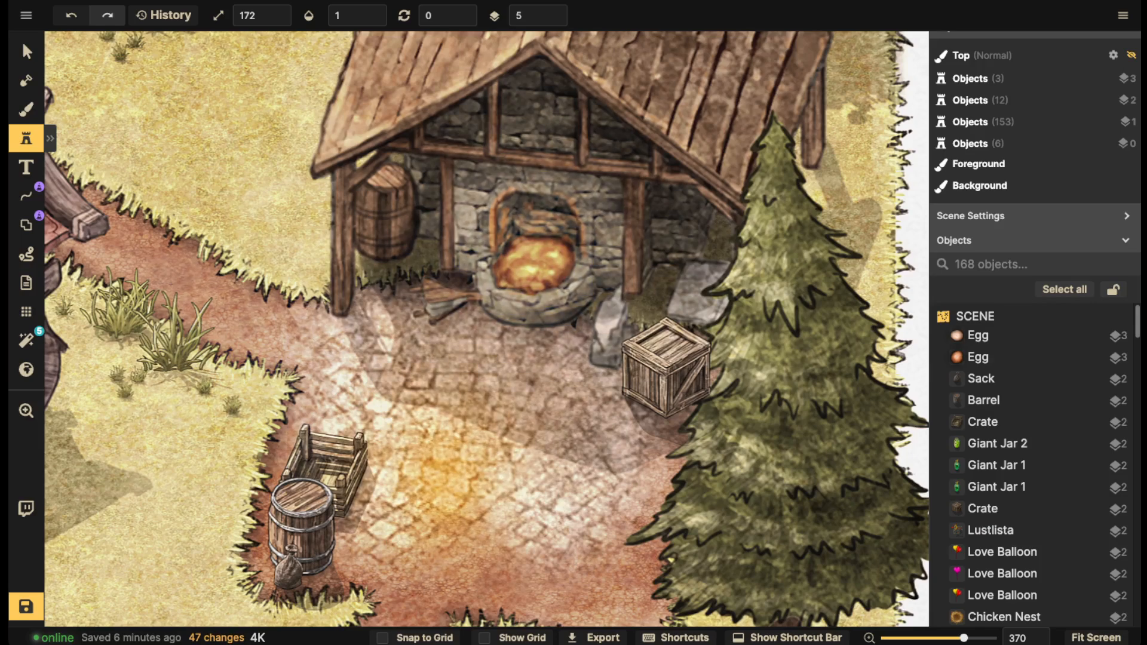
left_click(526, 253)
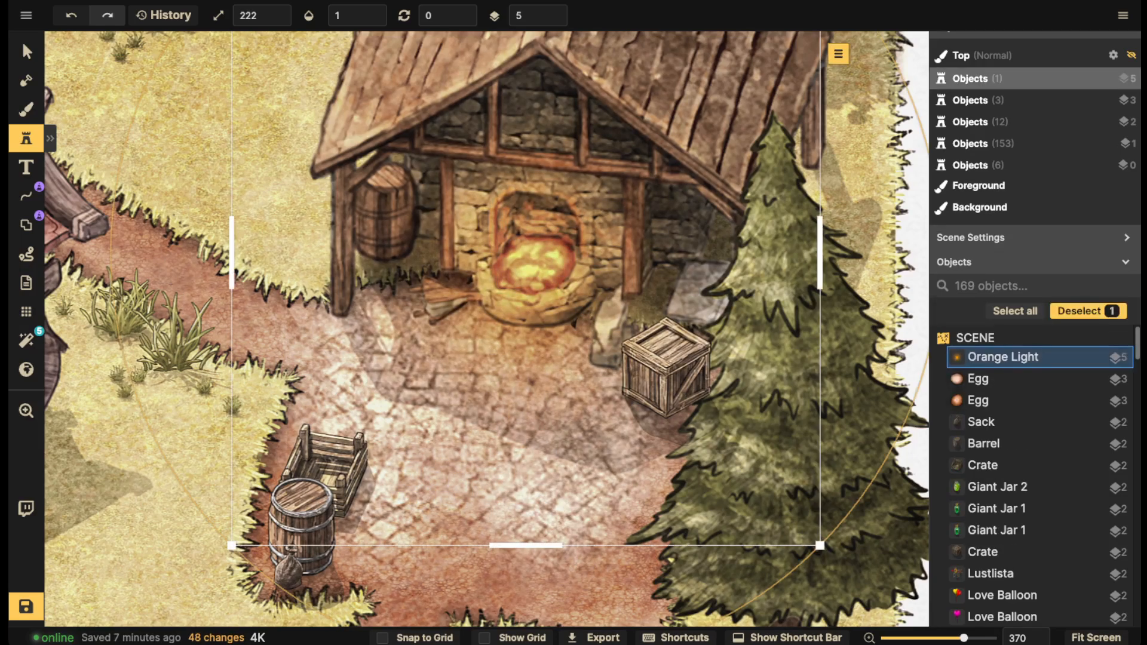
key("Escape")
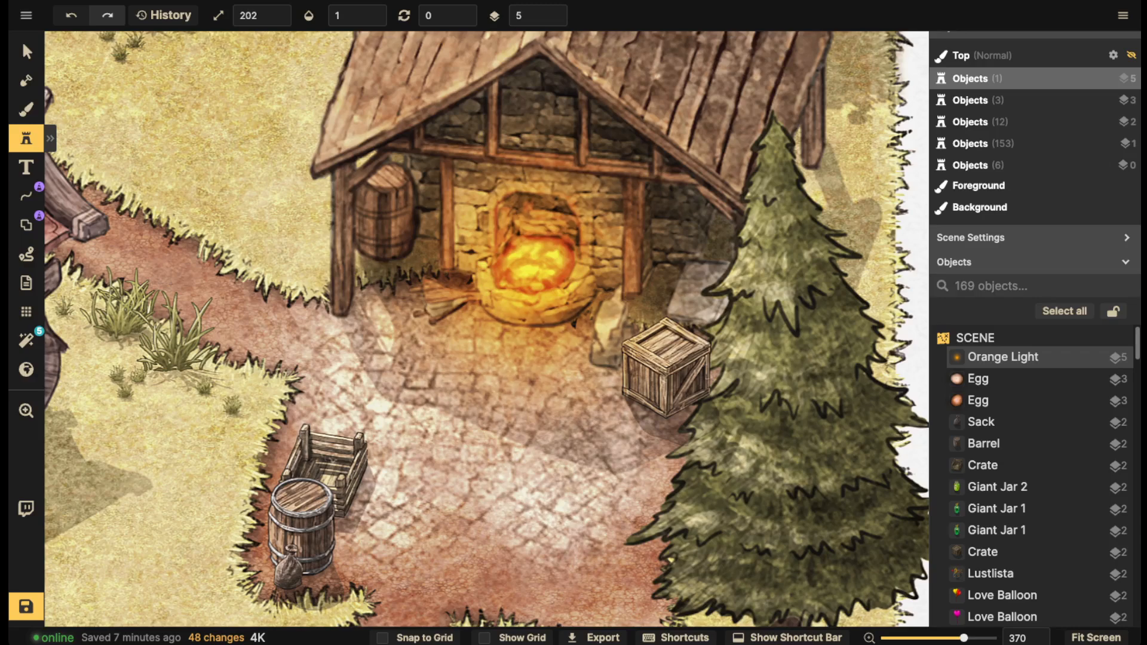
left_click(535, 256)
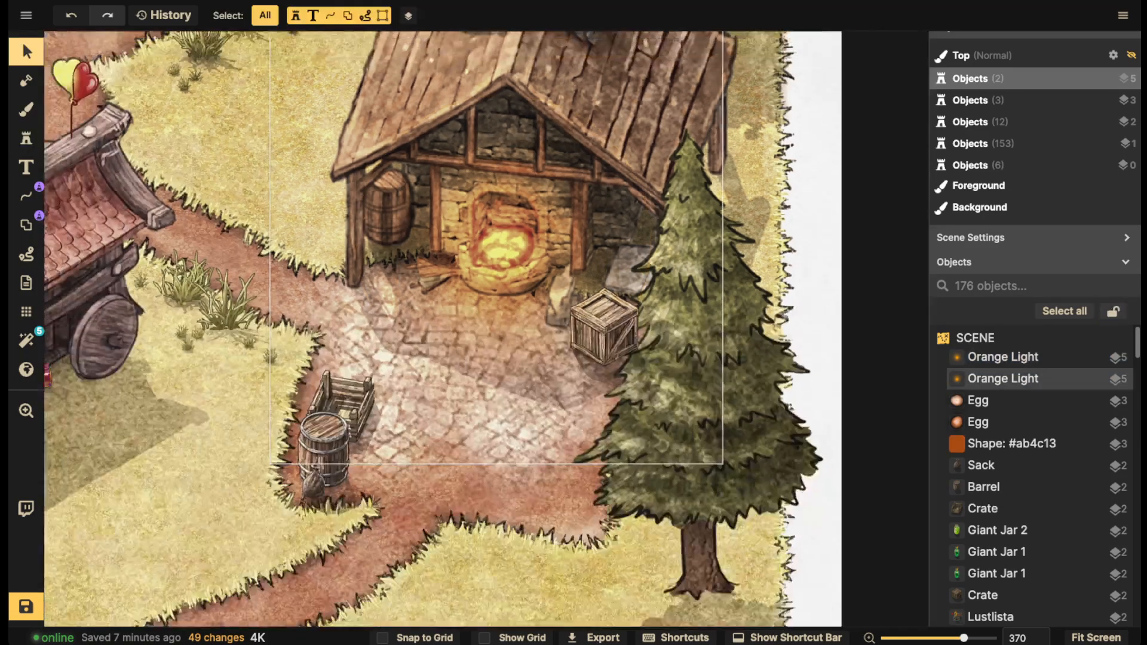
Select the second Orange Light over the forge fire and adjust its scale
scroll(396, 199, "down", 5)
left_click(448, 224)
scroll(448, 224, "up", 4)
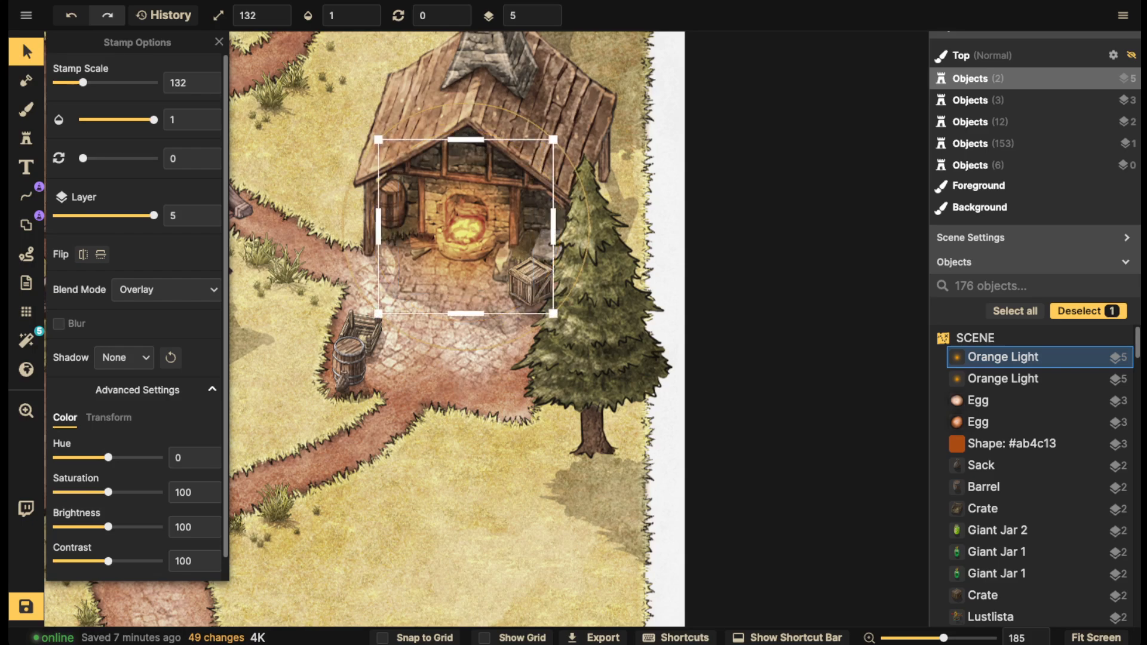
scroll(448, 224, "up", 6)
key("Escape")
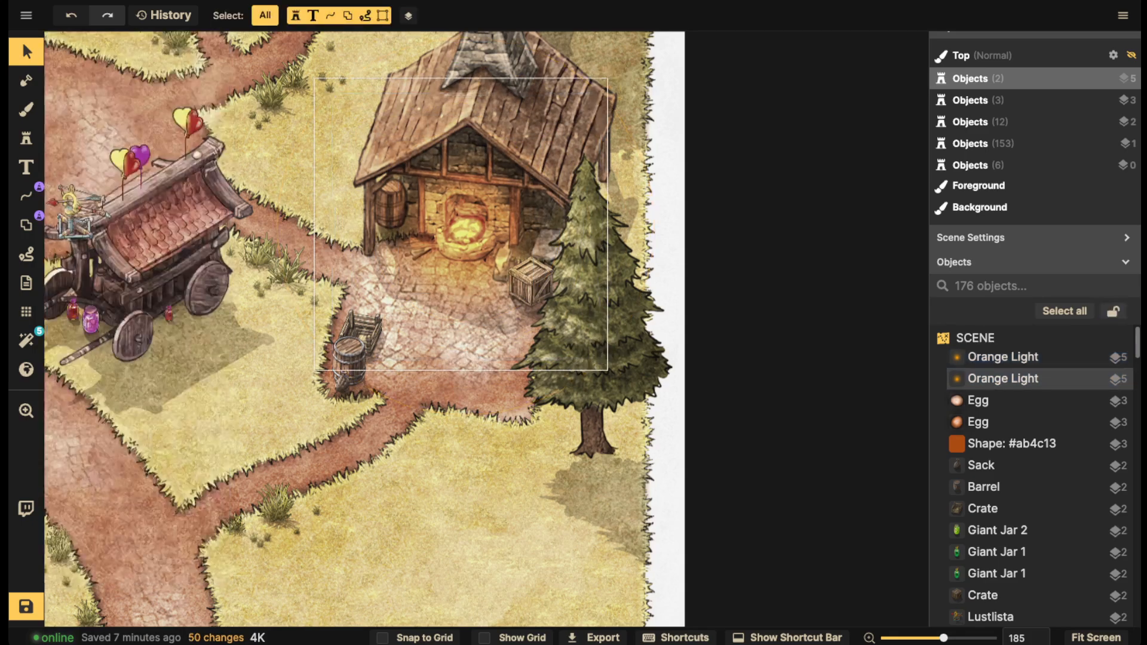
Search the Fantasy Battlemaps stamps for "smoke" and pick the second dark Smoke variant
scroll(439, 237, "down", 4)
left_click_drag(439, 237, 438, 414)
left_click(26, 138)
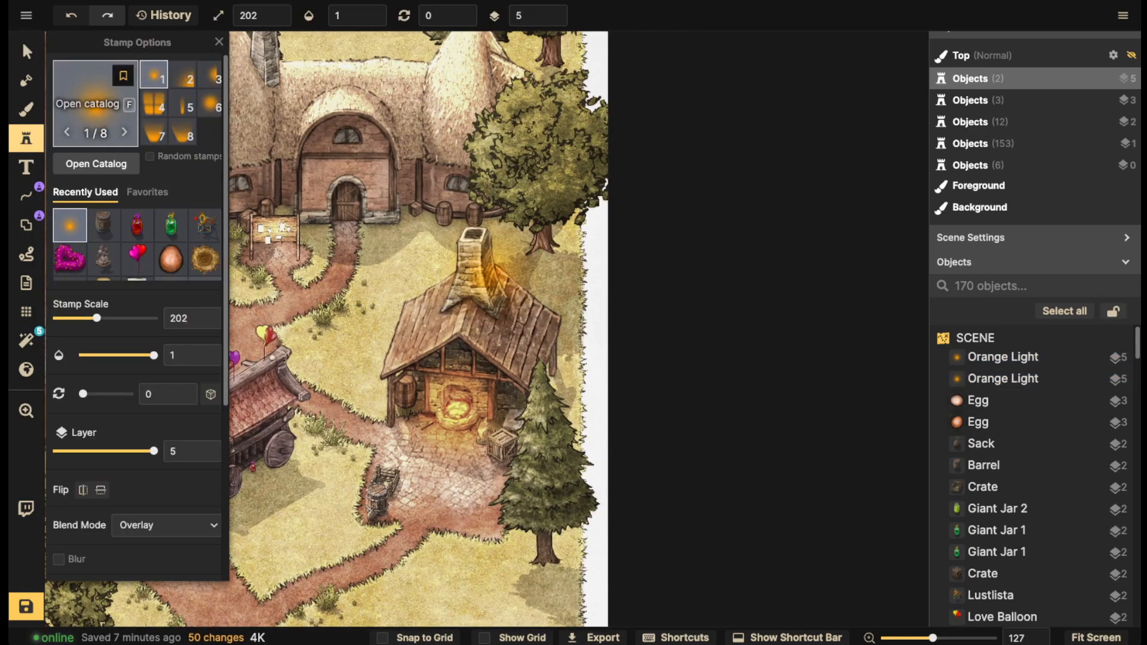
left_click(98, 107)
type("smoke")
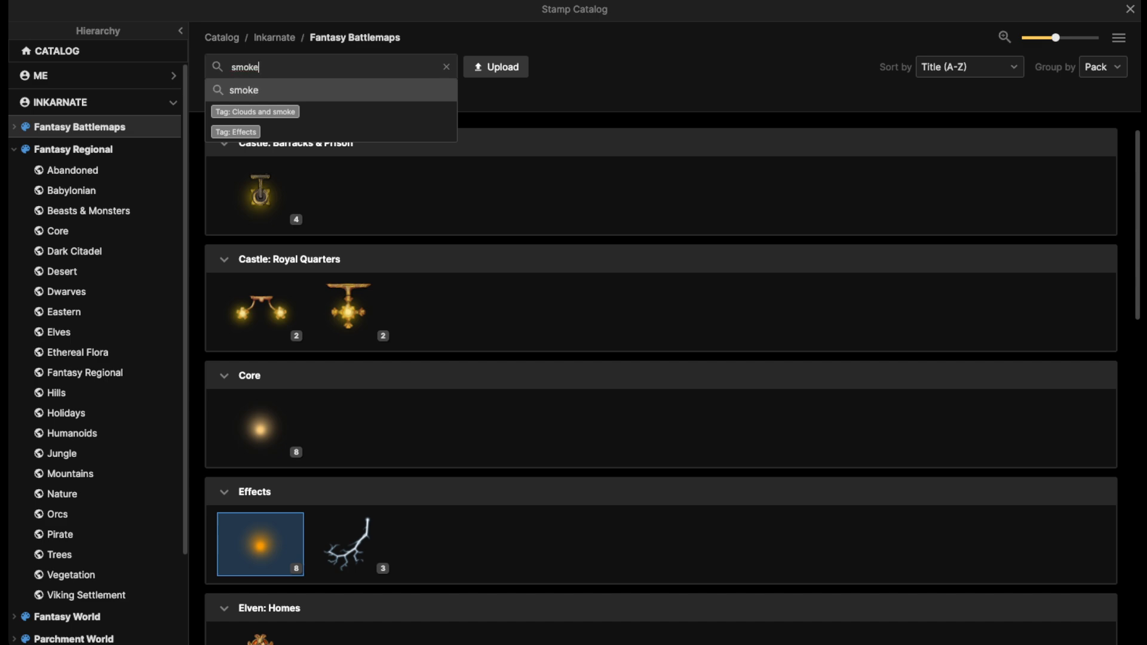
key("Return")
left_click(259, 195)
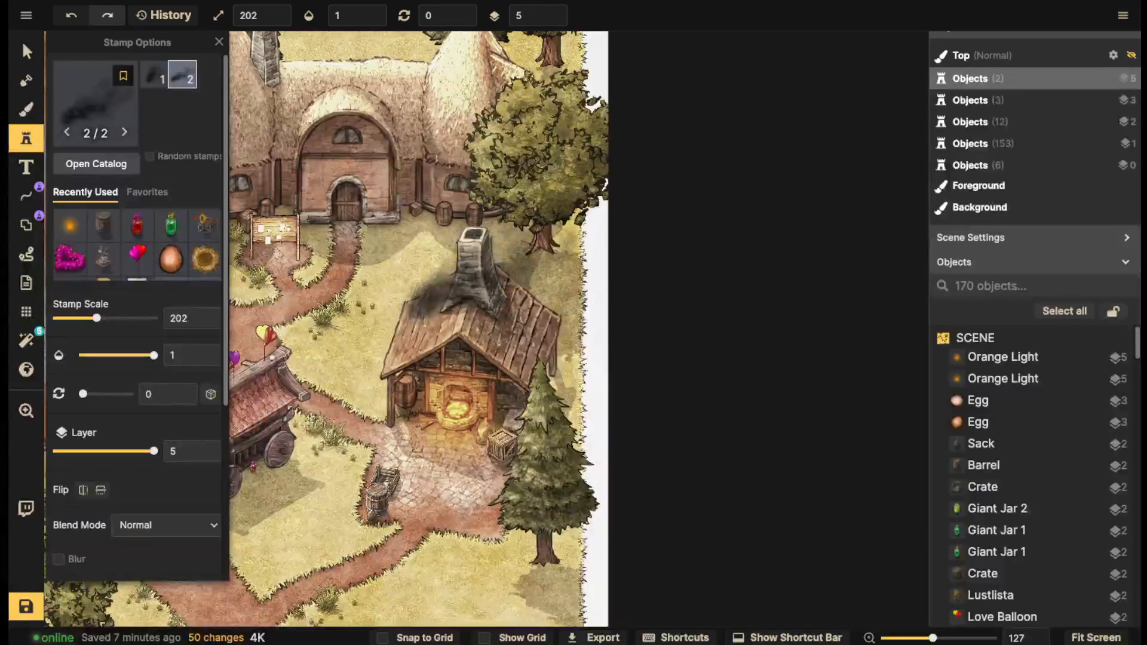
Place the dark Smoke above the forge chimney, scale it to 332, rotate it to 345 and align it with the chimney opening
scroll(474, 197, "up", 3)
scroll(490, 202, "down", 3)
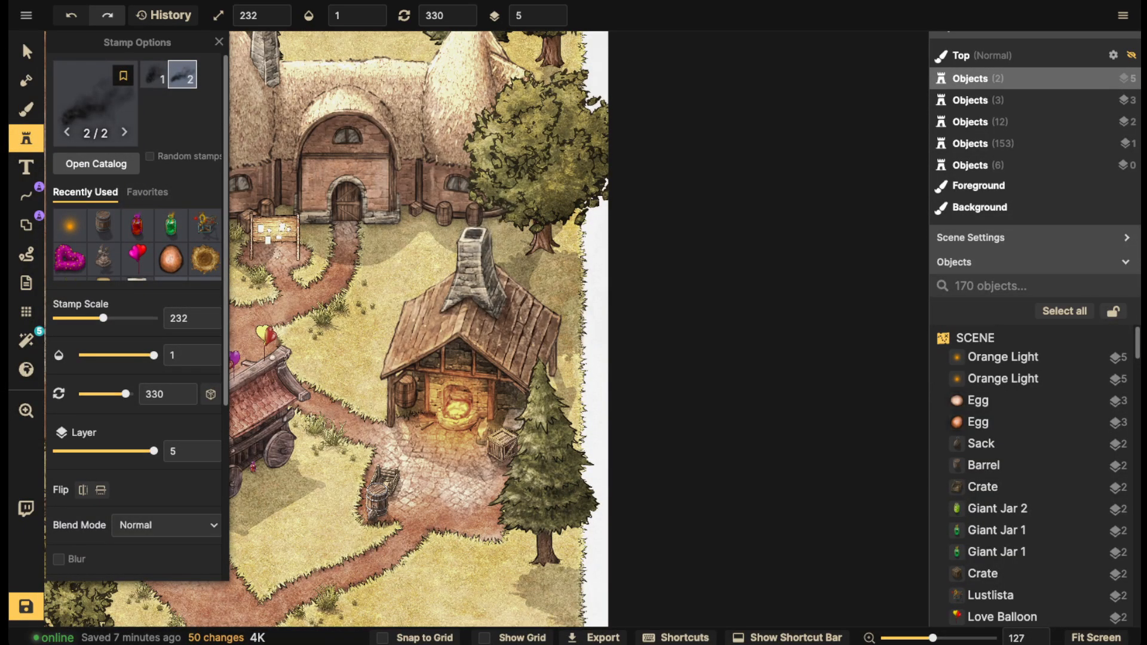
left_click(527, 152)
left_click_drag(527, 151, 575, 224)
left_click_drag(574, 223, 575, 211)
scroll(576, 211, "up", 6)
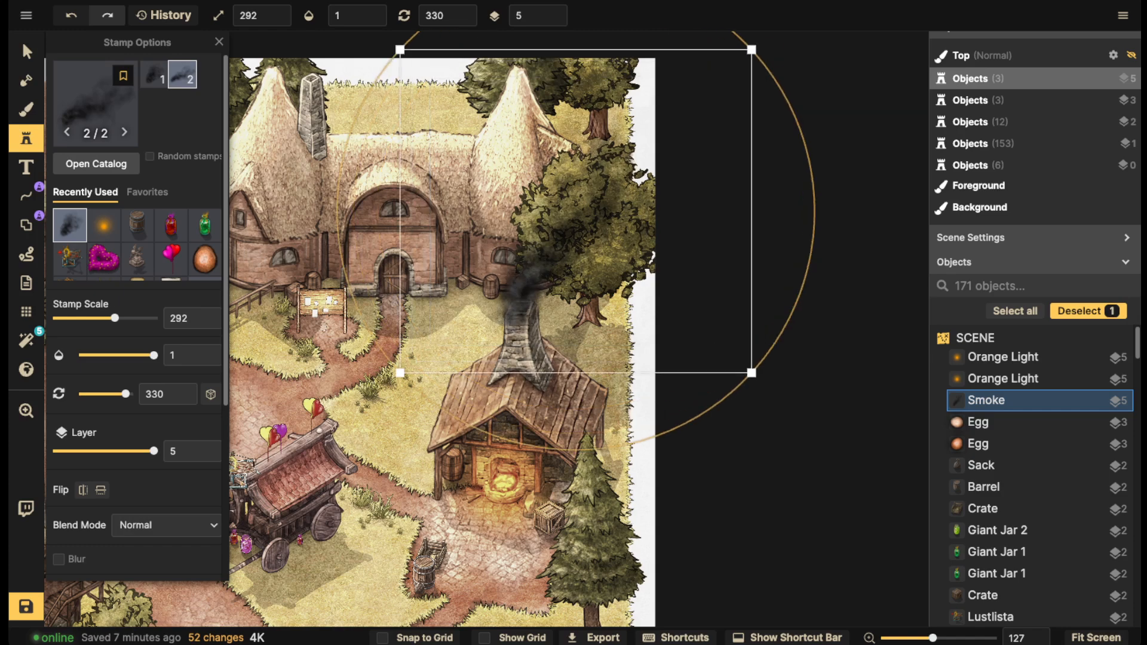
scroll(576, 211, "up", 4)
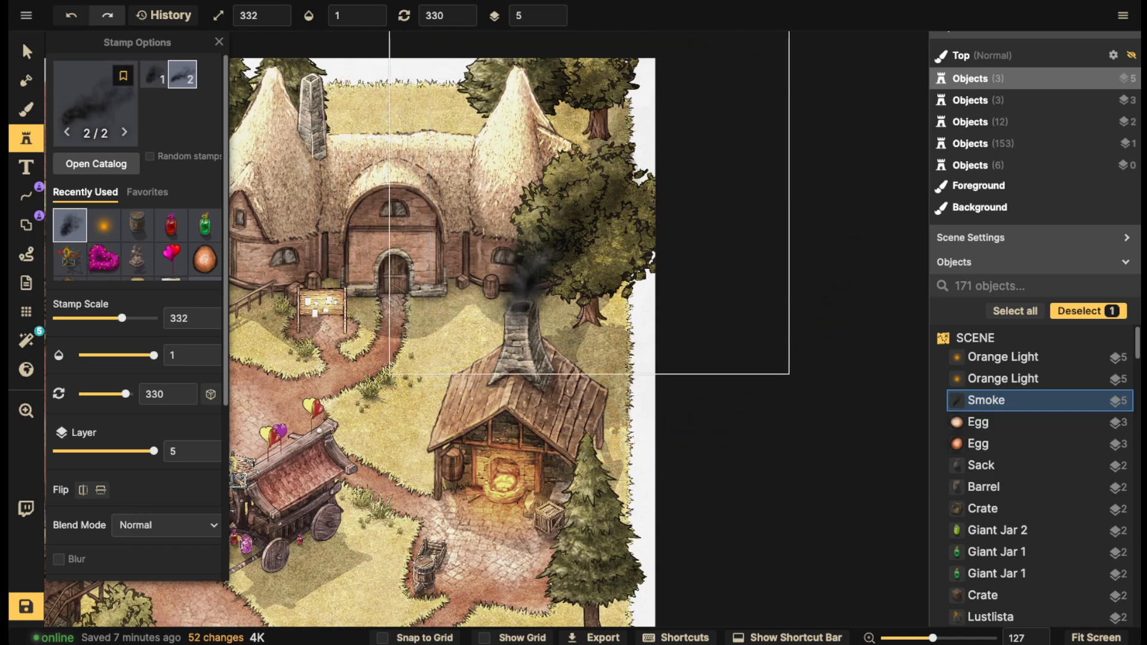
left_click_drag(589, 192, 619, 212)
scroll(592, 188, "up", 1)
key("Escape")
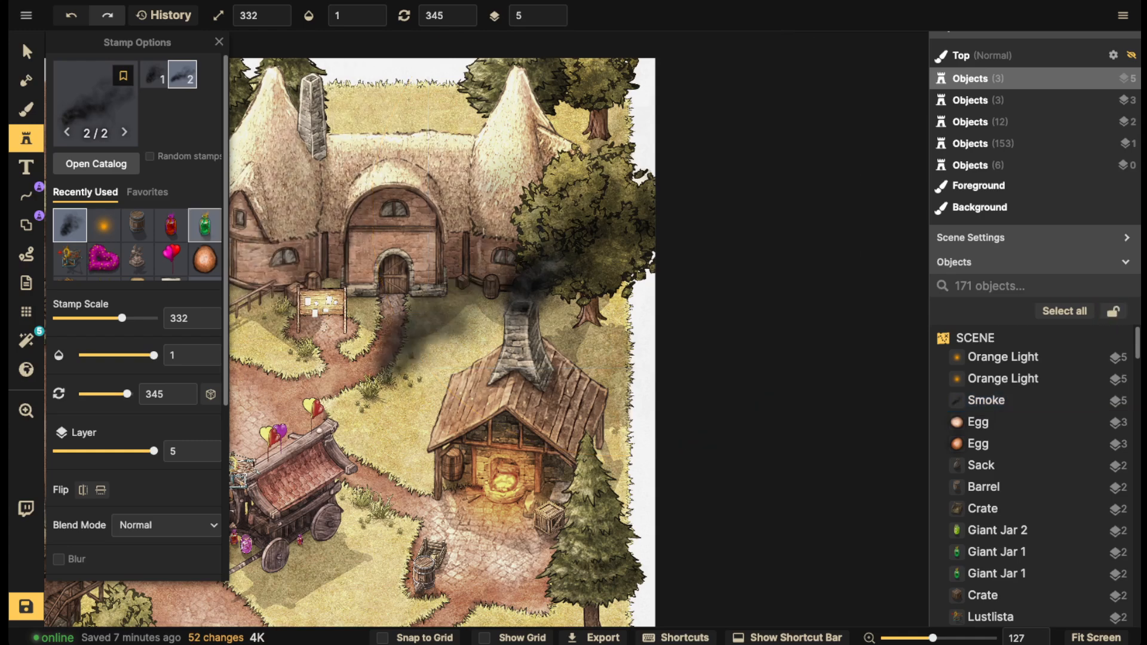
Set the Smoke stamp's contrast to 0 and brightness to 200, and place it above the chimney of the large cone-roofed house
scroll(136, 310, "down", 5)
left_click(121, 395)
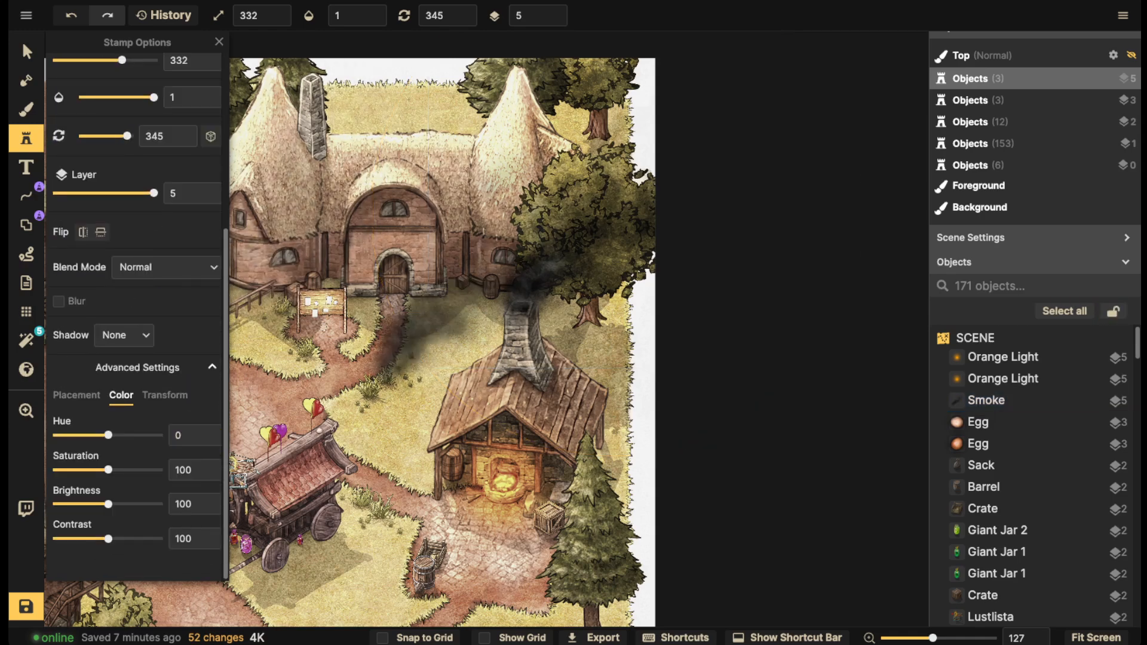
left_click_drag(108, 539, 57, 539)
left_click_drag(108, 504, 159, 504)
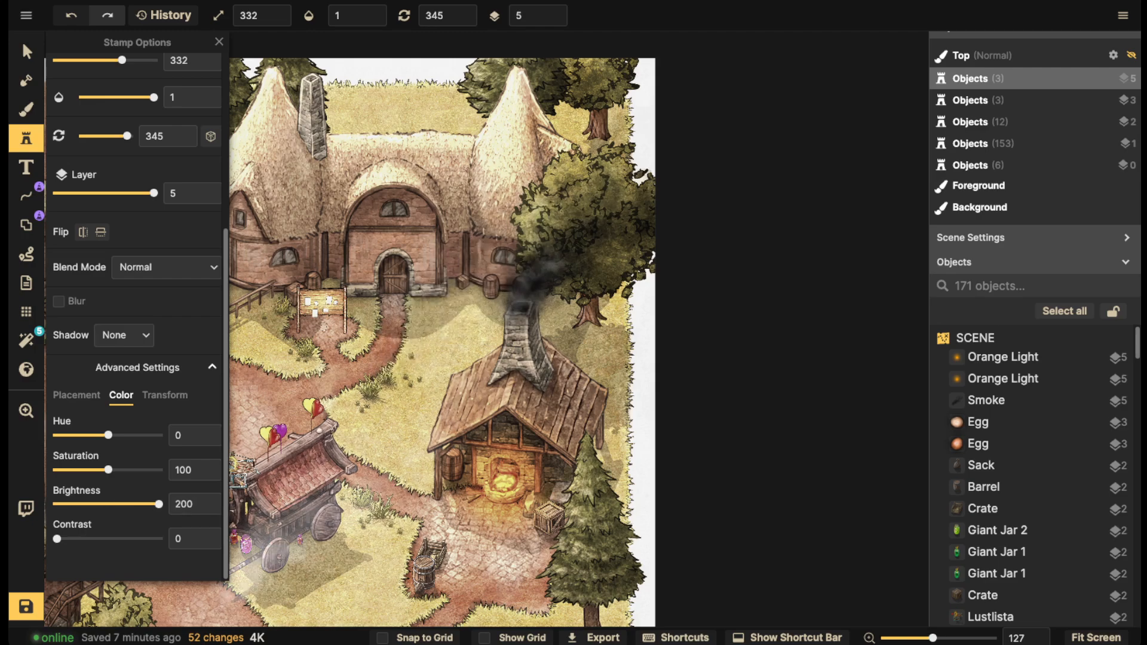
left_click_drag(555, 141, 611, 276)
left_click(471, 89)
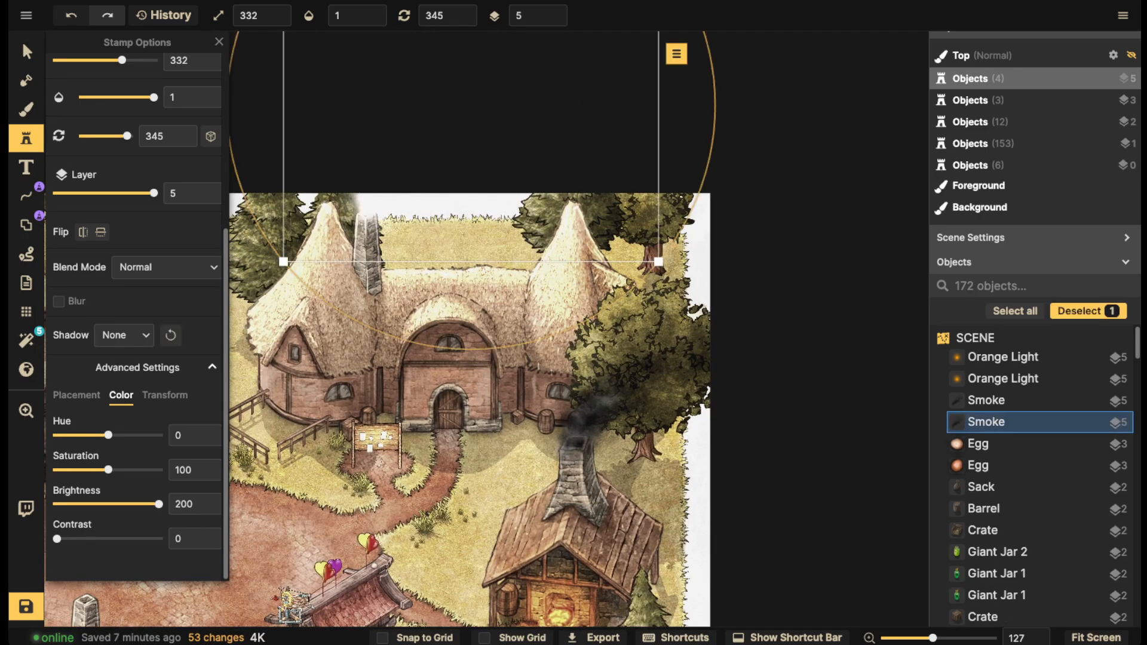
Place a white Smoke at scale 272 above the chimney of the small thatched cottage and nudge it into line
scroll(478, 334, "down", 2)
left_click_drag(496, 358, 538, 64)
left_click_drag(519, 123, 929, 119)
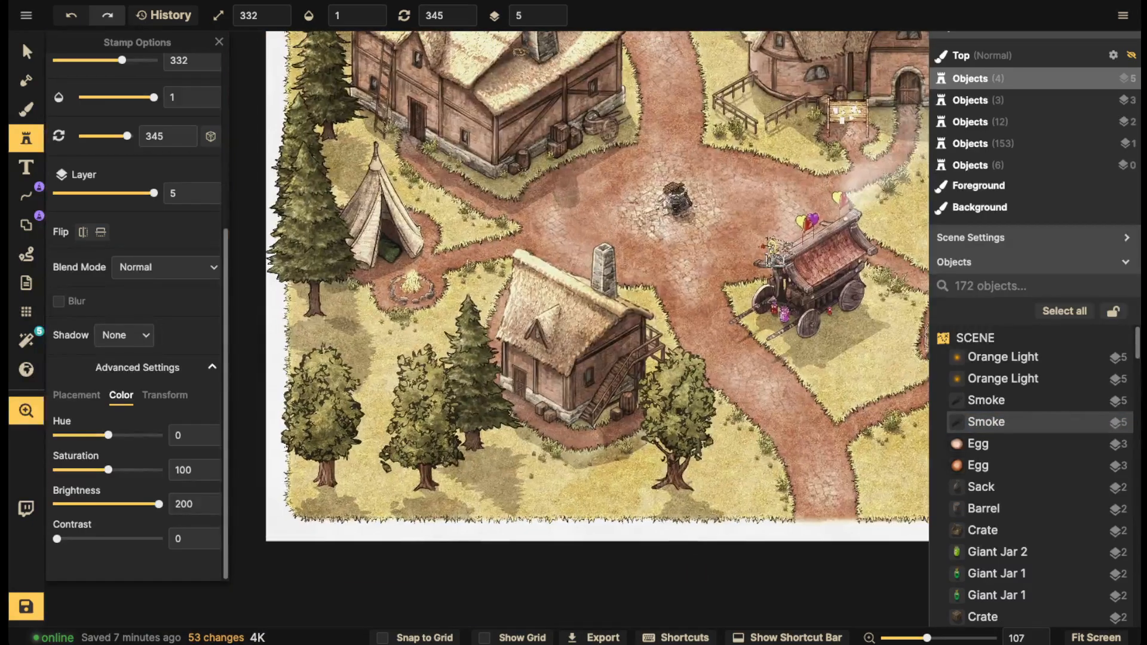
scroll(674, 177, "down", 6)
left_click(670, 178)
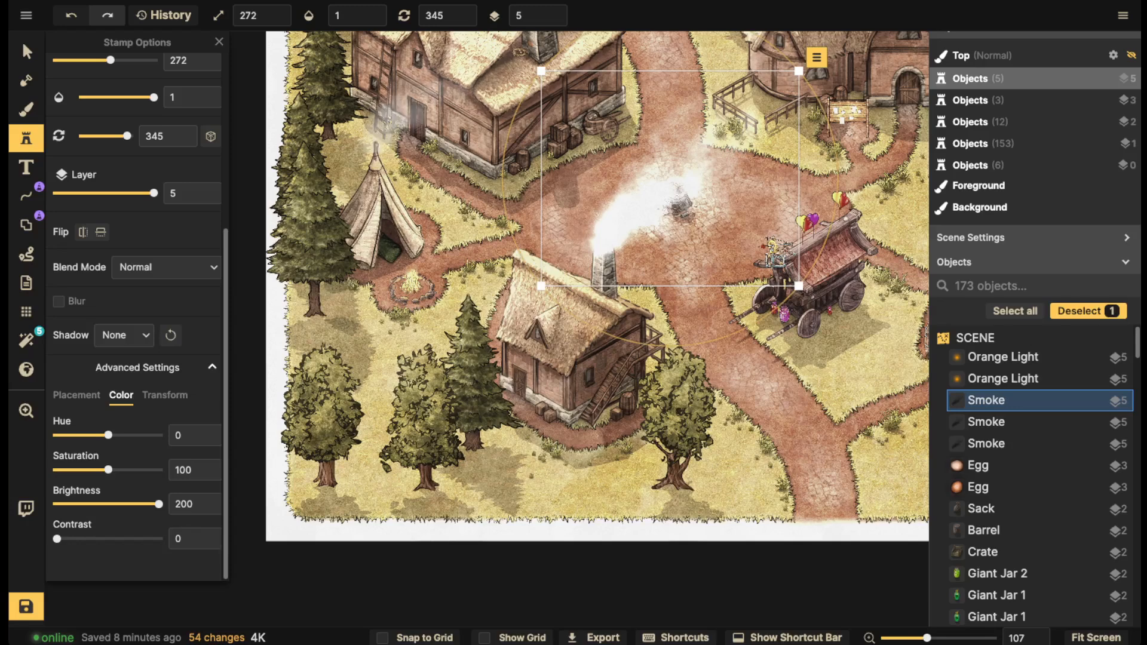
left_click(27, 52)
mouse_move(637, 203)
left_mouse_down()
mouse_move(672, 206)
mouse_move(642, 216)
mouse_move(641, 197)
left_mouse_up()
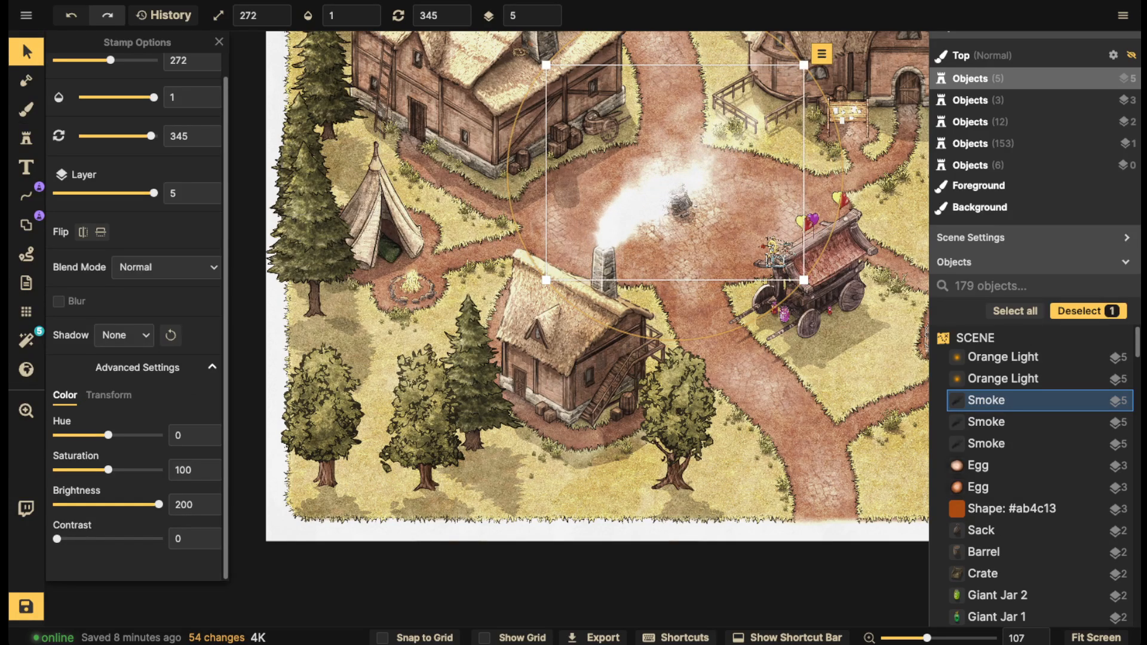
Set the cottage smoke's opacity to 0.32 and its rotation to 330
mouse_move(151, 136)
left_mouse_down()
mouse_move(116, 136)
mouse_move(154, 136)
left_mouse_up()
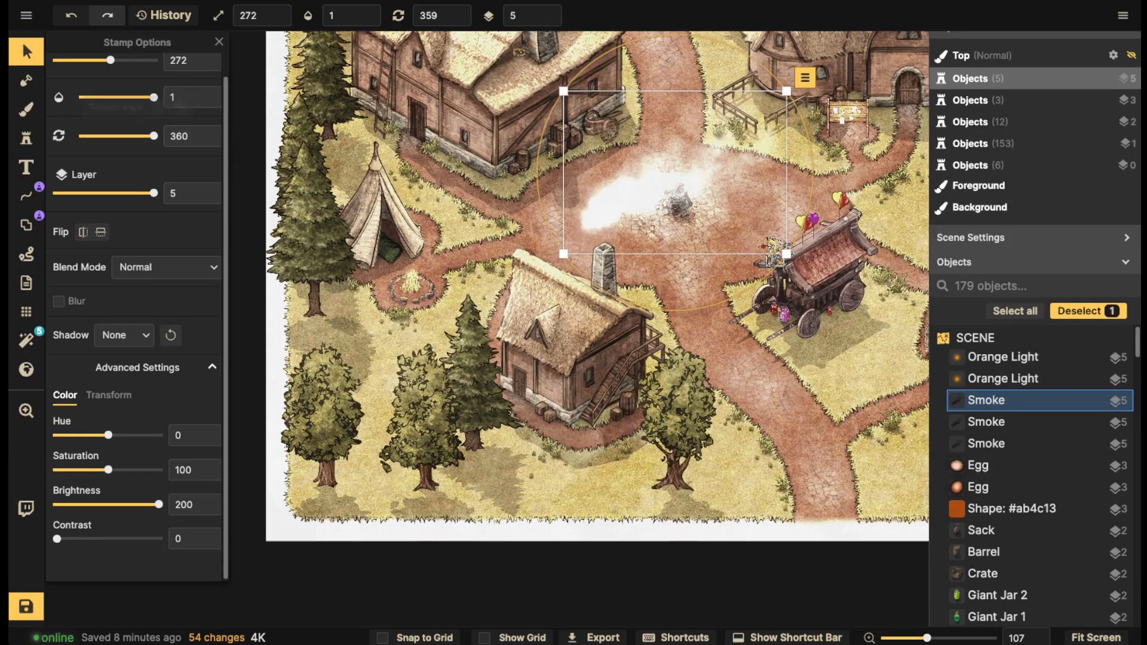
left_click_drag(154, 97, 103, 97)
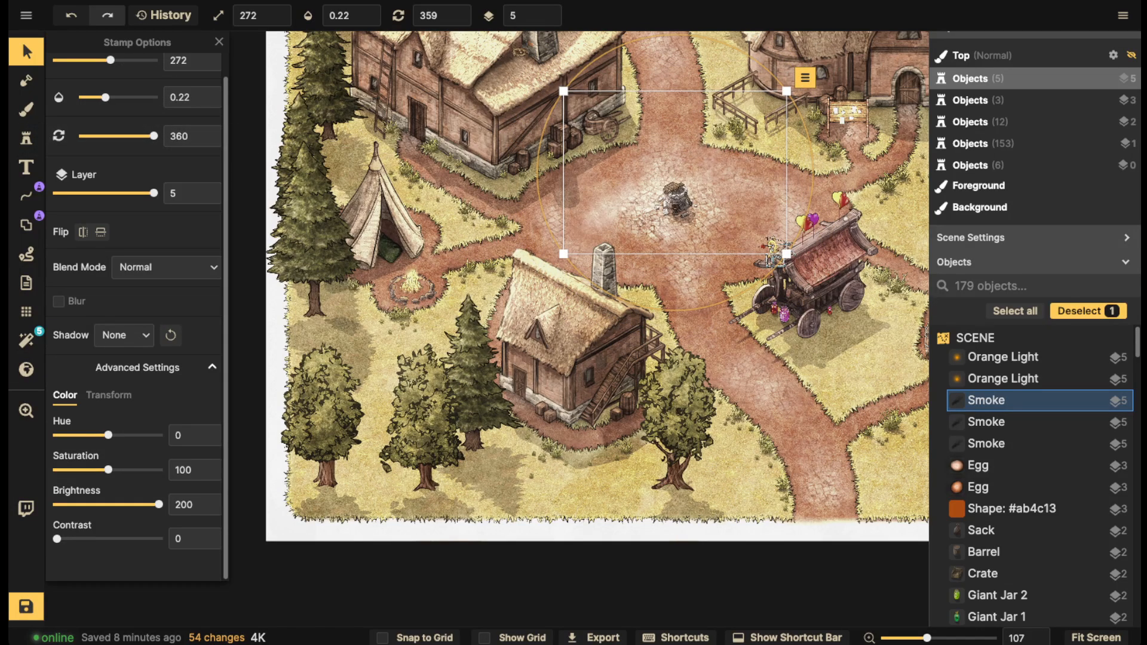
left_click_drag(154, 135, 148, 136)
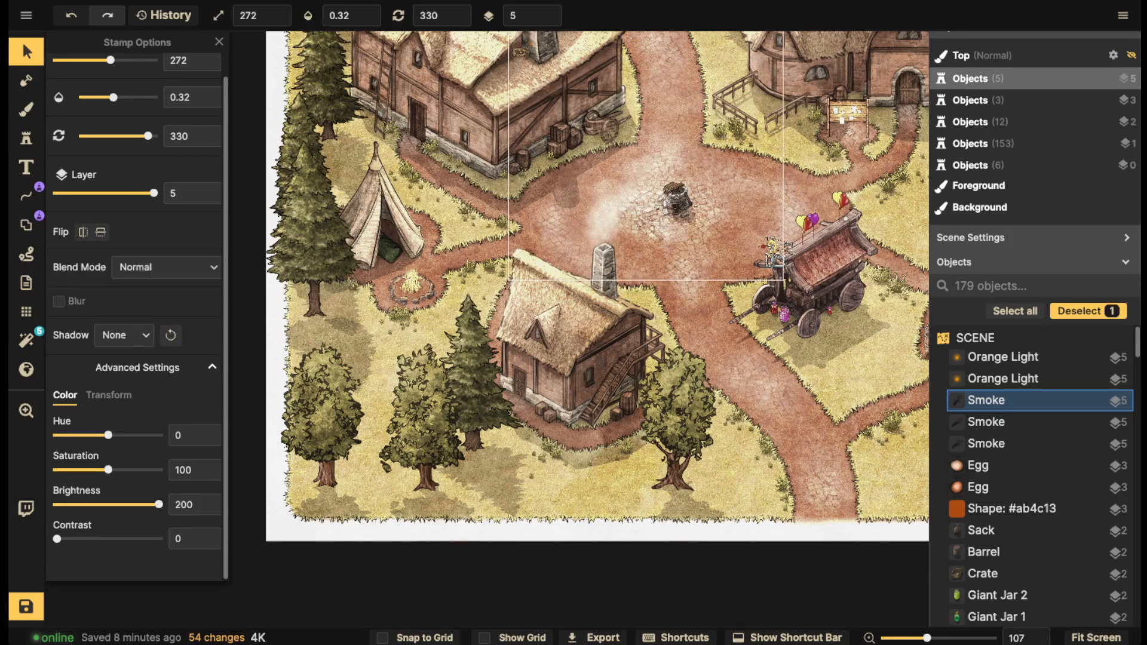
key("Escape")
Place another faint white Smoke at scale 272 and opacity 0.32 above the chimney of the big timber-framed house
left_click(26, 138)
key("space")
left_click_drag(353, 233, 267, 533)
left_click(496, 174)
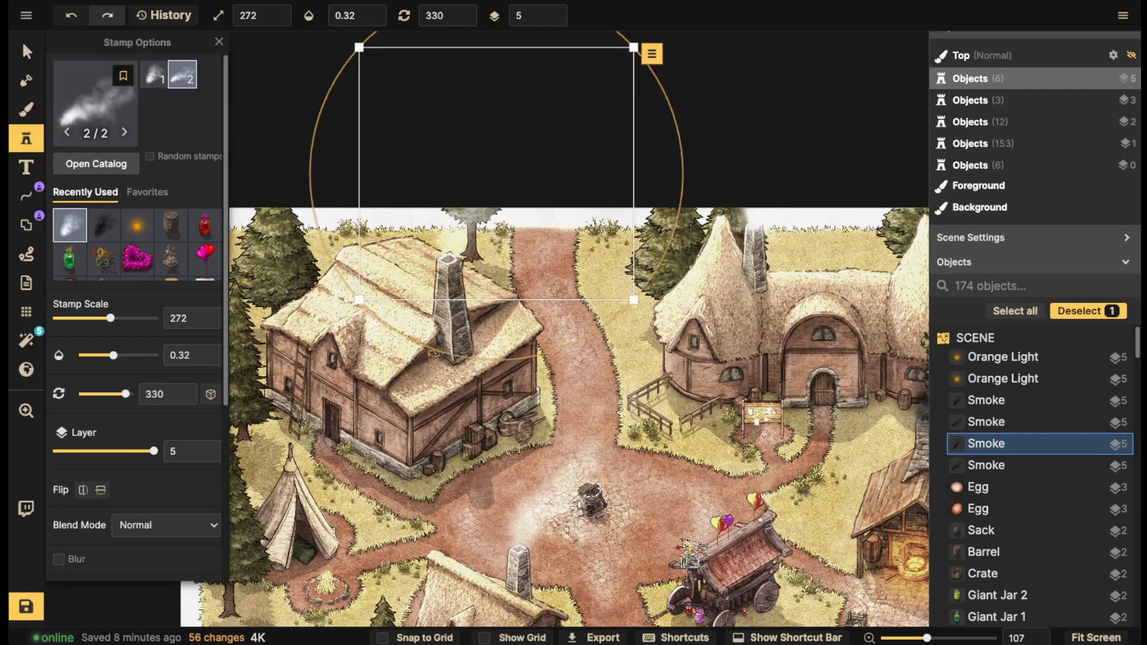
left_click(27, 52)
scroll(556, 278, "down", 8)
key("Escape")
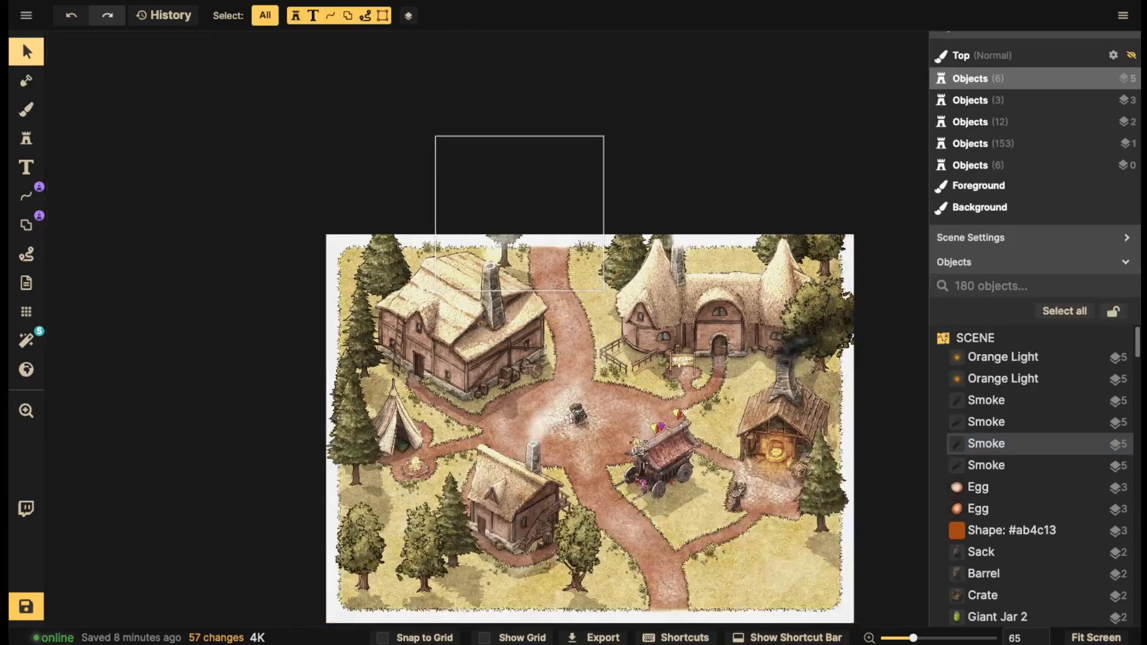
Examine the village map up close and as a whole, checking the chimney smoke and the wagon's decorations
key("space")
left_click_drag(556, 278, 546, 209)
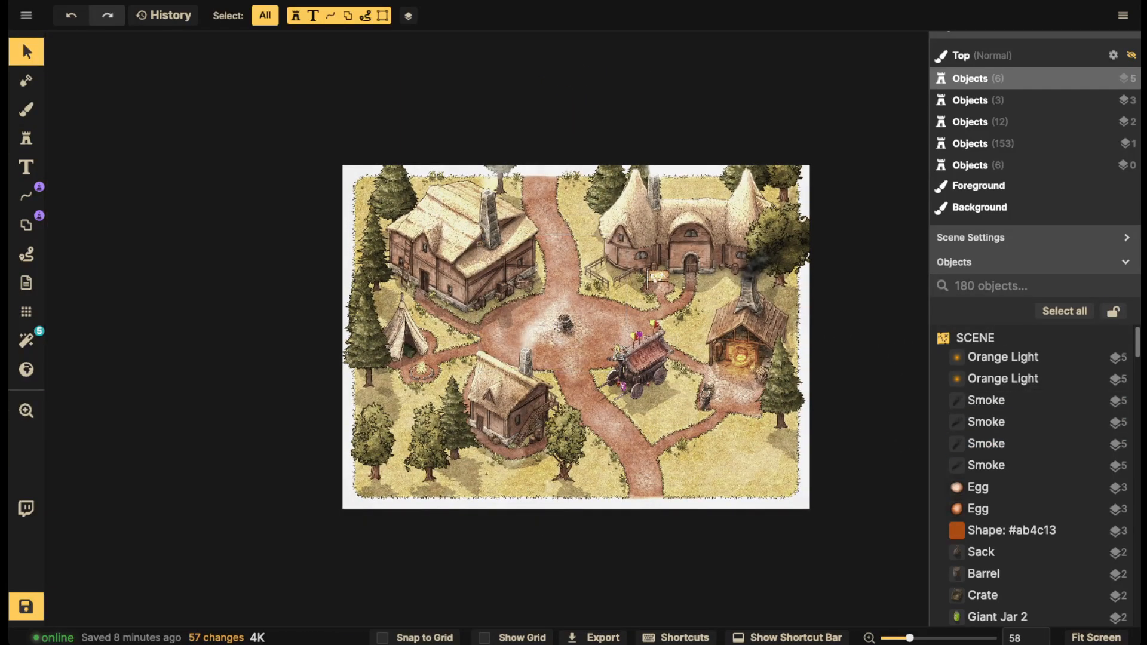
scroll(669, 356, "up", 2)
scroll(664, 347, "up", 5)
key("space")
left_click_drag(664, 347, 690, 322)
scroll(412, 412, "up", 2)
key("space")
left_click_drag(413, 412, 514, 427)
left_click_drag(520, 311, 499, 527)
key("space")
left_click_drag(627, 466, 501, 354)
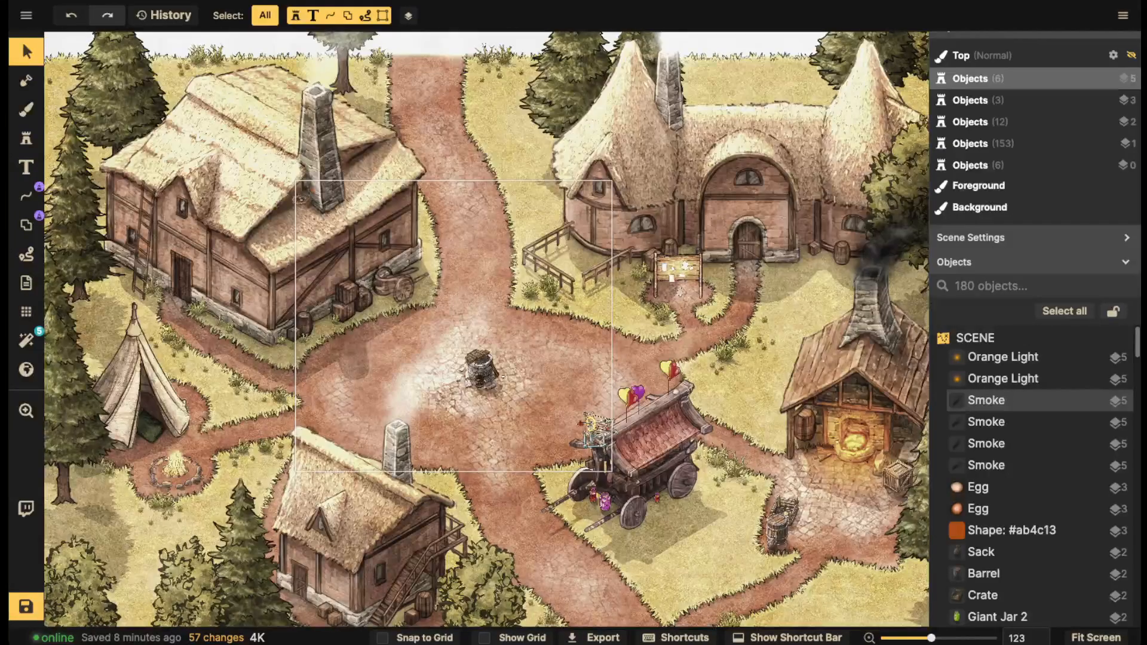
scroll(344, 387, "down", 3)
key("space")
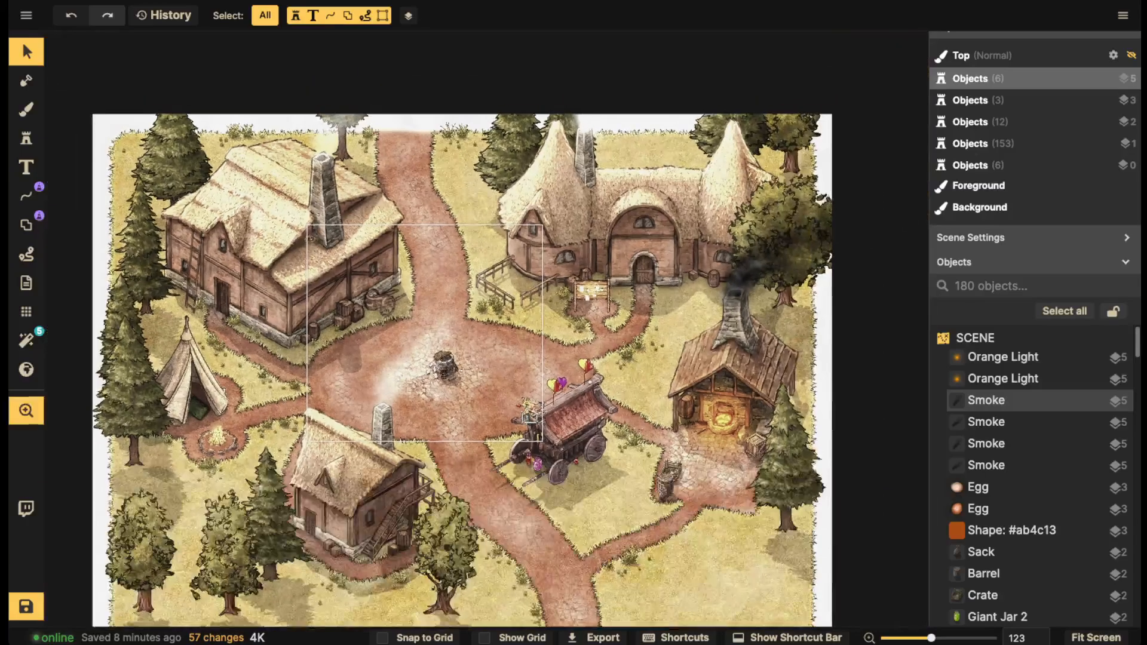
left_click_drag(343, 387, 388, 270)
scroll(562, 342, "up", 8)
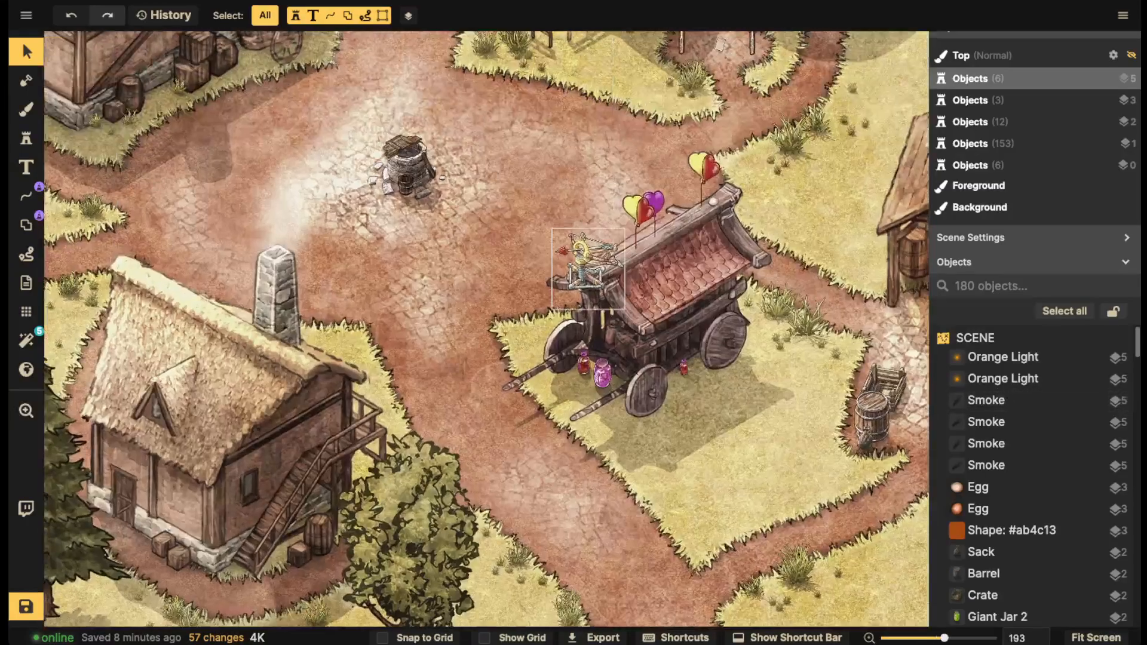
left_click(584, 266)
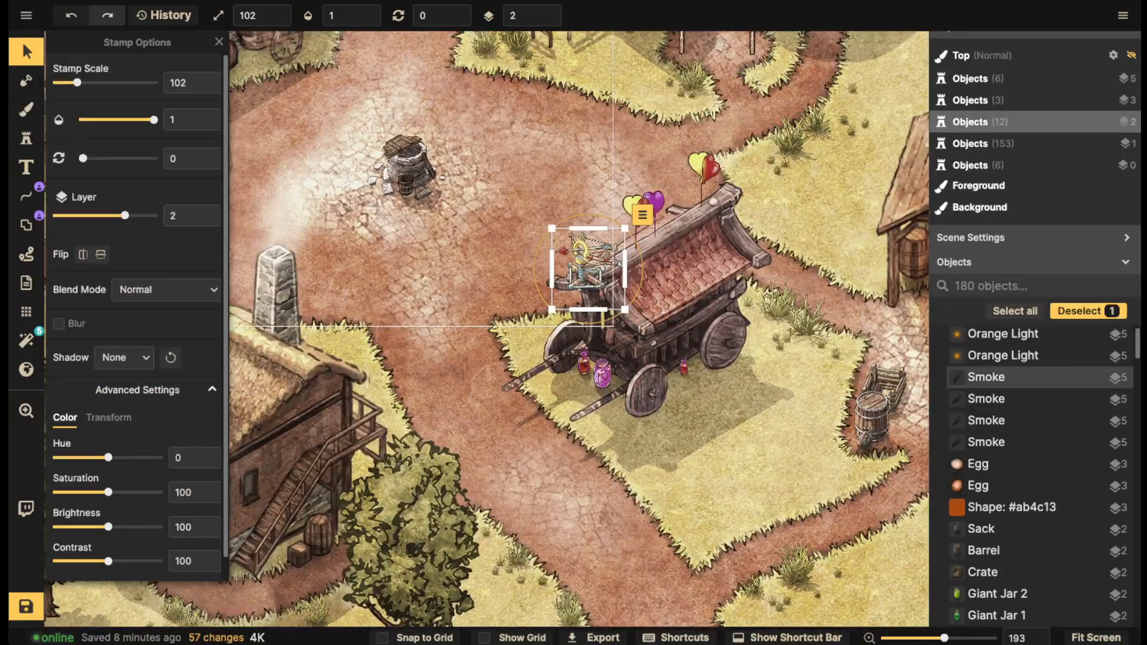
key("Escape")
scroll(813, 370, "down", 4)
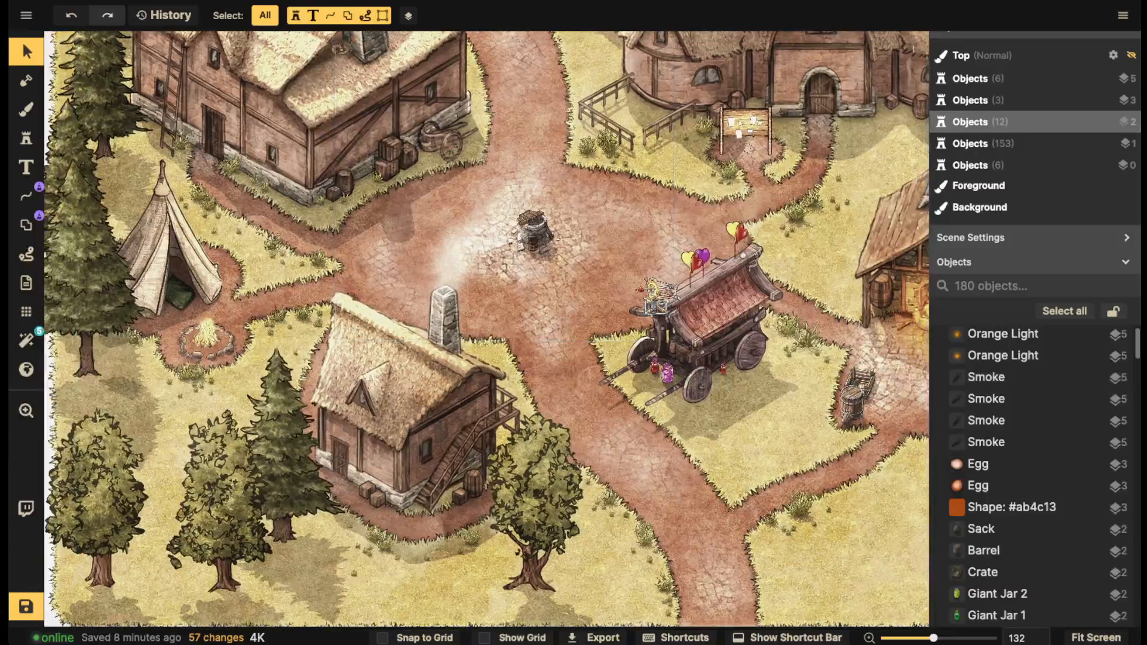
scroll(711, 382, "down", 3)
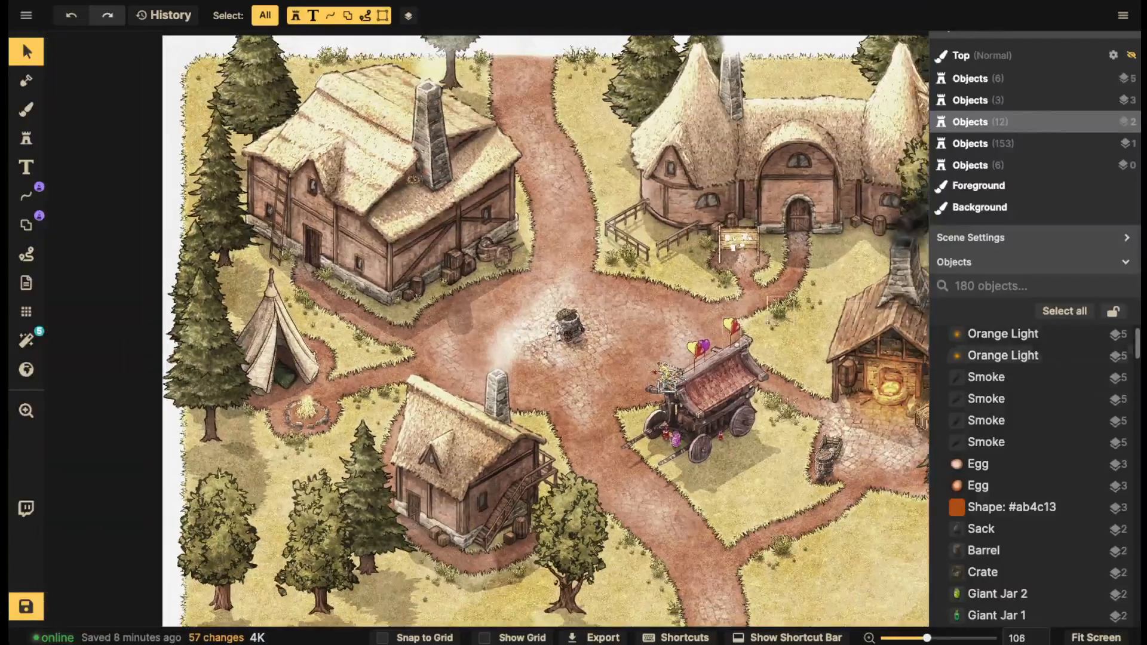
key("space")
left_click_drag(780, 311, 622, 310)
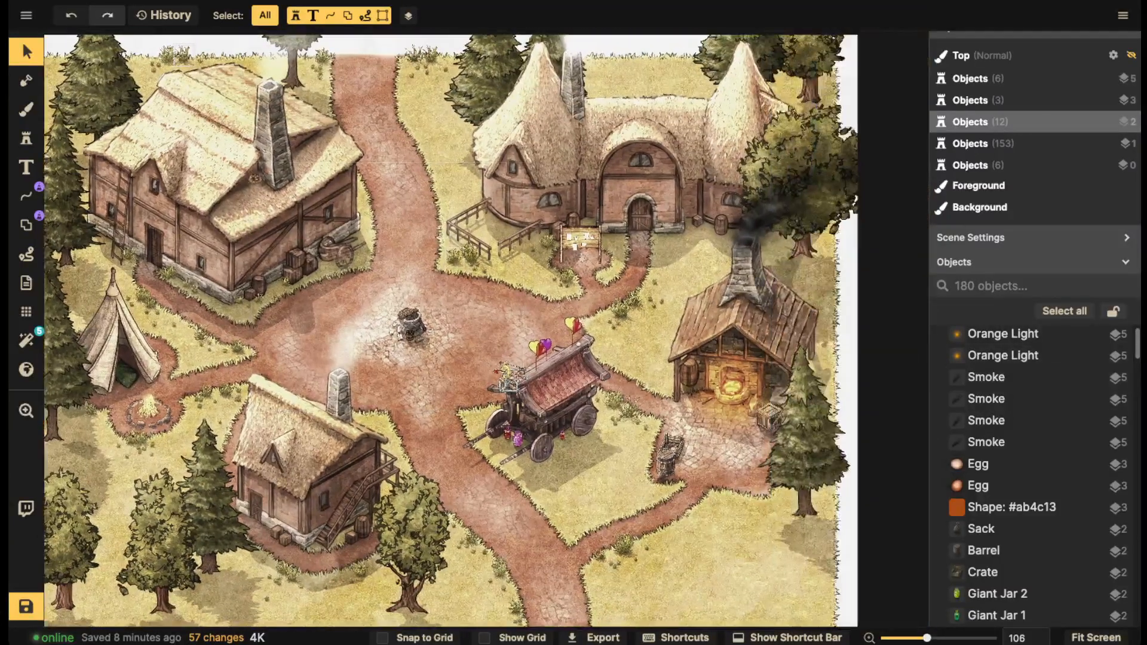
Search the stamp catalog for flowers within Fantasy Regional and choose the Lavender Bush stamp
left_click(26, 138)
left_click(141, 103)
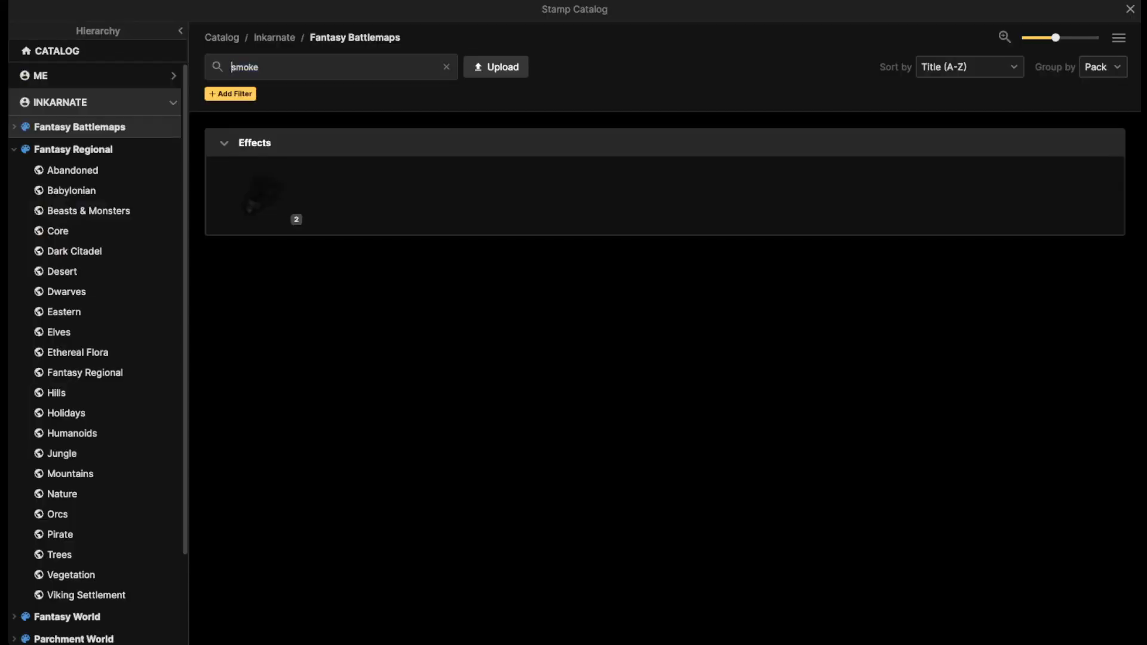
type("fl")
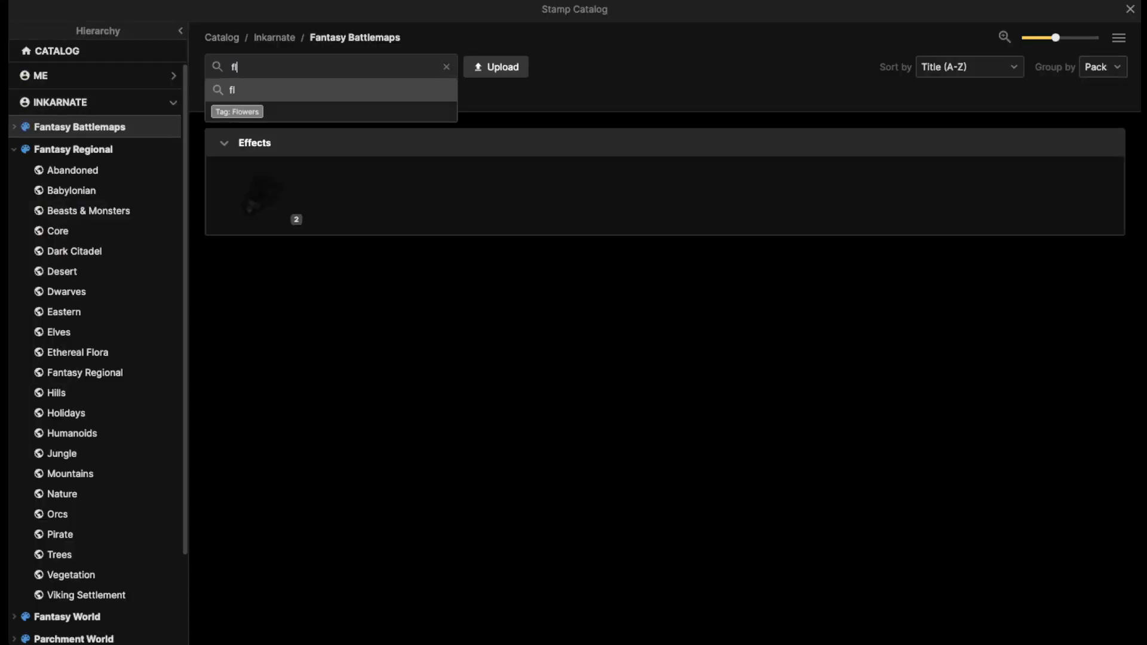
type("owers")
key("Return")
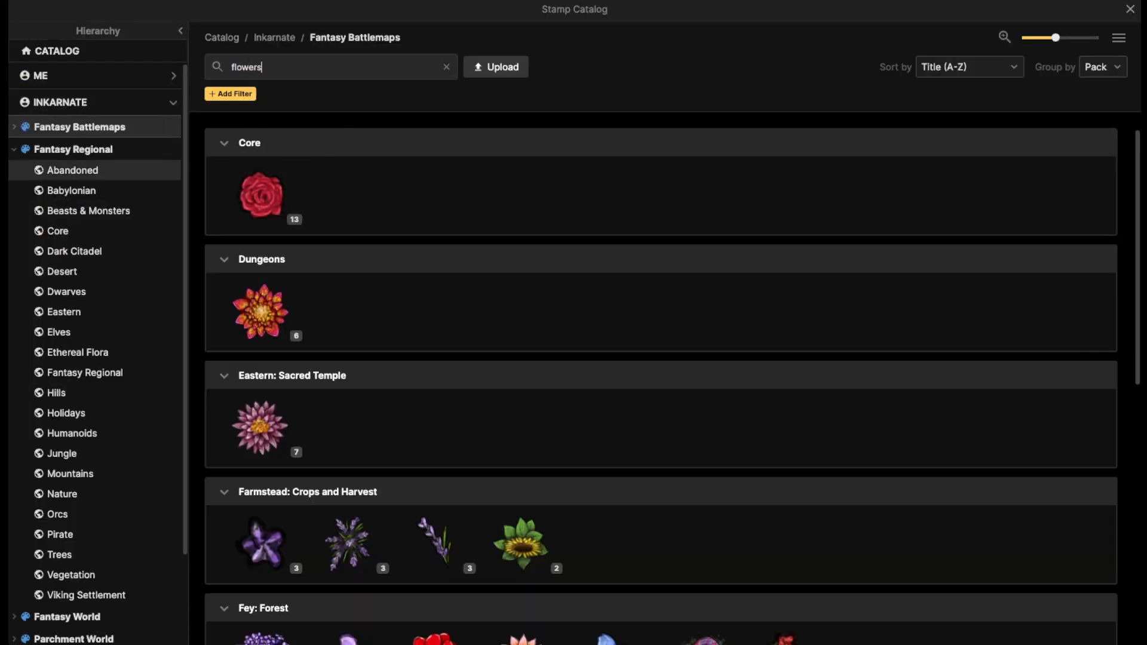
left_click(73, 149)
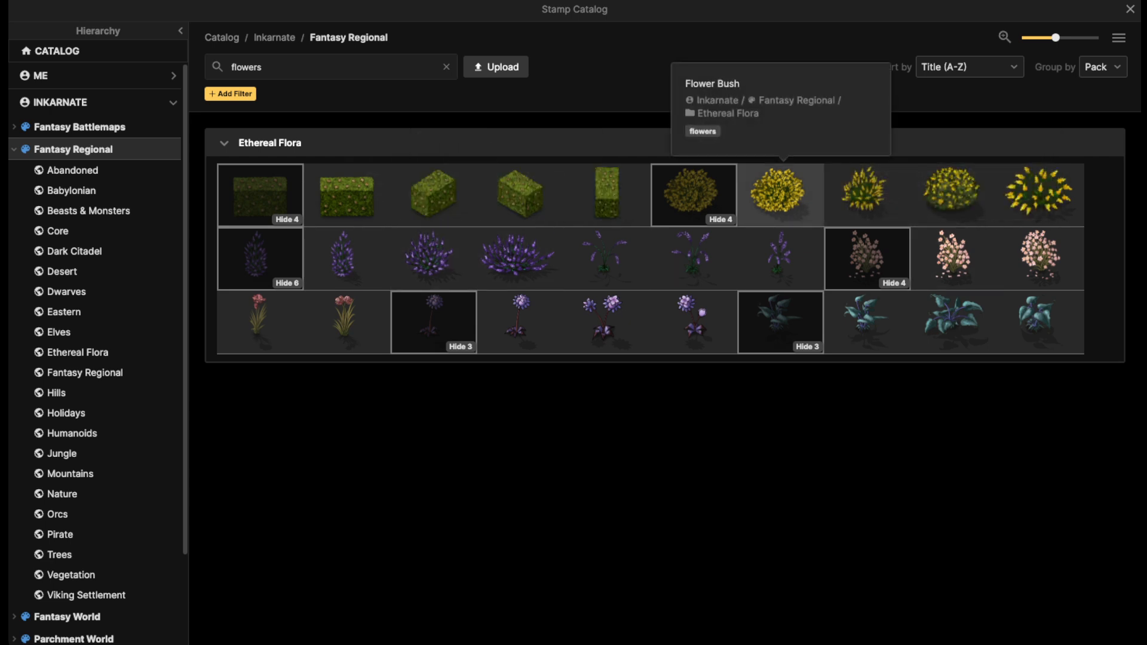
left_click(261, 257)
Set the Lavender Bush to scale 92 on layer 1 and place a small cluster in the grass behind the wagon
scroll(465, 248, "up", 2)
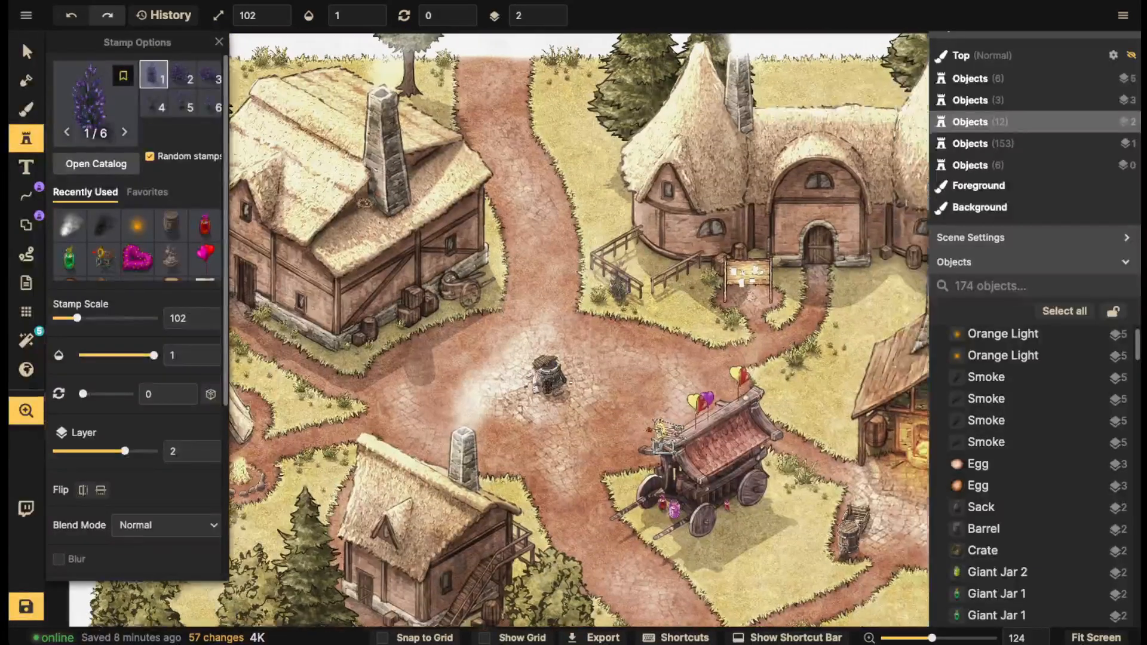
left_click_drag(549, 359, 674, 182)
scroll(548, 283, "down", 5)
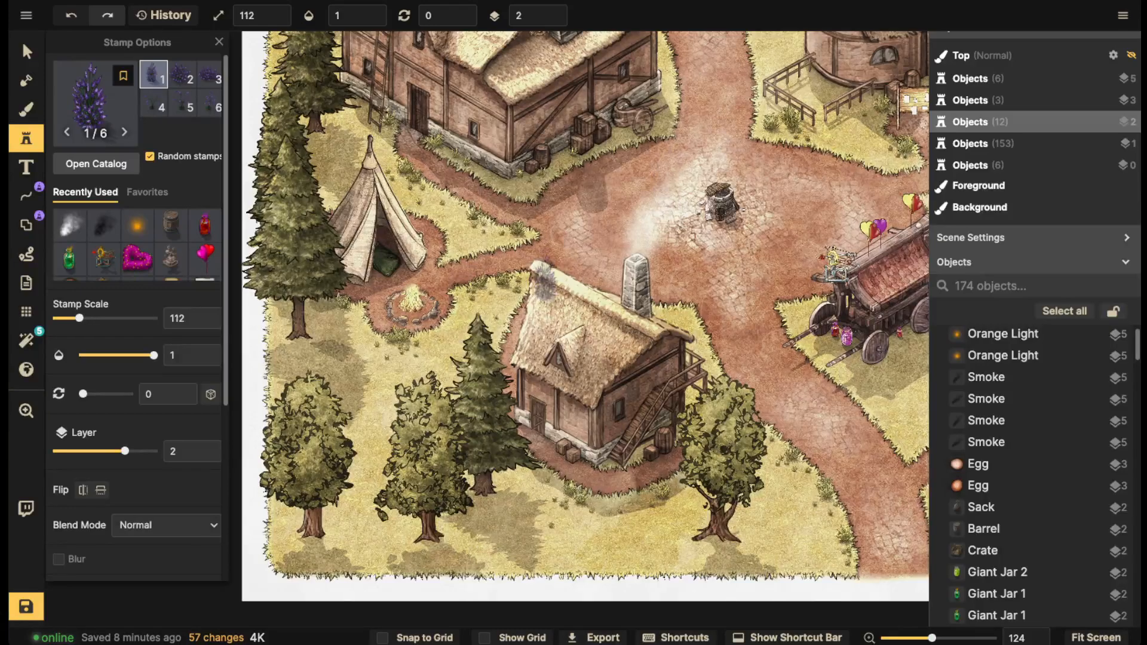
mouse_move(601, 350)
left_mouse_down()
mouse_move(539, 277)
mouse_move(412, 280)
left_mouse_up()
left_click_drag(627, 246, 508, 274)
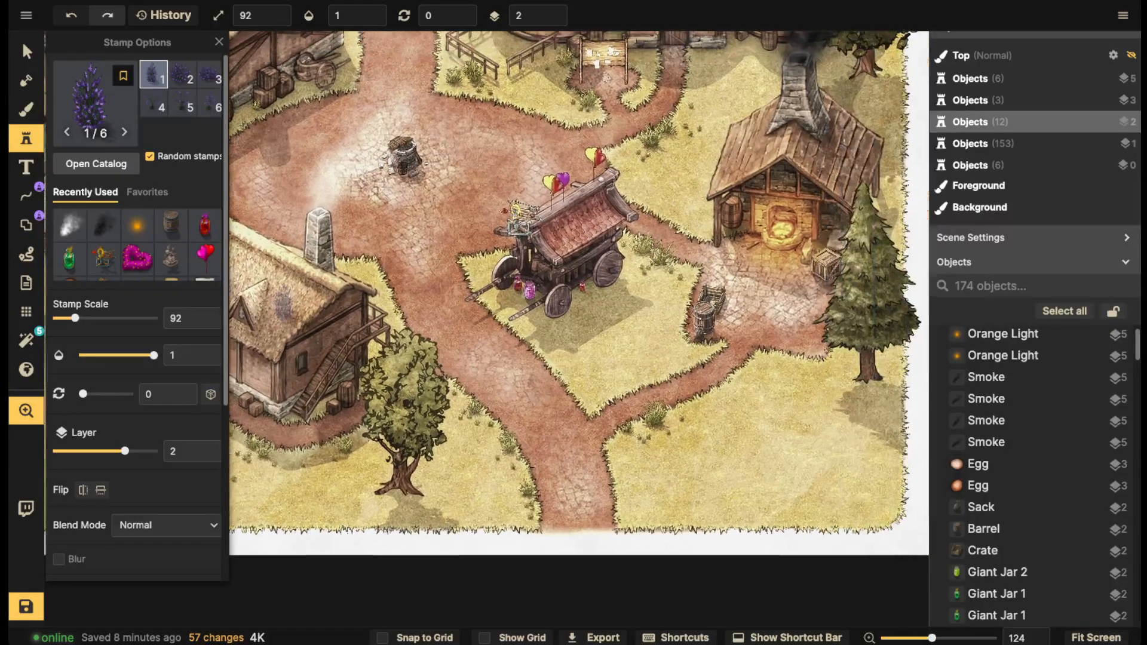
scroll(508, 273, "up", 4)
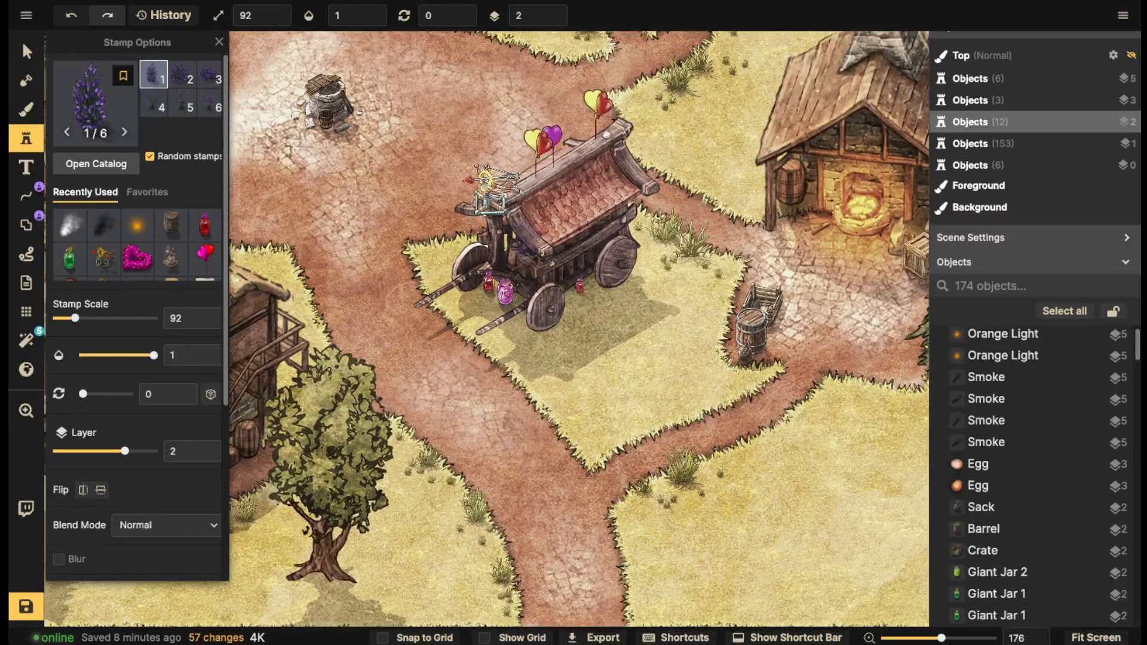
scroll(511, 281, "up", 1)
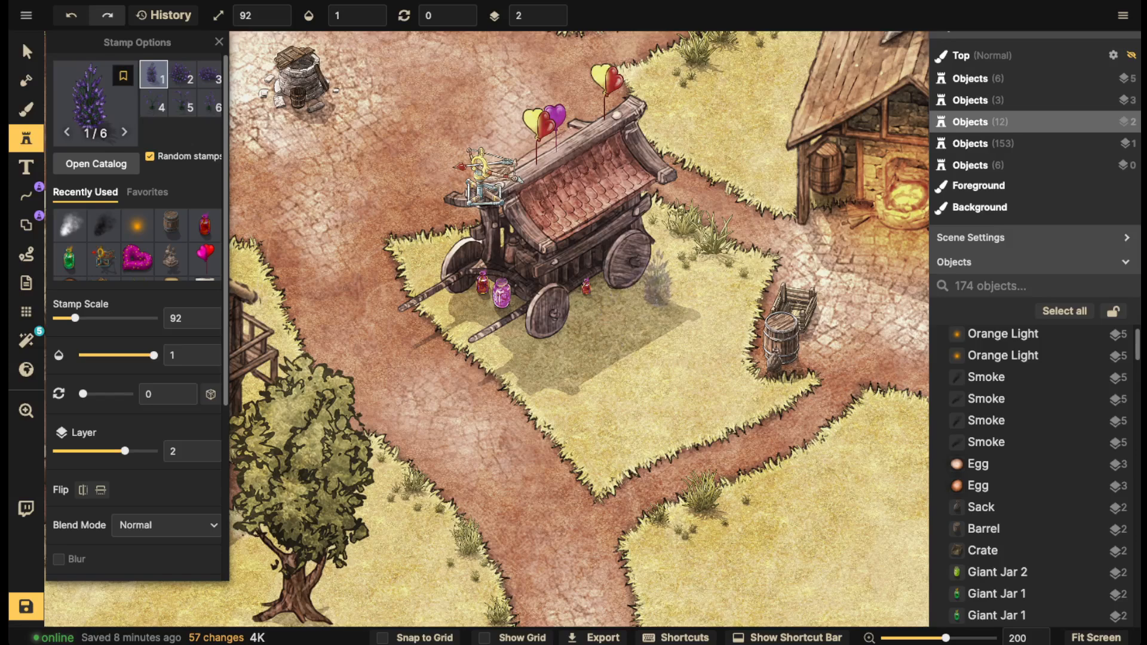
left_click(554, 19)
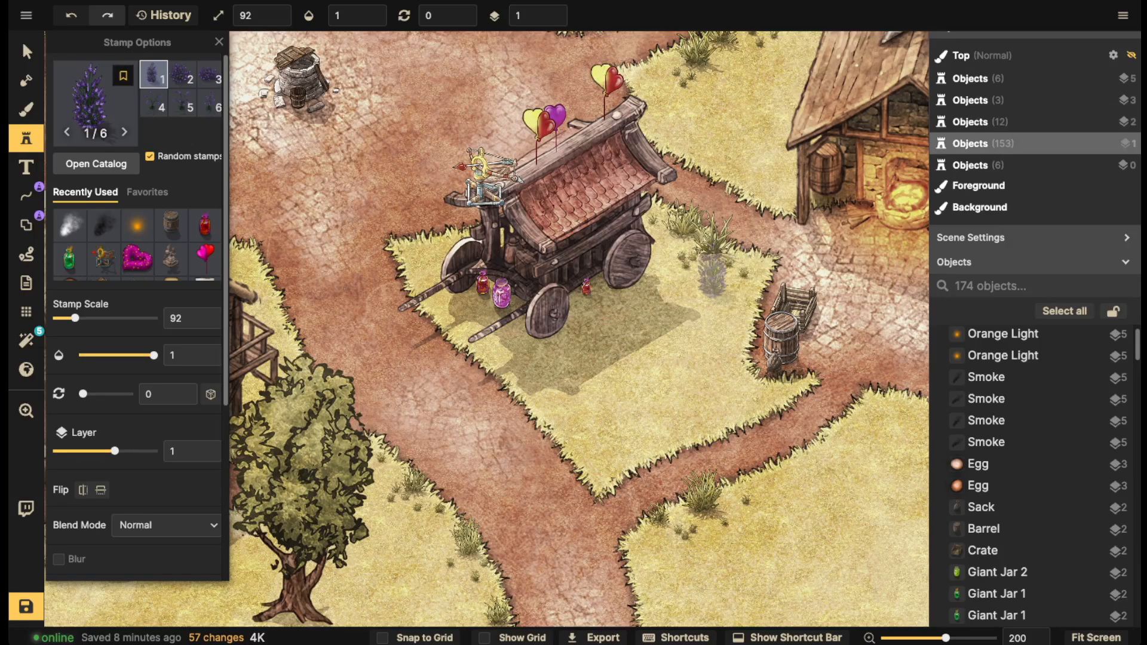
left_click(698, 272)
left_click(713, 281)
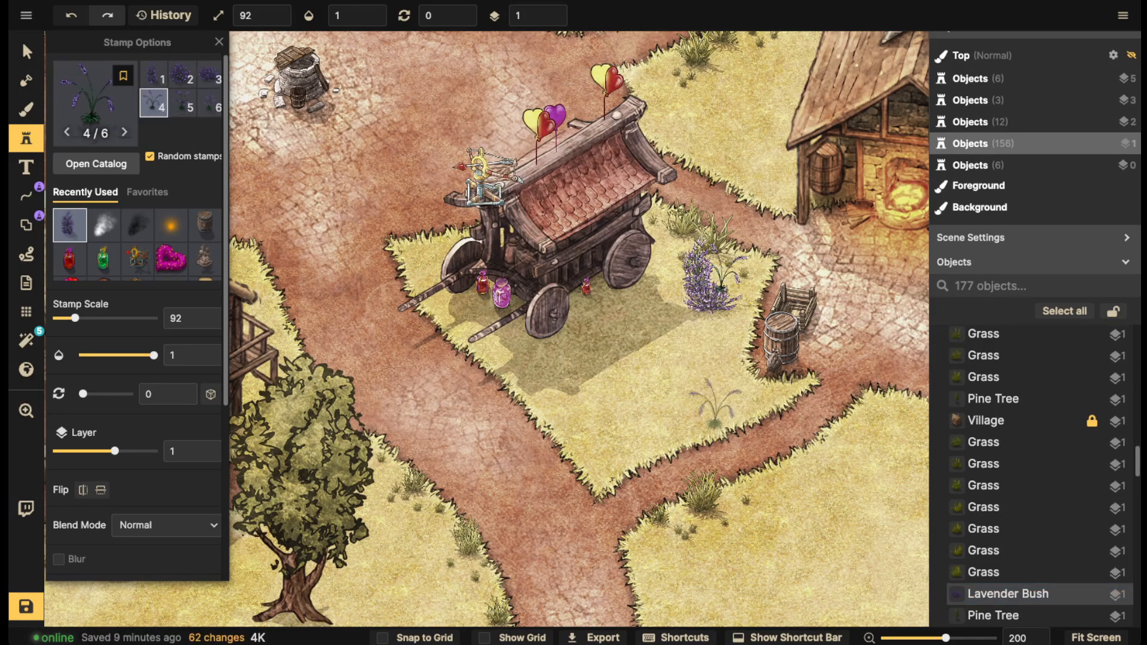
Place Lavender Bush clusters at the grass plot's corner below the forge barrel and along its edge in front of the wagon
left_click(723, 394)
left_click(736, 384)
left_click(748, 388)
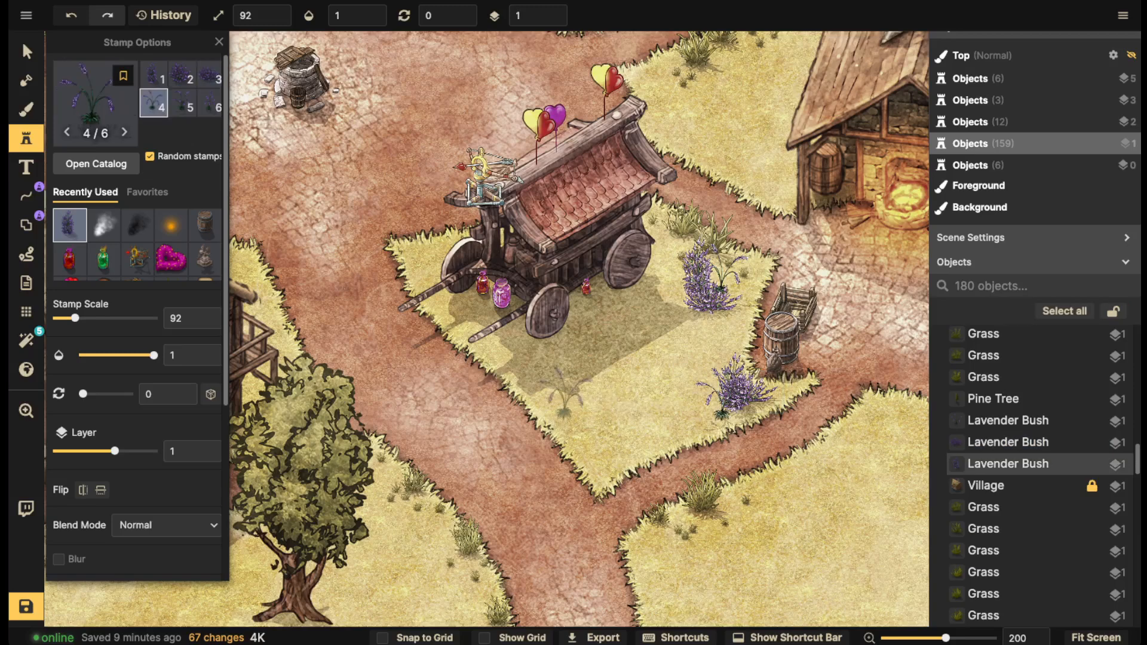
left_click(542, 364)
left_click(561, 364)
left_click(553, 383)
left_click(562, 391)
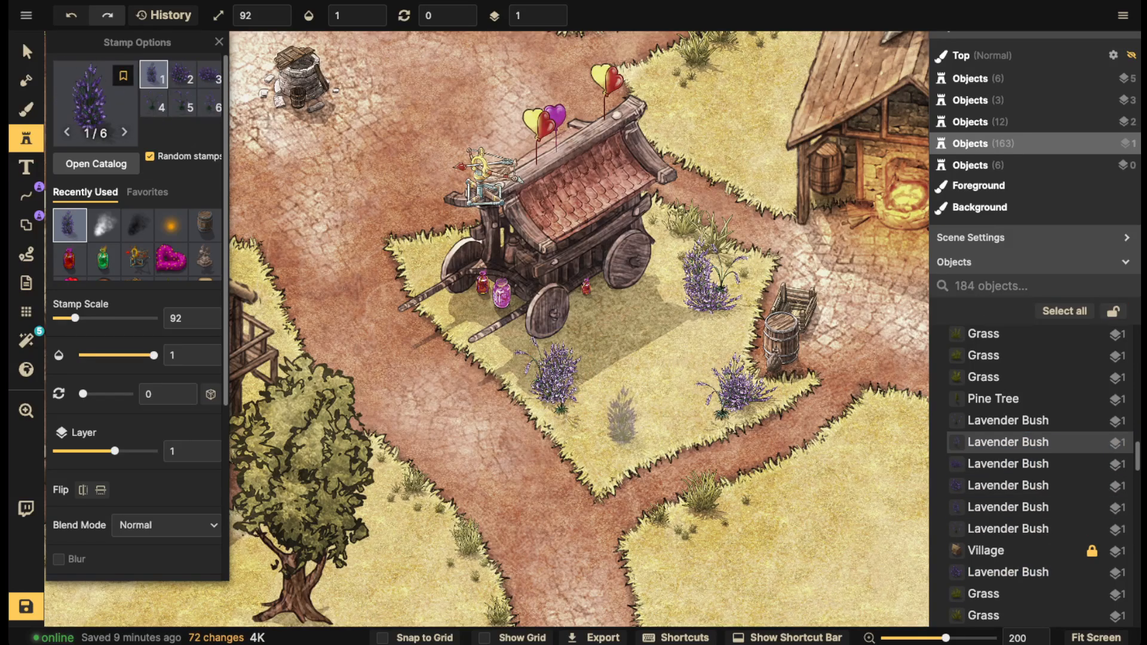
Scatter more Lavender Bushes around the wagon: at the plot's lower tip, by the rear wheel, in the rear cluster and beside the front wheel
left_click(622, 418)
left_click(619, 291)
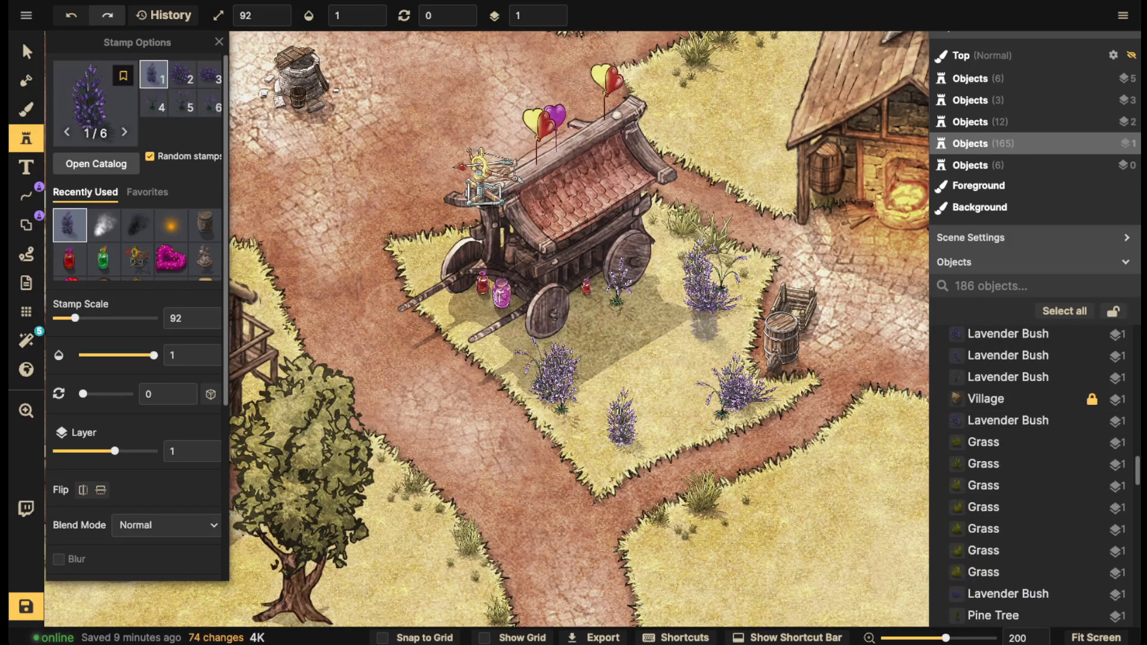
left_click(730, 318)
left_click(414, 242)
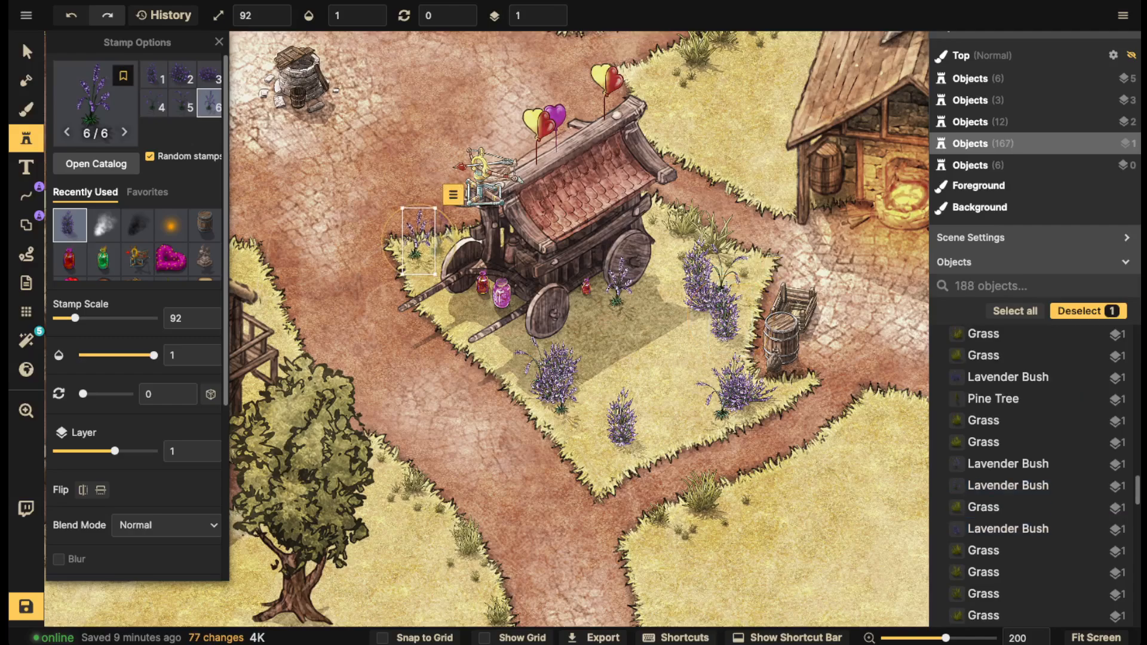
left_click(441, 236)
left_click(416, 263)
Place one Lavender Bush behind the wagon across the path and another in the grass beside the notice board
scroll(506, 271, "down", 2)
scroll(505, 272, "down", 2)
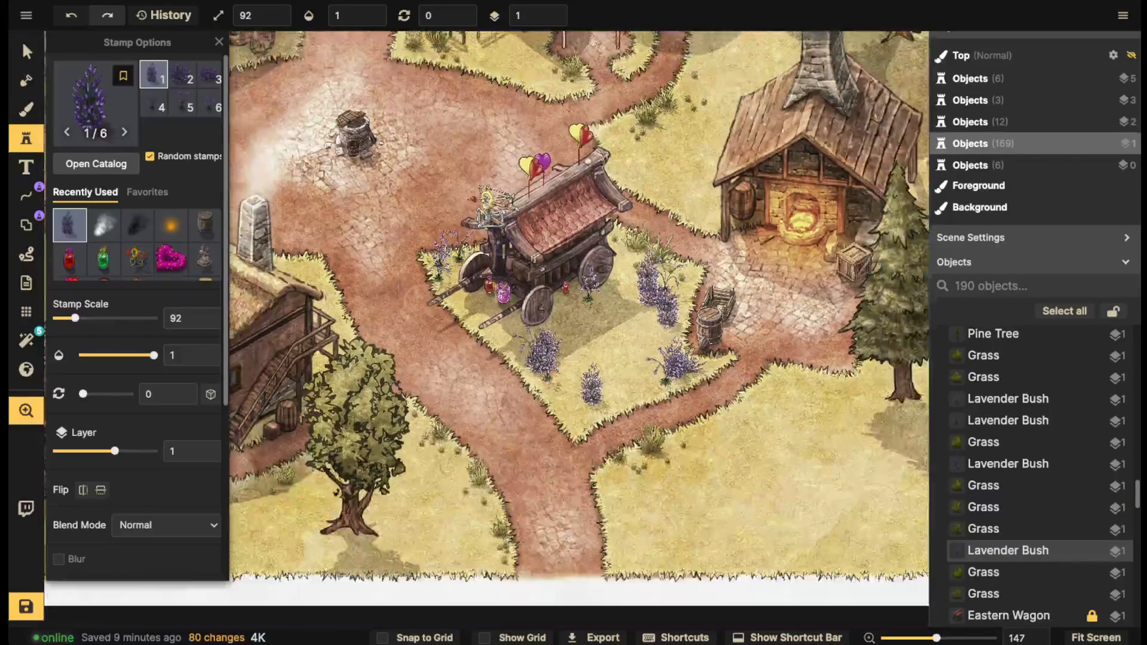
left_click_drag(505, 272, 504, 463)
left_click(611, 307)
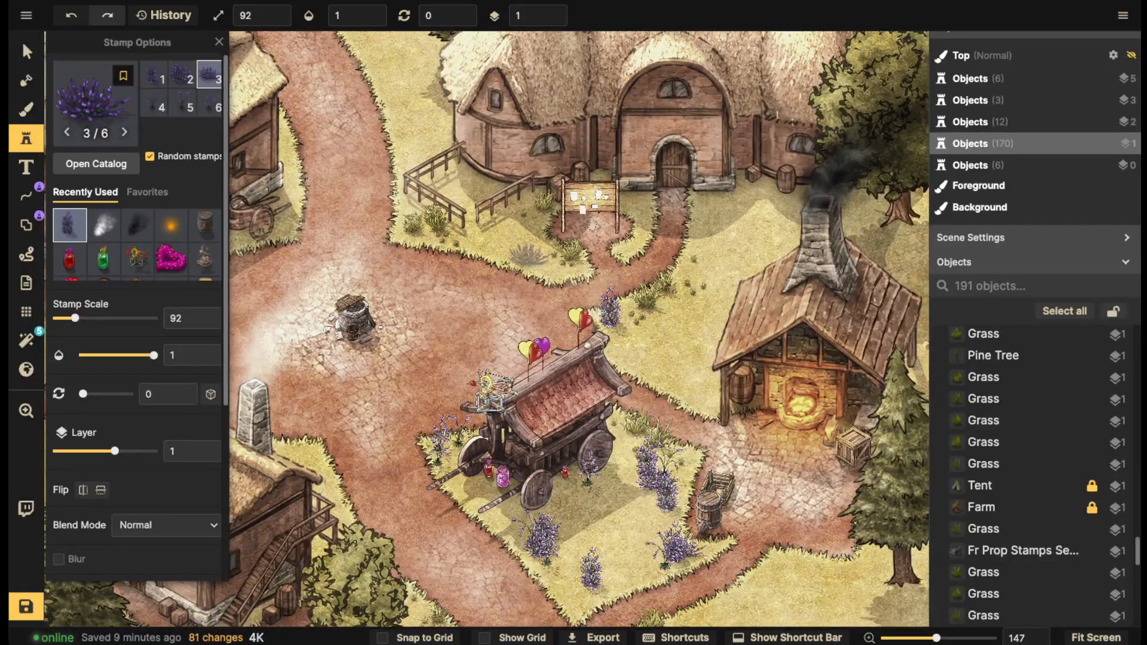
left_click(529, 255)
Plant a dense patch of seven Lavender Bushes in the grass below the small thatched cottage
left_click_drag(299, 419, 719, 75)
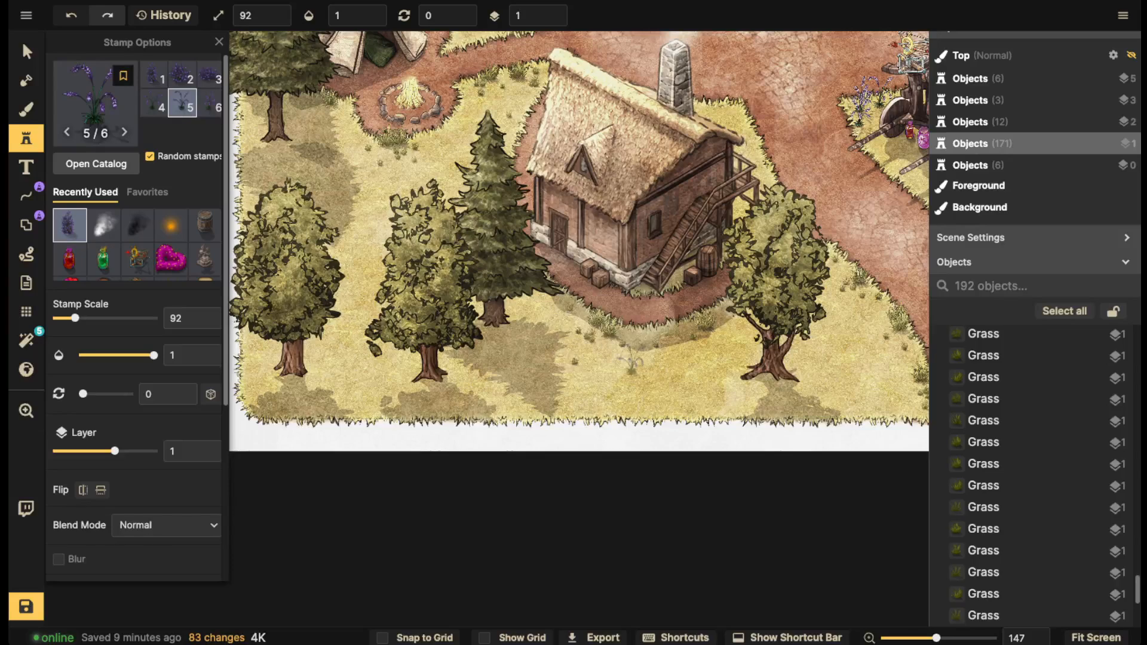
left_click(632, 361)
left_click(642, 363)
left_click(657, 359)
left_click(671, 359)
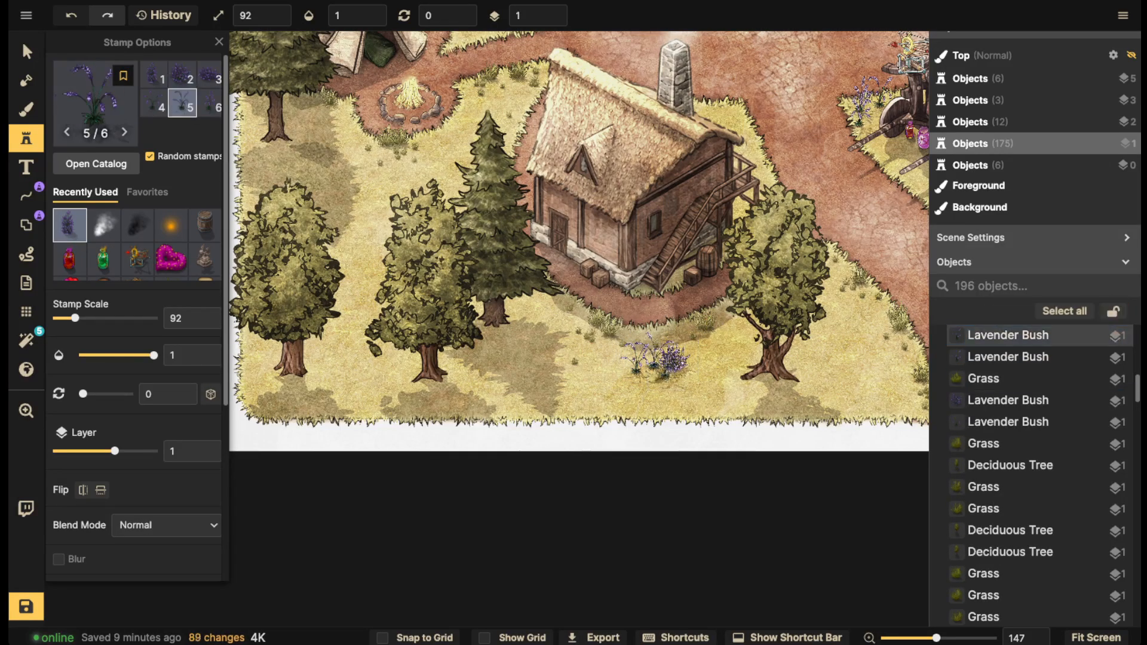
left_click(696, 372)
left_click(648, 374)
left_click(668, 386)
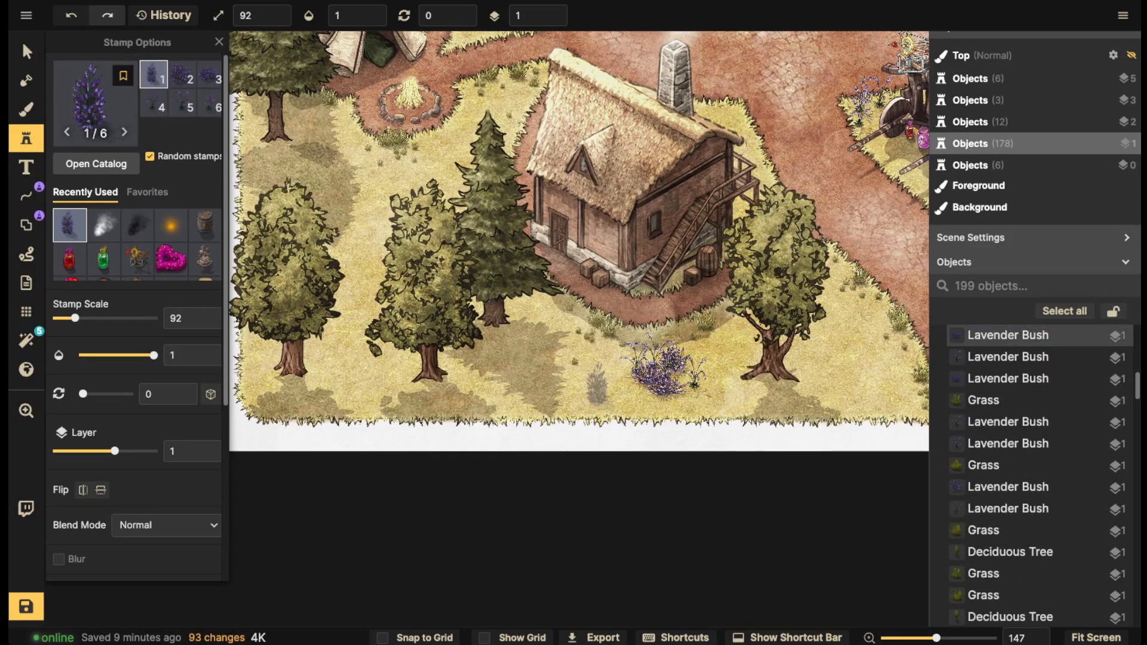
Place single Lavender Bushes beside the campfire and behind the big timber-framed house
left_click_drag(422, 146, 524, 303)
left_click(532, 291)
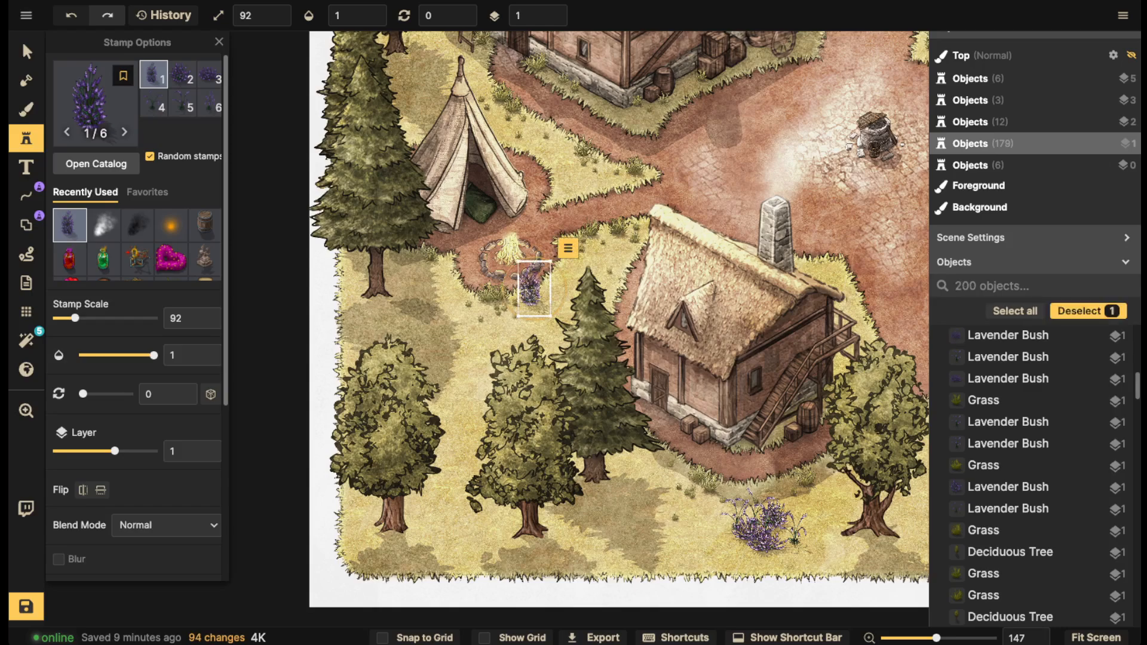
left_click_drag(526, 189, 421, 571)
left_click_drag(467, 156, 446, 192)
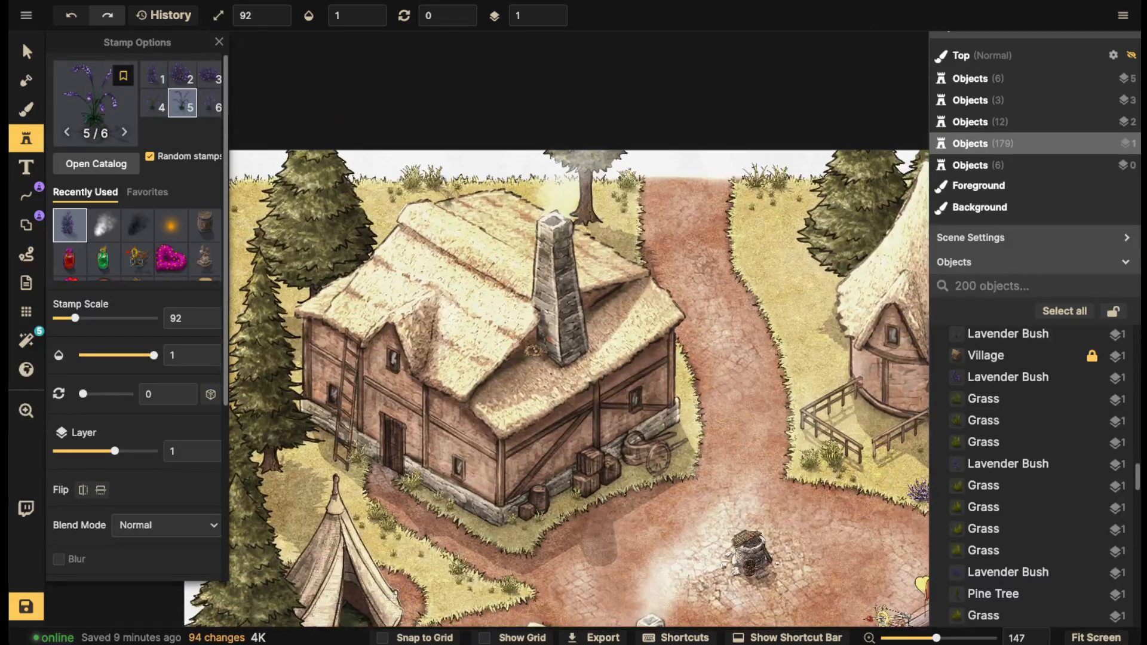
left_click(526, 176)
Place three Lavender Bushes in the grass at the map's upper-left corner, beside the pine trees
left_click_drag(526, 176, 696, 164)
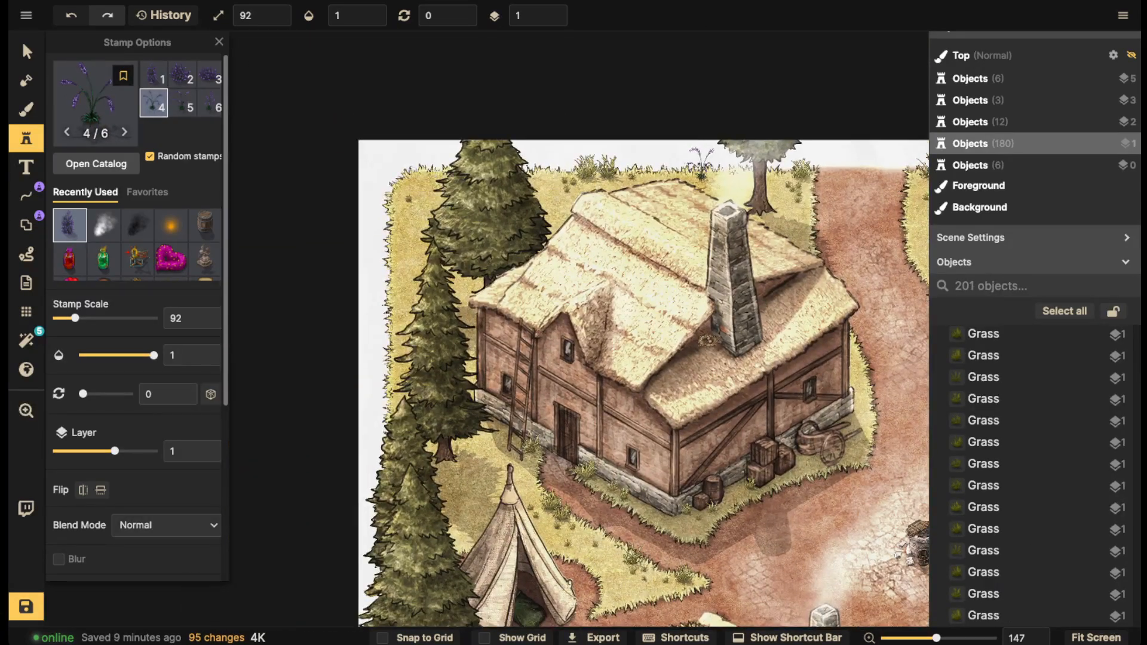
left_click(424, 192)
left_click(431, 200)
left_click(432, 218)
Place three Lavender Bushes behind the large cone-roofed house and one beside the pine trees to its left
left_click_drag(776, 251, 327, 216)
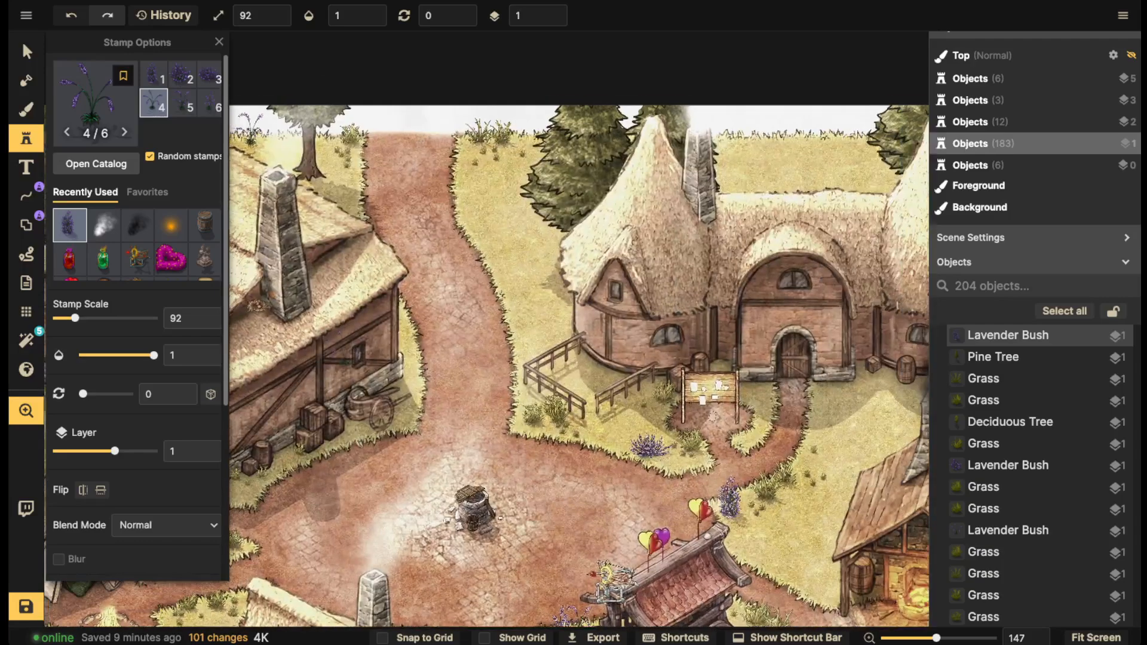
left_click_drag(797, 146, 705, 165)
left_click(716, 158)
left_click(735, 158)
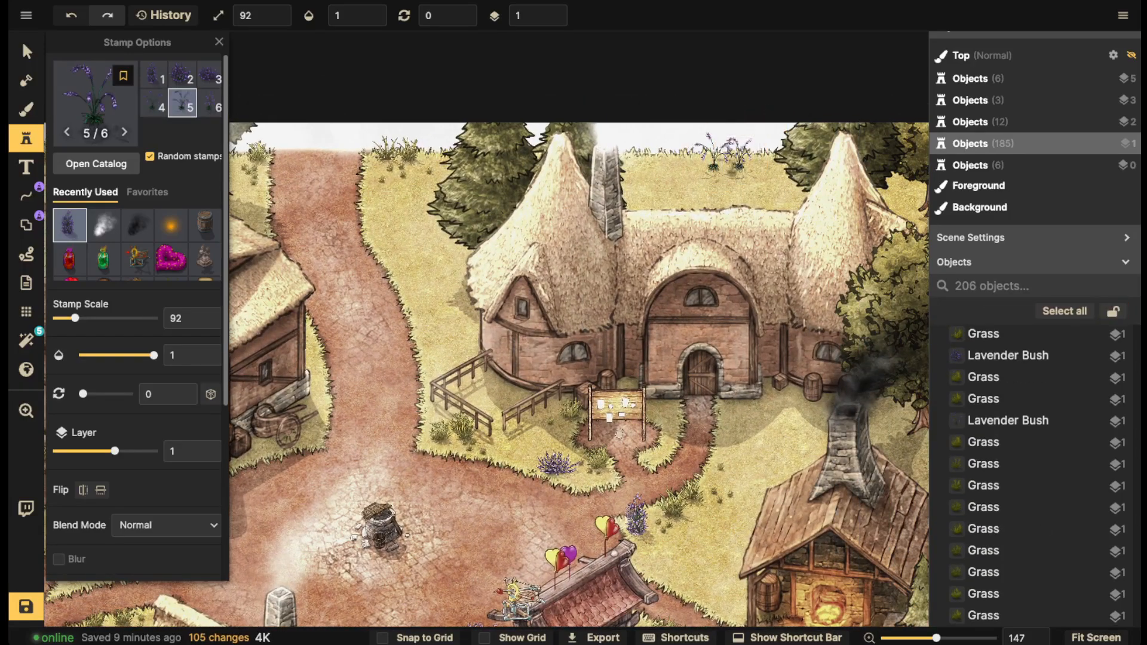
left_click(686, 167)
scroll(553, 194, "down", 3)
left_click_drag(545, 190, 644, 101)
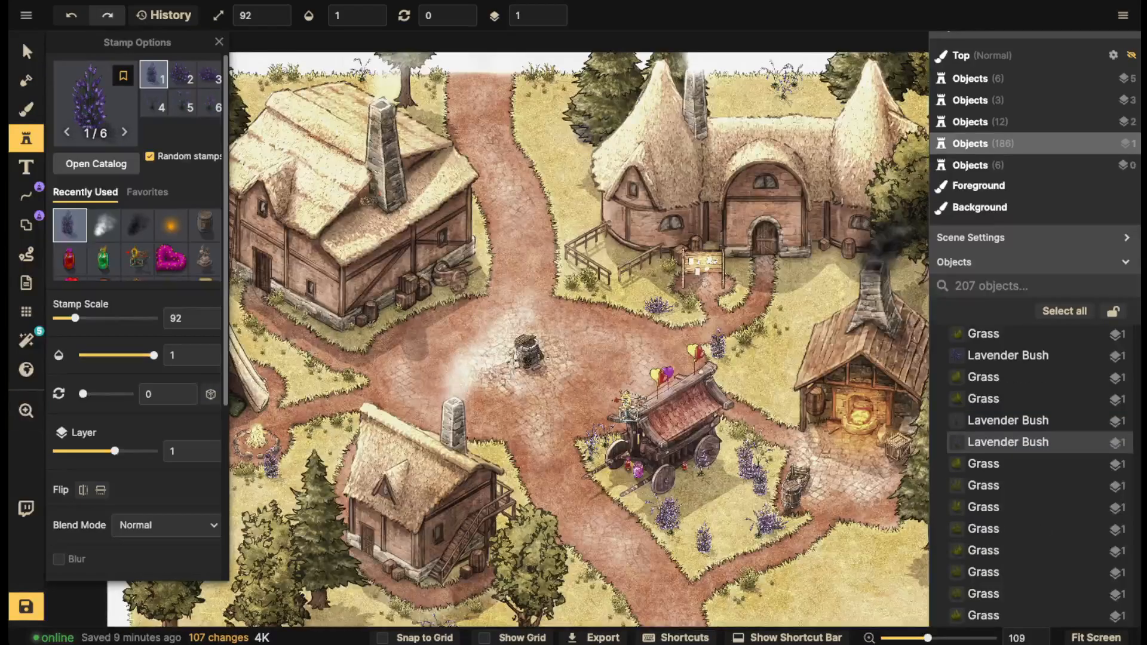
left_click(575, 130)
scroll(559, 135, "down", 3)
left_click_drag(650, 151, 617, 194)
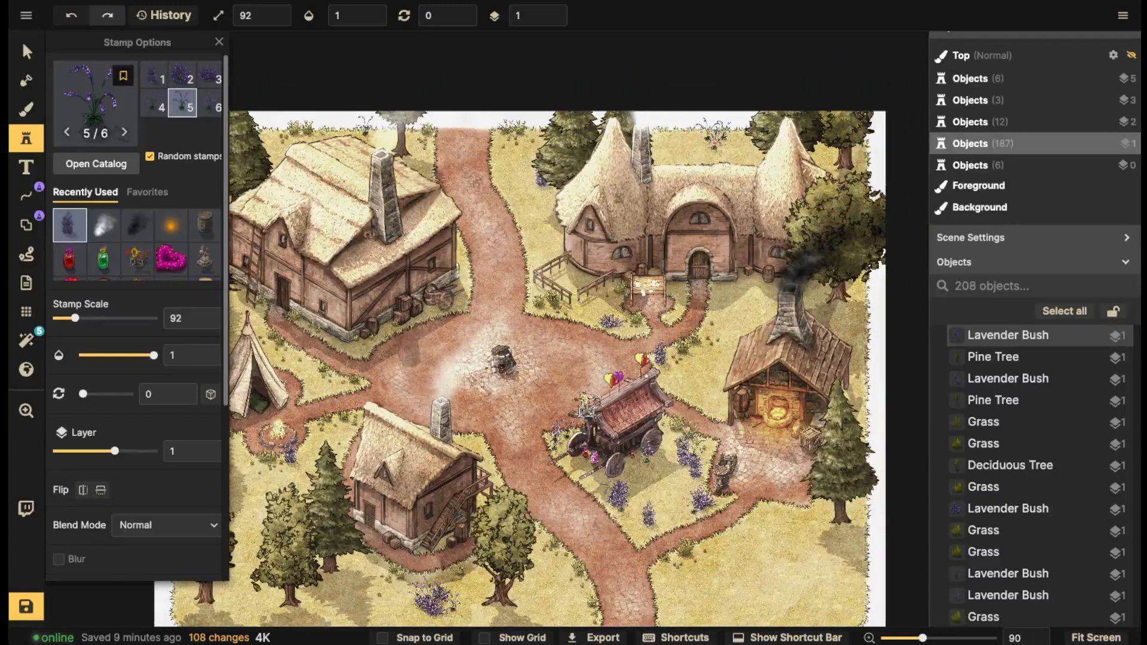
scroll(617, 194, "up", 3)
scroll(685, 213, "up", 3)
left_click(778, 384)
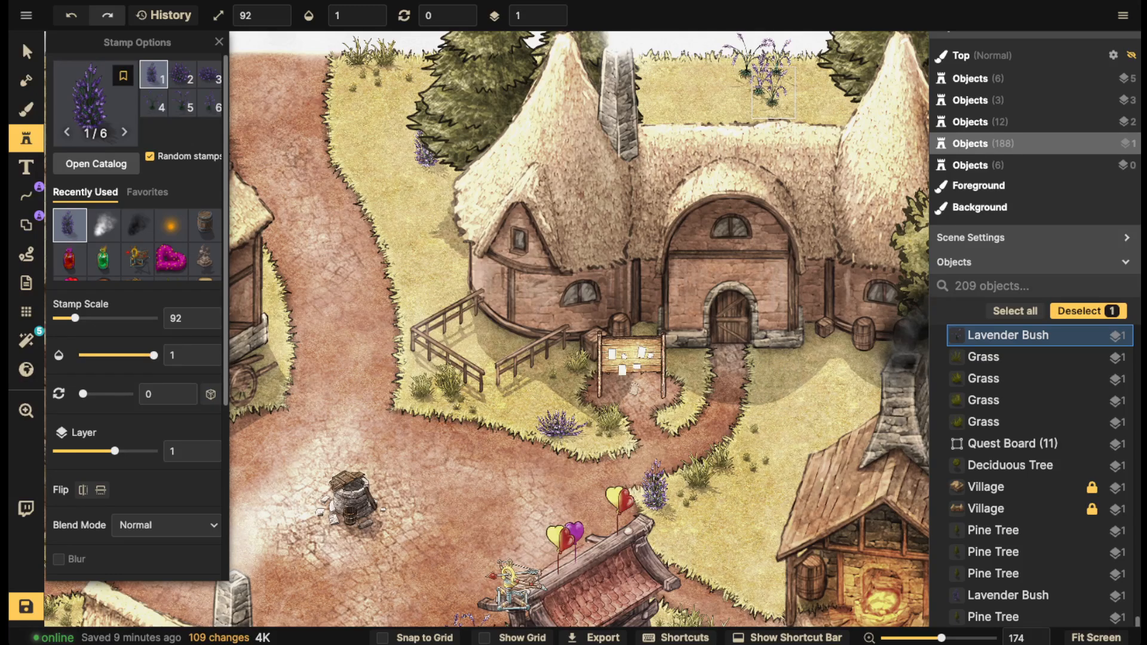
left_click_drag(777, 366, 765, 372)
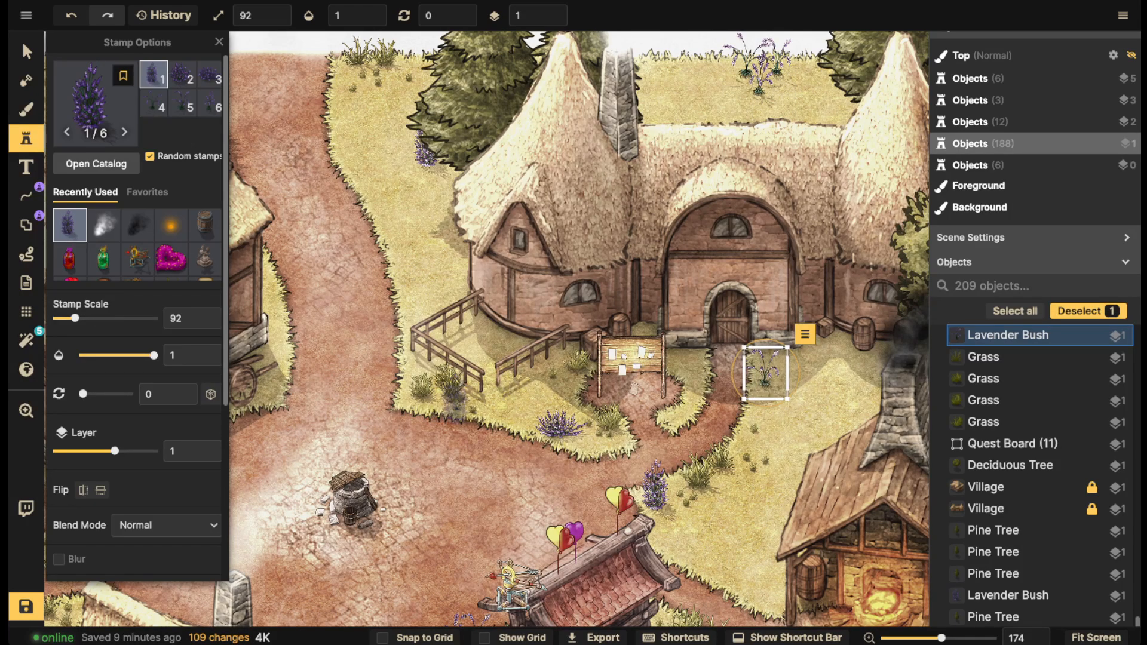
key("Delete")
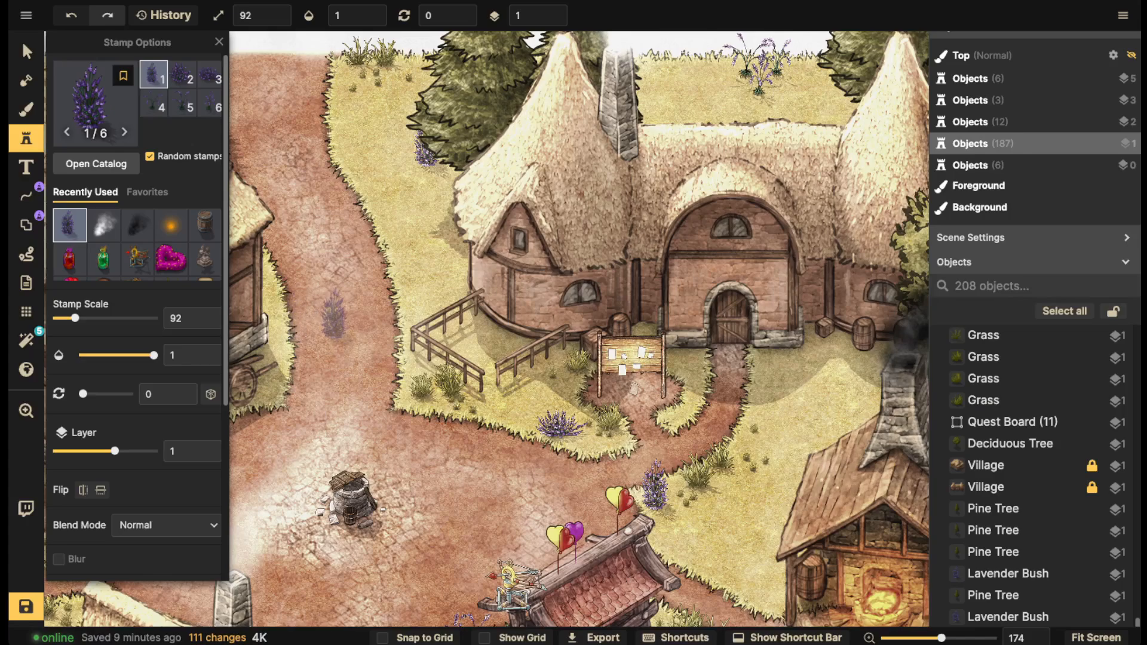
Place single Lavender Bushes beside the timber-framed house's barrels, next to the quest board and on the grass edge below the forge
scroll(335, 322, "down", 3)
left_click_drag(454, 315, 537, 213)
scroll(538, 215, "down", 2)
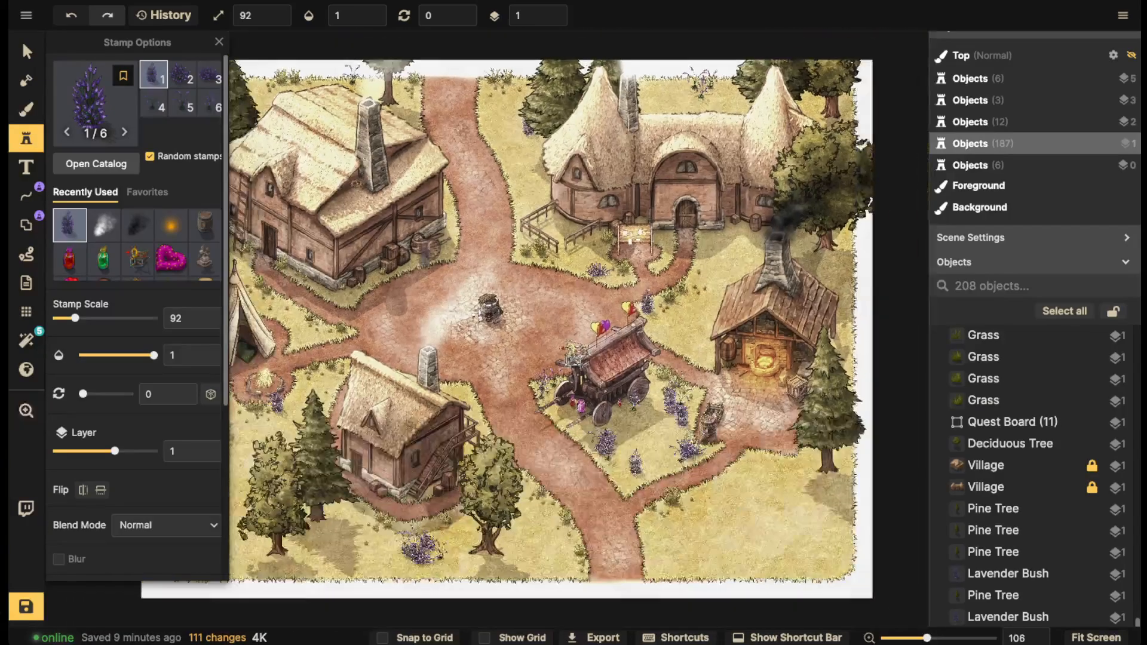
left_click_drag(427, 255, 541, 246)
scroll(495, 233, "up", 4)
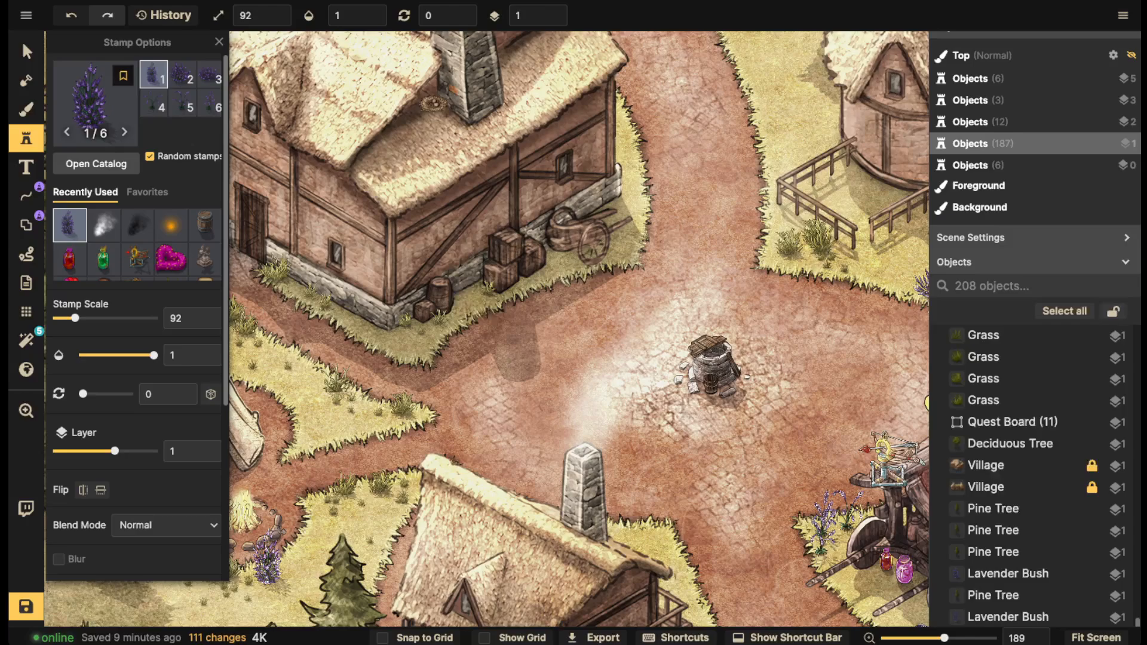
left_click(473, 284)
left_click_drag(734, 239, 291, 313)
left_click(642, 275)
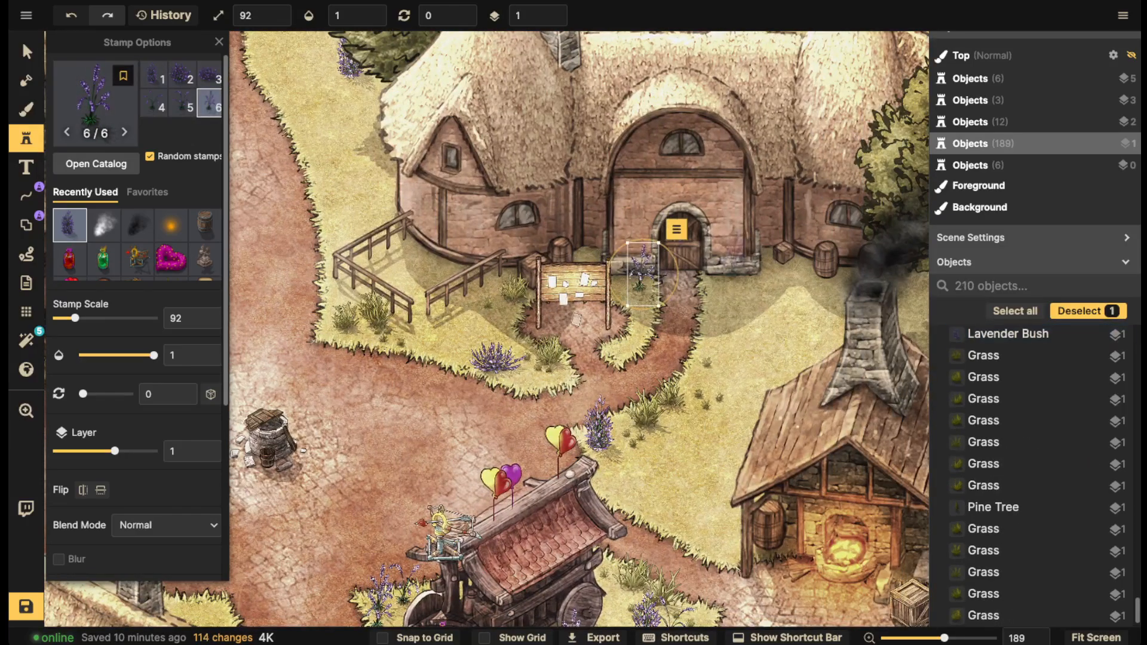
left_click_drag(759, 598, 534, 208)
left_click(631, 358)
scroll(526, 361, "down", 5)
Switch the stamp to the pale pink Flowers and scatter it beside the campfire, under the adjacent pine and in the grass by the tent
left_click_drag(526, 362, 754, 359)
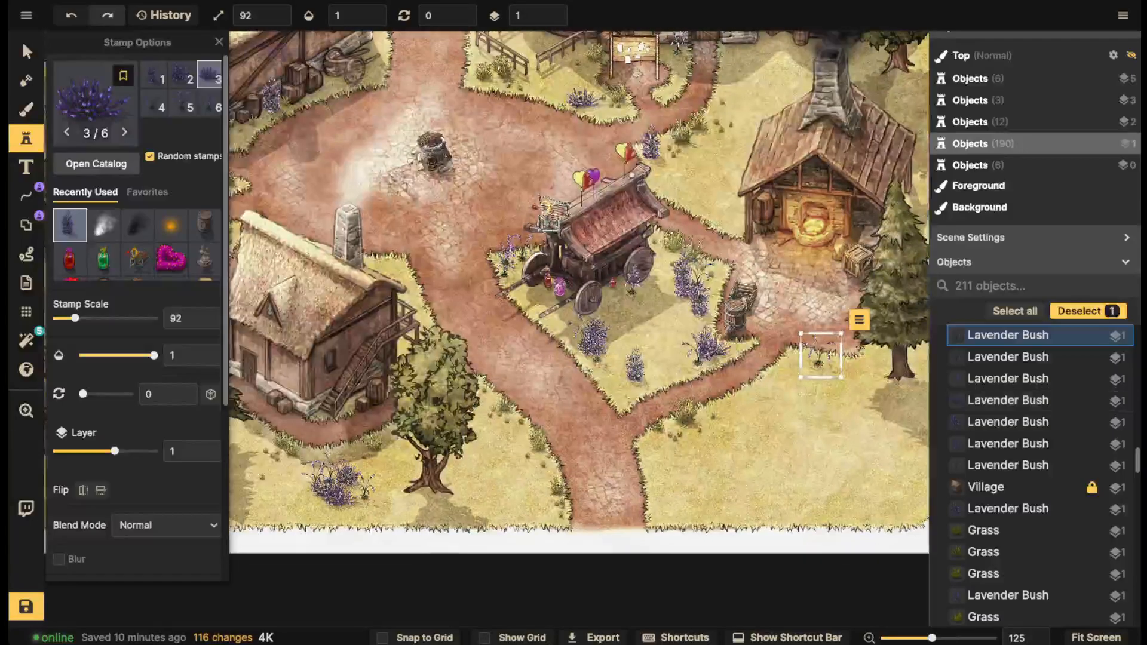
left_click(94, 101)
left_click(866, 258)
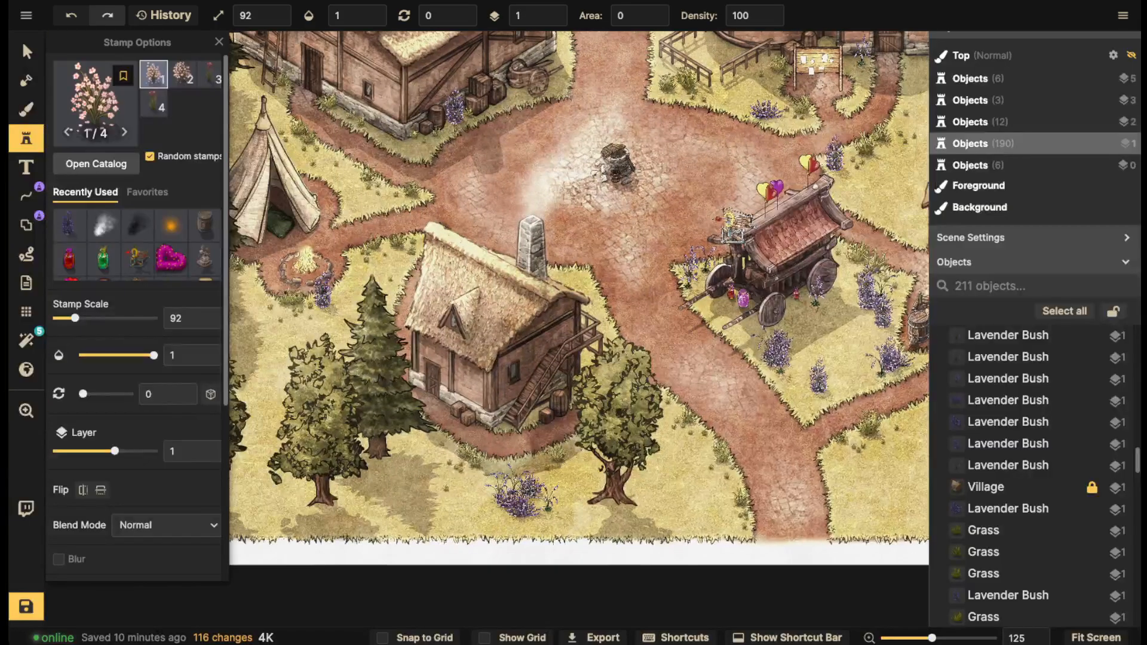
left_click_drag(289, 299, 538, 360)
scroll(537, 360, "up", 5)
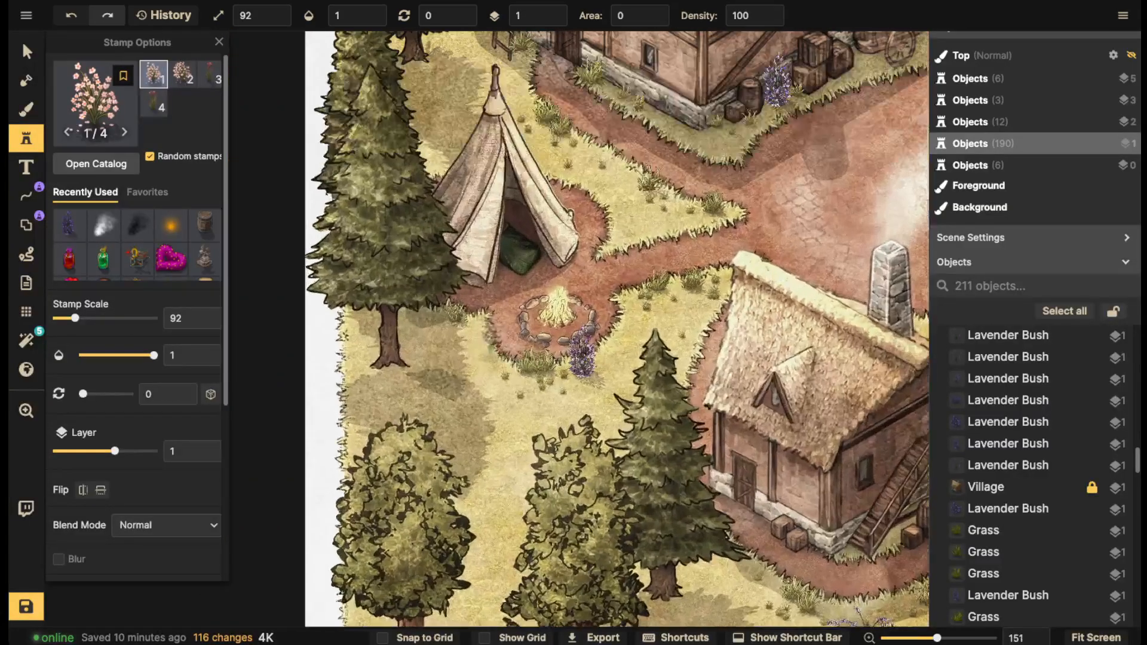
left_click(453, 314)
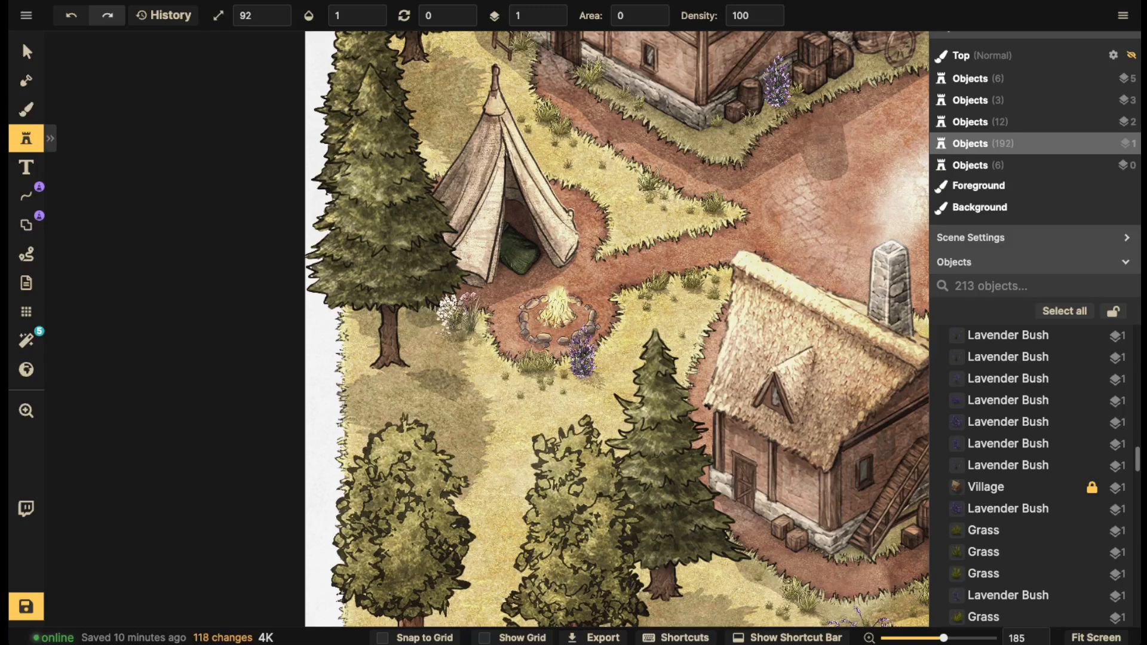
left_click(362, 329)
left_click(363, 329)
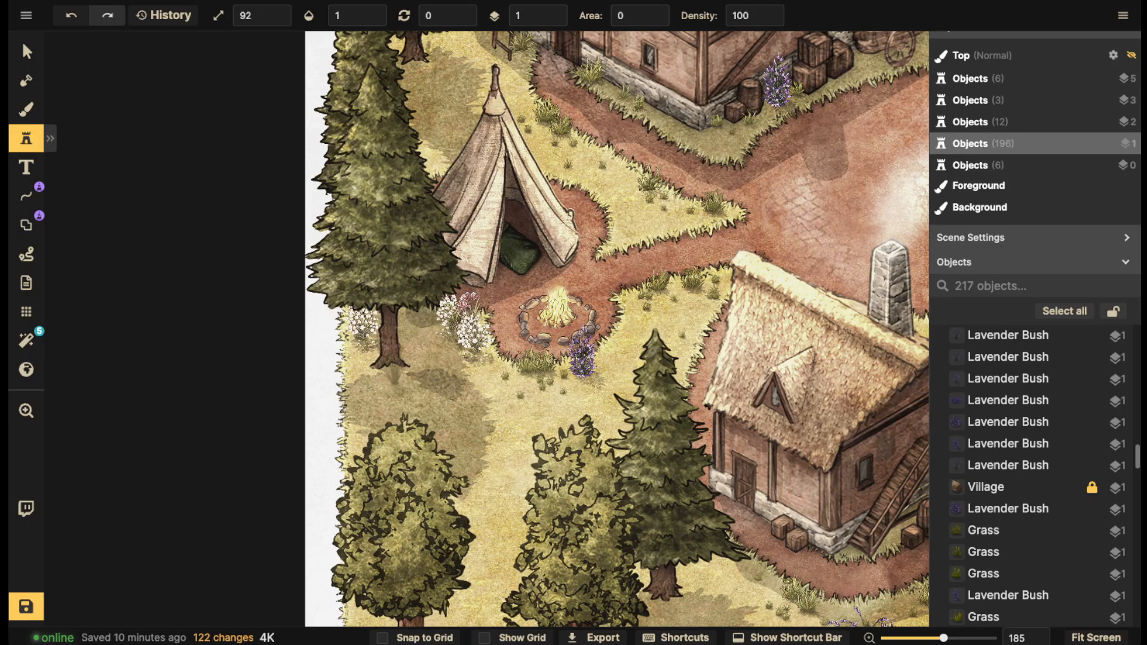
scroll(538, 537, "down", 3)
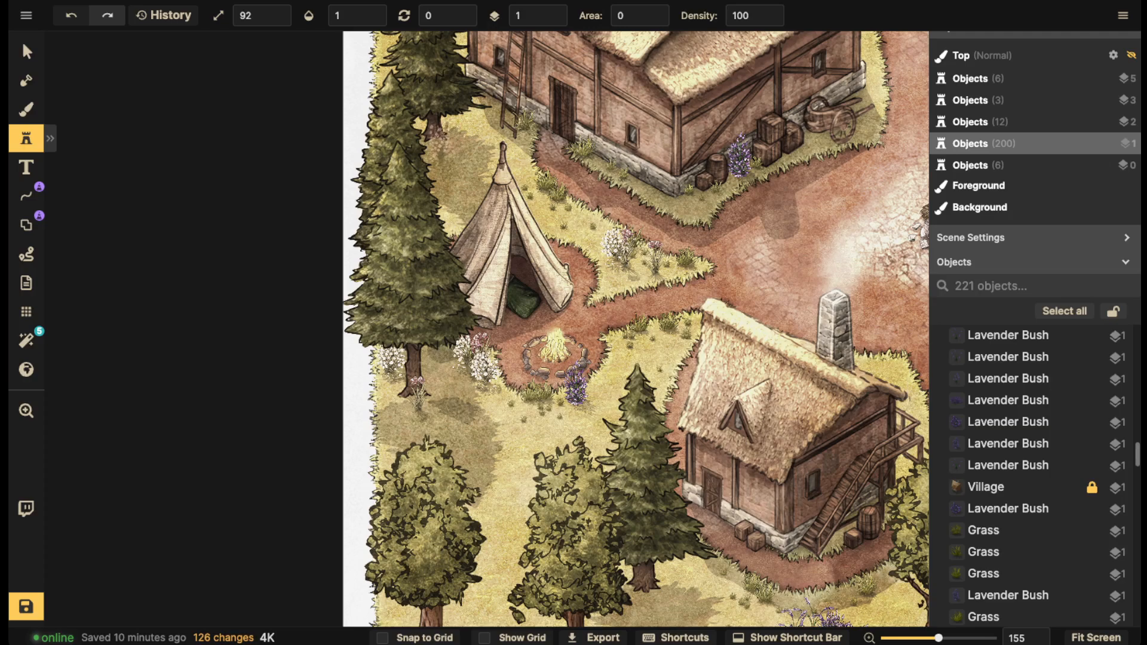
Place Flowers by the pines next to the large timber-framed house, at its front corner and in the grass behind it
left_click(454, 160)
key("space")
left_click_drag(676, 150, 658, 408)
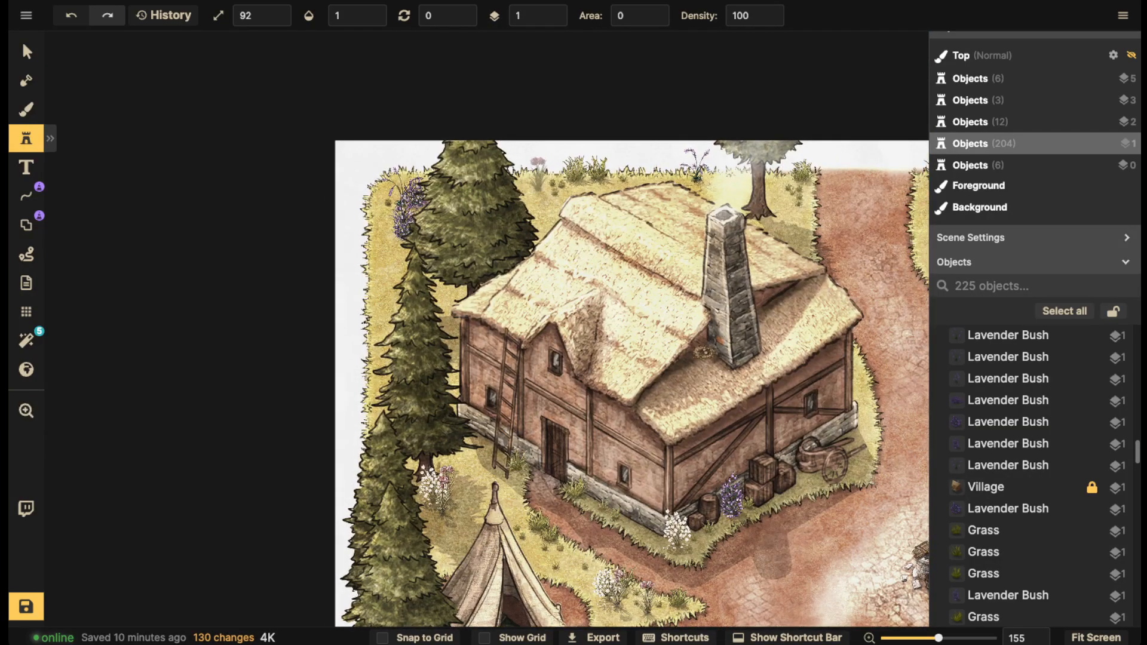
left_click(539, 178)
Place Flowers in the grass behind the large cone-roofed house and beside the pine trees to its left
key("space")
left_click_drag(715, 190, 167, 181)
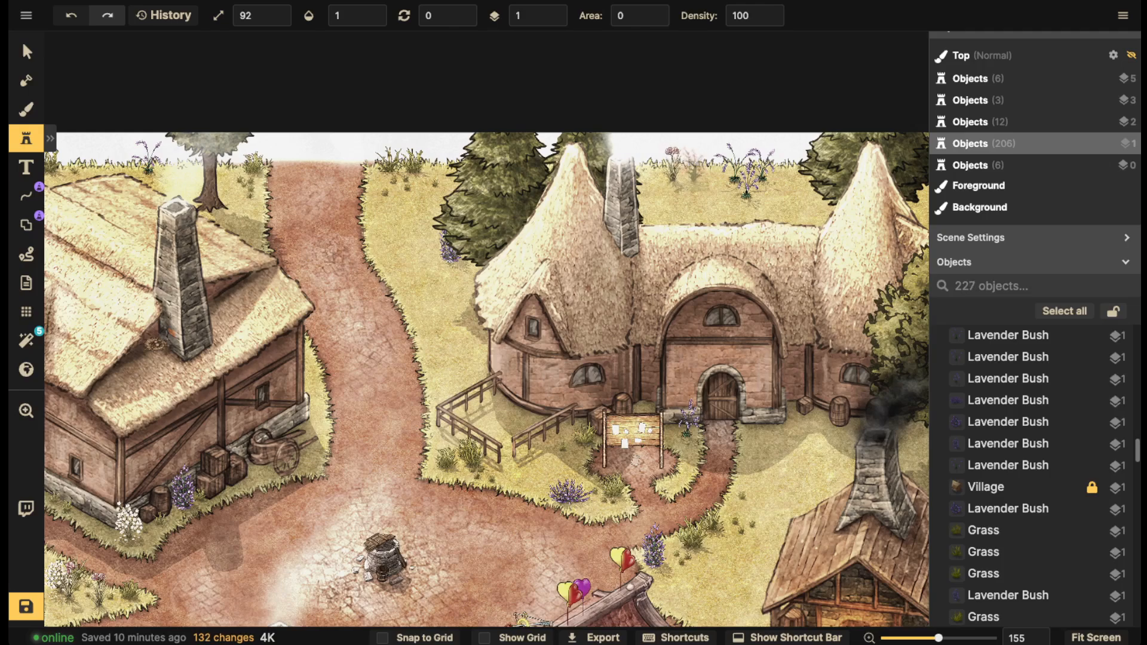
key("space")
left_click_drag(795, 455, 541, 217)
Place a cluster of three Flowers in the open grass below the forge
key("space")
left_click_drag(541, 358, 542, 134)
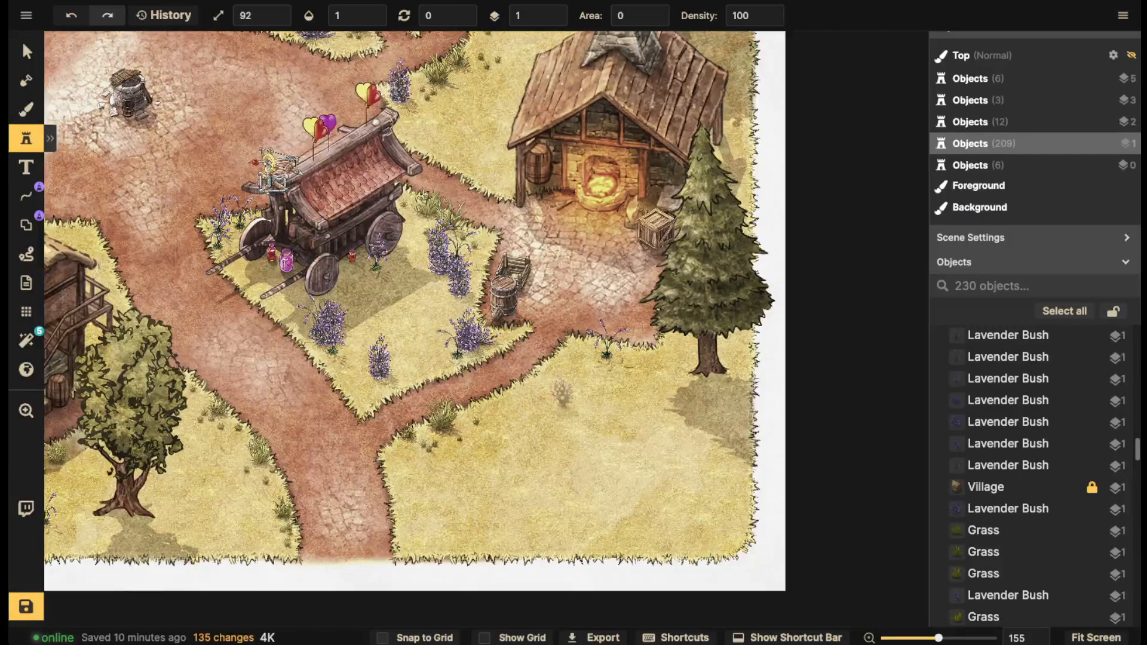
left_click(571, 394)
left_click(583, 396)
left_click(574, 403)
Place five Flowers around the trunks of the two deciduous trees and the pine in the map's lower-left corner
left_click_drag(380, 386, 541, 251)
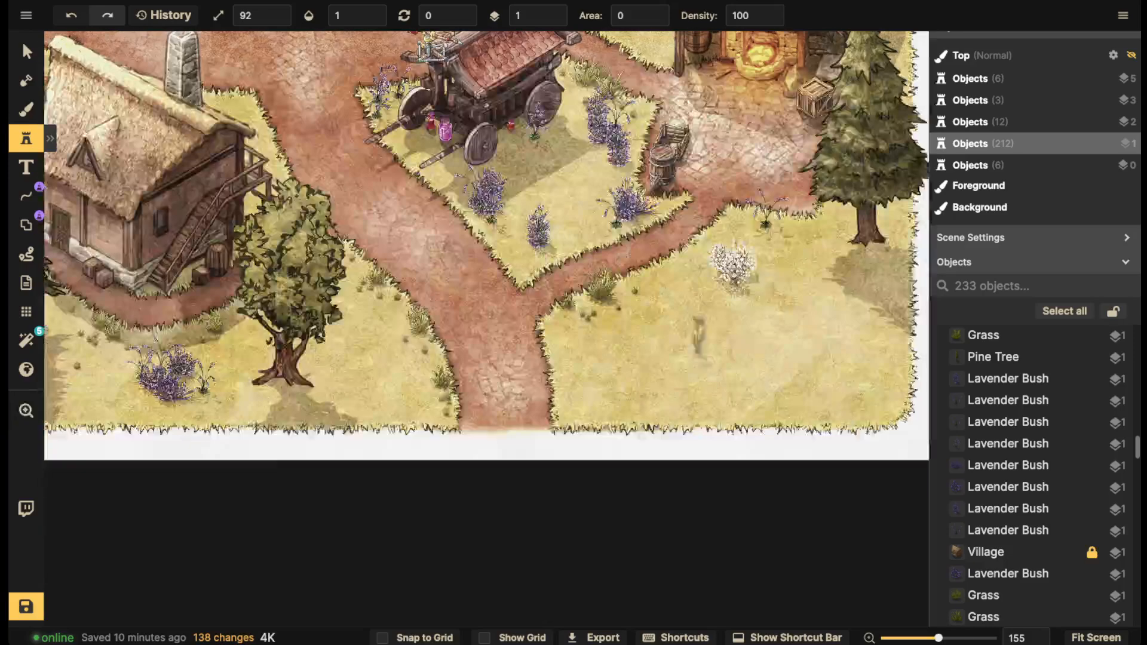
key("space")
left_click_drag(740, 364, 915, 348)
key("space")
left_click_drag(532, 330, 706, 291)
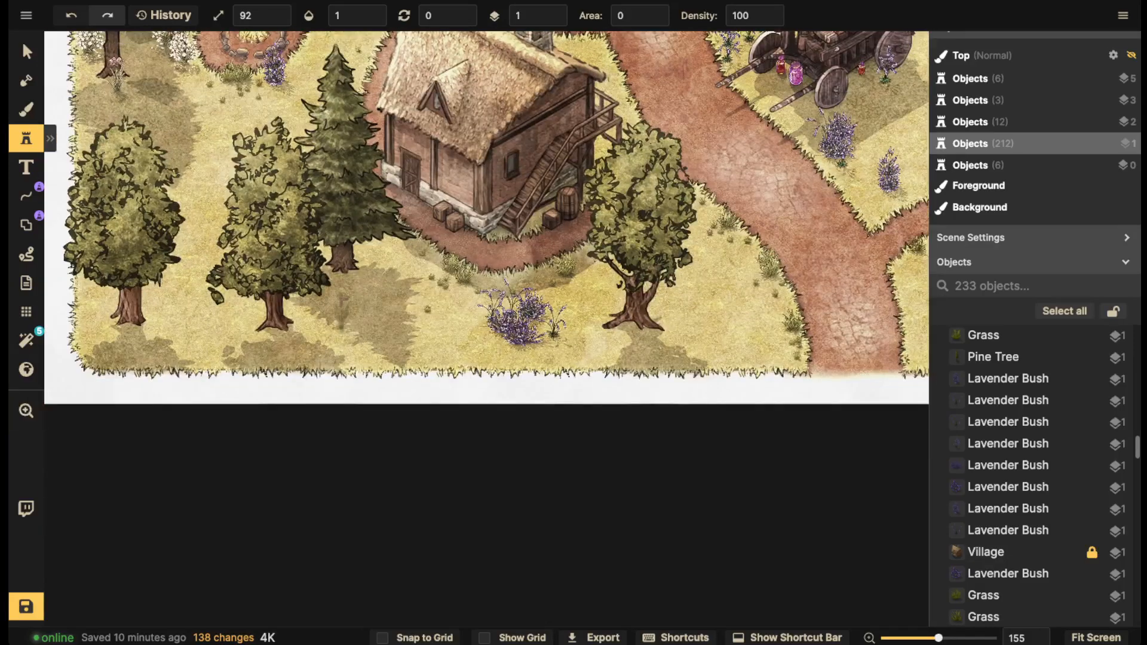
left_click(295, 325)
left_click(299, 345)
left_click(349, 266)
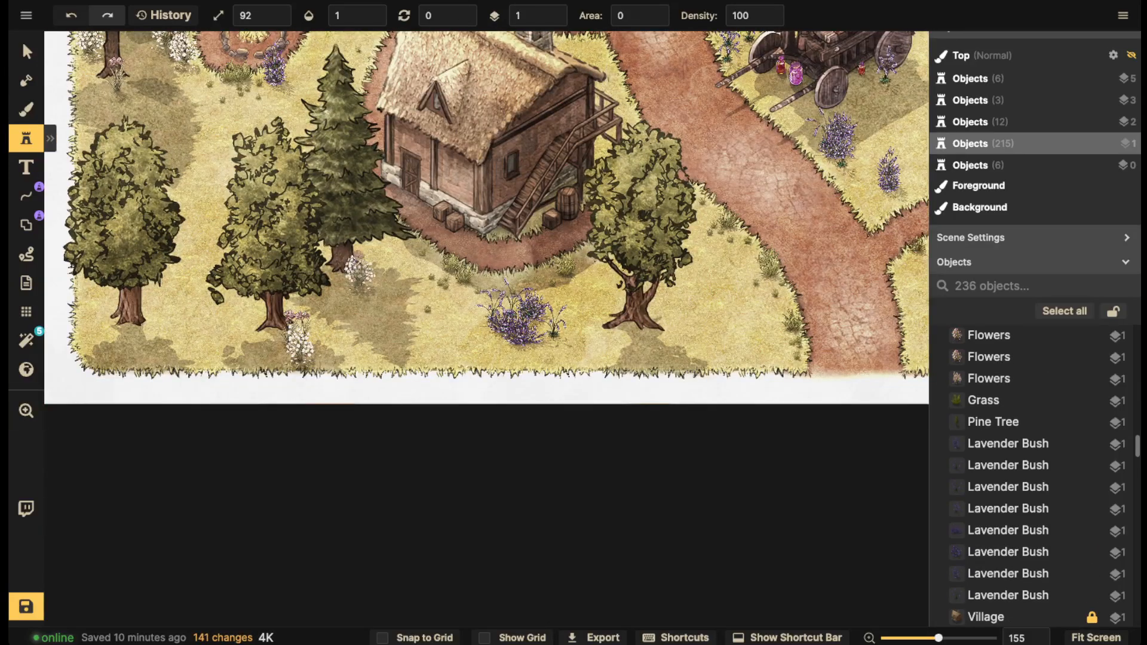
left_click(170, 314)
left_click(120, 322)
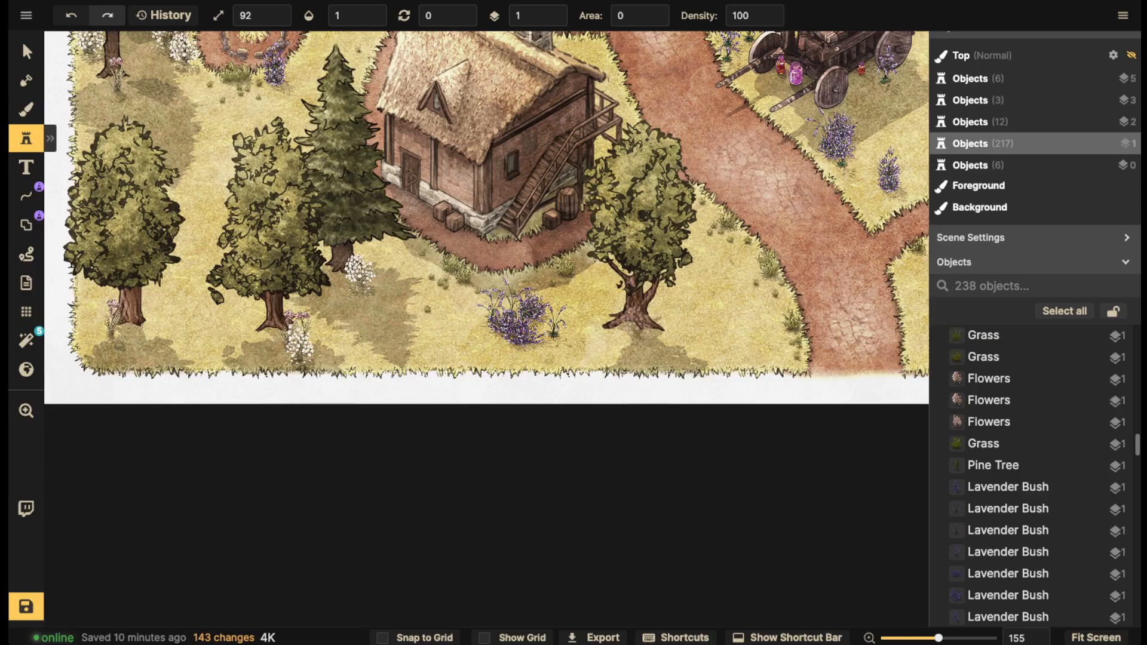
Place four Flowers around the trunk of the deciduous tree beside the small thatched cottage
left_click(645, 326)
left_click(616, 271)
left_click(643, 260)
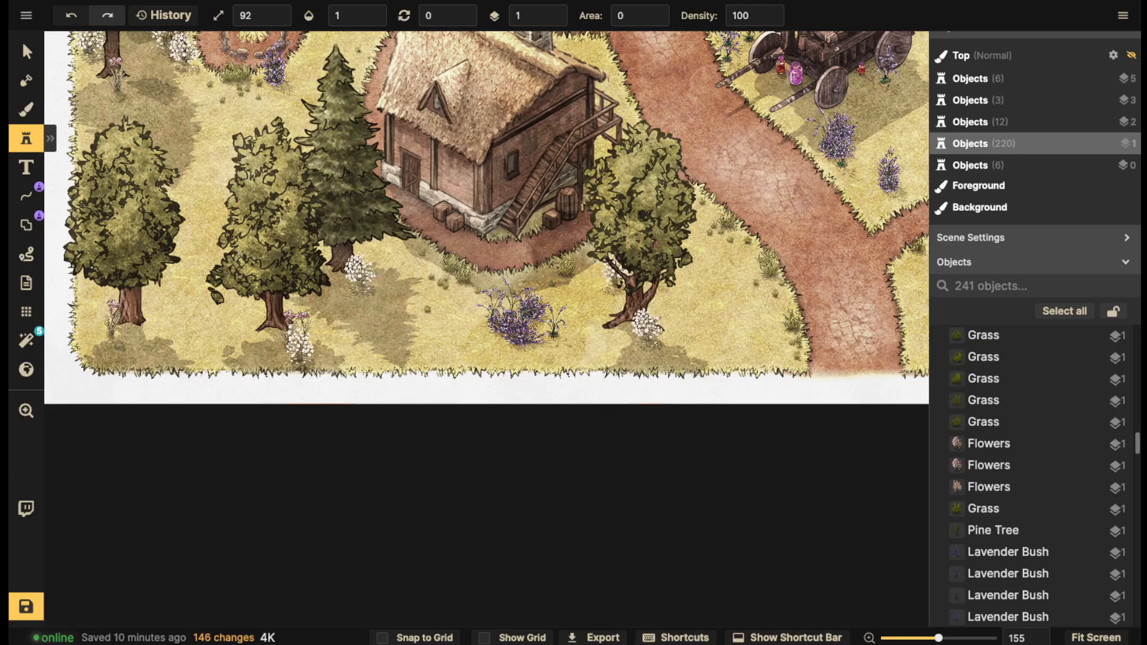
left_click(648, 262)
Place two Flowers directly behind the roof of the large cone-roofed house, between its right cone and chimney
left_click_drag(297, 149, 415, 357)
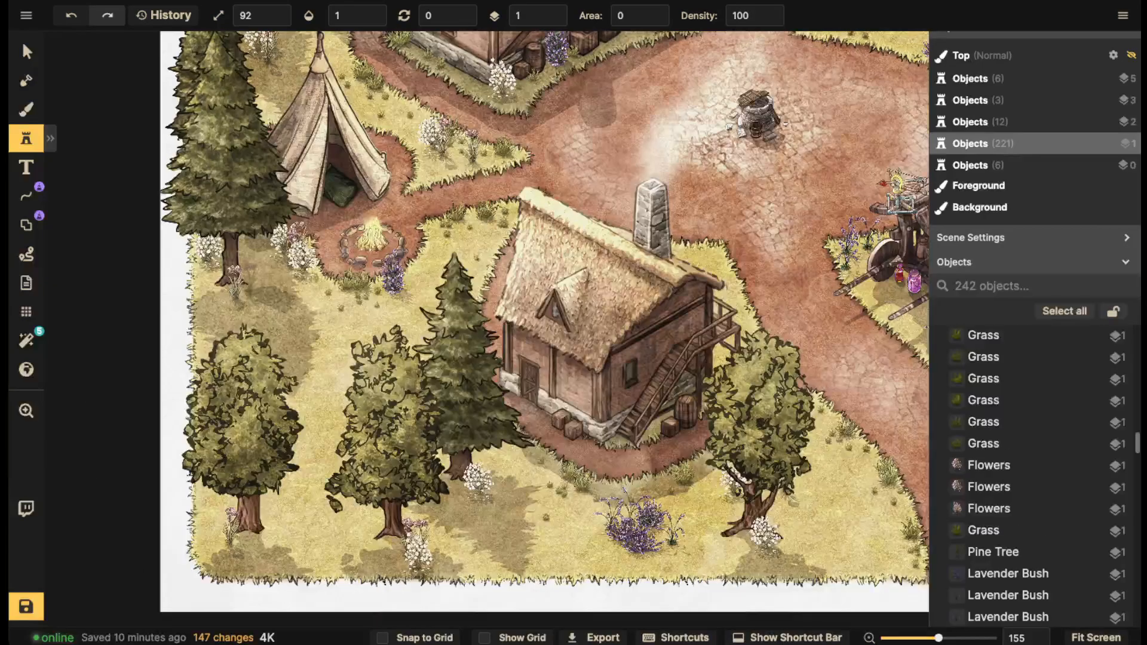
left_click_drag(435, 164, 199, 438)
left_click_drag(596, 165, 498, 274)
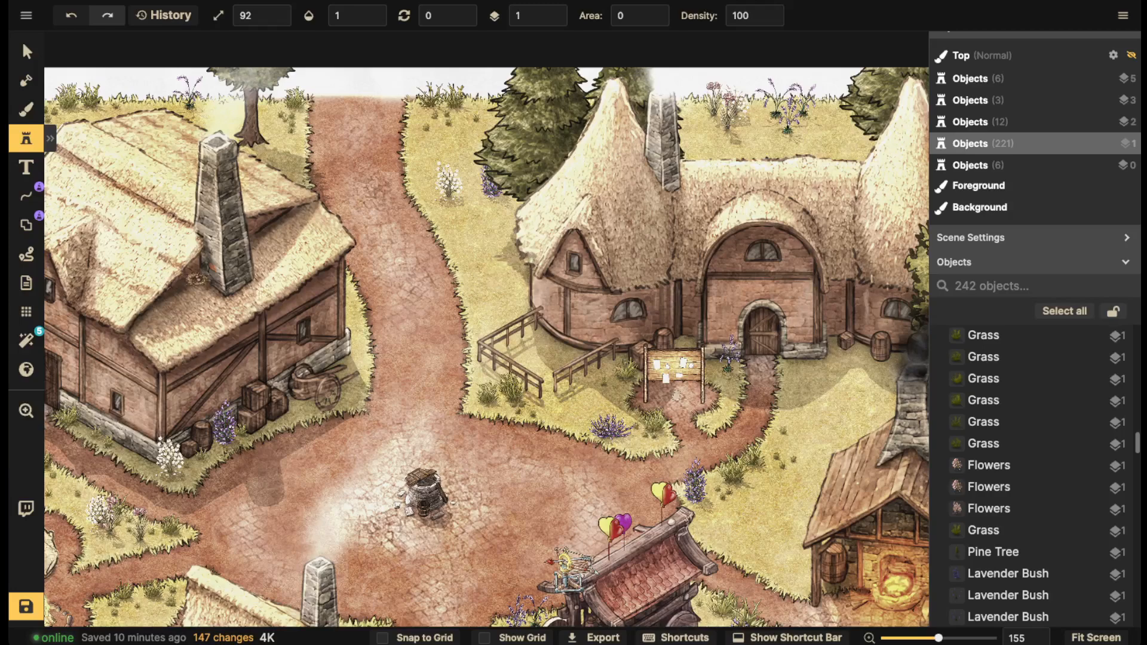
key("ctrl+z")
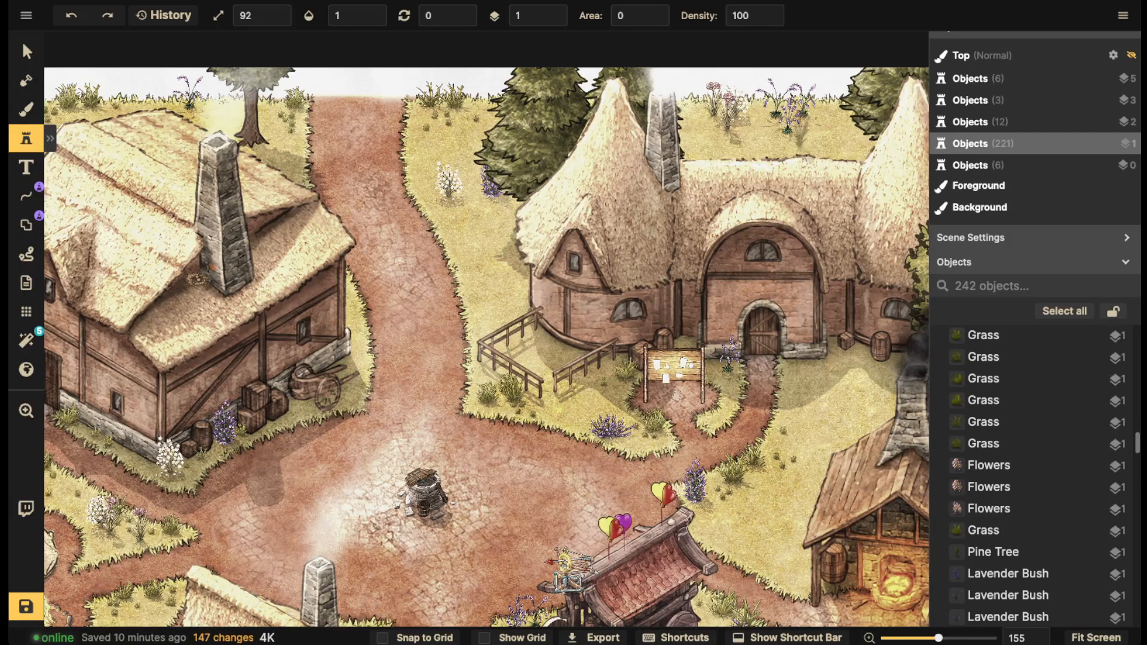
left_click(775, 149)
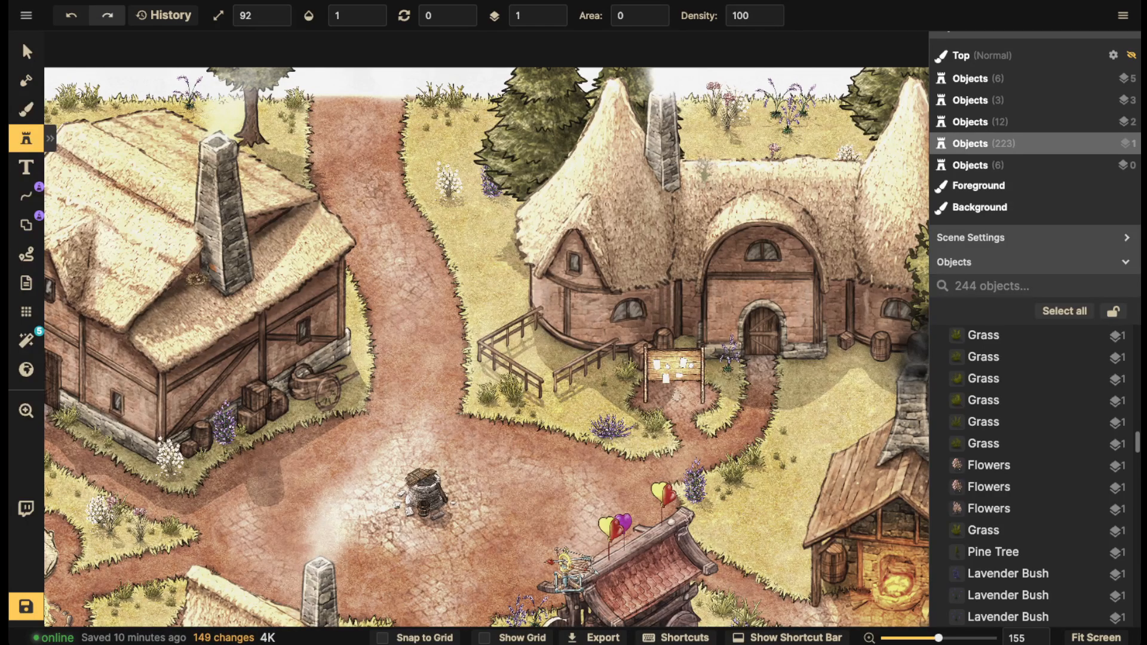
Place one Flowers stamp in the grass between the merchant cart and the forge
left_click_drag(761, 361, 521, 202)
left_click_drag(578, 415, 592, 294)
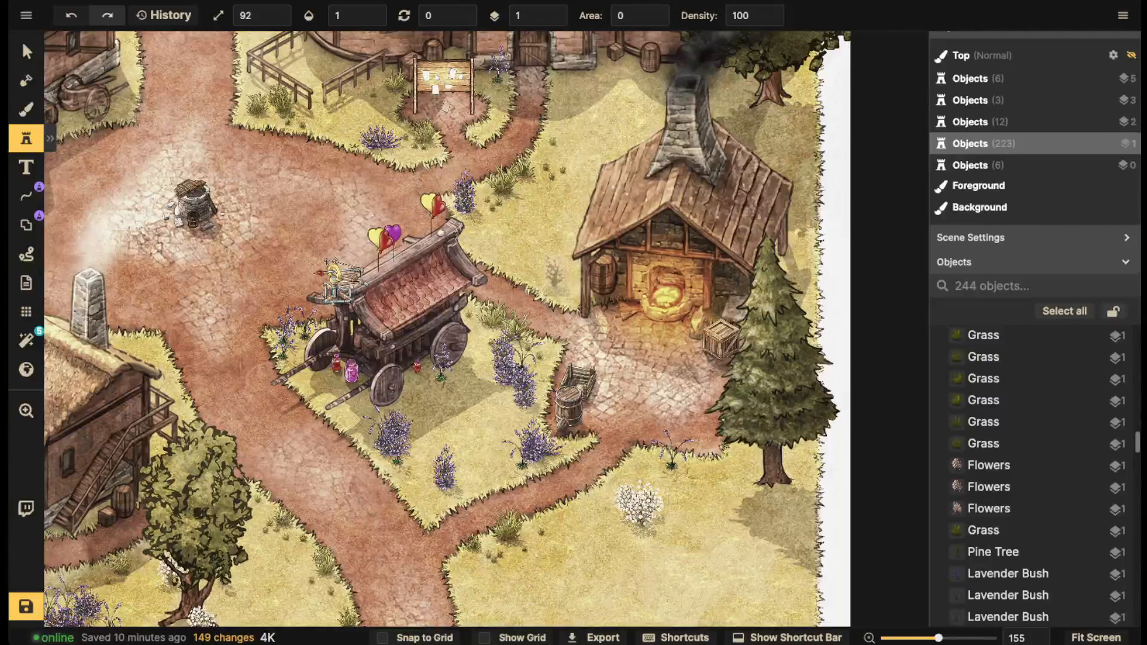
left_click(555, 272)
Switch to the selection tool, clear the selection and save the map
scroll(314, 262, "down", 6)
left_click_drag(315, 262, 513, 390)
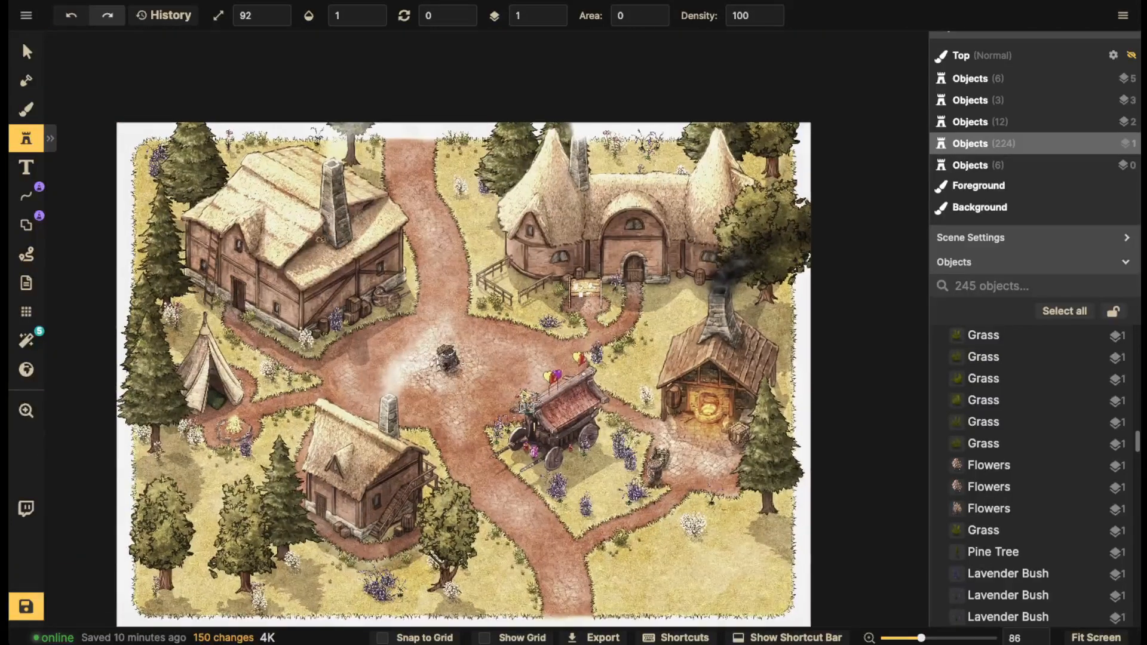
left_click(26, 51)
scroll(292, 211, "down", 1)
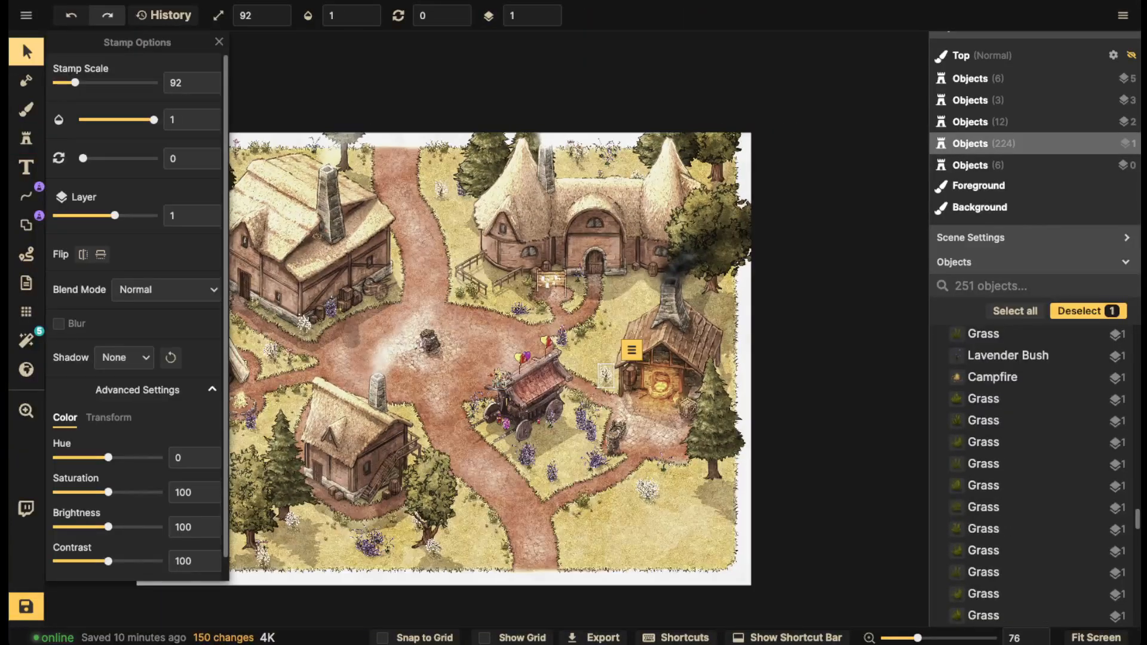
key("Escape")
scroll(398, 311, "down", 1)
left_click_drag(398, 311, 444, 282)
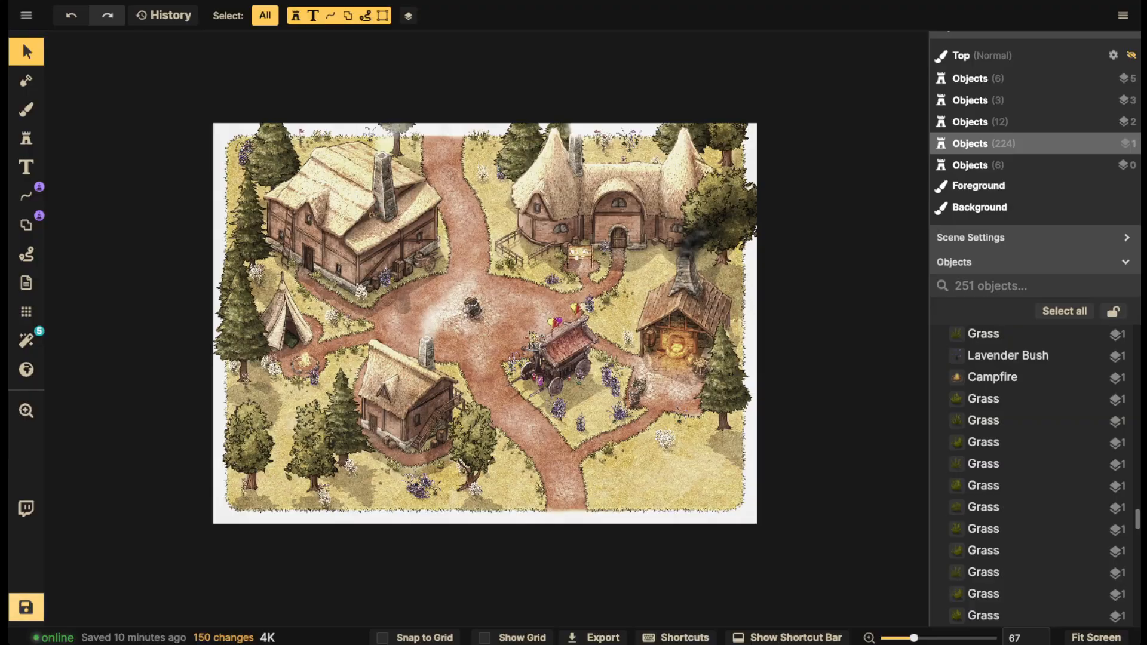
key("ctrl+s")
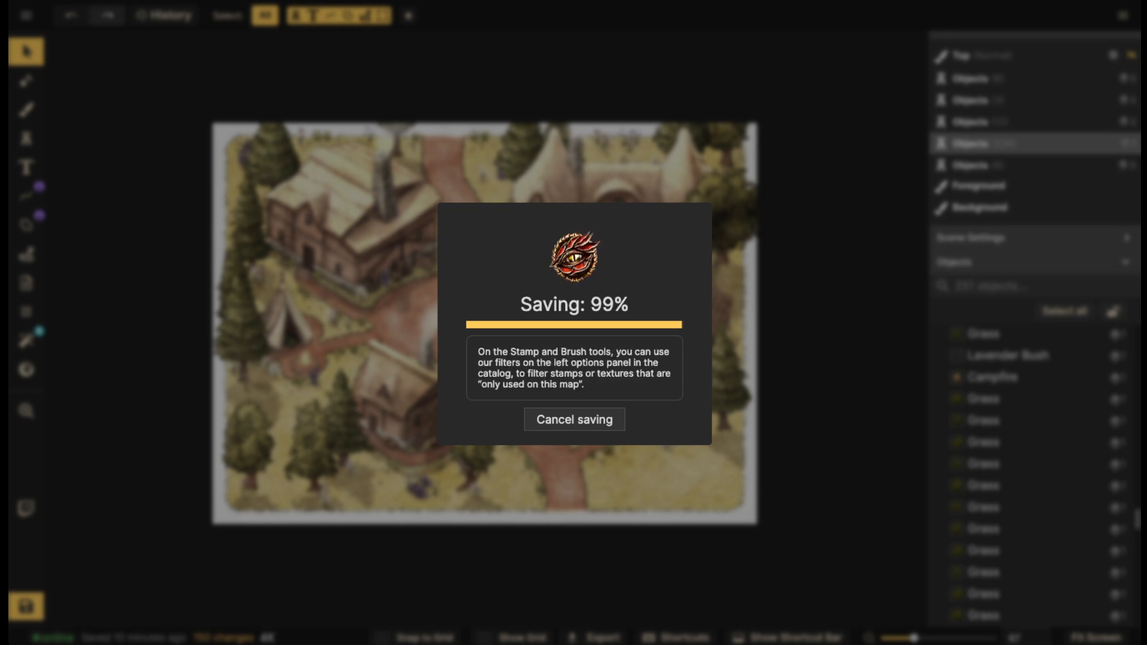
Move the Flowers cluster in the grass below the forge slightly closer to the path
scroll(672, 457, "up", 5)
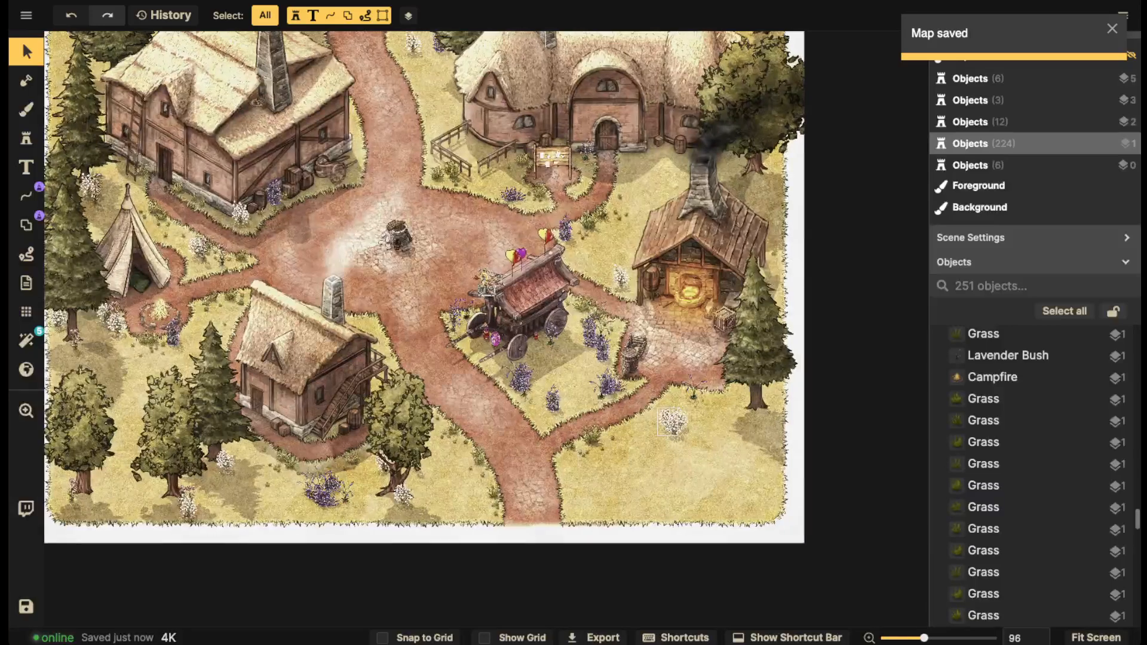
left_click(673, 424)
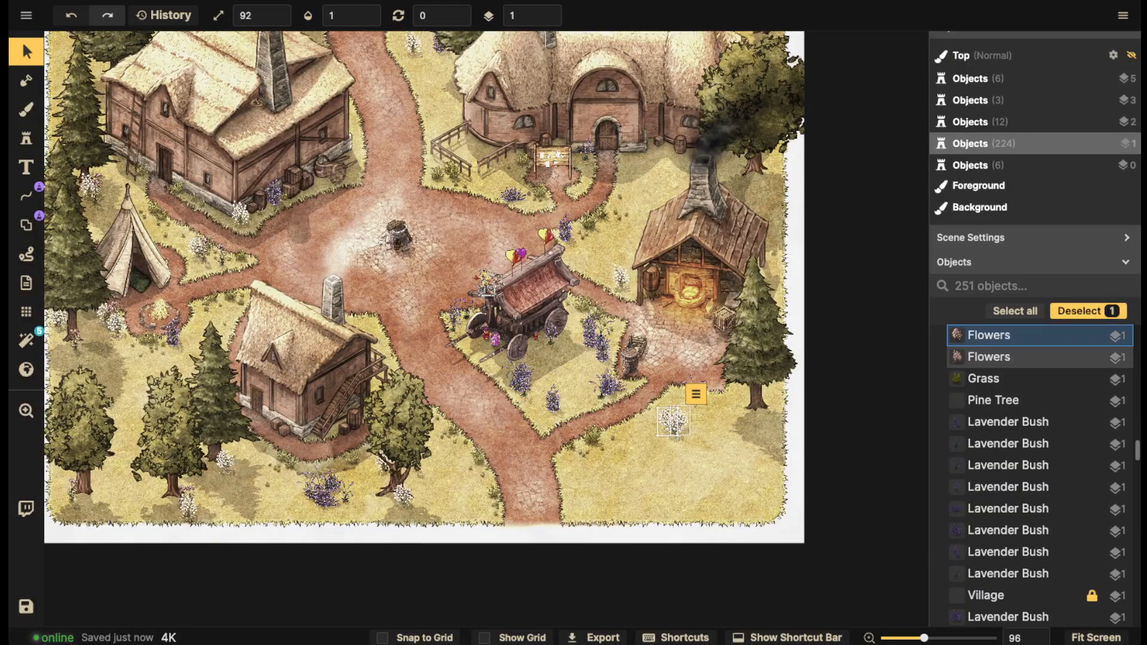
left_click(682, 420, "shift")
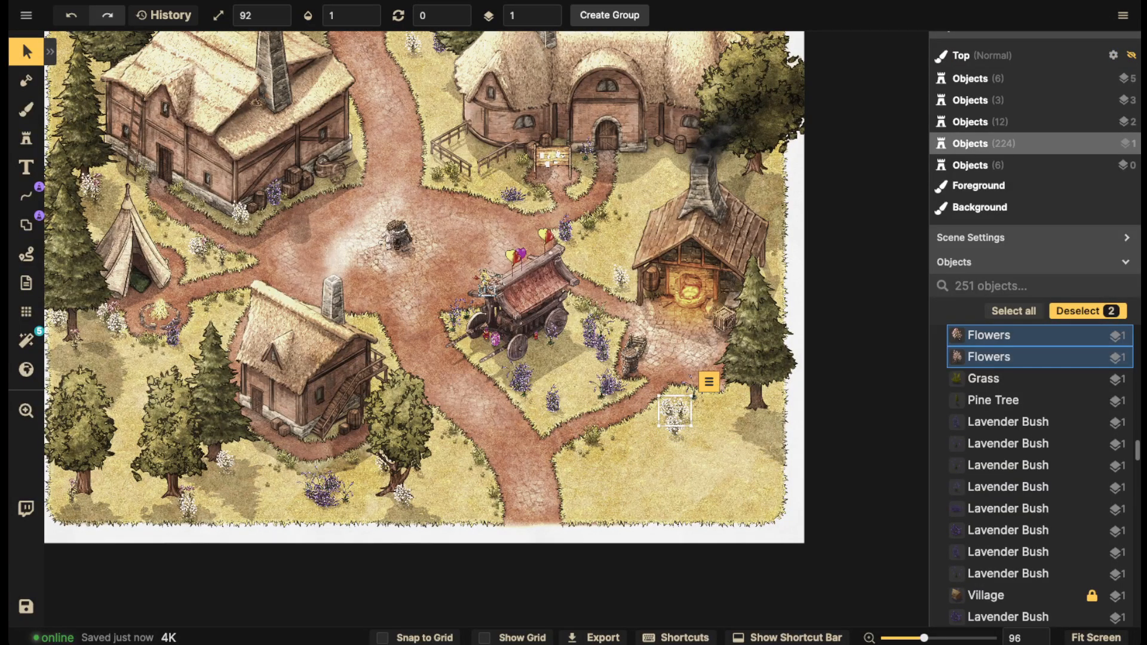
key("Escape")
left_click_drag(675, 427, 675, 419)
key("Escape")
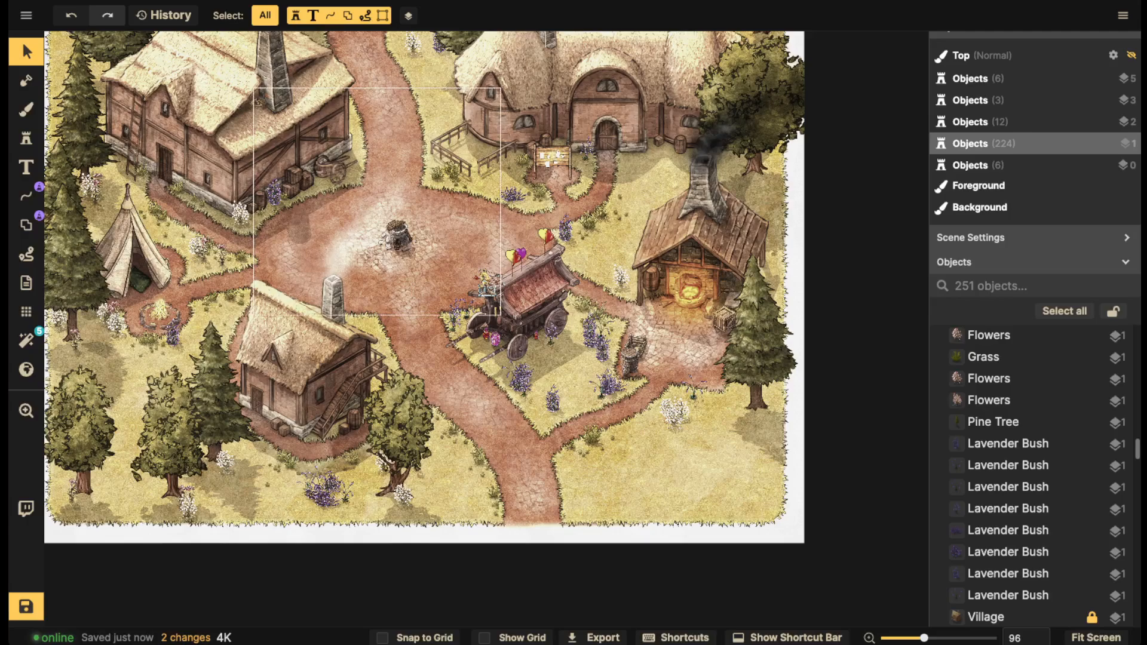
Open the stamp catalog and search the Fantasy Battlemaps collection for "cart"
left_click(26, 139)
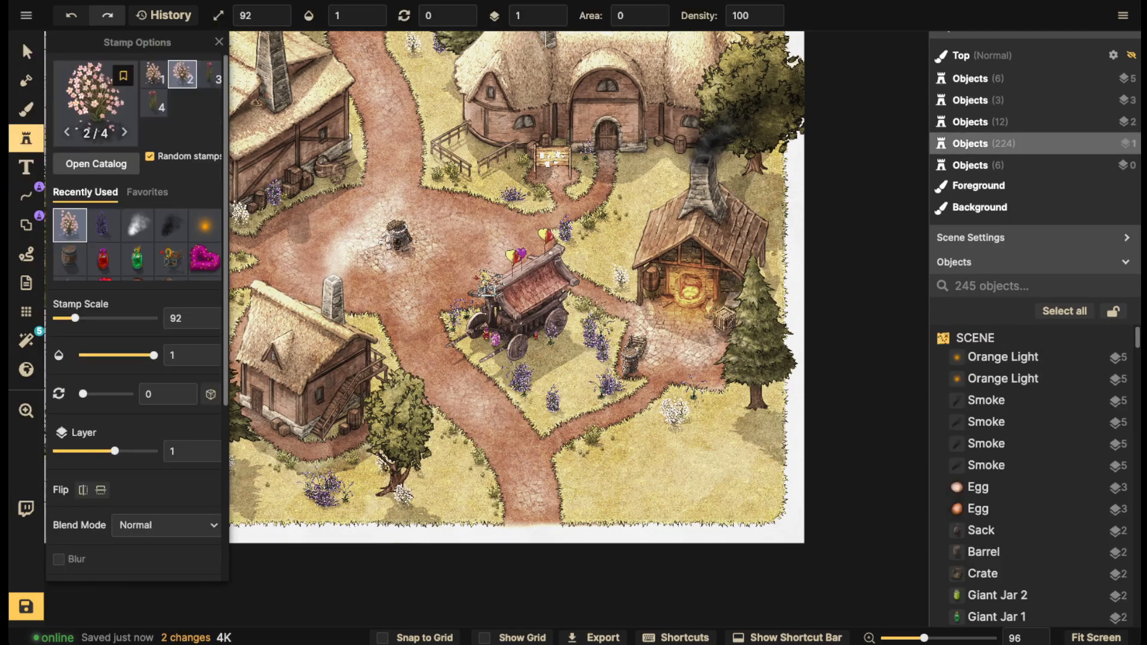
left_click(96, 102)
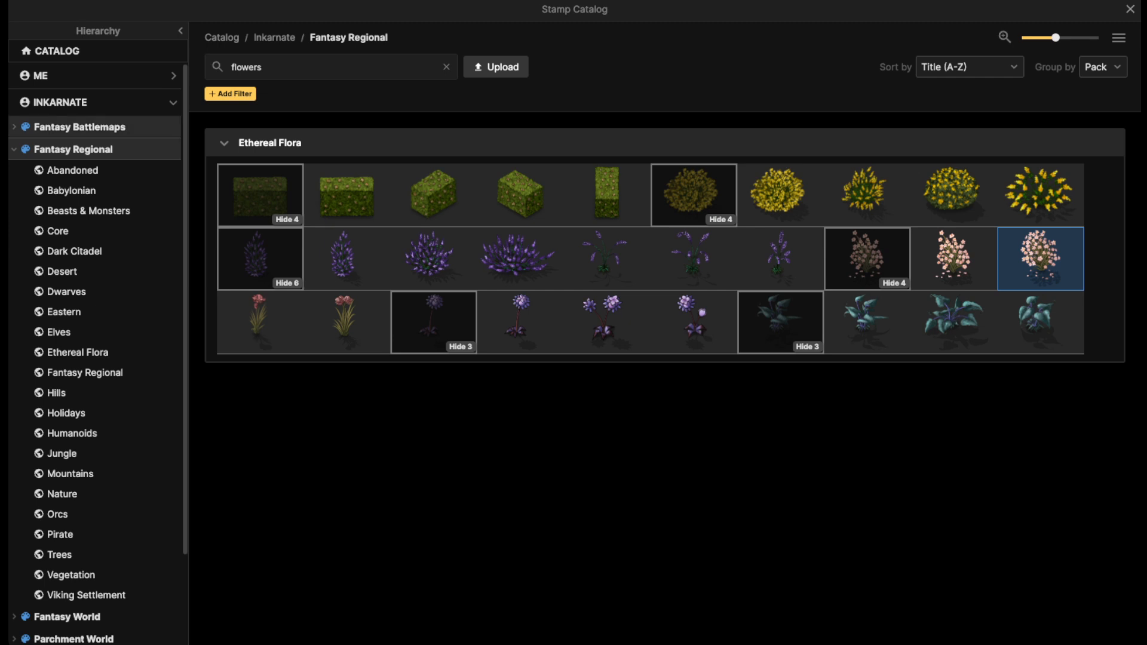
left_click(79, 126)
left_click(317, 67)
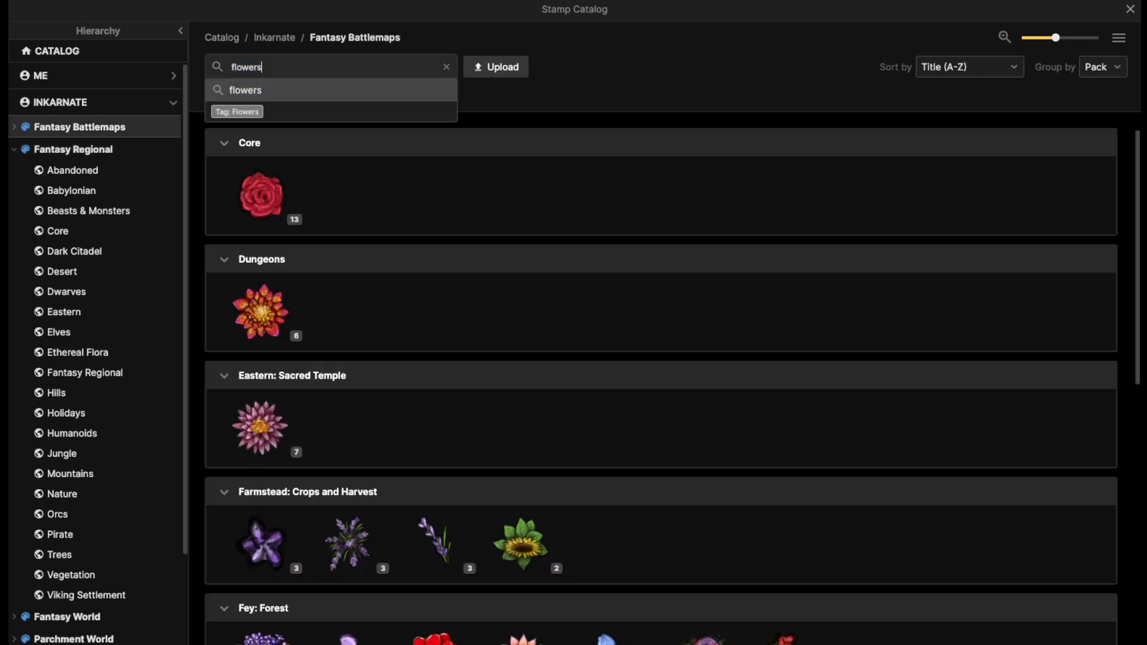
type("cart")
key("Return")
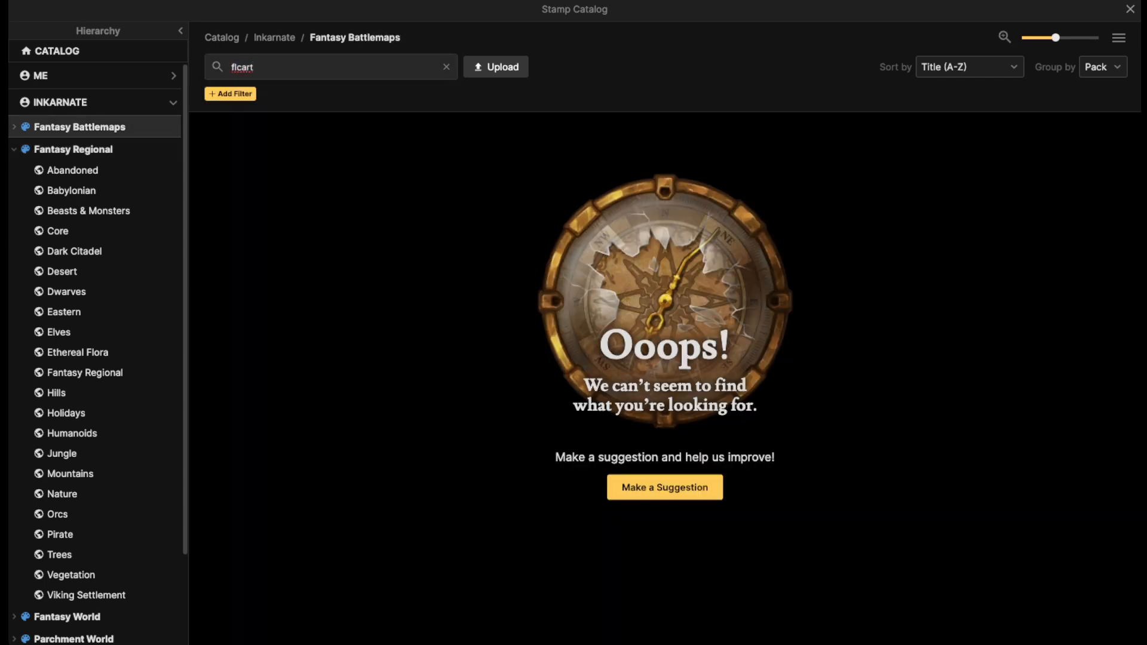
key("BackSpace")
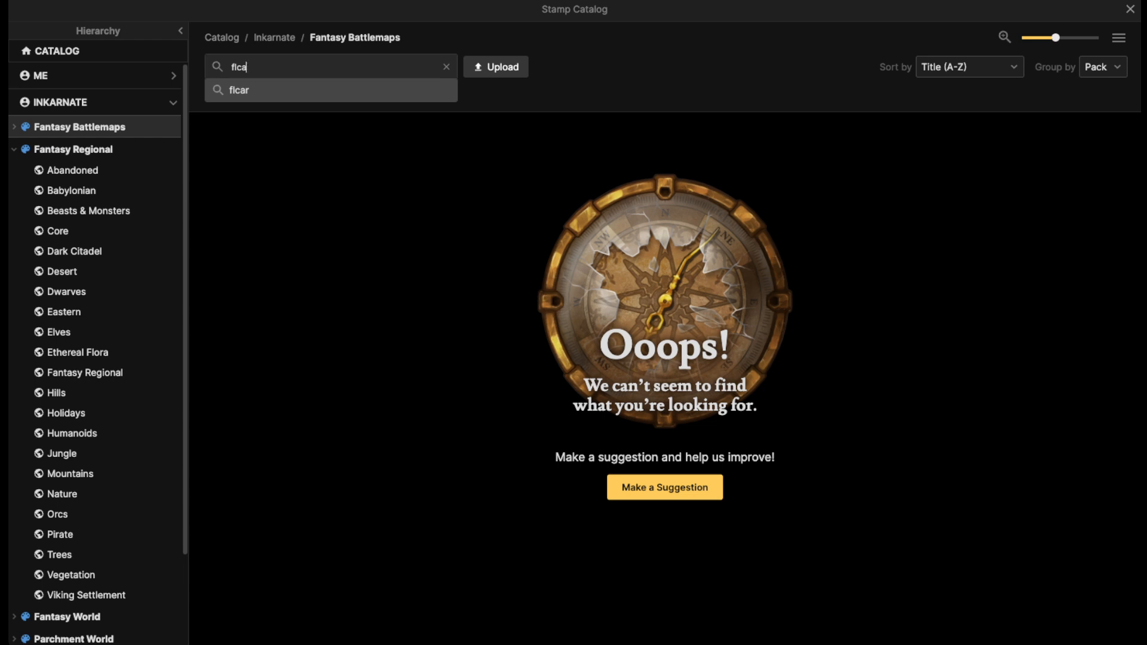
key("BackSpace")
key("BackSpace")
key("BackSpace")
key("BackSpace")
type("cart")
key("Return")
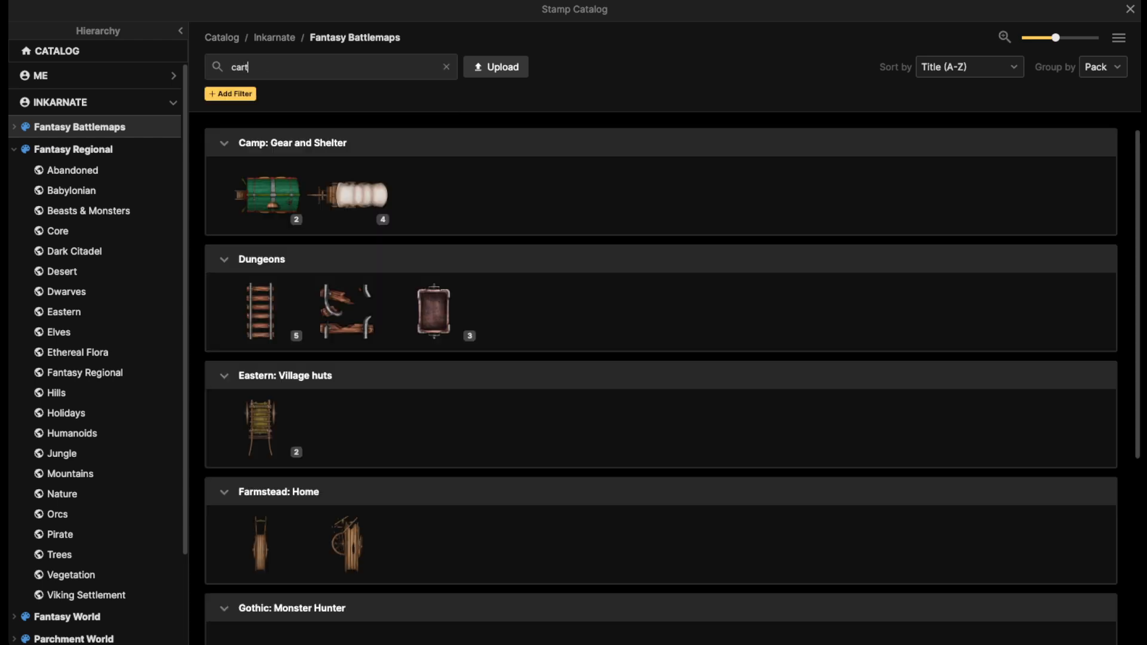
Choose the broken wooden cart stamp from the Market pack and try different rotations for it
scroll(260, 544, "down", 5)
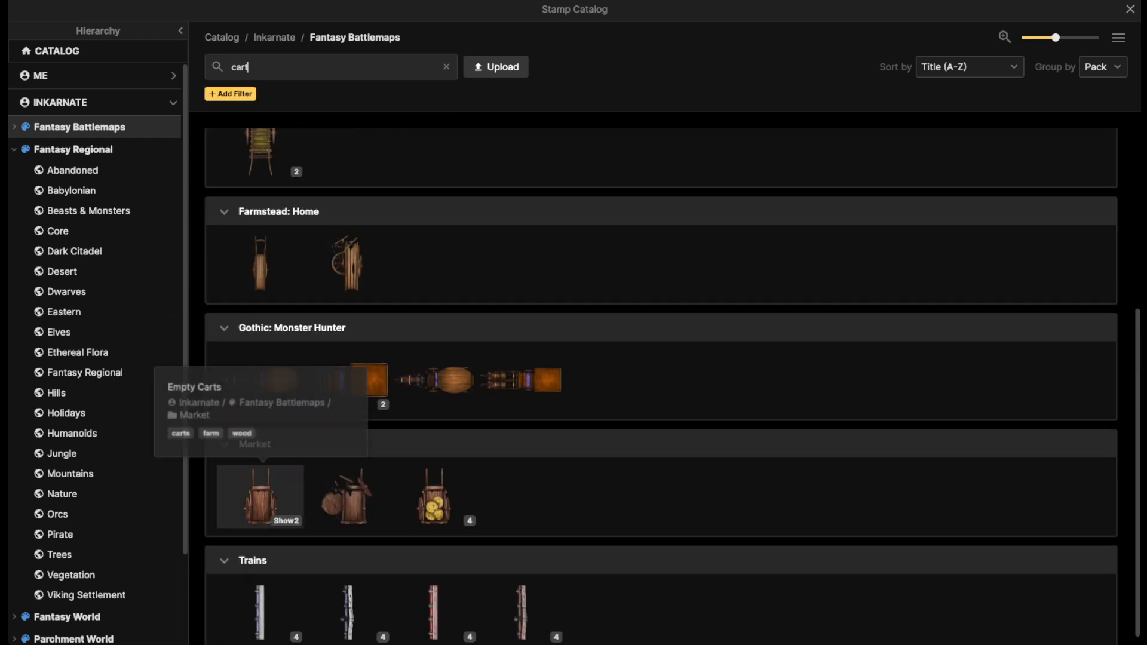
left_click(260, 497)
scroll(660, 472, "up", 4)
scroll(675, 469, "down", 14)
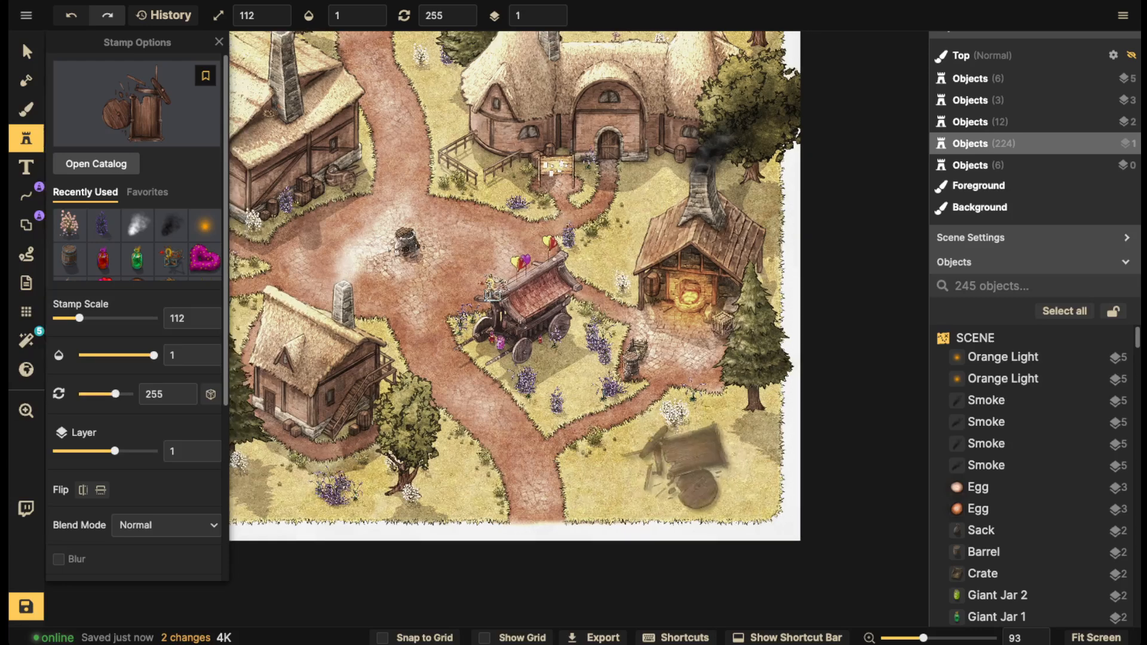
scroll(679, 469, "down", 17)
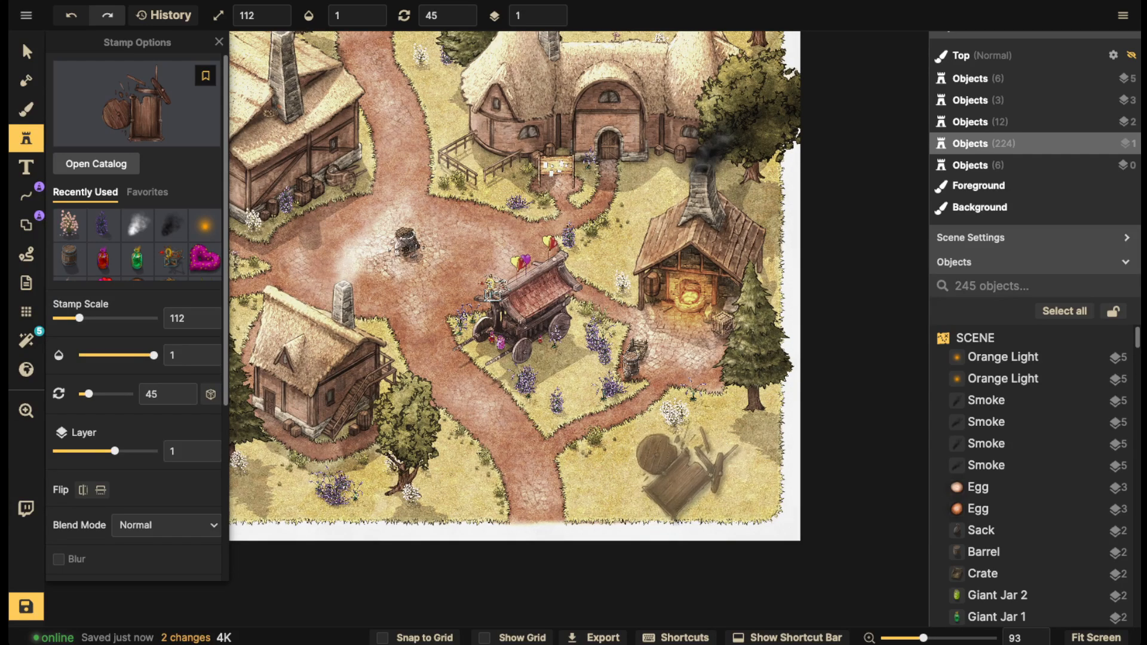
scroll(689, 470, "up", 3)
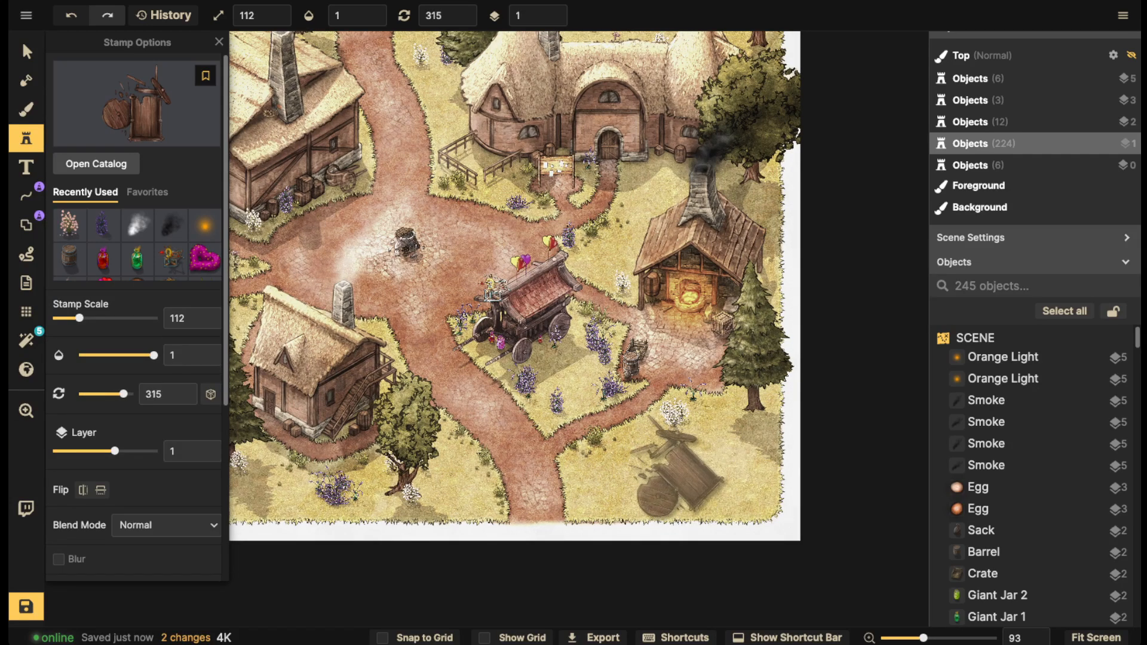
scroll(675, 467, "down", 5)
scroll(561, 233, "down", 4)
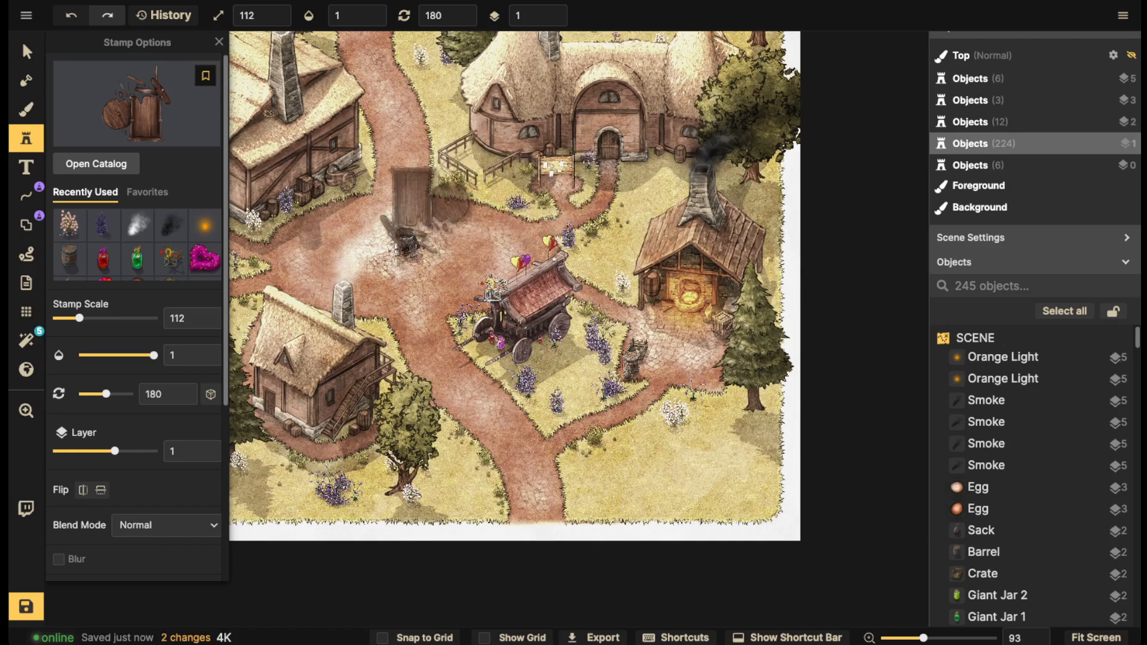
Place the broken cart at scale 82, rotated about 285°, in the grass below the forge
scroll(397, 215, "up", 5)
scroll(395, 221, "up", 6)
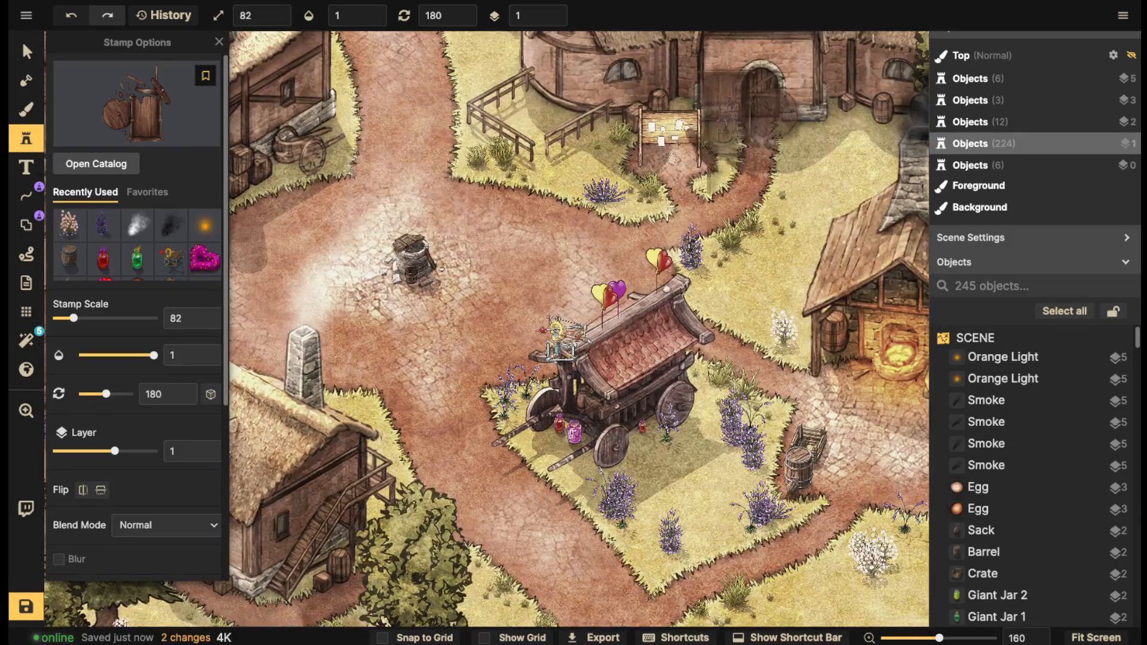
scroll(745, 130, "down", 1)
left_click_drag(804, 425, 694, 186)
scroll(736, 398, "up", 1)
scroll(722, 413, "up", 4)
scroll(717, 412, "up", 5)
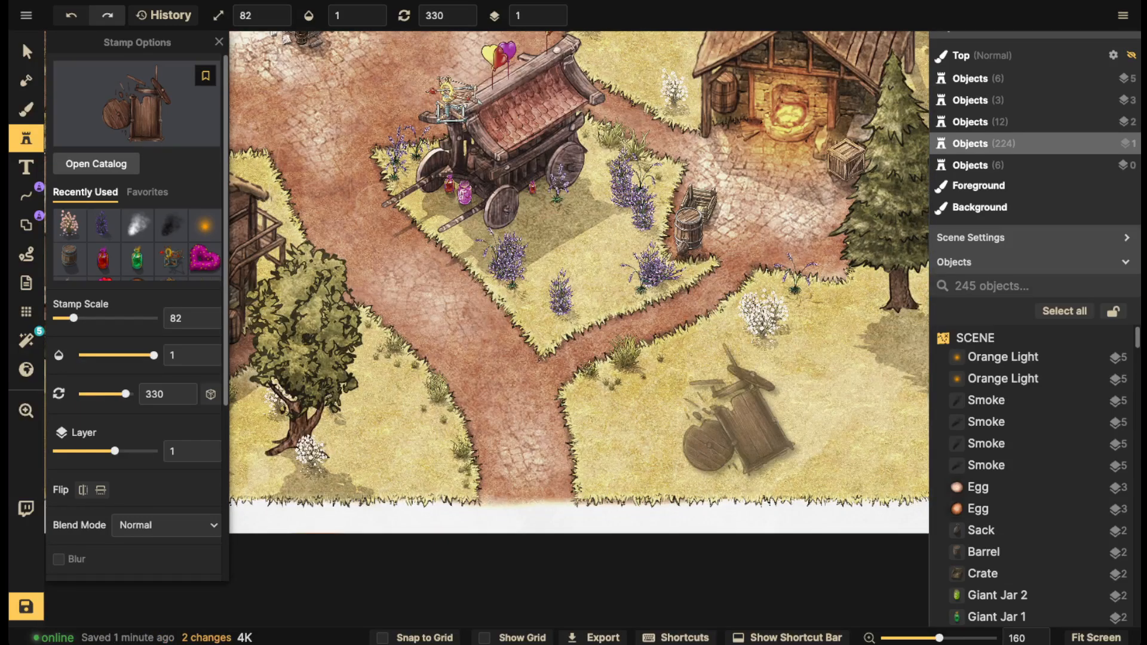
left_click(737, 406)
scroll(738, 406, "down", 2)
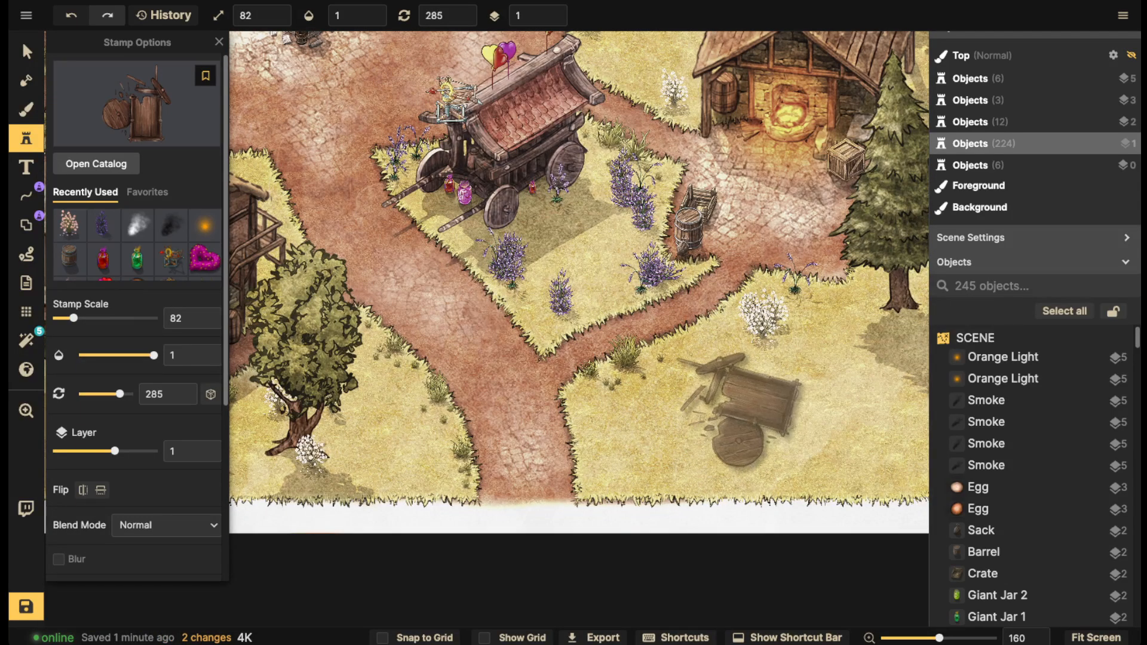
scroll(505, 346, "down", 3)
Brush soft reddish dirt around the broken cart on the foreground layer, with size 50, opacity 0.3 and softness 1
key("b")
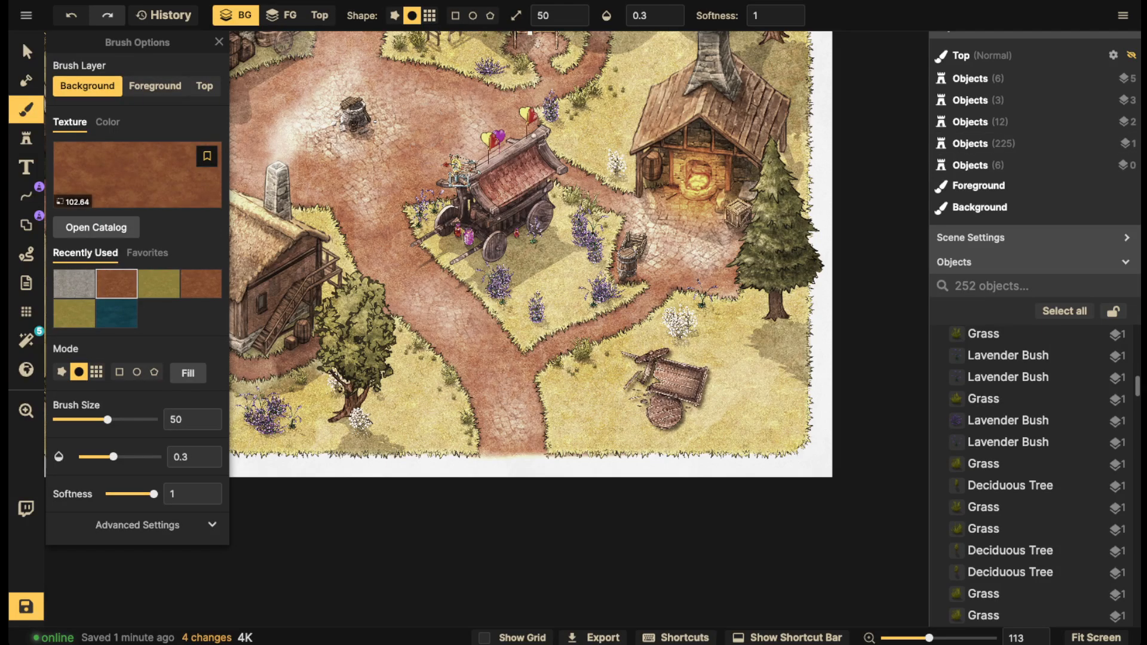
left_click(281, 16)
left_click(663, 348)
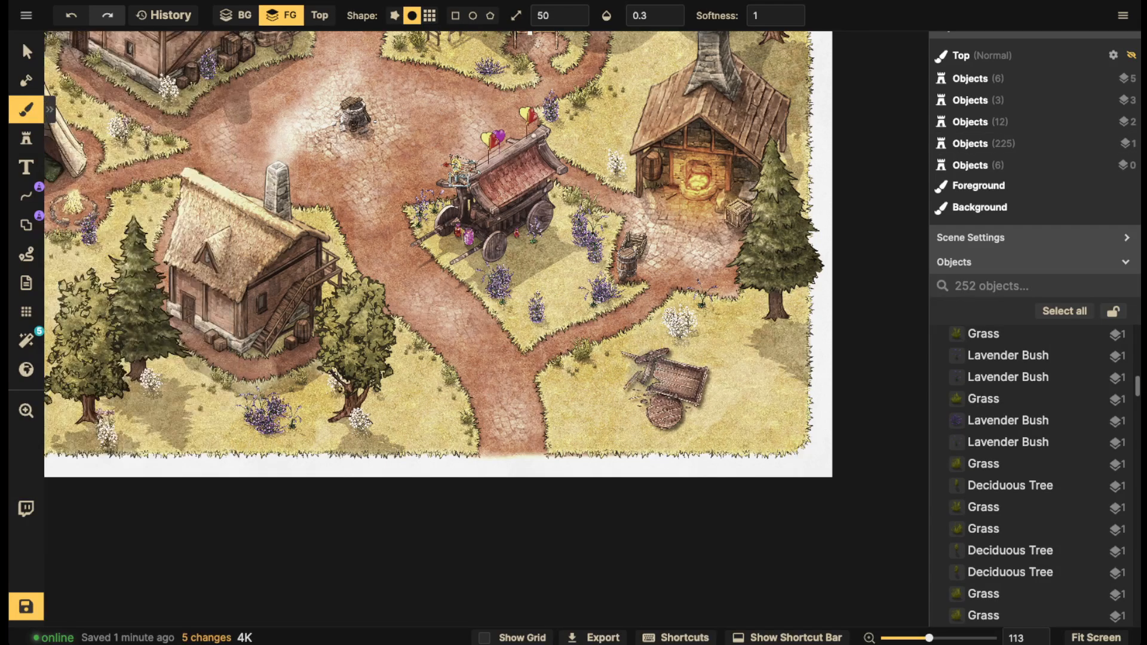
mouse_move(628, 382)
left_mouse_down()
mouse_move(664, 395)
mouse_move(689, 368)
mouse_move(721, 380)
left_mouse_up()
mouse_move(673, 421)
left_mouse_down()
mouse_move(705, 370)
mouse_move(591, 388)
left_mouse_up()
left_click_drag(715, 383, 646, 361)
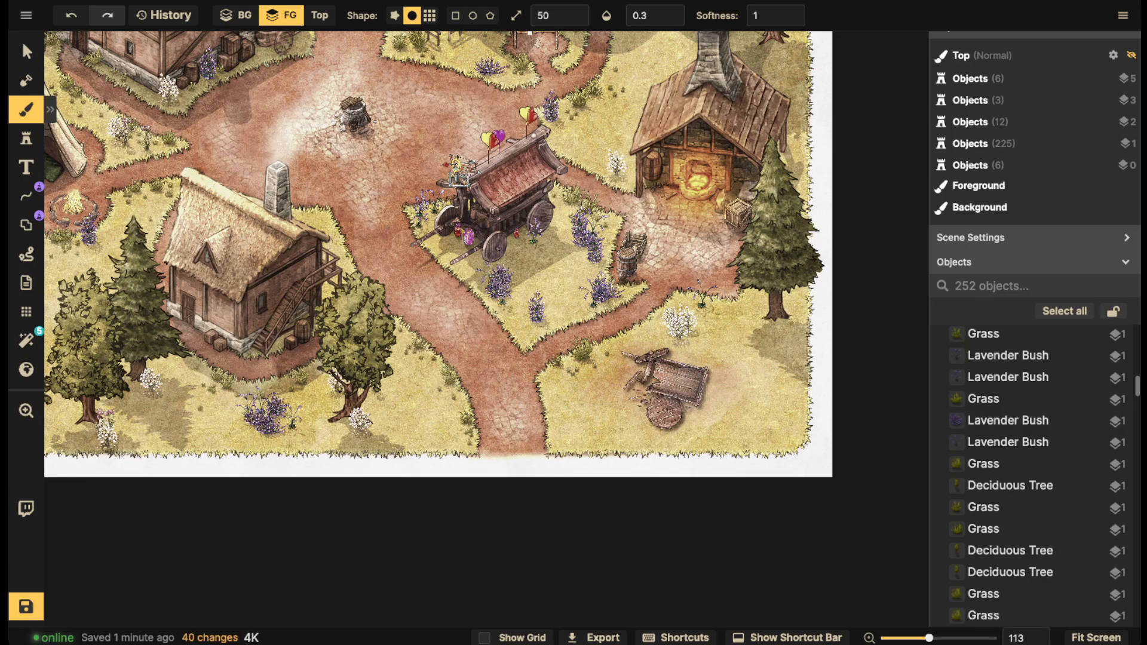
left_click_drag(686, 417, 617, 410)
Paint soft dirt around the bases of the two deciduous trees and the pine left of the small thatched house
scroll(316, 410, "left", 3)
scroll(299, 406, "up", 2)
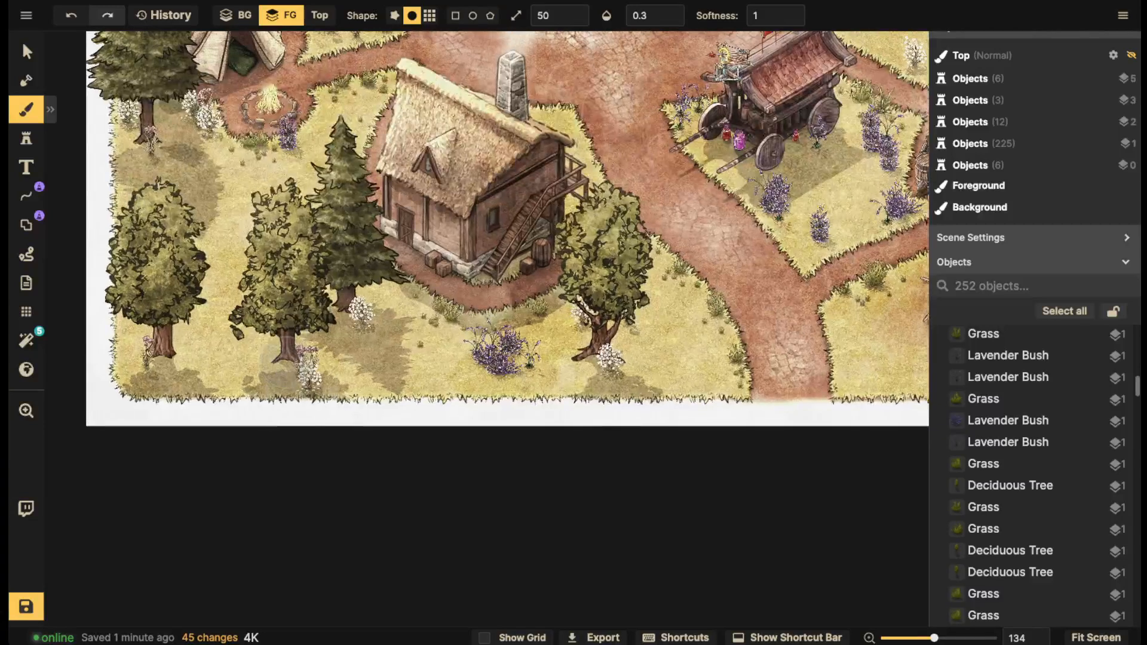
mouse_move(281, 360)
left_mouse_down()
mouse_move(155, 353)
mouse_move(186, 345)
mouse_move(153, 354)
mouse_move(192, 350)
left_mouse_up()
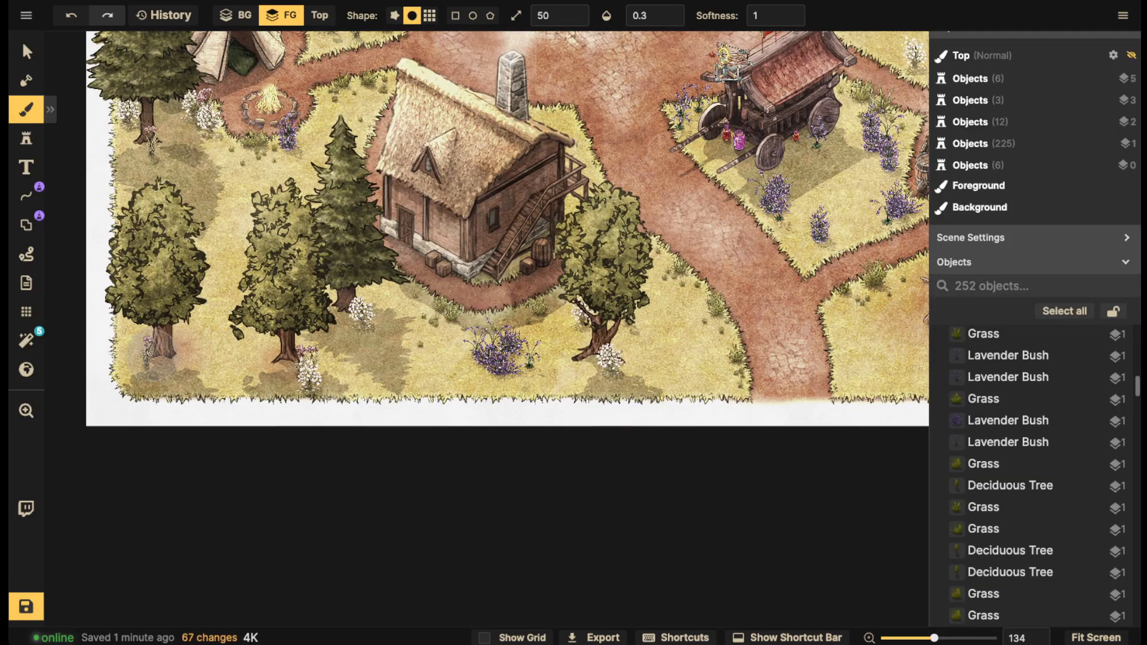
left_click(148, 355)
left_click(334, 311)
left_click(367, 311)
left_click(344, 311)
left_click(334, 308)
left_click(362, 305)
left_click(358, 304)
Paint soft dirt around the base of the deciduous tree right of the small thatched house
left_click(620, 351)
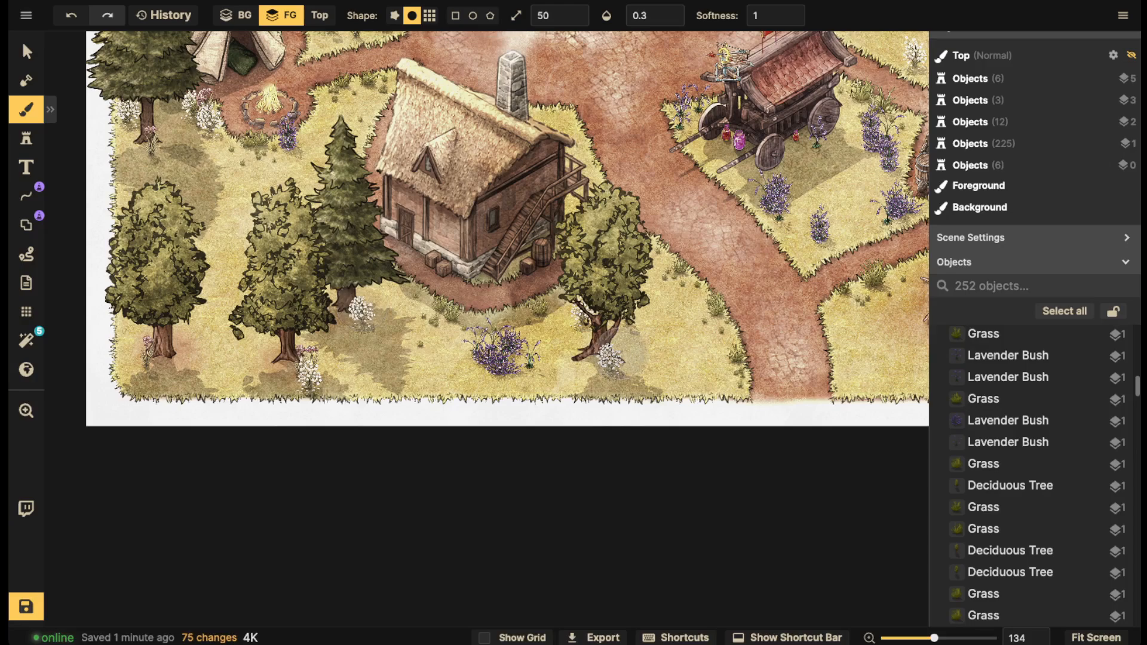
left_click(581, 357)
left_click(571, 357)
left_click(624, 344)
left_click(642, 344)
left_click(592, 354)
left_click(597, 344)
left_click(607, 333)
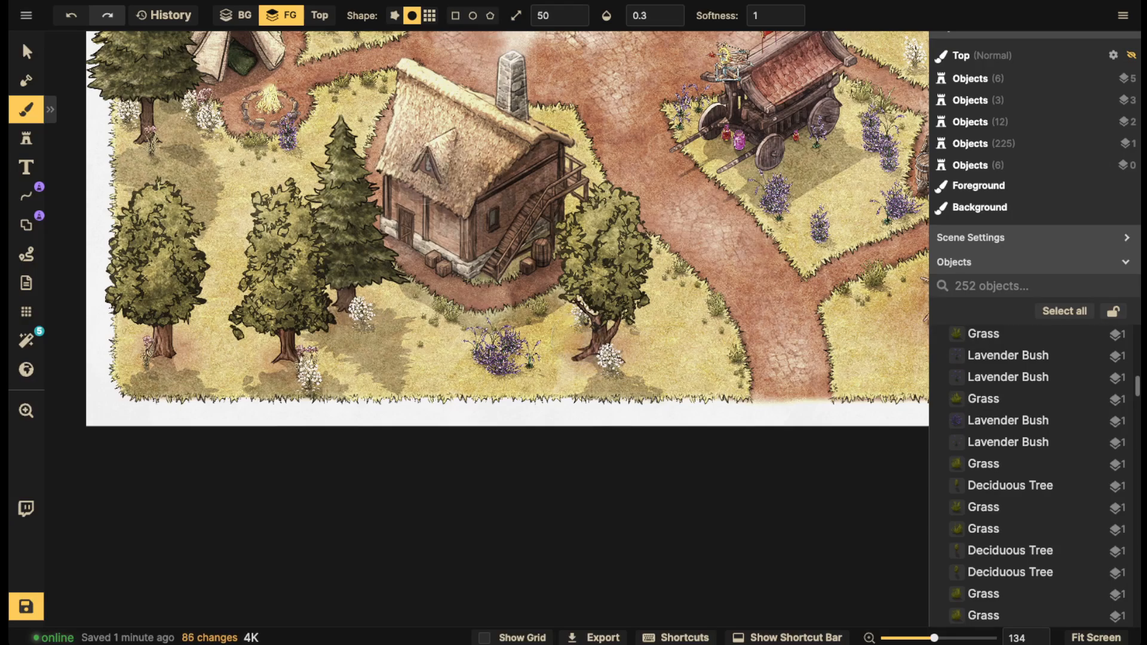
Dab soft dirt at the foot of the pine tree just below the tent
left_click_drag(298, 141, 478, 366)
left_click(304, 358)
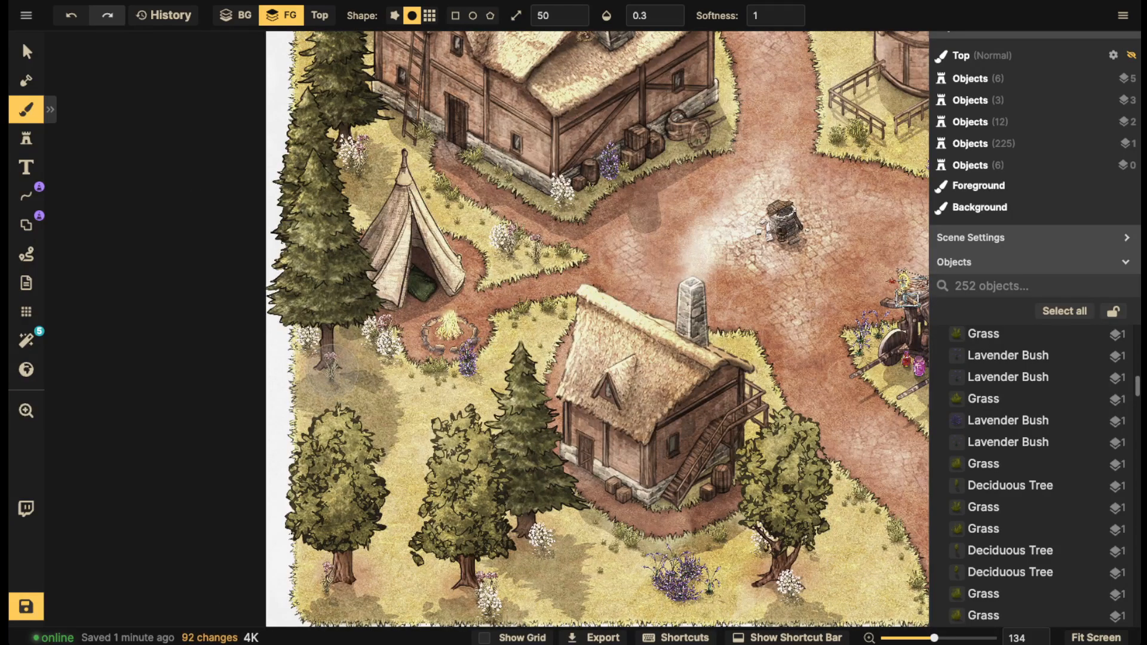
left_click(330, 367)
left_click(324, 361)
Dab soft dirt on the grass around the pine beside the left cone of the large cone-roofed house
mouse_move(531, 269)
left_mouse_down()
mouse_move(450, 415)
mouse_move(393, 616)
left_mouse_up()
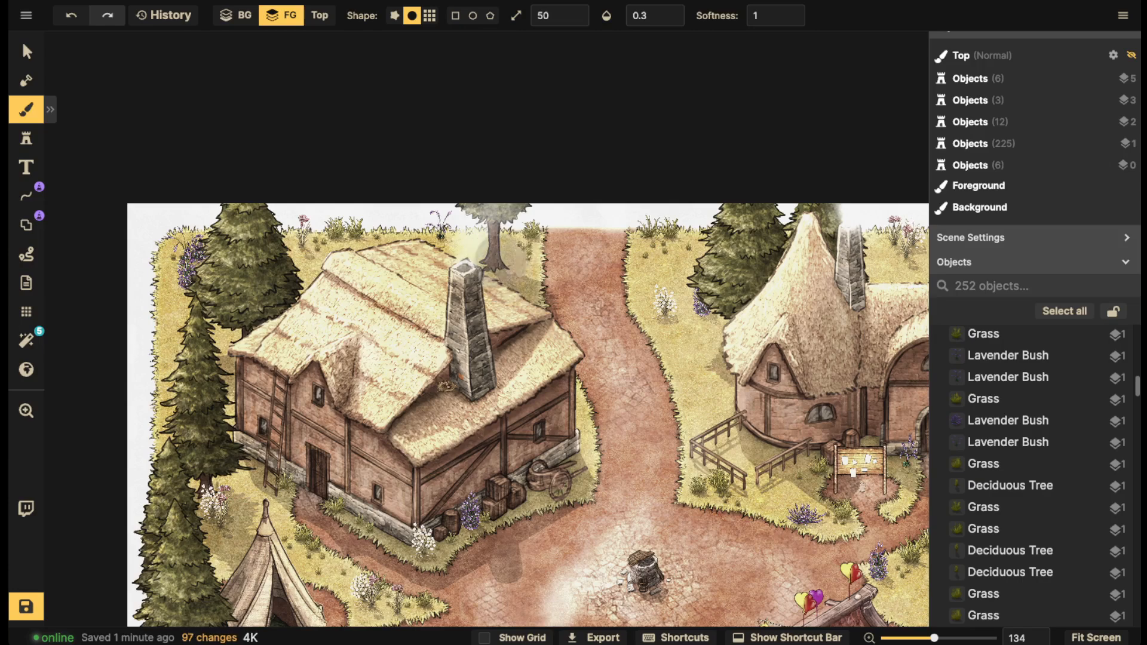
left_click(711, 284)
left_click(724, 293)
left_click(735, 303)
left_click(726, 316)
left_click(715, 324)
left_click(727, 339)
Cover the ground inside the fenced yard of the cone-roofed house with reddish dirt
left_click(772, 423)
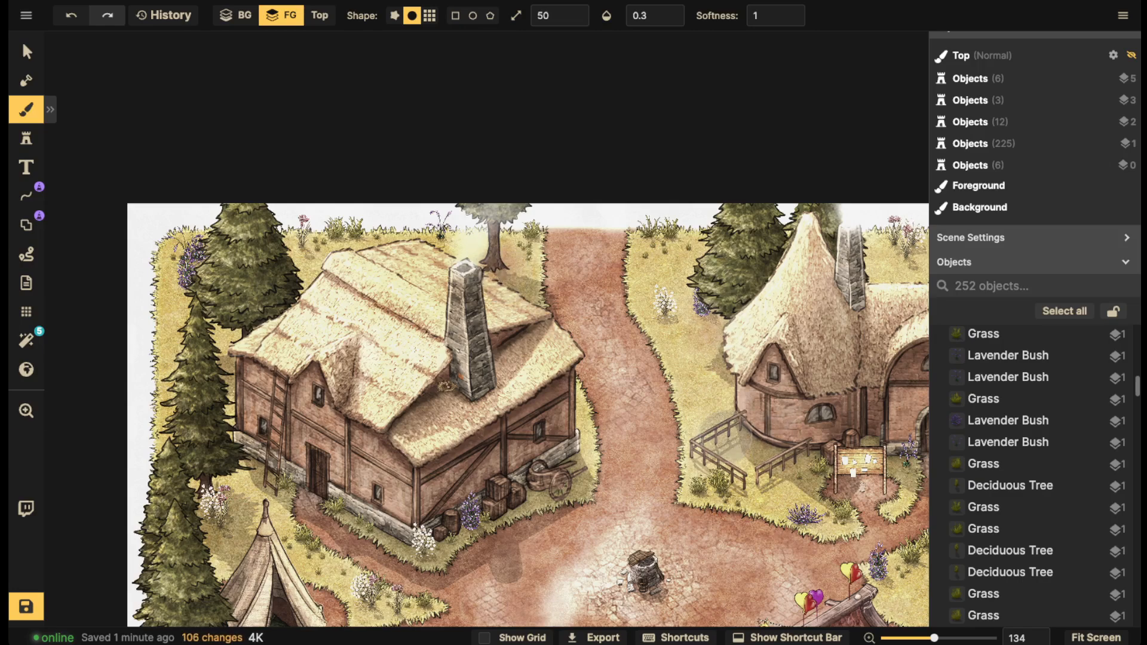
left_click(770, 443)
left_click(744, 445)
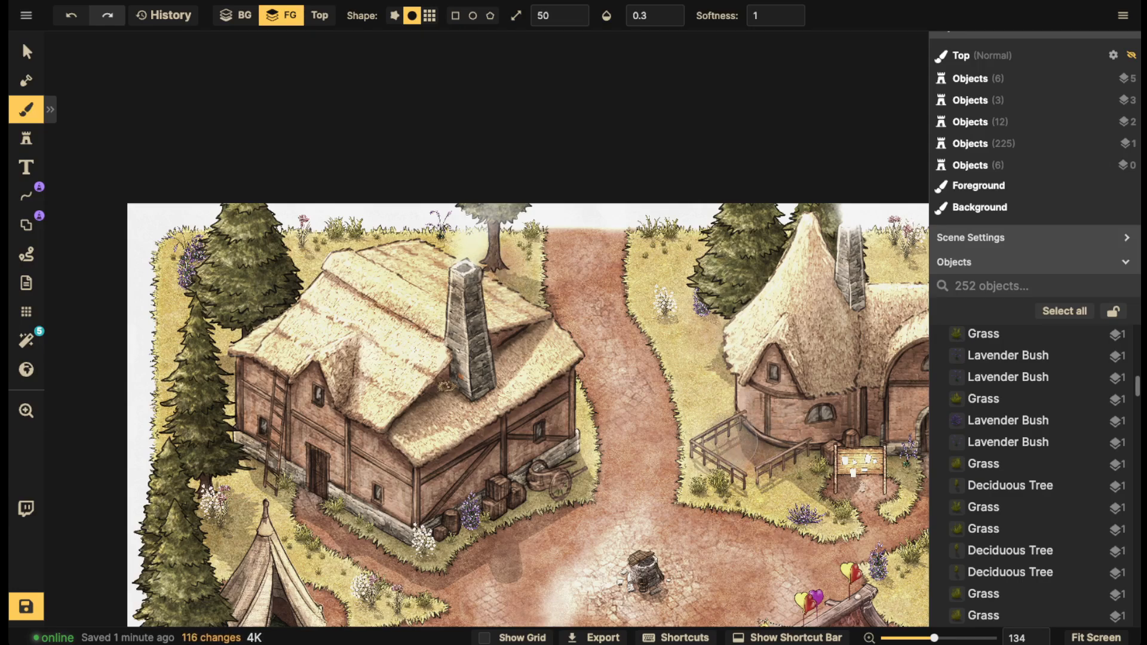
left_click(744, 455)
left_click(719, 442)
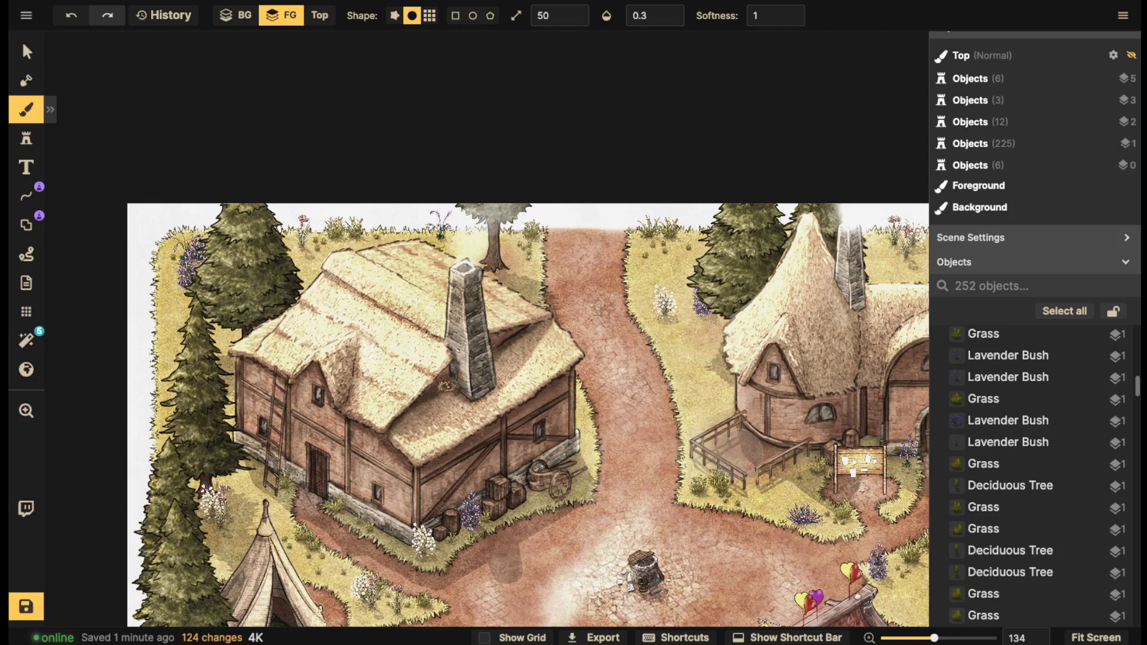
left_click(764, 462)
Paint soft dirt on the grass beneath and around the merchant cart
scroll(736, 394, "down", 3)
key("space")
left_click_drag(893, 572, 693, 418)
scroll(692, 420, "up", 3)
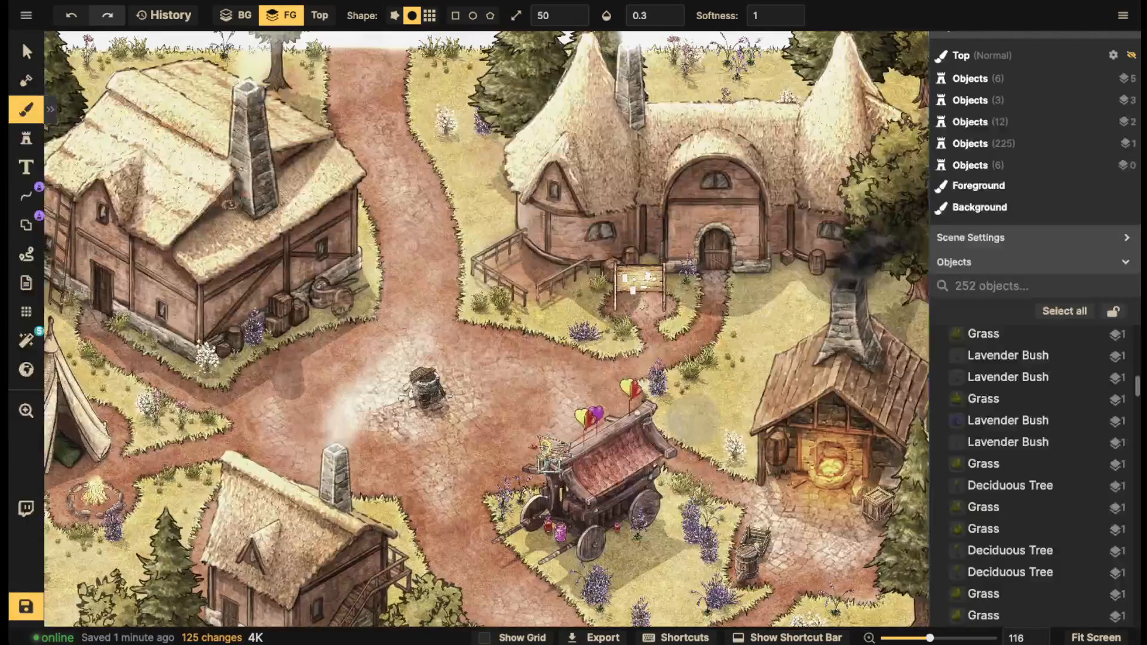
key("space")
left_click_drag(507, 422, 503, 143)
left_click_drag(670, 304, 608, 290)
left_click_drag(705, 333, 598, 314)
key("space")
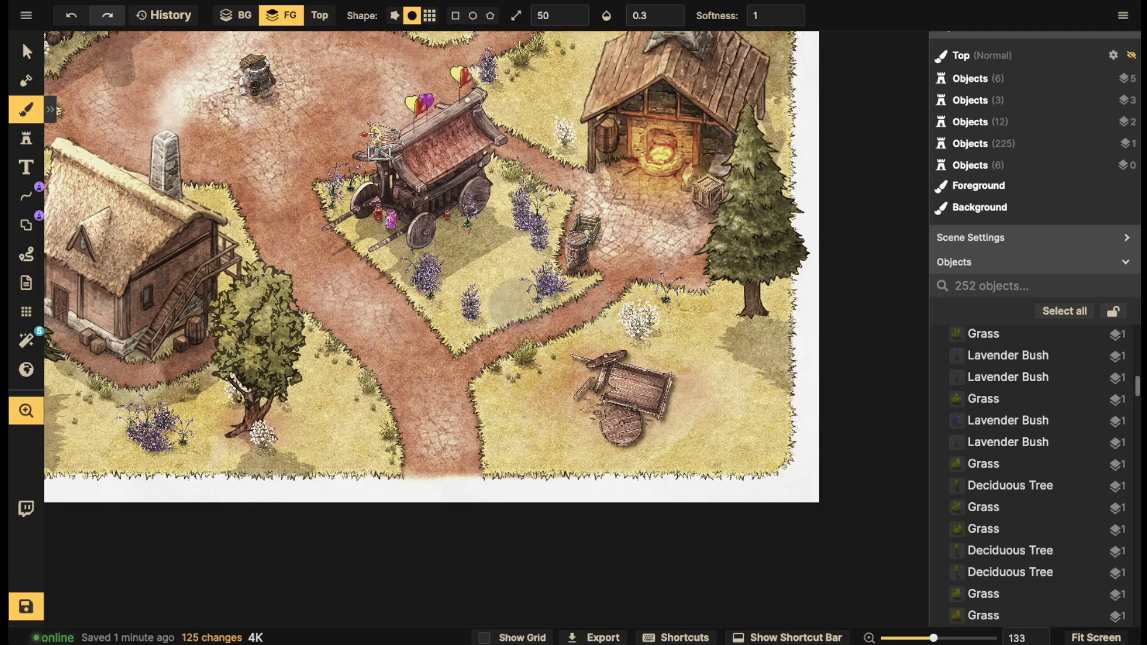
left_click_drag(512, 303, 624, 361)
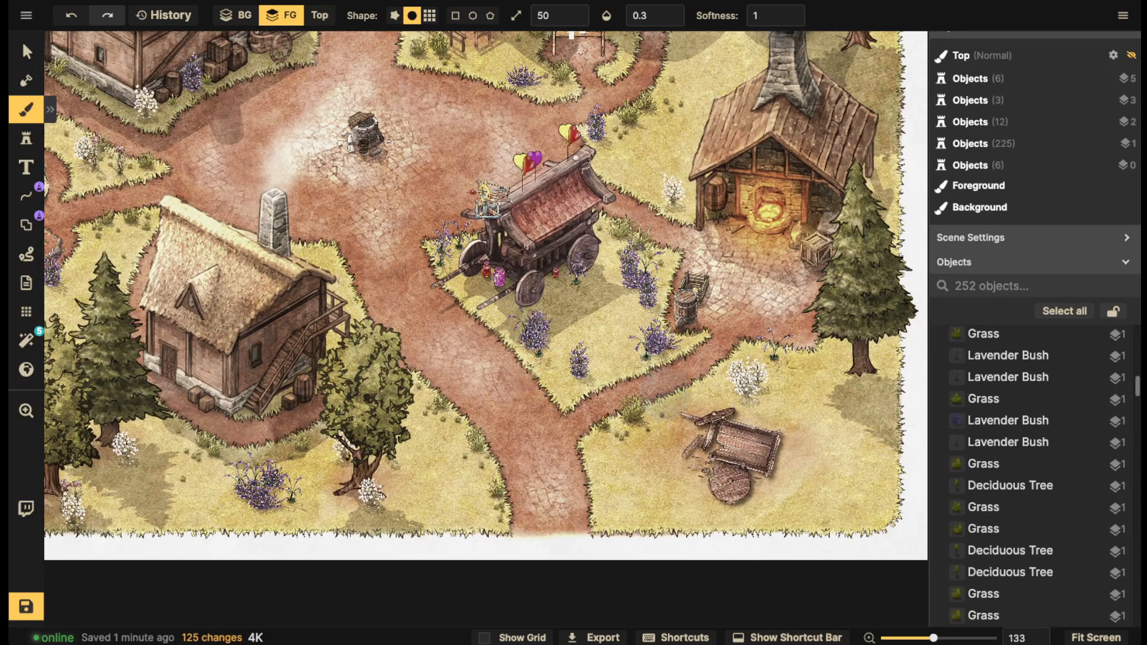
scroll(651, 365, "down", 1)
key("space")
left_click_drag(608, 366, 512, 412)
key("space")
key("space")
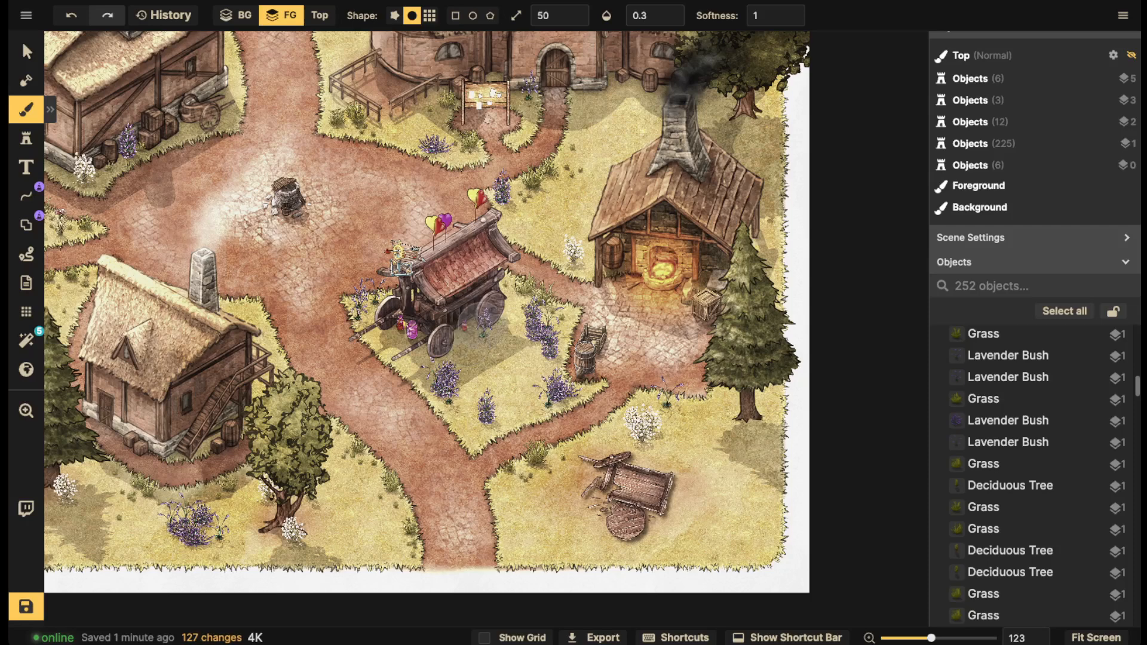
mouse_move(480, 324)
left_mouse_down()
mouse_move(399, 328)
mouse_move(505, 302)
mouse_move(524, 356)
left_mouse_up()
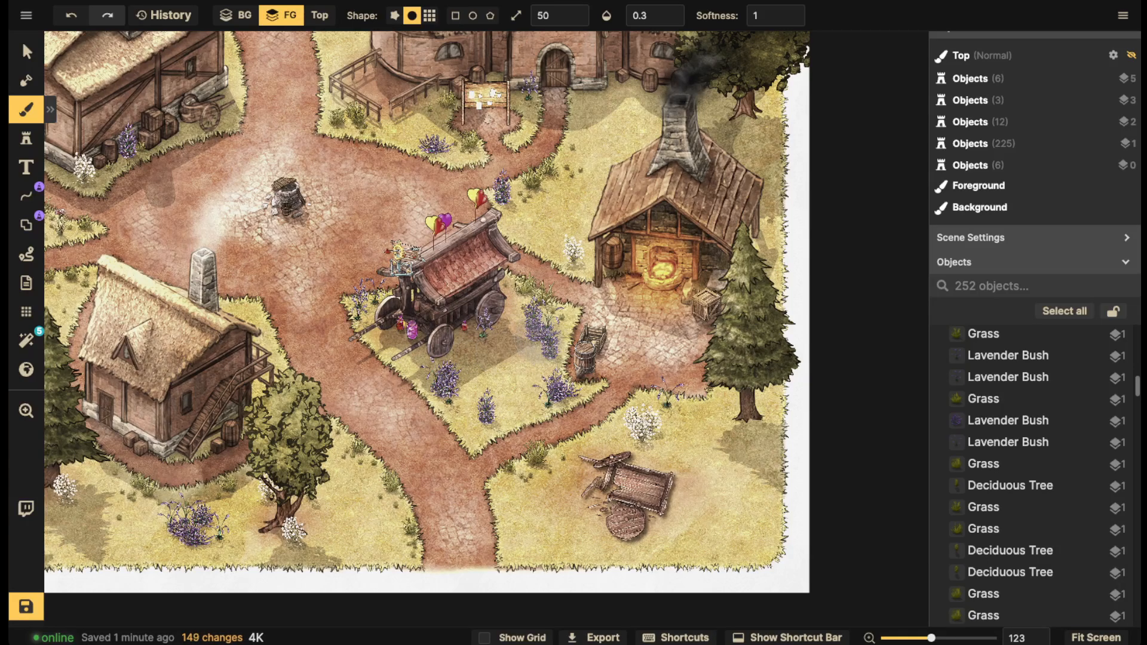
Paint soft dirt around the bases of the trees behind the forge and beside the cone-roofed house
scroll(497, 346, "down", 1)
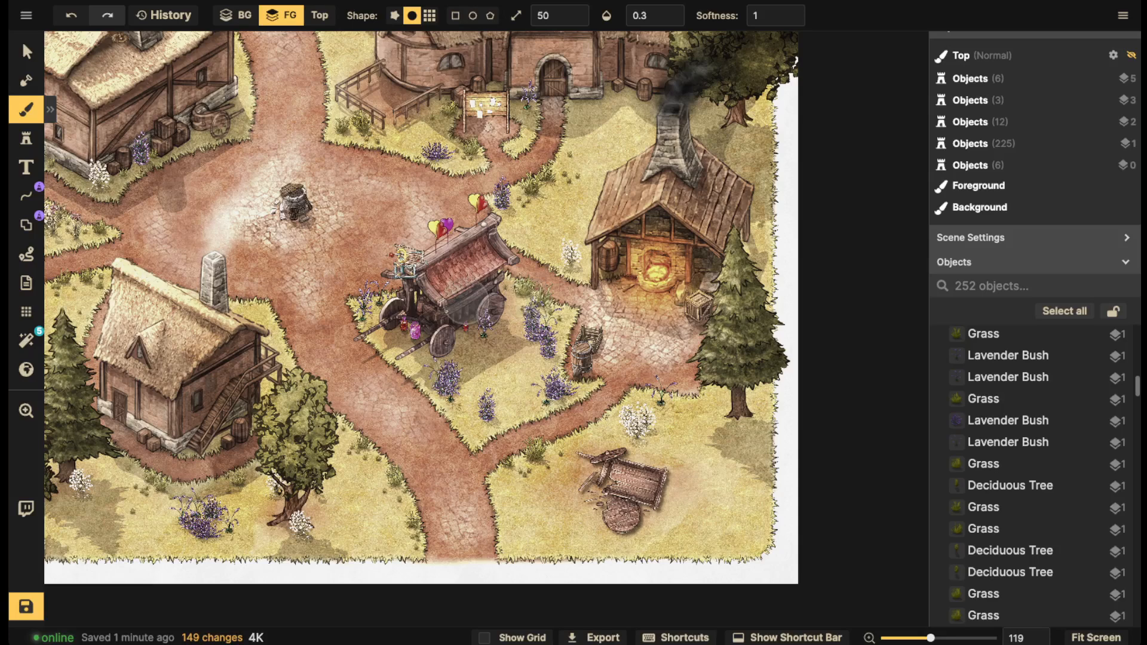
key("space")
left_click_drag(516, 153, 534, 310)
left_click_drag(731, 271, 787, 271)
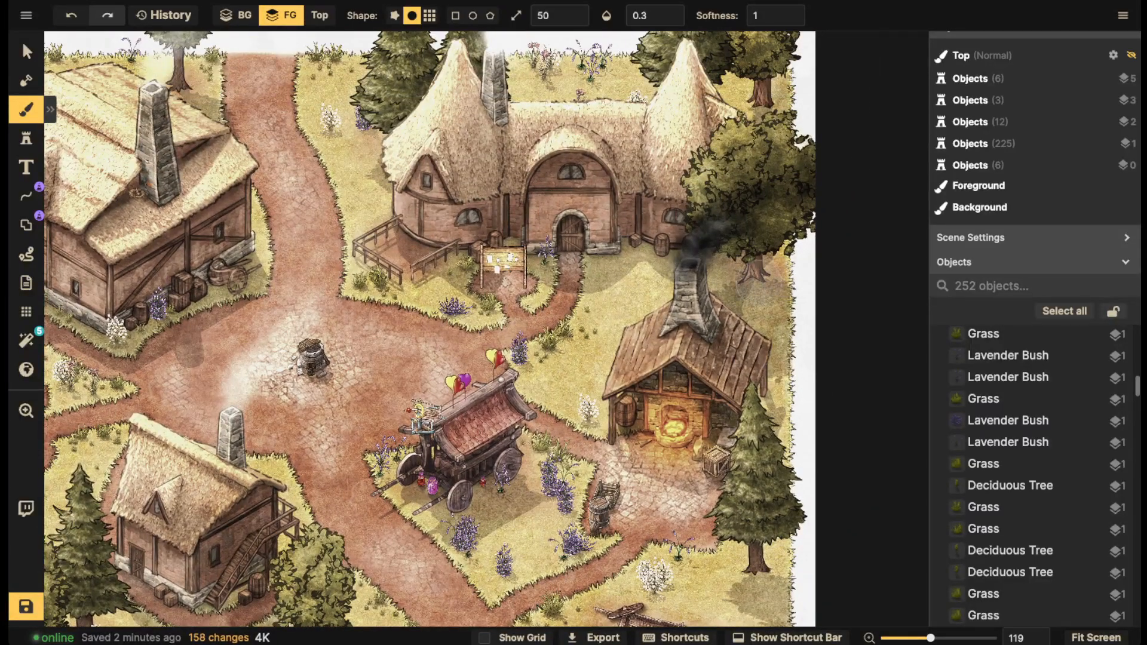
mouse_move(735, 109)
left_mouse_down()
mouse_move(775, 90)
mouse_move(336, 98)
mouse_move(406, 140)
mouse_move(516, 70)
mouse_move(359, 235)
left_mouse_up()
Paint soft dirt on the grass between the row of pines and the left wall of the large thatched house
key("space")
left_click_drag(272, 325, 588, 319)
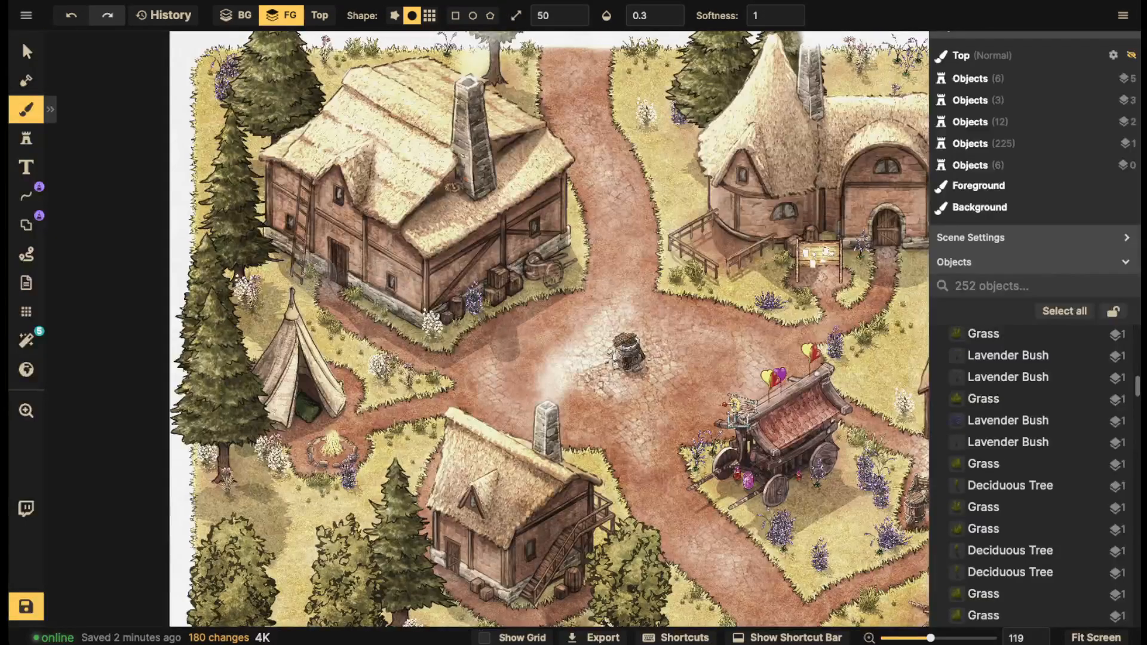
mouse_move(263, 268)
left_mouse_down()
mouse_move(241, 269)
mouse_move(251, 194)
mouse_move(233, 148)
mouse_move(258, 142)
left_mouse_up()
key("space")
left_click_drag(266, 590, 382, 272)
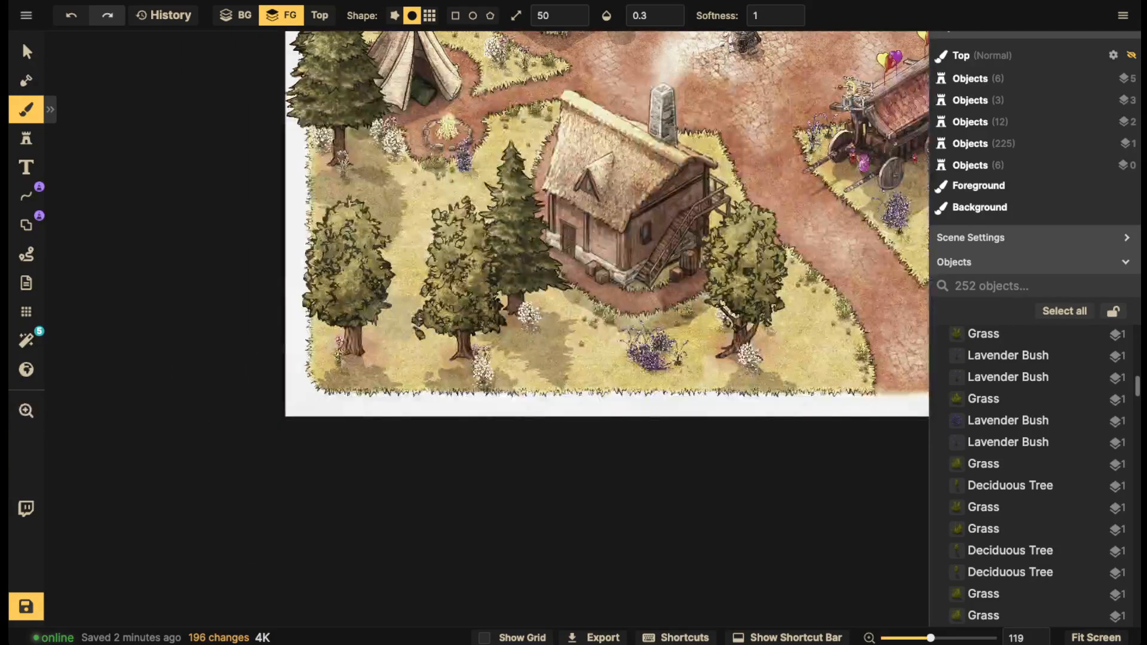
Paint soft dirt on the grass around the bases of the trees beside the small thatched cottage
left_click_drag(397, 317, 321, 361)
scroll(418, 359, "down", 2)
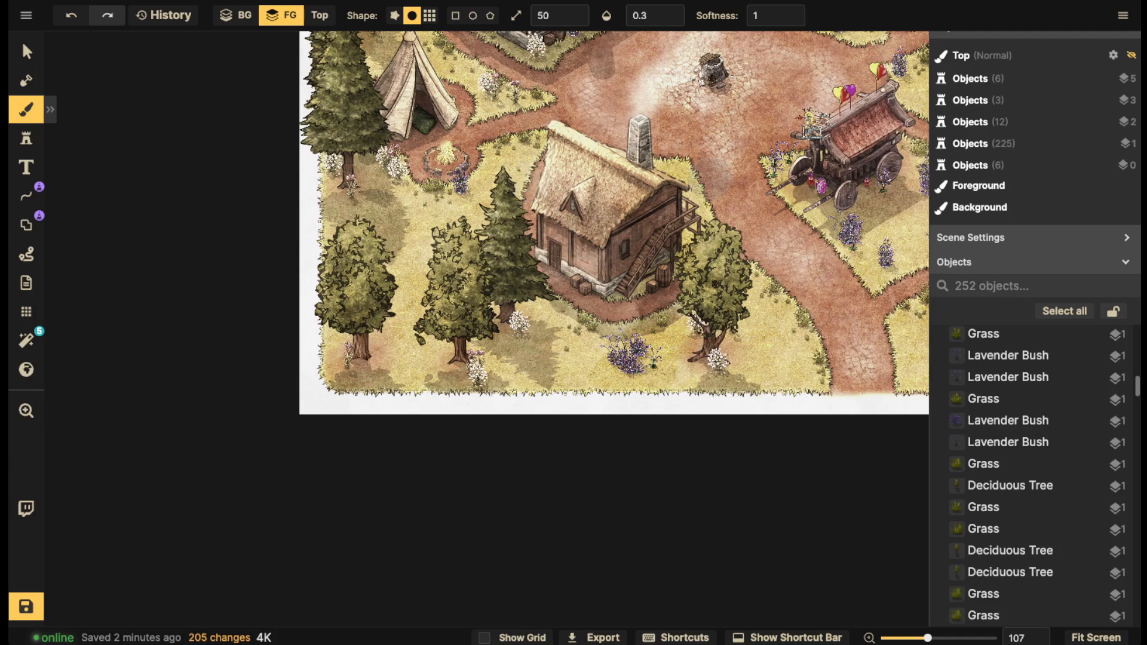
left_click_drag(714, 177, 560, 248)
left_click_drag(717, 252, 620, 279)
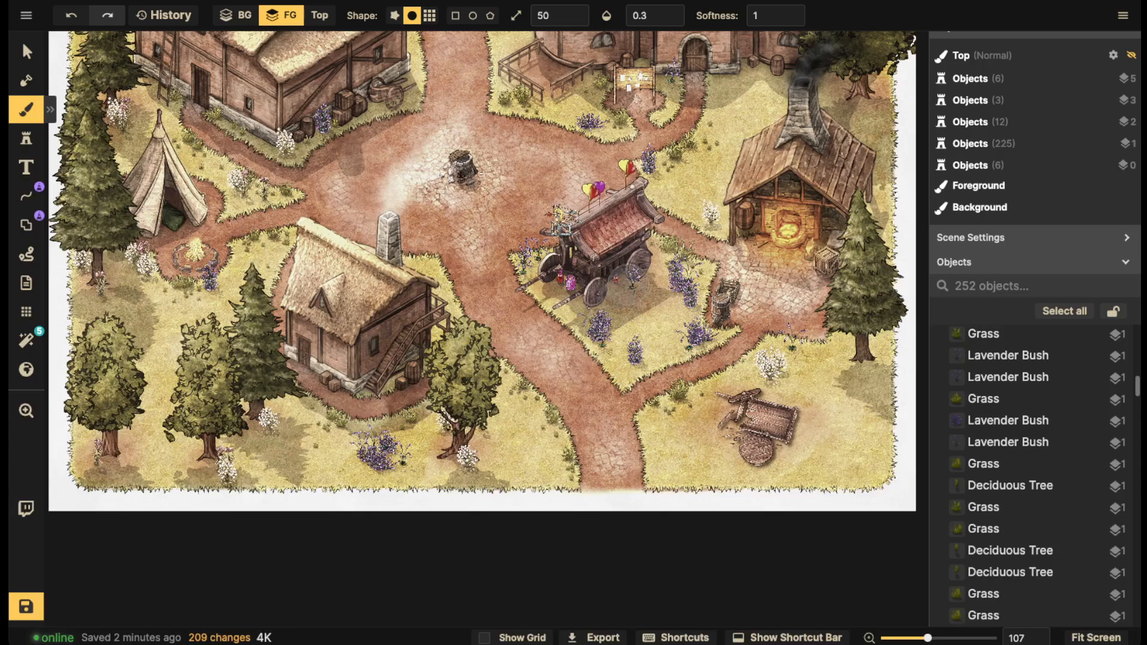
Paint soft dirt on the grass beneath and around the broken cart
left_click(741, 458)
left_click(792, 445)
left_click(811, 443)
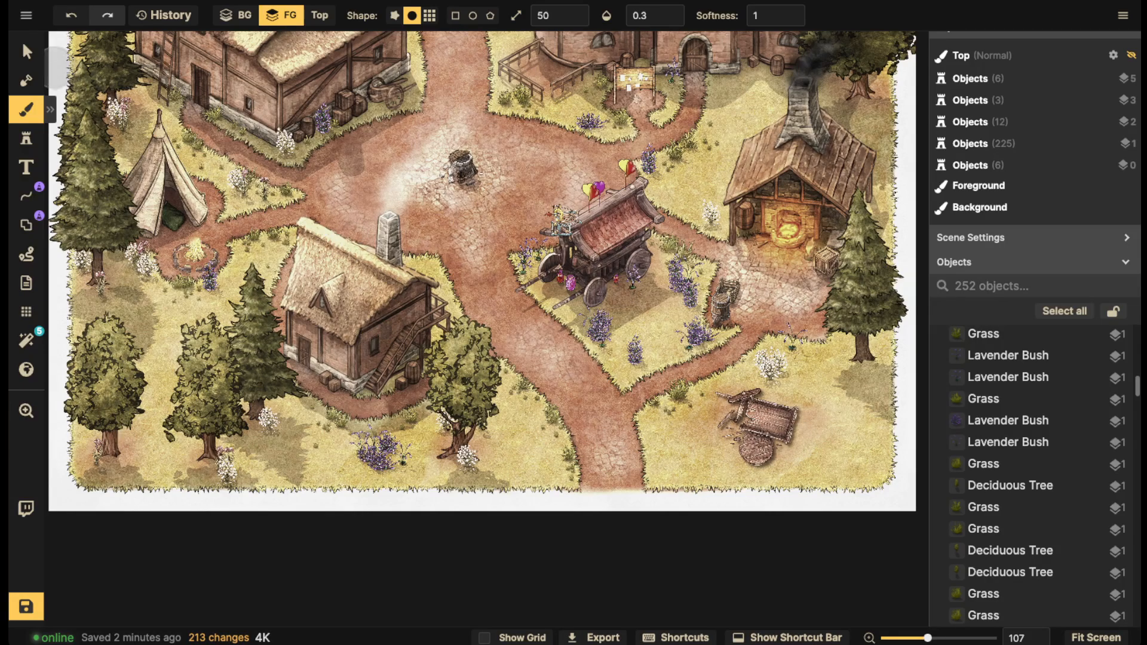
Place small grass tufts at stamp scale 82 around the edges of the broken cart and its wheels
left_click(26, 51)
scroll(702, 472, "up", 2)
left_click(676, 363)
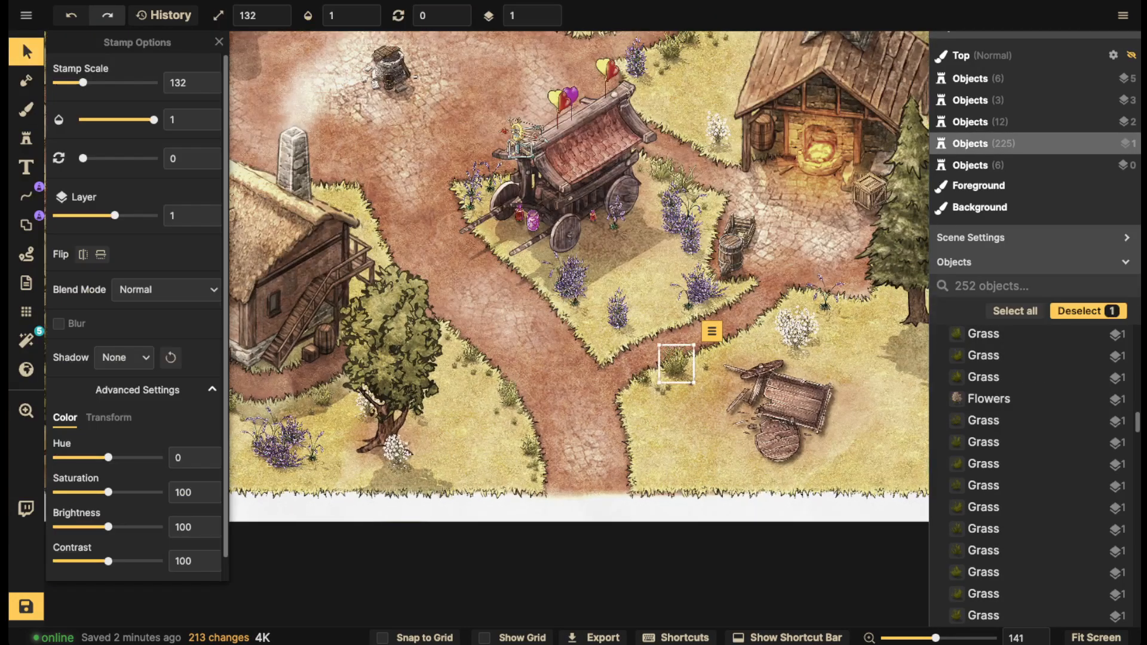
left_click(26, 138)
scroll(712, 486, "up", 5)
scroll(802, 431, "down", 5)
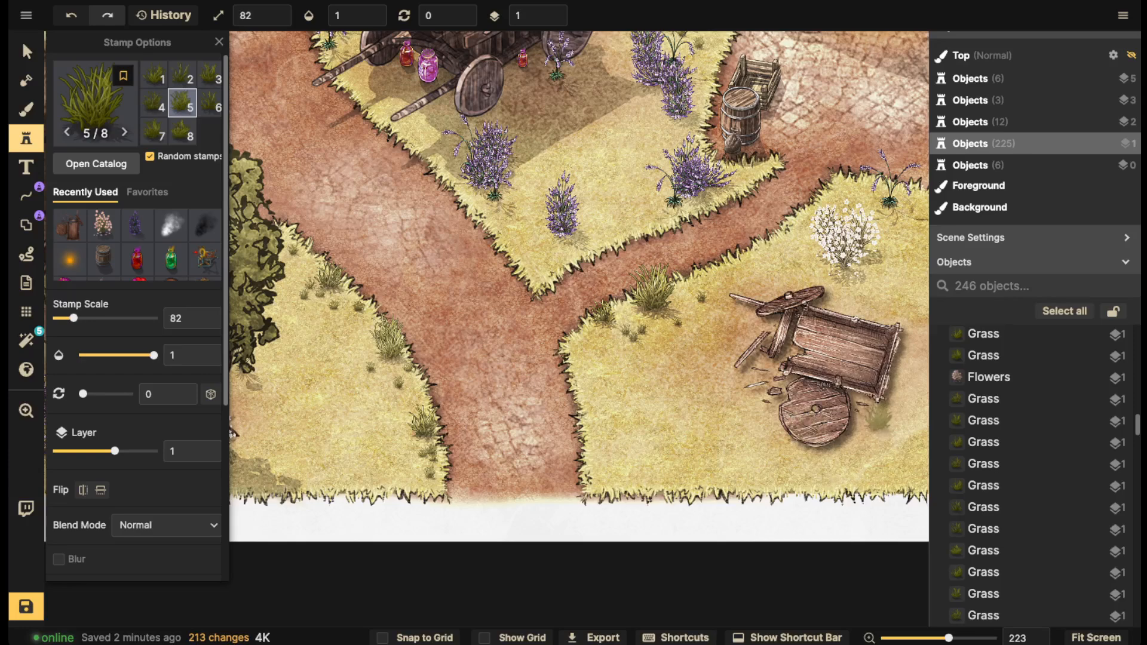
left_click(871, 402)
left_click(817, 448)
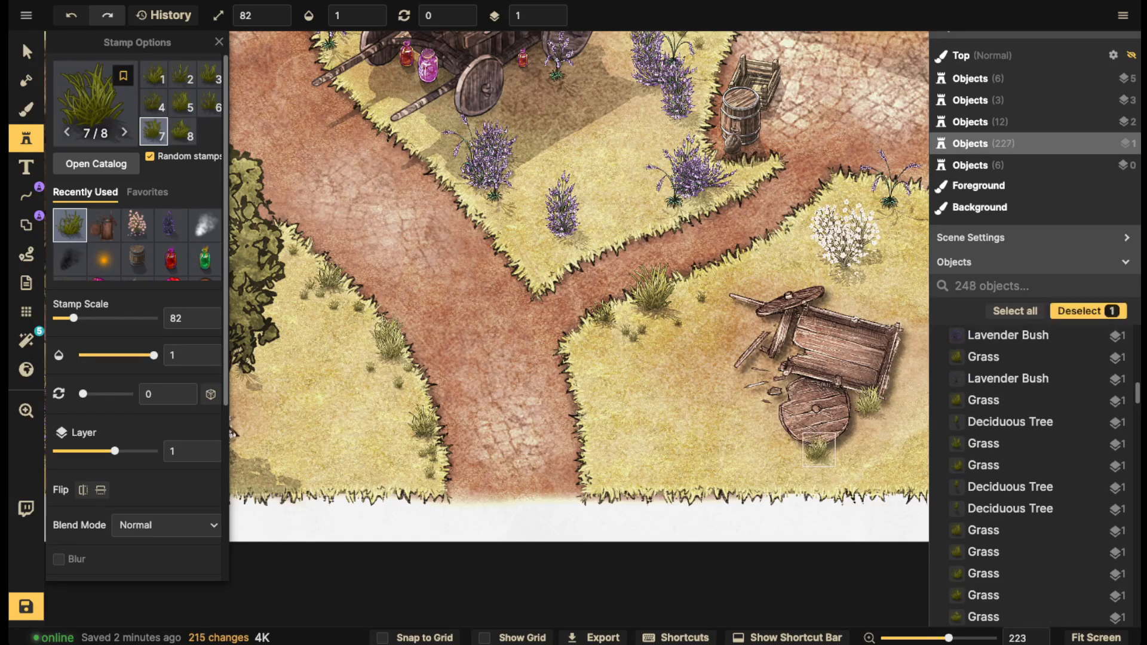
left_click(764, 361)
left_click(747, 373)
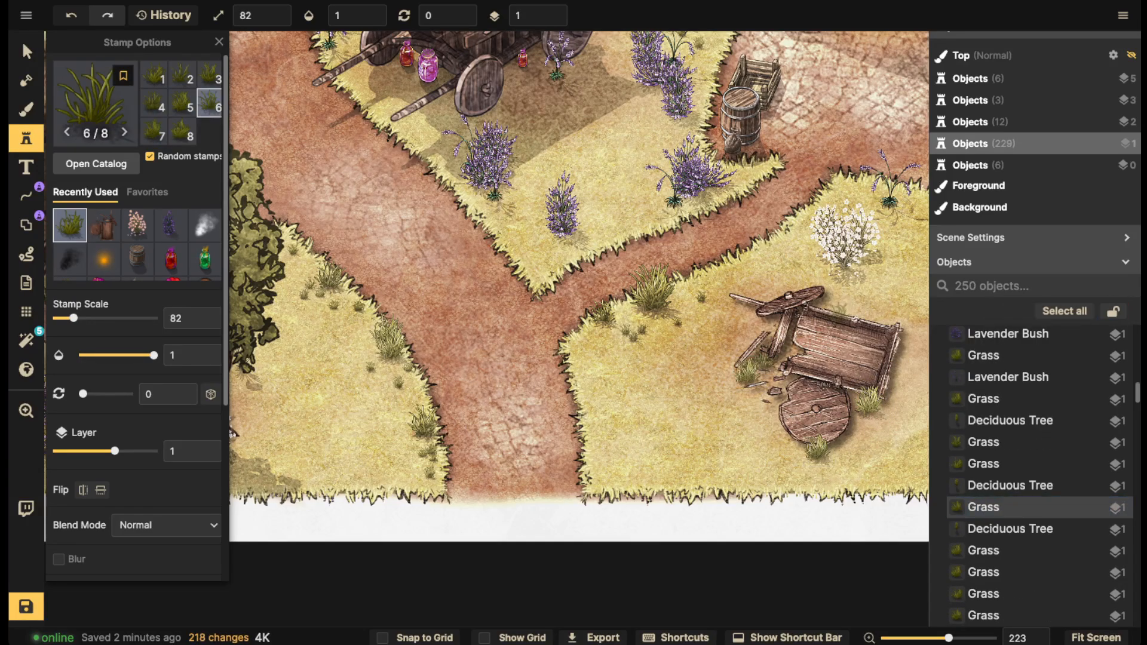
left_click(841, 310)
left_click(862, 312)
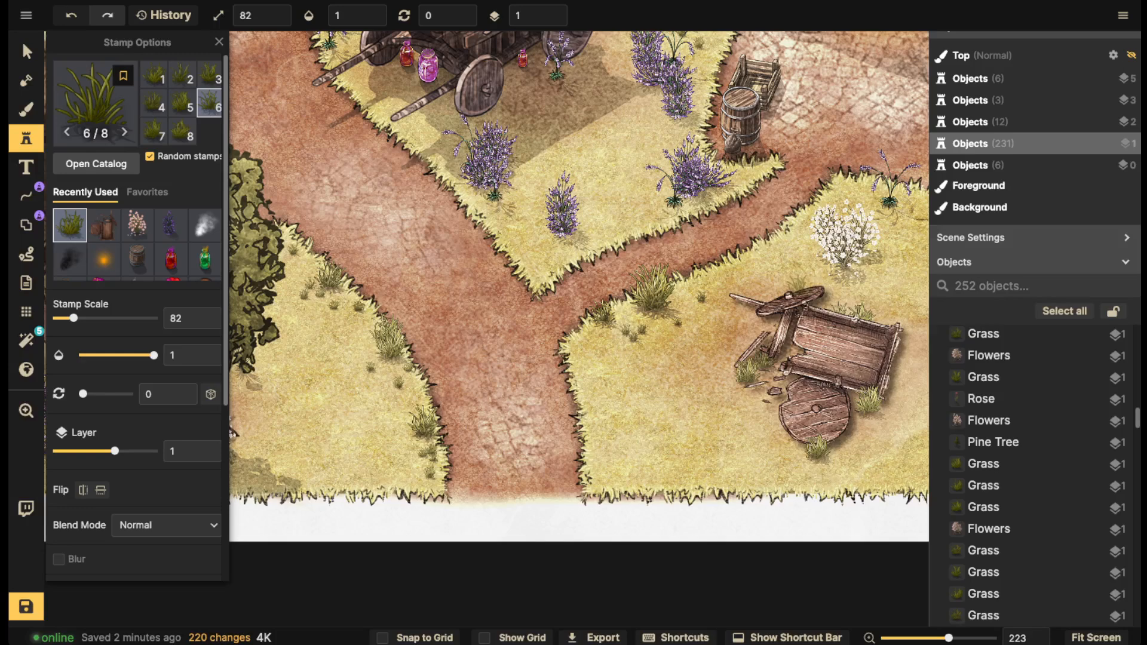
left_click(485, 294)
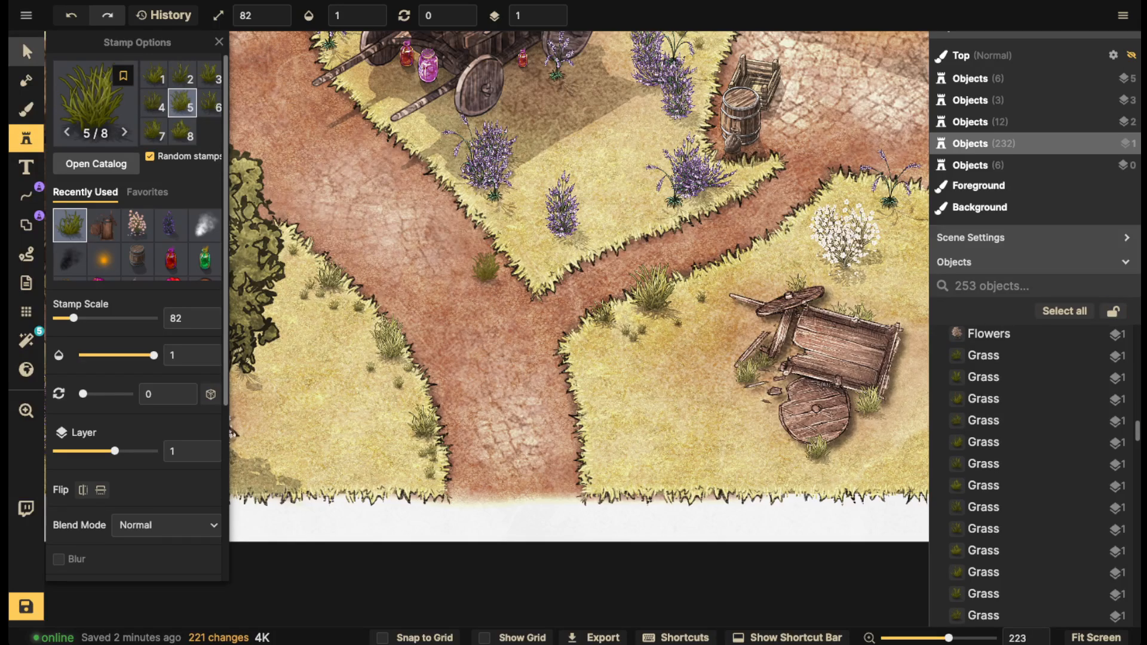
Duplicate a grass tuft and put it at the foot of the pine tree beside the forge
left_click(27, 52)
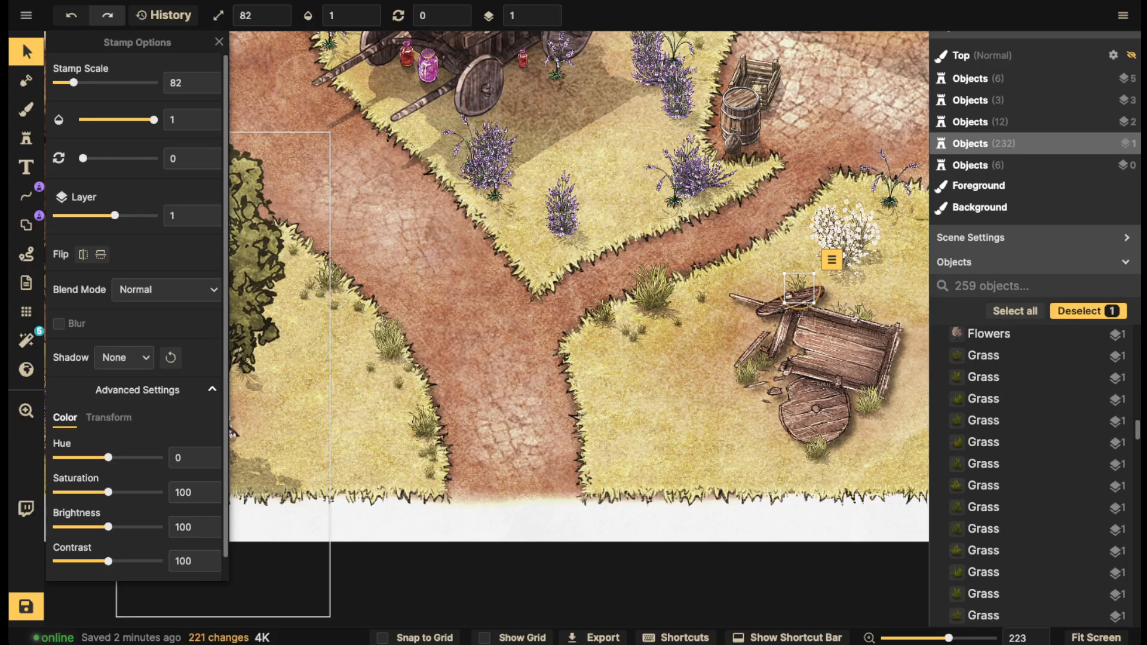
scroll(747, 358, "down", 3)
left_click_drag(747, 359, 535, 429)
key("Escape")
scroll(687, 382, "down", 2)
left_click_drag(687, 383, 758, 415)
left_click(522, 444)
key("ctrl+c")
key("ctrl+v")
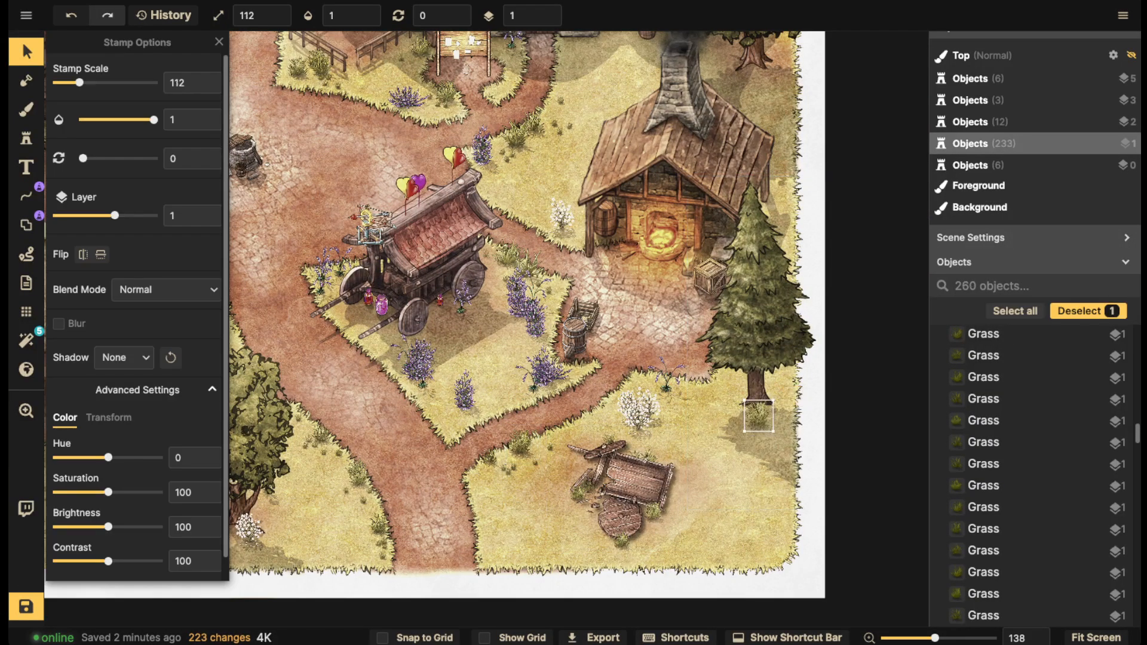
left_click(496, 362)
Set the broken cart's shadow to None
scroll(496, 363, "down", 4)
left_click_drag(495, 364, 556, 384)
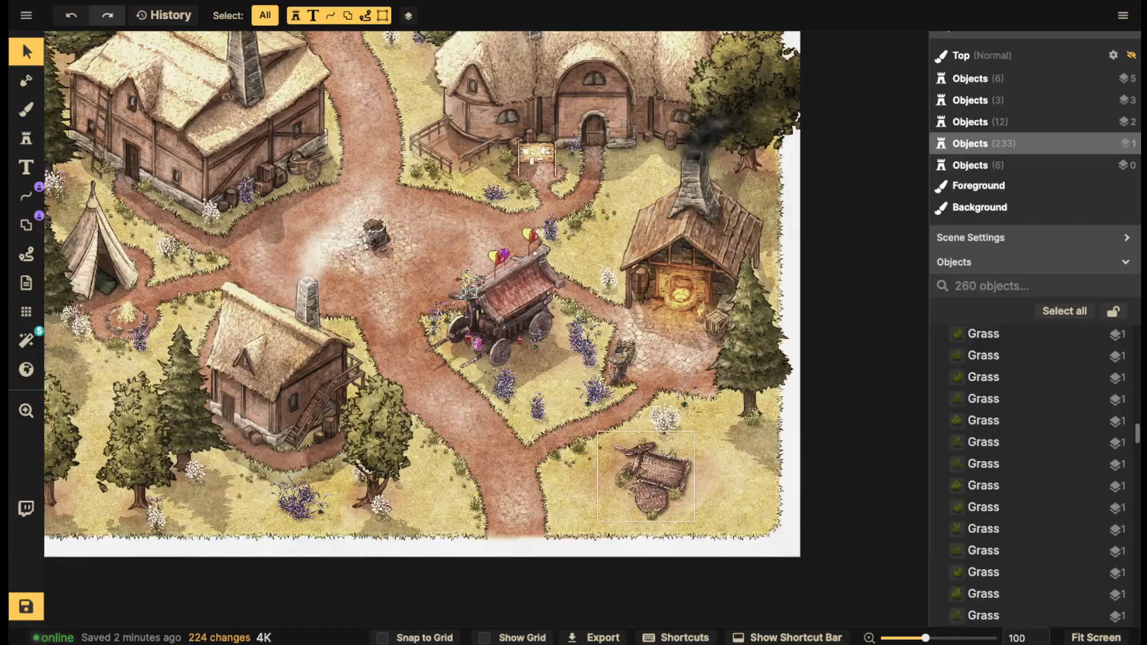
scroll(675, 498, "up", 2)
left_click(644, 472)
scroll(644, 472, "up", 5)
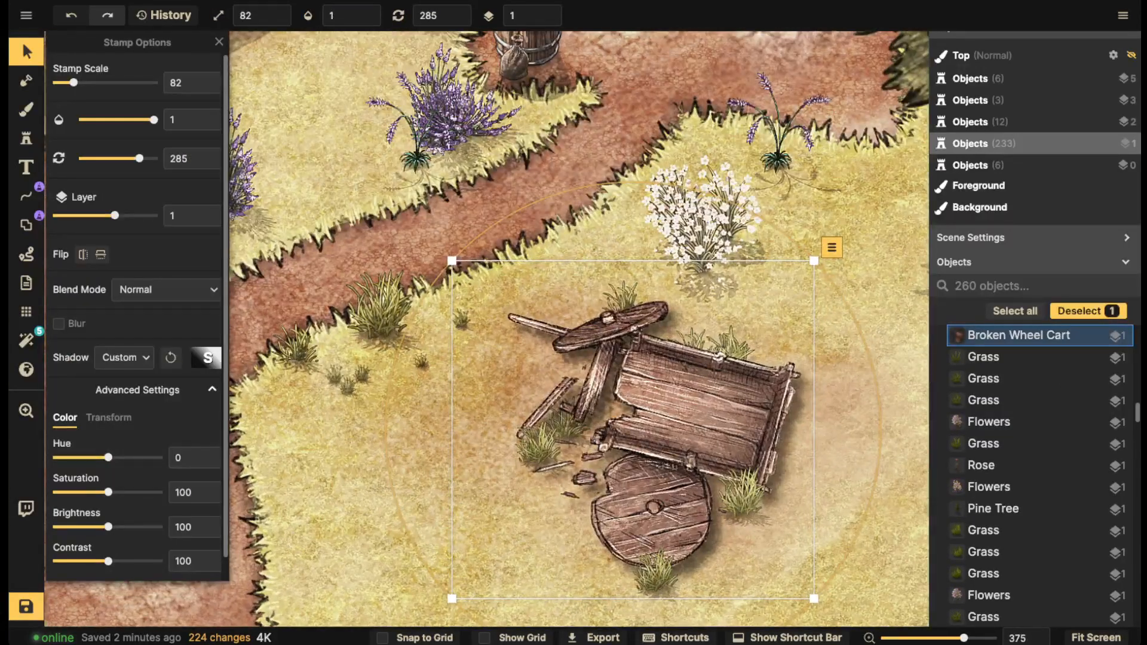
left_click(125, 357)
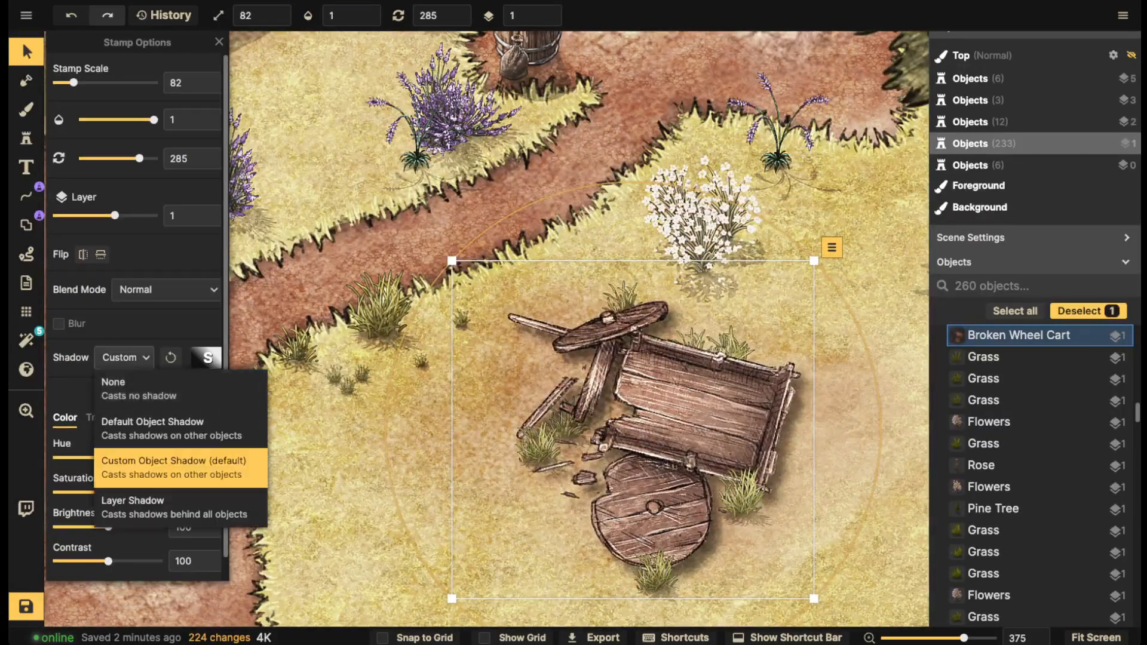
left_click(113, 379)
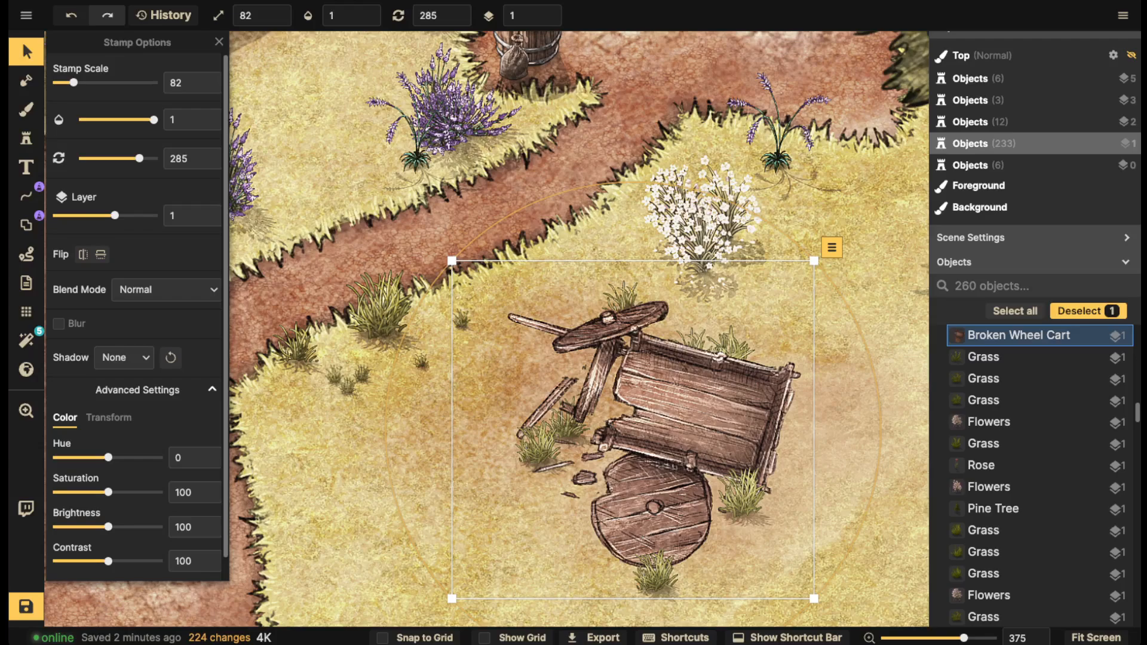
Search the Fantasy Battlemaps stamp catalog for "wood" and browse the results for debris to place by the cart
left_click(26, 138)
left_click(117, 112)
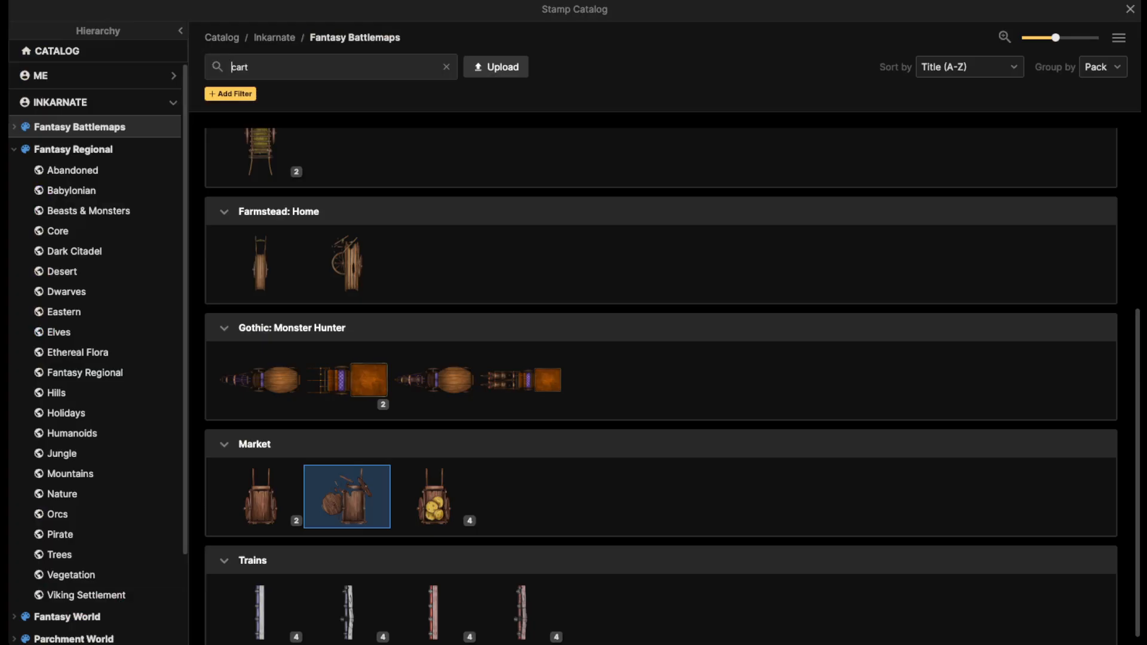
type("wood")
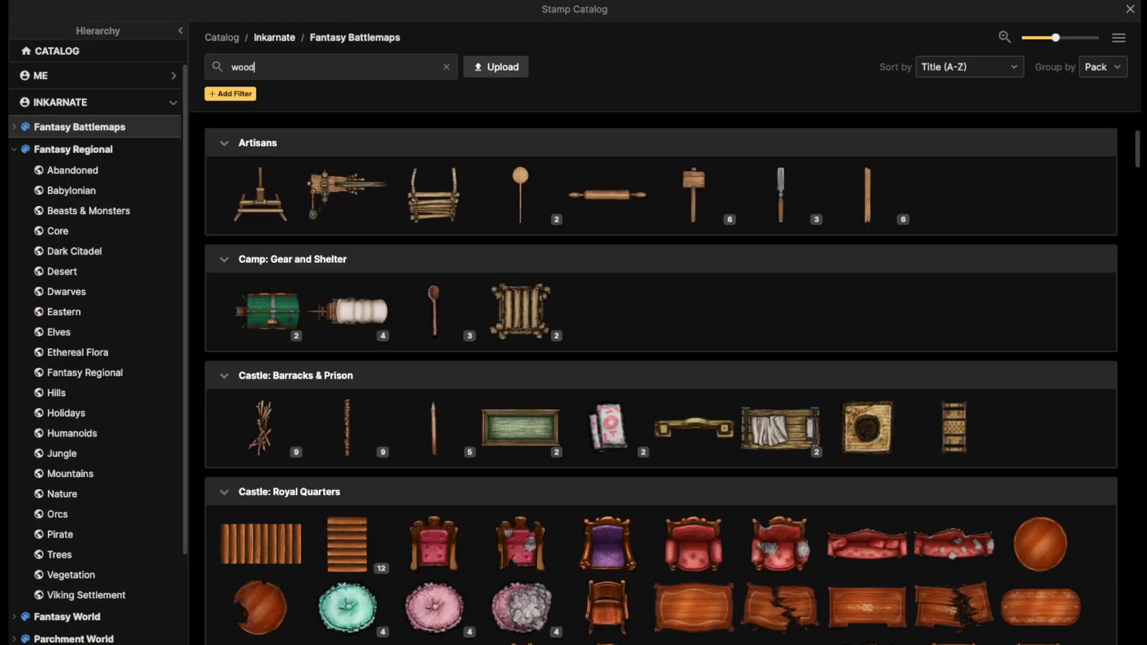
scroll(662, 386, "down", 20)
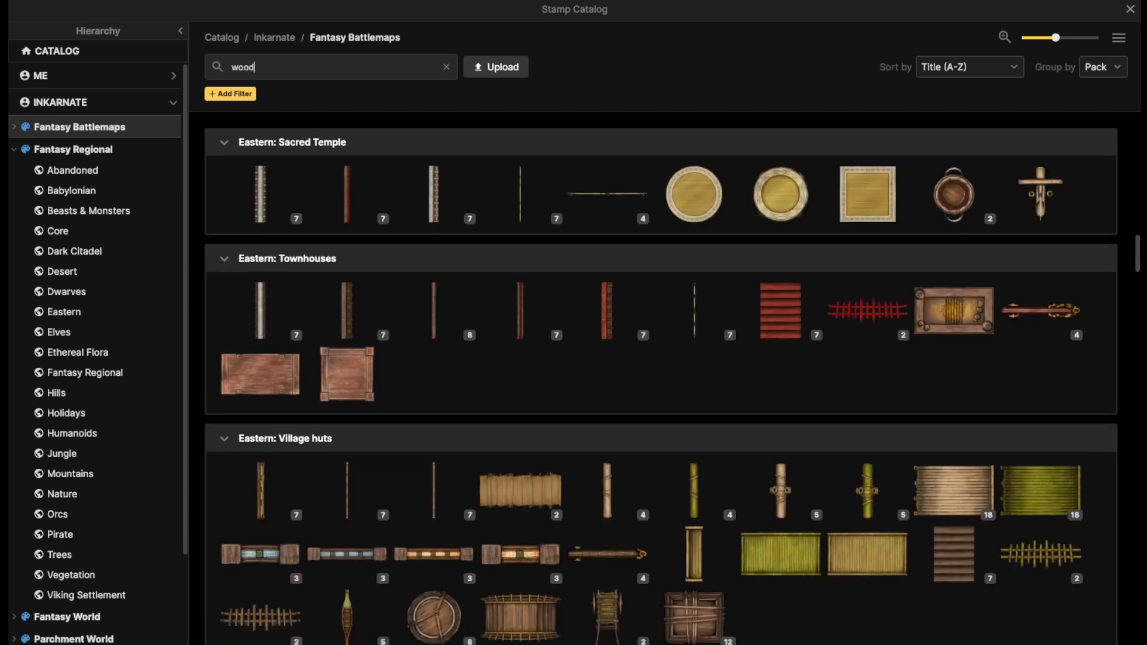
scroll(661, 386, "down", 20)
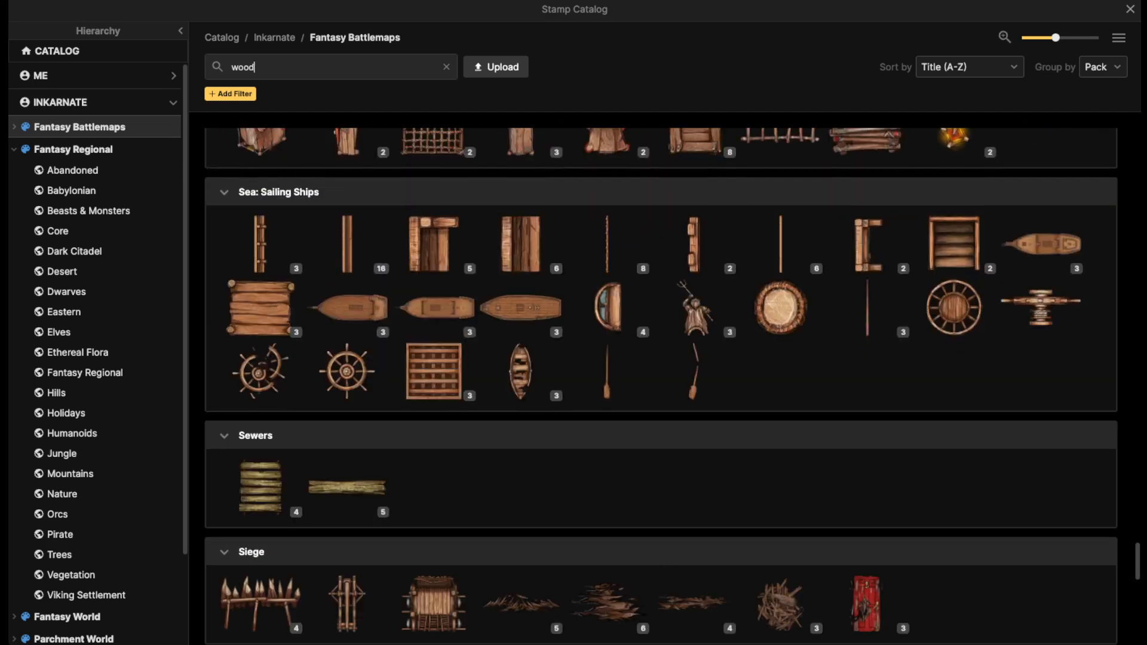
scroll(346, 413, "down", 3)
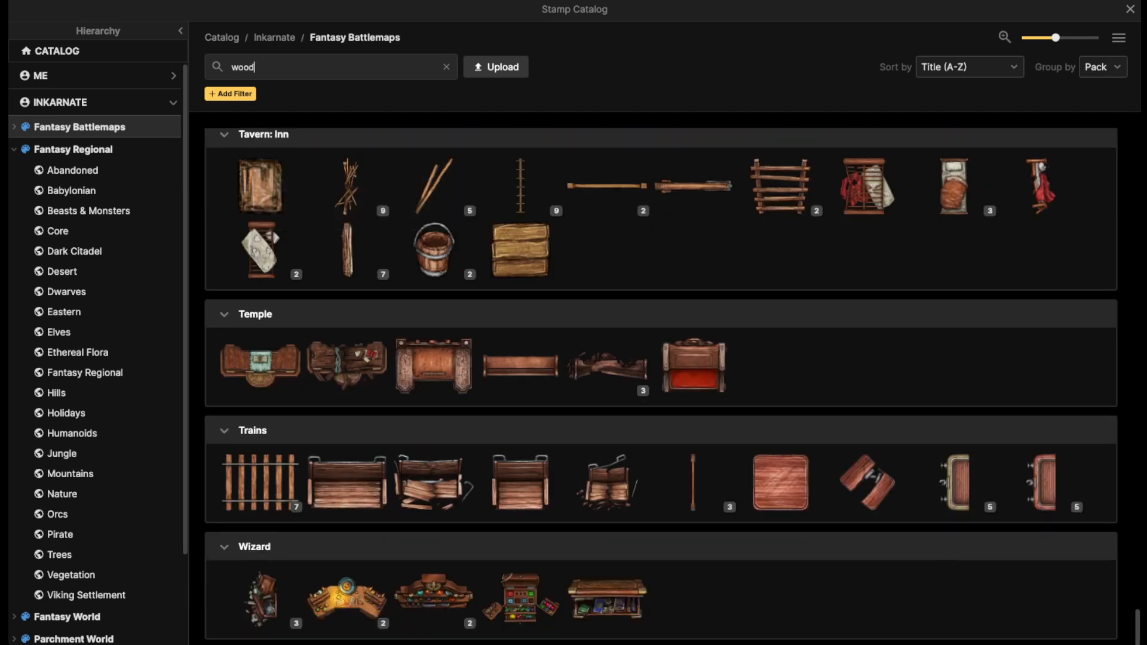
scroll(347, 412, "up", 8)
scroll(662, 386, "up", 10)
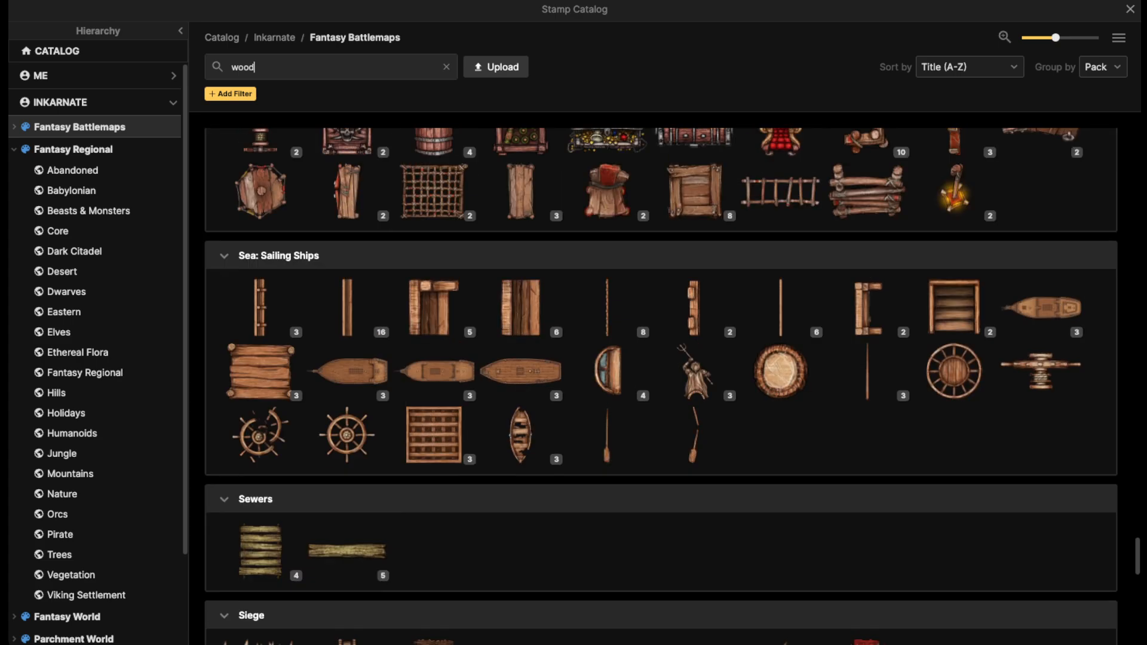
scroll(661, 386, "up", 8)
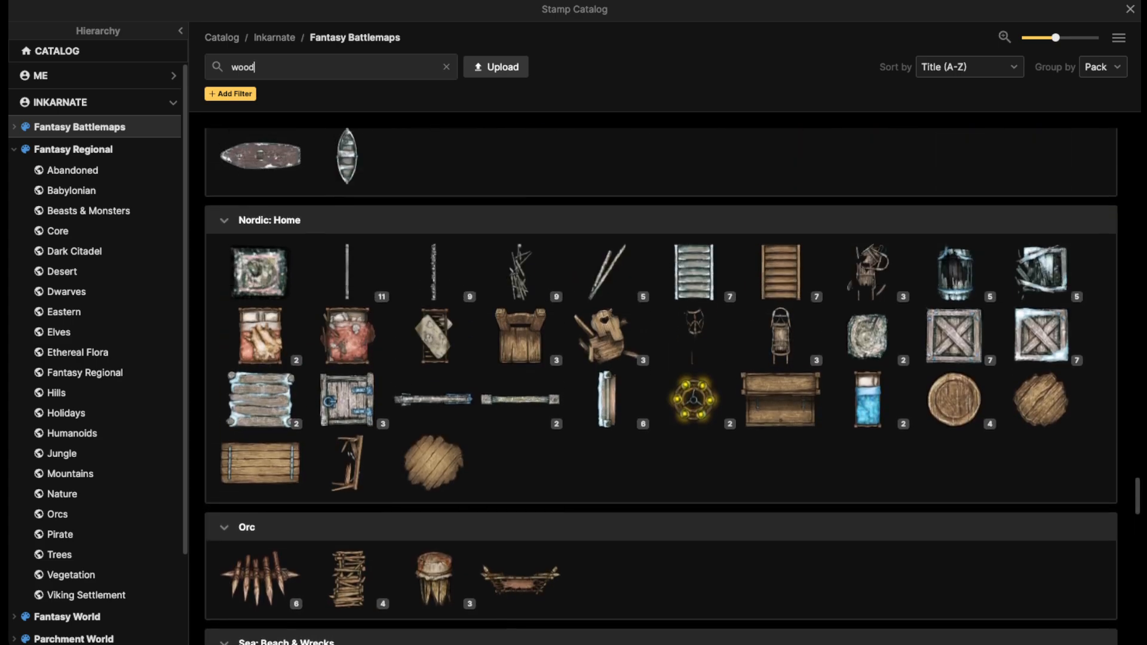
scroll(661, 386, "down", 12)
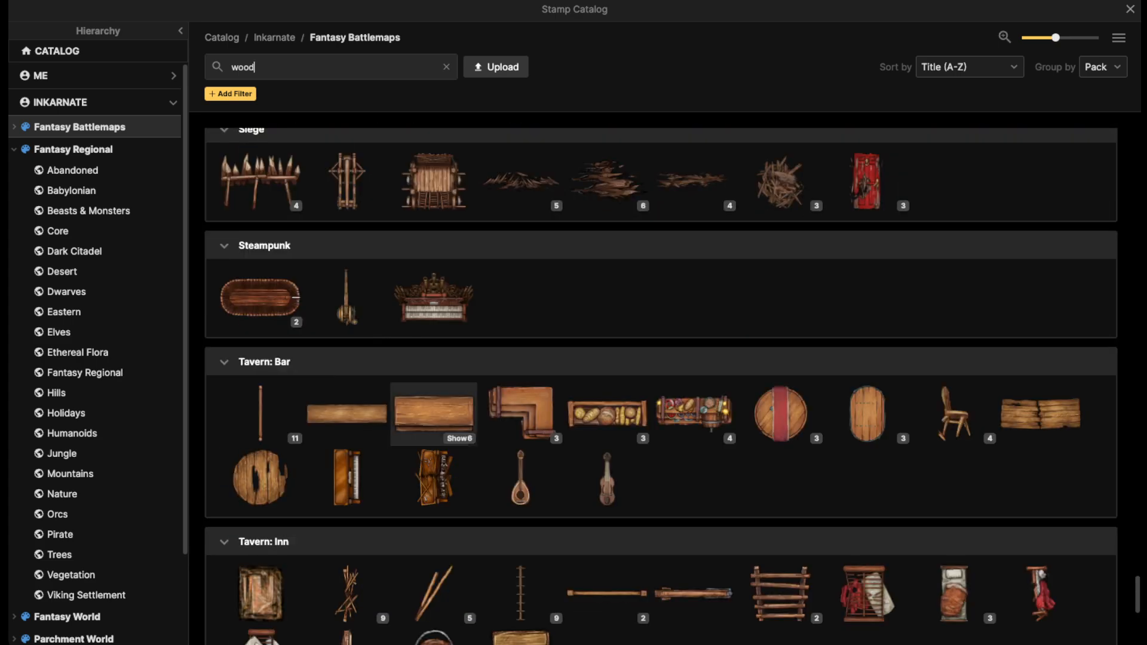
scroll(661, 386, "up", 5)
scroll(370, 335, "down", 2)
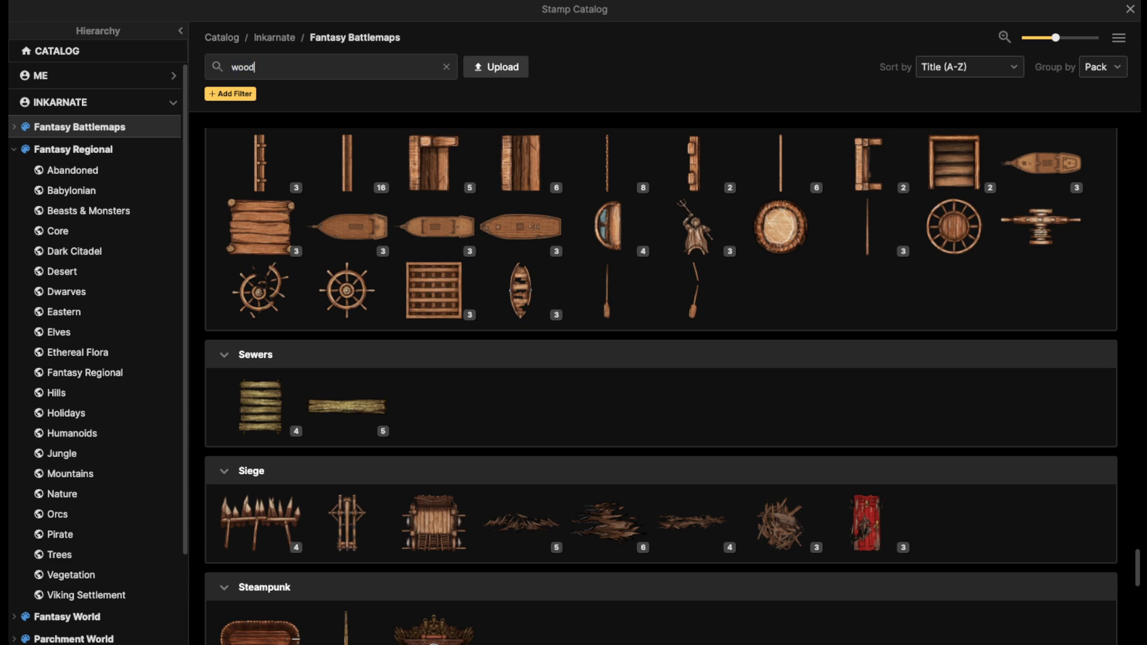
Search the stamp catalog for "broken" and choose the pair of wooden sticks in the Tavern: Inn pack
key("BackSpace")
key("BackSpace")
key("BackSpace")
key("BackSpace")
type("b")
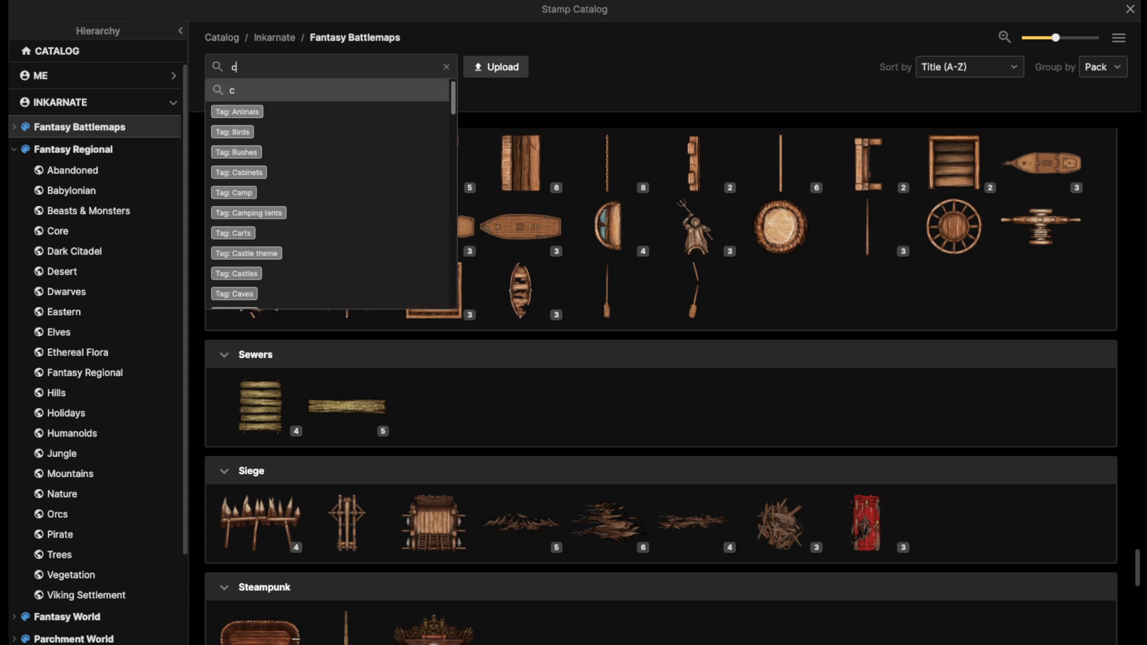
type("roken")
key("Return")
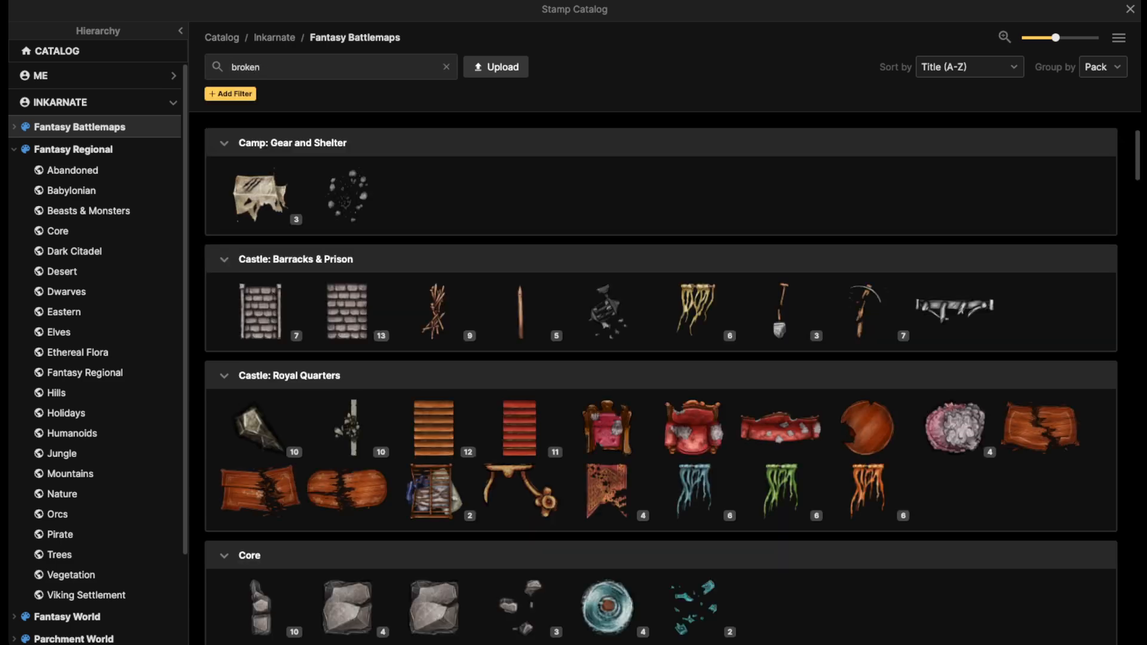
scroll(662, 386, "down", 20)
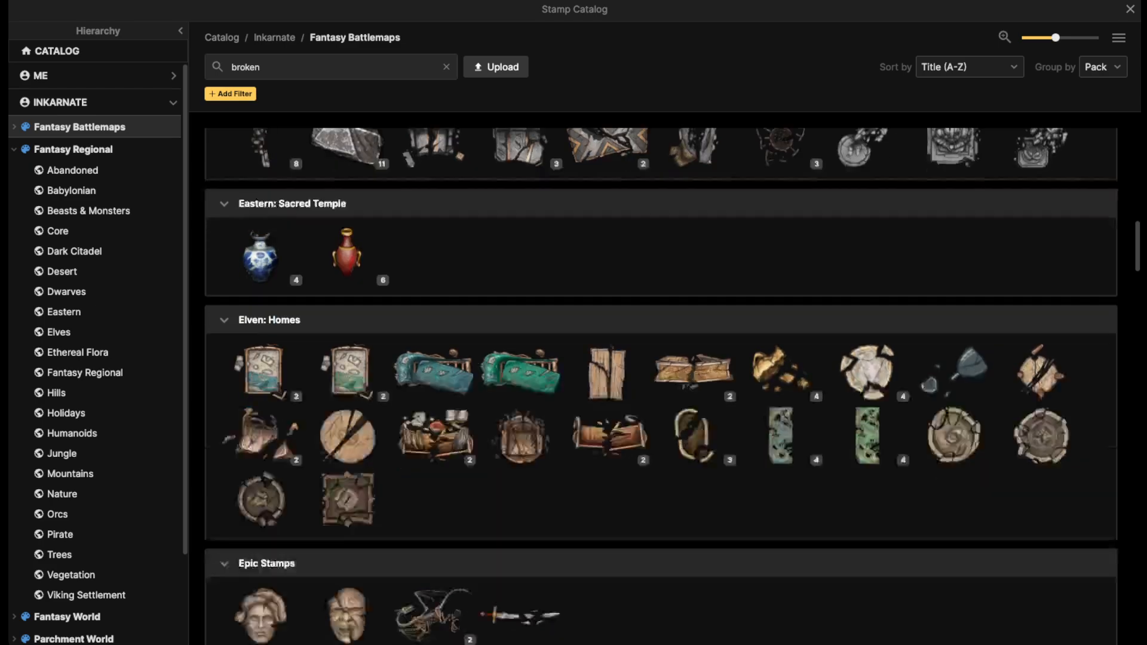
scroll(388, 251, "up", 5)
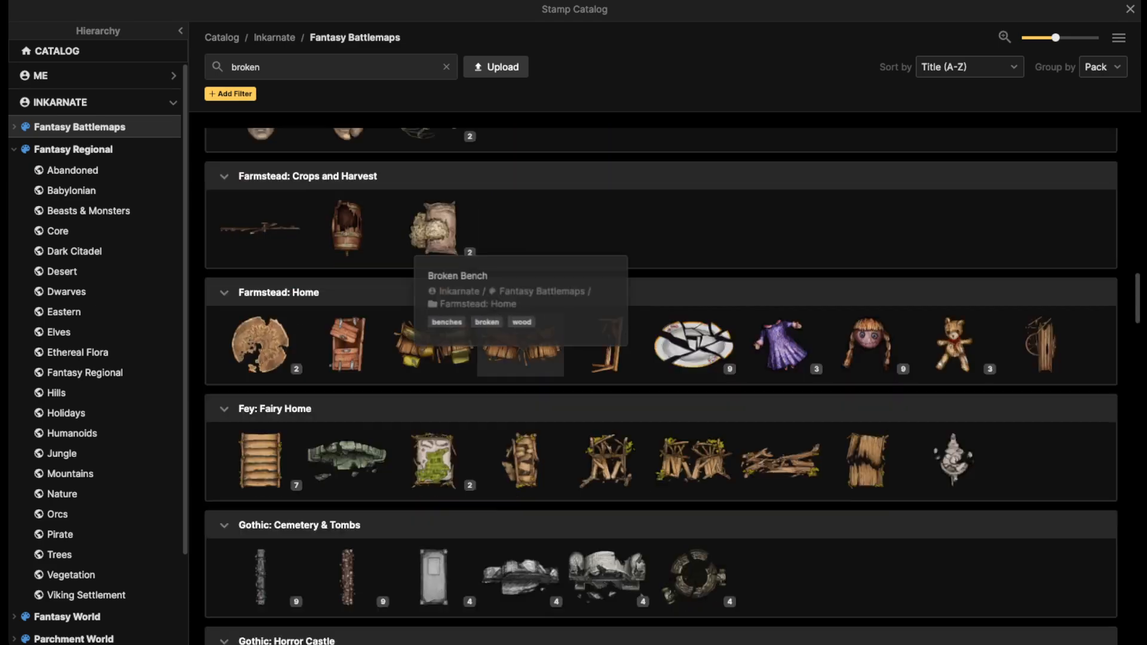
scroll(388, 251, "down", 12)
scroll(519, 311, "down", 15)
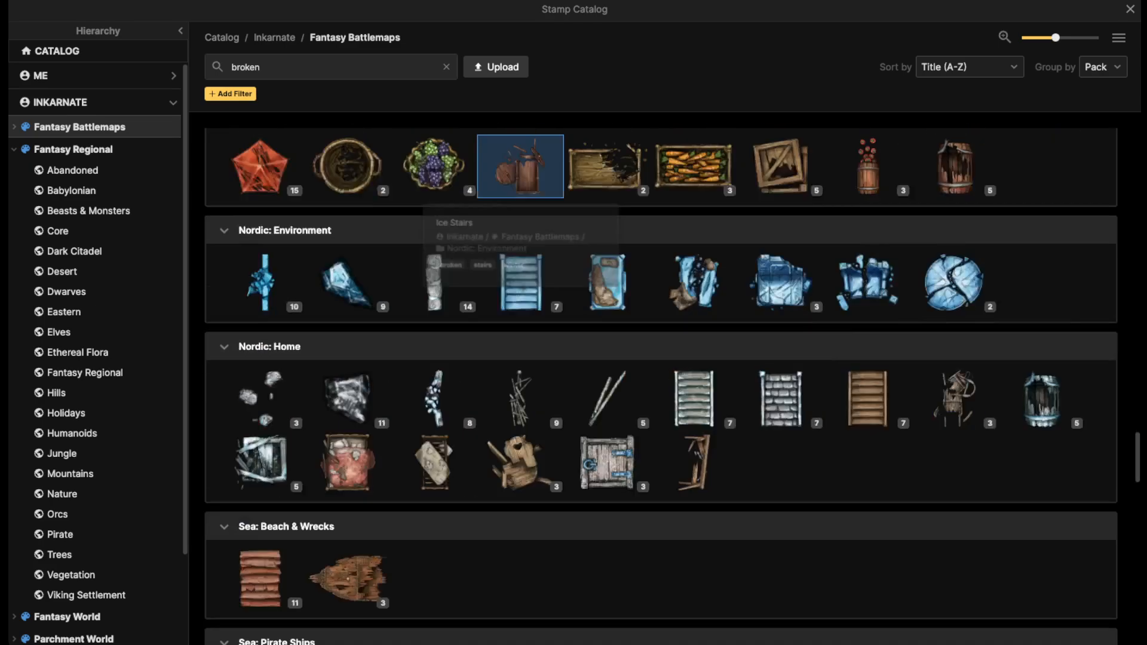
scroll(661, 386, "down", 15)
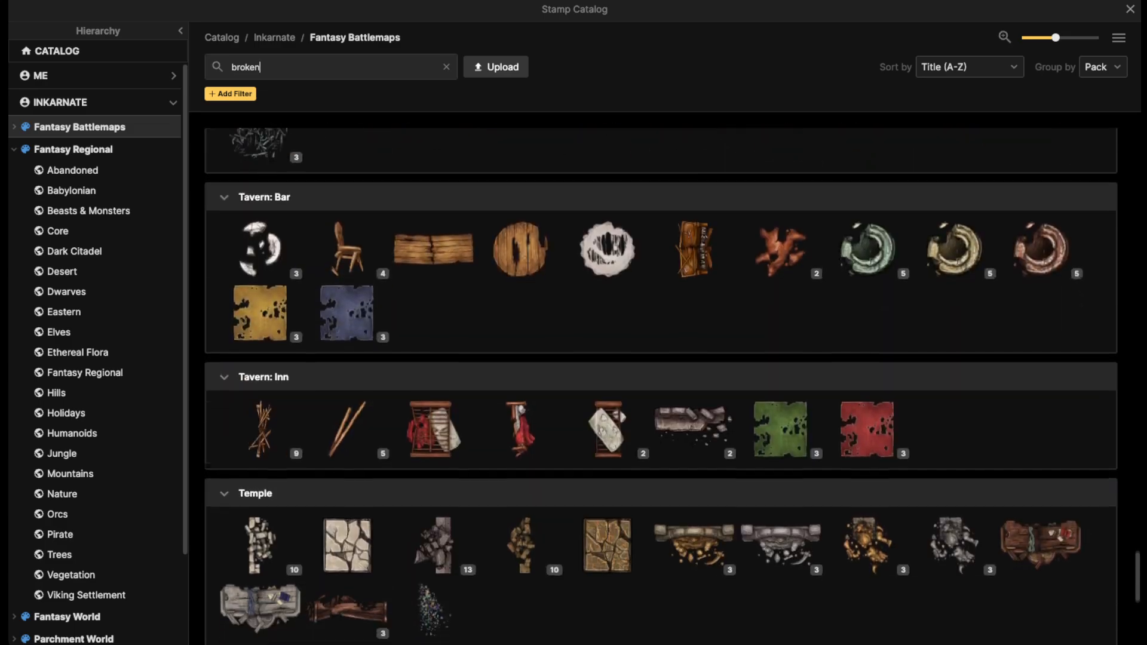
left_click(347, 429)
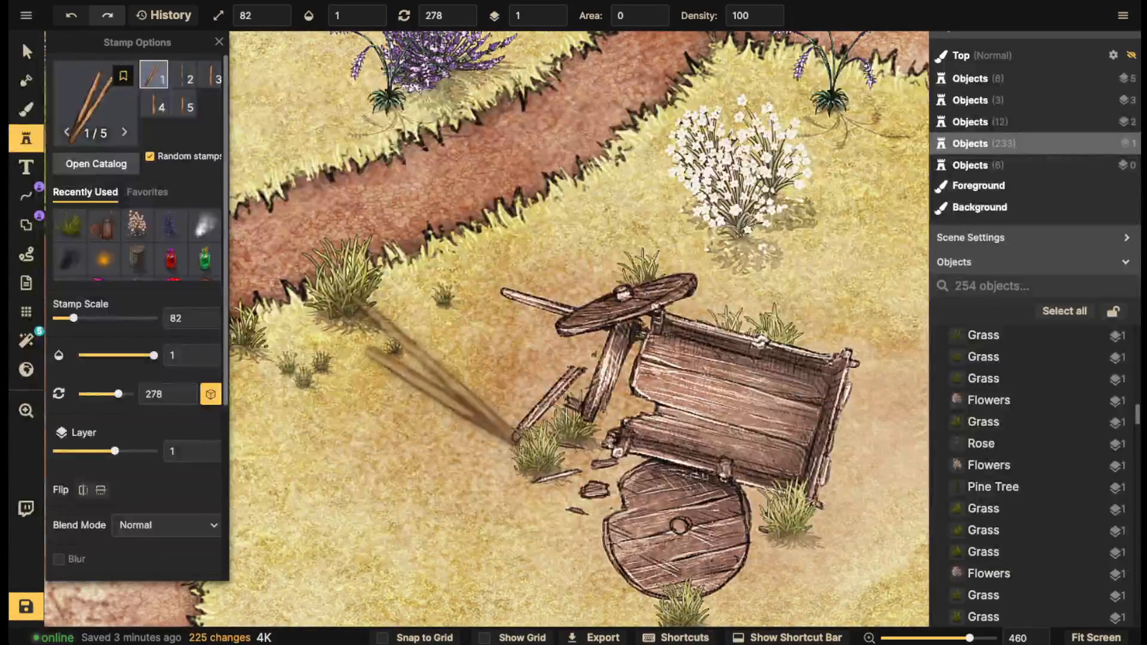
Place the wooden sticks at stamp scale 42 on the grass beside the broken cart's loose shaft
left_click(478, 353)
key("v")
left_click(465, 354)
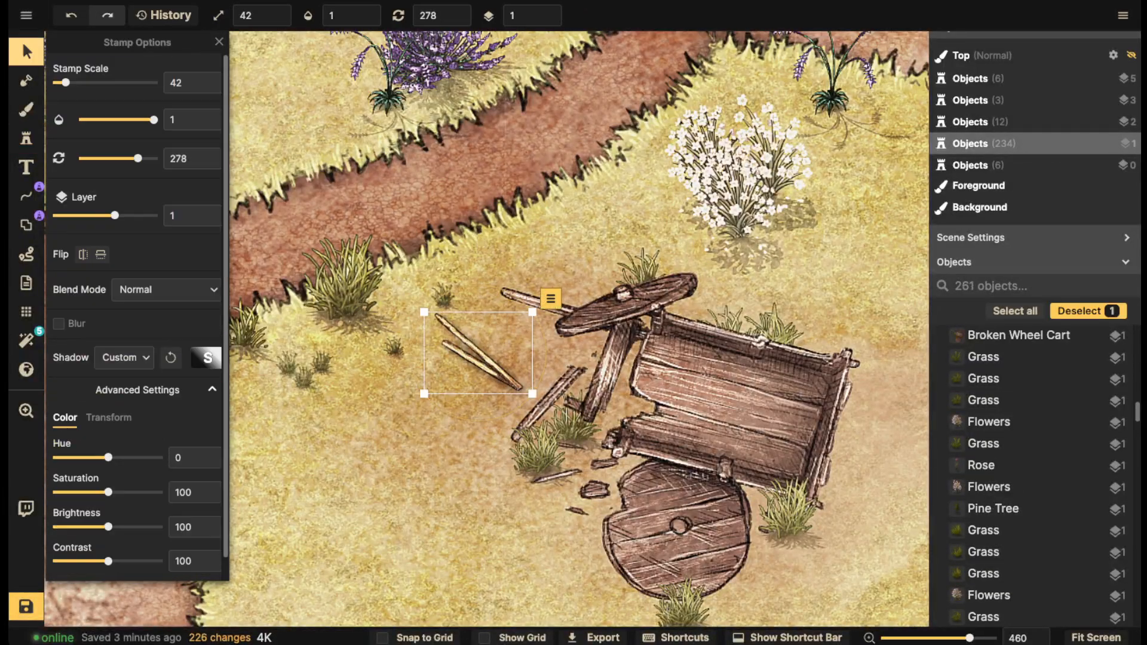
left_click_drag(478, 353, 497, 324)
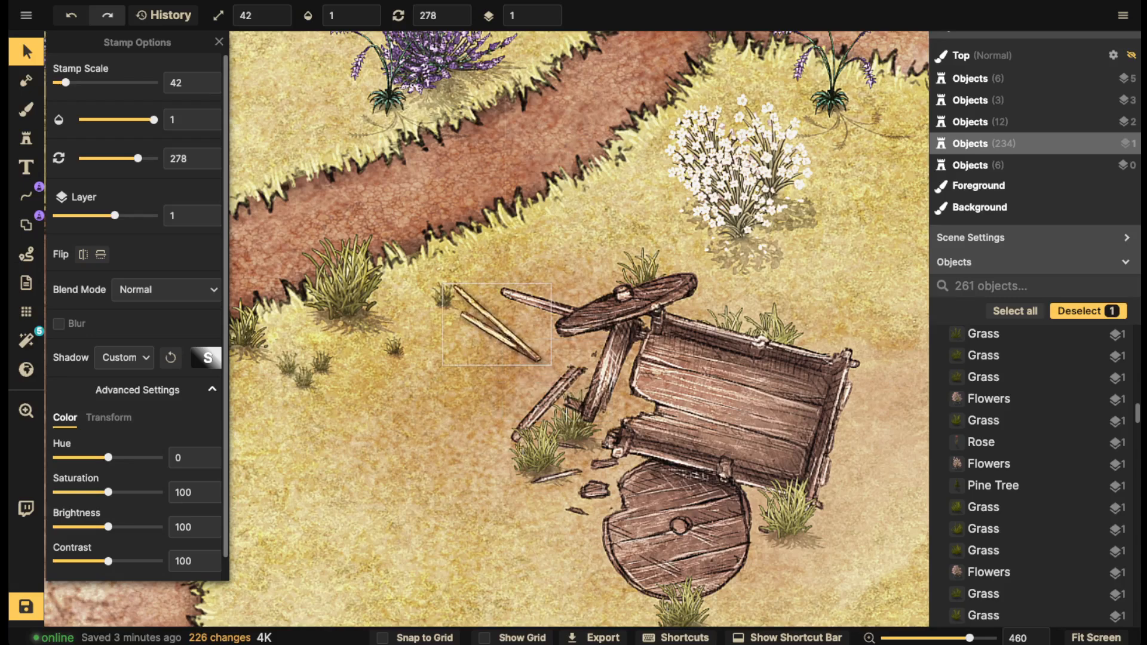
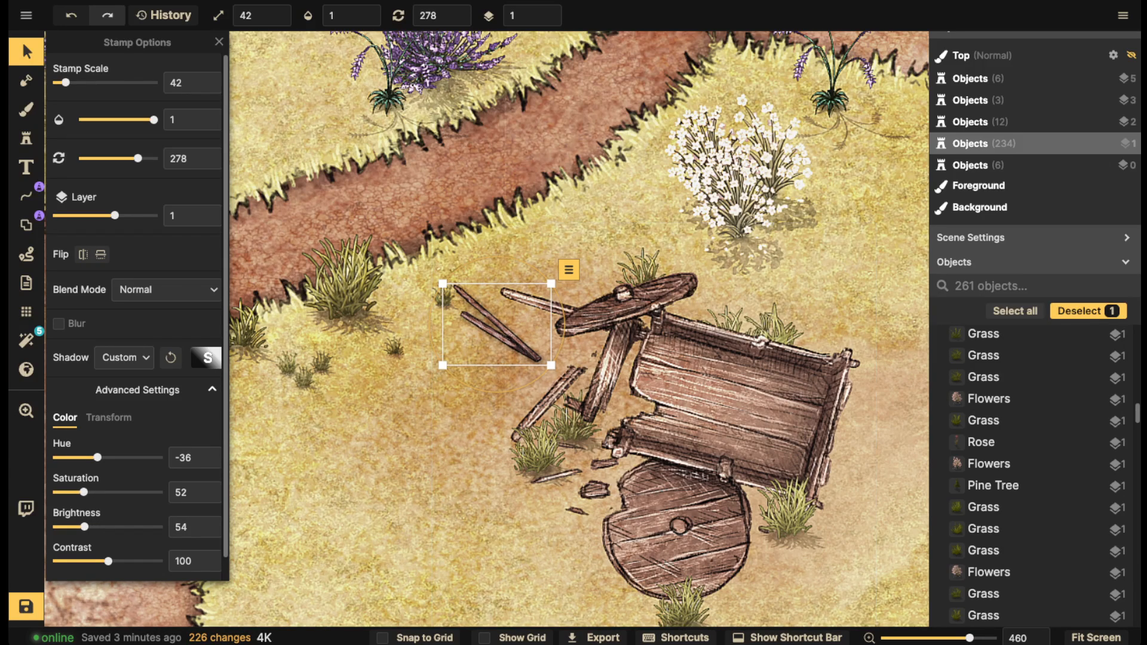
Set the wooden sticks' shadow to None and position them between the broken cart's loose shaft and the fallen plank
left_click_drag(485, 258, 427, 298)
left_click(123, 357)
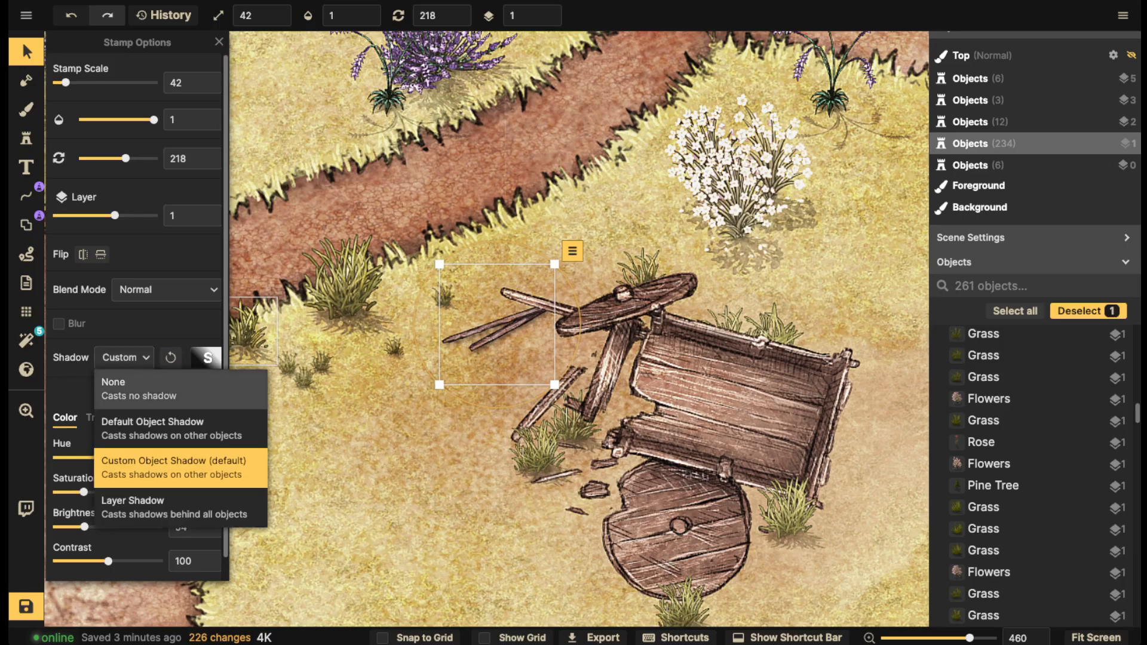
left_click(111, 380)
left_click_drag(416, 346, 437, 266)
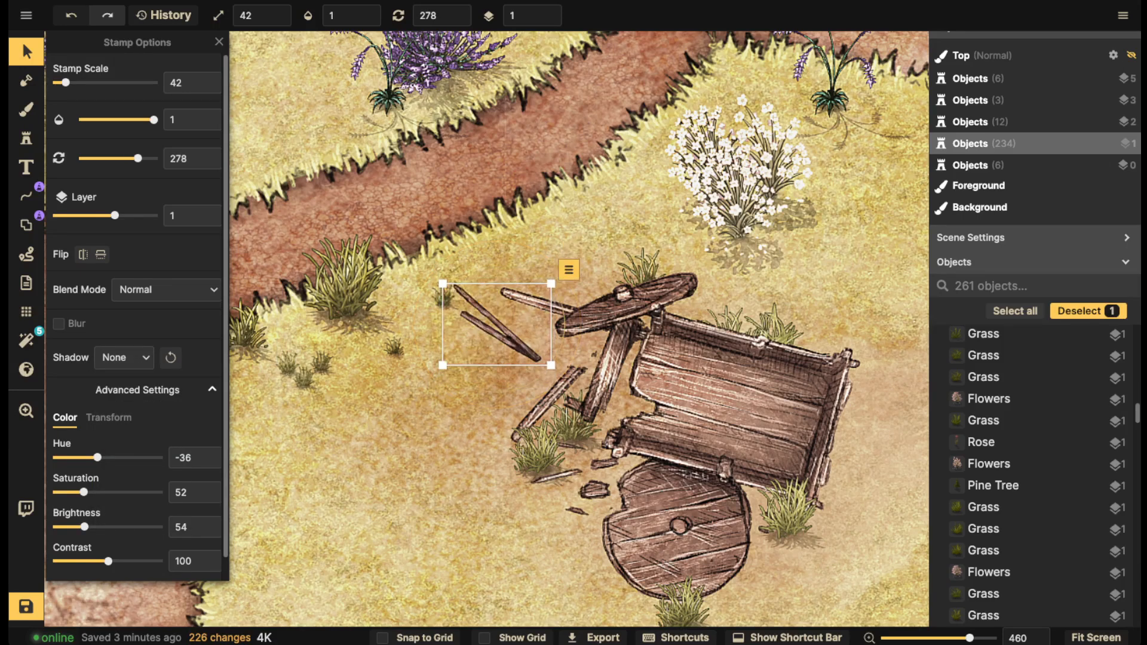
left_click_drag(497, 324, 523, 361)
Scatter more wooden stick stamps with shadow None on the grass around the broken cart, crossing two of them beside it
left_click(26, 139)
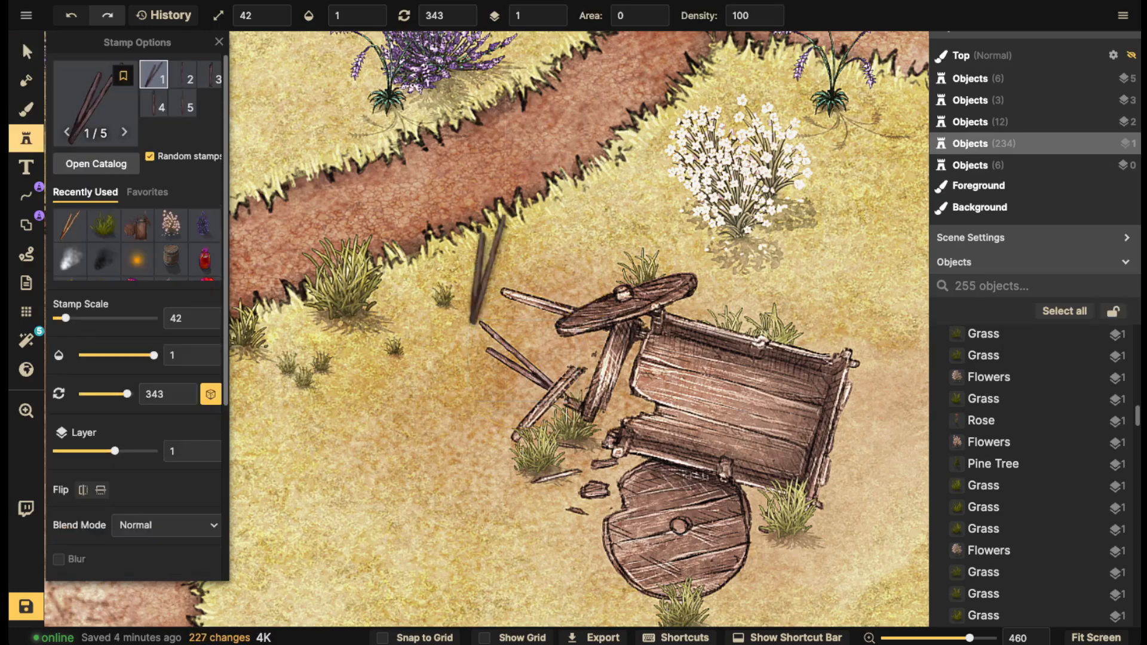
scroll(137, 310, "down", 5)
left_click(124, 335)
left_click(111, 363)
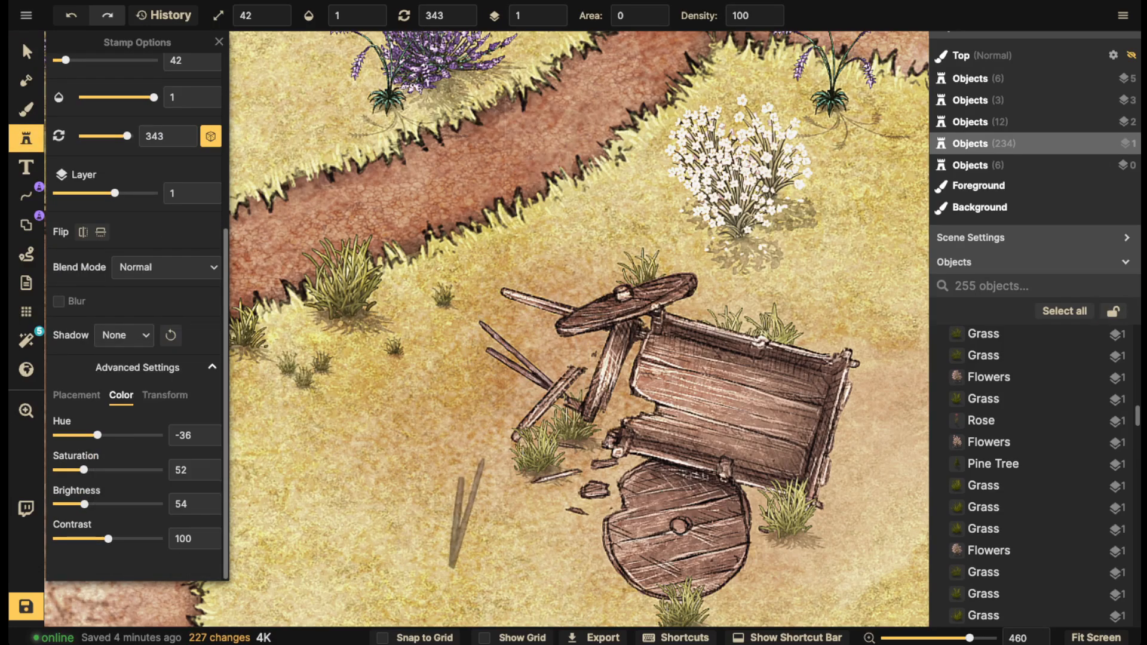
scroll(466, 526, "down", 6)
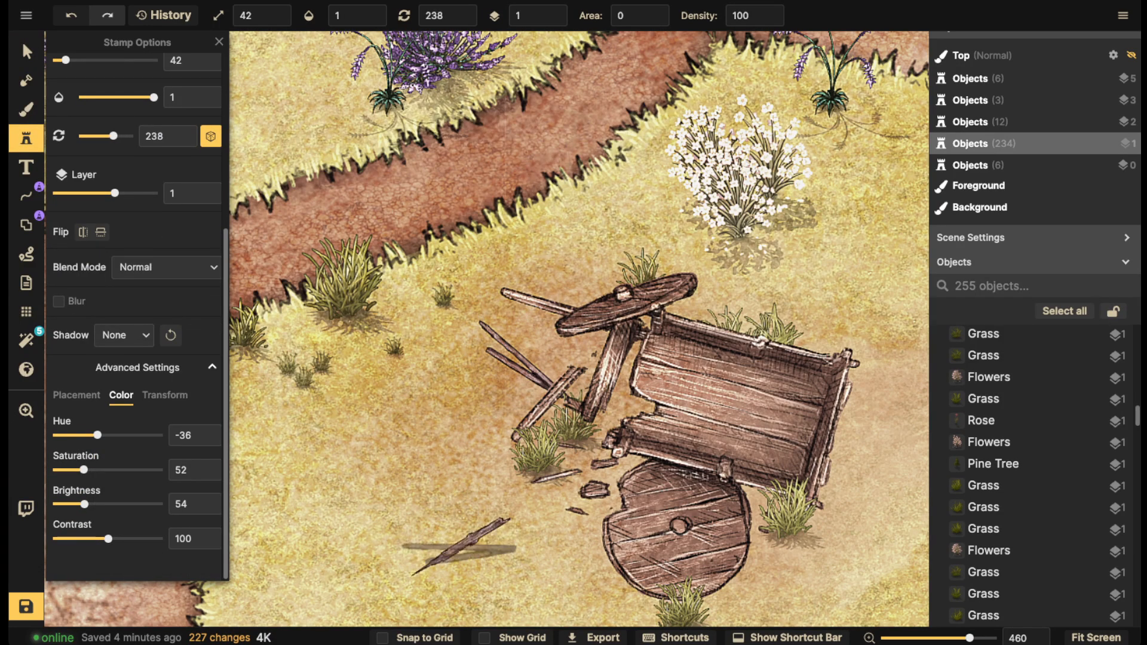
left_click(460, 541)
scroll(460, 540, "down", 3)
left_click(794, 279)
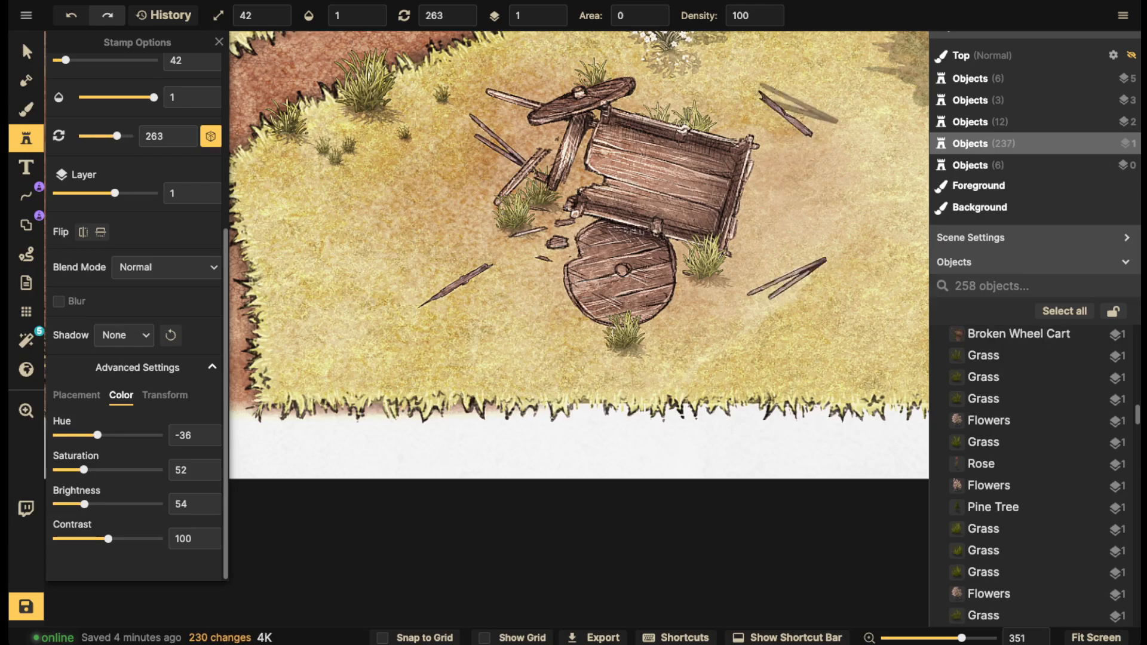
left_click(795, 106)
scroll(733, 107, "down", 3)
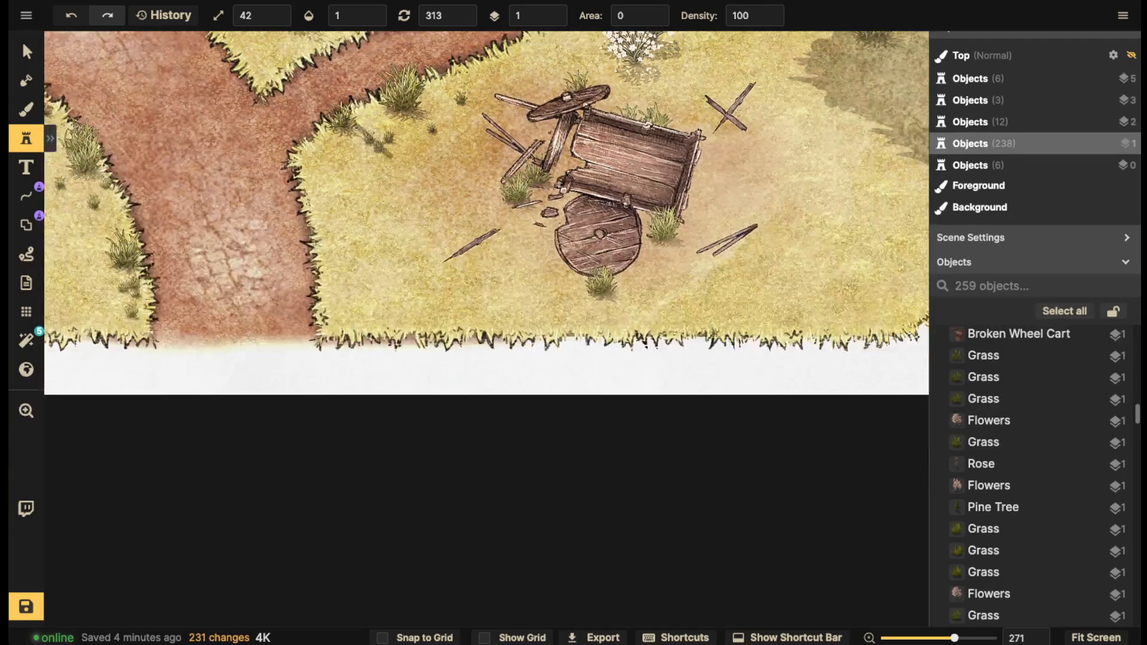
Place further sticks across the edge of the dirt road and along the grass border near the broken cart
left_click(298, 186)
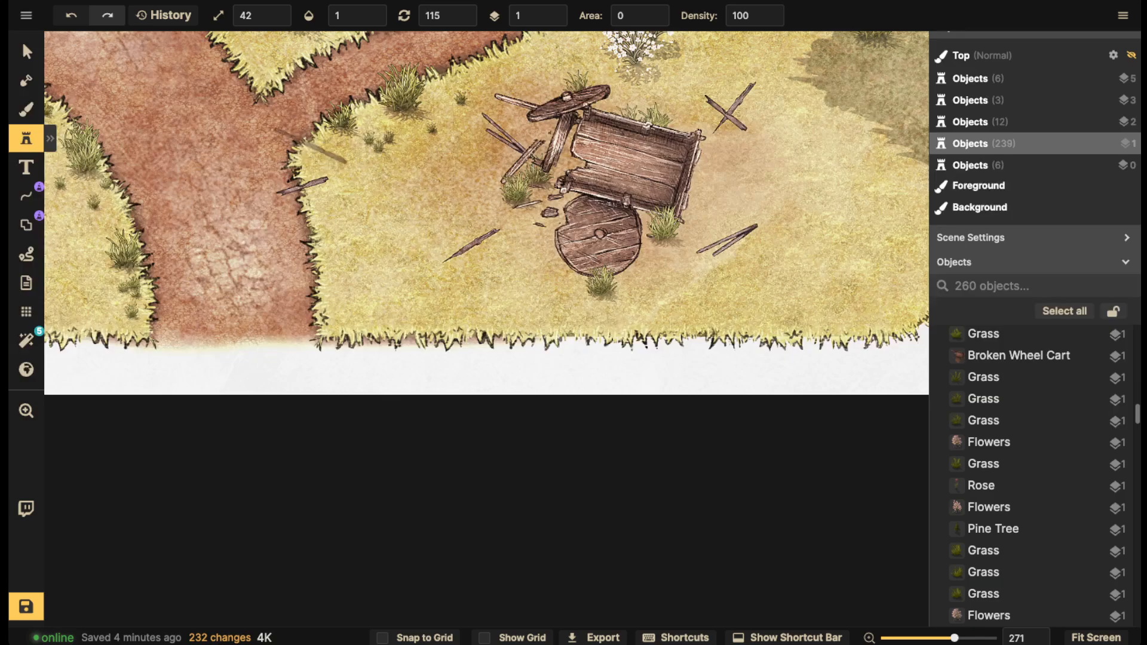
left_click_drag(489, 85, 536, 319)
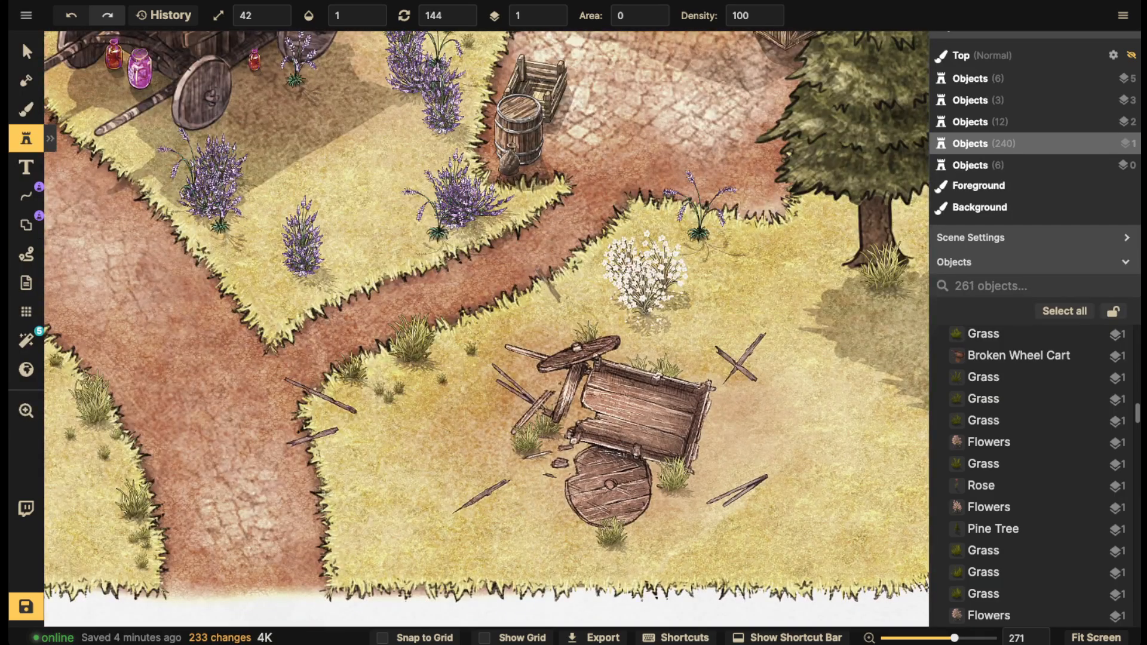
left_click(551, 285)
Scatter single sticks on the grass by the fenced round-towered house, its entrance path and the balloon-decorated wagon
scroll(427, 239, "down", 5)
left_click_drag(179, 120, 878, 566)
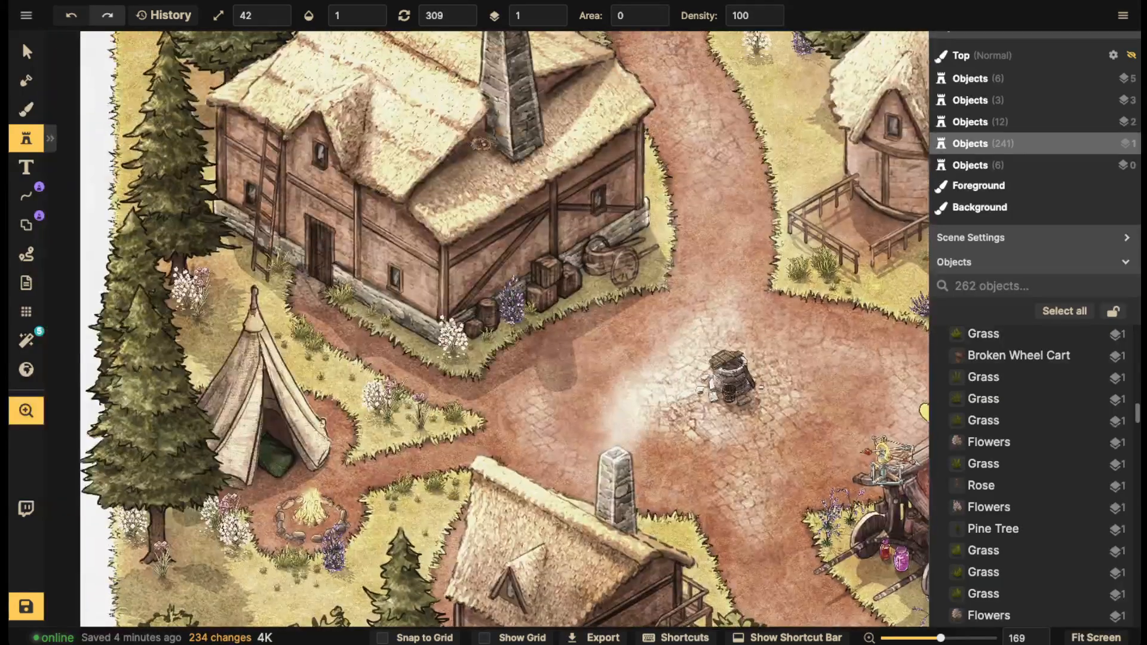
left_click_drag(482, 143, 190, 371)
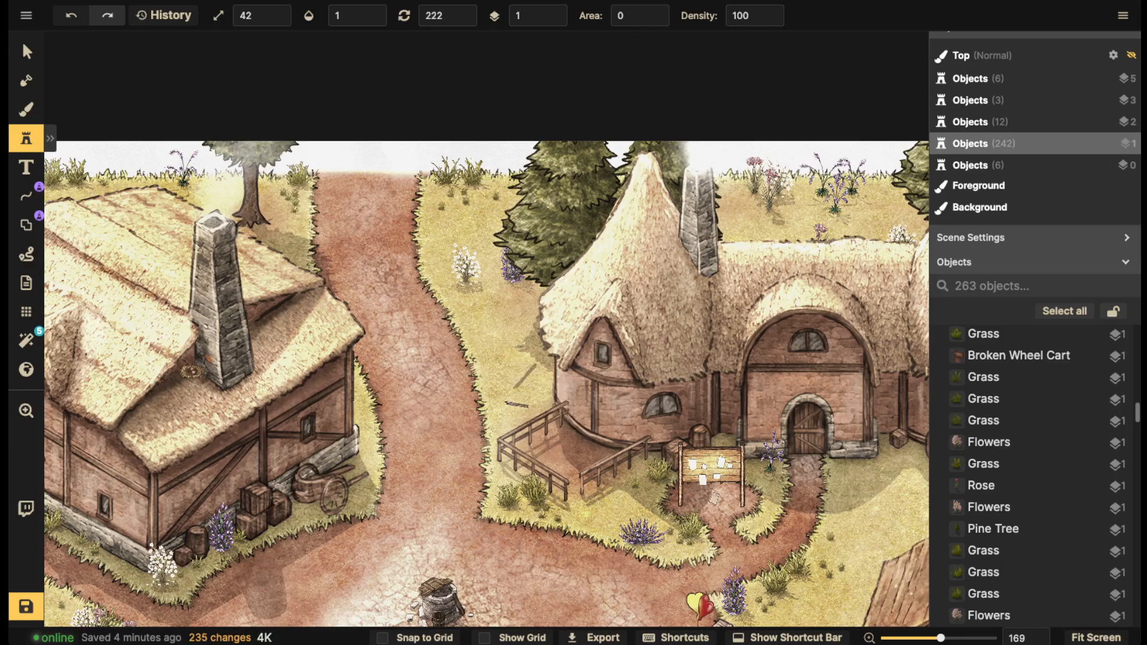
left_click_drag(905, 488, 582, 286)
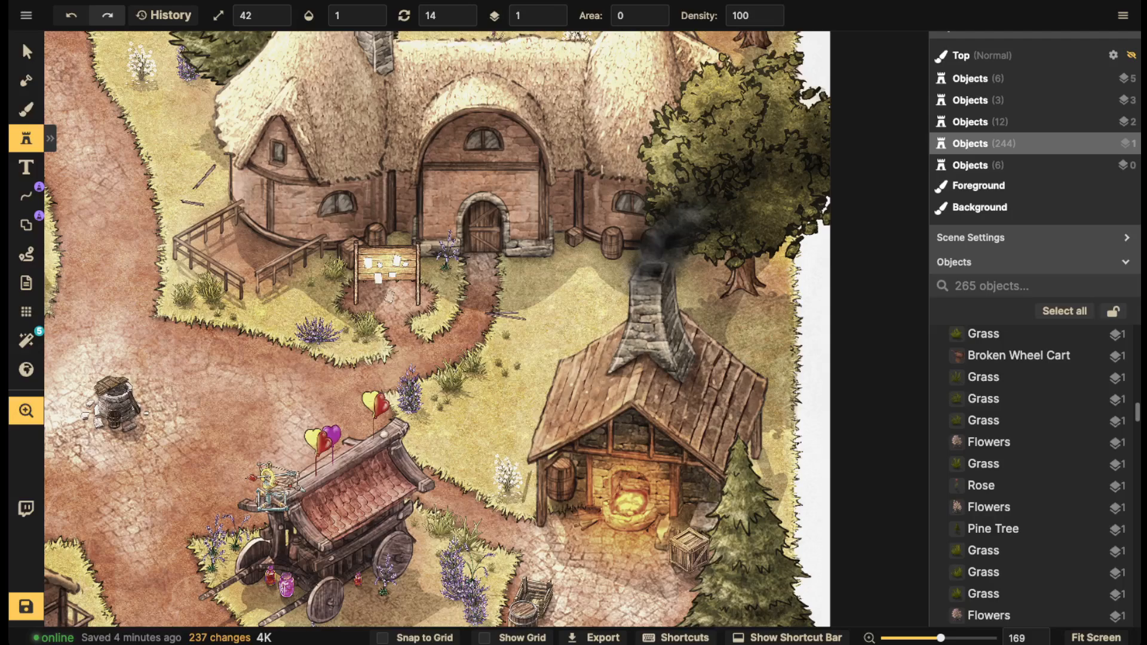
left_click_drag(432, 412, 443, 261)
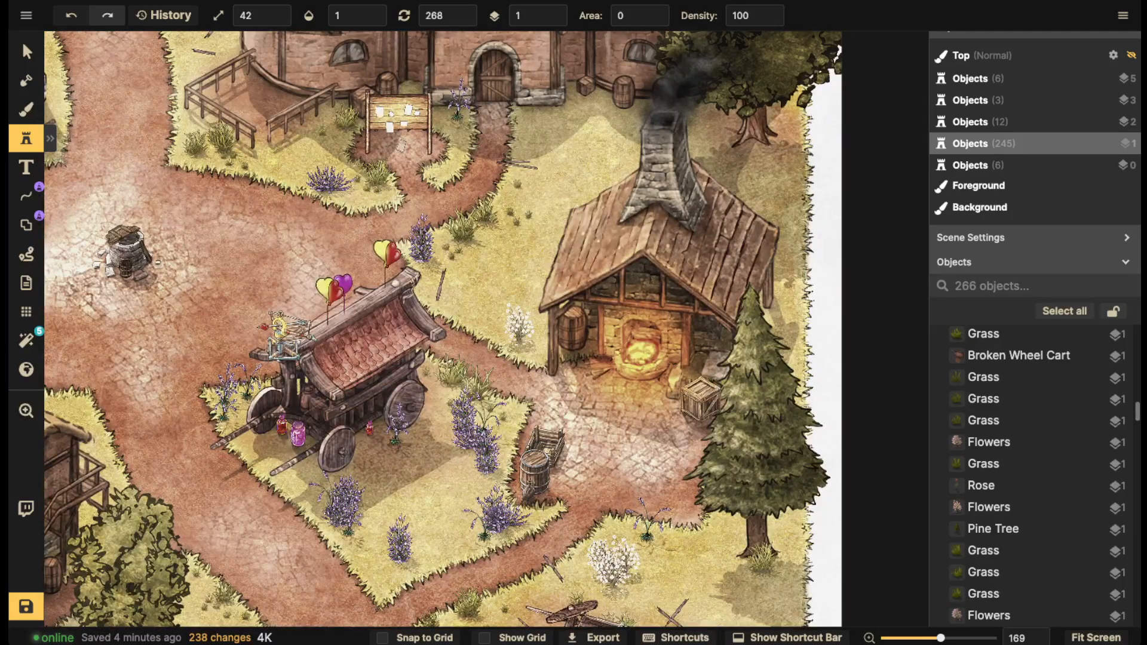
Place two sticks close together on the grass in front of the small cottage, beside the white flowers
scroll(517, 282, "down", 4)
left_click_drag(517, 282, 984, 100)
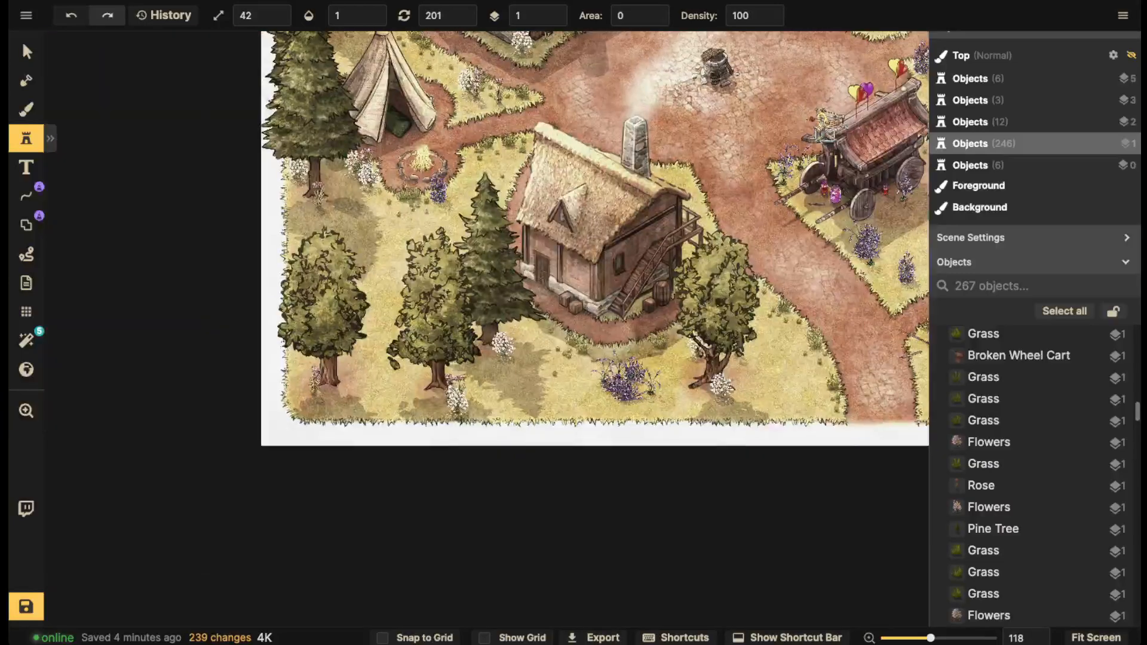
left_click(531, 358)
left_click(548, 361)
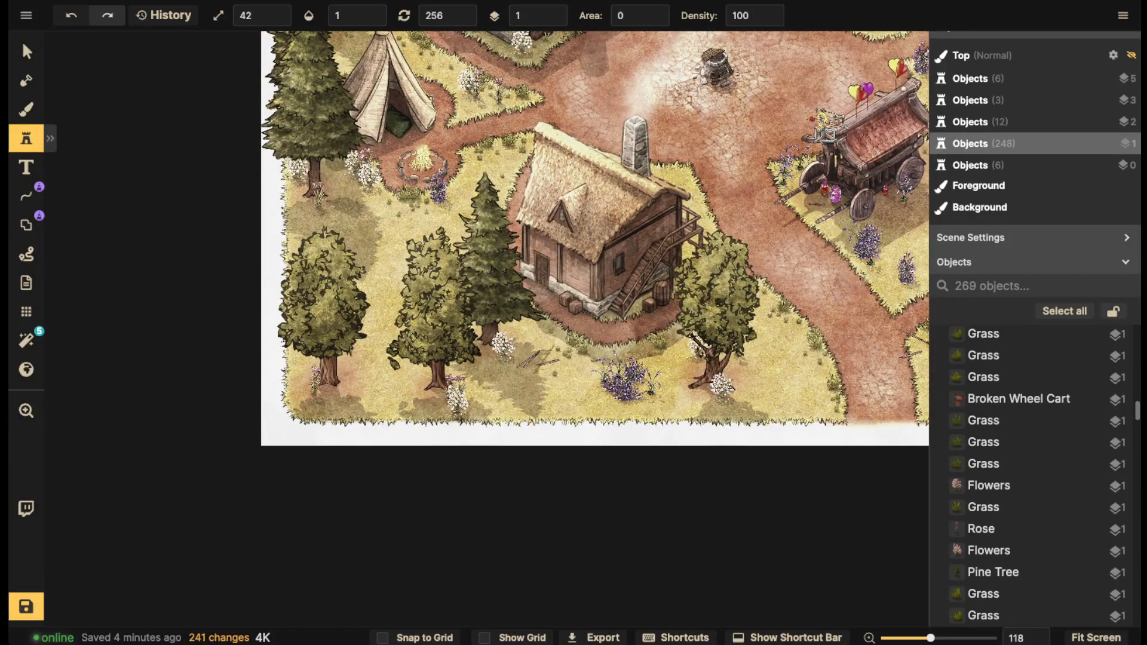
Clear the stamp catalog search and browse the Fantasy Regional stamps for more details to add
scroll(519, 207, "down", 4)
left_click_drag(519, 206, 350, 347)
scroll(643, 193, "down", 1)
left_click_drag(643, 192, 583, 261)
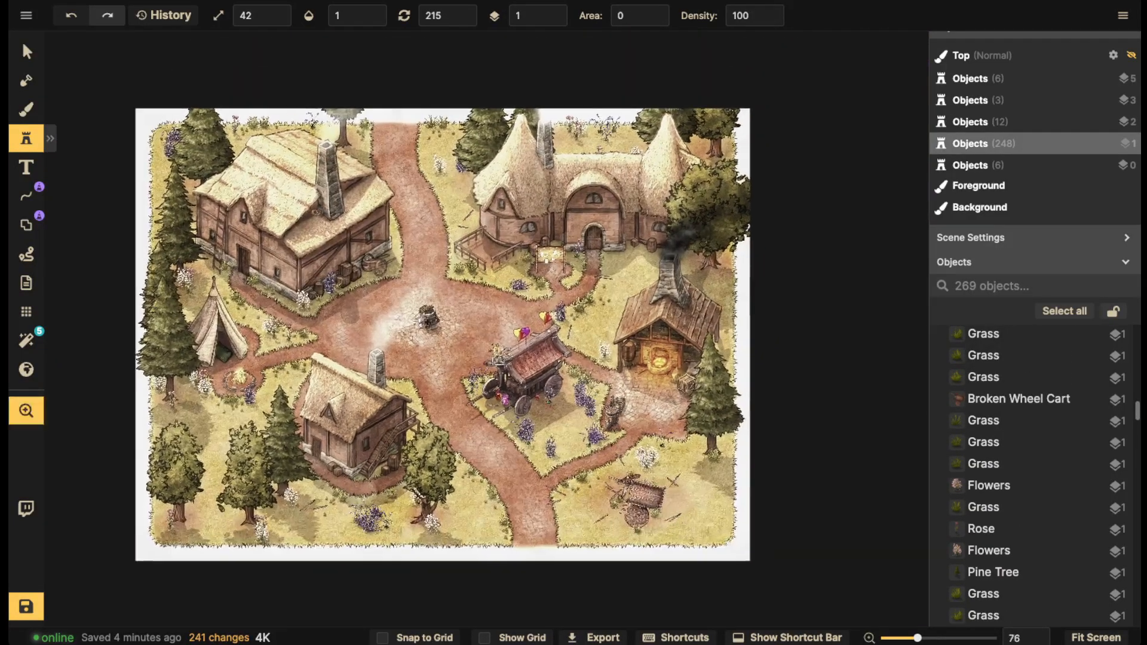
left_click(28, 138)
left_click(98, 106)
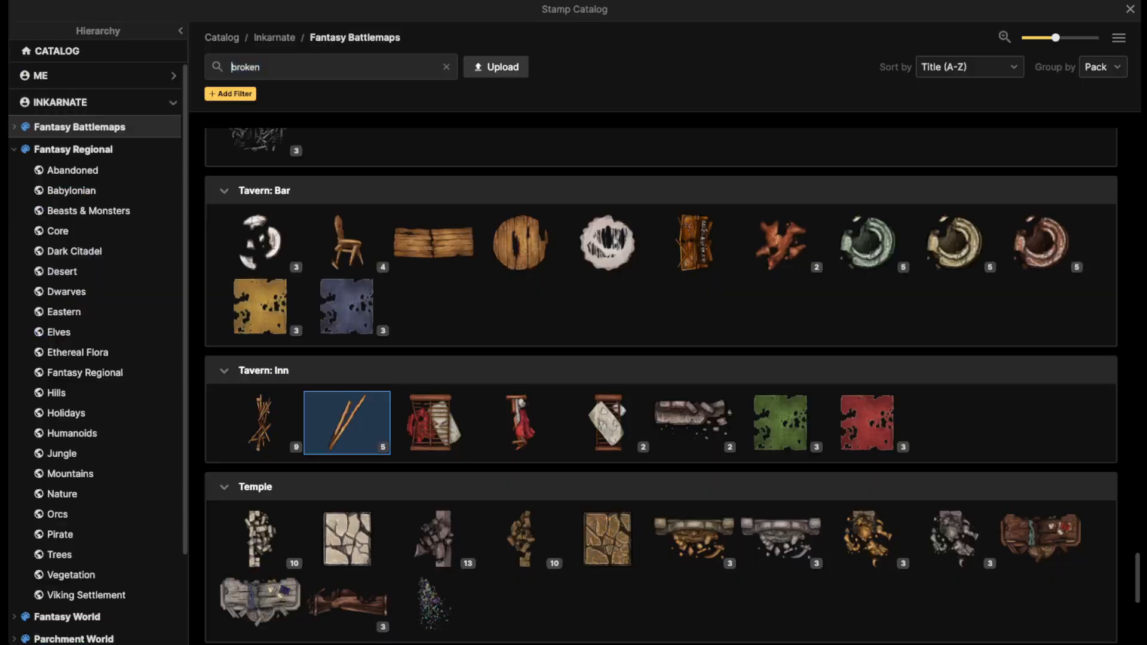
key("BackSpace")
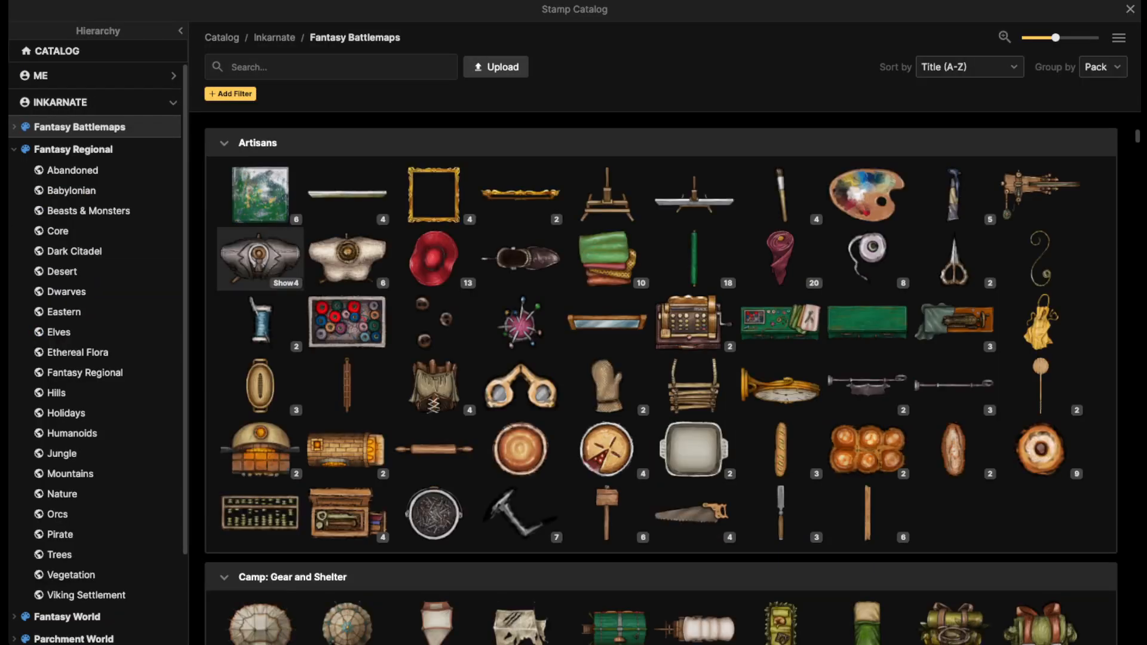
left_click(73, 148)
scroll(433, 323, "down", 20)
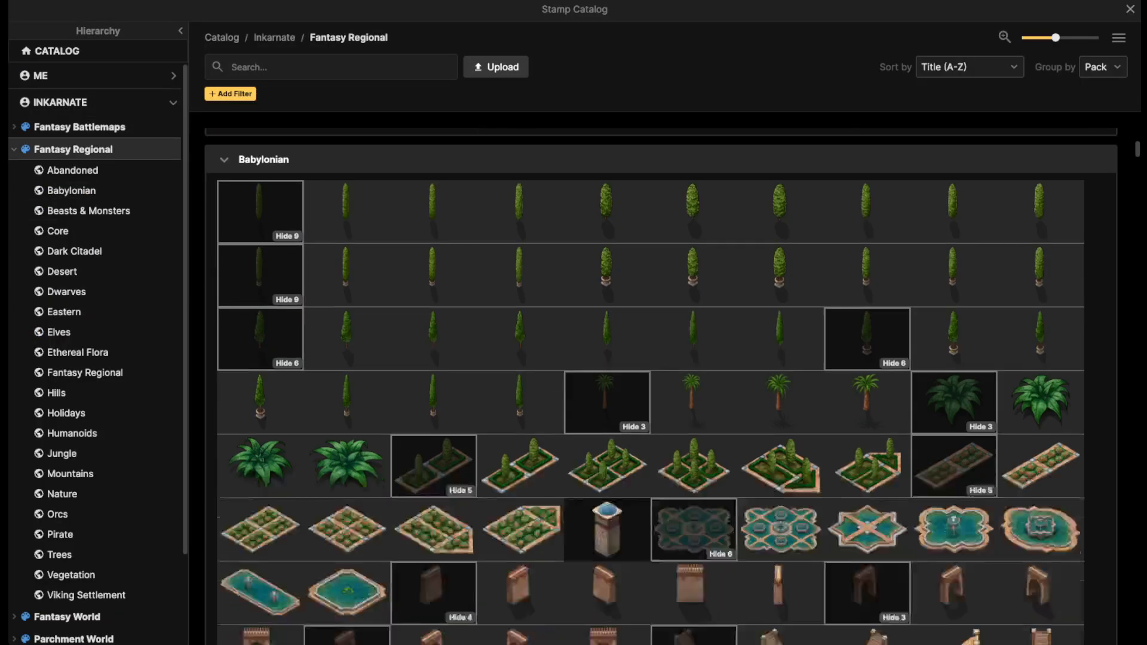
scroll(608, 326, "down", 5)
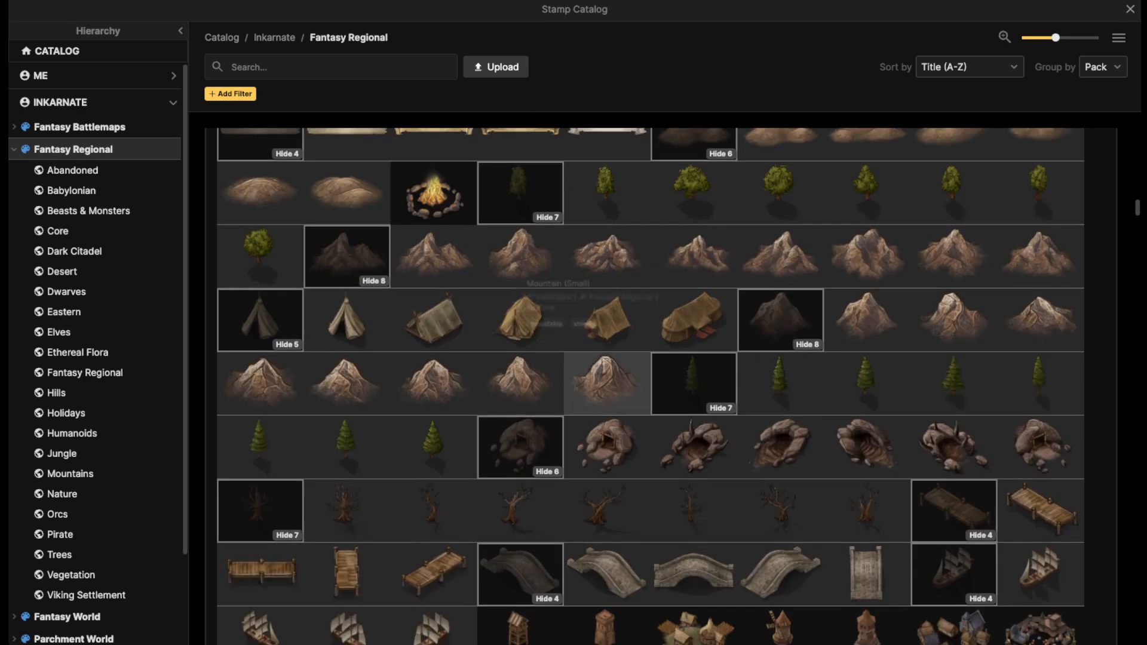
key("Escape")
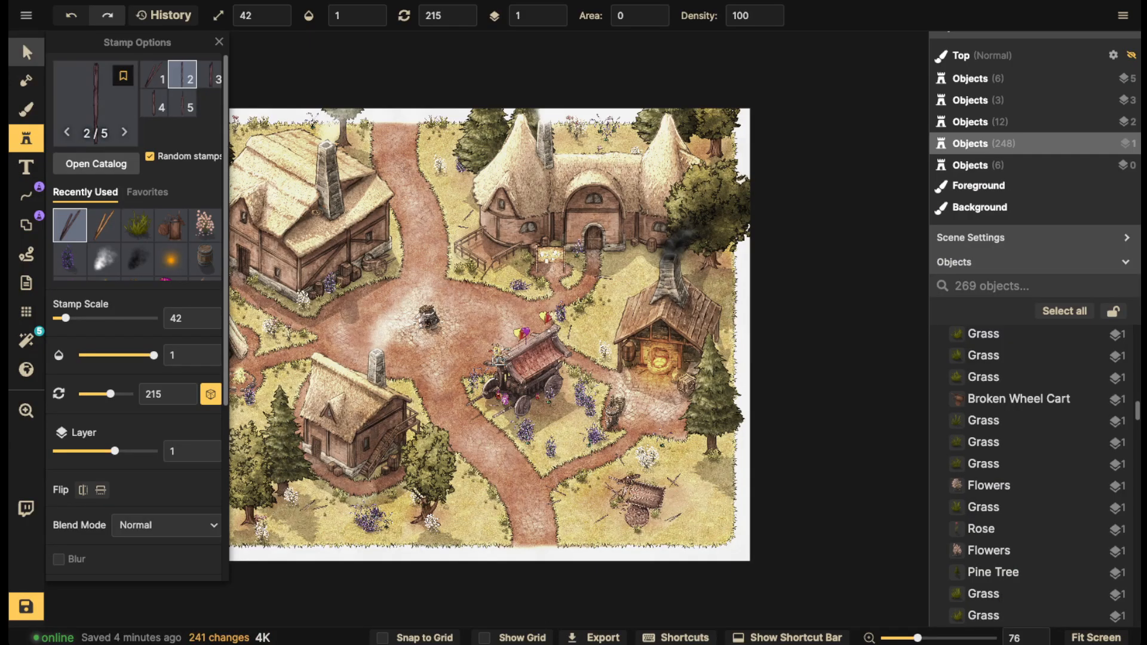
Copy the orange light from the forge's fire and paste it over the campfire by the tent at a smaller scale
left_click(26, 52)
left_click_drag(235, 389, 363, 361)
scroll(457, 377, "up", 5)
left_click(479, 355)
scroll(476, 355, "up", 4)
left_click_drag(914, 338, 381, 386)
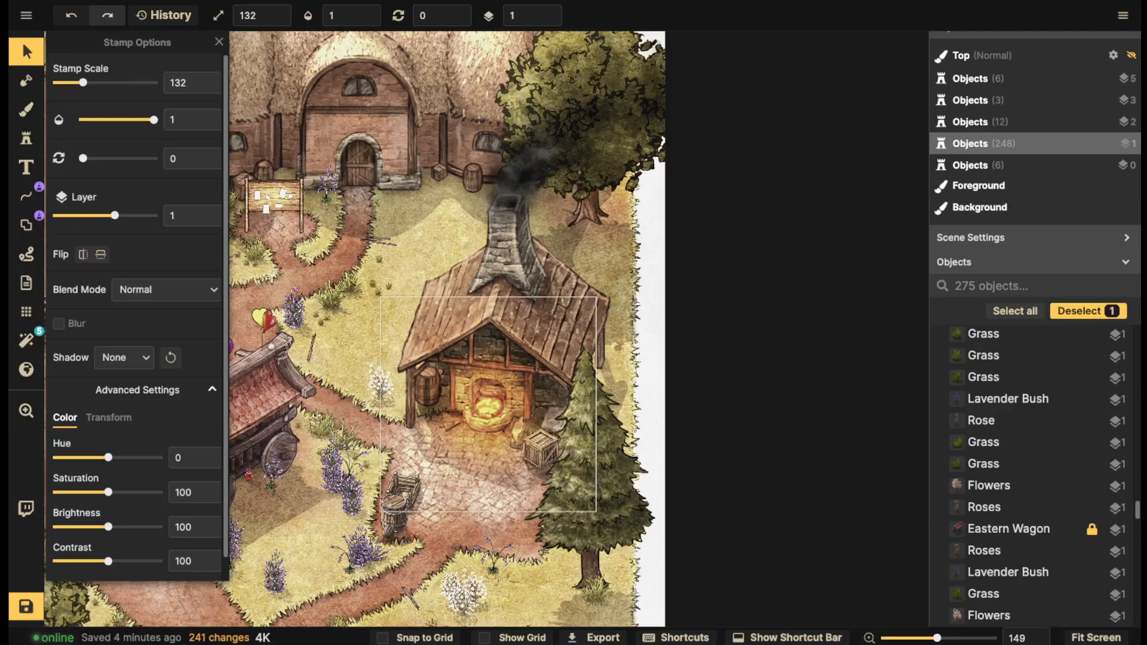
left_click(487, 406)
key("ctrl+c")
left_click_drag(232, 353, 1009, 332)
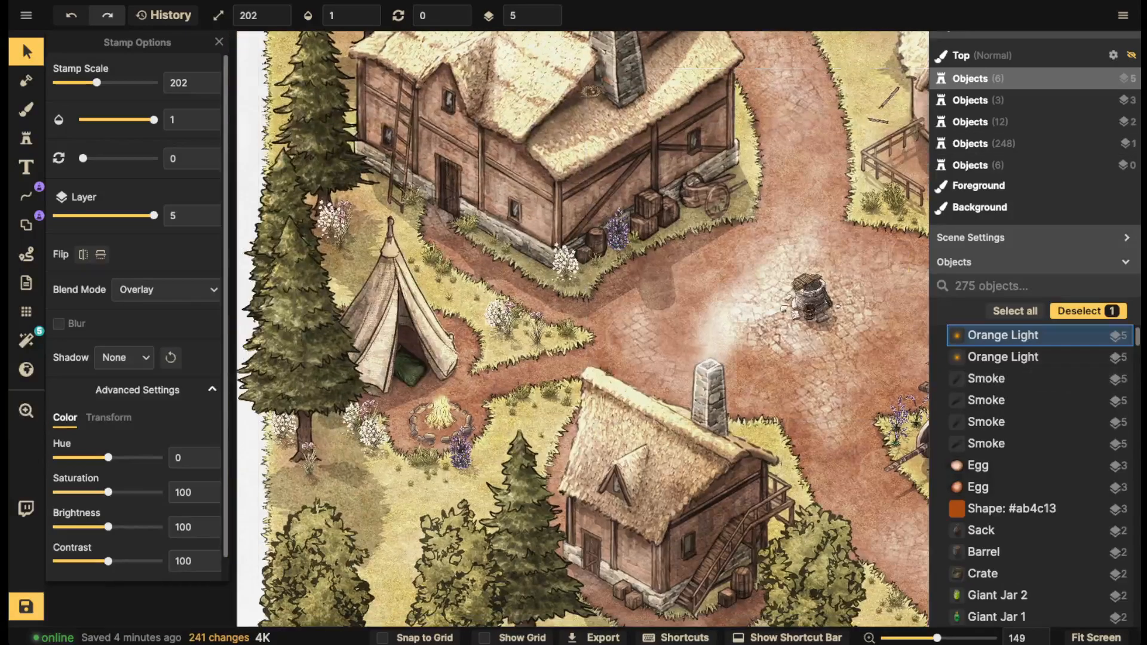
key("ctrl+v")
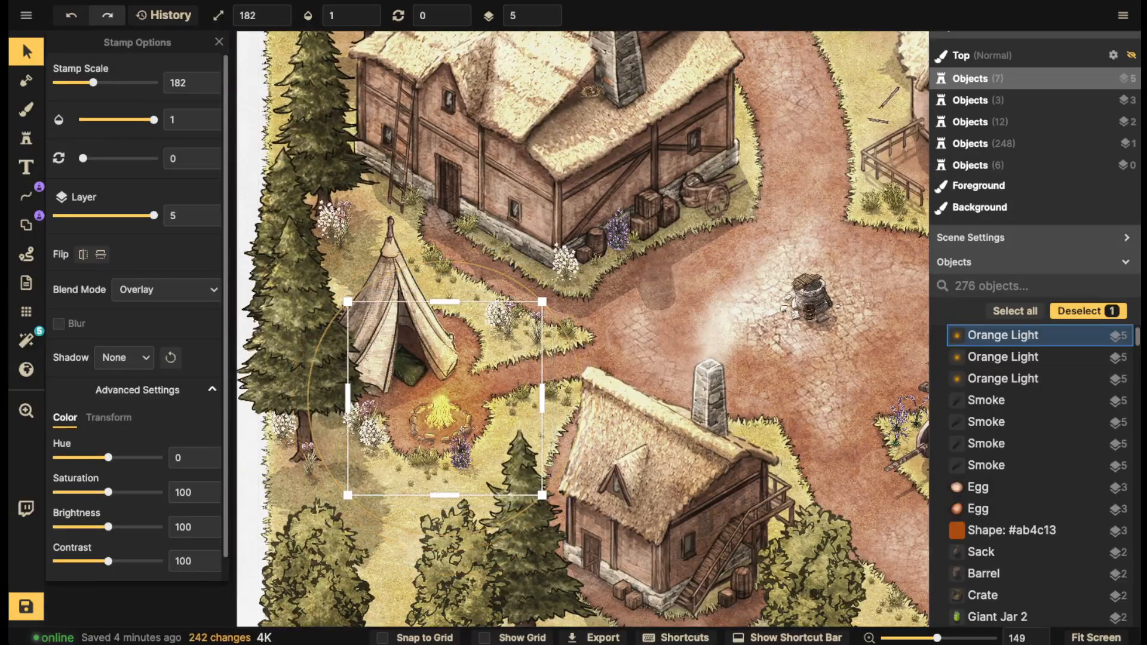
key("Escape")
Review the whole village and save the map
scroll(367, 302, "down", 5)
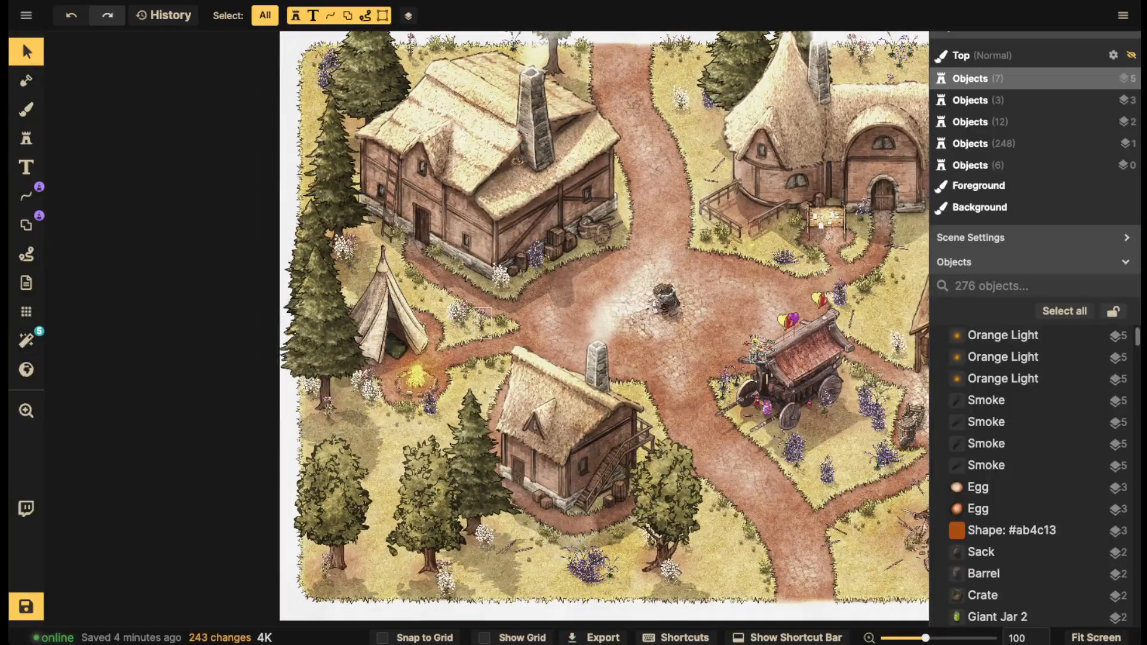
scroll(485, 279, "down", 1)
scroll(299, 496, "down", 4)
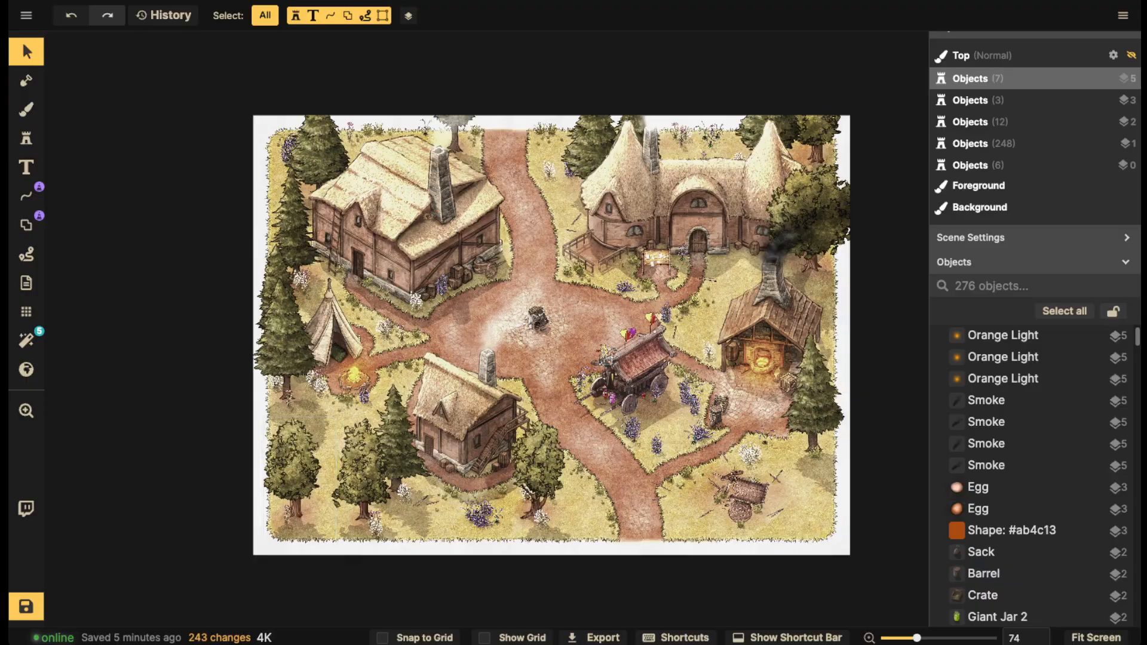
key("ctrl+s")
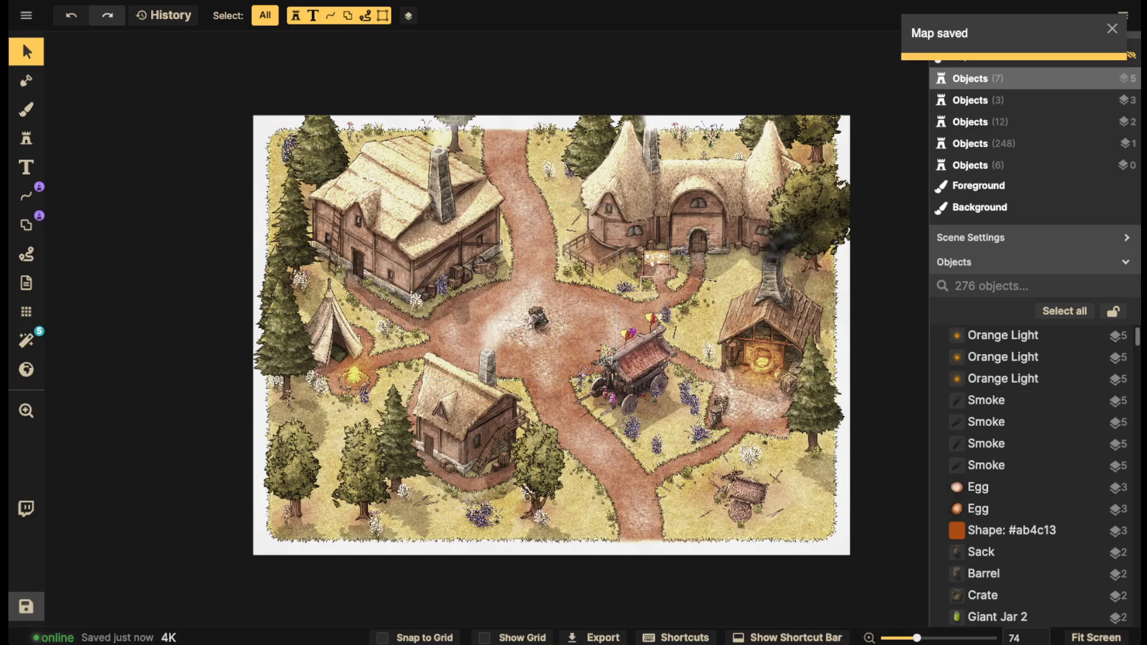
Search the Fantasy Battlemaps stamp catalog for "corpse" and choose the set of fallen figures that includes the armored body
scroll(564, 353, "up", 5)
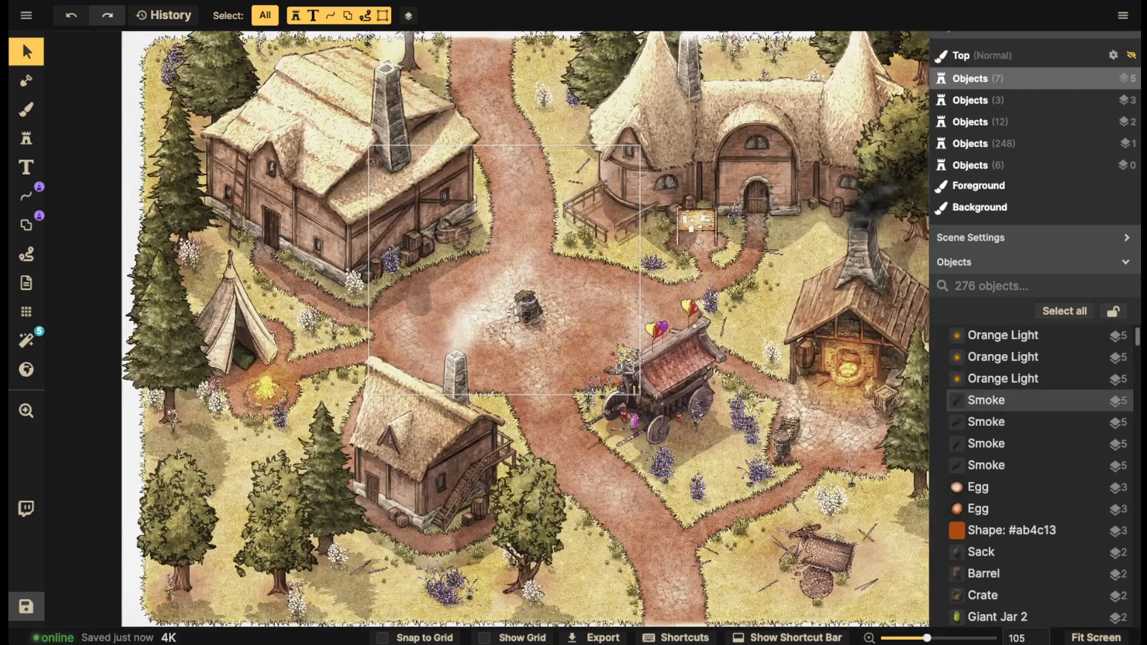
scroll(526, 377, "down", 2)
left_click_drag(520, 373, 594, 313)
scroll(605, 371, "up", 2)
scroll(605, 370, "up", 2)
left_click(25, 139)
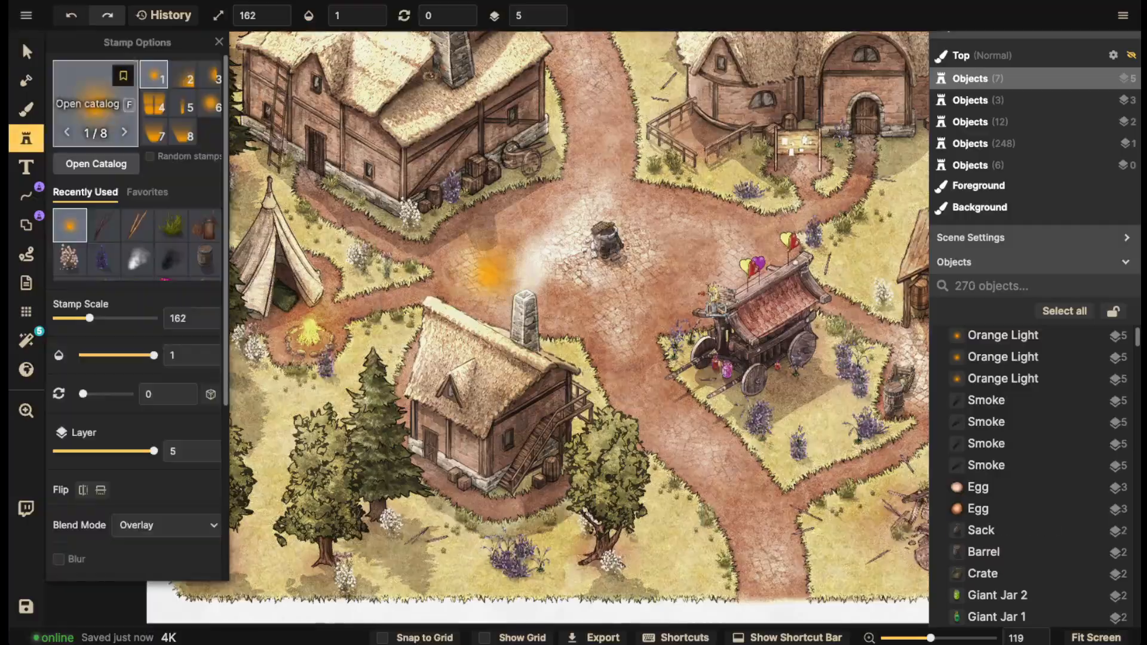
left_click(82, 166)
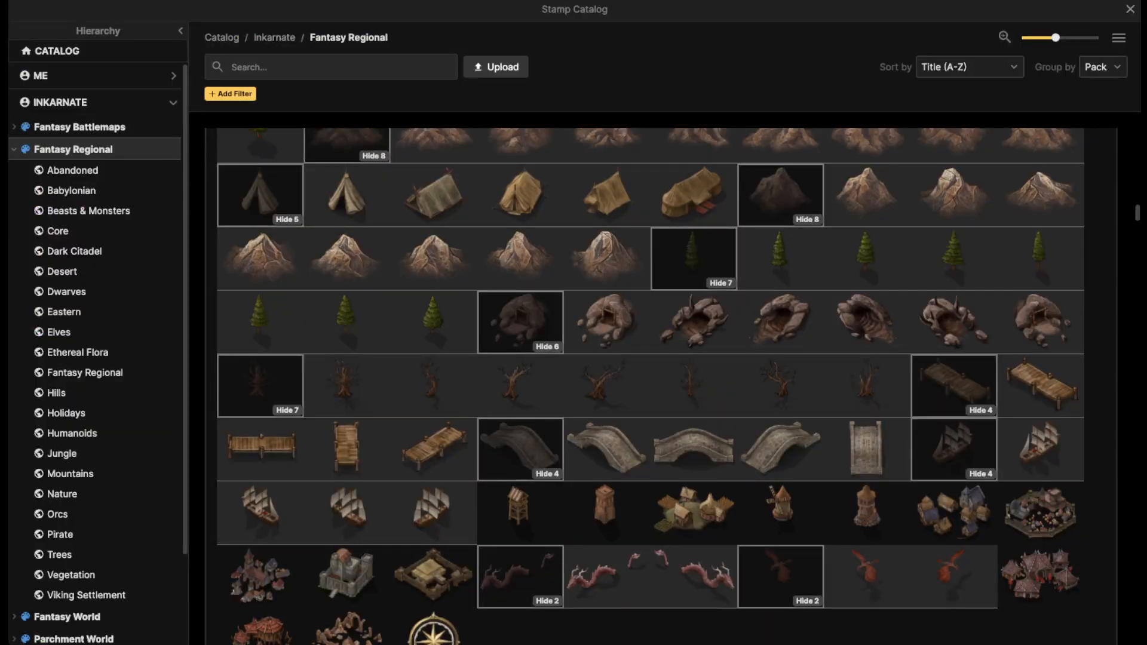
left_click(80, 126)
type("corpse")
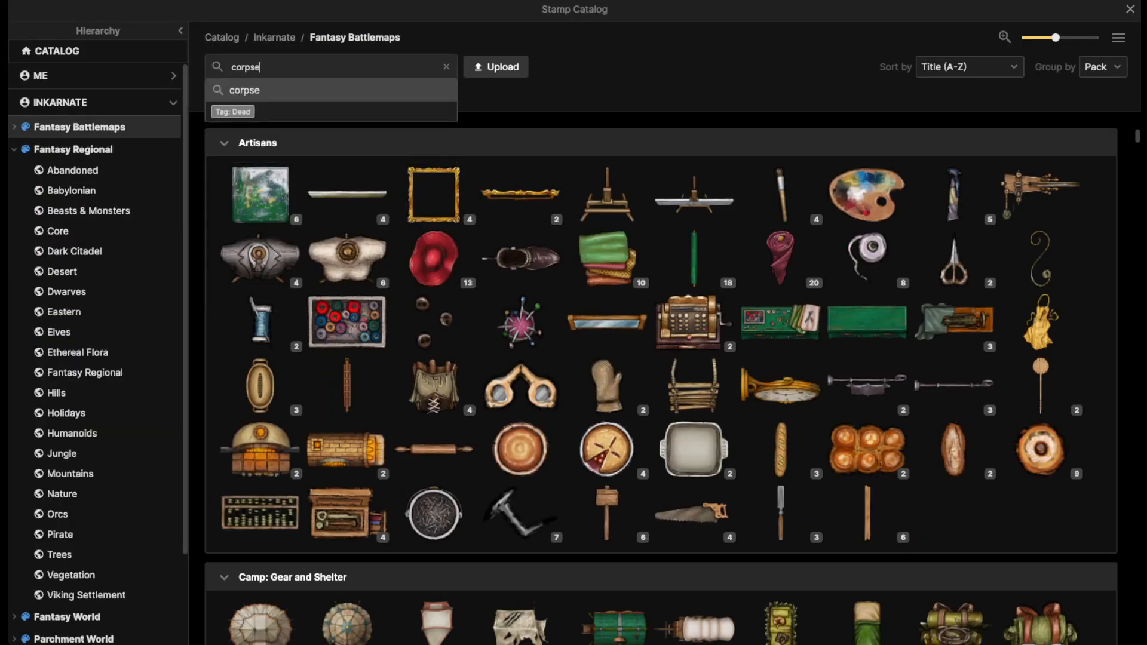
key("Return")
left_click(260, 195)
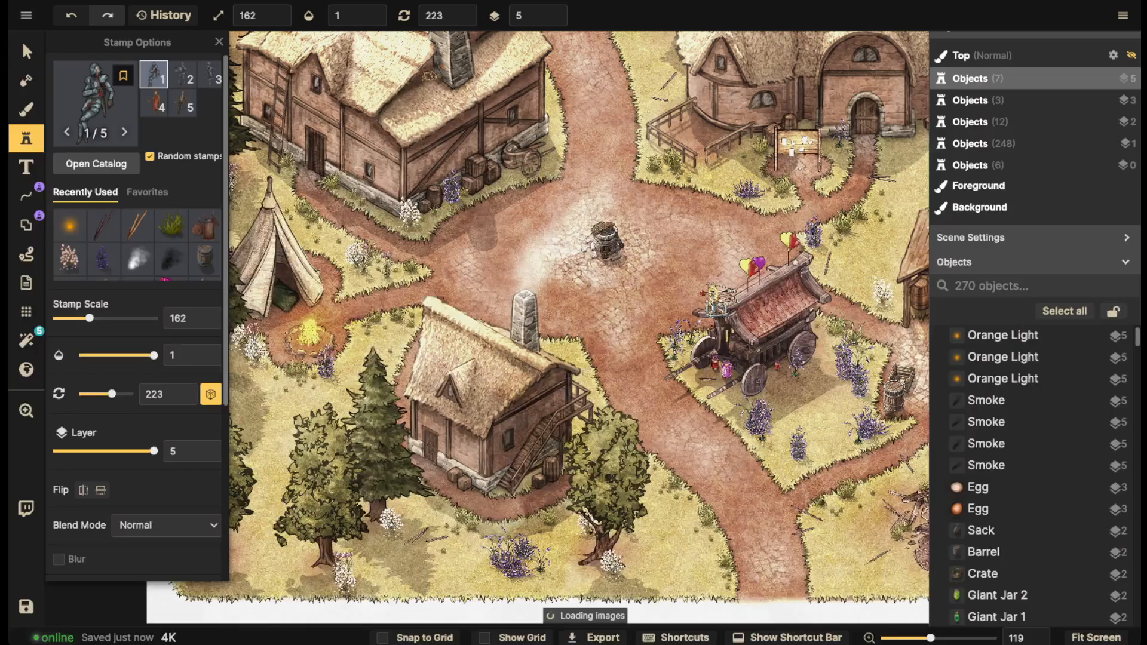
Switch the corpse stamp to variant 4, the figure in the red dress, and reduce its stamp scale to 82 for placement
left_click(469, 265)
key("Right")
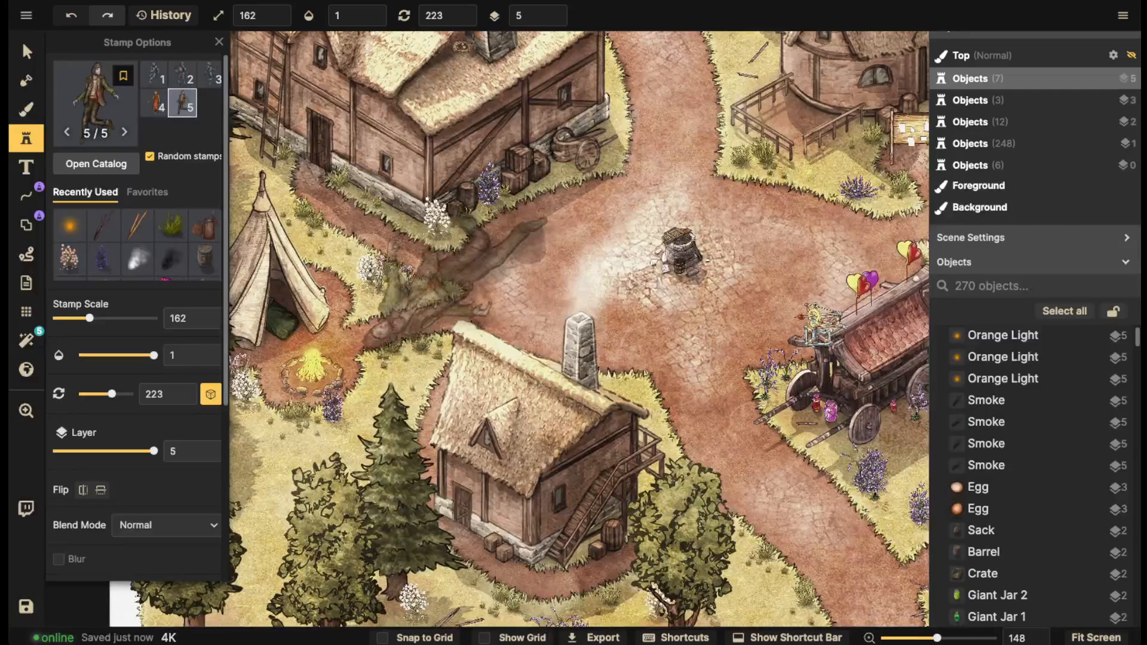
key("Left")
left_click_drag(343, 373, 176, 224)
scroll(480, 361, "down", 6)
key("space")
left_click_drag(687, 335, 269, 525)
left_click_drag(382, 179, 491, 521)
left_click_drag(287, 418, 872, 272)
left_click_drag(508, 562, 741, 493)
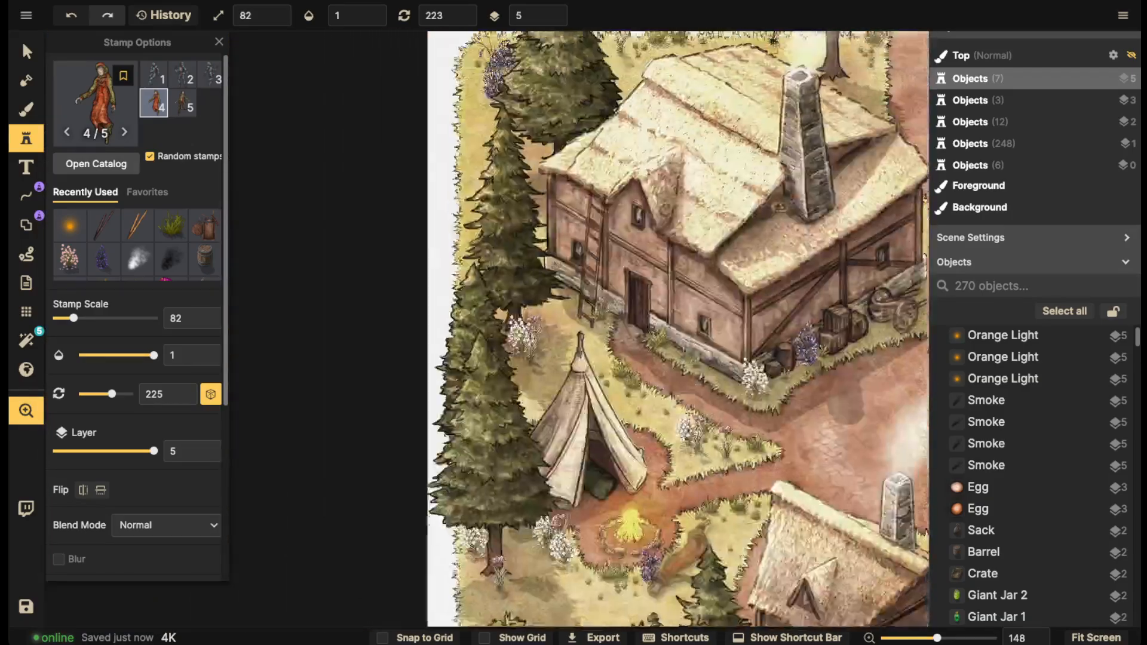
Place the corpse stamp at scale 32 behind the large two-towered thatched house and set its shadow to None
left_click_drag(872, 287, 137, 333)
scroll(578, 137, "up", 5)
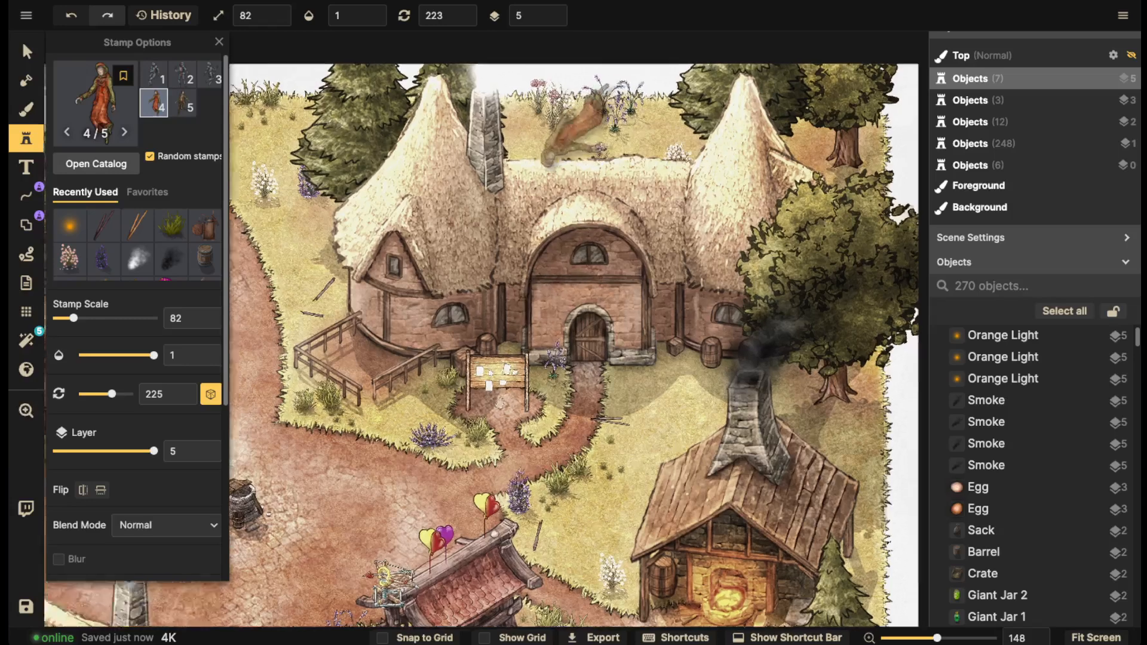
scroll(569, 144, "down", 6)
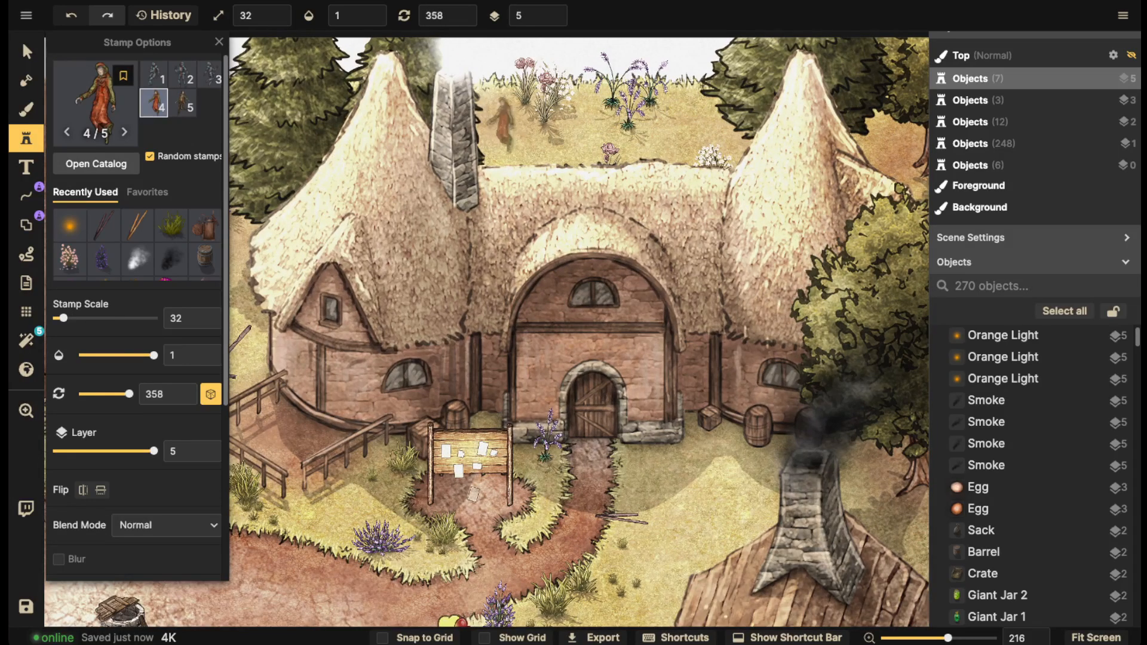
left_click(507, 131)
key("v")
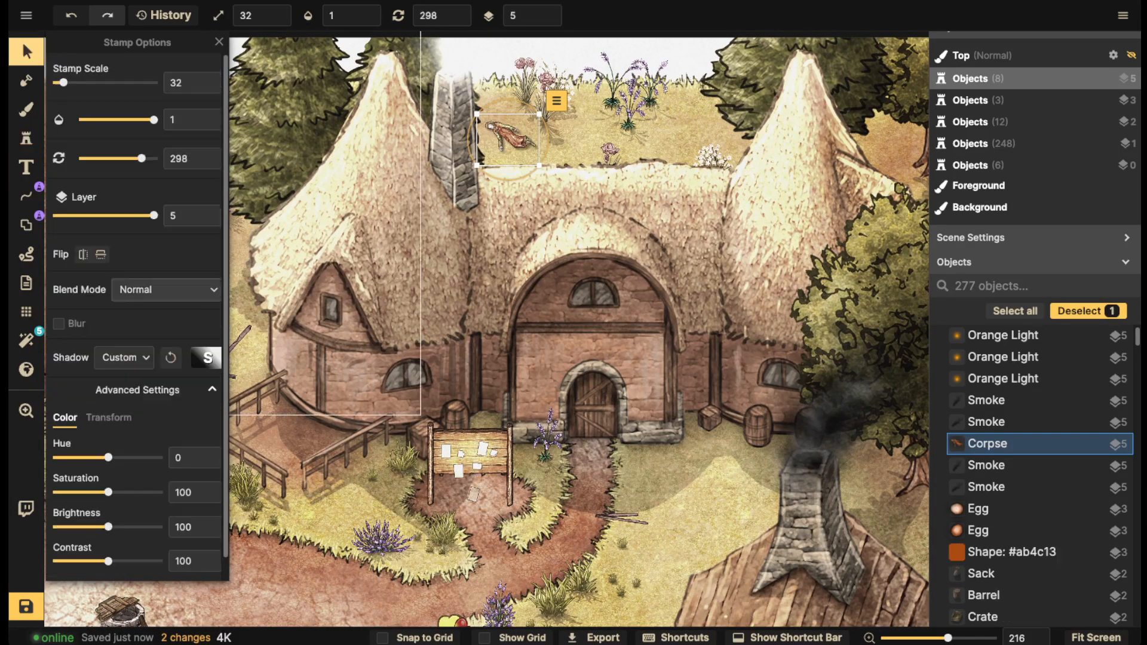
left_click(124, 357)
left_click(180, 376)
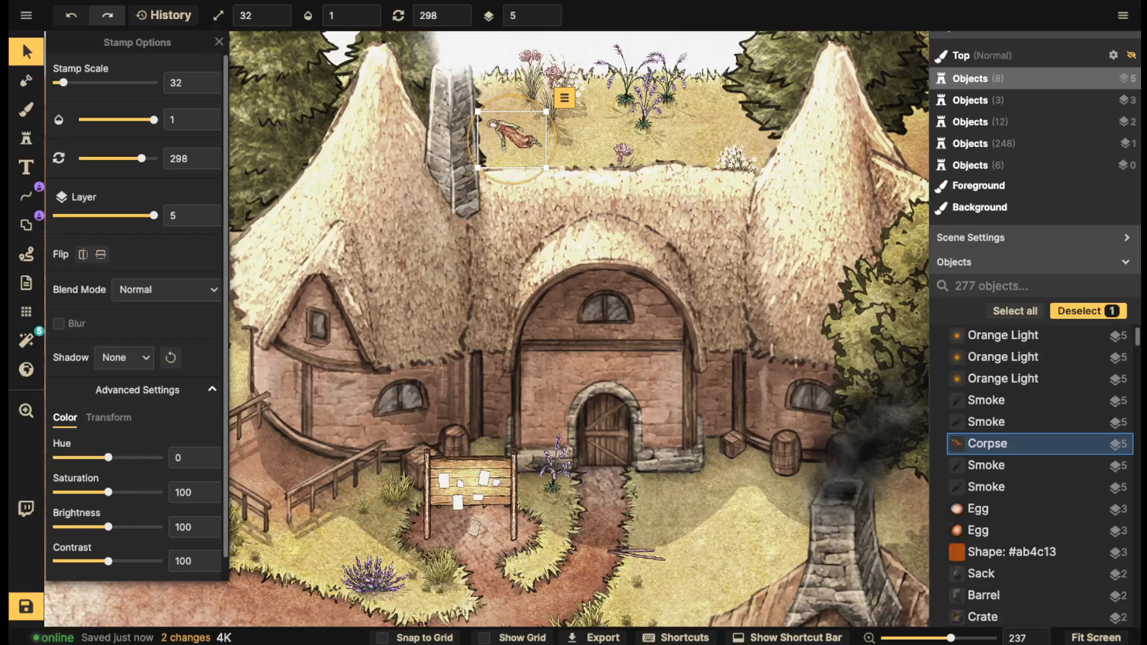
Move the corpse to the house's front doorway, rotate it to 13 and resize it to scale 38 to match the door
left_click_drag(512, 136, 601, 443)
scroll(601, 470, "up", 5)
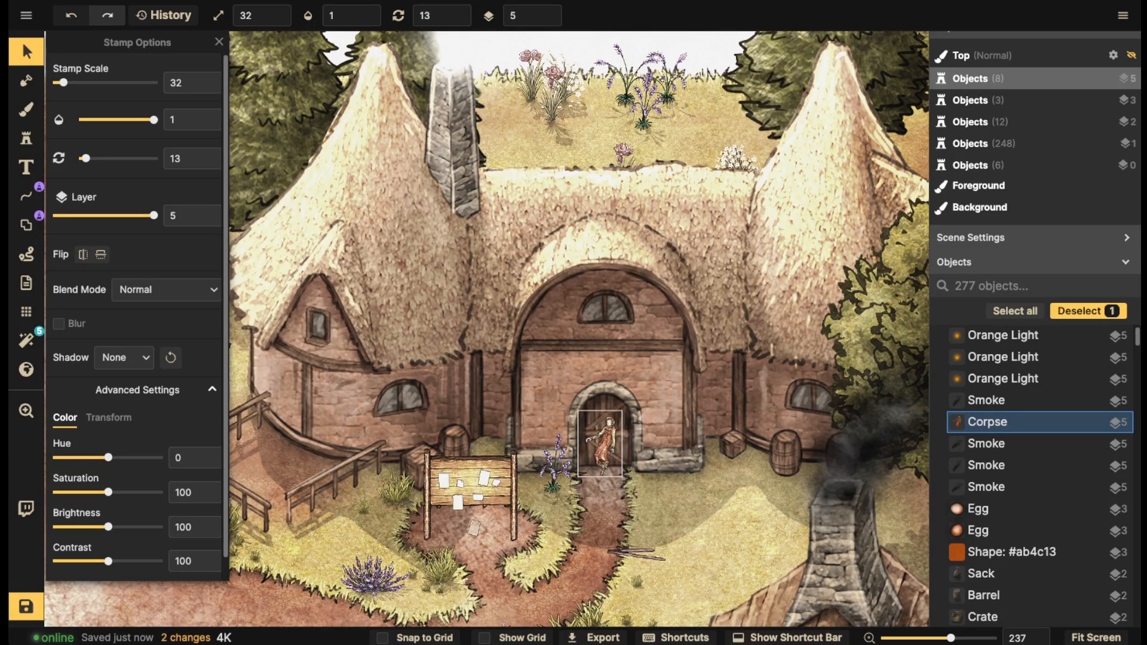
scroll(600, 440, "up", 5)
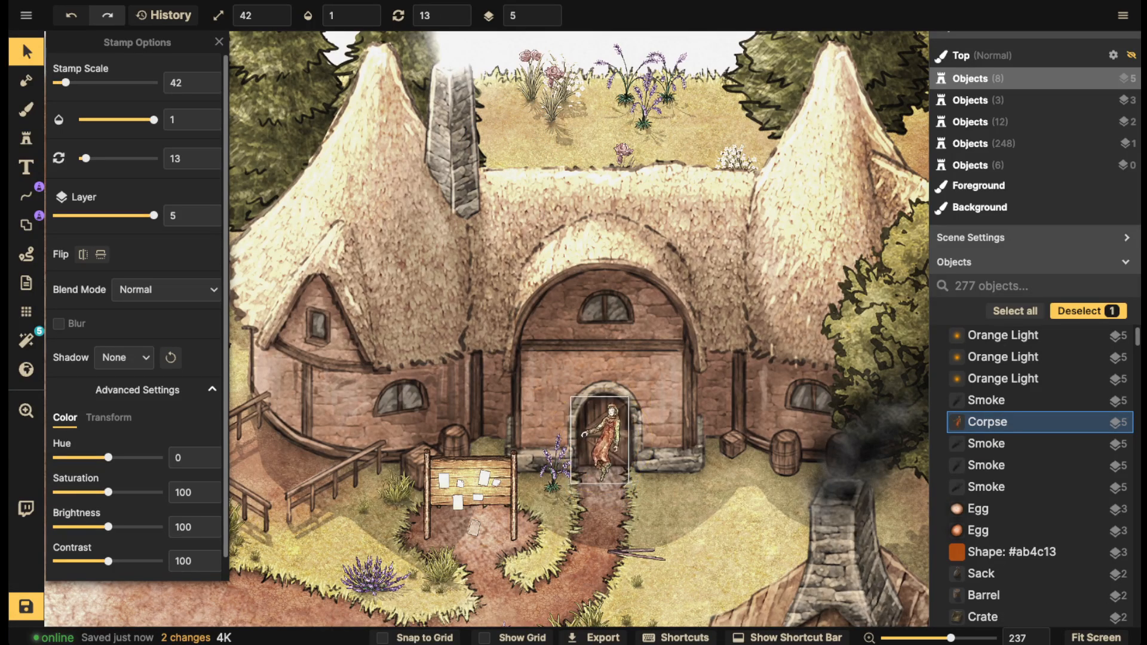
scroll(600, 440, "down", 2)
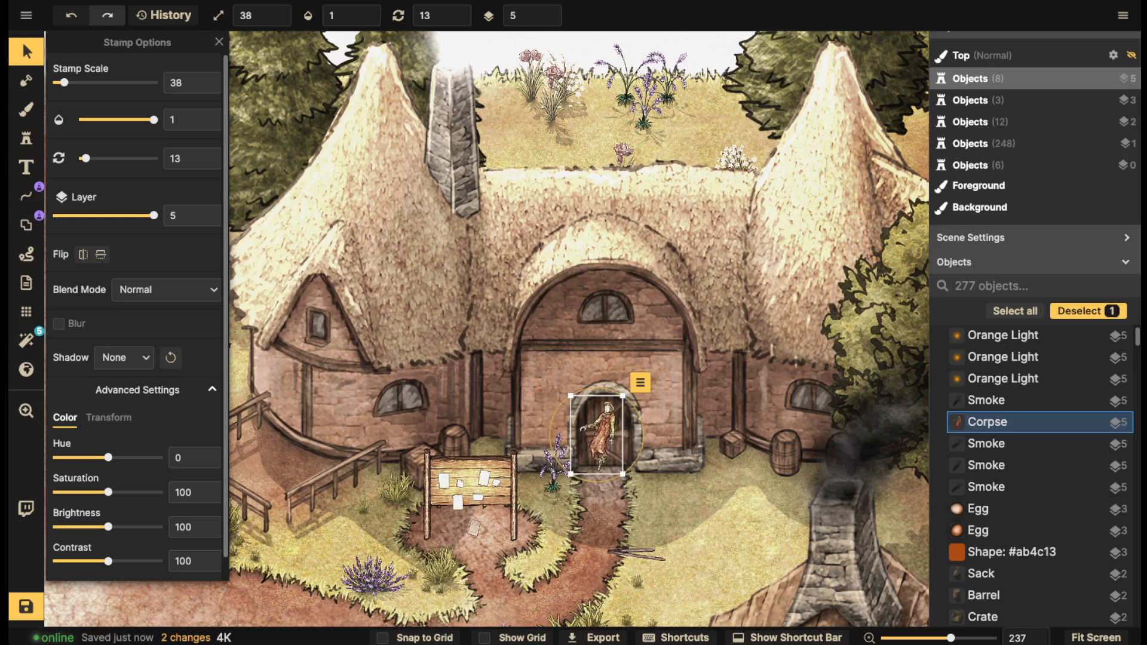
Move the corpse back behind the house beside the chimney, rotated to 313 and on layer 1
left_click_drag(599, 439, 491, 123)
scroll(522, 141, "down", 6)
scroll(541, 16, "down", 4)
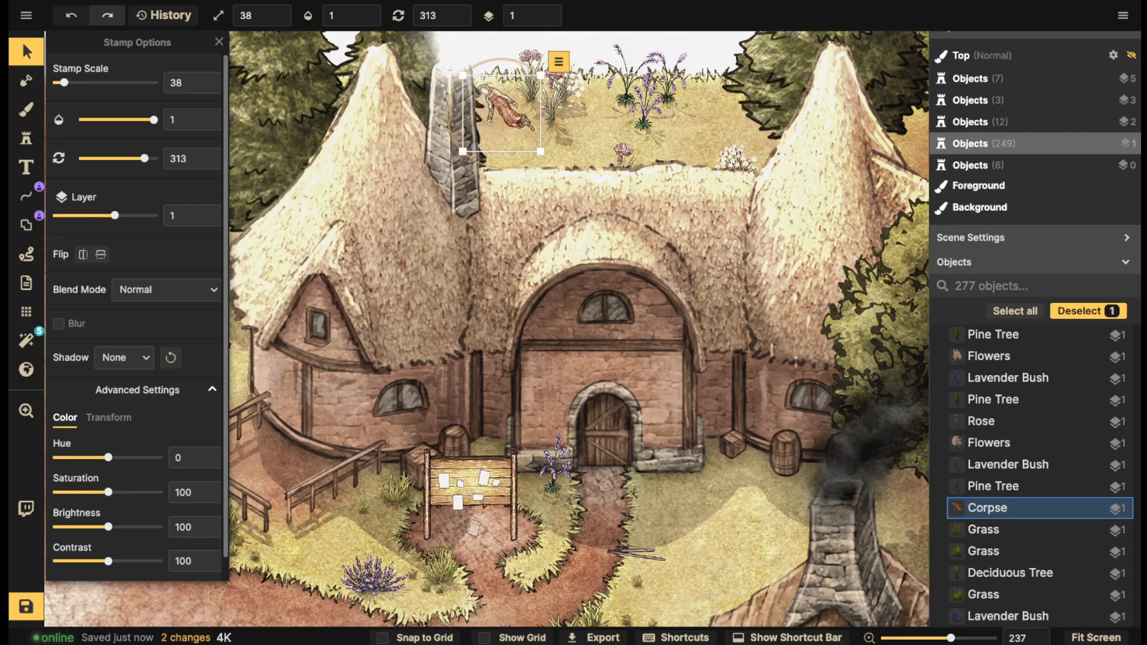
Move the white flower bush from behind the roof so it partly covers the corpse, and deselect it
left_click(738, 159)
left_click_drag(738, 159, 505, 134)
key("Escape")
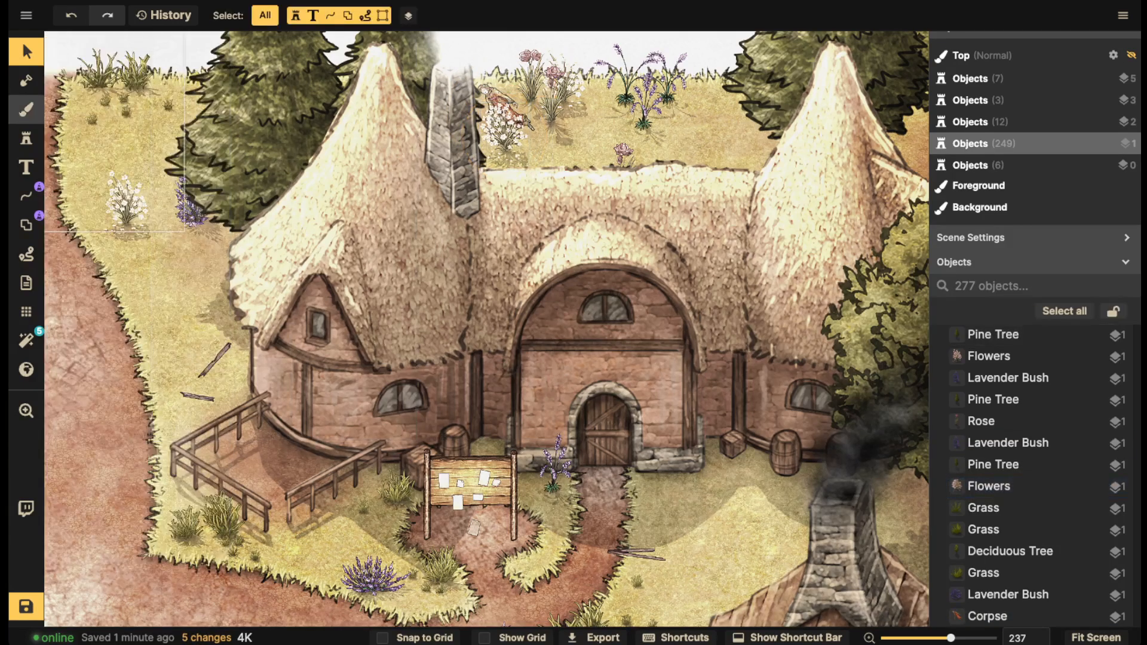
Brush the red-brown texture onto the foreground around the corpse behind the house, at size 20 and opacity 0.3
left_click(25, 138)
key("b")
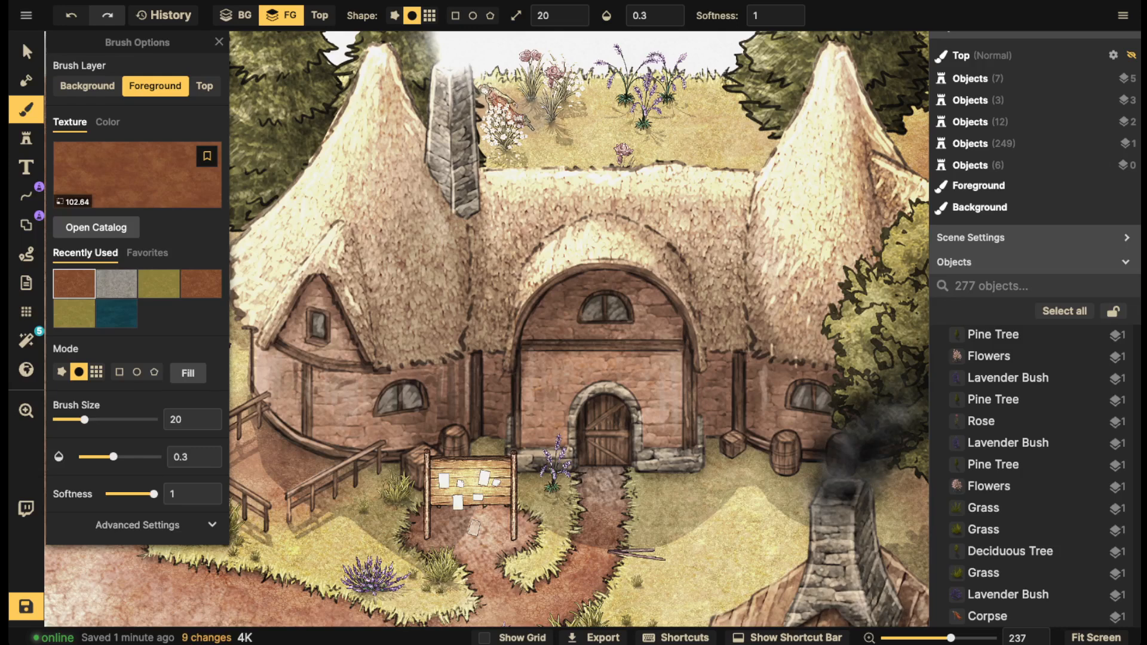
mouse_move(594, 147)
left_mouse_down()
mouse_move(552, 151)
mouse_move(647, 178)
mouse_move(736, 136)
mouse_move(689, 157)
mouse_move(773, 170)
mouse_move(528, 176)
left_mouse_up()
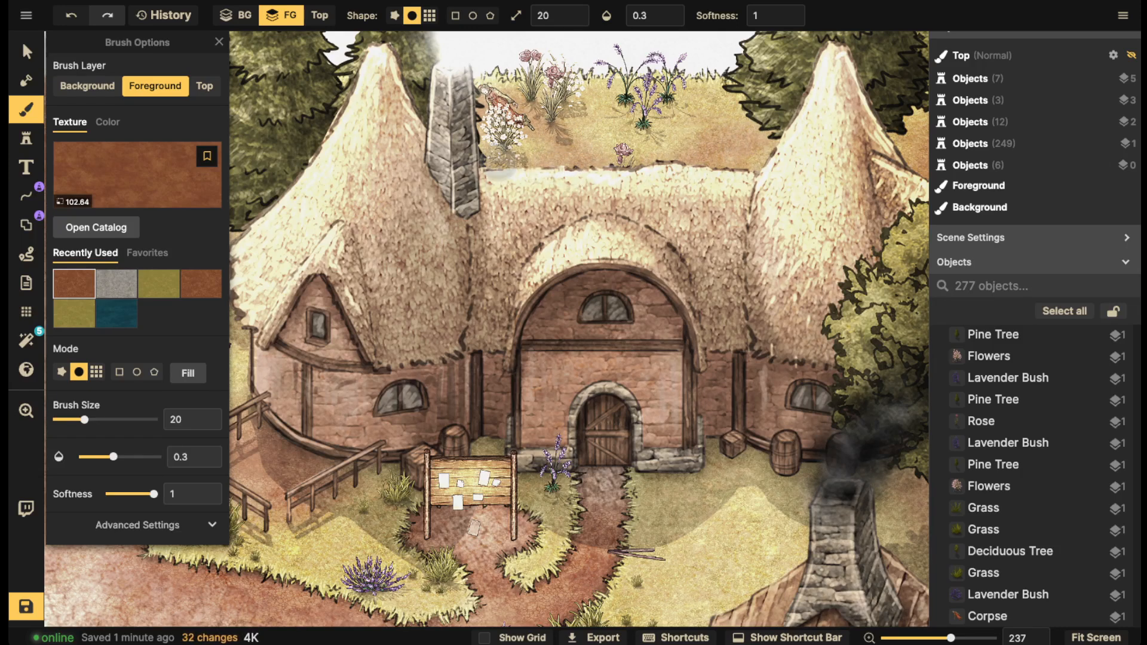
Search the stamp catalog for "rubble" and choose the wood rubble pile stamp
left_click(27, 51)
scroll(435, 270, "down", 5)
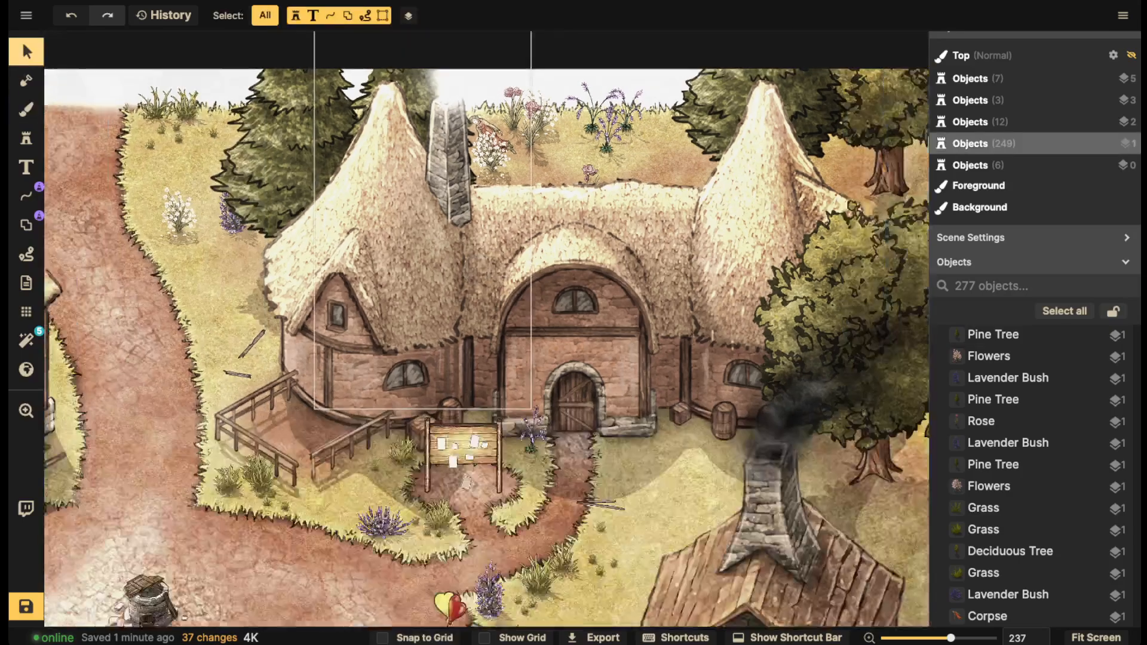
mouse_move(434, 263)
left_mouse_down()
mouse_move(516, 228)
mouse_move(613, 165)
mouse_move(525, 170)
left_mouse_up()
scroll(541, 317, "down", 3)
left_click(26, 138)
key("f")
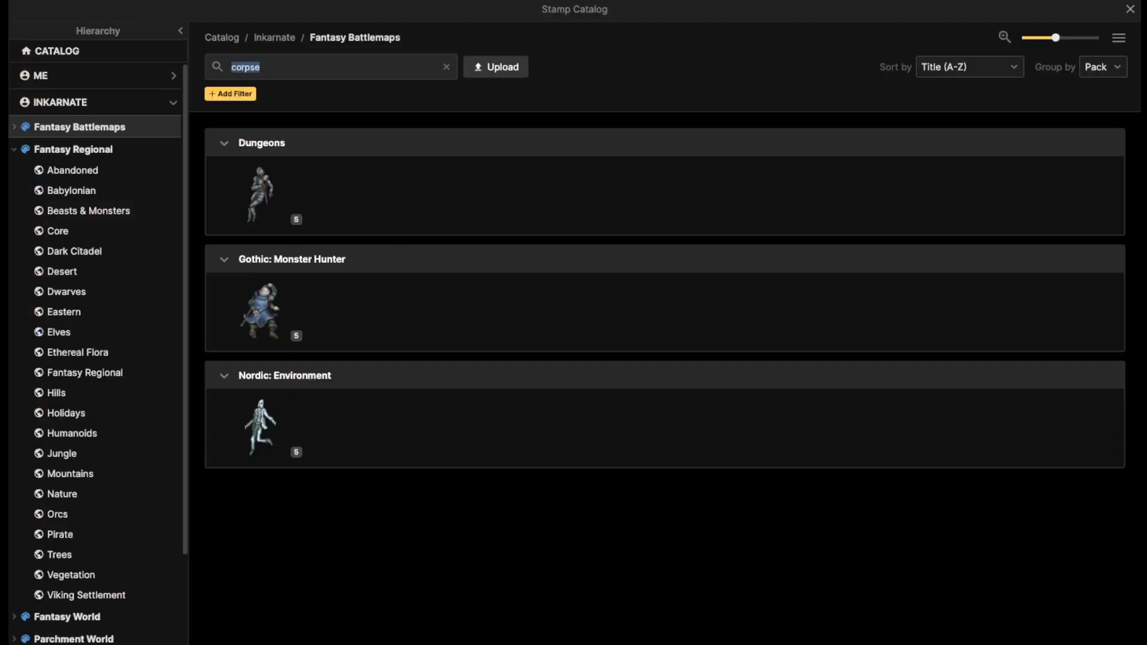
key("BackSpace")
scroll(661, 386, "down", 15)
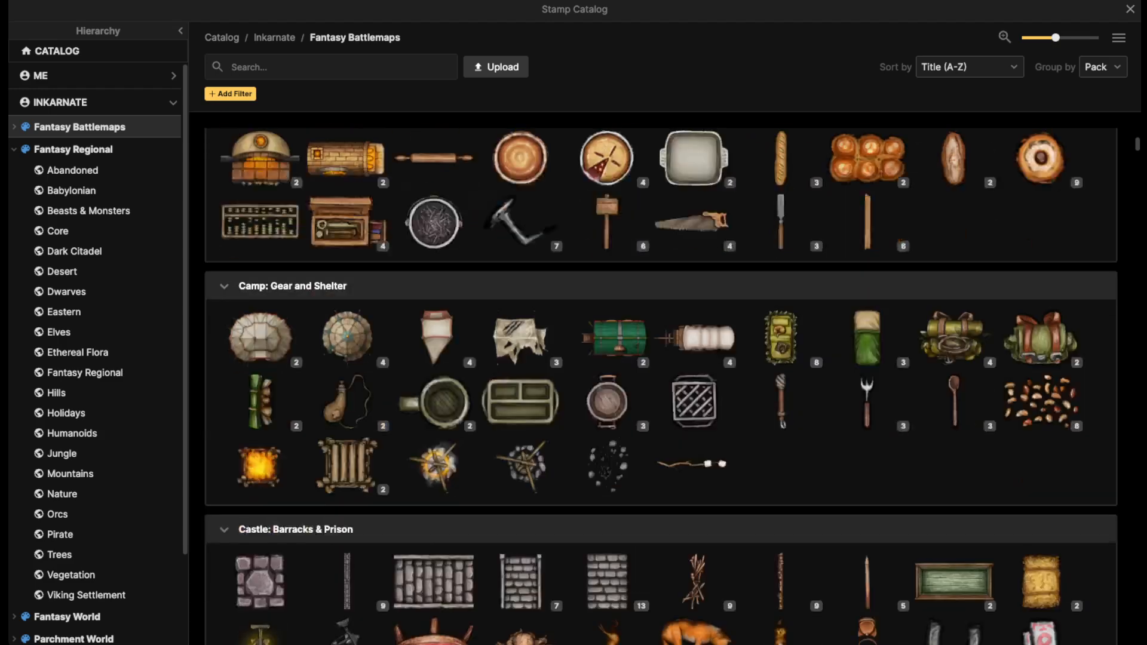
type("rubble")
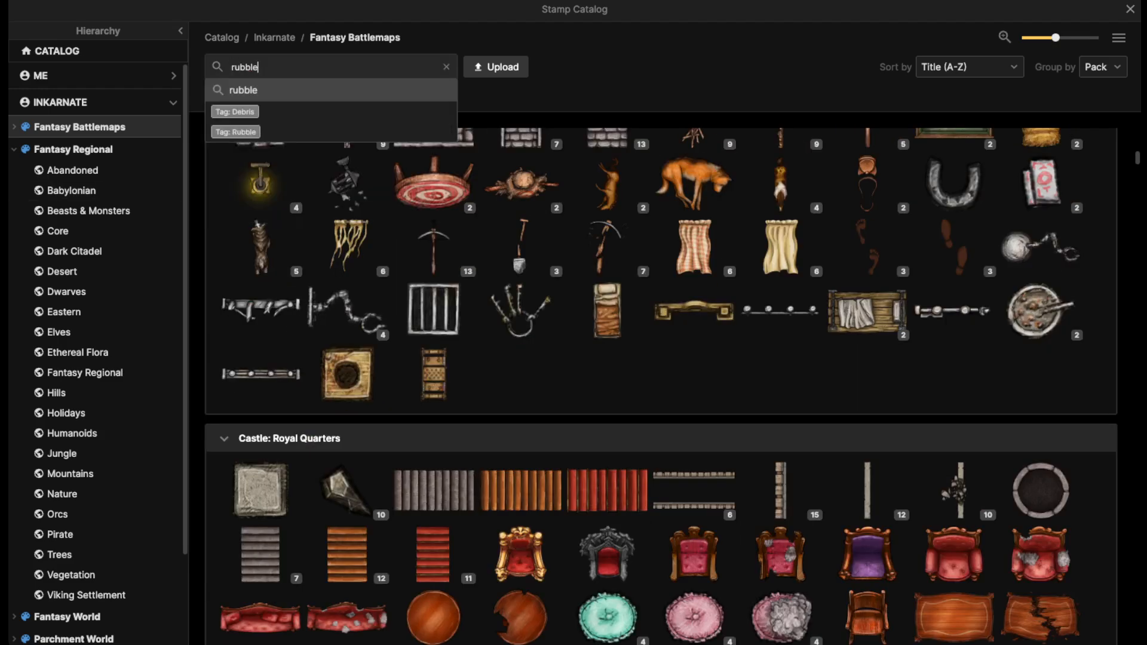
key("Return")
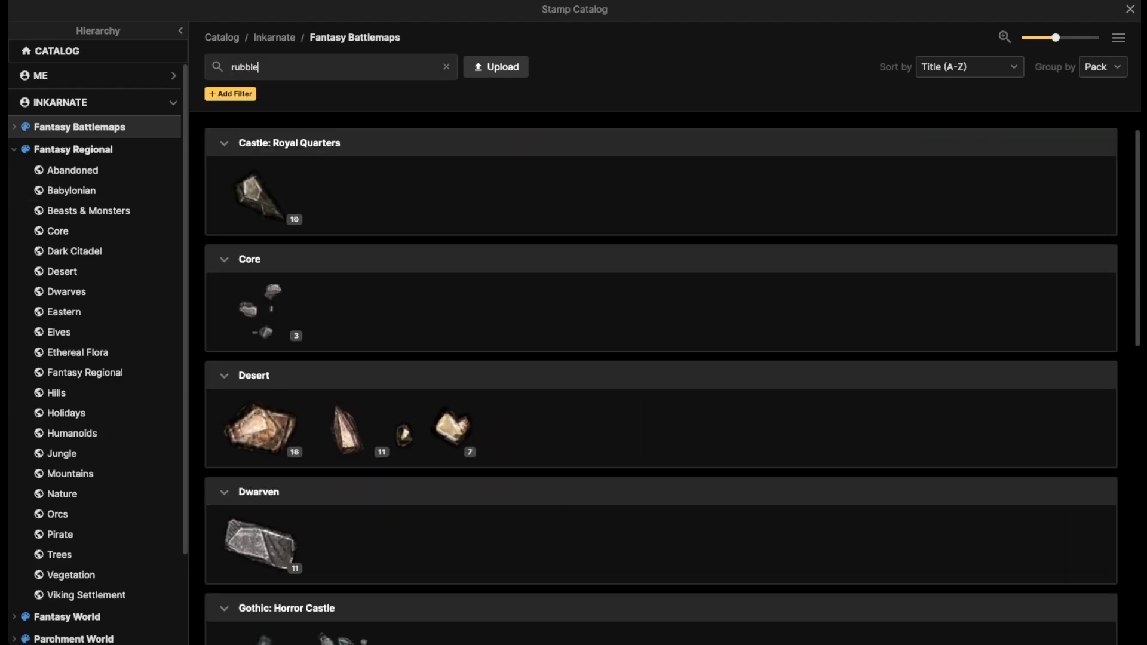
scroll(672, 386, "down", 10)
left_click(694, 482)
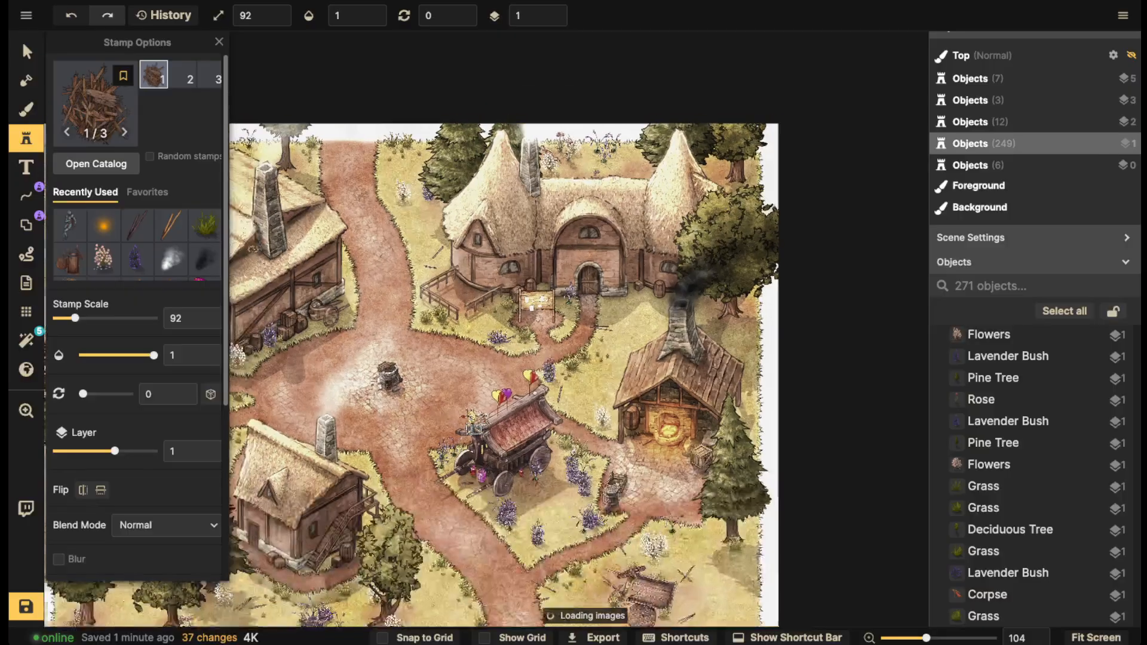
Try the wood rubble pile at scale 92 and rotation 90 beside the trees in the map's southwest corner
scroll(427, 474, "up", 1)
key("space")
left_click_drag(427, 475, 503, 310)
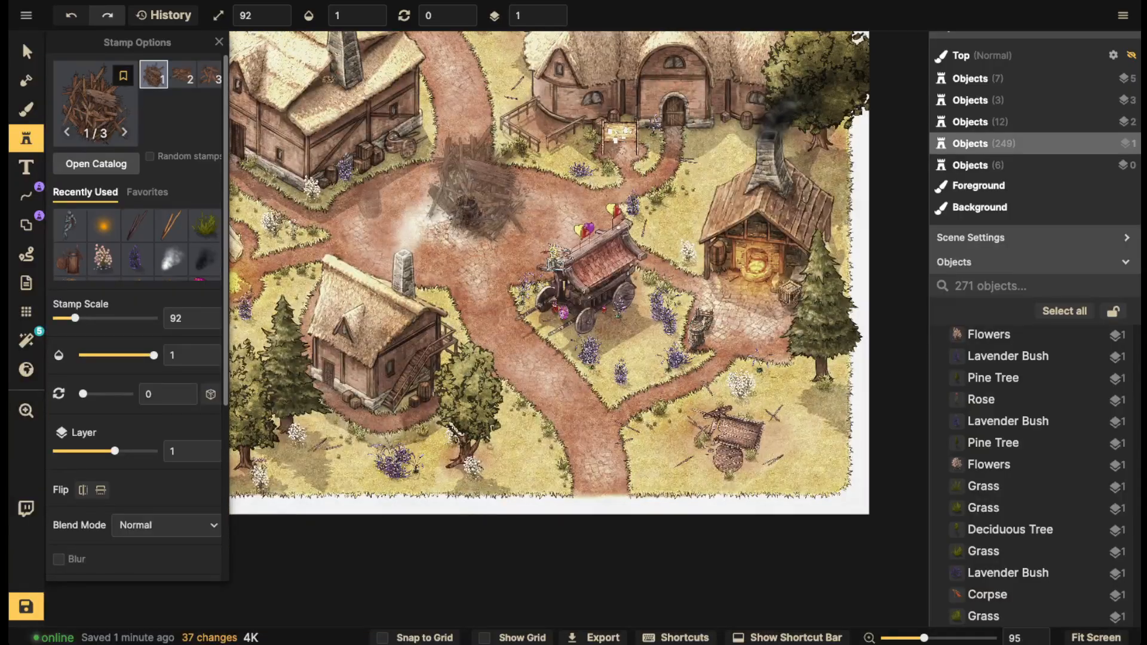
scroll(477, 190, "up", 6)
scroll(429, 221, "down", 1)
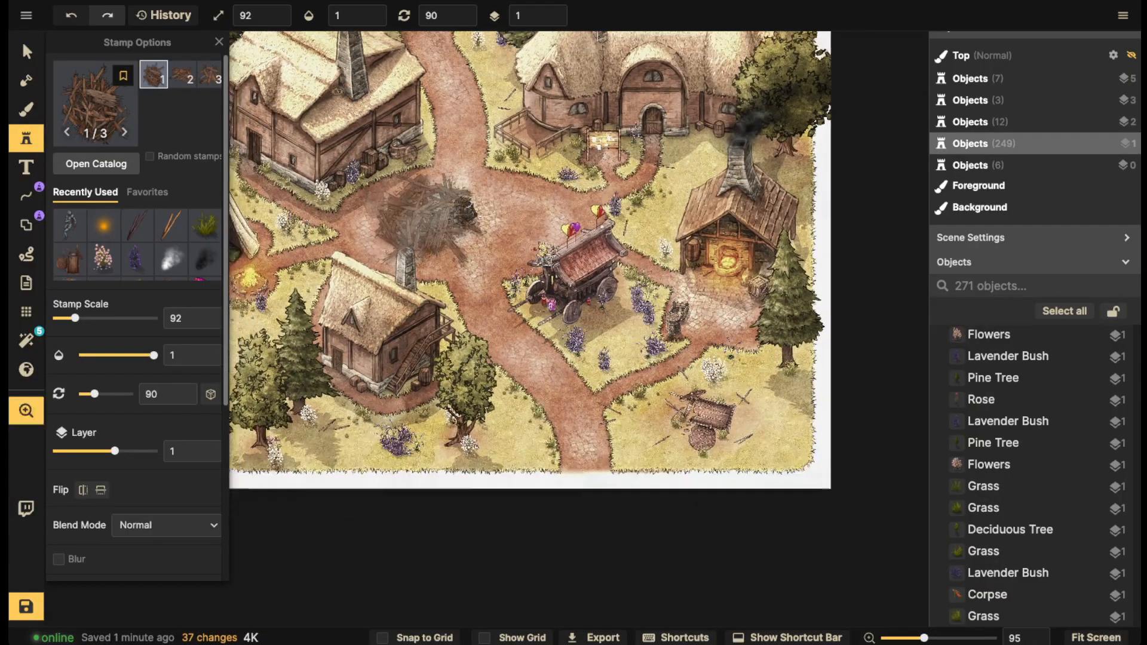
left_click_drag(428, 221, 446, 377)
key("space")
left_click_drag(517, 207, 655, 115)
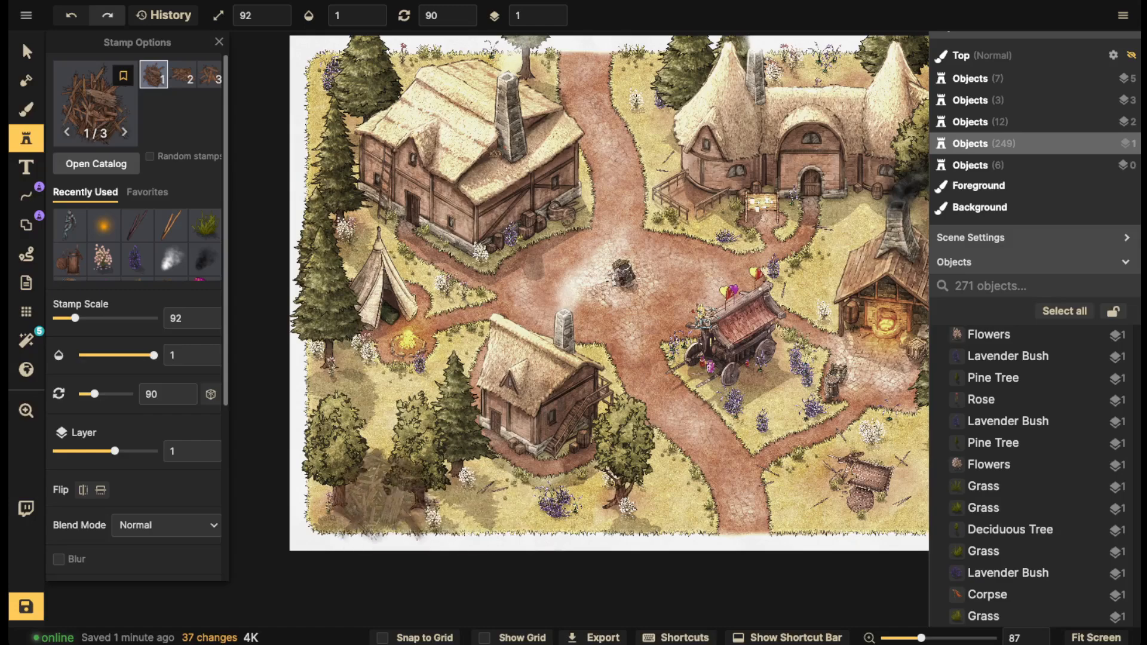
scroll(377, 481, "up", 4)
key("space")
left_click_drag(377, 481, 466, 419)
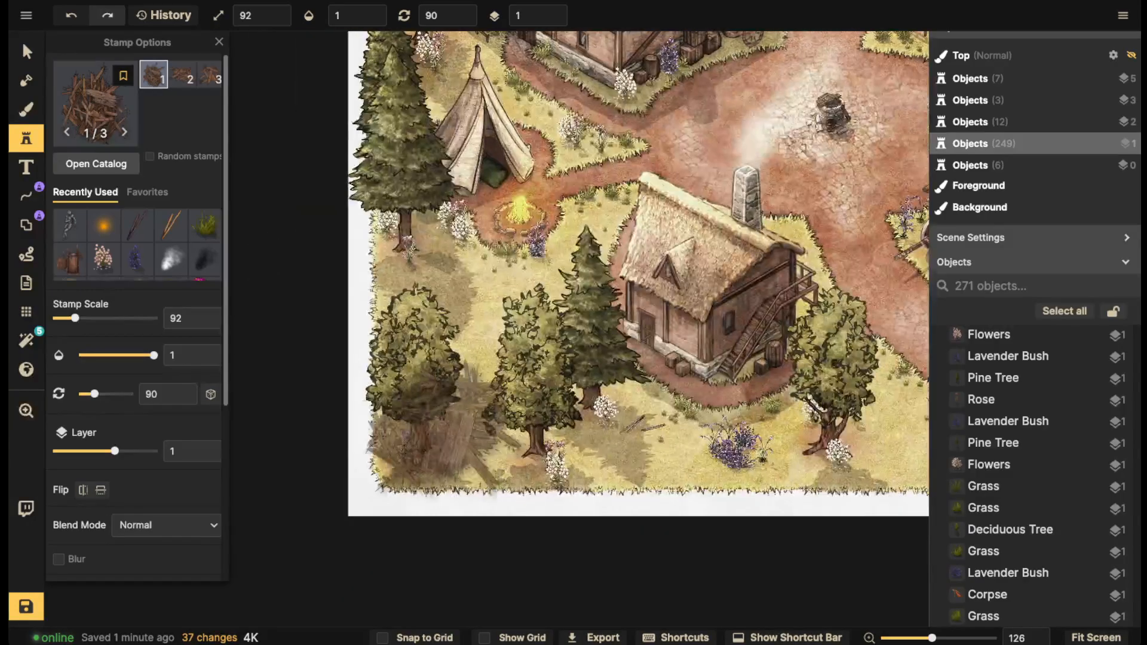
left_click(456, 420)
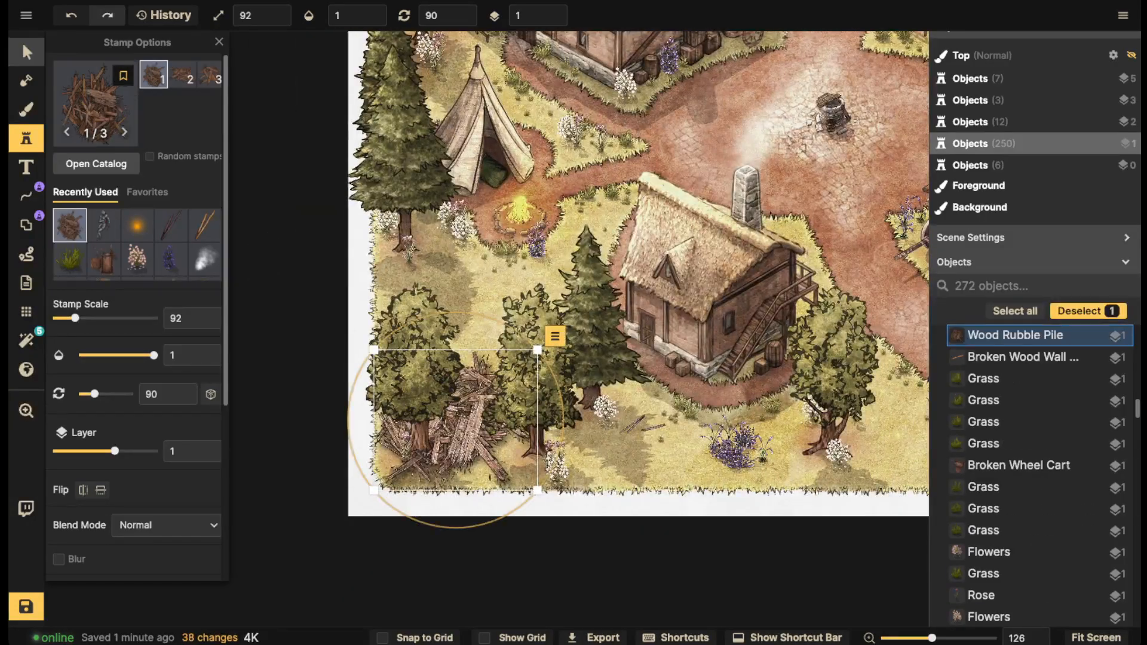
left_click(26, 52)
key("Delete")
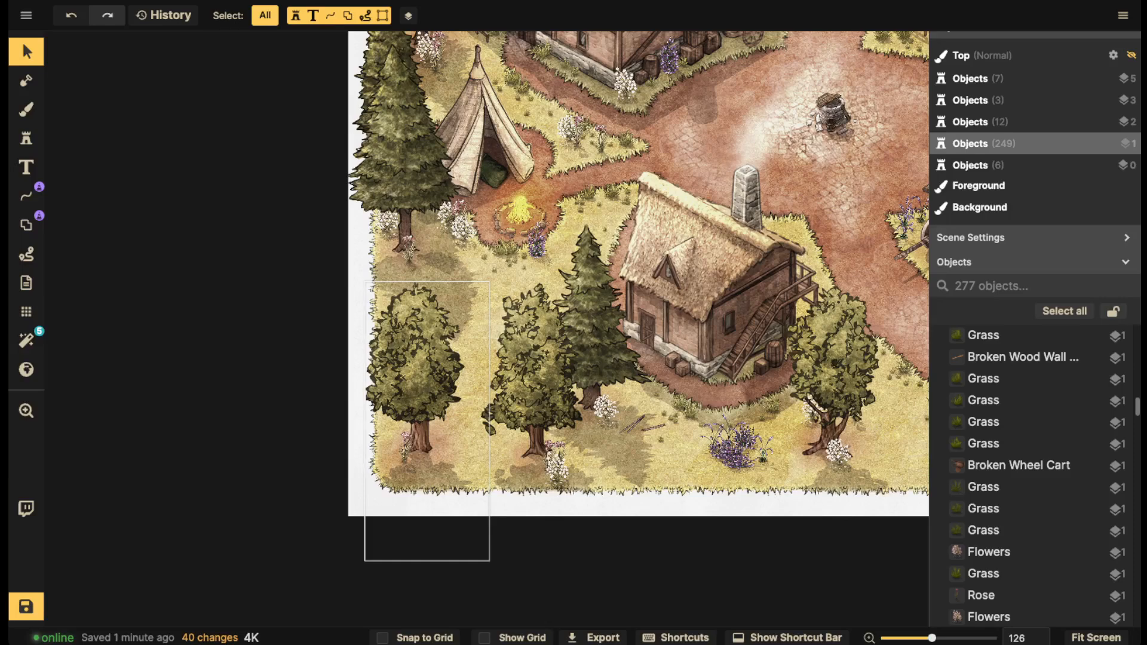
Replace the deciduous tree in the map's southwest corner with a wood rubble pile at scale 112
left_click_drag(364, 281, 490, 561)
key("Delete")
left_click(27, 139)
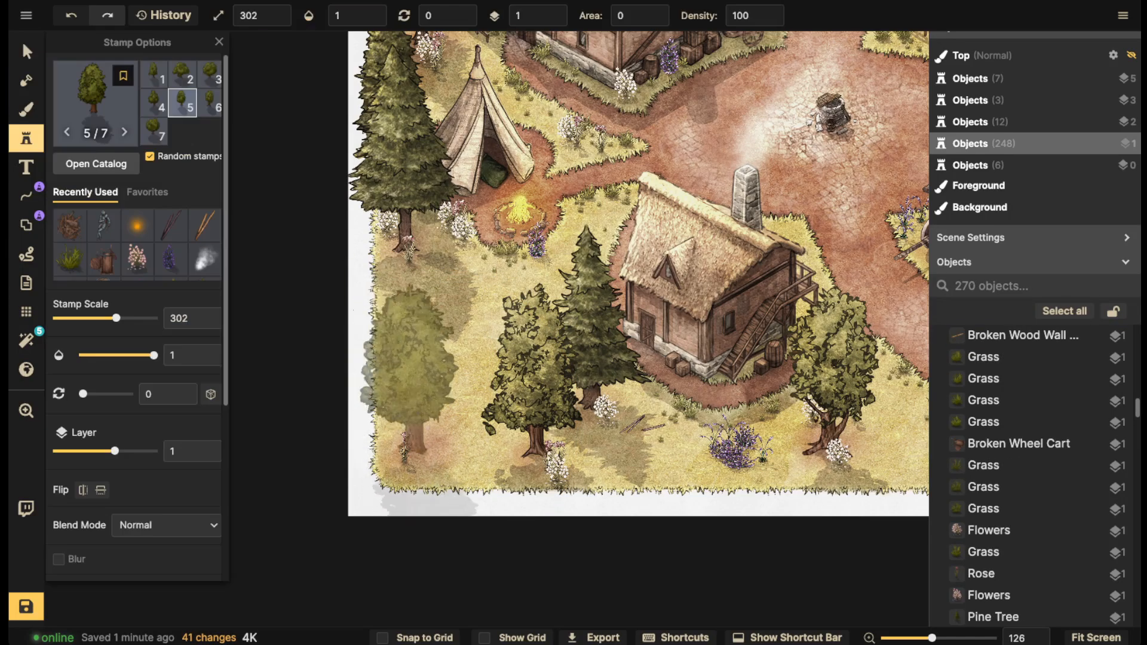
left_click(103, 225)
left_click(70, 226)
scroll(466, 404, "down", 10)
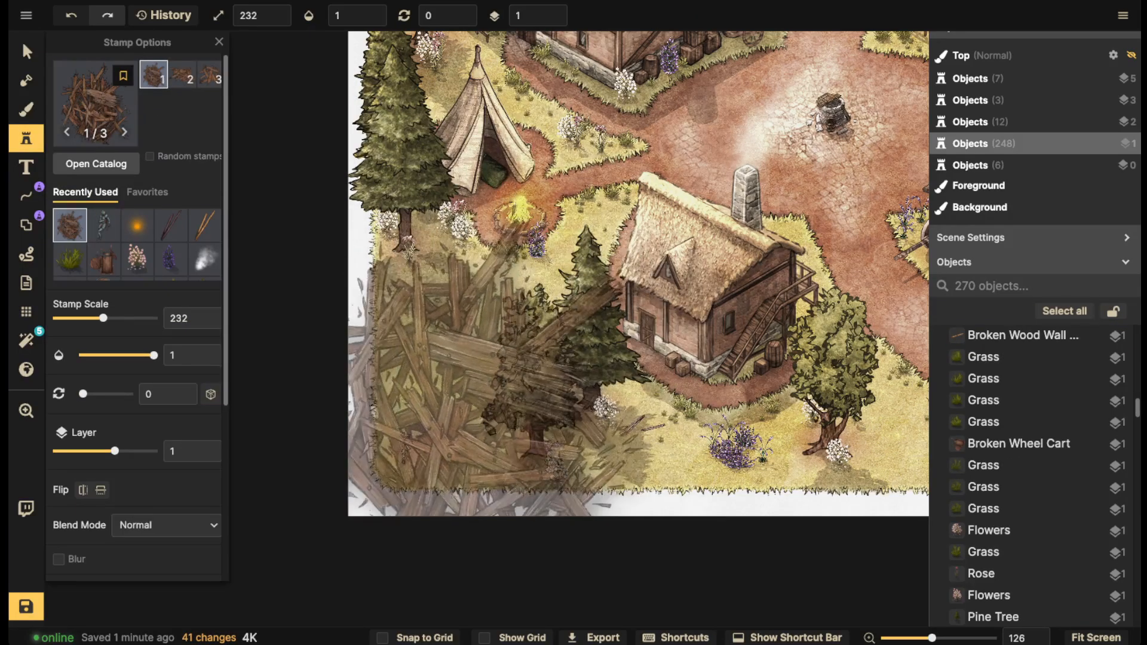
left_click(457, 388)
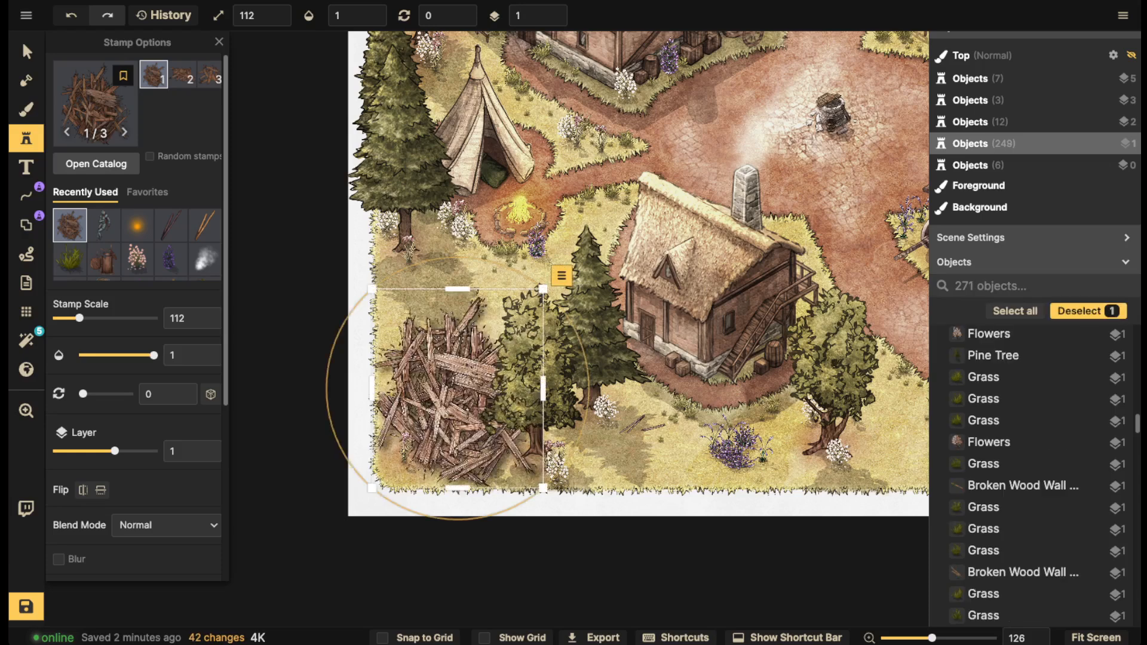
Rotate the wood rubble pile to 30 and nudge it slightly towards the northeast
key("v")
scroll(457, 389, "up", 2)
left_click_drag(457, 388, 472, 374)
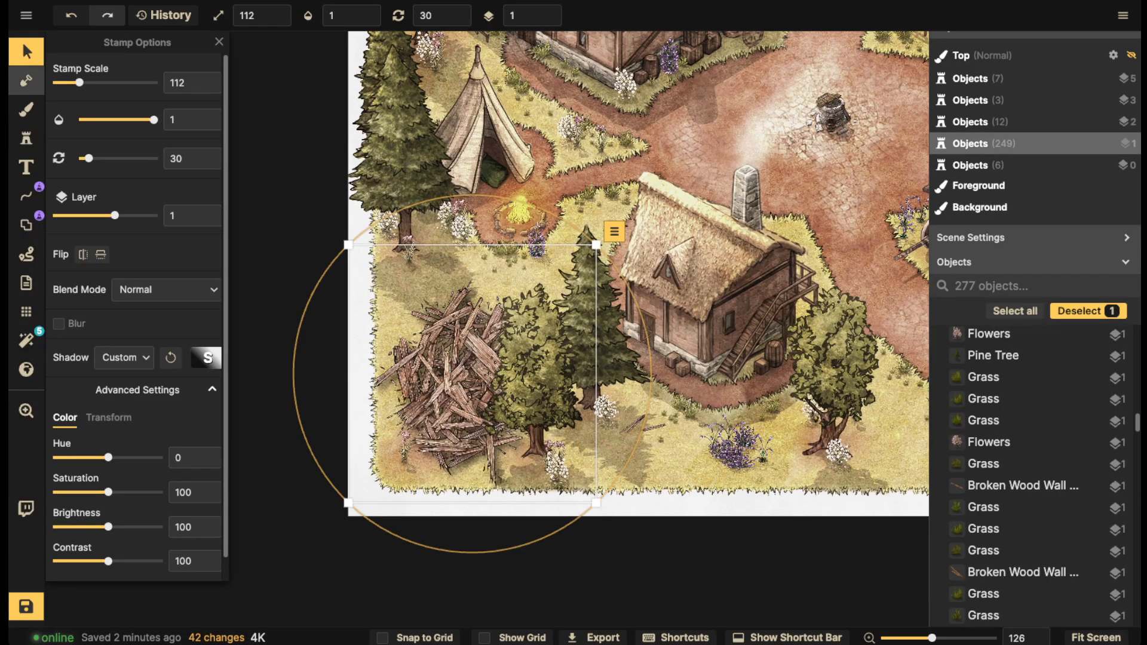
Set the wood rubble pile's shadow to None and shift it slightly towards the southwest corner of the map
left_click(26, 52)
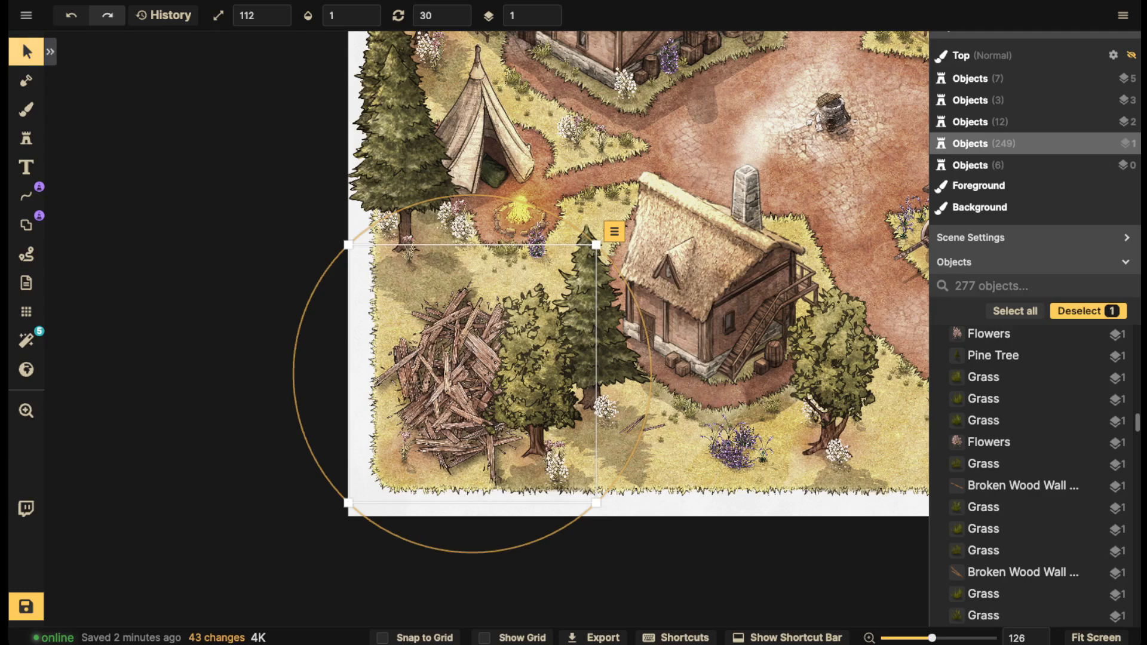
left_click(27, 52)
left_click(123, 358)
left_click(126, 388)
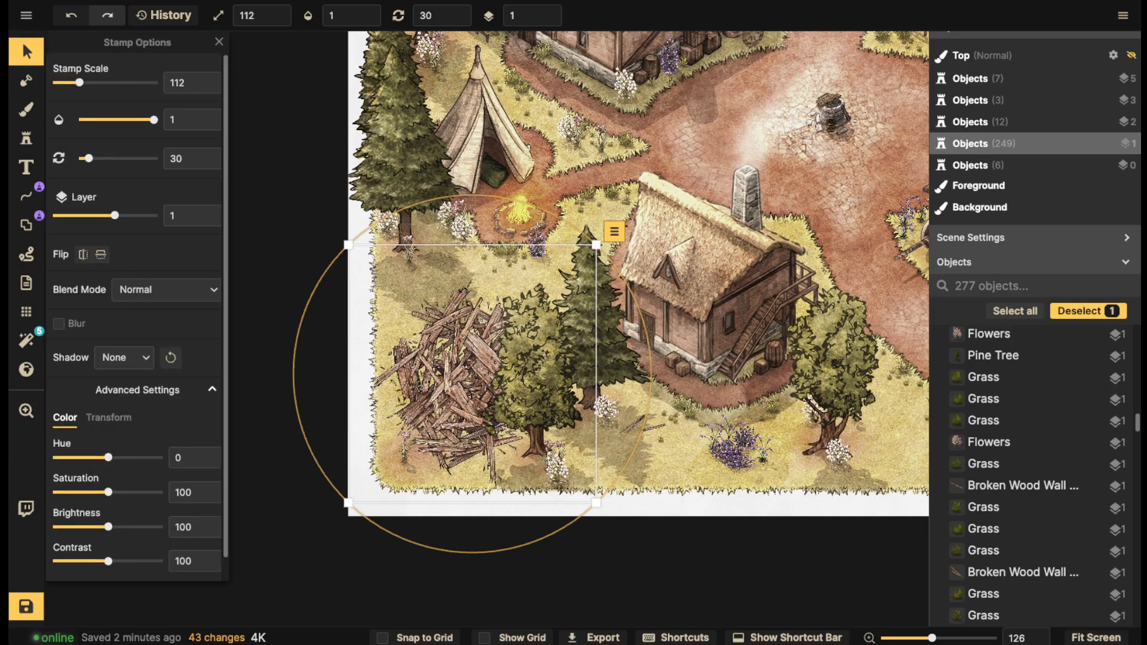
left_click_drag(445, 382, 433, 397)
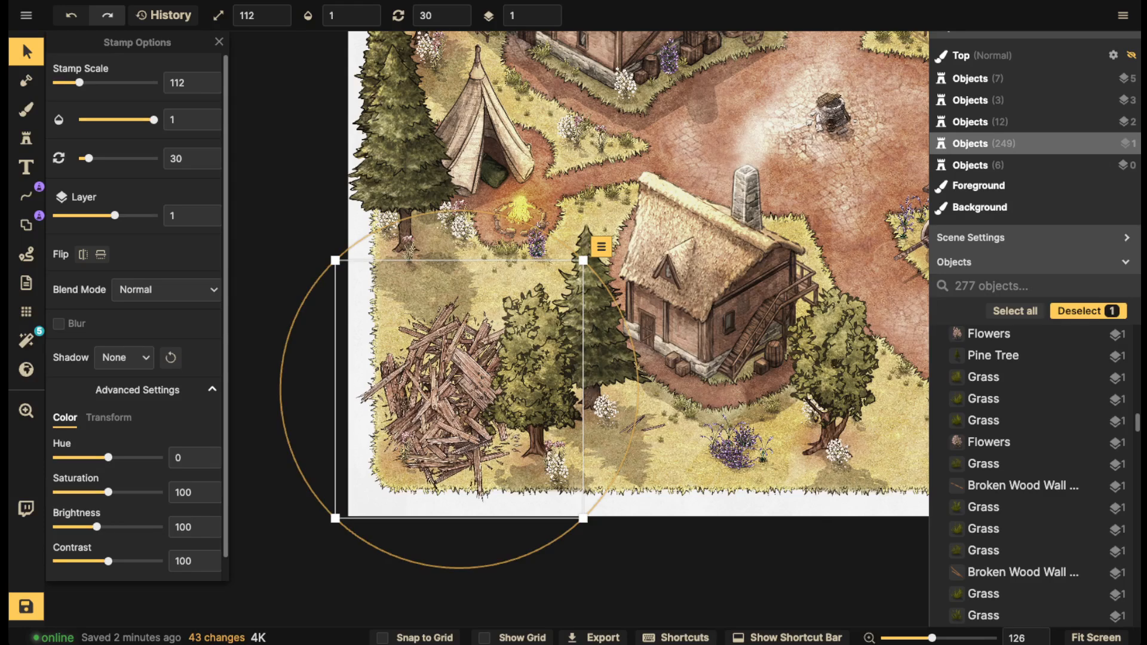
Darken the wood rubble pile to brightness 74 and rotate it to 45, adjusting its position slightly
left_click_drag(97, 527, 95, 527)
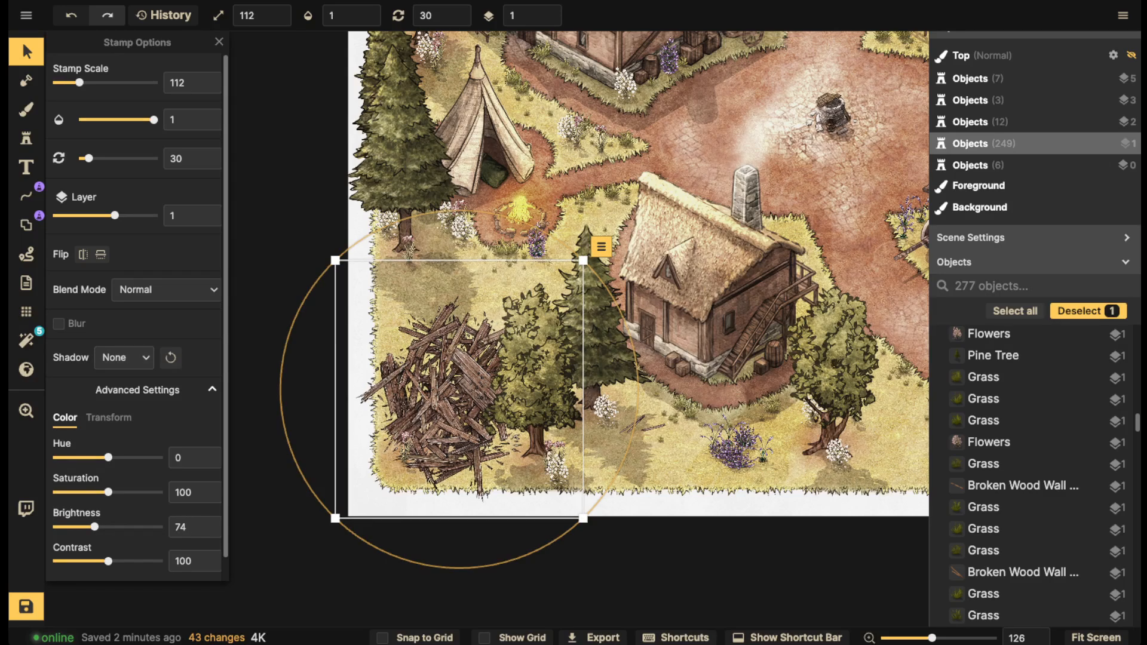
scroll(439, 389, "up", 1)
left_click_drag(439, 390, 441, 398)
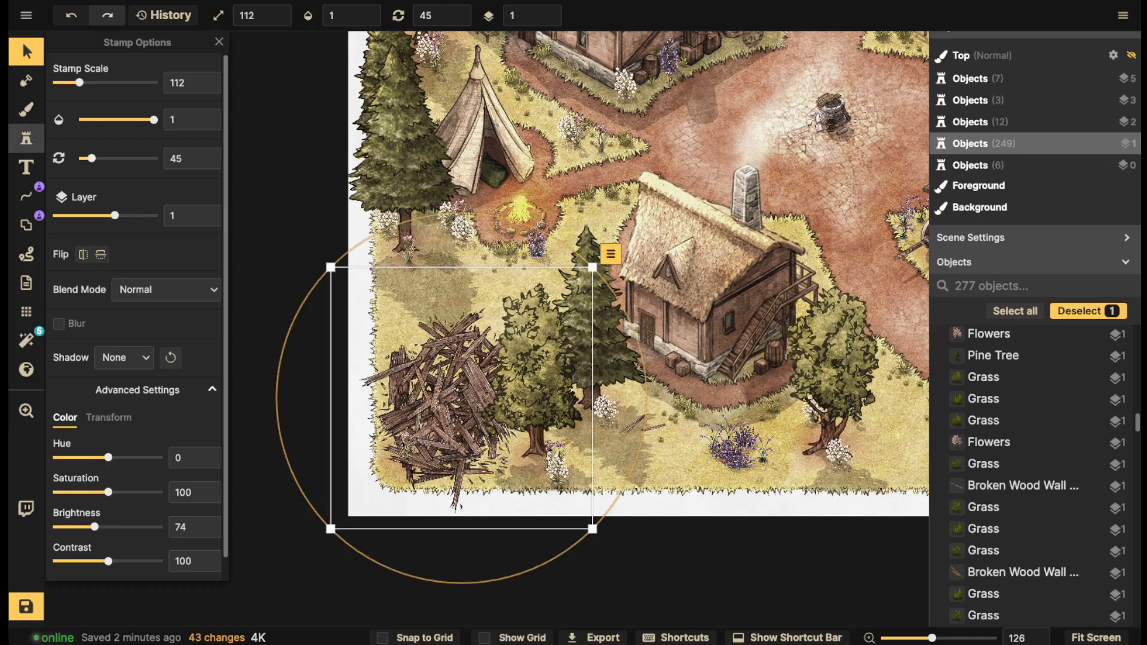
Dab the red-brown foreground texture around and beneath the wood rubble pile with brush size 90 and opacity 0.3
left_click(26, 110)
key("bracketright")
key("bracketright")
key("bracketright")
key("bracketright")
left_click(466, 382)
left_click(434, 366)
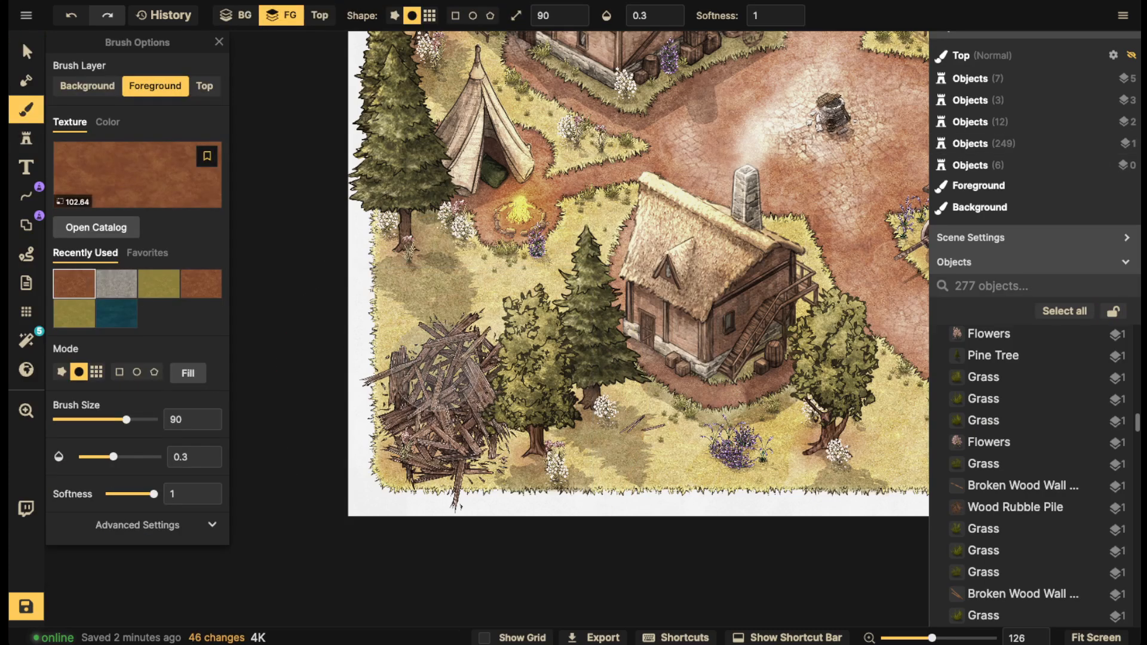
left_click(425, 358)
left_click(416, 350)
left_click(424, 352)
left_click(470, 348)
left_click(500, 365)
left_click(472, 383)
left_click(483, 412)
left_click(496, 439)
left_click(486, 449)
left_click(481, 455)
left_click(503, 452)
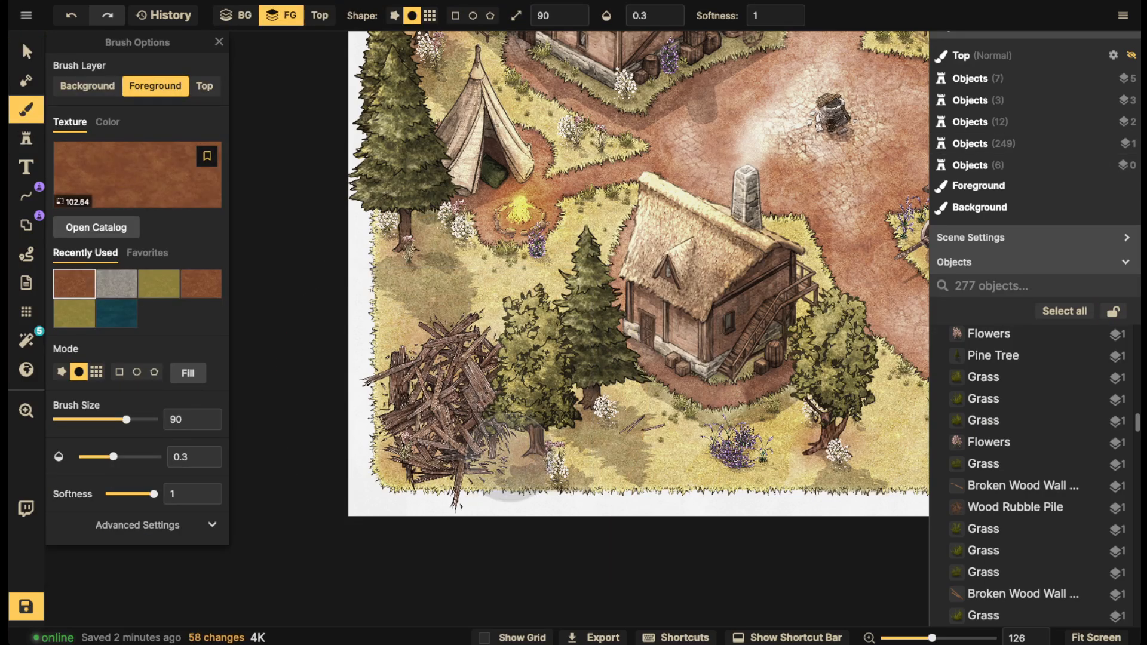
left_click(484, 460)
left_click(445, 439)
left_click(499, 411)
left_click(521, 414)
left_click(515, 377)
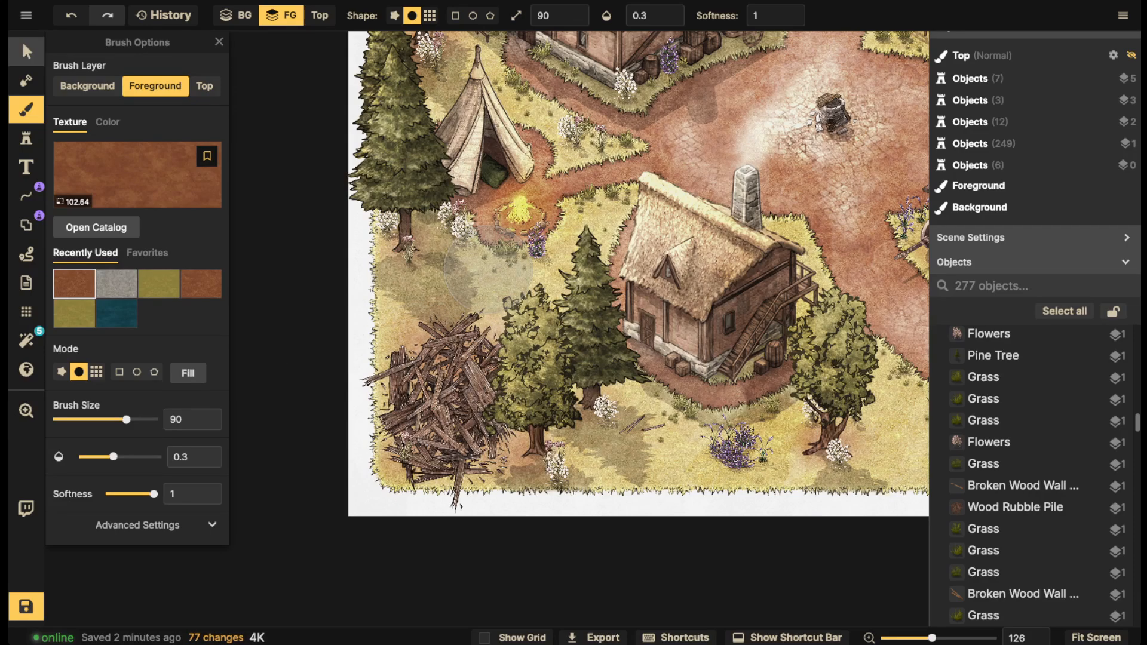
Place a second, smaller wood rubble pile at scale 62 and rotation 0 on the grass south of the small thatched house
left_click(26, 51)
scroll(597, 334, "down", 3)
left_click(26, 110)
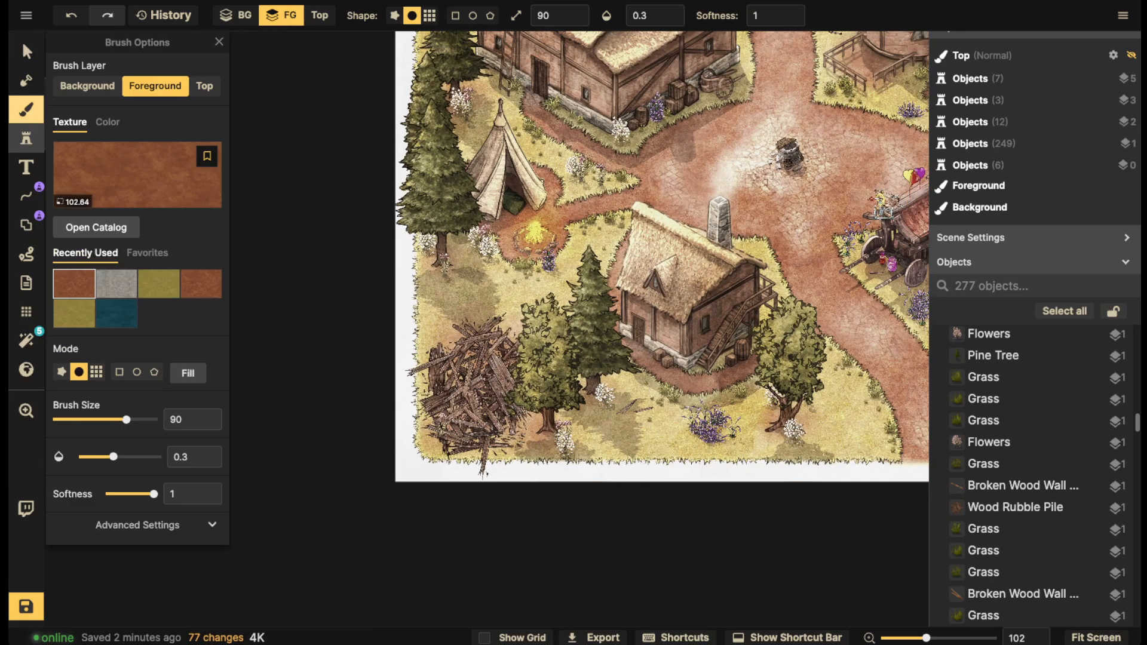
left_click(26, 138)
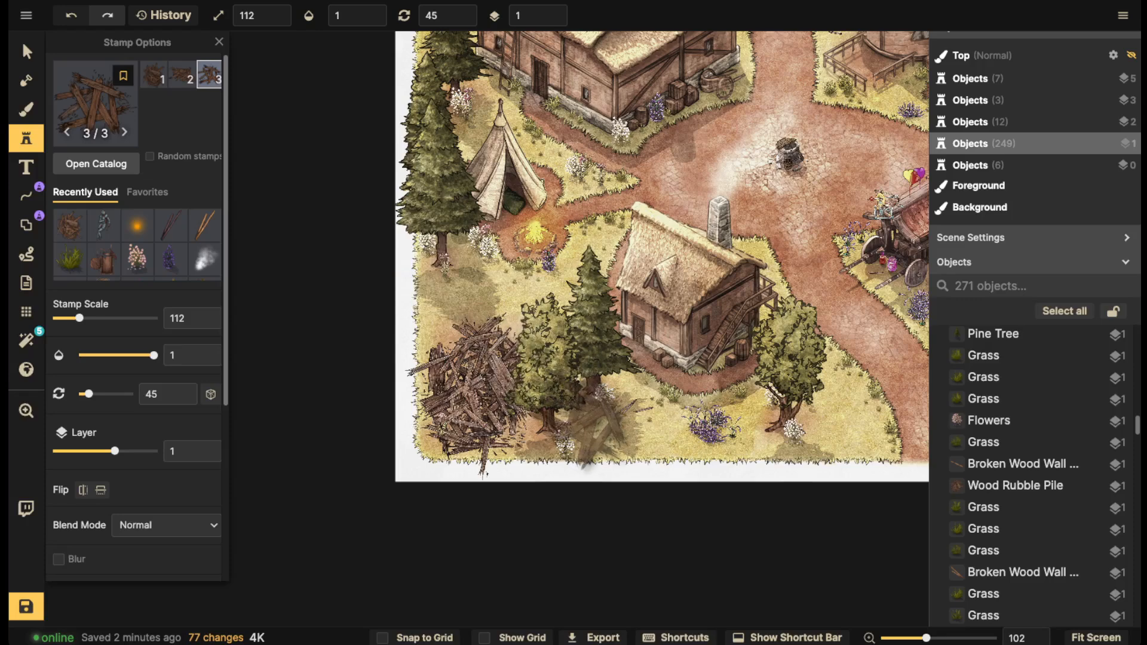
scroll(592, 428, "down", 5)
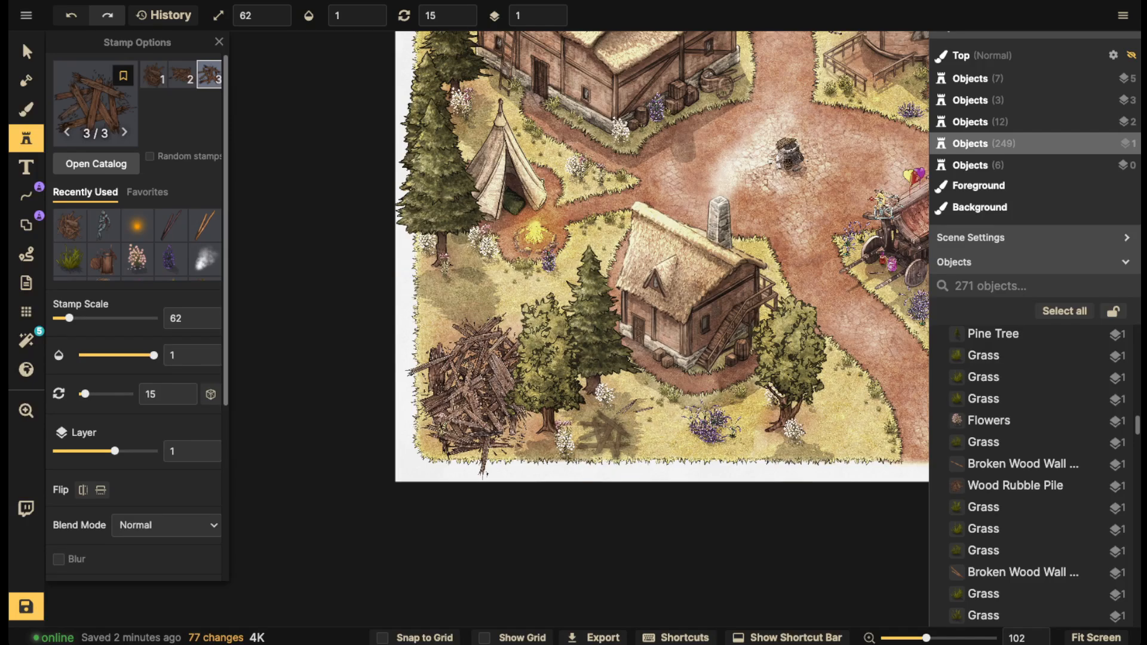
left_click(607, 435)
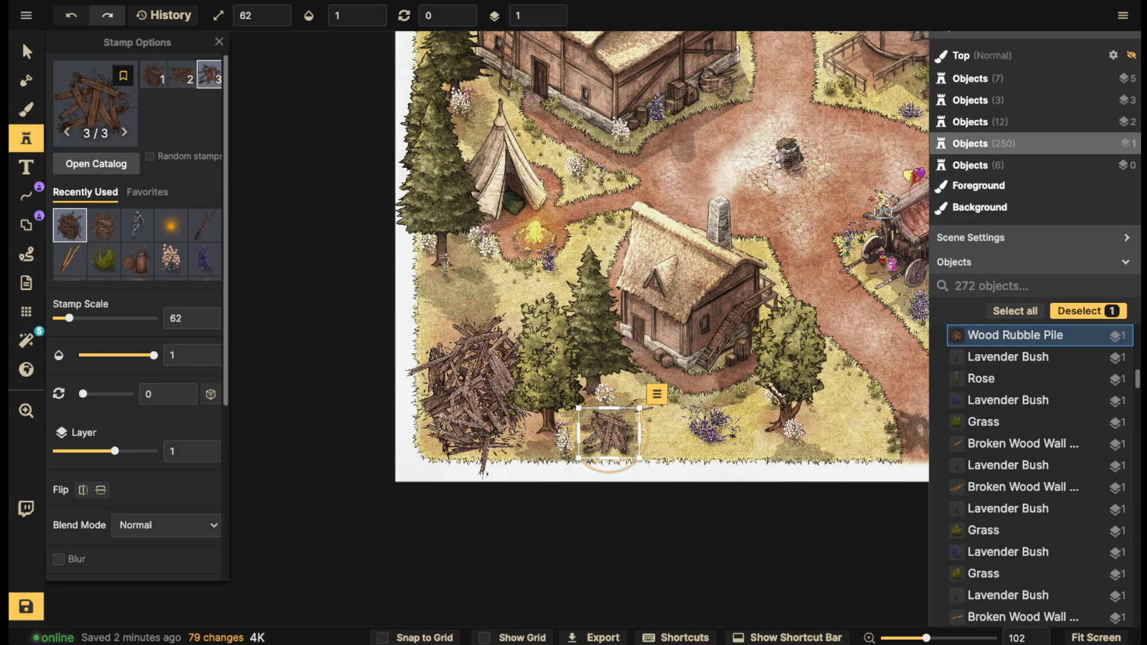
Set the smaller wood rubble pile's shadow to None
left_click(26, 52)
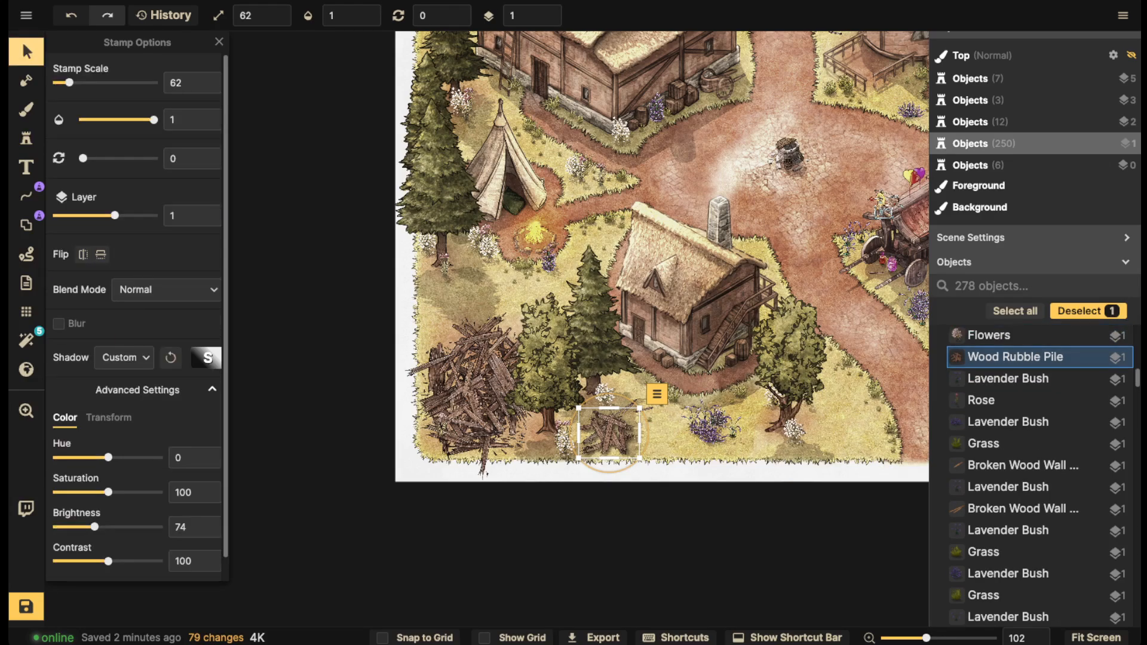
left_click(123, 358)
left_click(128, 387)
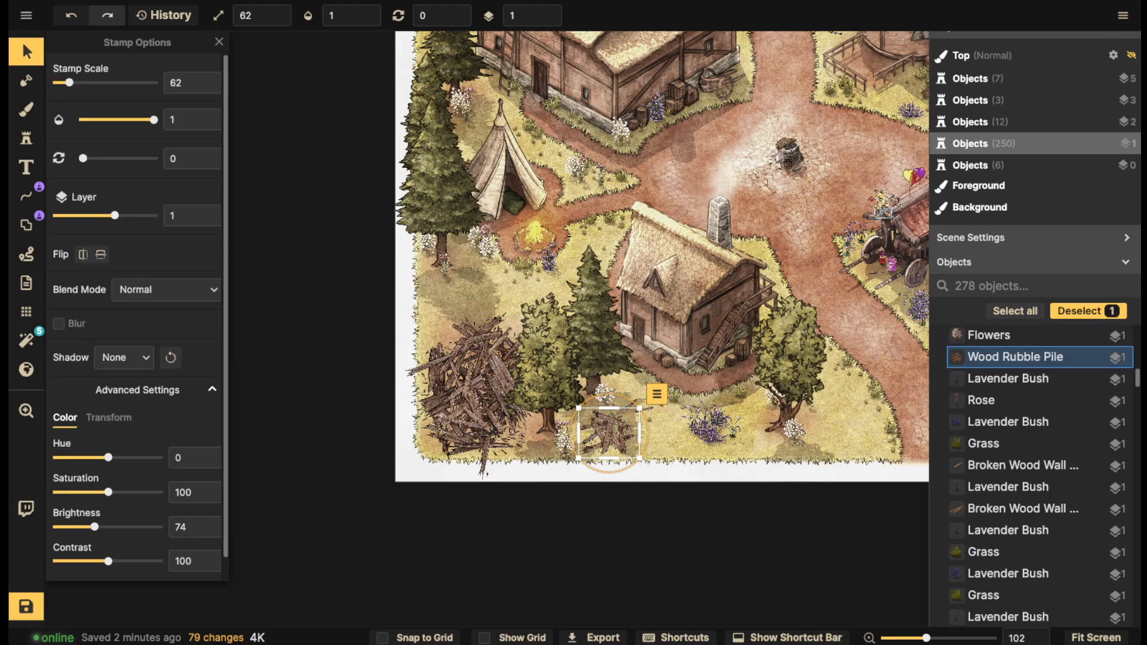
left_click(674, 436)
left_click(626, 407)
Scatter five broken wood pieces at scale 42 with random rotation across the grass between the smaller rubble pile and the southern path
scroll(470, 368, "up", 3)
left_click(26, 139)
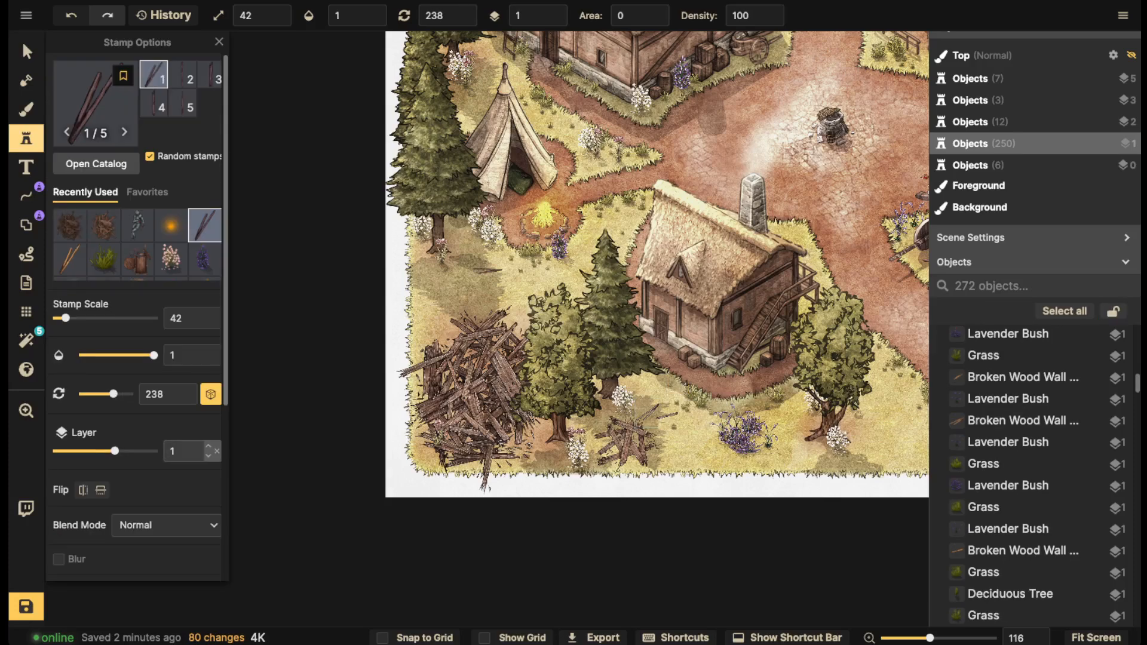
scroll(137, 311, "down", 4)
scroll(698, 451, "up", 5)
left_click(698, 451)
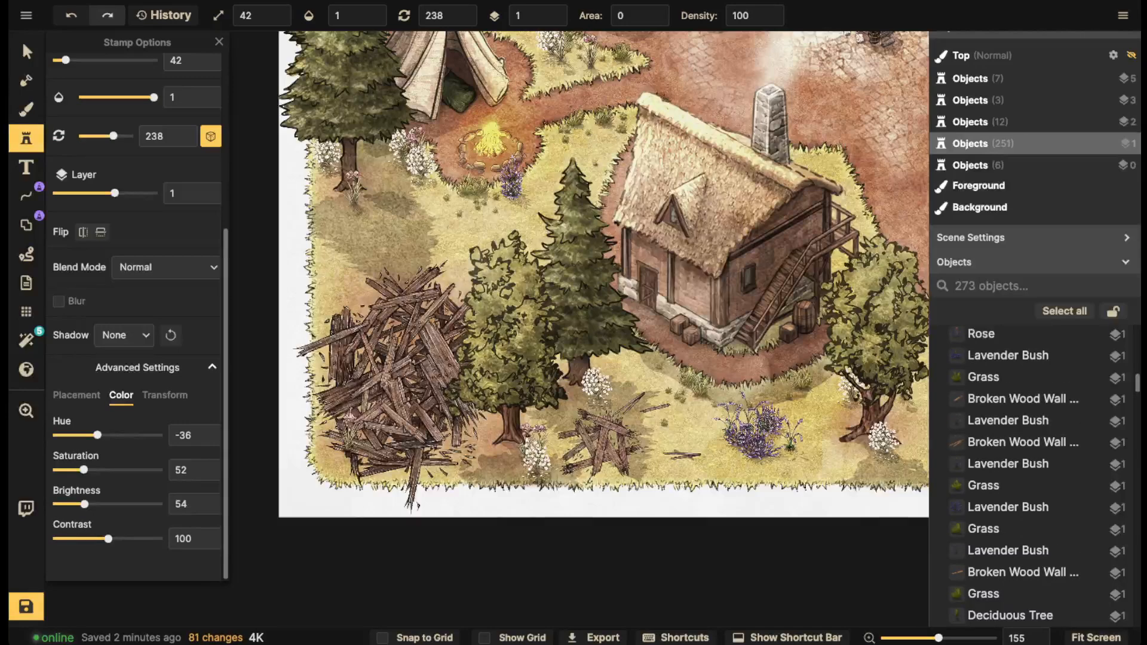
left_click(694, 440)
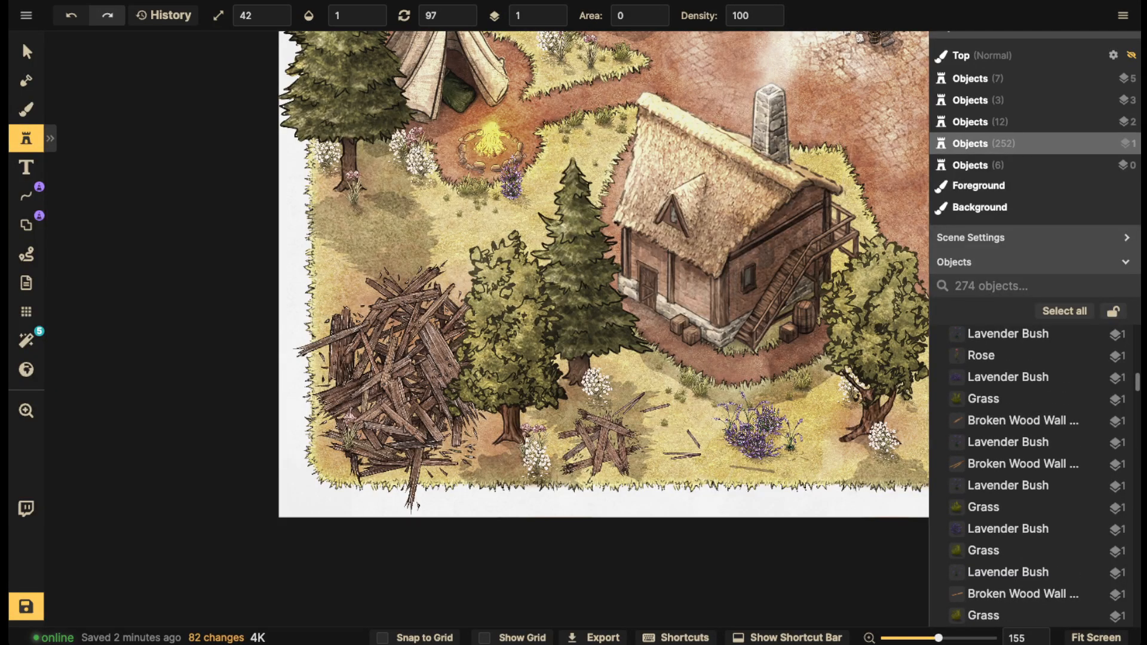
left_click(751, 469)
key("space")
left_click_drag(842, 463, 681, 452)
left_click(681, 452)
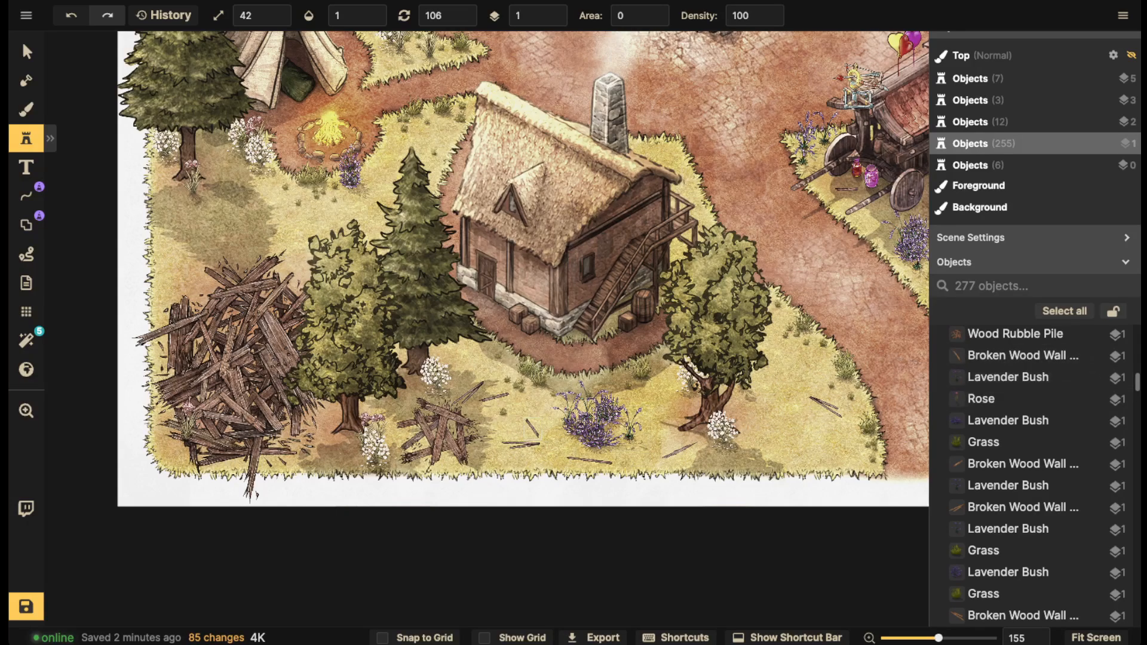
Go to the large thatched house in the map's northeast and select the corpse hidden behind its chimney
left_click(26, 52)
scroll(257, 200, "down", 5)
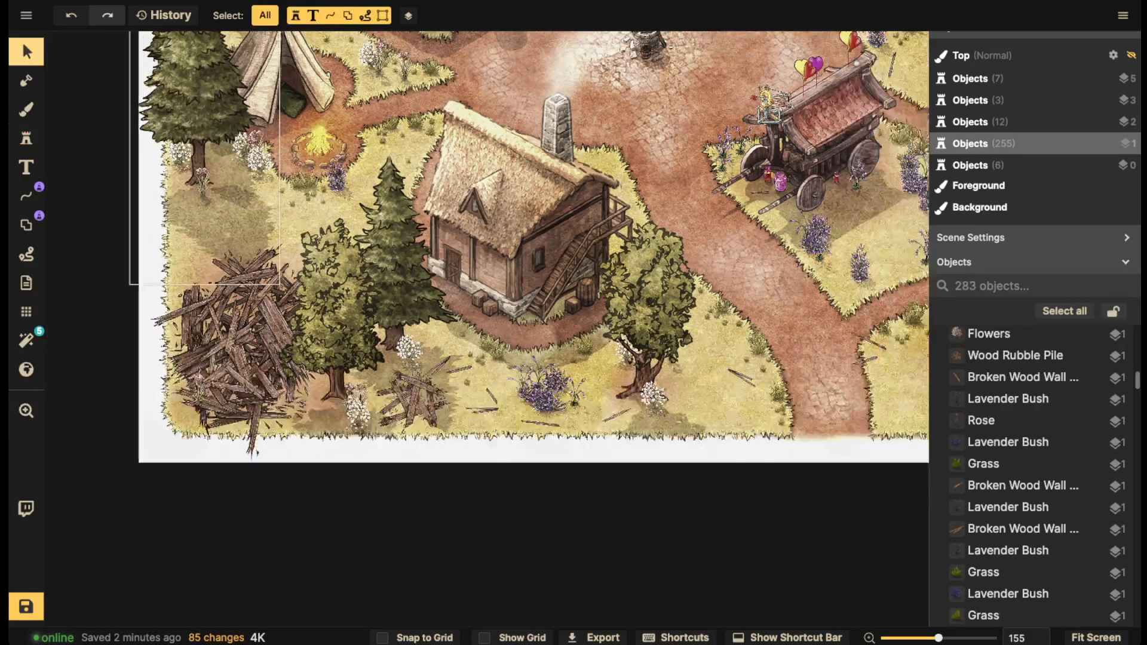
key("space")
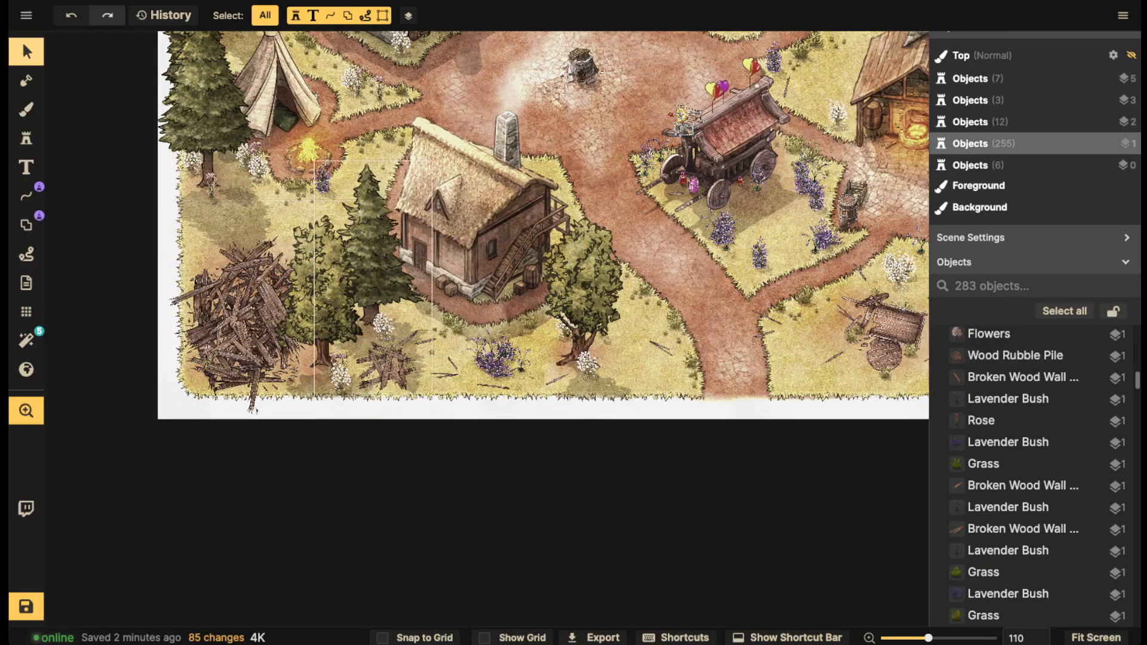
left_click_drag(263, 144, 132, 606)
left_click_drag(631, 274, 374, 293)
scroll(374, 293, "up", 10)
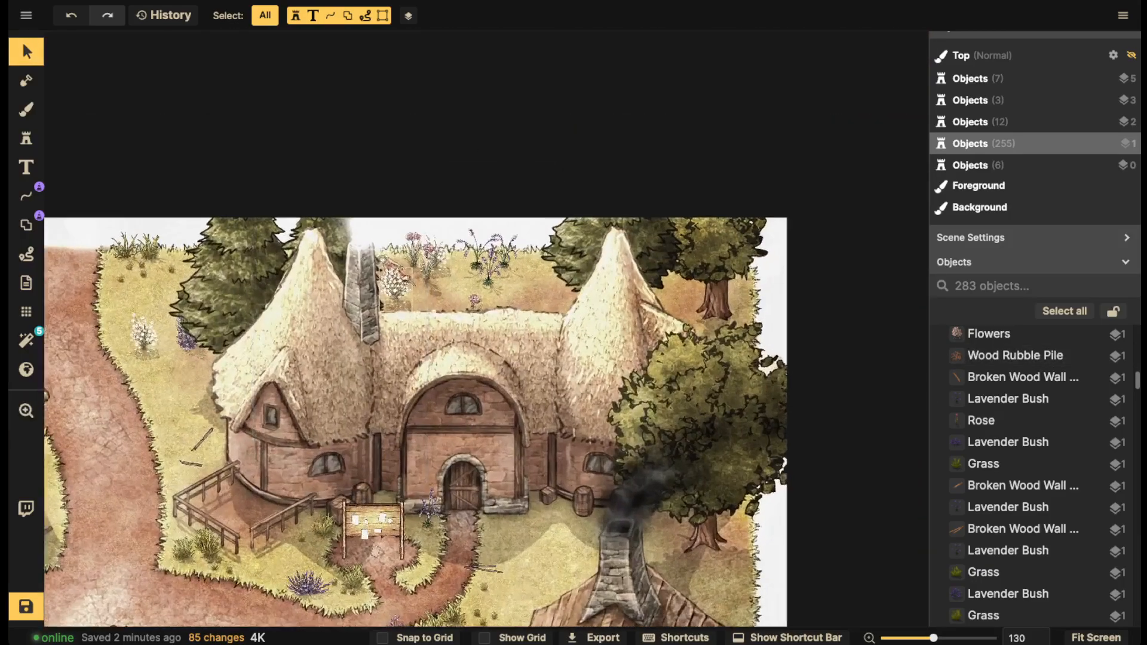
left_click(385, 285)
scroll(391, 269, "up", 5)
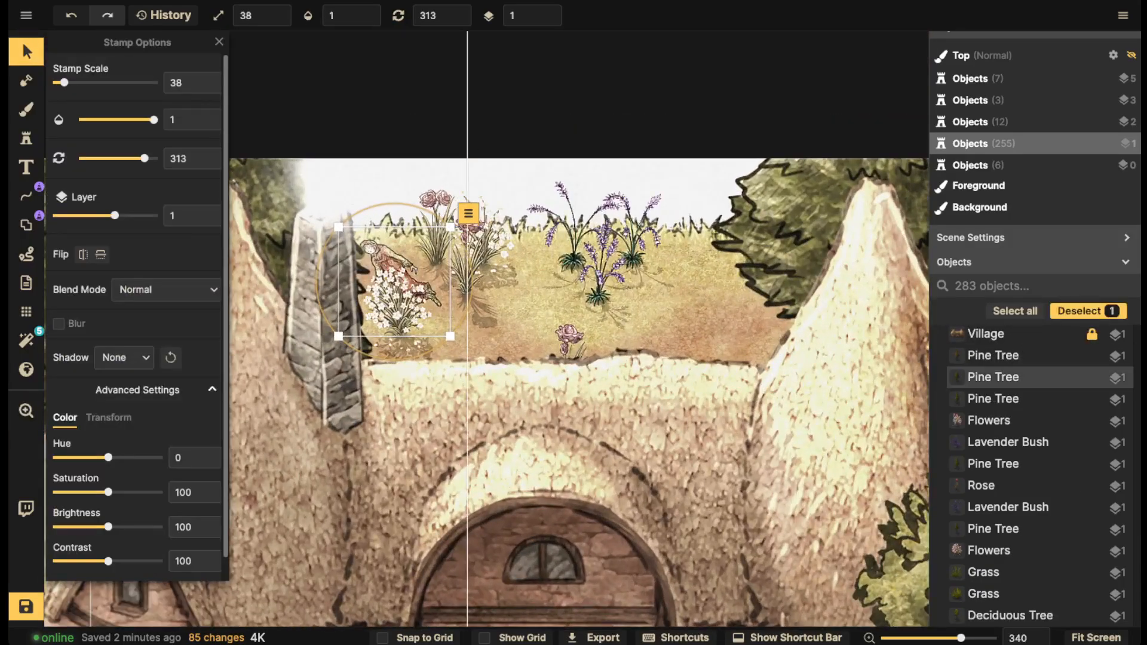
Search the stamp catalog for "blood" and pick the Blood stamp from the Dungeon group of Watercolor Battlemaps
left_click(26, 138)
type("f")
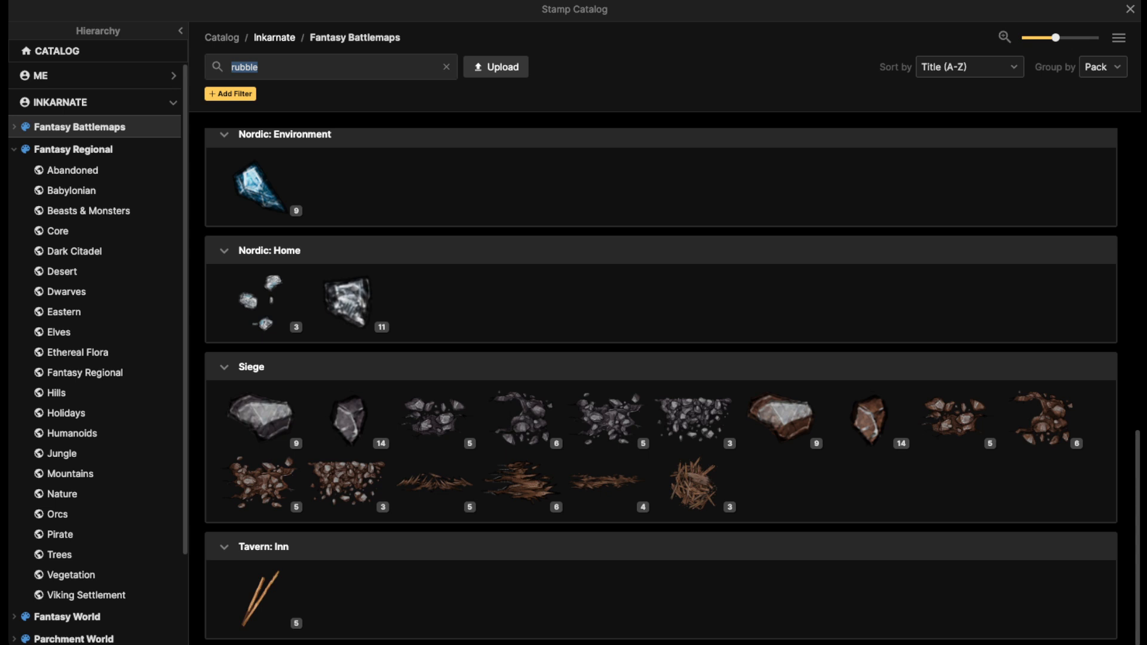
type("blood")
key("Return")
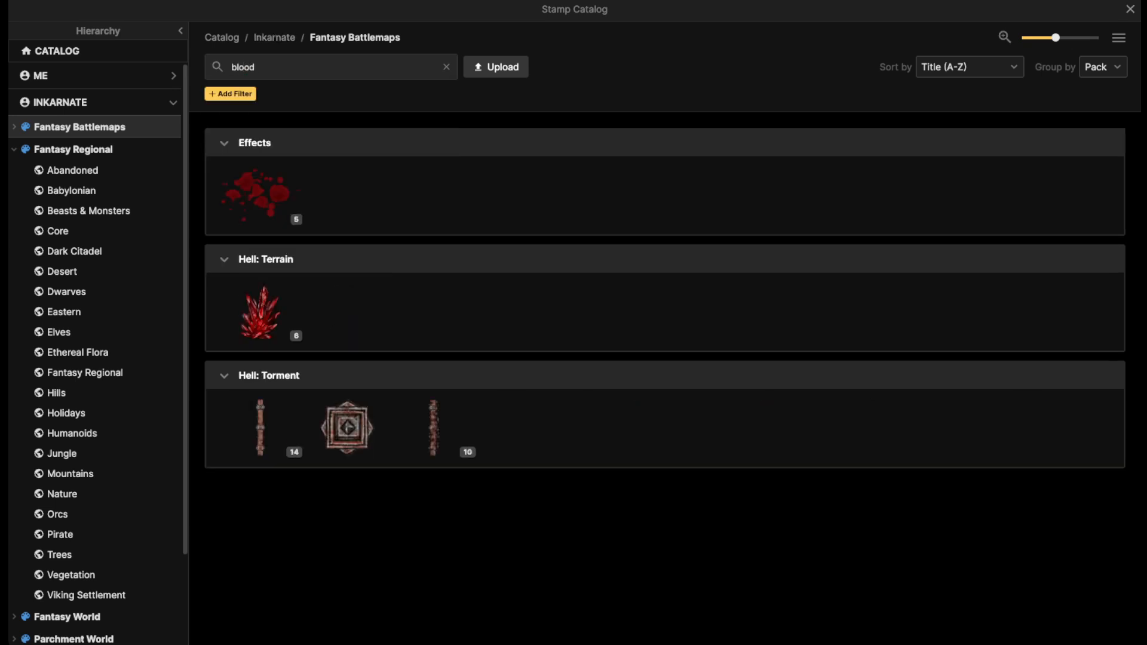
left_click(14, 149)
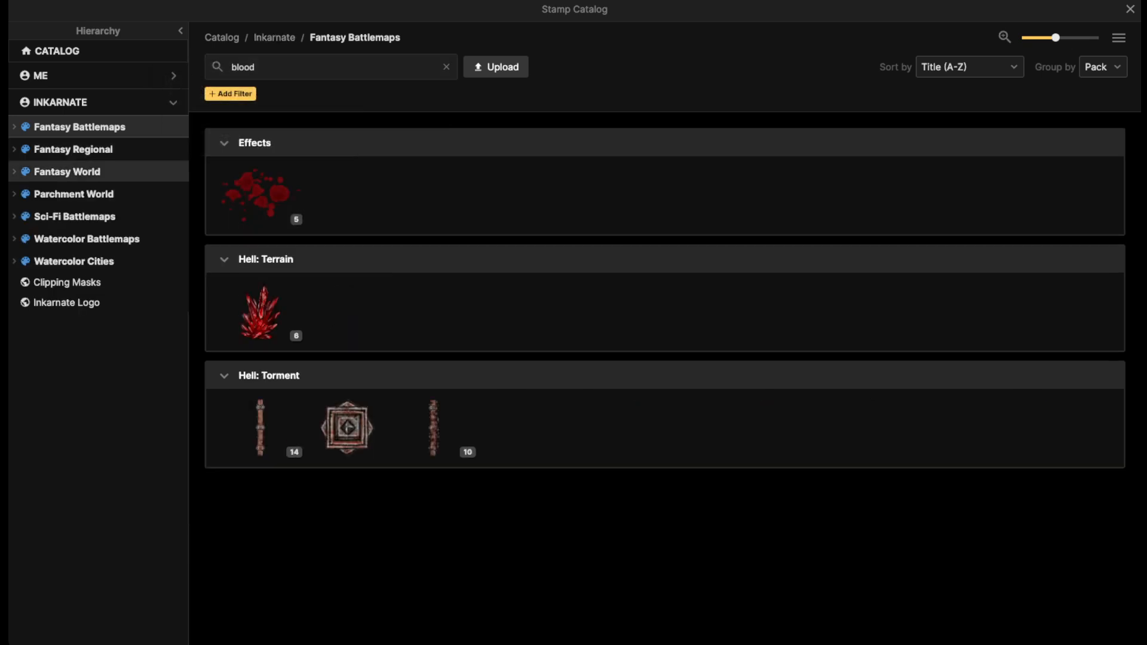
left_click(87, 239)
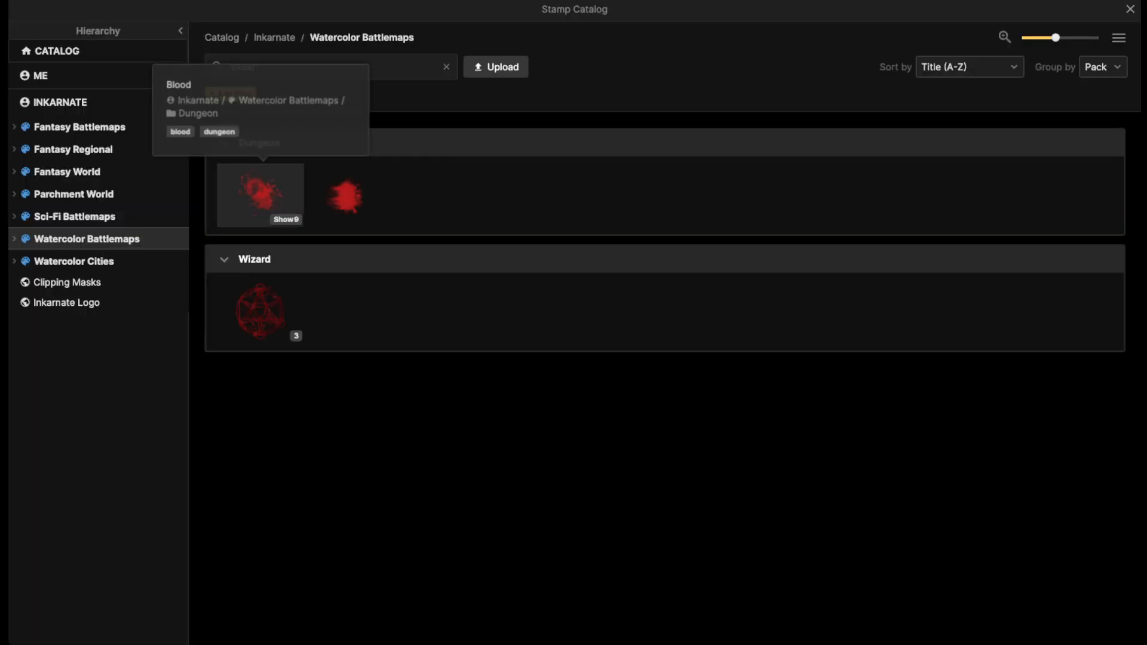
left_click(259, 193)
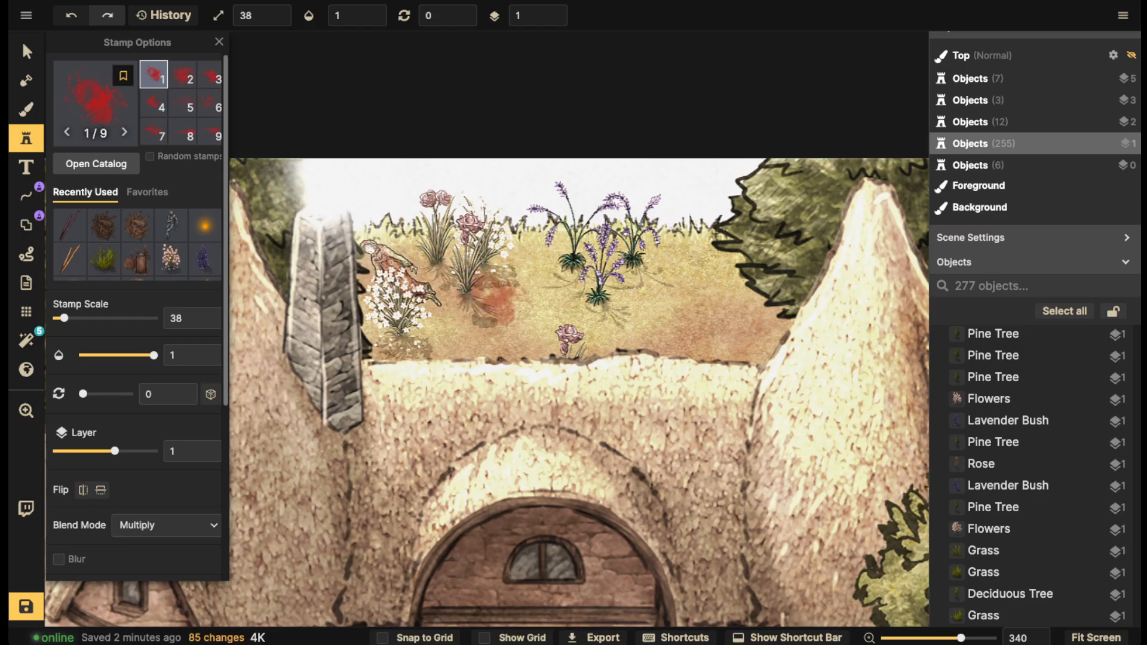
Place the first blood variant over the corpse at scale 48 and rotation 330, nudging it slightly towards the southwest
key("]")
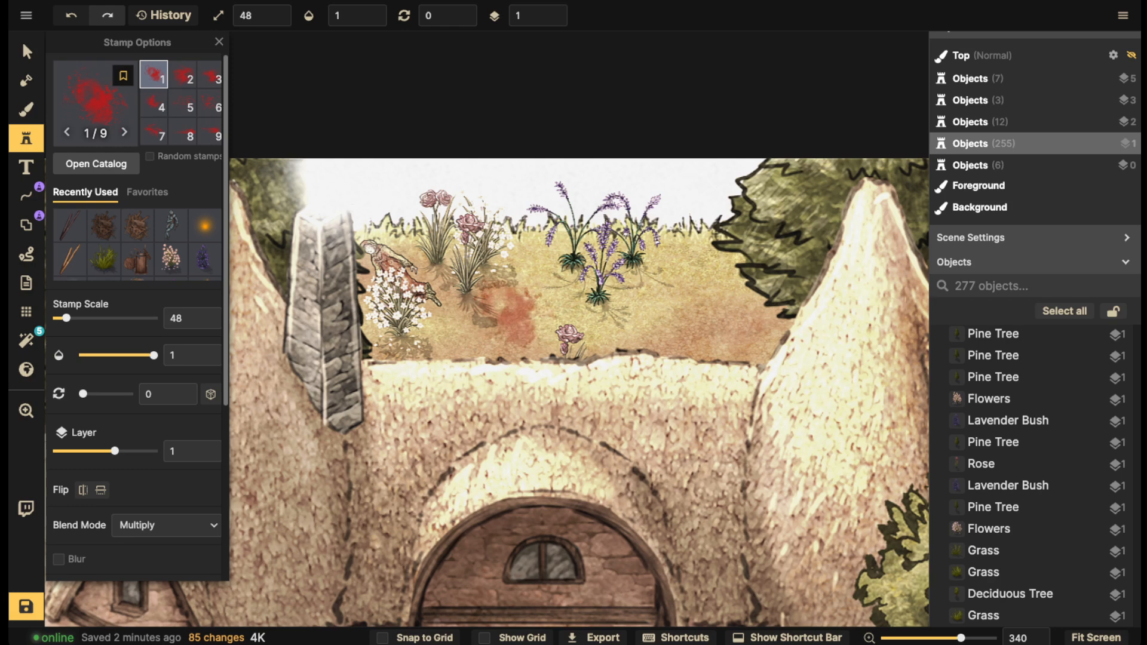
key("]")
key("[")
left_click(402, 274)
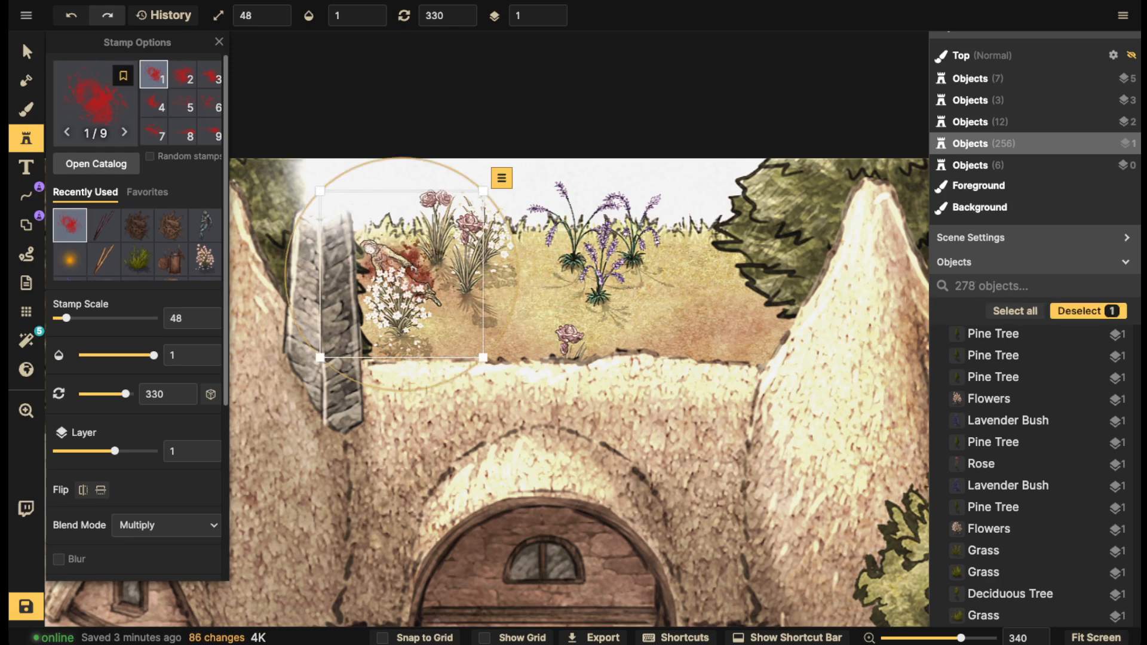
left_click_drag(402, 274, 399, 278)
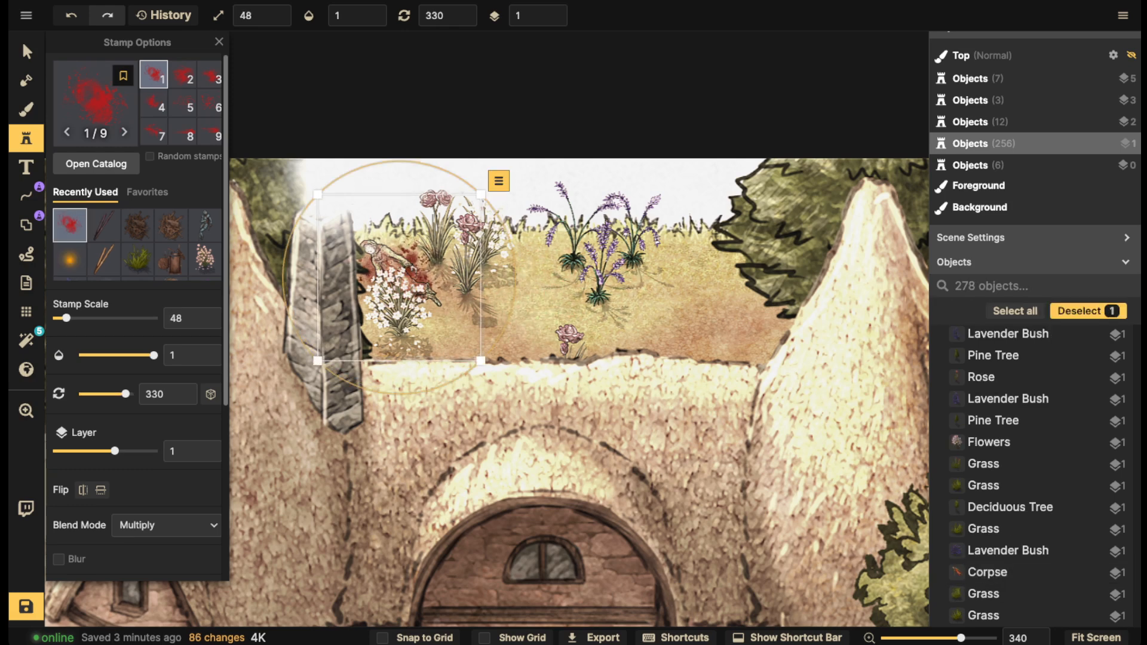
key("Escape")
Place blood variant 6 at scale 38 and rotation 300 just southeast of the corpse, near the thatched roof's ridge
key("Left")
key("Left")
key("Left")
key("Left")
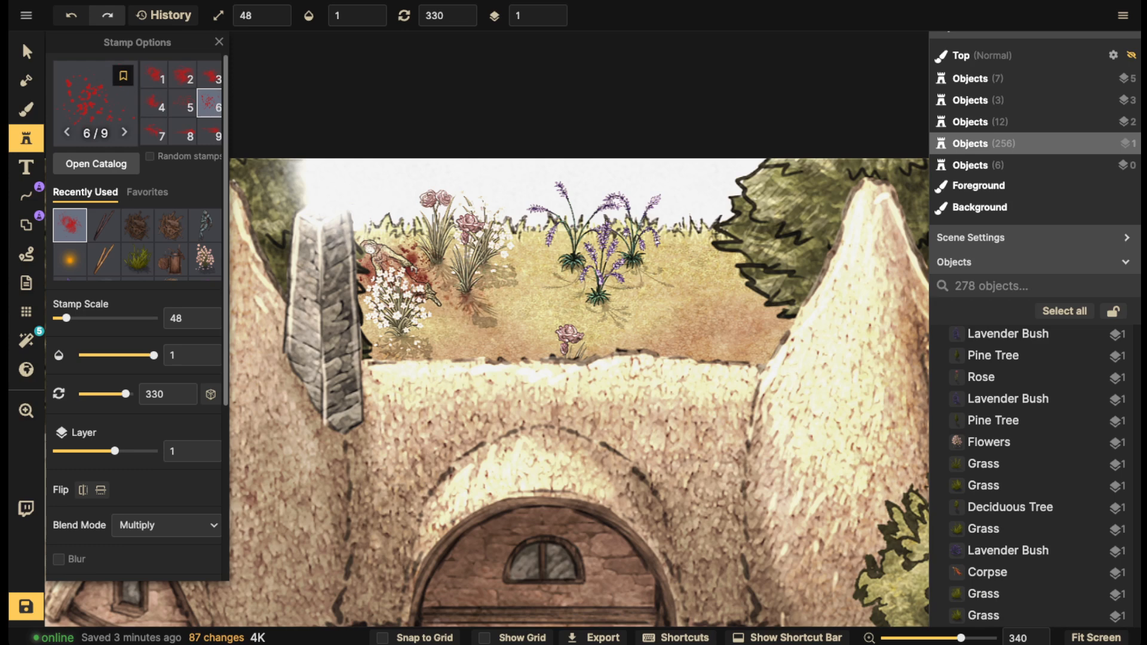
left_click(459, 349)
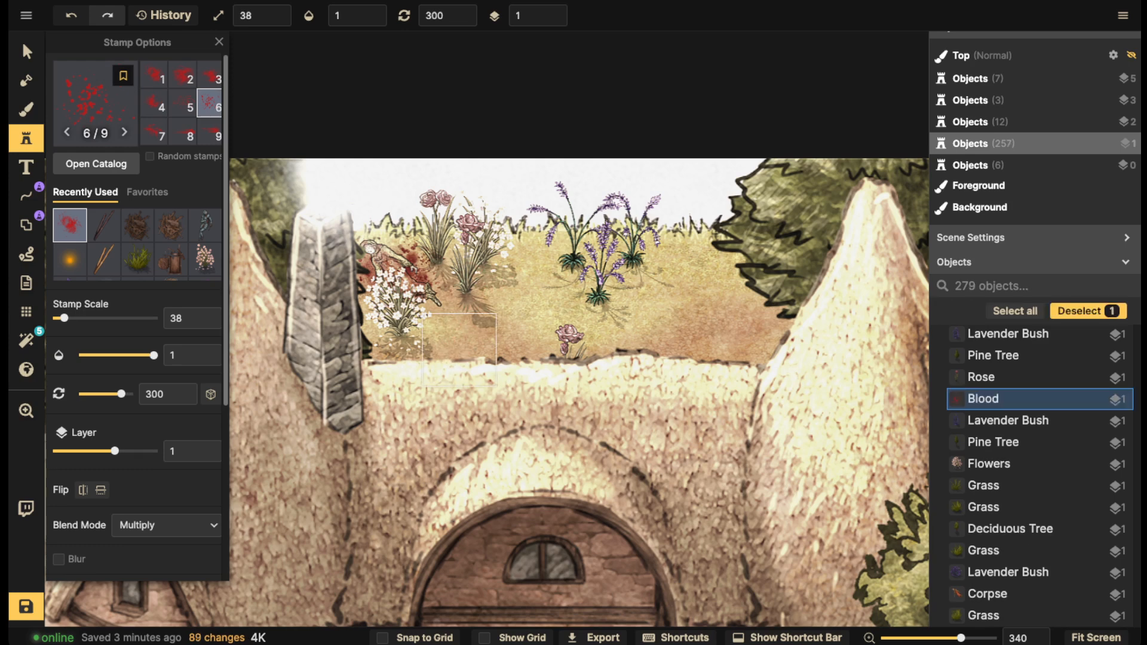
left_click(246, 196)
Place blood variant 5 at scale 38 and rotation 330 on the grass between the northern path and the pine trees
scroll(276, 213, "down", 4)
left_click_drag(276, 213, 491, 203)
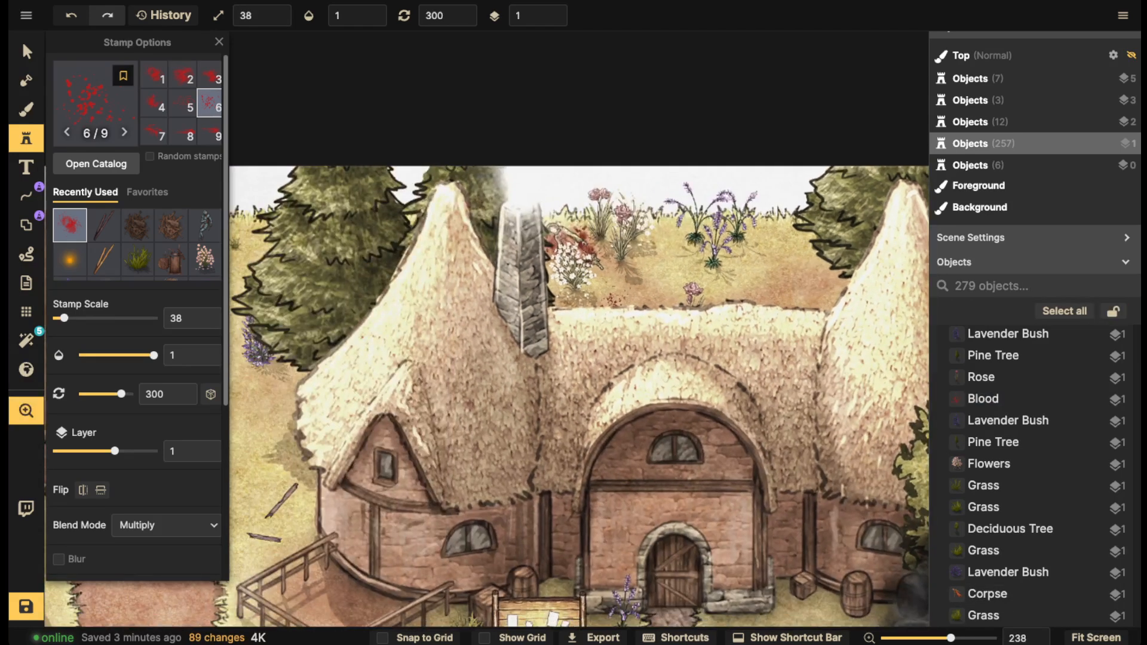
left_click_drag(395, 344, 544, 313)
key("Left")
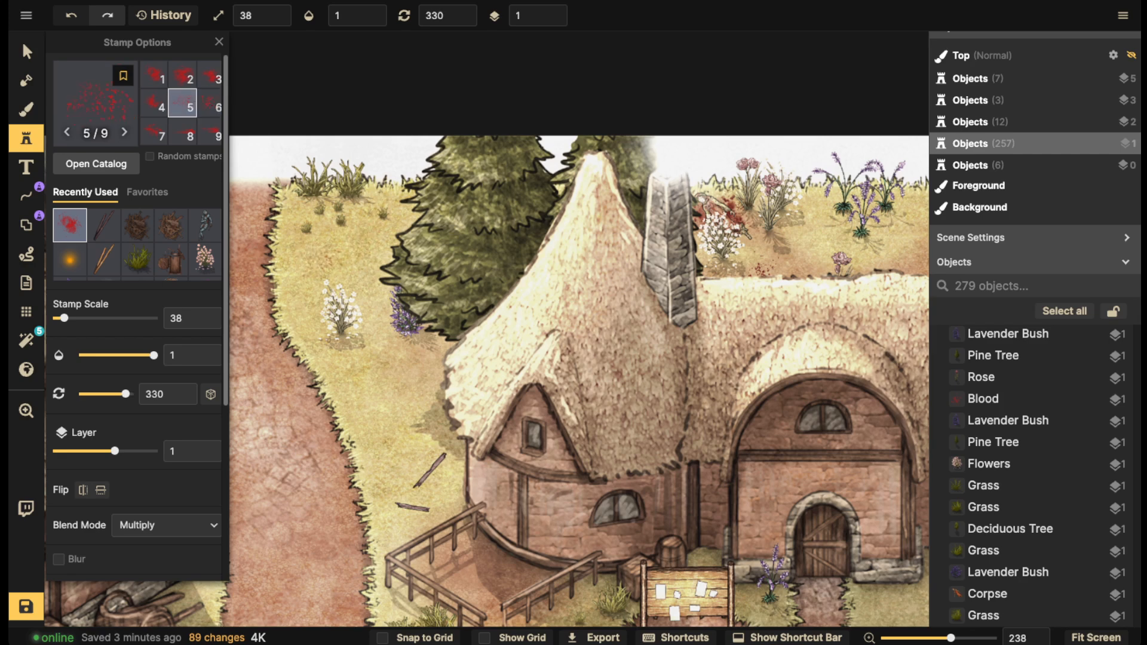
left_click(349, 246)
Select the blood splatter west of the pine trees and nudge it slightly towards the east
left_click(27, 52)
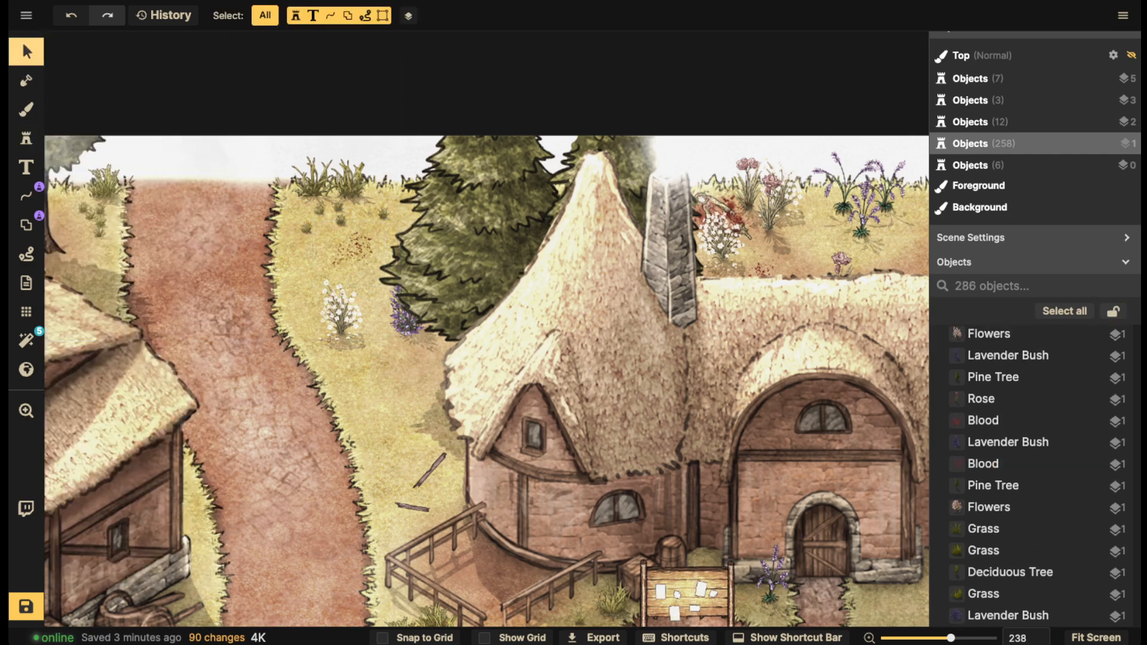
left_click(1016, 464)
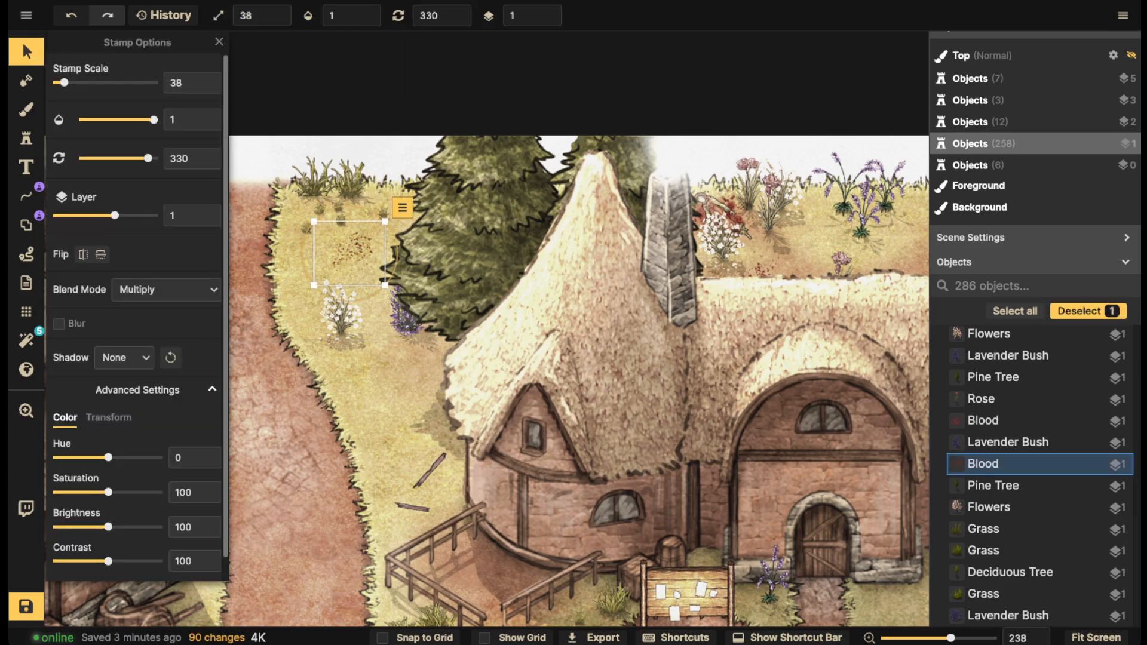
left_click_drag(351, 251, 354, 252)
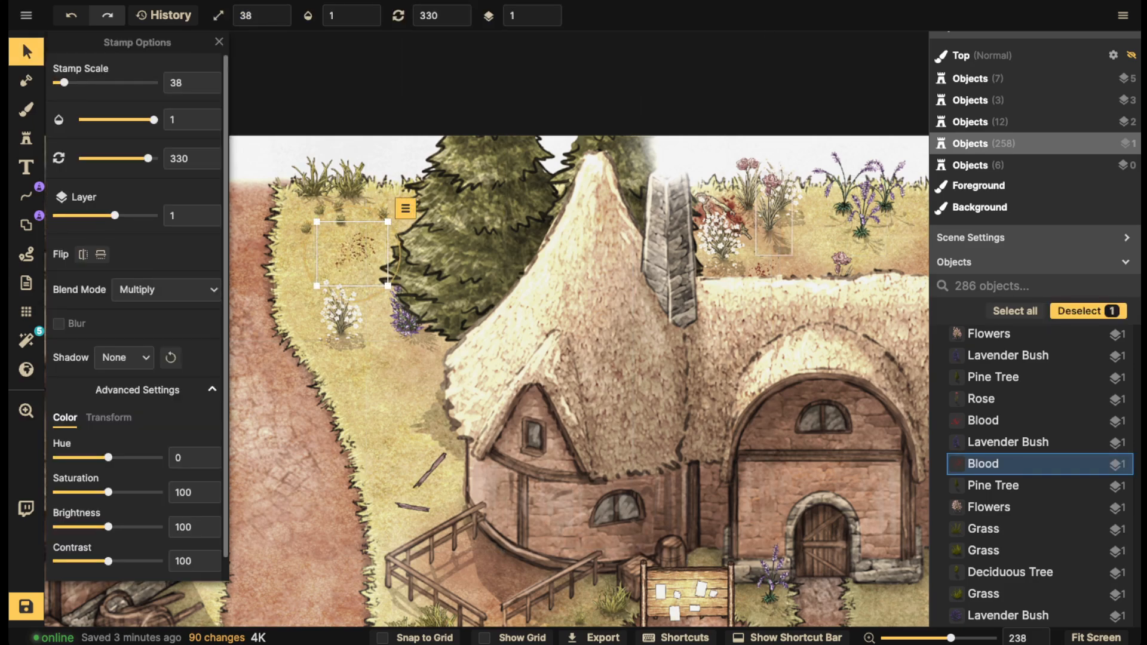
scroll(364, 292, "down", 3)
left_click(363, 292)
Dab the red-brown foreground texture with brush size 20 and opacity 0.3 around the large thatched house
scroll(364, 292, "down", 2)
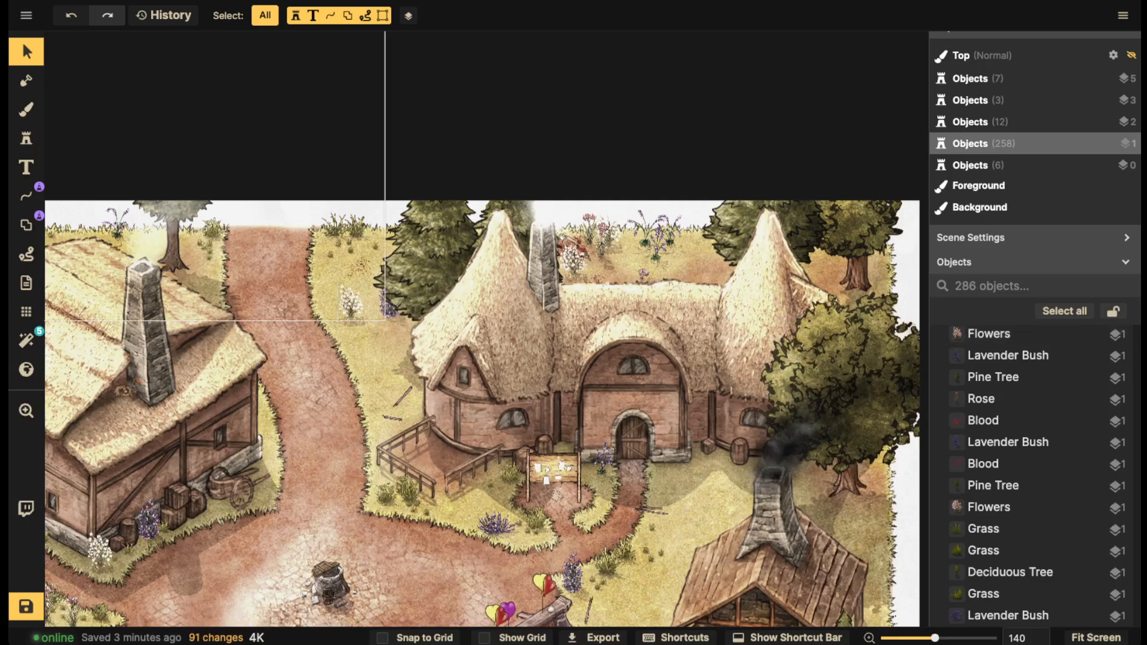
left_click(26, 110)
scroll(299, 275, "up", 1)
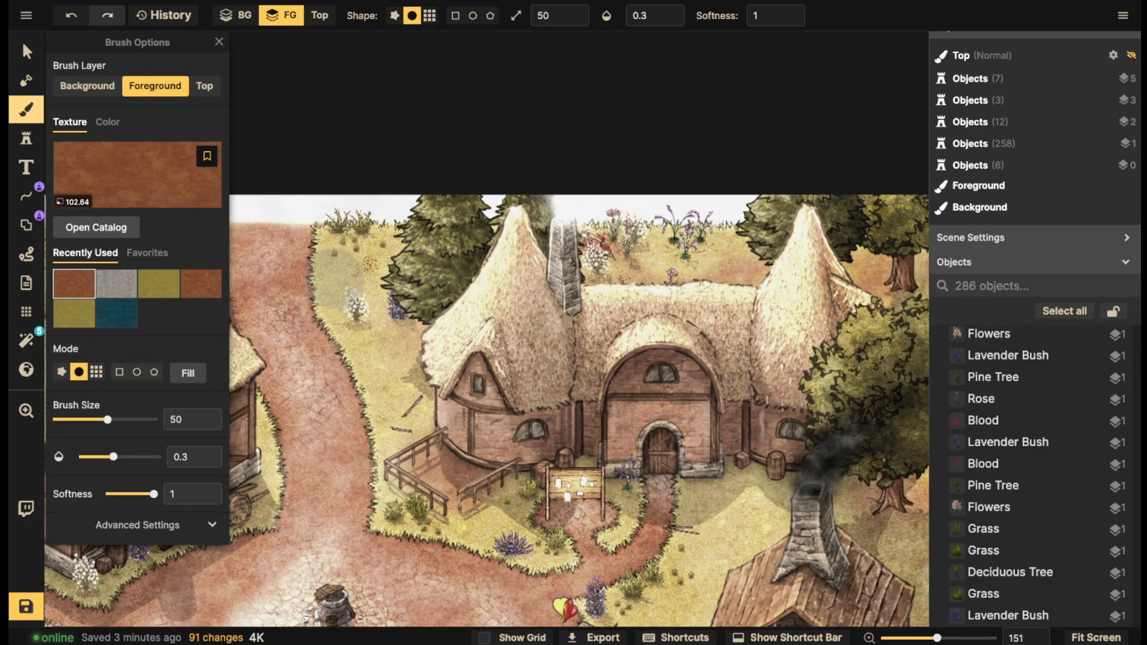
key("2")
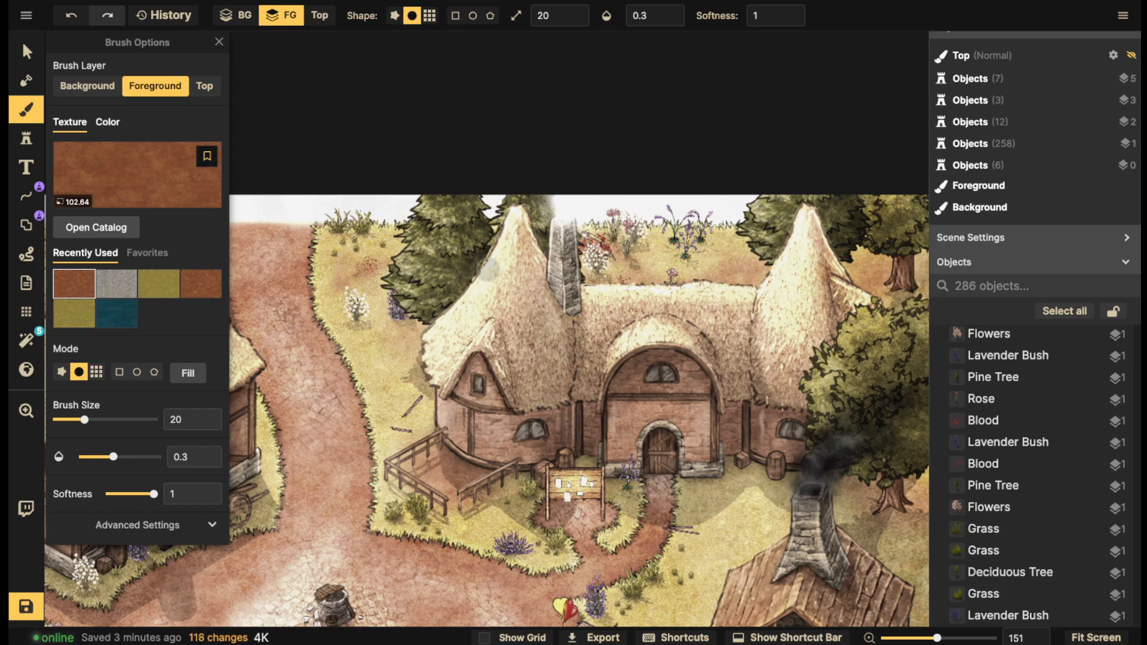
left_click(27, 52)
Choose the Blood Summoning circle stamp from the Wizard group of the Watercolor Battlemaps catalog
scroll(379, 327, "down", 3)
left_click_drag(382, 323, 423, 189)
scroll(377, 308, "down", 2)
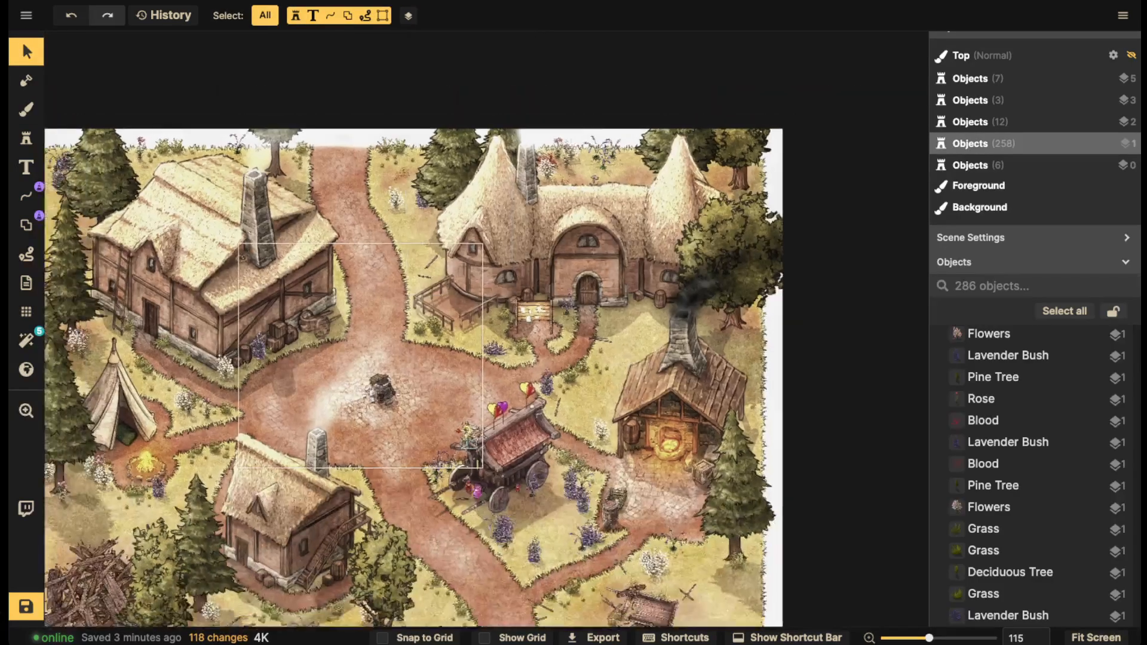
scroll(335, 353, "down", 1)
left_click_drag(334, 352, 466, 220)
left_click(26, 139)
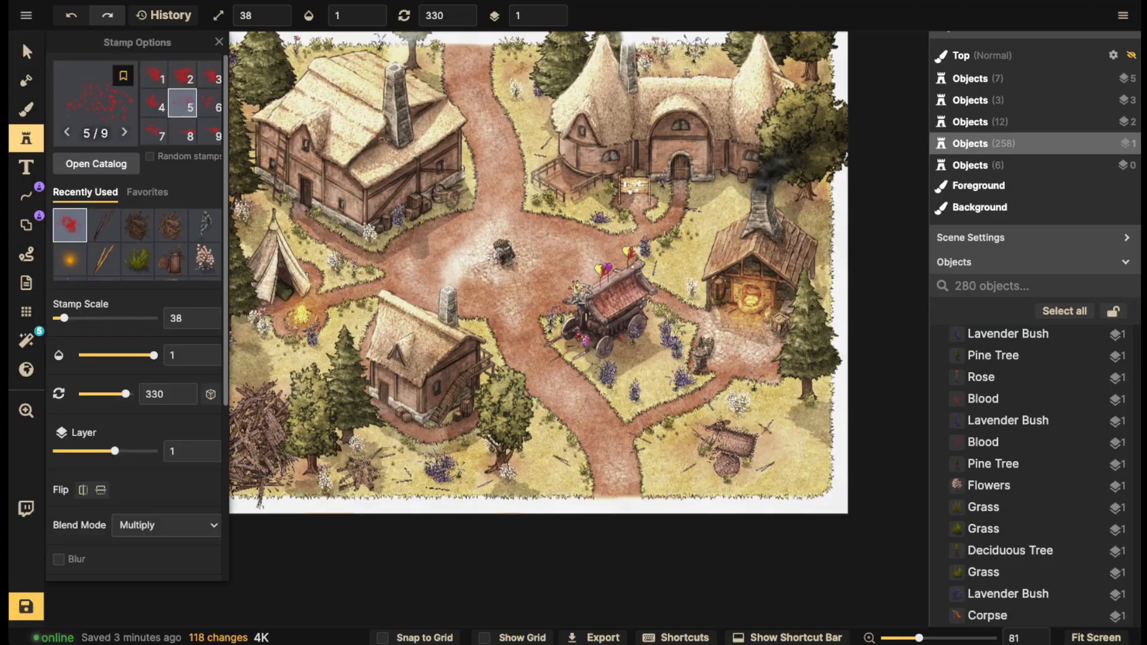
left_click(96, 112)
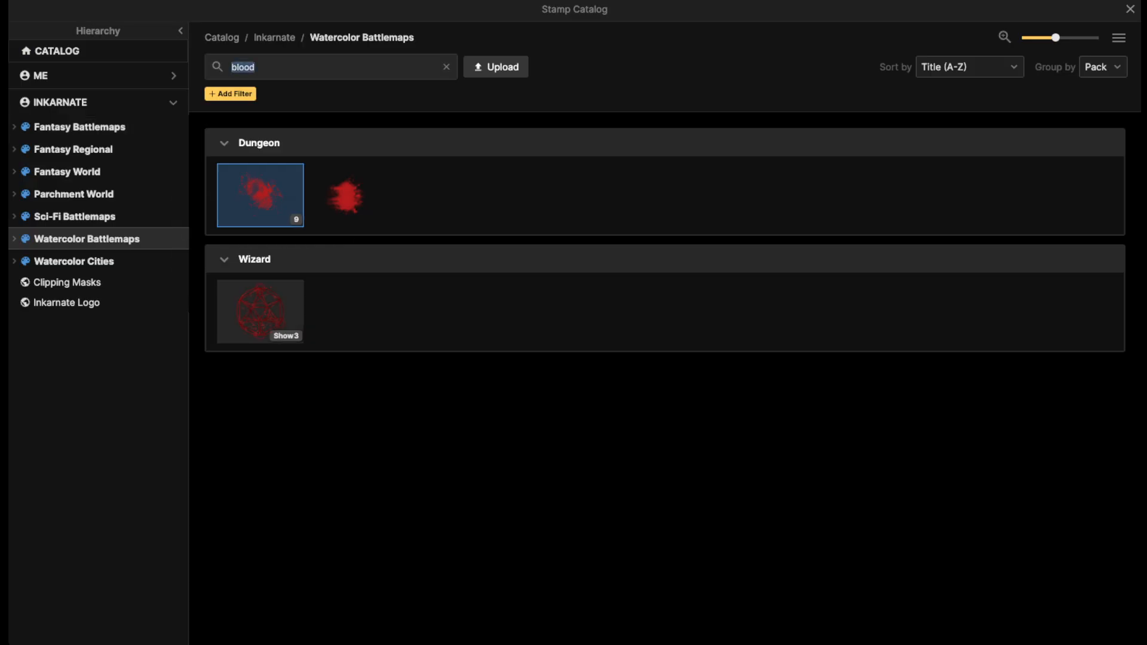
left_click(260, 311)
Place the summoning circle at scale 48 behind the large thatched house, just west of its eastern spire
left_click_drag(509, 288, 297, 544)
scroll(491, 335, "up", 5)
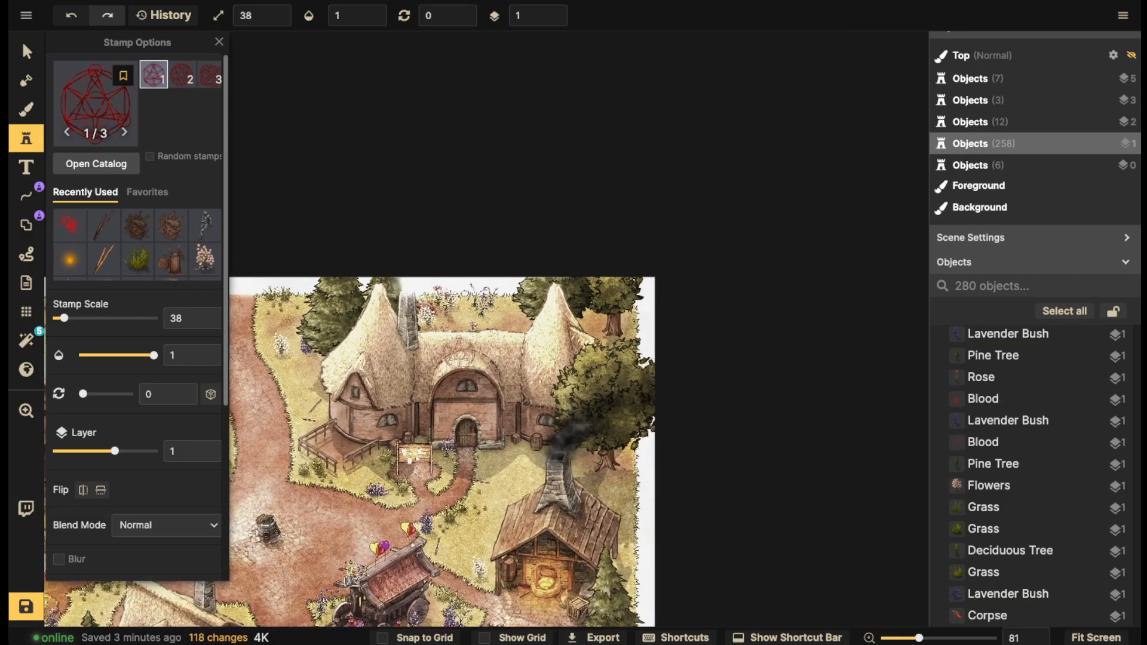
scroll(522, 327, "up", 4)
scroll(522, 325, "down", 2)
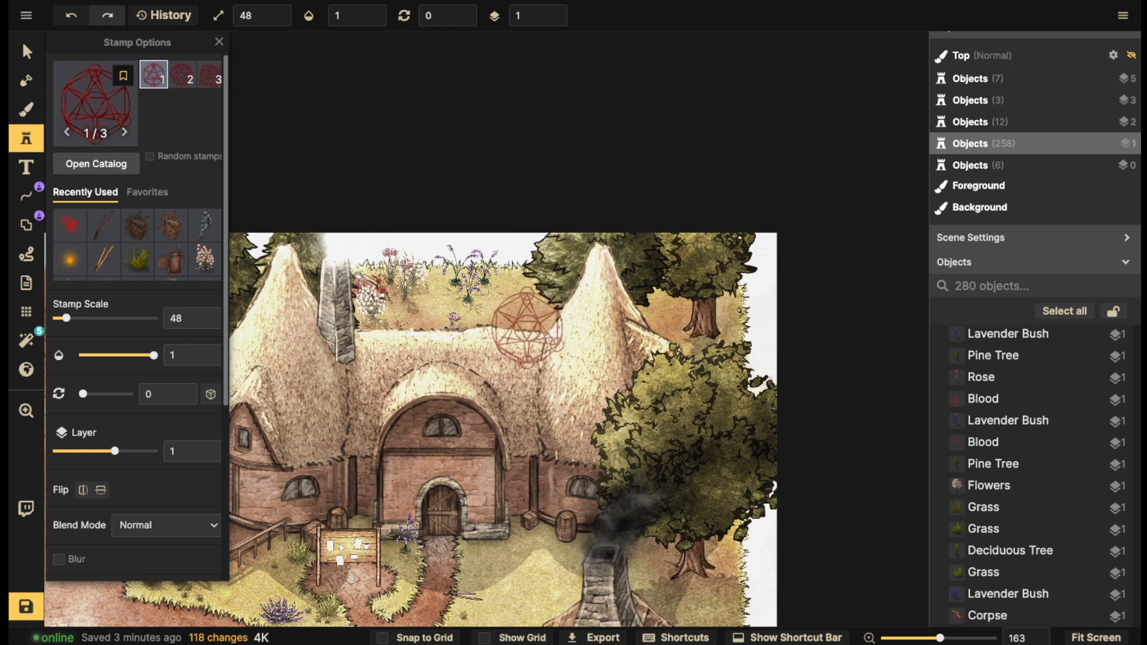
left_click(522, 323)
Nudge the summoning circle slightly and set its opacity to 0.25
left_click(26, 52)
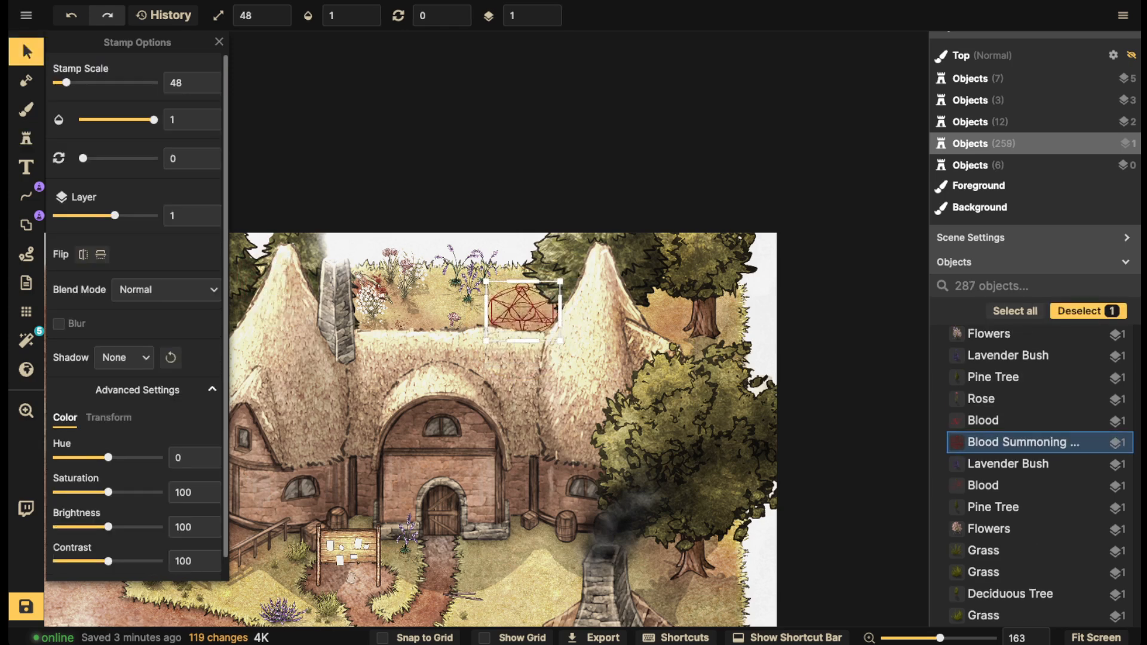
mouse_move(523, 313)
left_mouse_down()
mouse_move(680, 315)
mouse_move(520, 312)
left_mouse_up()
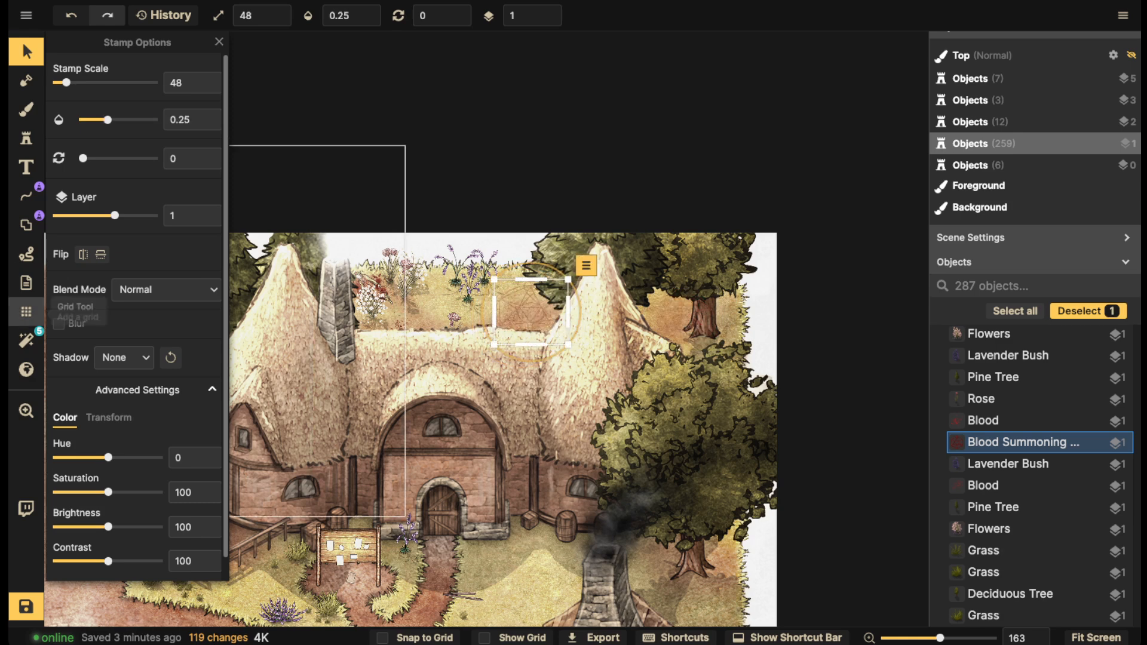
key("Escape")
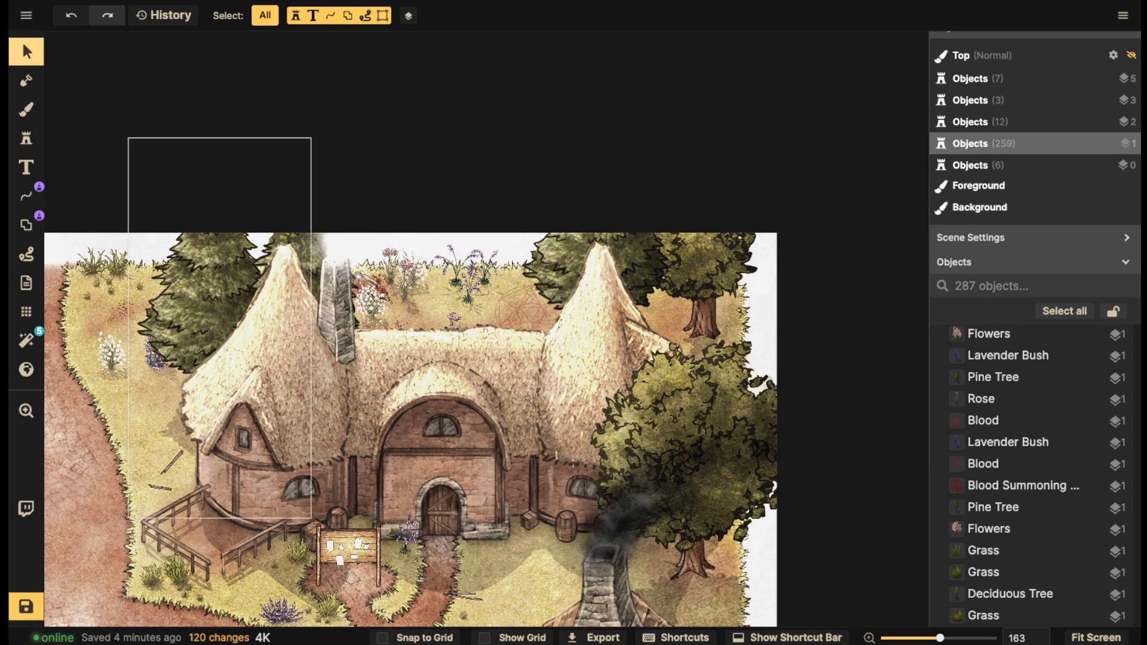
Clear the catalog search and browse the Watercolor Battlemaps stamps from Competition Rewards down to Walls & Stairs
scroll(199, 328, "down", 4)
left_click_drag(199, 328, 277, 128)
scroll(335, 427, "down", 3)
left_click_drag(335, 427, 503, 364)
left_click(26, 138)
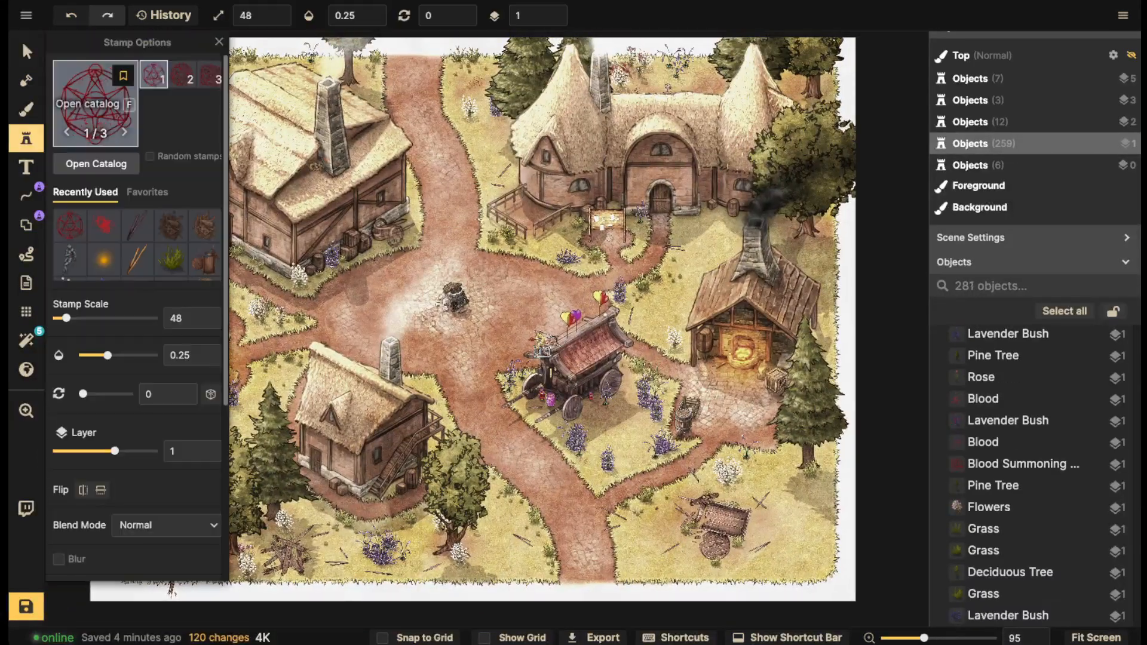
left_click(97, 105)
key("ctrl+a")
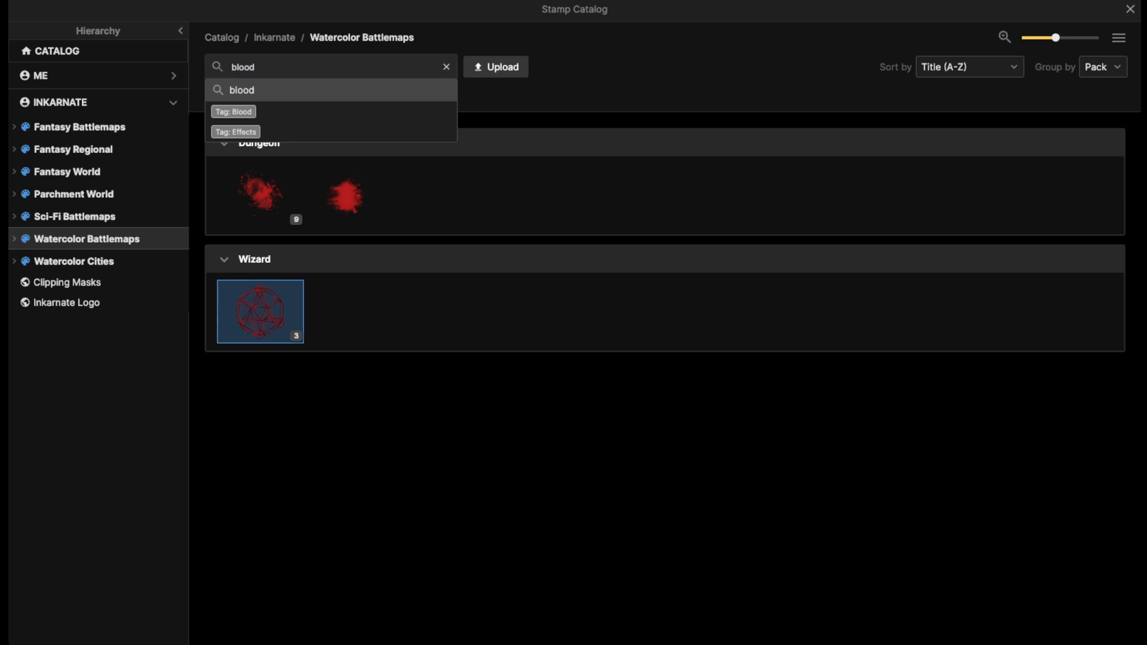
key("BackSpace")
scroll(349, 260, "down", 10)
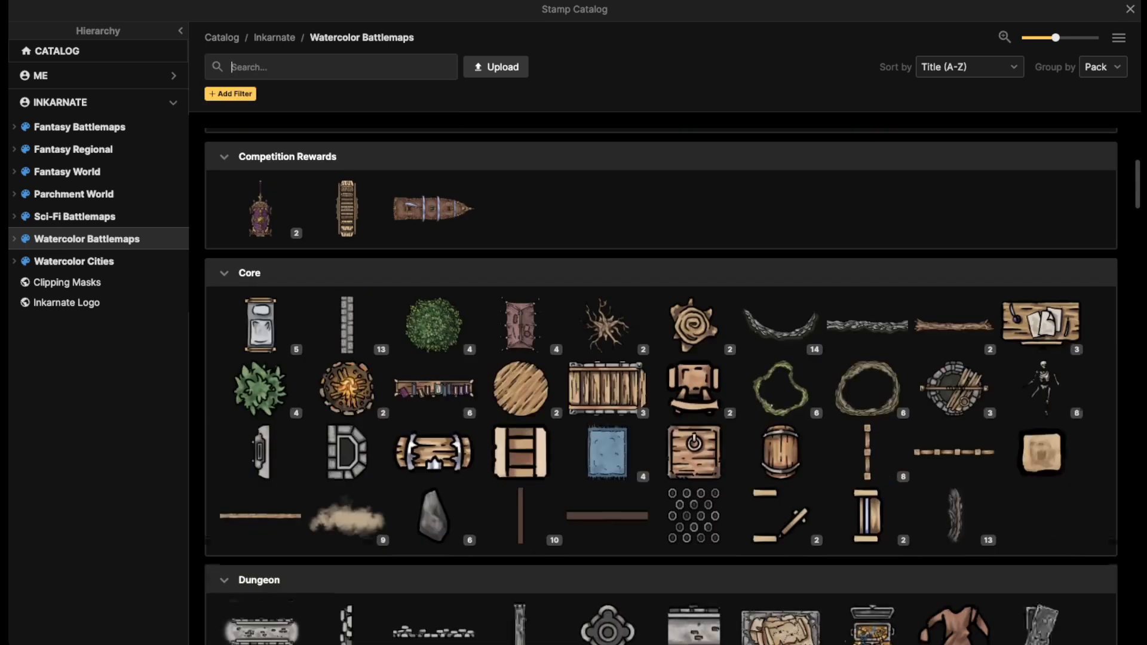
scroll(519, 340, "down", 10)
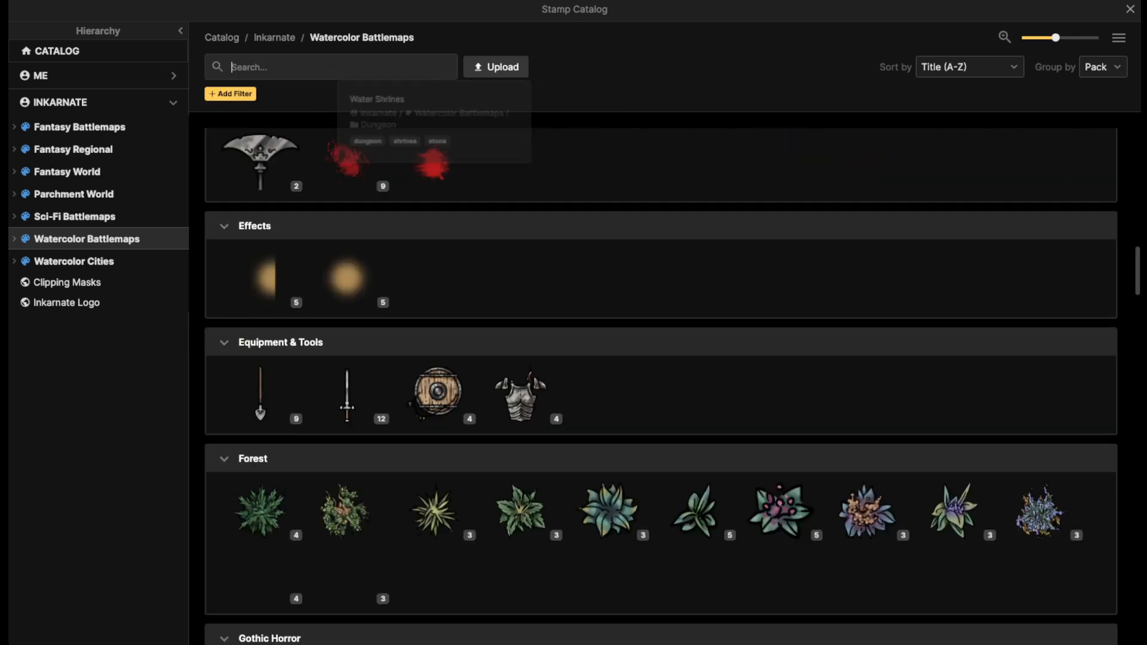
scroll(519, 341, "down", 10)
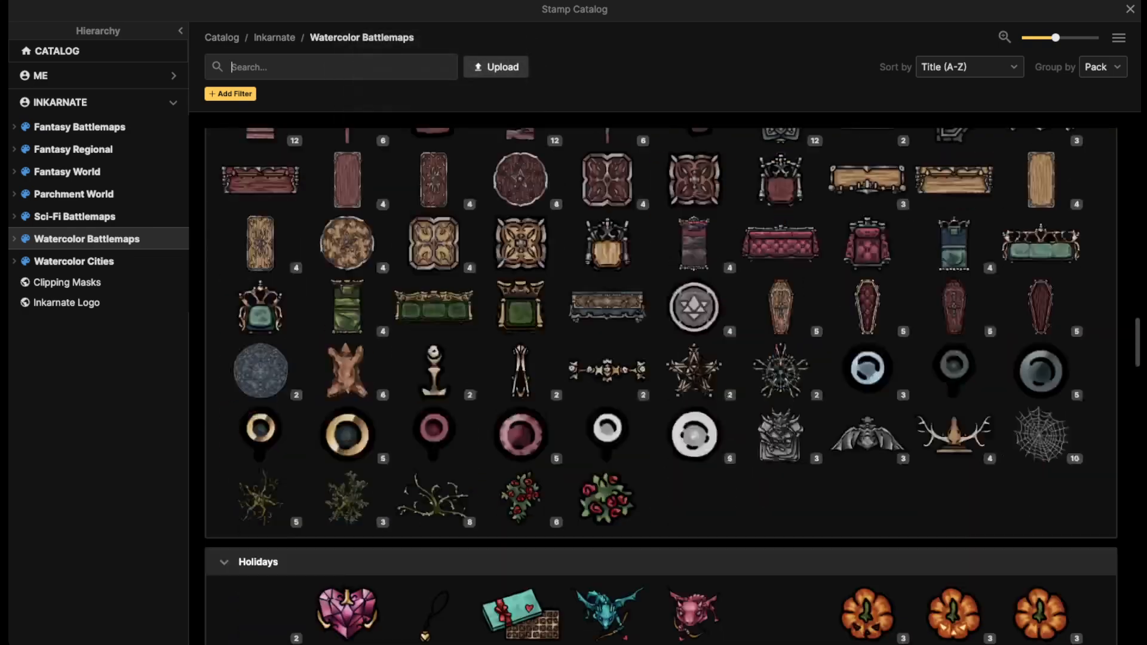
scroll(520, 341, "down", 10)
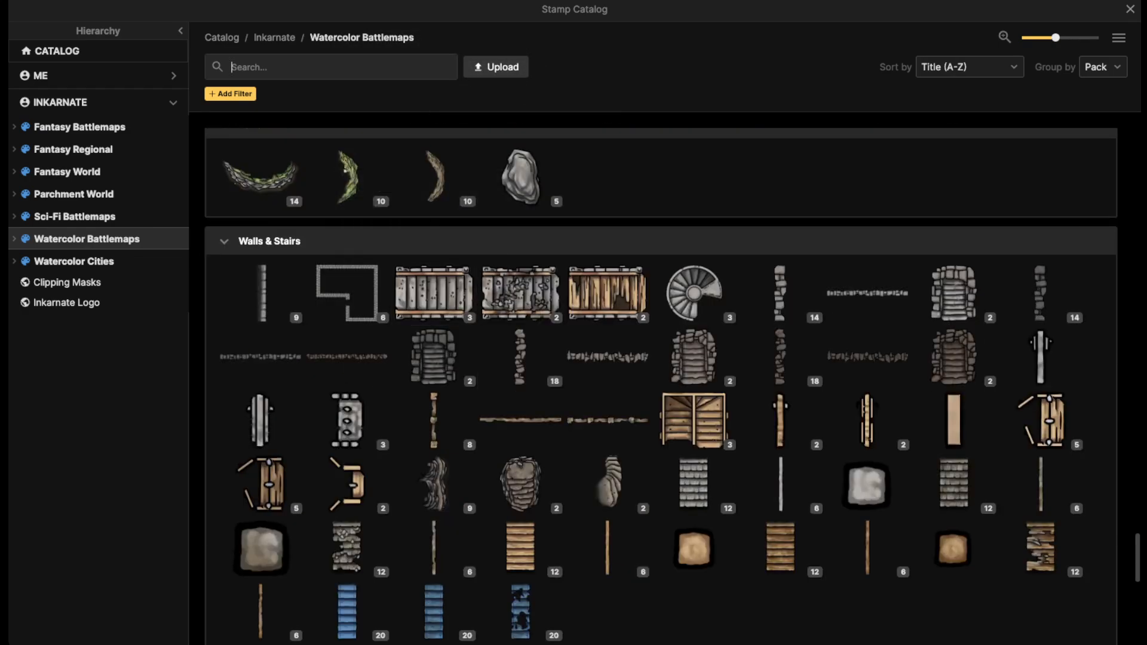
Search the Watercolor Battlemaps stamps for roof pieces and choose the Roof Damage stamp
left_click(335, 67)
type("roof\\")
key("Return")
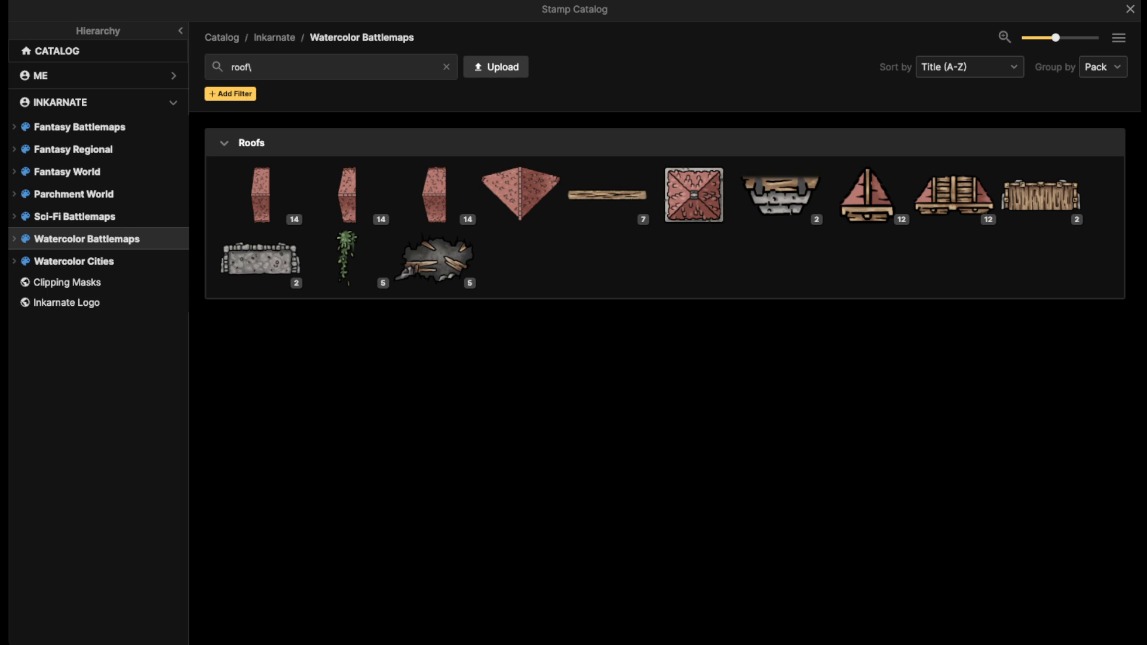
left_click(435, 258)
Place a roof damage stamp at scale 68, opacity 1 and rotation 300 on the northwest house's thatched roof
key("space")
left_click_drag(320, 147, 504, 361)
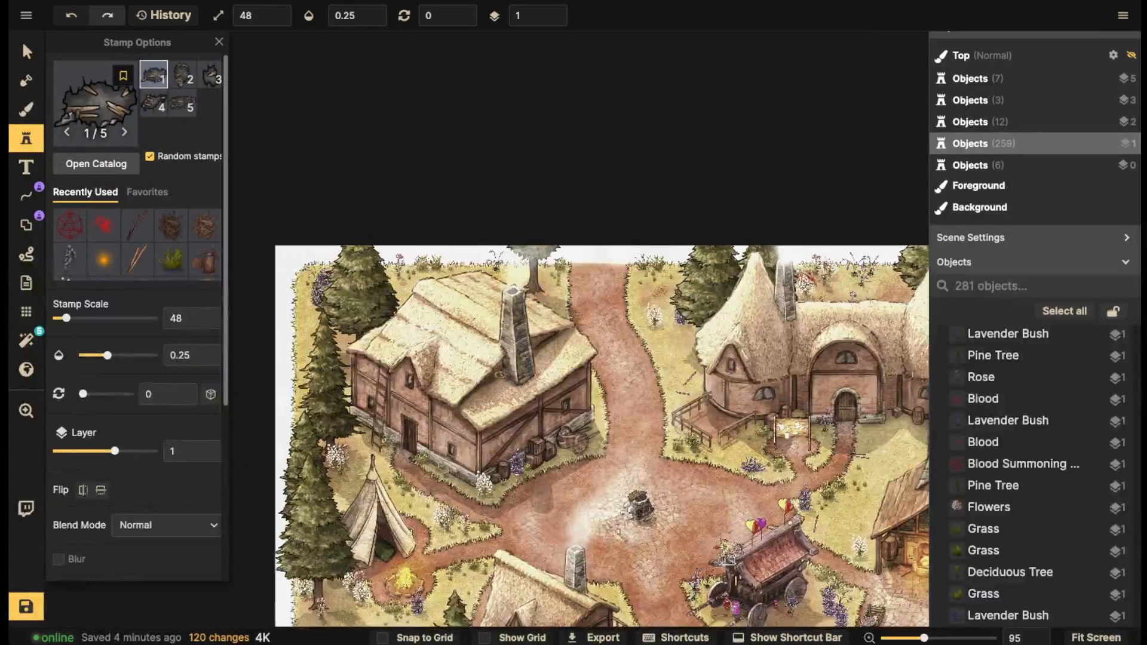
scroll(506, 364, "up", 4)
scroll(400, 391, "up", 4)
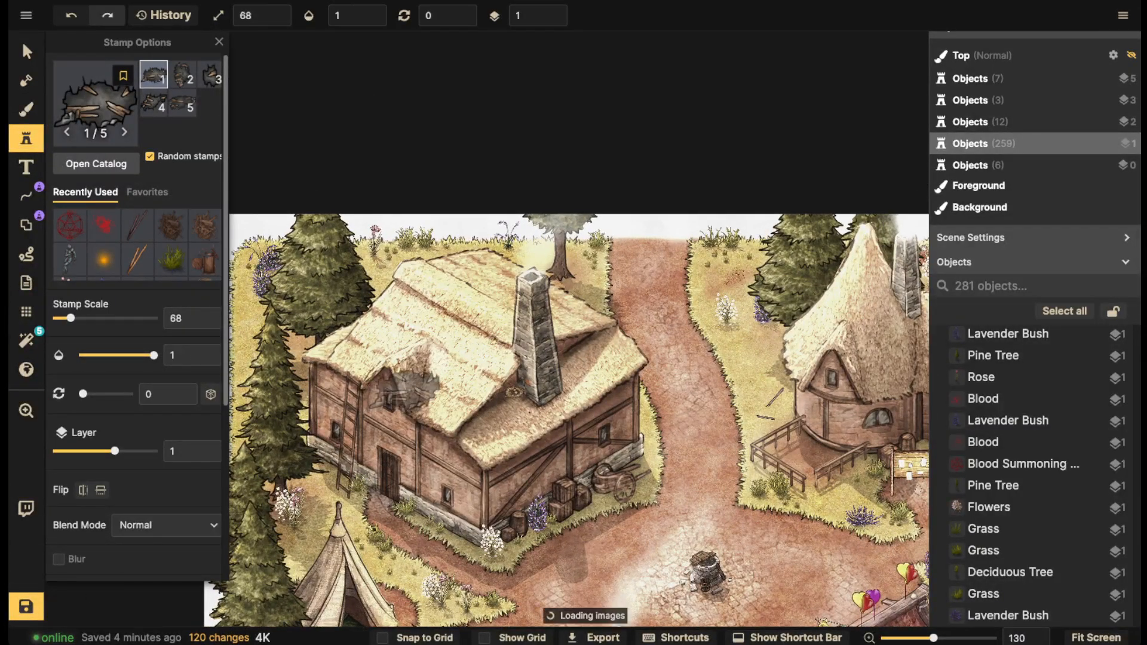
scroll(431, 378, "down", 6)
left_click(452, 371)
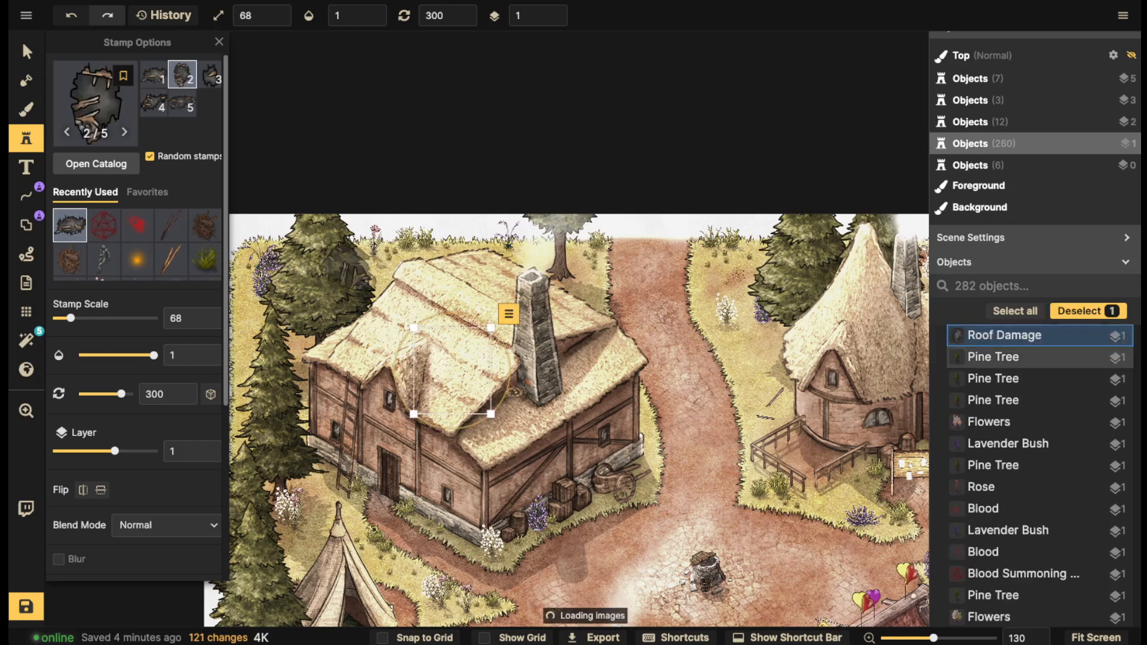
Raise the roof damage on the northwest house to layer 4
left_click(26, 52)
left_click(548, 11)
left_click(548, 11)
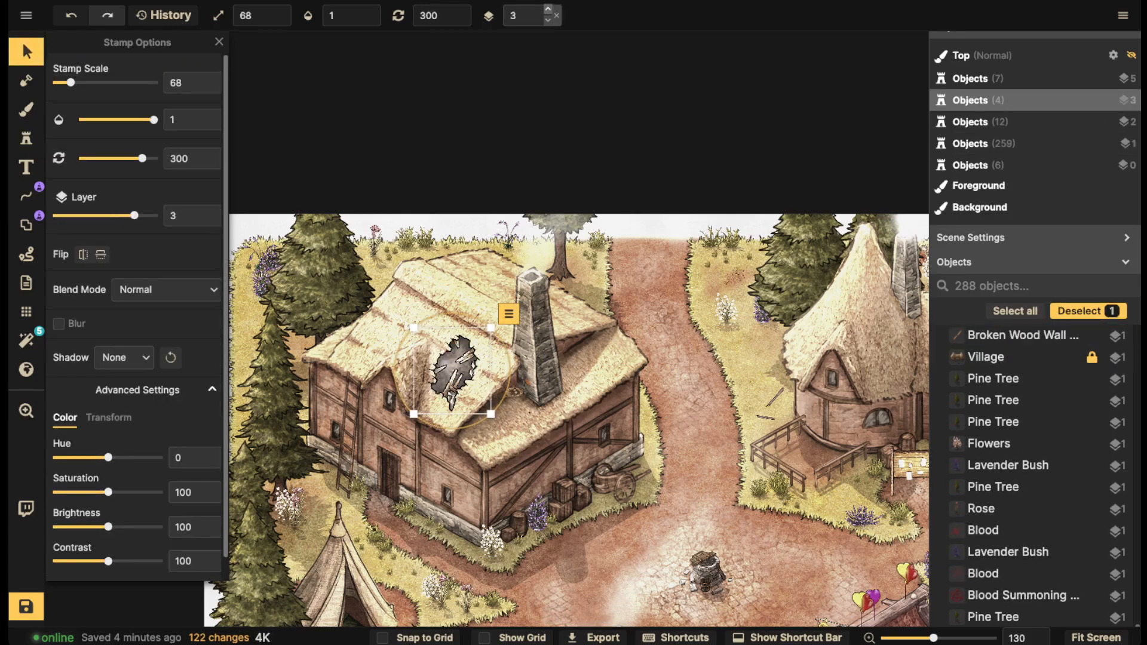
left_click(548, 11)
Nudge the roof damage northeast and set its scale to 58, rotation to 285, brightness to 64 and contrast to 60
scroll(454, 372, "down", 1)
left_click_drag(454, 371, 460, 365)
scroll(453, 362, "up", 2)
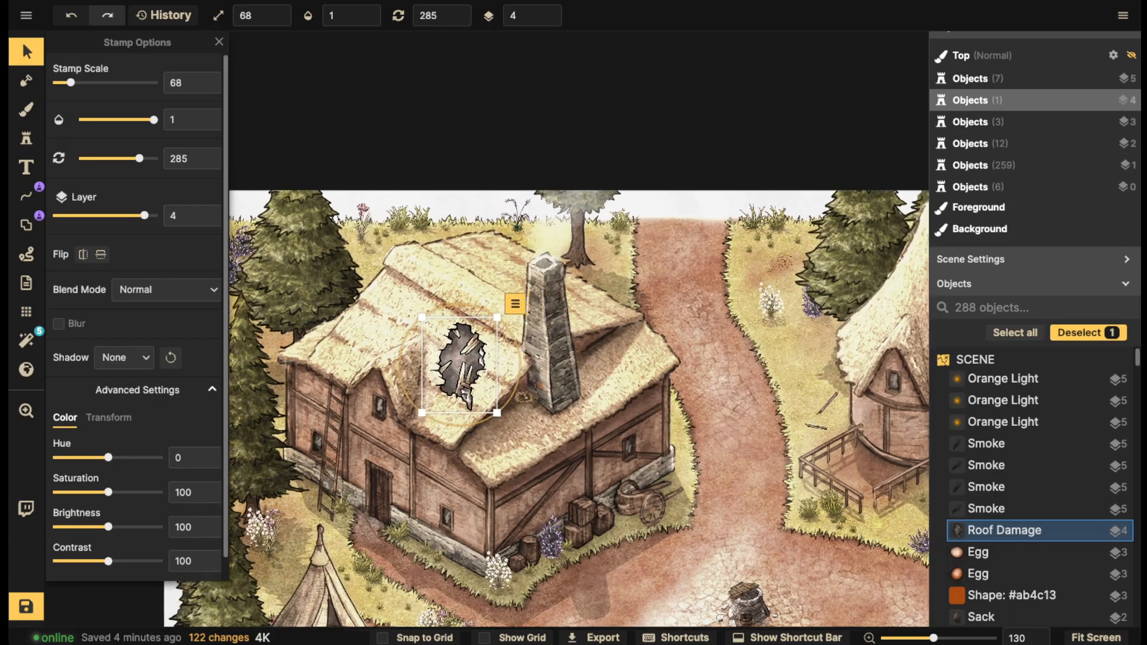
scroll(453, 362, "down", 2)
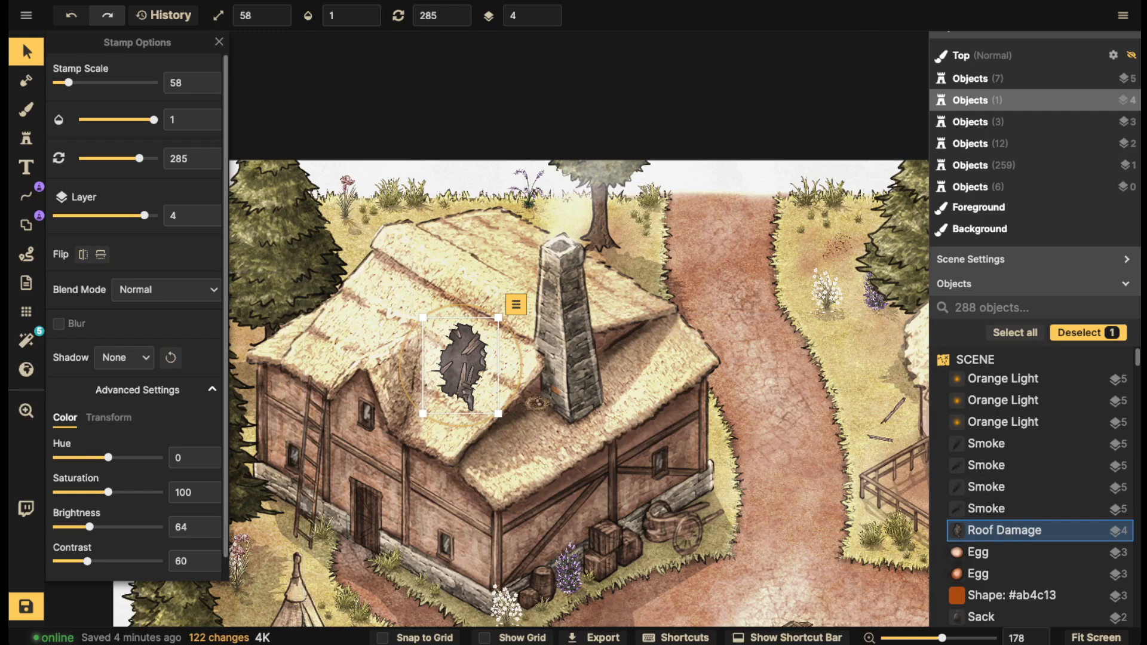
Rotate the roof damage to 255 and shift it slightly on the northwest house's roof
left_click_drag(462, 366, 461, 363)
scroll(458, 361, "down", 1)
scroll(460, 363, "down", 2)
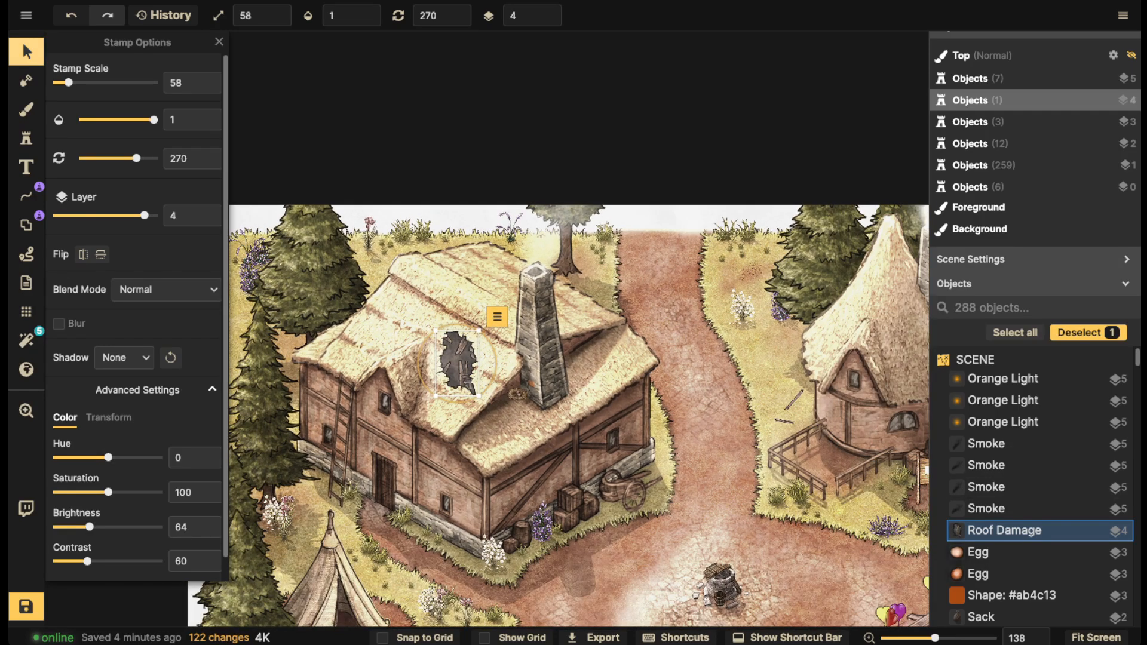
left_click(26, 52)
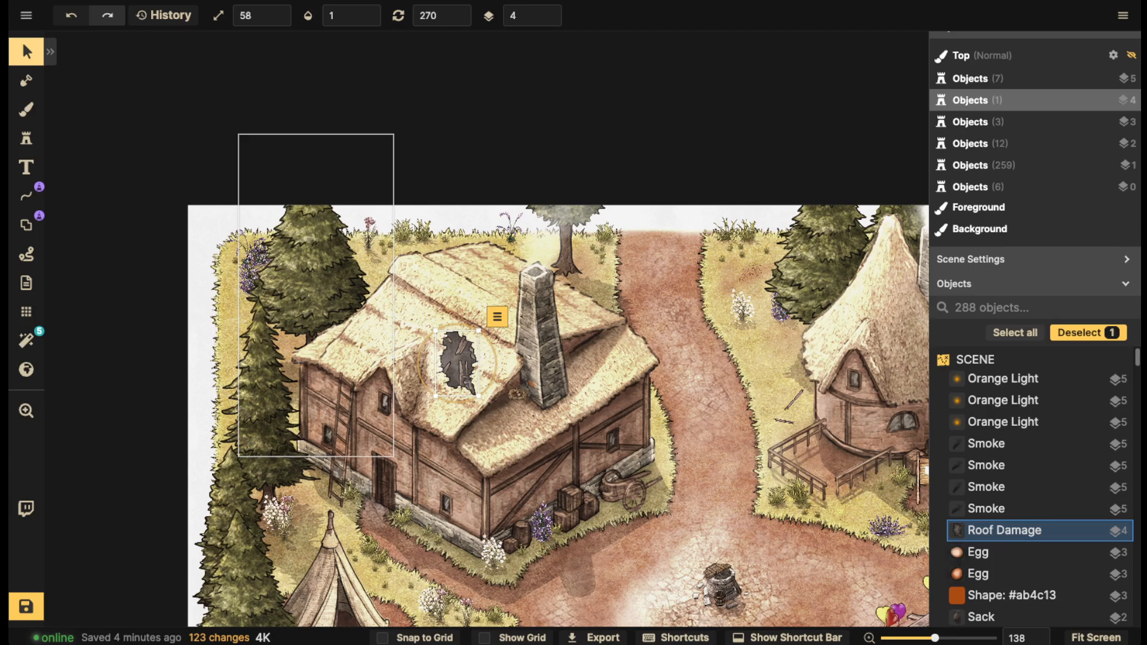
left_click_drag(419, 363, 466, 357)
left_click(26, 52)
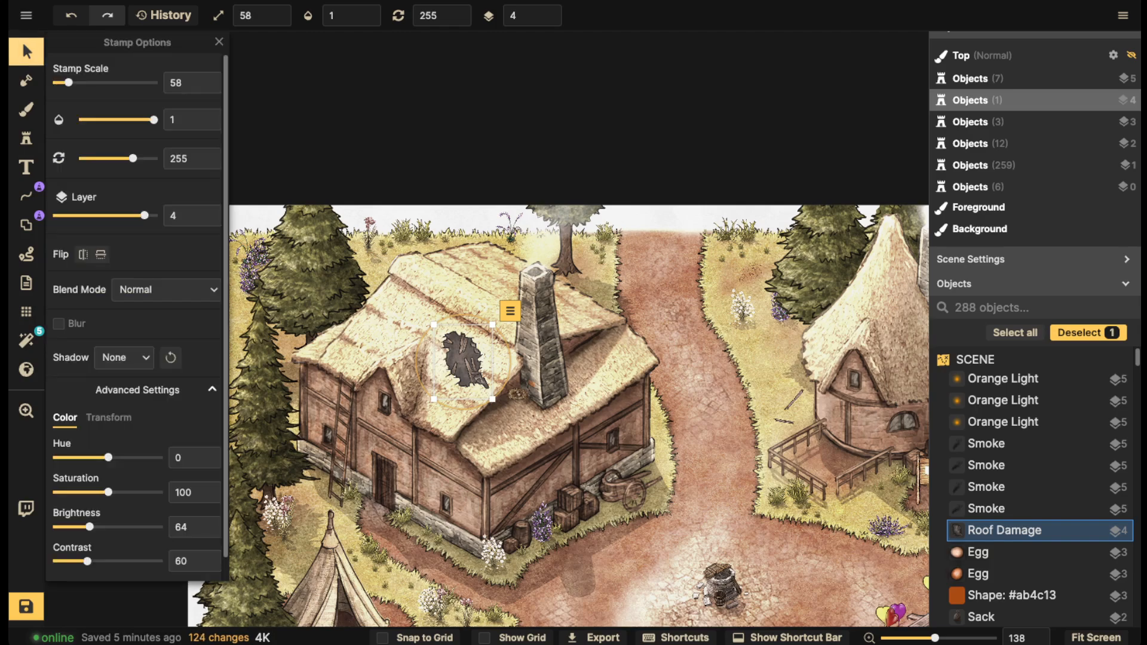
Move the roof damage from the northwest house to the eastern spire of the large thatched house
scroll(319, 323, "down", 2)
scroll(350, 346, "down", 5)
left_click_drag(472, 472, 459, 340)
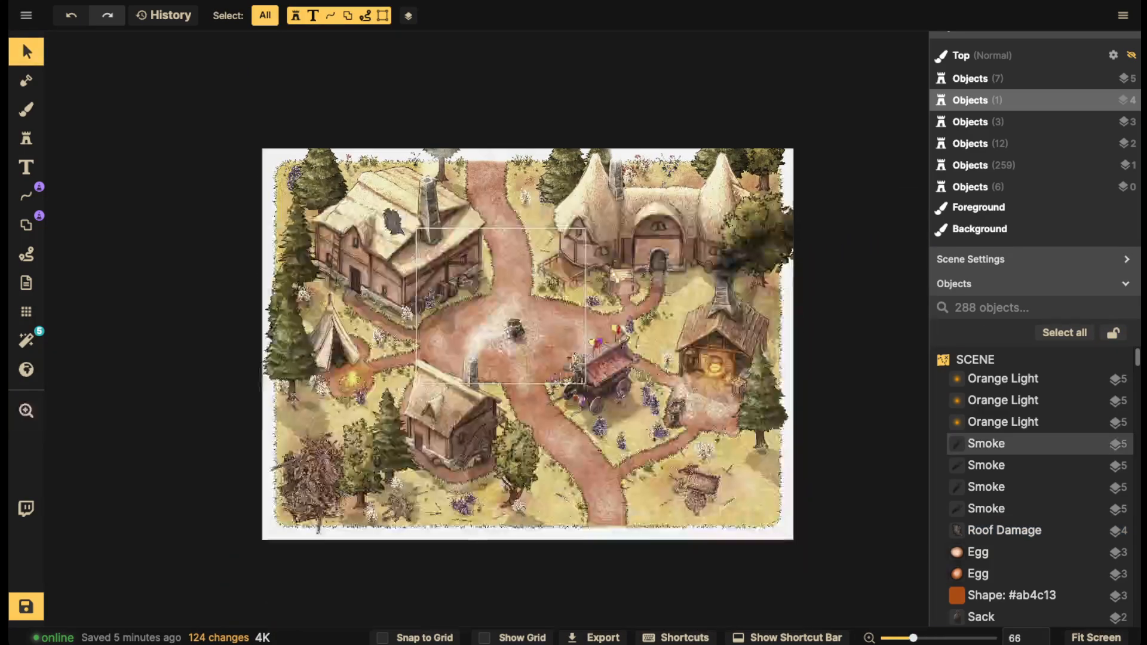
scroll(458, 340, "down", 2)
scroll(420, 255, "up", 5)
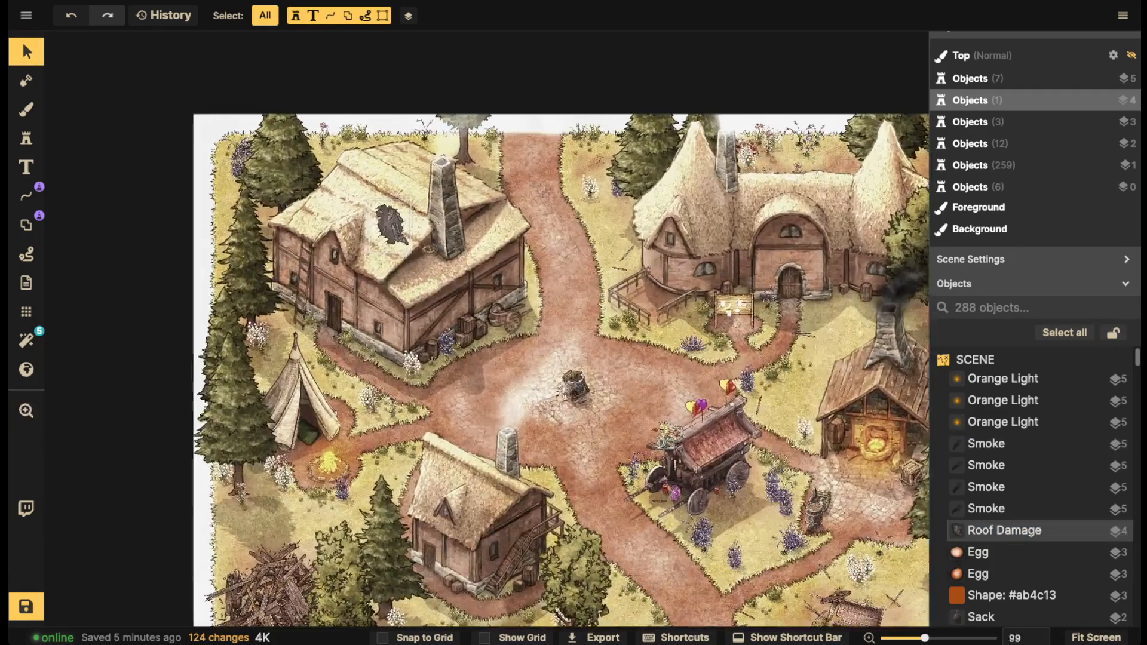
left_click_drag(391, 224, 864, 204)
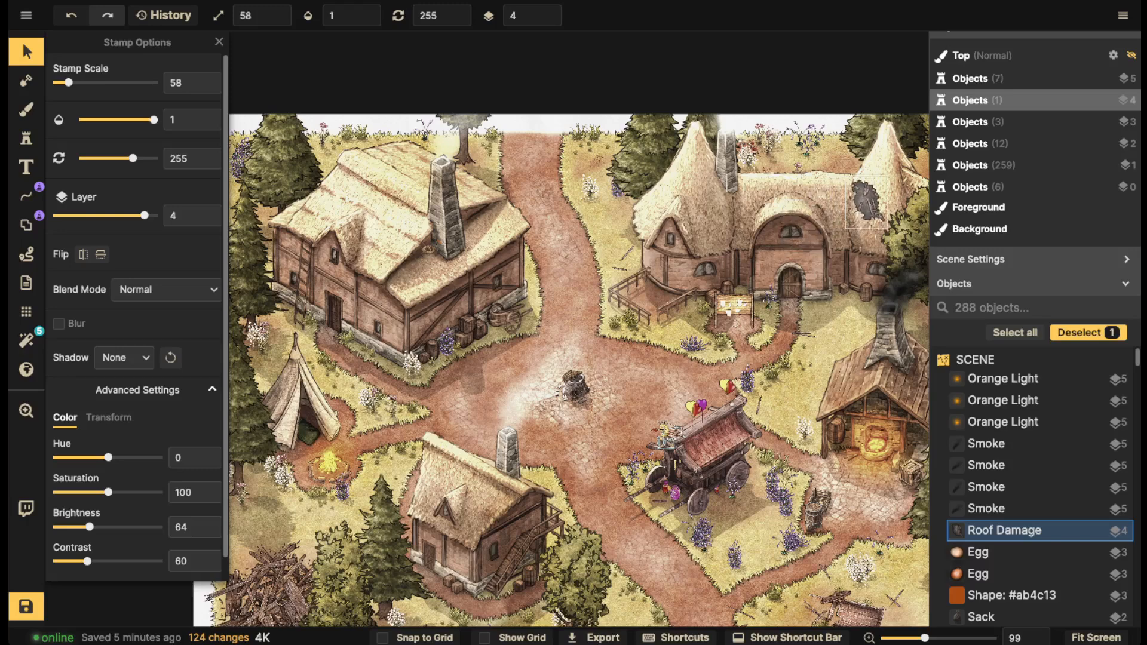
Fine-position the roof damage on the slope below the eastern spire's peak and set its rotation to 300
scroll(869, 191, "up", 3)
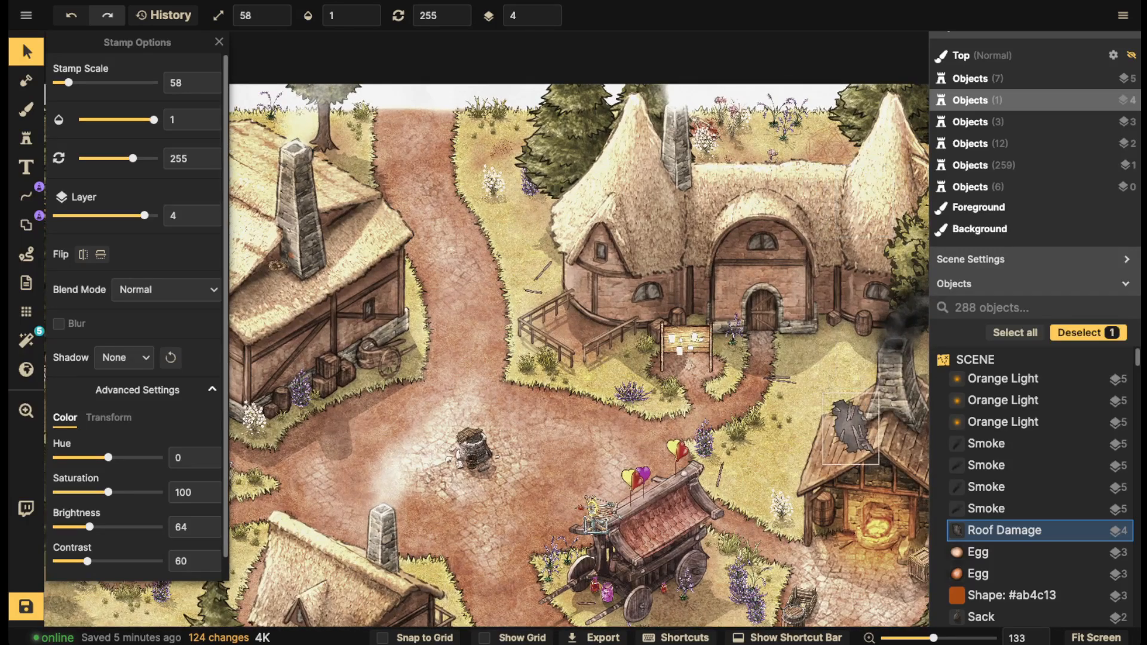
scroll(869, 196, "up", 4)
left_click_drag(866, 204, 399, 224)
scroll(877, 188, "down", 2)
key("space")
left_click_drag(399, 225, 686, 227)
key("space")
scroll(685, 227, "up", 1)
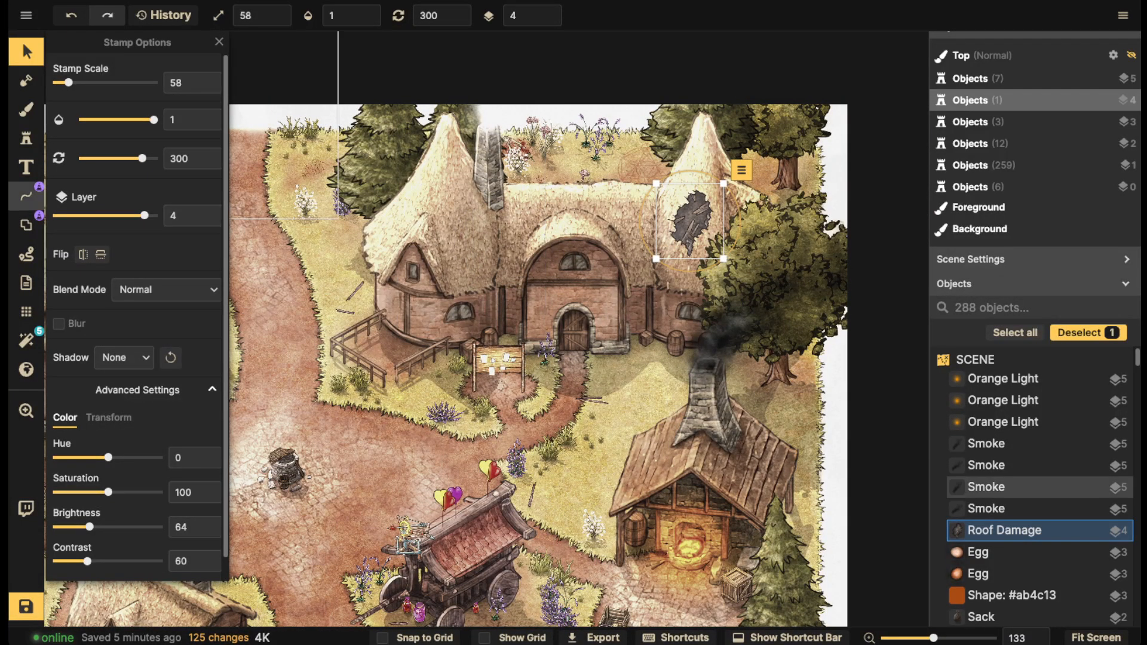
Search the stamp catalog for a ladder and choose the wooden Ladder stamp from Fantasy Battlemaps
left_click(26, 138)
left_click(95, 103)
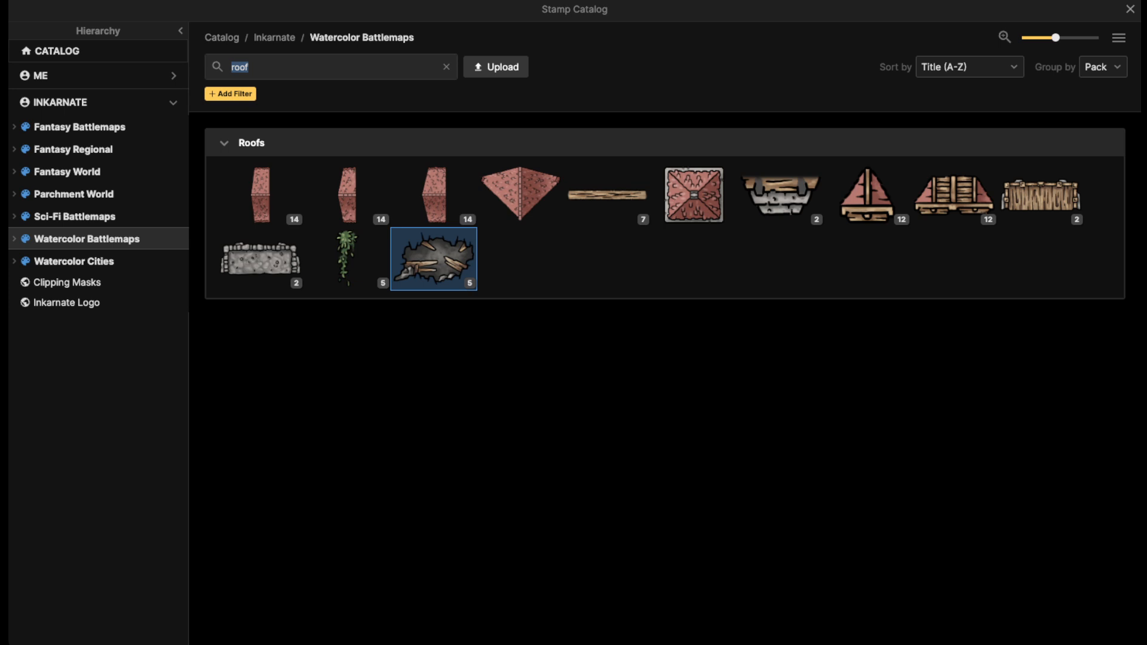
type("ladder")
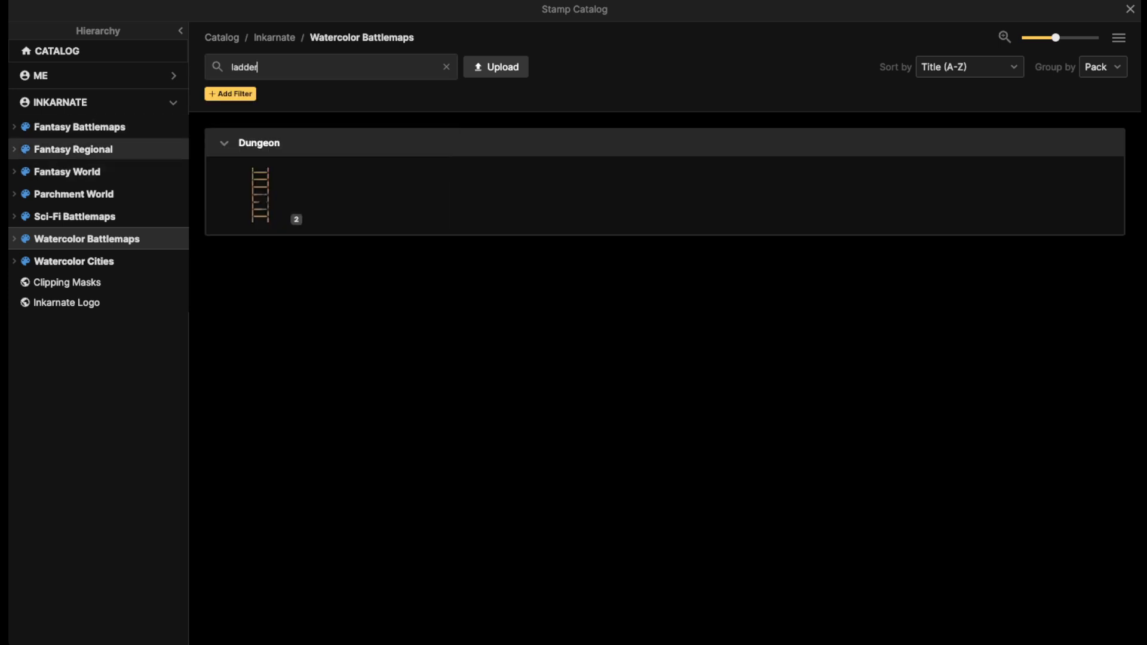
left_click(79, 127)
left_click(260, 312)
Place the ladder at scale 38 and rotation 90 against the large thatched house's wall, east of the arched entrance
scroll(642, 242, "up", 2)
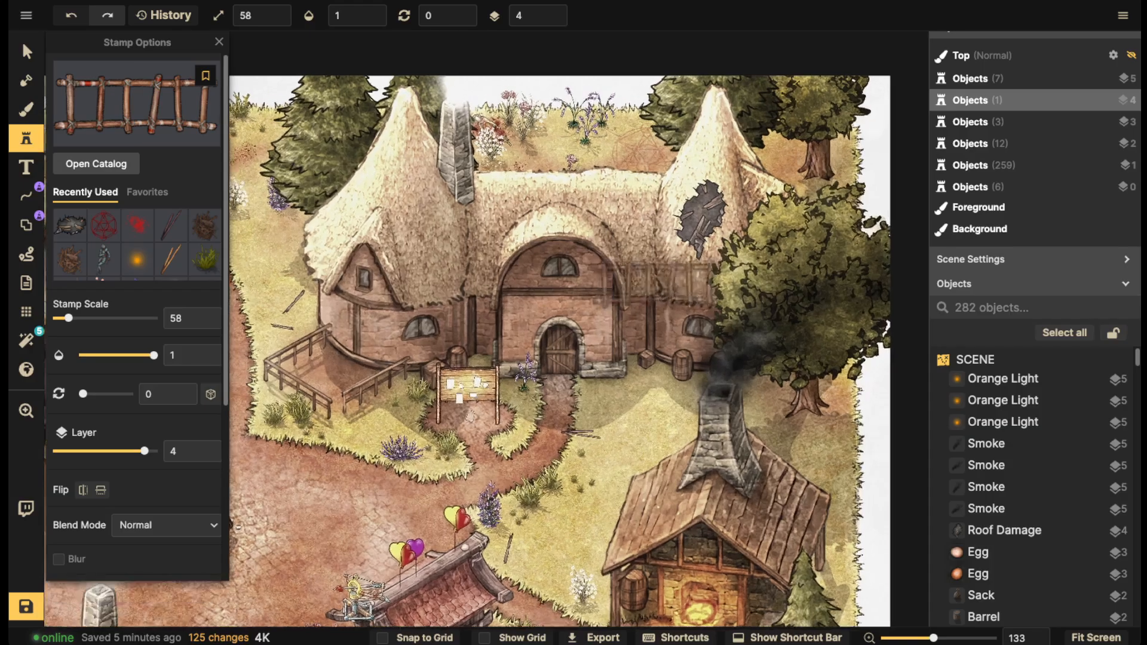
key("bracketleft")
key("period")
key("period")
key("period")
key("period")
key("period")
key("period")
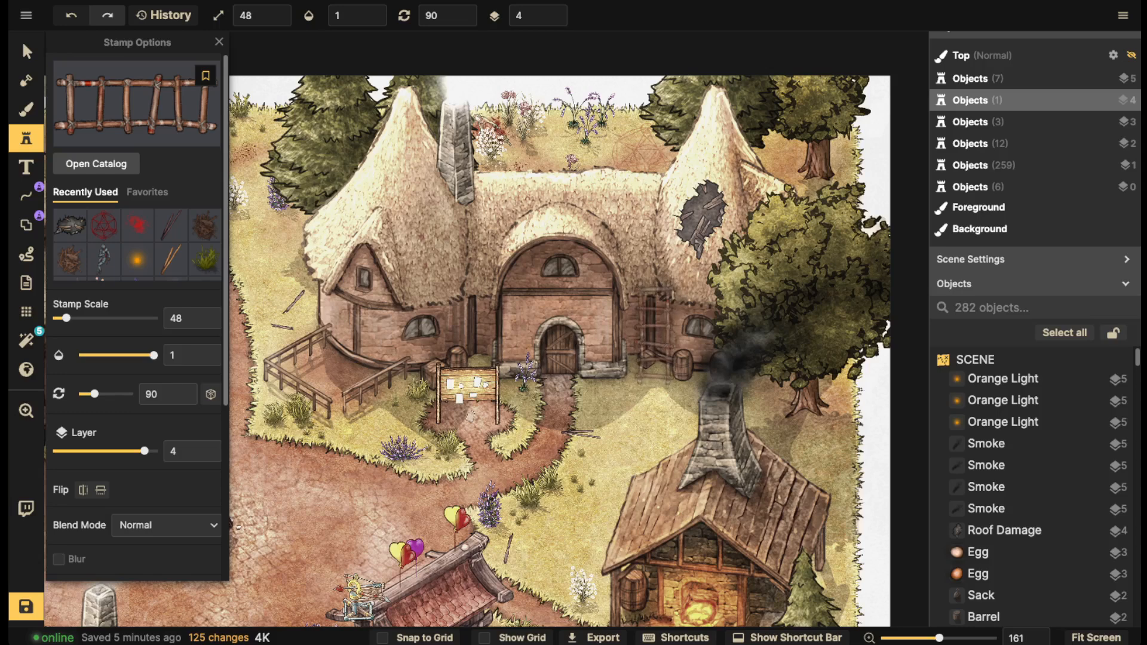
key("bracketleft")
left_click(645, 334)
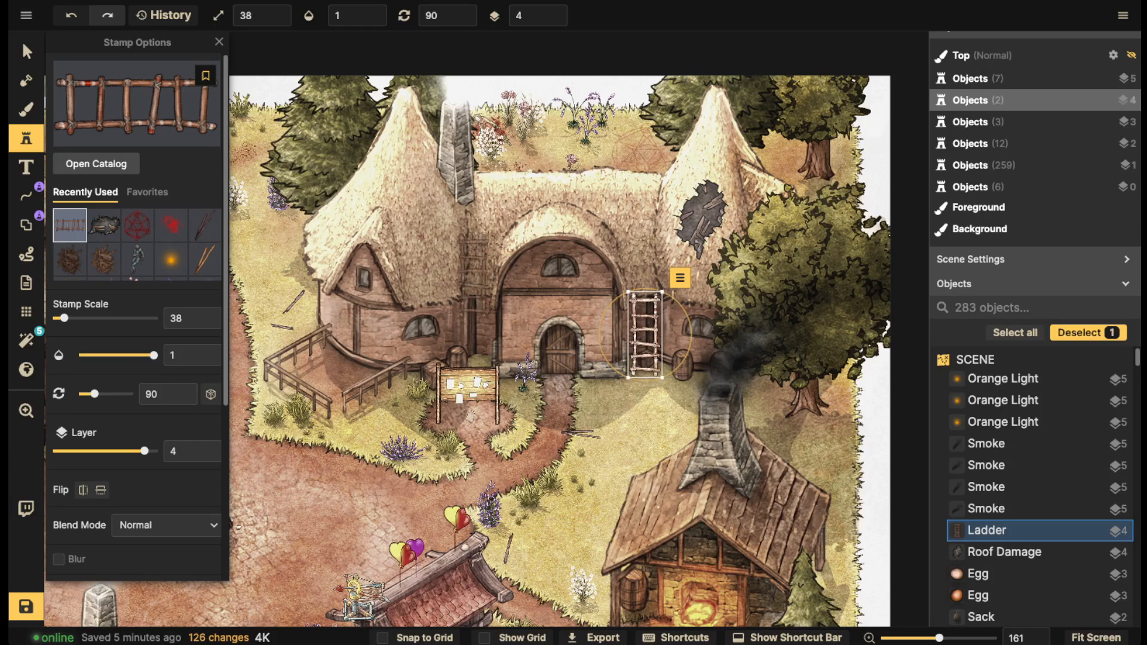
left_click(26, 52)
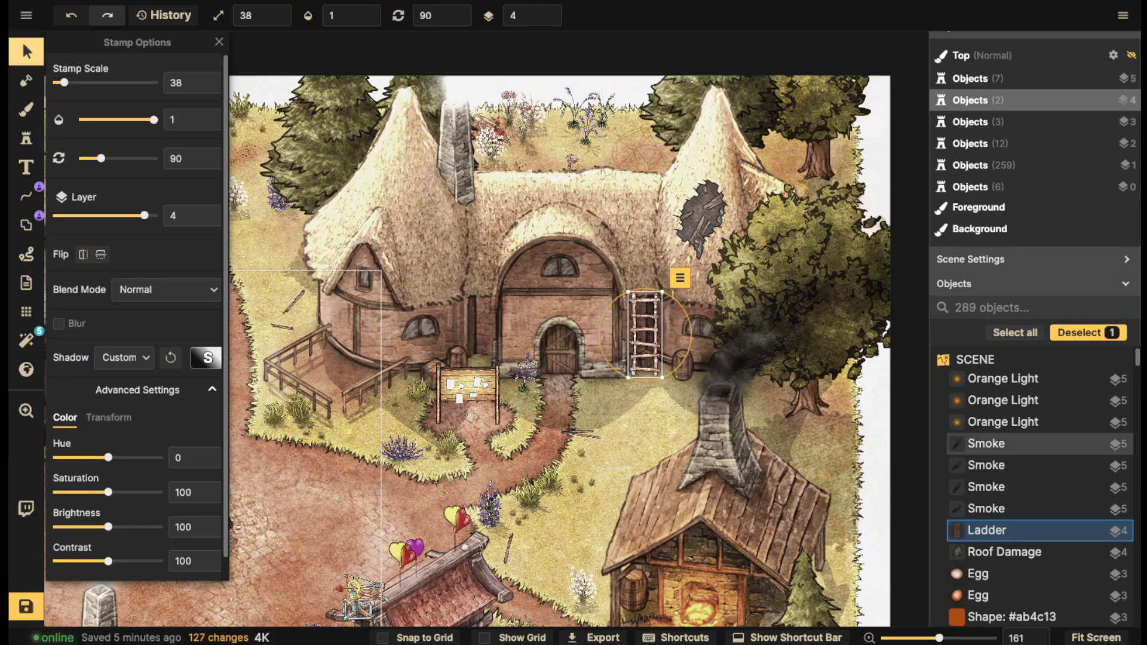
Remove the shadow from the ladder and lower its brightness to 52
left_click(124, 357)
left_click(131, 383)
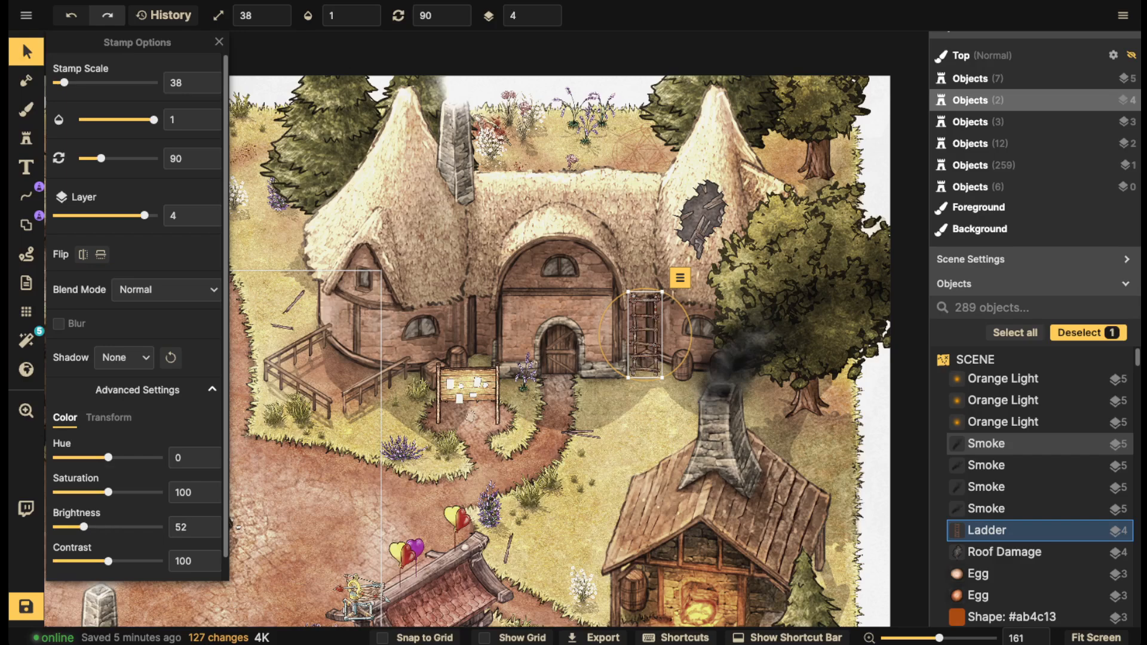
key("Escape")
Check the stamp settings of the roof damage and of the broken wood pieces around the wrecked cart in the southeast
scroll(660, 352, "down", 2)
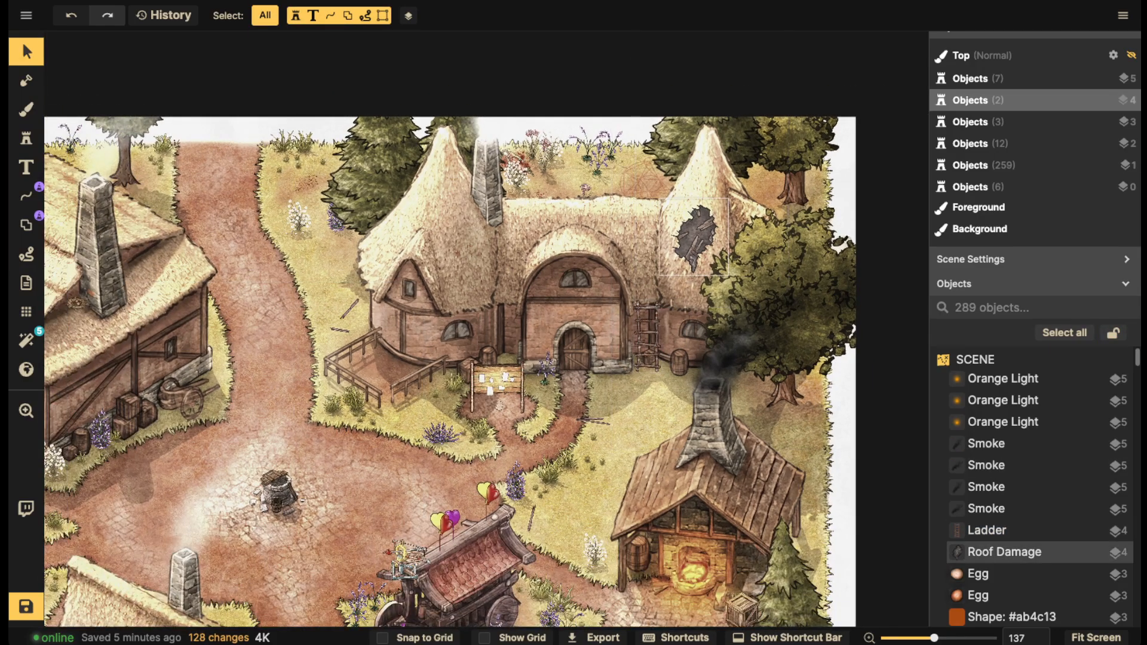
left_click(1004, 551)
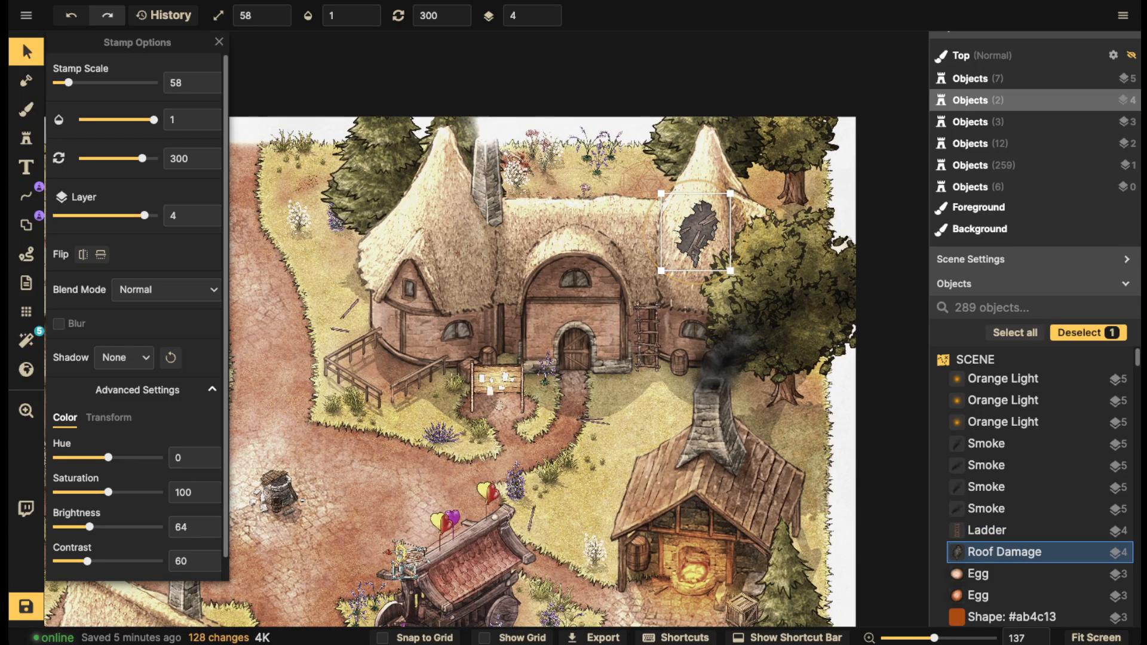
key("Escape")
scroll(487, 299, "down", 6)
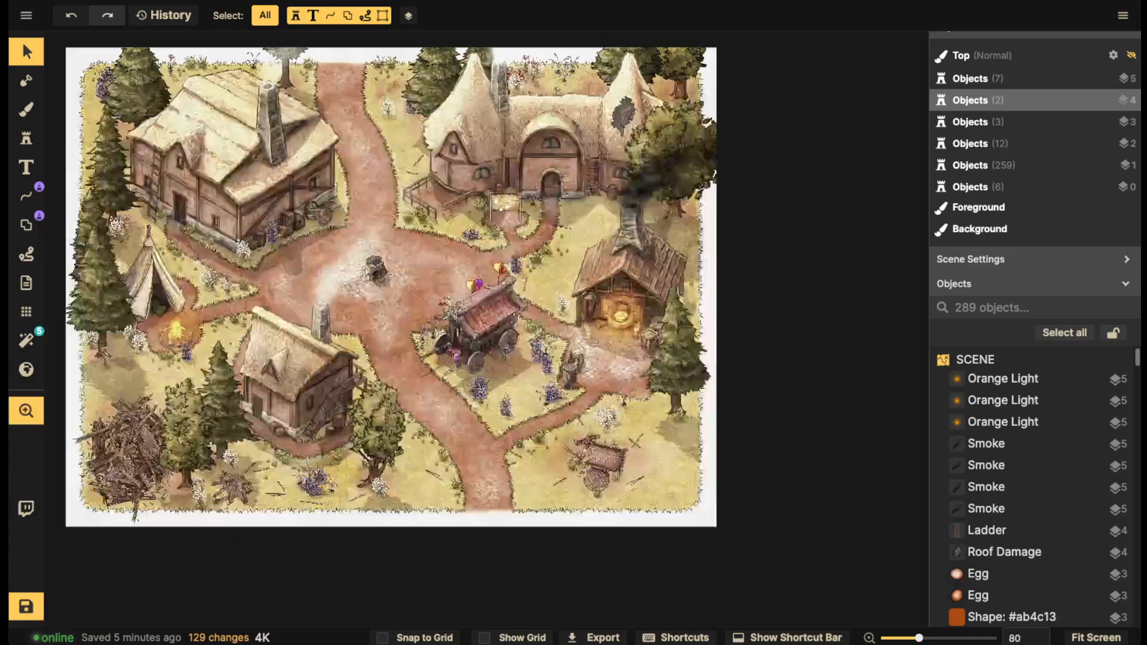
scroll(633, 460, "up", 5)
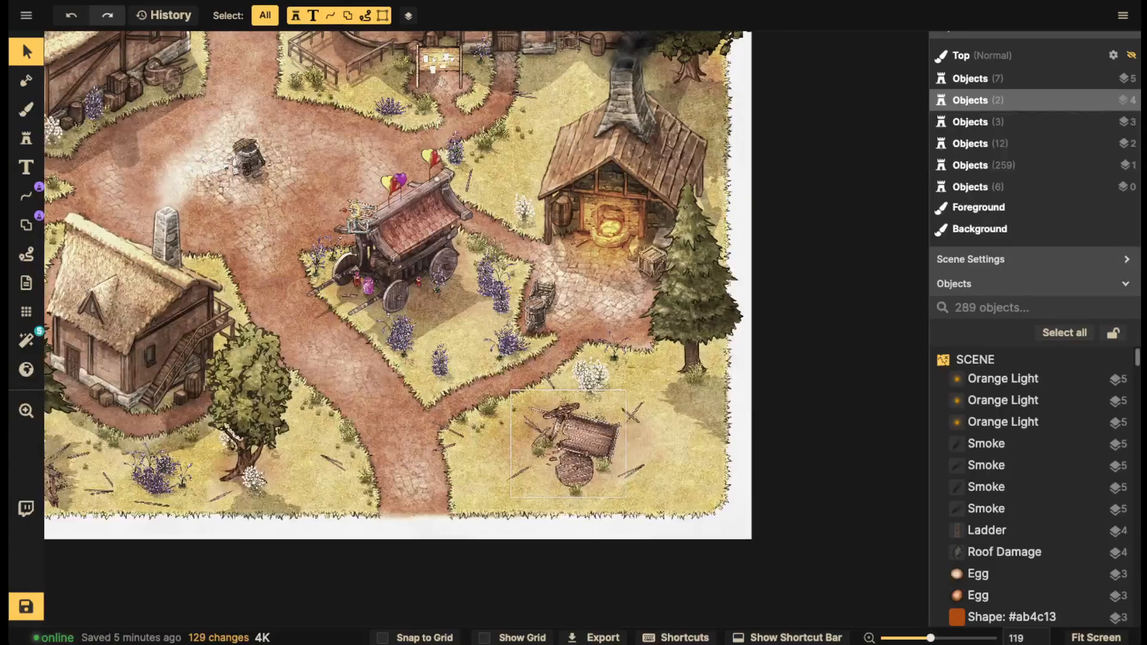
scroll(564, 436, "up", 2)
left_click_drag(565, 437, 505, 442)
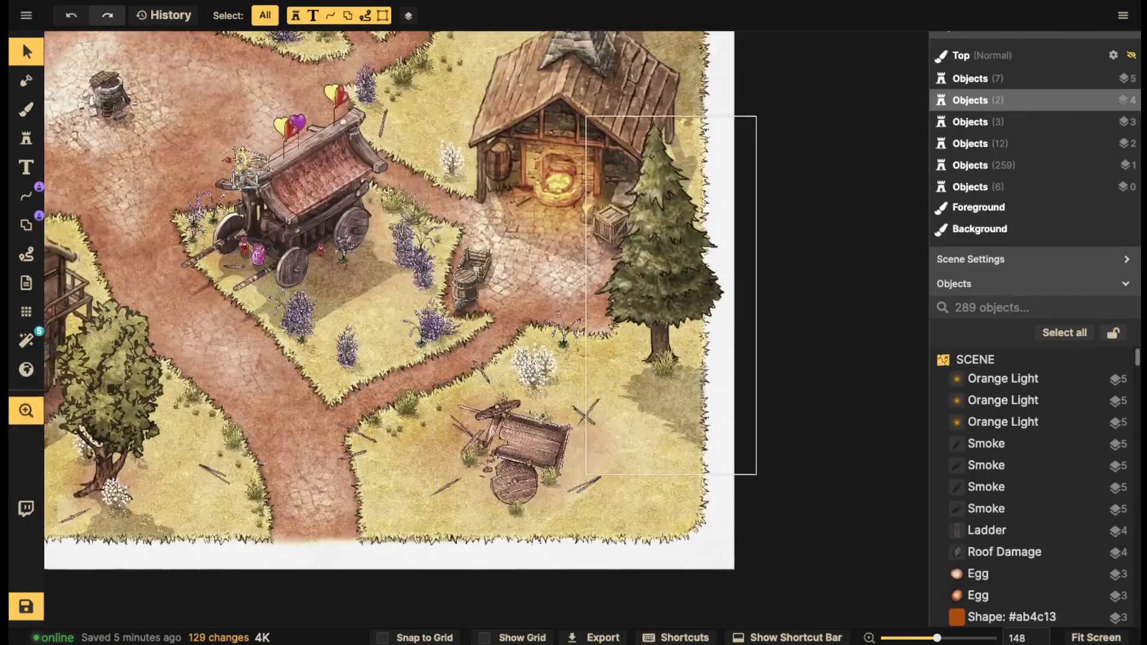
left_click(588, 483)
scroll(588, 483, "down", 3)
left_click(448, 485)
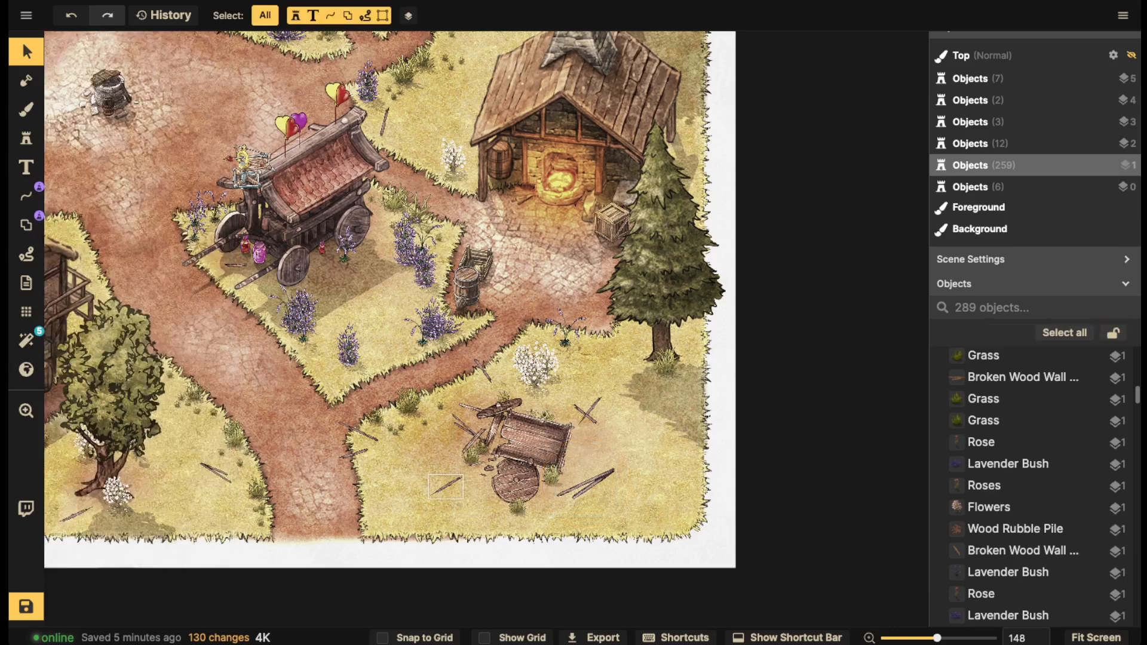
left_click(446, 485)
left_click(585, 414)
left_click(586, 414)
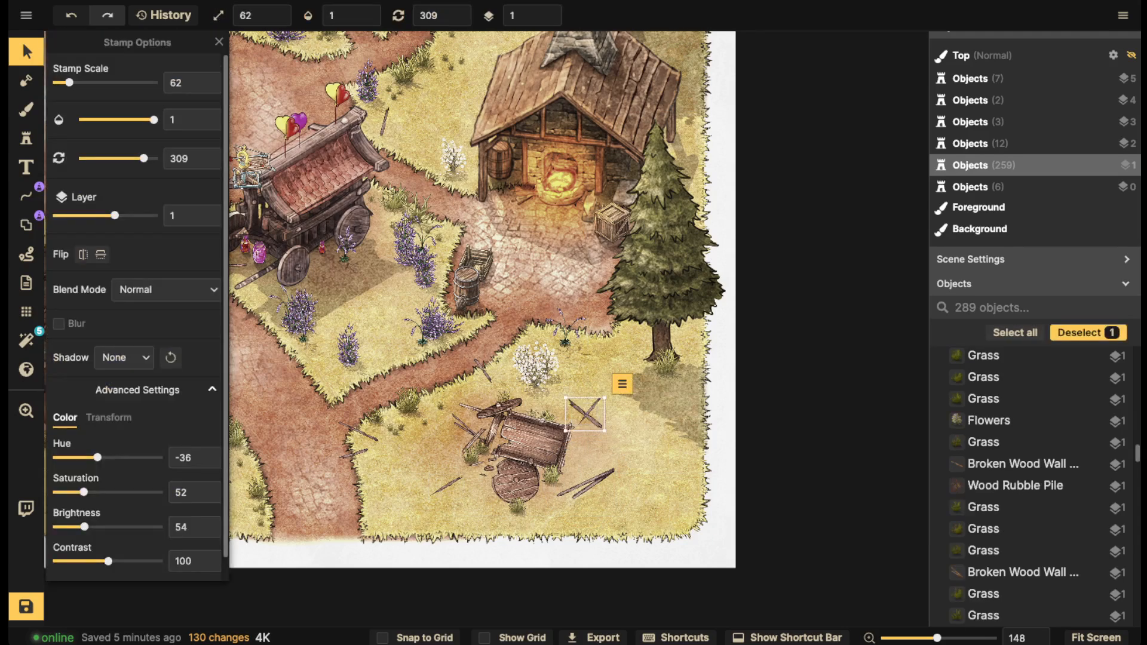
key("Escape")
scroll(578, 388, "down", 2)
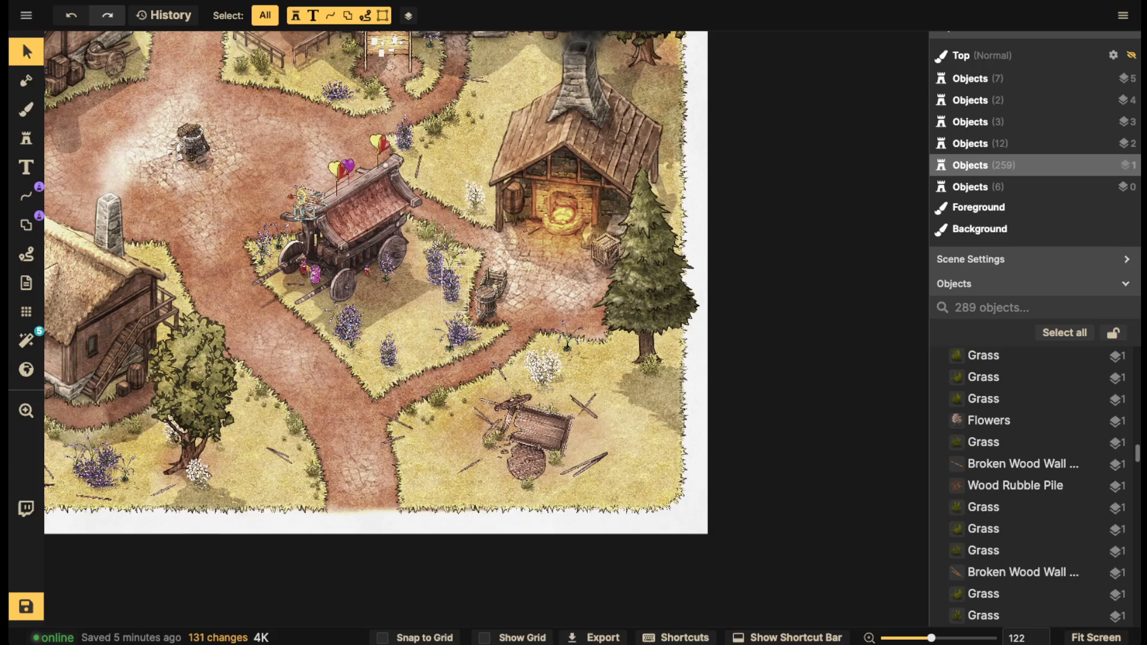
Search the stamp catalog's Fantasy Regional set for "flower" and choose the yellow Flower Bush from Ethereal Flora
left_click(26, 138)
left_click(95, 108)
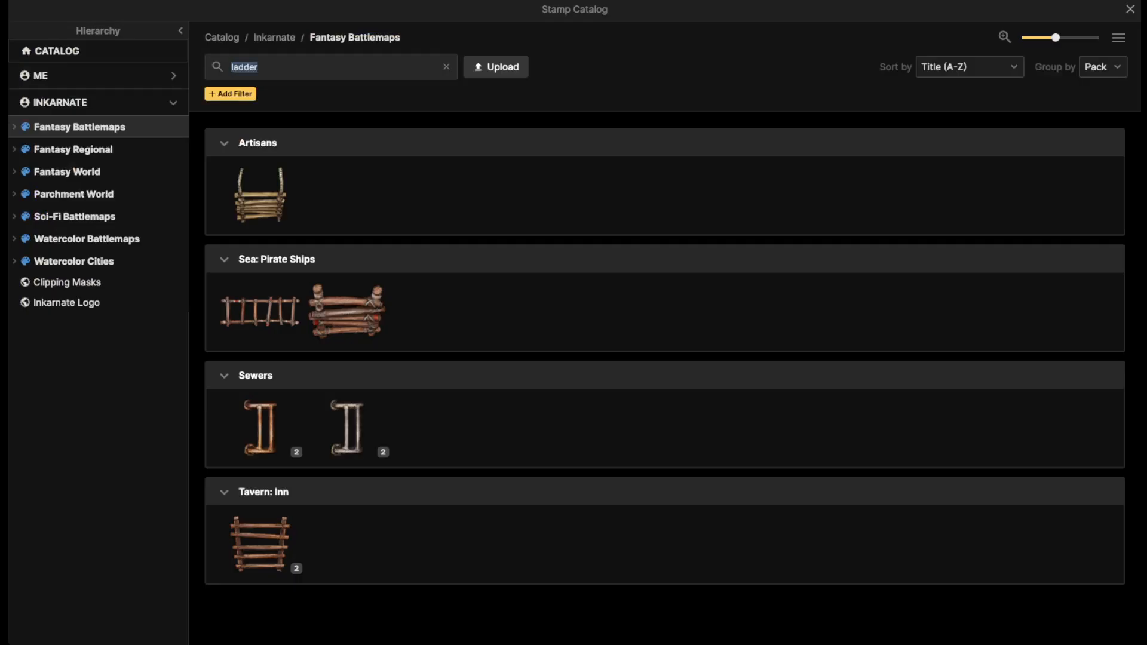
left_click(73, 149)
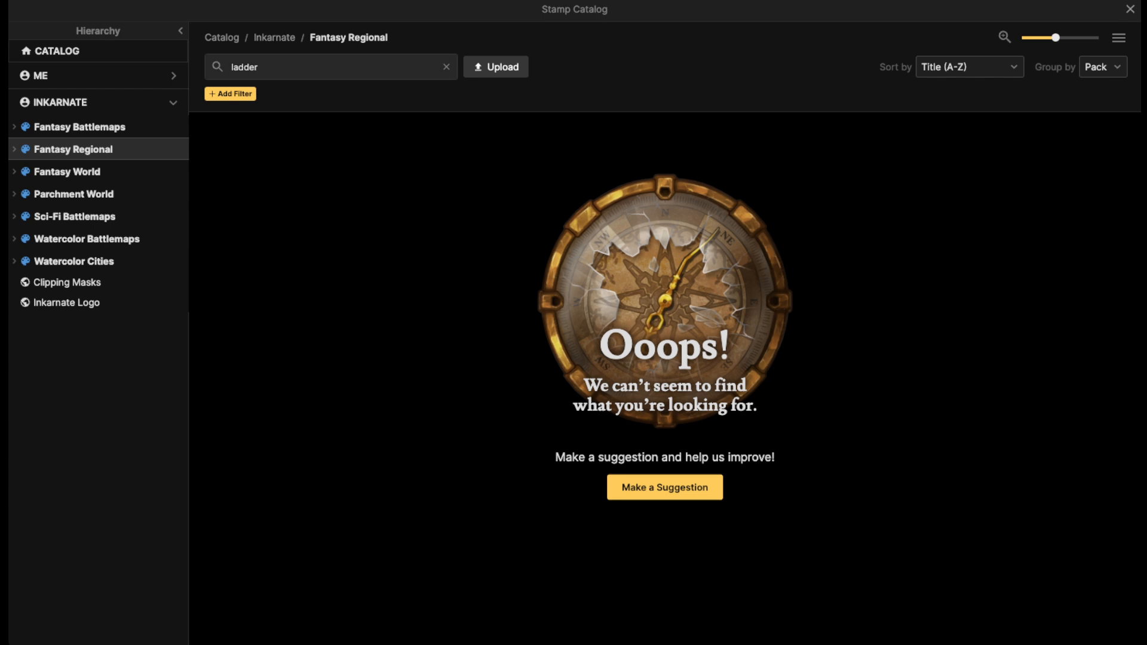
key("BackSpace")
type("flower")
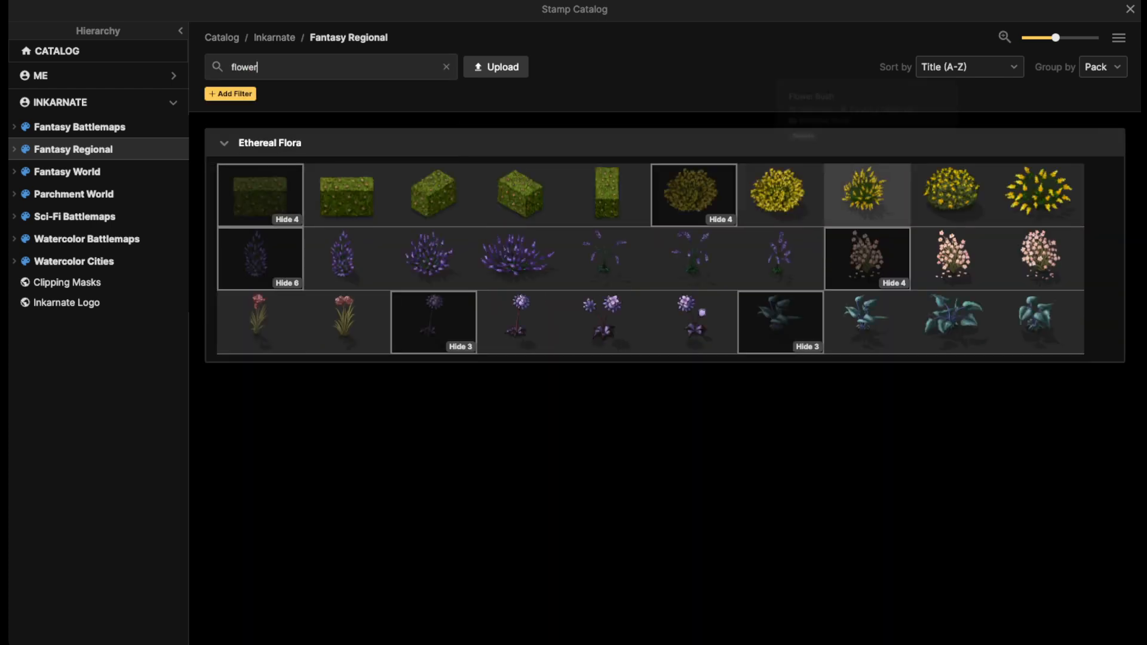
left_click(776, 191)
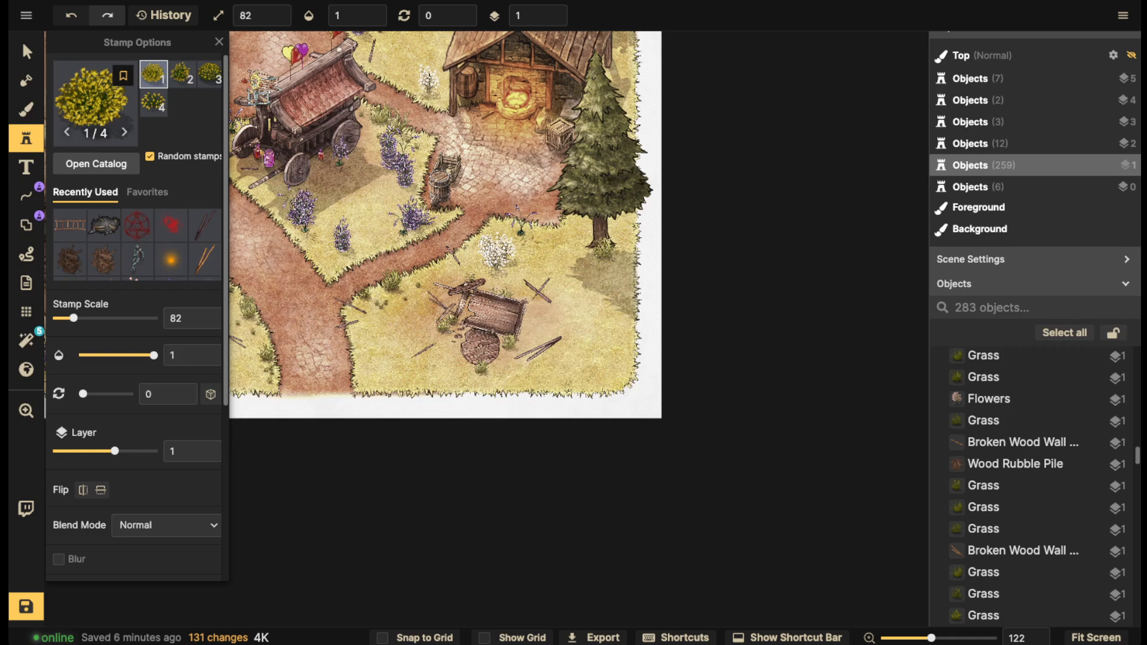
Place six yellow flower bushes at scale 82 around the broken cart: below the pine tree, in the southeast corner and beside the southern path
left_click(605, 275)
left_click(590, 295)
left_click(617, 311)
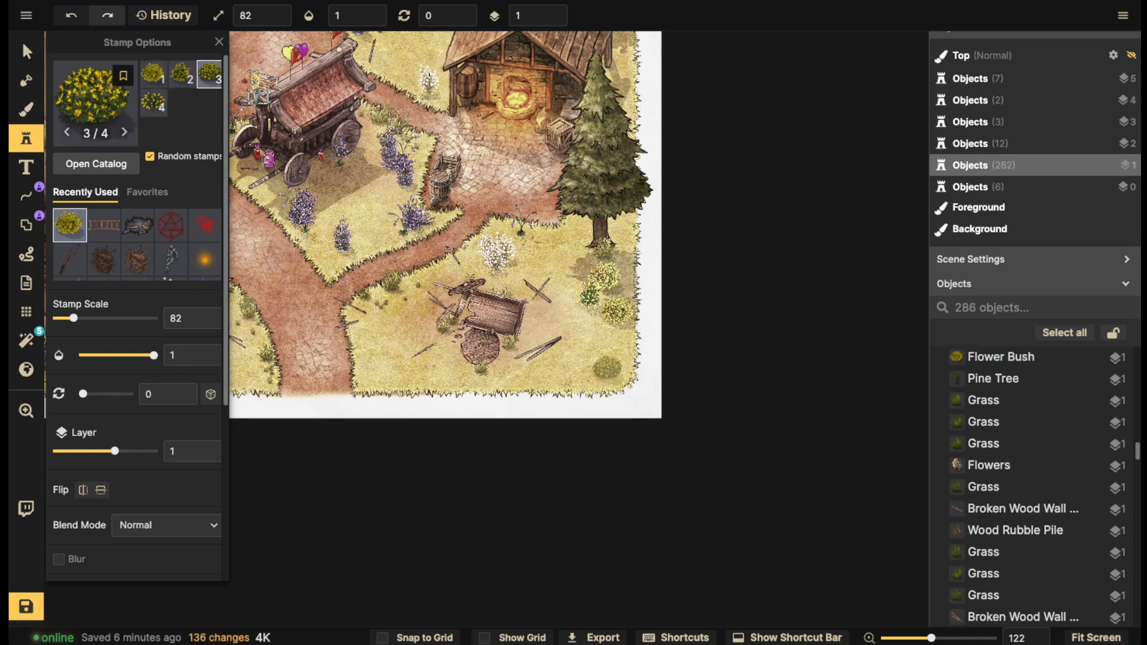
left_click(607, 366)
left_click(378, 371)
scroll(379, 308, "down", 1)
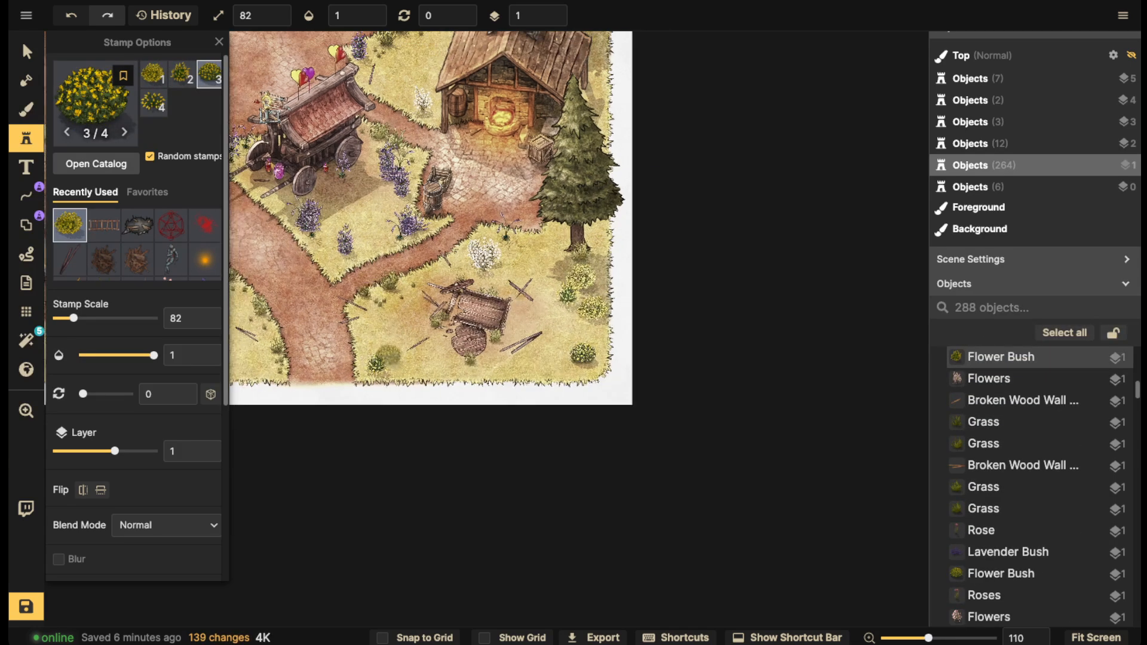
left_click(398, 359)
Place three yellow flower bushes on the grass west of the southern path, near the deciduous tree
key("space")
left_click_drag(399, 358, 513, 340)
left_click(355, 343)
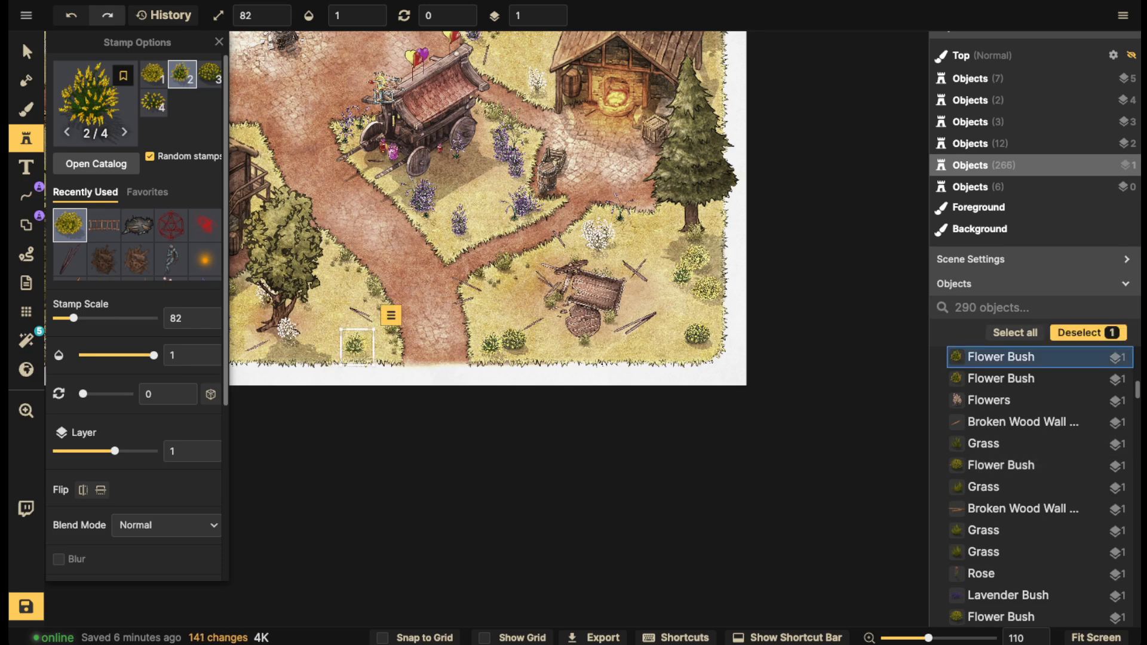
left_click(368, 331)
left_click(340, 284)
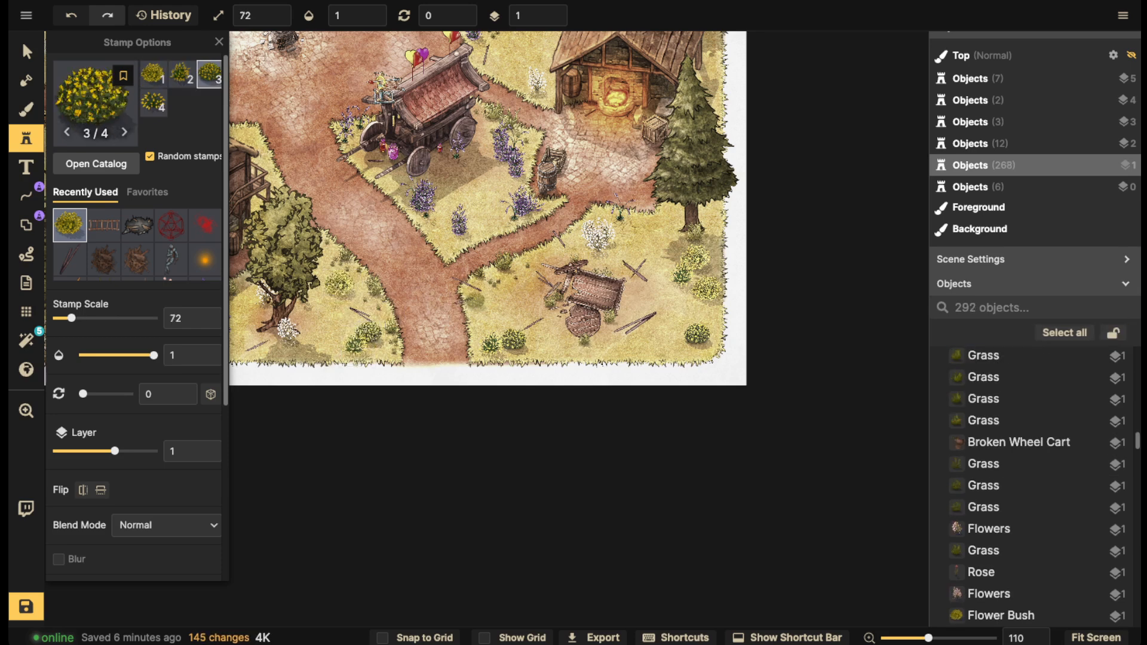
Scatter six small flower bushes at scale 32 along the map's southern edge, around the larger bushes near the broken cart
left_click(480, 332)
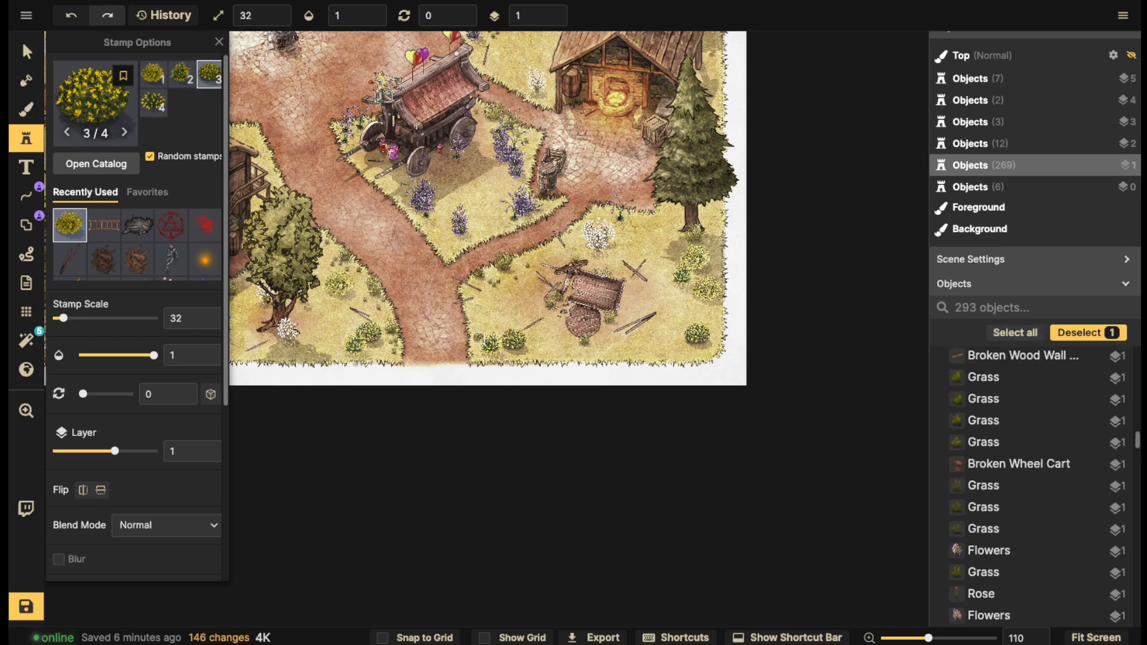
left_click(507, 353)
left_click(525, 349)
left_click(687, 348)
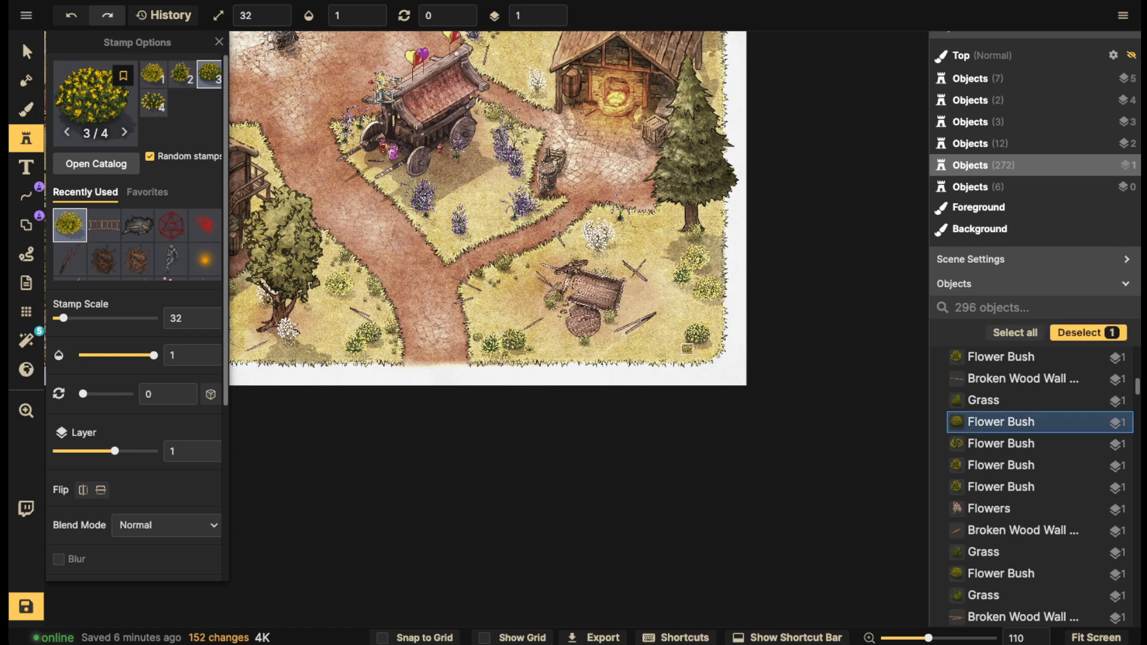
left_click(706, 350)
left_click(662, 350)
Scatter six small flower bushes at scale 32 around the larger bushes below the pine tree
left_click(717, 306)
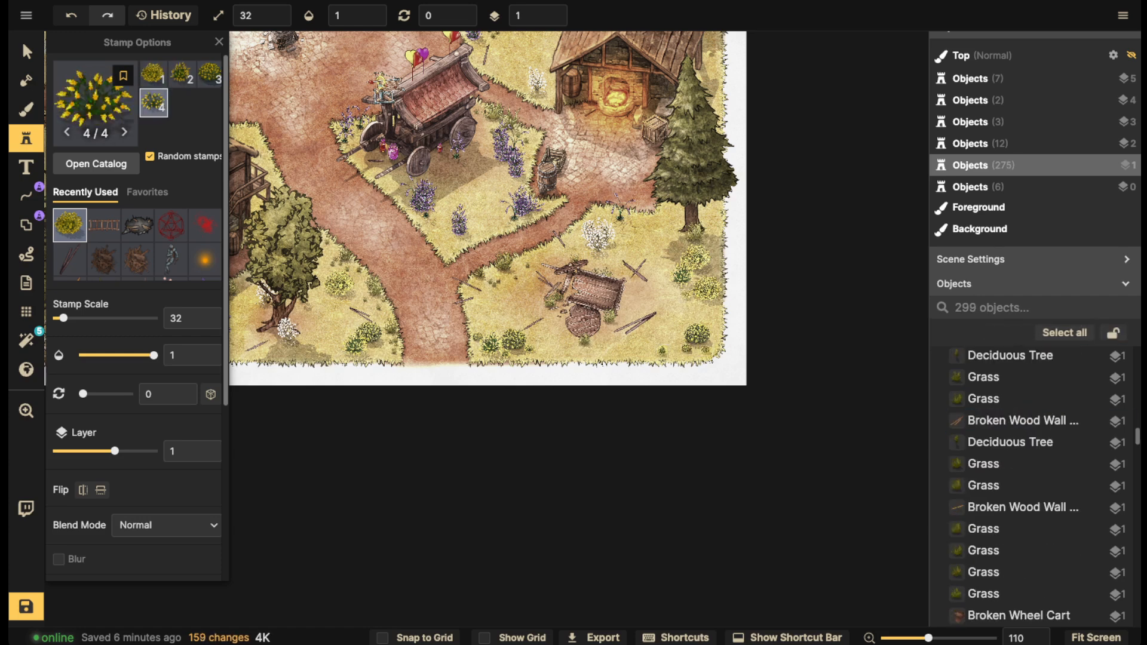
left_click(719, 297)
left_click(693, 300)
left_click(682, 286)
left_click(710, 236)
left_click(657, 237)
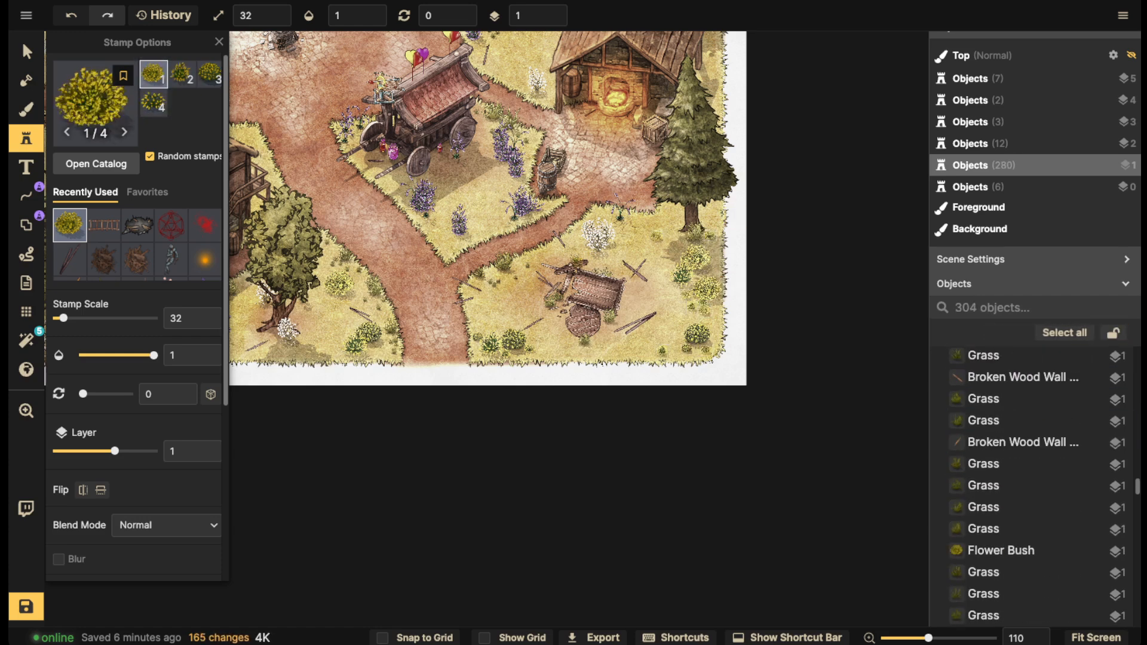
Add two small flower bushes at scale 32, one west of the broken cart and one south of it
left_click(498, 301)
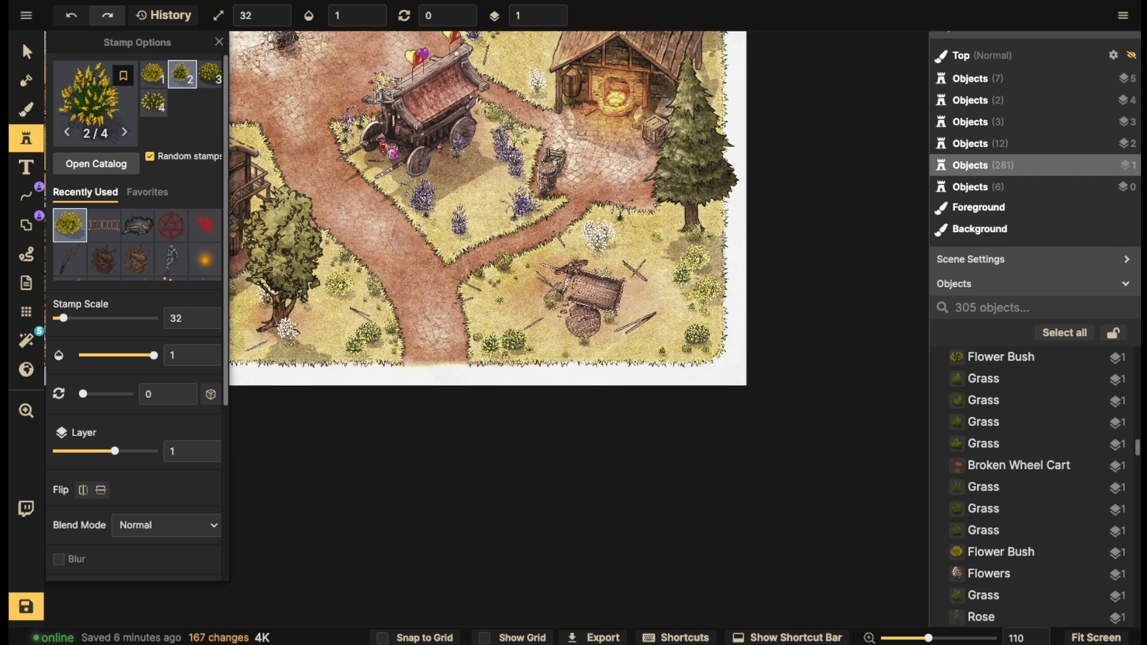
left_click(555, 355)
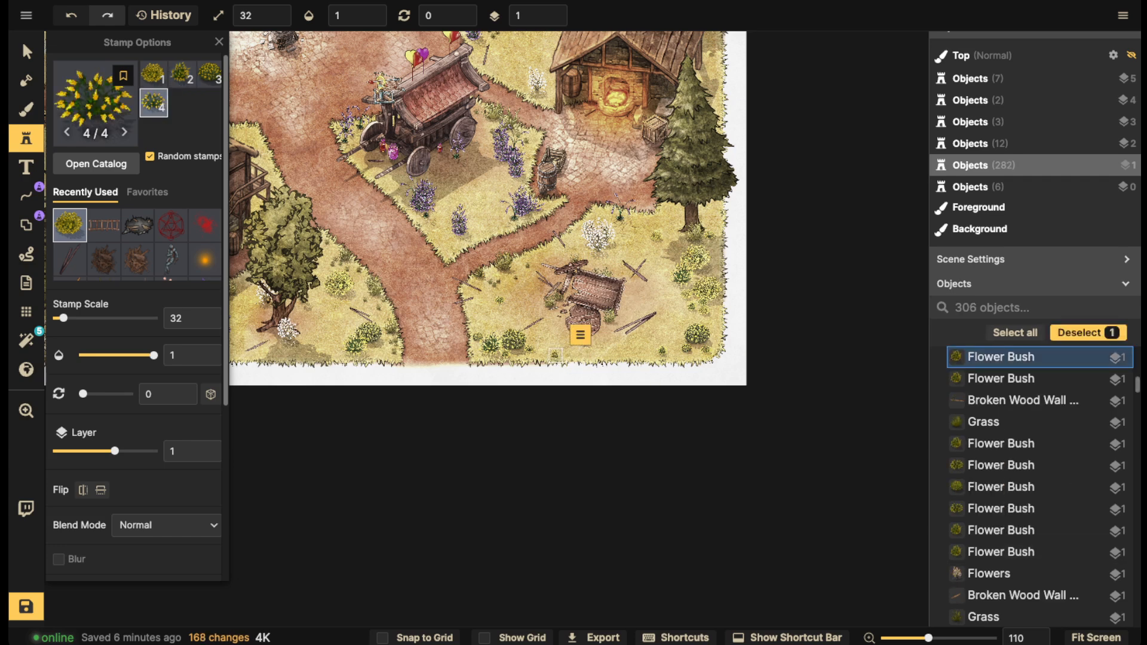
key("Escape")
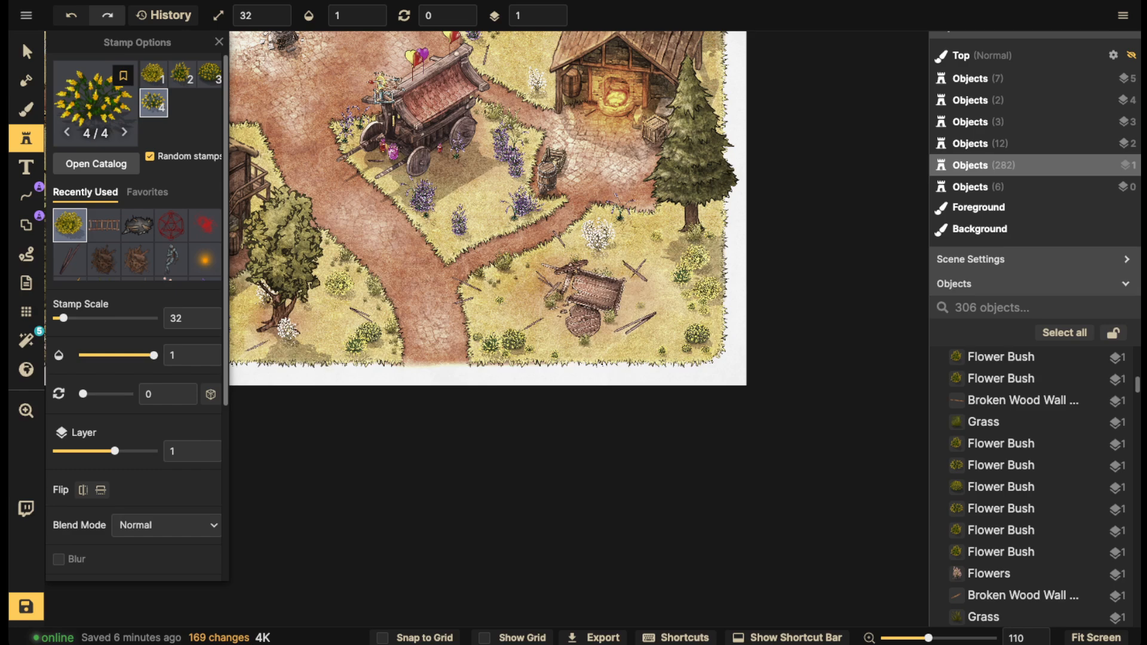
Search the stamp catalog for "coin" in Fantasy Battlemaps and choose the coin bag stamp from the Market pack
scroll(635, 308, "up", 5)
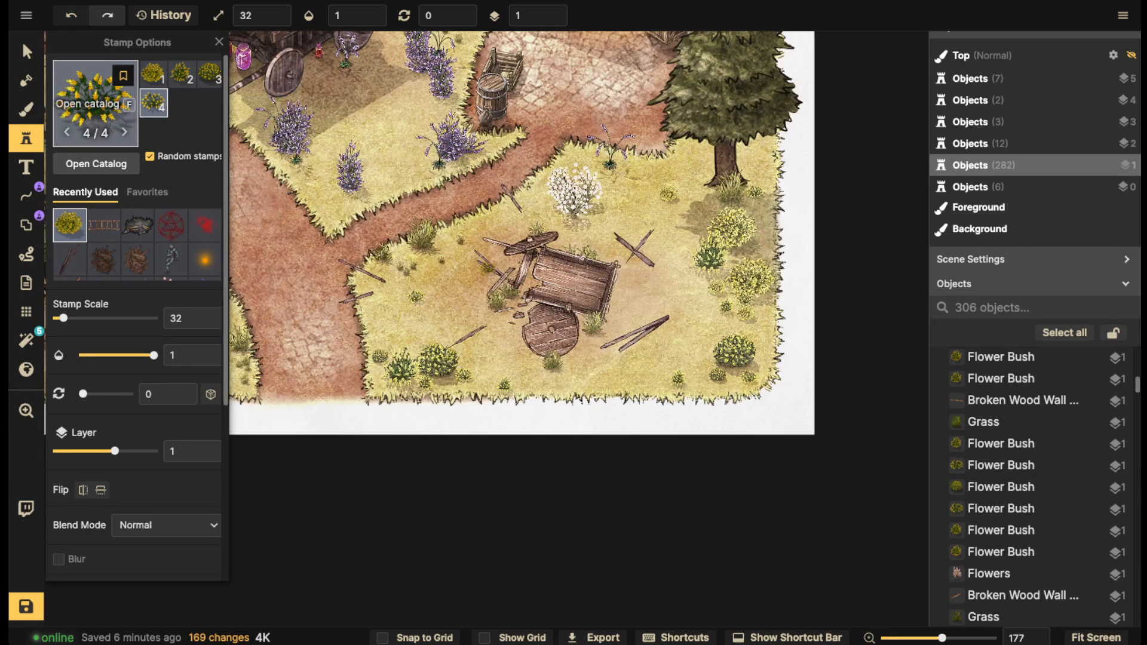
left_click(96, 102)
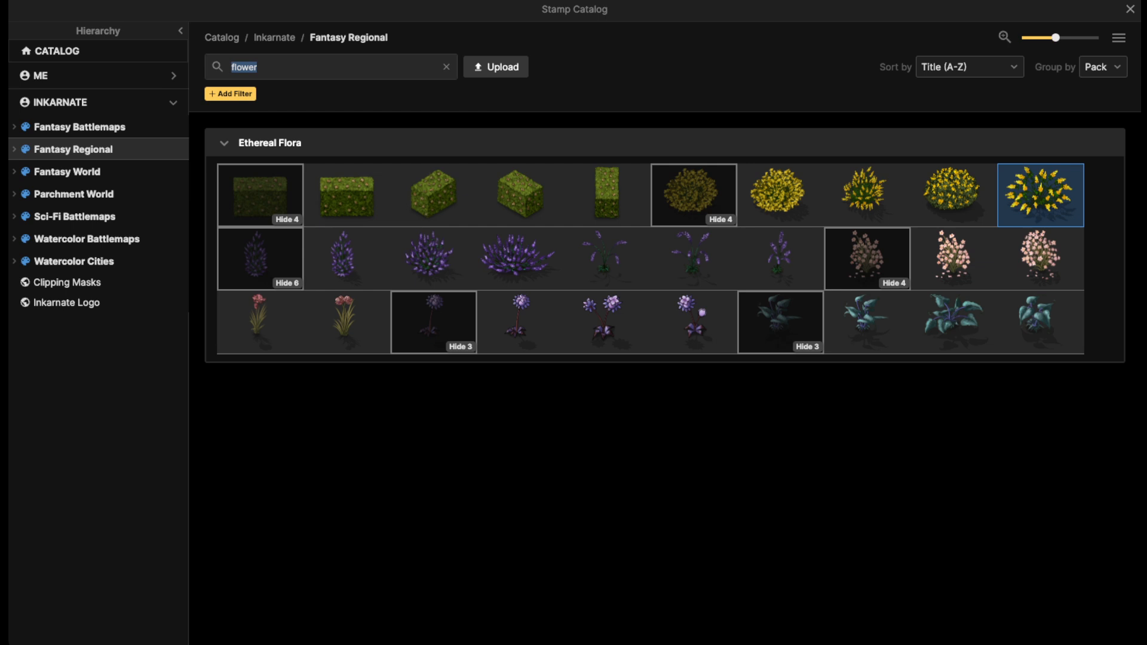
type("coin")
key("Return")
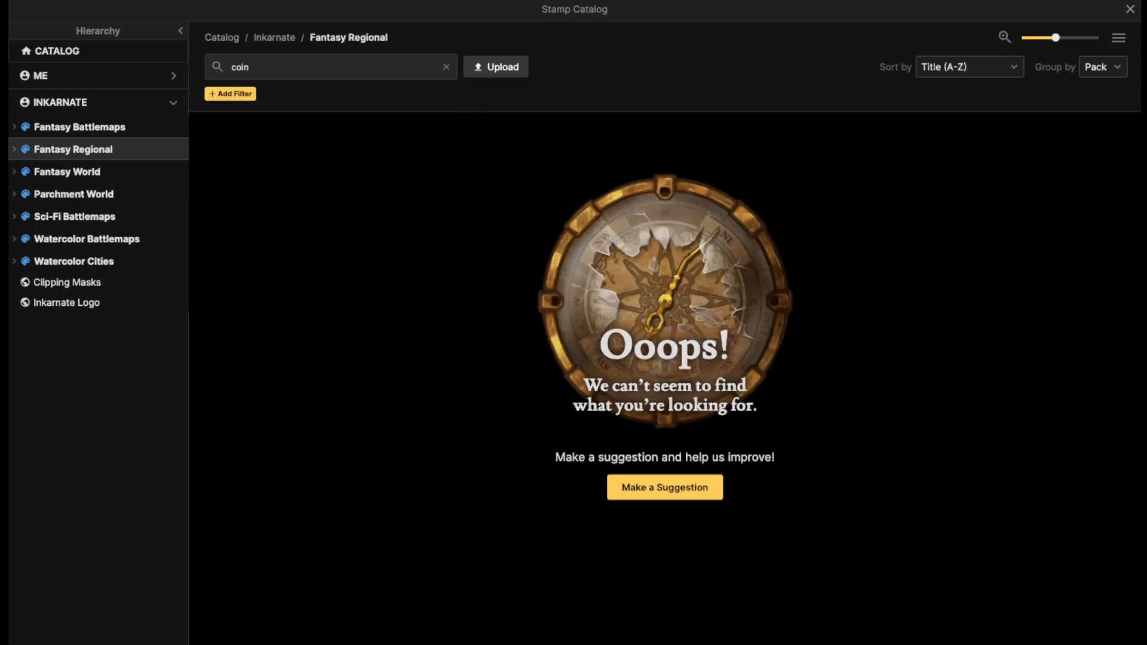
left_click(80, 127)
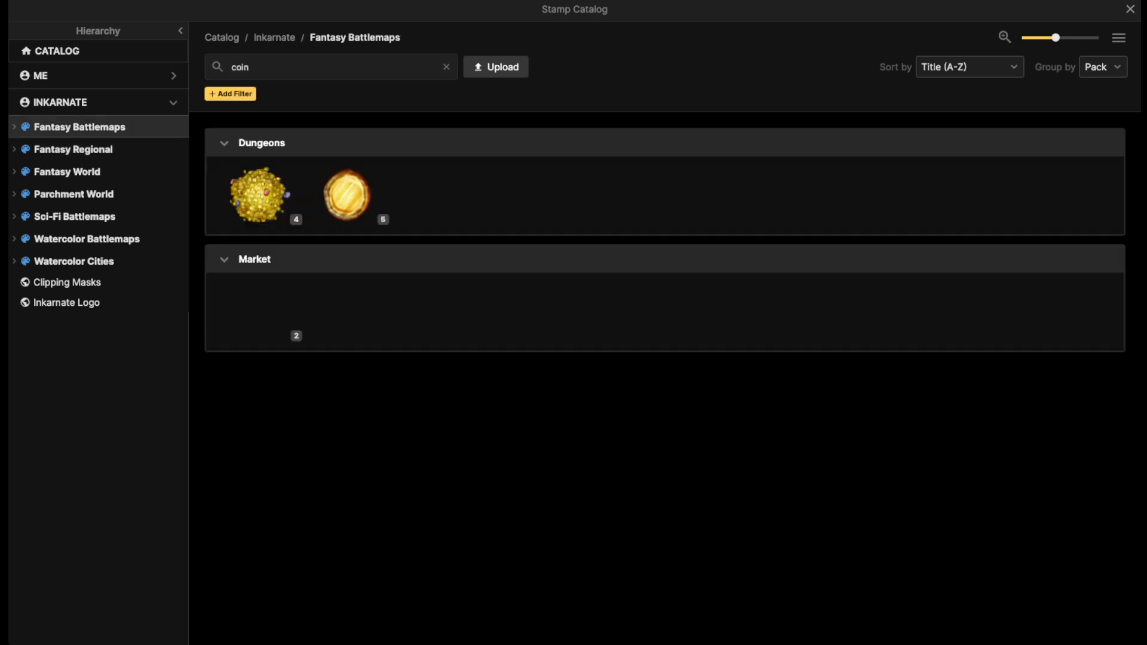
left_click(260, 312)
Place a closed coin bag at scale 32 in the broken cart's lower corner and set its brightness to 63
scroll(648, 335, "up", 5)
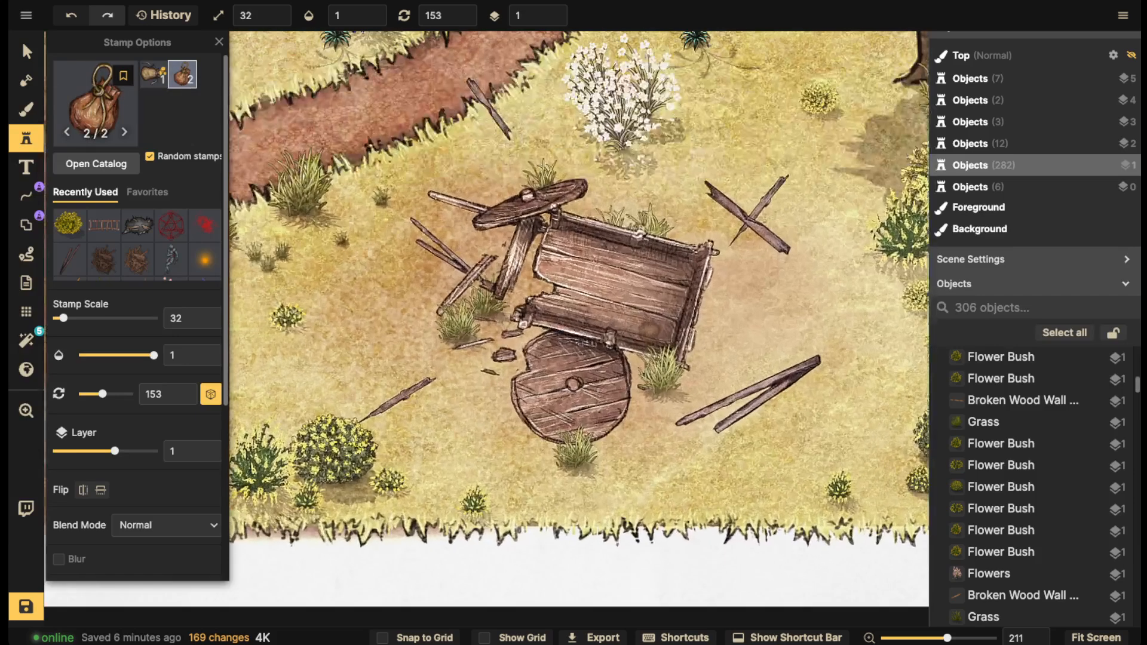
scroll(654, 336, "down", 6)
left_click(663, 335)
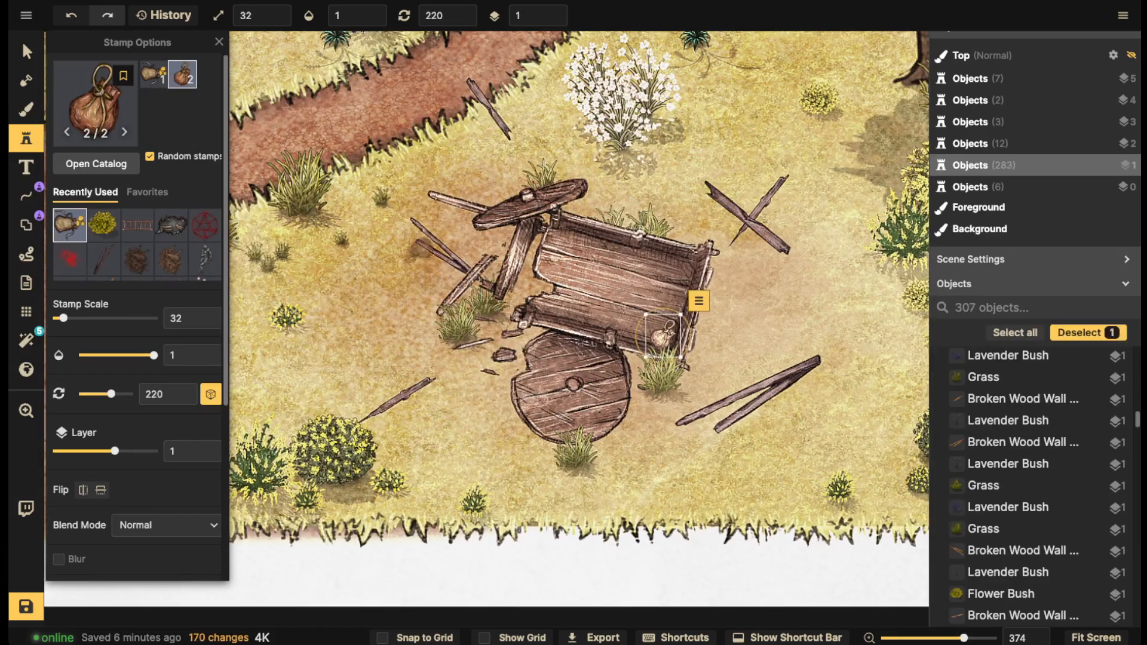
left_click(27, 51)
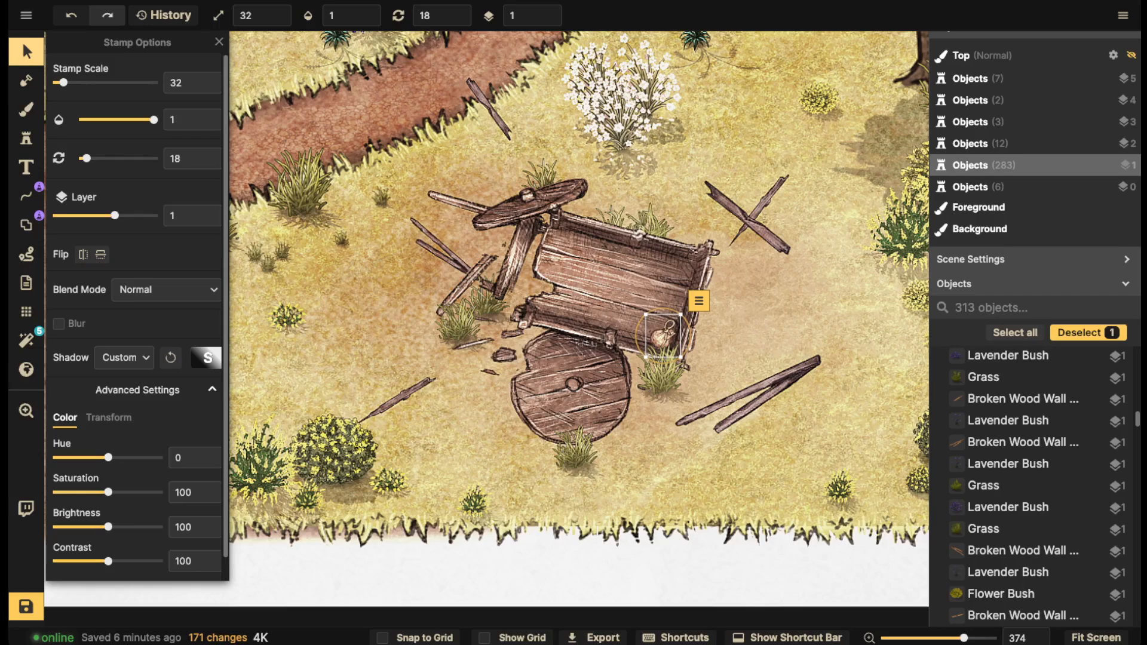
left_click_drag(108, 526, 94, 527)
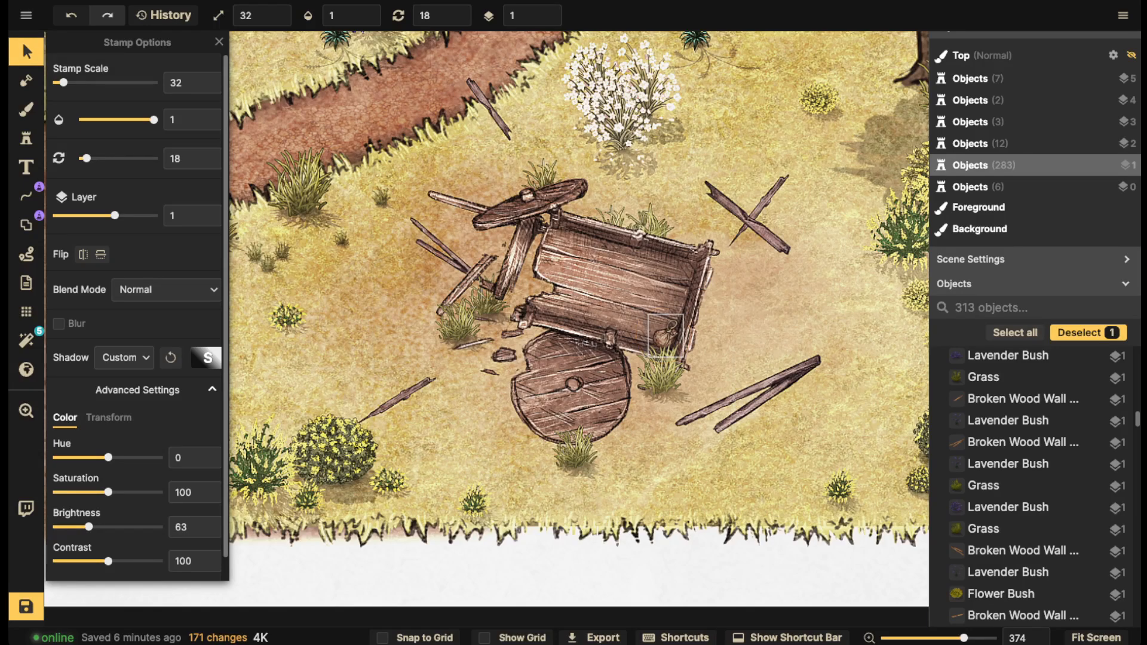
key("Escape")
Review the village map from the broken cart up to the forge and the large thatched house
scroll(698, 272, "down", 5)
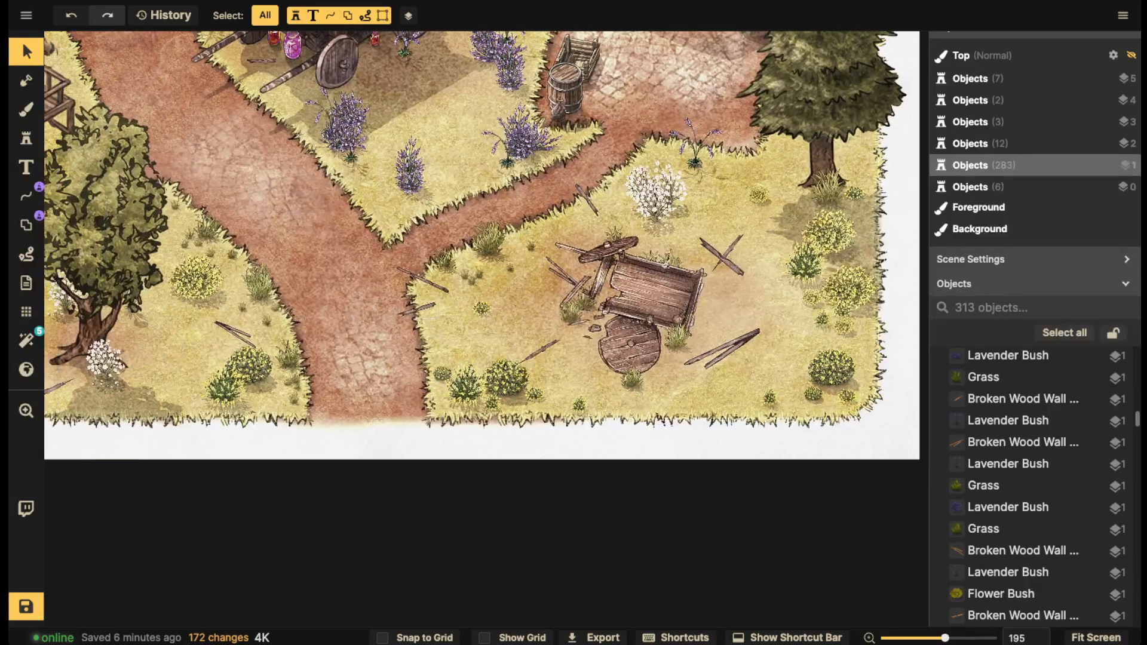
scroll(524, 273, "down", 3)
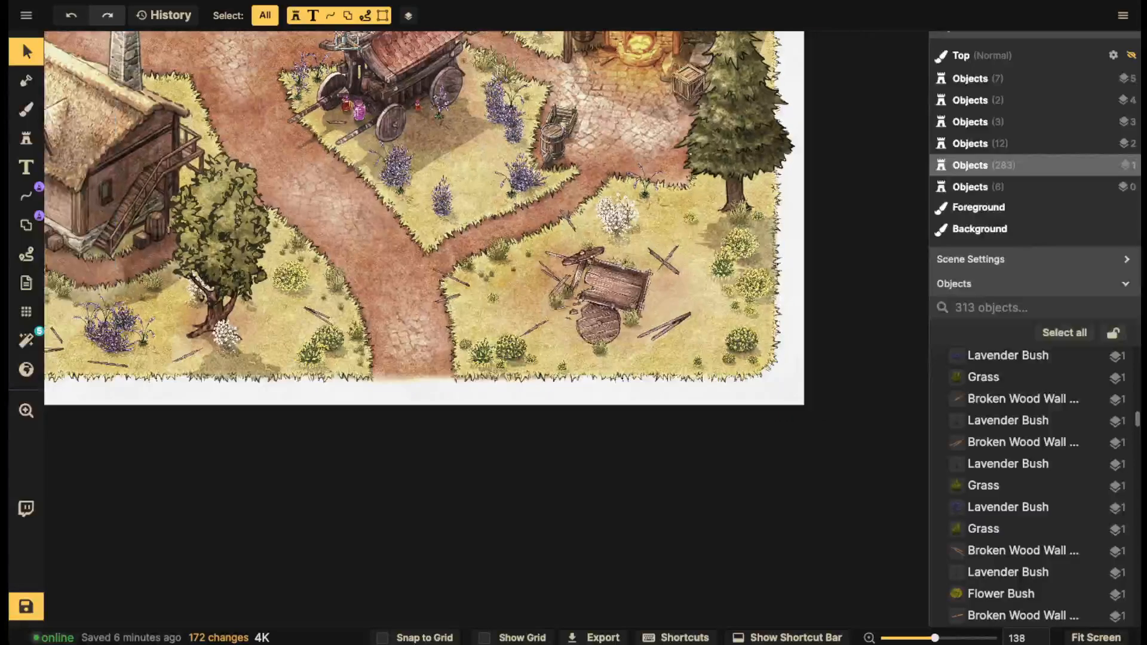
scroll(449, 272, "down", 2)
key("space")
left_click_drag(370, 77, 521, 365)
scroll(573, 386, "down", 2)
key("space")
scroll(513, 358, "up", 2)
key("space")
left_click_drag(642, 298, 453, 383)
scroll(453, 382, "up", 5)
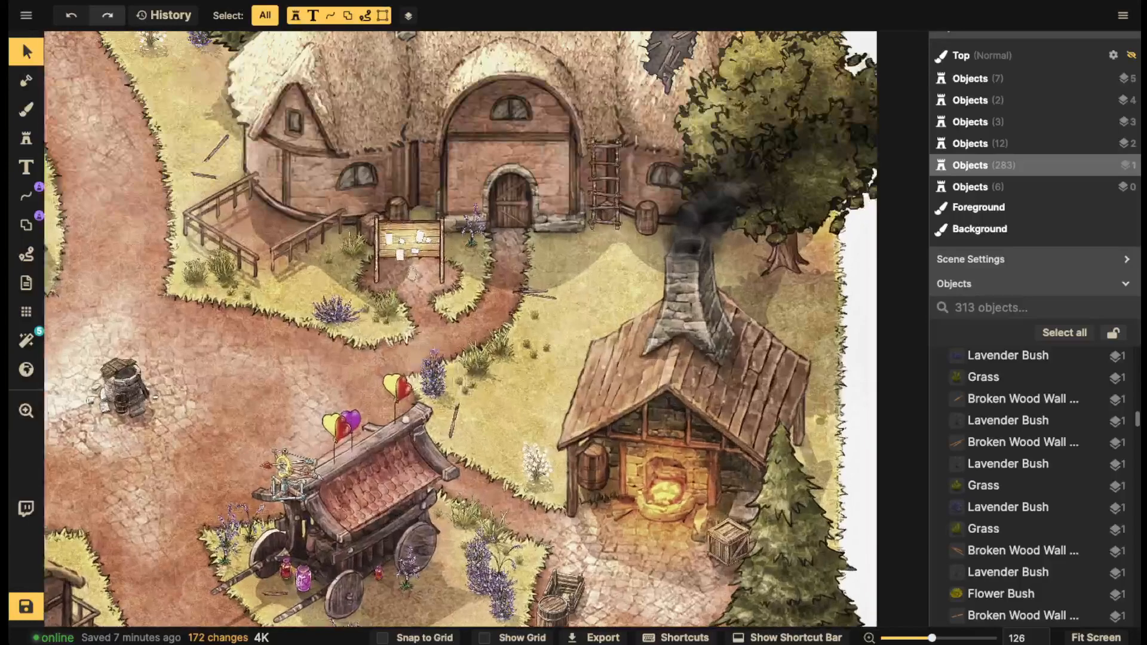
Delete the lavender bush, the broken wood piece and the three small grass tufts just northeast of the balloon cart
left_click(432, 374)
scroll(432, 375, "up", 3)
key("Delete")
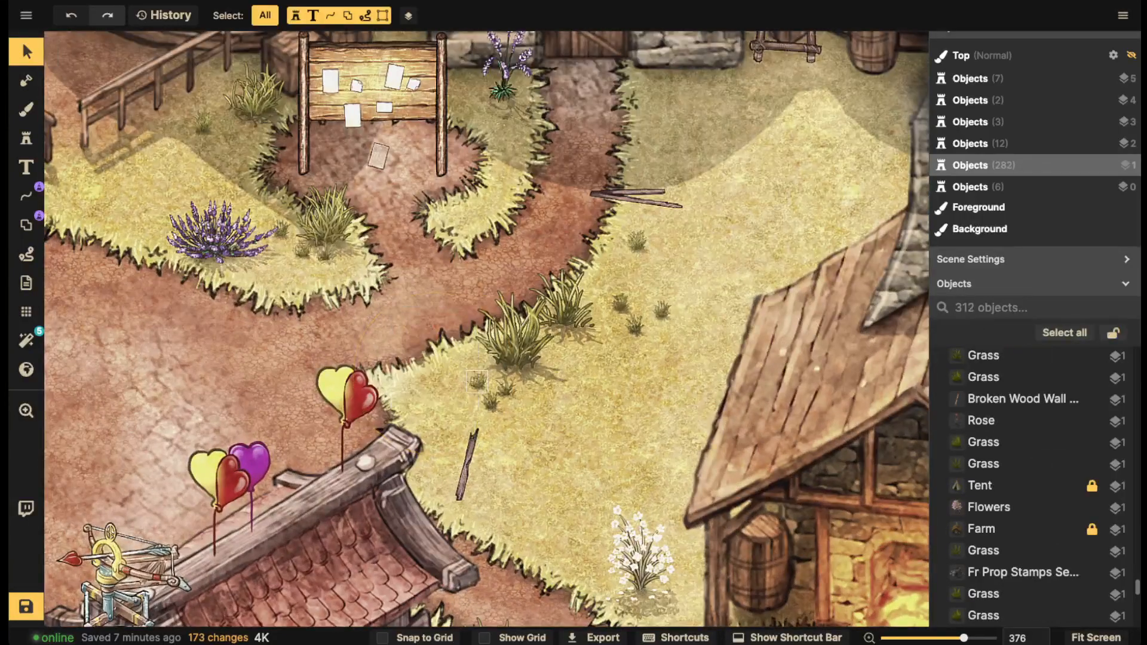
left_click(479, 379)
key("Delete")
left_click(466, 461)
key("Delete")
left_click(492, 402)
key("Delete")
left_click(507, 390)
key("Delete")
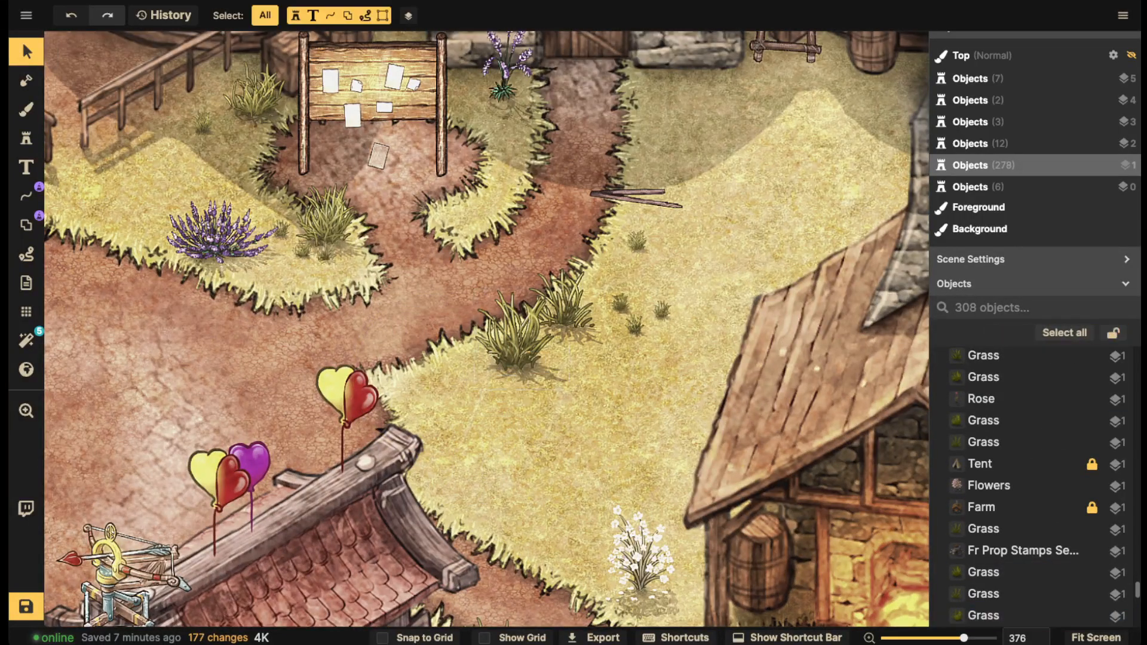
Delete the two larger grass clumps along the path edge north of the balloon cart
left_click(514, 342)
key("Delete")
left_click(564, 306)
key("Delete")
Review the village from the well and the tent campsite across to the balloon cart and the forge
scroll(466, 325, "down", 3)
key("space")
left_click_drag(442, 331, 658, 293)
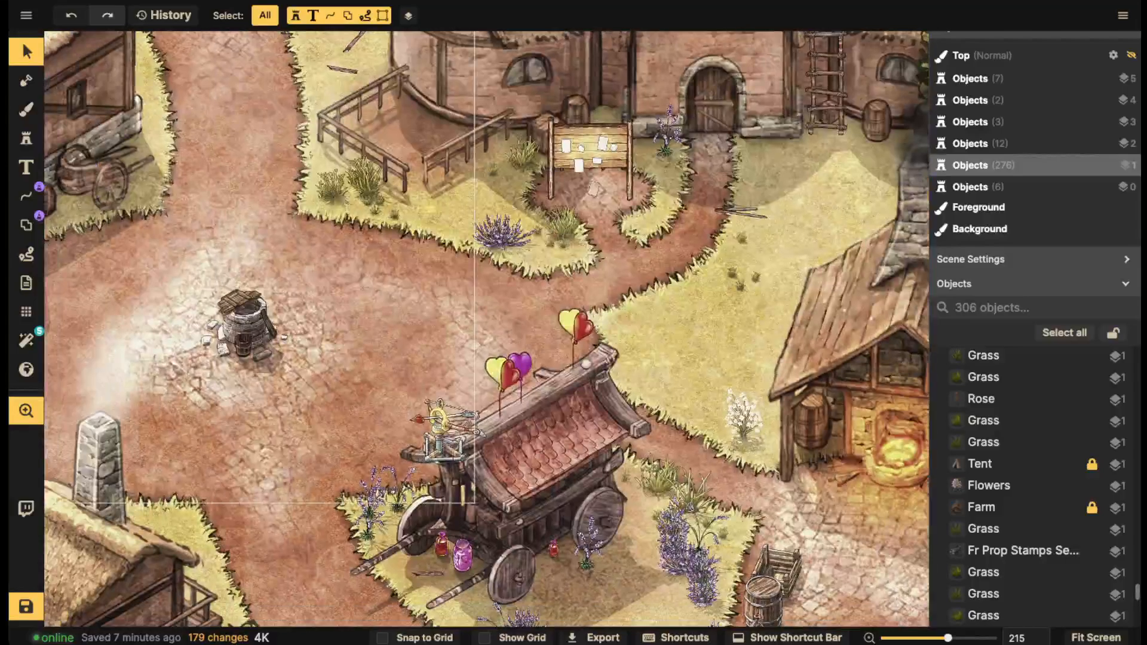
scroll(335, 388, "down", 2)
left_click_drag(334, 388, 550, 385)
scroll(310, 359, "down", 1)
key("space")
left_click_drag(310, 359, 468, 412)
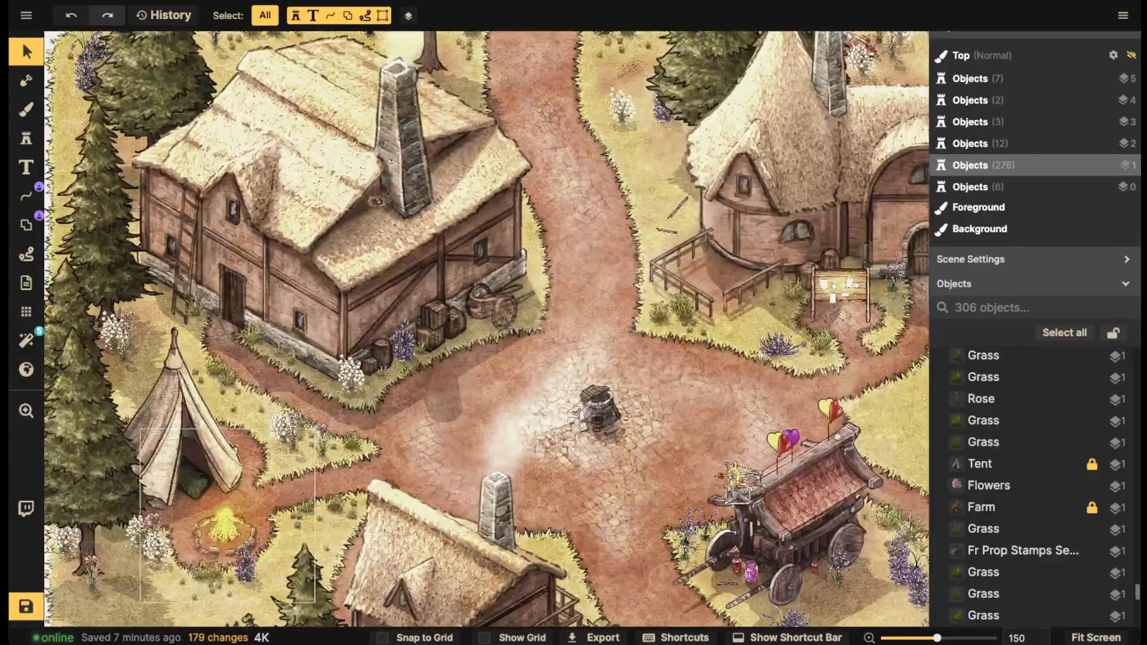
key("space")
left_click_drag(800, 335, 366, 287)
scroll(546, 519, "up", 1)
key("space")
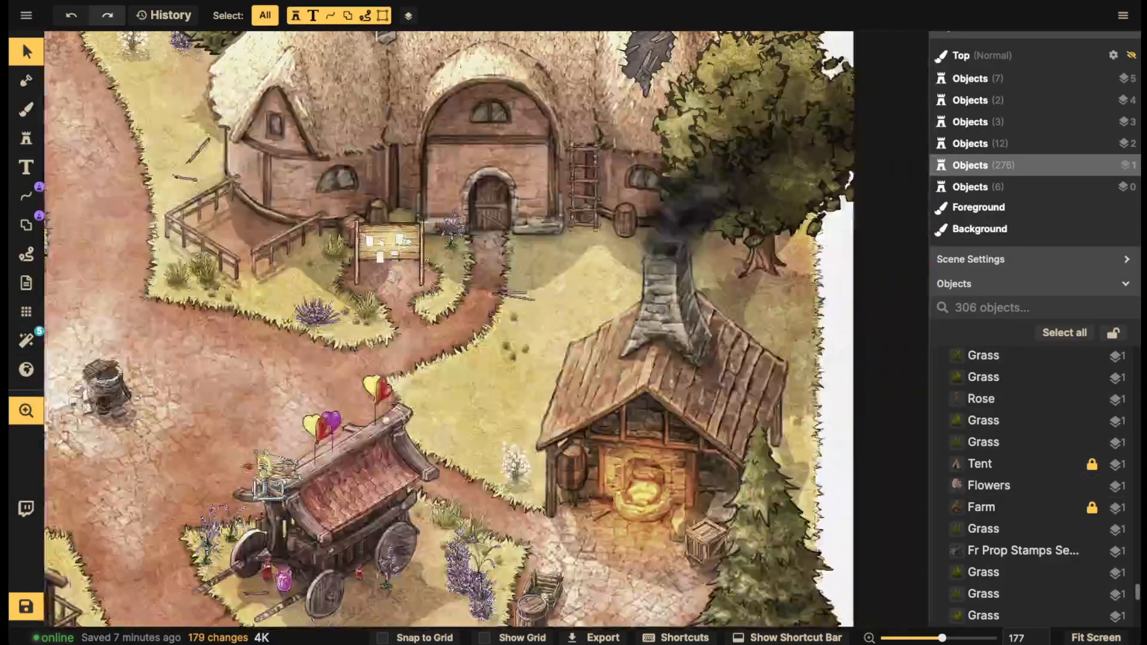
Search the Fantasy Regional stamp catalog for "market" and choose the red-roofed market stall stamp
scroll(382, 323, "up", 1)
left_click(27, 139)
left_click(93, 104)
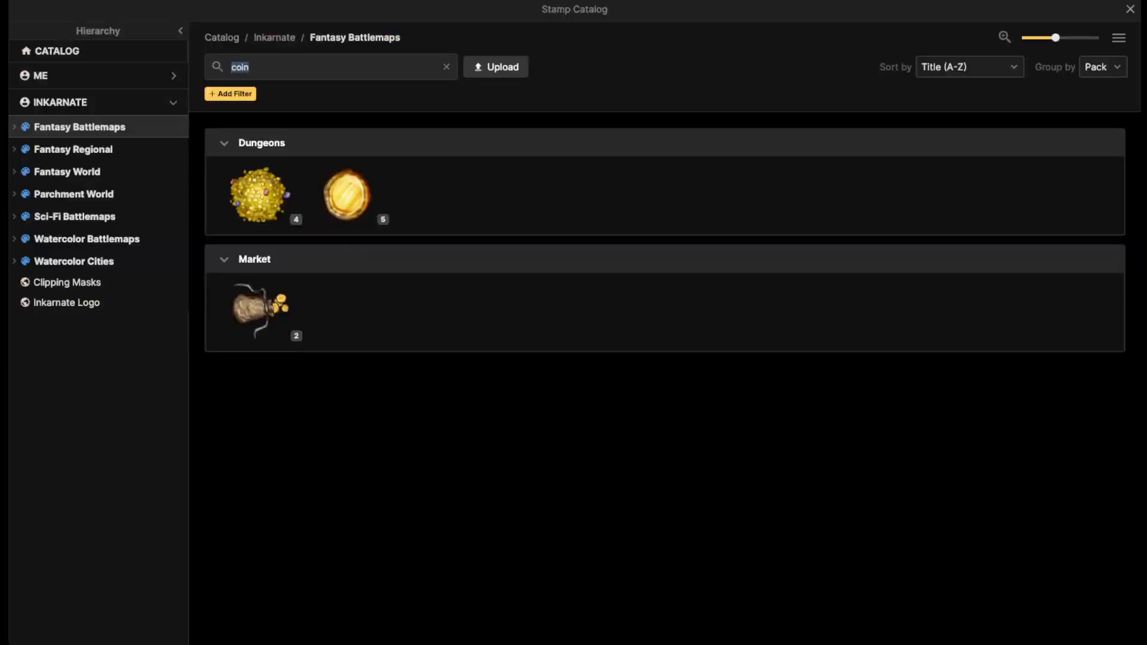
left_click(73, 149)
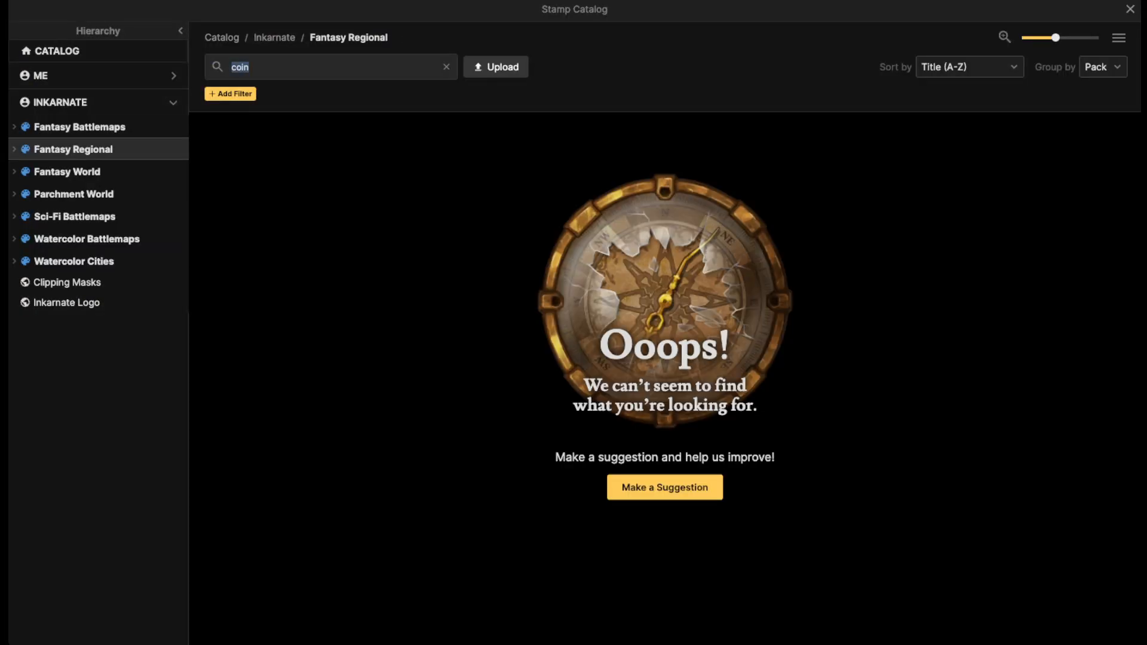
type("market")
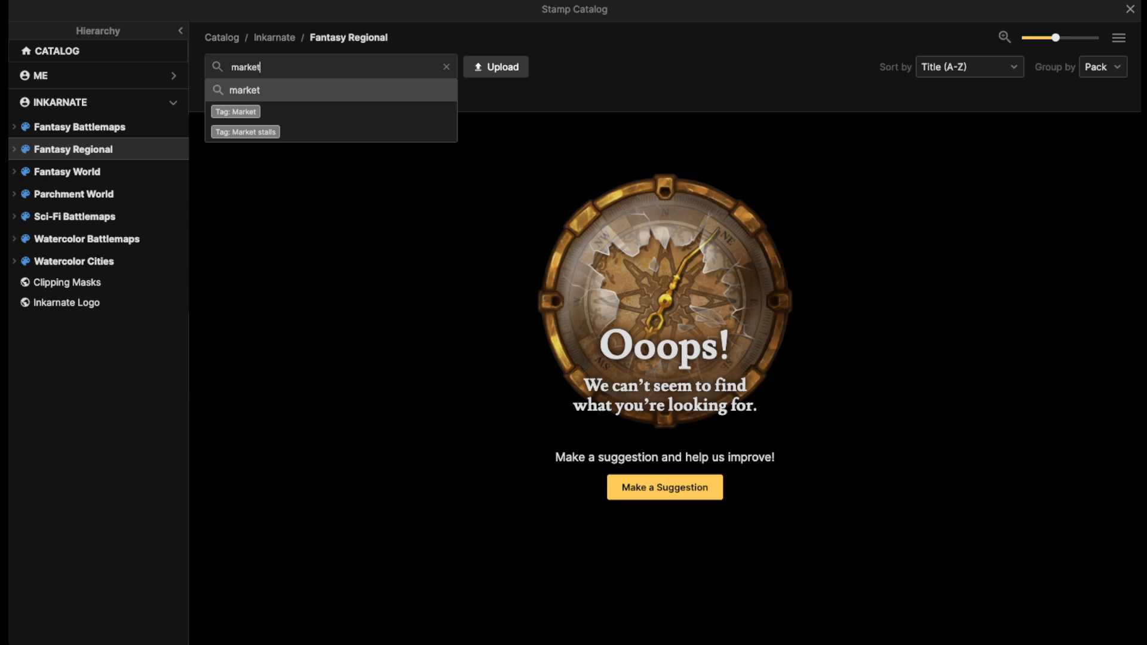
key("Return")
left_click(435, 310)
Place the red-roofed market stall at scale 172 on the grass between the balloon cart and the forge
scroll(425, 370, "up", 2)
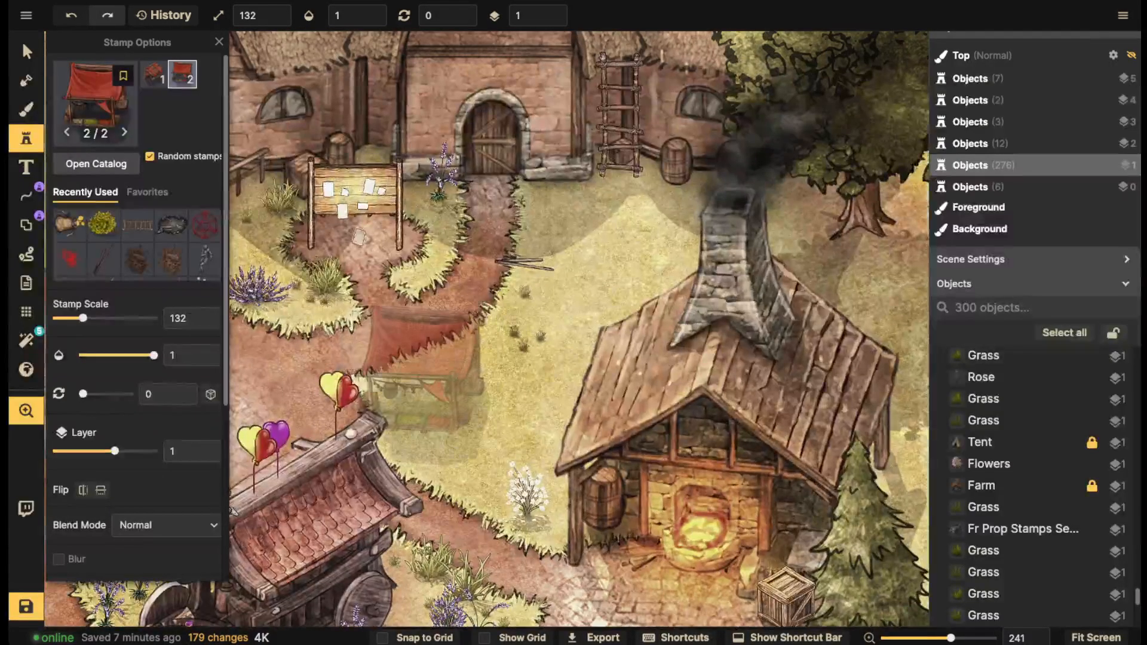
left_click_drag(424, 369, 494, 324)
left_click_drag(562, 141, 547, 220)
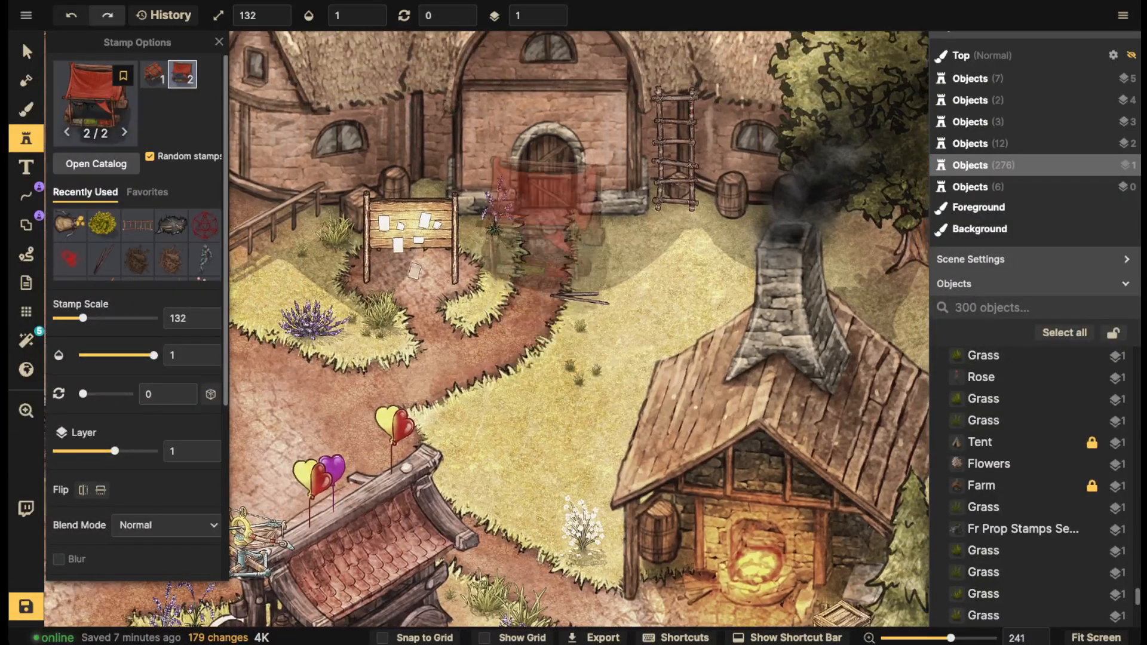
key("]")
key("]")
key("]")
key("]")
key("]")
key("]")
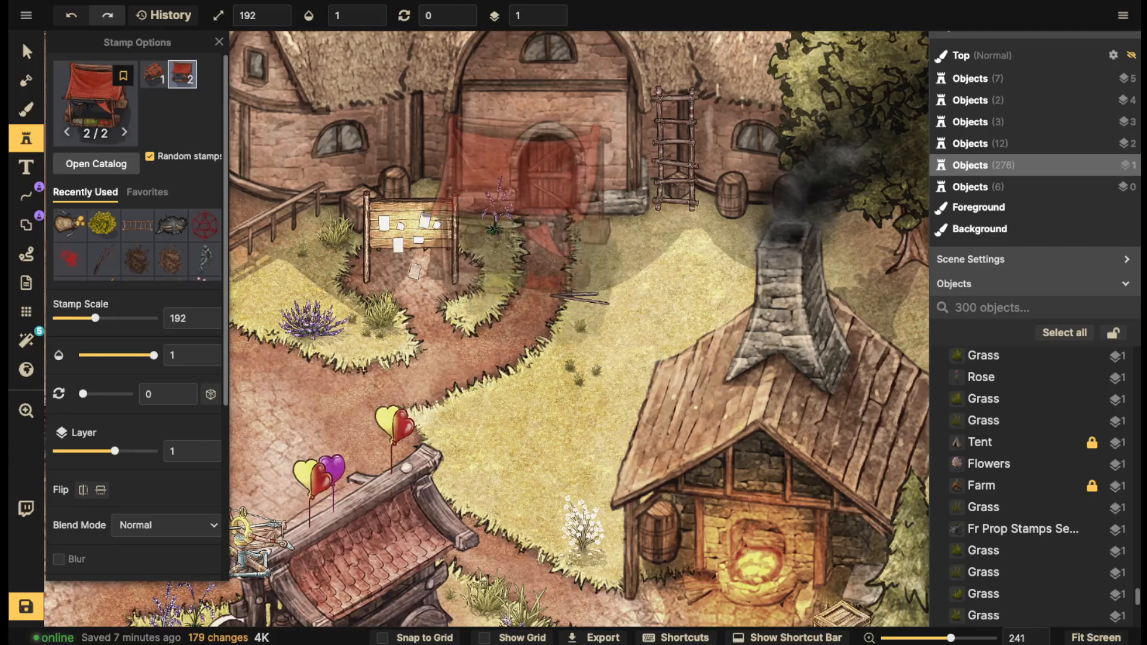
key("]")
key("]")
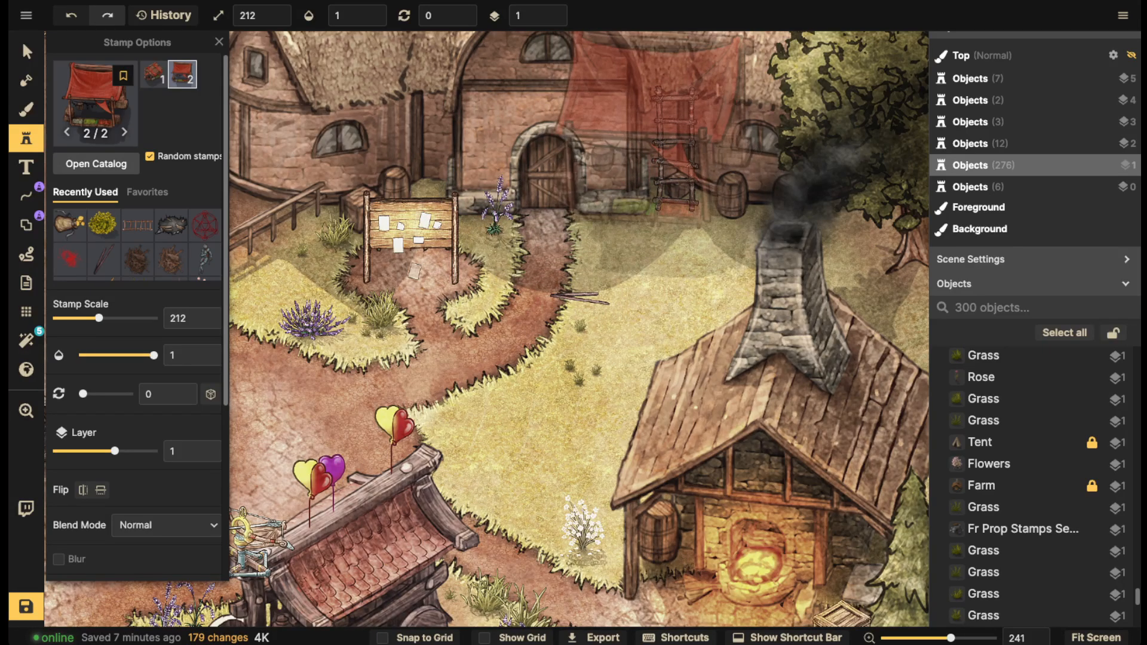
key("]")
key("]")
key("]")
key("]")
key("]")
key("]")
key("]")
key("]")
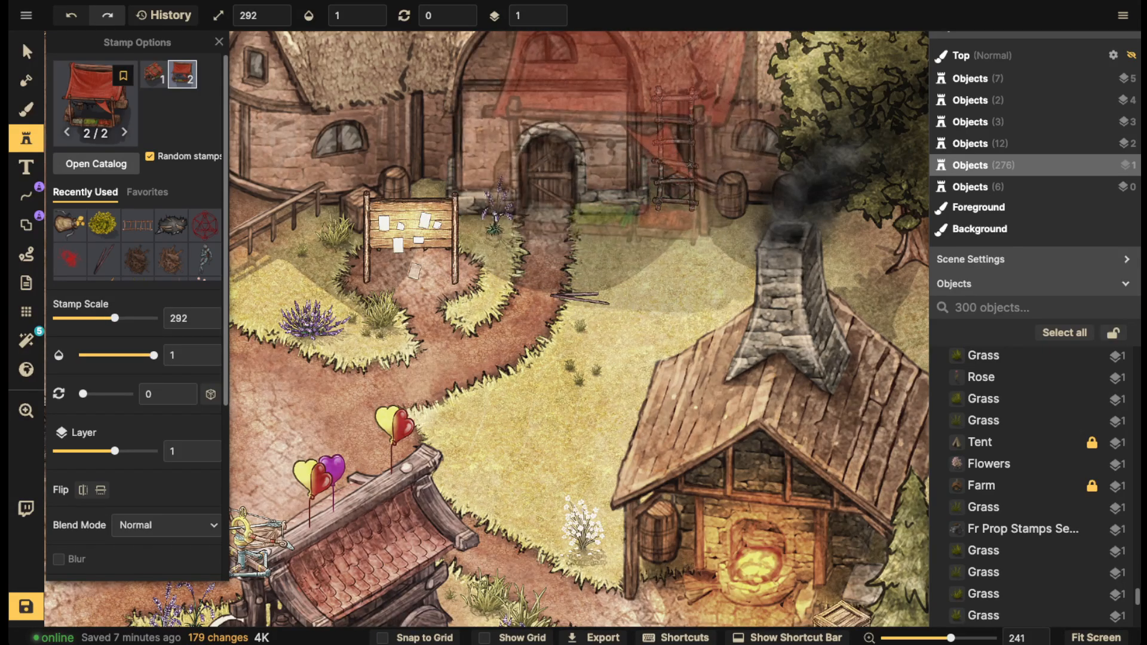
key("bracketleft")
key("bracketleft")
key("bracketleft")
key("bracketleft")
key("bracketleft")
key("bracketleft")
key("bracketleft")
key("bracketleft")
key("bracketleft")
key("bracketleft")
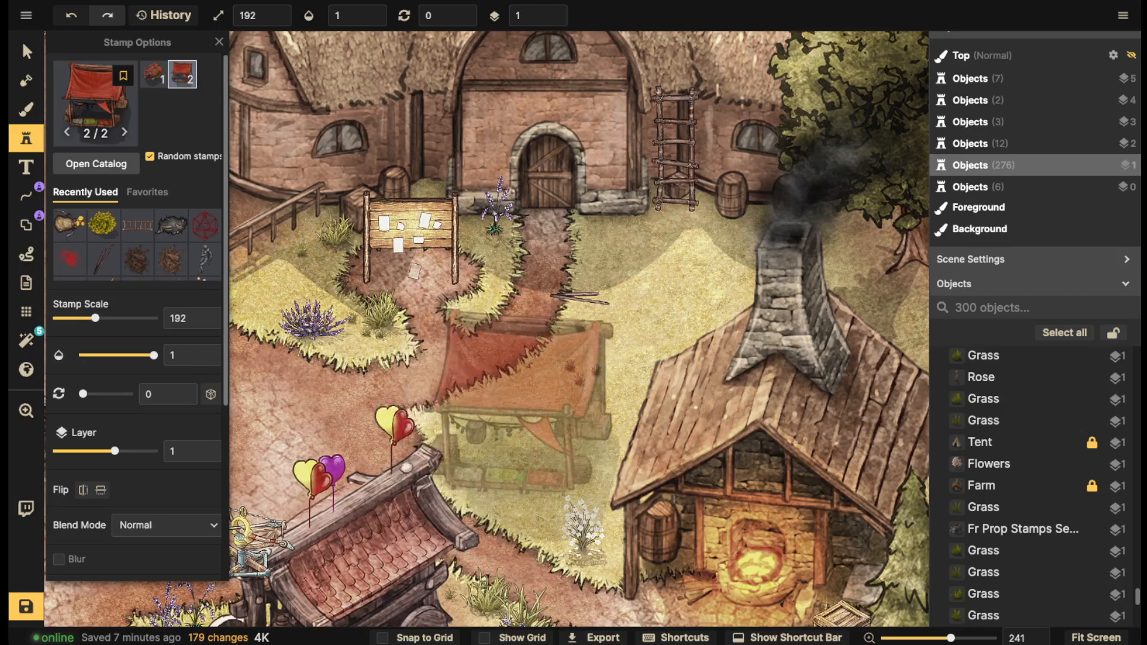
key("bracketleft")
key("bracketleft")
left_click(511, 434)
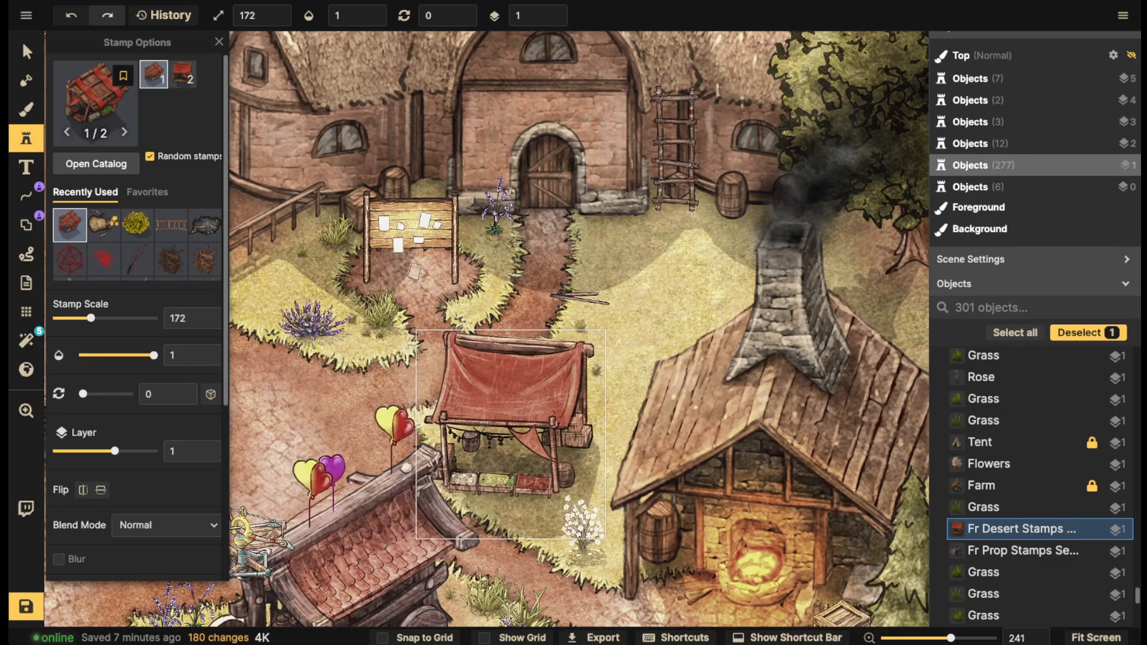
left_click_drag(511, 435, 515, 432)
scroll(421, 390, "down", 4)
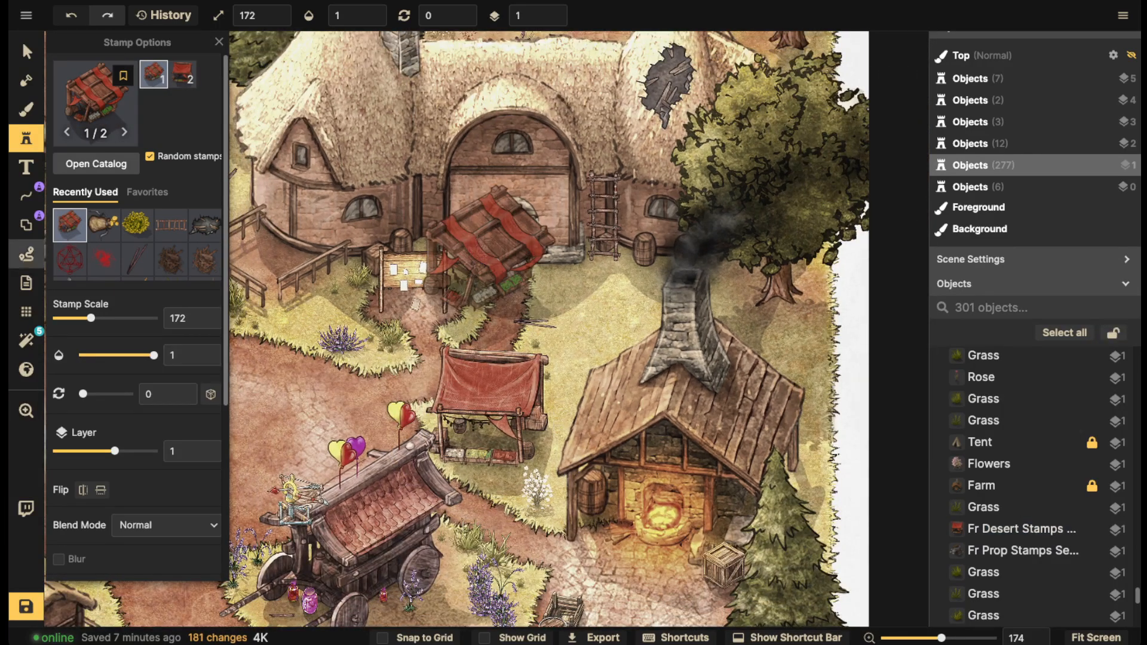
Paint soft reddish-brown dirt on the foreground around the market stall with a size 60 brush at 0.3 opacity
key("b")
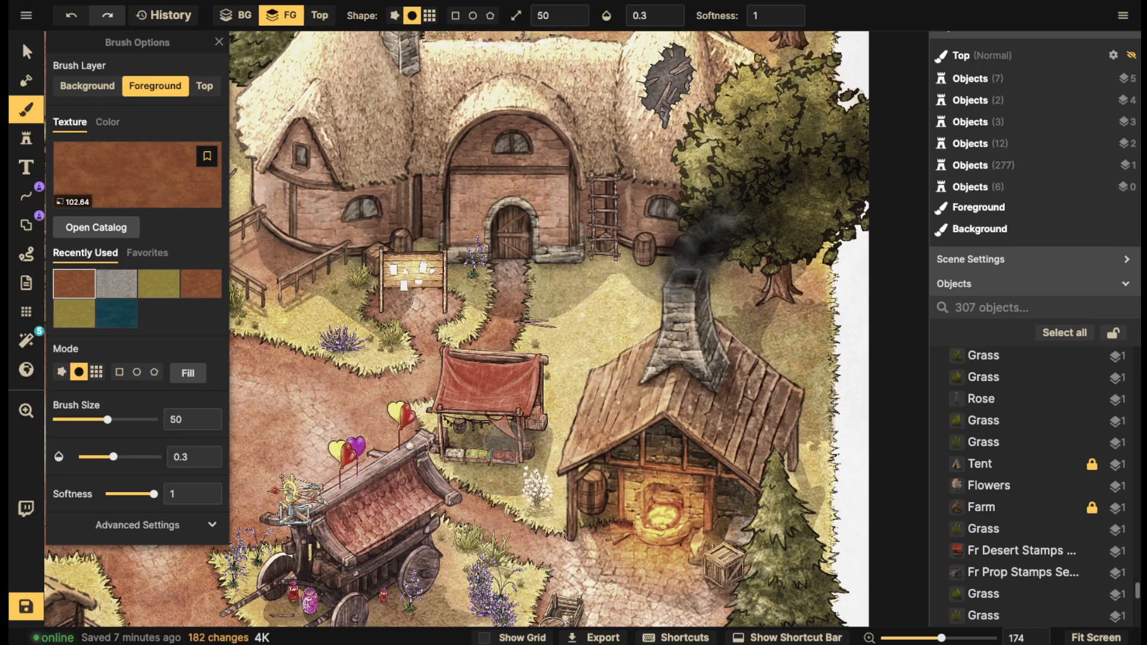
key("bracketright")
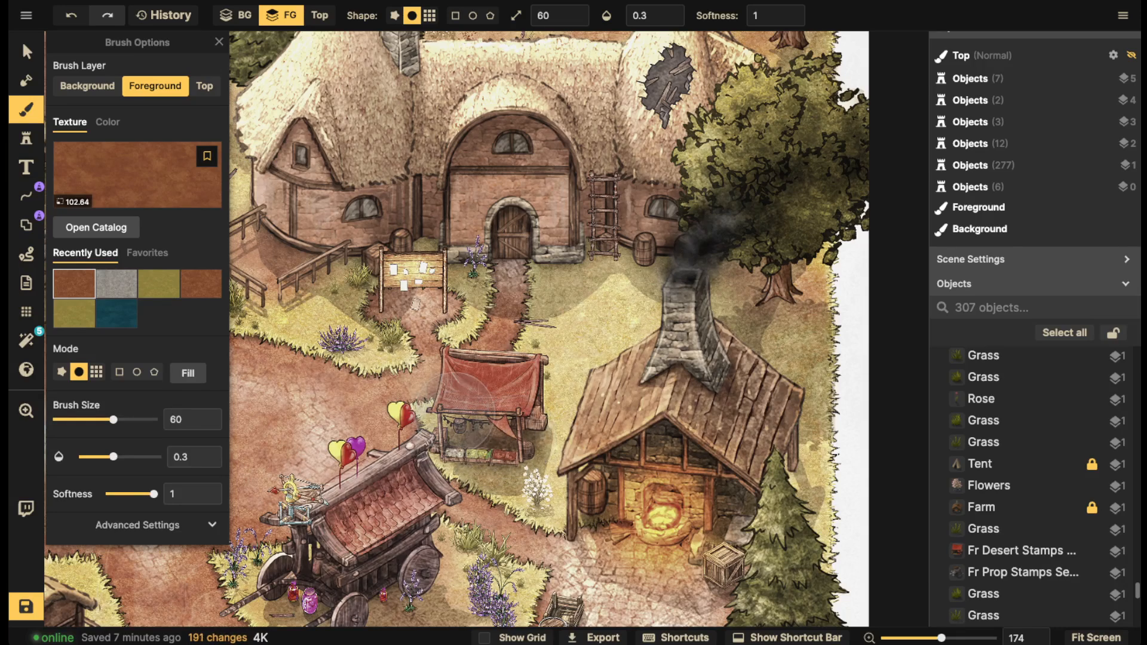
left_click(494, 412)
left_click(525, 422)
left_click(503, 437)
left_click(551, 442)
left_click(470, 420)
left_click(460, 427)
left_click(455, 434)
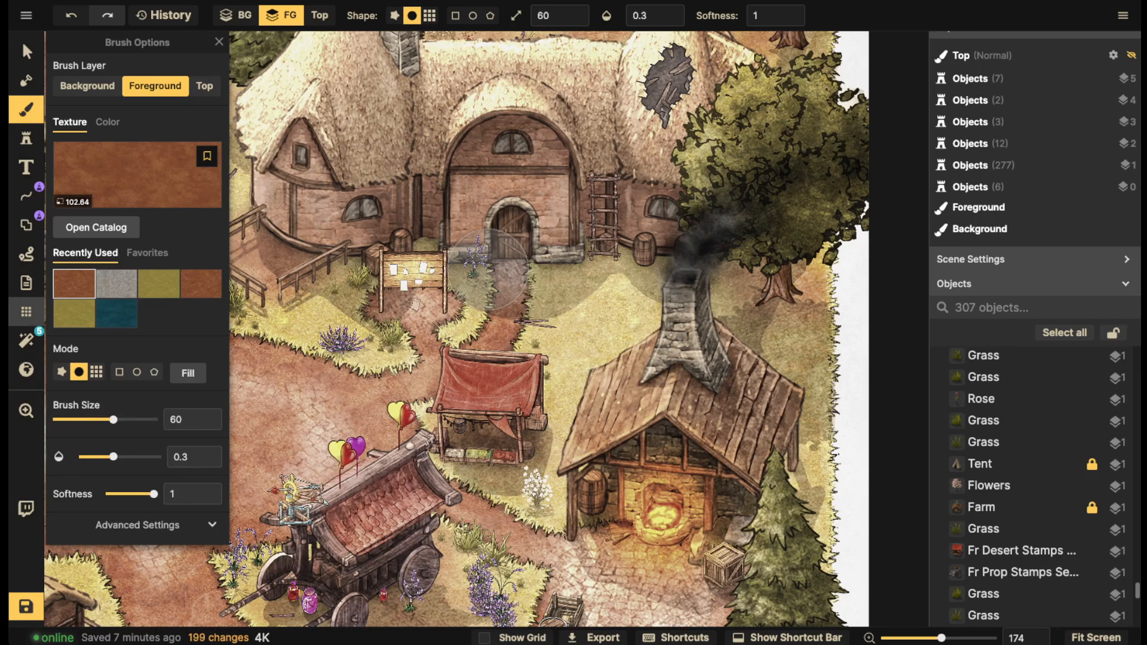
Reuse the forge crate's stamp set at scale 102 to add two crates and a barrel around the market stall
left_click(25, 51)
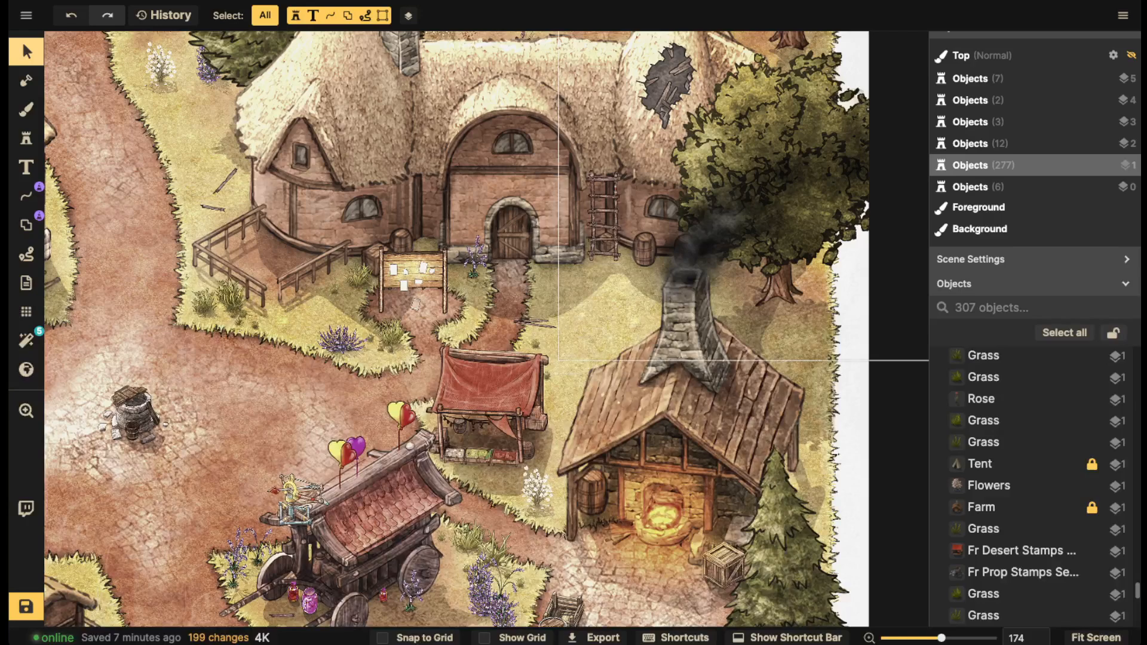
key("space")
left_click_drag(597, 466, 581, 356)
left_click(709, 459)
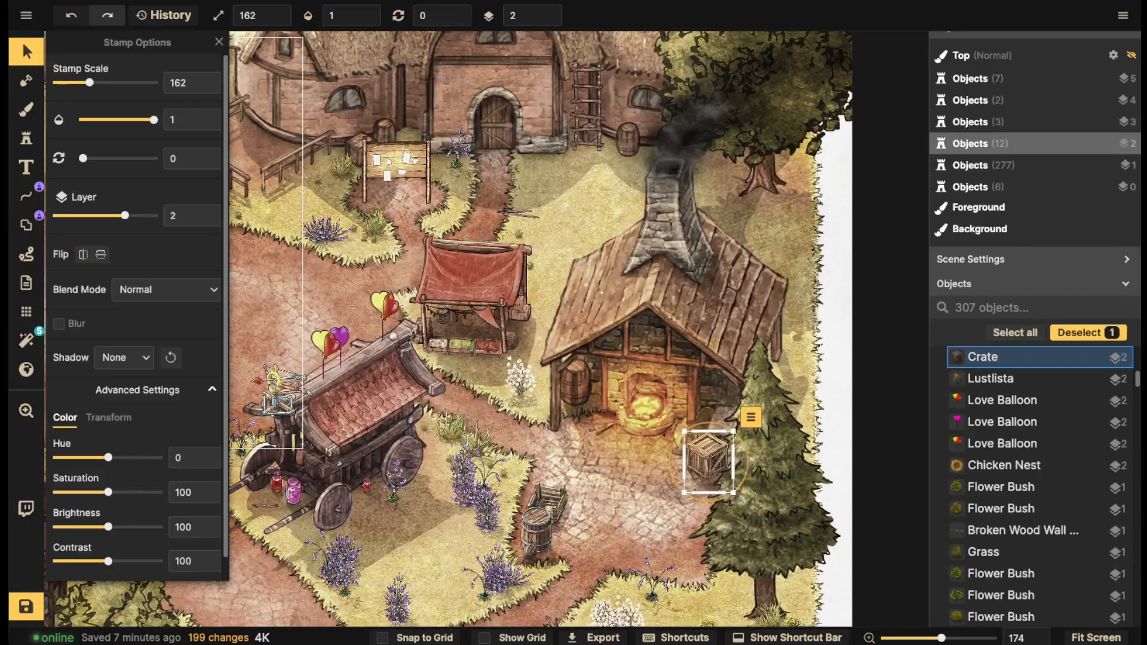
left_click(26, 138)
scroll(502, 365, "up", 4)
key("[")
key("[")
key("[")
key("[")
key("[")
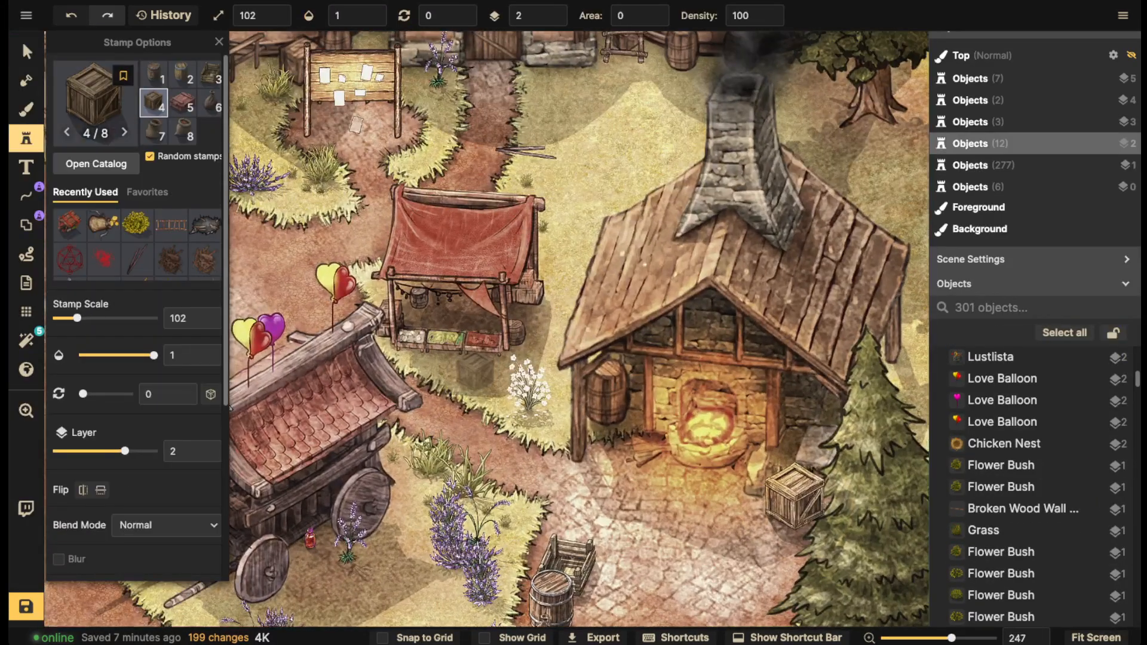
left_click(476, 368)
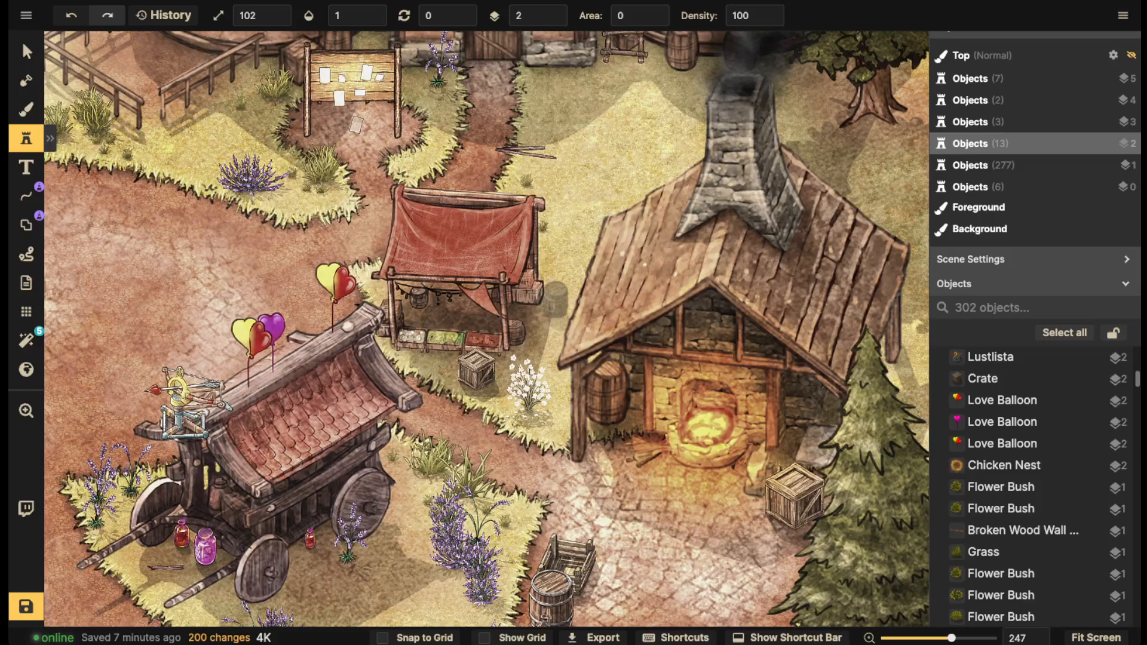
left_click(547, 316)
left_click(545, 250)
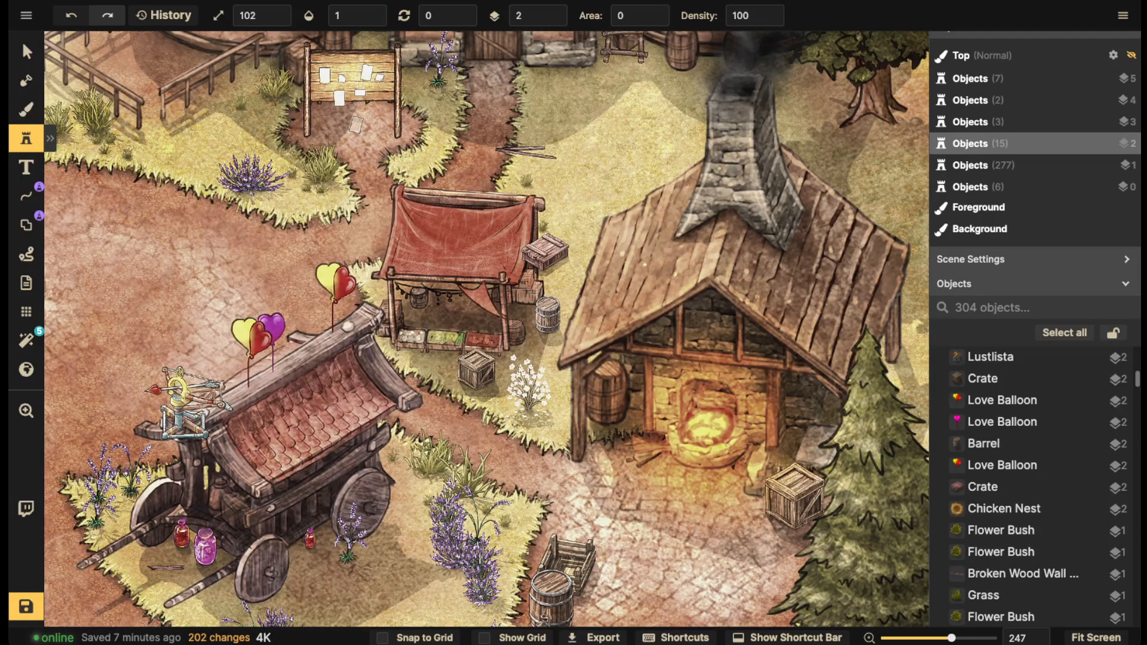
Move the two crates and the barrel beside the market stall to layer 1
left_click(27, 52)
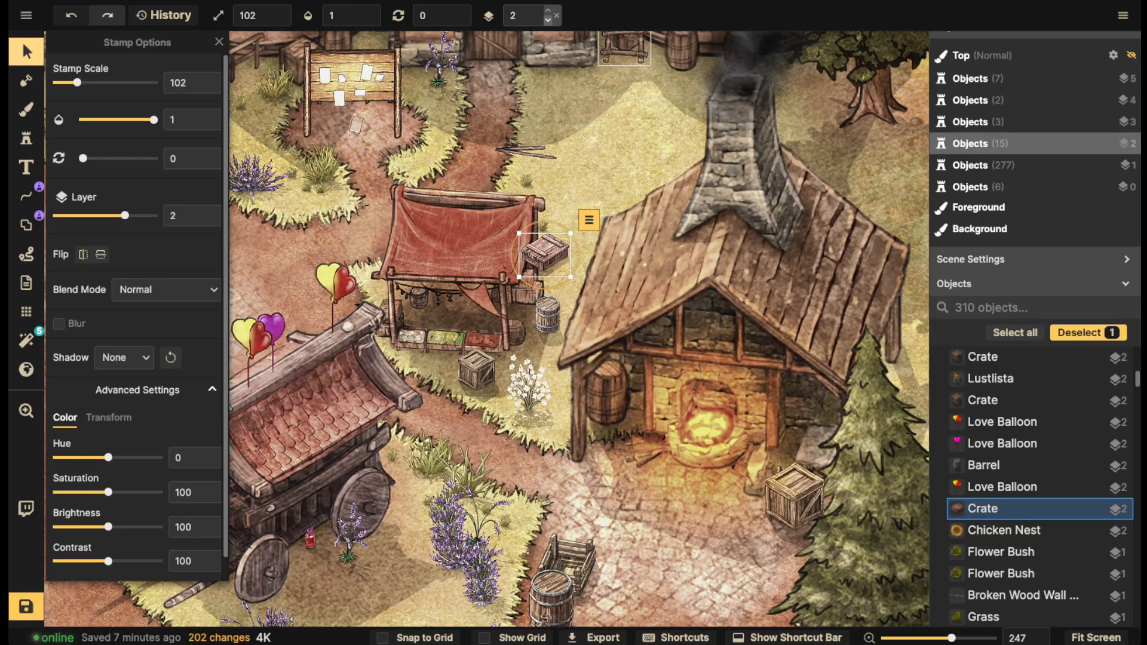
left_click(548, 20)
left_click(548, 316, "shift")
left_click(503, 353, "shift")
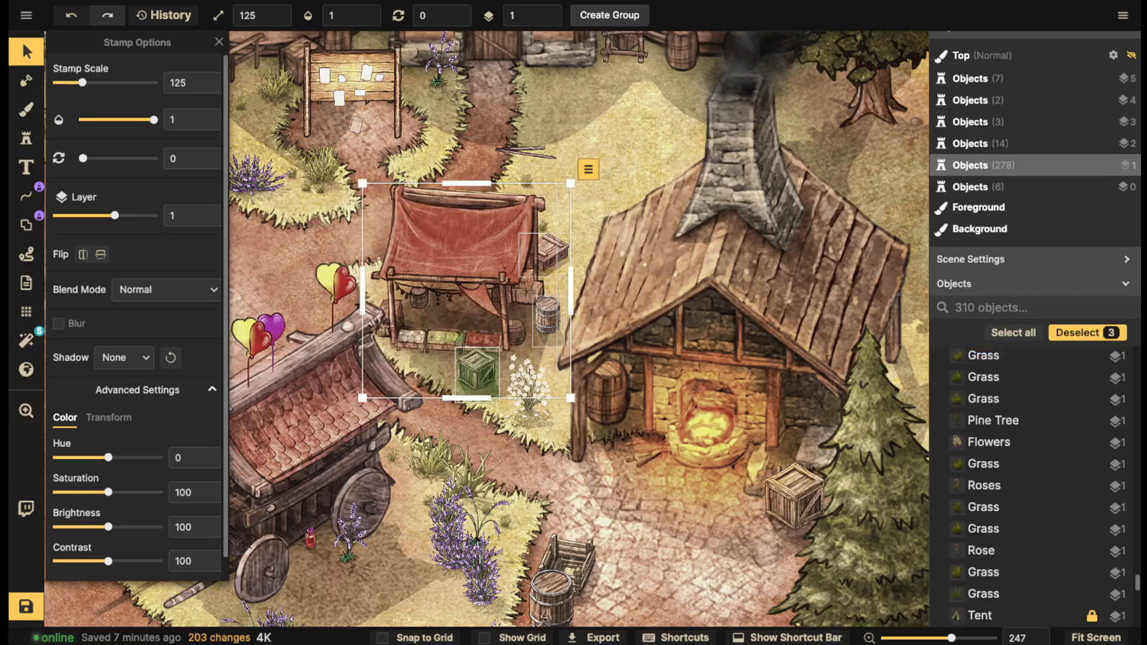
left_click(477, 370)
left_click(548, 317, "shift")
left_click(545, 254, "shift")
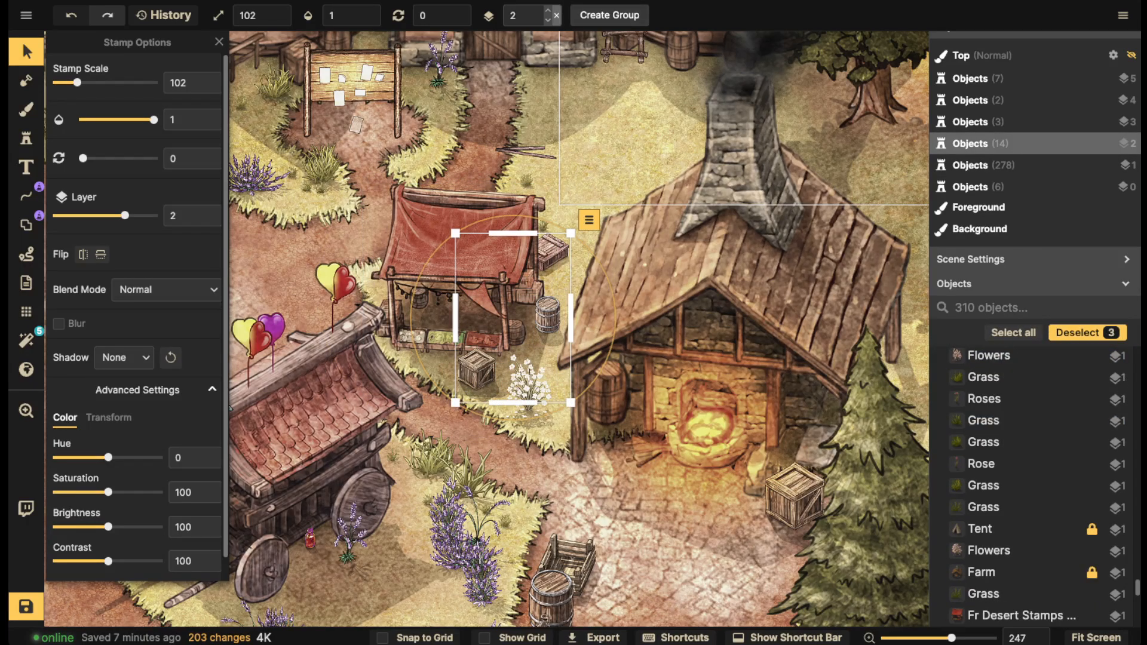
left_click(548, 20)
key("Escape")
Search the Fantasy Regional stamp catalog for "stumps" and choose the first tree stump from the Trees pack
scroll(559, 191, "down", 6)
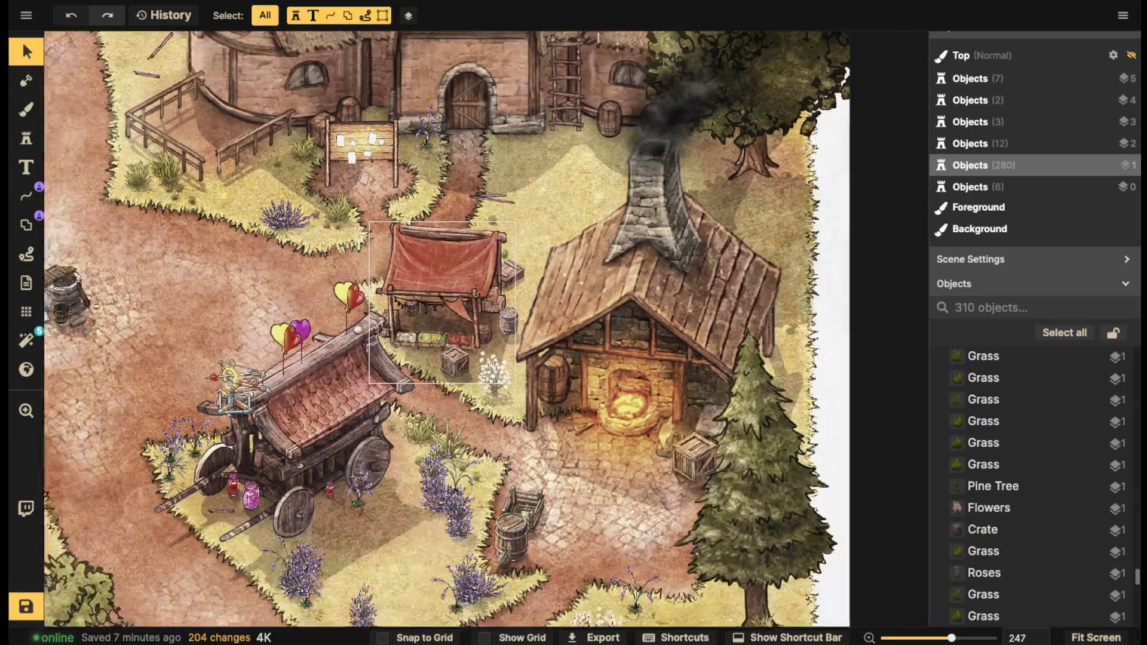
scroll(559, 191, "down", 3)
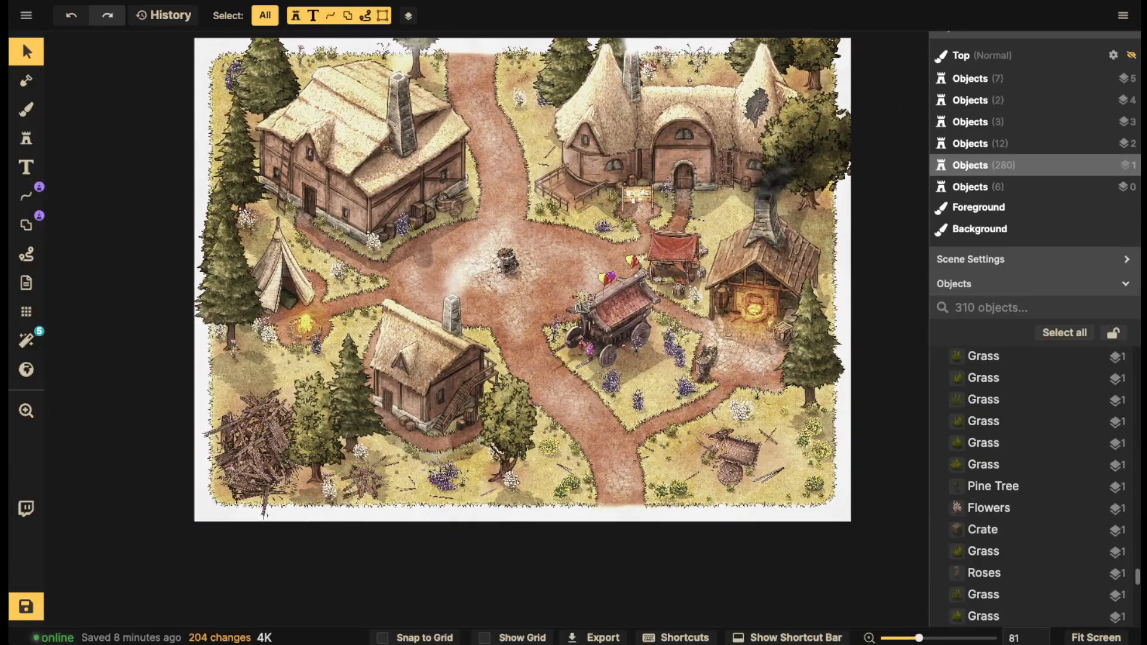
scroll(250, 377, "up", 5)
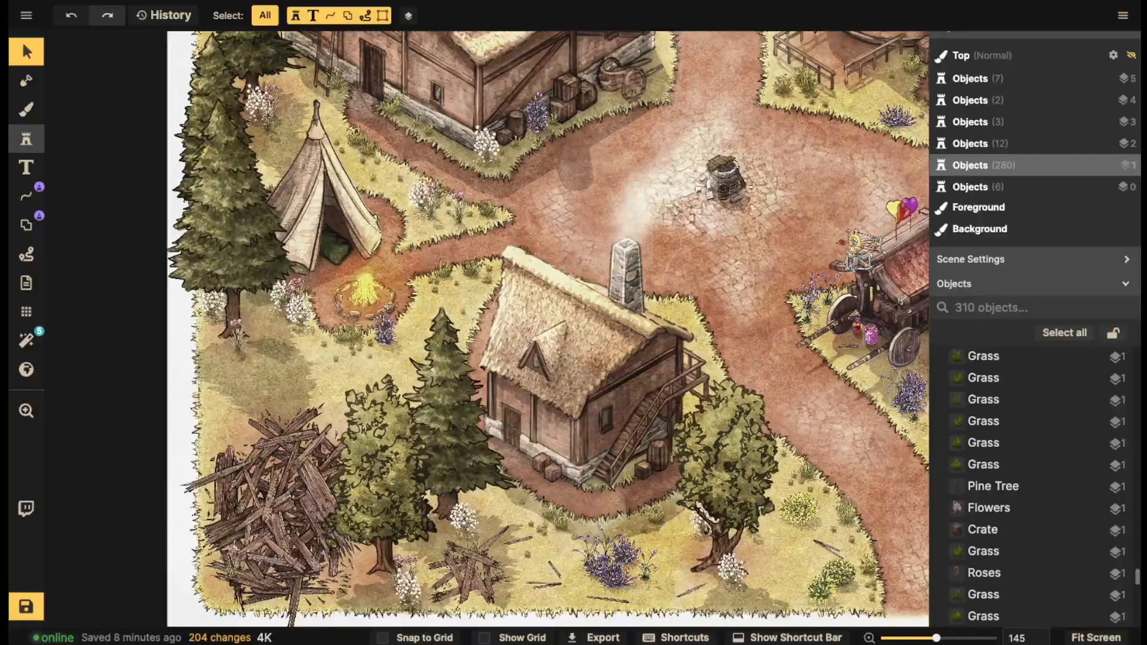
left_click(27, 139)
left_click(137, 76)
type("stumps")
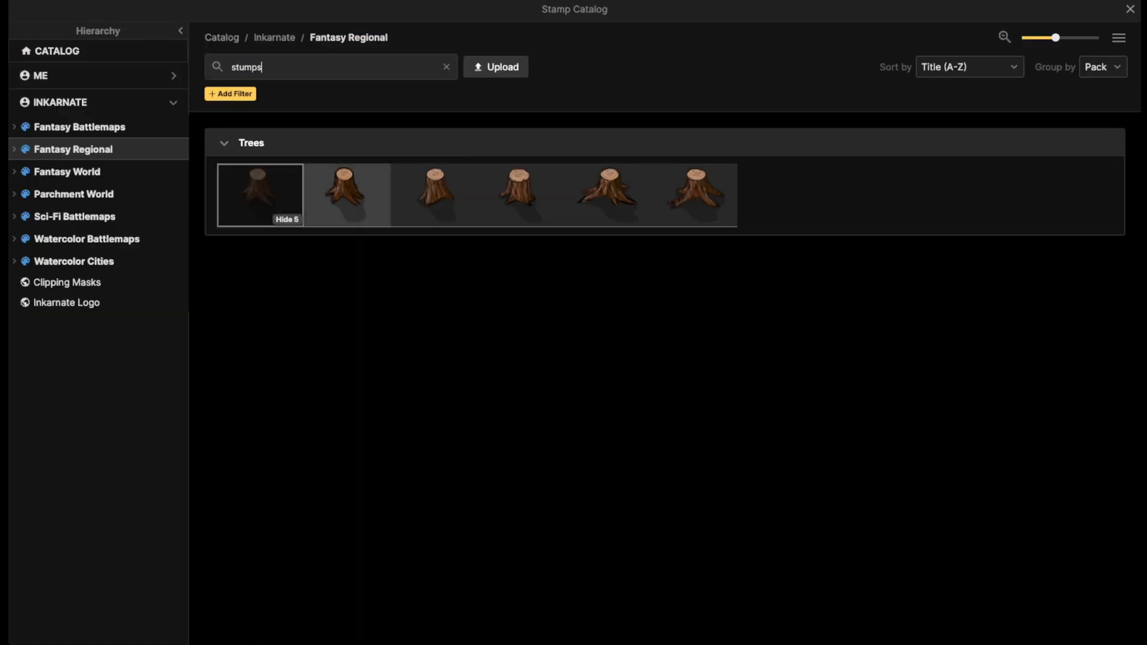
left_click(333, 199)
Place a tree stump at scale 222 in the clearing between the campfire and the large wood pile
left_click_drag(310, 327, 518, 256)
scroll(490, 301, "up", 3)
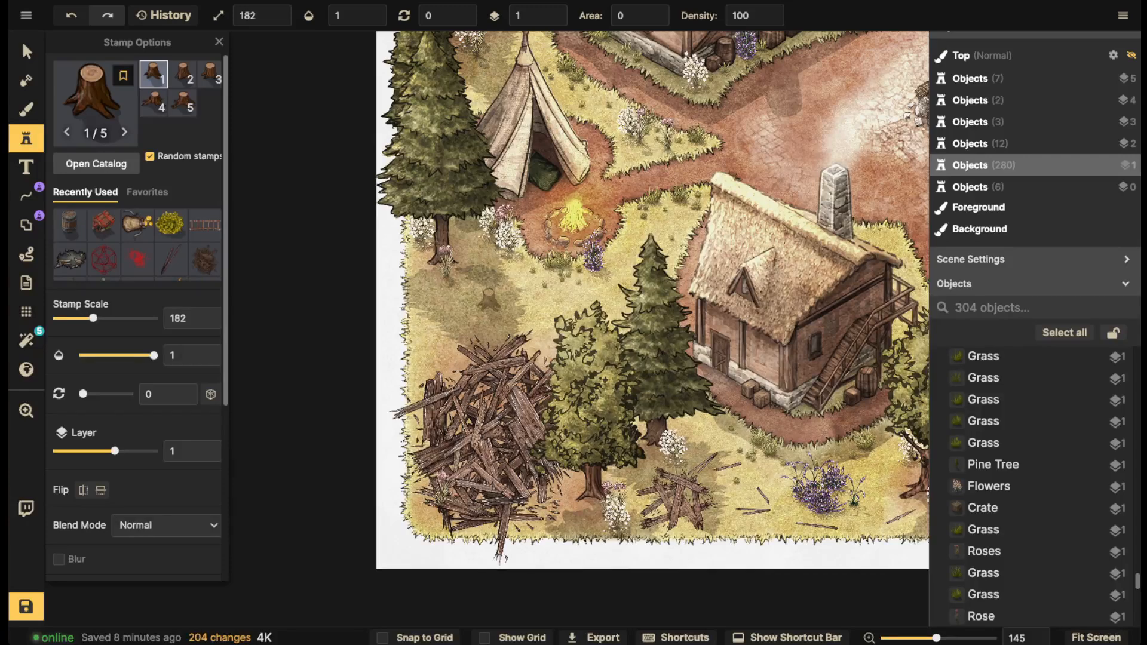
scroll(442, 261, "up", 5)
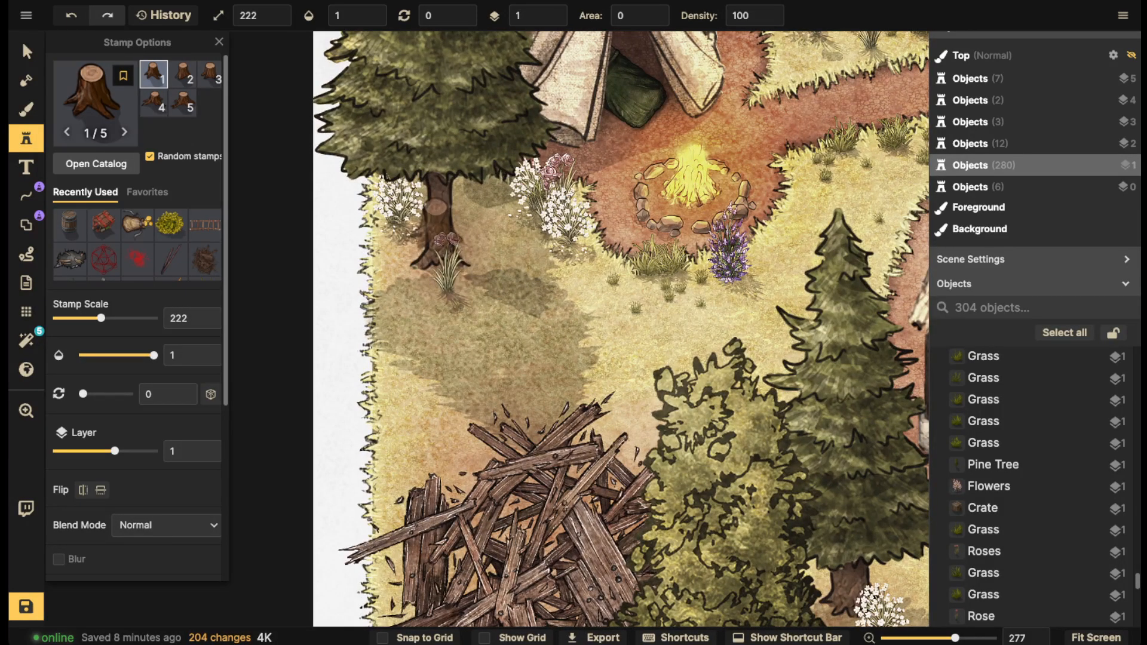
left_click(540, 314)
Place tree stumps at scale 222 beside the pine near the forge and in the grass behind the forge
scroll(449, 430, "down", 5)
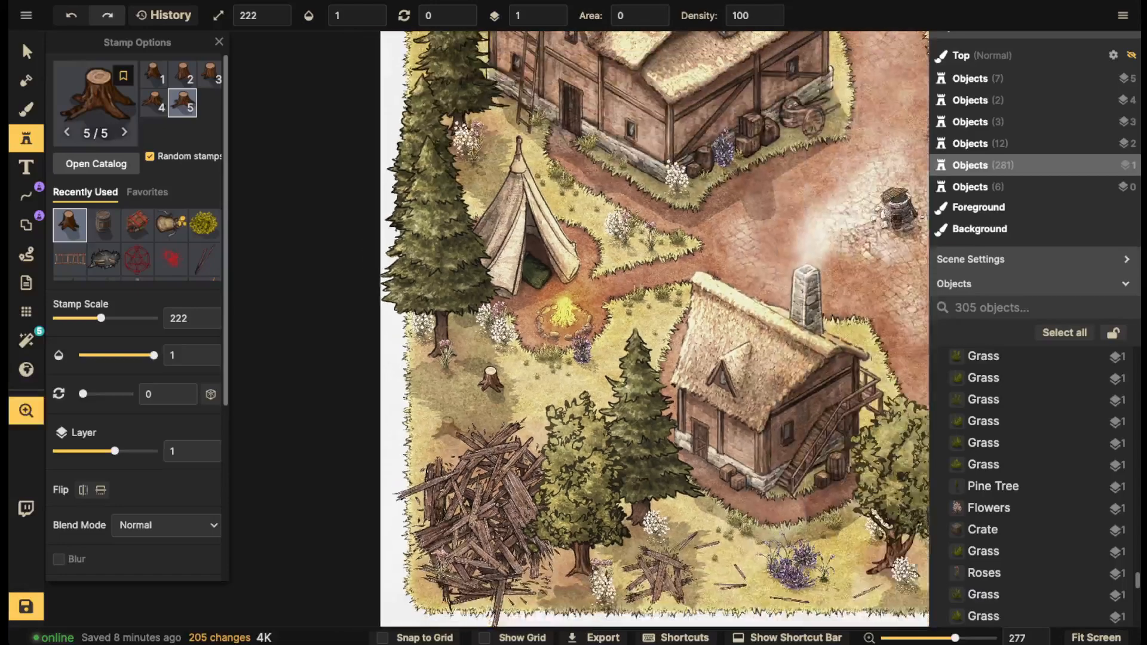
left_click_drag(447, 431, 248, 241)
left_click_drag(866, 379, 304, 435)
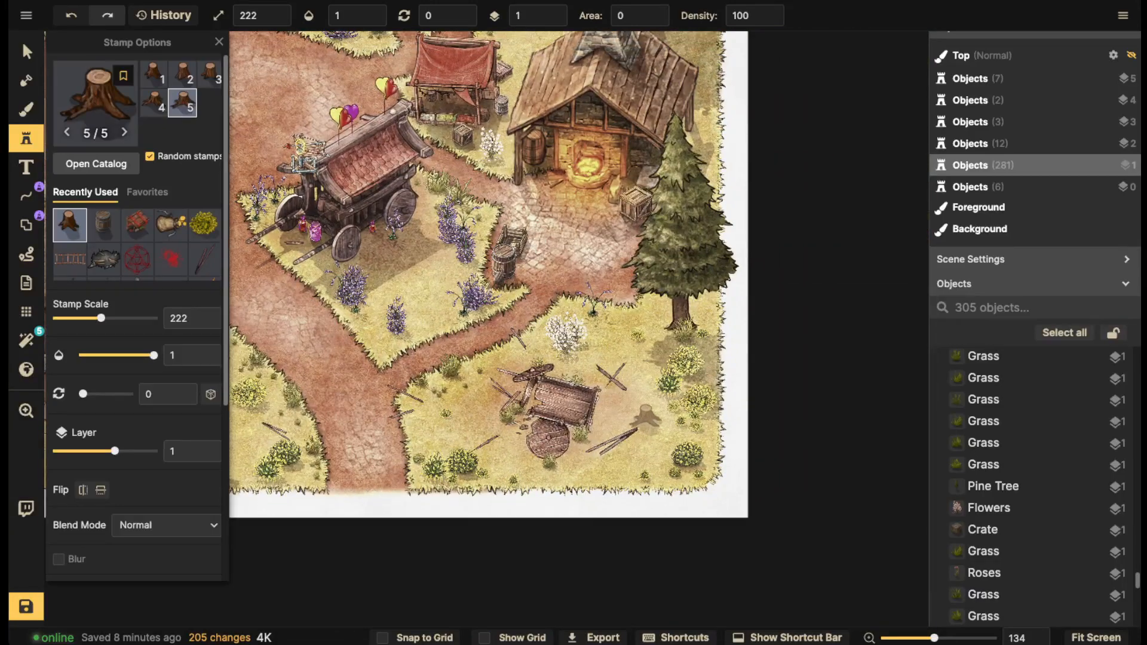
left_click(651, 311)
left_click_drag(508, 180, 730, 521)
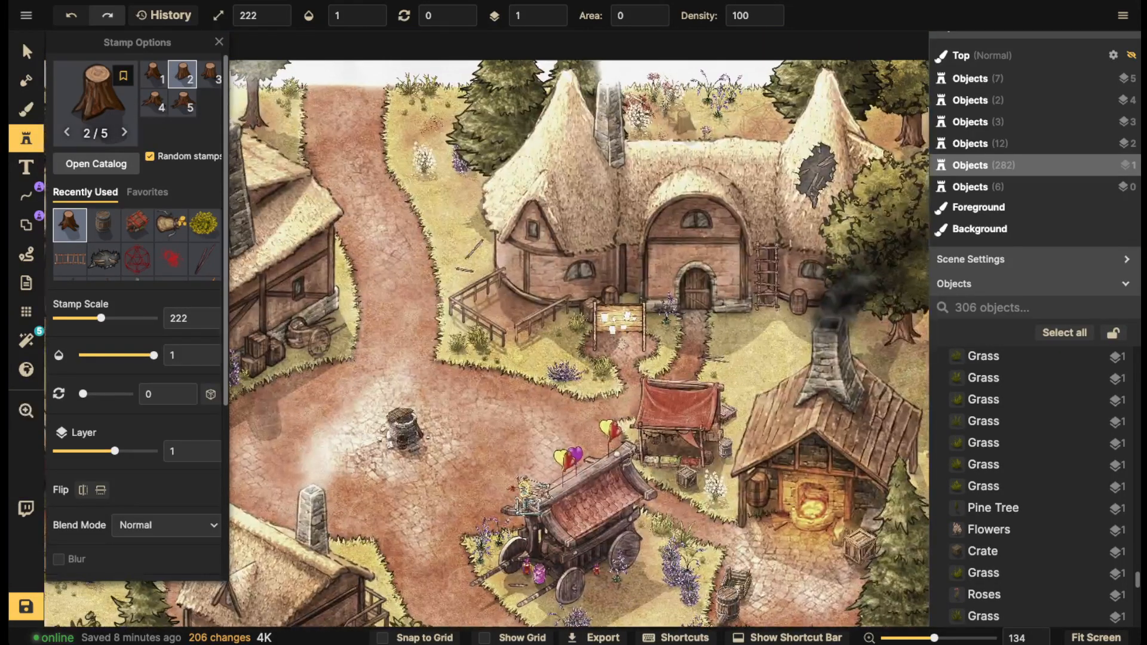
left_click(448, 166)
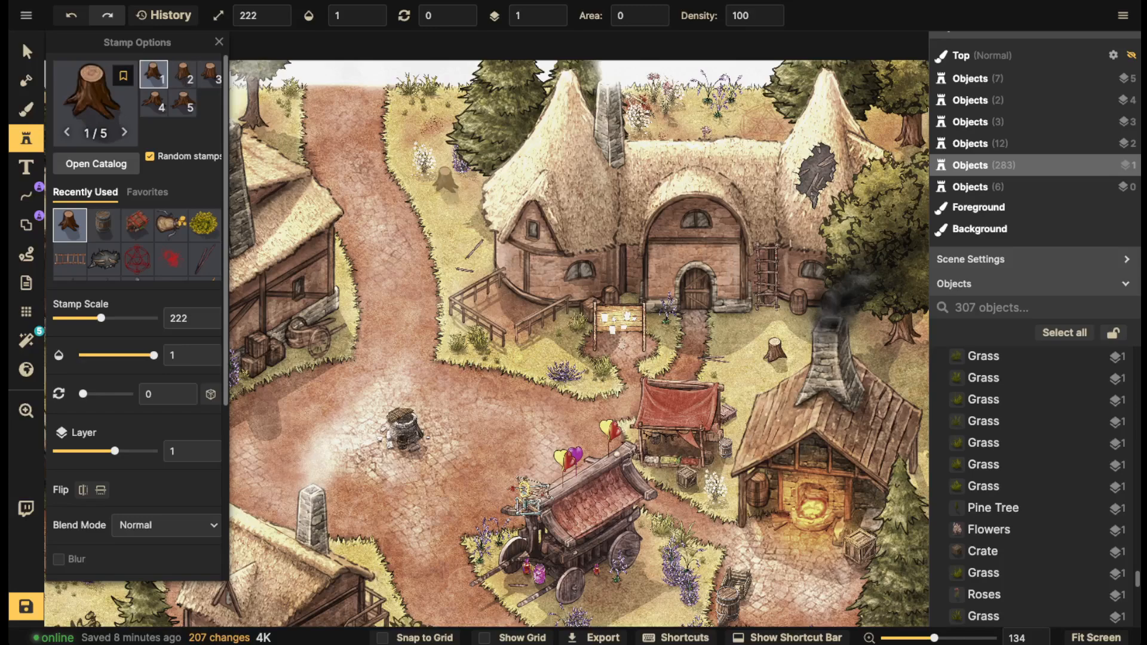
Add scale 222 stumps between the road and the turreted thatched house, beside the large house's rear tree, and under the tree behind the forge
left_click(451, 188)
left_click_drag(451, 189, 839, 204)
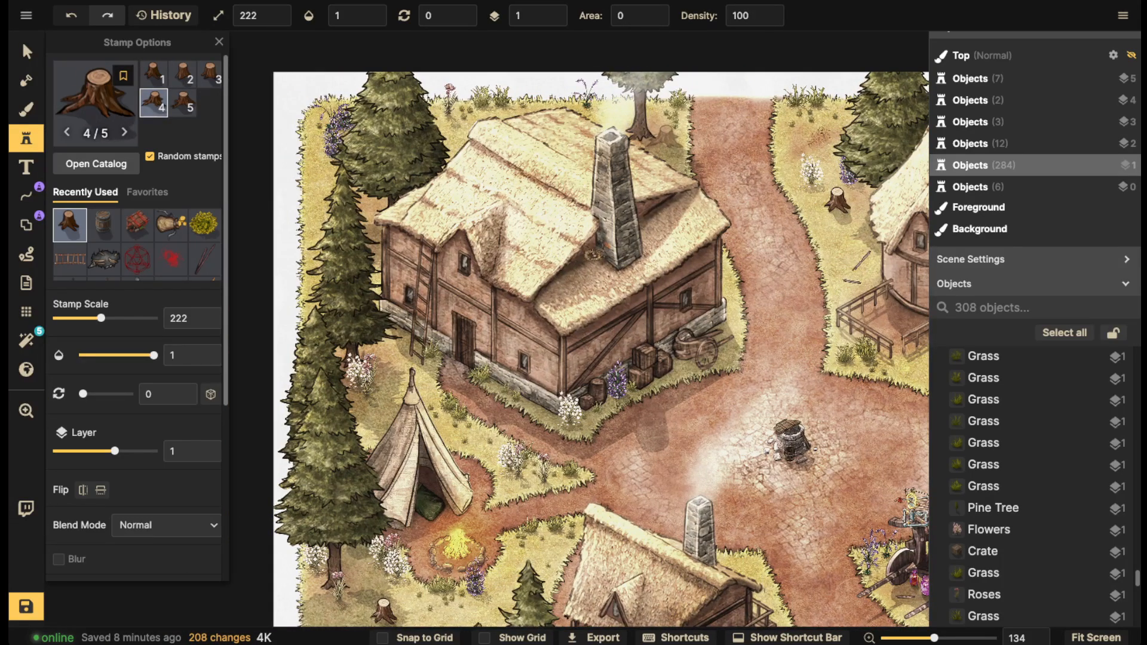
left_click(668, 141)
left_click_drag(854, 142, 361, 135)
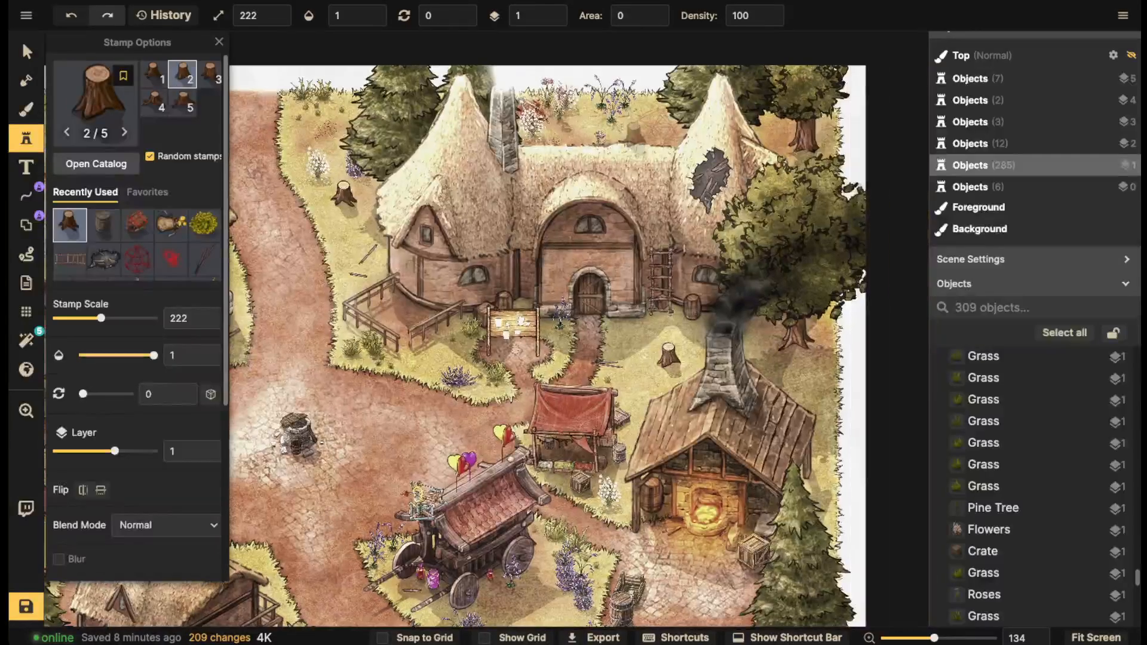
left_click_drag(796, 401, 619, 309)
left_click(631, 273)
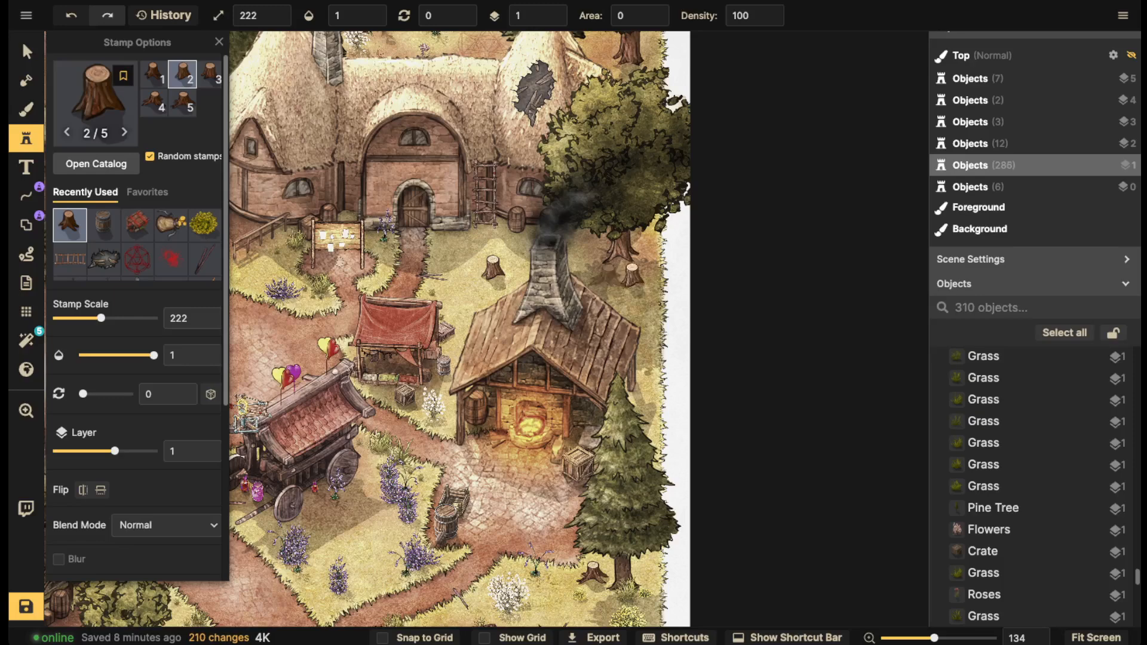
Reduce the stump scale to 132 and add small stumps behind the forge and one beside the broken cart
key("q")
left_click_drag(374, 254, 522, 254)
scroll(588, 245, "down", 2)
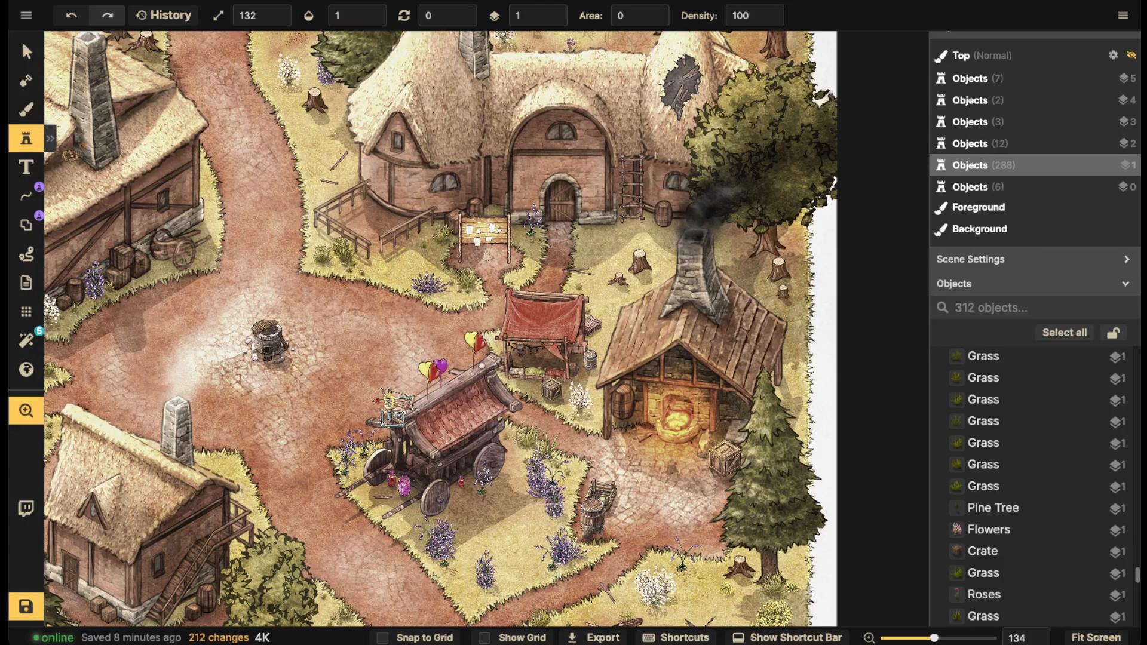
left_click_drag(478, 365, 481, 291)
left_click_drag(725, 586, 704, 320)
left_click(734, 345)
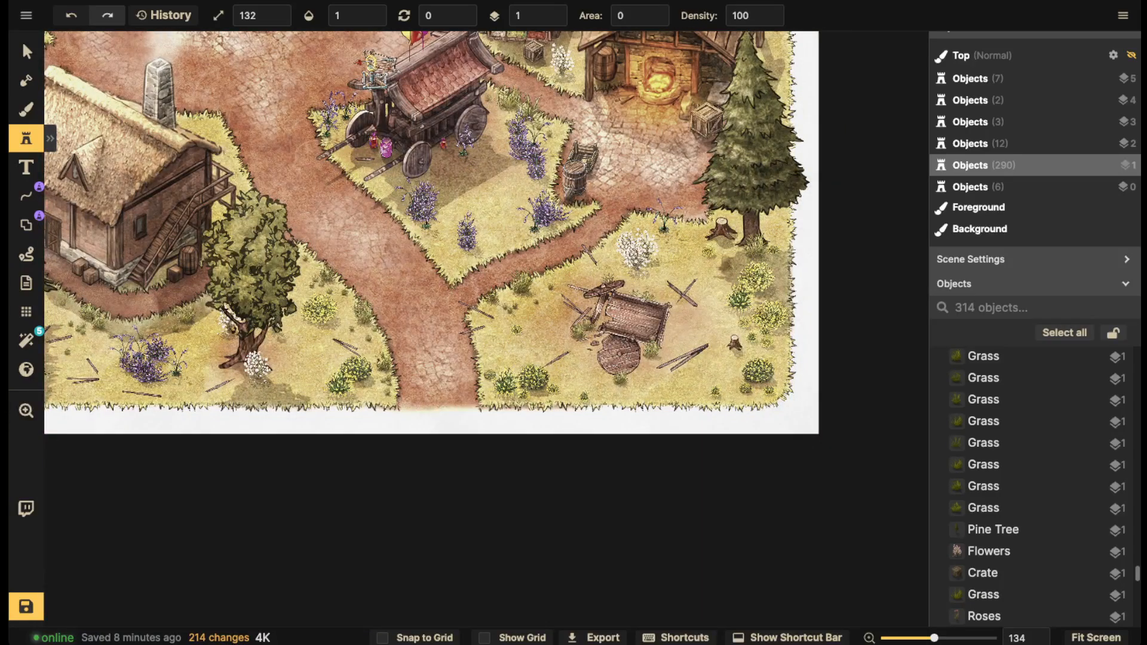
Place small stumps beside the forge pine's large stump, near the small house's tree, and at the foot of the tree by the wood pile
left_click(722, 229)
left_click_drag(272, 262, 573, 231)
left_click(509, 316)
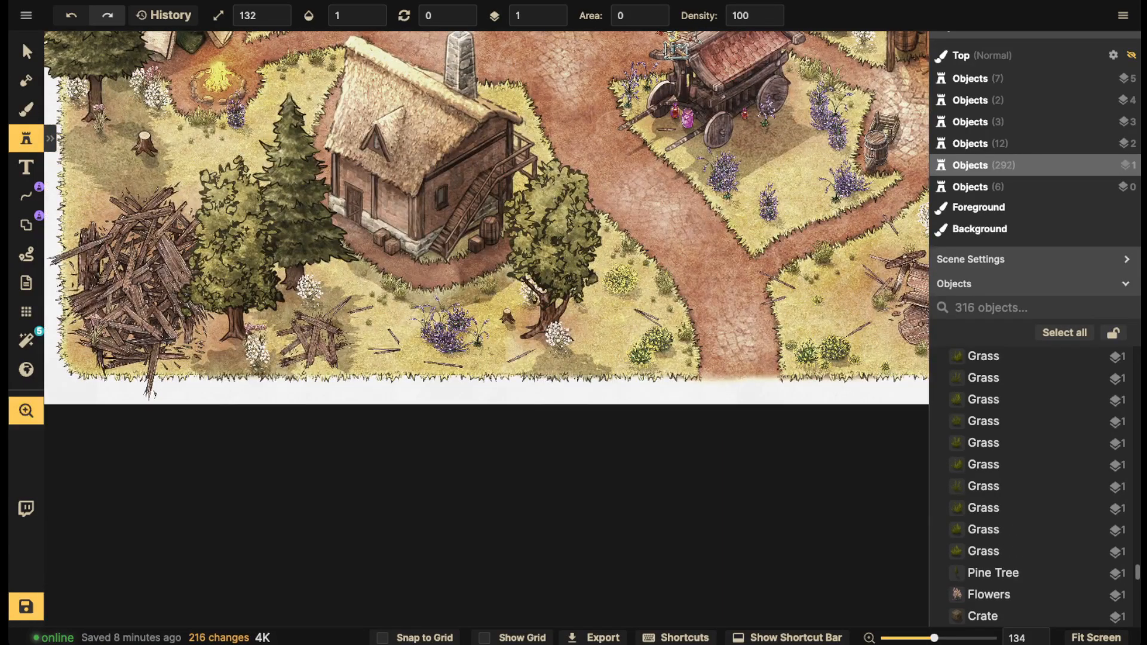
left_click_drag(264, 388, 485, 381)
left_click(440, 346)
Place small stumps beside the large stump in the campfire clearing and in the grass behind the large thatched house
left_click_drag(352, 169, 451, 356)
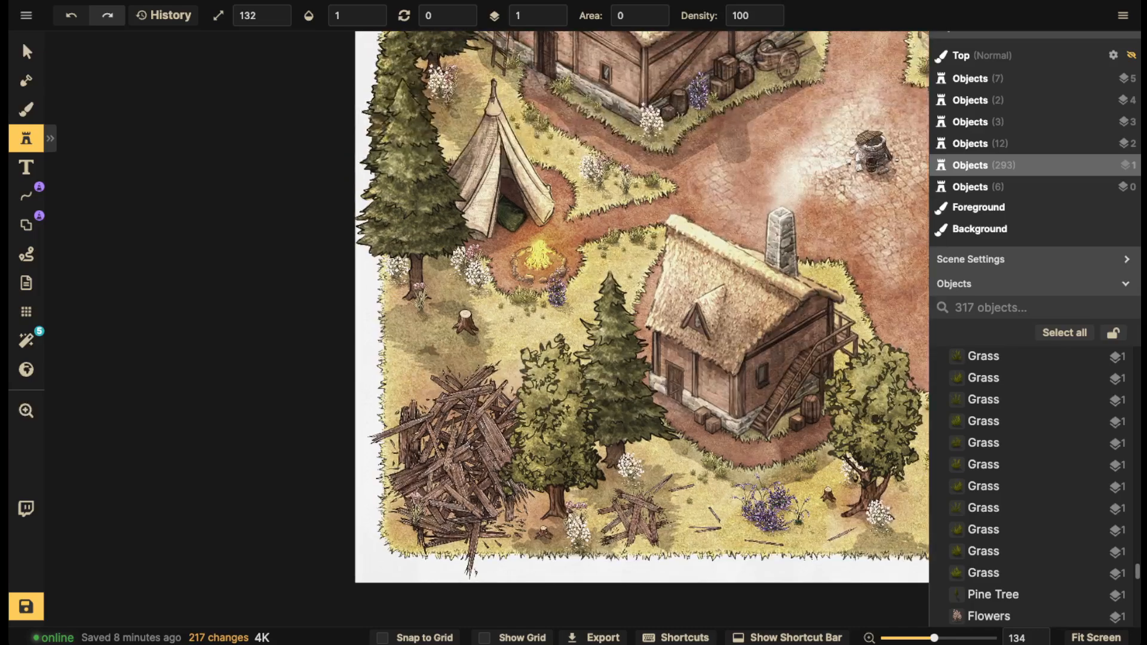
left_click(418, 347)
left_click_drag(423, 224, 357, 496)
left_click_drag(493, 132, 492, 161)
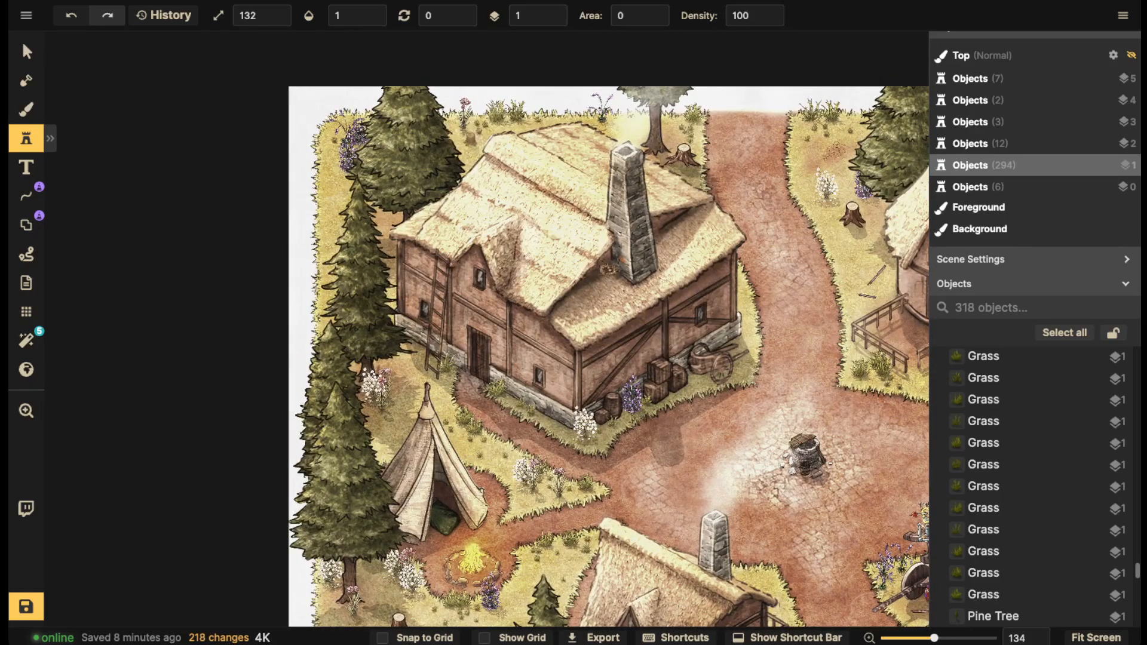
left_click(472, 142)
scroll(778, 328, "down", 3)
left_click_drag(778, 316, 426, 245)
scroll(719, 266, "down", 3)
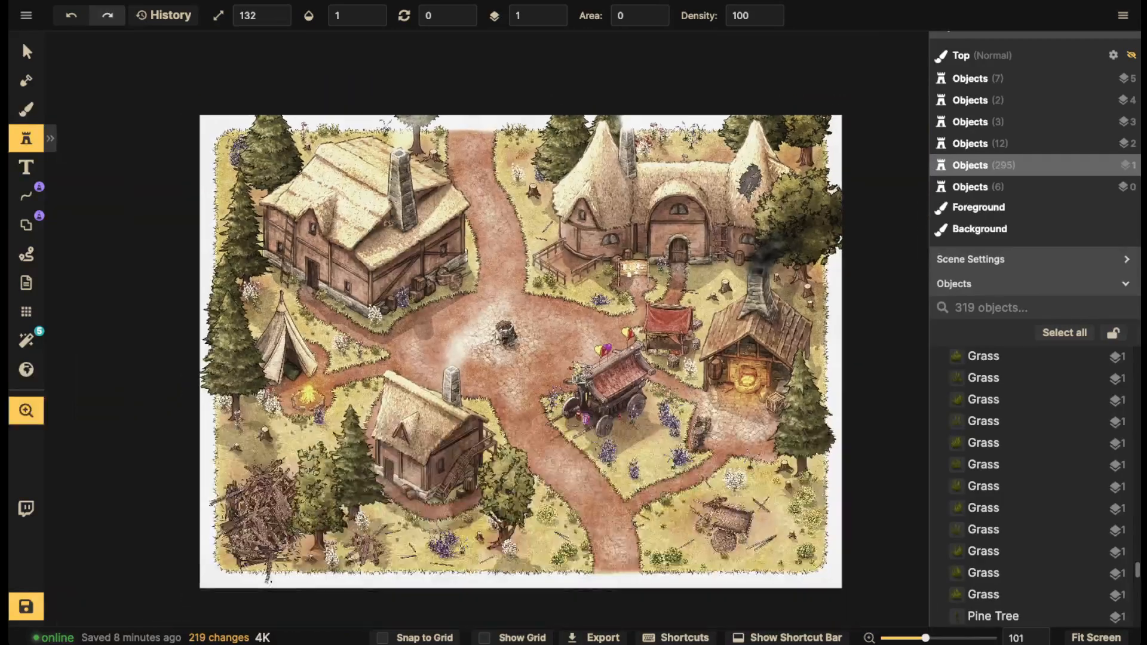
left_click_drag(719, 265, 827, 178)
left_click(369, 305)
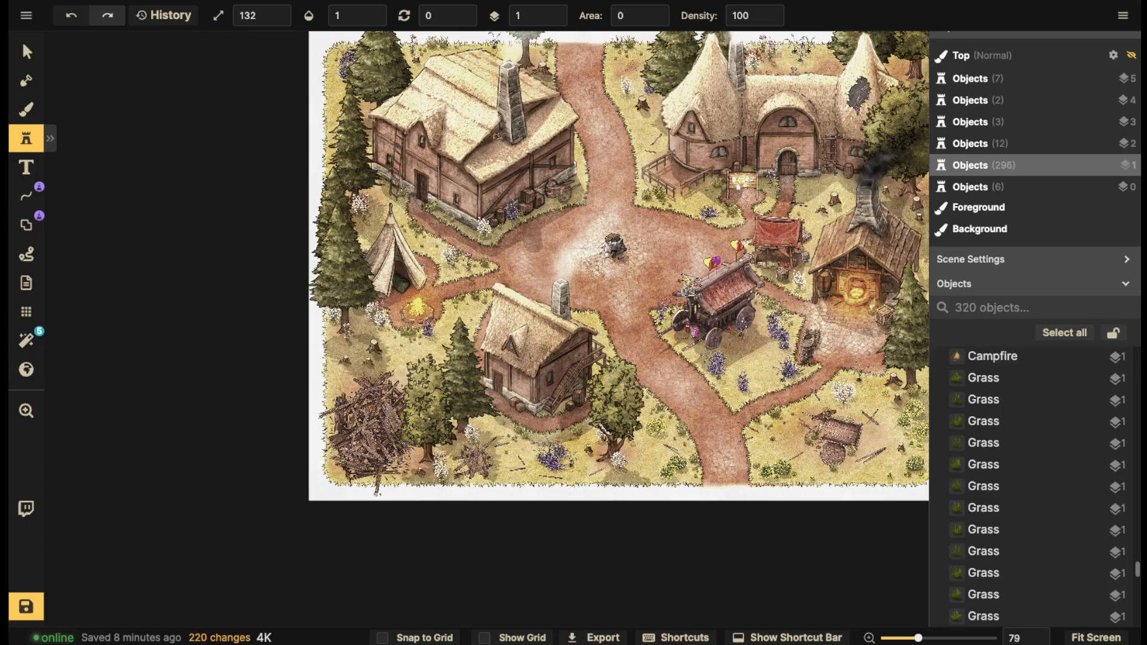
key("ctrl+z")
Place a small scale 132 stump above the white flowers between the northern road and the turreted thatched house
scroll(645, 364, "up", 3)
left_click_drag(645, 365, 423, 359)
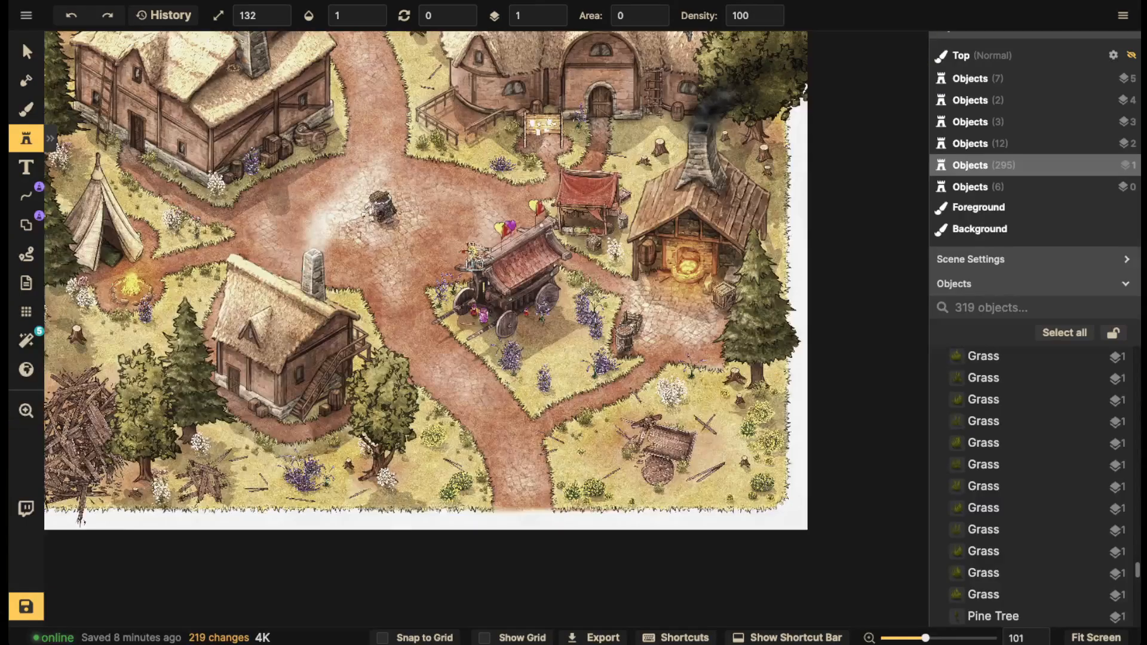
left_click_drag(395, 135, 551, 259)
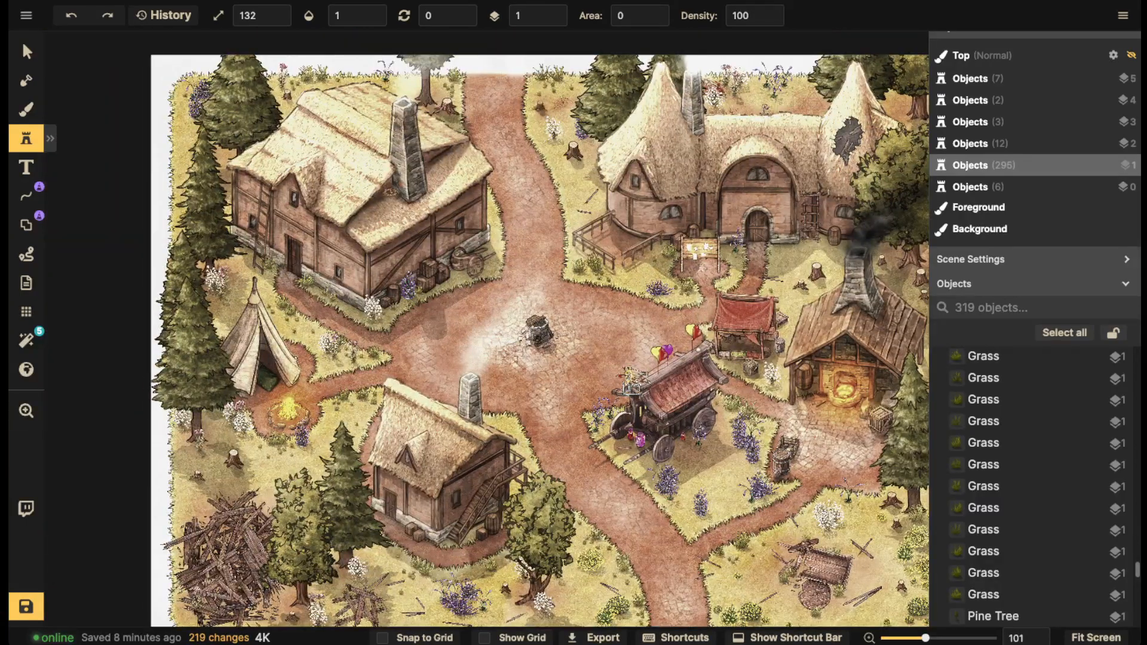
left_click(543, 602)
left_click_drag(543, 602, 476, 375)
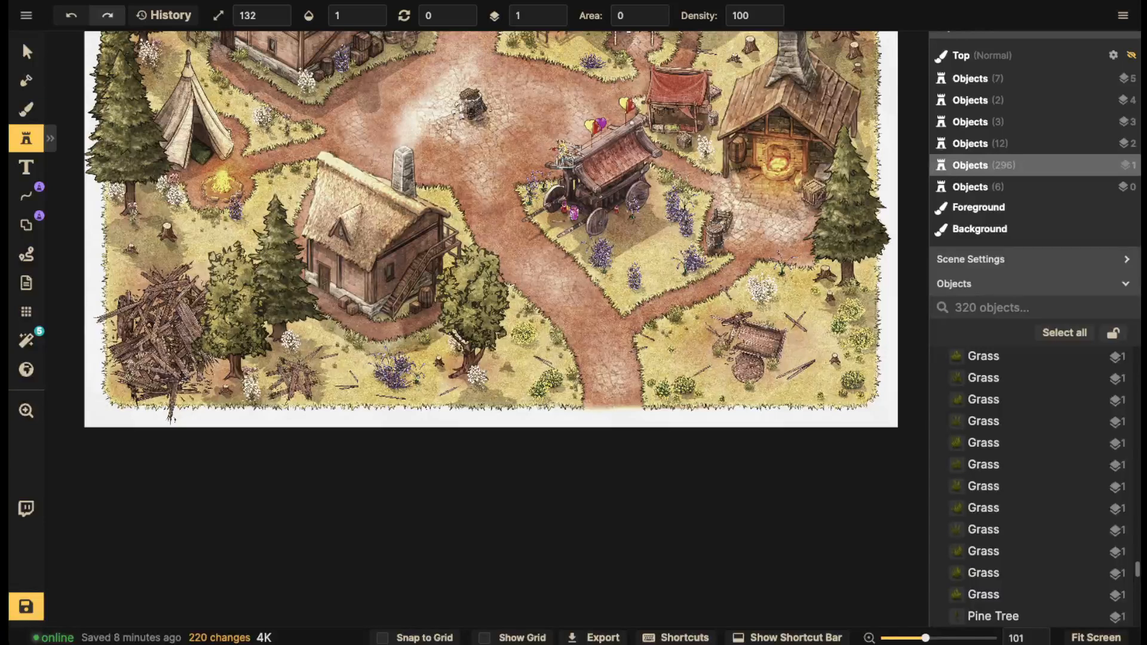
Scatter stumps at scales 132 to 162 around the tree beside the small house and in the grass across the southern road
left_click(505, 370)
left_click(510, 386)
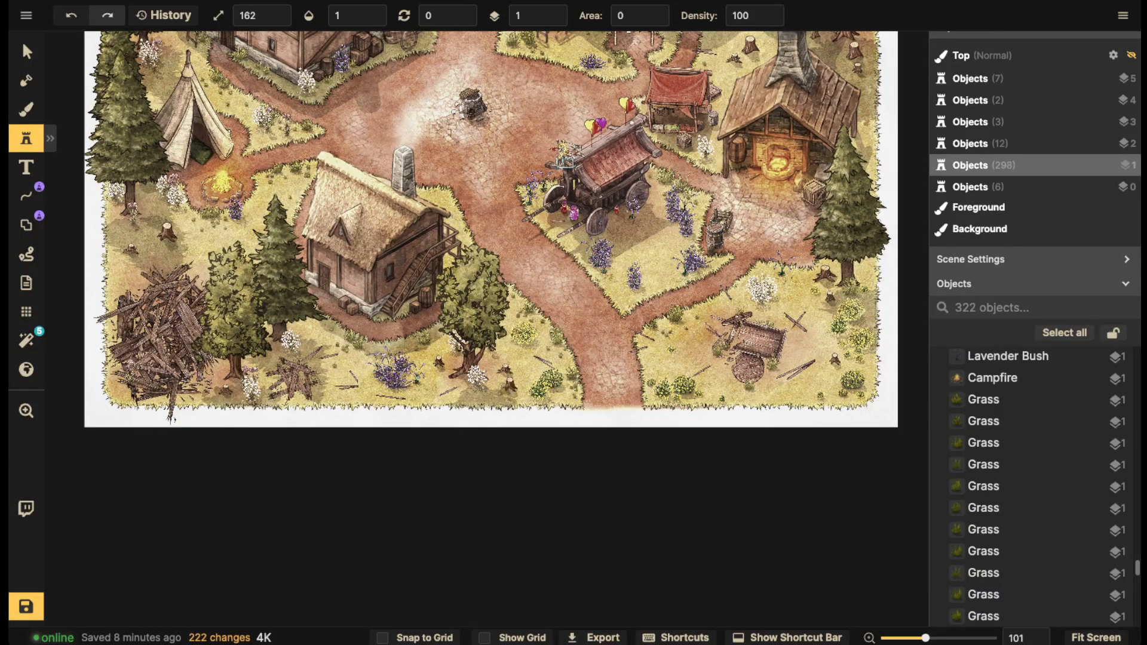
left_click(451, 395)
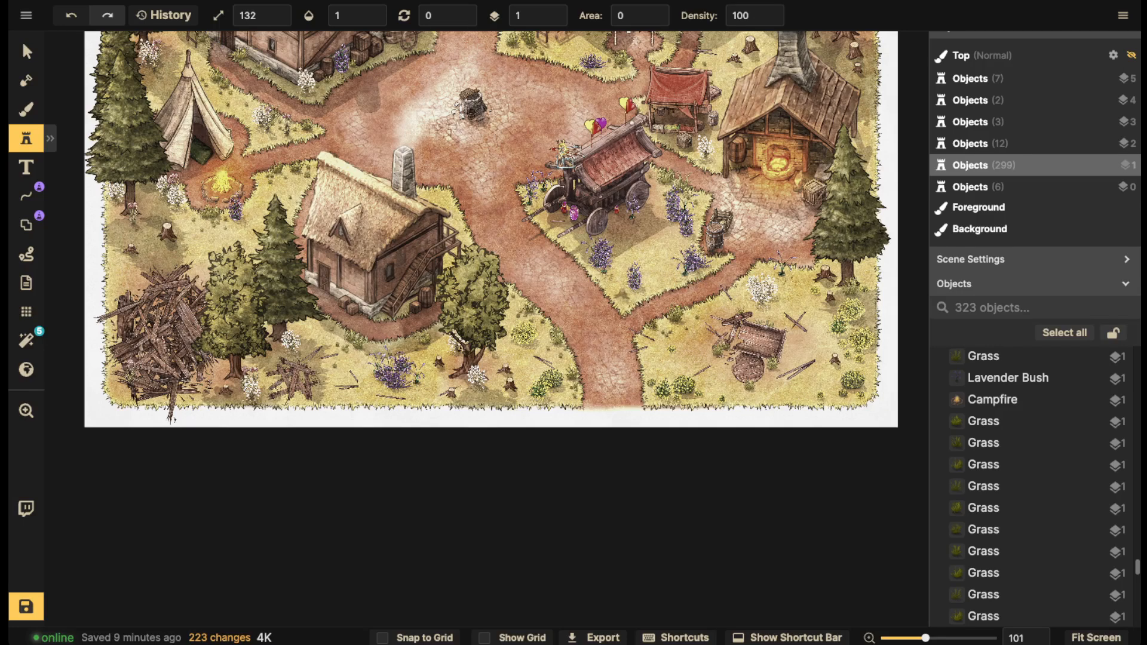
left_click(660, 362)
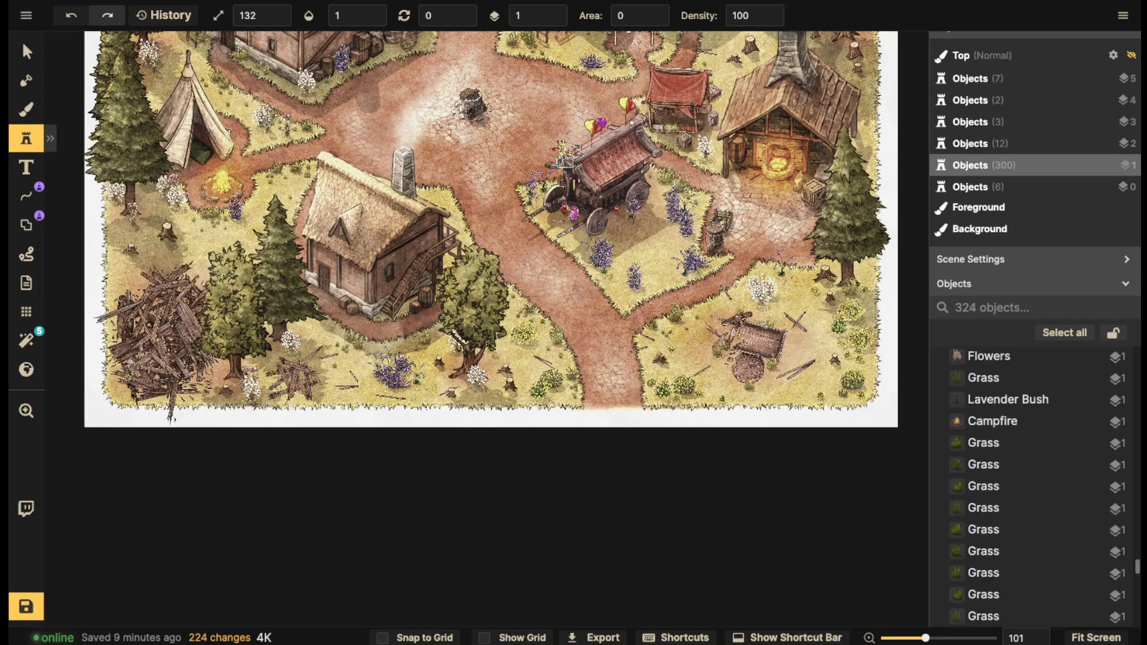
Switch to the Brush, search the Fantasy Battlemaps textures for "twig", and choose the Twigs And Stones texture
left_click(26, 52)
scroll(451, 156, "down", 3)
left_click_drag(450, 156, 530, 267)
left_click(27, 139)
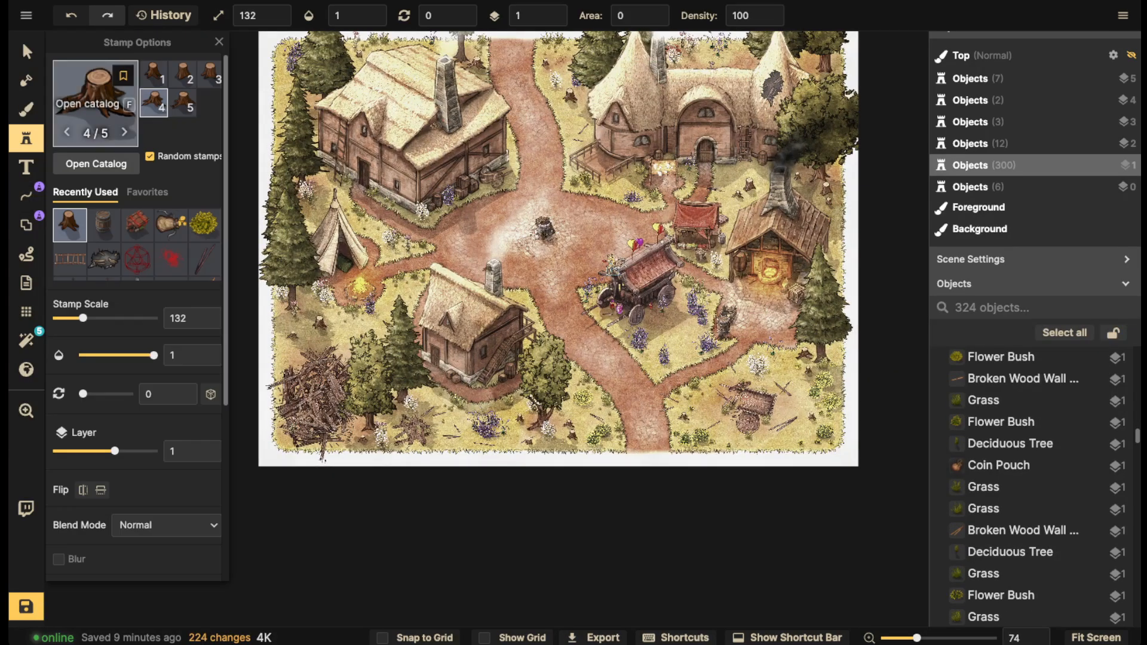
left_click(26, 109)
left_click(137, 179)
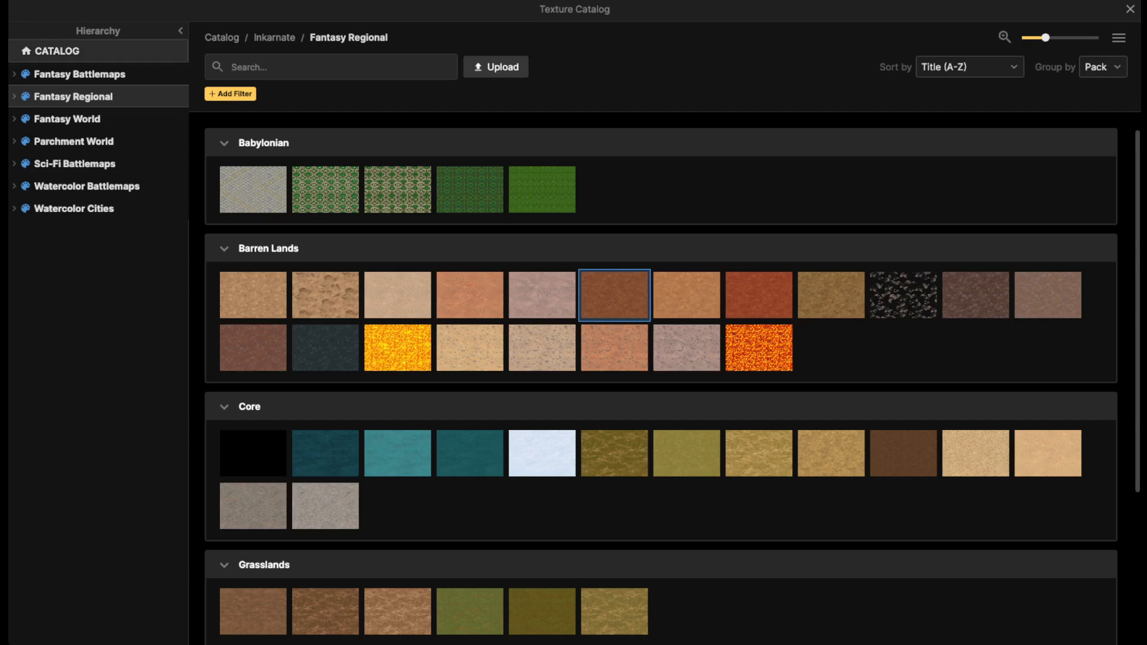
left_click(80, 74)
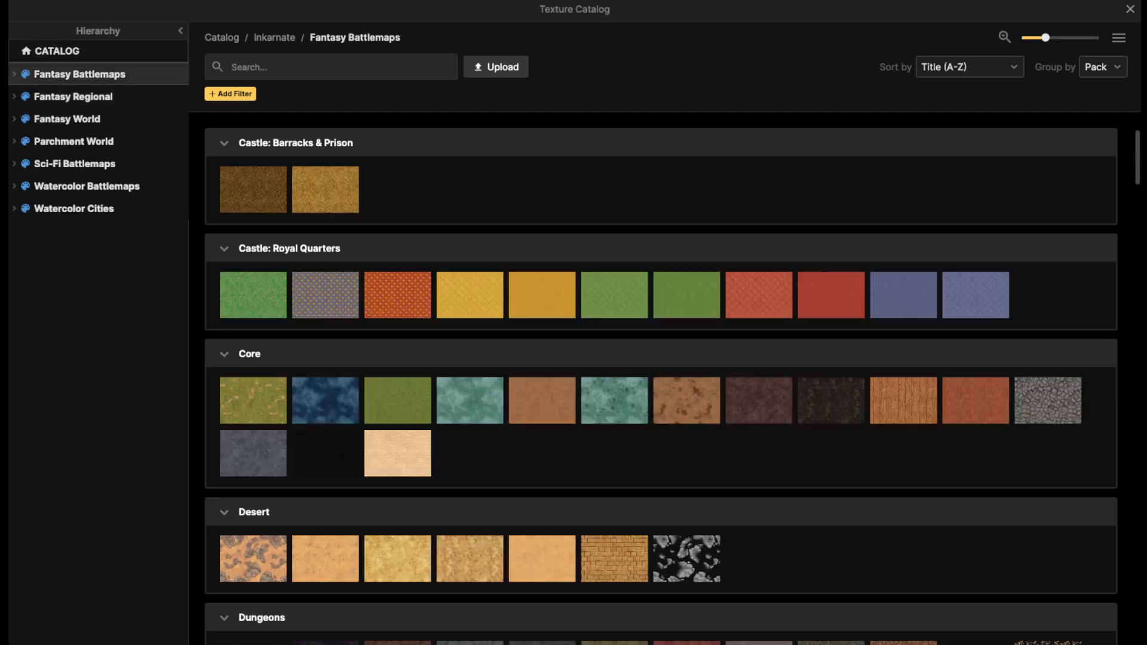
type("twig")
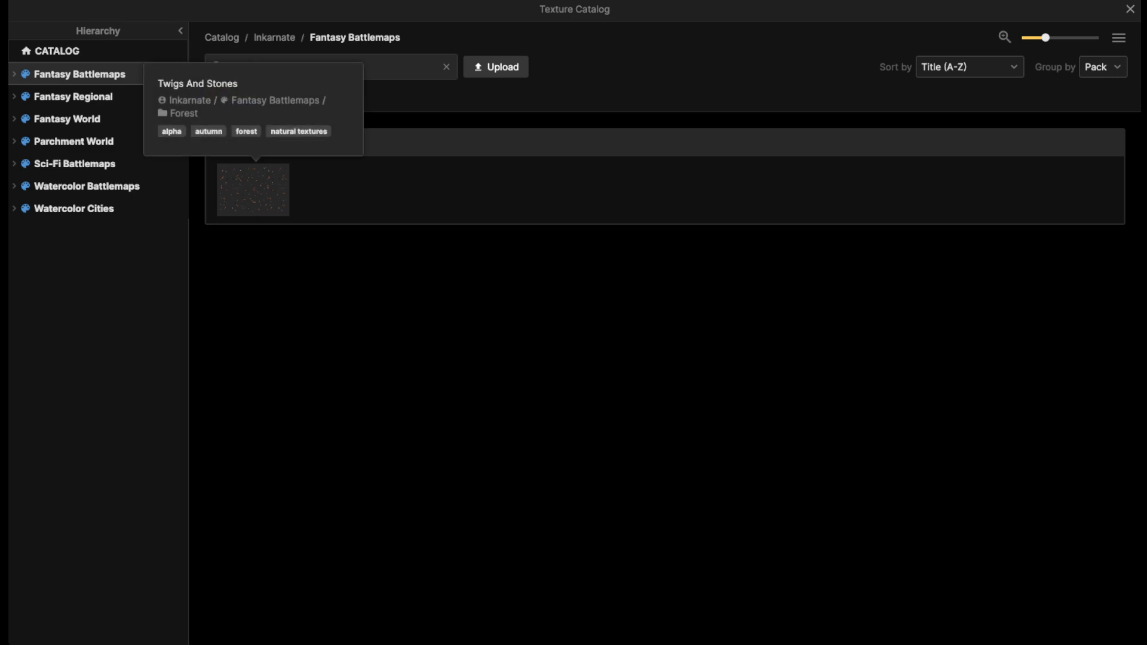
left_click(253, 189)
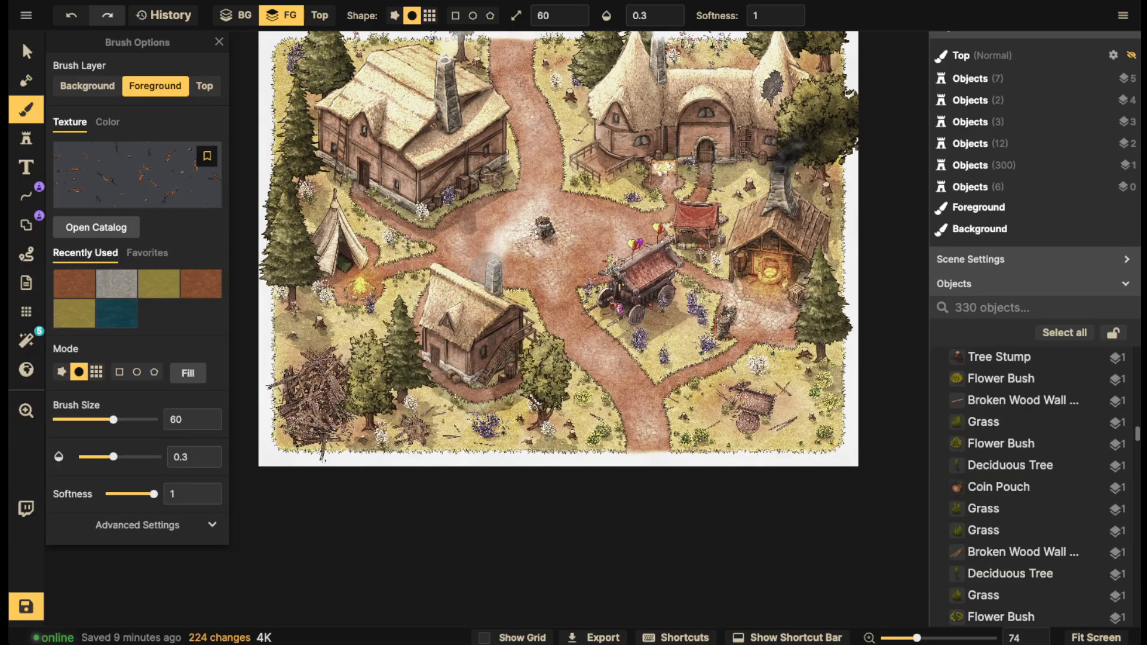
Set the twigs brush's texture scale to 83.21 in its advanced placement settings
left_click(155, 526)
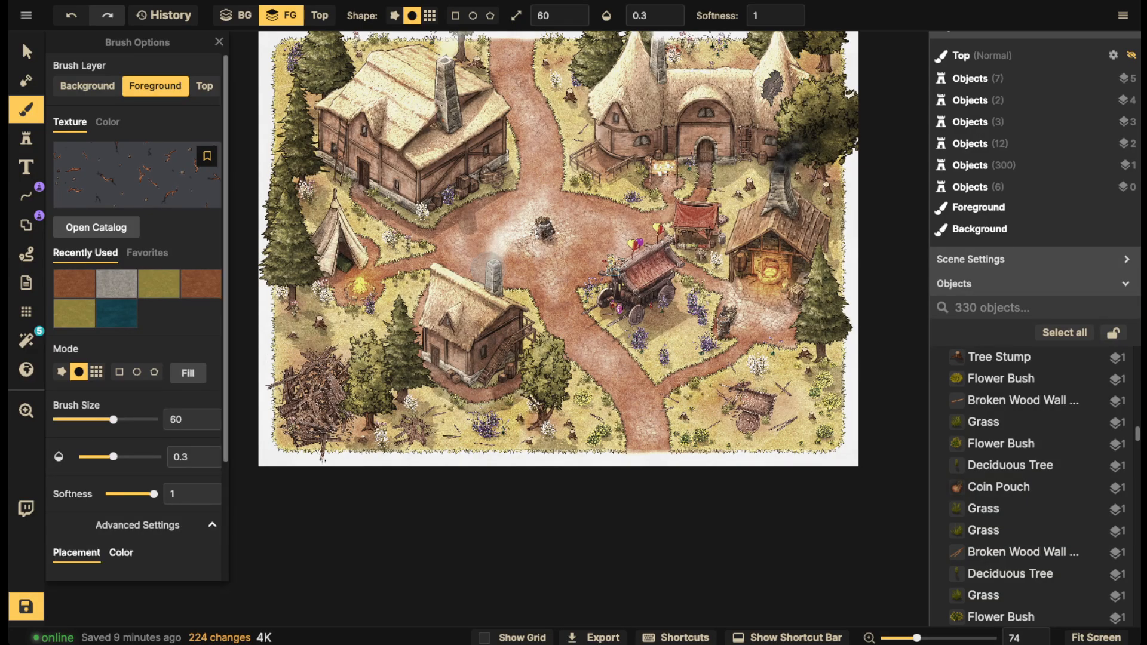
scroll(137, 316, "down", 3)
left_click_drag(117, 450, 112, 449)
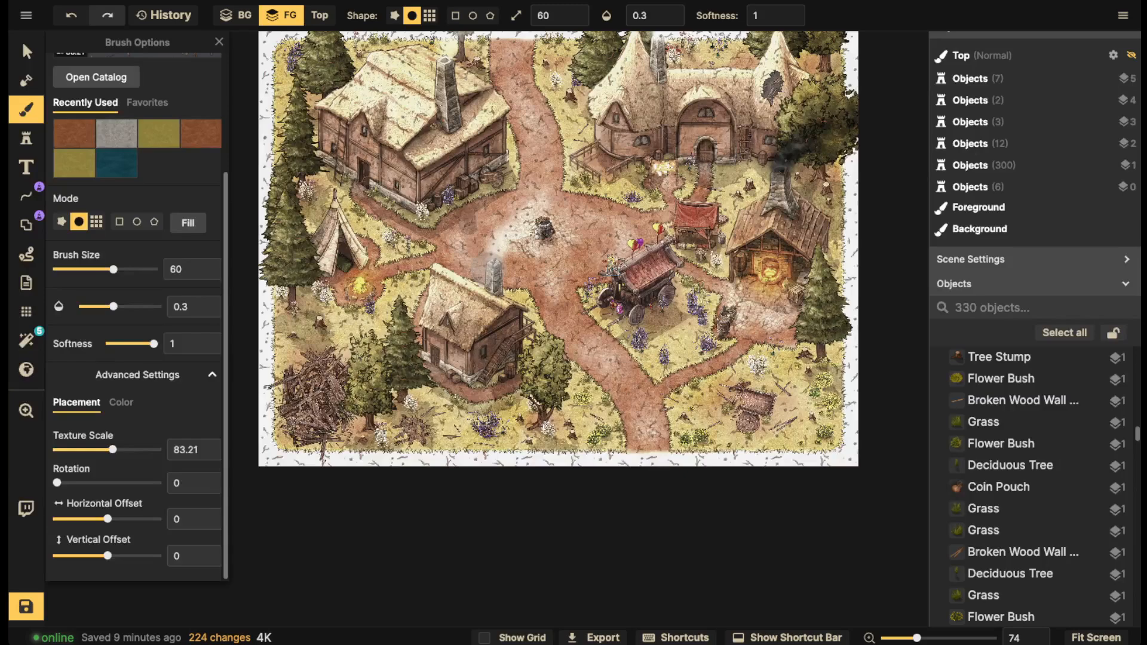
Brush the twigs texture onto the foreground among the stumps behind the forge, using size 60 and opacity 0.3
left_click_drag(784, 321, 550, 460)
scroll(550, 461, "up", 5)
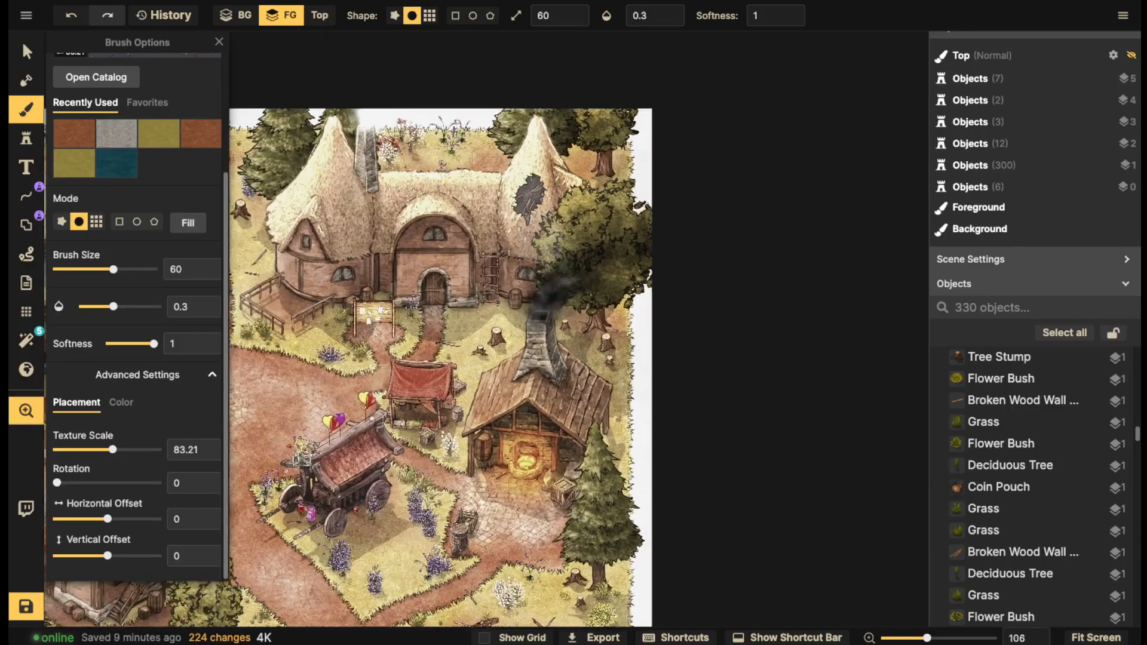
left_click_drag(540, 230, 980, 423)
left_click_drag(351, 377, 541, 393)
scroll(598, 396, "up", 4)
left_click_drag(521, 461, 589, 304)
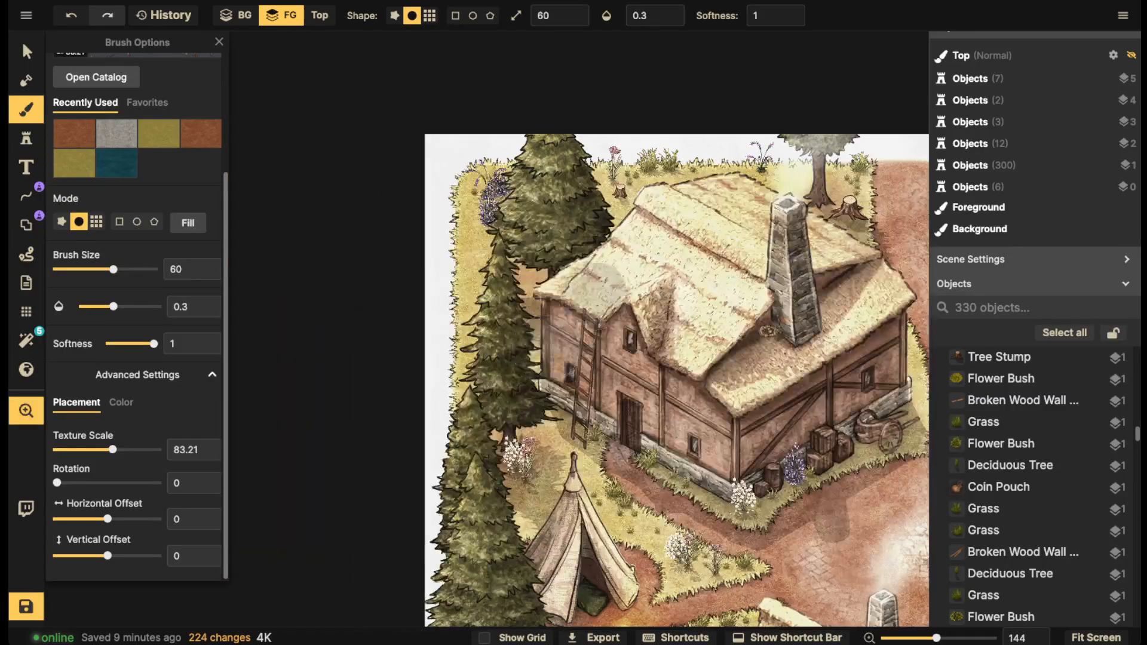
left_click_drag(833, 361, 311, 492)
scroll(612, 460, "up", 3)
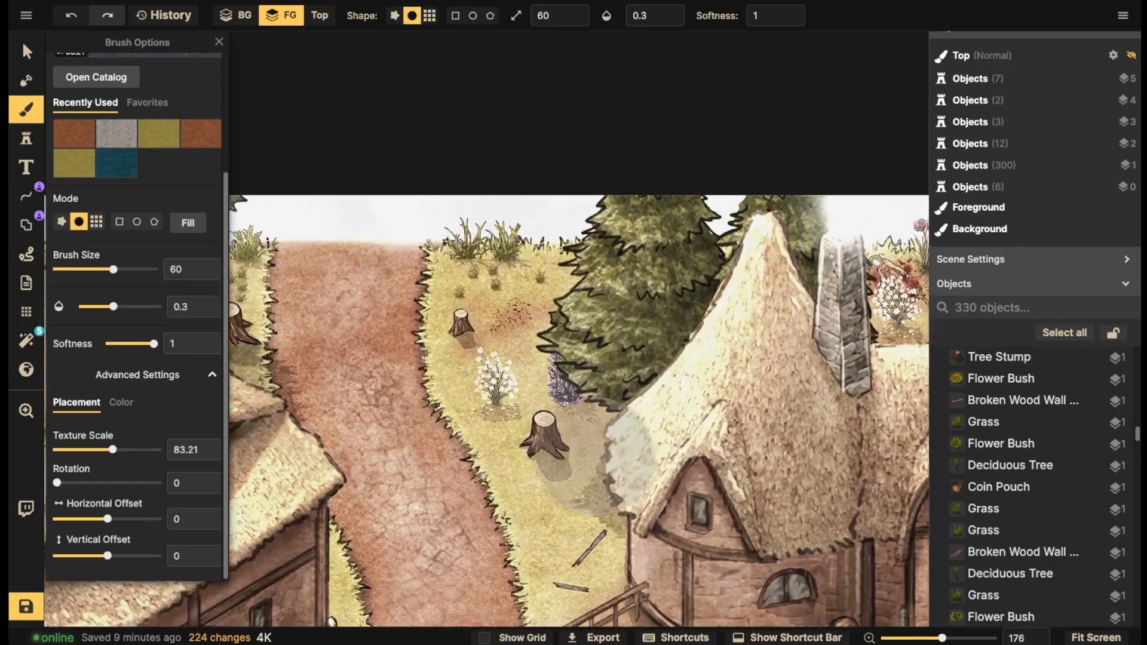
scroll(684, 477, "up", 4)
mouse_move(884, 382)
left_mouse_down()
mouse_move(691, 466)
mouse_move(512, 471)
left_mouse_up()
left_click_drag(588, 496, 485, 289)
left_click(611, 387)
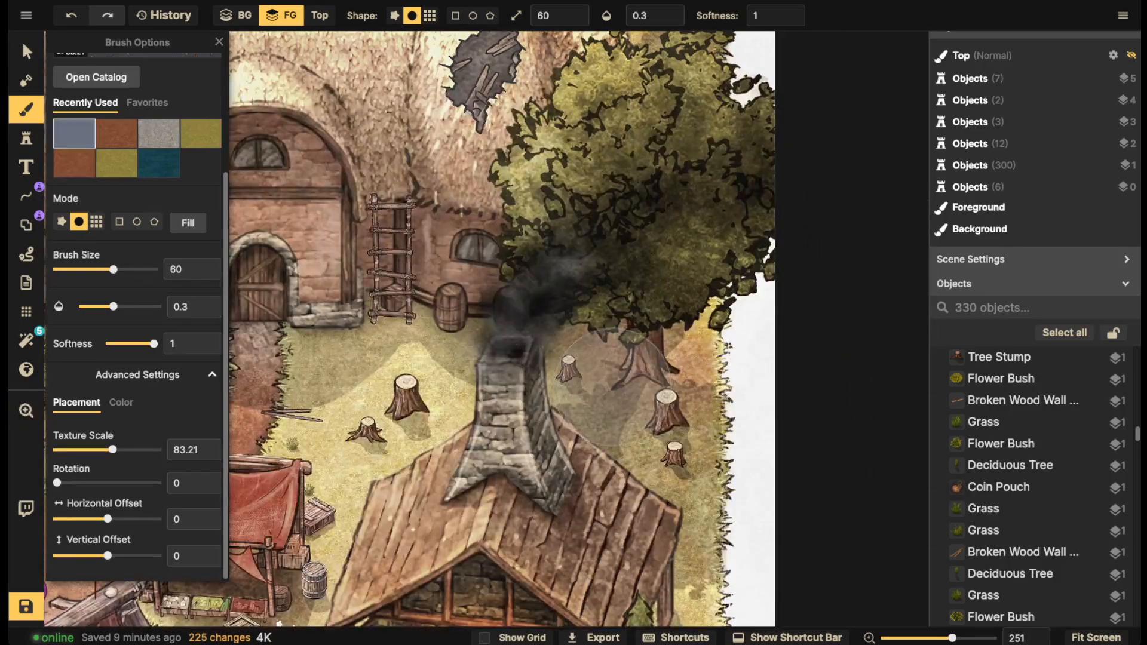
Set the brush opacity to 1 and paint twigs and stones among the stumps behind the forge
double_click(674, 19)
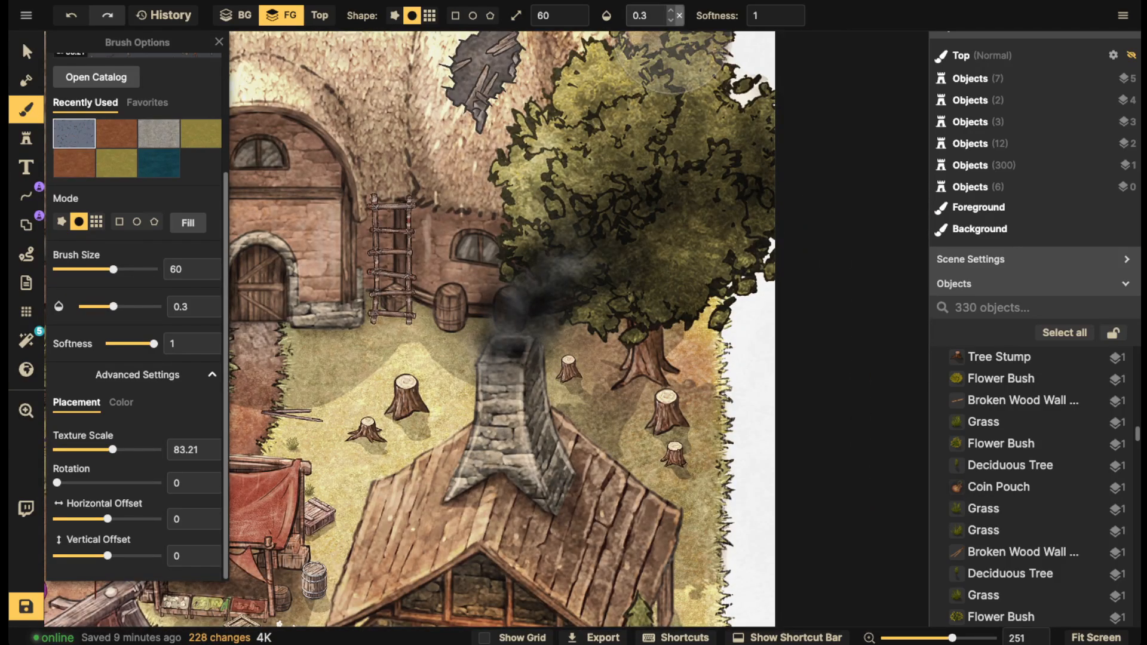
type("1")
key("Return")
left_click_drag(630, 309, 568, 323)
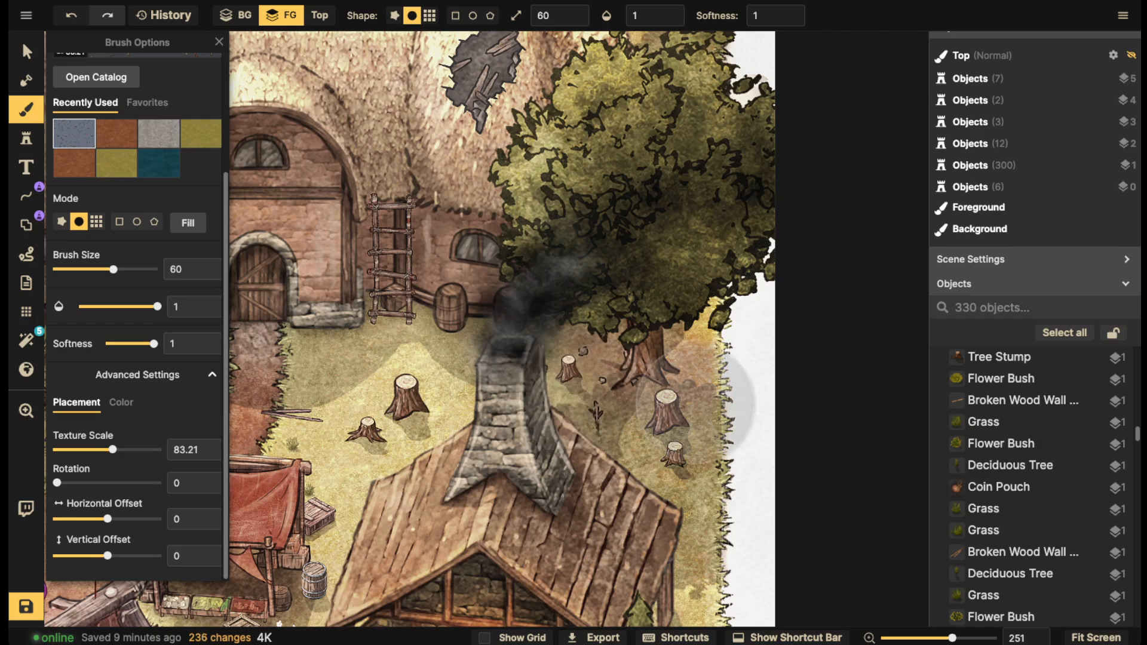
left_click(661, 420)
left_click(515, 381)
left_click(516, 385)
Paint twigs and stones over the southern grass around the tree and stumps beside the small house
scroll(538, 382, "down", 4)
left_click_drag(543, 513, 647, 166)
scroll(597, 370, "down", 4)
left_click_drag(514, 371, 876, 216)
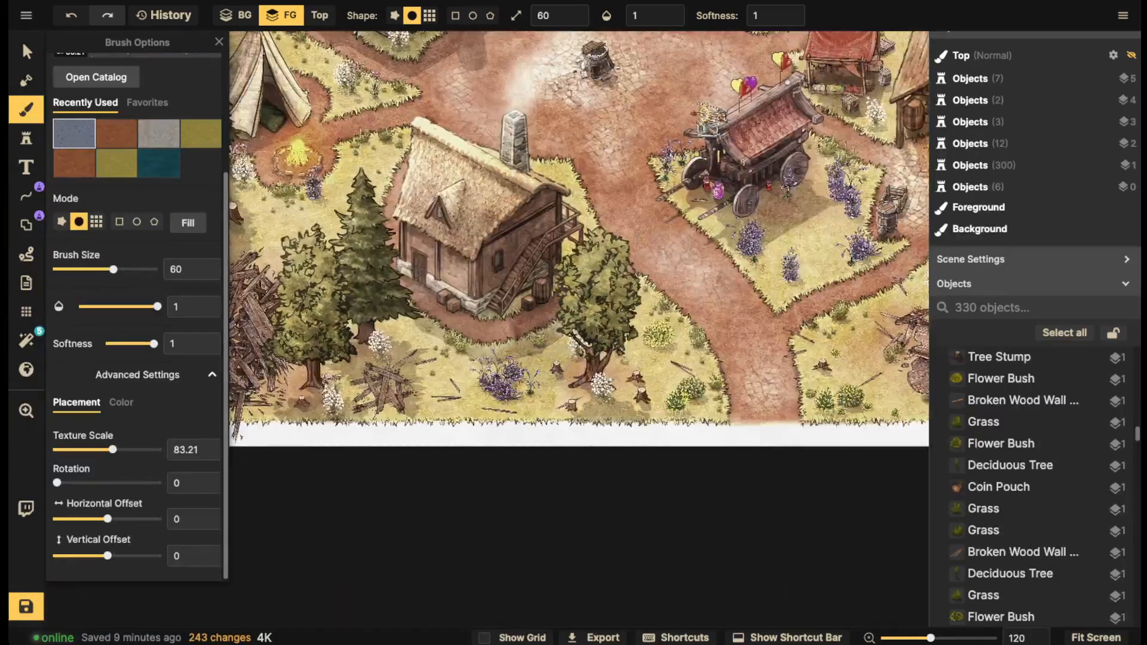
left_click(555, 399)
left_click(572, 408)
left_click(591, 399)
left_click(612, 394)
left_click(630, 399)
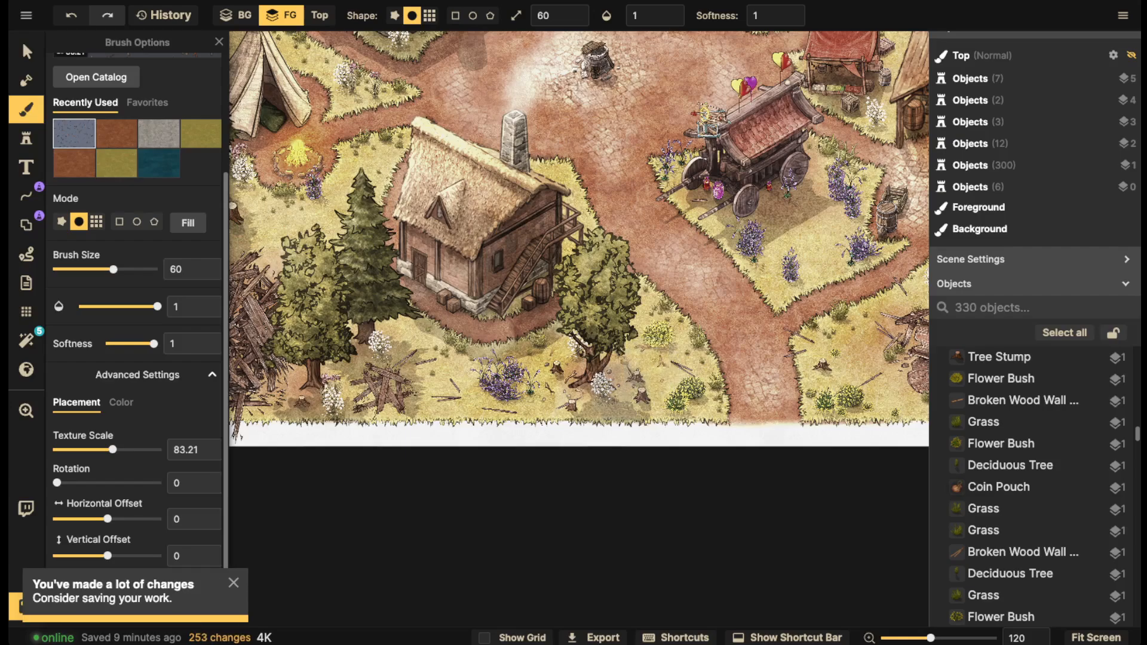
Paint twigs and stones on the southern grass beside the path and on the grass around the large thatched inn
left_click(632, 406)
left_click_drag(632, 407, 829, 400)
left_click_drag(610, 206, 609, 595)
left_click_drag(727, 292, 583, 372)
left_click_drag(718, 313, 594, 314)
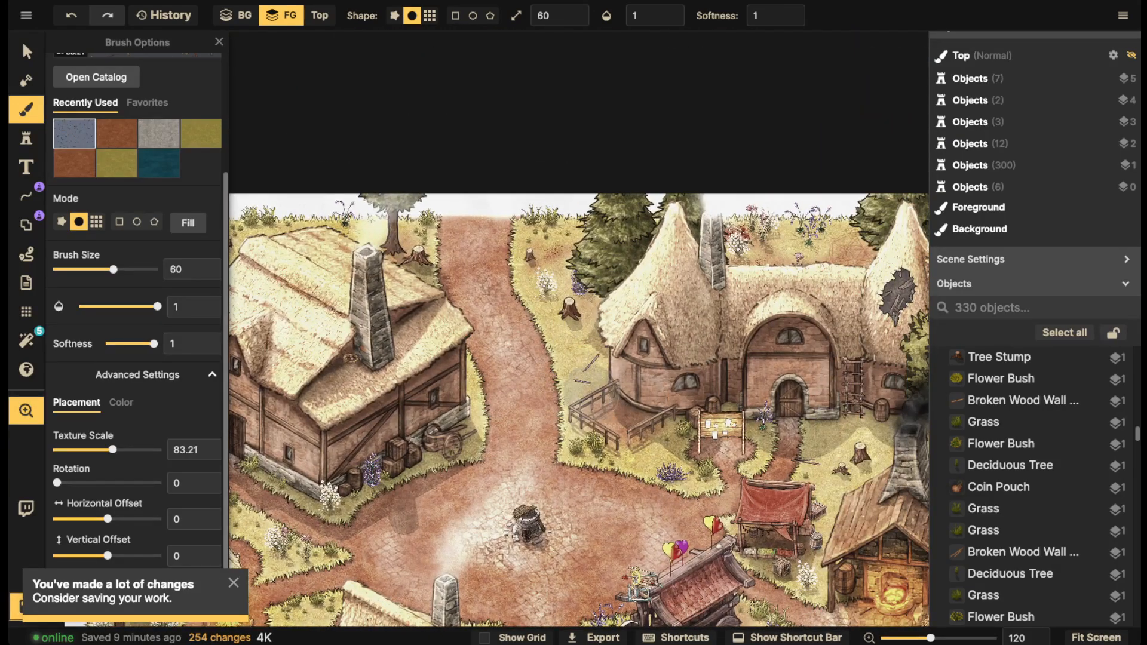
left_click_drag(679, 413, 424, 412)
left_click(685, 476)
left_click(662, 455)
left_click(637, 321)
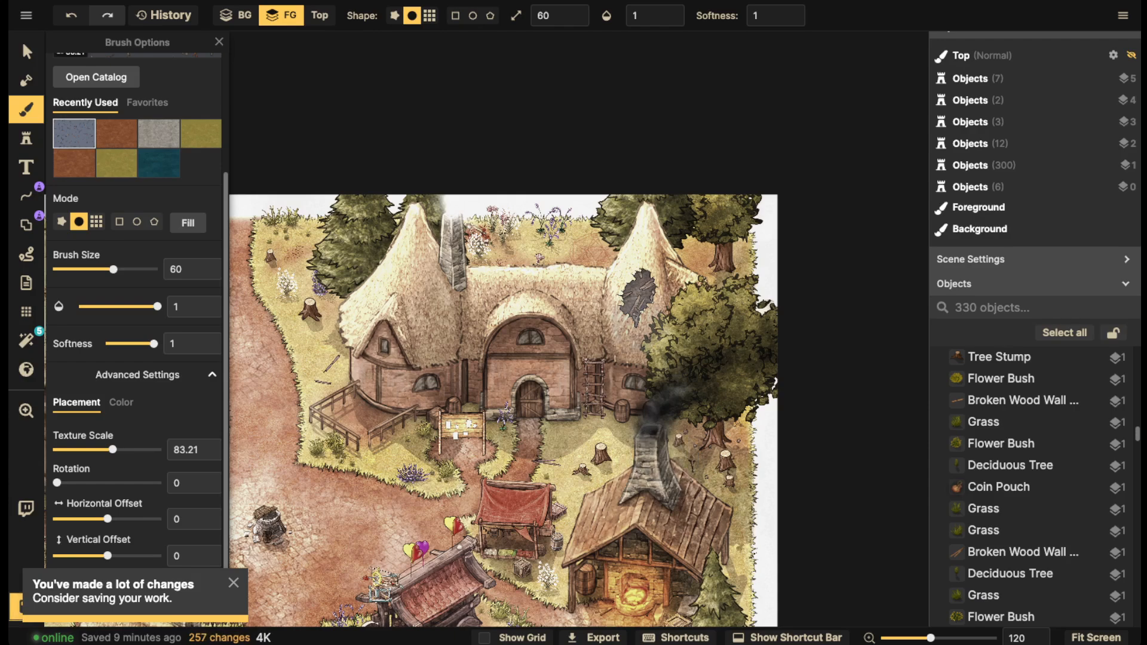
Paint twigs and stones on the grass behind the inn, beneath the trees near its damaged roof
left_click(718, 248)
left_click(688, 250)
left_click(710, 252)
left_click(746, 253)
left_click(634, 253)
left_click(592, 253)
left_click(623, 254)
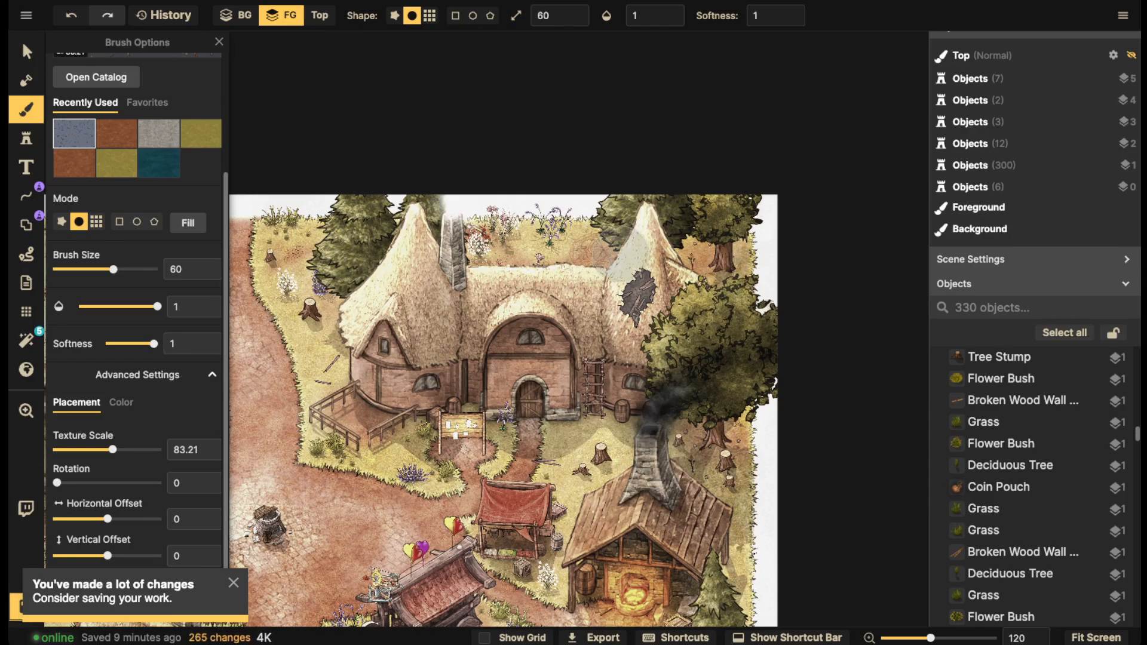
left_click(657, 252)
left_click(687, 251)
left_click(712, 257)
Leave the brush and save the village map
left_click(26, 52)
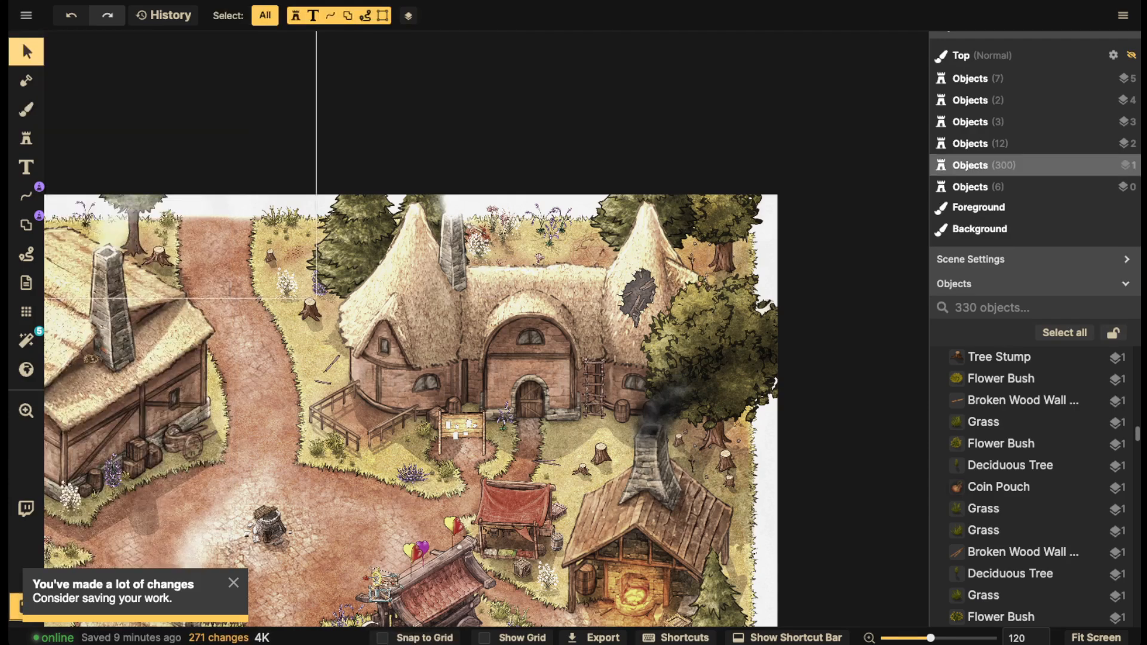
scroll(370, 280, "down", 4)
left_click_drag(365, 335, 360, 279)
left_click_drag(235, 336, 366, 223)
scroll(275, 302, "down", 1)
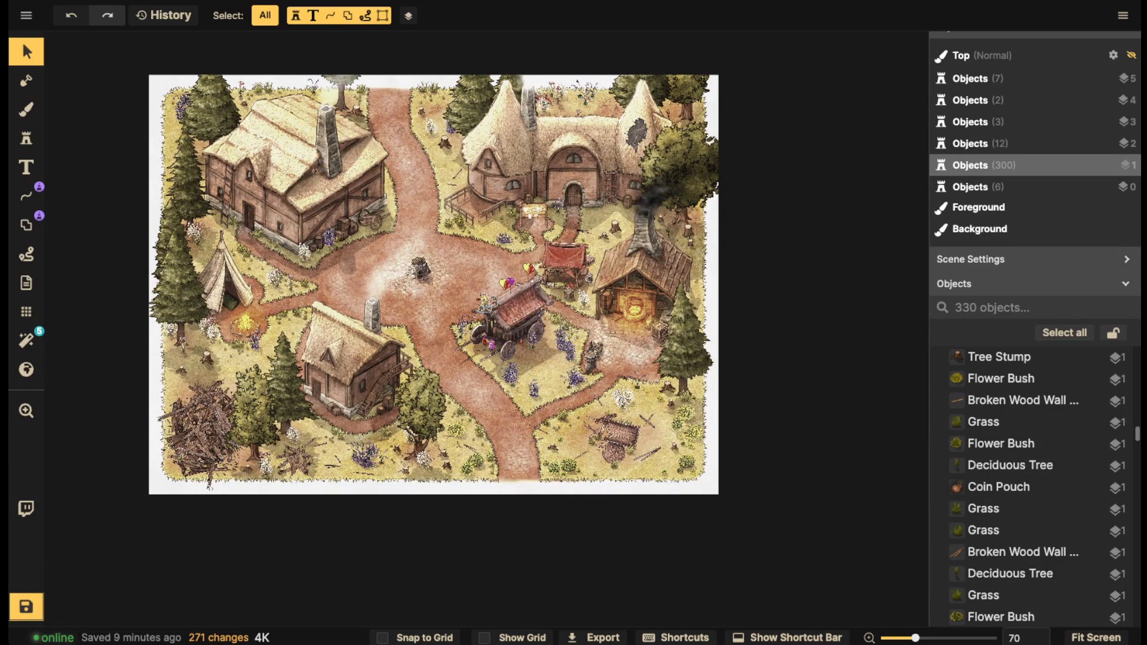
key("ctrl+s")
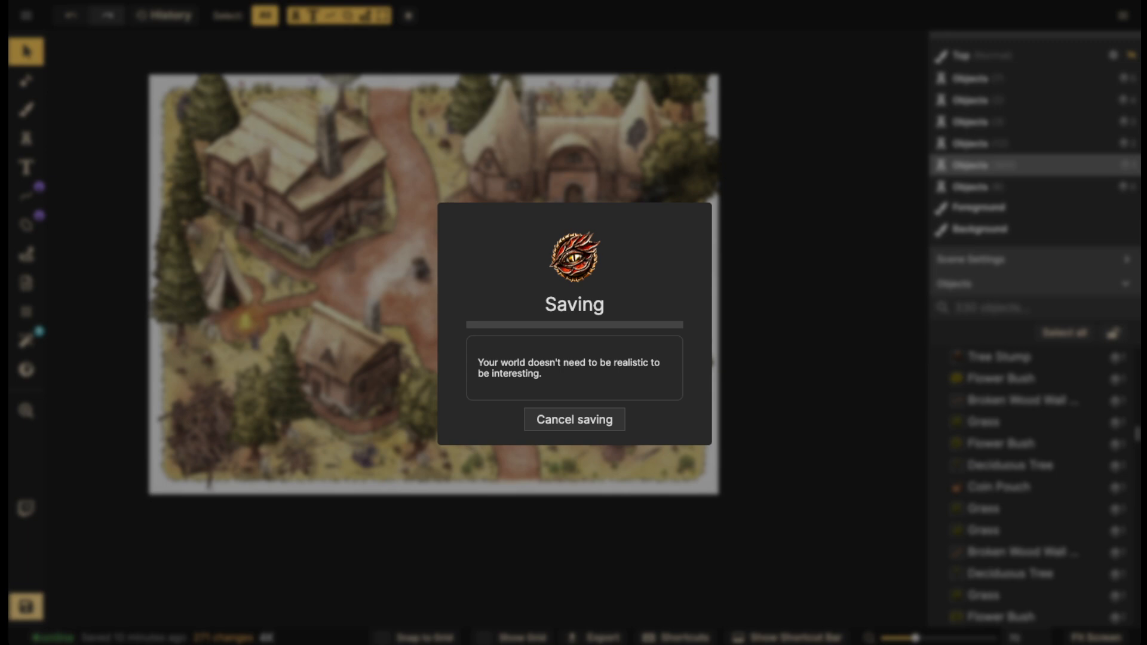
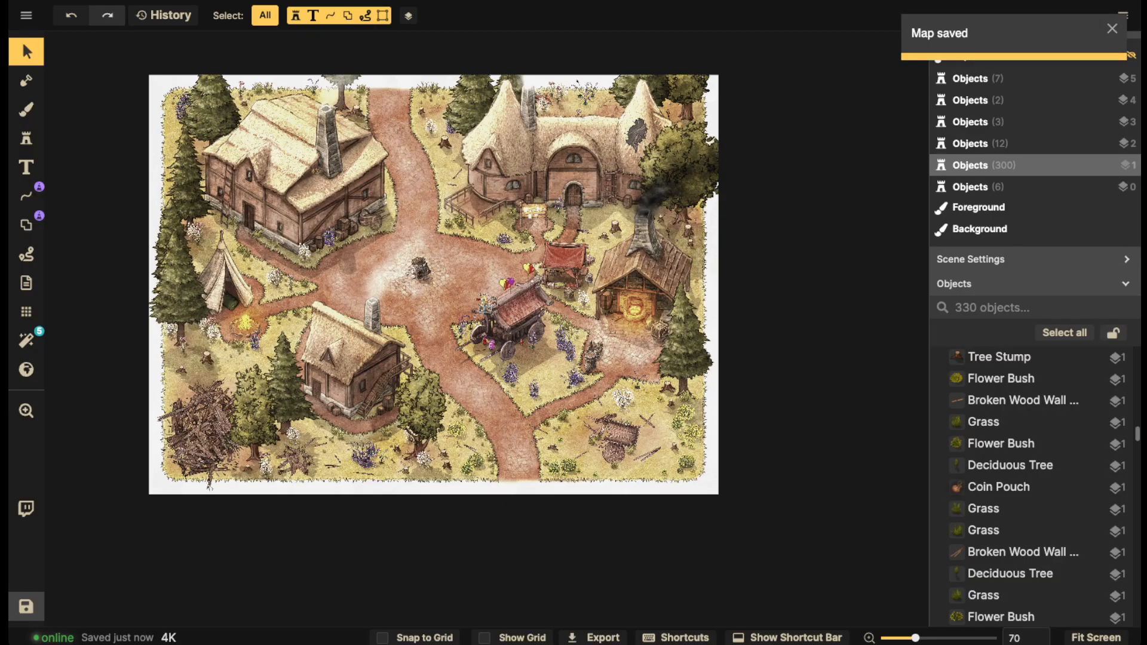
Examine the whole village map, from the northern houses down to the southern clearing
scroll(371, 290, "up", 1)
scroll(371, 290, "down", 1)
left_click_drag(371, 290, 379, 364)
scroll(382, 283, "up", 3)
left_click_drag(382, 283, 405, 287)
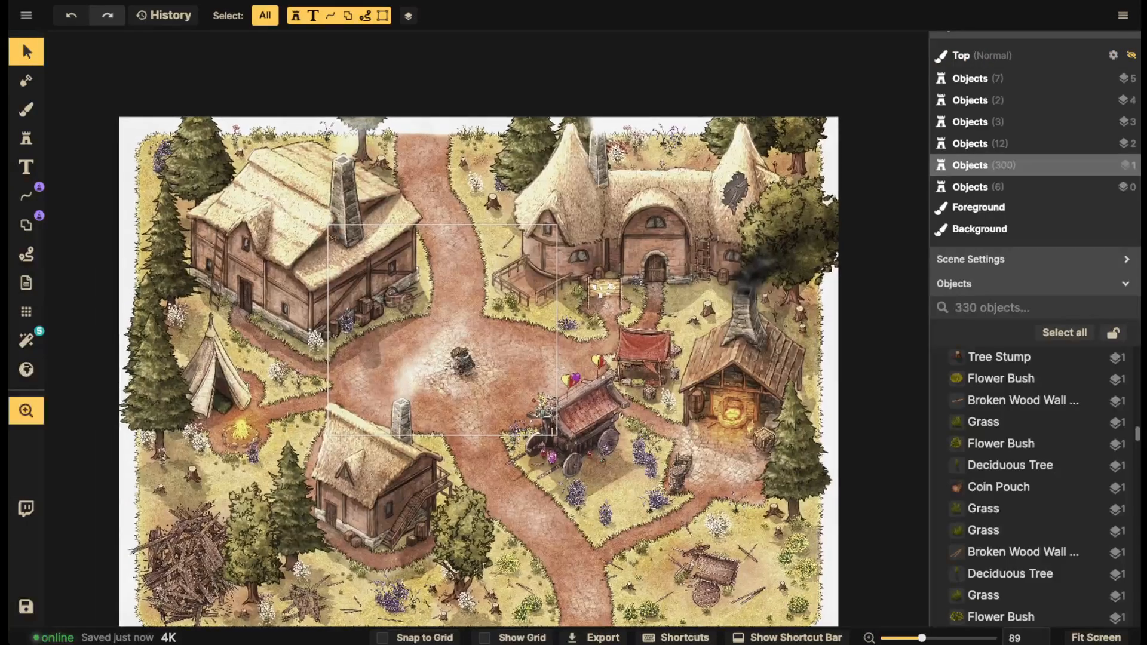
scroll(328, 362, "up", 2)
left_click_drag(327, 362, 322, 271)
scroll(319, 261, "down", 2)
scroll(322, 272, "up", 1)
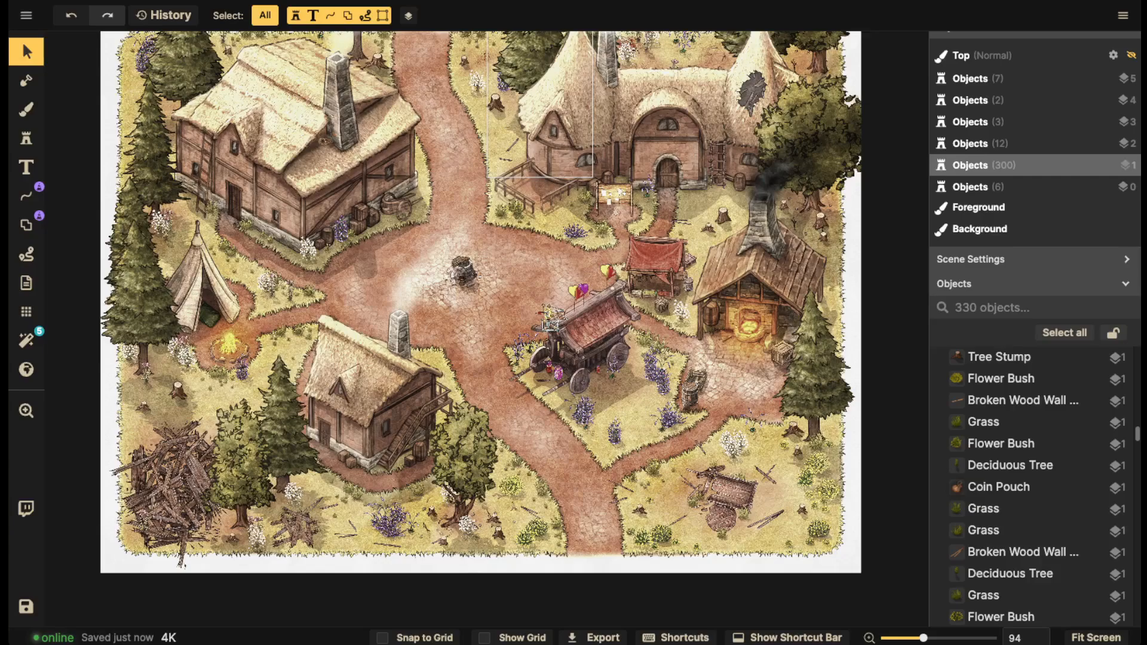
Search the entire Inkarnate stamp catalog for "tracks" and pick the brown Cart Tracks stamp from Watercolor Cities' Winter pack
left_click(26, 139)
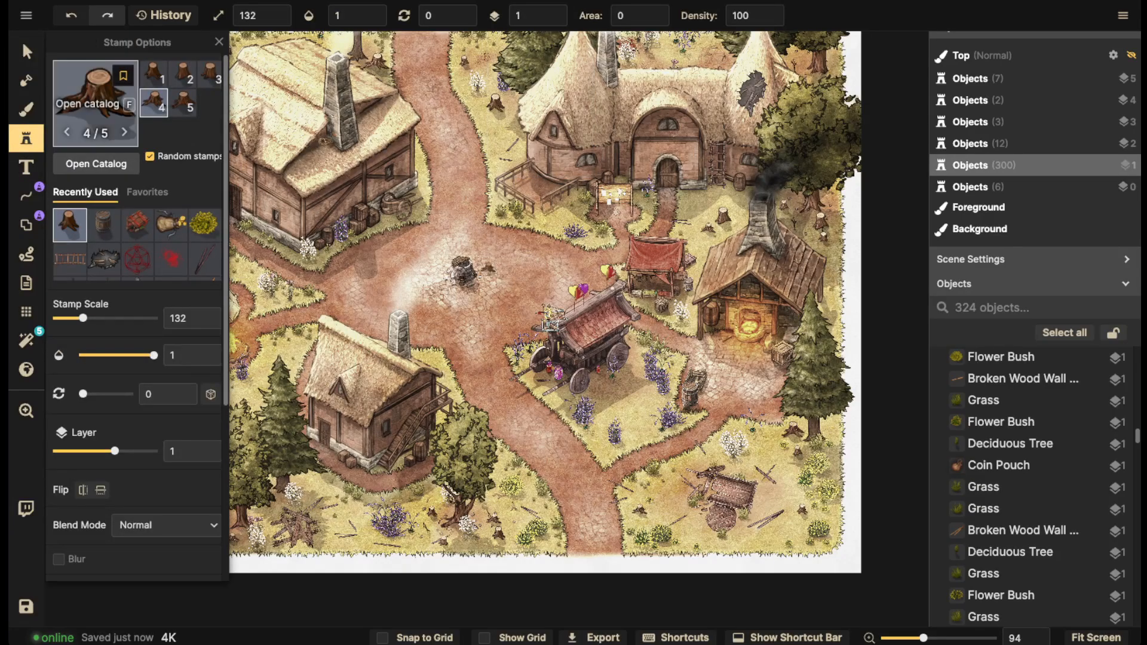
left_click(81, 105)
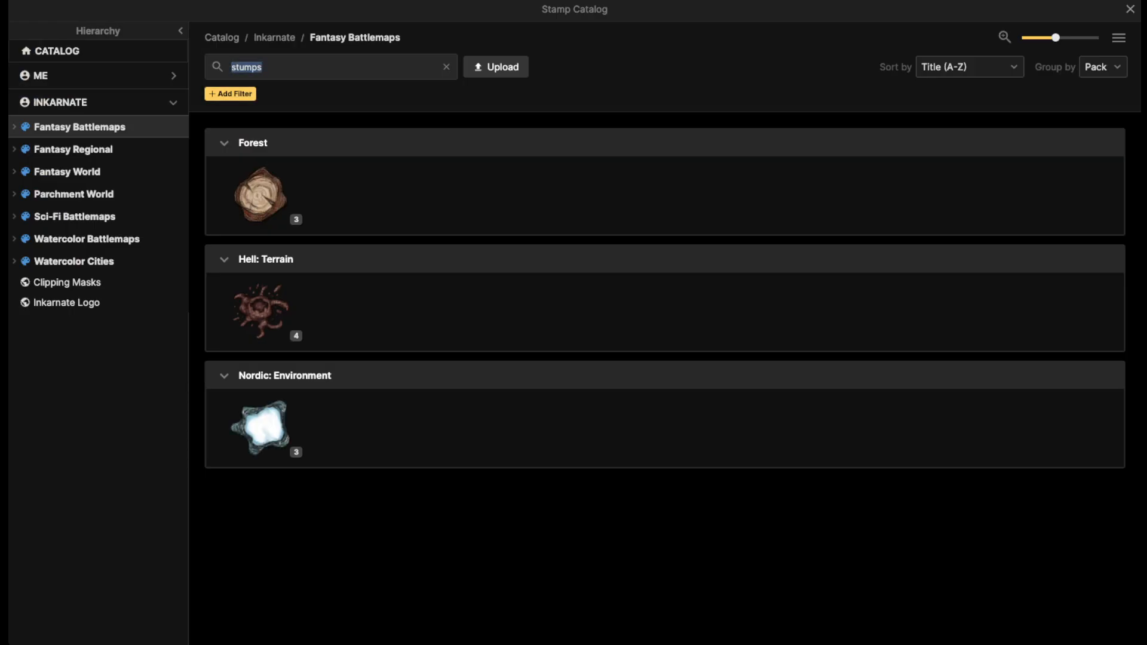
type("tracks")
key("Return")
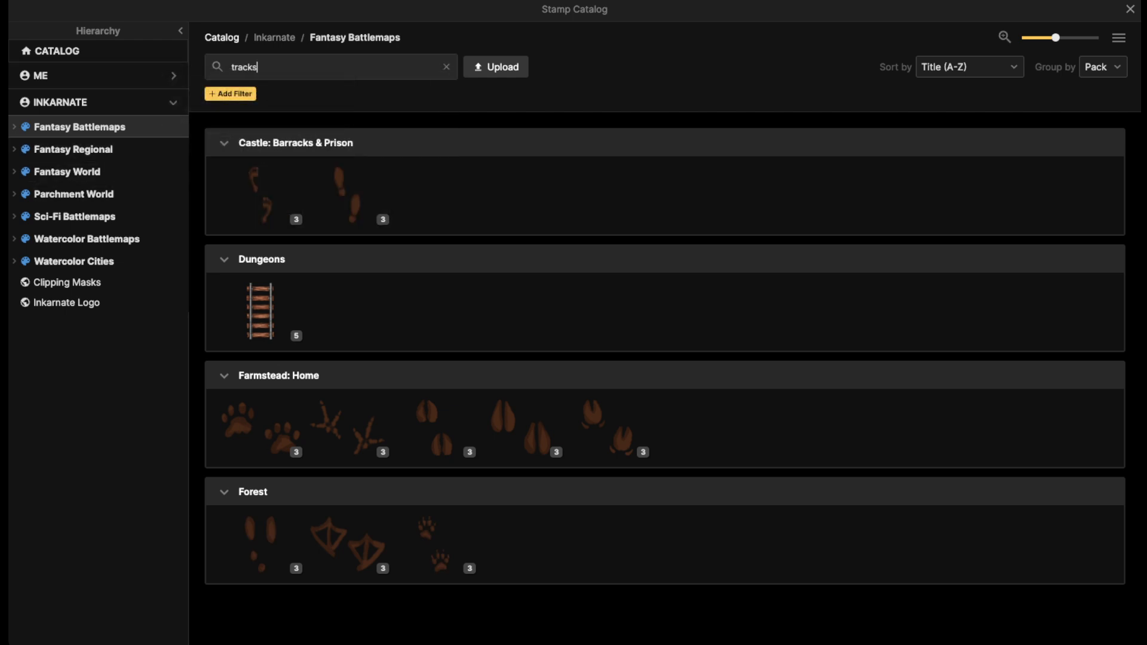
left_click(274, 37)
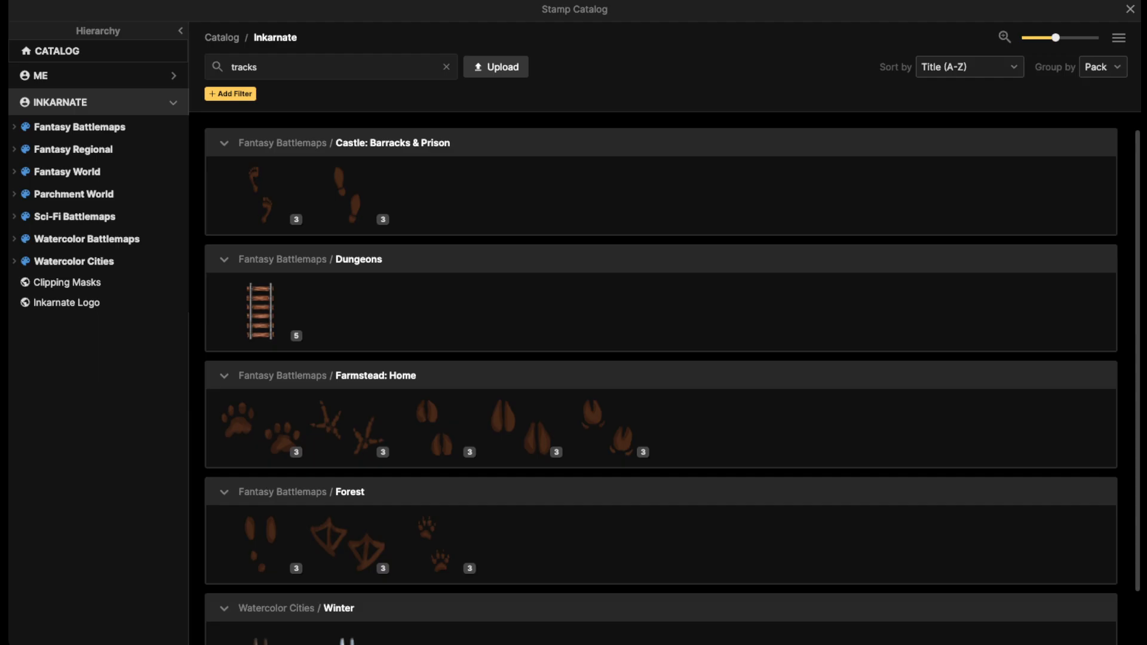
scroll(259, 598, "down", 1)
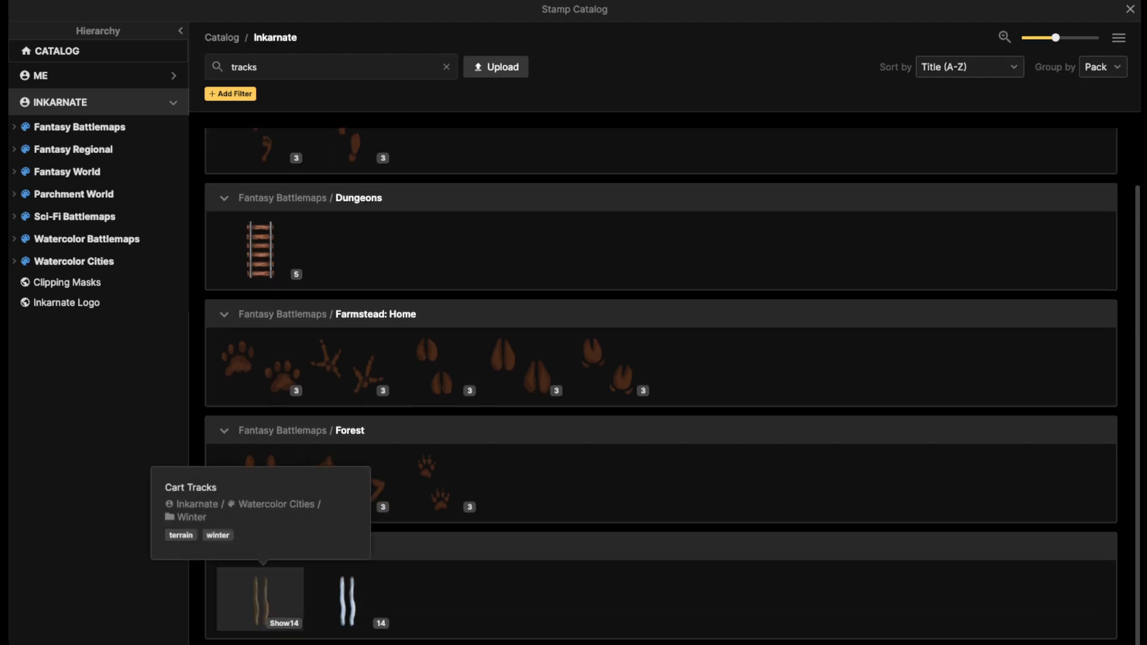
left_click(260, 597)
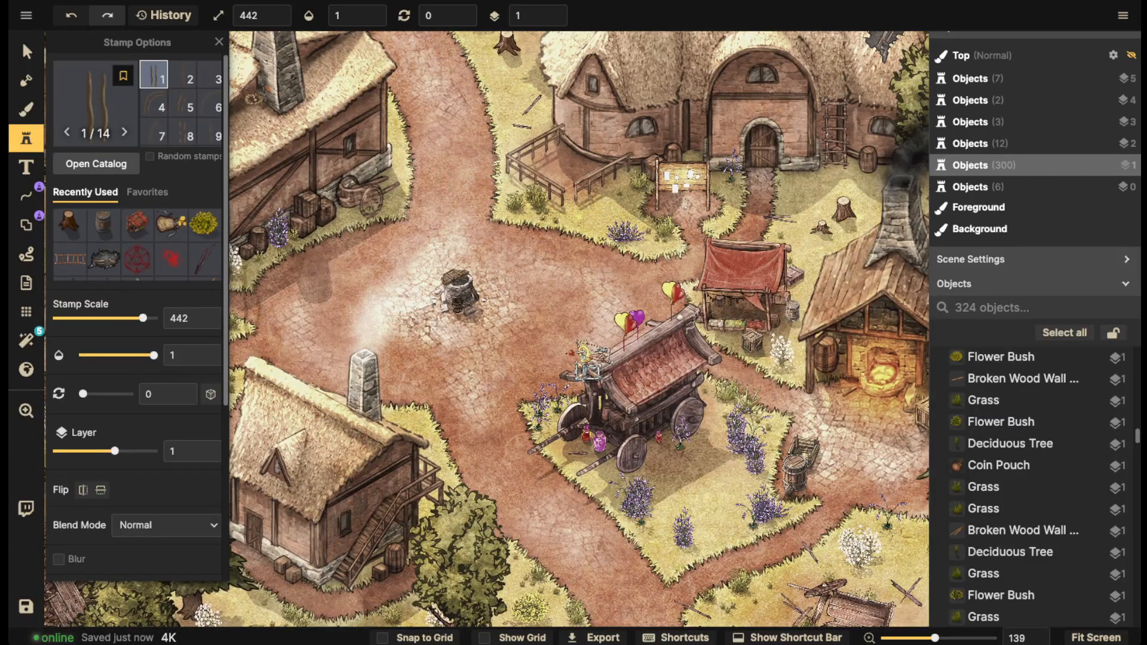
Set the cart tracks stamp's blend mode to Luminosity
scroll(138, 358, "down", 4)
left_click(166, 267)
scroll(120, 454, "down", 2)
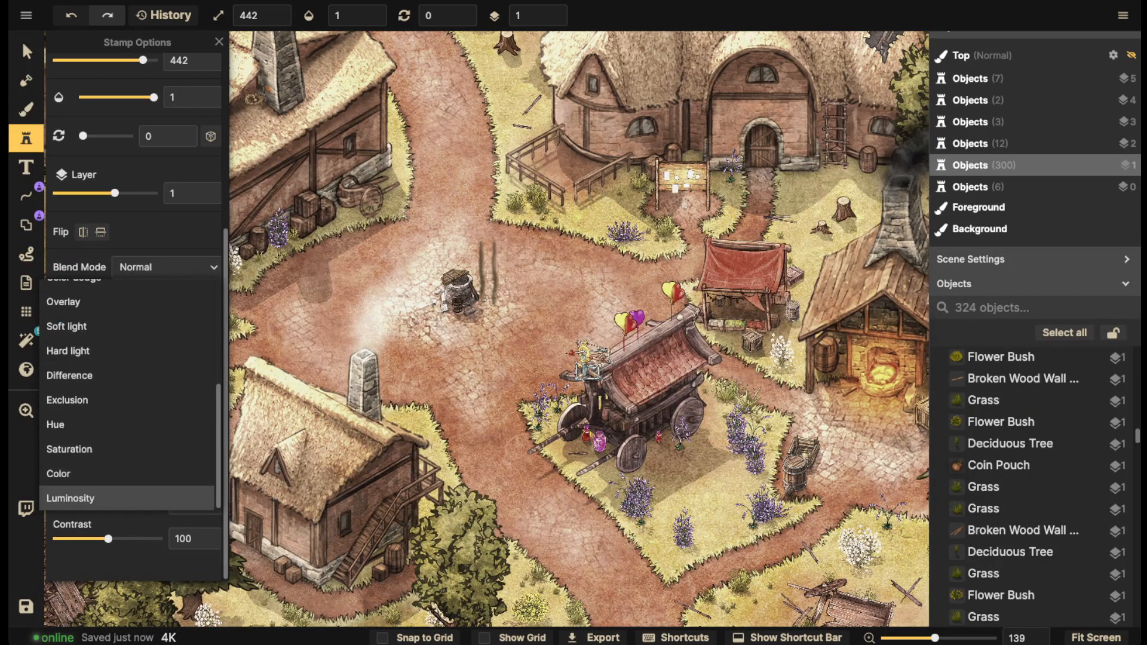
left_click(70, 498)
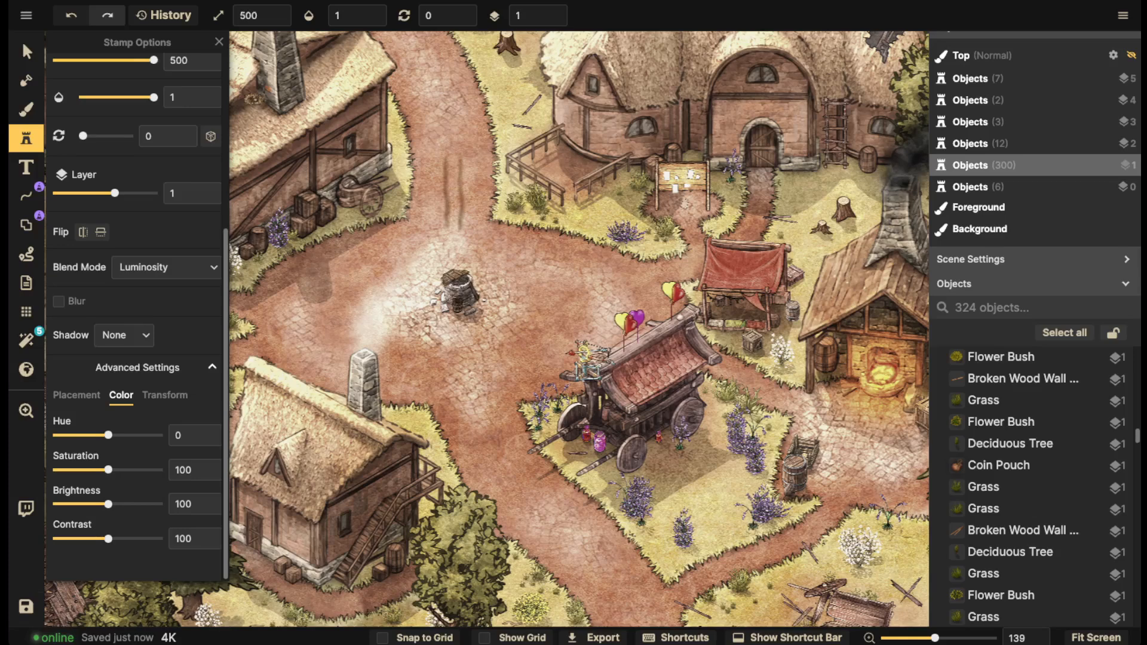
left_click(454, 189)
left_click(26, 52)
mouse_move(454, 189)
left_mouse_down()
mouse_move(397, 227)
mouse_move(396, 213)
mouse_move(461, 202)
mouse_move(445, 198)
mouse_move(452, 183)
left_mouse_up()
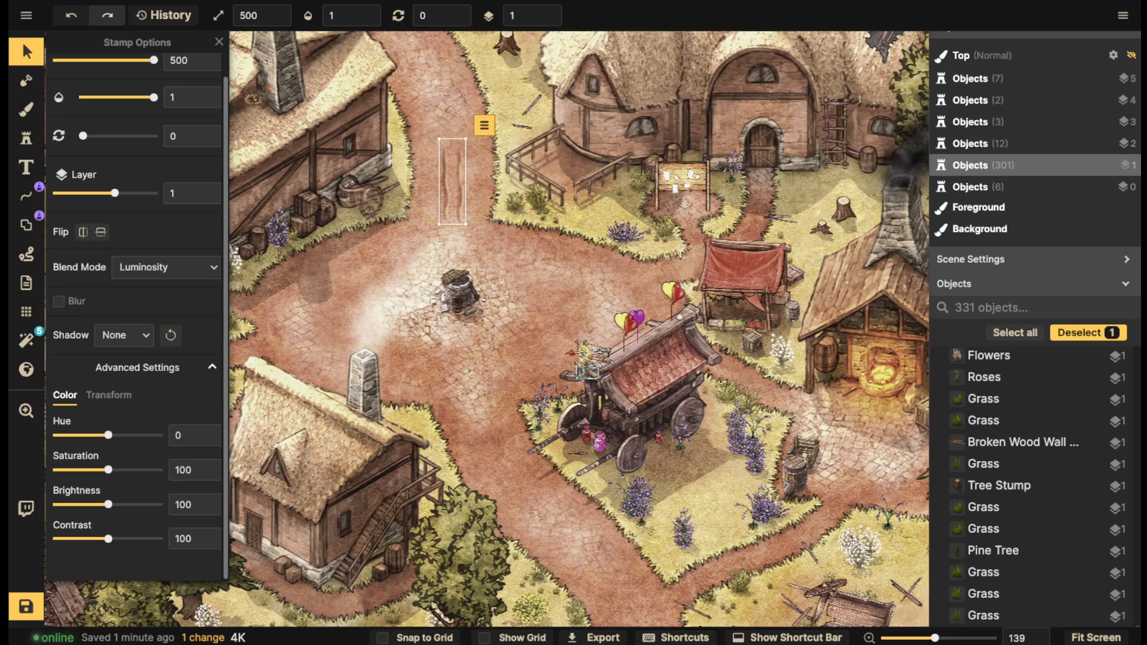
key("Delete")
Return to the cart tracks stamp, choose curved variant 6 and reduce the stamp scale to 360
left_click(26, 138)
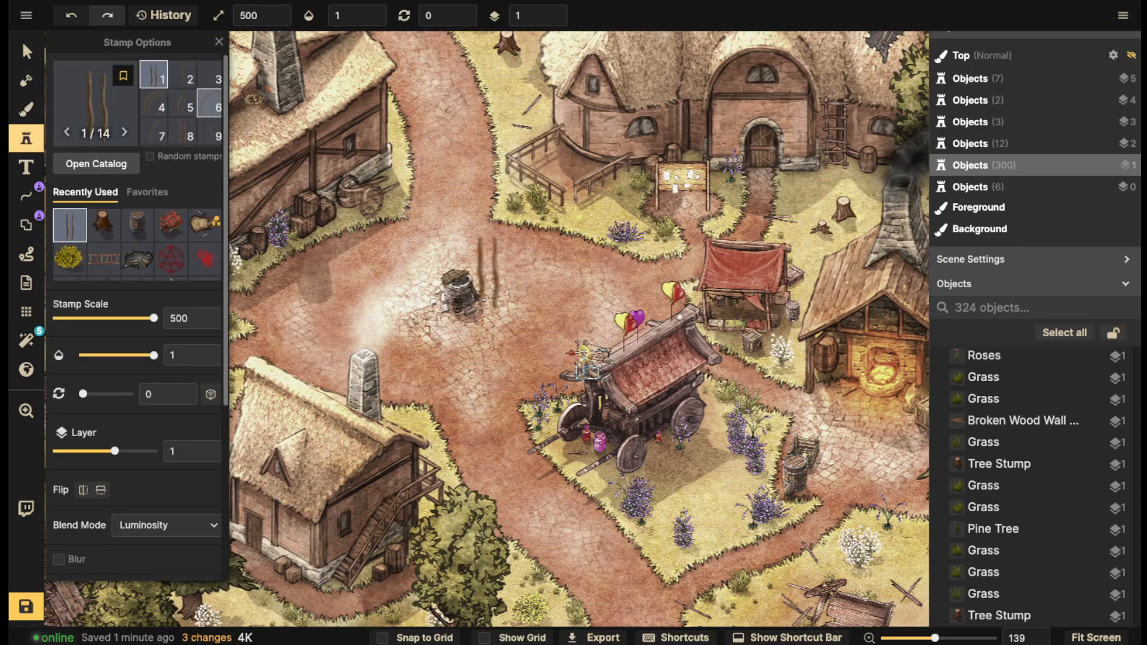
left_click(211, 104)
key("bracketleft")
key("bracketleft")
key("bracketleft")
key("bracketleft")
key("bracketleft")
key("bracketleft")
key("bracketleft")
key("bracketleft")
key("bracketleft")
key("bracketleft")
key("bracketleft")
key("bracketleft")
key("bracketleft")
key("bracketleft")
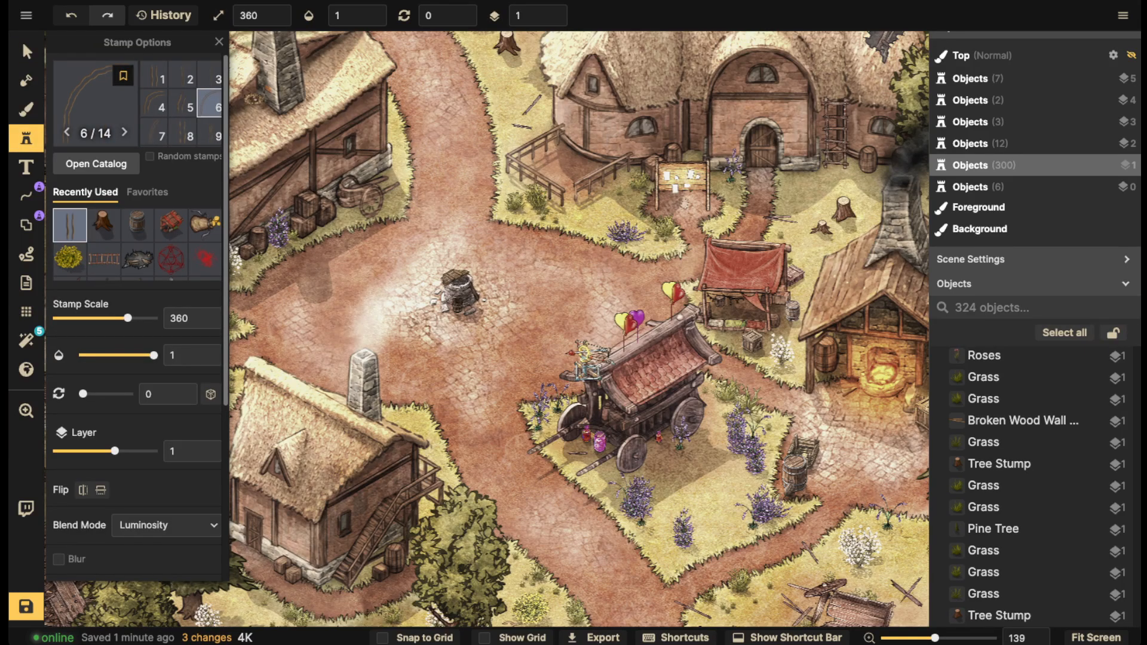
Stamp cart tracks variant 4 around the plaza, rotated 285 on the west side and 105 on the east side
left_click(154, 103)
scroll(353, 304, "down", 4)
scroll(375, 332, "down", 1)
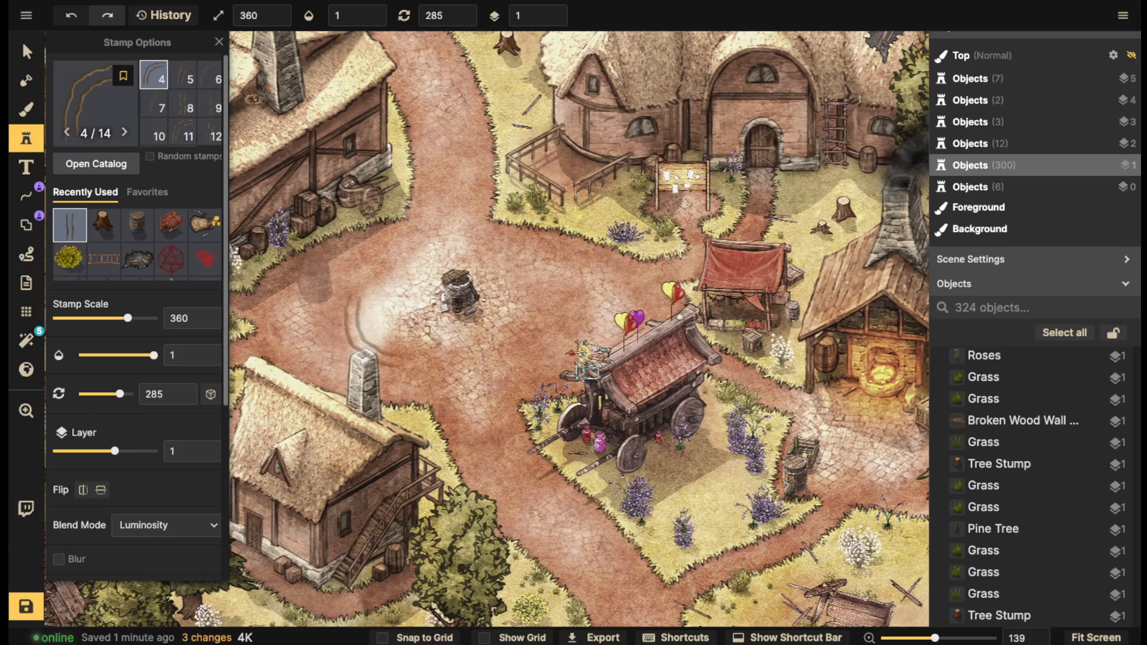
left_click(374, 331)
scroll(571, 293, "up", 12)
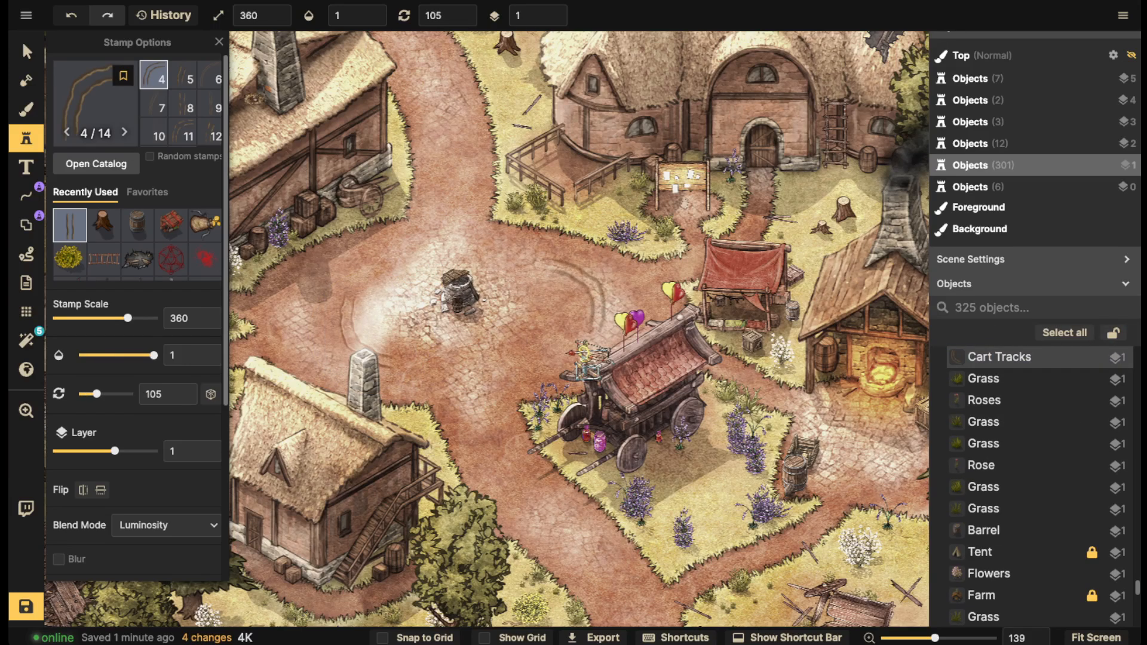
left_click(582, 302)
Stamp cart tracks variant 14 along the north and south sides of the plaza to continue the loop around the well
scroll(508, 346, "up", 9)
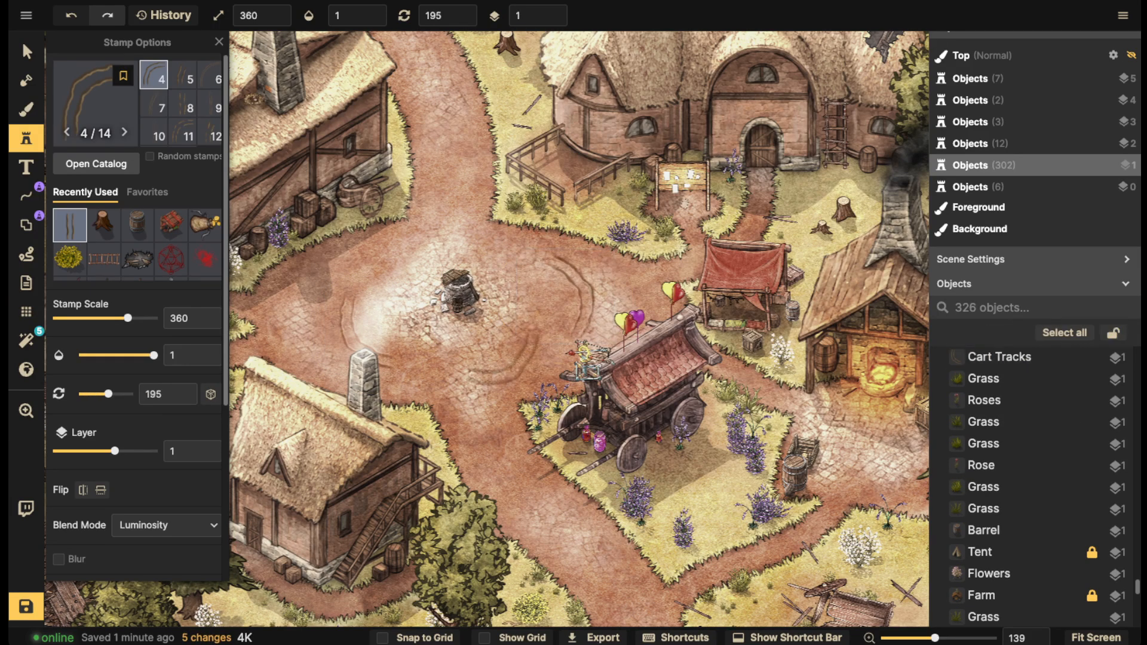
scroll(496, 354, "down", 1)
key("Left")
key("Left")
key("Left")
key("Left")
key("Left")
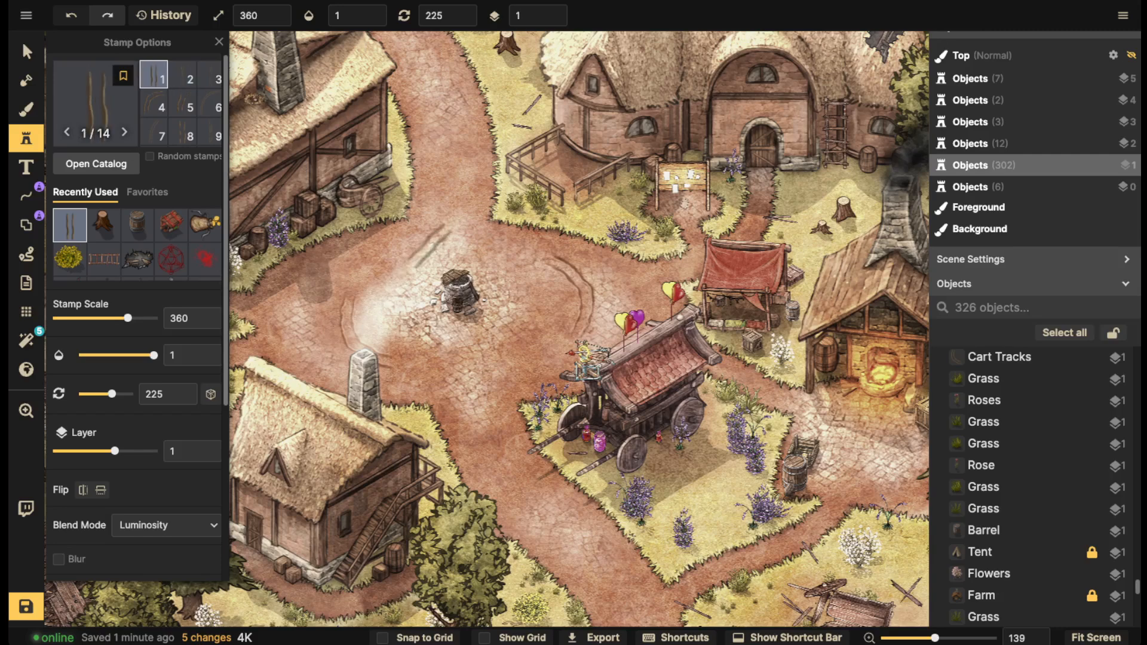
key("Right")
scroll(442, 268, "down", 12)
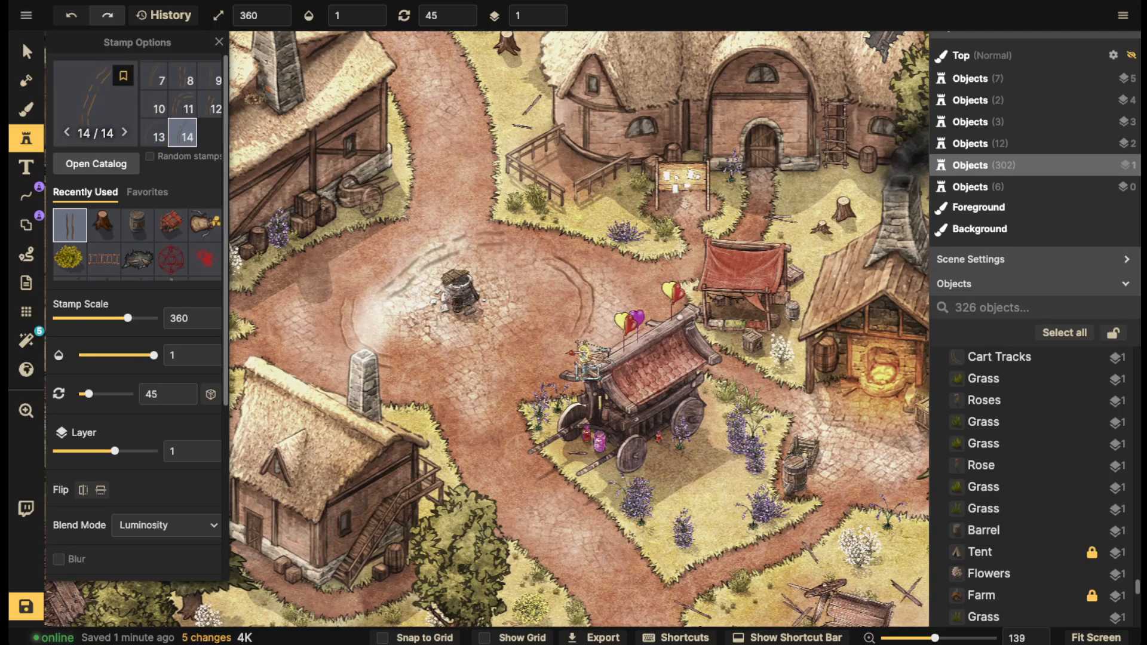
scroll(442, 269, "up", 1)
left_click(460, 281)
scroll(472, 347, "down", 13)
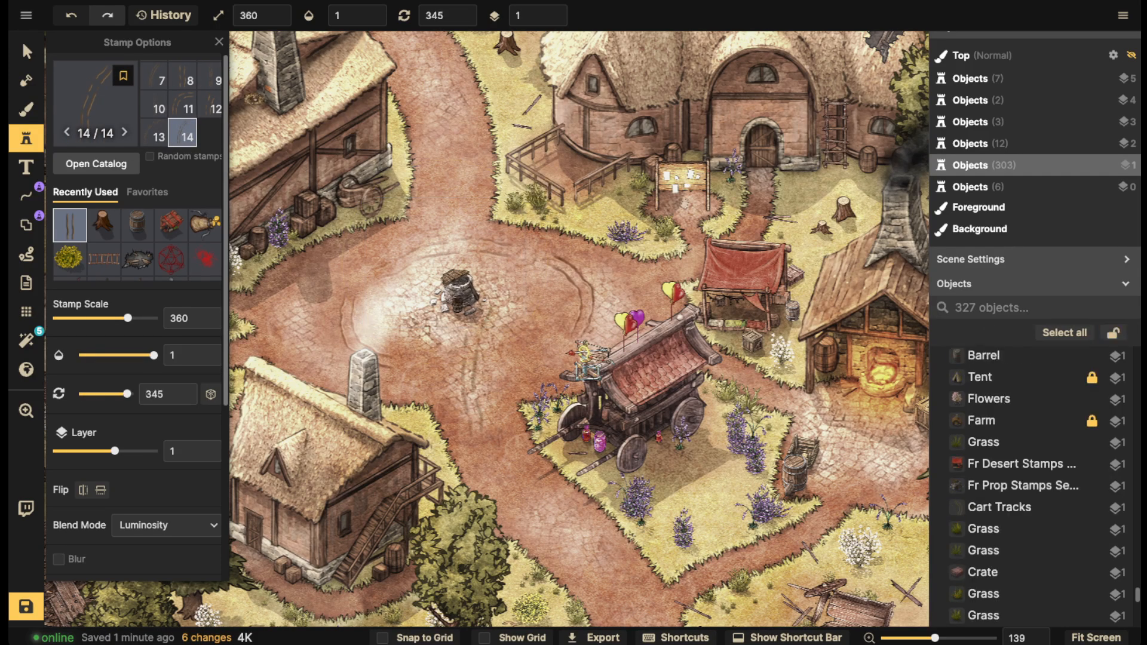
scroll(466, 374, "up", 1)
left_click(466, 374)
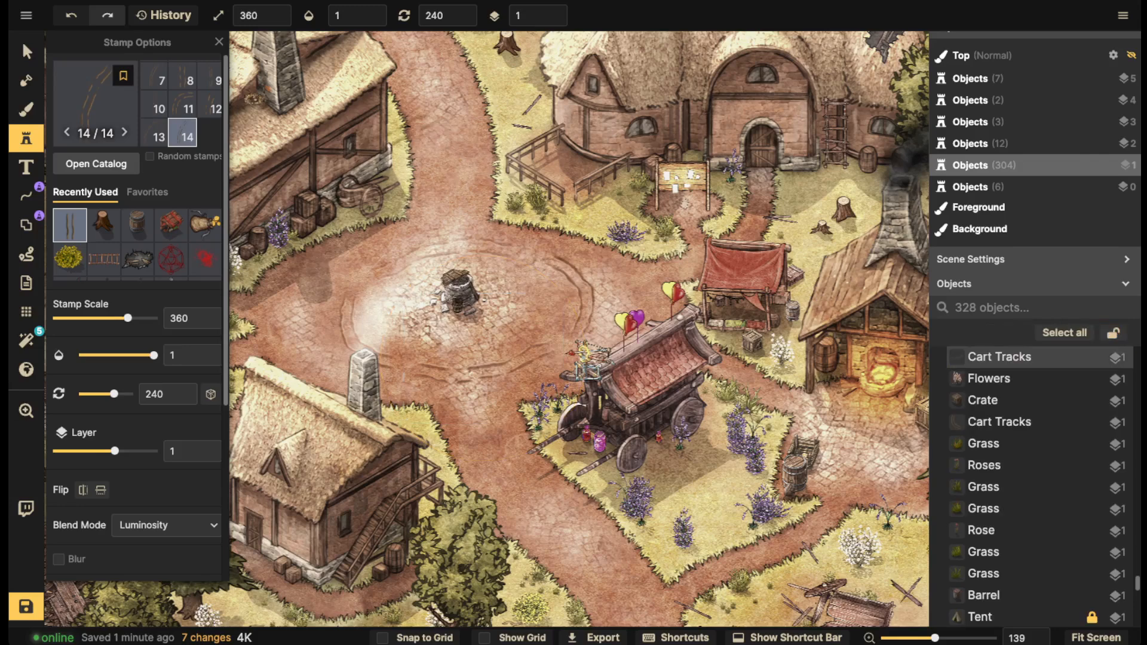
Stamp variant 14 tracks at the northern path entrance with rotations 195 and 285, and at the southern entrance with rotation 105
scroll(454, 180, "down", 2)
scroll(452, 171, "down", 1)
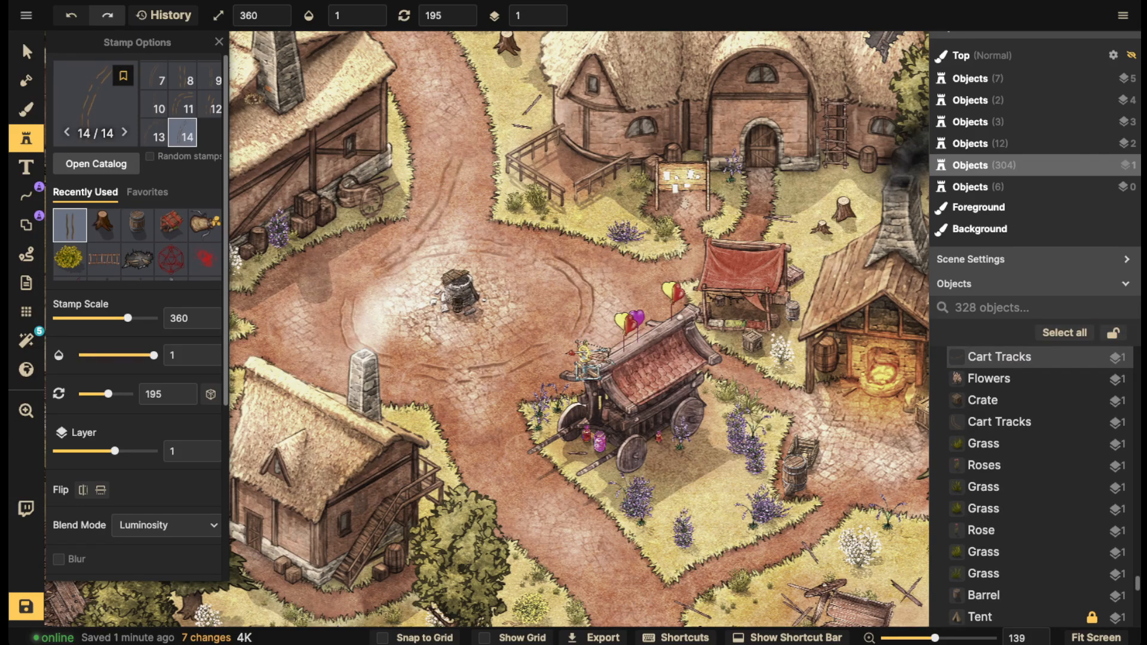
left_click(418, 217)
scroll(472, 194, "up", 7)
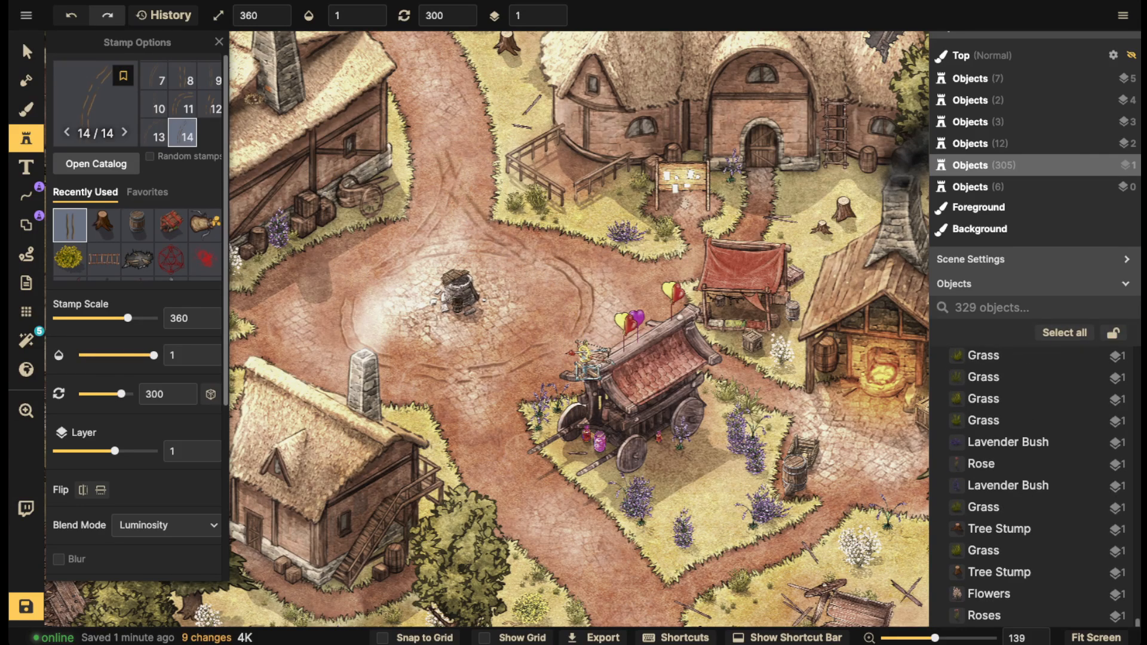
scroll(478, 221, "down", 1)
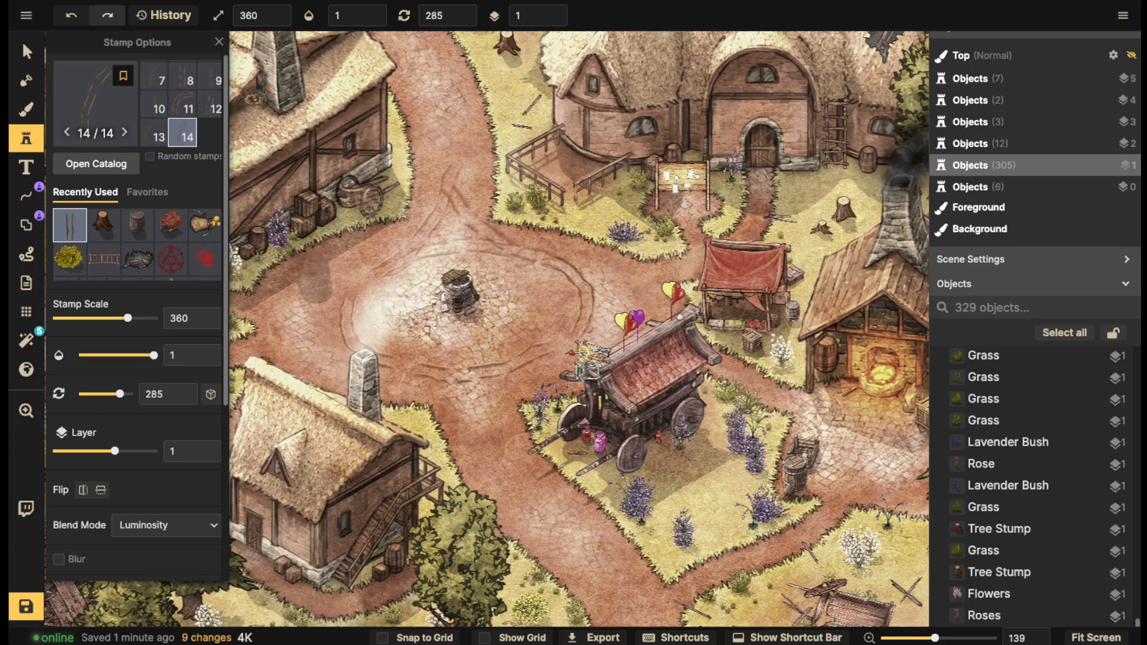
left_click(461, 209)
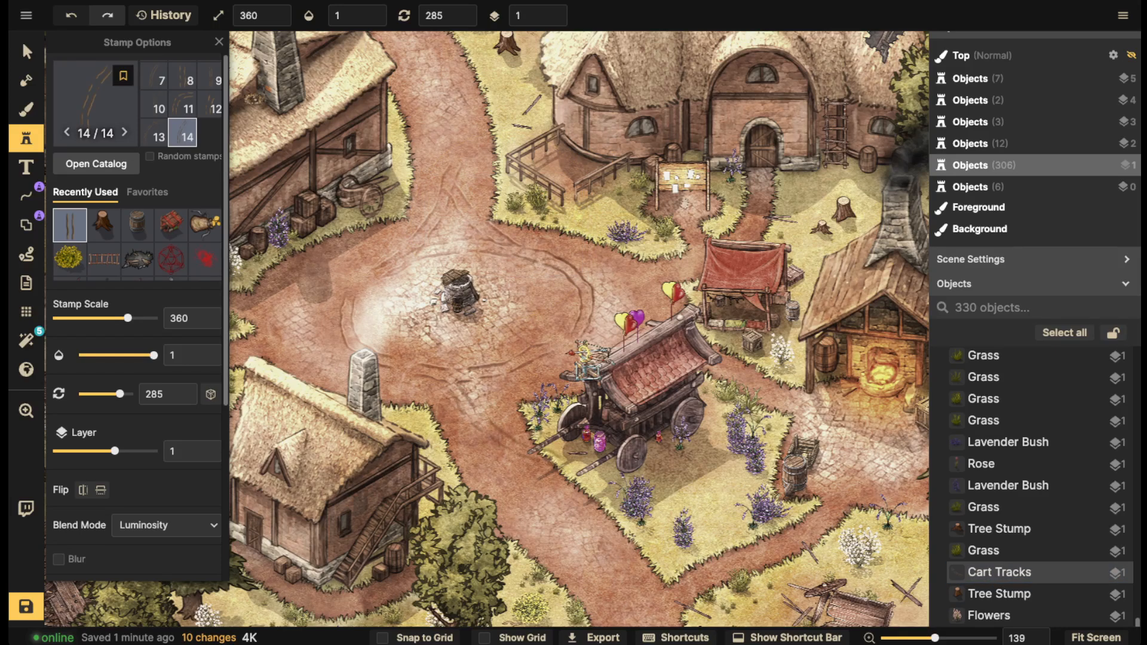
scroll(478, 426, "up", 2)
scroll(463, 403, "down", 14)
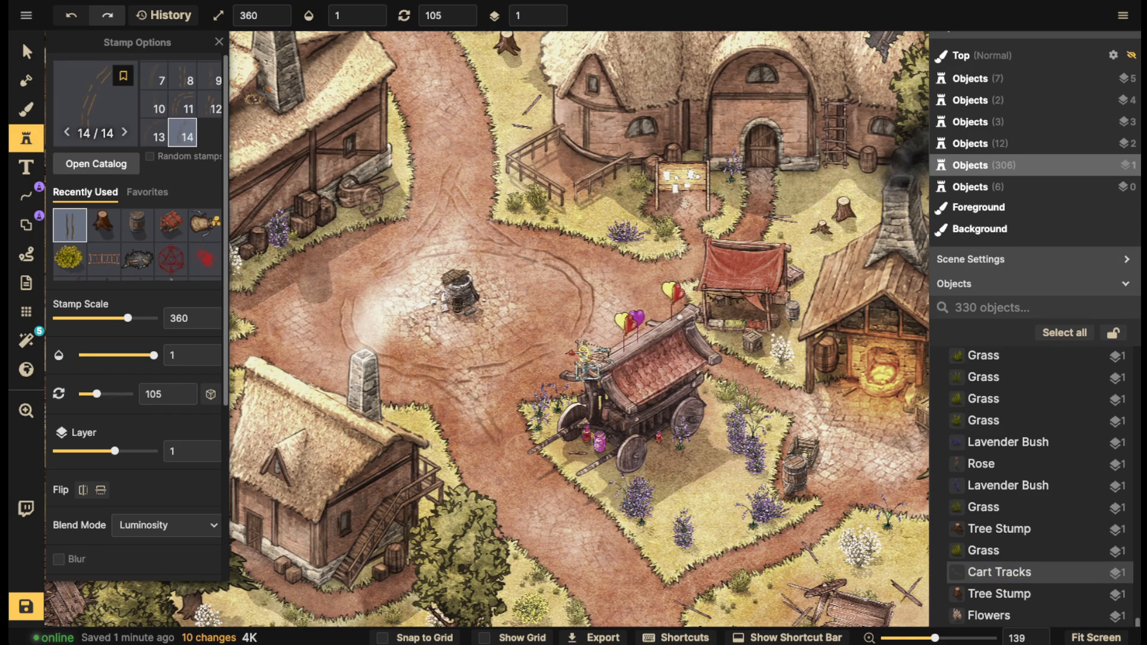
left_click(459, 400)
scroll(526, 400, "down", 1)
scroll(526, 395, "down", 6)
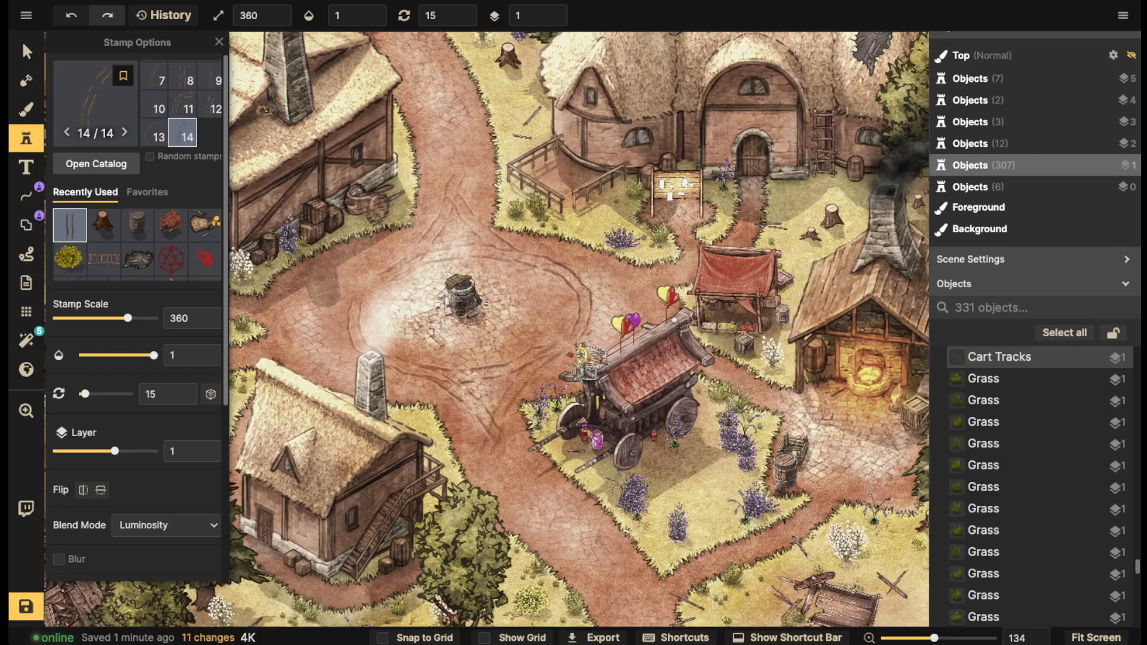
scroll(531, 382, "down", 1)
left_click(521, 406)
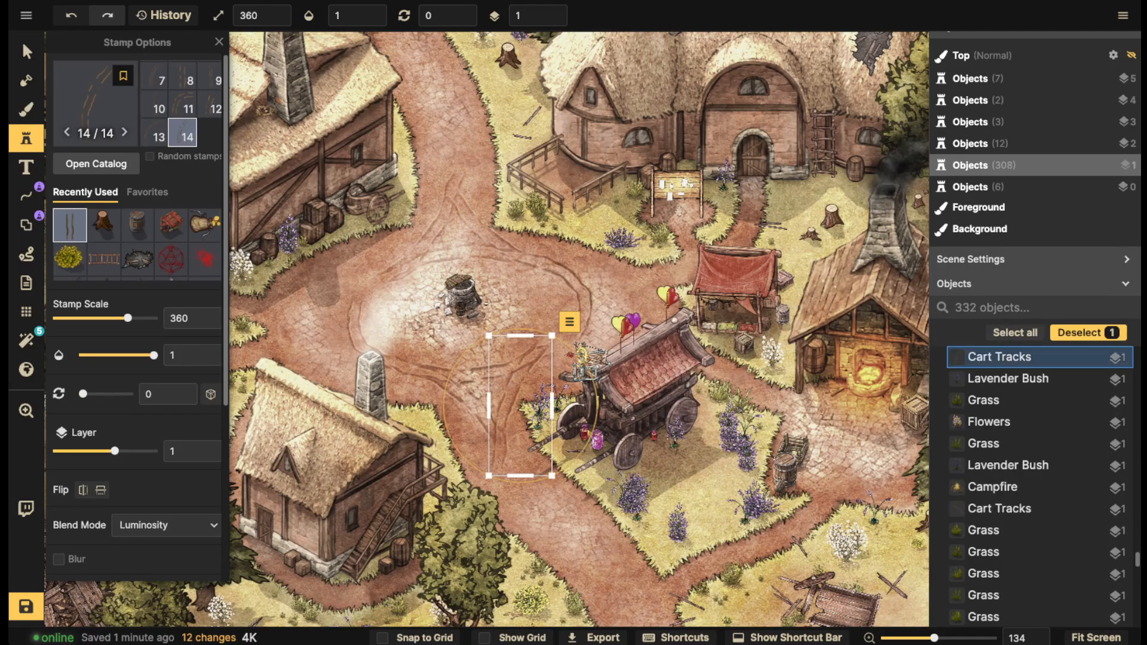
key("Delete")
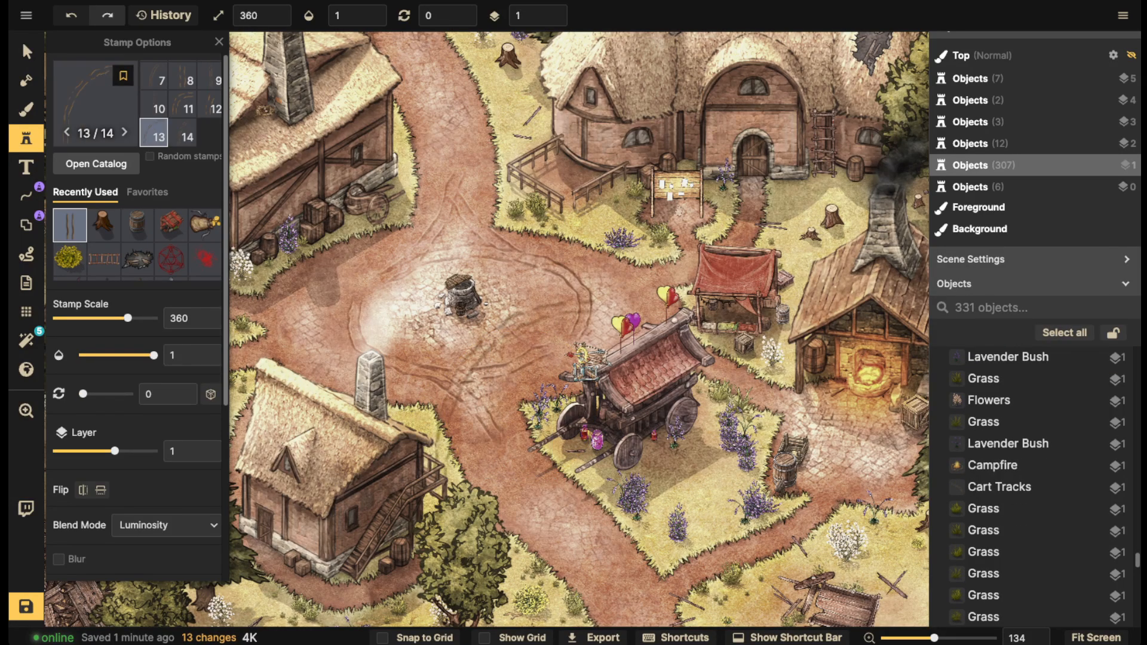
Stamp curved cart tracks variant 4 rotated 330 where the southern path leaves the plaza
key("Left")
key("Right")
key("Right")
key("Right")
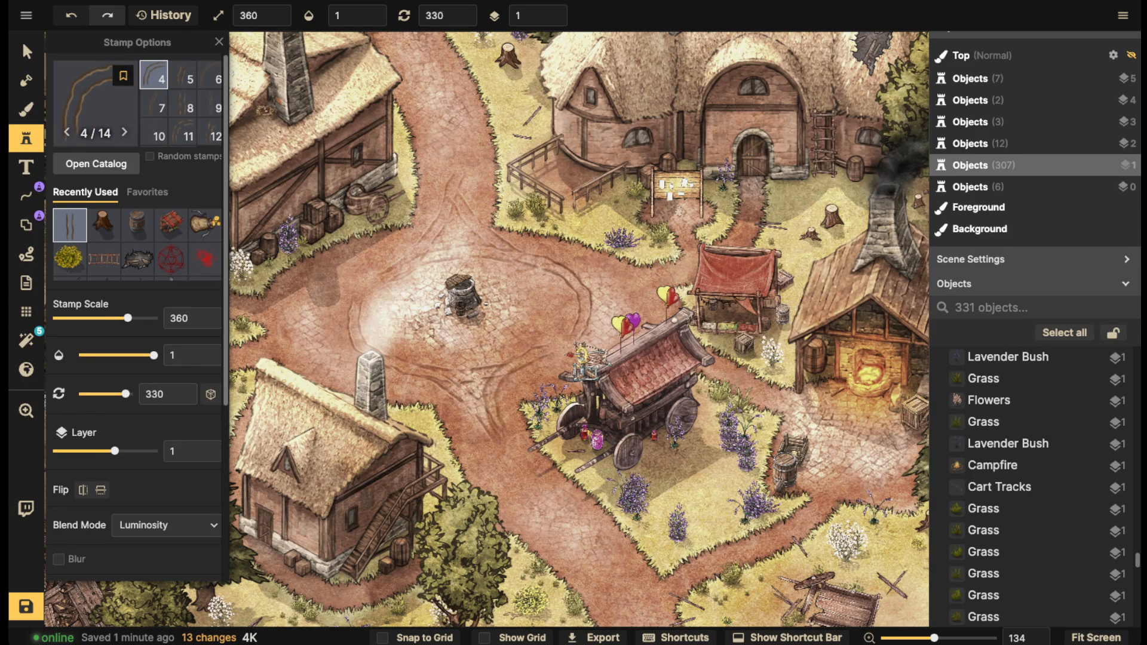
left_click(520, 401)
Stamp straight cart tracks variant 1 down the southern path to the map edge, varying the rotation between 315, 330 and 345 to follow the bend
scroll(508, 388, "down", 3)
left_click_drag(472, 156, 459, 311)
key("Left")
left_click_drag(472, 597, 478, 310)
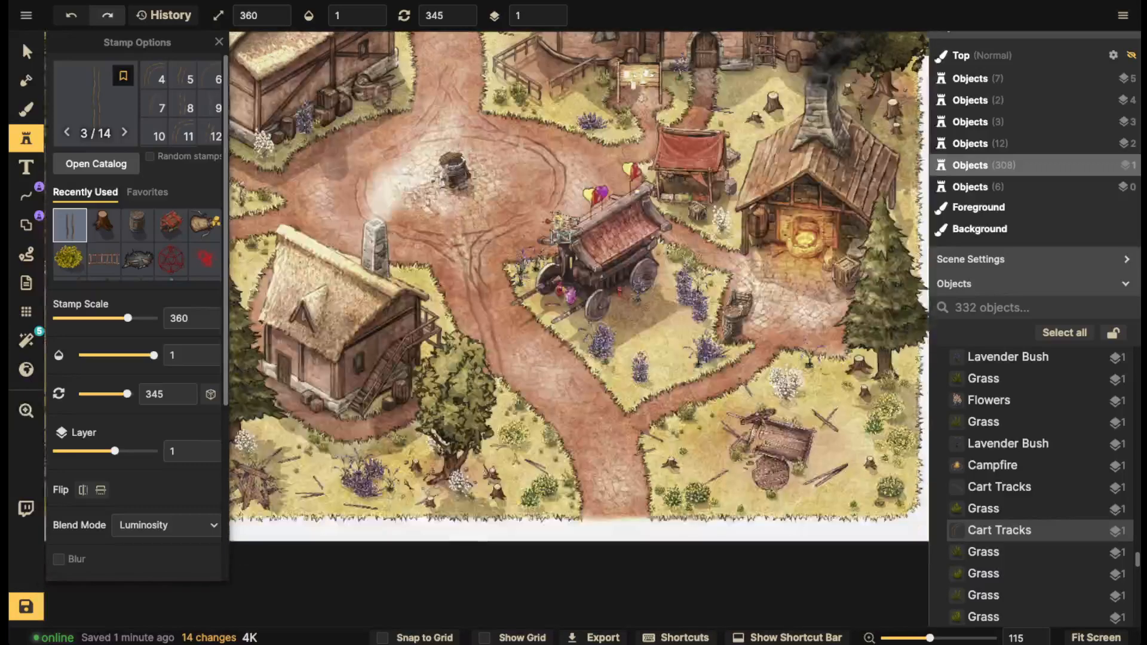
key("Left")
key("Left")
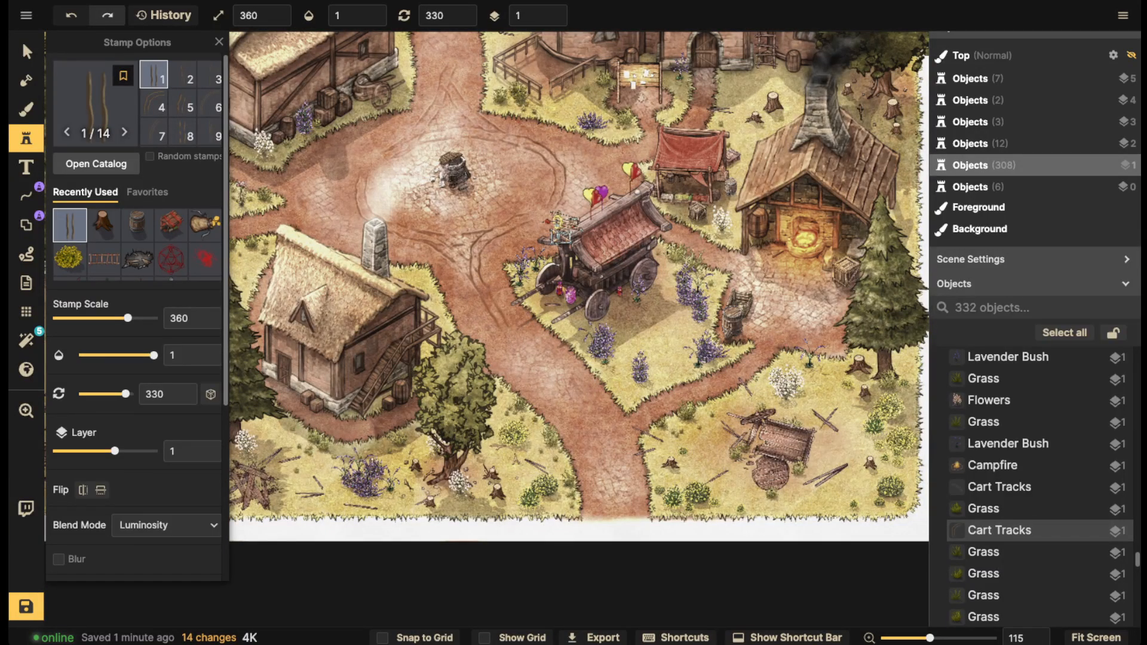
left_click(497, 312)
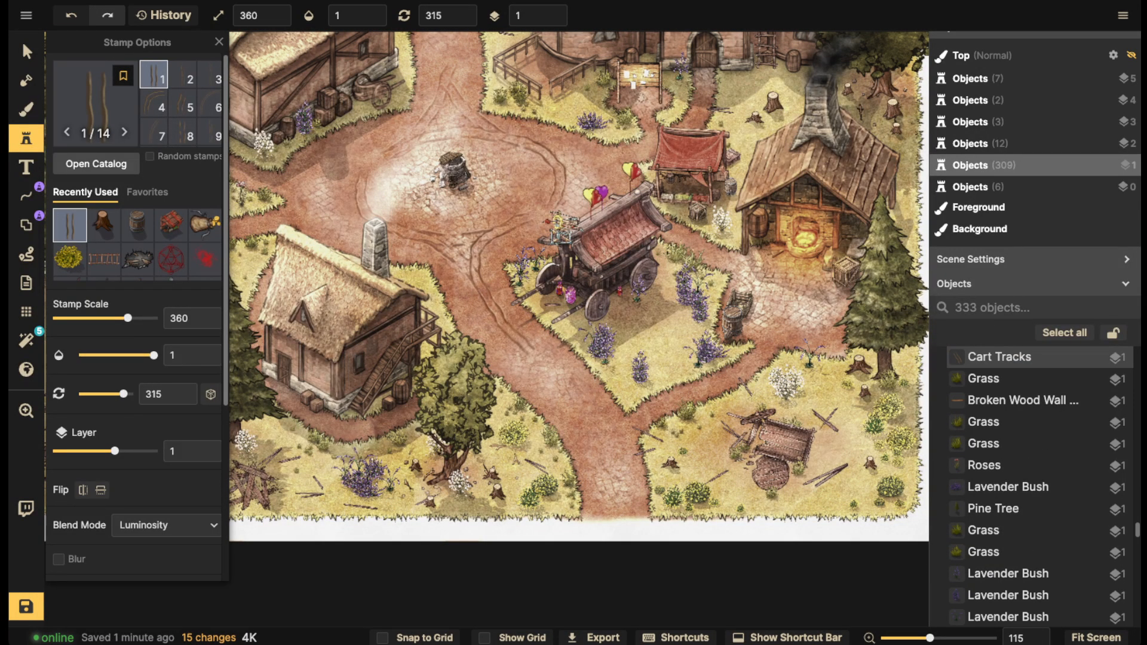
left_click(527, 340)
left_click(544, 367)
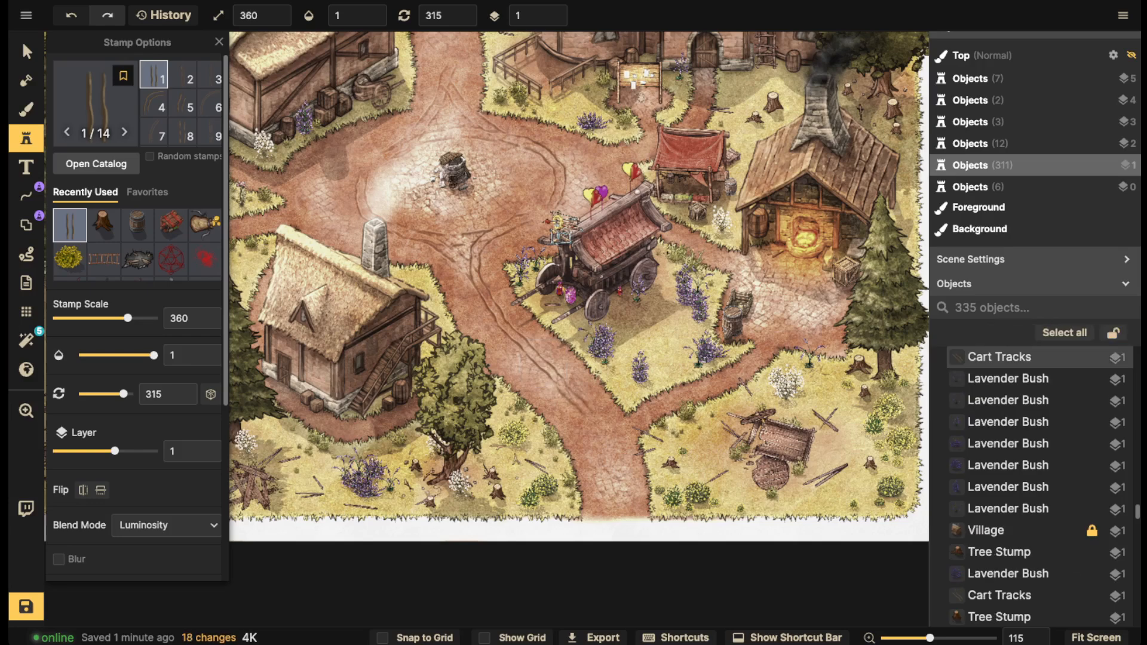
left_click(572, 406)
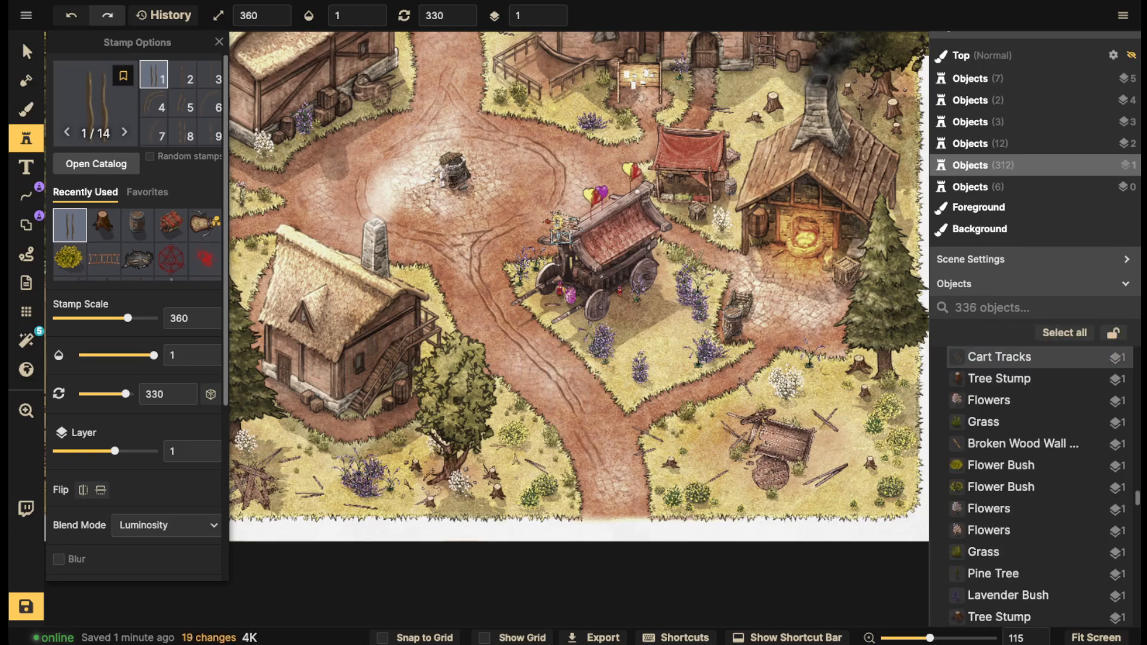
left_click(590, 437)
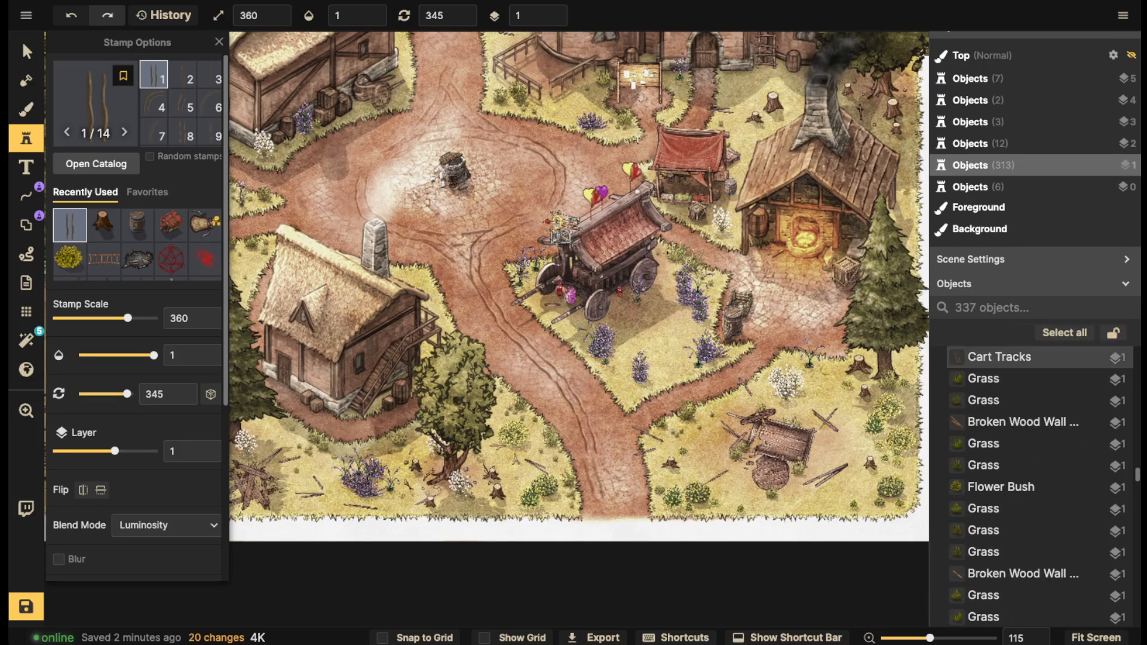
left_click(598, 478)
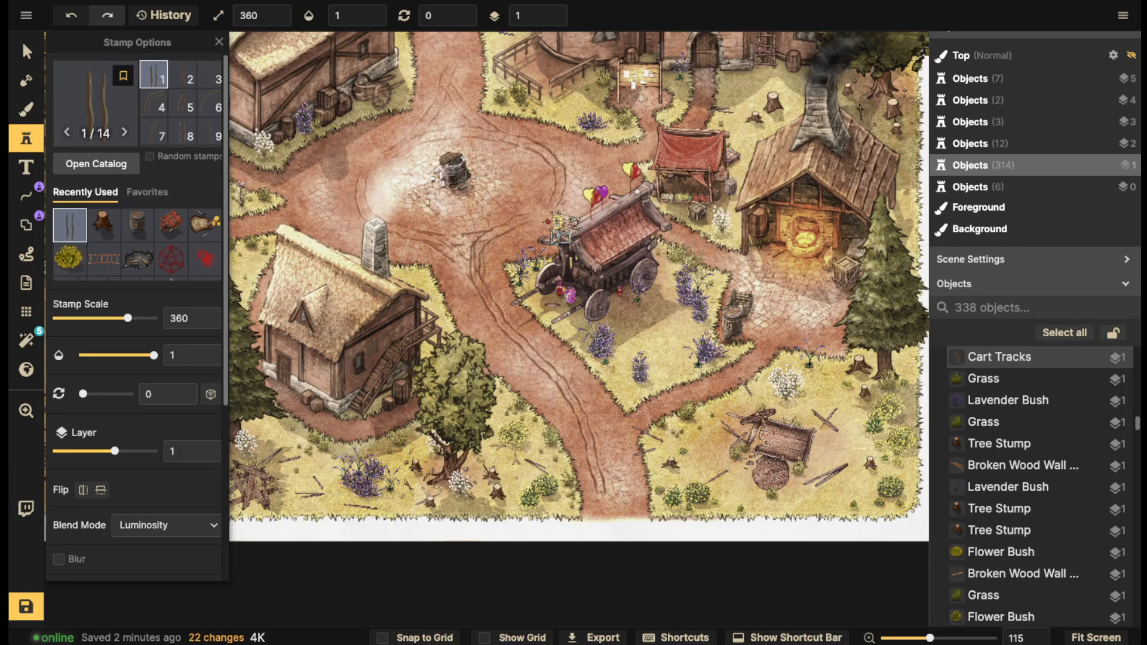
Stamp cart tracks variant 14 rotated 150 on the west side of the northern path
key("space")
left_click_drag(454, 203, 483, 291)
key("space")
left_click_drag(473, 107, 473, 182)
key("Left")
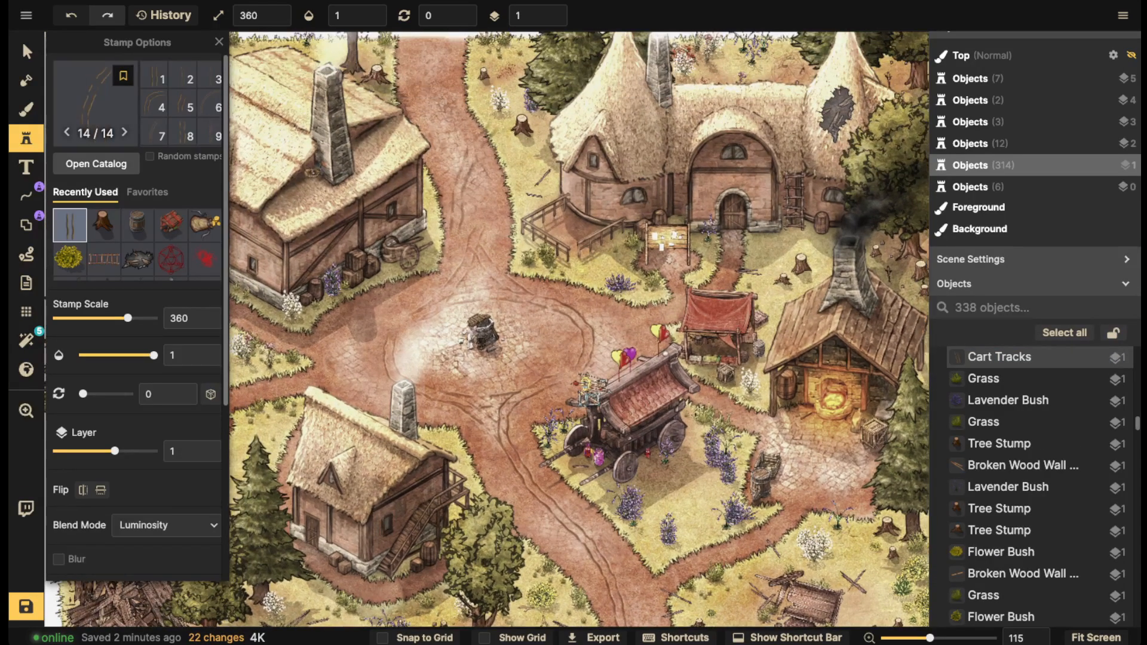
key("Left")
key("Right")
key("Up")
key("Up")
key("Up")
key("Up")
key("Up")
key("Up")
key("Up")
key("Up")
key("Up")
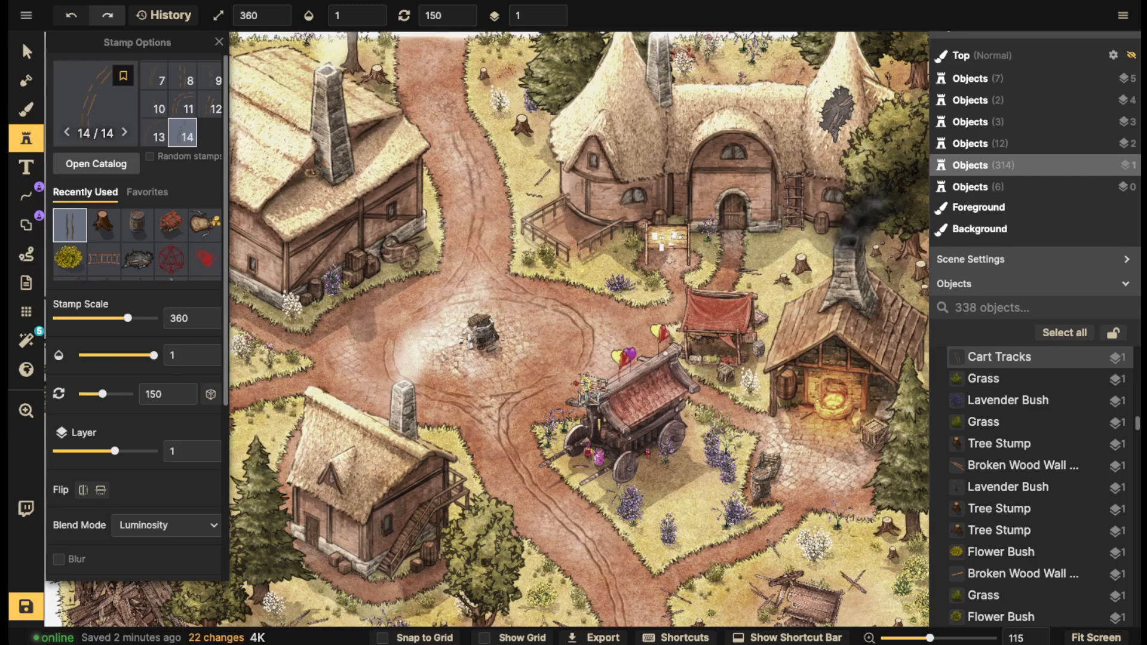
left_click(454, 212)
Stamp another variant 14 track rotated 330 on the east side of the northern path, just above the plaza
key("Up")
key("Up")
key("Up")
key("Up")
key("Up")
key("Up")
key("Up")
key("Up")
key("Up")
key("Up")
key("Up")
key("Up")
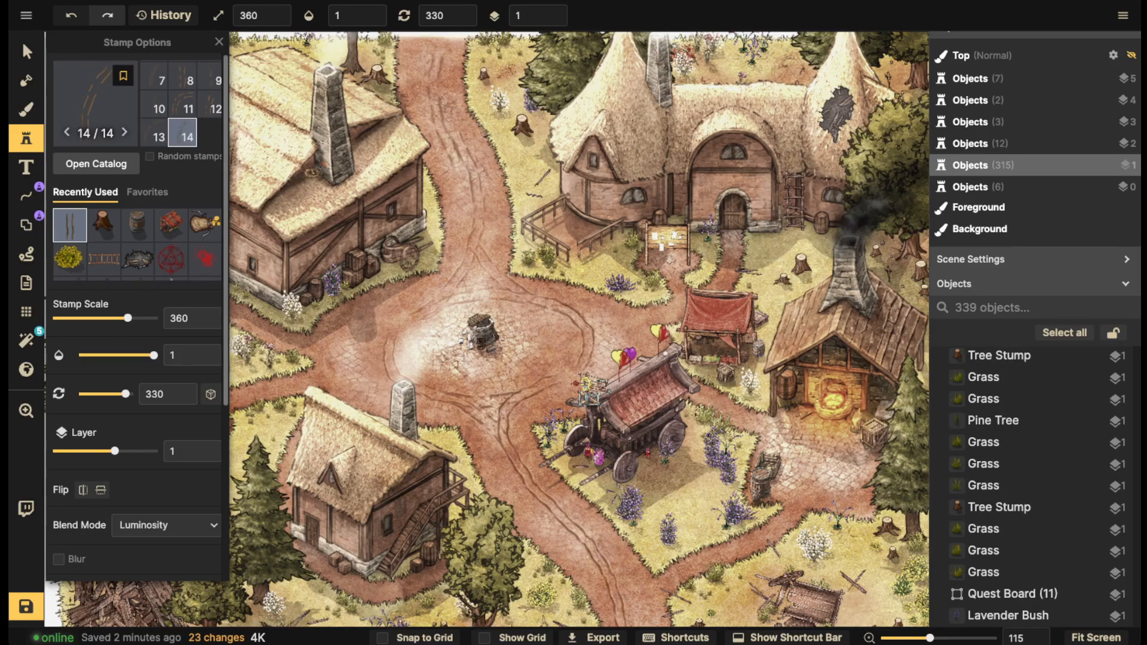
left_click(487, 239)
Layer more variant 14 tracks along the southern path, using rotations including 300 and 135
key("space")
left_click_drag(572, 528, 548, 374)
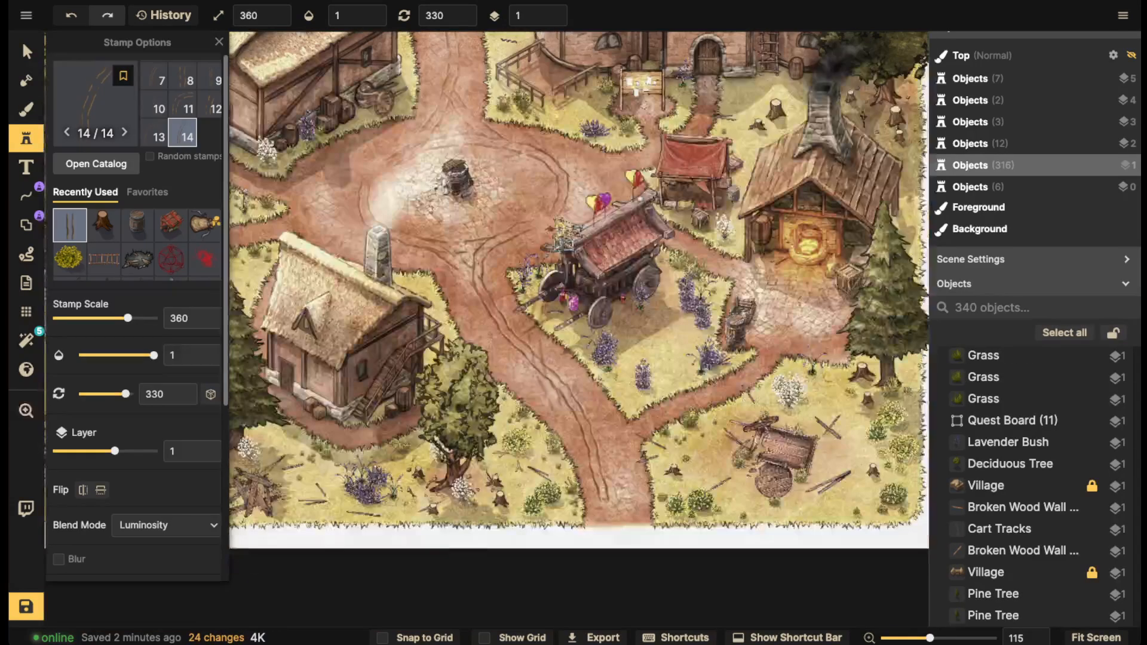
left_click(543, 380)
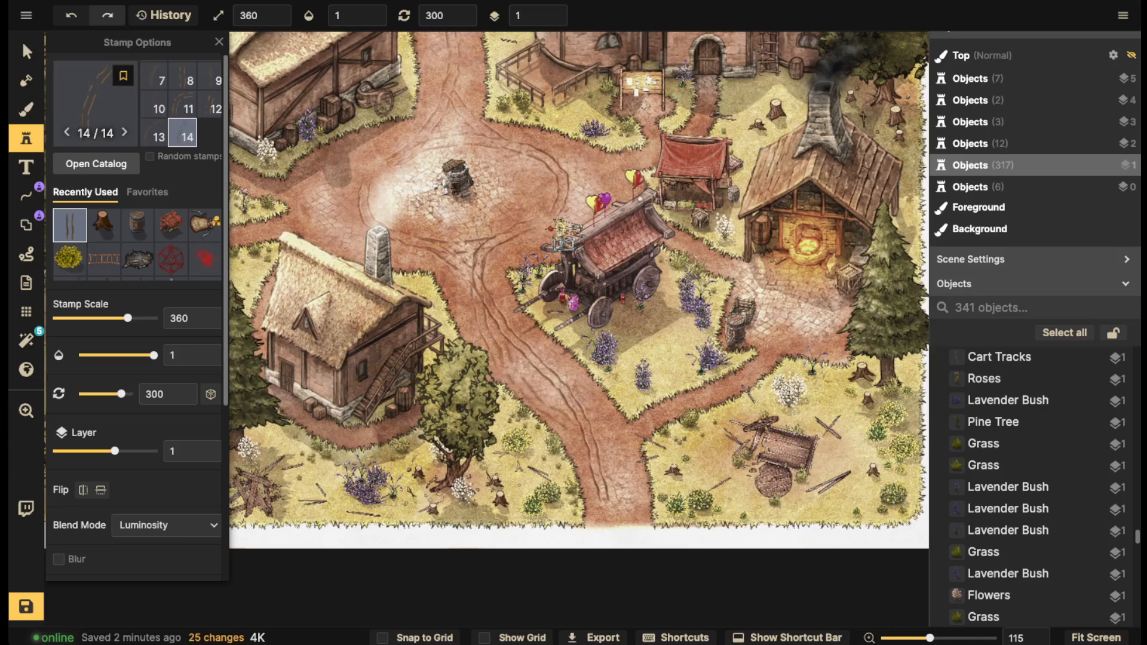
left_click(590, 454)
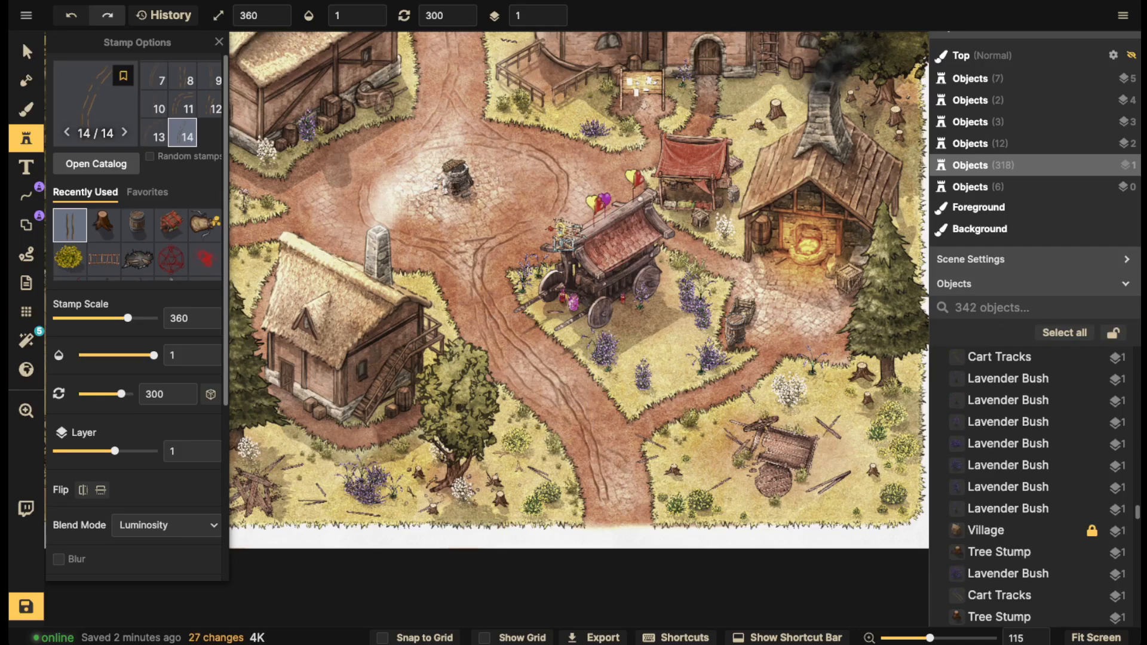
scroll(592, 451, "up", 13)
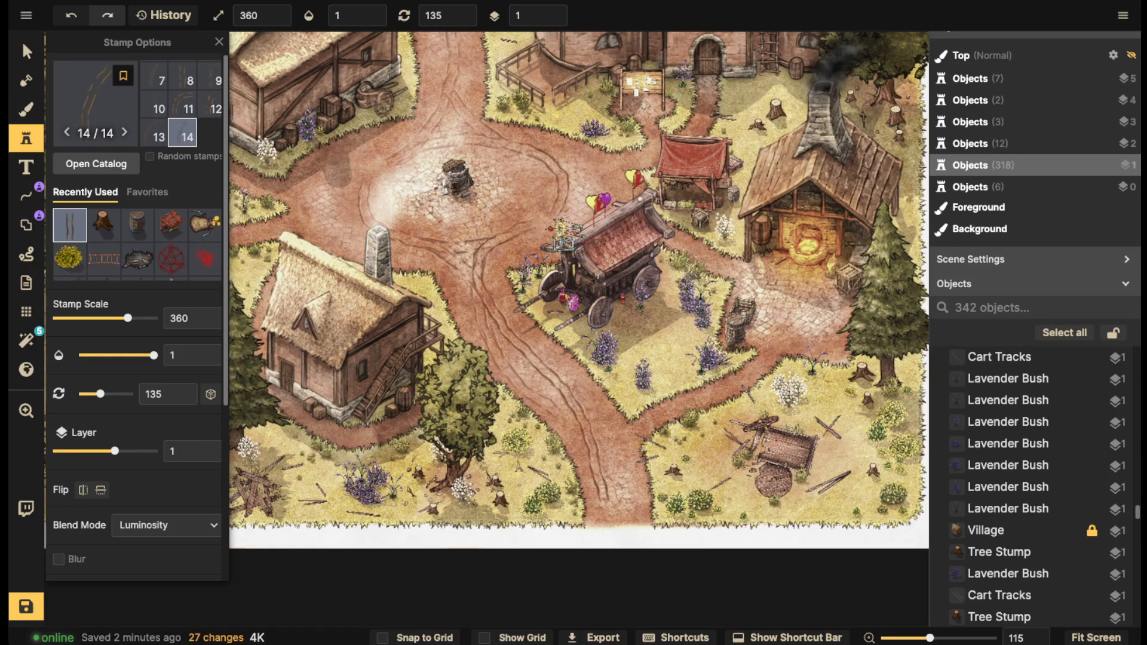
left_click(589, 460)
Stamp variant 14 tracks on the plaza's west side with rotations 75 and 30, and on its south side with rotation 255
key("space")
left_click_drag(585, 441, 597, 546)
key("space")
left_click_drag(509, 273, 521, 370)
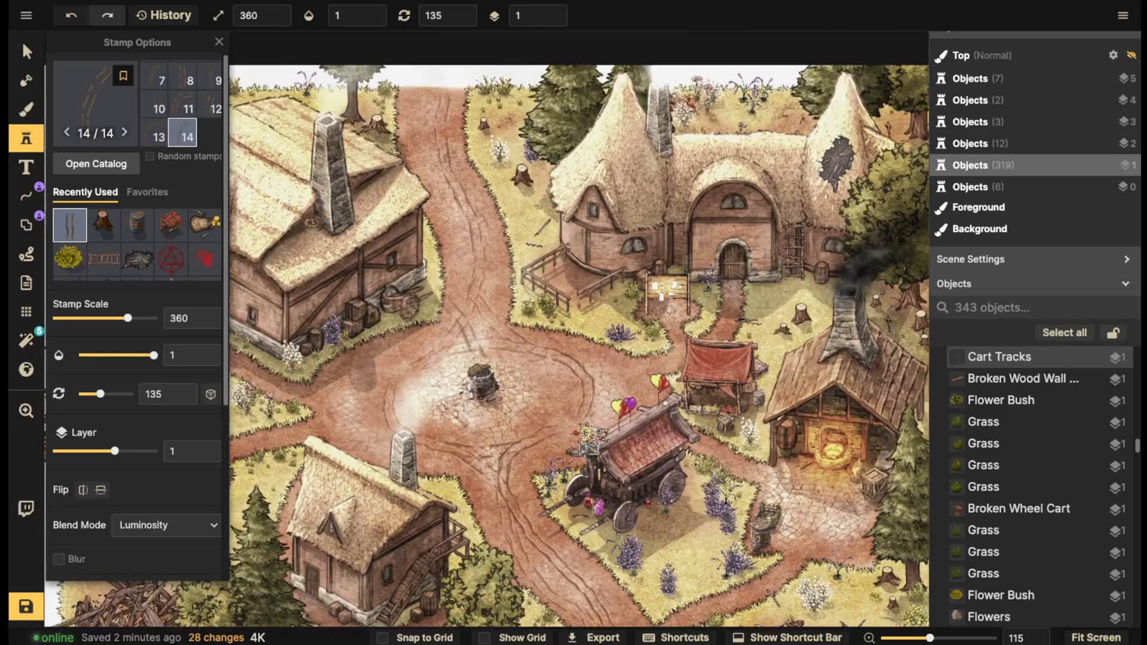
scroll(397, 356, "down", 8)
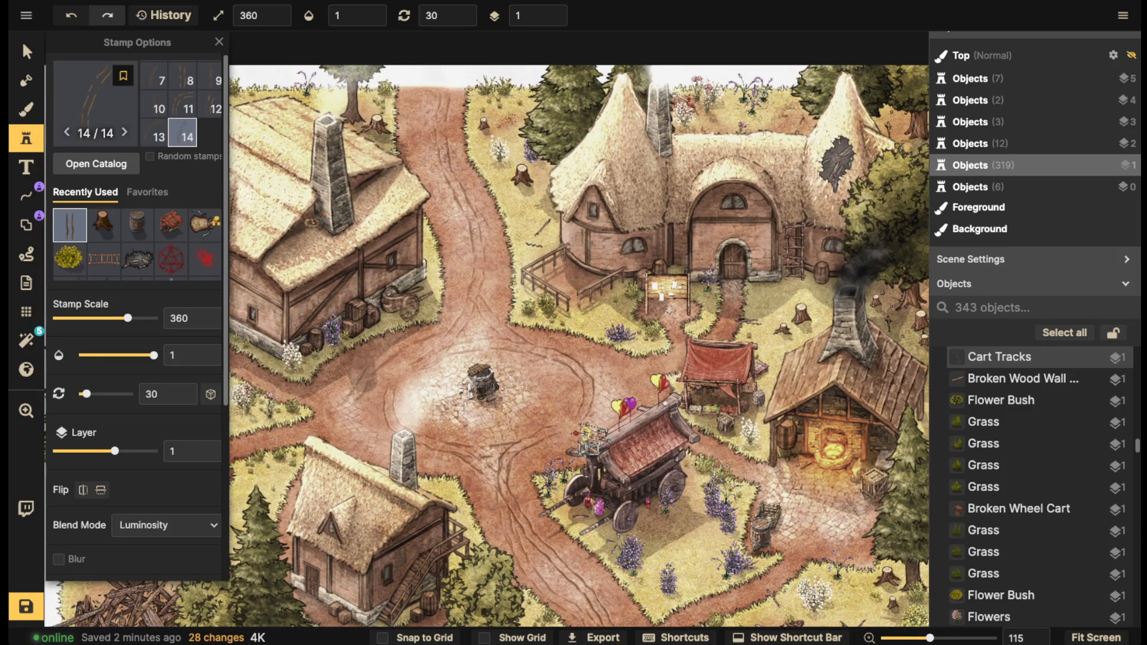
scroll(382, 377, "up", 3)
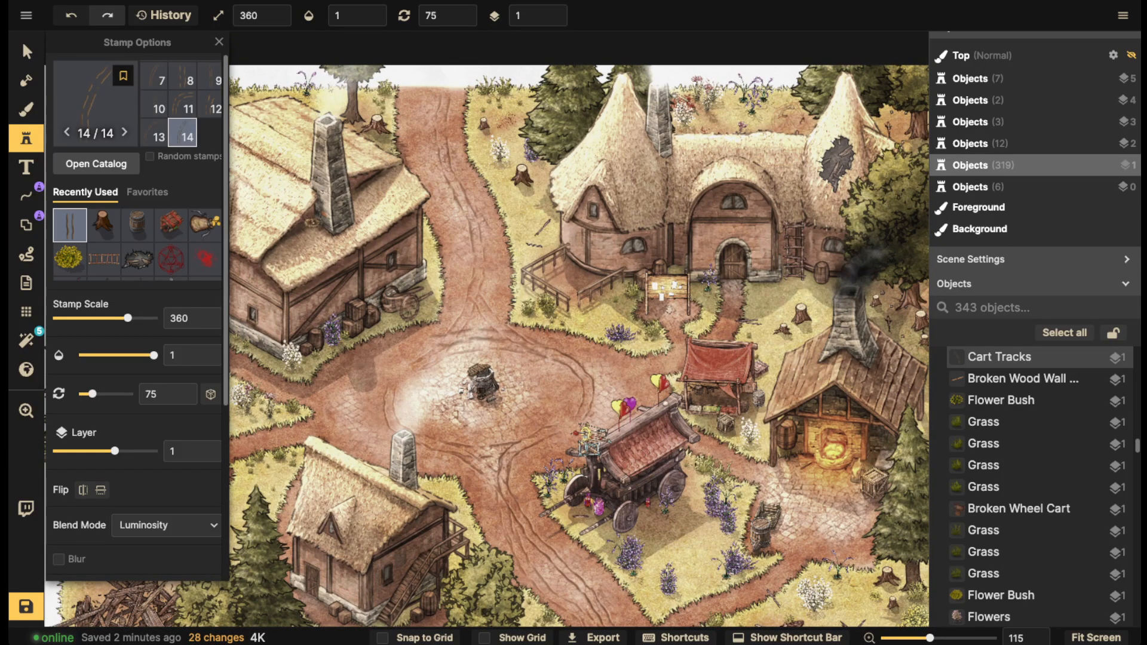
left_click(405, 373)
scroll(388, 365, "down", 3)
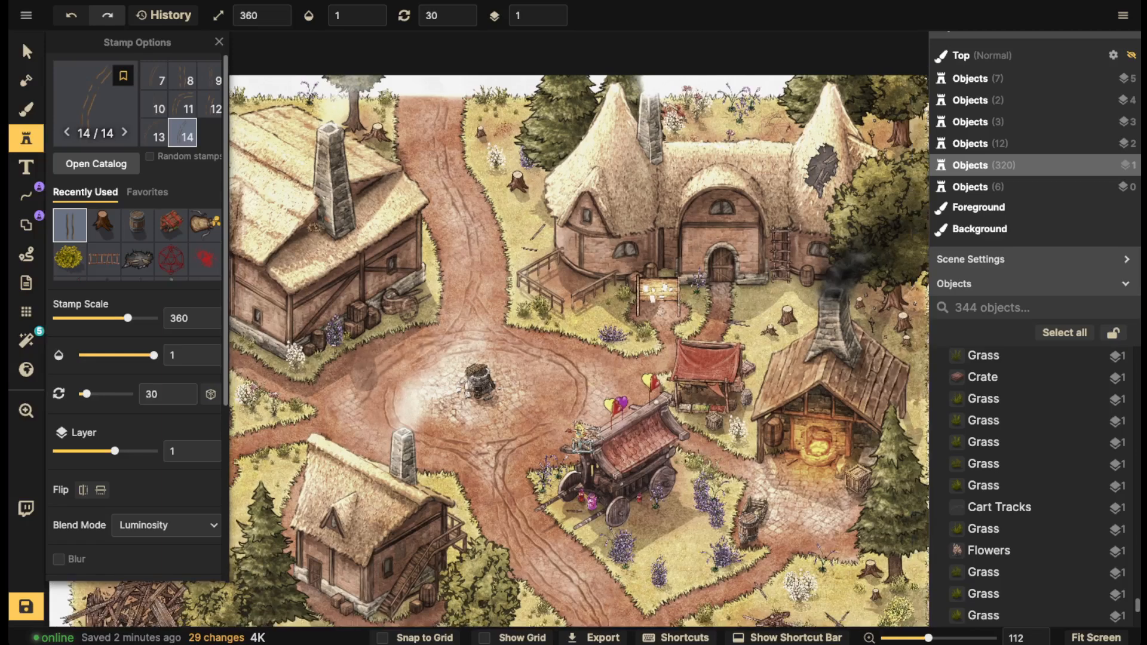
left_click(399, 364)
scroll(478, 382, "down", 7)
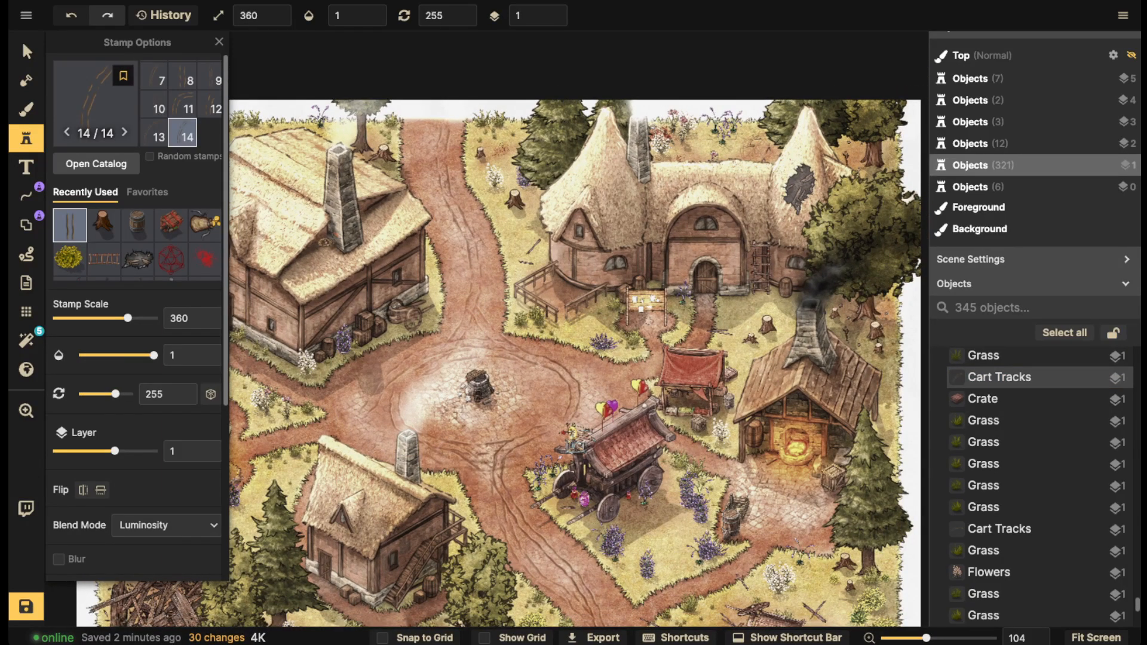
left_click(459, 453)
Stamp curved variant 4 tracks on the plaza's east side beside the wagon, using rotations 285 and 150
key("Left")
key("Right")
key("Right")
key("Right")
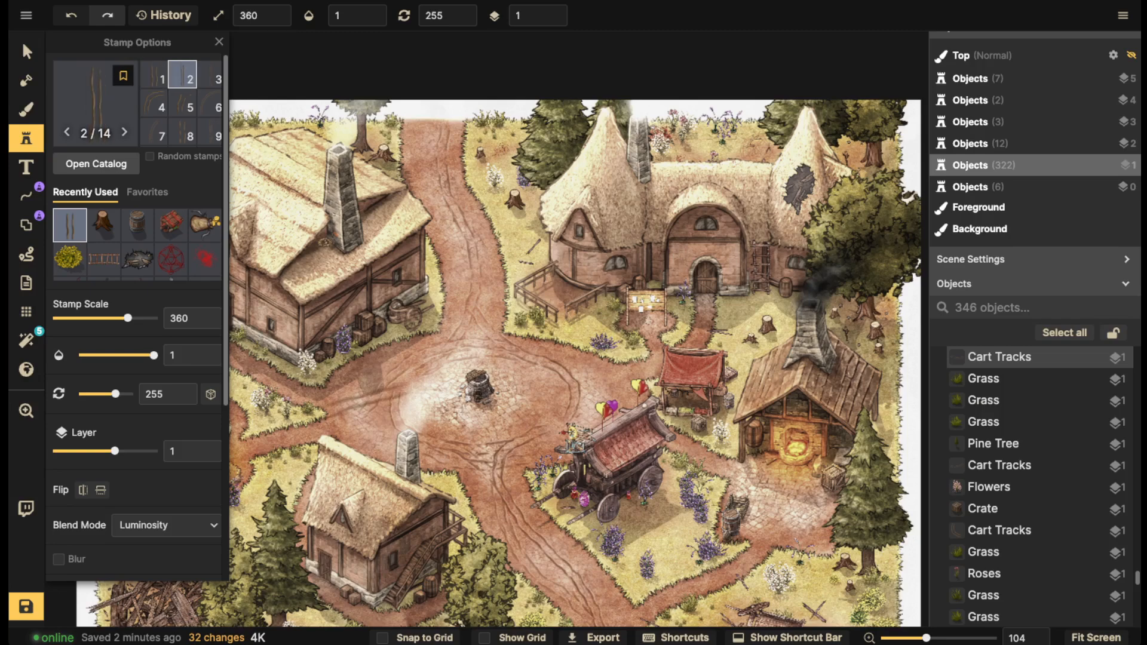
key("Right")
key("Right")
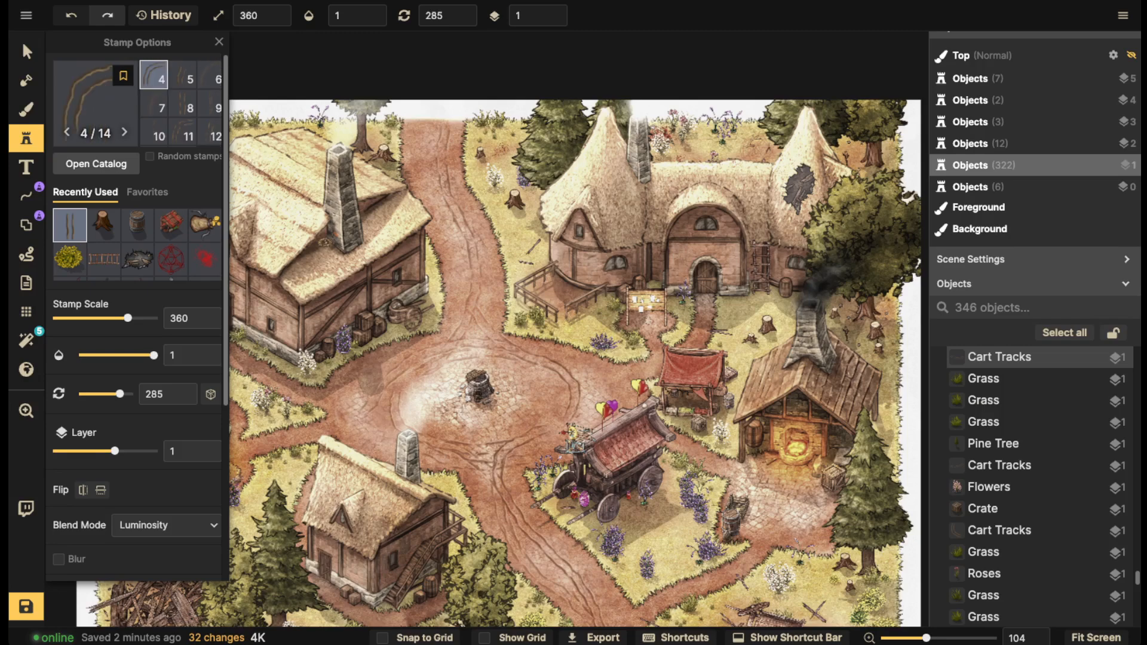
left_click(553, 417)
left_click(588, 397)
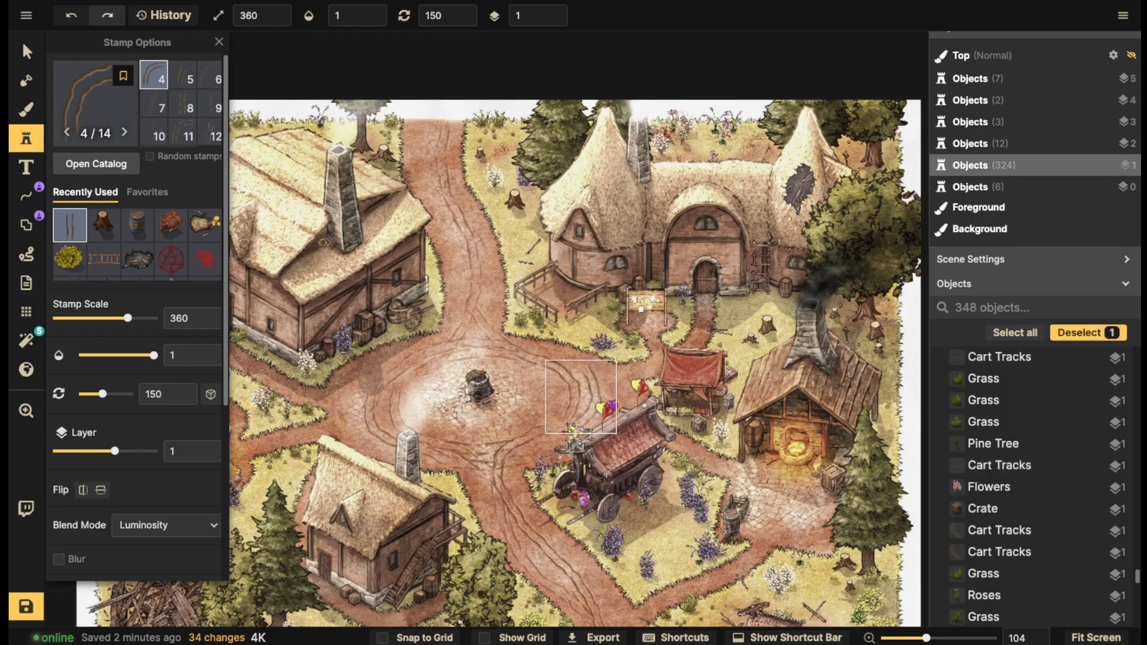
Examine the cart tracks around the plaza and along the paths, checking the eastern track piece and the area around the well
scroll(468, 306, "down", 5)
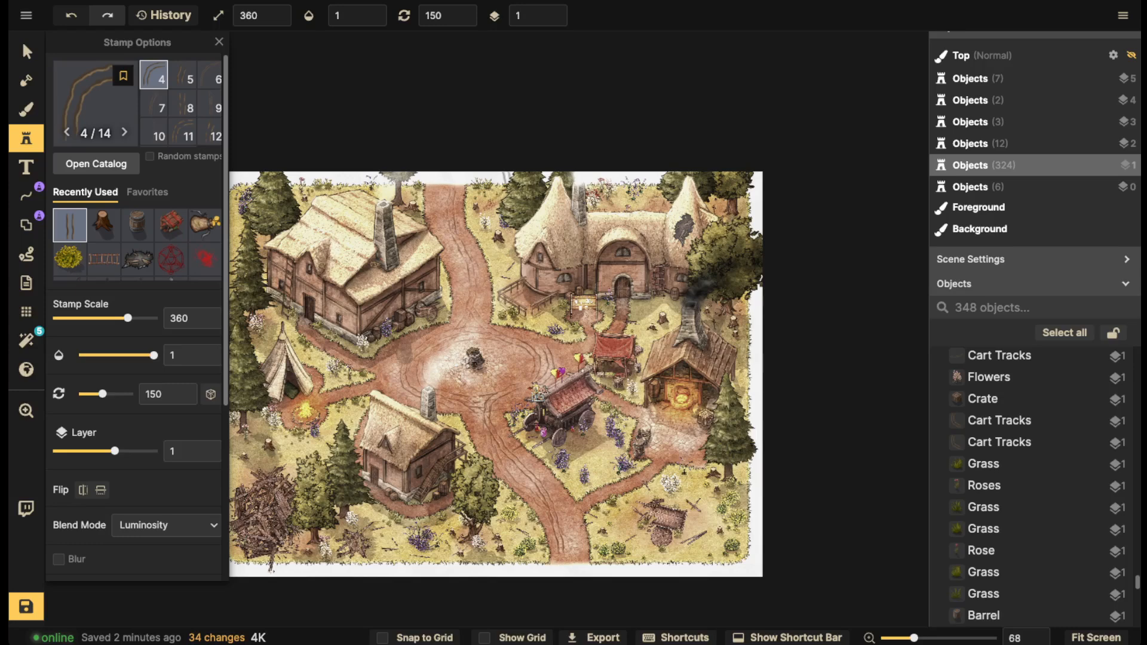
scroll(556, 531, "up", 2)
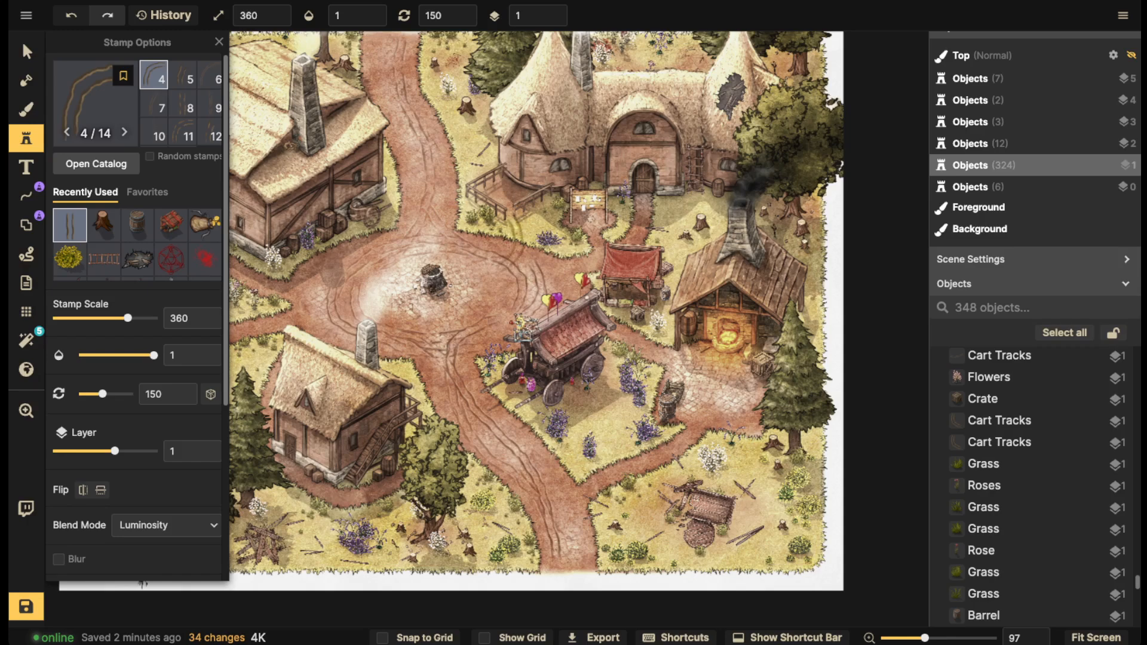
left_click(26, 51)
left_click(528, 286)
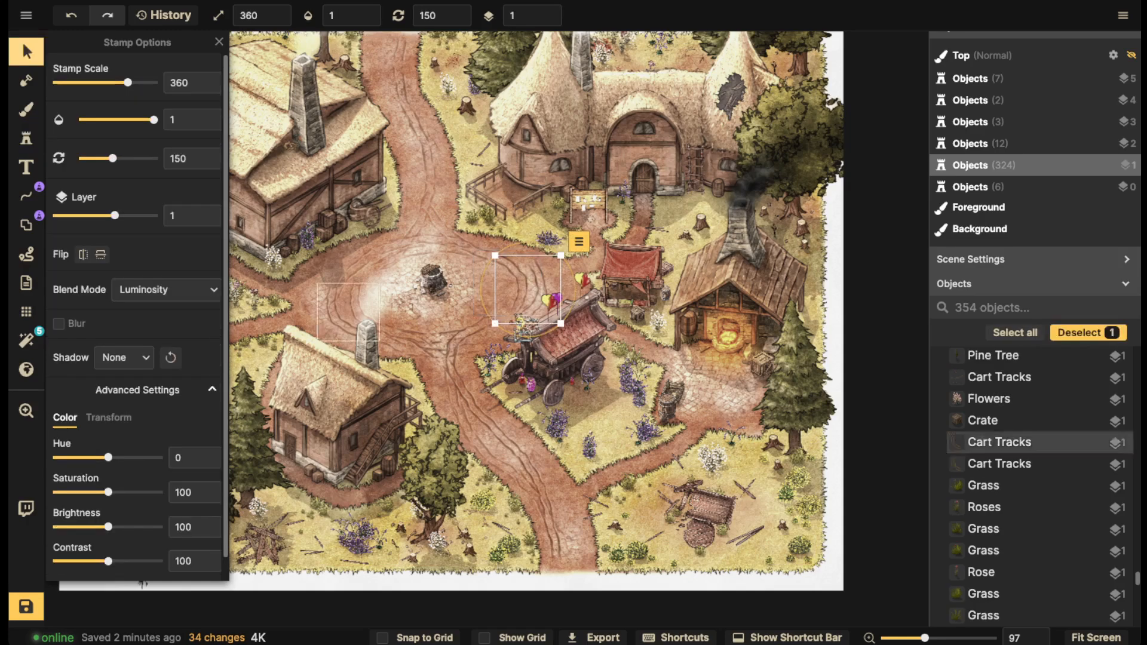
scroll(490, 394, "up", 2)
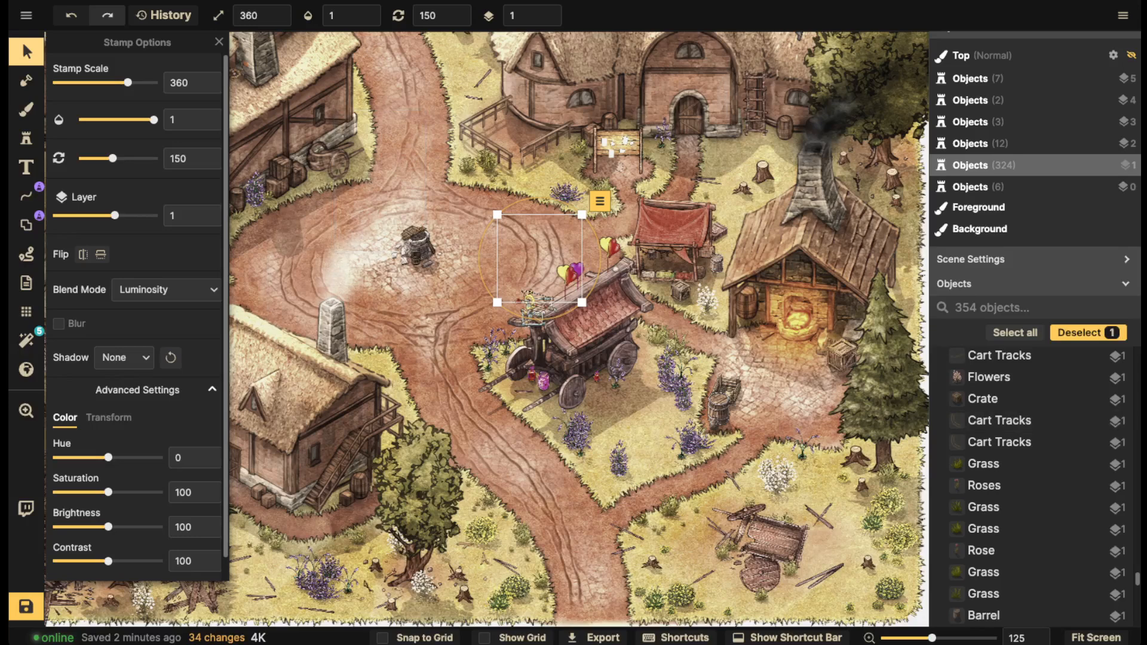
key("Escape")
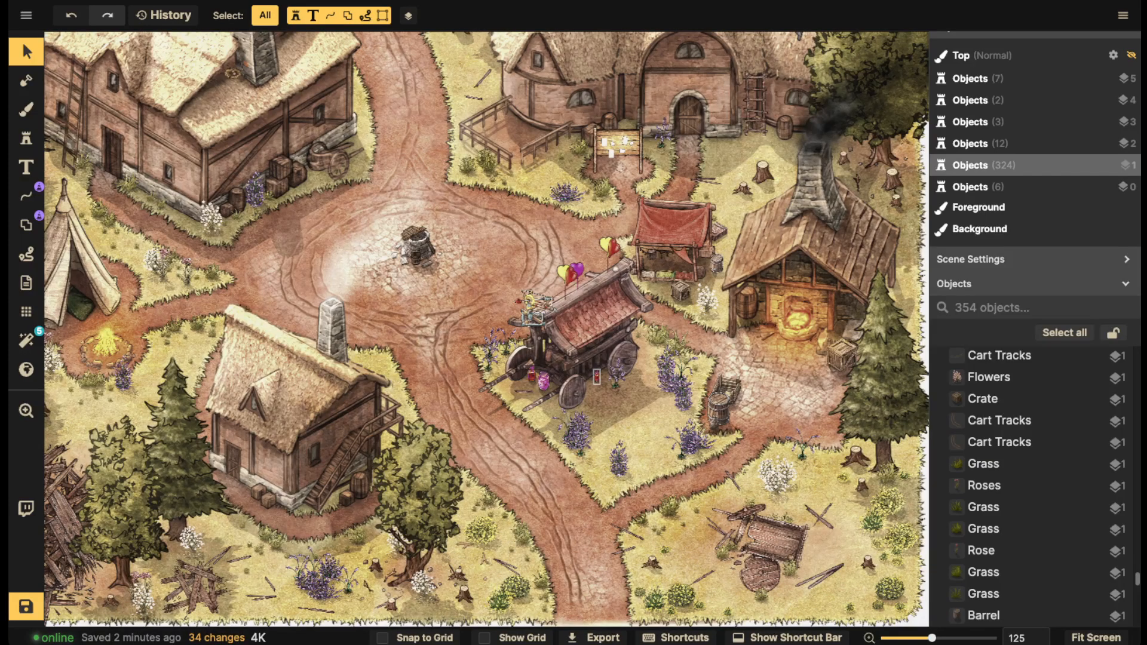
scroll(478, 269, "down", 2)
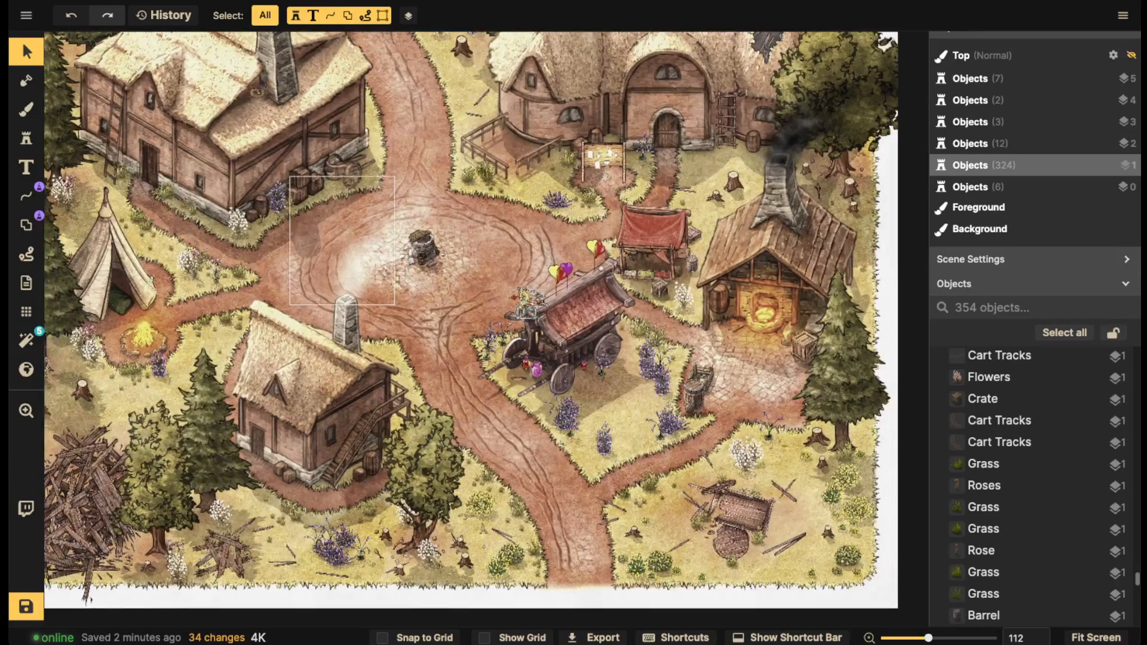
scroll(332, 161, "up", 10)
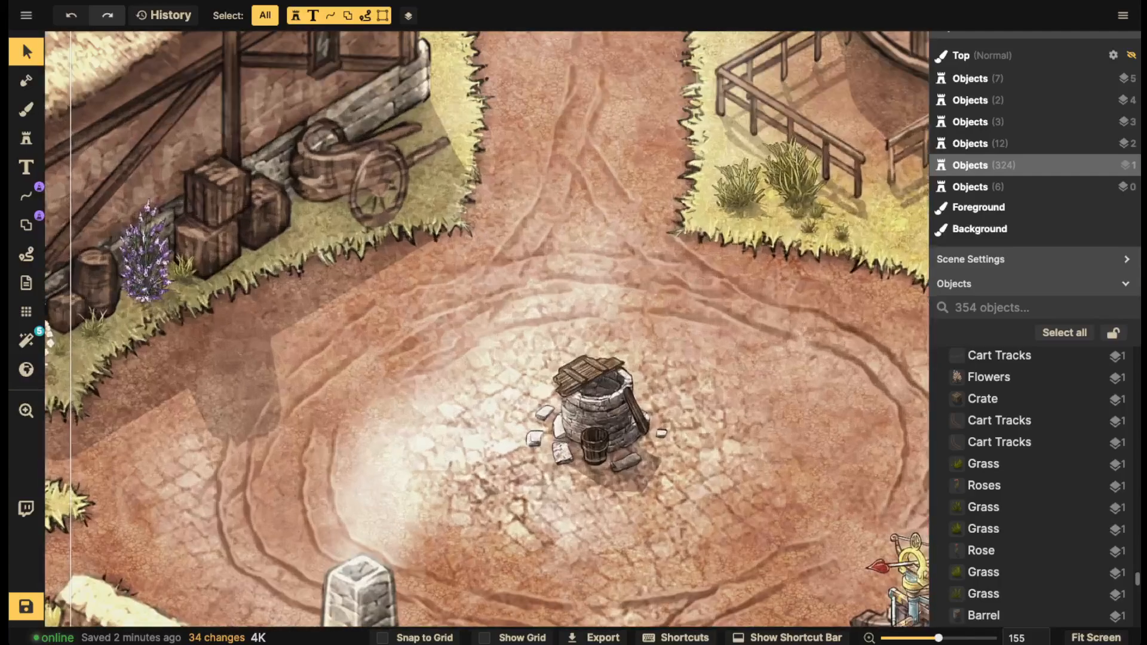
scroll(331, 191, "down", 5)
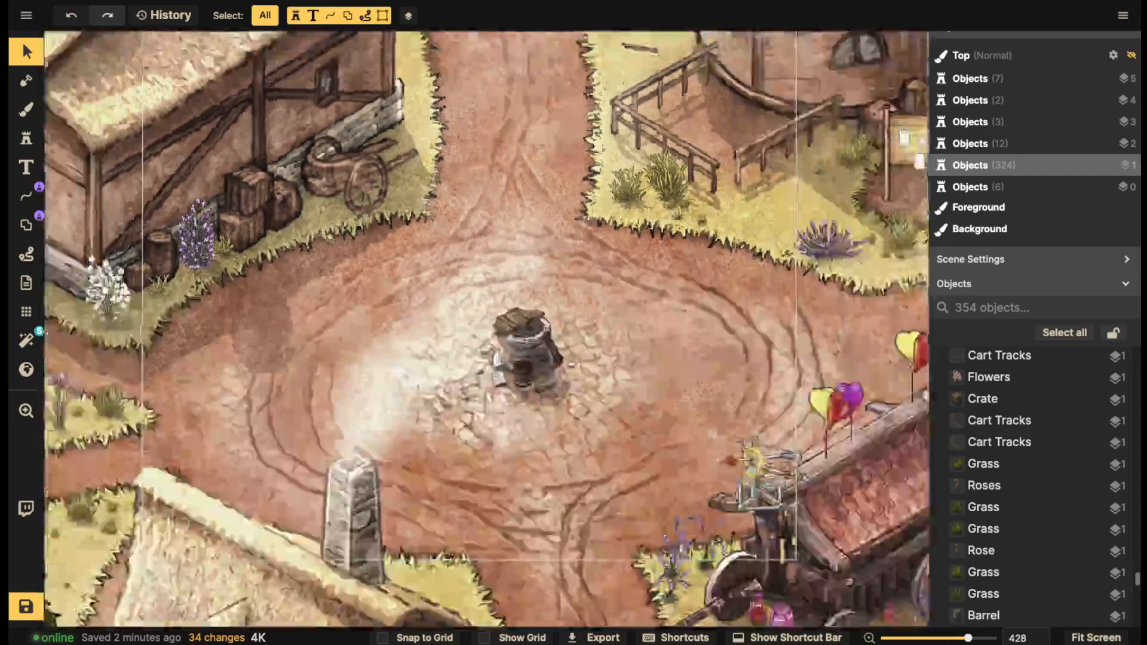
Search the Fantasy Regional stamp catalog for "cart" and choose the loaded wooden handcart stamp
left_click(27, 138)
left_click(87, 106)
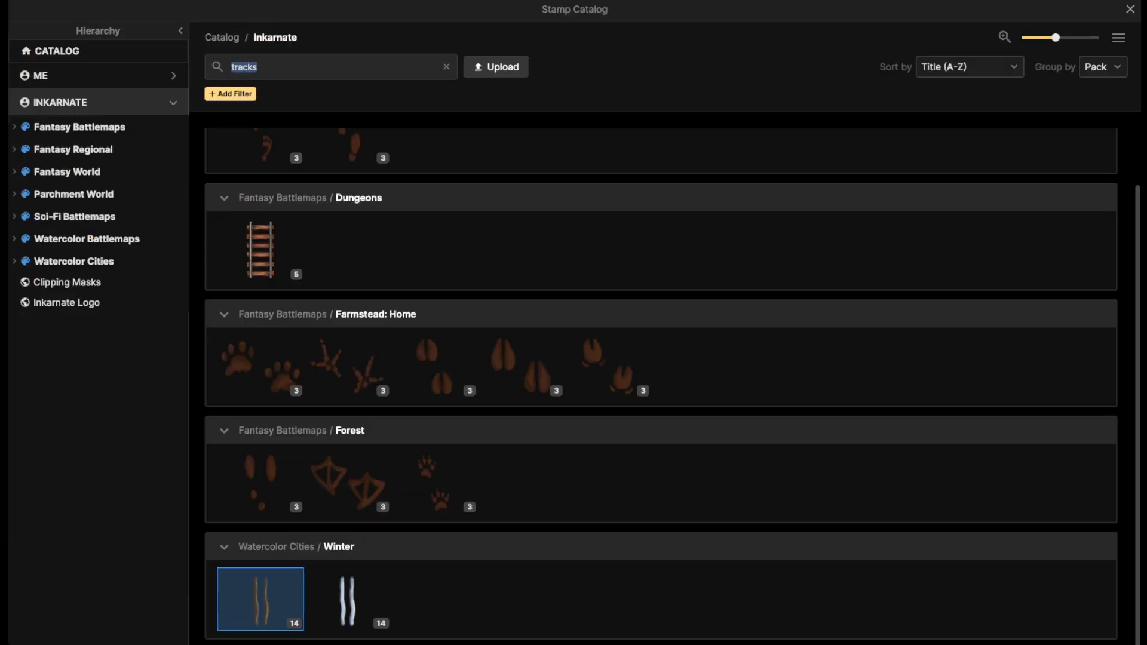
left_click(73, 149)
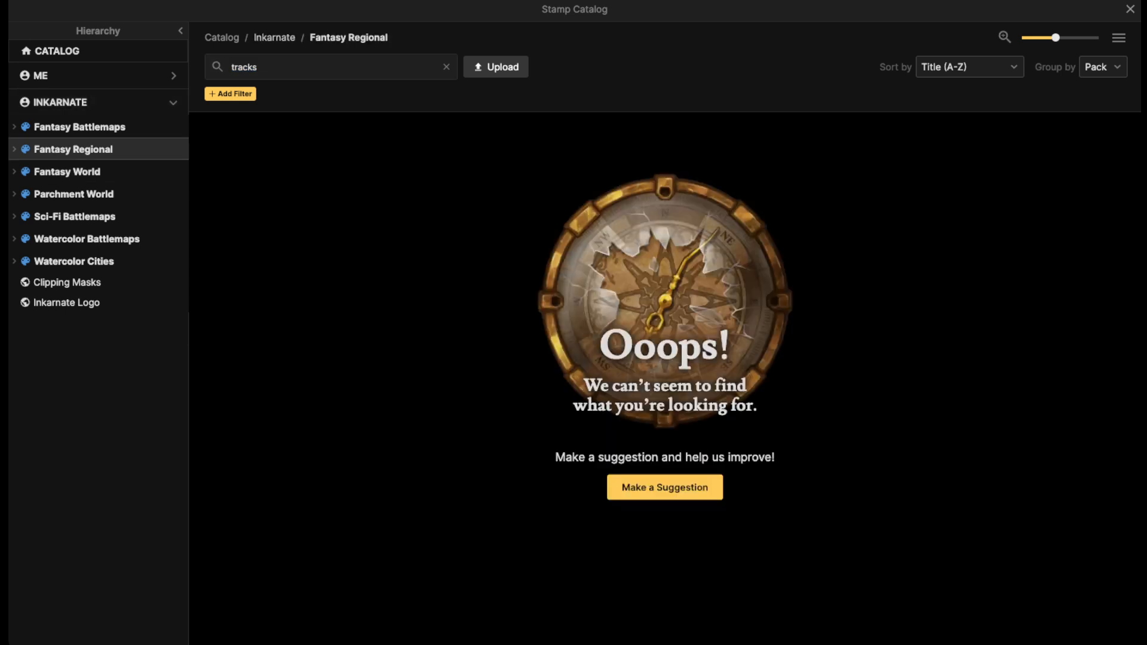
type("cart")
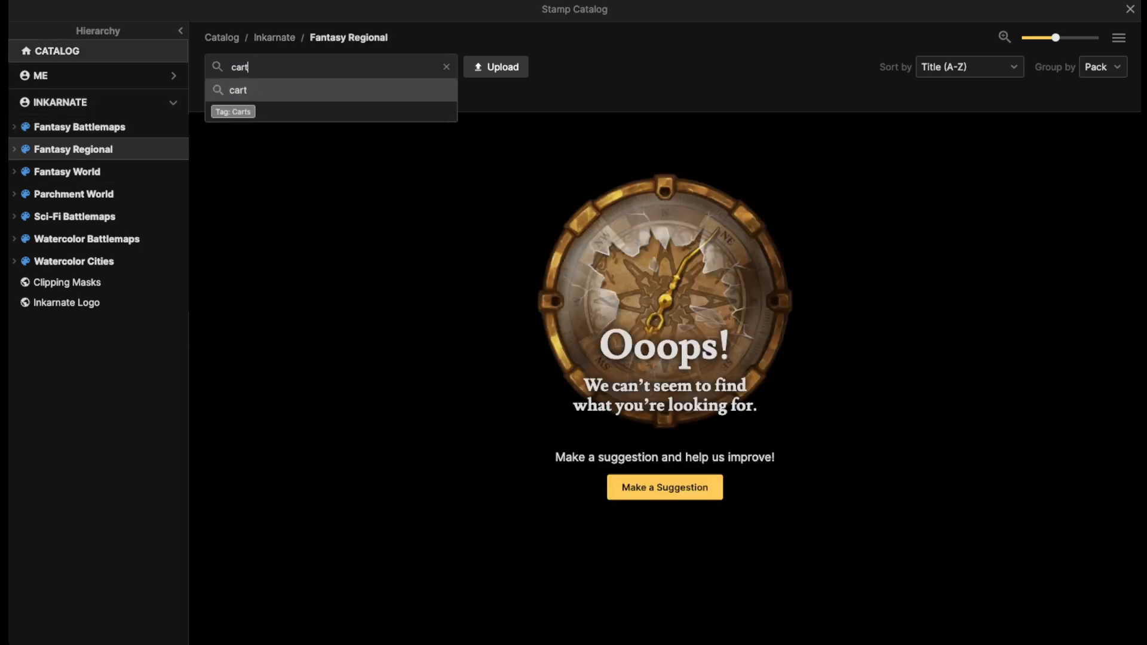
key("Return")
left_click(261, 195)
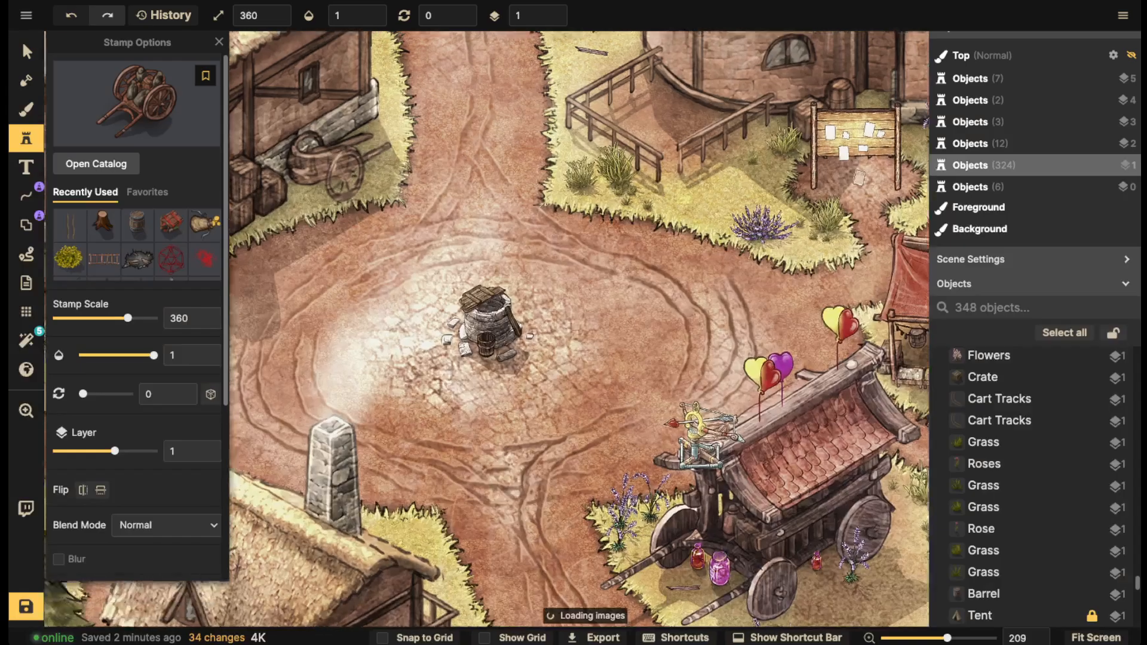
Reduce the loaded handcart stamp's scale to 100 and place it on the plaza's northwest edge, near the barn crates
scroll(507, 221, "down", 20)
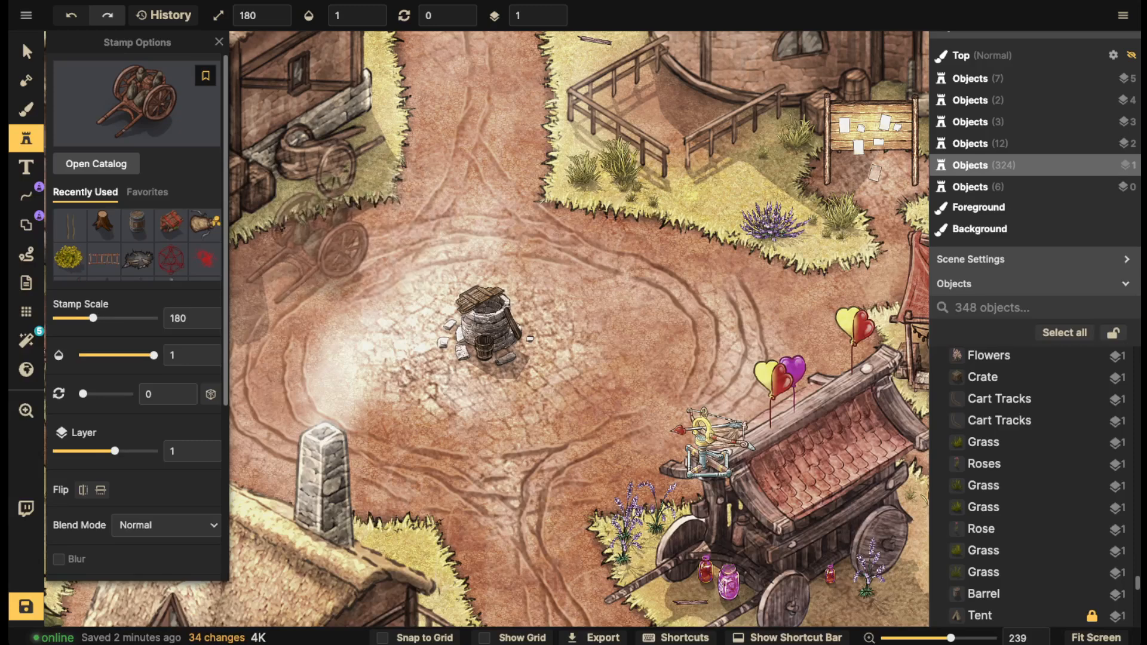
scroll(340, 240, "down", 5)
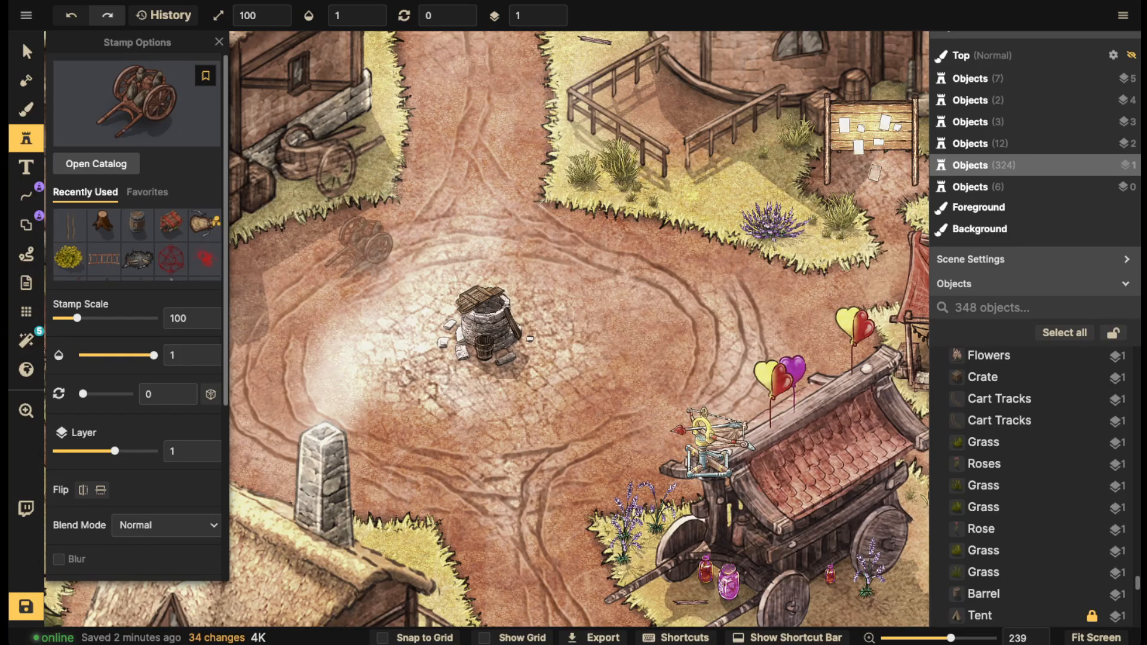
scroll(357, 241, "down", 3)
key("space")
left_click_drag(355, 240, 481, 237)
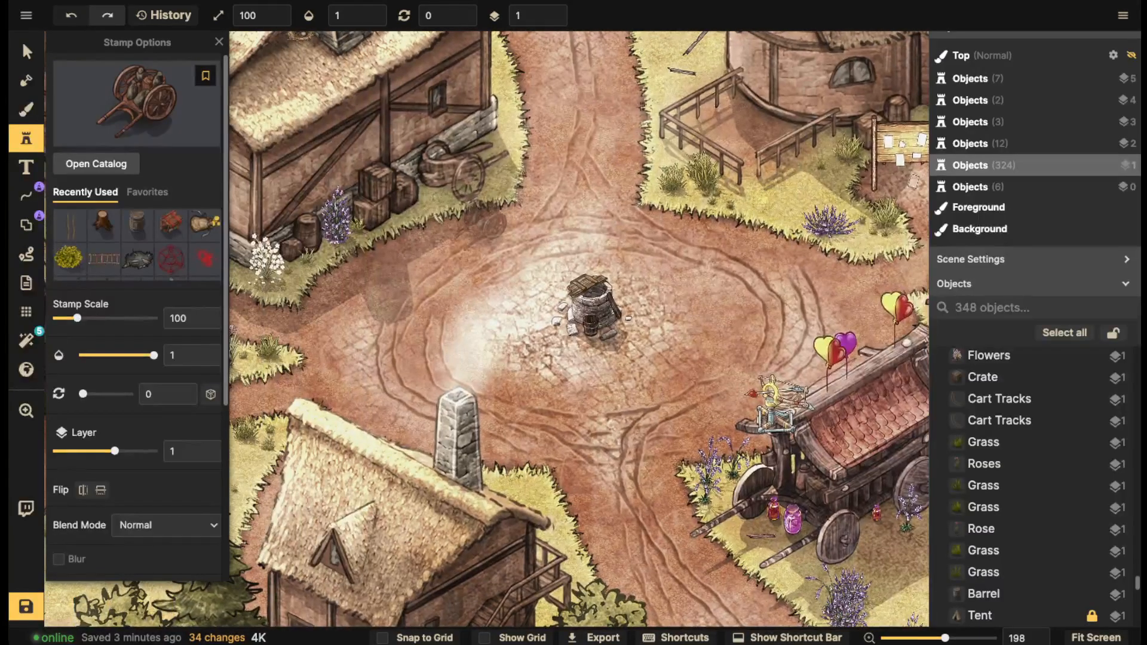
left_click(463, 249)
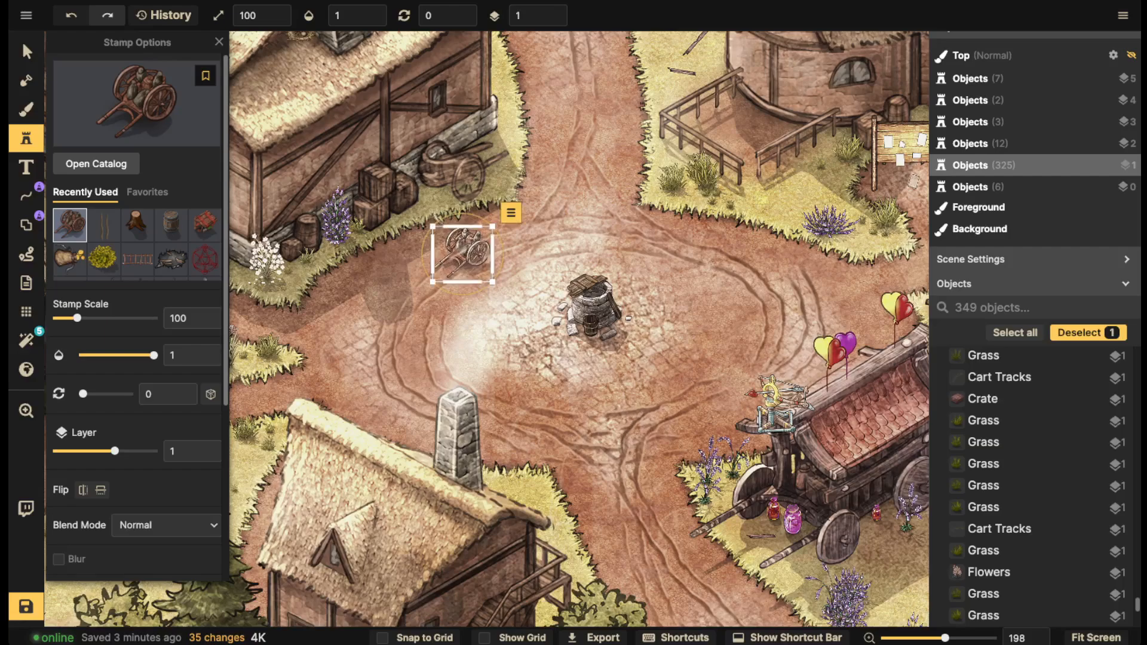
Choose the hay cart stamp from the catalog and place variant 1 by the fence along the northern path, at scale 110
left_click(137, 104)
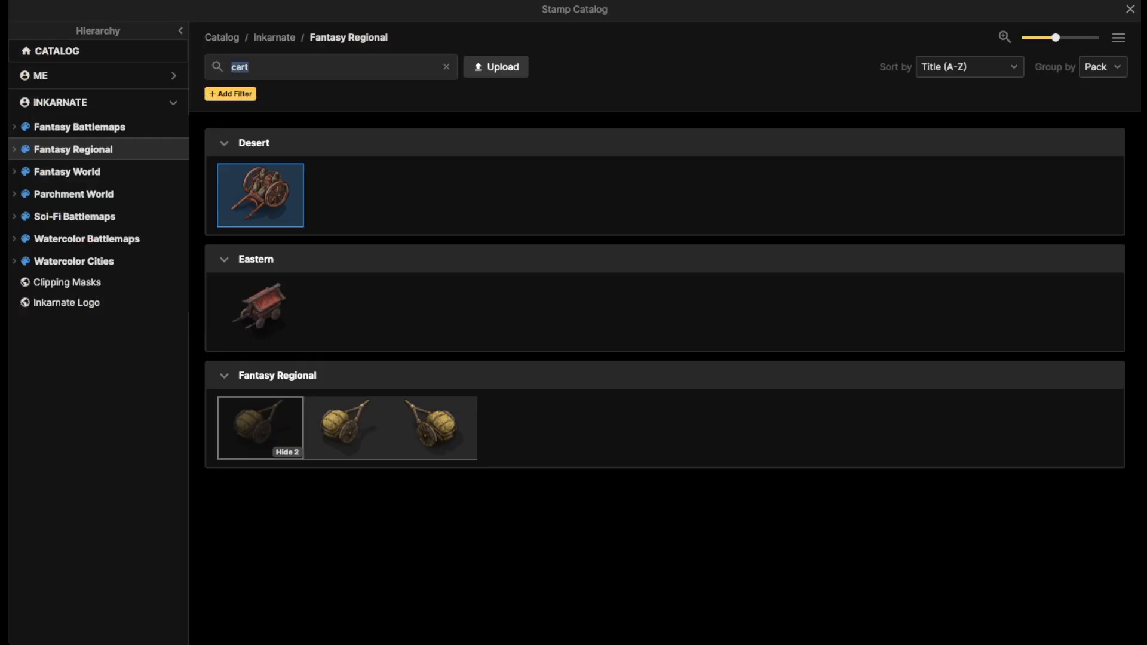
left_click(260, 427)
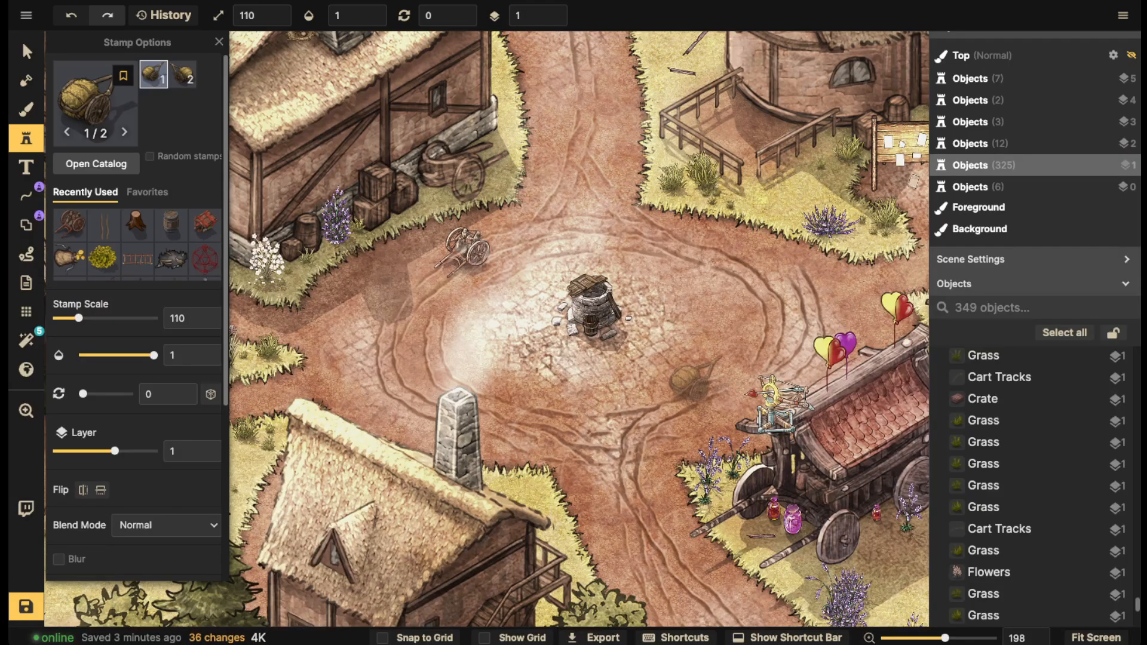
key("space")
left_click_drag(764, 281, 530, 267)
key("space")
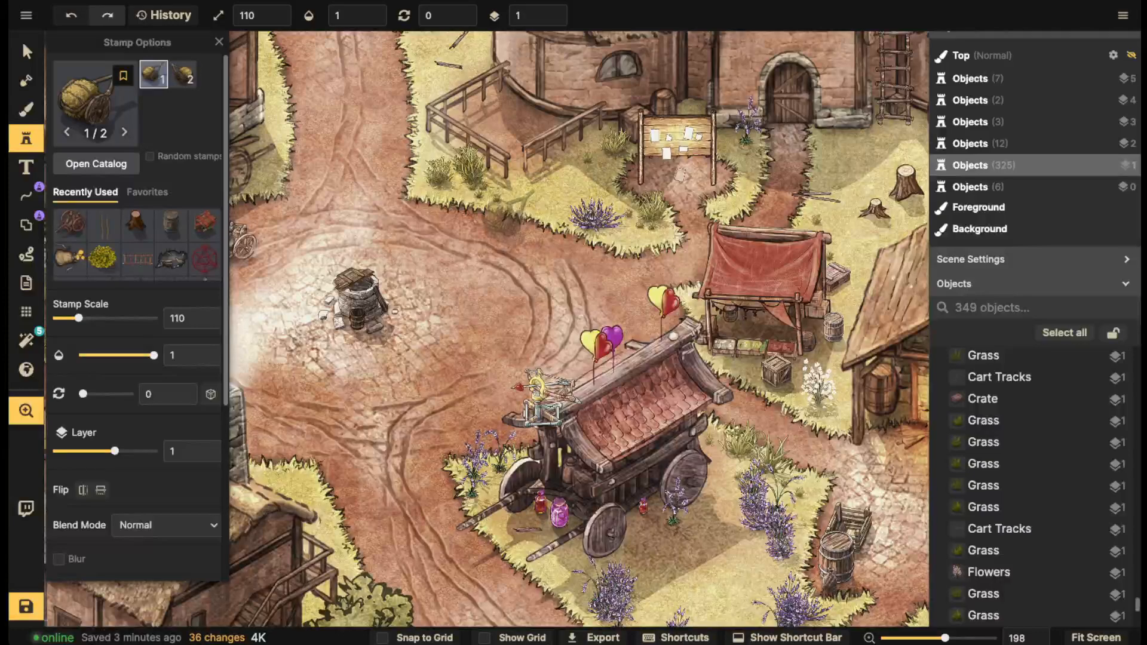
left_click_drag(443, 251, 622, 286)
left_click(603, 157)
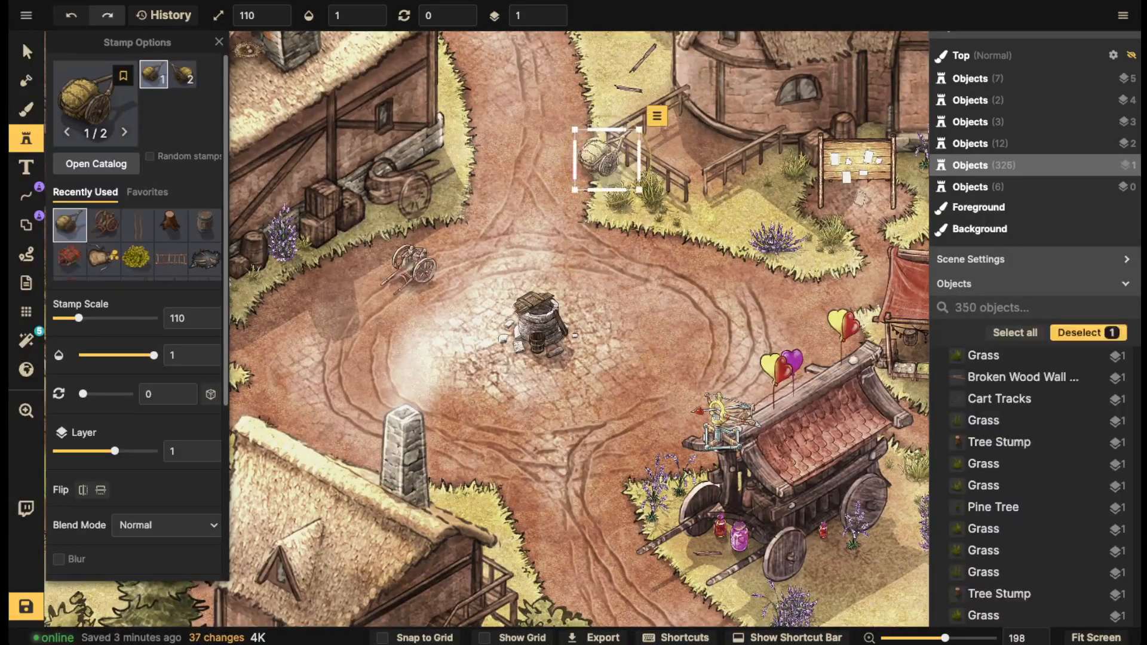
scroll(469, 163, "down", 3)
left_click_drag(469, 162, 599, 31)
left_click(182, 75)
key("space")
left_click_drag(444, 237, 555, 185)
key("space")
left_click_drag(819, 370, 439, 216)
left_click_drag(728, 271, 579, 308)
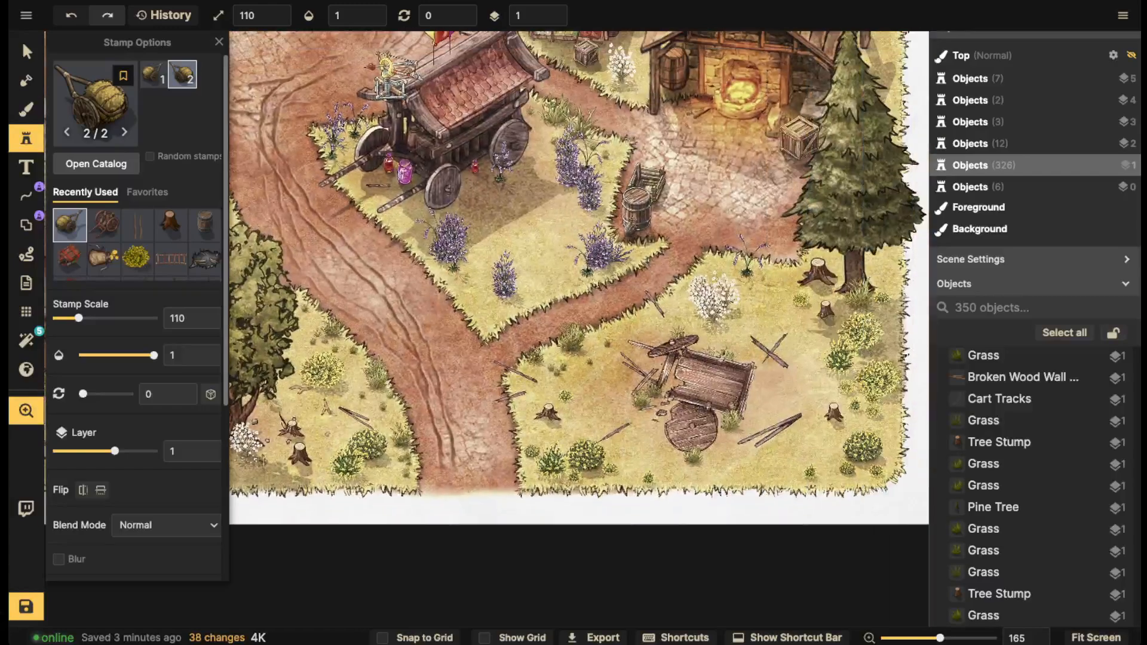
key("space")
left_click_drag(469, 220, 537, 282)
scroll(535, 280, "down", 2)
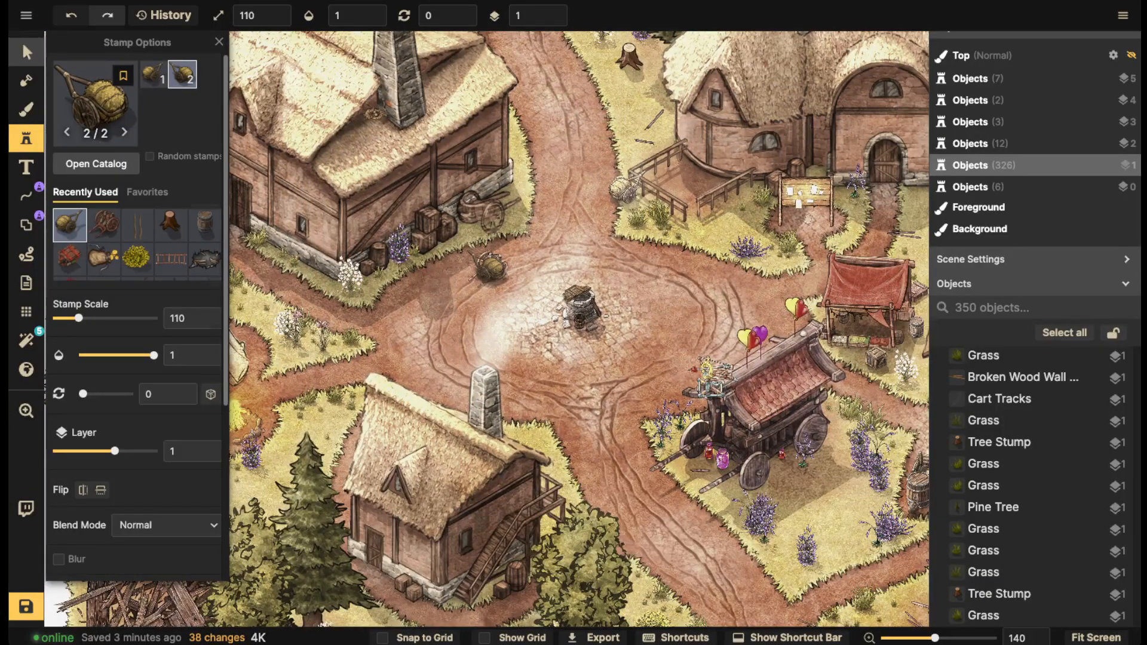
Examine the handcart on the plaza and the layout of the whole village map
key("v")
left_click(489, 269)
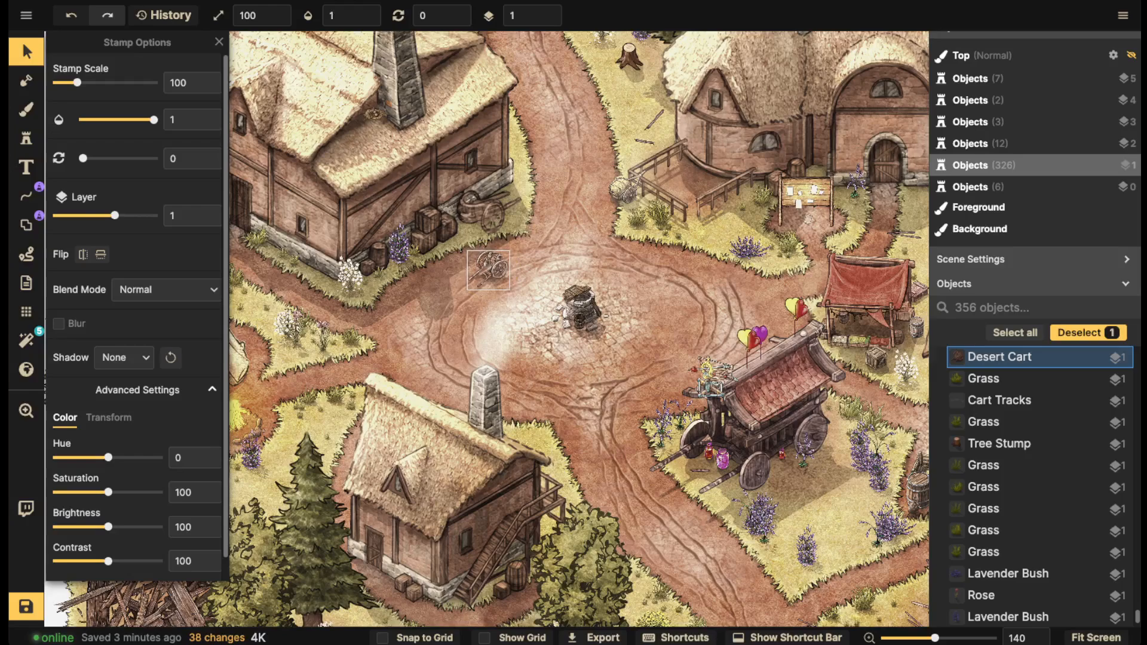
key("Escape")
scroll(404, 260, "down", 2)
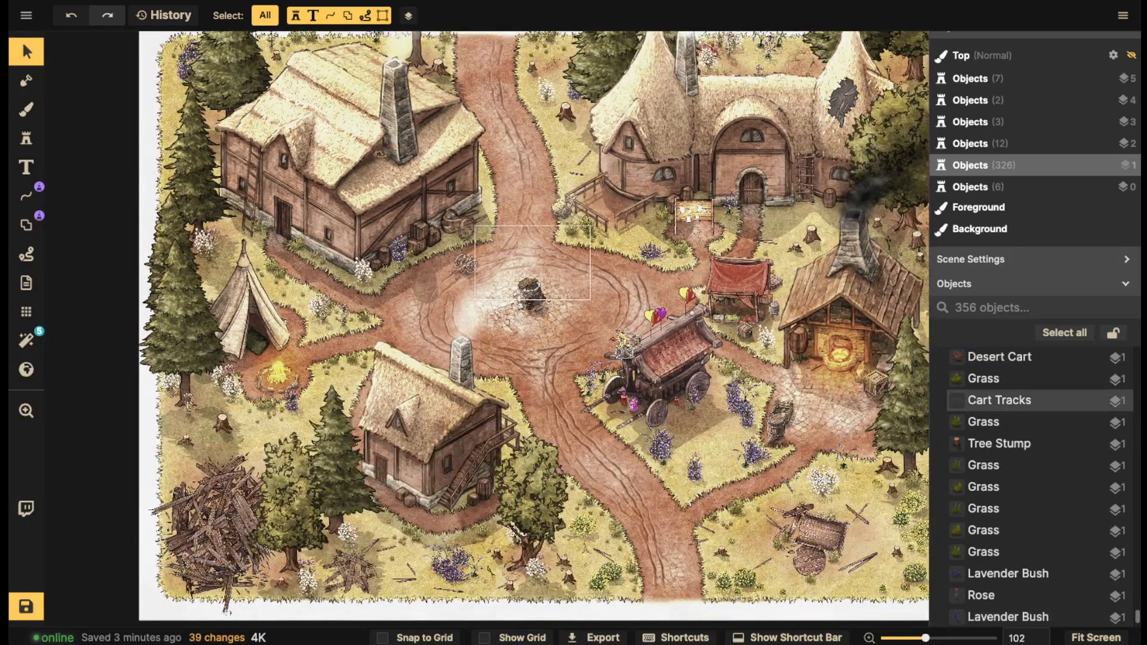
scroll(588, 269, "down", 3)
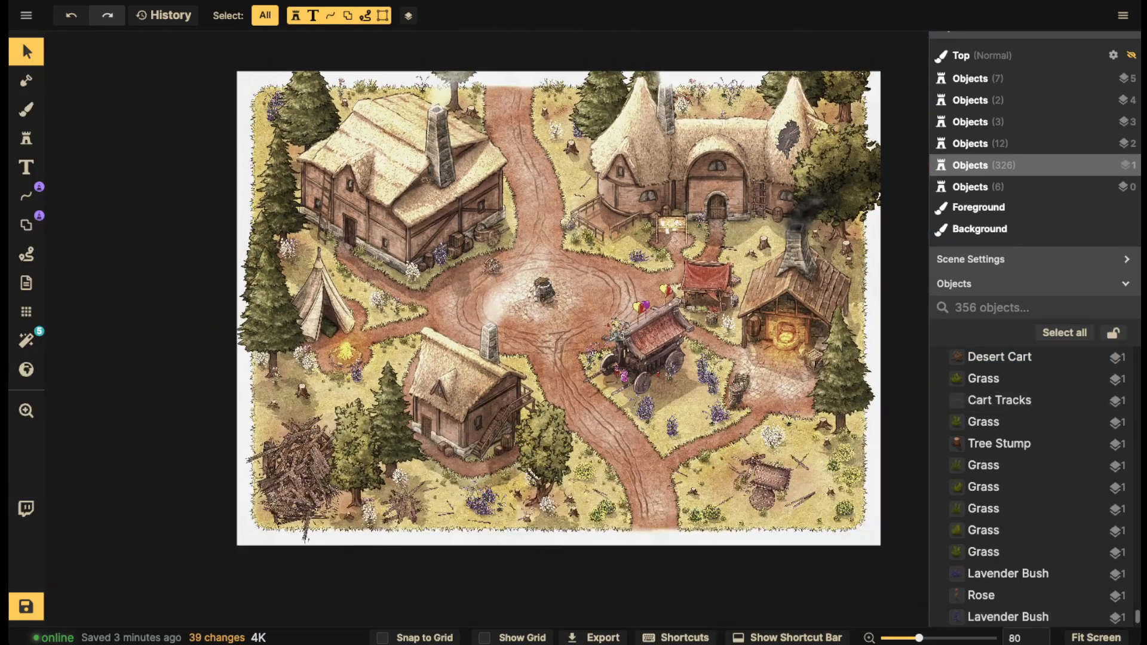
Save the map and lock all of its objects
key("ctrl+s")
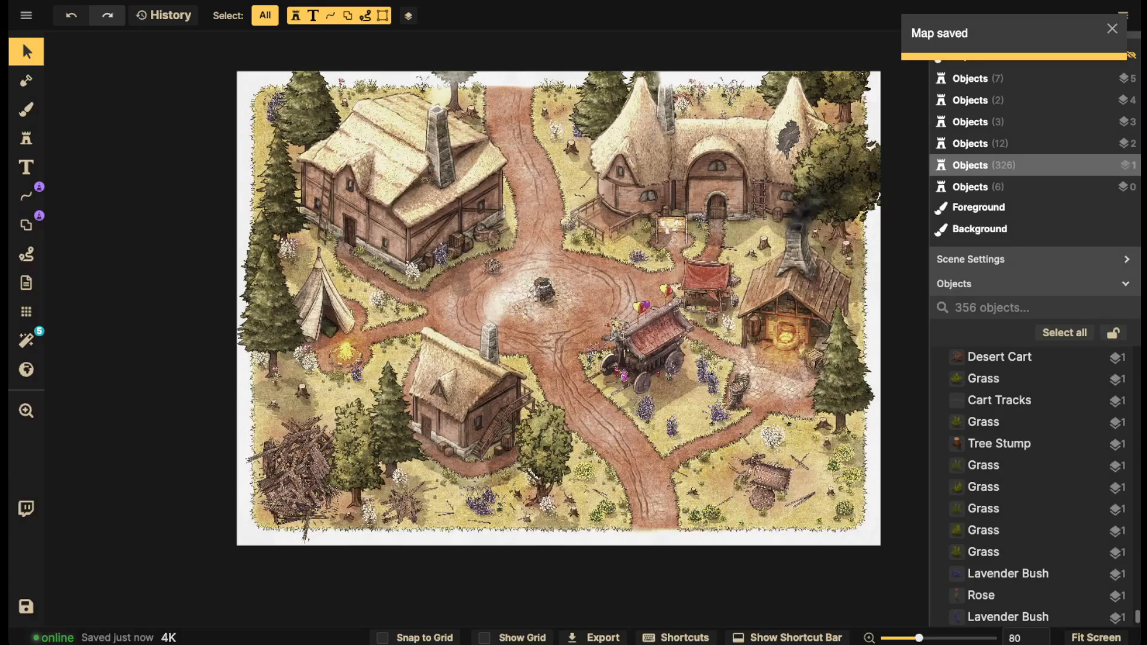
key("ctrl+a")
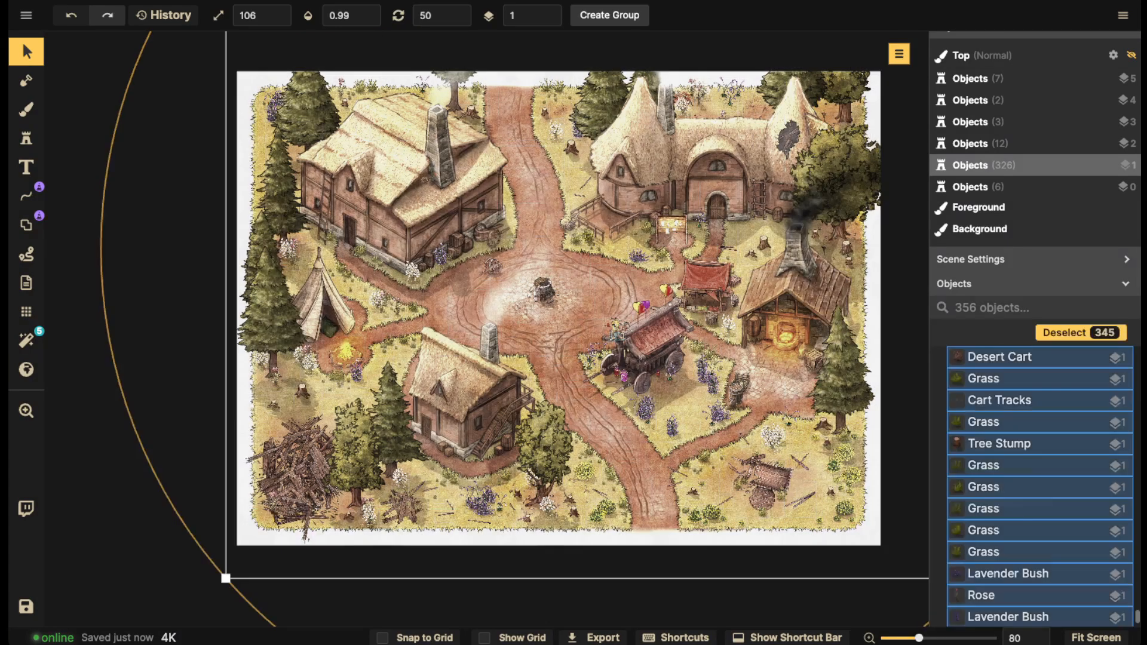
key("ctrl+l")
key("Escape")
scroll(694, 222, "down", 2)
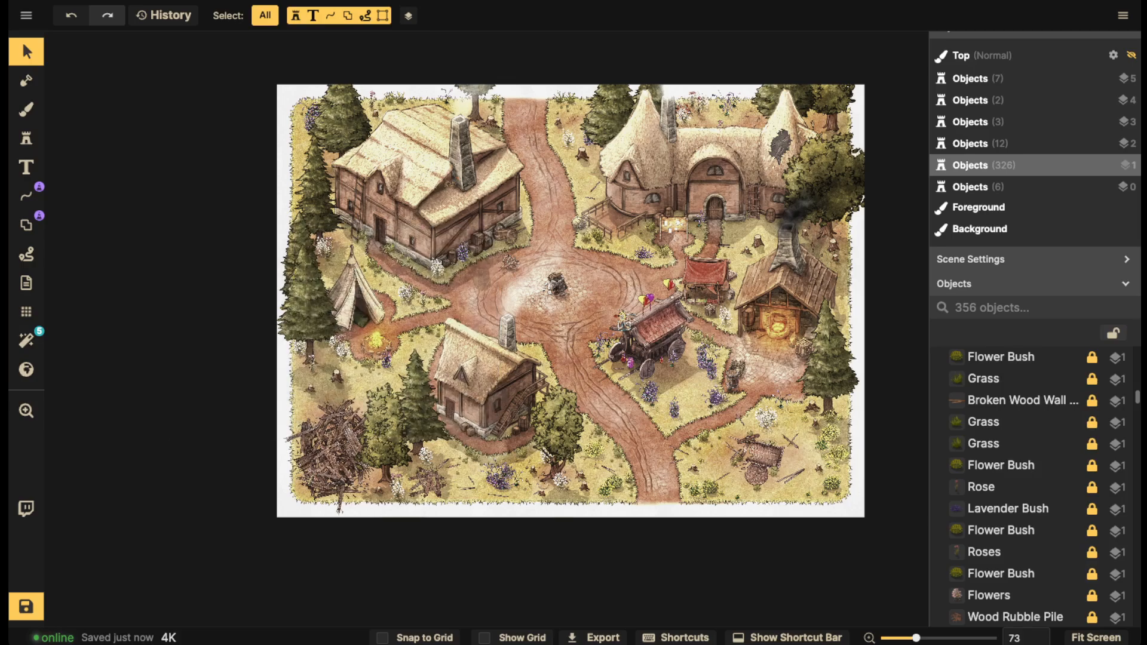
Search all Inkarnate stamps for "banner" and choose the Parchment Banners set from the Watercolor Cities Frames & Labels
left_click(27, 139)
left_click(135, 104)
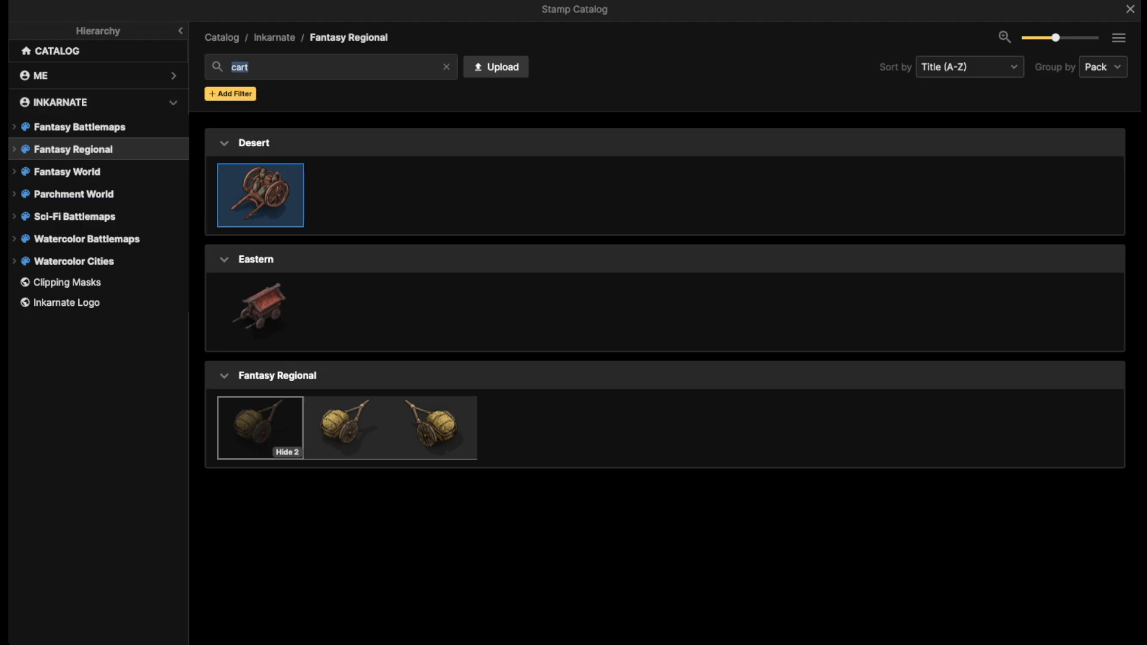
type("banner")
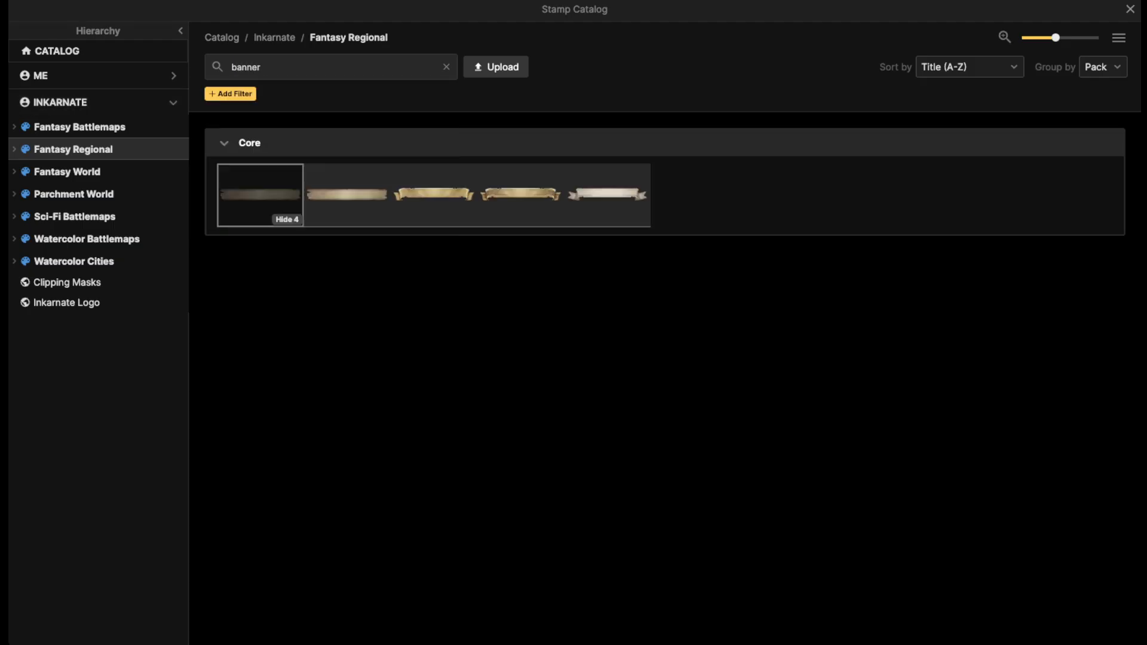
left_click(275, 38)
scroll(262, 454, "down", 3)
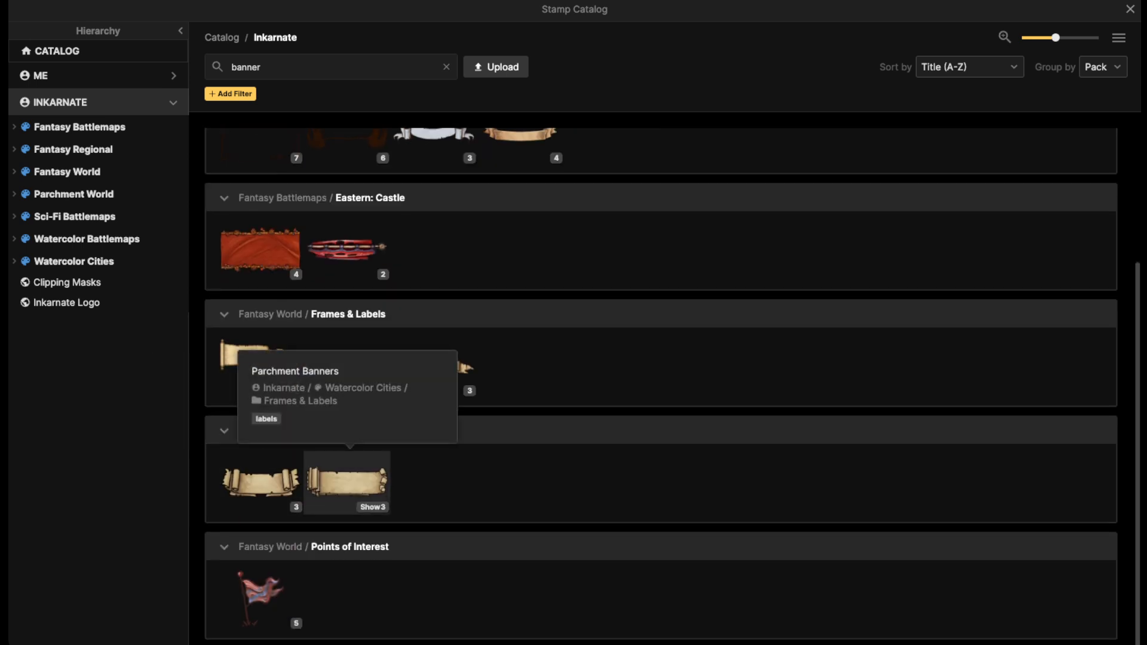
left_click(347, 481)
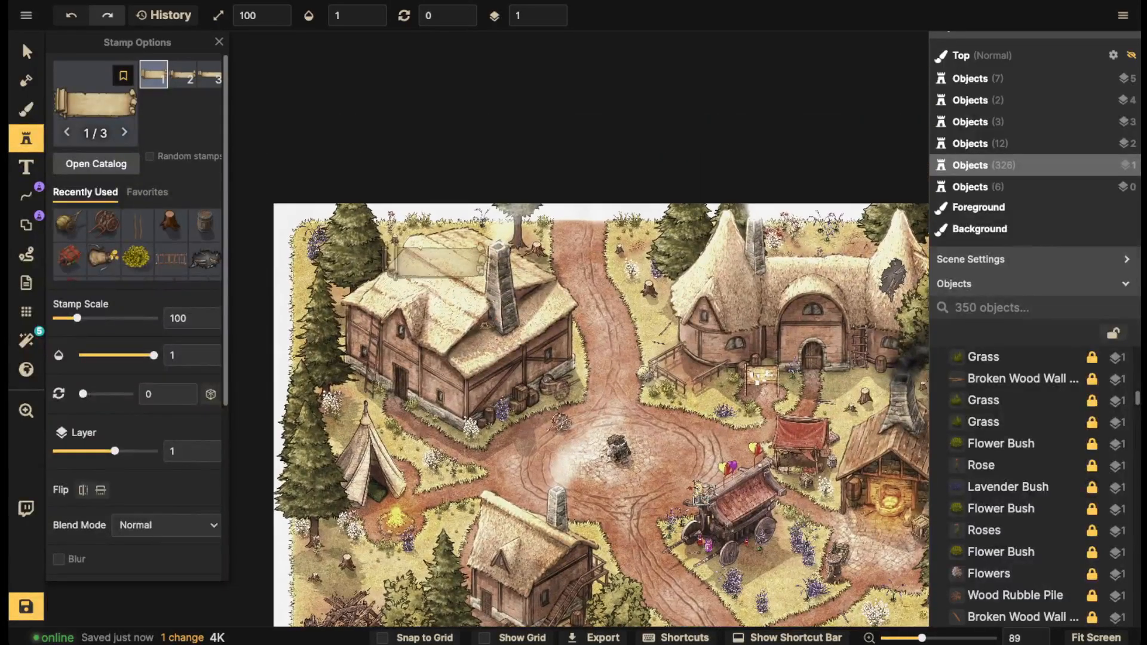
Place a parchment banner over the northwest barn's roof and raise it to layer 4
left_click(427, 257)
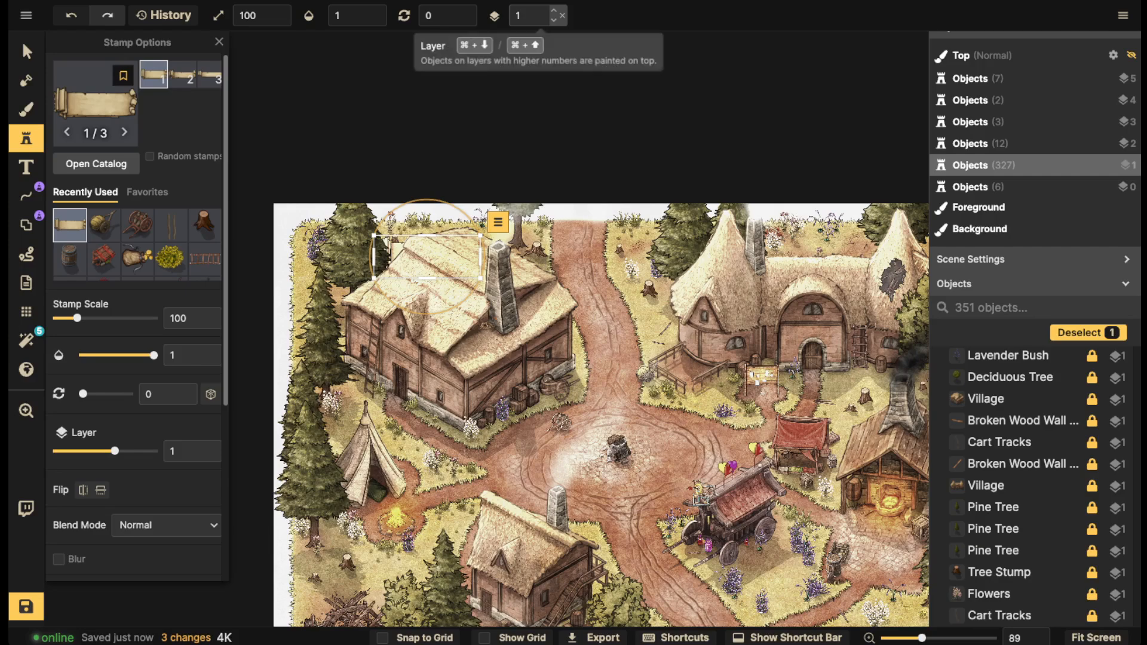
left_click(554, 11)
left_click(553, 11)
left_click(554, 11)
left_click_drag(427, 256, 416, 258)
left_click(538, 440)
left_click_drag(538, 517, 494, 351)
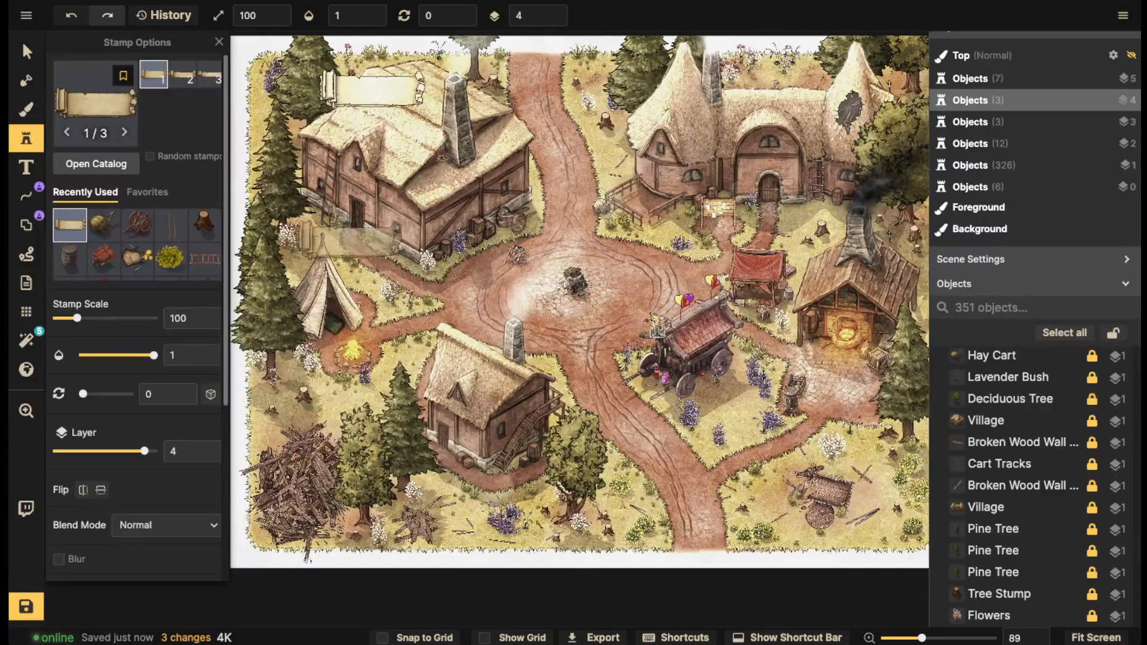
Stamp parchment banners below the tent's campfire, on the small thatched cottage's roof, and in front of the covered wagon
left_click_drag(321, 260, 399, 243)
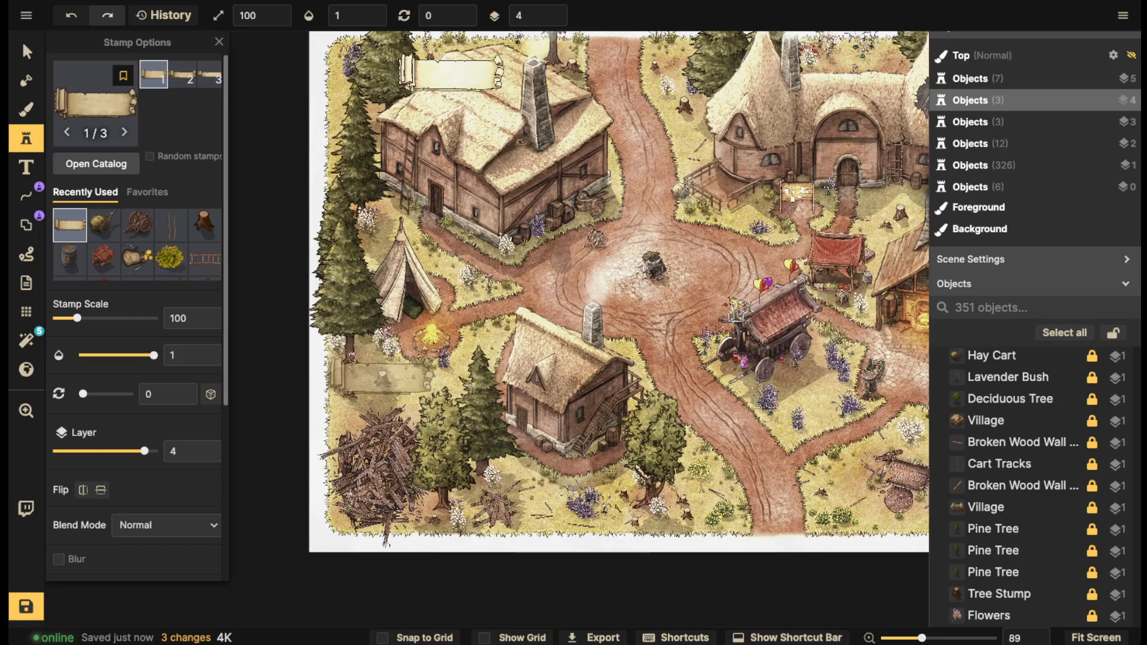
left_click(385, 376)
left_click(575, 343)
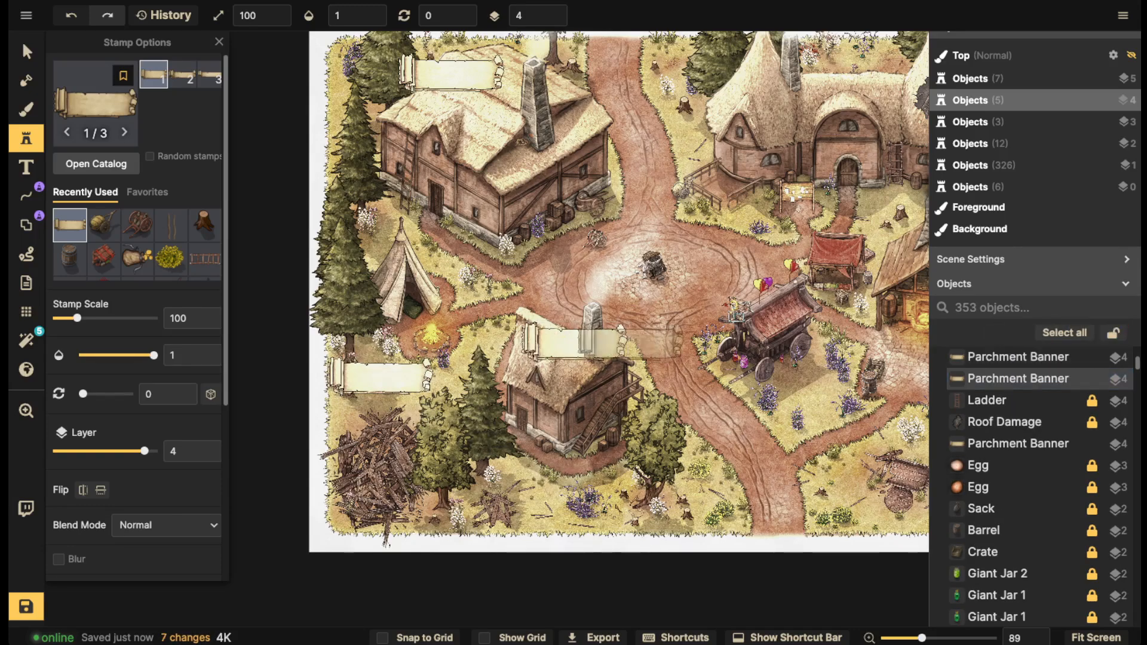
left_click_drag(777, 298, 527, 325)
left_click(527, 425)
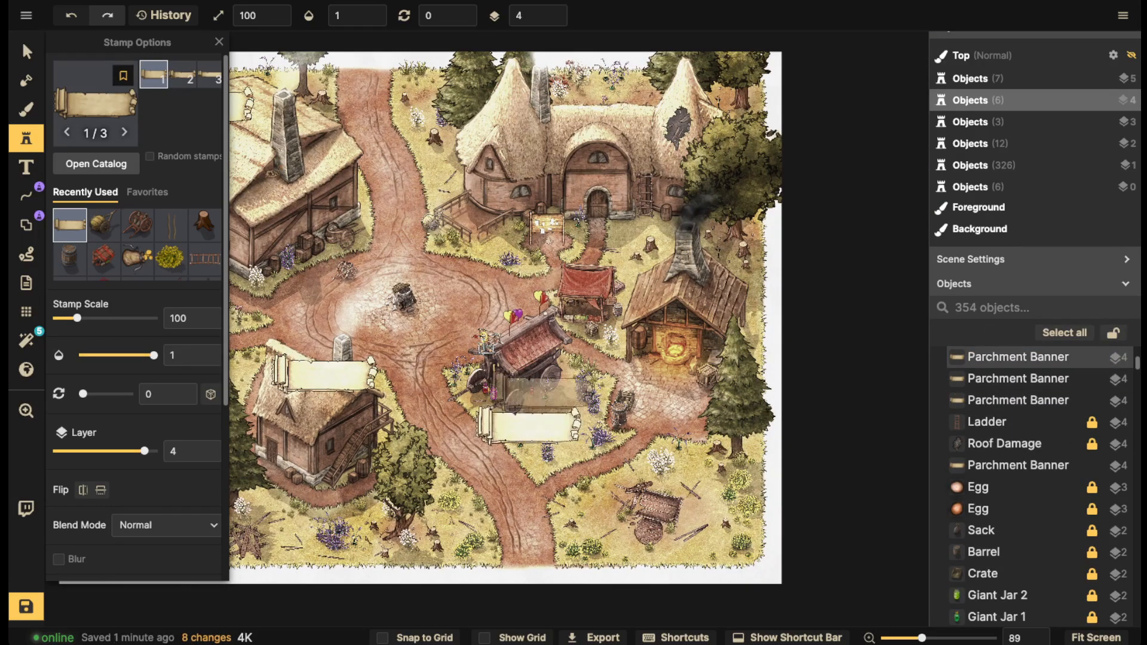
Stamp parchment banners above the red market stall, below the forge, and over the roof of the large house with pointed towers
scroll(615, 254, "down", 2)
left_click(616, 254)
scroll(615, 254, "up", 2)
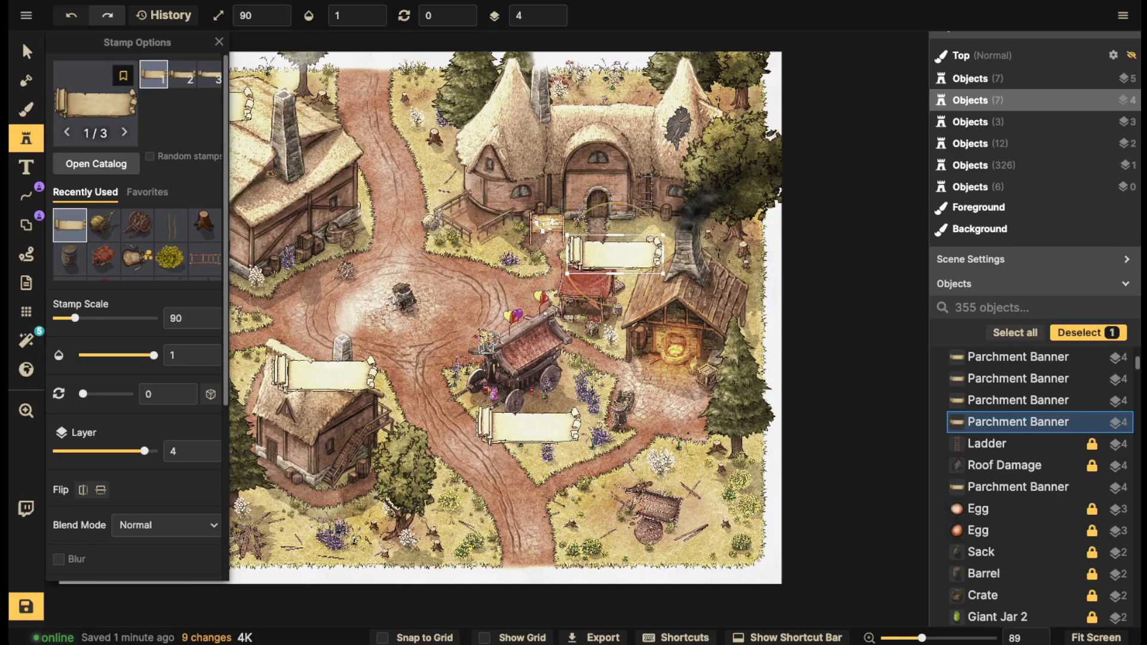
key("Escape")
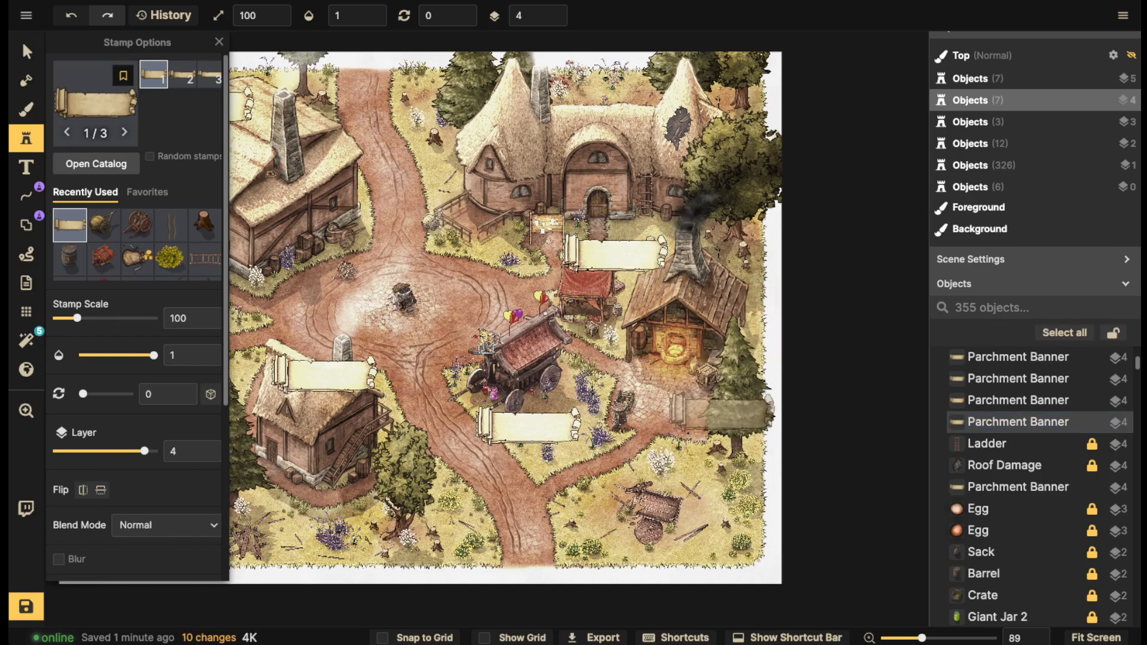
left_click(720, 418)
left_click_drag(609, 266, 634, 333)
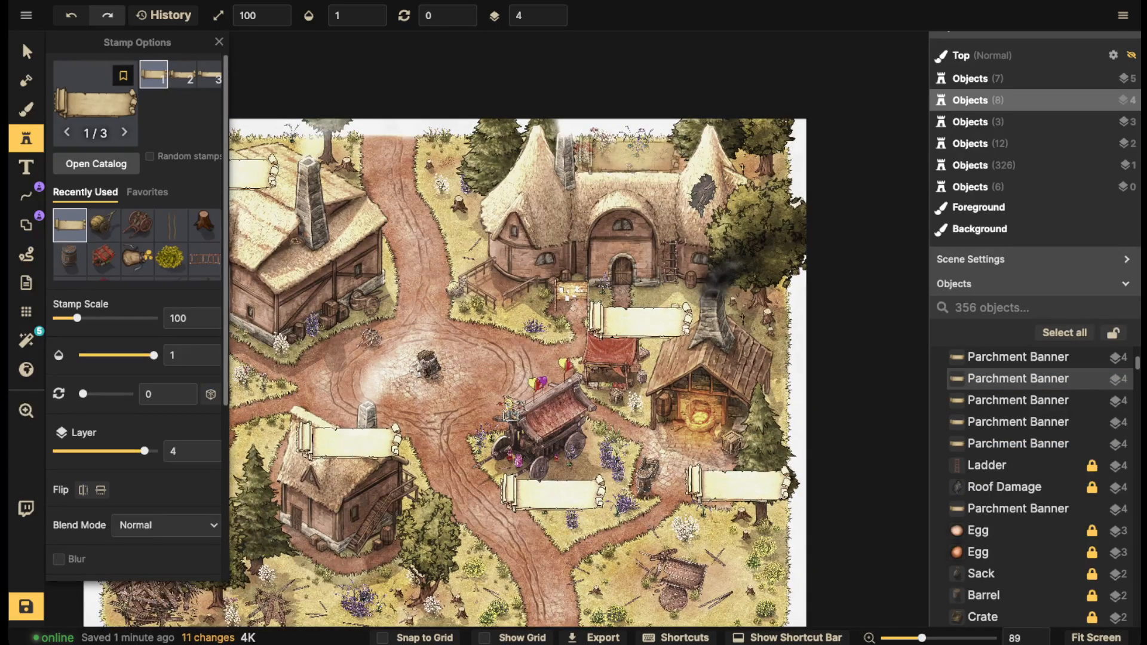
left_click(631, 160)
Select all parchment banners from the same stamp set and reduce their scale to 70
left_click_drag(294, 184, 495, 149)
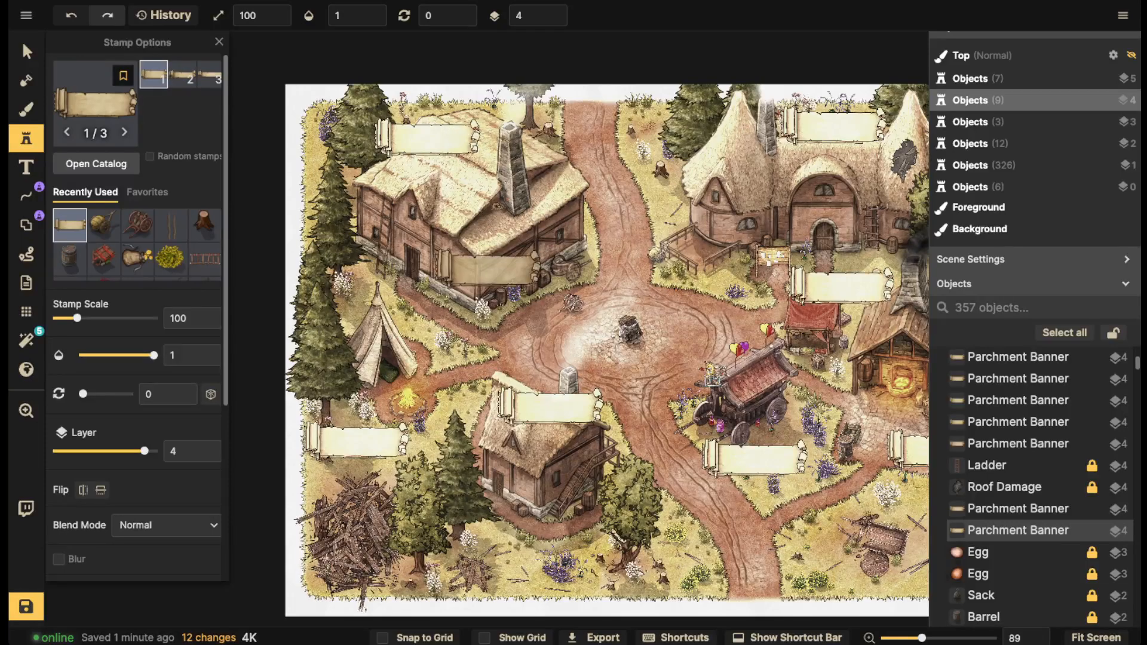
key("v")
left_click(427, 138)
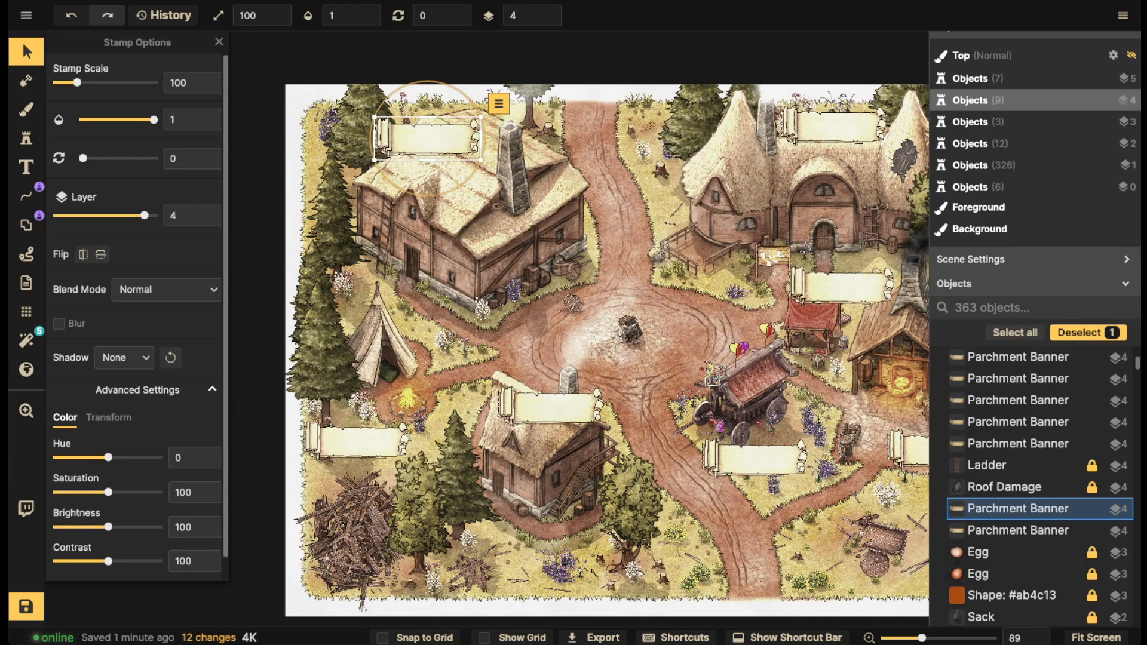
left_click(499, 103)
mouse_move(562, 127)
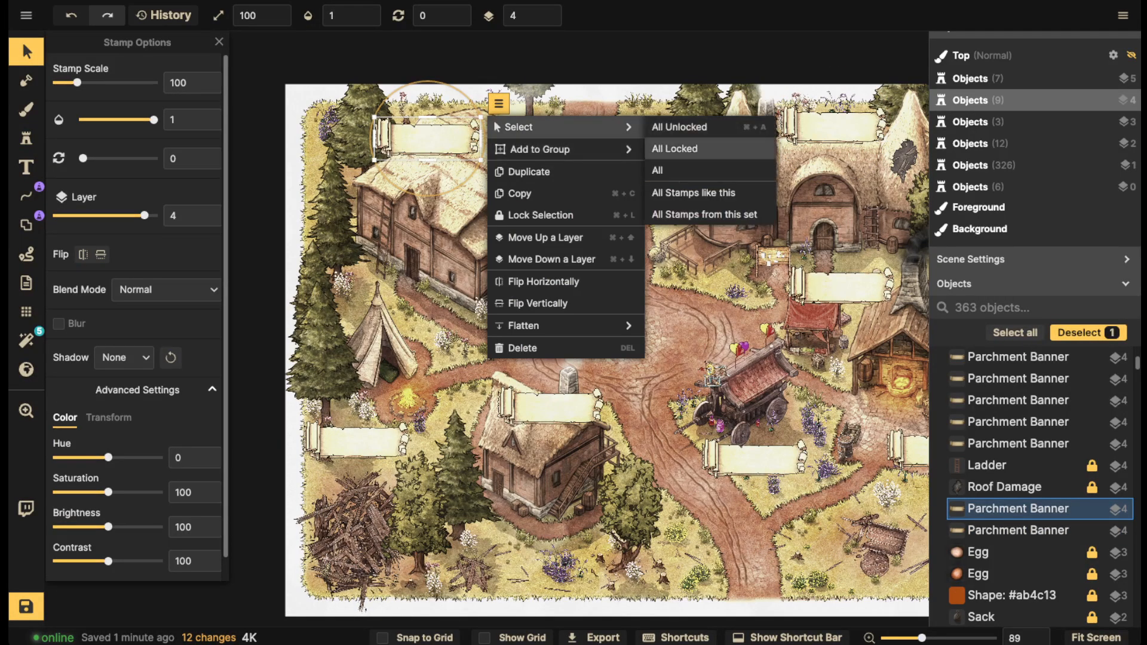
left_click(705, 214)
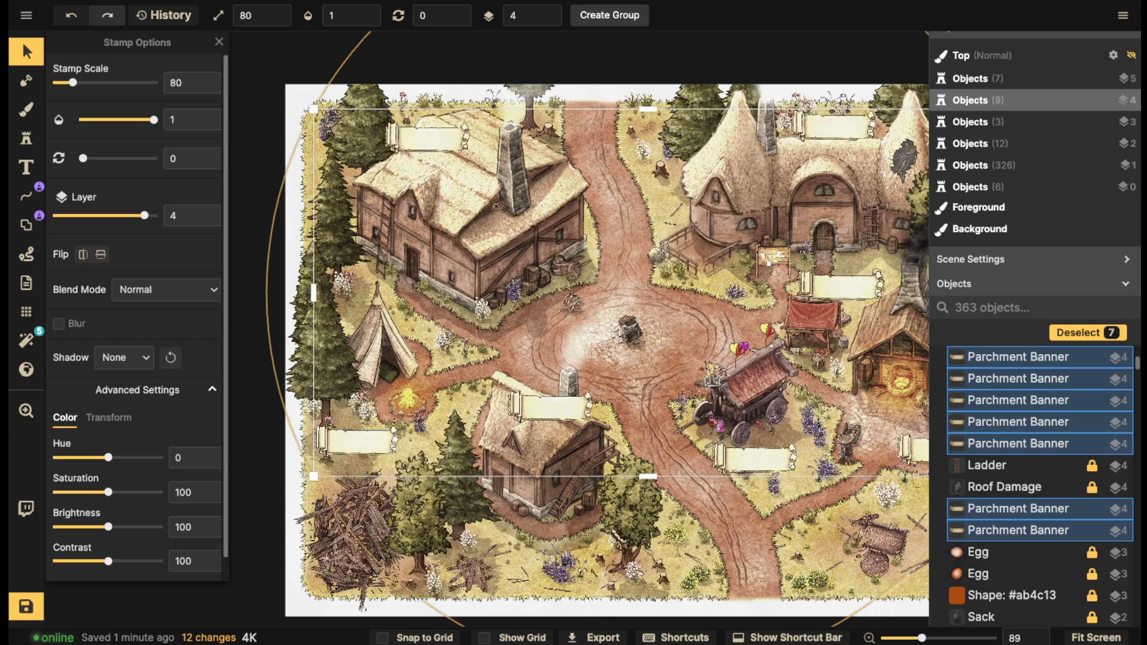
key("Escape")
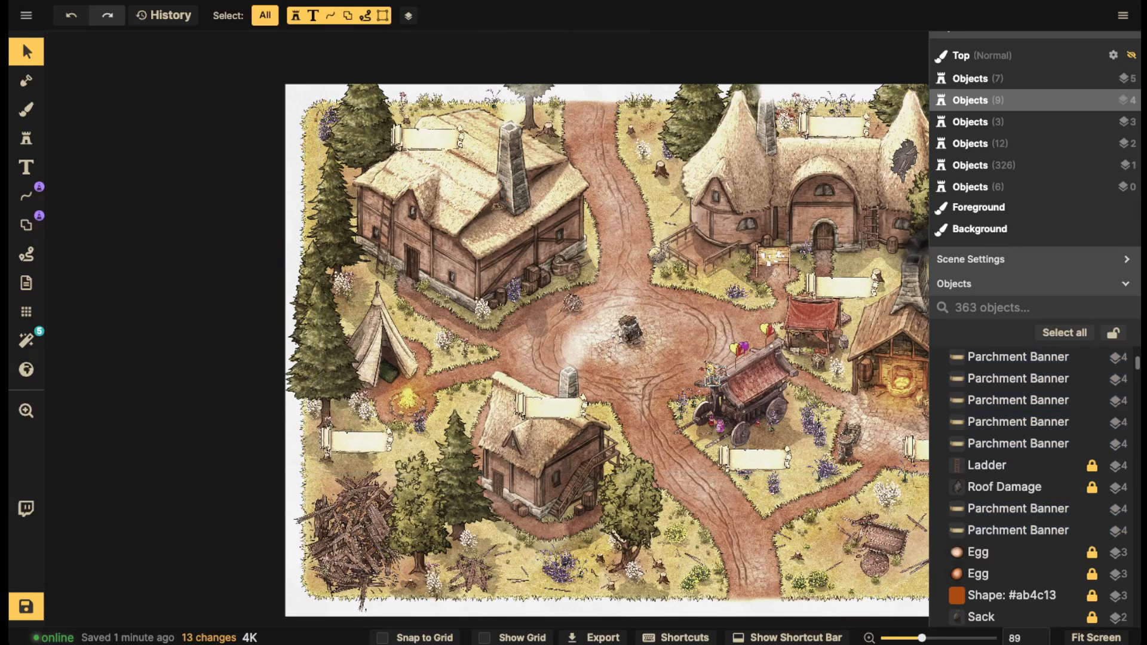
Duplicate the barn's parchment banner and place the copy just above the well in the plaza
left_click(428, 139)
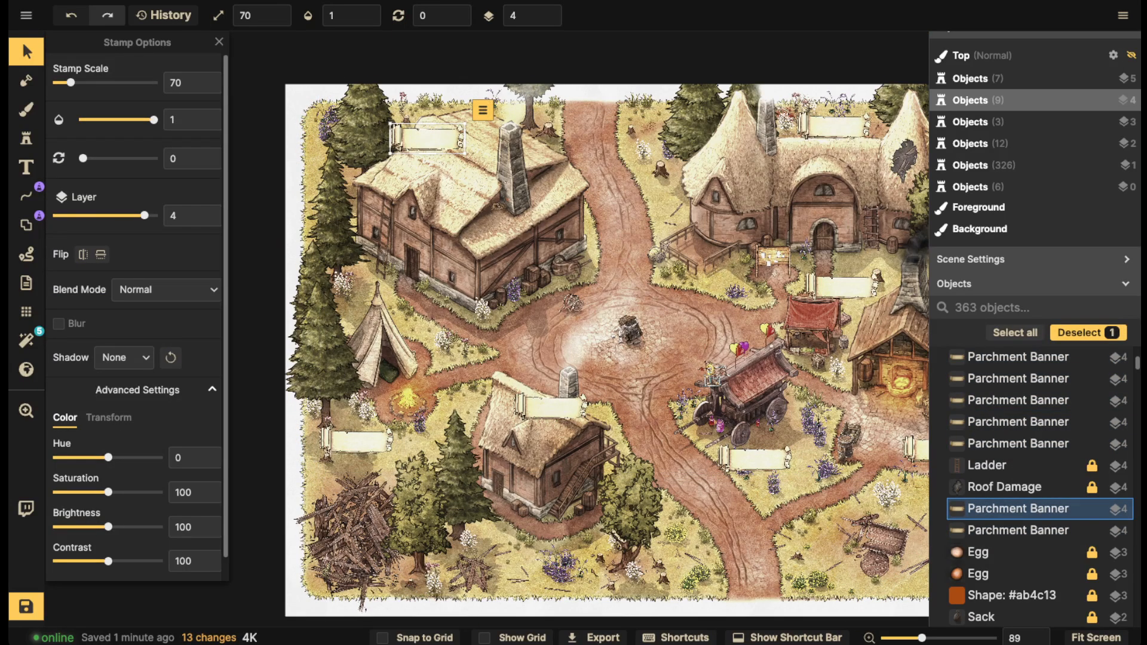
key("ctrl+v")
left_click_drag(379, 271, 273, 429)
key("space")
left_click_drag(273, 429, 612, 220)
key("space")
left_click_drag(612, 220, 498, 319)
key("Escape")
Nudge the parchment banner below the forge slightly upward
scroll(578, 280, "down", 3)
key("space")
left_click_drag(753, 442, 755, 439)
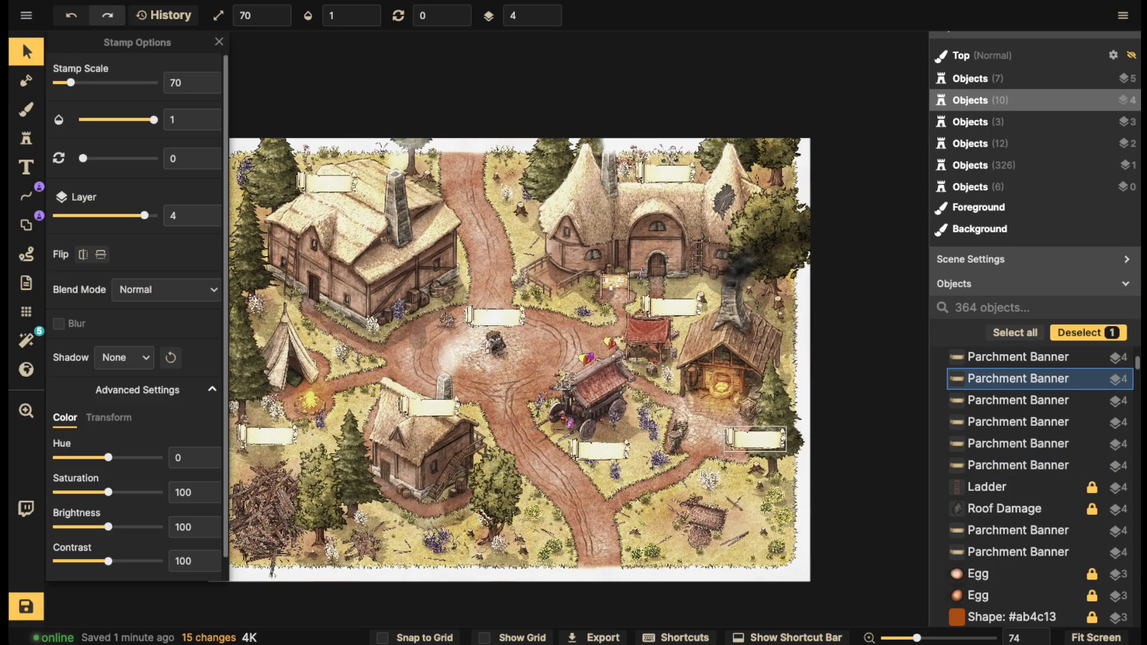
Nudge the parchment banner over the large house with pointed towers slightly down and to the left
key("Escape")
left_click(672, 307)
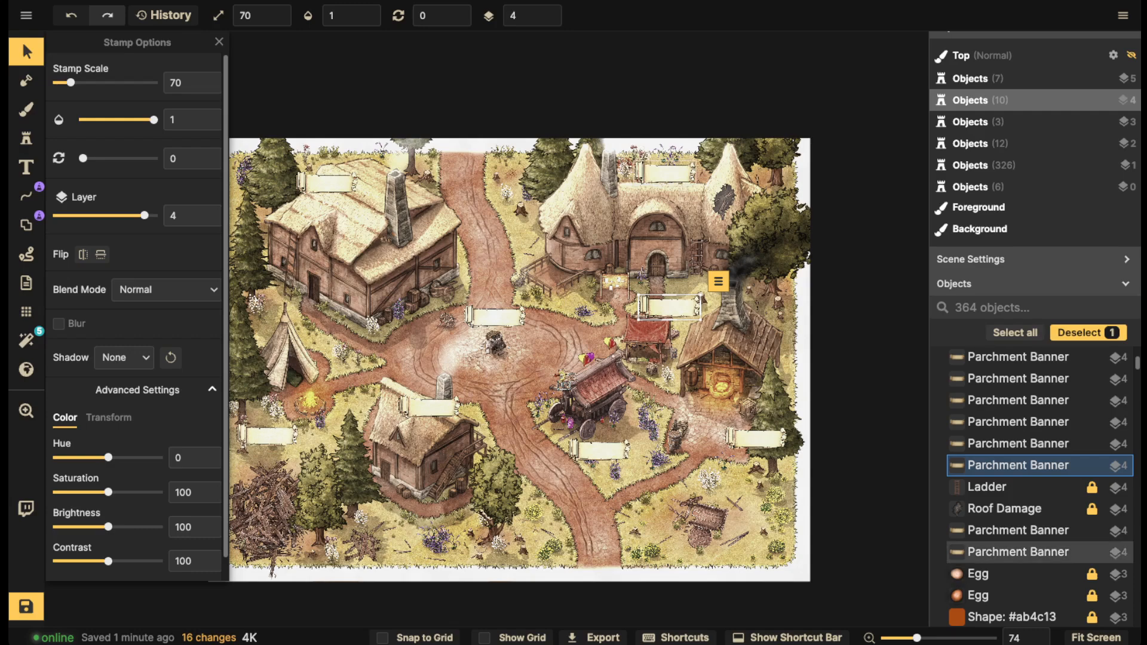
left_click_drag(667, 173, 661, 179)
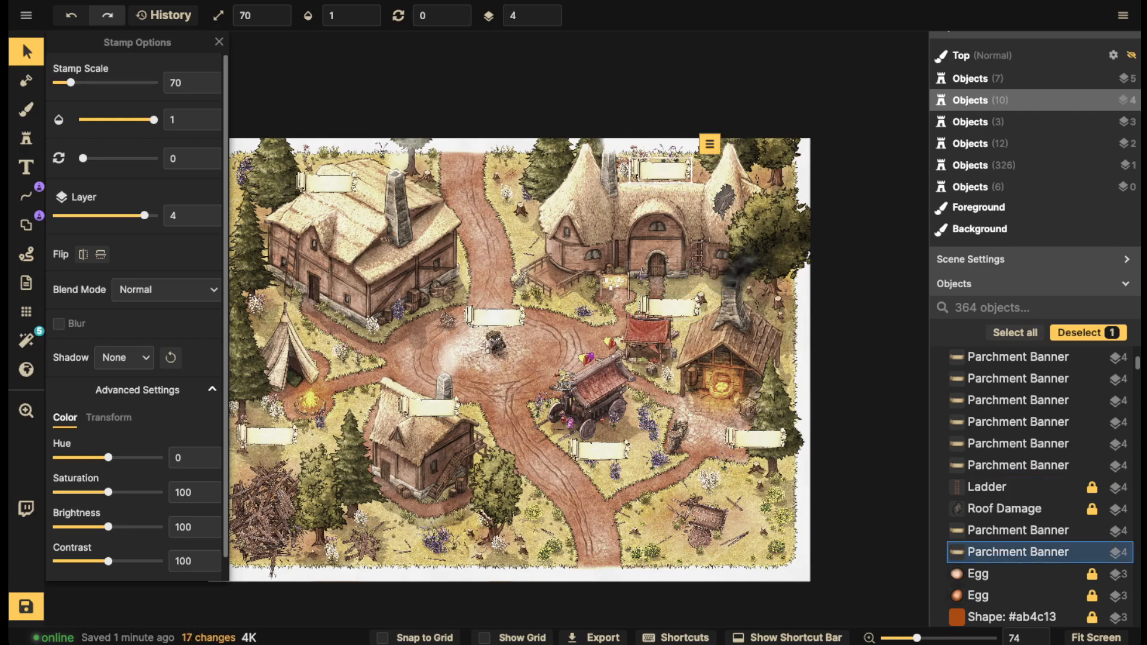
key("Escape")
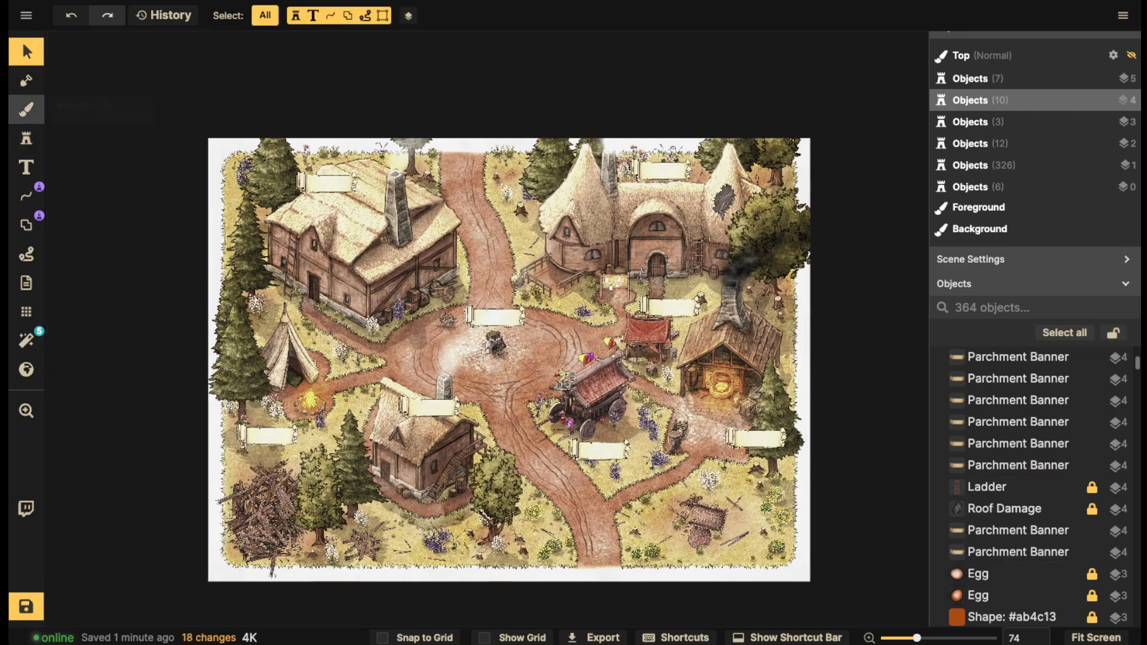
Set up the label text style as bold black (000000) without outline, at opacity 1 on layer 5
left_click(25, 168)
scroll(488, 263, "up", 6)
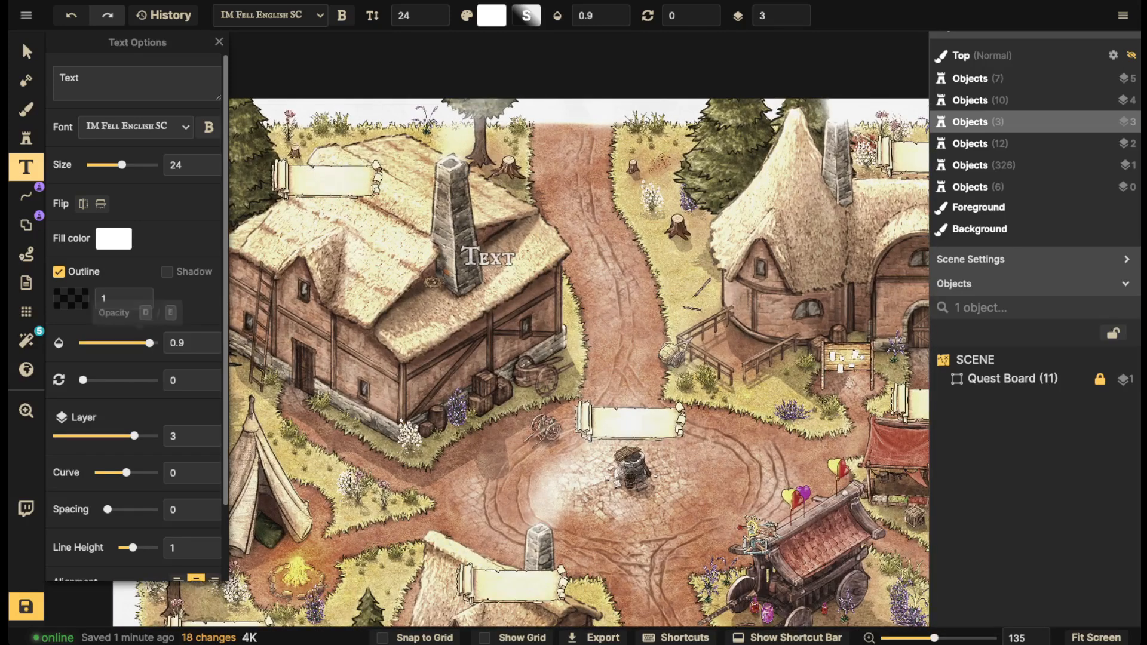
left_click_drag(149, 343, 156, 343)
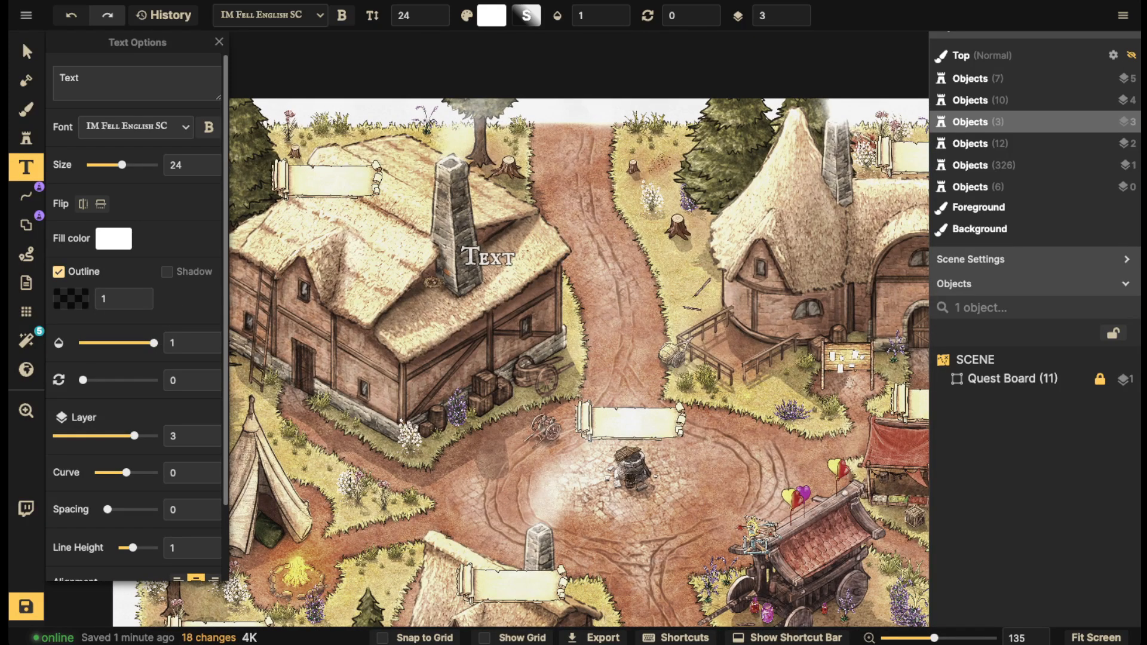
left_click(58, 272)
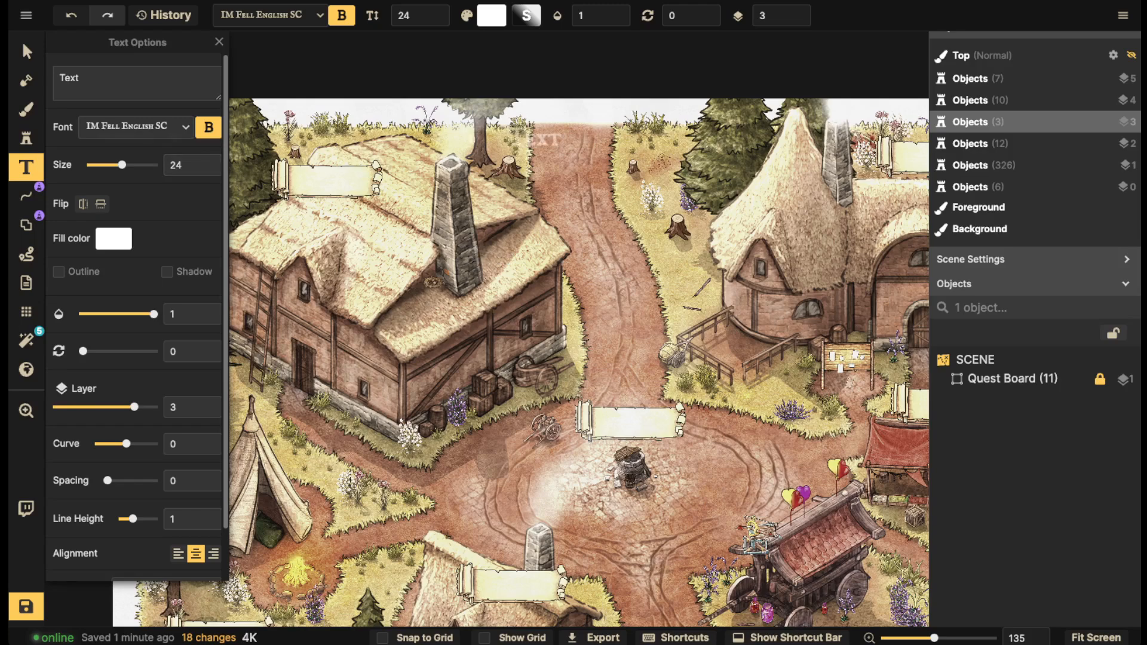
scroll(503, 150, "up", 3)
left_click(114, 239)
left_click(396, 361)
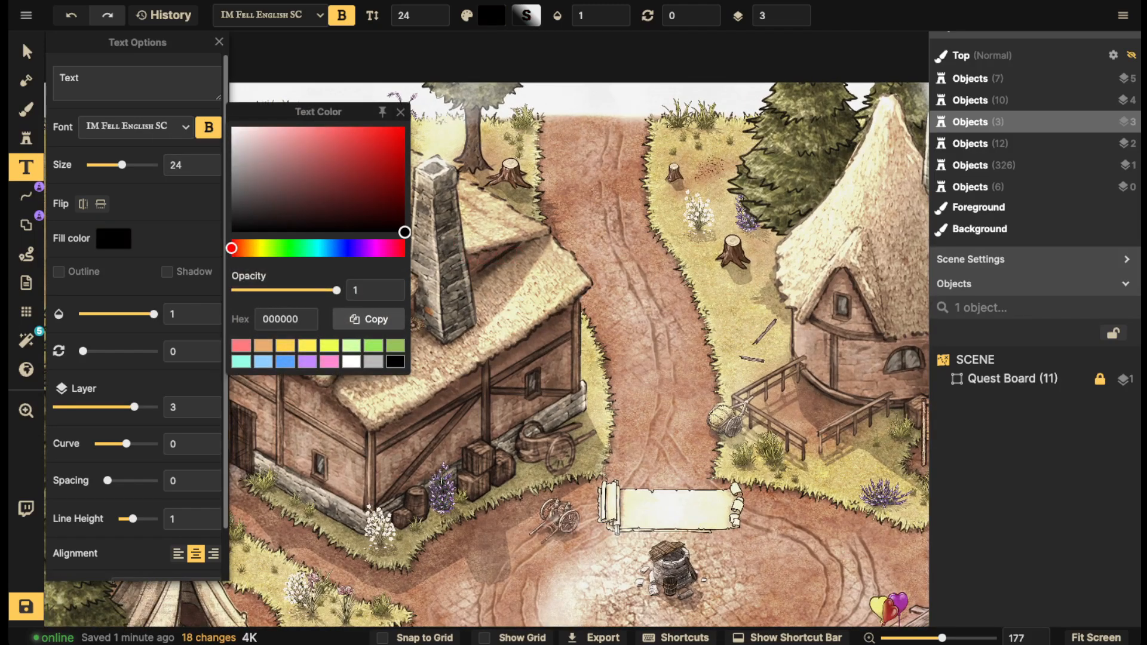
left_click(797, 10)
left_click(797, 11)
Add a size 14 text label reading "General Store" on two lines to the parchment banner over the barn's roof
left_click_drag(281, 189, 476, 198)
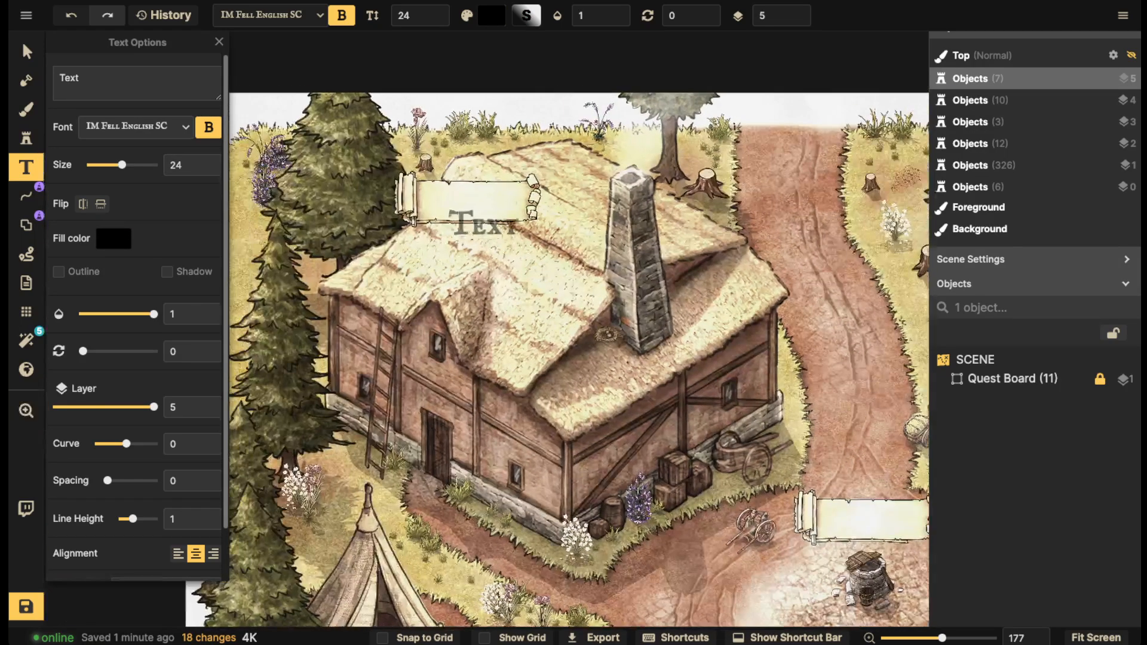
scroll(476, 198, "up", 1)
left_click(467, 203)
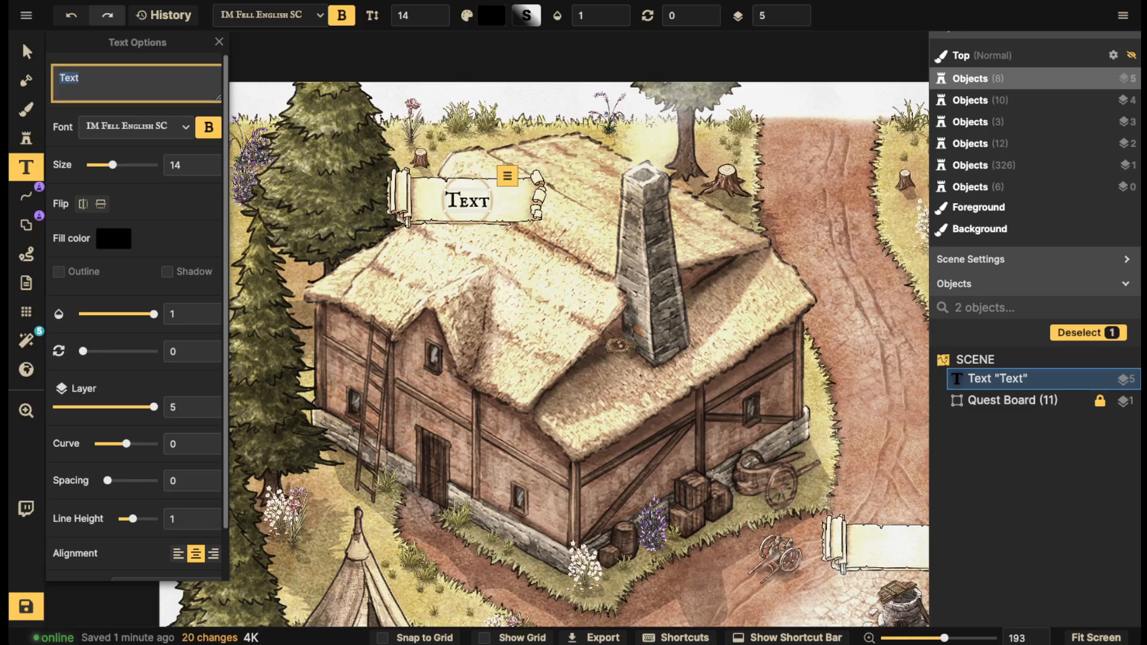
type("General")
key("Return")
type("Store")
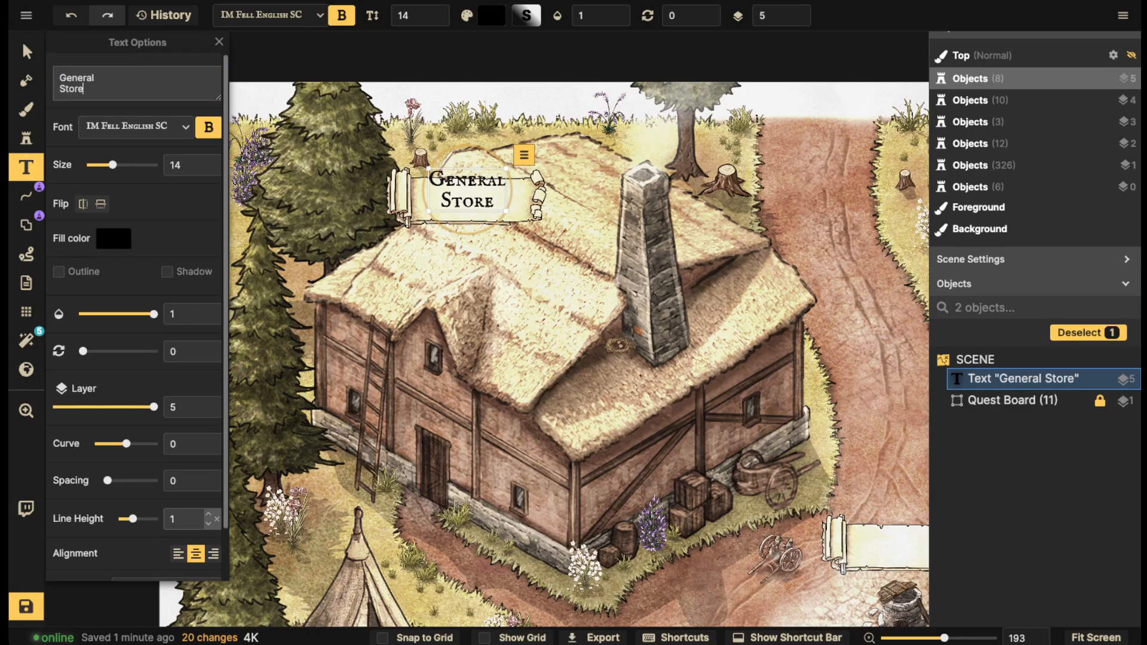
Set the General Store label's line height to 0.8 and move it down slightly to centre it on its banner
left_click(208, 523)
left_click(208, 523)
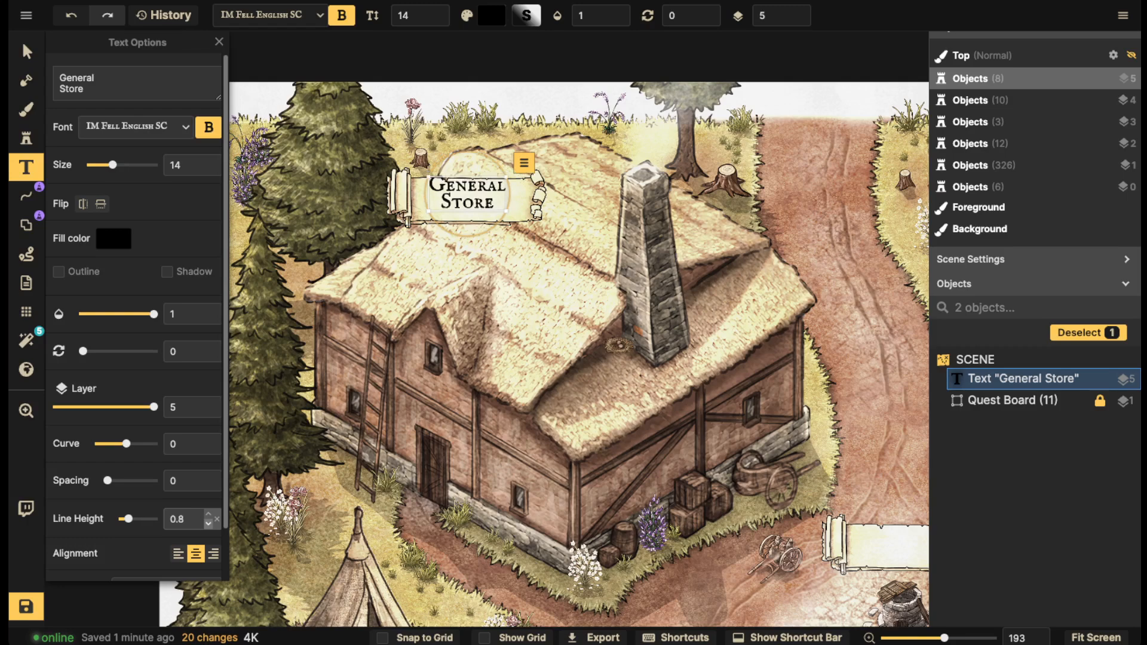
left_click(26, 80)
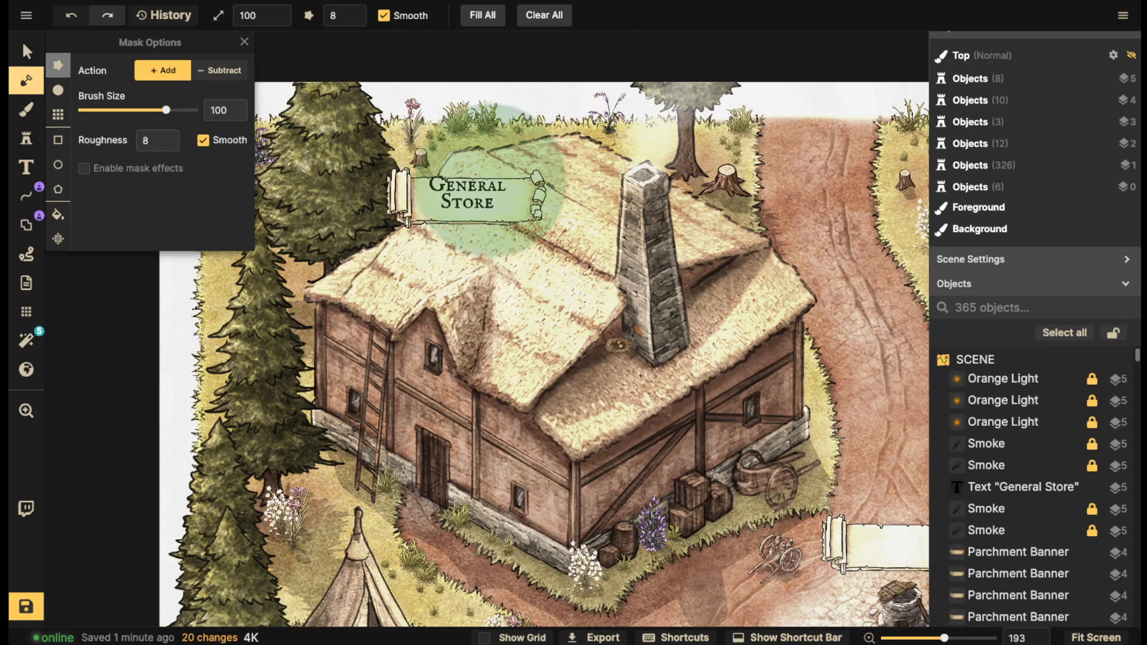
left_click(26, 52)
left_click(463, 215)
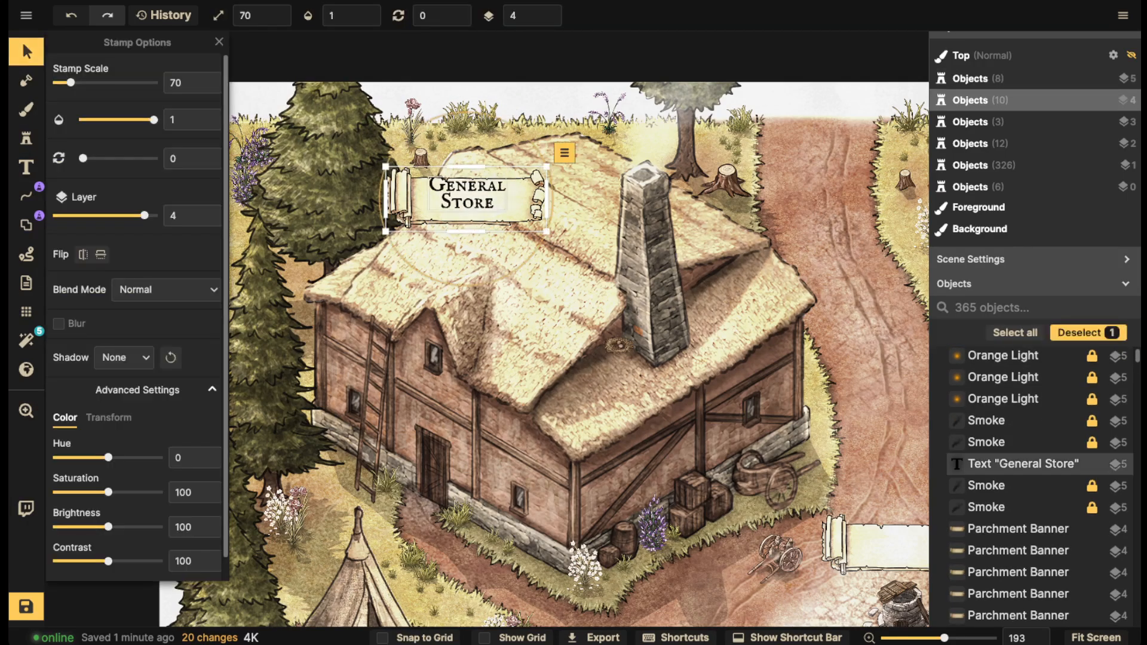
left_click(467, 197)
left_click_drag(467, 197, 469, 205)
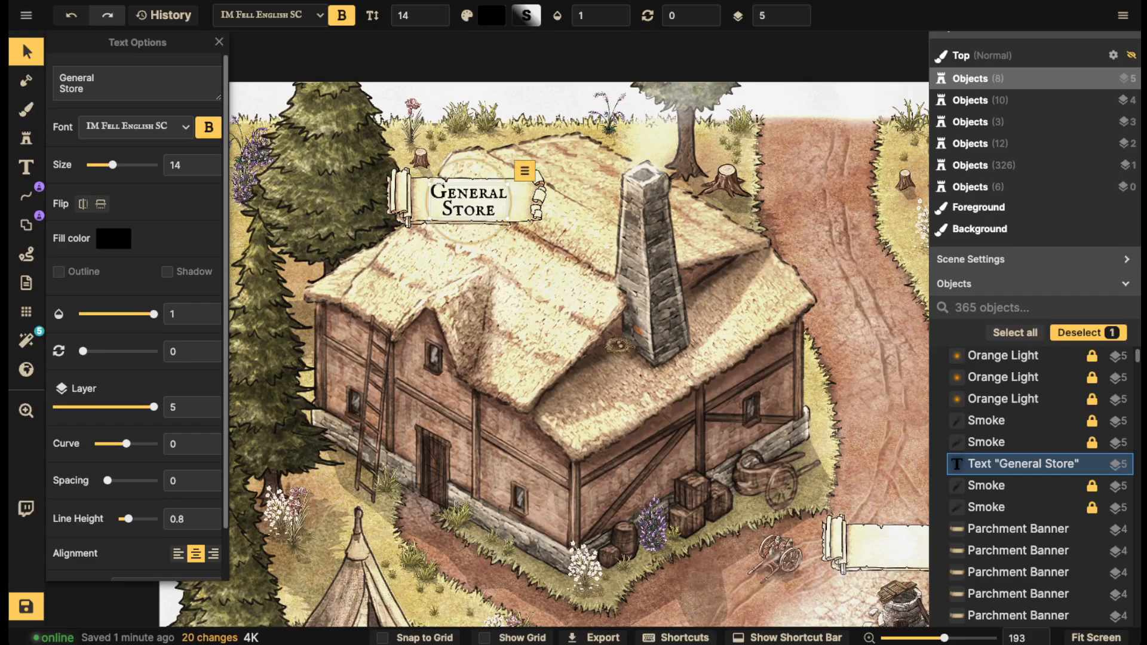
Add the two-line label "Old Man's Tent" to the parchment banner below the tent and centre it there
left_click(26, 167)
key("space")
left_click_drag(473, 469, 644, 3)
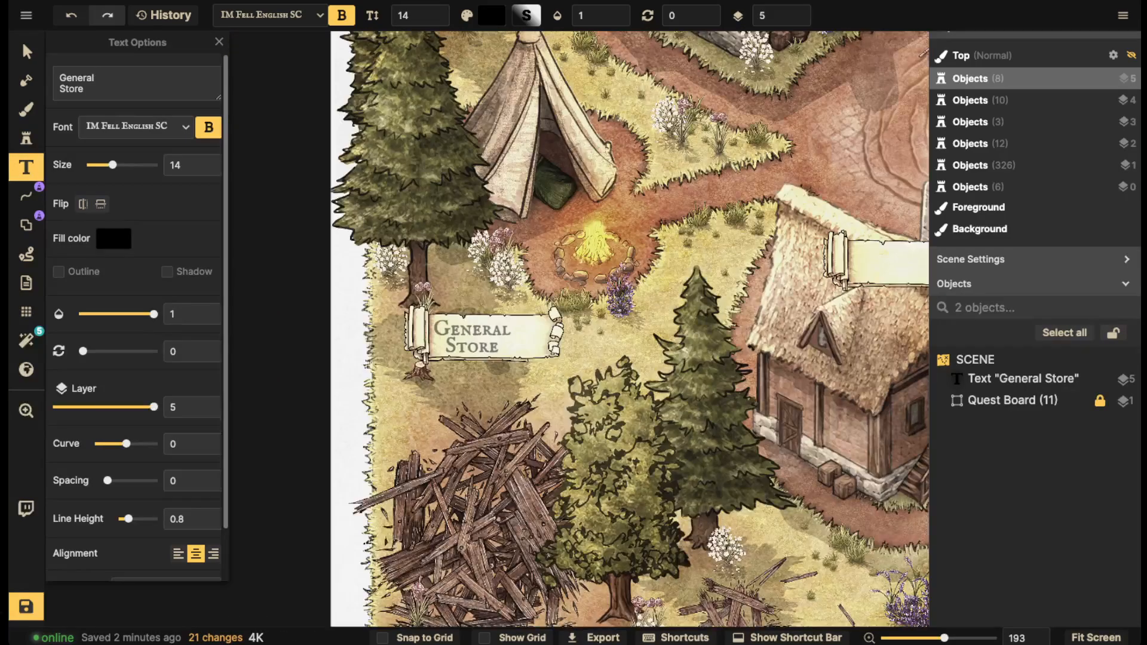
left_click(483, 343)
type("Old M")
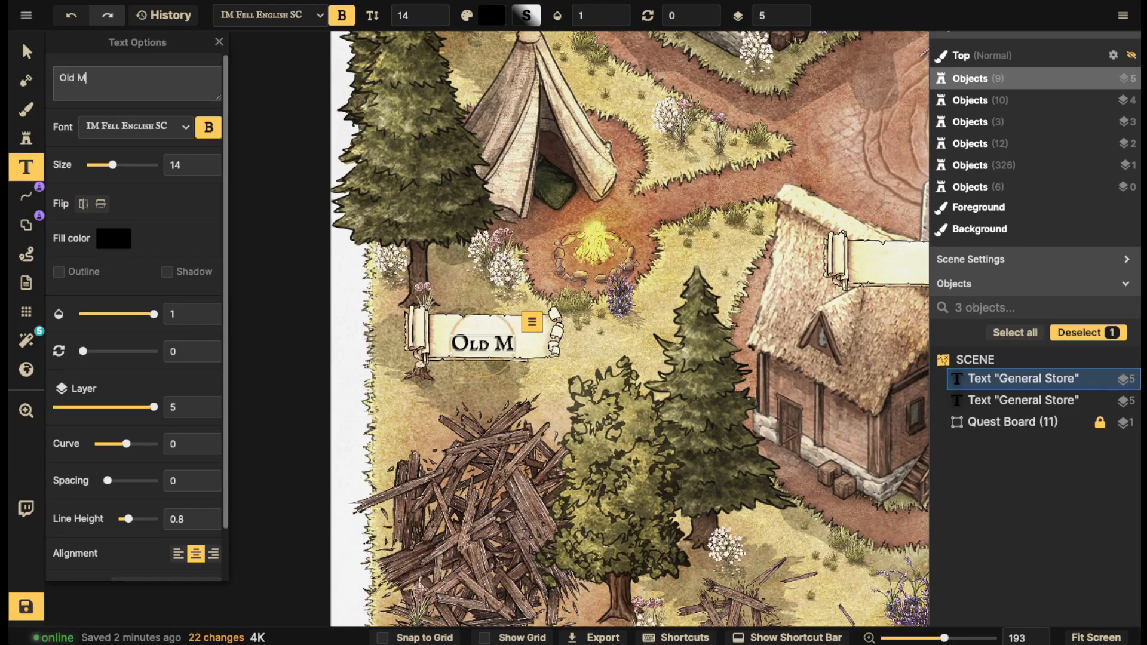
type("an';s")
key("BackSpace")
key("BackSpace")
type("s")
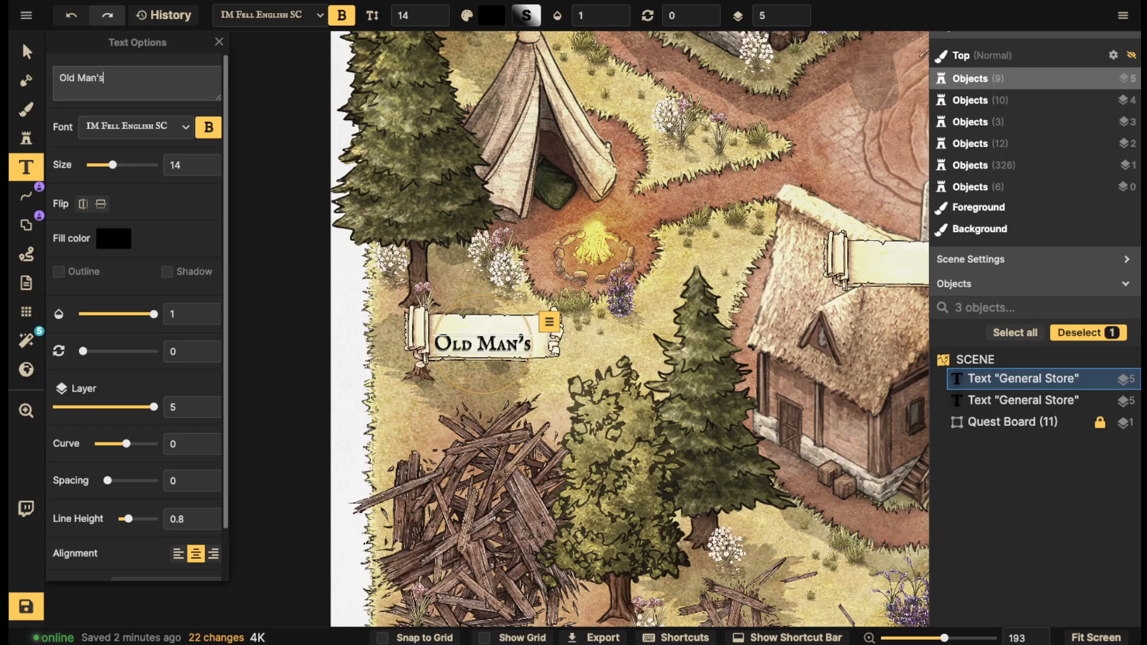
key("Return")
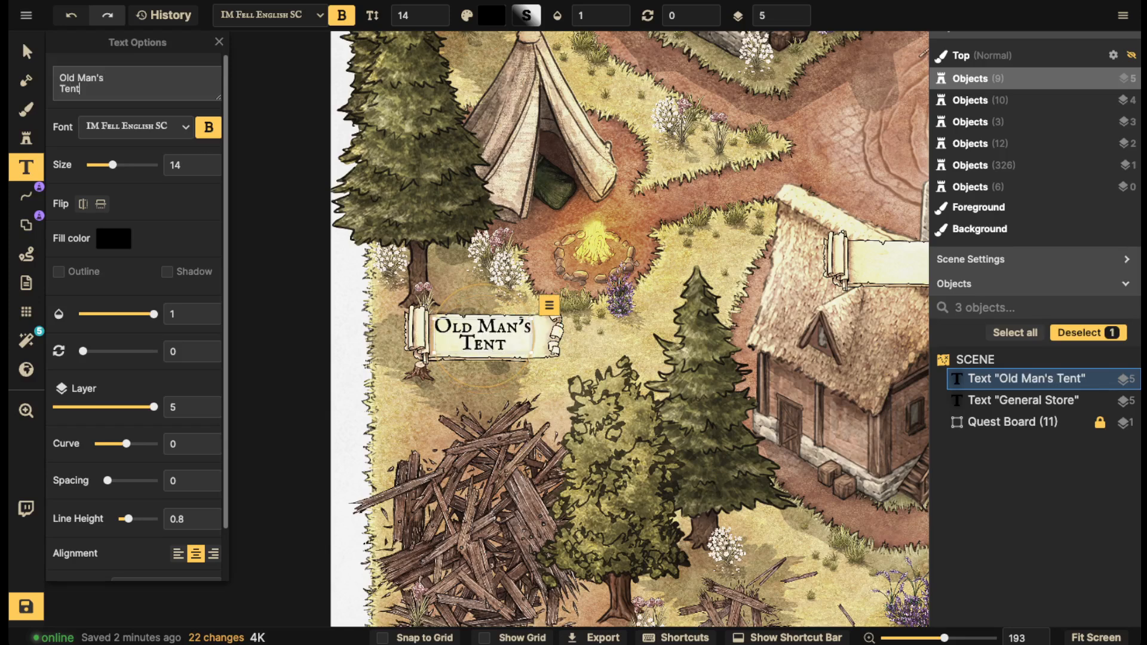
key("Escape")
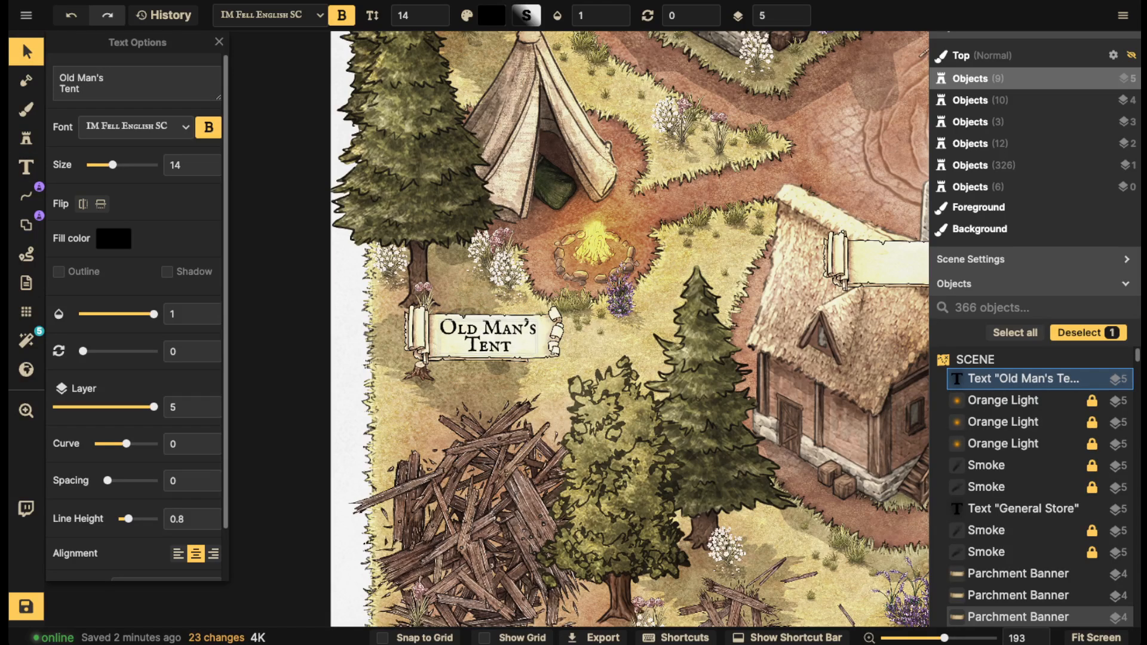
key("Escape")
Place a new text label on the parchment banner over the small house with the outside staircase
left_click(26, 167)
left_click_drag(747, 262, 341, 272)
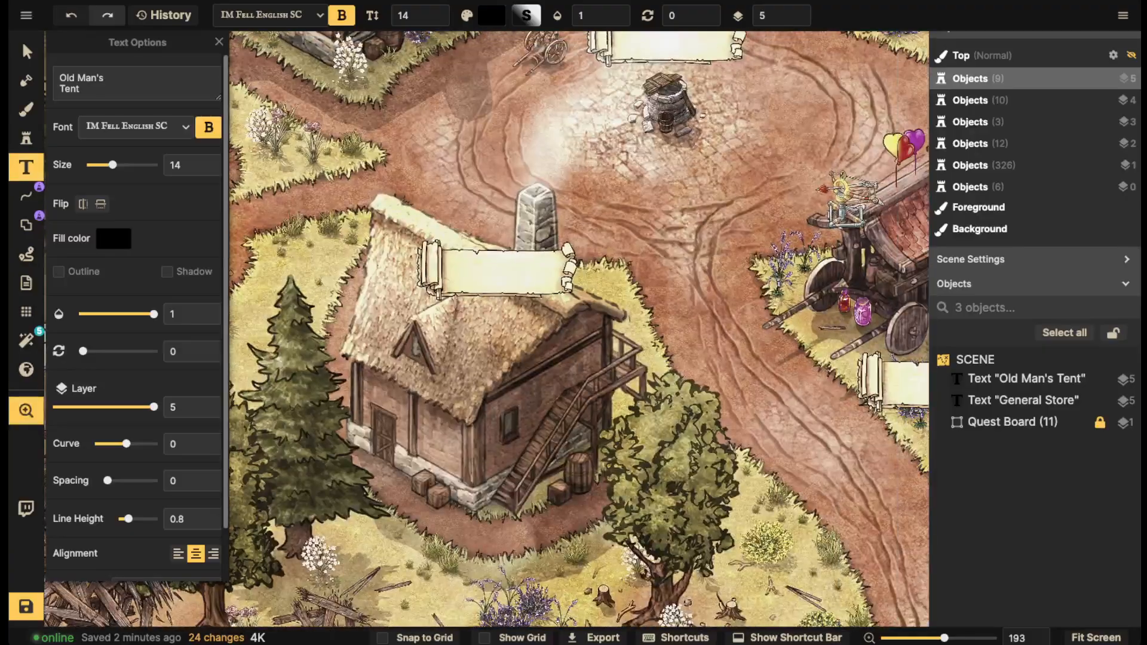
scroll(508, 302, "down", 3)
left_click_drag(514, 302, 583, 429)
scroll(571, 412, "down", 3)
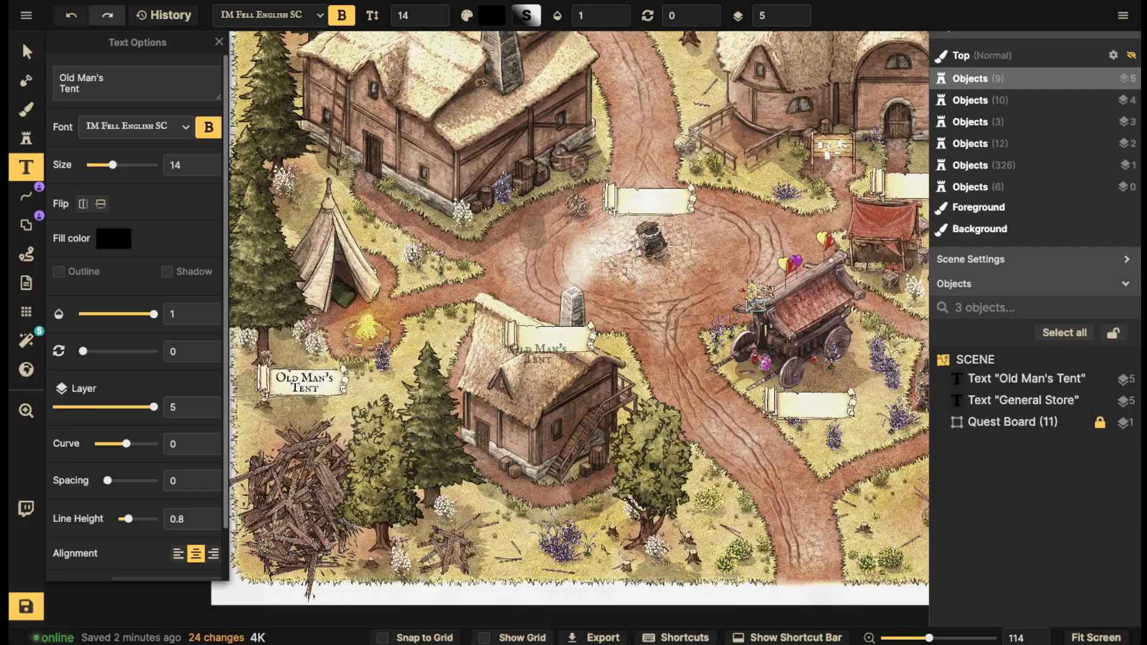
scroll(553, 339, "up", 2)
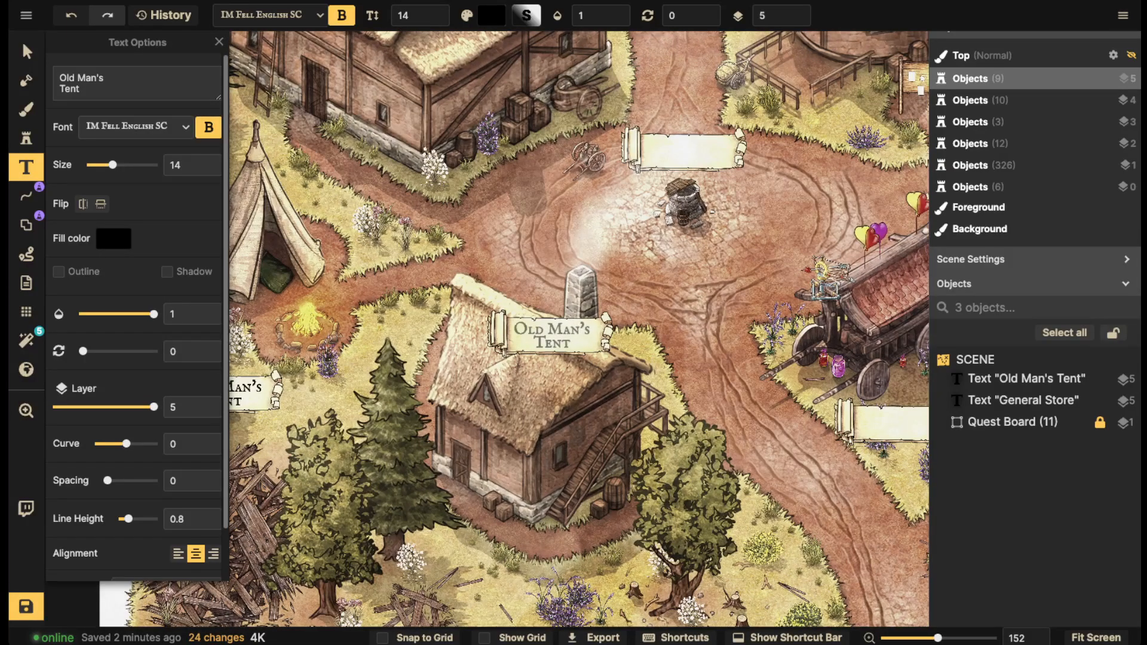
left_click_drag(724, 340, 709, 366)
scroll(709, 366, "down", 1)
scroll(669, 338, "up", 2)
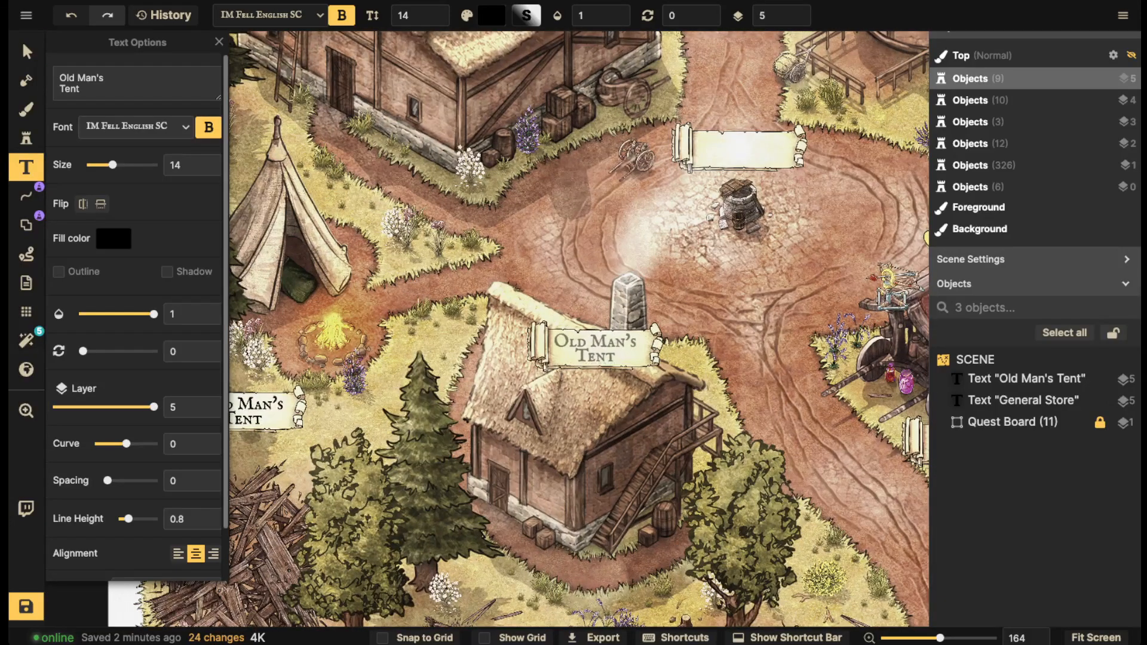
left_click(594, 349)
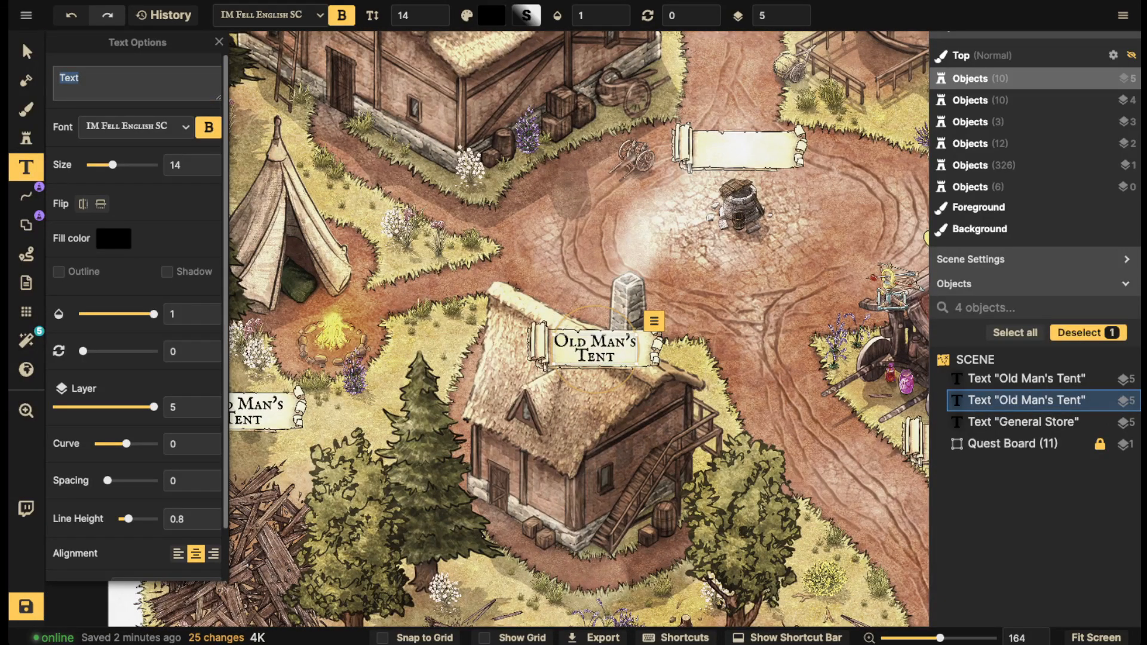
Set the small house label's text to "Bounty Office" on two lines
type("Bunty")
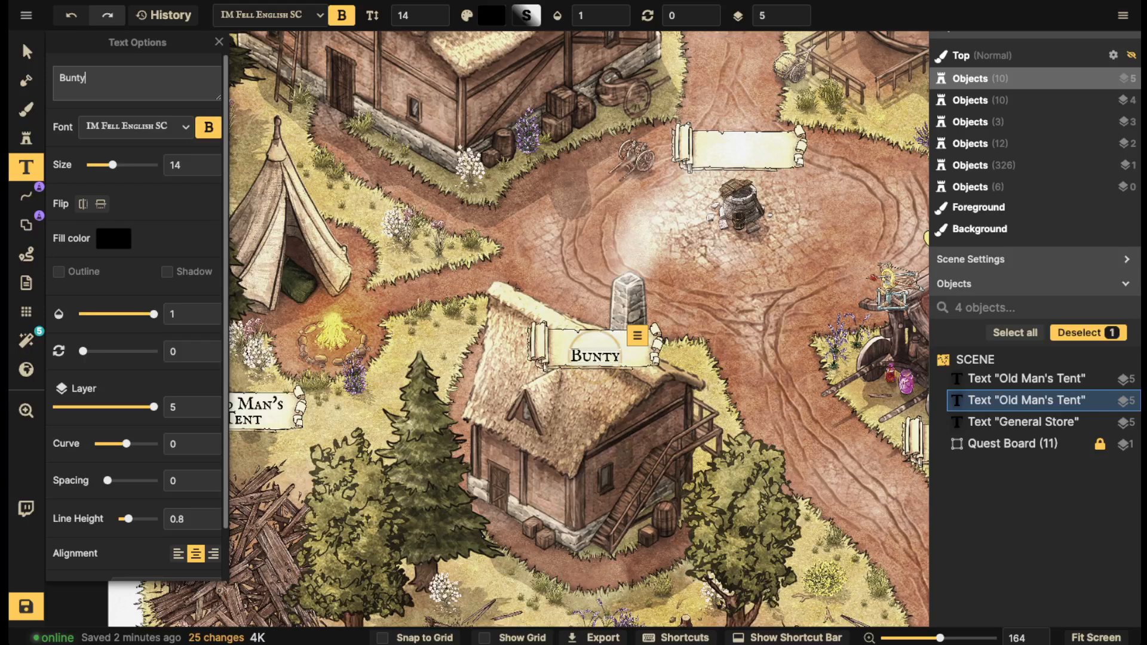
key("BackSpace")
key("BackSpace")
key("BackSpace")
key("BackSpace")
type("u")
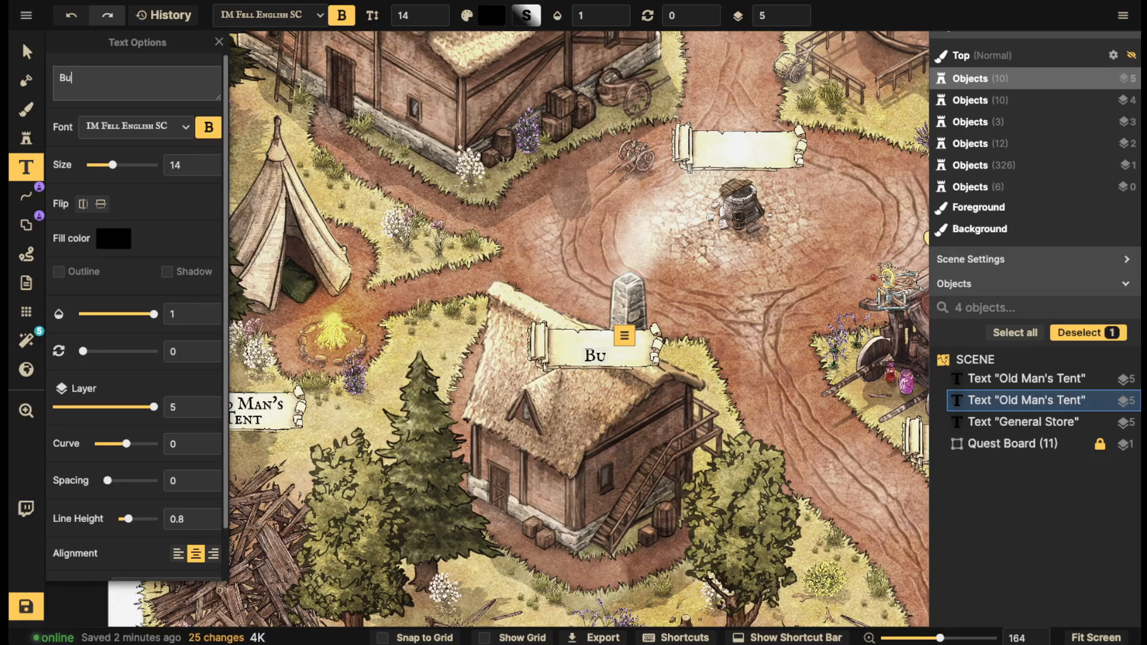
key("BackSpace")
type("ounty")
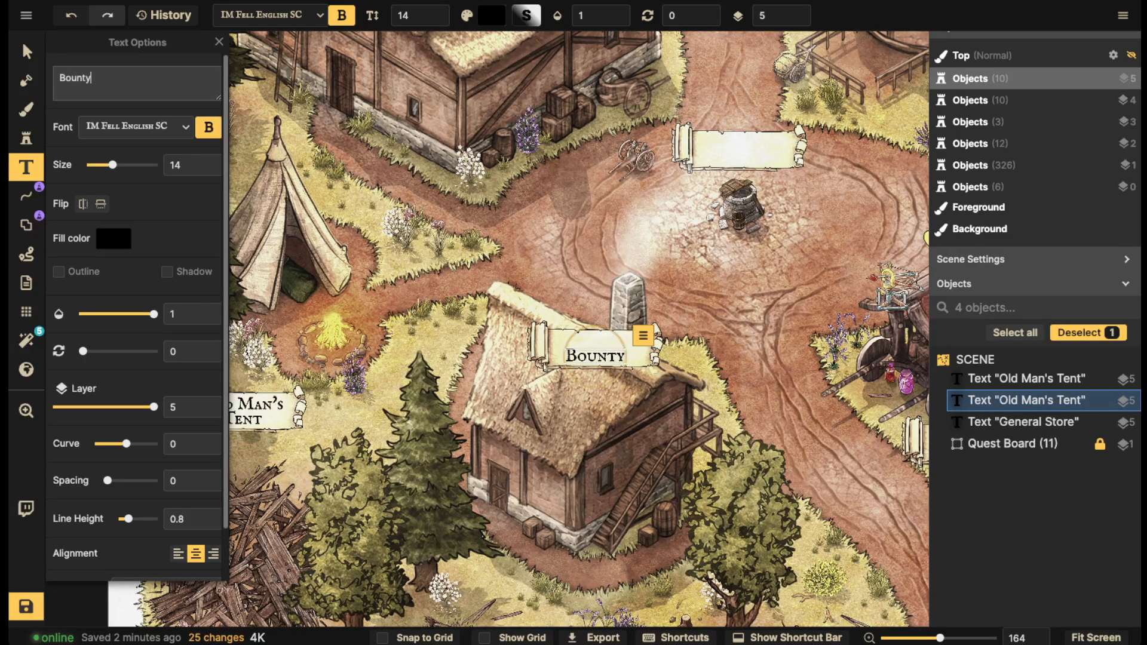
key("Return")
type("Office")
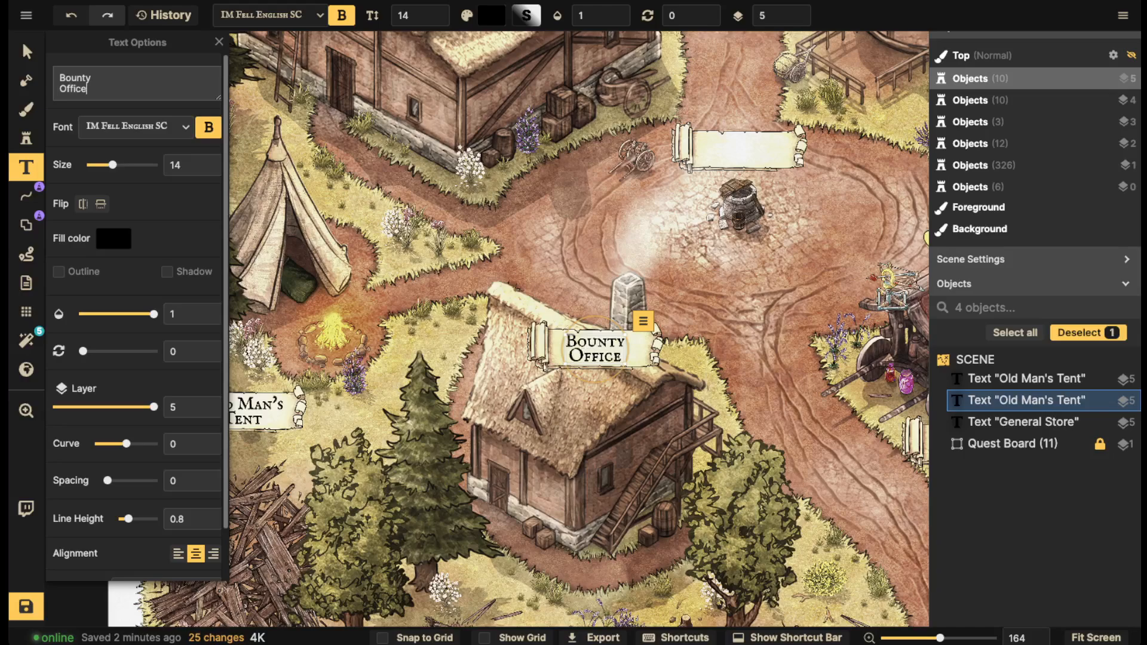
Fine-tune the alignment of the Bounty Office label and its parchment banner
left_click(27, 52)
key("space")
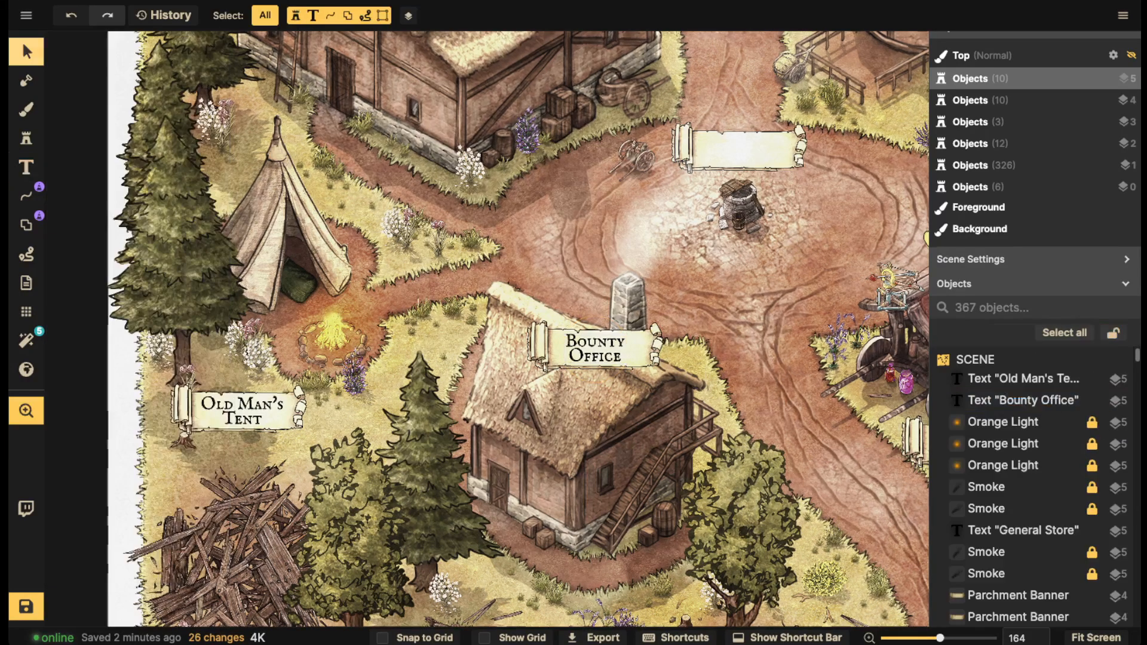
left_click_drag(622, 251, 299, 457)
key("space")
left_click_drag(286, 552, 384, 366)
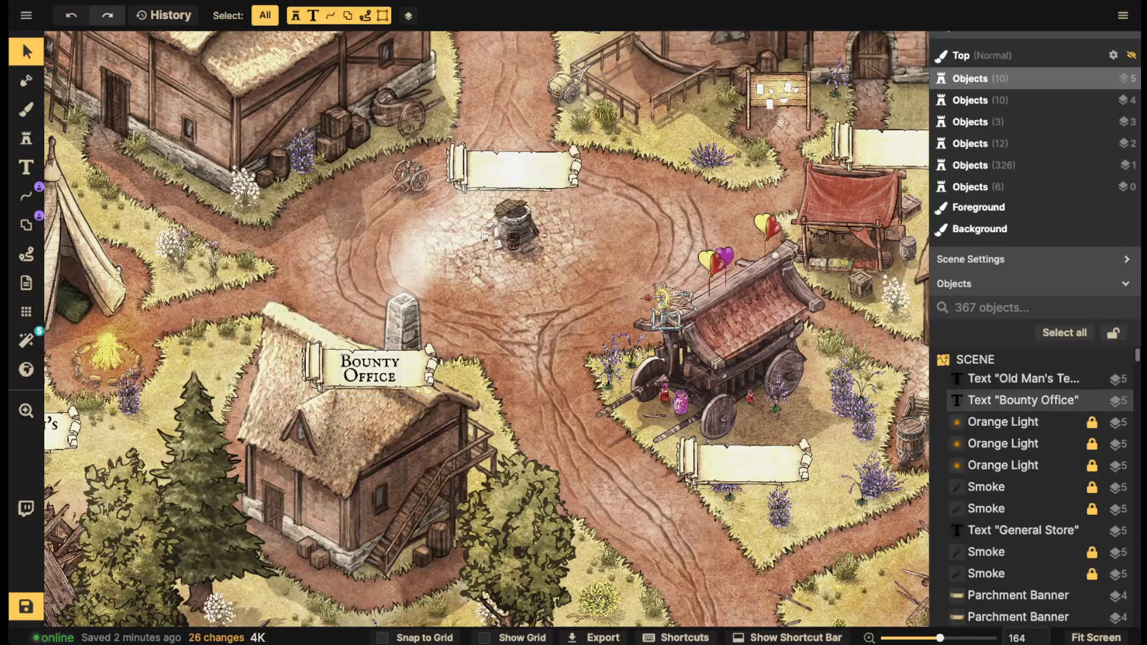
left_click(370, 367)
key("Escape")
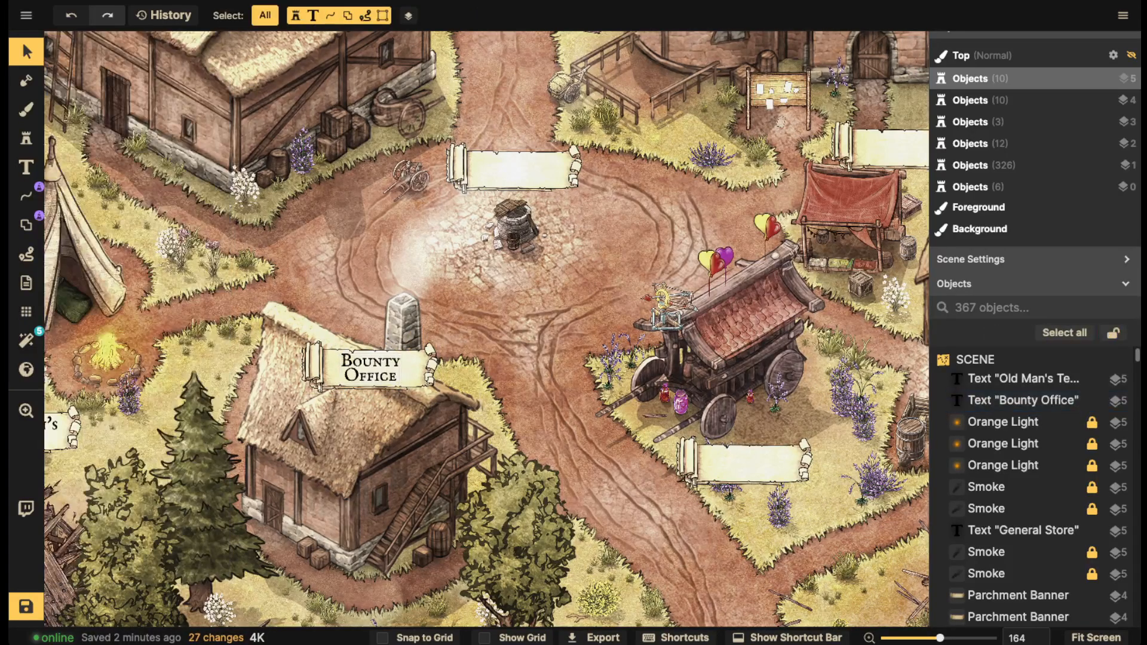
Add the two-line label "Love Doctor" to the parchment banner below the covered wagon with the balloons
left_click(27, 168)
key("space")
left_click_drag(754, 459, 528, 446)
left_click(525, 449)
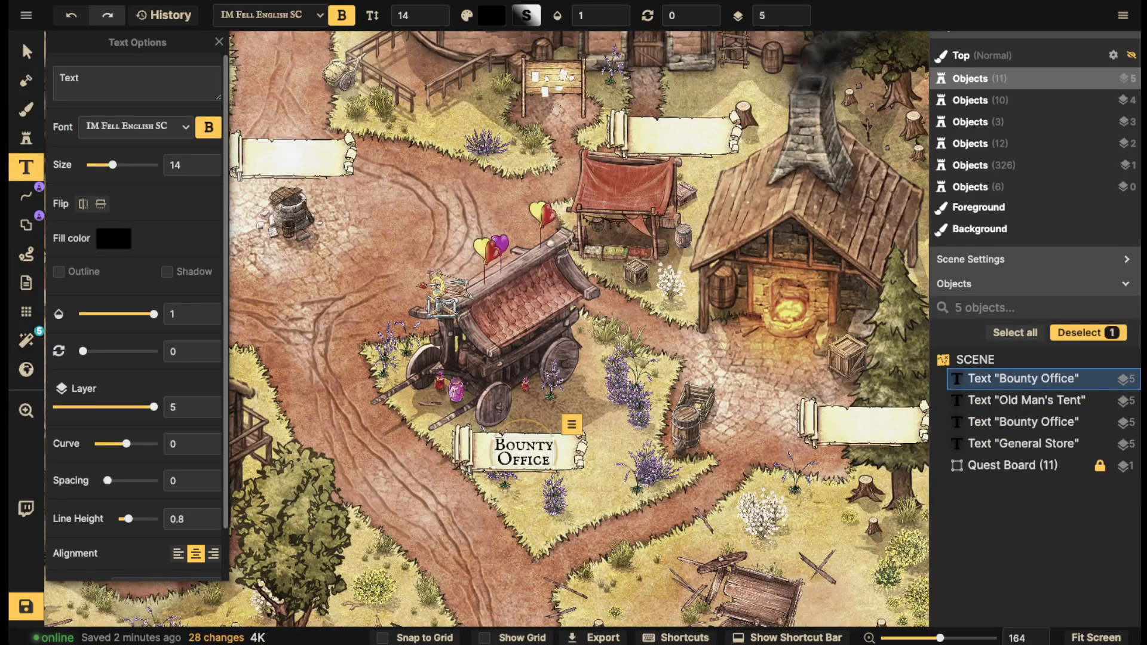
type("Love")
key("Return")
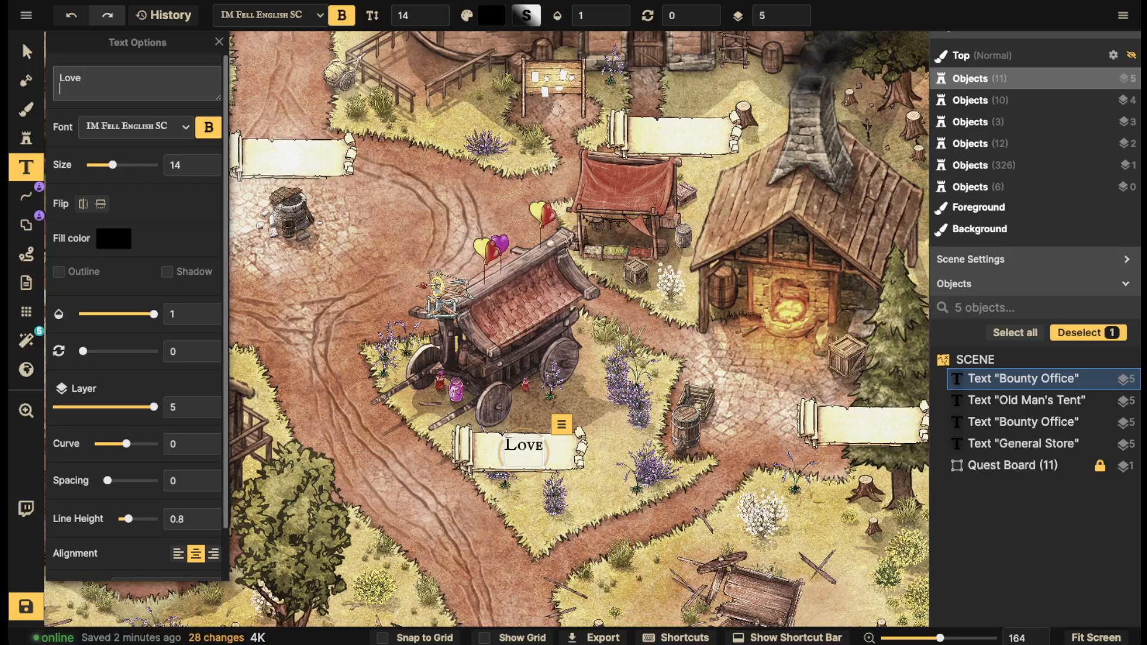
type("Doctor")
left_click_drag(524, 452, 522, 450)
key("Escape")
Add the label "Market" to the parchment banner above the red-canopied stall and align it on the banner
key("space")
left_click_drag(710, 210, 633, 474)
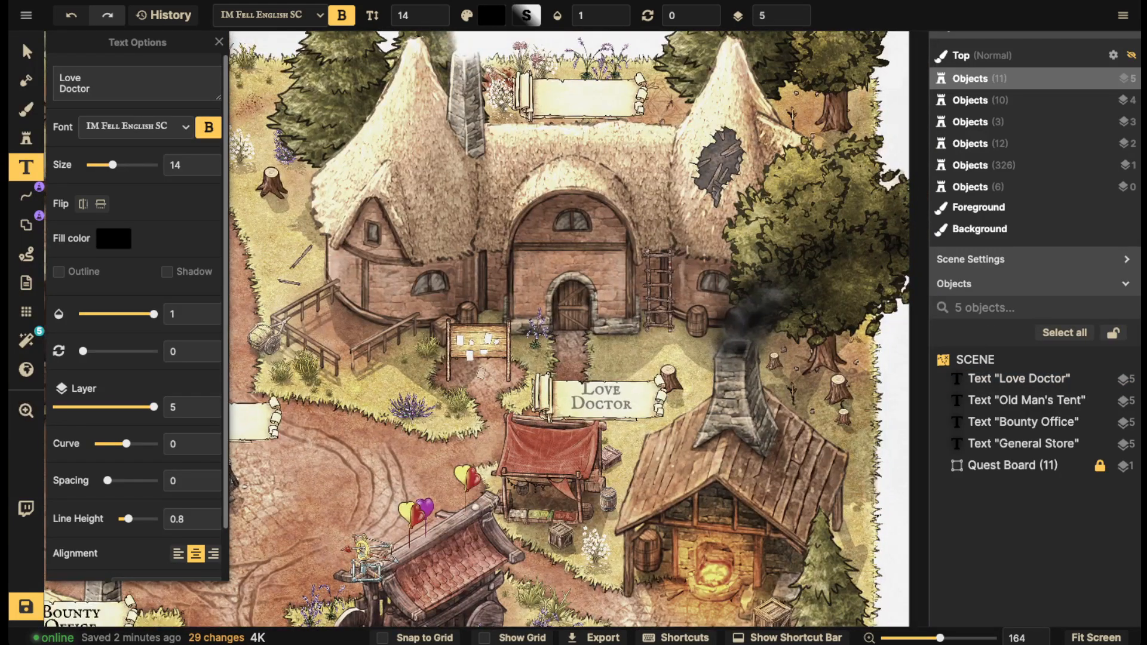
left_click(601, 399)
type("market")
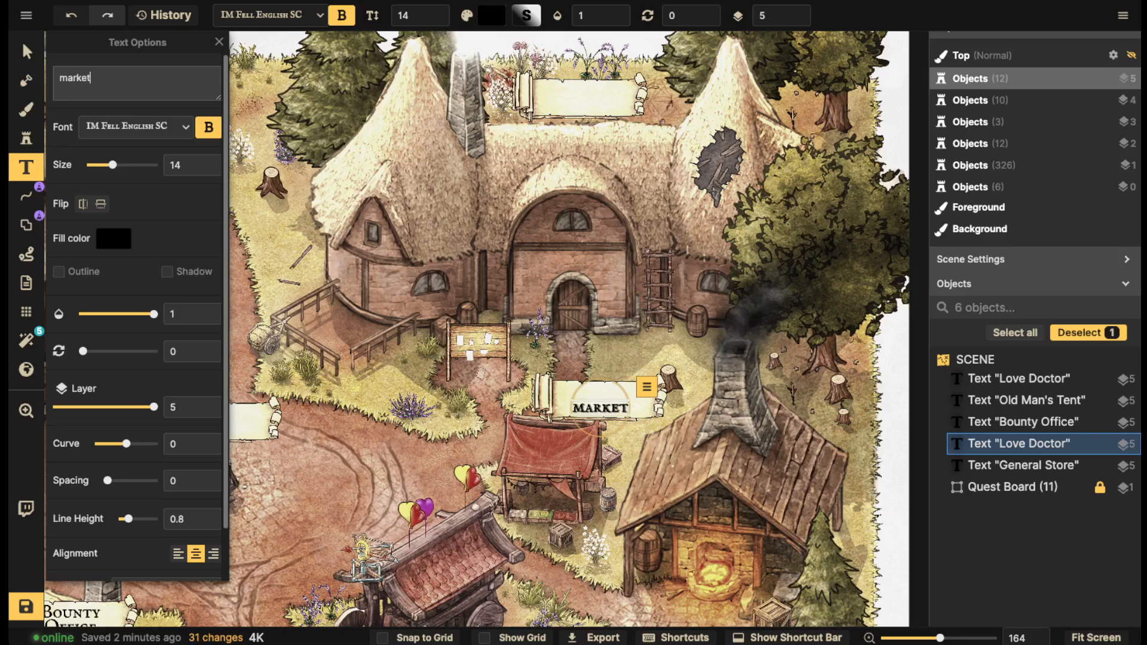
left_click_drag(68, 78, 59, 78)
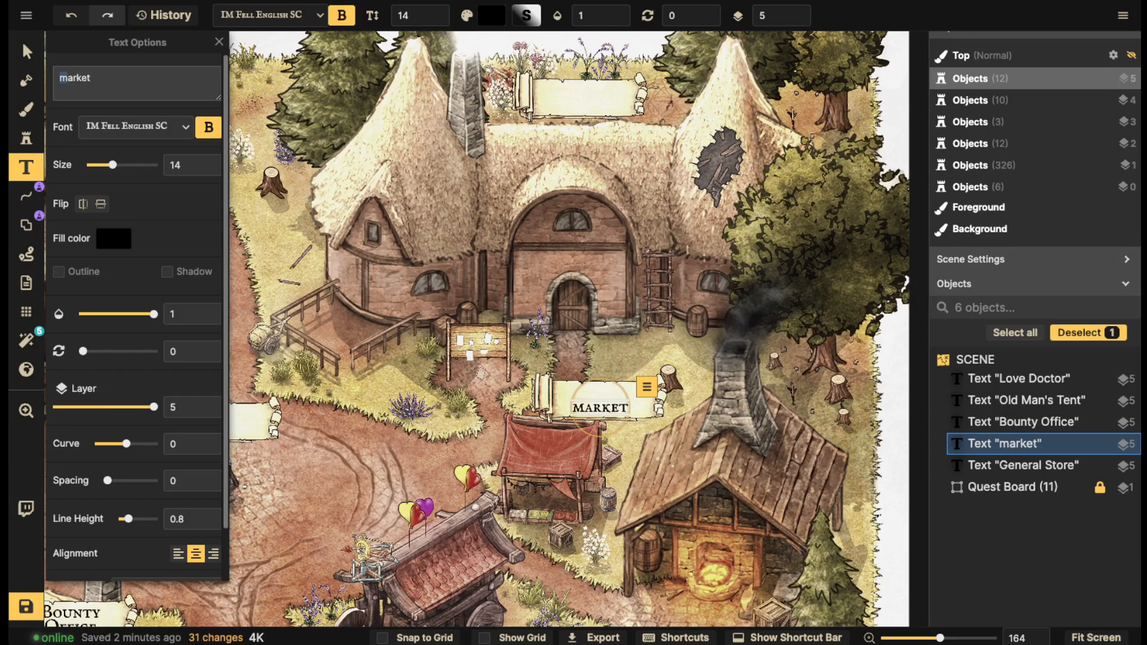
type("M")
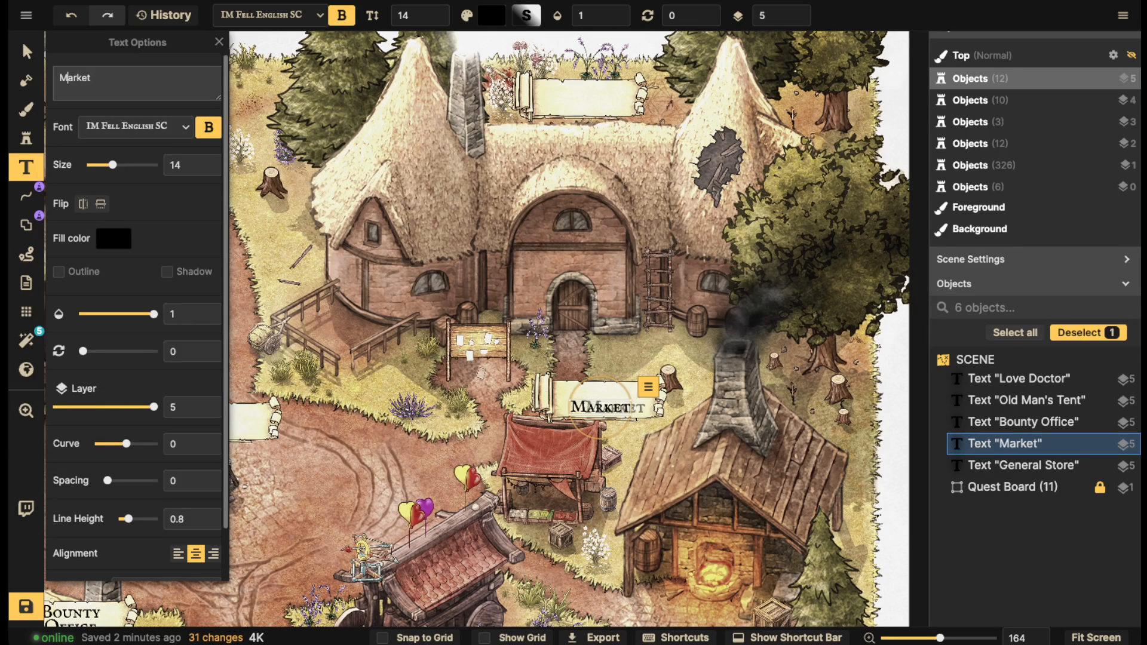
left_click_drag(599, 404, 599, 400)
key("Escape")
Add the label "Smithy" to the parchment banner below the forge and centre it on the banner
left_click_drag(794, 617, 416, 443)
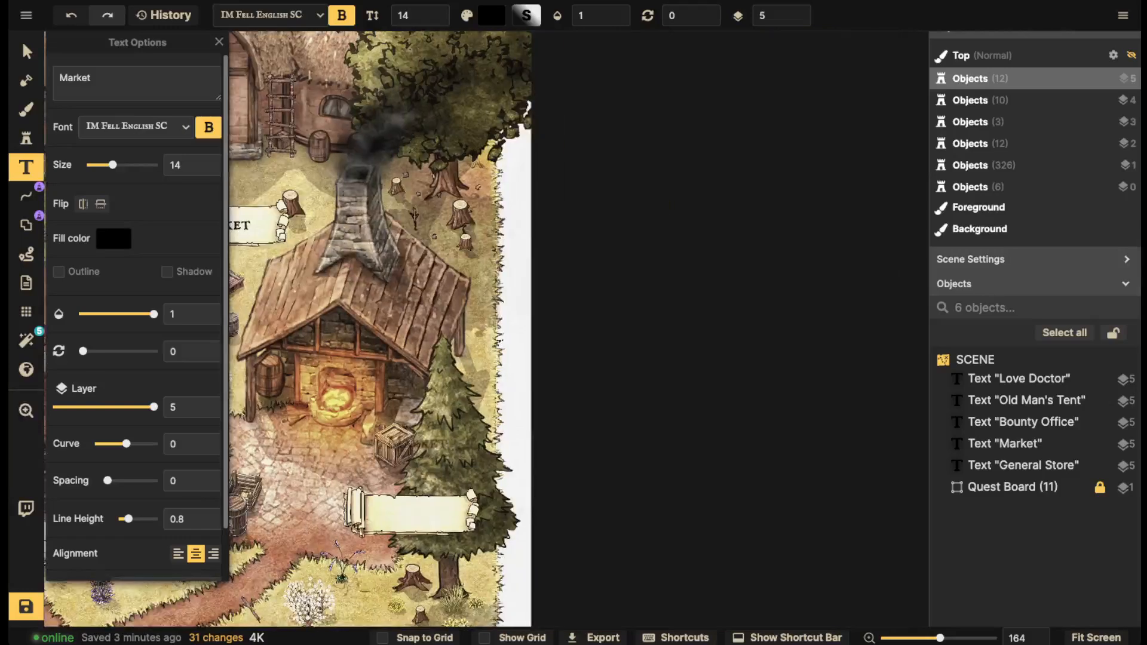
left_click(415, 519)
type("Smithy")
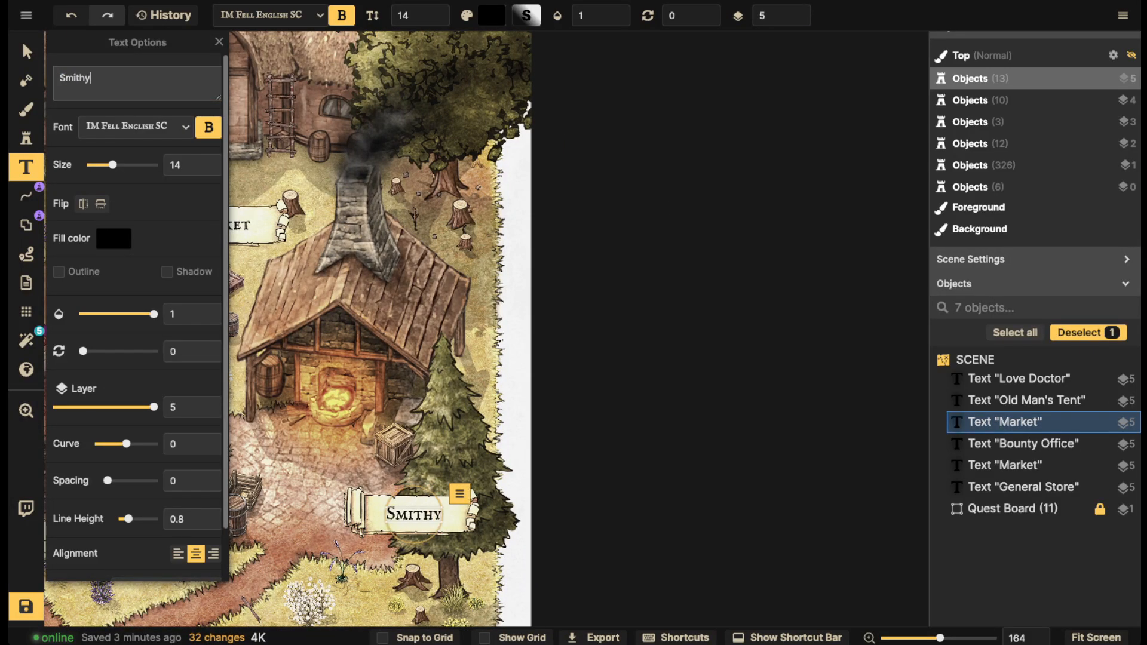
left_click_drag(412, 515, 416, 514)
key("Escape")
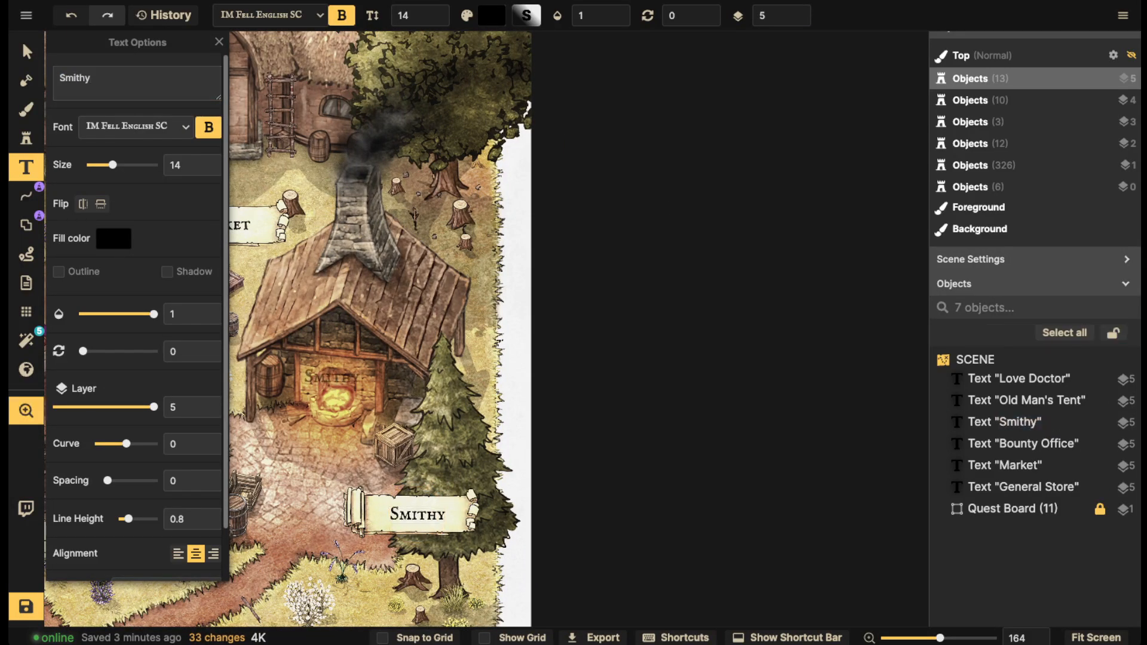
Restrict the selection filter to text objects only
left_click_drag(333, 377, 831, 587)
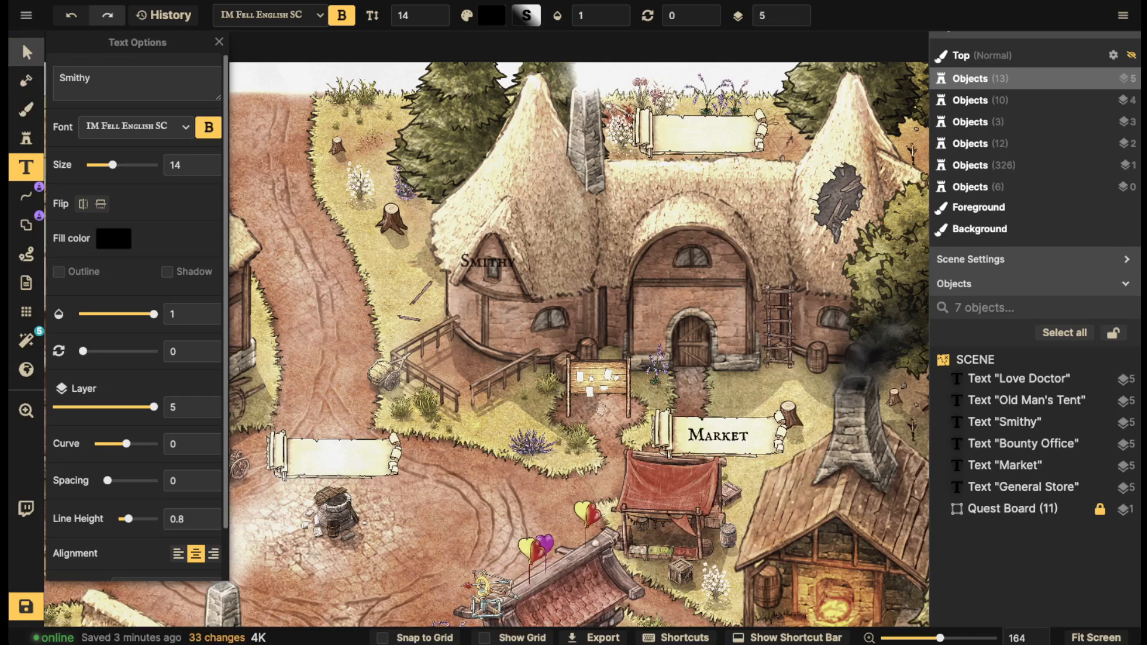
left_click(25, 51)
left_click(718, 436)
key("Escape")
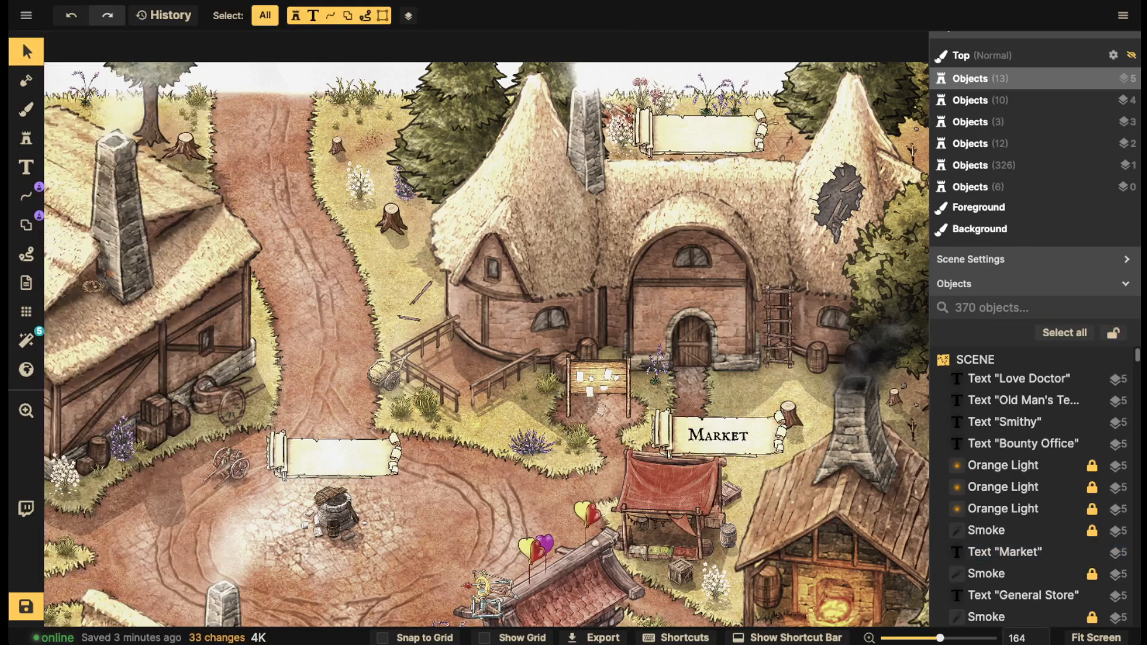
left_click(264, 15)
left_click(313, 16)
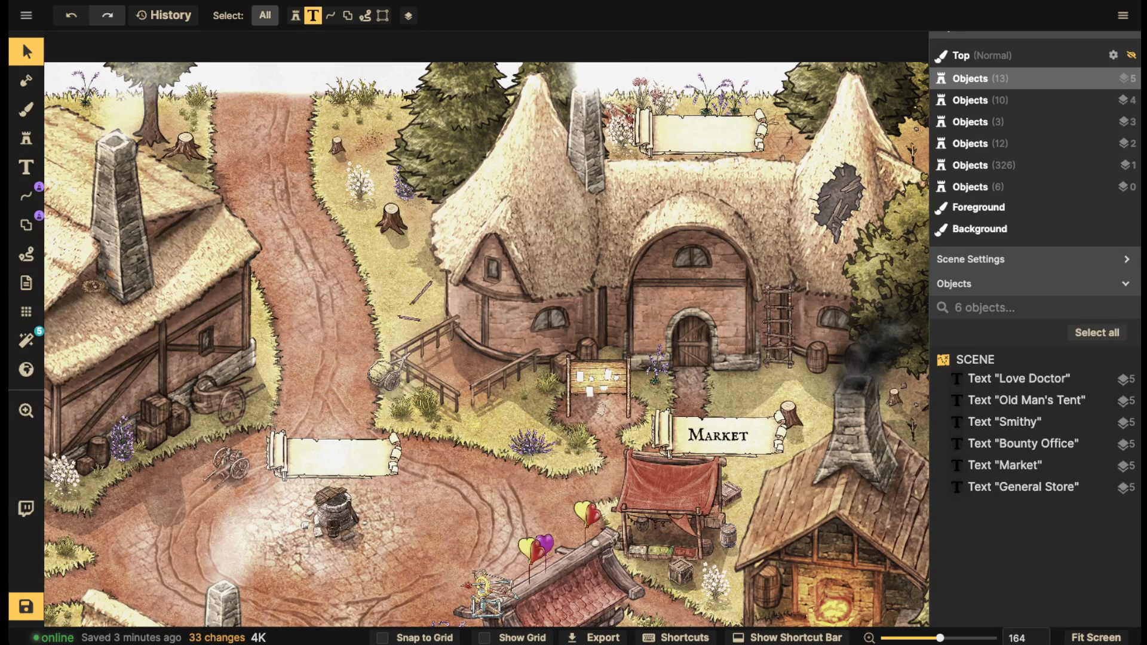
left_click(265, 16)
left_click(265, 16)
left_click(313, 16)
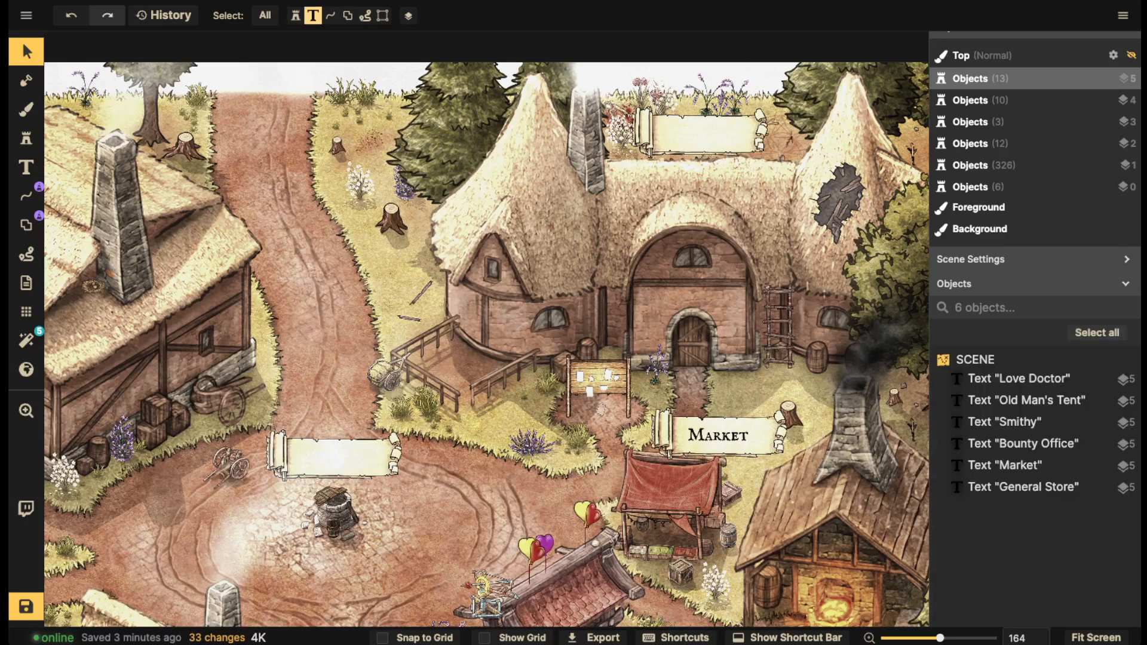
Nudge the Market label slightly to centre it on its parchment banner
left_click_drag(719, 436, 719, 435)
left_click(687, 387)
left_click(721, 436)
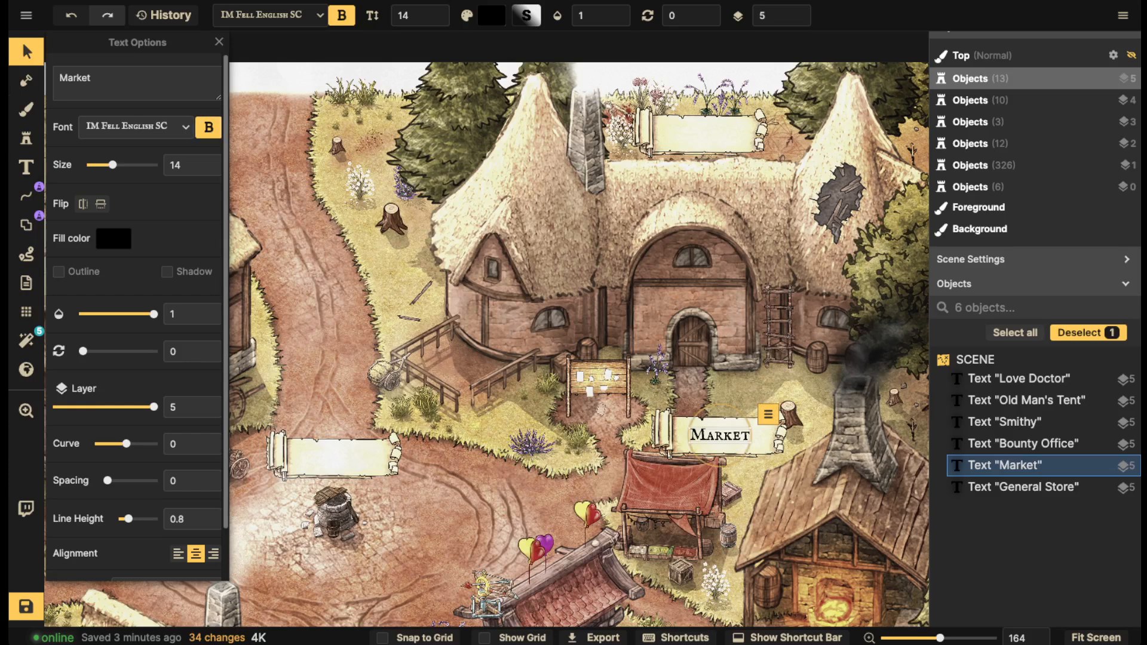
Add the two-line label "Tavern & Inn" to the banner above the large thatched building and centre it
left_click(27, 167)
left_click_drag(525, 161, 424, 255)
left_click(596, 227)
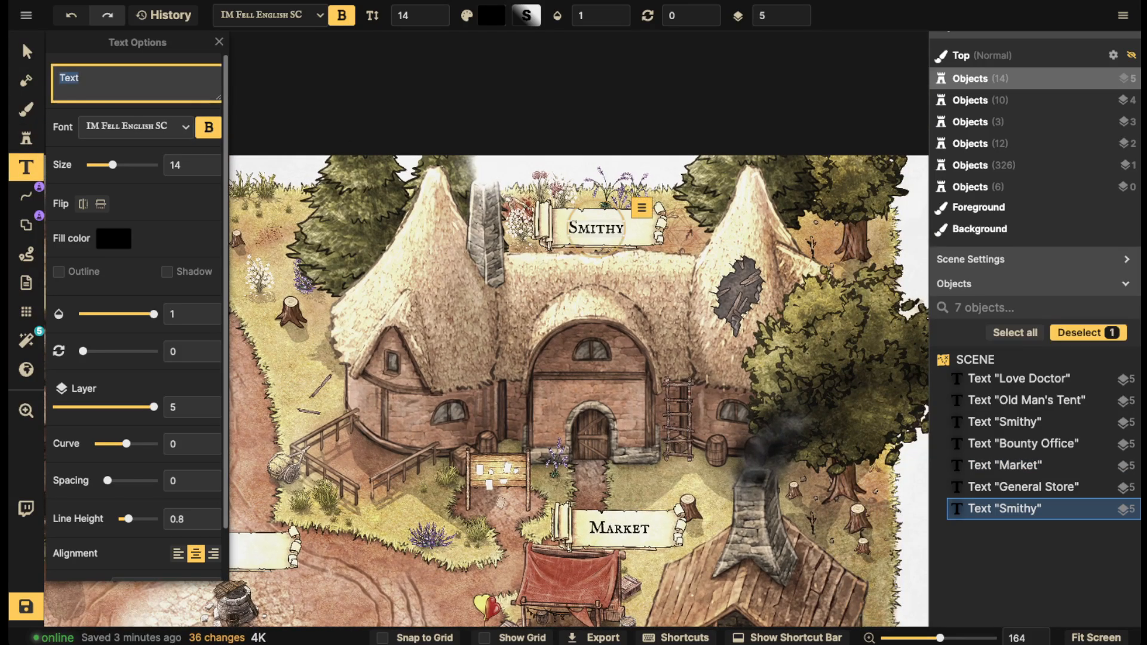
type("Tavern &")
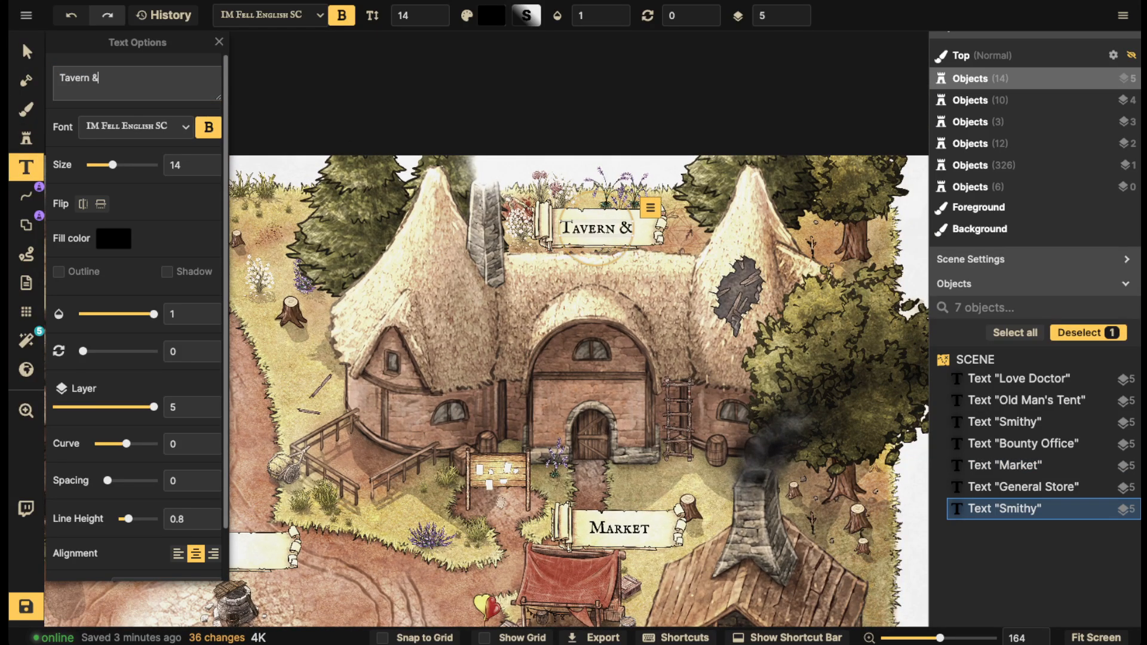
key("Return")
type("Inn")
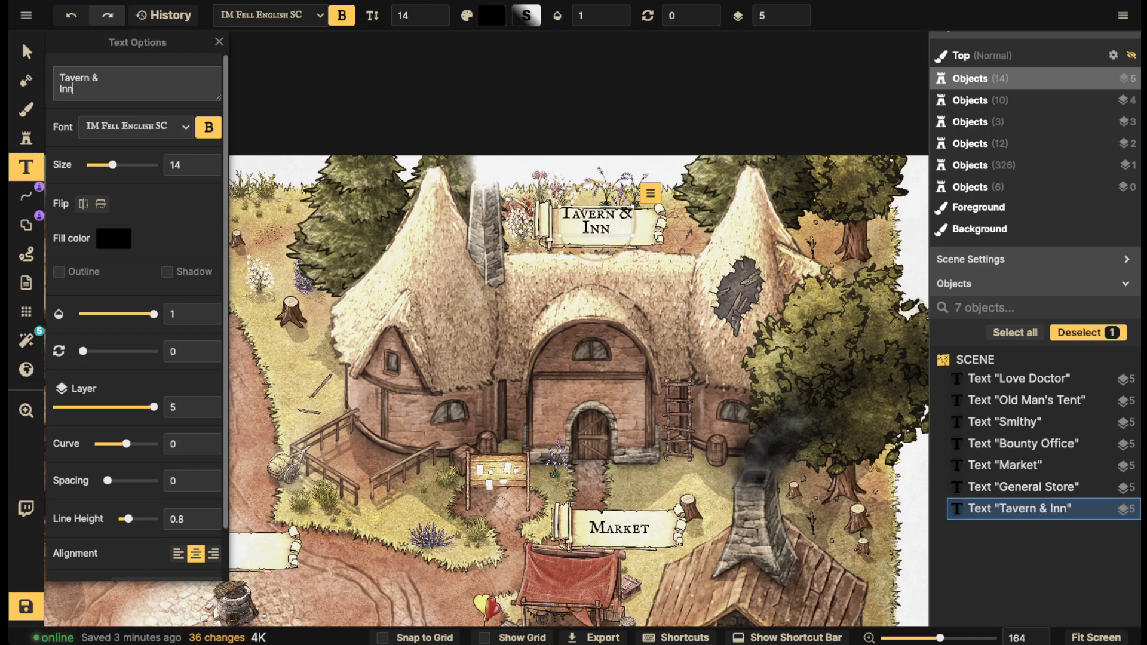
key("Escape")
left_click_drag(596, 221, 600, 229)
key("Escape")
Review the whole village map to check the placed labels and the remaining blank banner
scroll(328, 328, "down", 10)
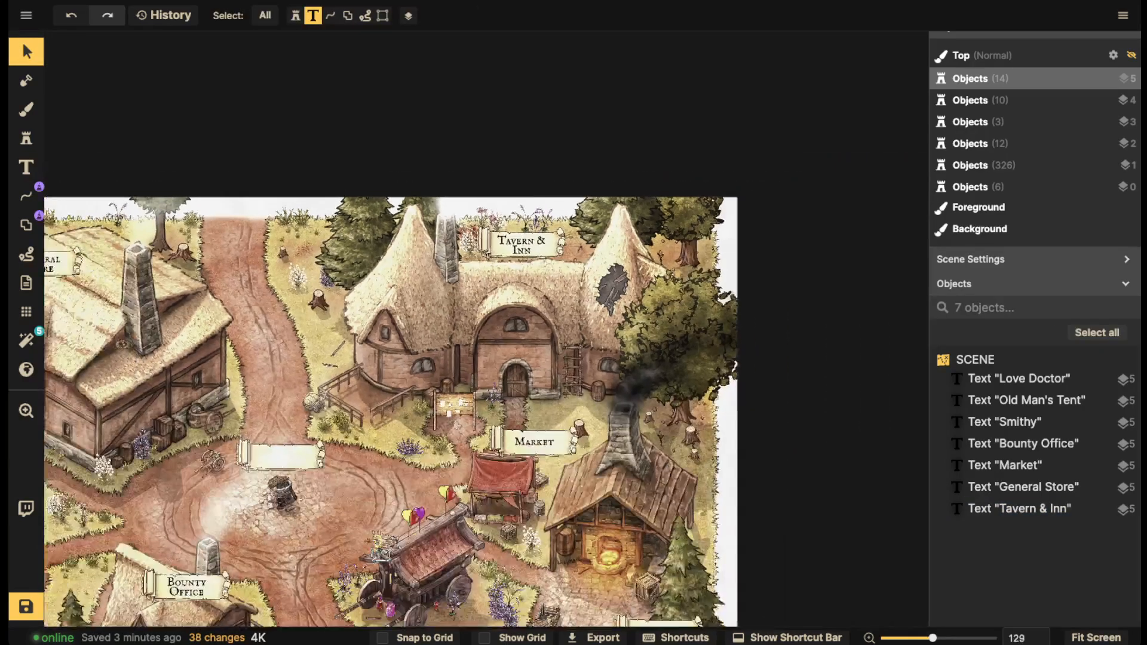
key("space")
left_click_drag(328, 328, 452, 230)
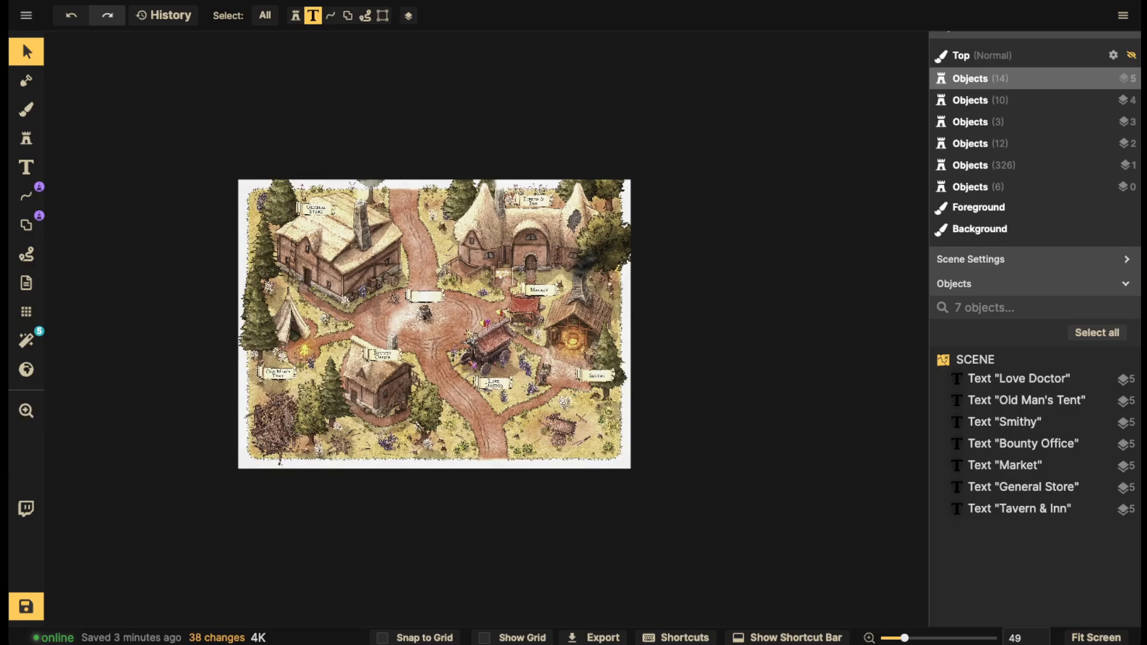
scroll(452, 392, "up", 4)
key("space")
left_click_drag(395, 270, 491, 280)
scroll(566, 442, "up", 4)
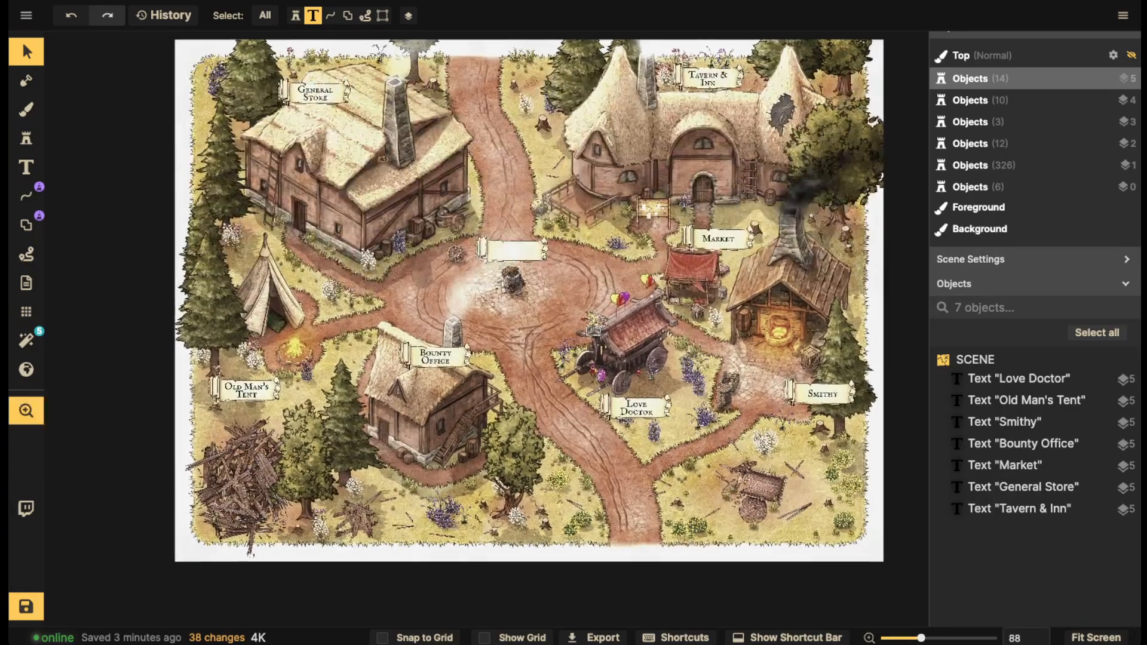
left_click_drag(567, 442, 593, 504)
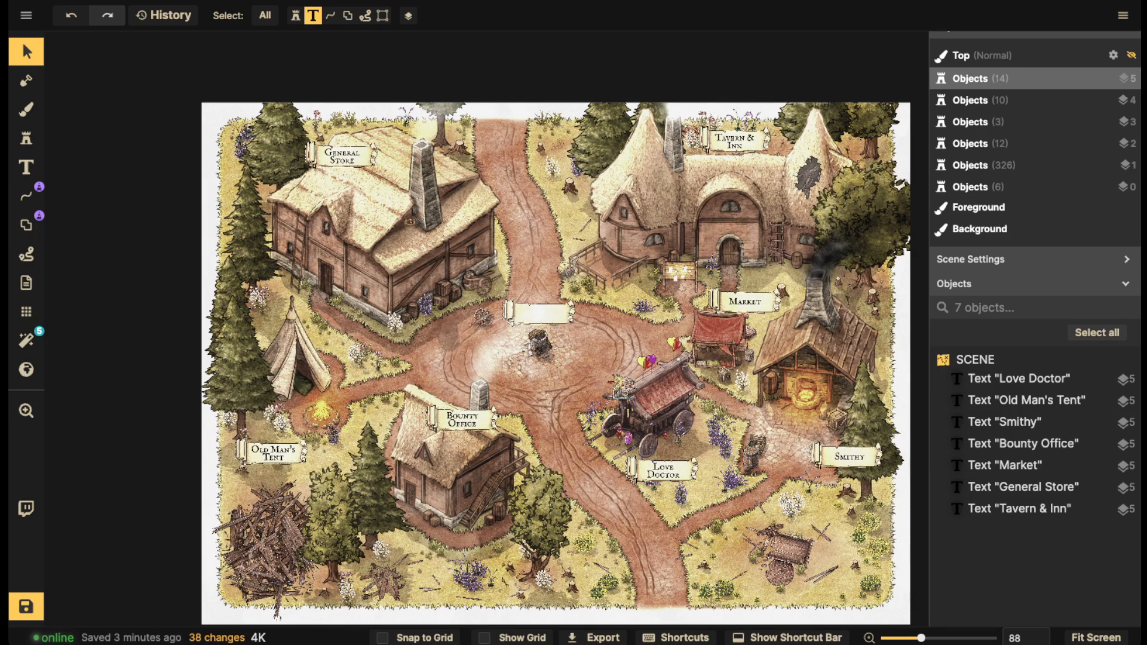
Add the label "Old Well" to the blank banner above the well in the village square and centre it
left_click(27, 167)
scroll(584, 338, "up", 3)
left_click(535, 314)
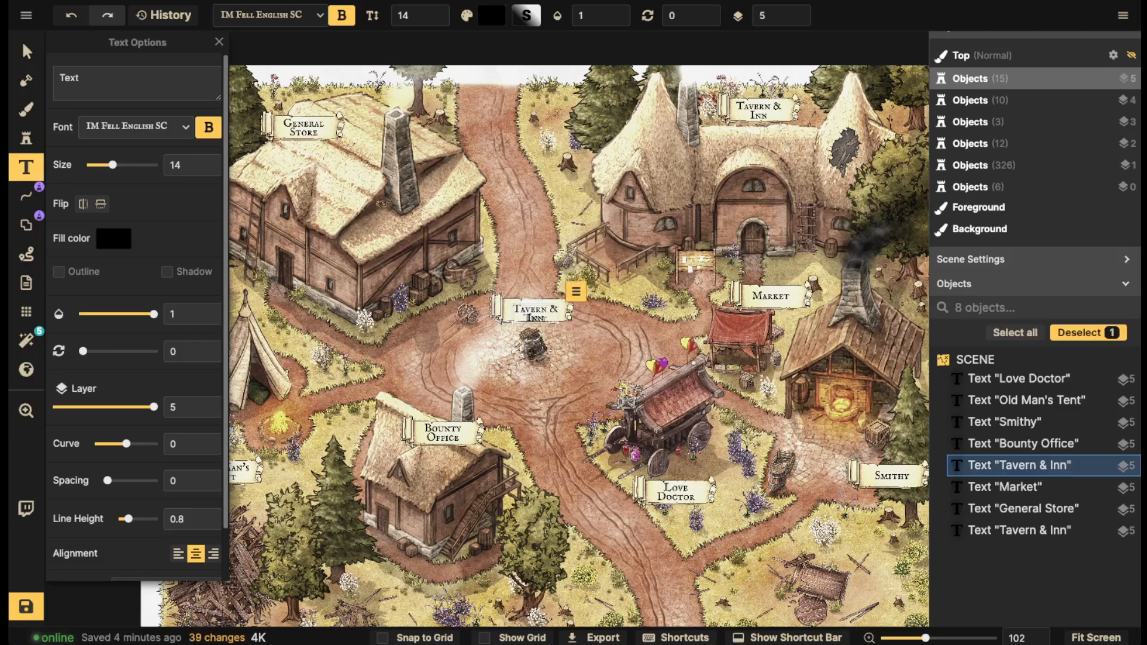
double_click(70, 78)
type("Old Well")
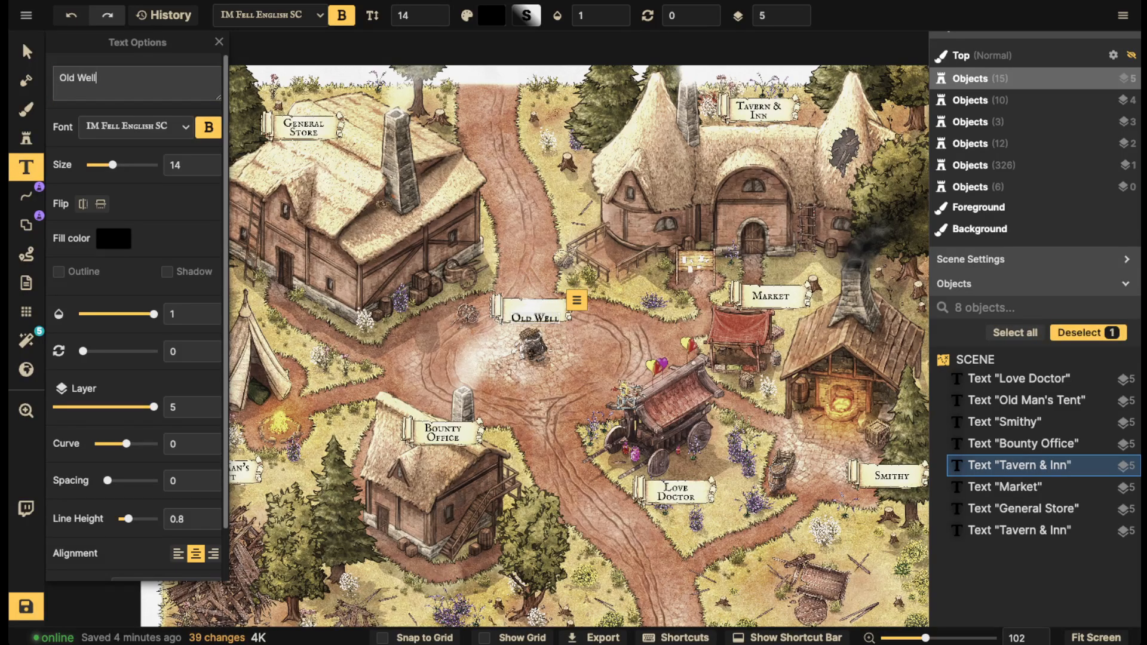
key("Escape")
left_click_drag(535, 318, 490, 252)
left_click(467, 306)
Examine the quest board in front of the tavern up close
scroll(467, 306, "down", 3)
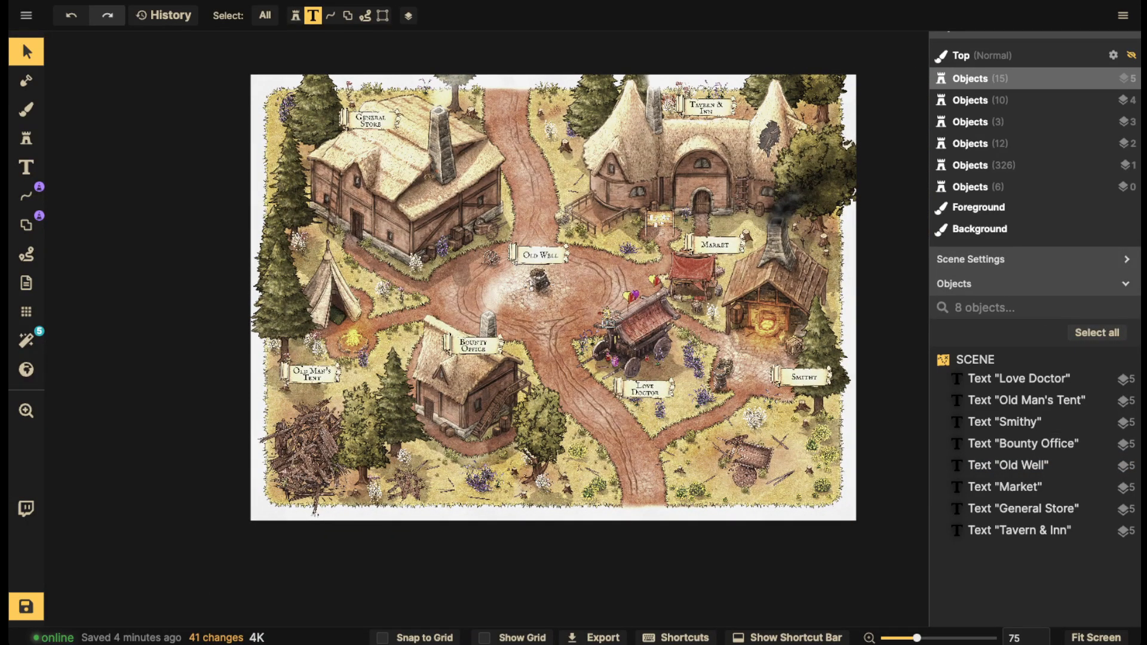
scroll(659, 220, "up", 5)
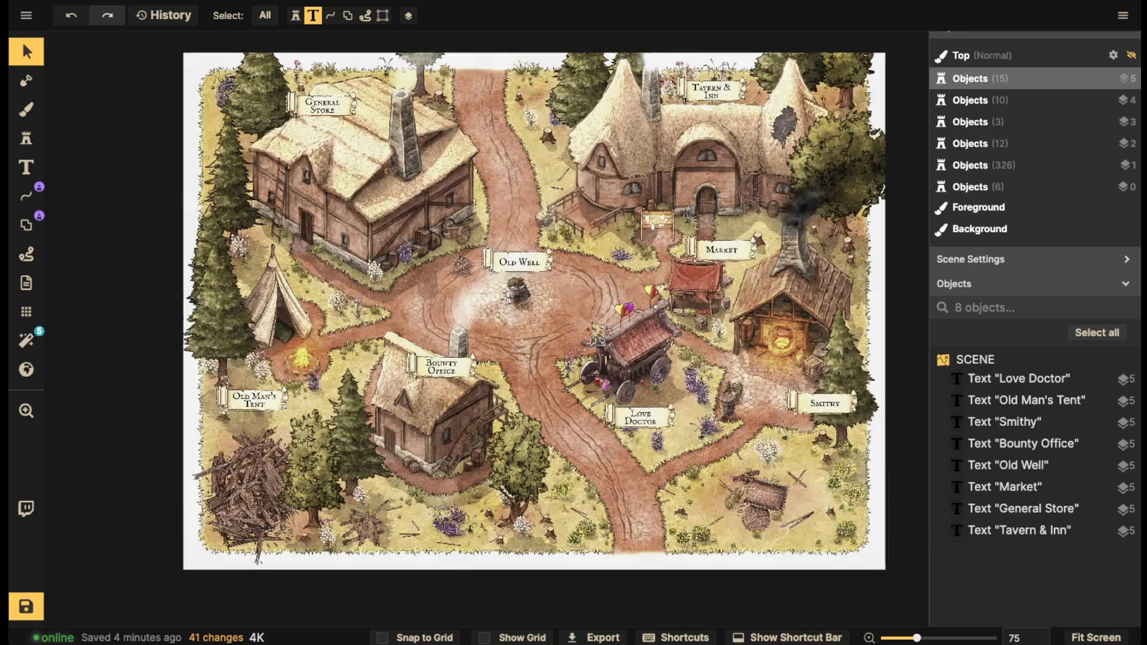
scroll(800, 59, "up", 10)
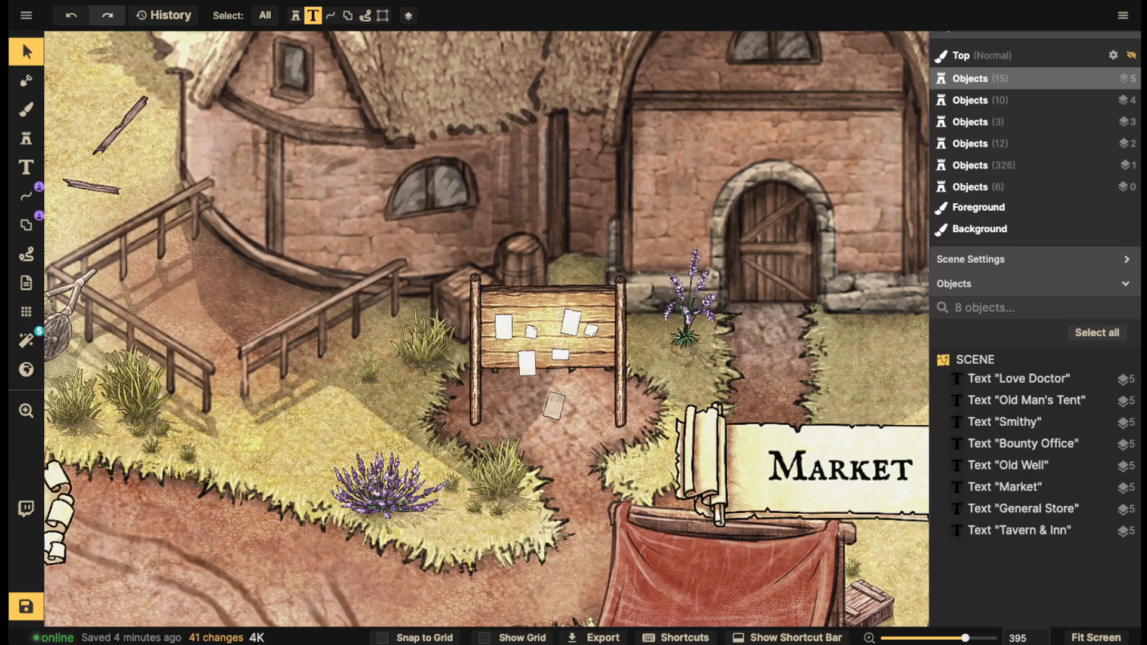
scroll(388, 295, "down", 7)
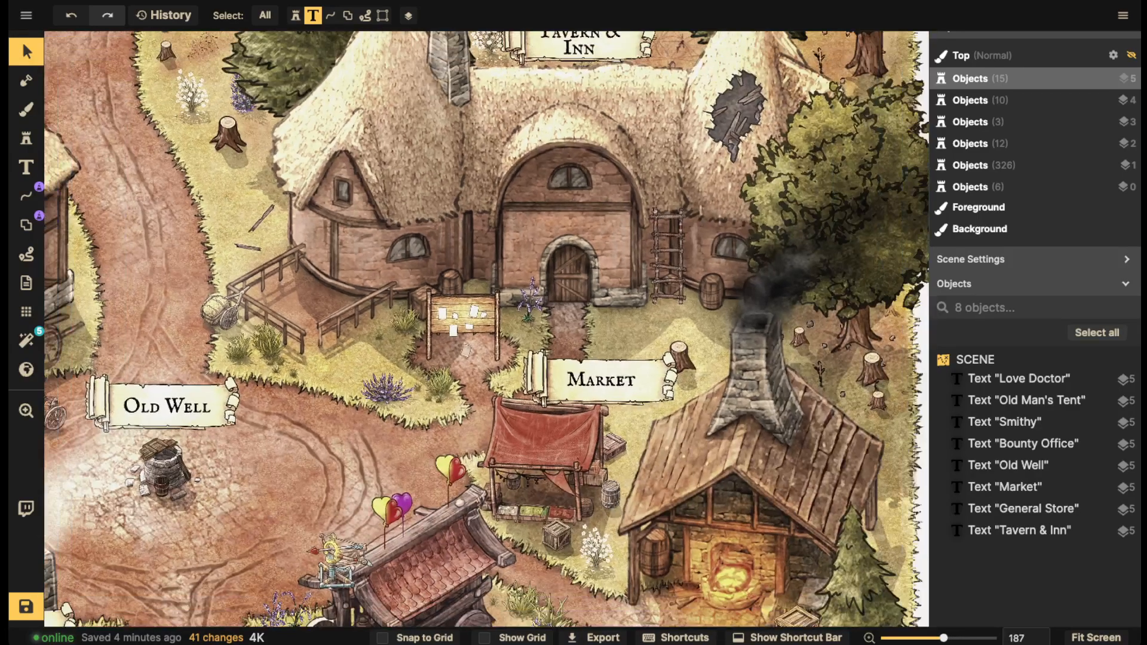
Examine the pile of broken timber below the Old Man's Tent and its surroundings
scroll(335, 264, "down", 2)
left_click_drag(334, 264, 709, 265)
scroll(422, 265, "down", 4)
left_click_drag(422, 265, 434, 228)
scroll(303, 150, "down", 2)
scroll(277, 523, "up", 5)
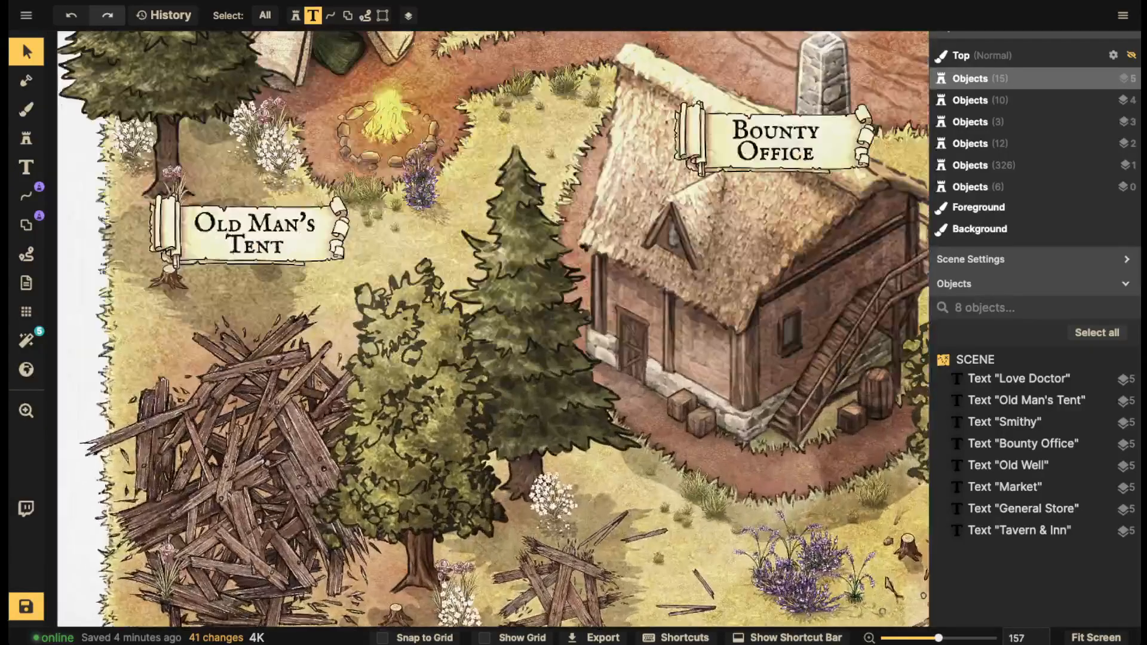
left_click_drag(277, 523, 435, 434)
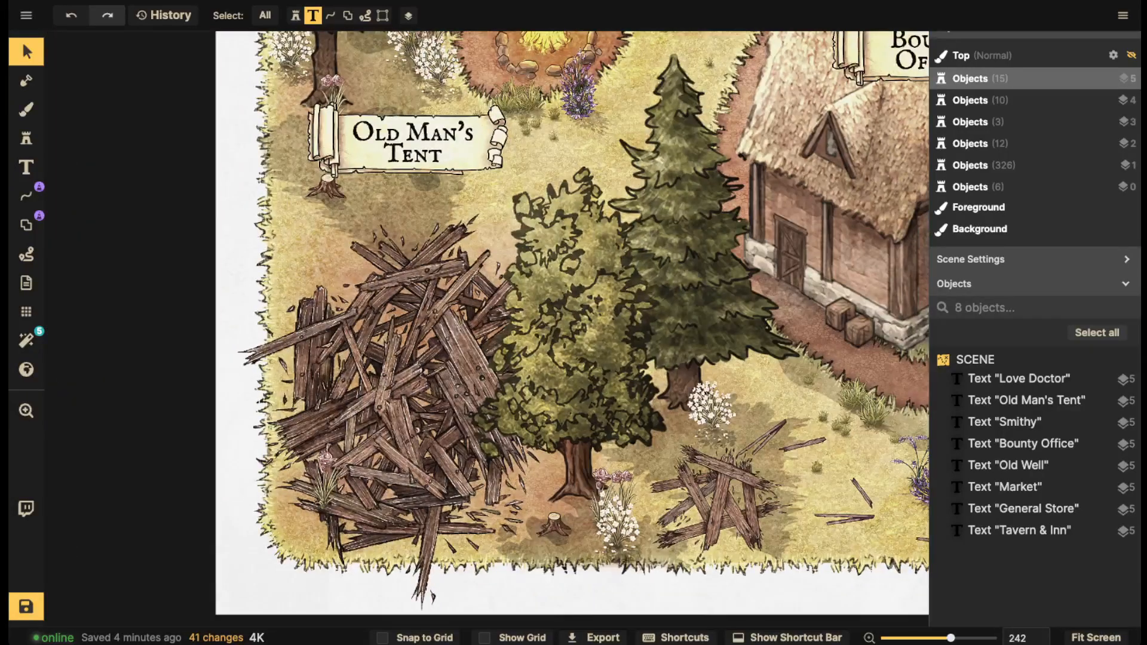
scroll(411, 321, "down", 3)
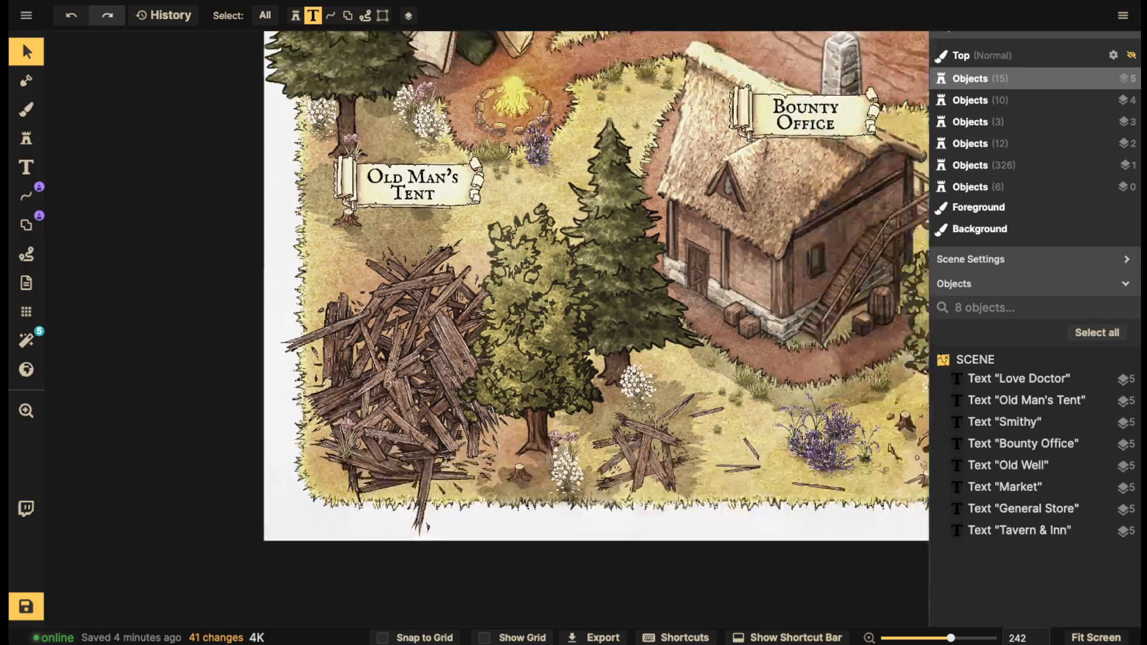
Inspect the bird's nest and the base of the chimney on the General Store roof
left_click_drag(418, 191, 303, 542)
left_click_drag(548, 114, 454, 377)
scroll(543, 395, "up", 6)
scroll(490, 368, "up", 5)
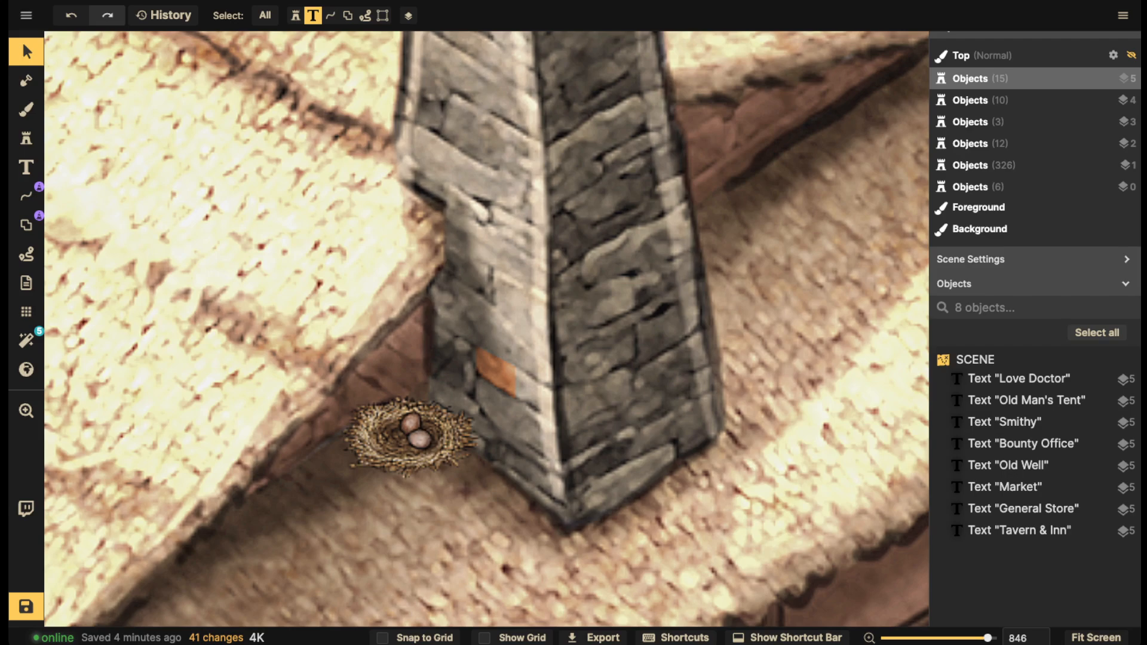
scroll(538, 347, "down", 9)
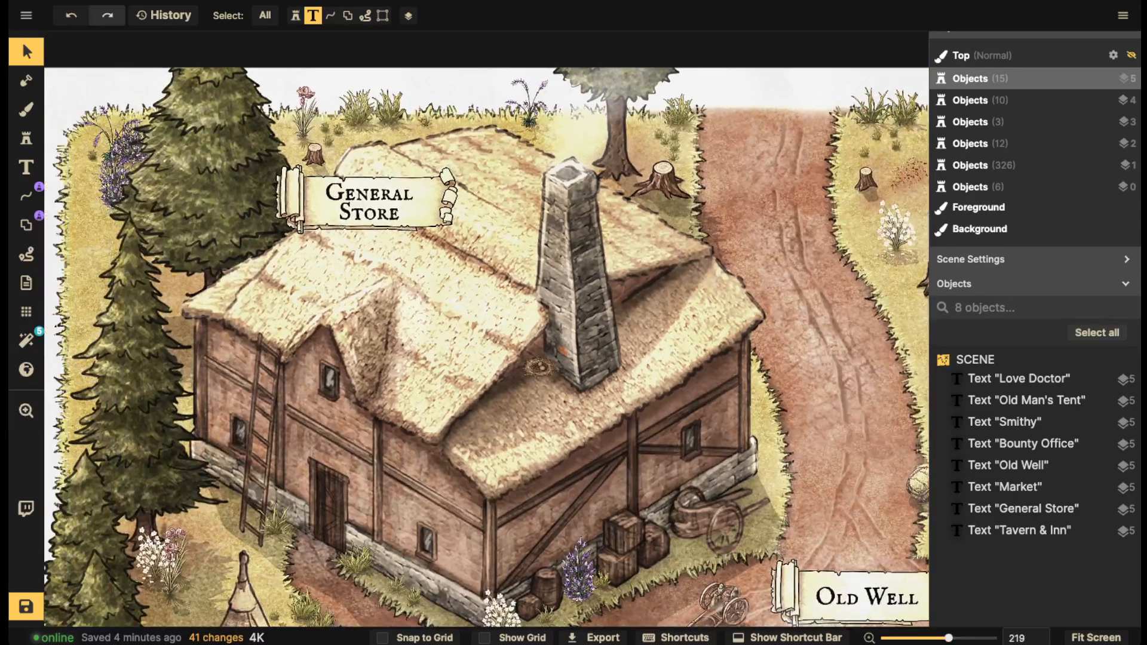
Examine the ground around the Tavern & Inn banner, the hole in the tavern roof, and the whole map
scroll(457, 334, "down", 1)
left_click_drag(800, 328, 87, 366)
scroll(406, 236, "up", 5)
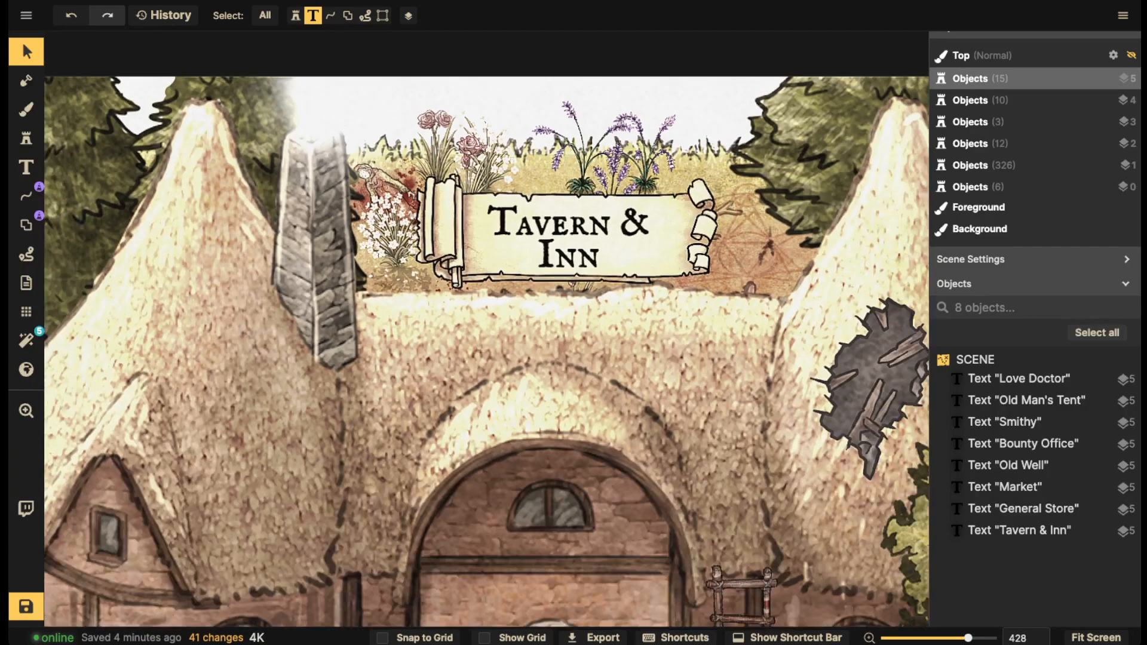
scroll(406, 236, "down", 1)
left_click_drag(422, 598, 392, 211)
scroll(391, 335, "down", 3)
left_click_drag(666, 122, 615, 369)
scroll(552, 282, "up", 4)
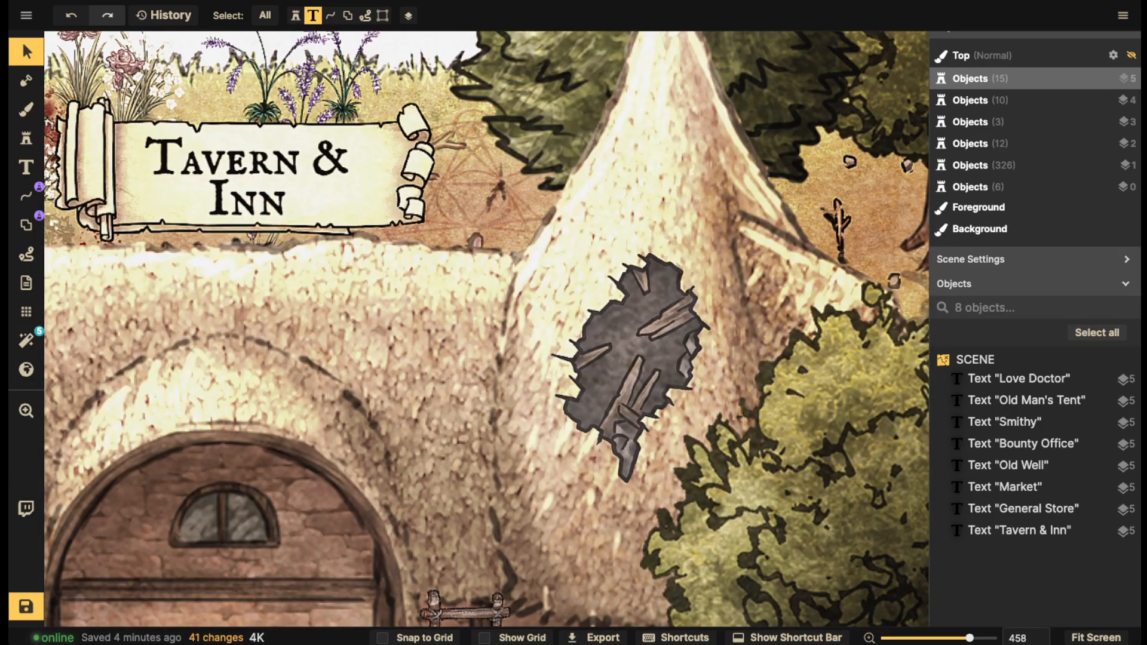
scroll(378, 320, "down", 5)
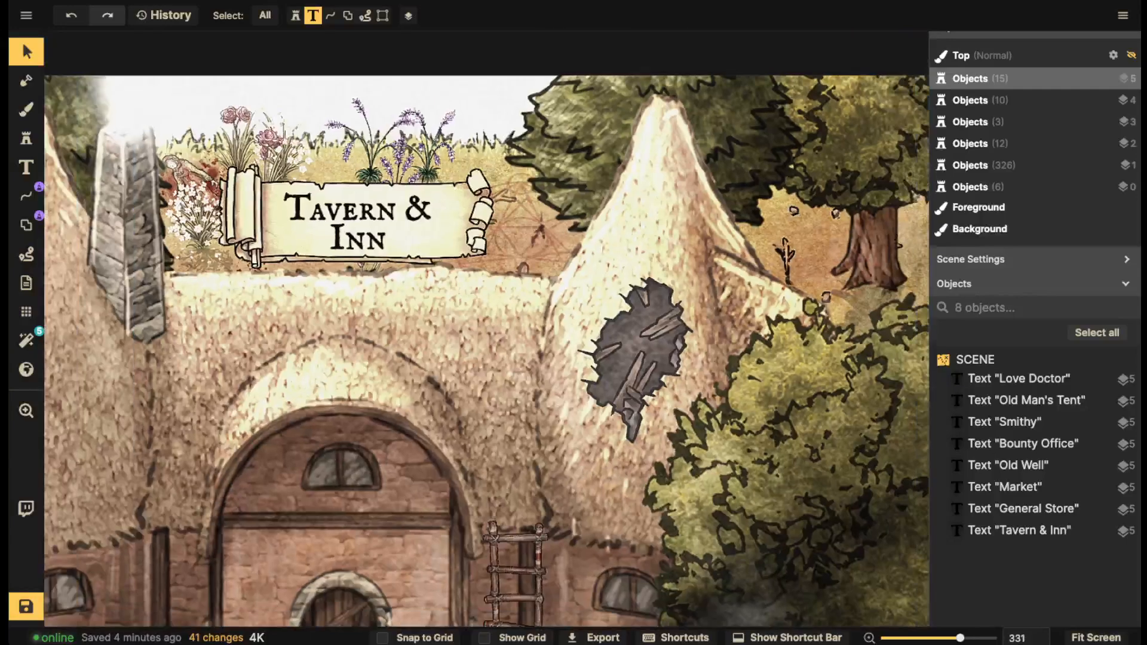
scroll(378, 320, "down", 8)
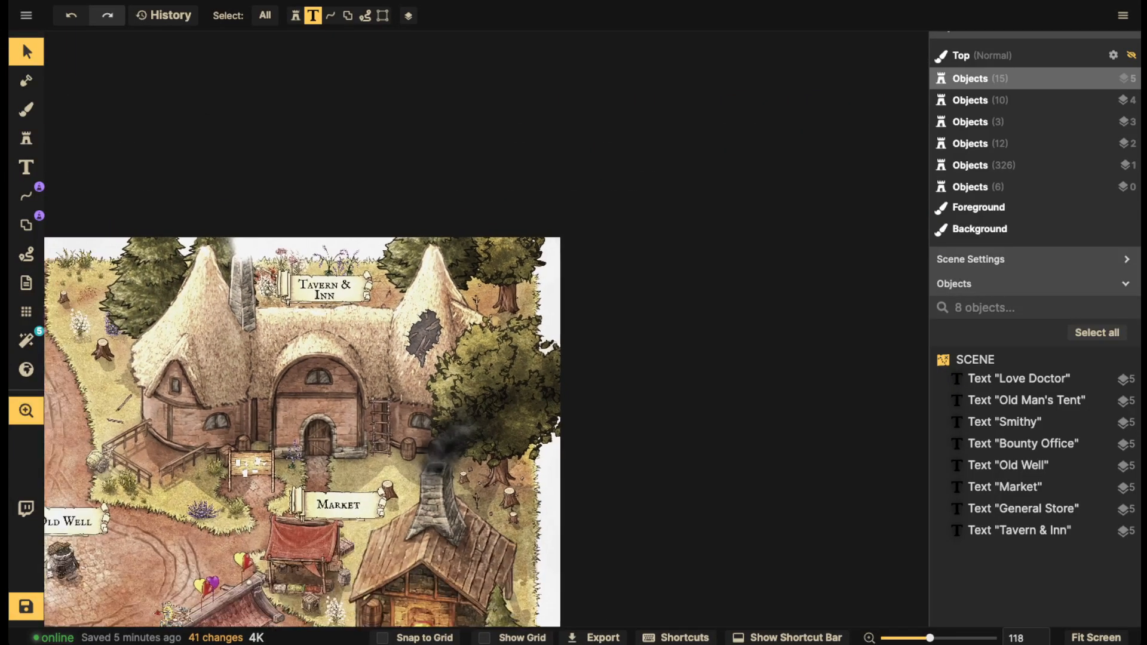
scroll(378, 321, "down", 3)
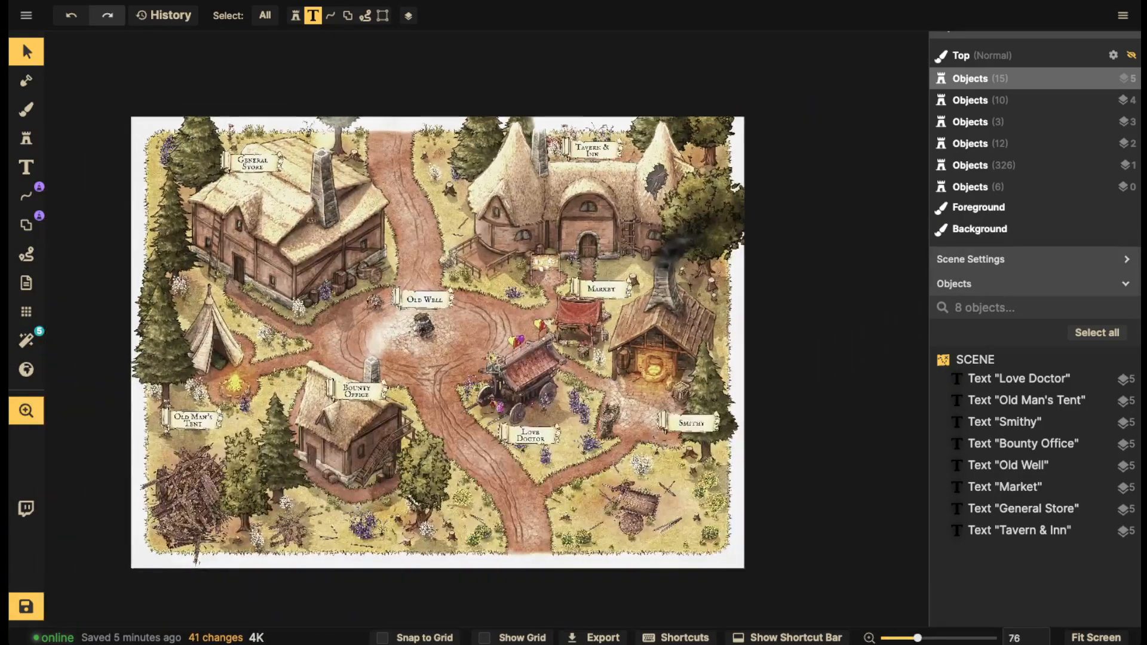